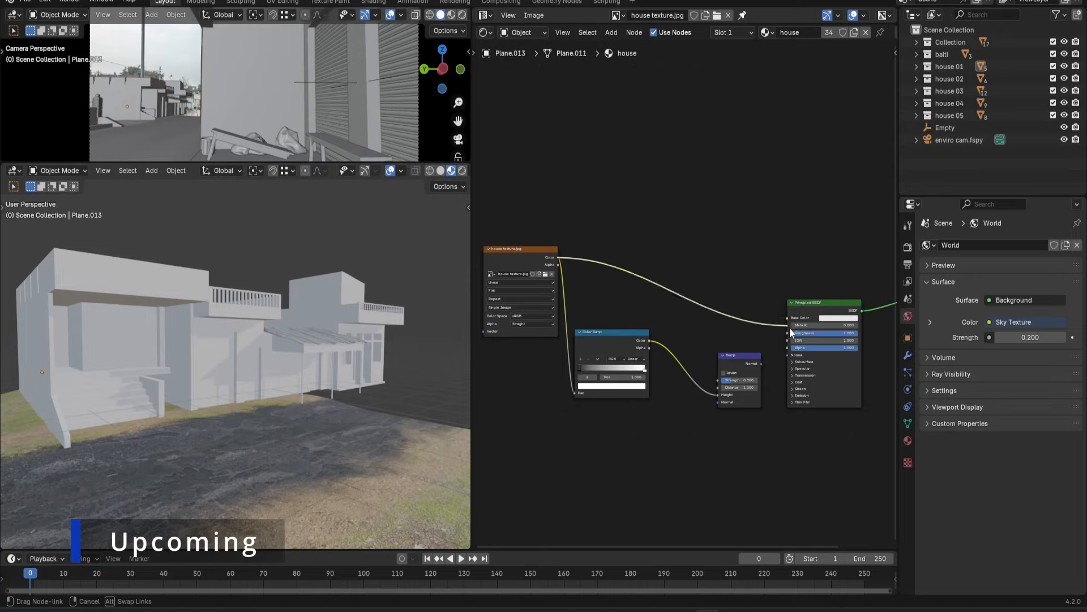
drag(789, 327, 788, 319)
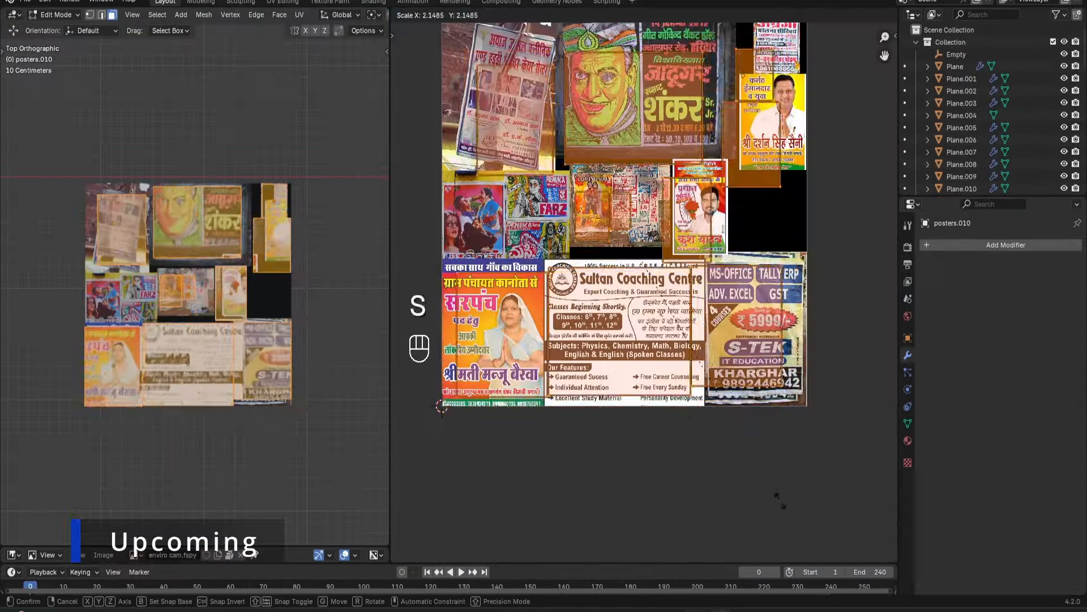
key(g)
key(s)
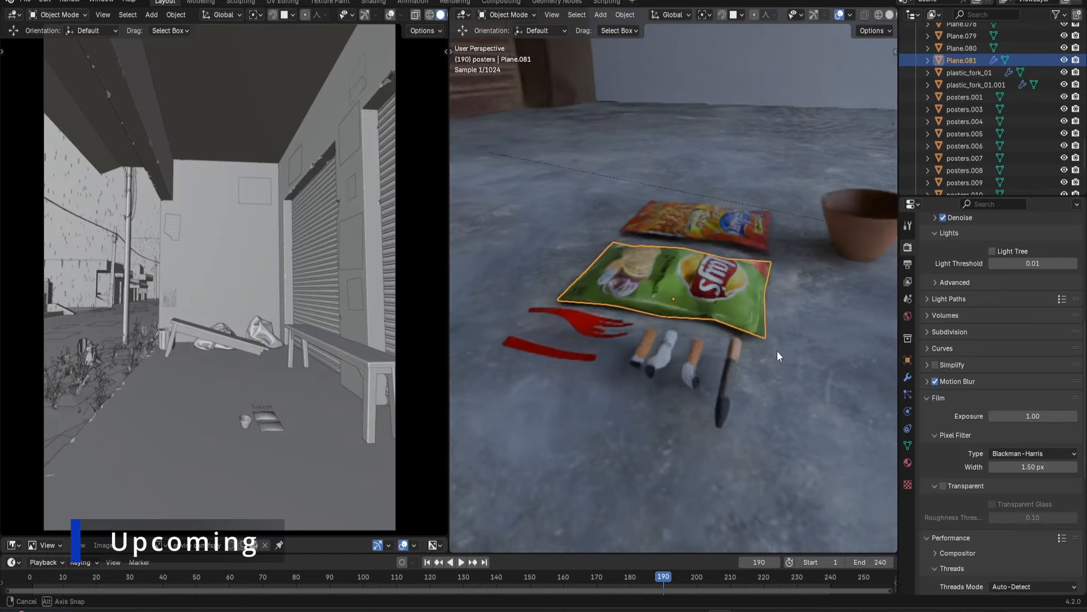
scroll(780, 348, down, 3)
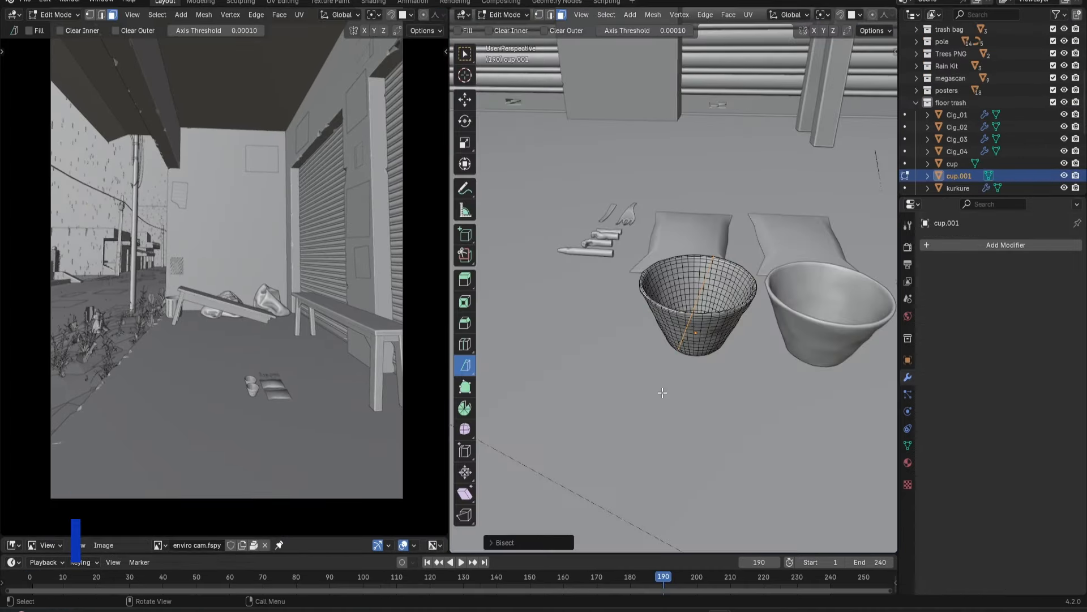
click(528, 542)
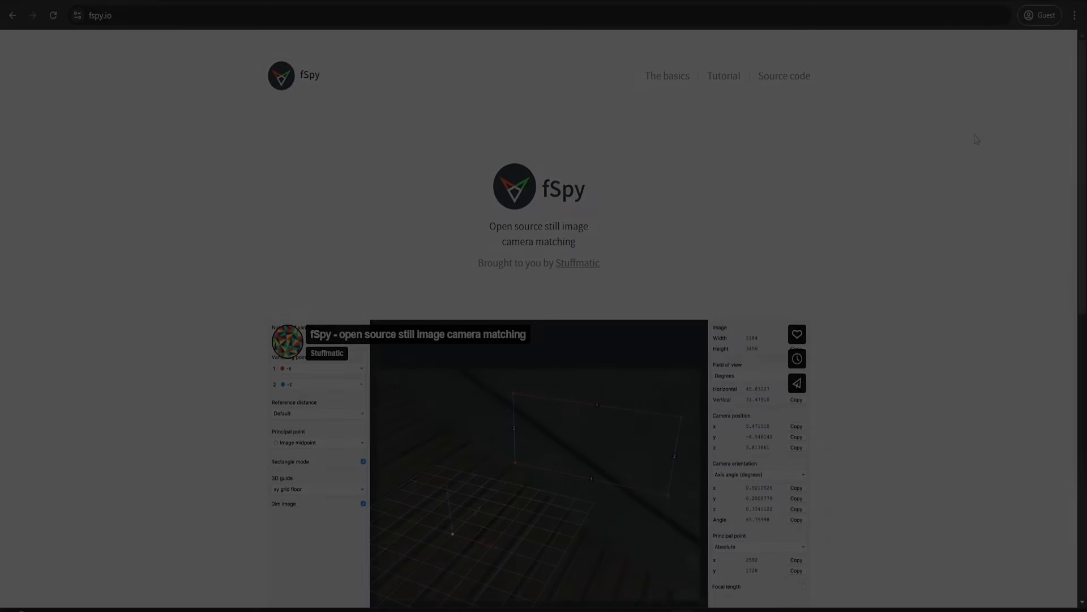
Look through the fSpy website's download section and the fSpy-Blender importer repository on GitHub.
scroll(643, 146, down, 4)
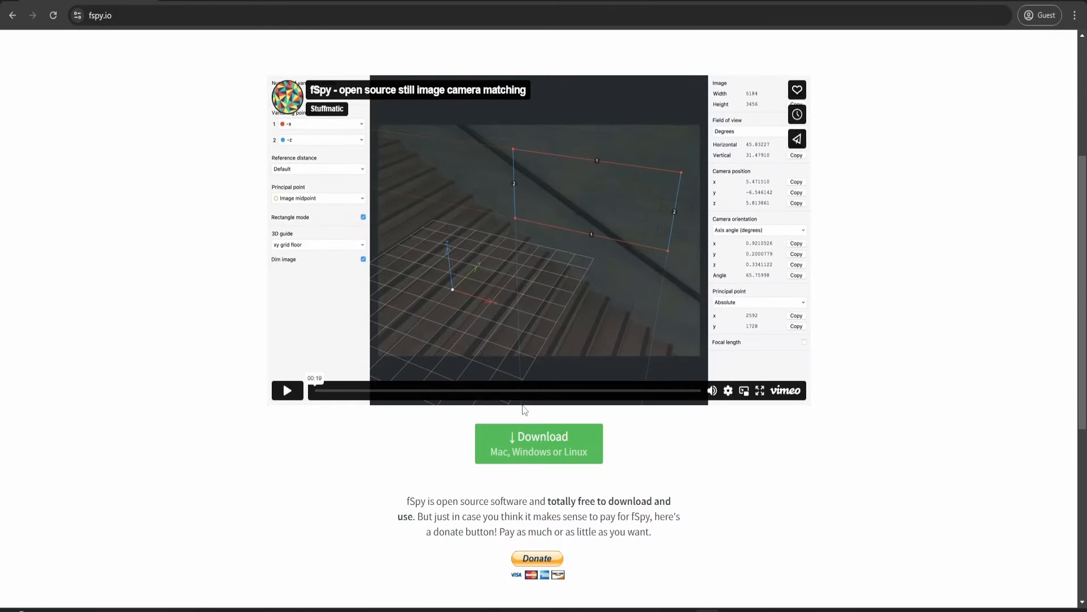
scroll(516, 462, down, 5)
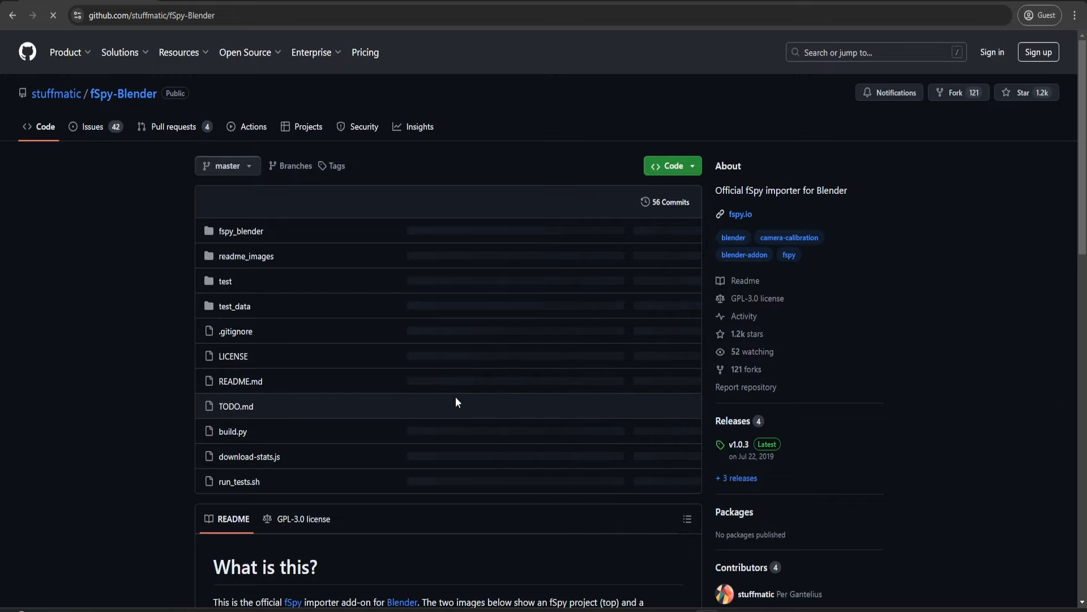
scroll(456, 396, down, 2)
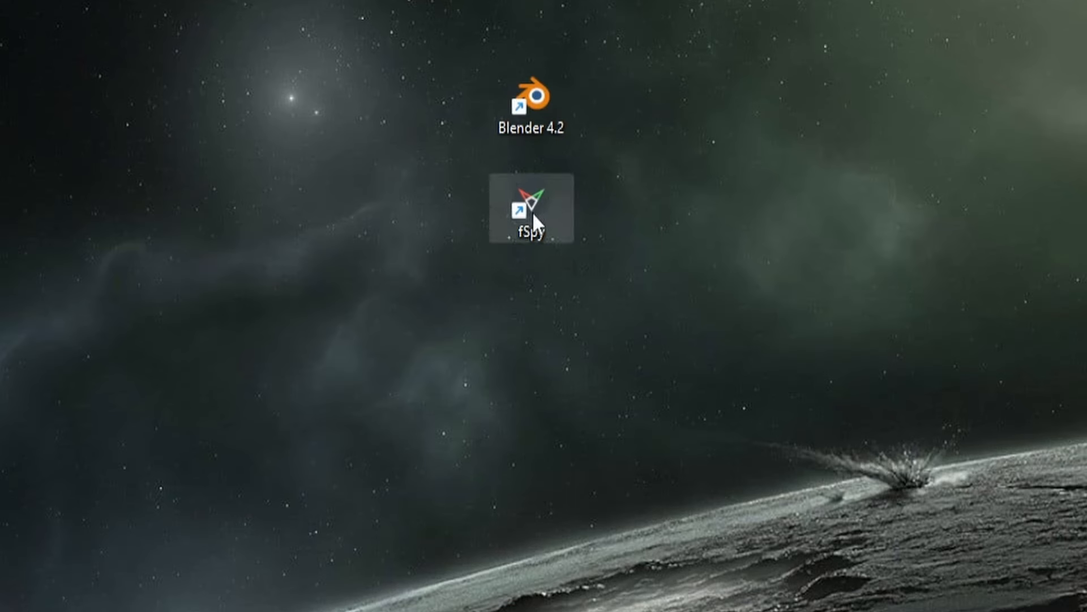
Launch fSpy and load the porch reference photo.
double_click(532, 212)
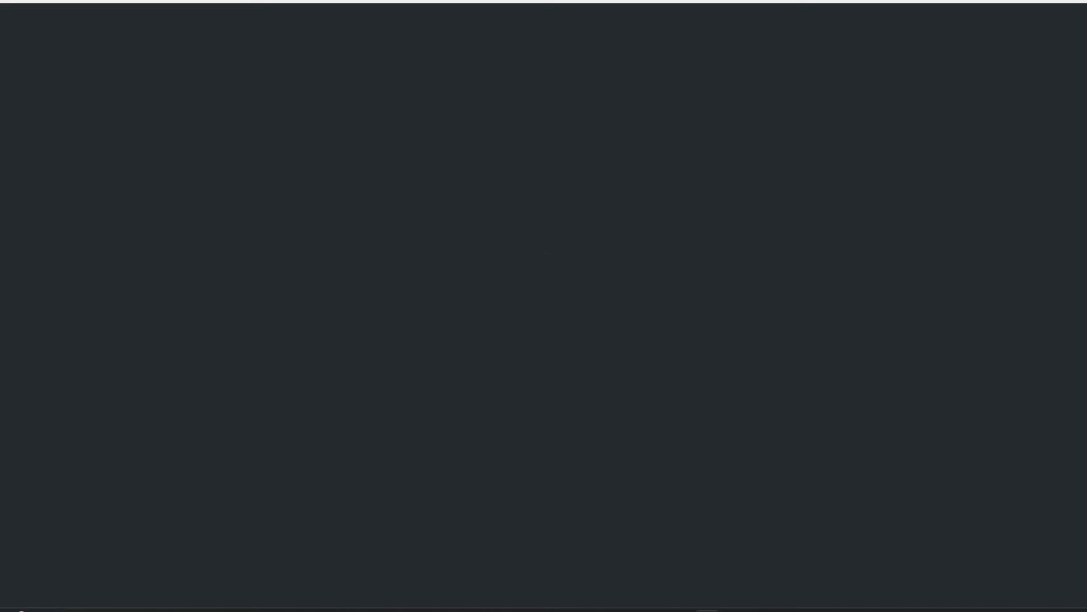
drag(928, 172, 580, 179)
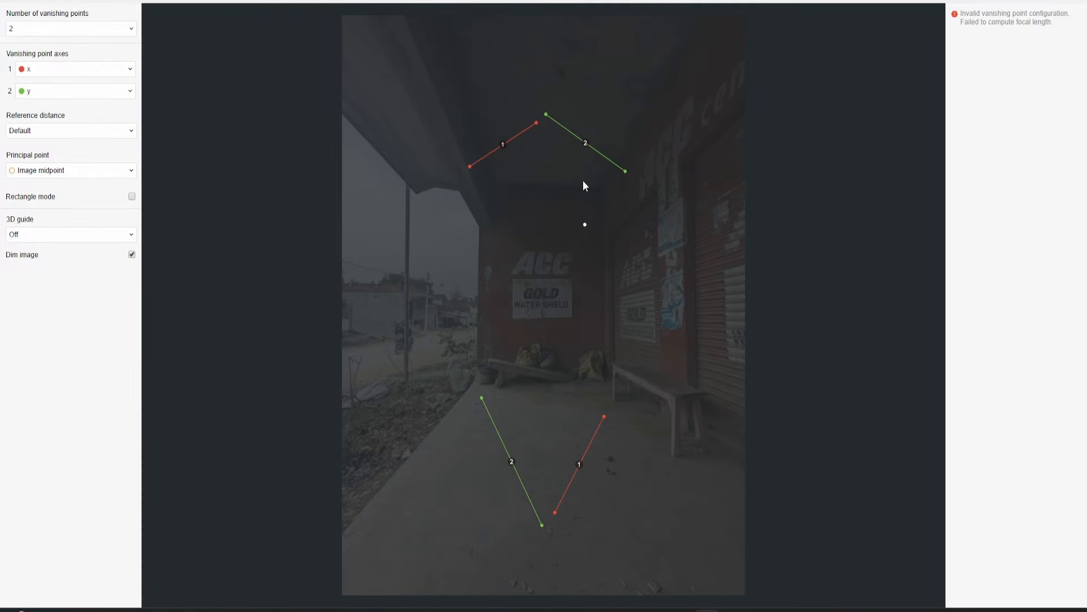
Align the two red vanishing lines with the porch floor's outer edge and the base of the shutter wall.
drag(470, 167, 356, 518)
drag(537, 122, 468, 391)
drag(555, 512, 669, 426)
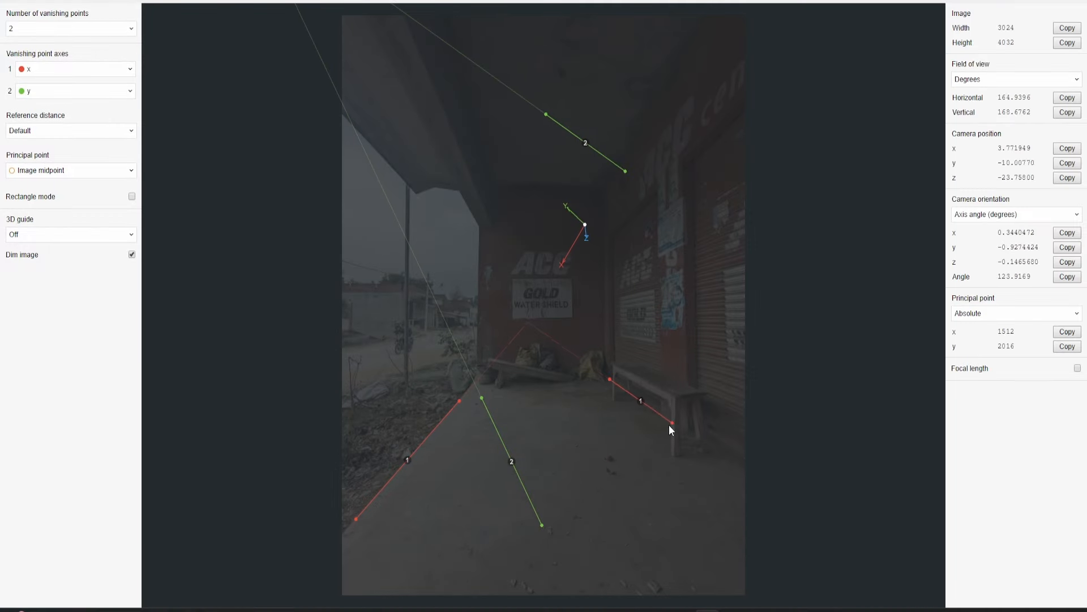
Align the two green vanishing lines with the left and right vertical edges of the back wall.
drag(471, 451, 479, 365)
drag(625, 171, 604, 355)
drag(545, 114, 595, 185)
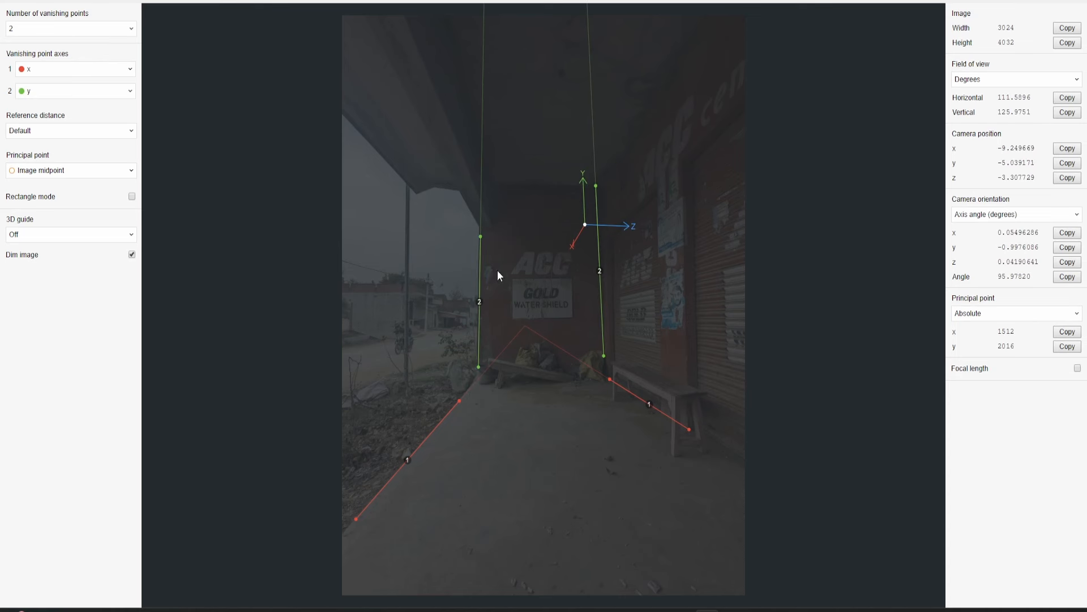
Turn off image dimming and refine both vertical vanishing lines against the back wall's edges.
click(132, 254)
drag(480, 236, 479, 241)
drag(479, 367, 477, 355)
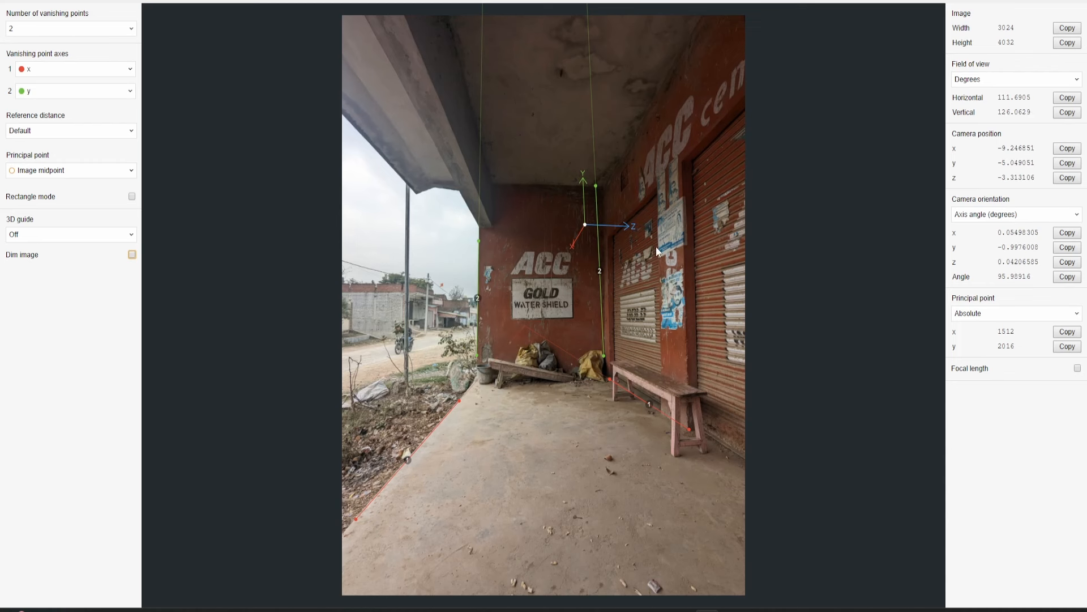
drag(613, 170, 613, 171)
drag(612, 351, 613, 325)
Refine the end points of both red vanishing lines along the floor edges.
drag(689, 429, 688, 430)
drag(608, 379, 610, 375)
drag(460, 401, 468, 391)
drag(356, 519, 352, 520)
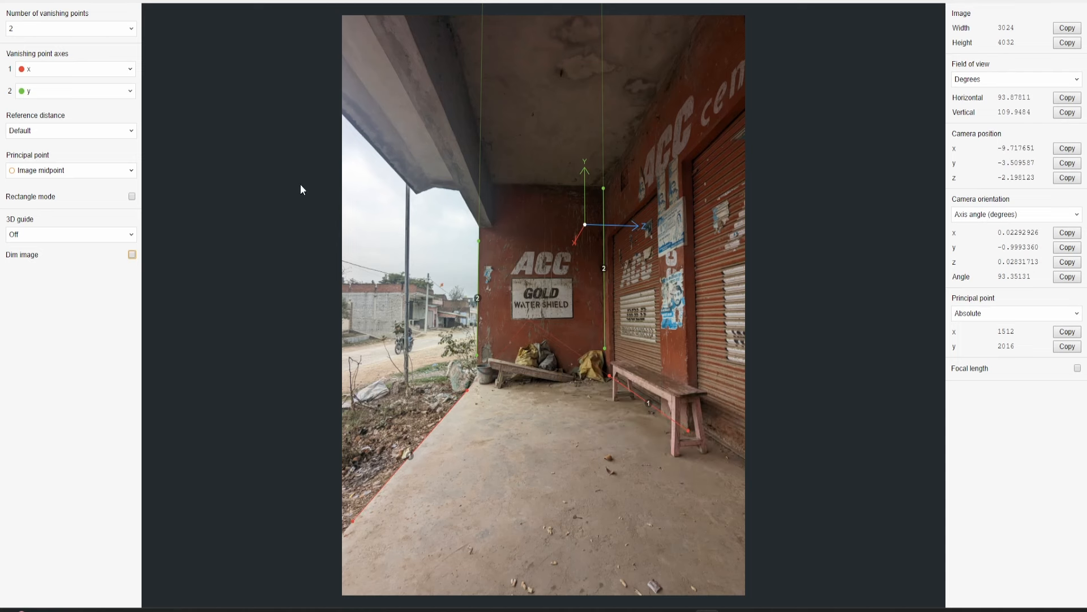
Place the origin on the porch floor with z as the second axis and a floor grid guide, and save the project as "enviro cam".
click(37, 309)
drag(585, 224, 564, 445)
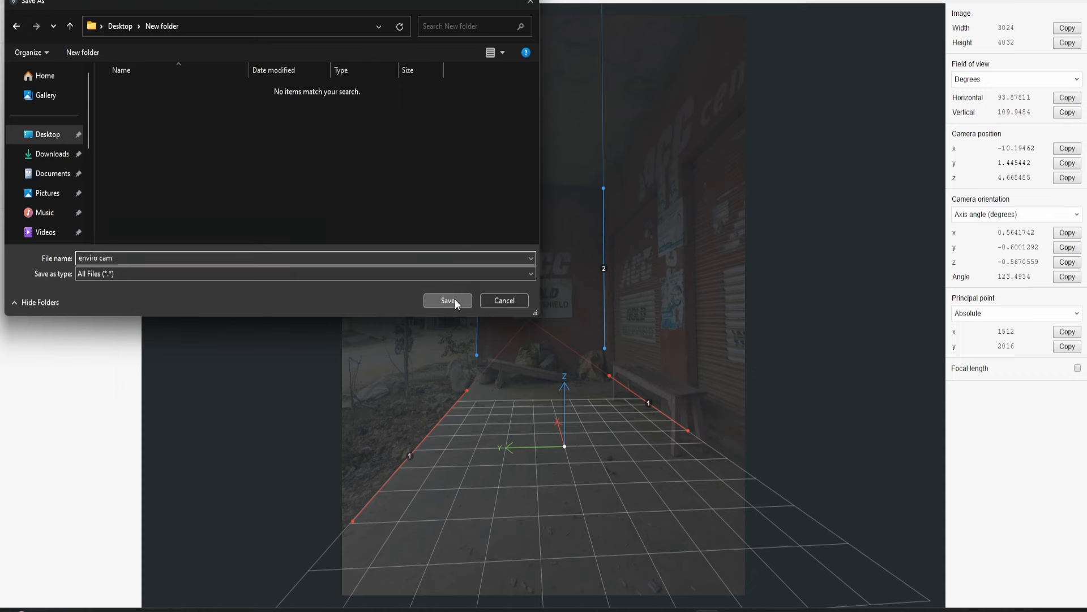
click(456, 300)
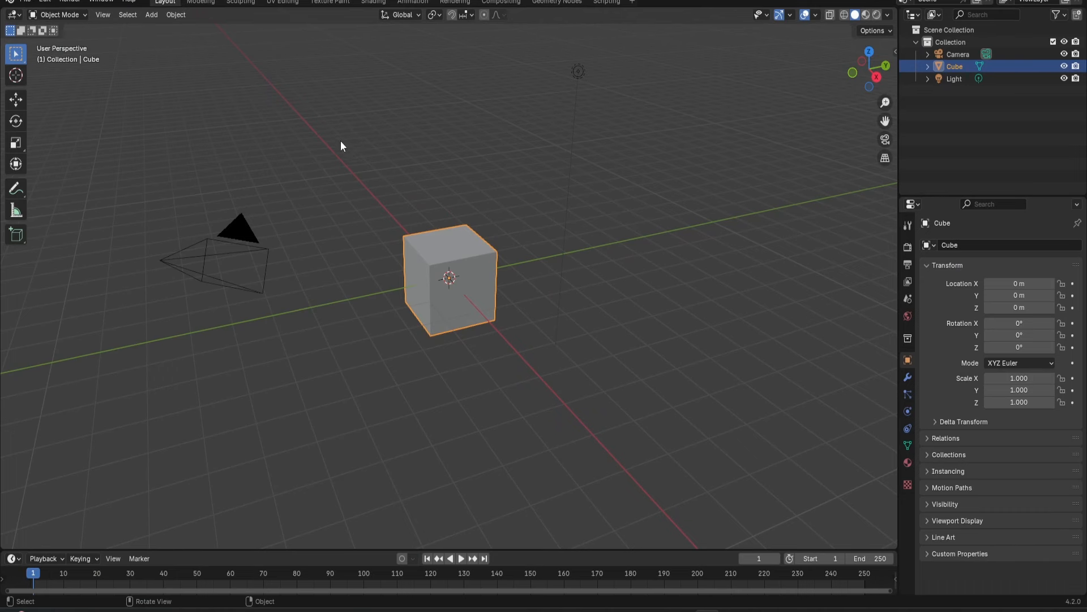
Delete all default objects from the new Blender scene.
key(a)
key(x)
click(340, 141)
Import the fSpy project "enviro cam.fspy" and split the viewport into a camera view and a free perspective view.
click(26, 2)
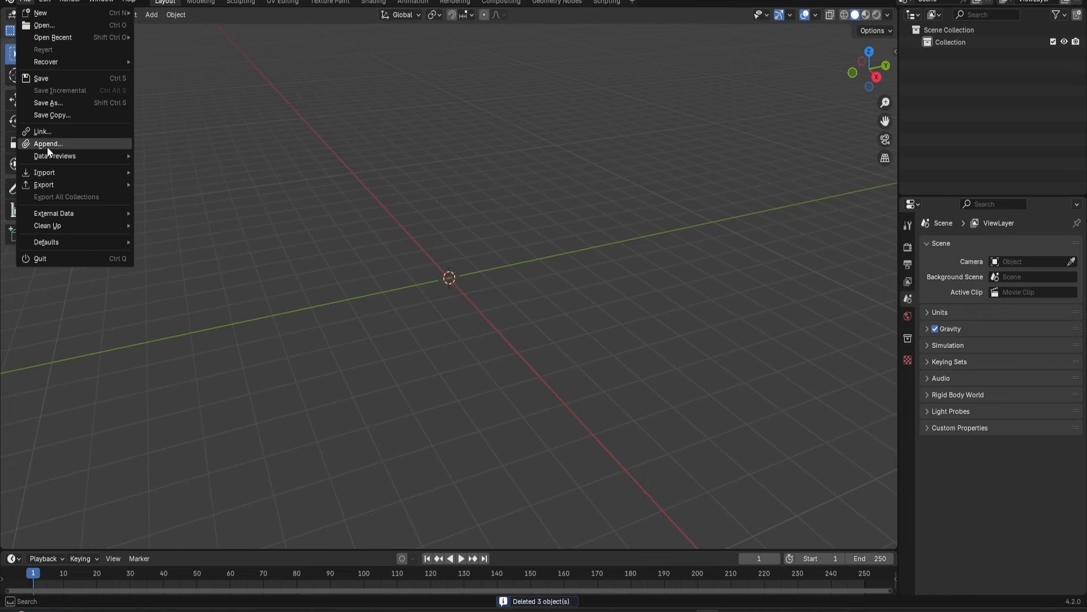
mouse_move(50, 173)
click(170, 306)
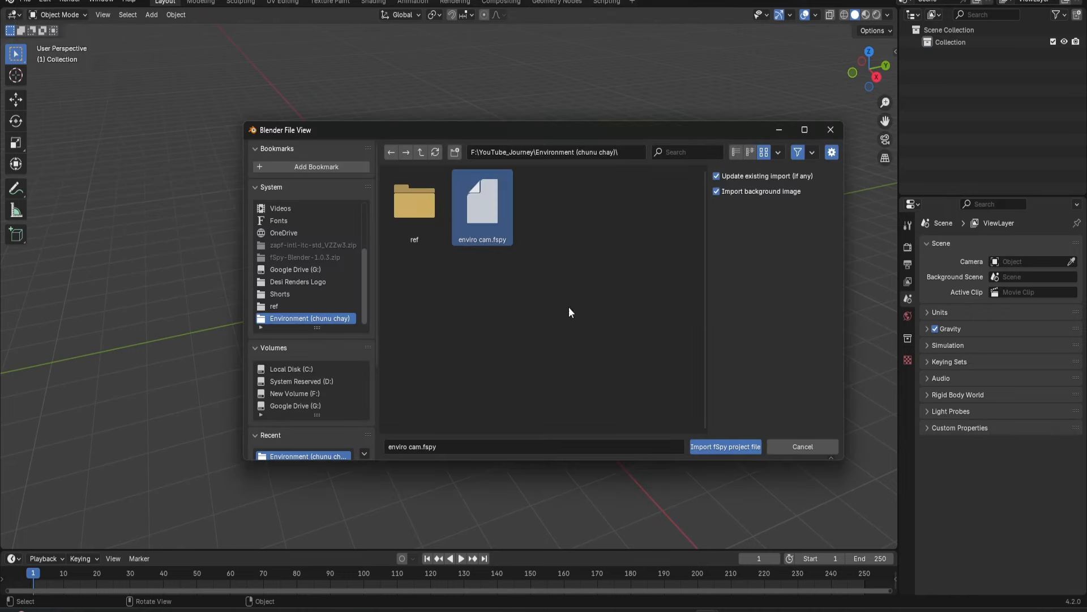
click(730, 447)
drag(893, 11, 494, 29)
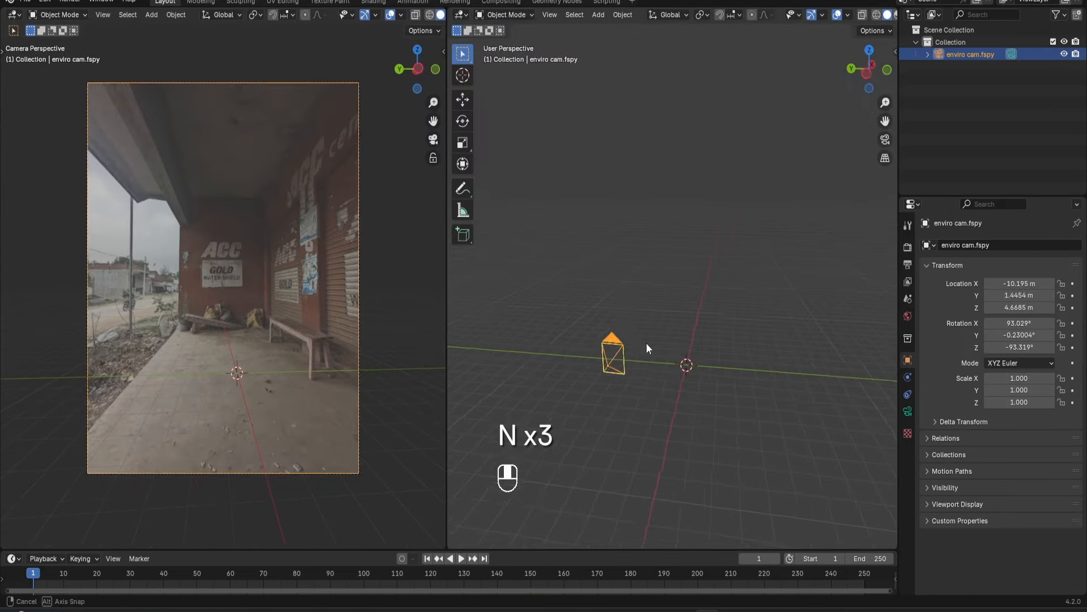
click(789, 205)
Add a plane at the origin and scale it up to about 5.74 as the porch floor.
scroll(736, 283, up, 4)
shift+middle_drag(683, 363, 694, 309)
key(shift+a)
click(724, 275)
key(s)
click(793, 396)
key(s)
click(827, 453)
scroll(759, 320, down, 2)
key(g)
middle_click(679, 325)
right_click(737, 328)
Move the floor plane's far edge along X to the base of the back wall in the photo.
key(Tab)
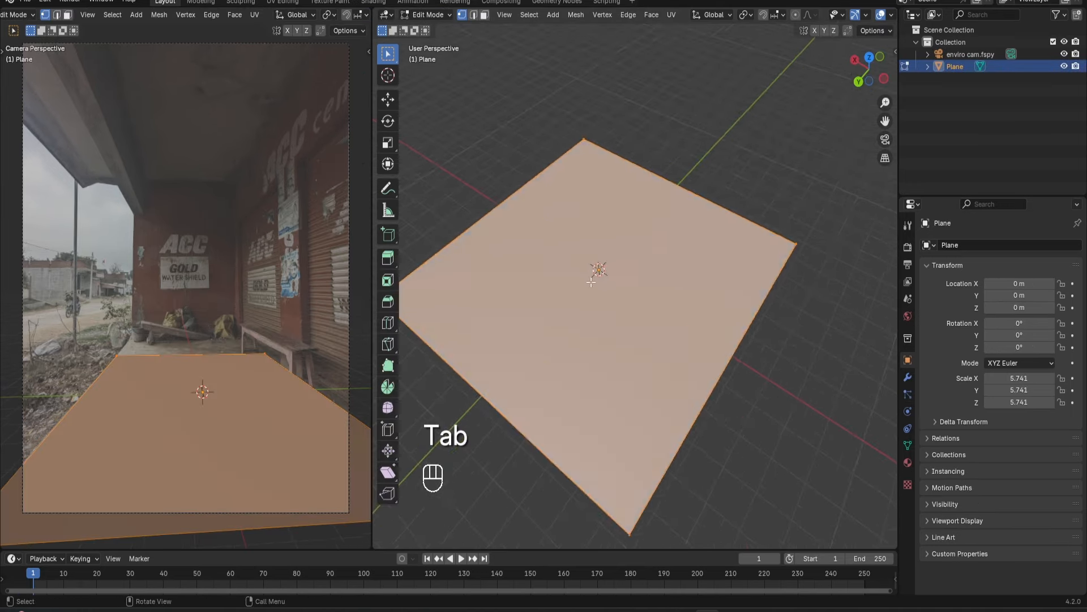
scroll(590, 282, down, 3)
key(2)
click(539, 236)
middle_drag(538, 235, 575, 238)
click(388, 100)
drag(479, 239, 408, 222)
scroll(299, 260, up, 4)
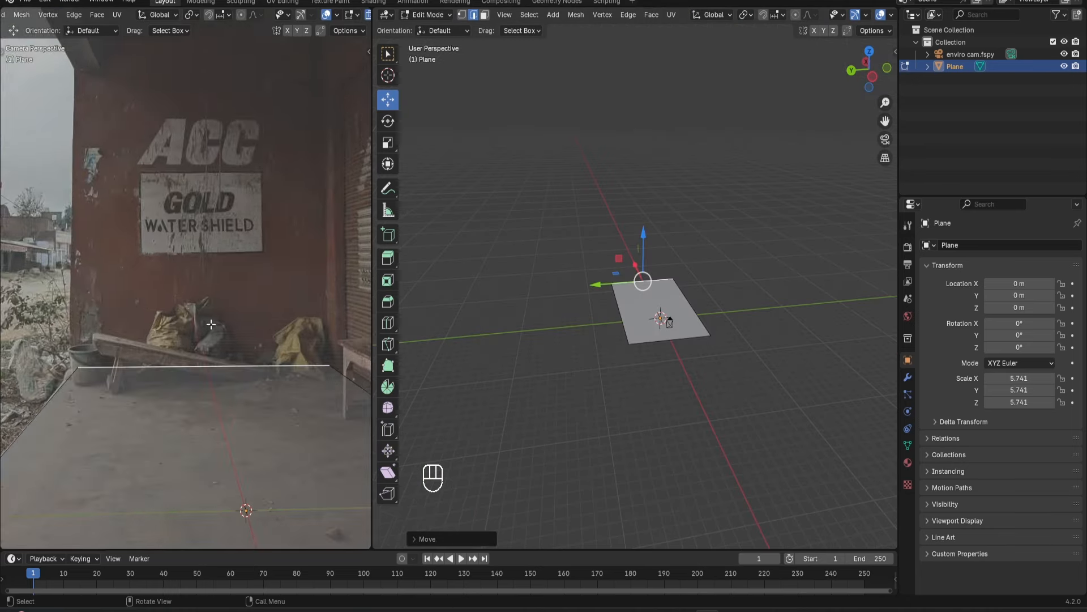
Extrude the floor's far edge about 12.7 m upward along Z to form the back wall.
scroll(221, 359, down, 4)
key(e)
middle_click(639, 299)
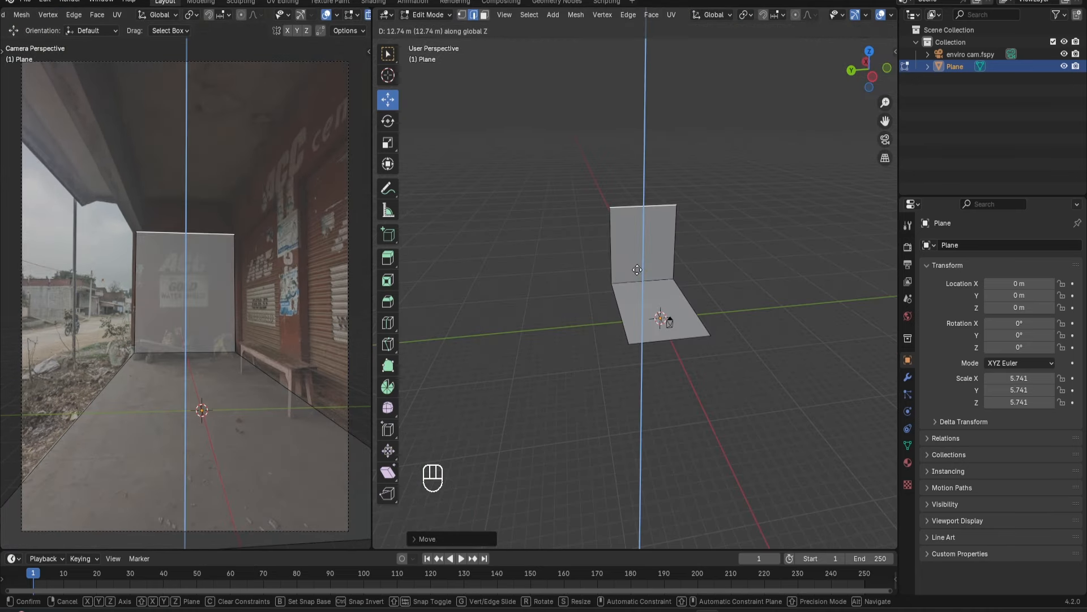
click(637, 270)
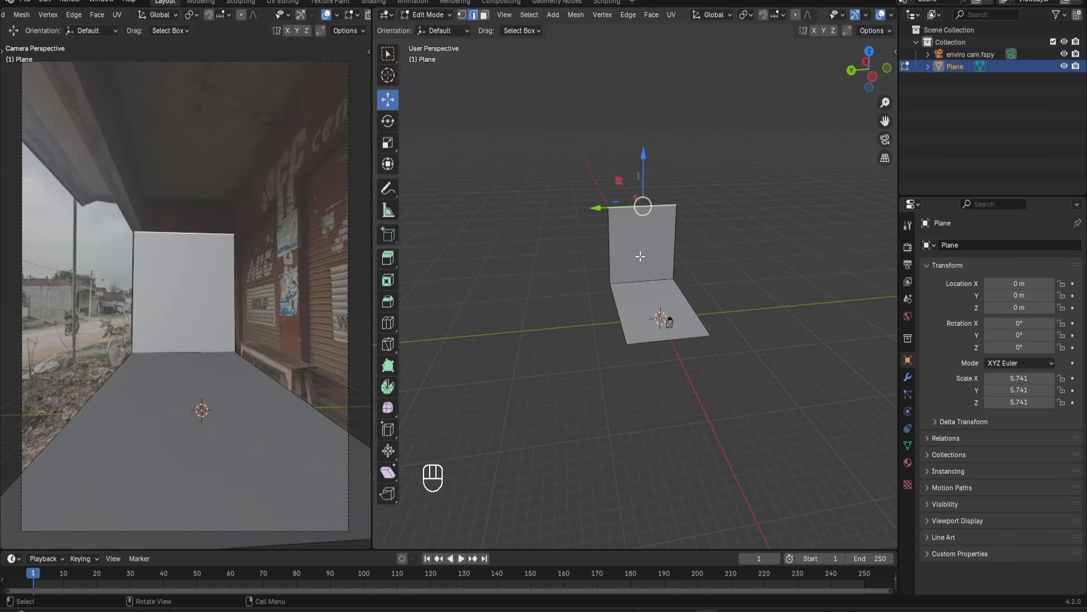
Add a lengthwise loop cut through the floor and back wall close to their outer side edge.
key(ctrl+r)
click(601, 220)
click(602, 219)
Extrude the wider top edge of the back wall upward along Z to the ceiling line in the photo.
click(645, 203)
key(e)
key(z)
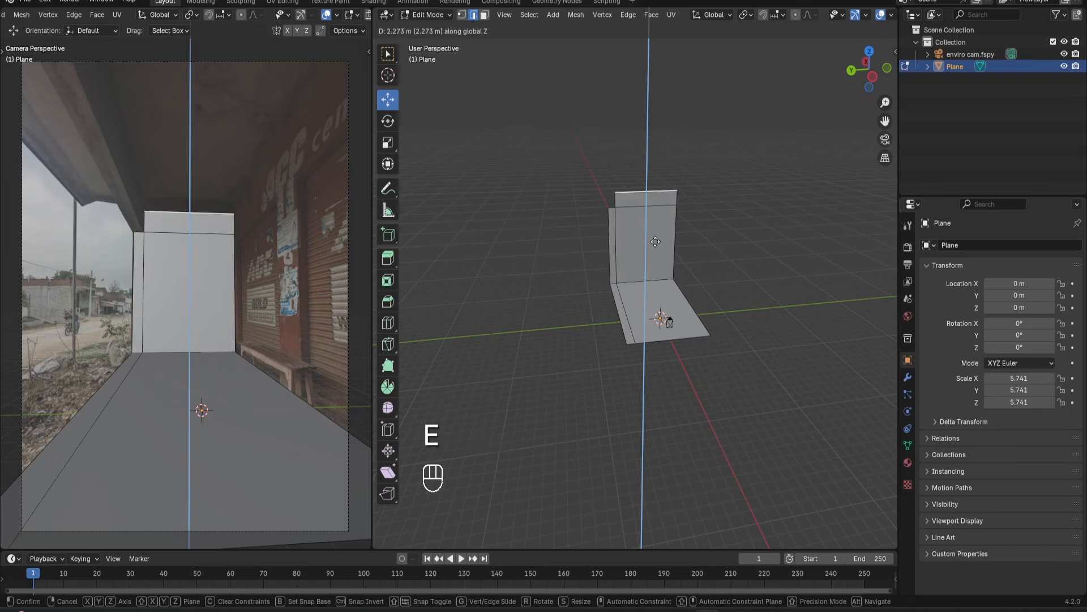
click(649, 235)
scroll(271, 218, up, 10)
drag(645, 142, 649, 131)
scroll(187, 267, down, 10)
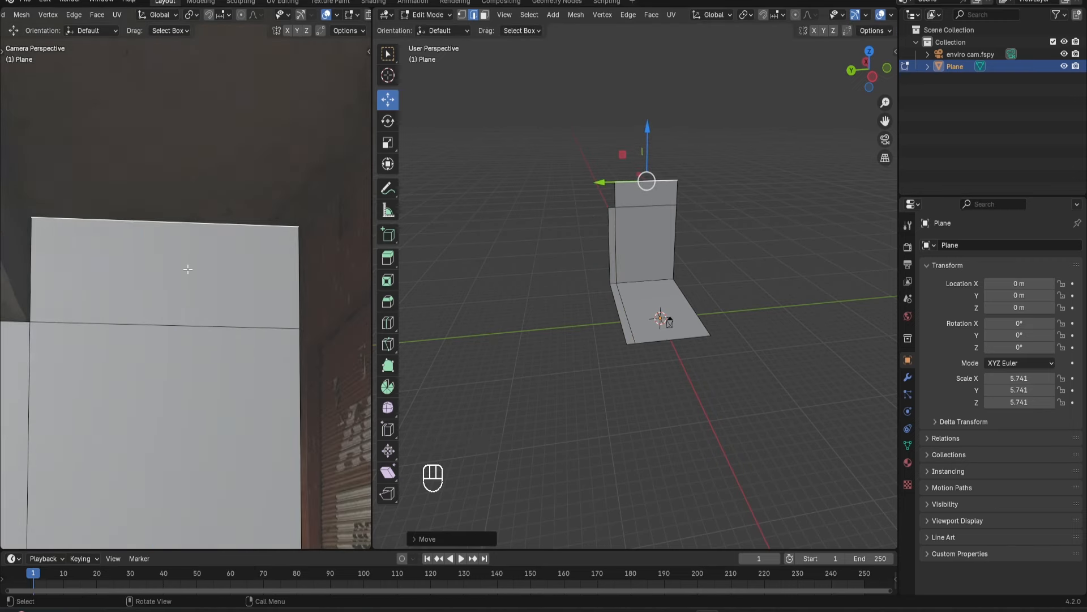
Add a loop cut across the floor close to the back wall to mark the rear pillar's width.
middle_drag(510, 272, 624, 286)
scroll(623, 286, up, 7)
key(ctrl+r)
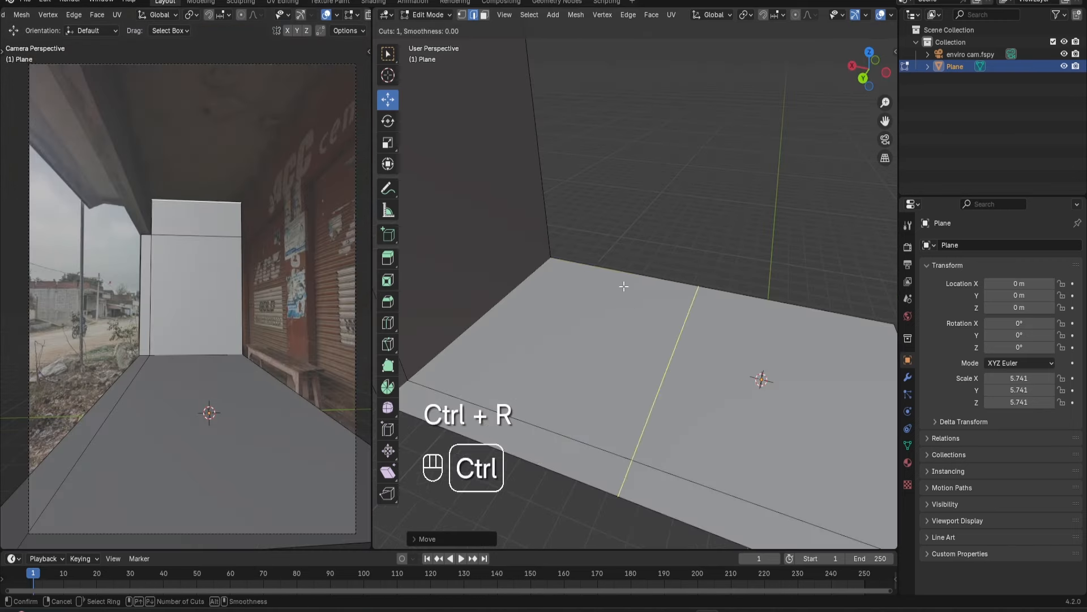
click(623, 286)
click(481, 231)
Add two more loop cuts across the floor, aligned with both sides of the middle pillar in the photo.
key(ctrl+r)
click(723, 292)
click(716, 292)
scroll(251, 369, up, 2)
shift+middle_drag(235, 388, 150, 387)
scroll(150, 387, up, 3)
drag(626, 376, 631, 378)
key(ctrl+r)
click(735, 305)
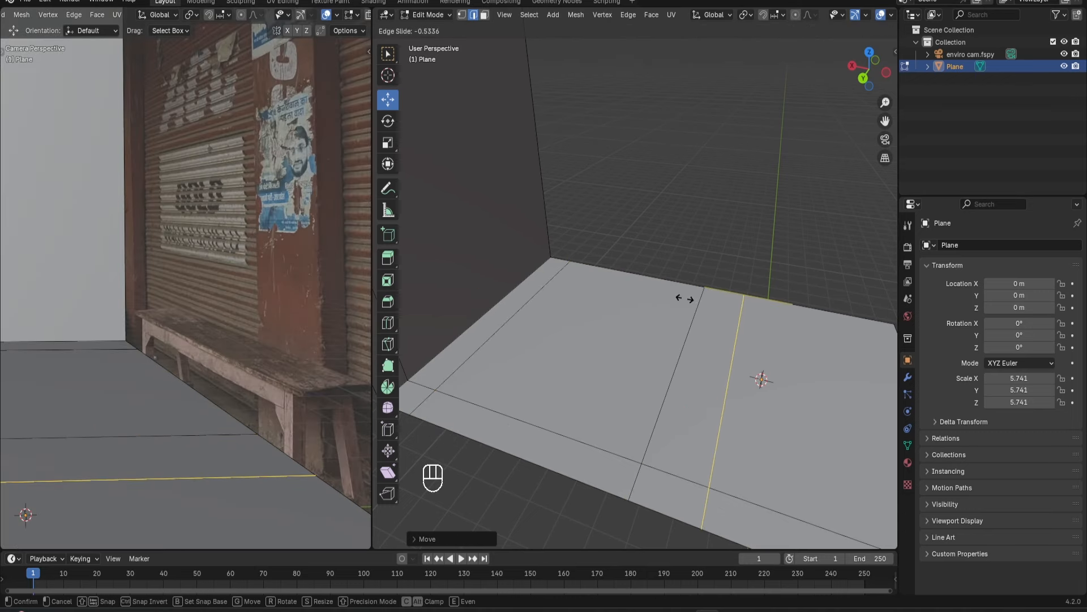
click(684, 299)
Extrude the two short floor edges at the pillar positions outward along Y by about 0.77 m.
middle_drag(684, 299, 667, 317)
click(775, 333)
shift+click(654, 233)
shift+middle_drag(731, 366, 624, 352)
key(e)
middle_click(632, 353)
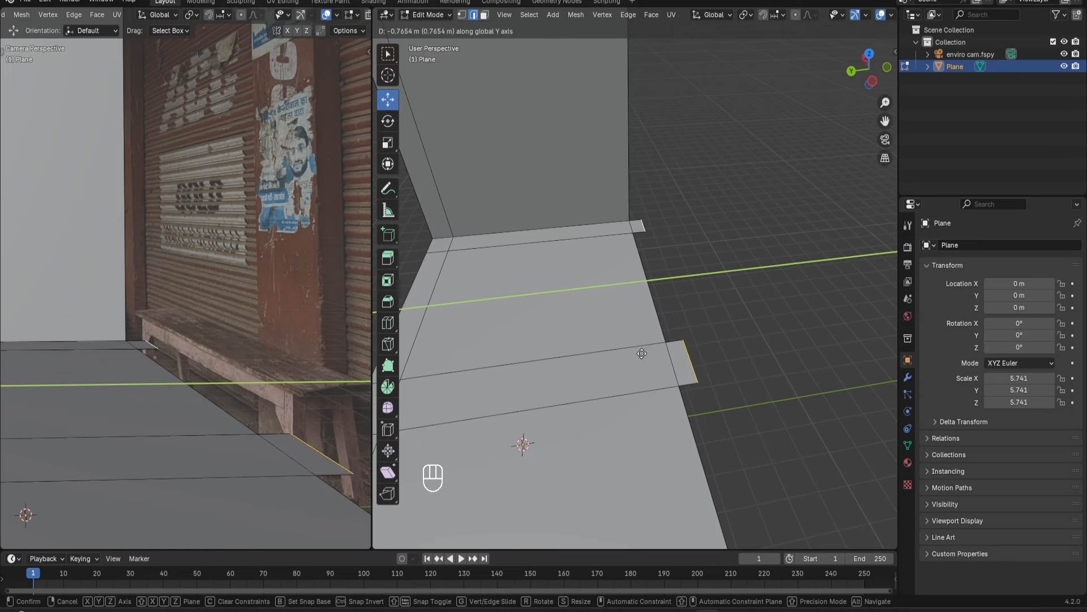
click(640, 354)
Extrude the two small pillar base faces upward into tall pillars.
key(3)
click(679, 361)
shift+click(638, 226)
scroll(641, 382, down, 6)
middle_drag(640, 383, 682, 381)
key(e)
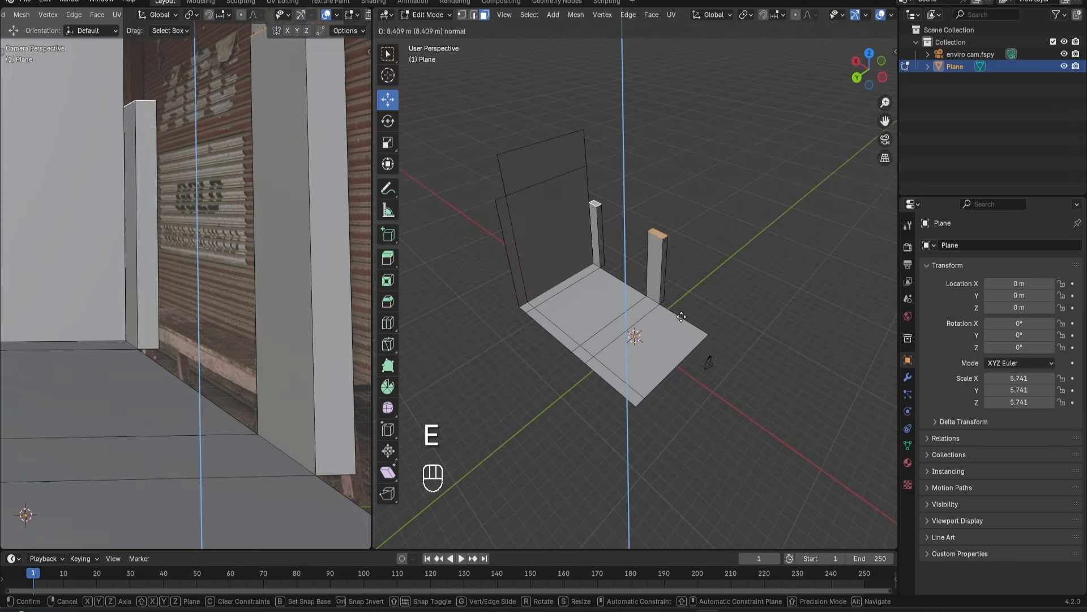
click(623, 94)
click(624, 91)
Snap the pillar tops level with the back wall's top and align a loop cut on both pillars with the wall's horizontal seam.
shift+middle_drag(623, 91, 651, 198)
click(777, 14)
click(746, 103)
ctrl+drag(654, 157, 604, 185)
shift+middle_drag(701, 282, 673, 270)
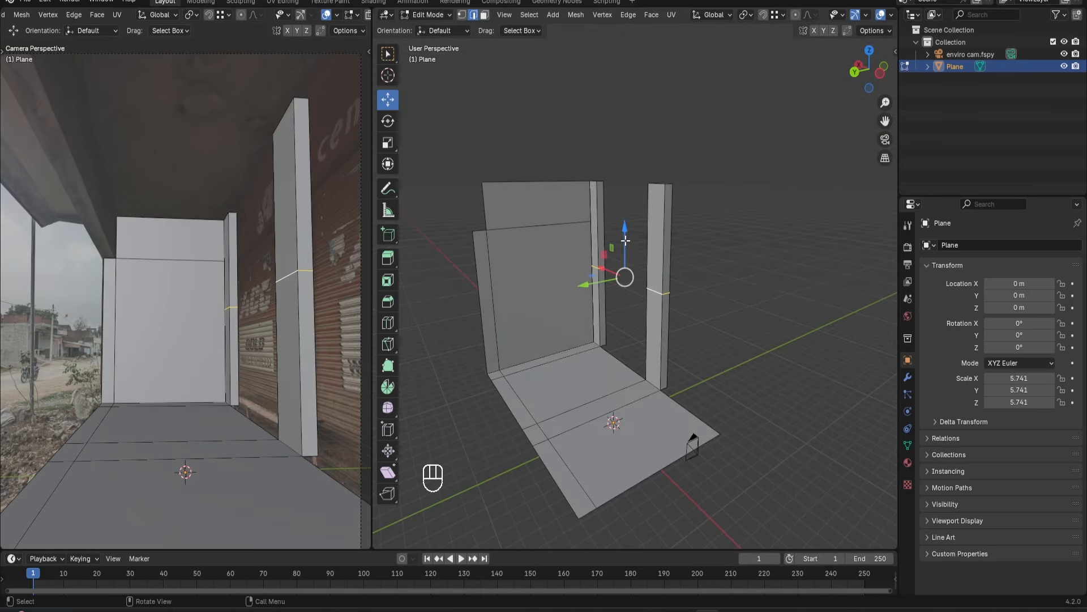
ctrl+drag(625, 240, 636, 192)
Bridge the facing upper faces of the two pillars to form a beam between them.
key(3)
click(599, 204)
middle_drag(606, 227, 713, 226)
shift+click(688, 206)
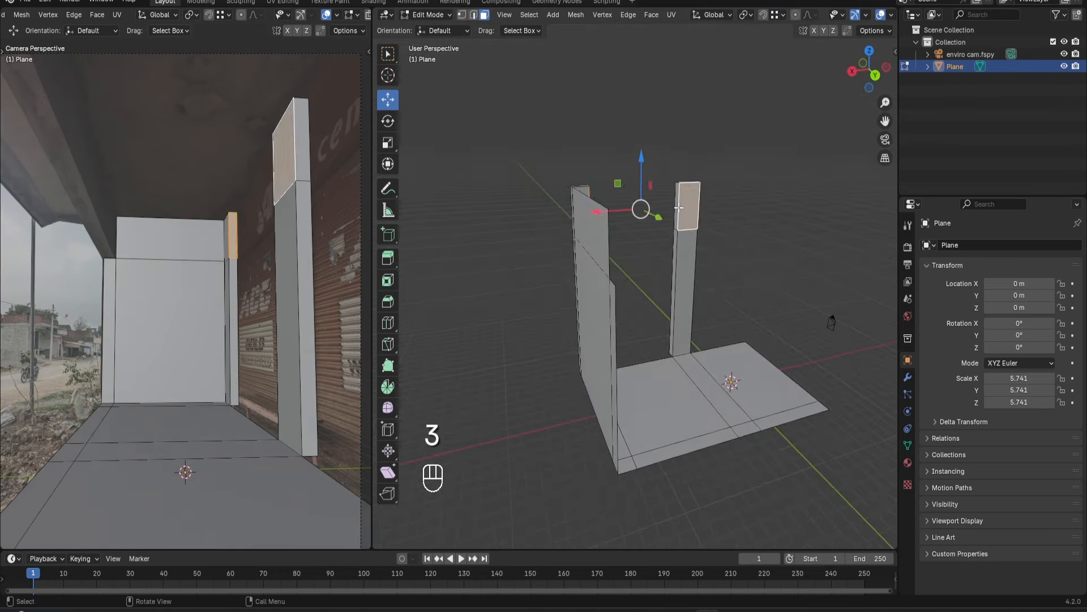
middle_drag(674, 209, 592, 201)
right_click(592, 201)
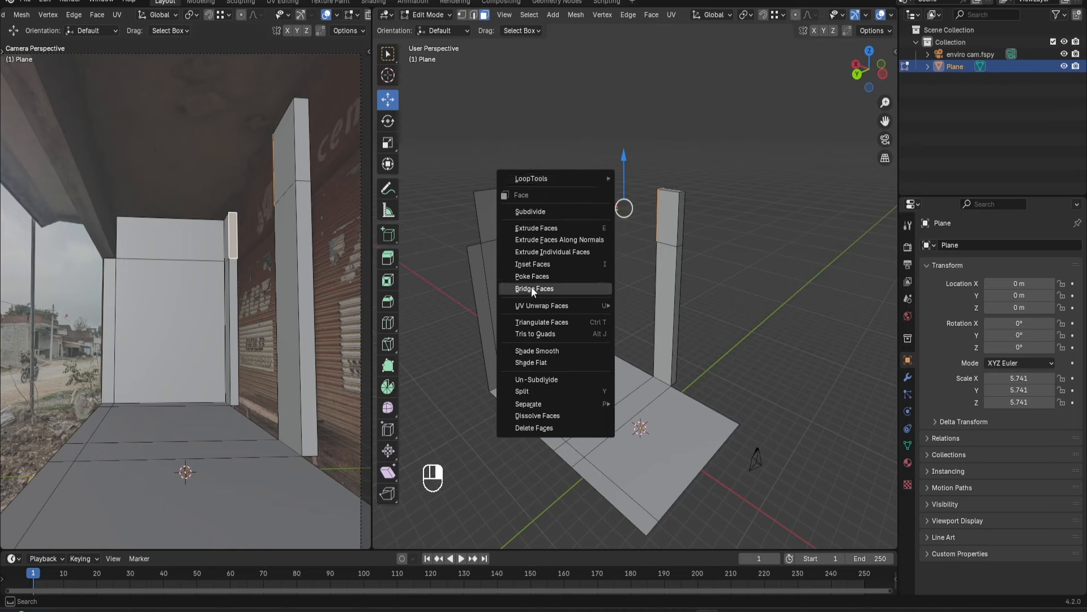
click(532, 287)
Duplicate the front pillar along X toward the near end of the floor.
key(shift+d)
middle_click(682, 297)
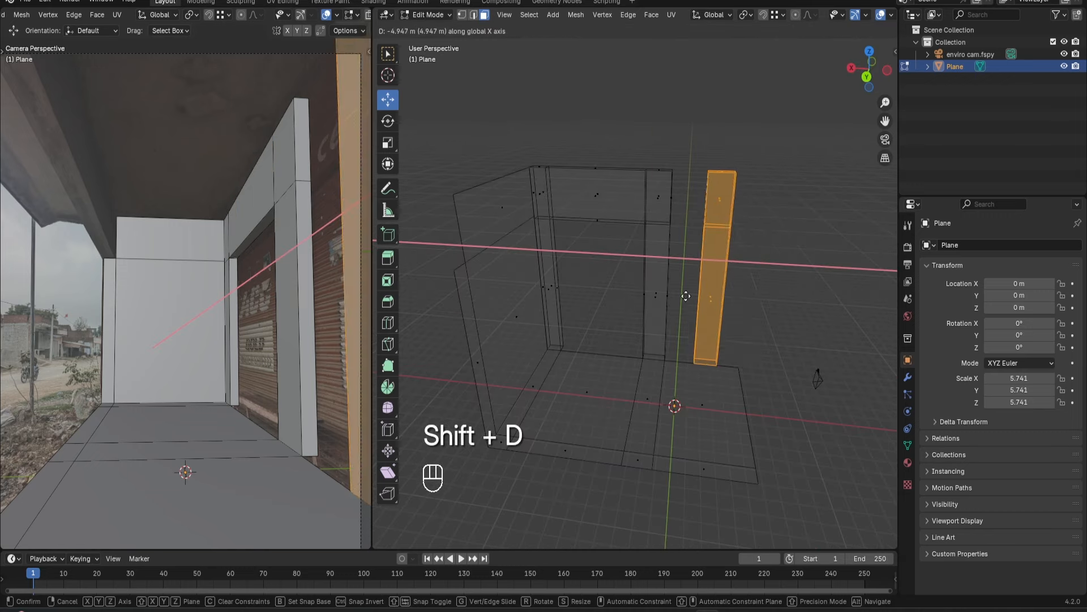
click(736, 308)
Fill the open upper side of the duplicated pillar and bridge it to the middle pillar's upper face.
key(z)
key(2)
scroll(793, 210, up, 3)
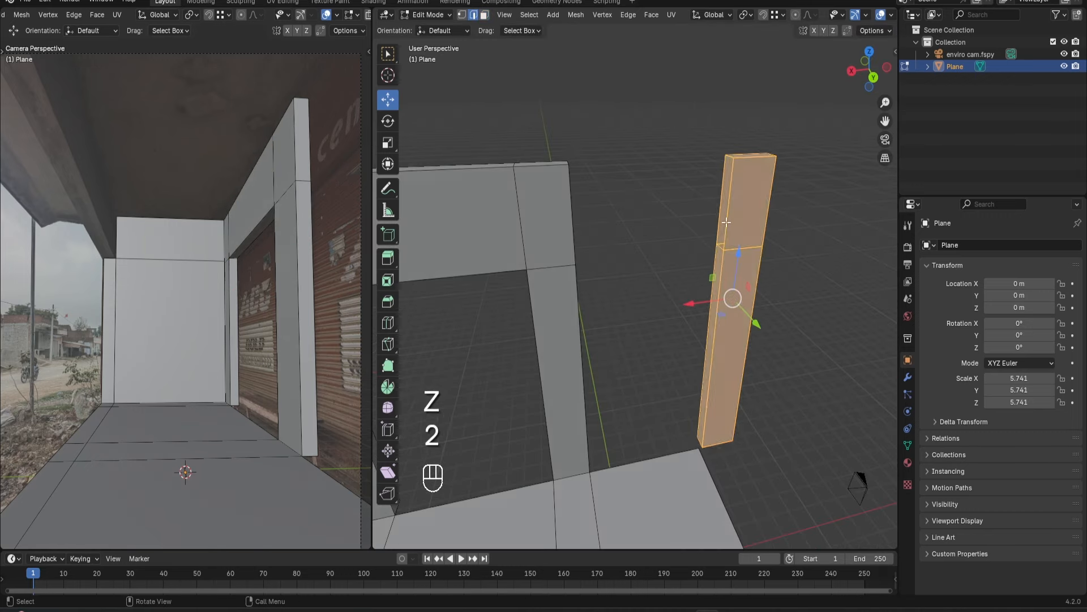
click(722, 199)
mouse_move(723, 216)
middle_down()
mouse_move(689, 238)
mouse_move(571, 209)
middle_up()
key(f)
key(3)
shift+click(552, 204)
right_click(549, 200)
click(495, 200)
Move the floor's near edge along X to line up with the outer side of the new pillar.
scroll(566, 238, down, 3)
mouse_move(619, 290)
middle_down()
mouse_move(614, 281)
mouse_move(601, 295)
middle_up()
key(2)
click(651, 446)
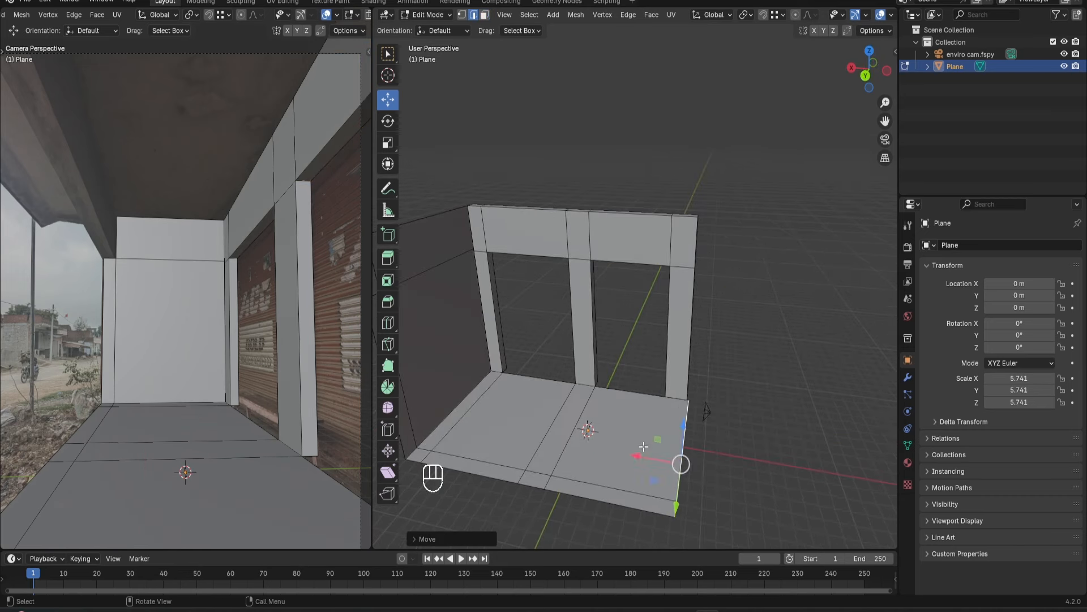
Separate the floor faces from the veranda mesh into their own object.
middle_drag(651, 456, 594, 418)
key(3)
click(604, 420)
middle_drag(532, 455, 590, 396)
key(p)
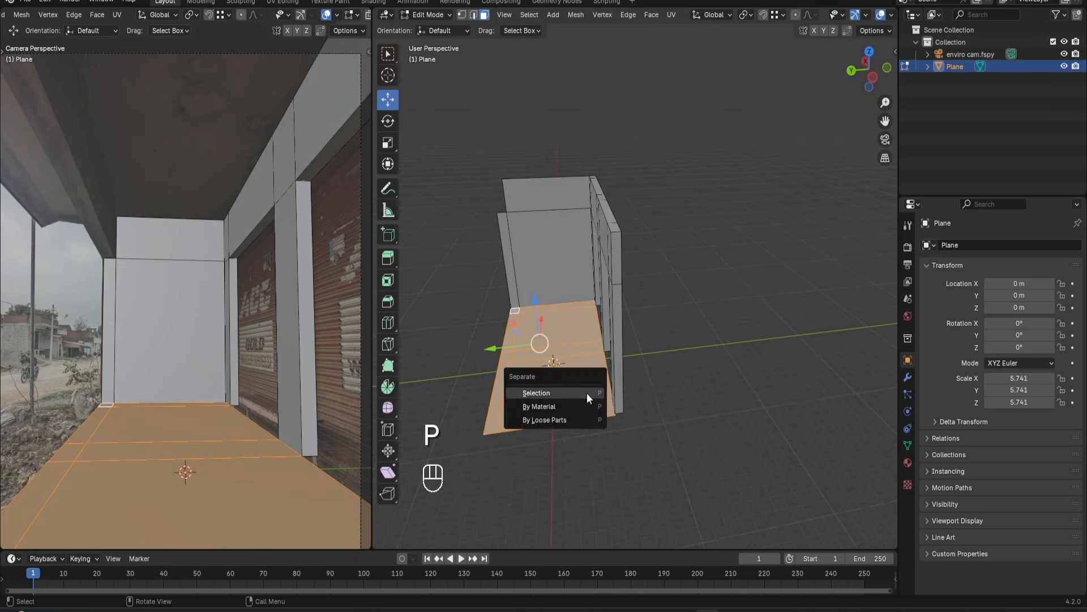
click(590, 392)
Move the separated floor's pillar-side edge outward along Y so the floor extends beneath the pillars.
key(Tab)
key(Tab)
drag(554, 342, 580, 340)
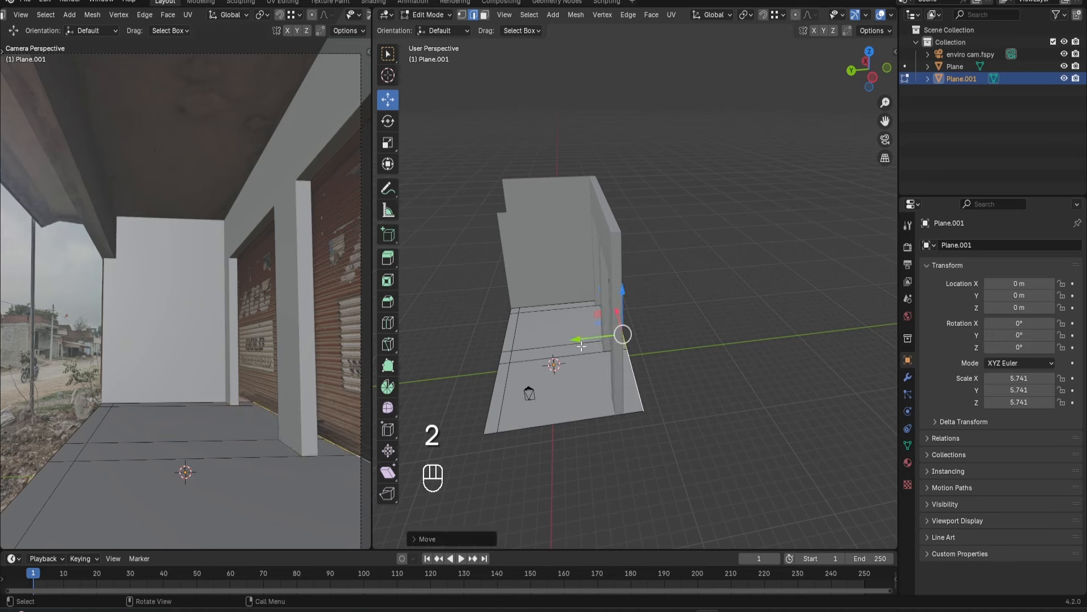
middle_drag(580, 340, 590, 344)
shift+middle_drag(590, 343, 643, 328)
Separate the back wall faces from the pillar mesh into their own object.
key(Tab)
click(561, 209)
middle_drag(560, 209, 578, 209)
key(Tab)
drag(484, 162, 546, 272)
key(3)
key(p)
click(546, 272)
Extrude the short upper side edge of the back wall outward along Y to fill its notched corner.
key(Tab)
click(547, 261)
key(Tab)
middle_drag(559, 238, 532, 233)
key(e)
key(y)
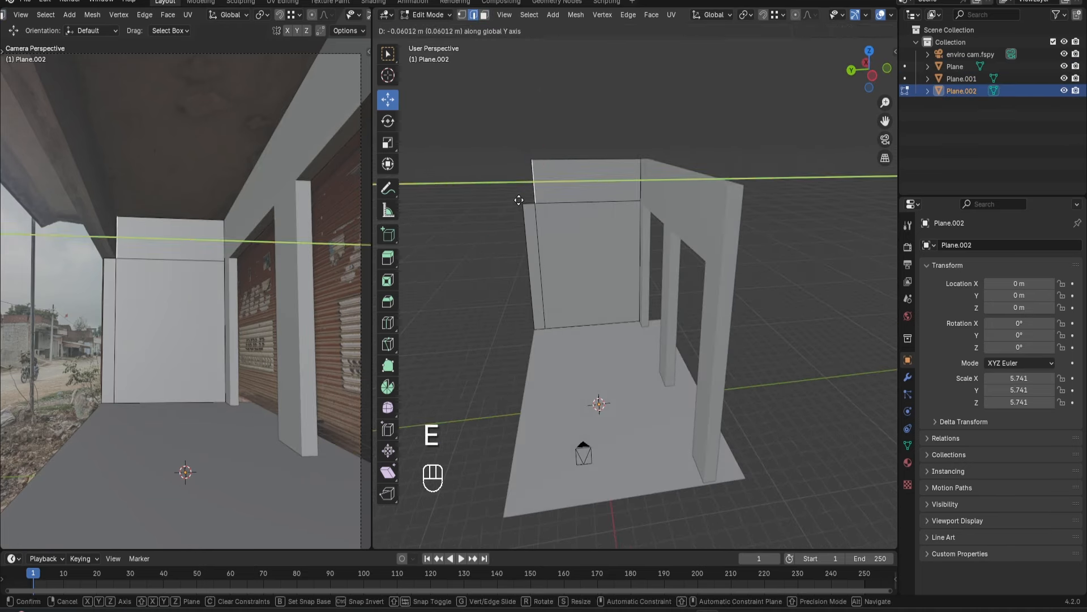
click(515, 194)
Separate the small upper corner face of the back wall into its own object.
middle_drag(516, 196, 565, 228)
scroll(558, 221, up, 2)
key(3)
click(515, 175)
key(p)
click(514, 175)
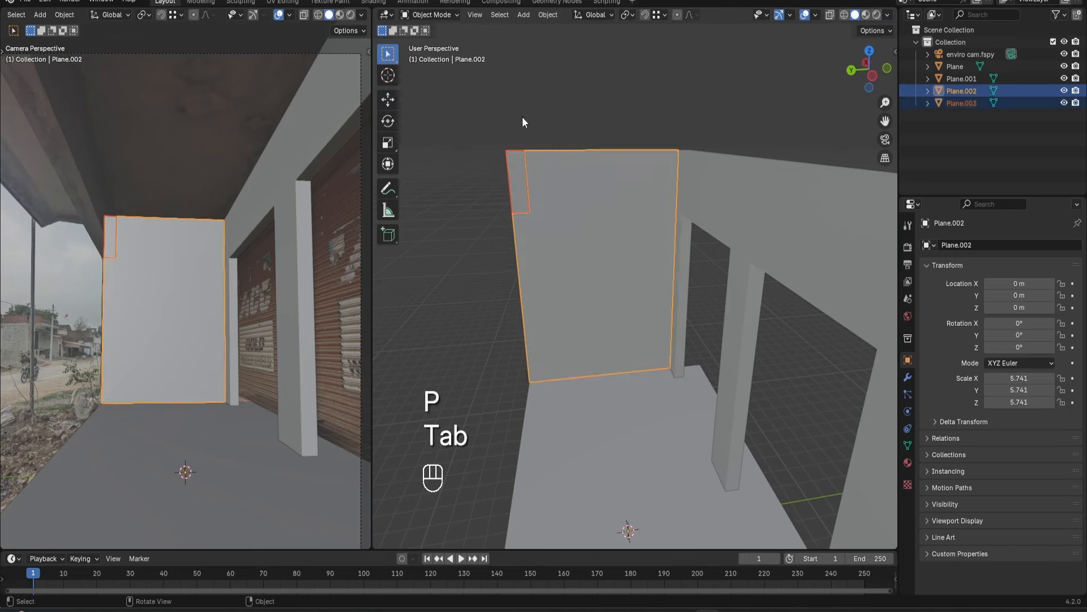
Extrude the separated corner face toward the near end of the floor to form the outer ceiling beam.
key(Tab)
click(518, 180)
key(Tab)
key(a)
middle_drag(527, 190, 574, 191)
key(e)
click(793, 291)
Extrude the back wall's upper edges to the near end of the beams to form the ceiling.
middle_drag(784, 289, 646, 251)
key(Tab)
click(586, 263)
scroll(610, 217, up, 2)
click(604, 150)
key(Tab)
key(2)
scroll(603, 151, down, 2)
middle_drag(589, 142, 542, 186)
scroll(538, 195, down, 1)
key(e)
ctrl+click(716, 240)
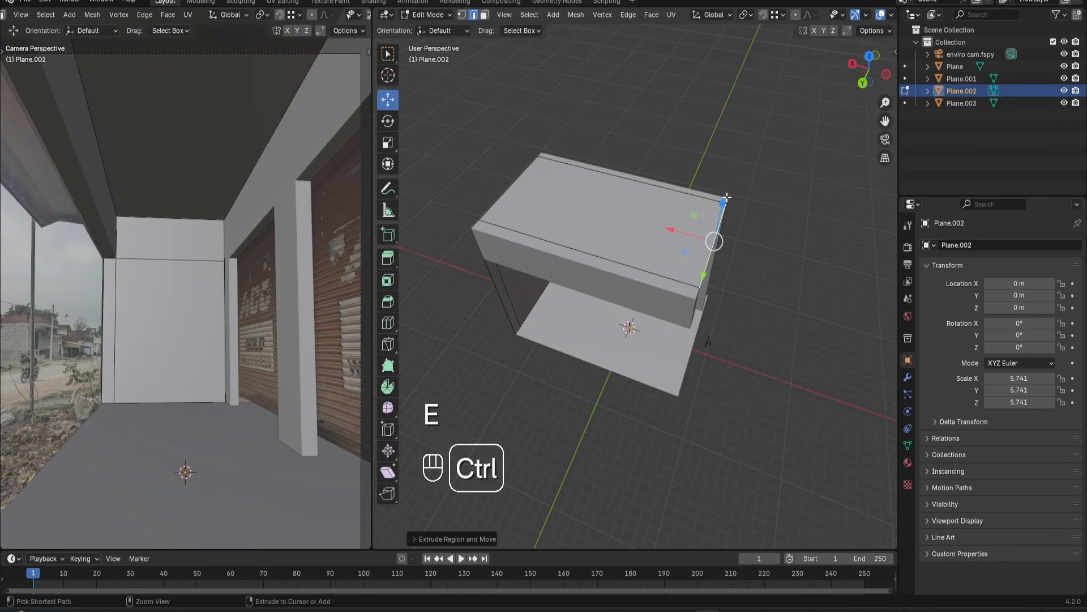
Separate the ceiling faces from the back wall into their own object.
key(3)
click(637, 210)
key(p)
key(Tab)
click(641, 213)
Move the ceiling's open-side edge outward along Y to form the roof overhang.
key(Tab)
drag(529, 187, 474, 188)
scroll(158, 206, down, 2)
shift+middle_drag(158, 206, 177, 186)
scroll(176, 186, up, 1)
Extrude the overhang's outer edge outward and downward in the side view to form a sloping lip.
click(871, 81)
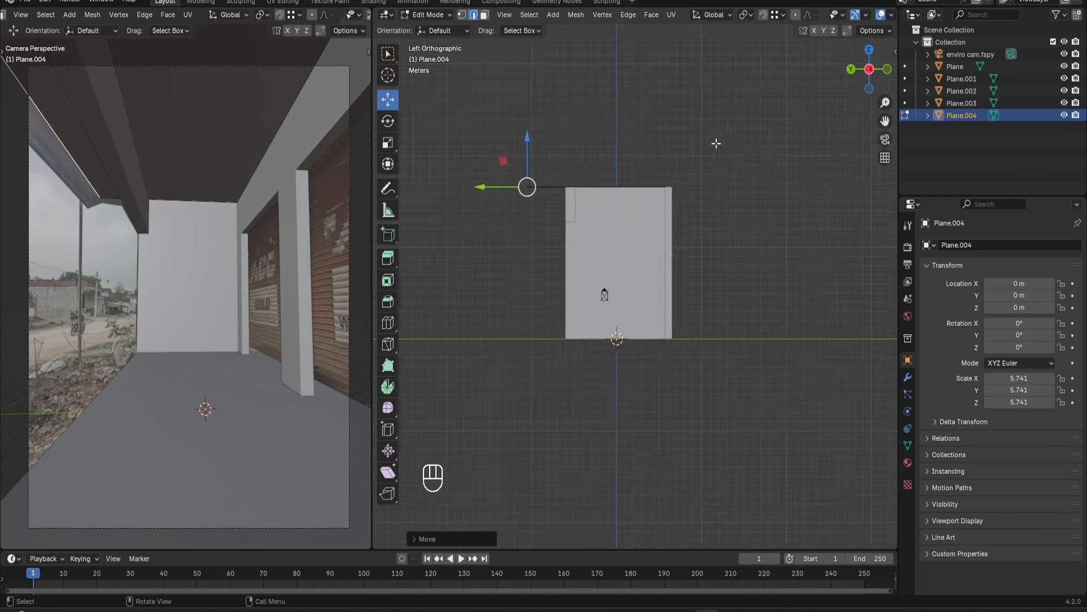
scroll(549, 206, up, 2)
shift+middle_drag(549, 206, 687, 252)
key(e)
click(605, 221)
Move the roof's entire far edge along X so the roof extends past the back wall.
alt+click(580, 181)
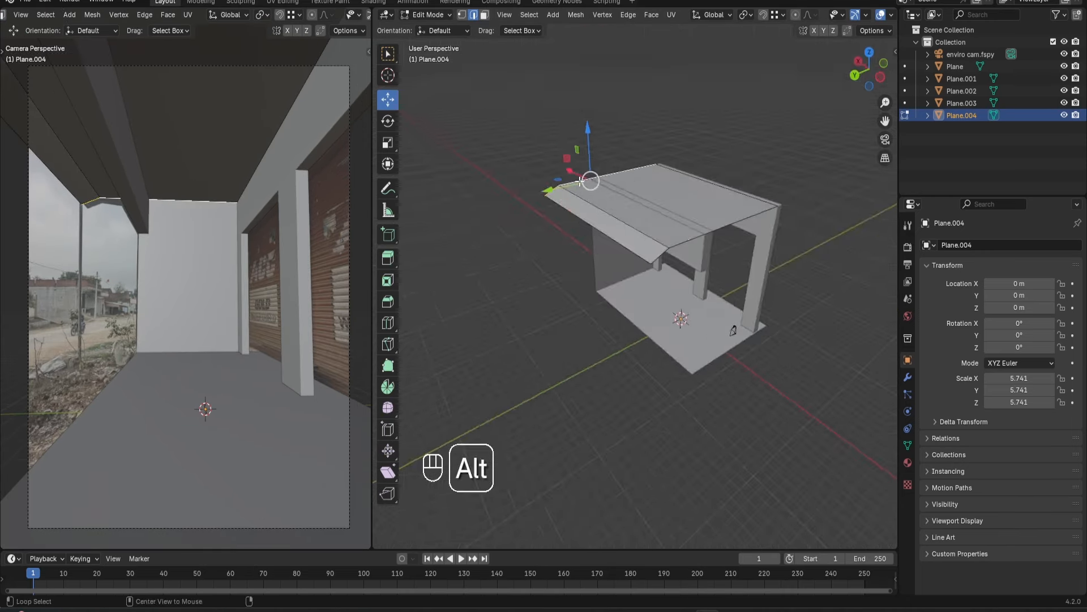
middle_drag(580, 181, 620, 205)
drag(492, 188, 477, 188)
middle_drag(547, 218, 512, 196)
Add a Solidify modifier to the roof and increase its thickness.
key(Tab)
click(908, 377)
click(931, 248)
click(899, 253)
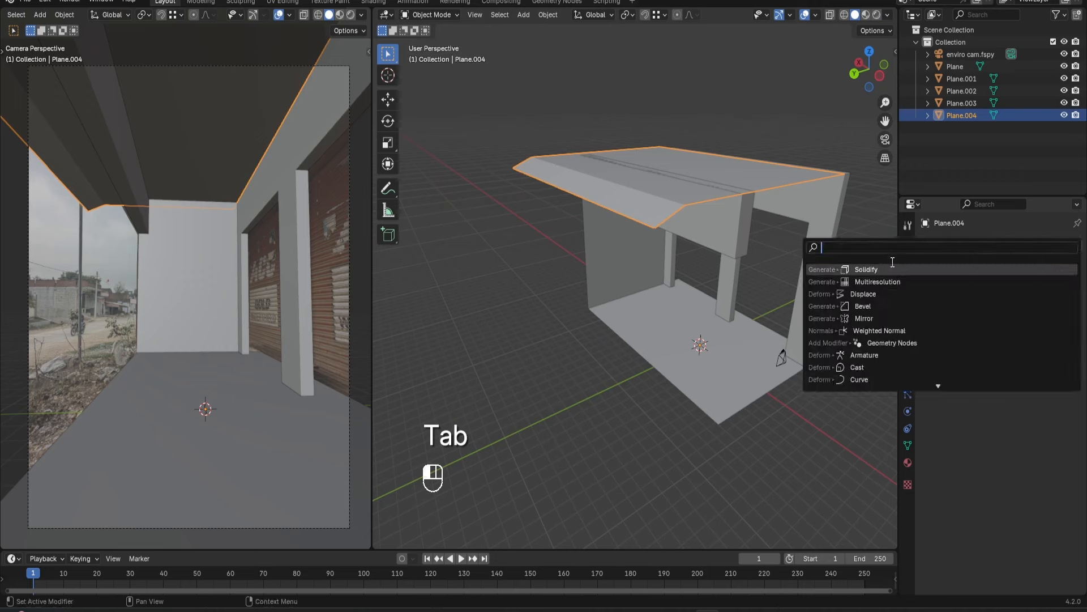
click(892, 267)
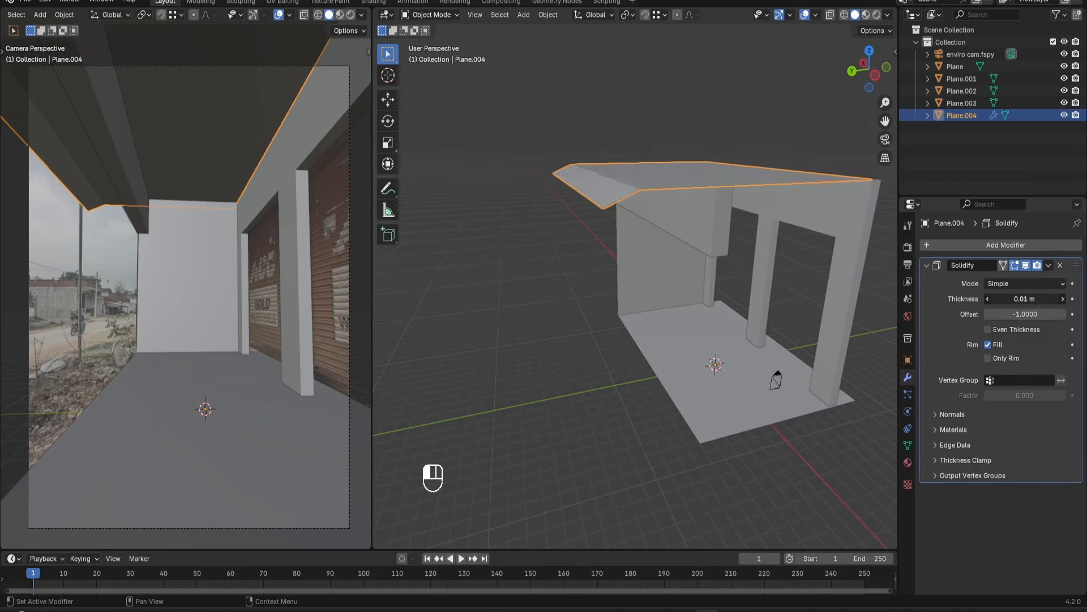
drag(1025, 299, 1048, 299)
Add a Solidify modifier to the back wall to give it thickness.
mouse_move(699, 281)
middle_down()
mouse_move(668, 280)
mouse_move(678, 292)
mouse_move(692, 286)
middle_up()
click(678, 292)
click(686, 283)
click(934, 247)
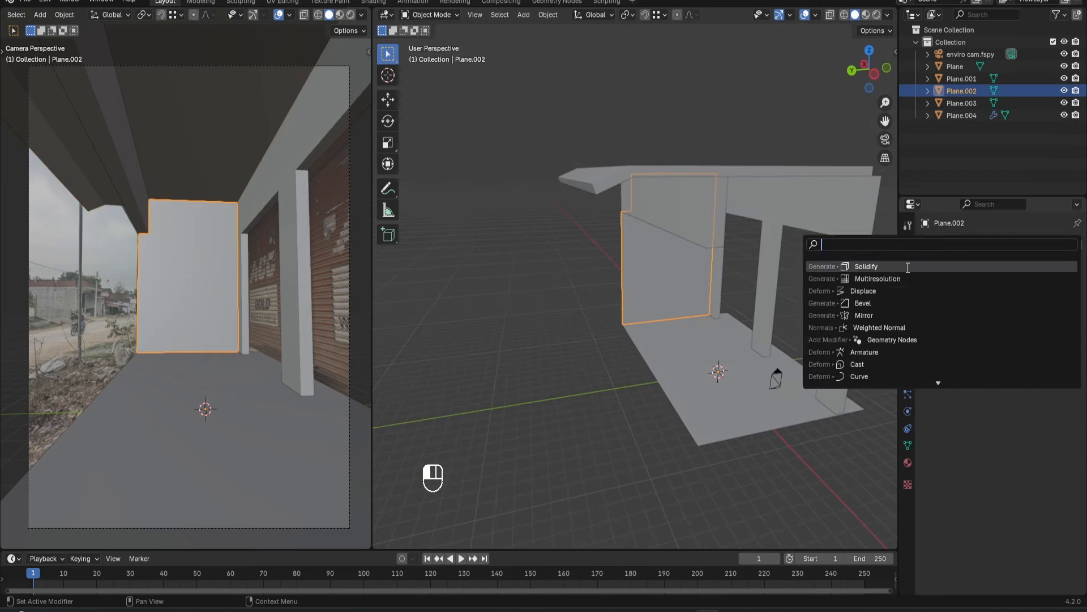
click(908, 266)
Add a Solidify modifier to the floor and increase its thickness to form a slab.
middle_drag(708, 340, 640, 335)
click(640, 335)
click(929, 245)
click(906, 265)
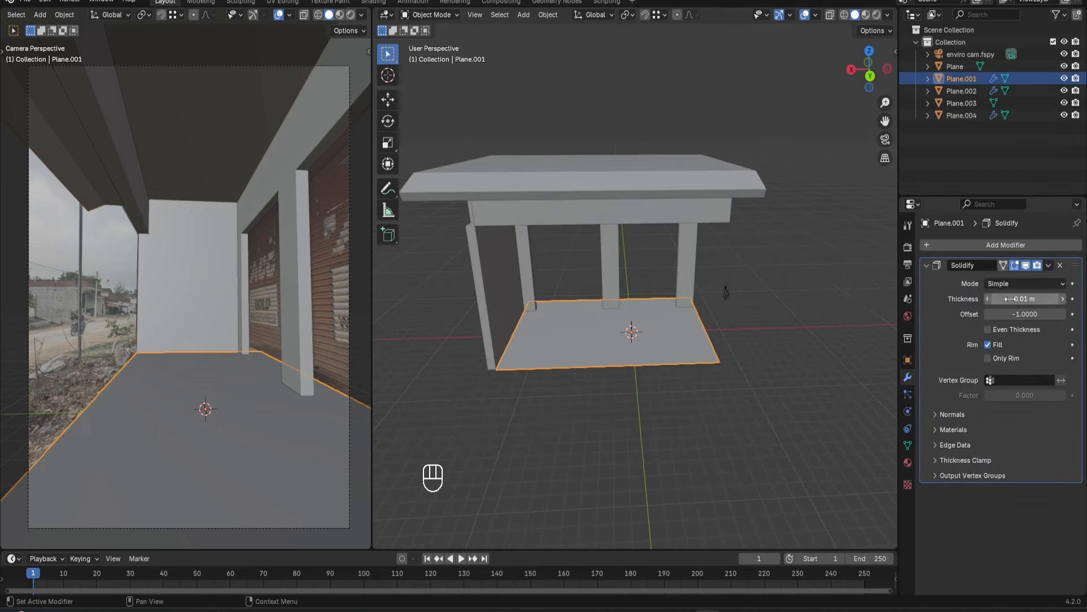
drag(1011, 298, 1024, 298)
Move the floor's far edge along X to extend beneath the thickened back wall.
middle_drag(609, 375, 586, 365)
key(Tab)
click(538, 339)
drag(499, 330, 492, 331)
key(Tab)
Scale the whole scene including the camera down about the 3D cursor until the pillar wall is about 3.33 m high.
middle_drag(519, 367, 696, 224)
click(697, 223)
key(n)
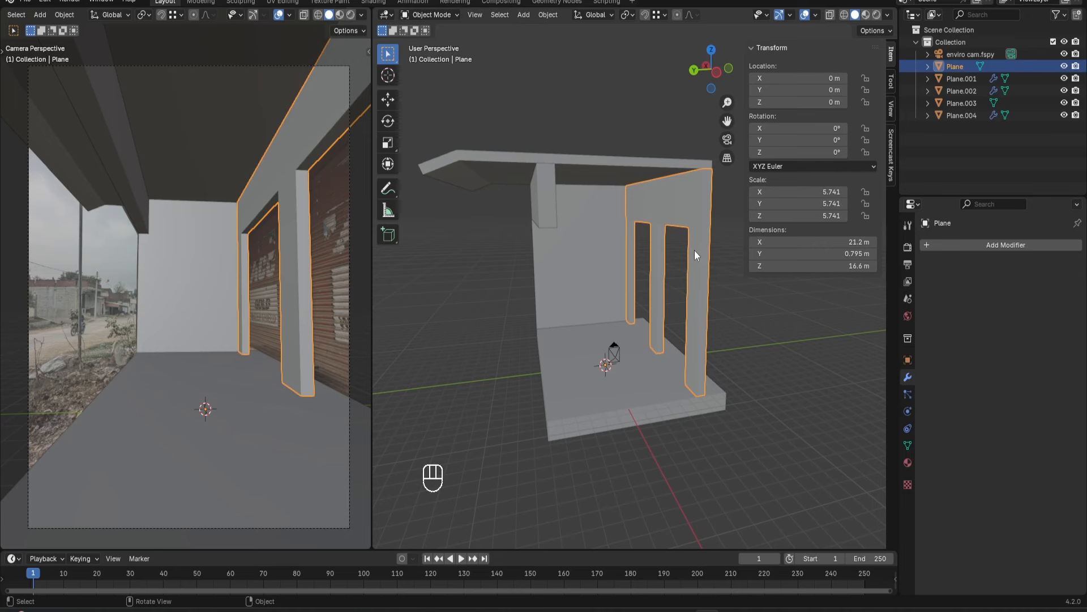
shift+middle_drag(694, 250, 688, 246)
shift+middle_drag(694, 250, 687, 245)
key(a)
click(627, 15)
click(640, 58)
key(s)
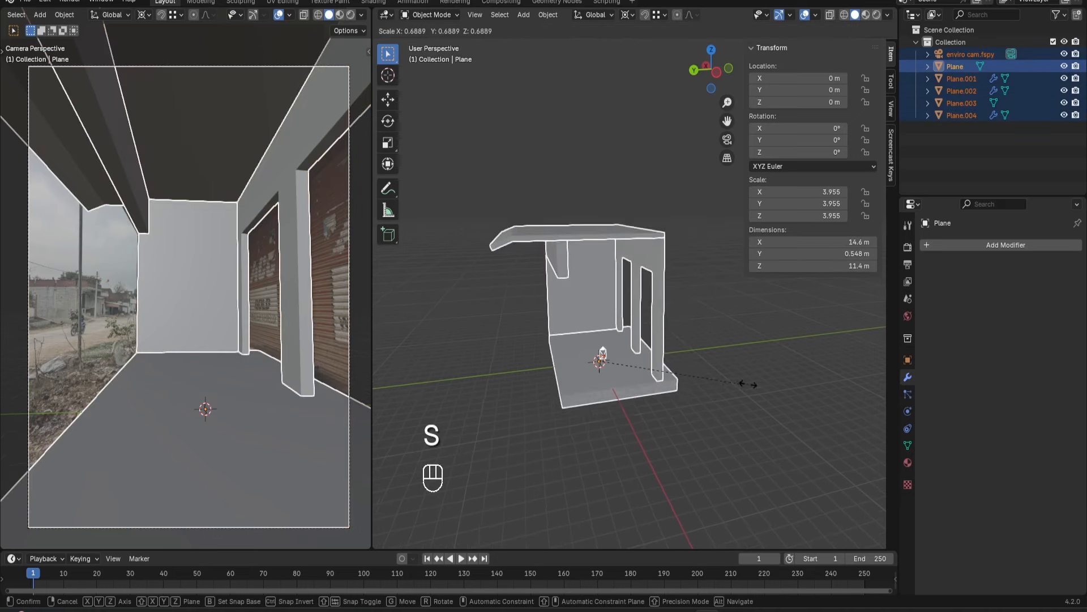
click(644, 363)
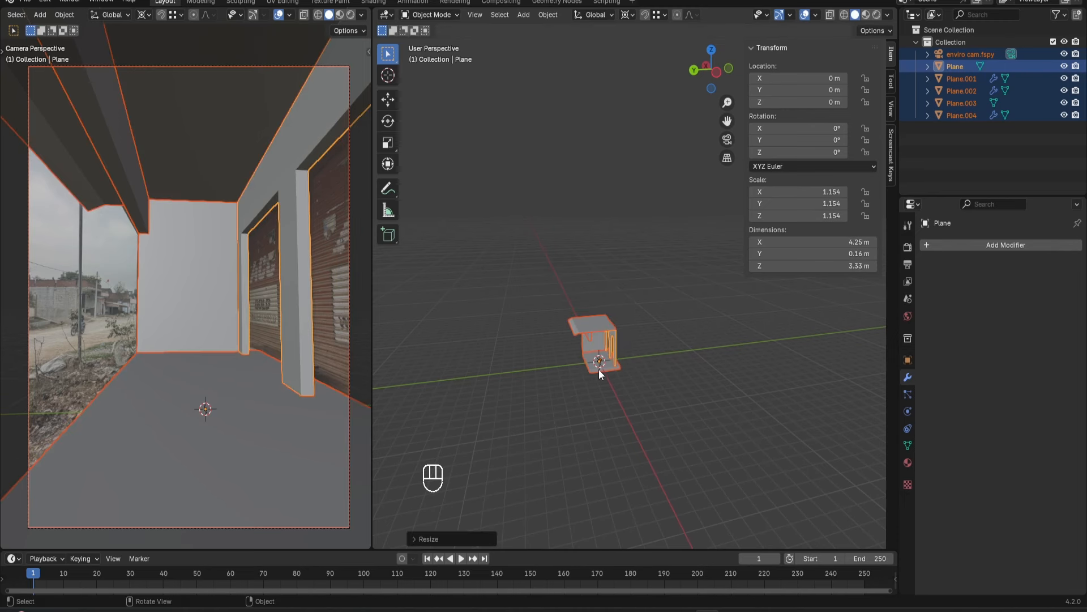
Apply the scale of all selected objects and hide the building geometry.
scroll(598, 382, up, 8)
shift+middle_drag(622, 399, 617, 386)
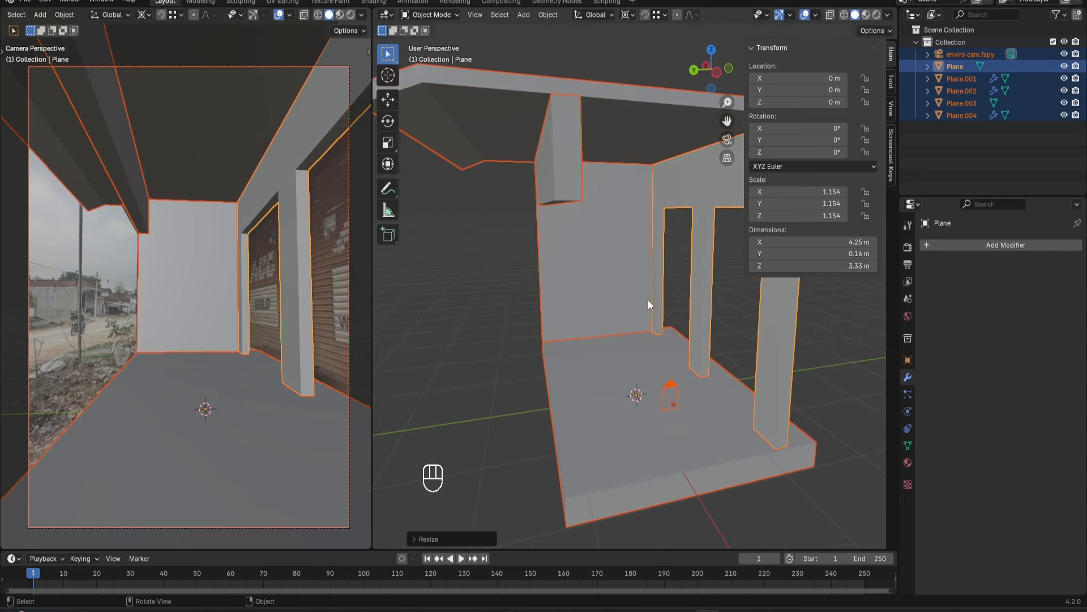
key(ctrl+a)
click(589, 321)
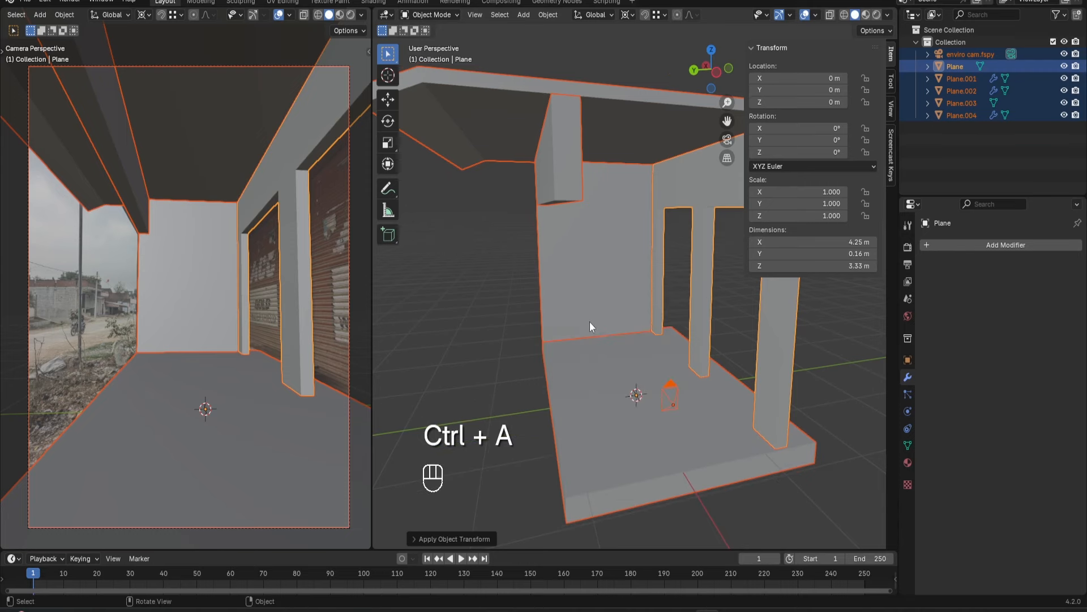
key(h)
Add a plane at the 3D cursor and scale its mesh down to about 0.3 times.
key(shift+a)
click(667, 342)
key(s)
right_click(723, 428)
key(Tab)
key(a)
key(s)
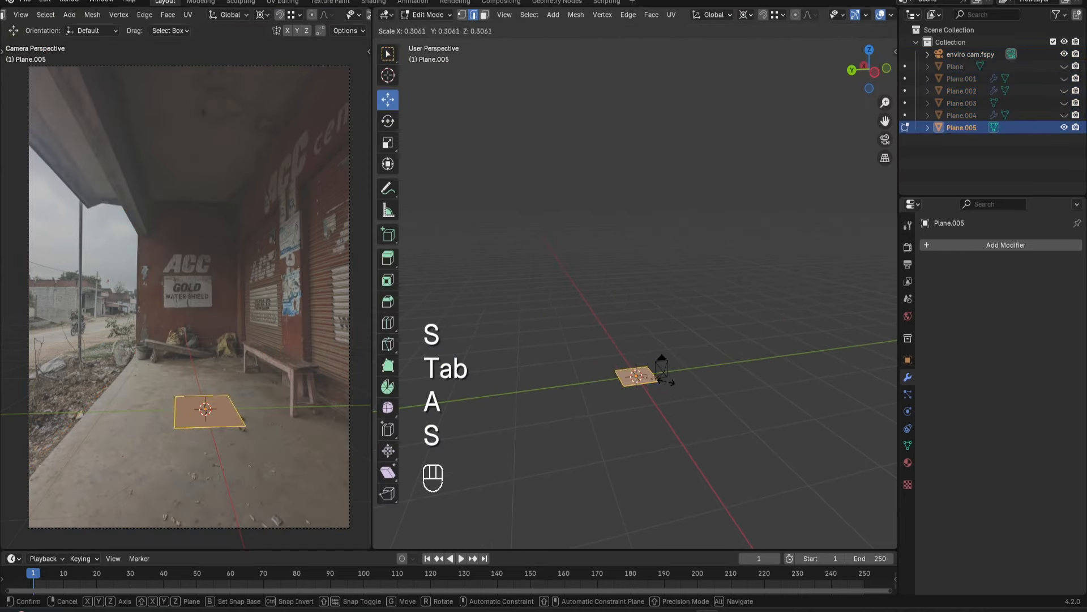
click(667, 381)
Raise the plane along Z and shift it along Y onto the near end of the bench seat in the photo.
key(Tab)
drag(637, 349, 635, 281)
drag(587, 319, 727, 317)
scroll(283, 353, up, 6)
shift+middle_drag(283, 354, 202, 264)
middle_drag(730, 311, 732, 333)
Narrow the plane along Y and stretch its far edge along X to match the bench's seat in the photo.
key(grave)
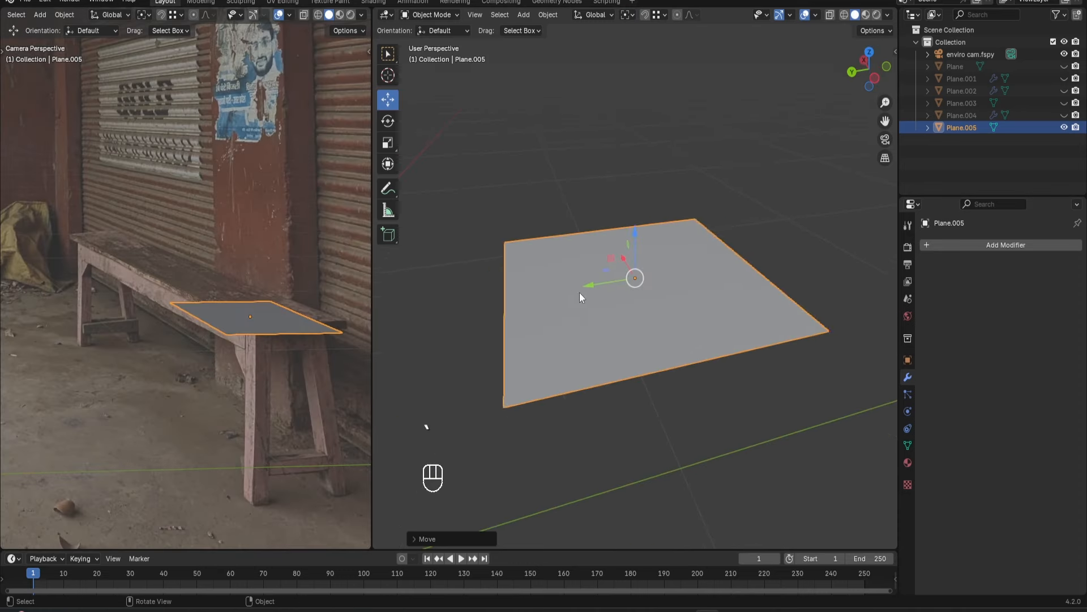
drag(587, 286, 646, 276)
middle_drag(646, 277, 699, 264)
drag(669, 247, 617, 216)
drag(622, 265, 499, 183)
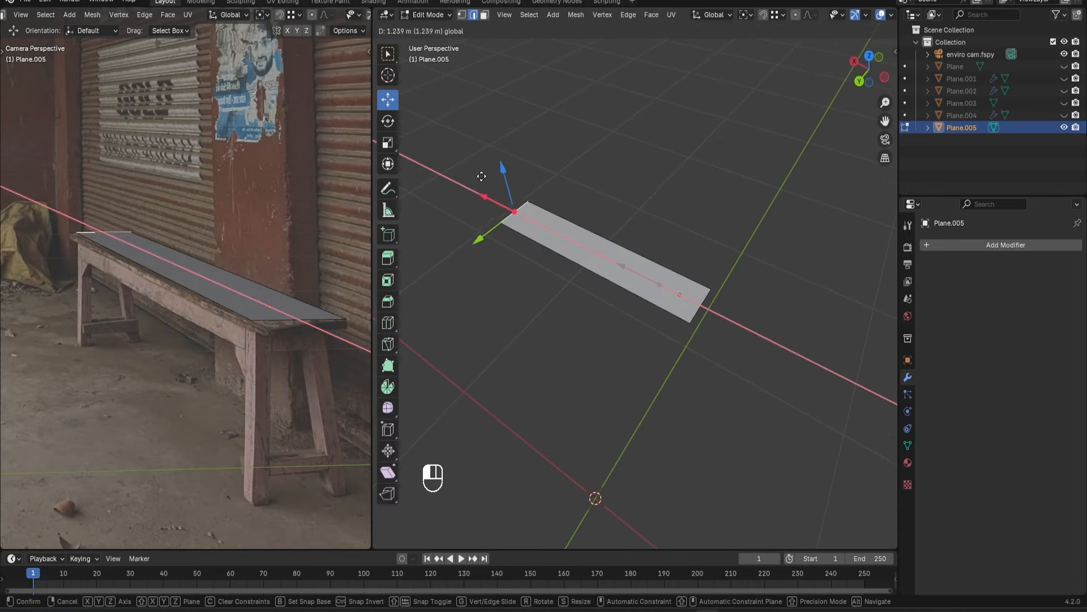
key(Tab)
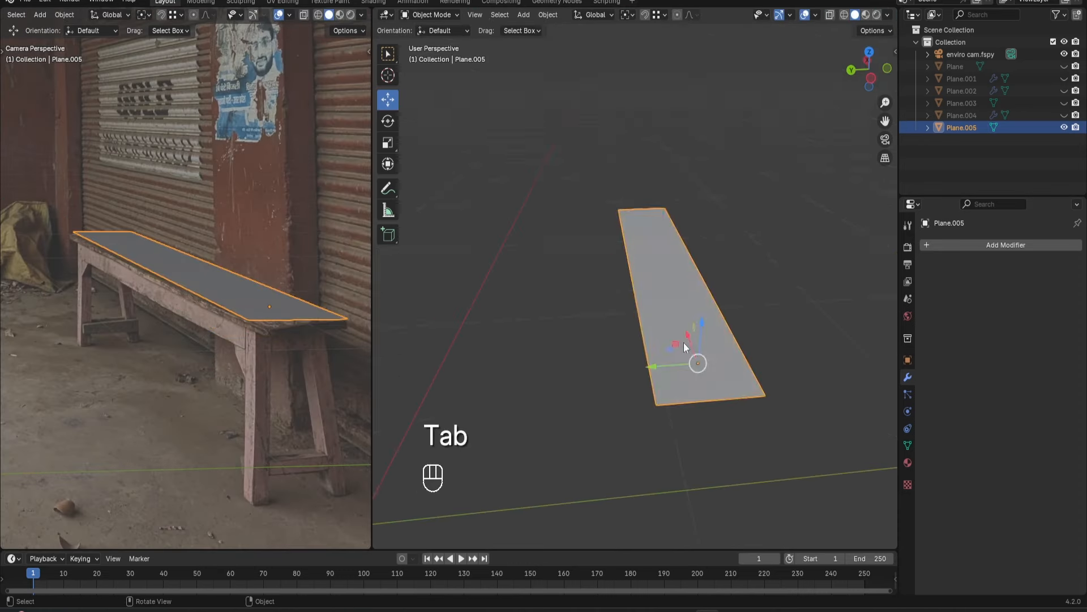
Extrude the bench seat into a thin board and add loop cuts along its length and across its middle.
middle_drag(687, 344, 735, 342)
key(Tab)
key(e)
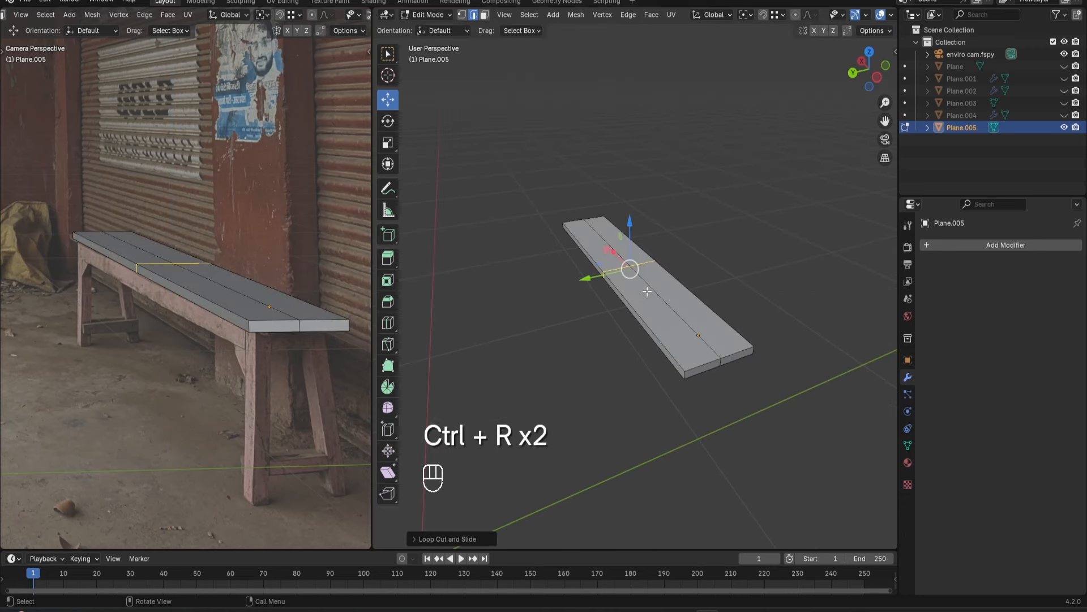
middle_drag(647, 291, 621, 340)
Delete the seat's vertices beyond both centre cuts in wireframe view, leaving one quarter of the board.
key(z)
click(485, 16)
drag(573, 65, 726, 204)
middle_drag(736, 227, 711, 231)
shift+drag(751, 259, 691, 414)
key(x)
click(694, 348)
Snap the 3D cursor to the seat's centre corner and set the object's origin there.
key(Tab)
key(Tab)
key(shift+s)
click(692, 306)
key(Tab)
right_click(665, 257)
click(761, 337)
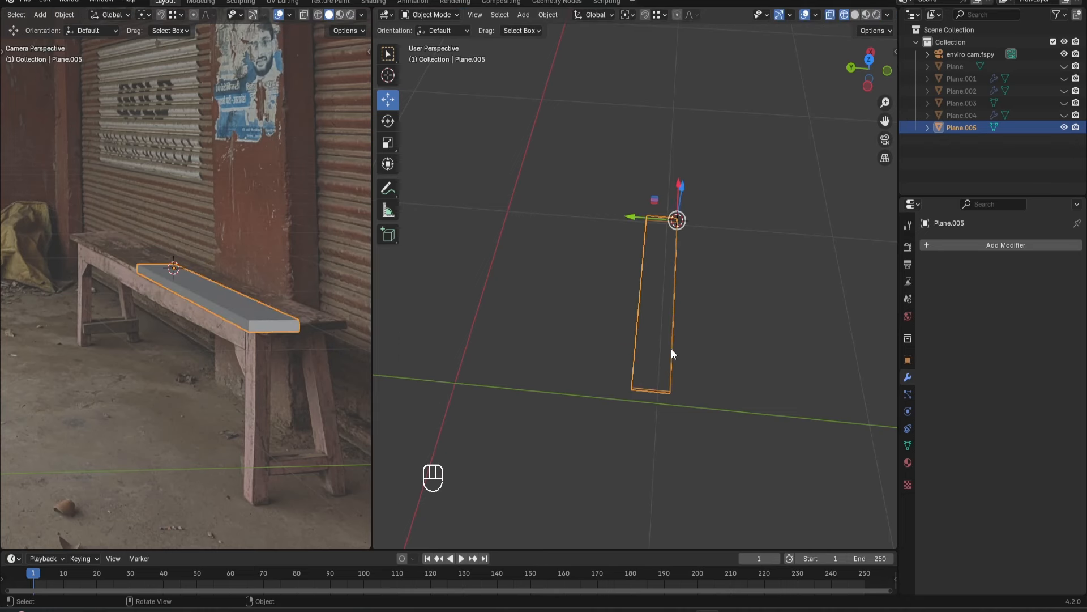
Add a Mirror modifier to the seat quarter on the X and Y axes and return to solid shading.
click(1005, 247)
click(862, 305)
key(z)
middle_drag(786, 228, 779, 240)
click(1024, 284)
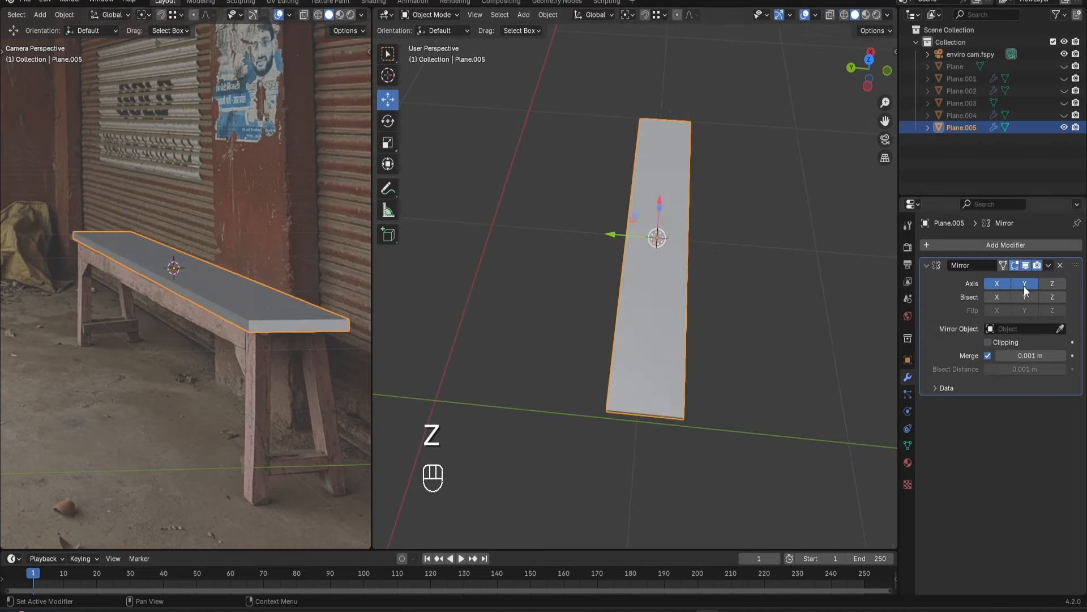
Duplicate the seat quarter's underside face and separate the copy into its own object for editing.
mouse_move(680, 419)
middle_down()
mouse_move(718, 328)
mouse_move(724, 270)
middle_up()
key(Tab)
key(3)
key(shift+d)
click(725, 280)
key(o)
click(676, 283)
key(Tab)
click(672, 288)
key(Tab)
key(2)
Move the copied face's edges inward to narrow it to a leg-sized section near the seat's outer corner.
middle_drag(666, 305, 640, 272)
click(576, 315)
drag(541, 324, 691, 282)
middle_drag(736, 279, 735, 271)
drag(716, 200, 708, 188)
click(779, 283)
middle_drag(776, 283, 745, 317)
drag(745, 249, 745, 232)
middle_drag(731, 286, 712, 260)
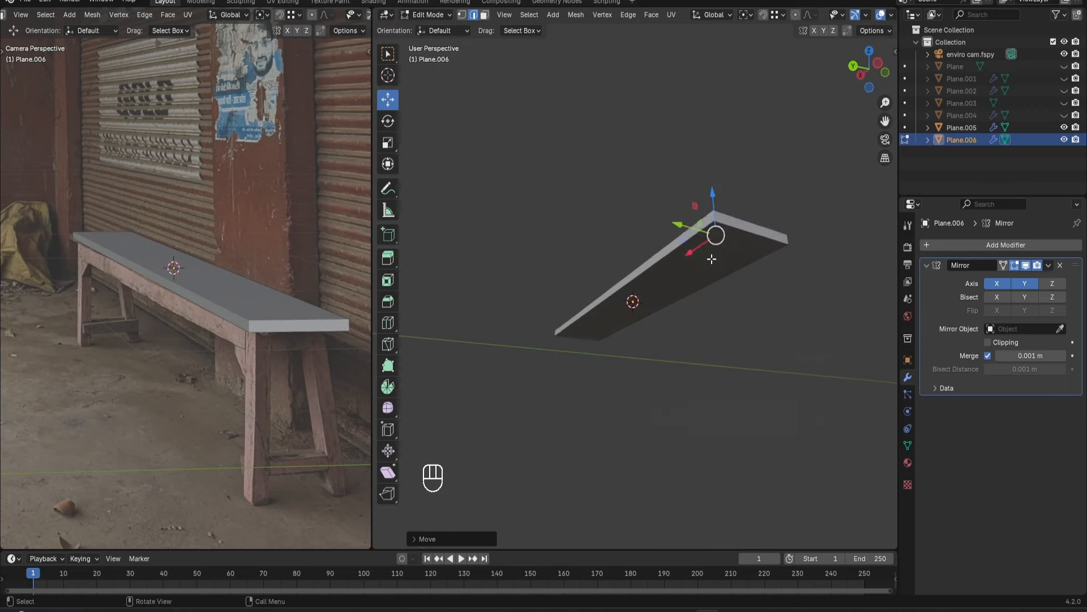
Extrude the section down to the ground as a bench leg and resize the whole leg, including along Y.
key(e)
click(712, 438)
mouse_move(705, 391)
middle_down()
mouse_move(700, 417)
mouse_move(796, 423)
mouse_move(729, 318)
mouse_move(760, 390)
mouse_move(709, 345)
mouse_move(694, 381)
middle_up()
key(a)
key(s)
click(772, 413)
key(s)
key(y)
click(754, 384)
Move the leg's bottom face outward along Y to splay the leg.
key(3)
click(710, 320)
drag(642, 390, 633, 390)
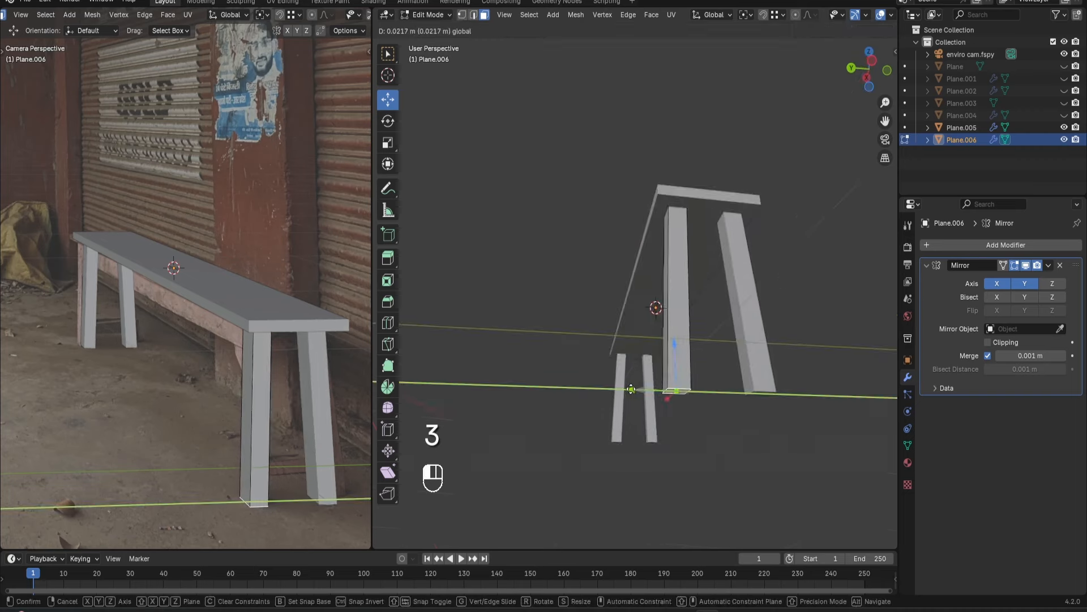
Scale the separate face between the end legs along X, position it under the seat, and extrude it into a crosspiece.
key(s)
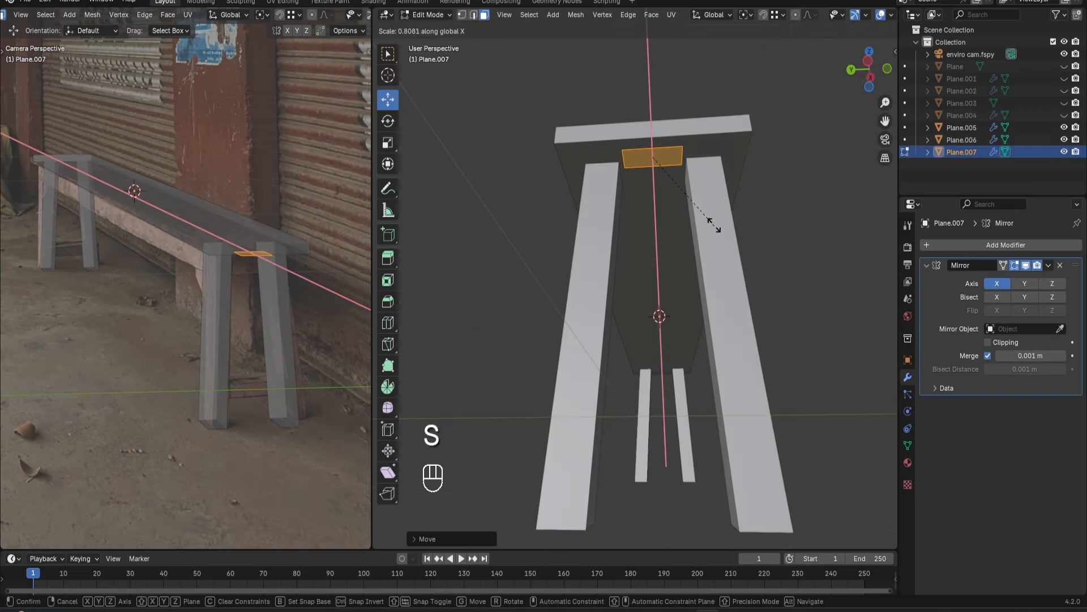
click(714, 226)
middle_drag(714, 226, 802, 210)
drag(753, 196, 740, 206)
middle_drag(807, 249, 810, 368)
key(s)
drag(668, 222, 667, 215)
key(e)
click(669, 265)
middle_drag(669, 265, 807, 278)
Duplicate the crosspiece, rotate the copy 90 degrees, and move it to the seat's long side.
key(shift+d)
click(708, 300)
text(90)
click(708, 299)
middle_drag(708, 300, 572, 233)
drag(567, 227, 554, 223)
Stretch the rotated piece into a long side rail between the legs and align it under the seat.
middle_drag(553, 223, 650, 243)
click(702, 264)
drag(658, 263, 550, 250)
scroll(557, 250, up, 4)
middle_drag(585, 306, 576, 286)
drag(548, 277, 545, 277)
drag(546, 276, 534, 278)
Duplicate a face of the leg near the side rail, separate it into a new object, and open it for editing.
click(810, 342)
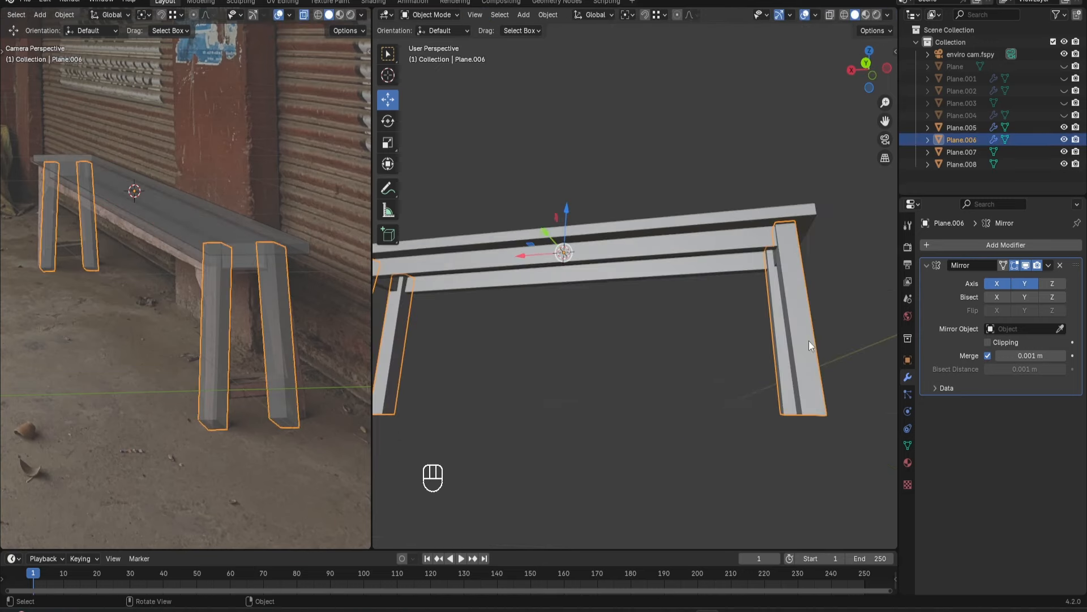
key(Tab)
middle_drag(810, 343, 828, 408)
key(shift+d)
click(755, 299)
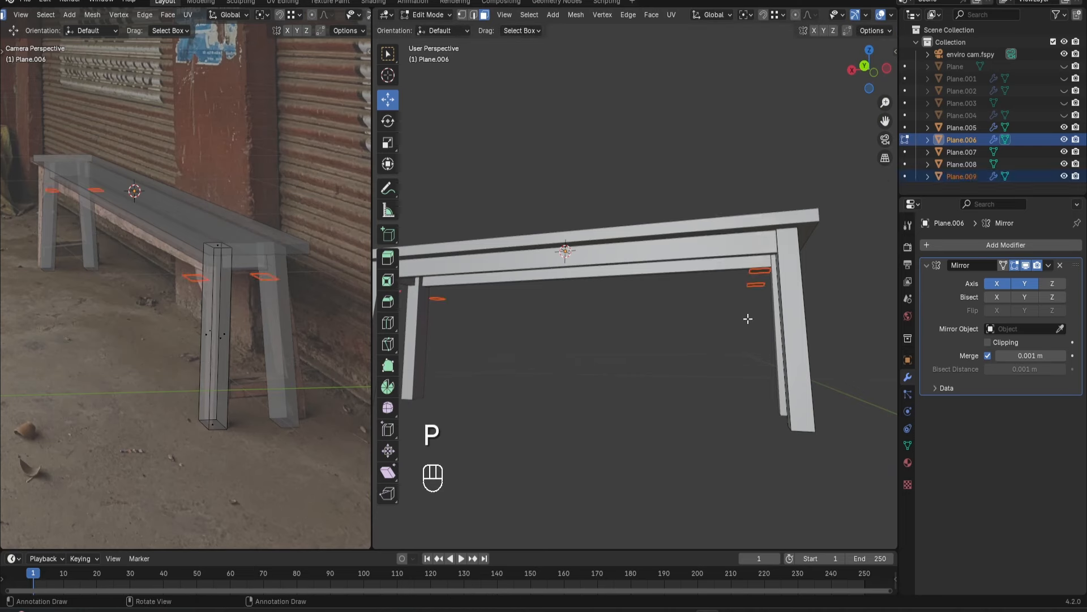
key(Tab)
click(756, 338)
key(Tab)
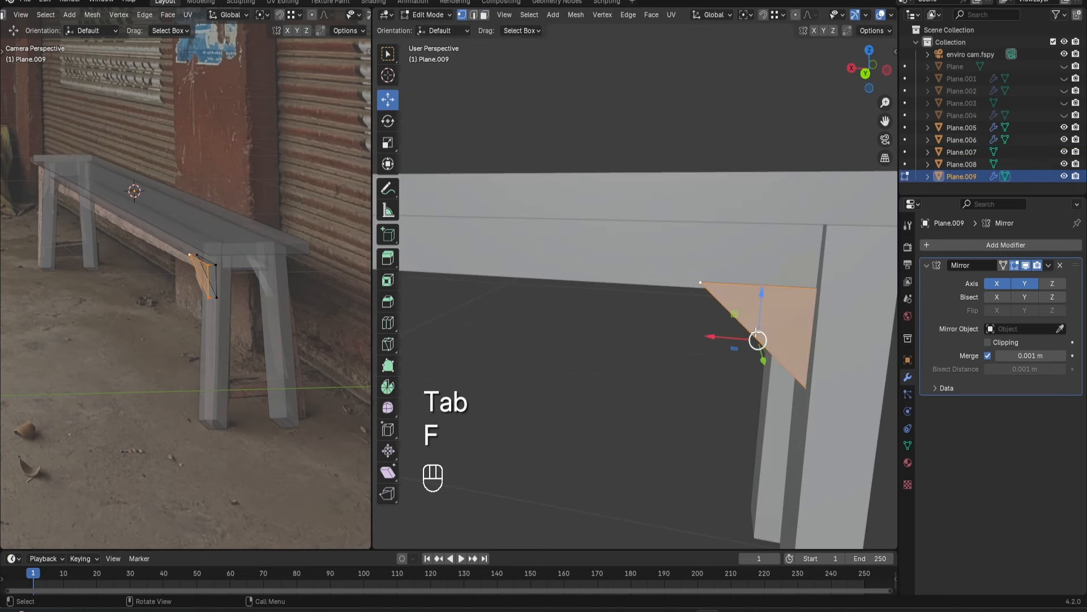
Fill the triangular corner brace between leg and rail, scale it, and shift it along Y into place.
middle_drag(756, 333, 843, 300)
key(f)
key(a)
key(s)
click(784, 371)
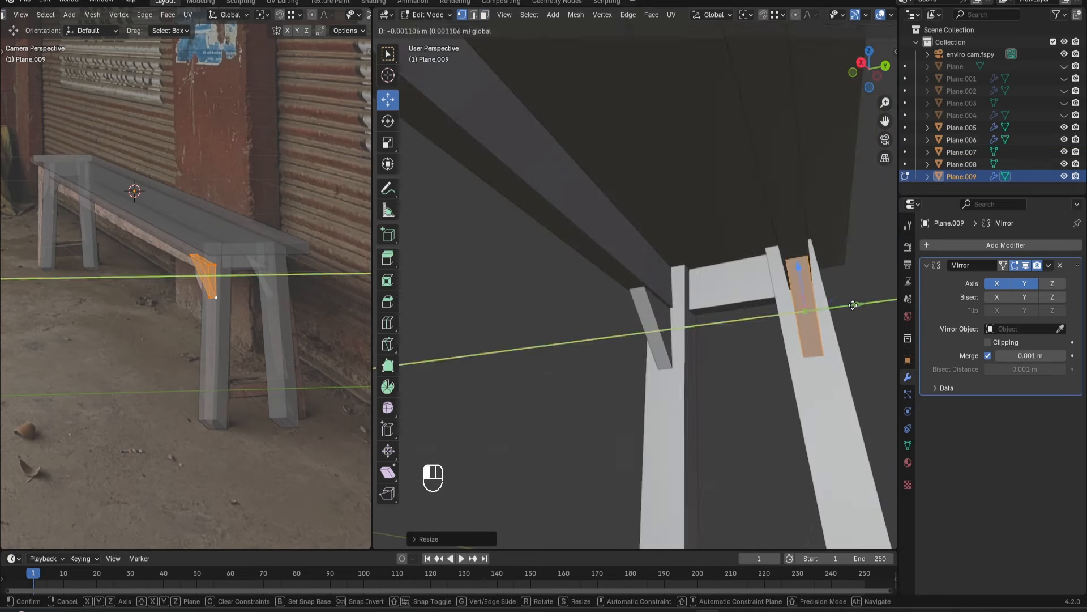
key(Tab)
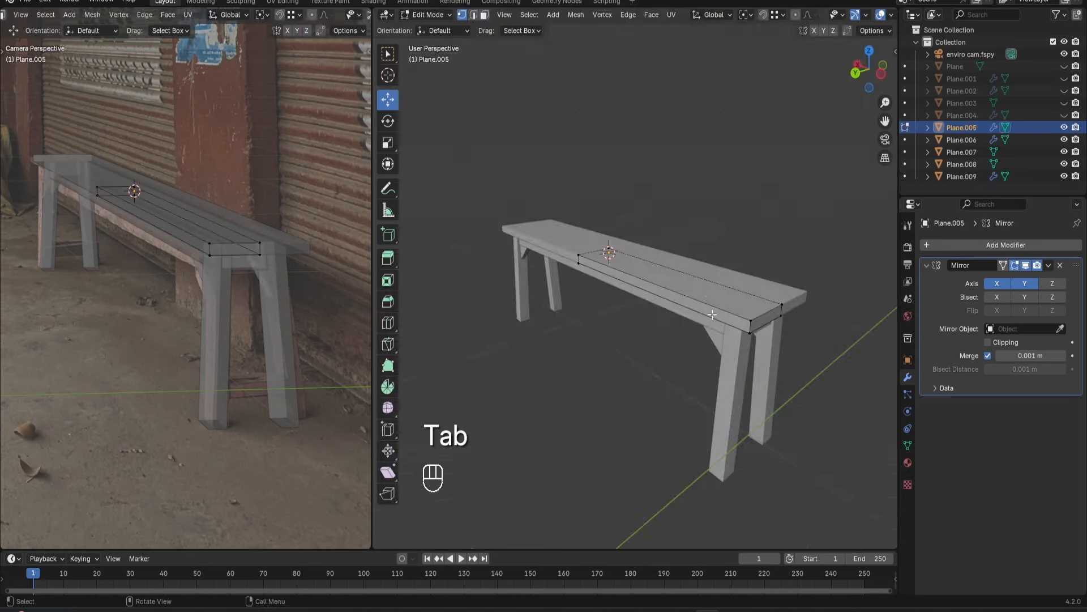
Add loop cuts to the bench seat and apply its Mirror modifier.
key(ctrl+r)
scroll(677, 300, up, 1)
click(676, 300)
middle_drag(676, 299, 793, 275)
key(Tab)
click(1049, 266)
click(1020, 280)
Add a series of evenly spaced loop cuts along the long side rail.
scroll(691, 264, up, 2)
click(664, 267)
key(Tab)
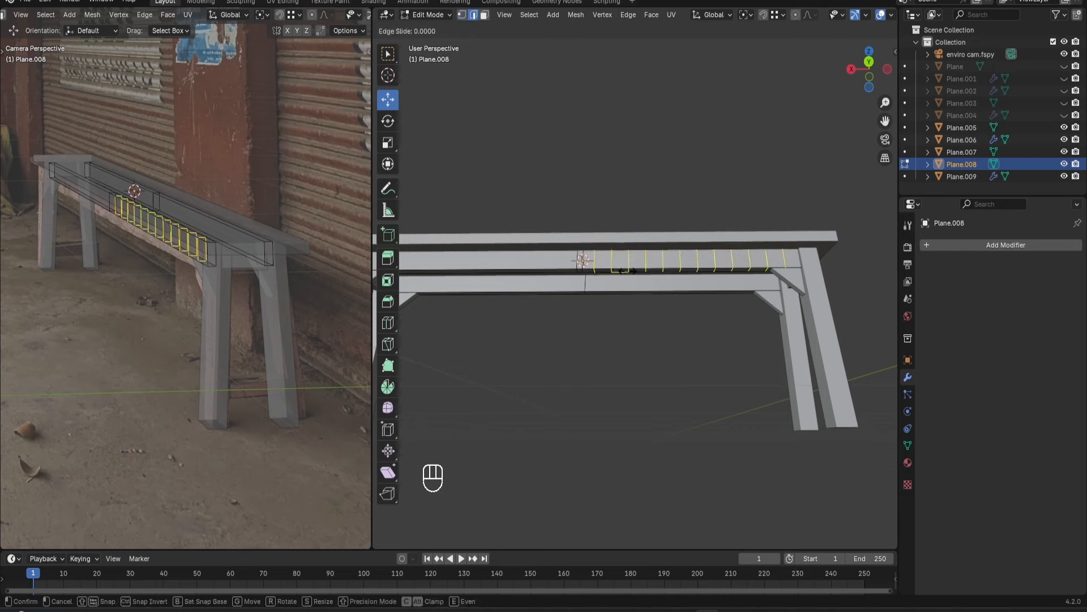
click(628, 271)
Add 13 centred loop cuts along the leg's height, plus another centred loop cut on the leg.
scroll(628, 271, down, 1)
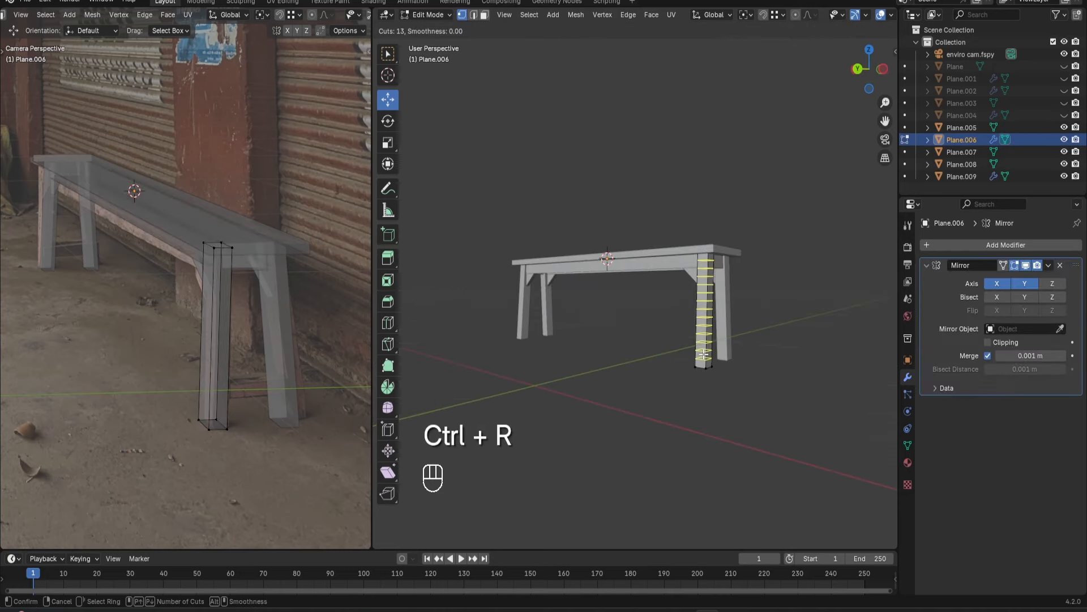
click(704, 355)
right_click(704, 355)
middle_drag(704, 355, 605, 342)
key(ctrl+r)
click(700, 351)
right_click(700, 351)
middle_drag(553, 336, 532, 336)
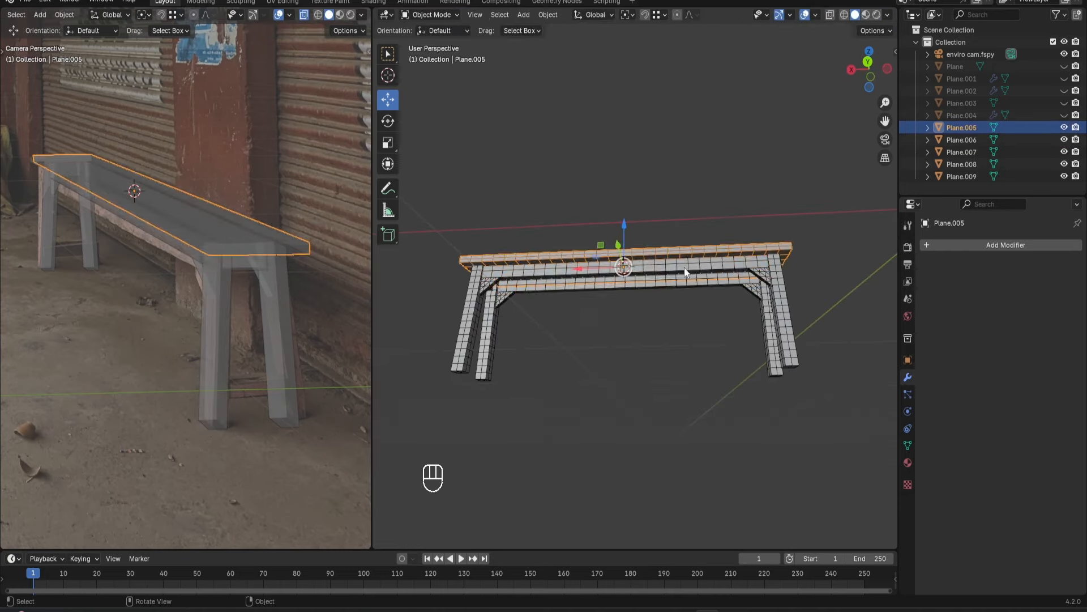
Join all the bench parts into one object and turn off the wireframe overlay.
click(682, 266)
click(481, 294)
key(ctrl+j)
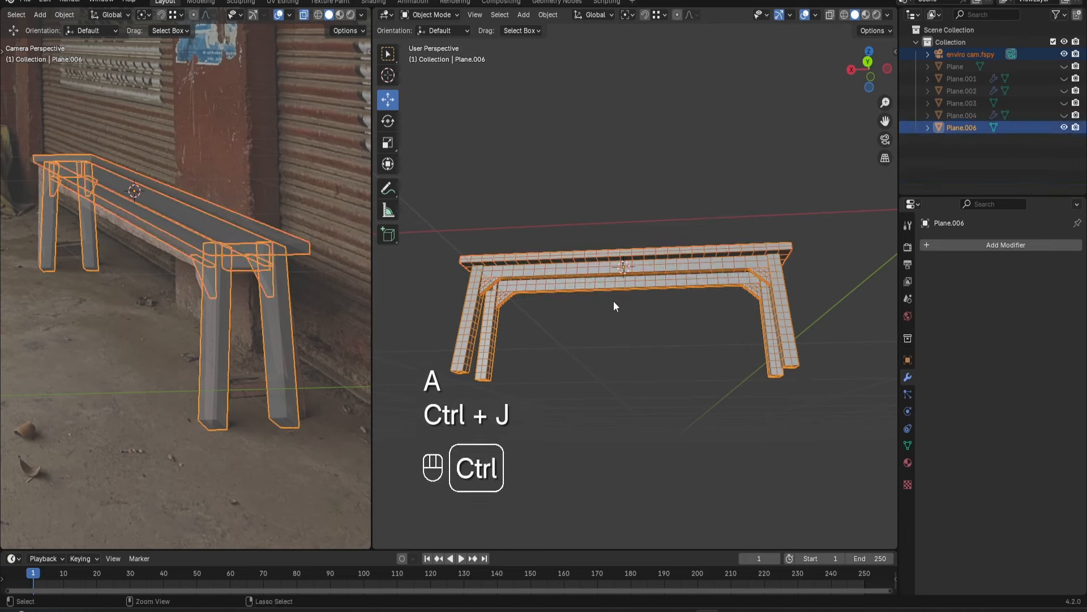
click(613, 301)
middle_drag(691, 270, 694, 301)
key(q)
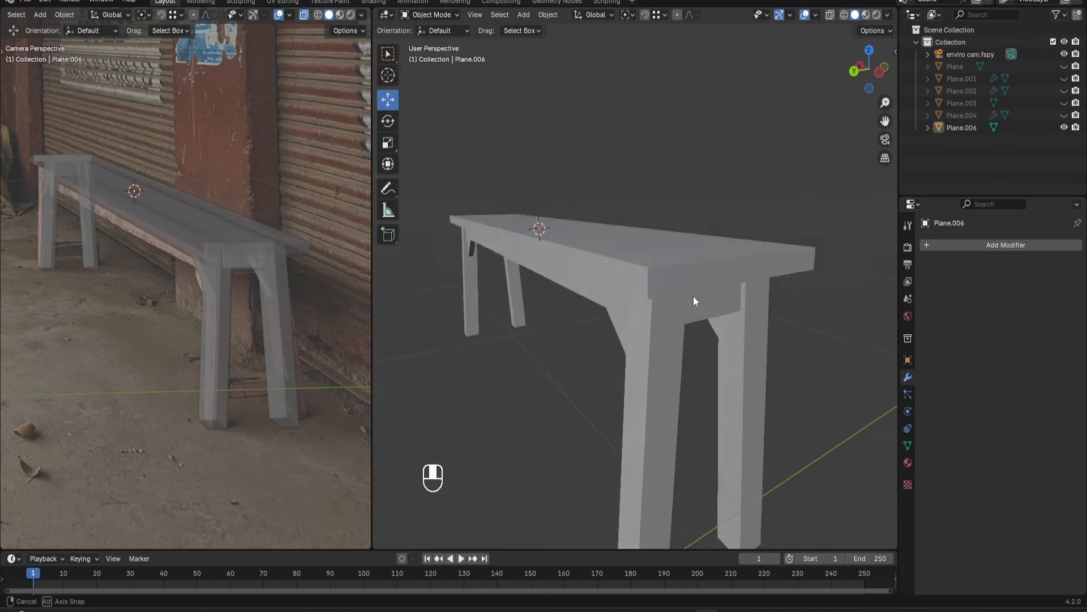
Add a Bevel modifier to the bench with 2 segments and an amount of 0.002 m.
click(721, 284)
click(1024, 245)
text(be)
key(Return)
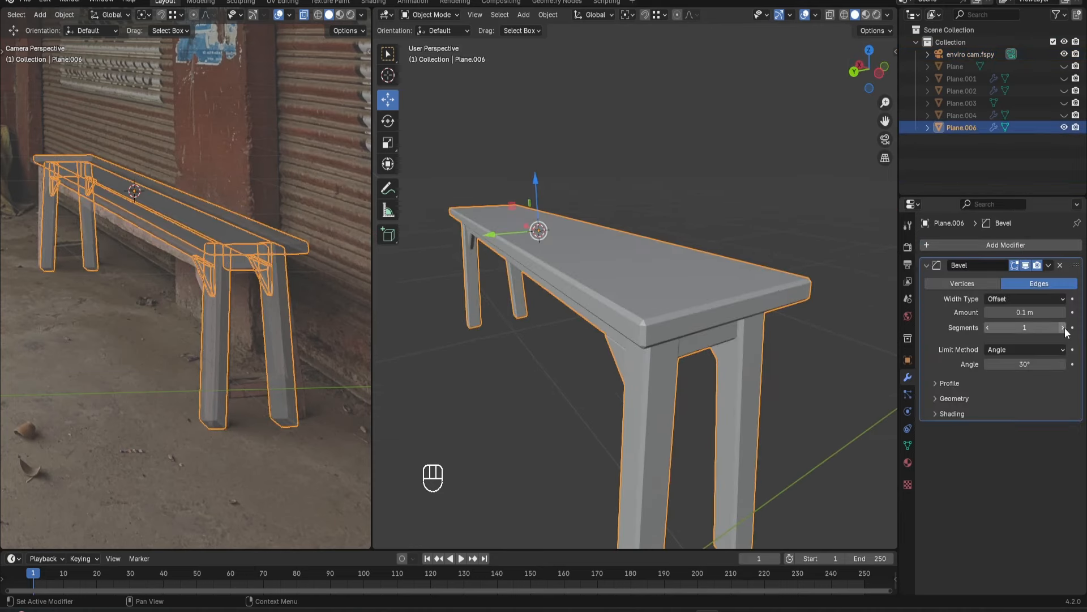
double_click(997, 312)
text(0.005)
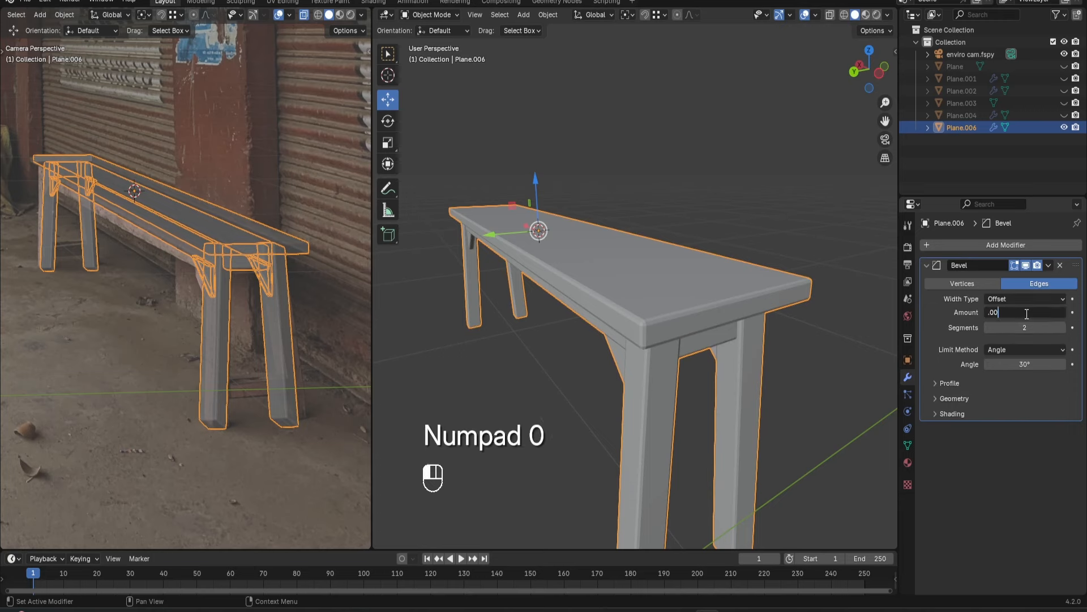
key(Return)
key(Return)
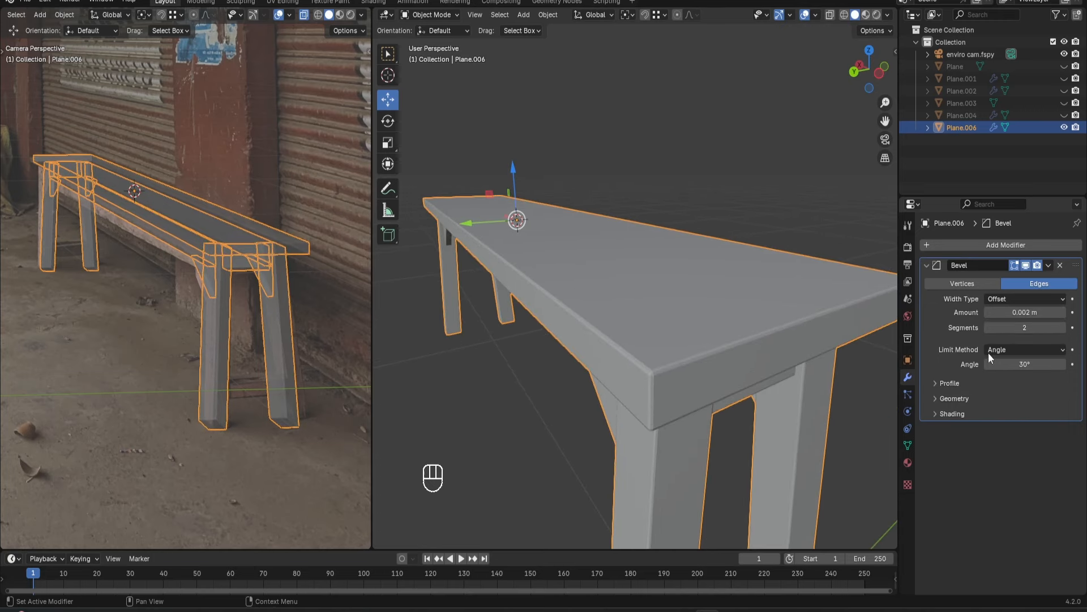
Add a Displace modifier with a new texture below the bench's Bevel modifier.
scroll(621, 339, down, 4)
middle_drag(620, 338, 630, 281)
click(943, 246)
click(776, 266)
click(926, 266)
click(1010, 301)
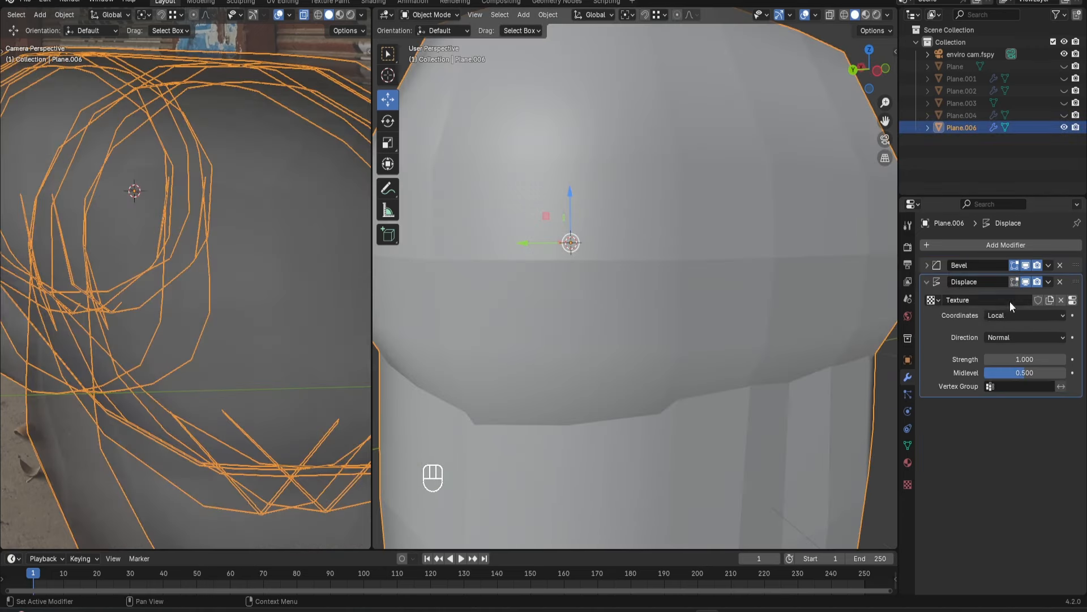
Set the displacement texture's type to Noise.
click(1073, 300)
click(1024, 281)
click(991, 399)
click(908, 377)
Reduce the Displace strength to 0.1 and further to 0.01.
double_click(1014, 359)
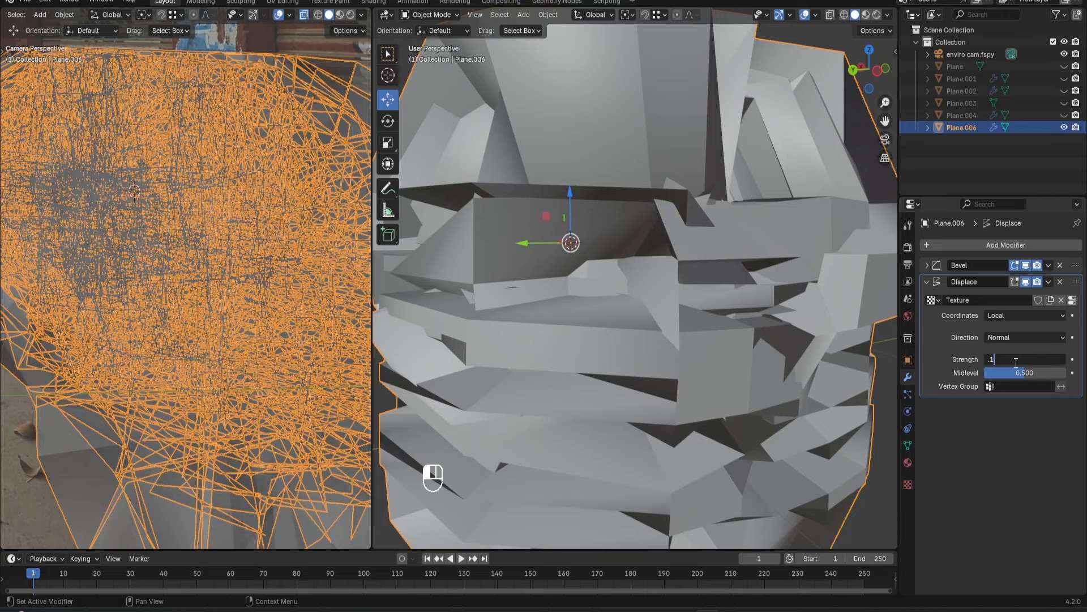
text(0.1)
key(Return)
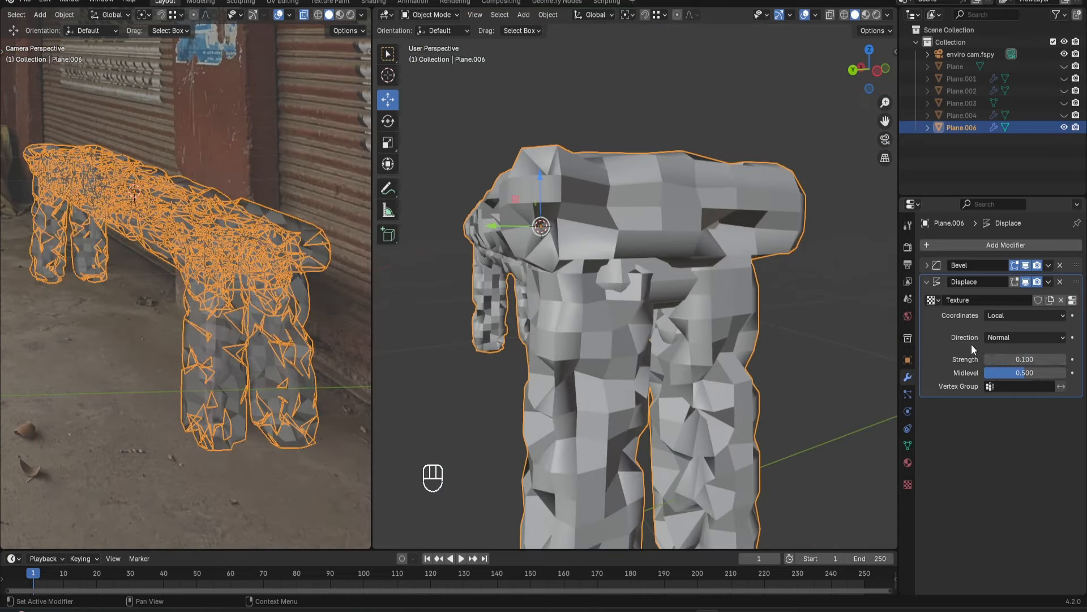
double_click(1022, 359)
text(0.01)
key(Return)
Change the displacement texture to Clouds with a size of 1.00.
click(1007, 281)
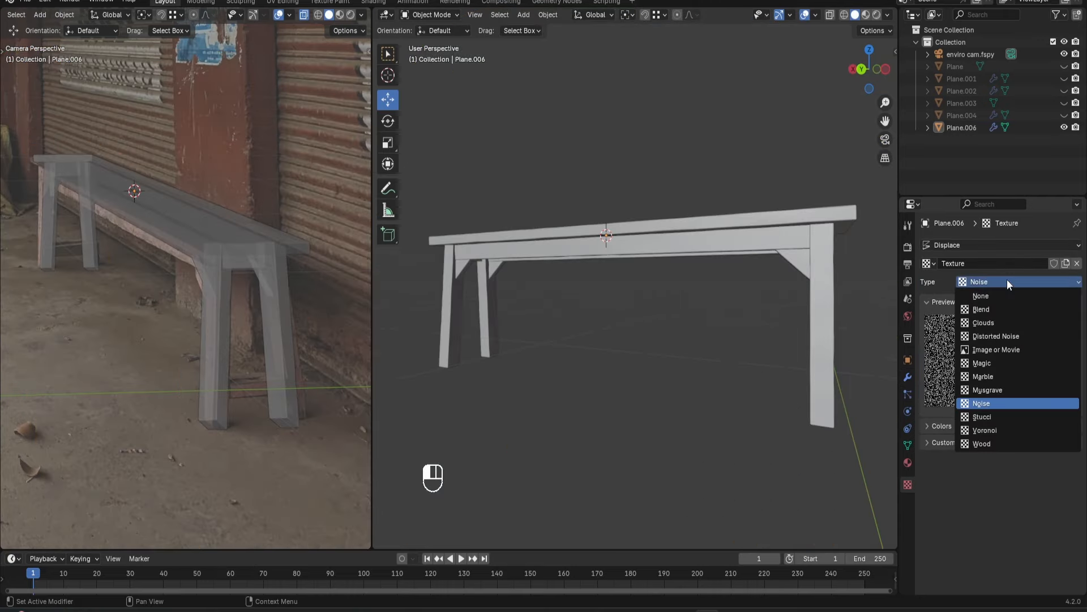
click(989, 323)
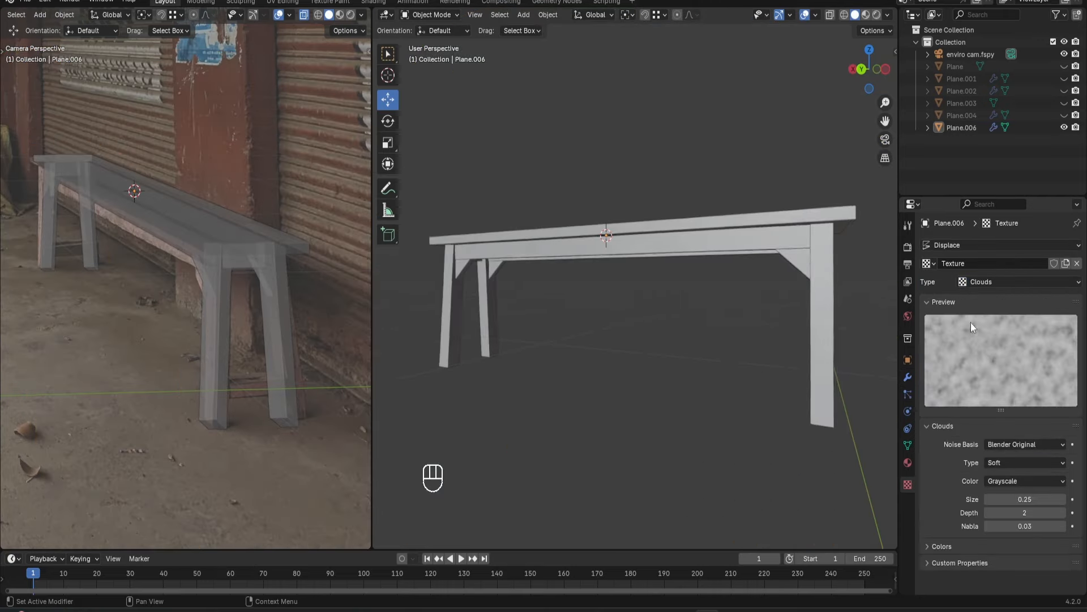
scroll(731, 266, up, 5)
middle_drag(736, 266, 724, 264)
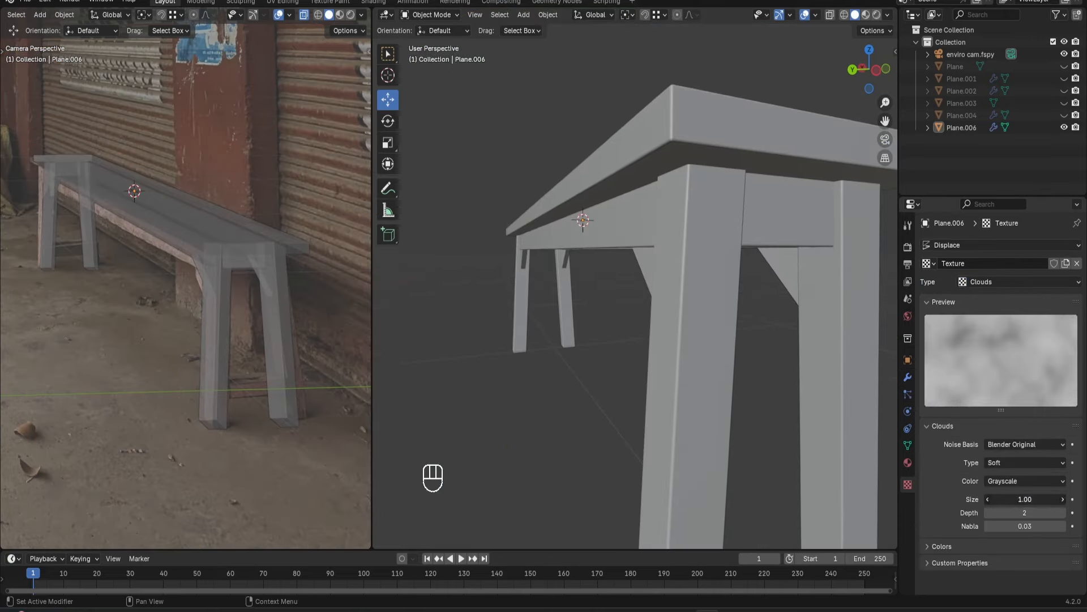
Try a different Displace strength with the Clouds texture on the bench.
click(908, 377)
double_click(1012, 358)
text(.)
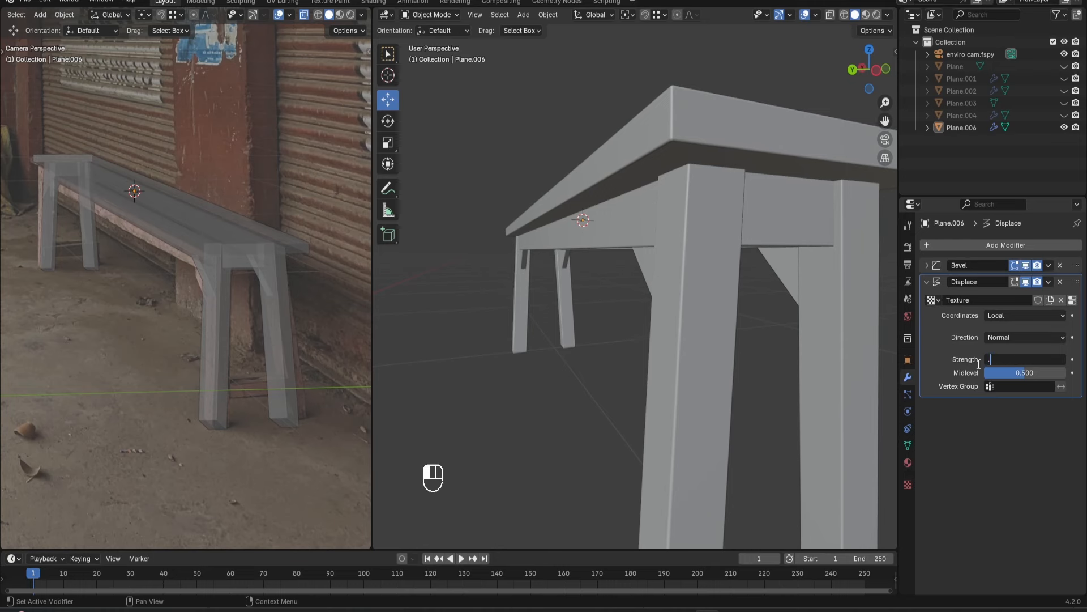
text(001)
key(Return)
scroll(808, 342, down, 3)
middle_drag(807, 341, 795, 339)
Set the Clouds texture's size to 2.00.
click(1072, 300)
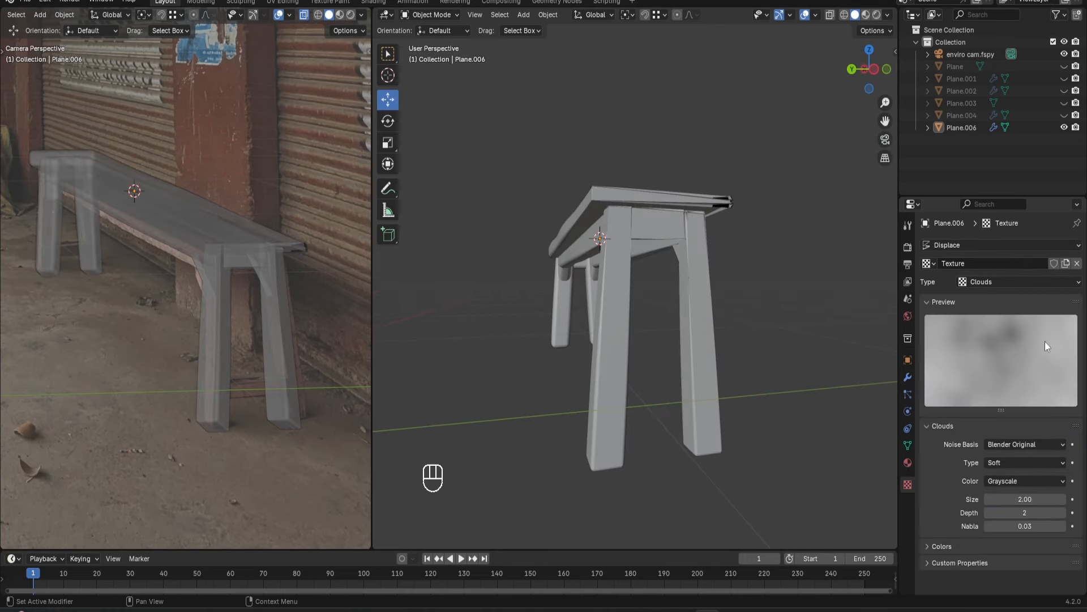
drag(1026, 499, 1017, 498)
key(Return)
middle_drag(668, 317, 766, 335)
Set the Displace modifier's strength to 0.001 and check the bench's surface.
click(908, 377)
double_click(1008, 358)
text(.001)
key(Return)
middle_drag(667, 269, 670, 228)
Set the Displace modifier's strength to 0.005.
drag(1006, 359, 1018, 360)
double_click(1005, 360)
text(.005)
key(Return)
middle_drag(678, 233, 664, 256)
Duplicate the bench and move the copy horizontally toward the porch's back wall, 1.3243 m in X and 1.0029 m in Y.
middle_drag(546, 250, 706, 339)
scroll(680, 337, down, 3)
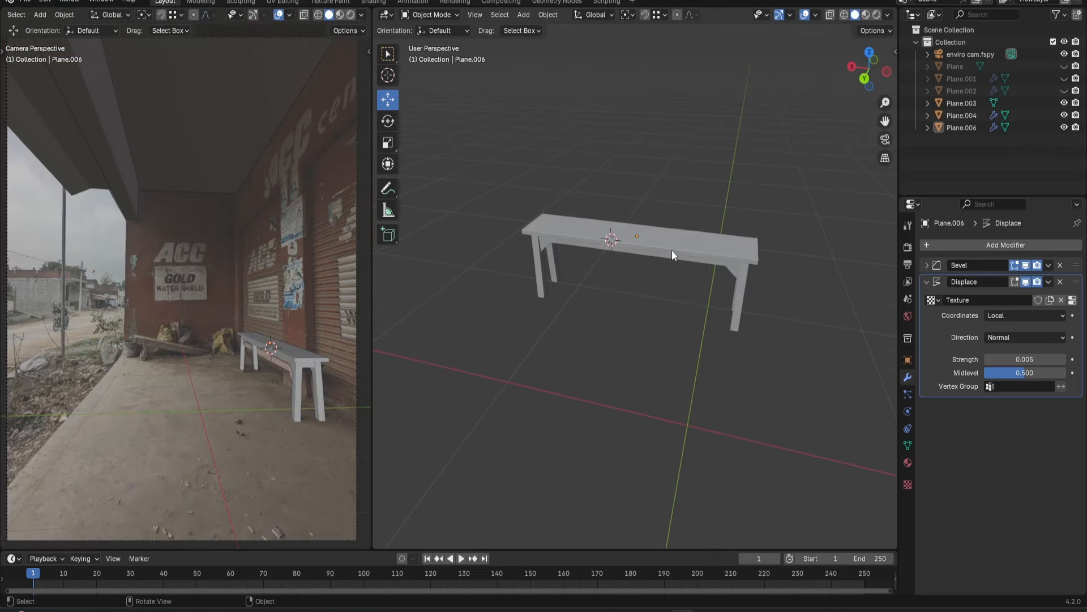
click(672, 255)
middle_drag(672, 255, 527, 286)
key(shift+d)
key(shift+z)
click(447, 175)
Rotate the bench copy 90° about the global Z axis.
shift+middle_drag(448, 175, 685, 227)
key(r)
key(z)
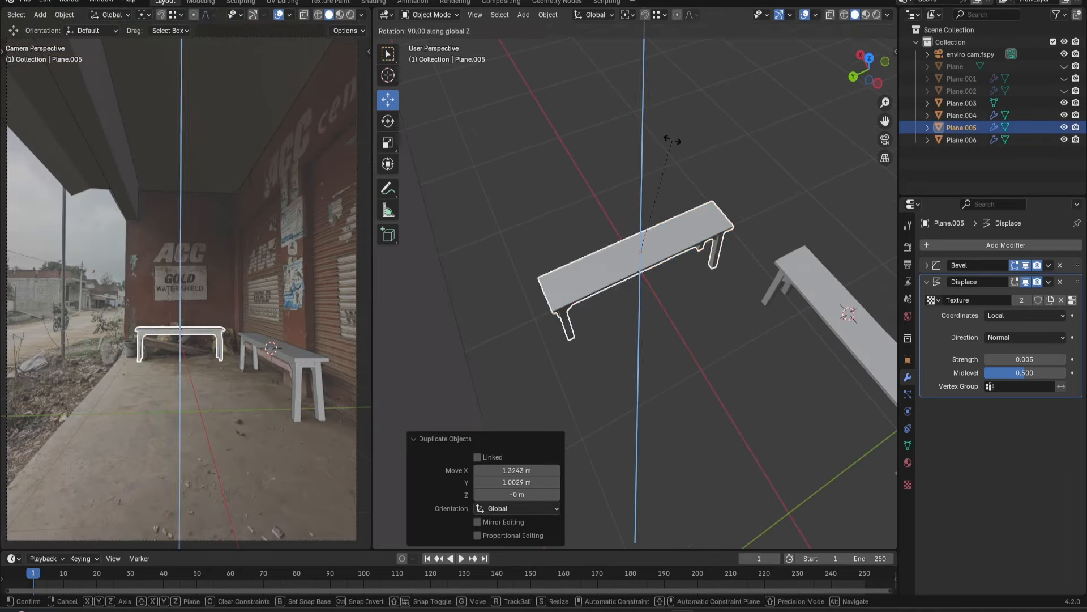
click(673, 140)
Tilt the bench copy about the X axis and lower it vertically toward the floor.
scroll(198, 391, up, 6)
shift+middle_drag(198, 391, 235, 287)
middle_drag(662, 340, 640, 263)
scroll(640, 266, up, 2)
scroll(238, 294, down, 3)
middle_drag(637, 356, 663, 366)
key(r)
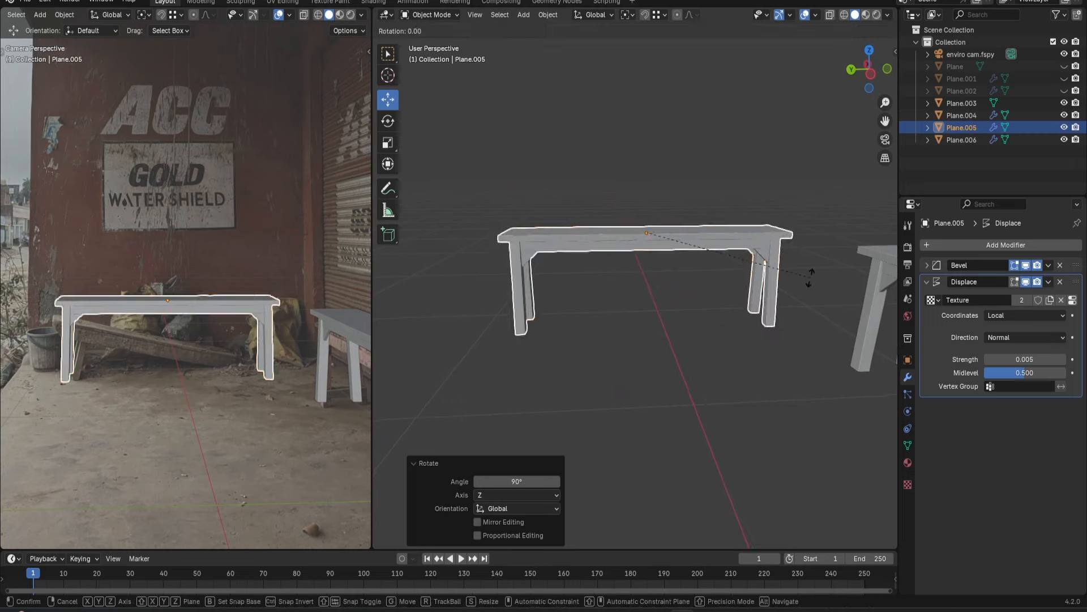
key(x)
click(796, 306)
key(g)
key(z)
click(724, 288)
Delete the linked leg geometry at the lower end of the tilted bench copy.
key(Tab)
mouse_move(723, 288)
middle_down()
mouse_move(747, 316)
mouse_move(774, 257)
mouse_move(753, 232)
mouse_move(776, 187)
middle_up()
scroll(746, 316, up, 3)
key(z)
mouse_move(780, 180)
mouse_down()
mouse_move(658, 396)
mouse_move(738, 357)
mouse_up()
drag(730, 385, 659, 321)
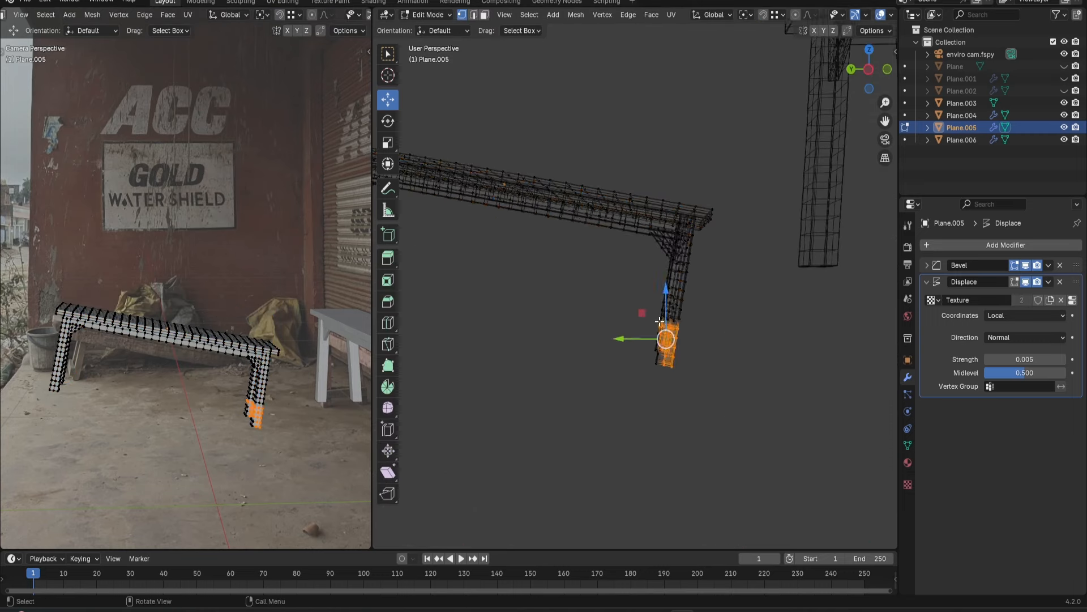
key(ctrl+l)
key(x)
click(665, 276)
Scale the rail under the broken bench's seat slightly along its normal axis.
key(shift+z)
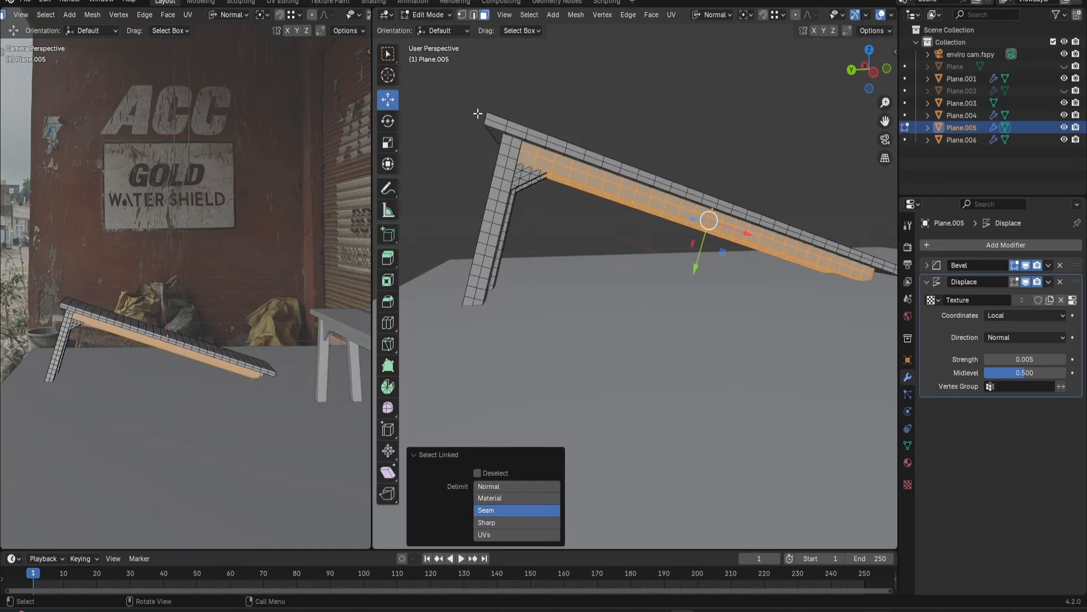
click(388, 142)
mouse_move(696, 266)
mouse_down()
mouse_move(686, 303)
mouse_move(696, 269)
mouse_up()
key(shift+space)
key(g)
middle_drag(696, 268, 689, 274)
Rotate the broken bench about its normal Y and X axes and adjust its height so it rests on the floor.
key(Tab)
key(r)
key(y)
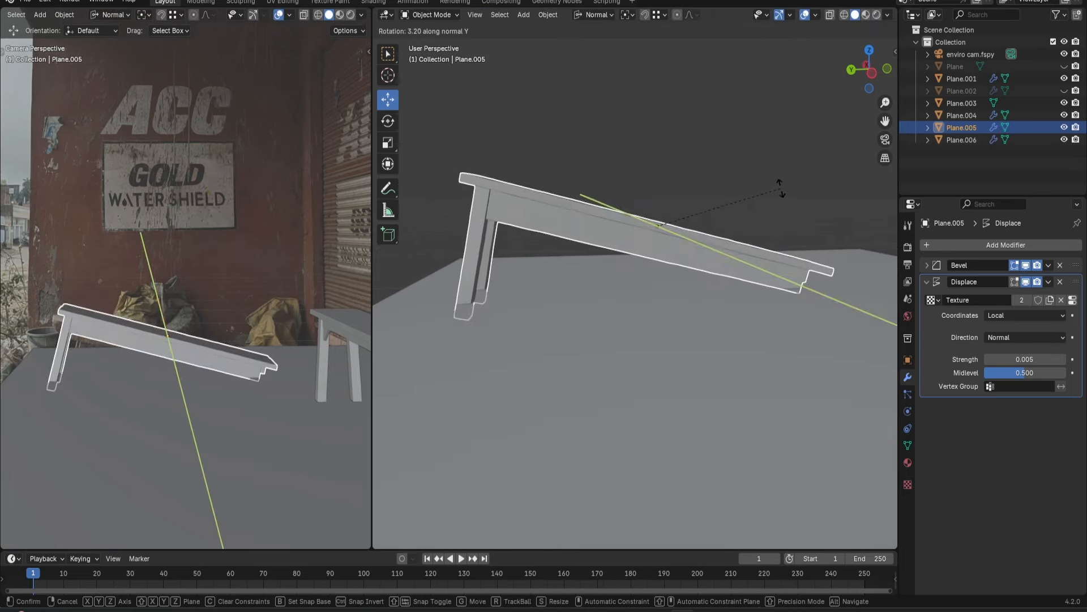
click(782, 185)
key(g)
key(z)
click(782, 183)
key(r)
key(x)
click(784, 184)
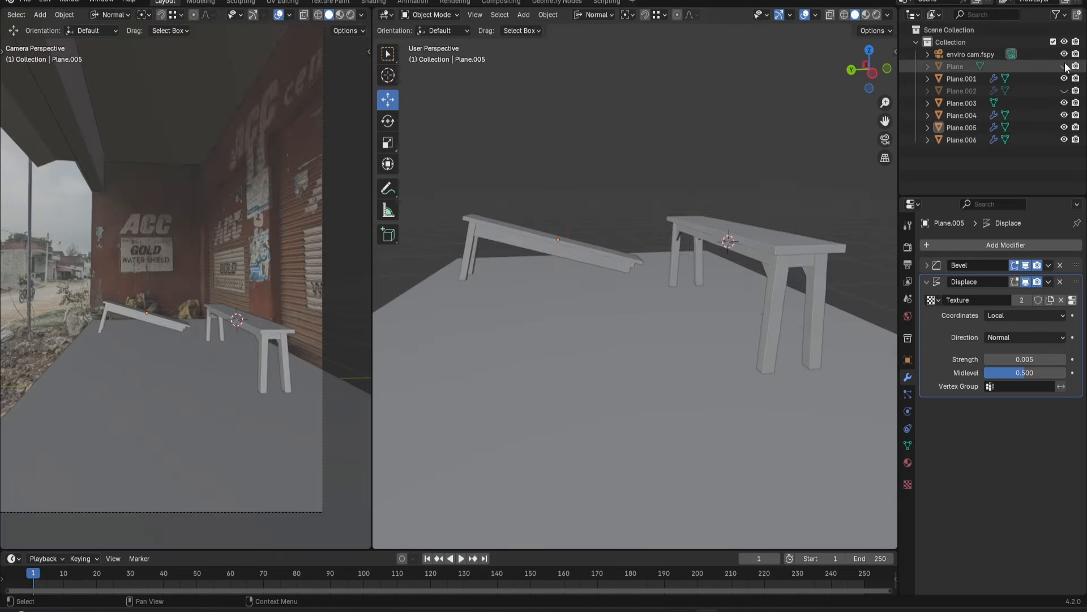
Unhide the Plane.002 object.
click(1065, 66)
click(1064, 91)
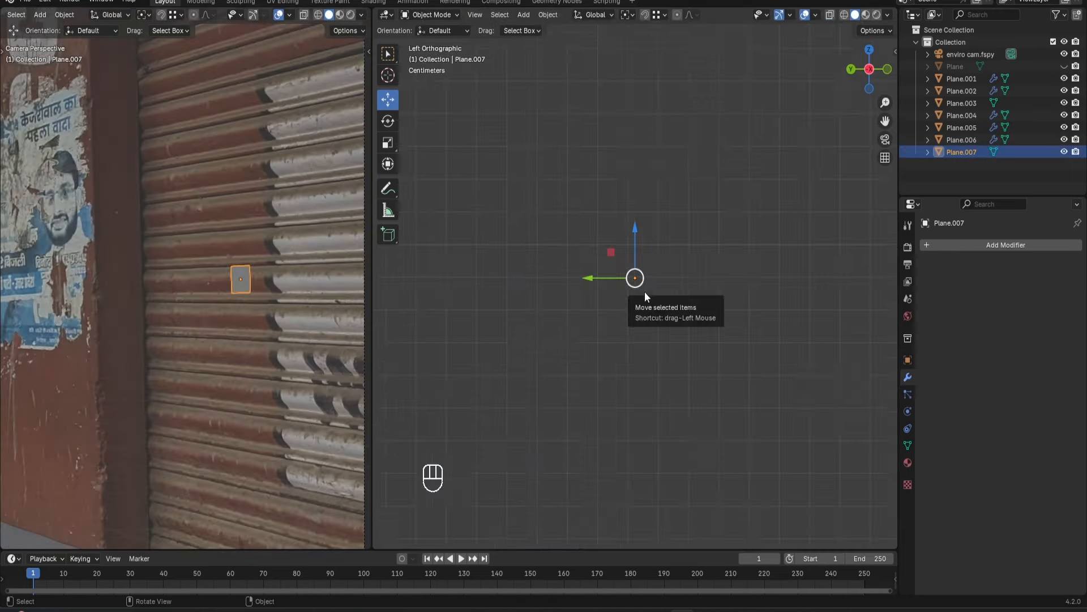
Curve the small shutter plane by moving a centre loop cut 0.015451 m along Y and bevelling it with 4 segments.
key(Tab)
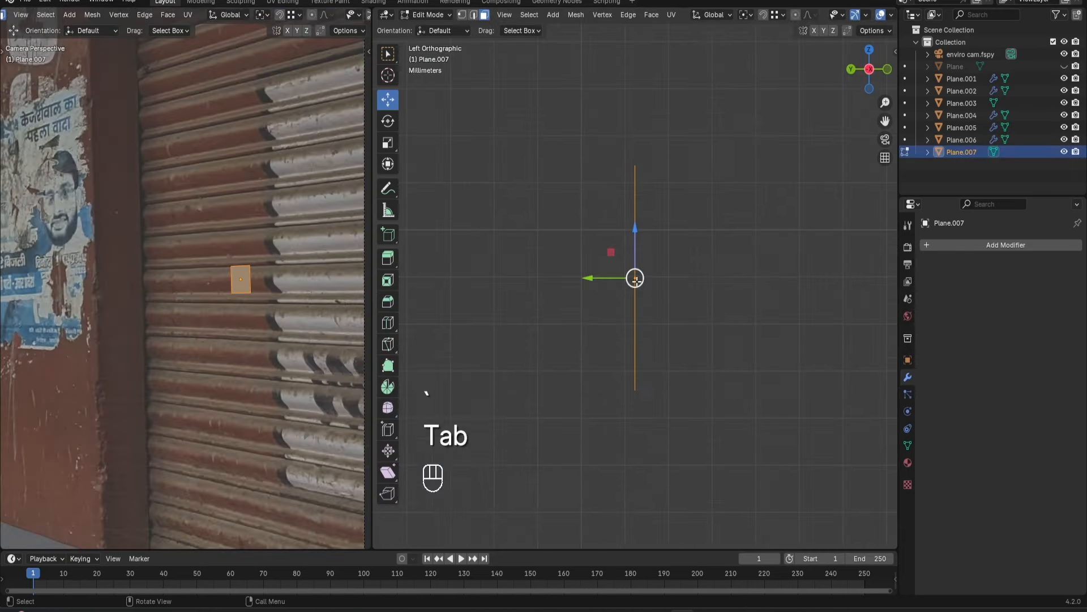
right_click(639, 279)
drag(590, 274, 578, 274)
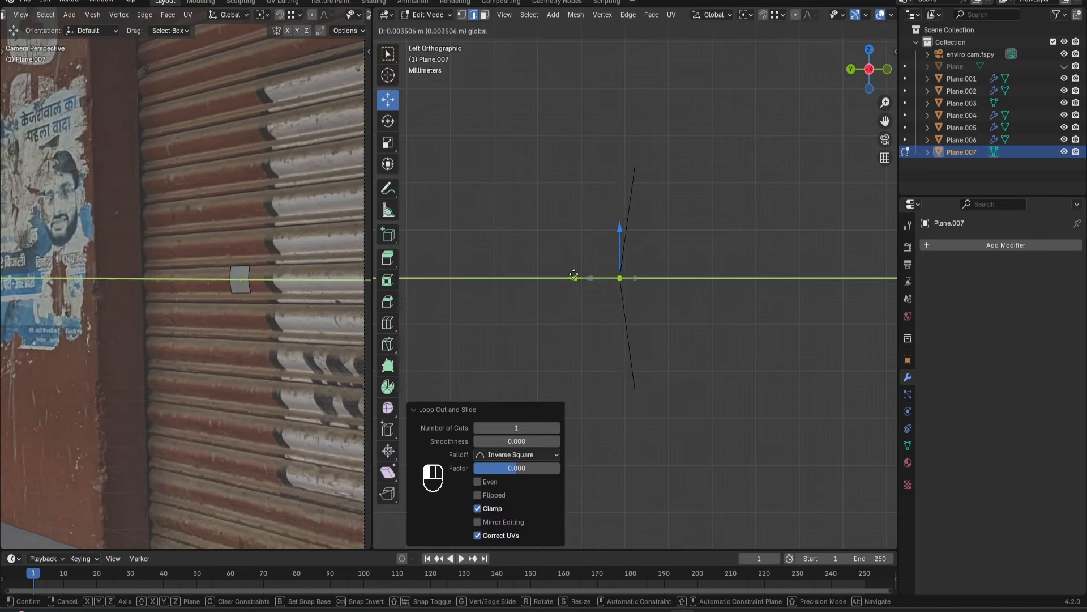
click(523, 267)
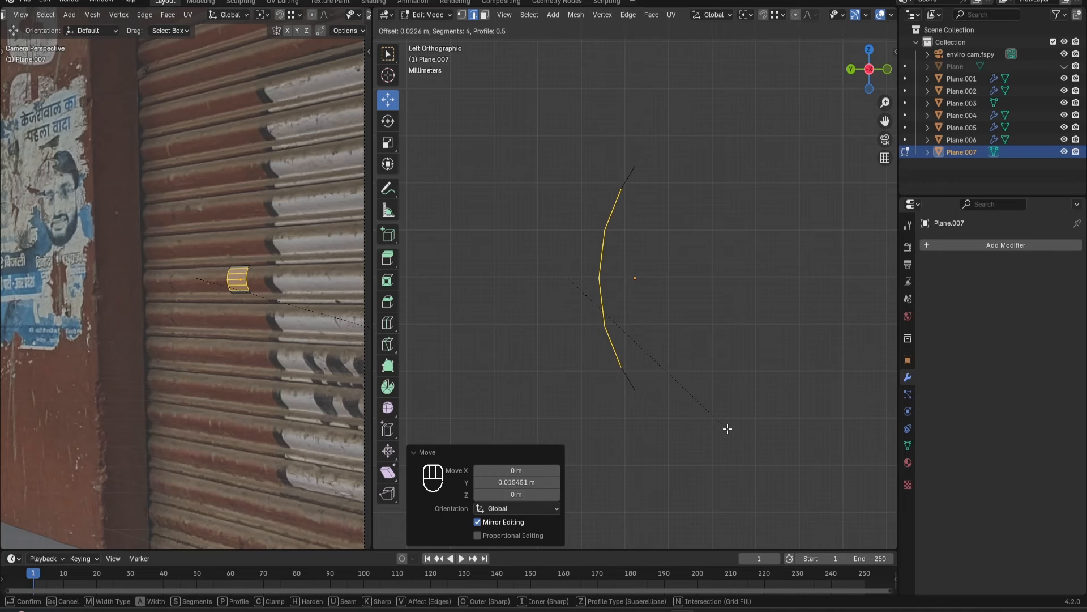
click(727, 429)
Extrude the slat's lower edge into a smaller second curve and bevel the crease between both with 2 segments, 0.000529 m wide.
key(e)
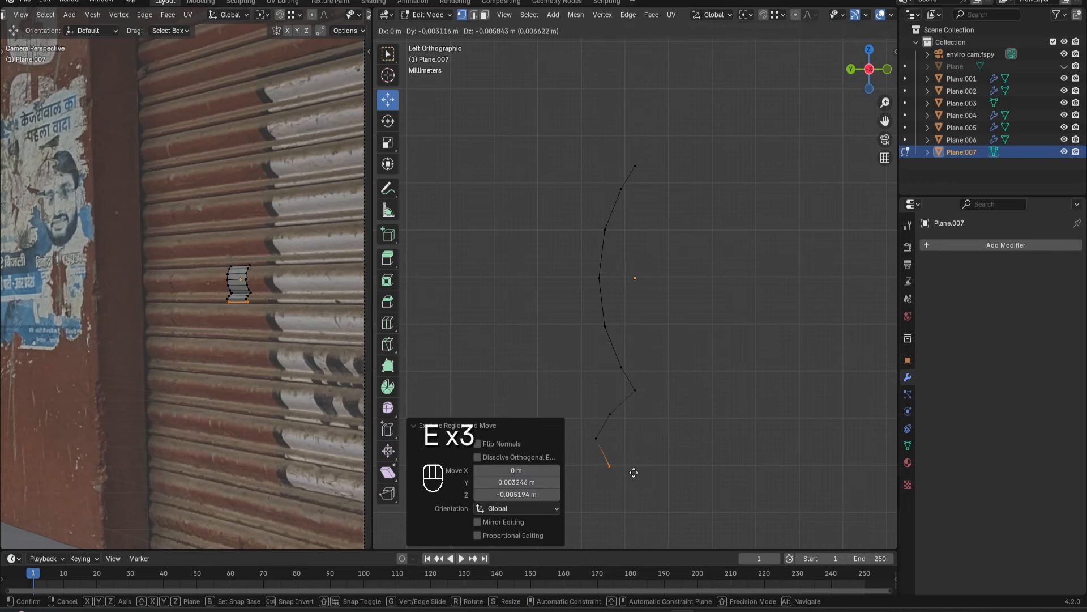
key(e)
click(628, 430)
key(e)
key(y)
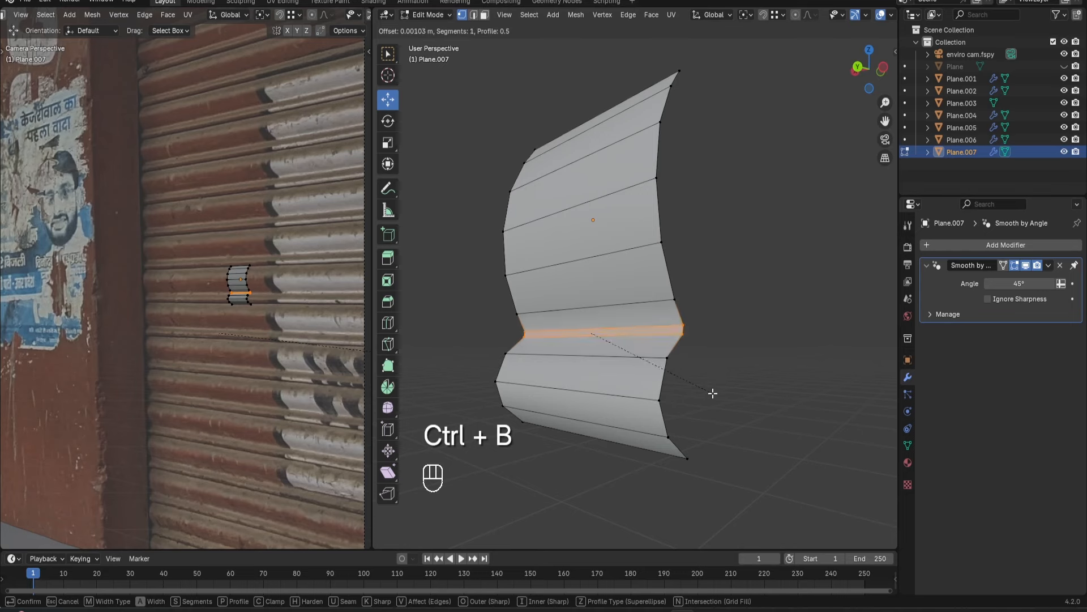
scroll(712, 393, up, 1)
click(711, 392)
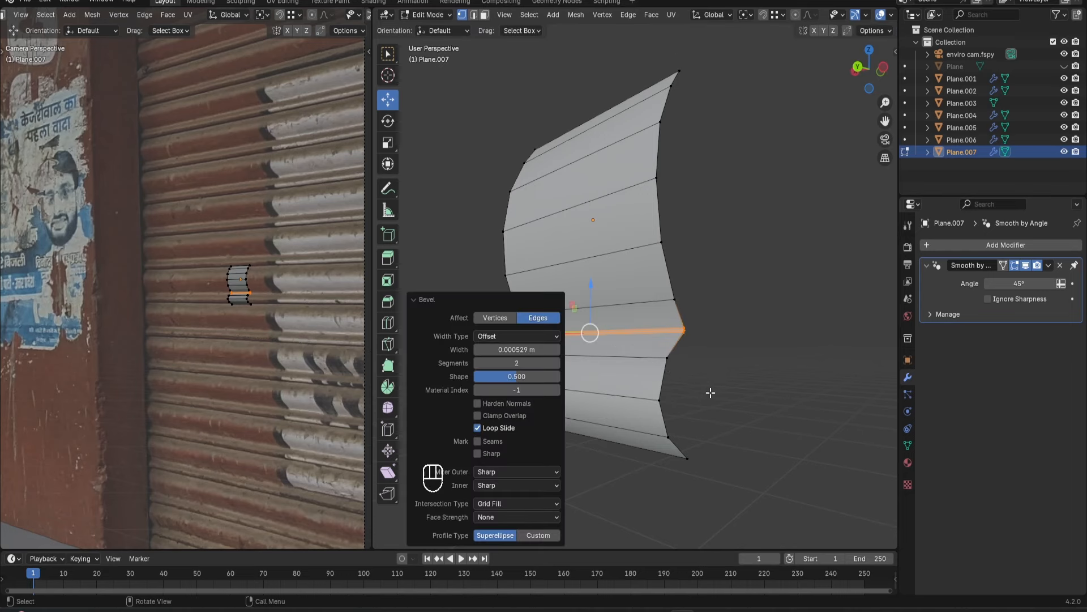
Add an Array modifier to the slat with a relative offset of 0 in X and 1 in Z.
click(977, 246)
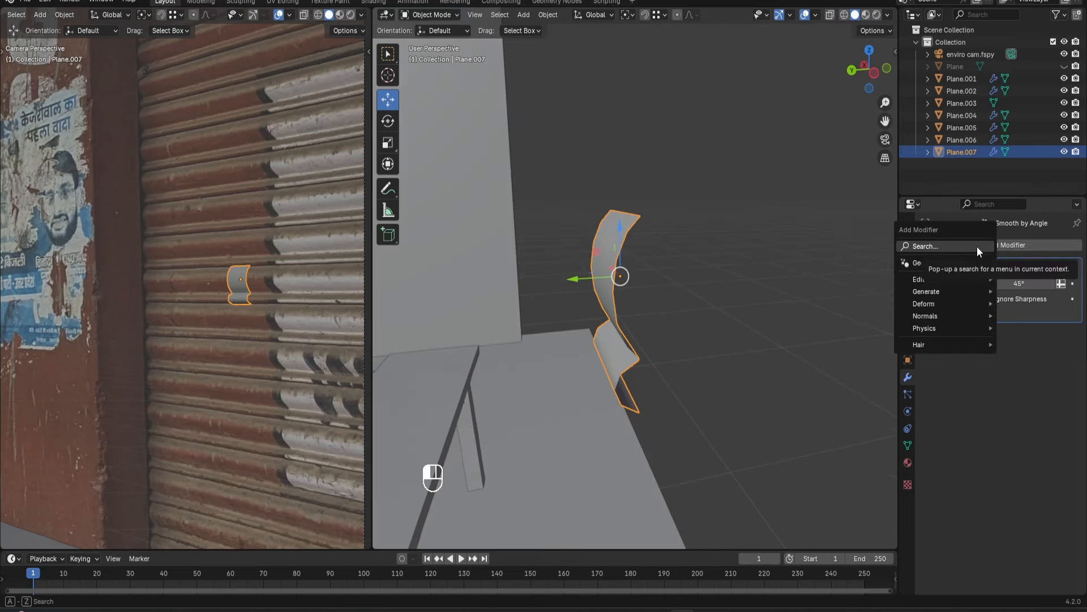
text(arr)
key(Return)
key(Tab)
key(Tab)
text(1)
key(Return)
Set the slat array's count to 37 and move the slat vertically to the base of the doorway.
middle_drag(623, 306, 663, 295)
scroll(262, 286, down, 5)
shift+middle_drag(262, 286, 308, 350)
drag(1029, 296, 1048, 296)
key(g)
key(z)
key(Return)
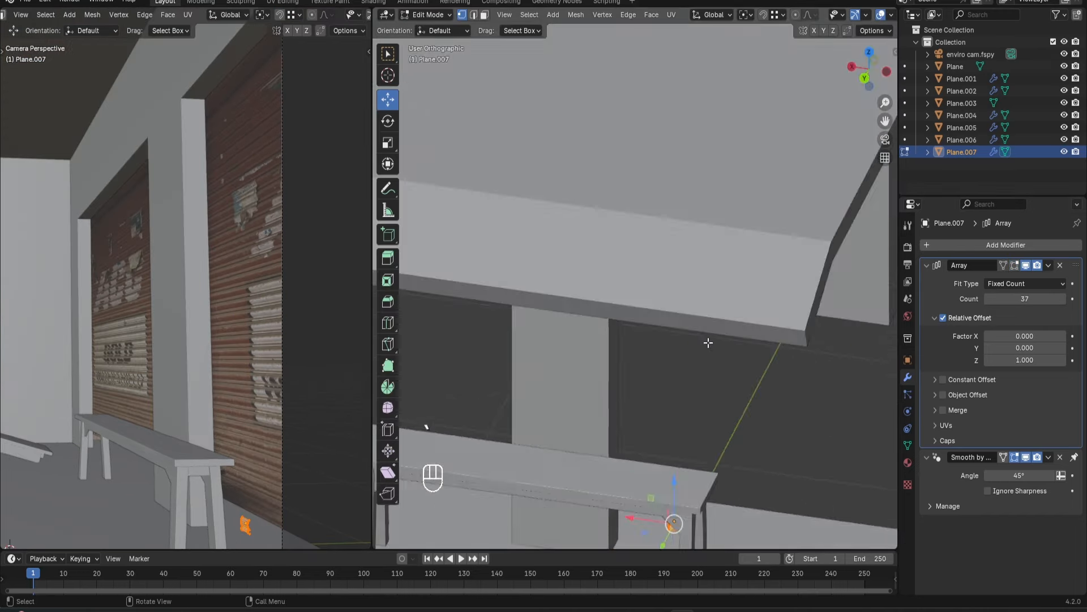
Move the slat's end vertices along X so the arrayed shutter spans the first doorway's width.
key(z)
key(g)
key(x)
drag(886, 293, 896, 293)
drag(623, 243, 568, 336)
drag(640, 293, 619, 293)
key(Tab)
mouse_move(600, 322)
middle_down()
mouse_move(717, 233)
mouse_move(839, 232)
middle_up()
key(z)
drag(787, 436, 620, 412)
key(Tab)
middle_drag(636, 379, 641, 357)
key(Tab)
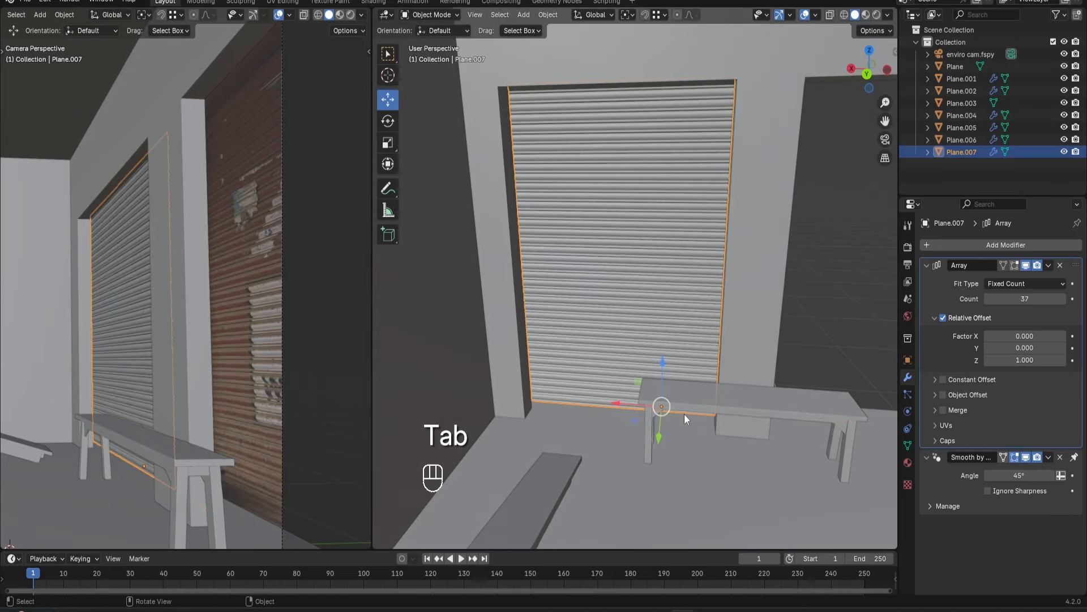
Isolate the shutter and duplicate its lowest face downward along Z to start a separate bottom rail.
click(815, 289)
middle_drag(665, 286, 647, 283)
click(647, 283)
scroll(635, 289, down, 3)
scroll(276, 311, down, 3)
shift+middle_drag(237, 334, 276, 312)
key(slash)
middle_drag(634, 380, 690, 454)
key(Tab)
key(3)
middle_drag(802, 424, 657, 323)
key(shift+d)
key(z)
click(602, 327)
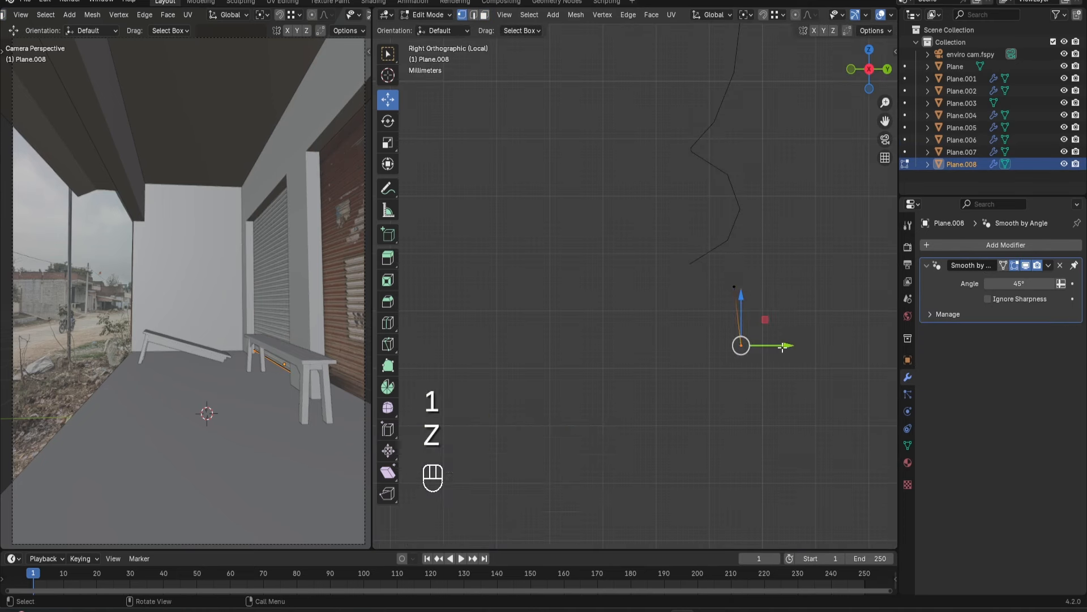
Straighten the bottom rail's strip, extrude its lower edge along Y into a lip, and pull the lip back 0.031584 m.
drag(783, 345, 705, 270)
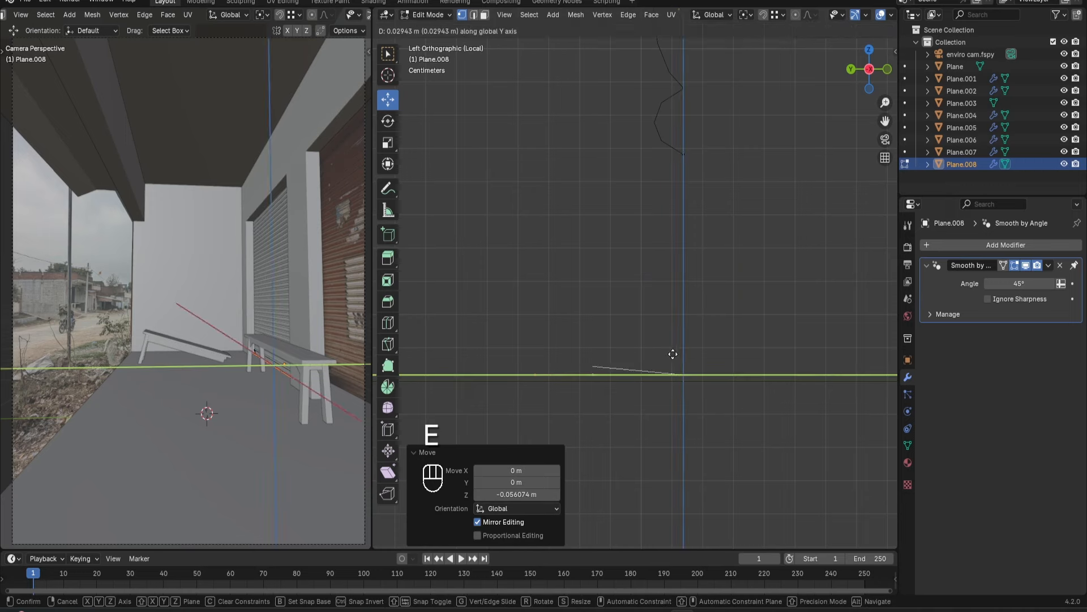
click(559, 342)
scroll(559, 342, down, 5)
drag(541, 316, 581, 316)
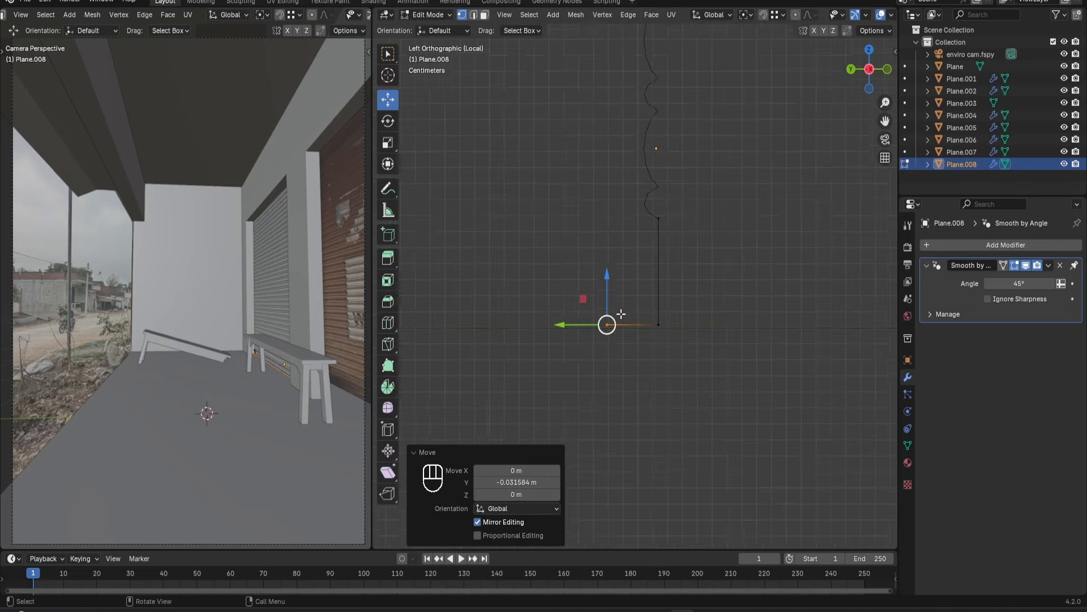
Bevel a lengthwise loop cut in the bottom rail and extrude the small slot faces 0.06172 m inward.
key(ctrl+r)
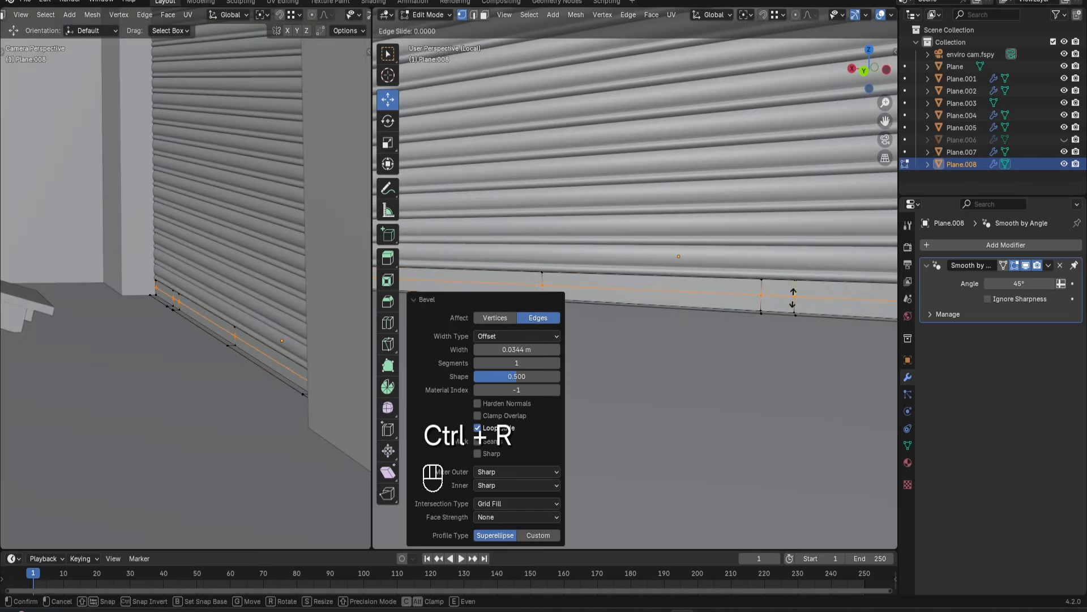
click(793, 299)
key(ctrl+b)
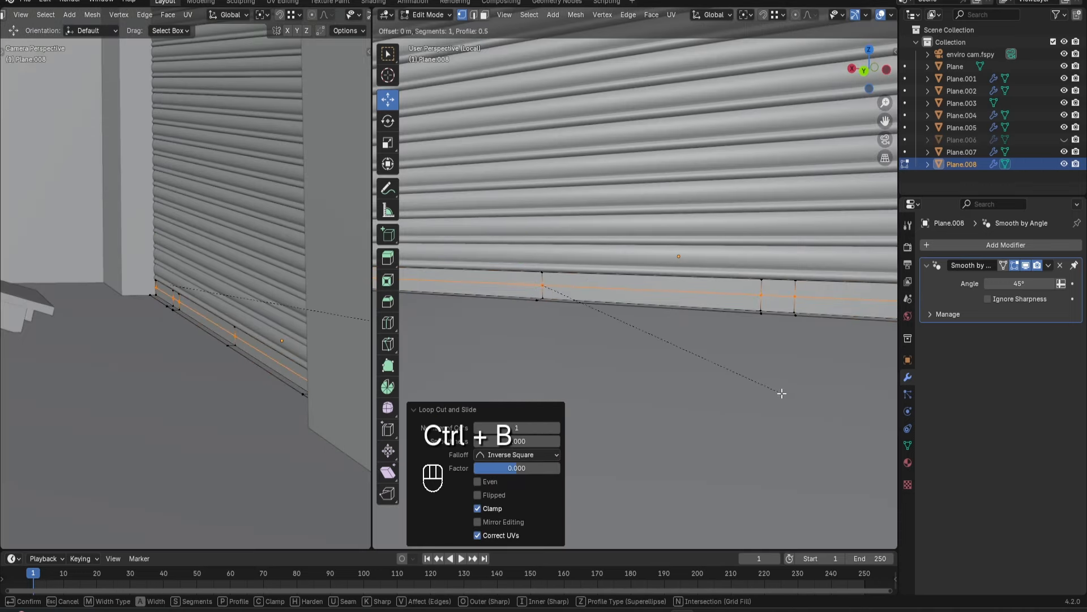
key(e)
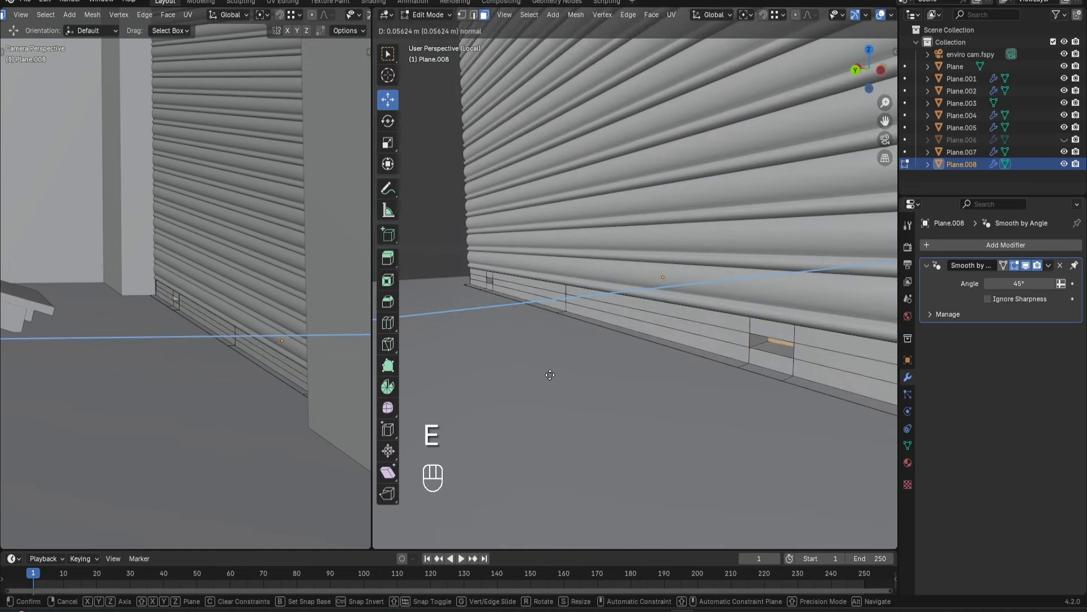
click(550, 374)
Duplicate the slot faces outward along Y, separate them into their own object, and delete the far face.
key(shift+d)
key(y)
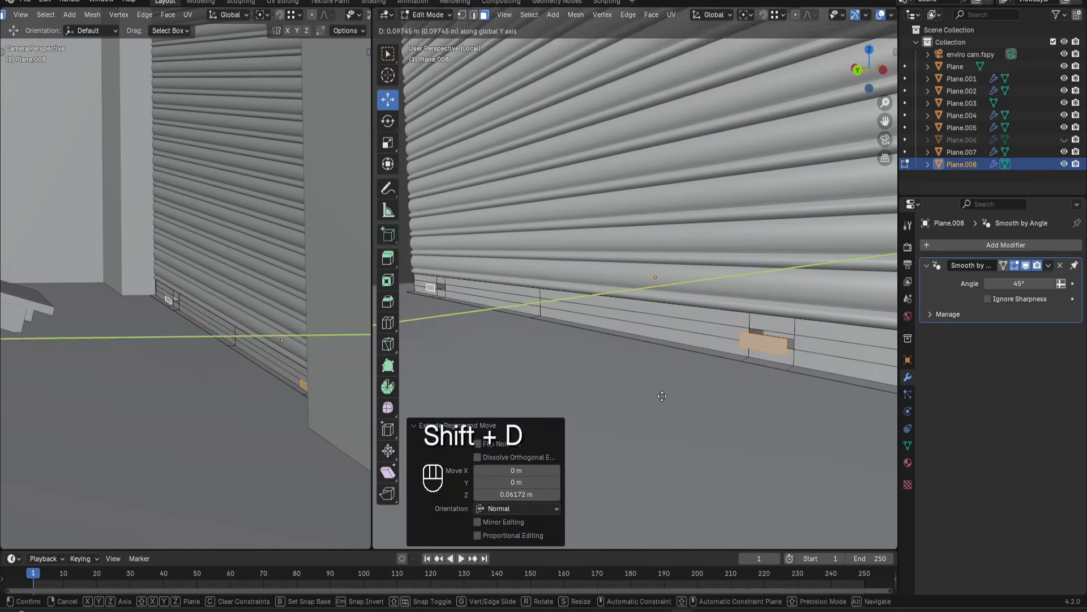
click(662, 395)
key(p)
click(662, 395)
key(Tab)
key(x)
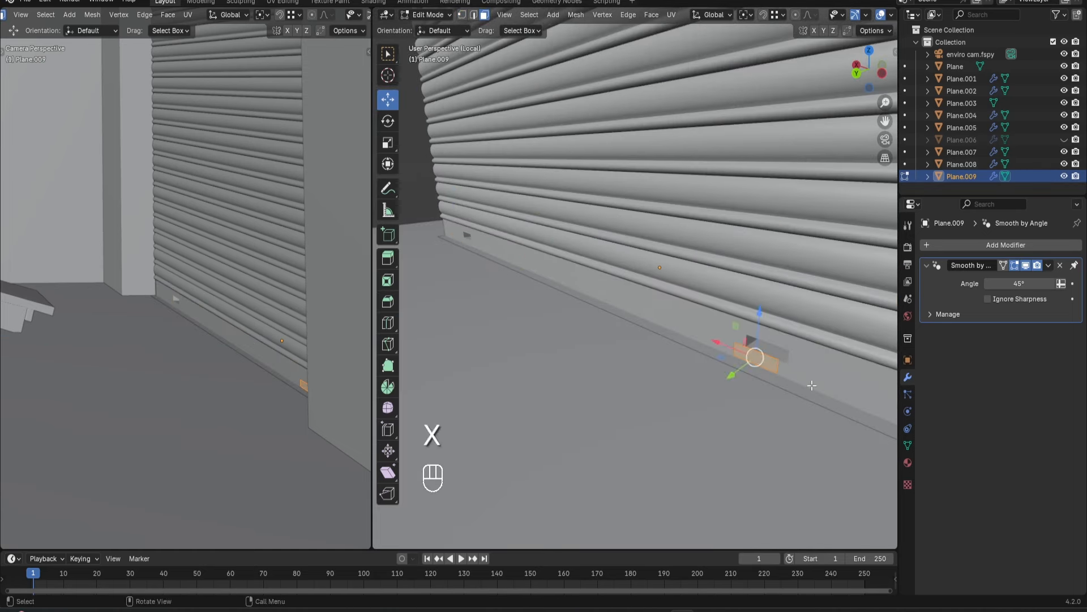
Duplicate the rounded handle section 0.010356 m upward along Z and adjust its position.
key(shift+d)
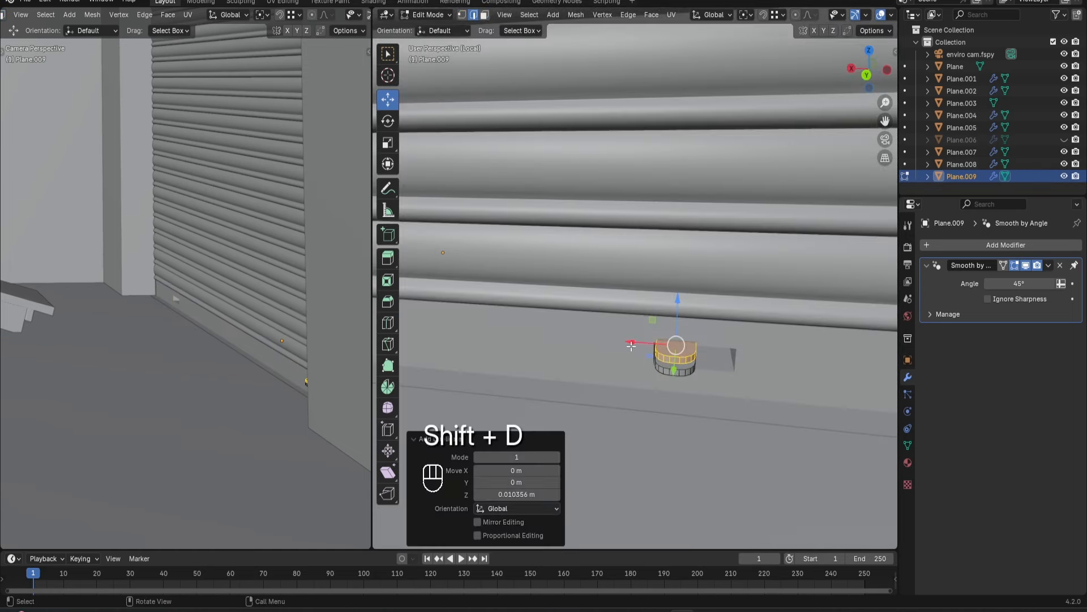
drag(711, 309, 713, 315)
scroll(799, 378, down, 4)
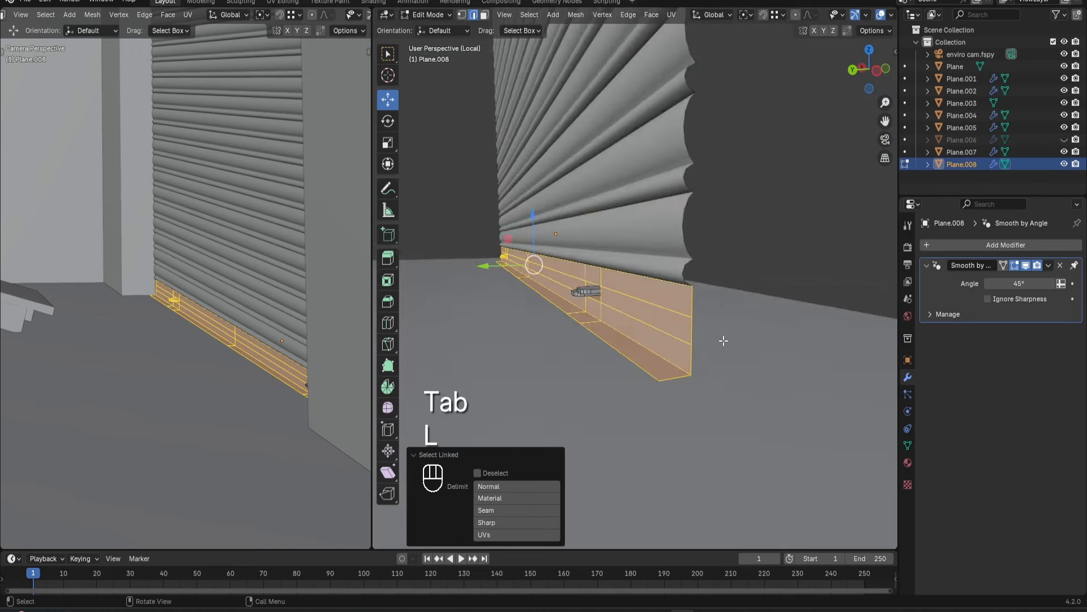
Extrude the whole bottom rail along its normals to give it thickness.
key(alt+e)
click(703, 334)
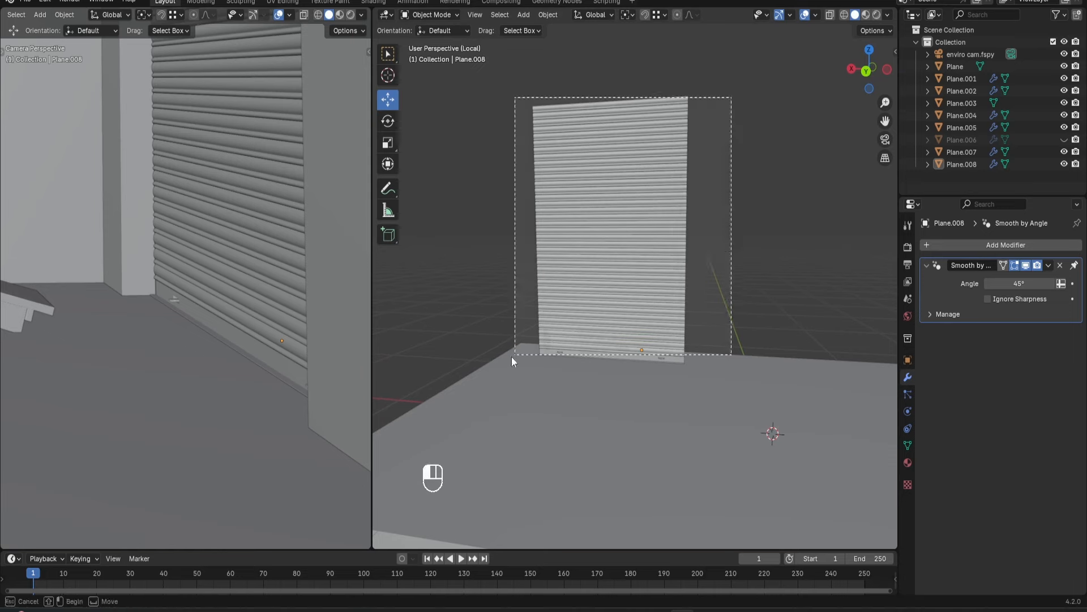
Leave the isolated view and place a duplicate of the shutter and its bottom rail in the second doorway.
drag(557, 336, 555, 338)
key(slash)
middle_drag(576, 386, 533, 327)
key(shift+d)
middle_click(606, 335)
click(737, 347)
Add a 1 m cube on the veranda floor and raise it 0.55671 m along Z.
middle_drag(737, 346, 613, 345)
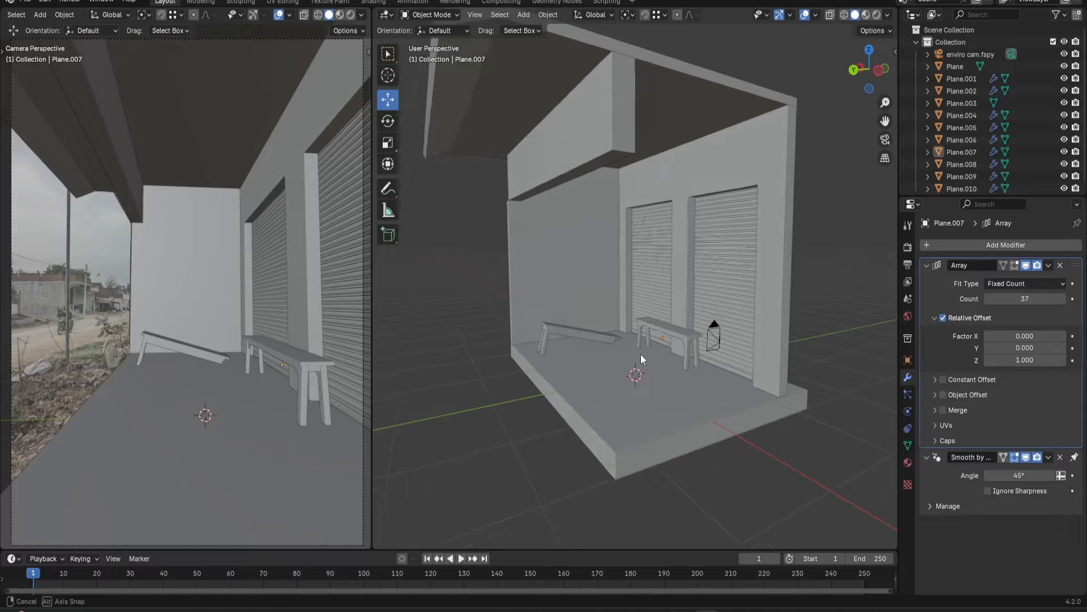
key(shift+a)
mouse_move(640, 366)
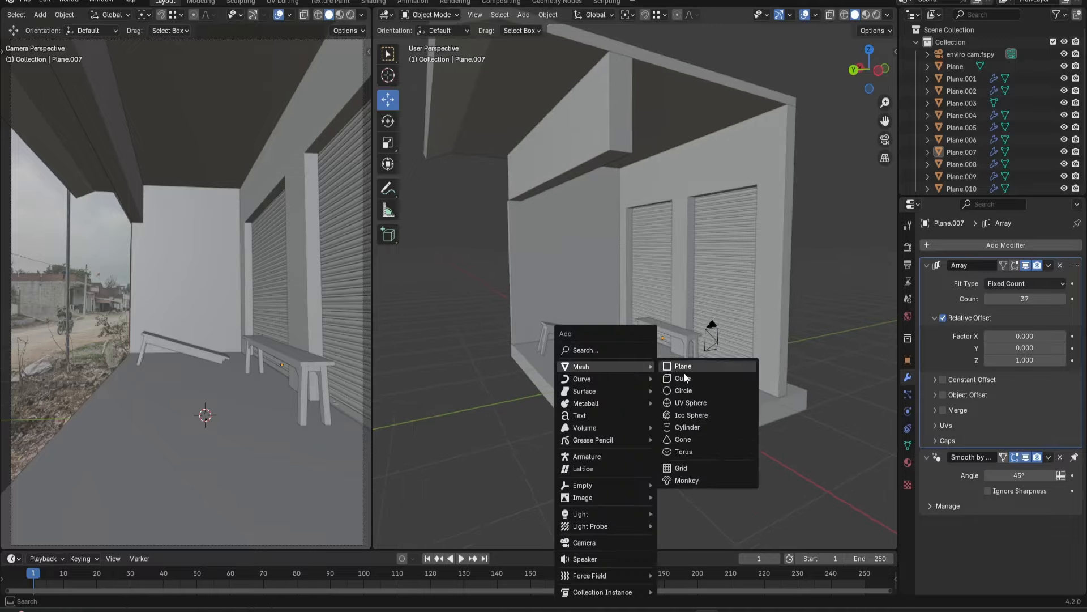
click(684, 376)
double_click(512, 430)
text(1)
key(Return)
drag(633, 324, 633, 285)
Scale the cube into a thin, narrower upright slab and apply its scale.
key(s)
key(x)
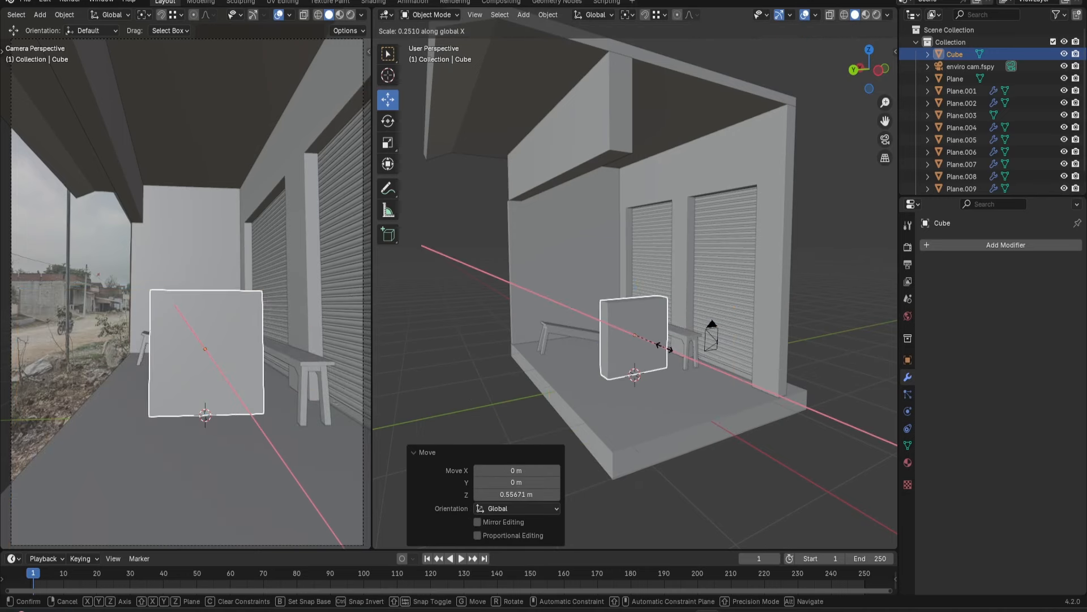
scroll(729, 398, up, 1)
click(758, 414)
middle_drag(708, 368, 685, 351)
key(s)
key(x)
click(731, 371)
key(ctrl+a)
click(651, 374)
Delete the top face of the upright slab.
key(Tab)
key(3)
click(661, 319)
key(x)
click(652, 339)
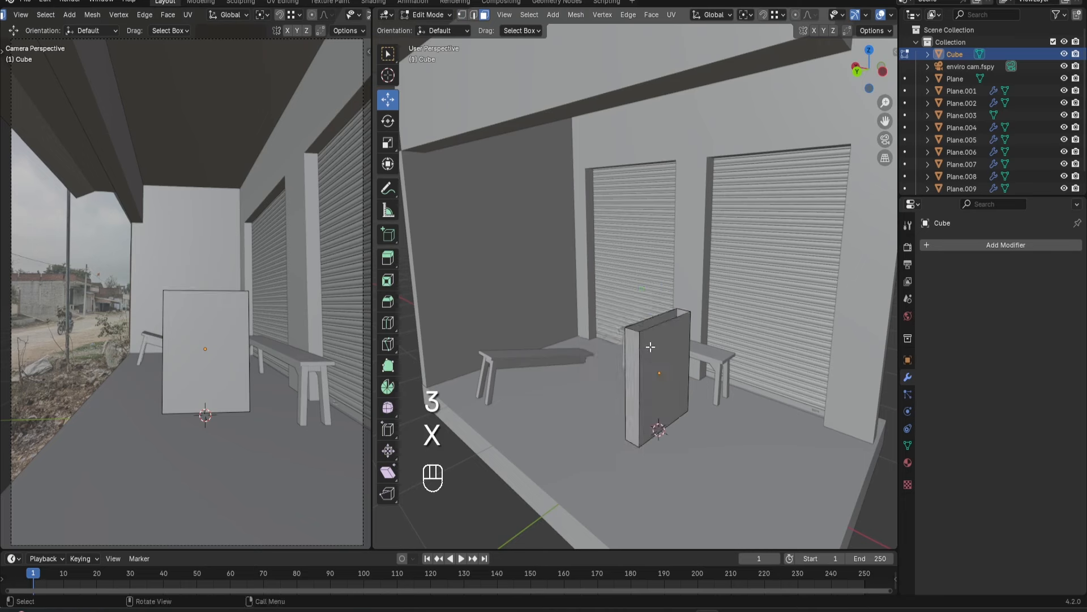
Add 16 evenly spaced horizontal loop cuts around the upright slab.
middle_drag(583, 335, 562, 328)
scroll(562, 328, up, 1)
scroll(549, 347, up, 2)
click(549, 349)
right_click(548, 352)
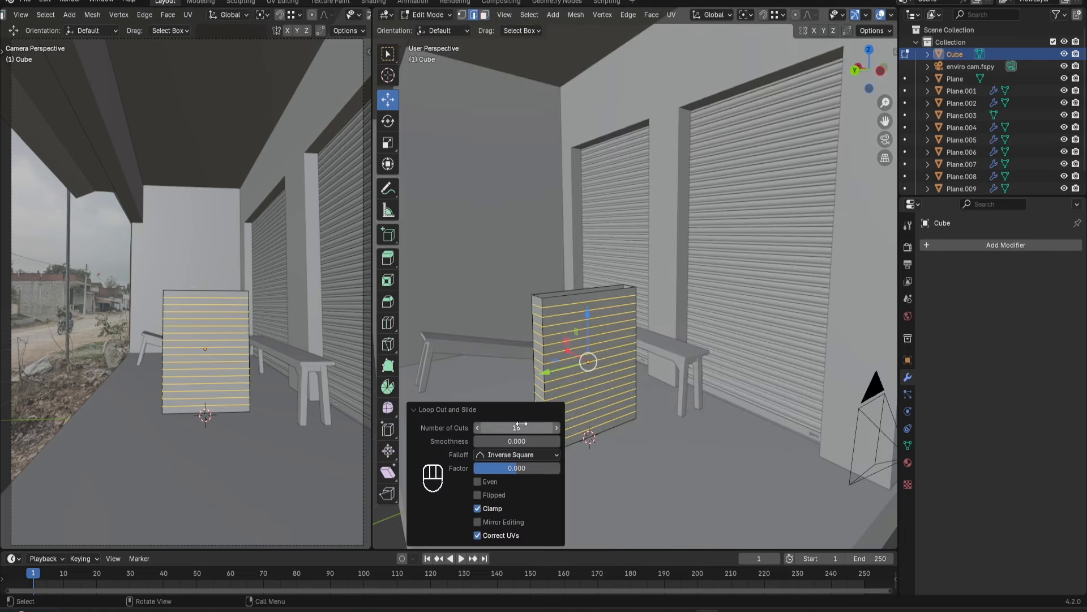
Adjust the number of horizontal cuts and add evenly spaced vertical loop cuts across the slab's broad faces.
drag(524, 427, 538, 427)
middle_drag(608, 319, 588, 318)
key(ctrl+r)
scroll(584, 362, up, 14)
click(583, 362)
middle_drag(589, 362, 636, 366)
click(557, 429)
Add evenly spaced vertical loop cuts through the slab's narrow sides.
key(ctrl+r)
scroll(643, 375, up, 2)
scroll(643, 375, up, 1)
click(643, 374)
right_click(643, 375)
Isolate the slab in local view, select its sharp edges and mark them as seams.
scroll(636, 367, down, 2)
scroll(579, 302, up, 1)
shift+middle_drag(552, 275, 548, 326)
key(KP_Divide)
click(529, 15)
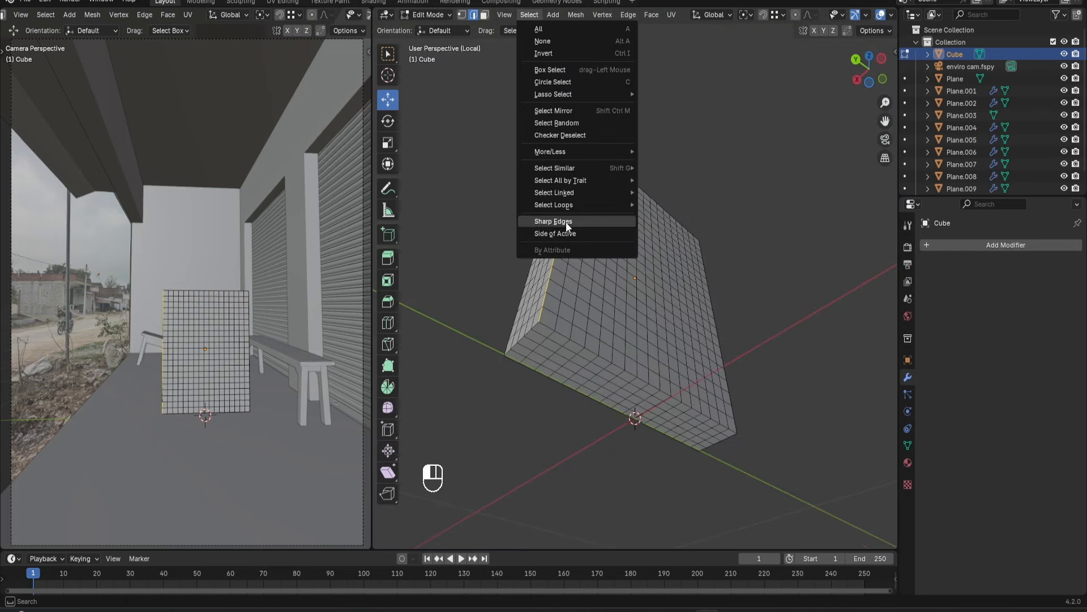
click(567, 224)
middle_drag(578, 321, 623, 357)
key(u)
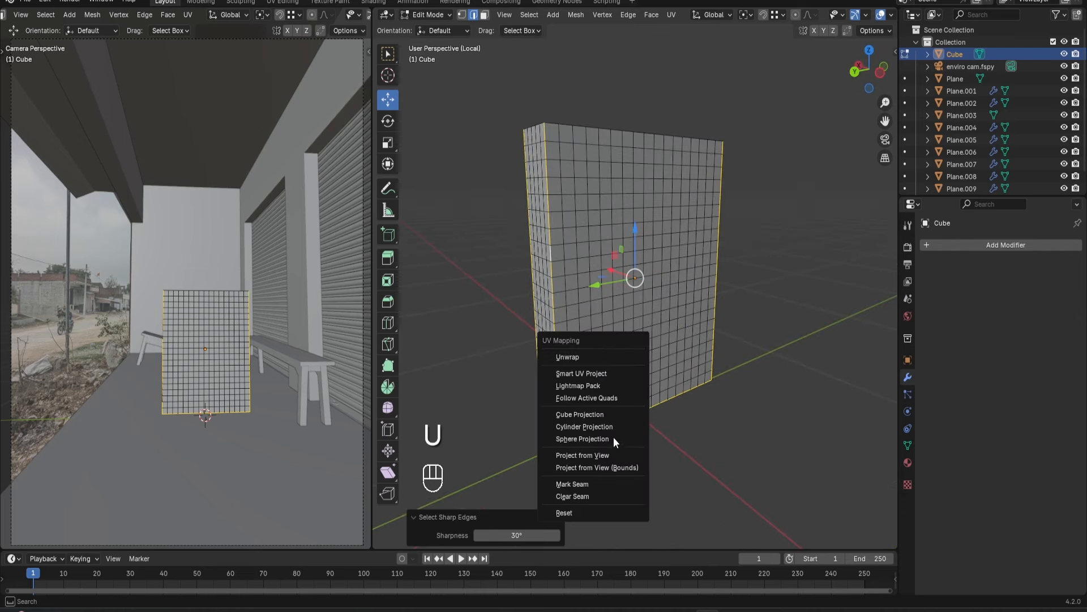
click(610, 484)
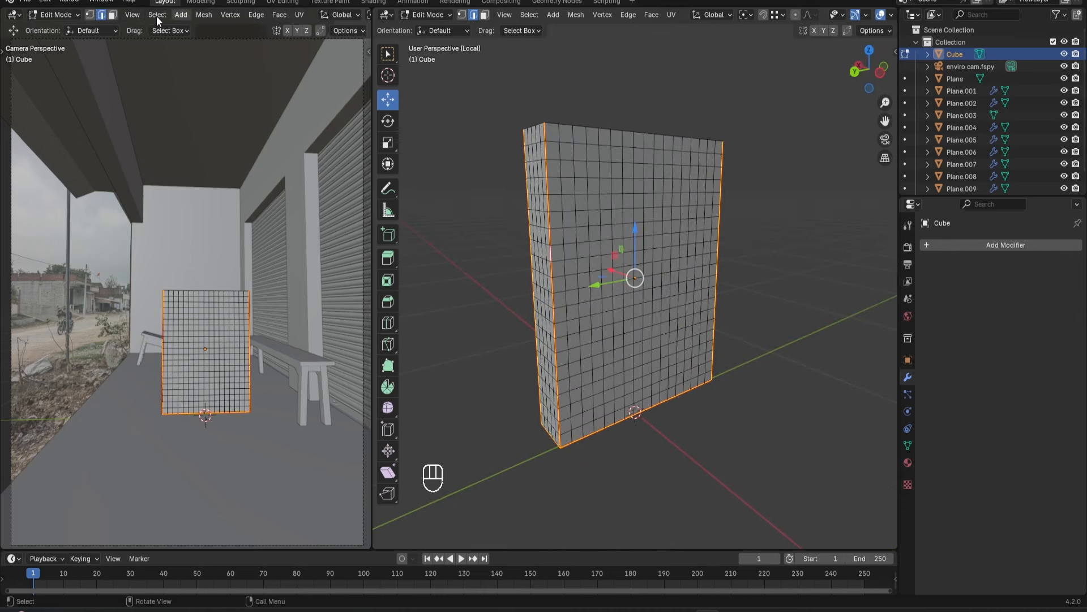
Open a UV Editor beside the model, unwrap all the slab's faces and return to the full scene in Object Mode.
click(15, 15)
click(85, 73)
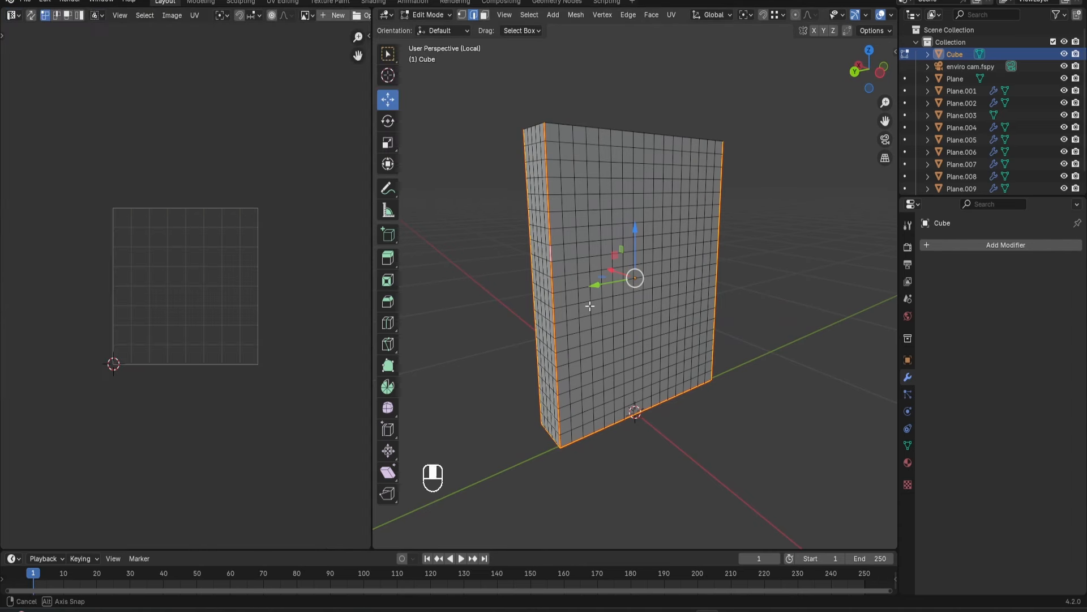
key(a)
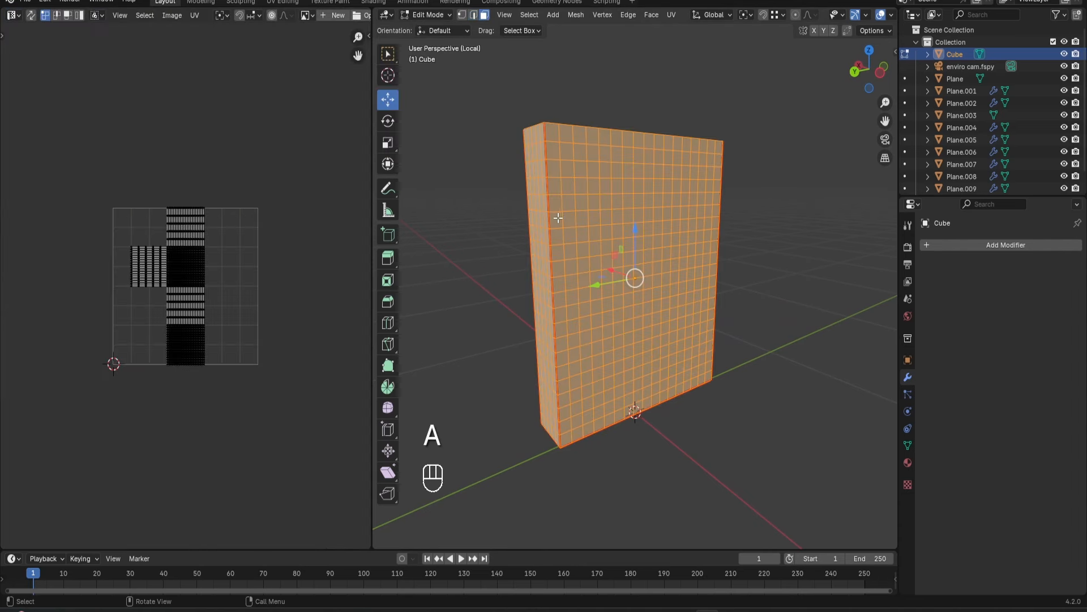
key(u)
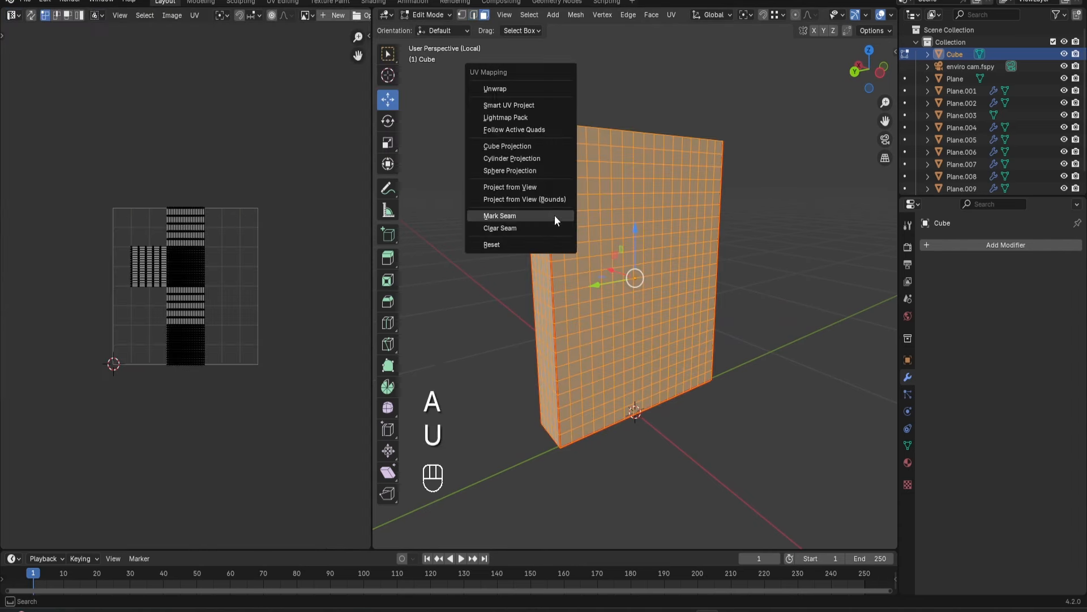
click(515, 91)
key(t)
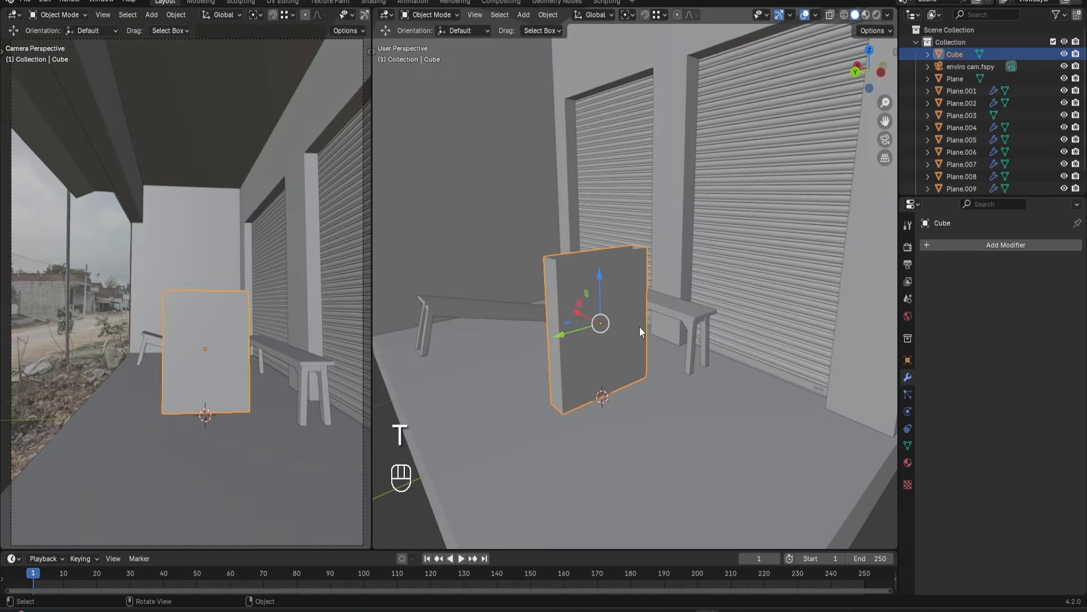
middle_drag(615, 330, 615, 335)
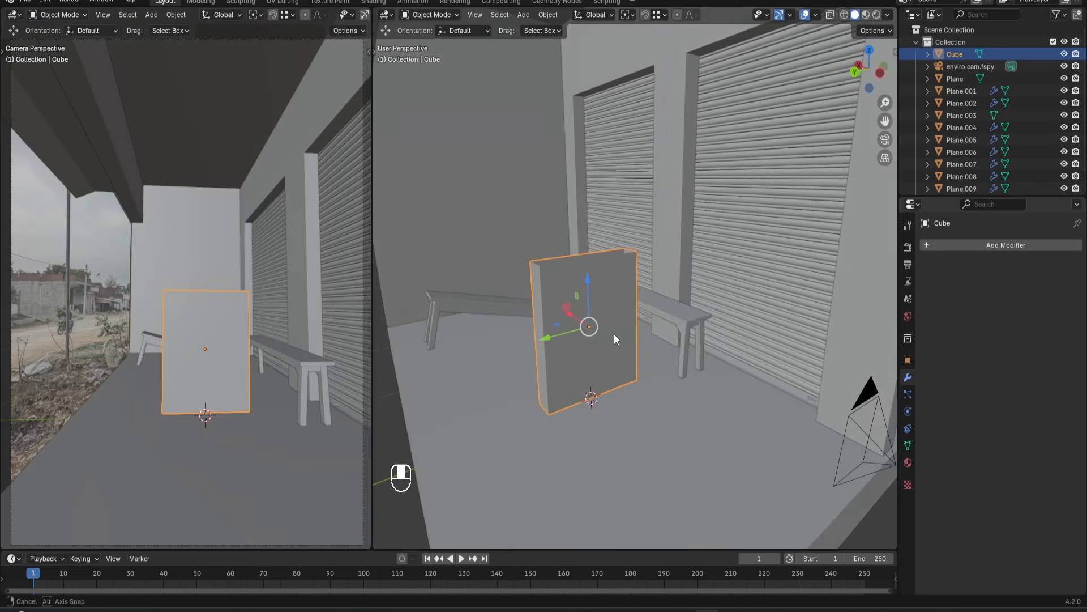
Add Cloth physics with the Cotton preset to the slab.
click(908, 411)
click(972, 271)
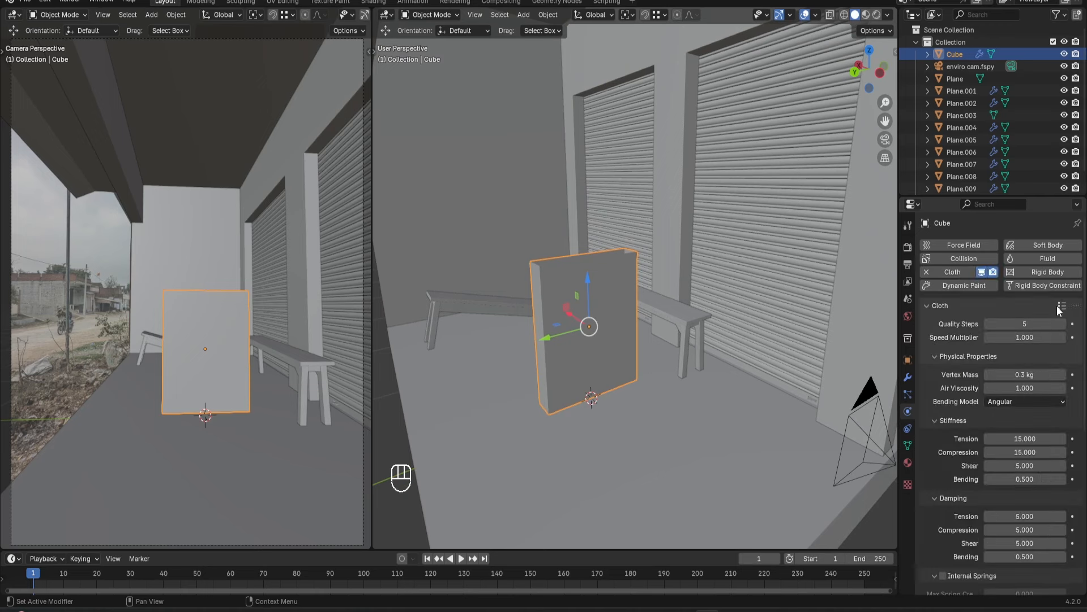
click(1062, 305)
click(1018, 223)
Add Collision physics to the veranda floor plane.
middle_drag(712, 334, 794, 336)
click(794, 336)
click(984, 260)
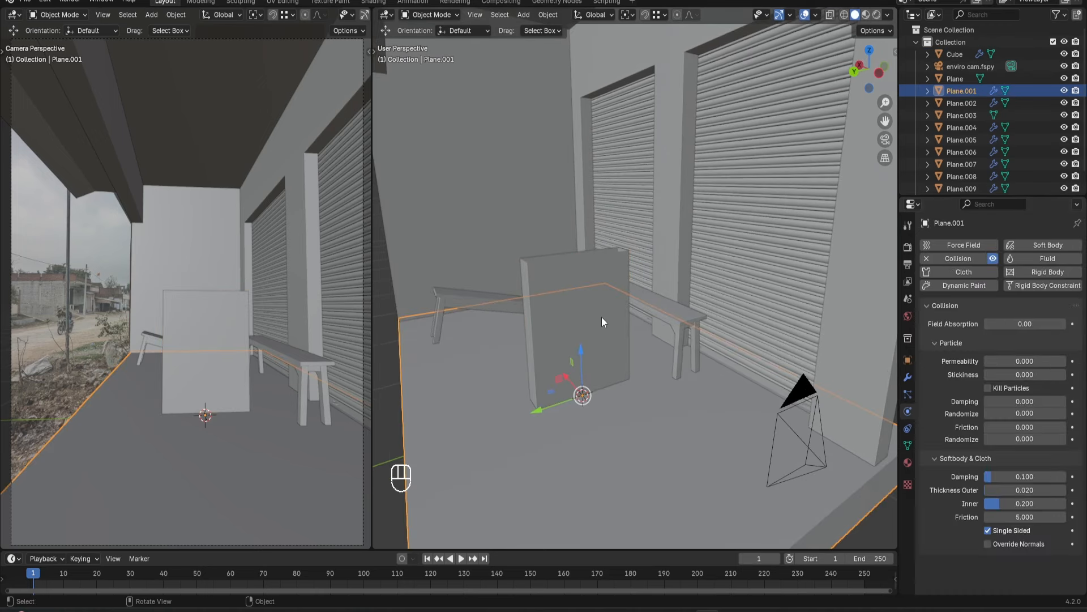
Run the slab's cloth simulation, shade the slab smooth and return to the first frame.
click(590, 317)
middle_drag(613, 382, 630, 375)
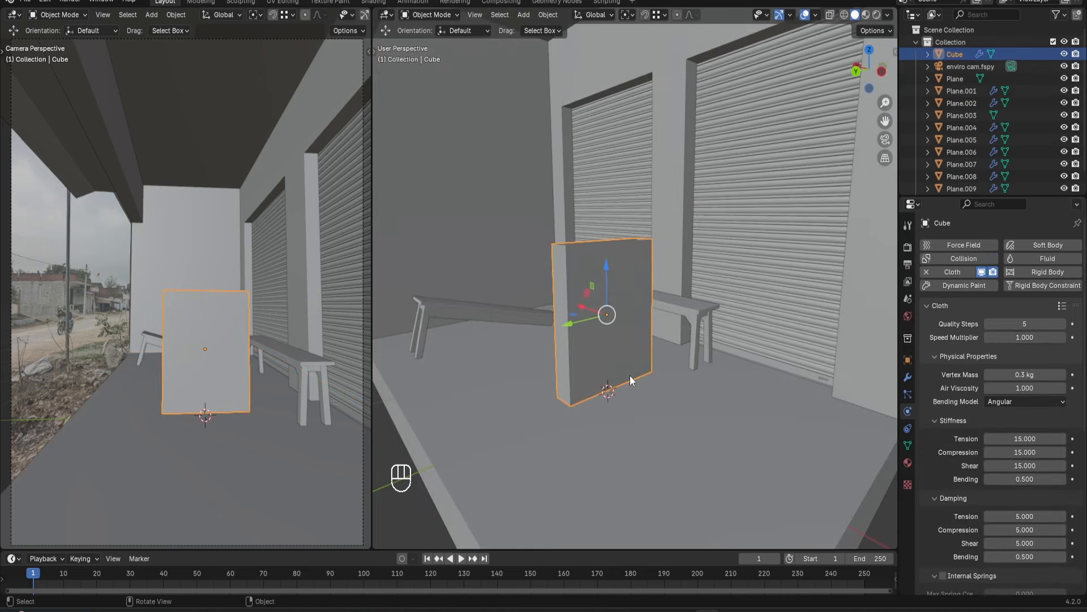
key(space)
key(space)
middle_drag(657, 392, 675, 369)
right_click(689, 376)
click(681, 370)
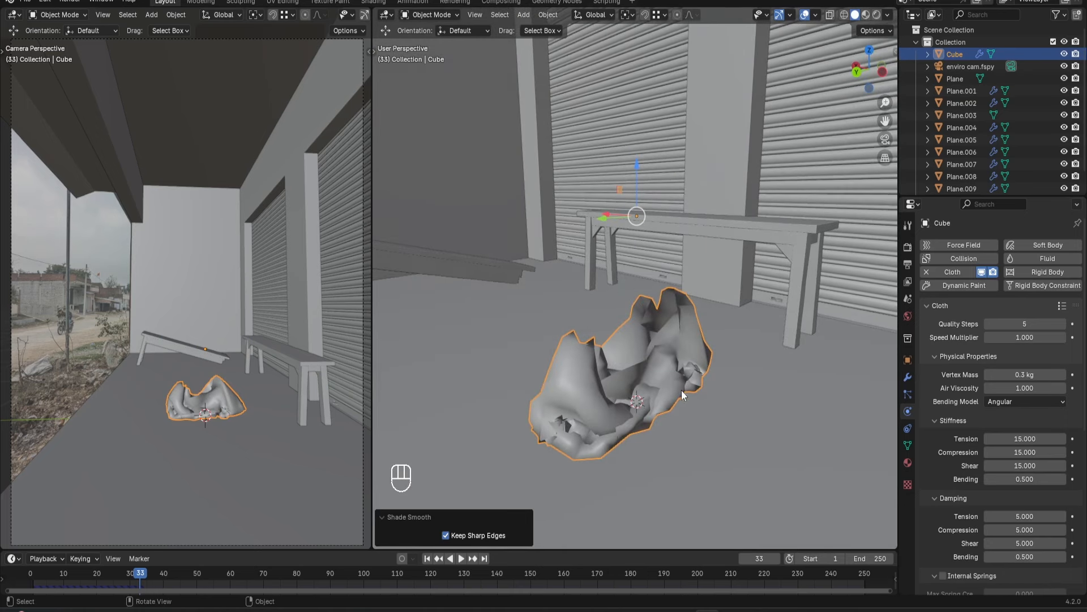
click(428, 558)
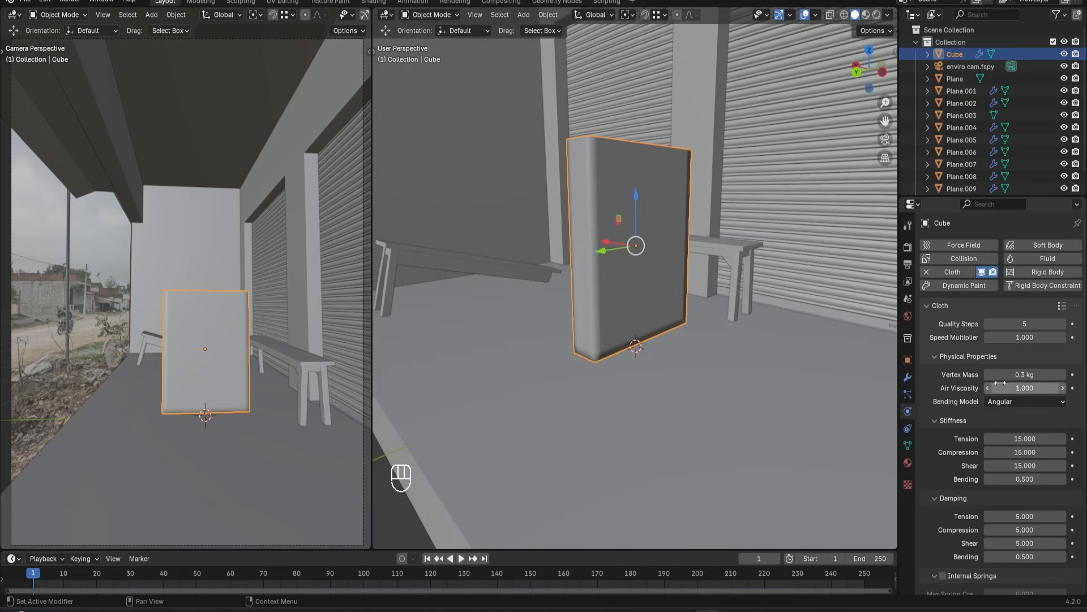
Enable Self Collisions in the slab's cloth settings.
scroll(1000, 383, down, 12)
click(943, 555)
scroll(985, 535, down, 6)
click(942, 525)
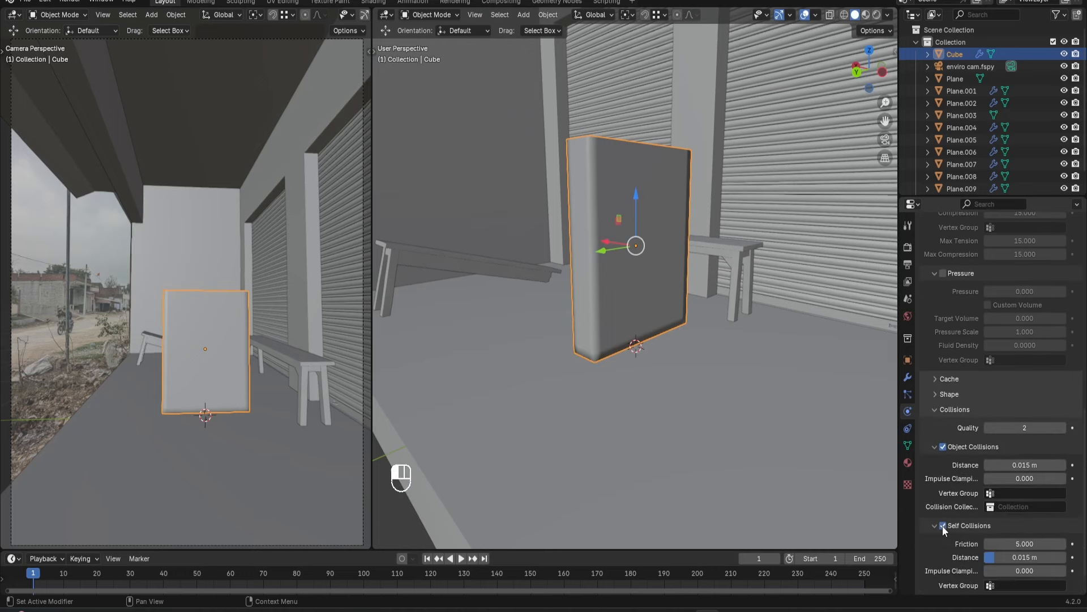
Play the self-colliding cloth simulation twice to examine how the slab collapses, returning to the first frame each time.
middle_drag(762, 345, 485, 461)
key(space)
key(space)
scroll(705, 354, up, 3)
key(shift+Left)
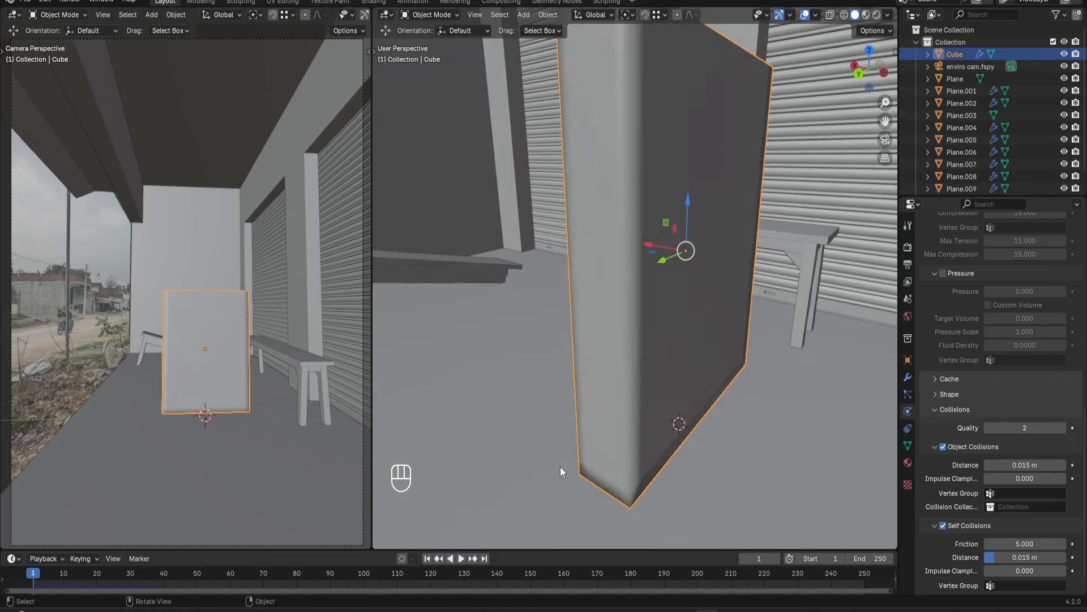
key(space)
scroll(594, 456, down, 5)
key(space)
mouse_move(671, 420)
middle_down()
mouse_move(698, 427)
mouse_move(657, 416)
middle_up()
key(shift+Left)
Tilt the slab in the view, rerun its cloth simulation and return to the first frame.
middle_drag(698, 334, 675, 326)
scroll(676, 322, down, 2)
key(r)
click(696, 280)
middle_drag(640, 286, 713, 271)
key(space)
key(space)
key(shift+Left)
Adjust the slab's tilt from another viewing angle and test the cloth simulation again.
middle_drag(606, 391, 681, 369)
key(r)
click(592, 379)
key(space)
key(space)
scroll(682, 369, up, 3)
click(427, 558)
Rotate the slab 5.06° in the view and set its cloth vertex mass to 0.5 kg.
key(r)
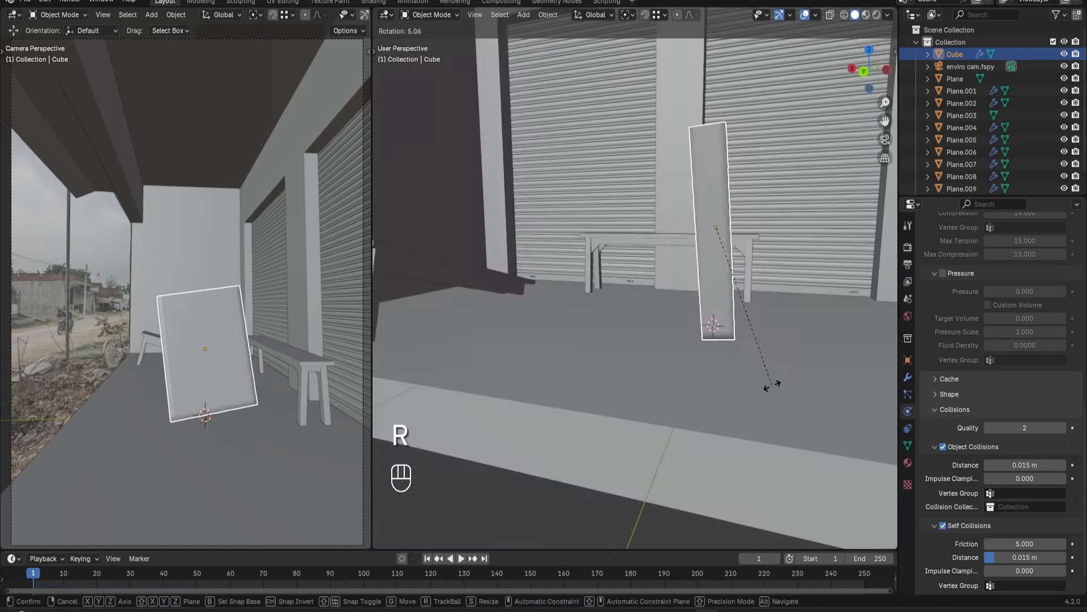
click(773, 384)
middle_drag(773, 384, 722, 386)
scroll(951, 408, up, 12)
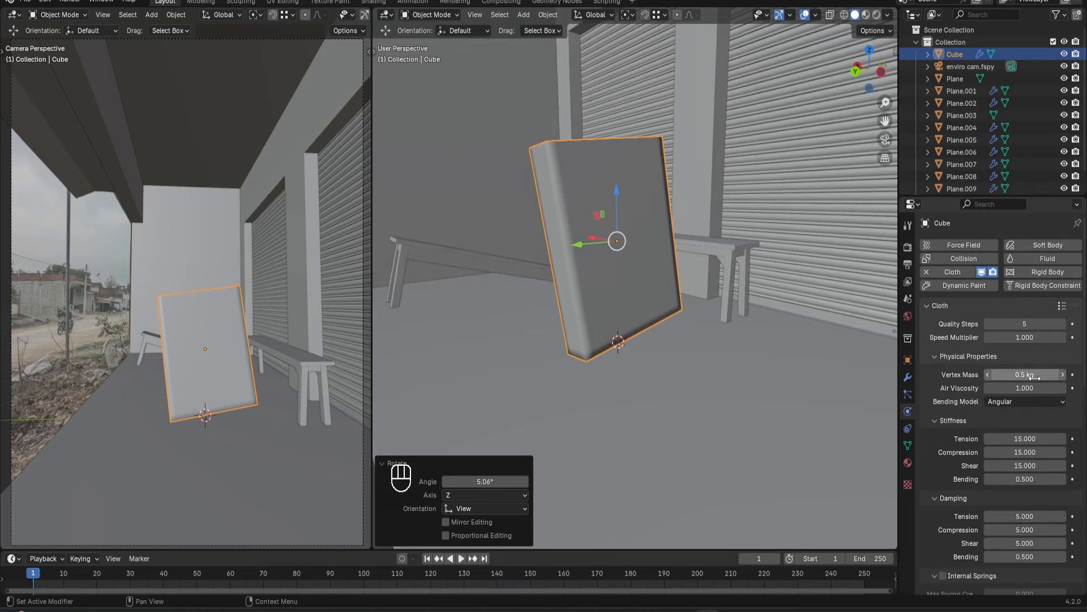
Enable cloth pressure for the slab, set it to 2 and test the simulation from the first frame.
scroll(933, 430, down, 10)
click(943, 464)
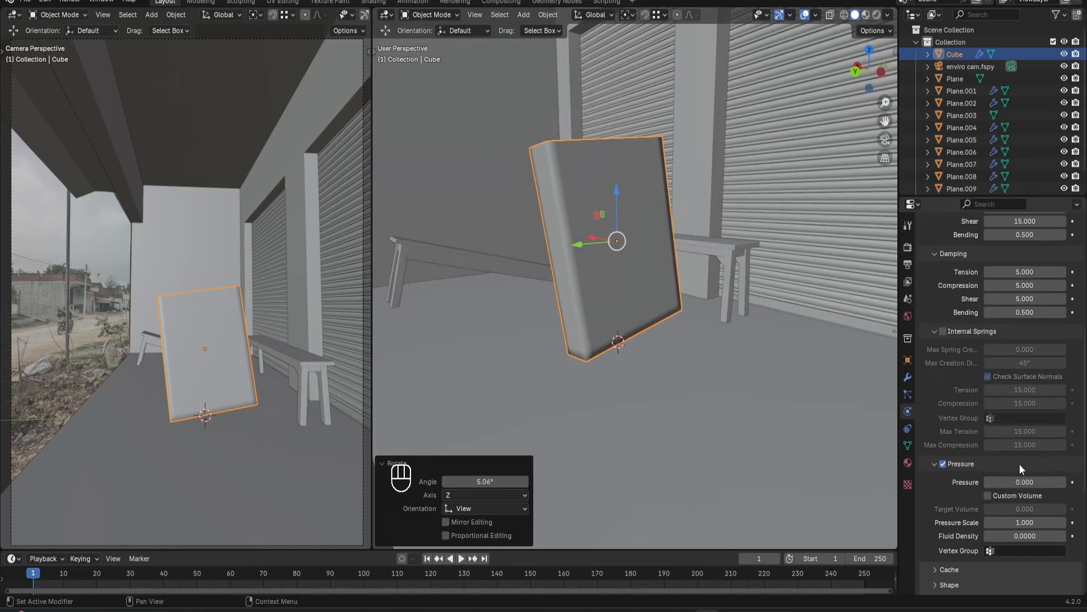
key(space)
scroll(688, 318, up, 3)
key(space)
middle_drag(687, 317, 674, 334)
click(428, 558)
middle_drag(572, 317, 646, 274)
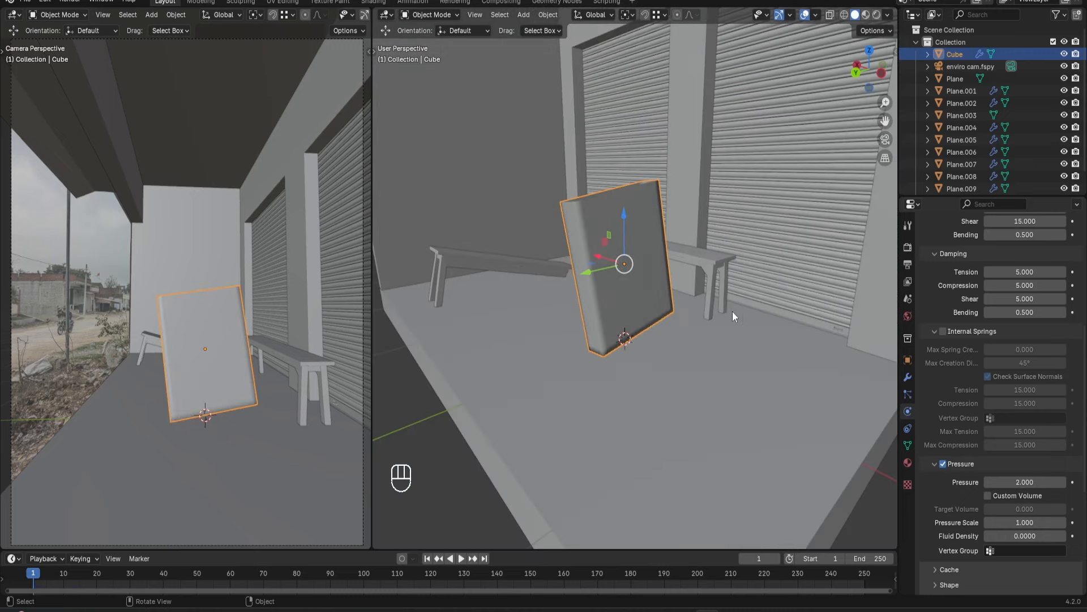
key(space)
middle_drag(657, 305, 719, 309)
click(427, 559)
Duplicate the slab to keep a spare copy without cloth physics.
scroll(651, 317, down, 5)
key(shift+d)
key(x)
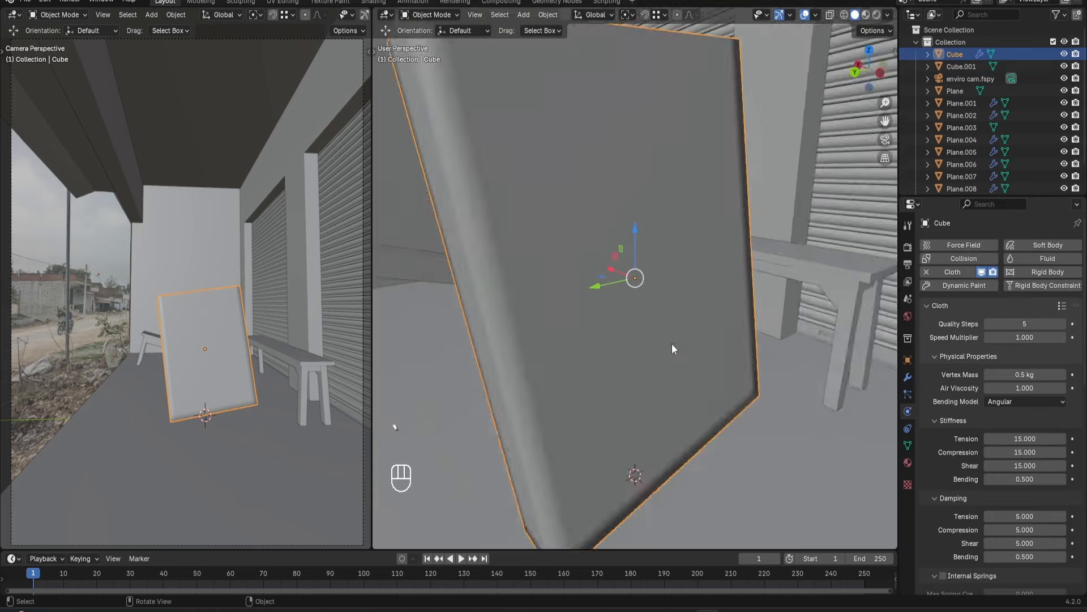
Play the original slab's cloth simulation to examine its collapsed shape and return to the first frame.
key(space)
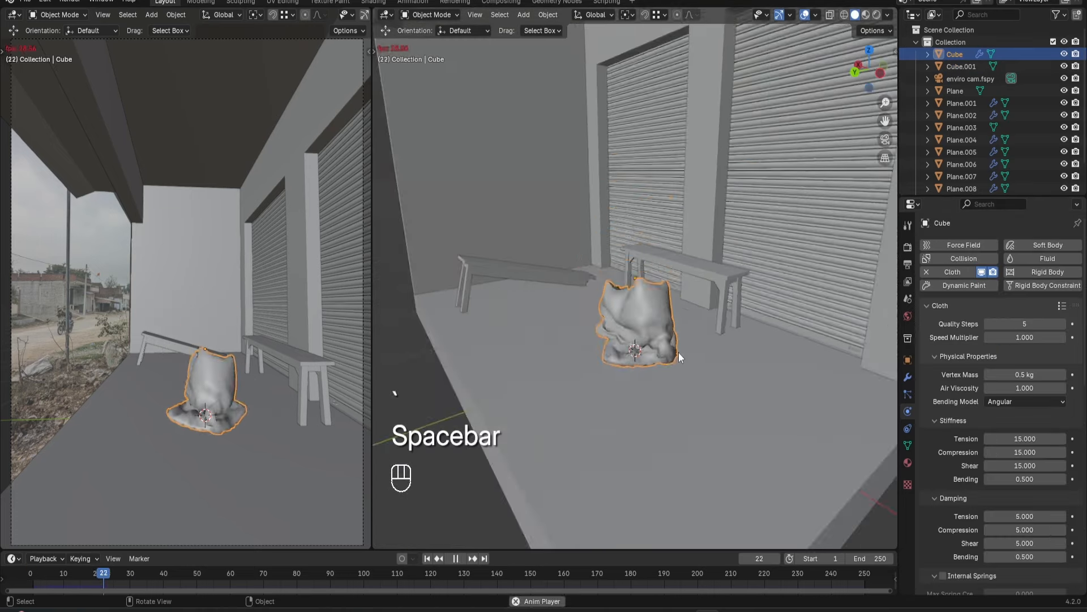
key(space)
middle_drag(678, 368, 804, 283)
key(shift+Left)
Rotate the slab about -13° in the view, rerun its cloth simulation and return to the first frame.
key(r)
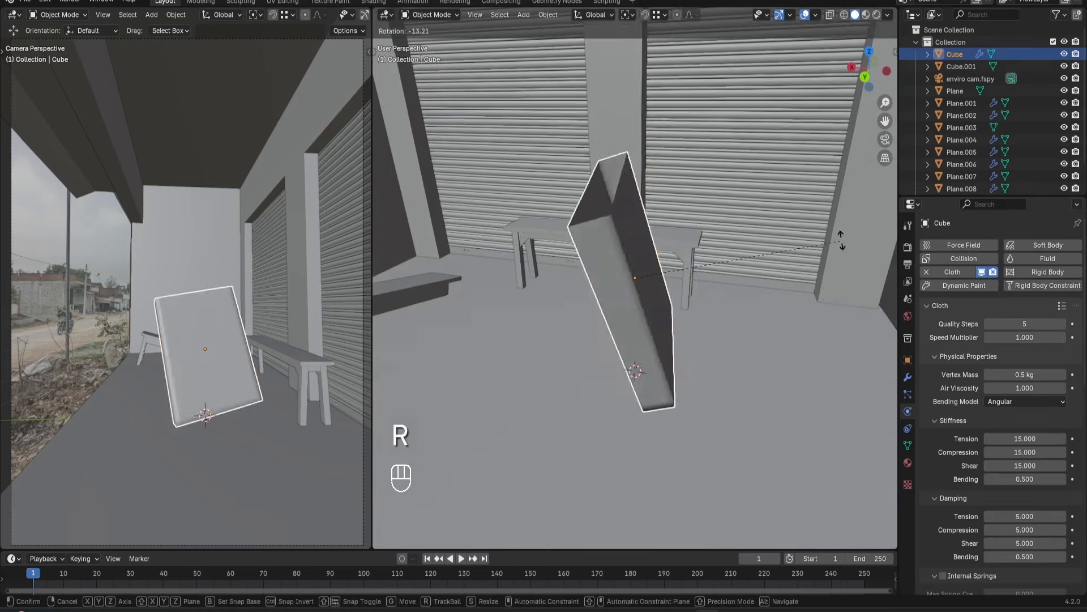
click(842, 239)
key(space)
key(space)
middle_drag(743, 319, 543, 334)
click(427, 559)
Rotate the slab 35.6° in the view, turn it again from another angle and rerun the cloth simulation.
key(r)
click(725, 404)
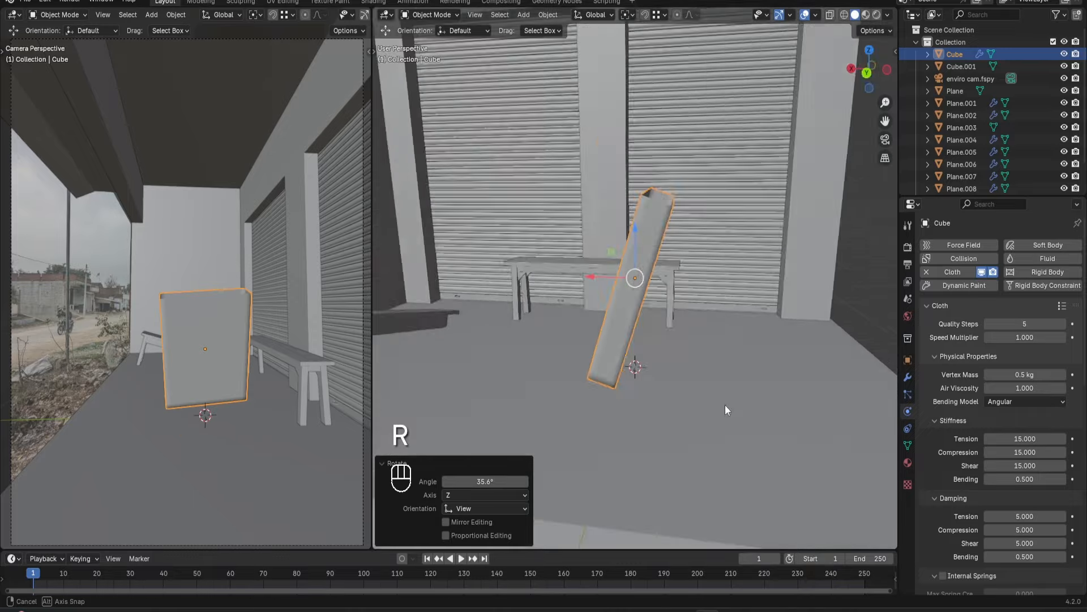
middle_drag(725, 405, 689, 294)
key(r)
click(690, 294)
key(space)
key(space)
middle_drag(677, 372, 684, 391)
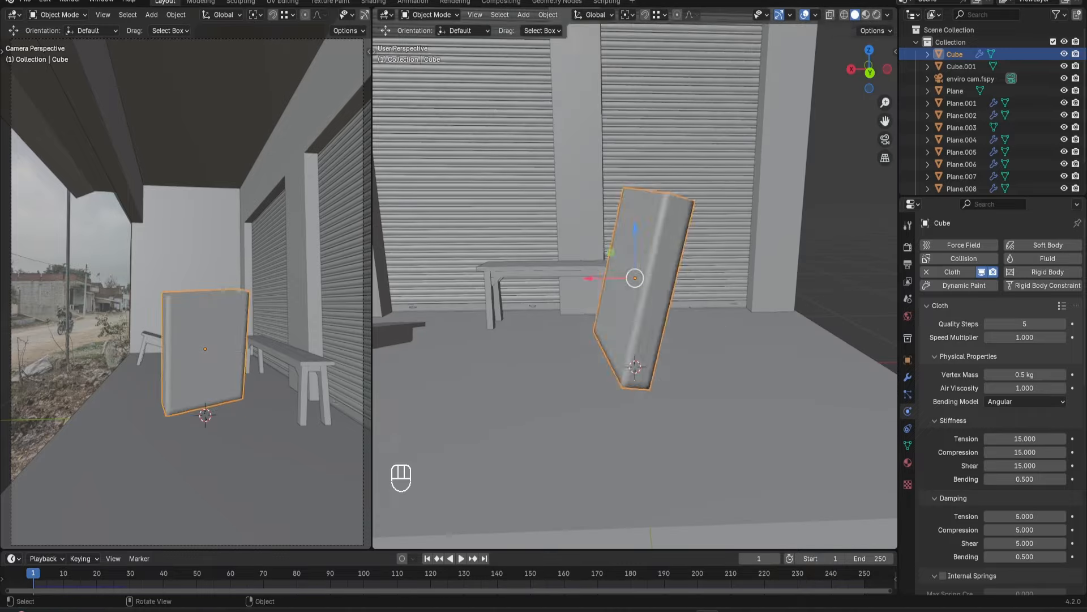
Rotate the slab -9.94° in the view and run its cloth simulation to frame 38.
key(r)
click(793, 363)
middle_drag(793, 363, 650, 359)
key(space)
key(space)
Convert the collapsed cloth sack to a mesh.
right_click(645, 385)
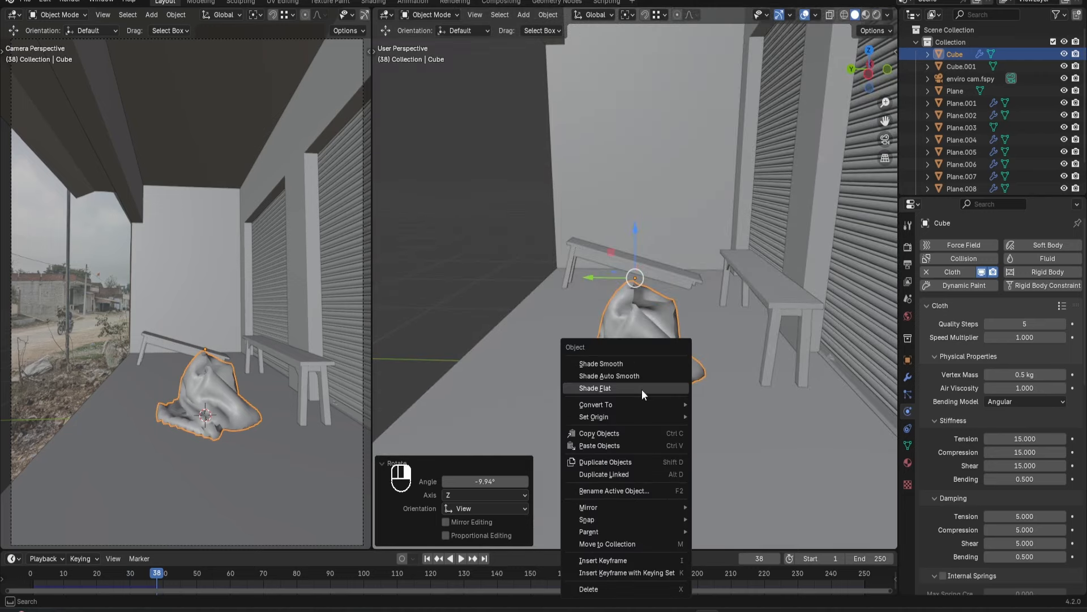
mouse_move(630, 406)
click(736, 404)
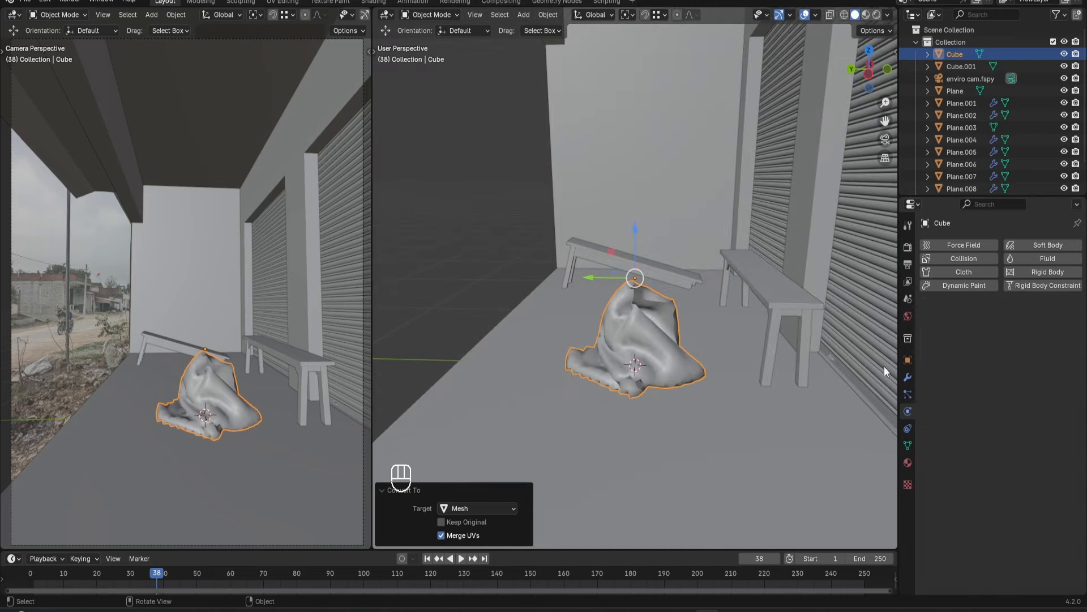
Add a Subdivision modifier to the sack.
scroll(692, 358, up, 3)
middle_drag(691, 358, 648, 328)
click(908, 377)
click(974, 244)
click(973, 244)
click(883, 265)
Set the sack's origin to its geometry.
right_click(648, 328)
mouse_move(648, 328)
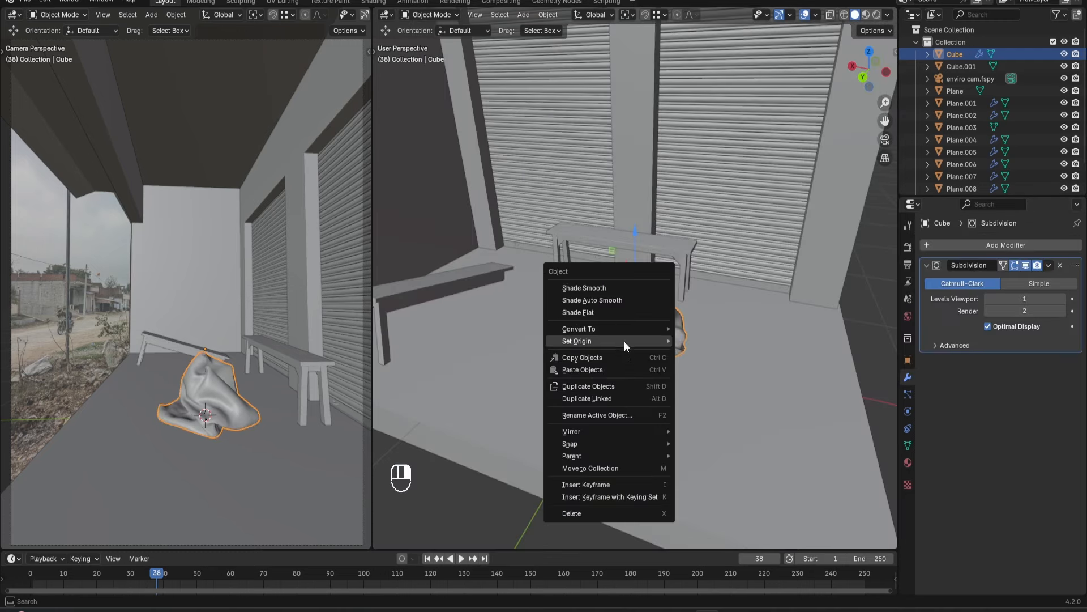
click(709, 355)
Move the sack along X and Y to the broken bench's lower end, with Y shifts of -0.28394 m and -0.20311 m.
key(g)
key(x)
middle_drag(781, 323, 691, 308)
scroll(691, 308, up, 3)
key(g)
key(y)
click(725, 310)
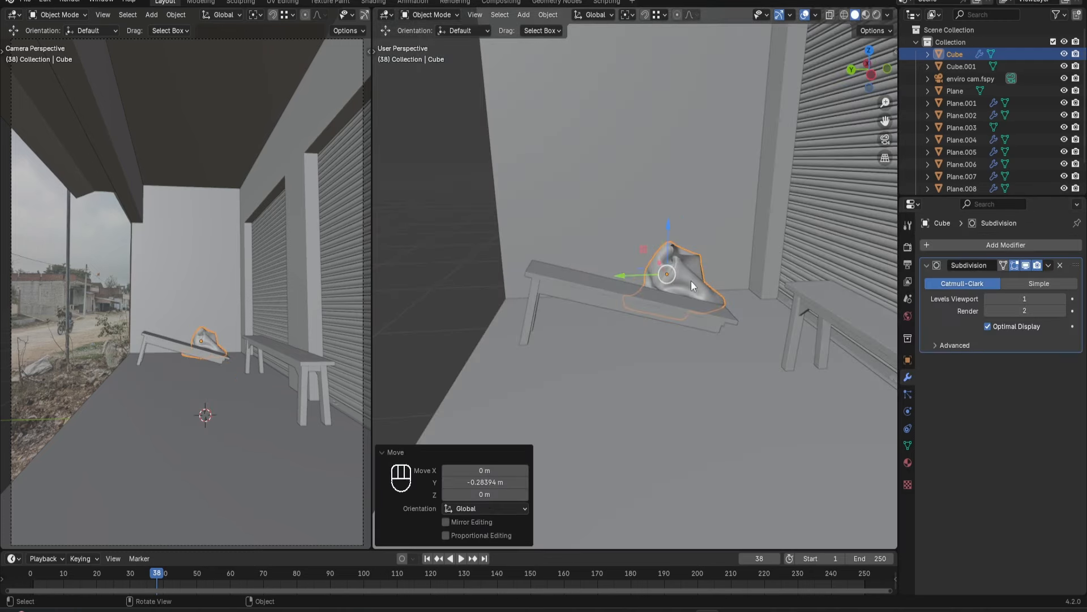
drag(648, 275, 653, 274)
middle_drag(653, 275, 618, 286)
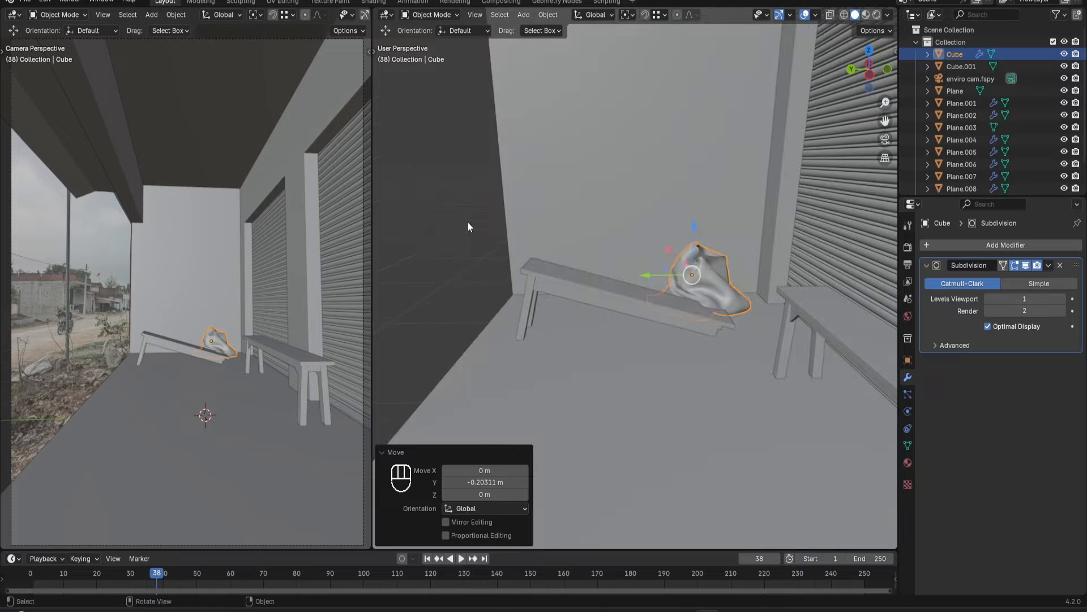
click(471, 222)
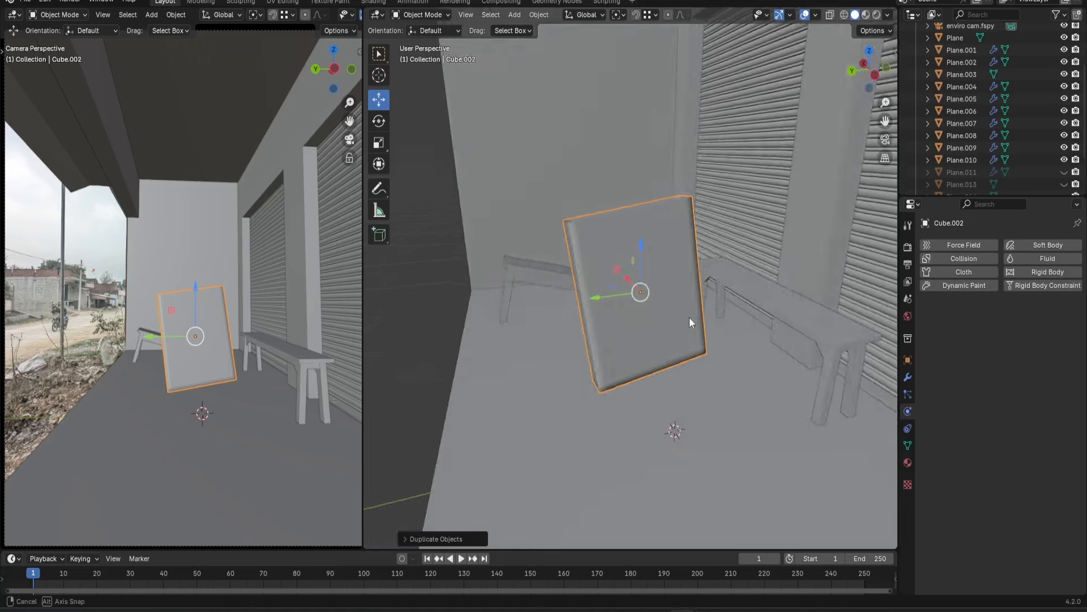
Scale the duplicated slab's top opening to about 0.52 with smooth proportional editing so the slab tapers upward.
middle_drag(689, 318, 657, 309)
key(Tab)
alt+click(605, 204)
shift+middle_drag(636, 248, 676, 315)
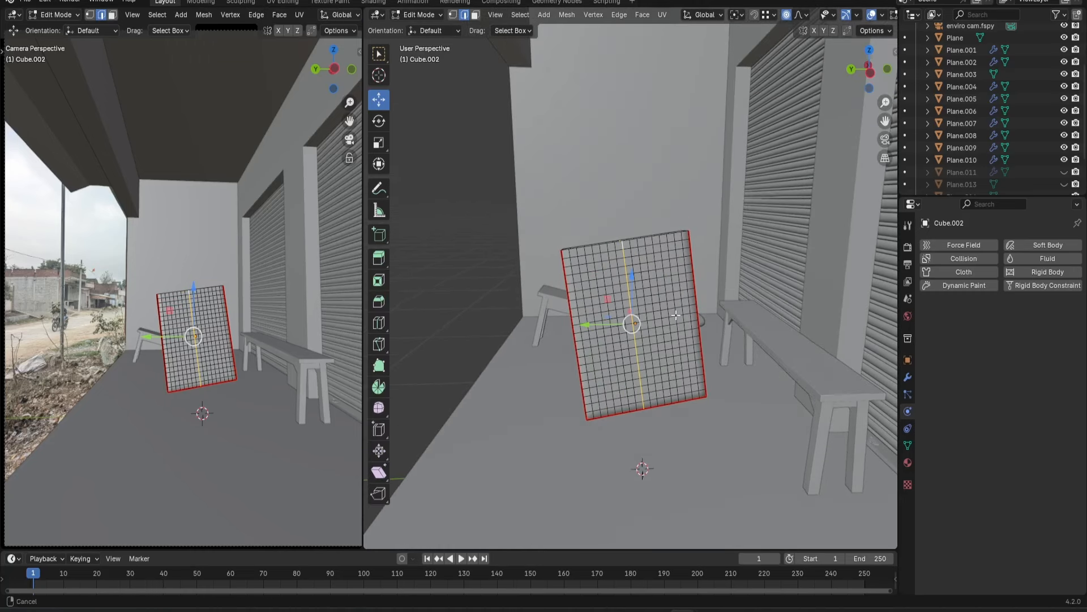
key(s)
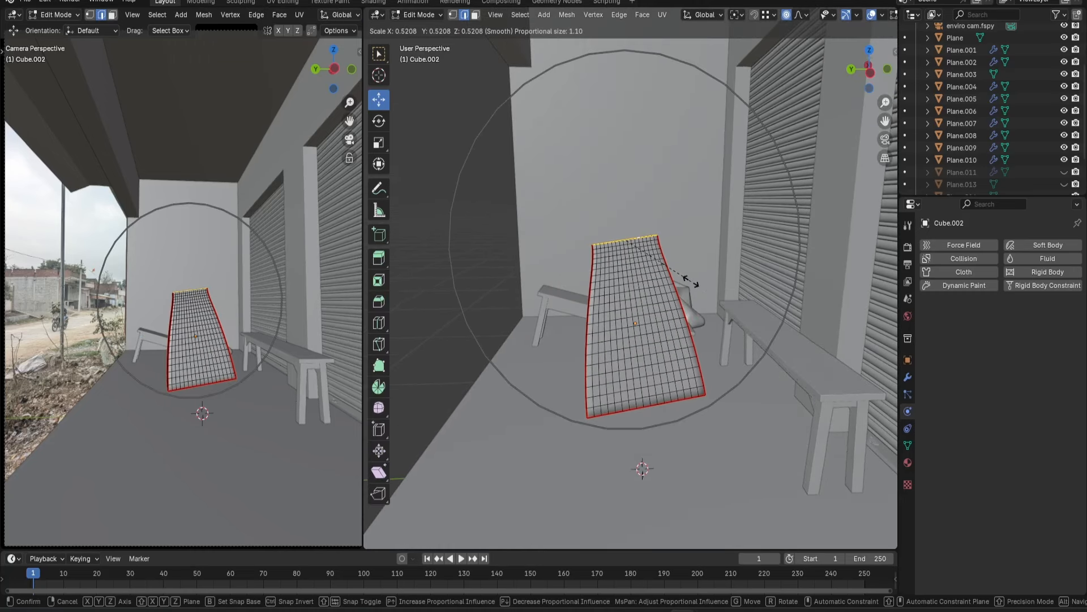
click(703, 295)
key(Tab)
Add Cloth physics with the Cotton preset to the tapered slab and enable pressure at 20.
click(986, 272)
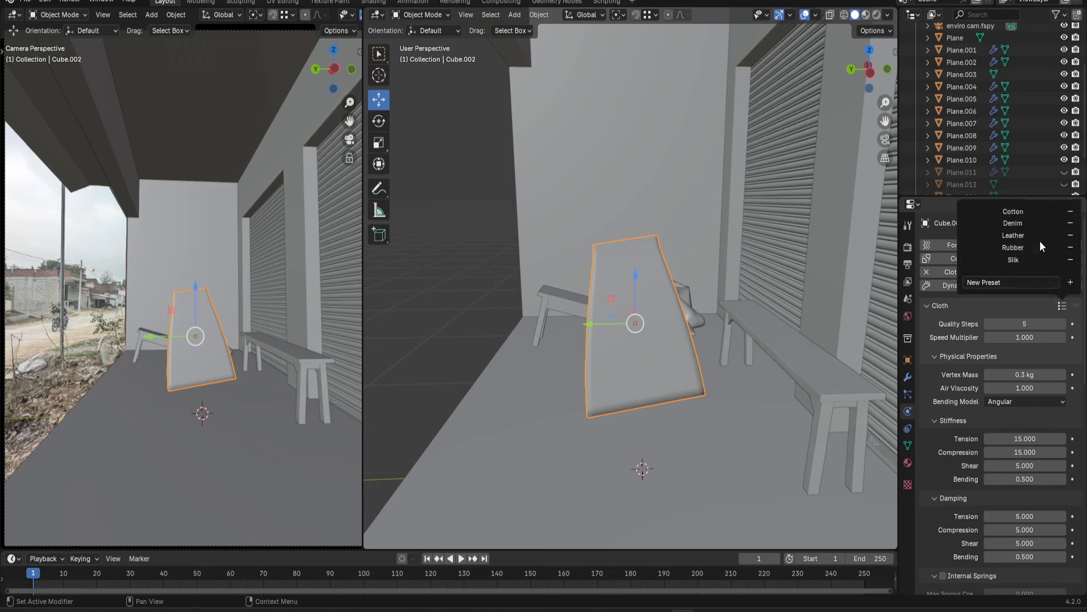
click(1003, 211)
scroll(929, 498, down, 5)
click(943, 513)
click(1020, 529)
text(20)
key(Return)
Enable Self Collisions in the tapered slab's cloth settings.
scroll(957, 502, down, 4)
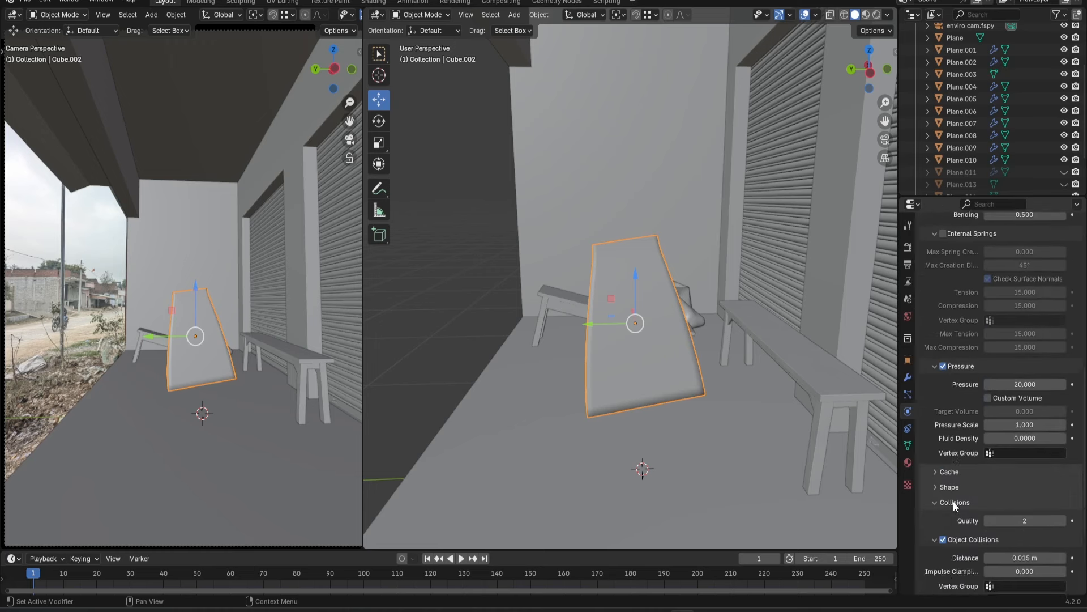
scroll(953, 501, down, 5)
click(944, 495)
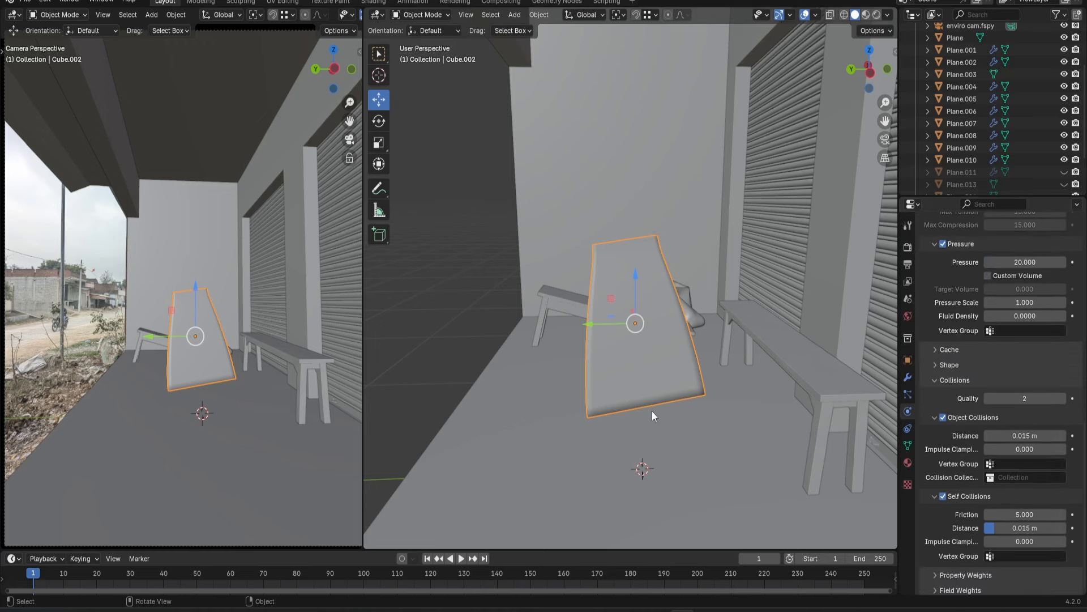
Simulate the tapered slab's cloth, set its pressure to 10 and run the simulation again from the first frame.
key(space)
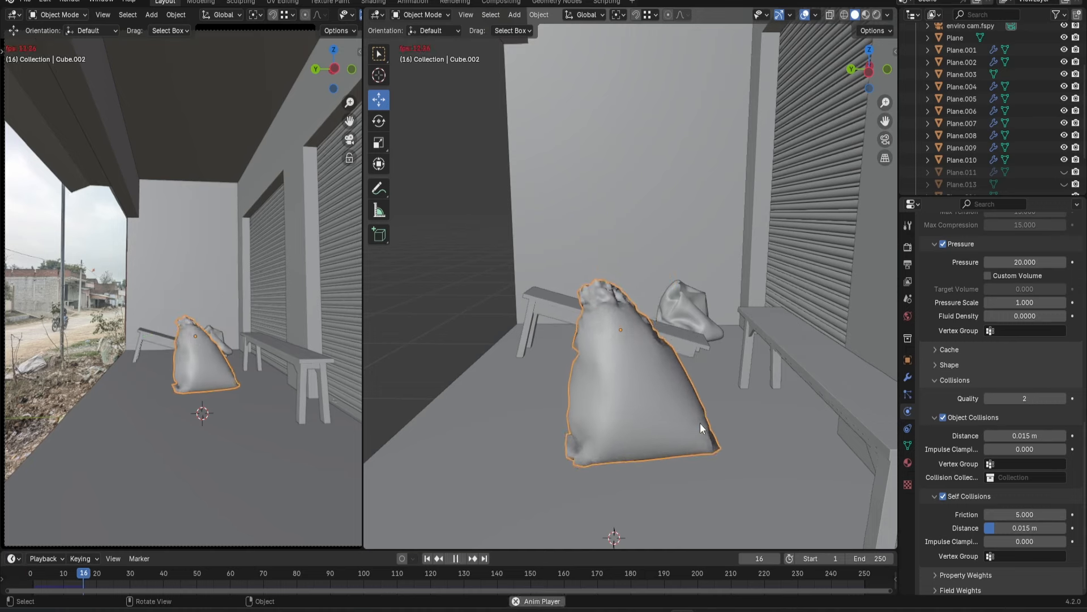
key(space)
scroll(968, 413, up, 4)
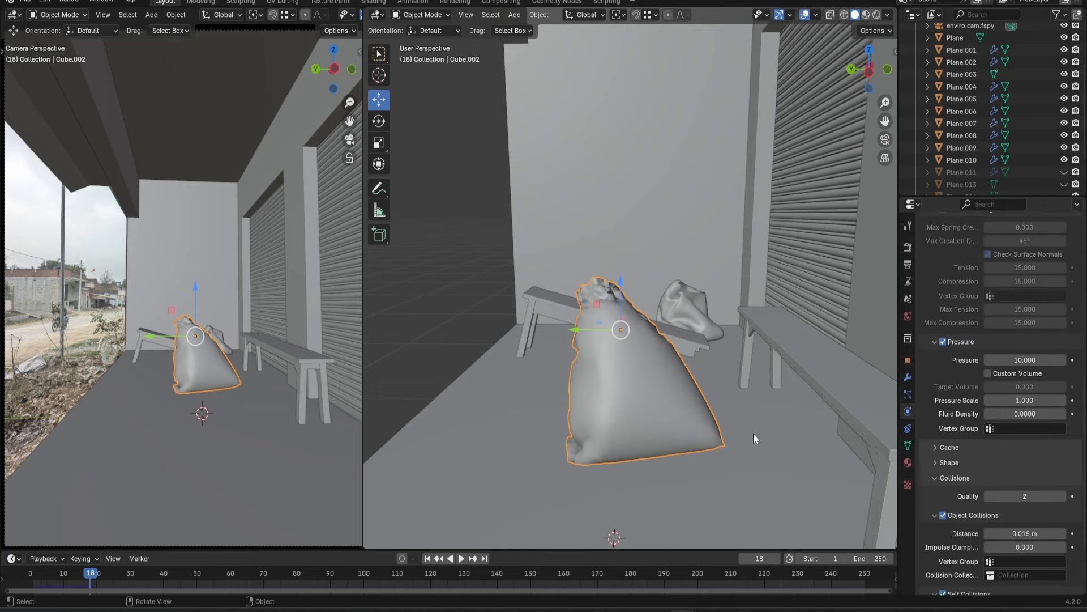
click(428, 558)
key(space)
key(space)
Set the slab's cloth vertex mass to 0.5 kg and rerun the simulation from the first frame.
scroll(978, 340, up, 6)
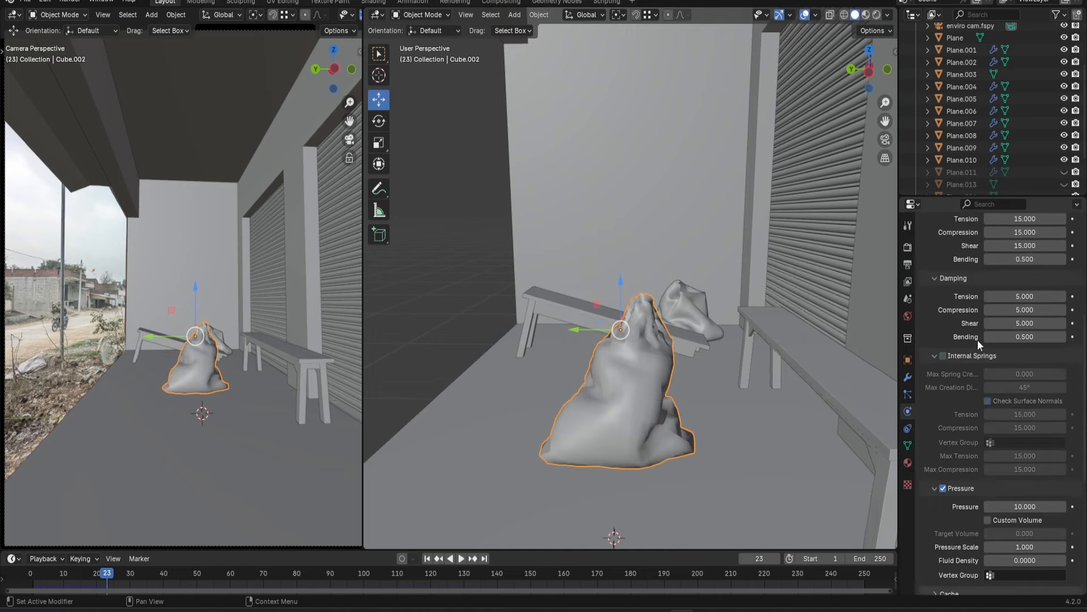
scroll(977, 339, up, 5)
click(1026, 348)
text(0.9)
click(428, 558)
key(space)
key(space)
Add a Subdivision Surface modifier after the Cloth modifier on the collapsed sack.
click(907, 377)
click(998, 245)
click(855, 268)
mouse_move(680, 351)
middle_down()
mouse_move(641, 355)
mouse_move(680, 365)
middle_up()
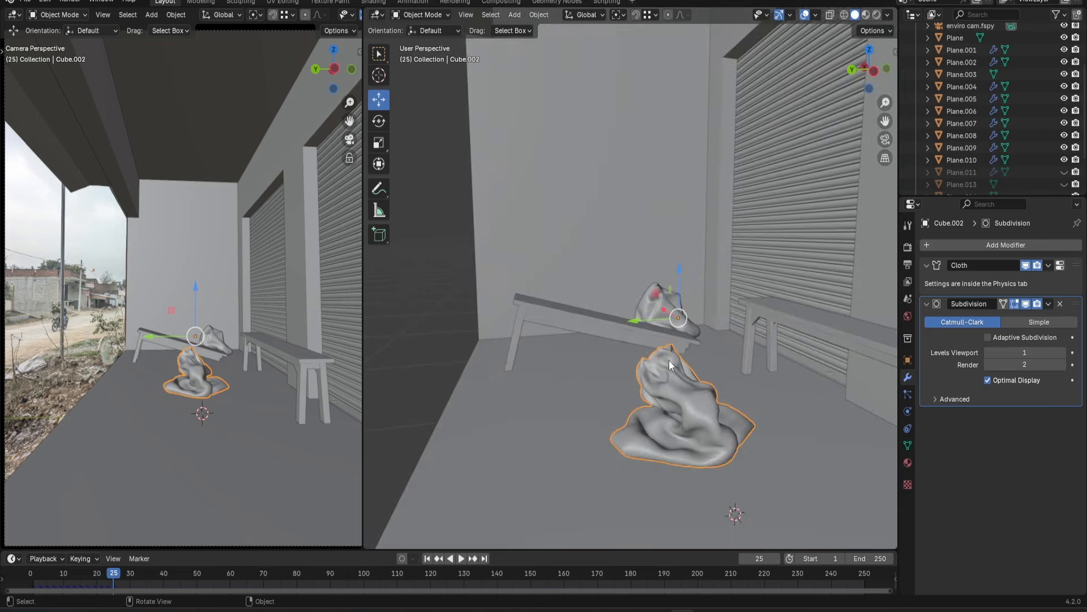
Duplicate the tapered slab along Y at the first frame and remove the copy's Cloth physics.
click(427, 559)
key(shift+d)
key(y)
click(480, 375)
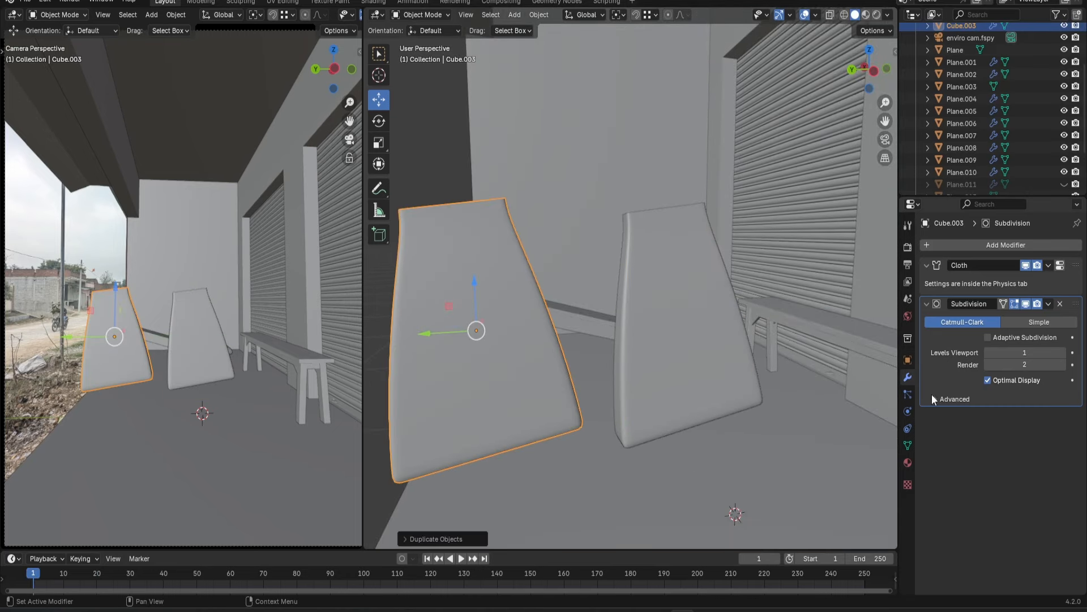
click(908, 412)
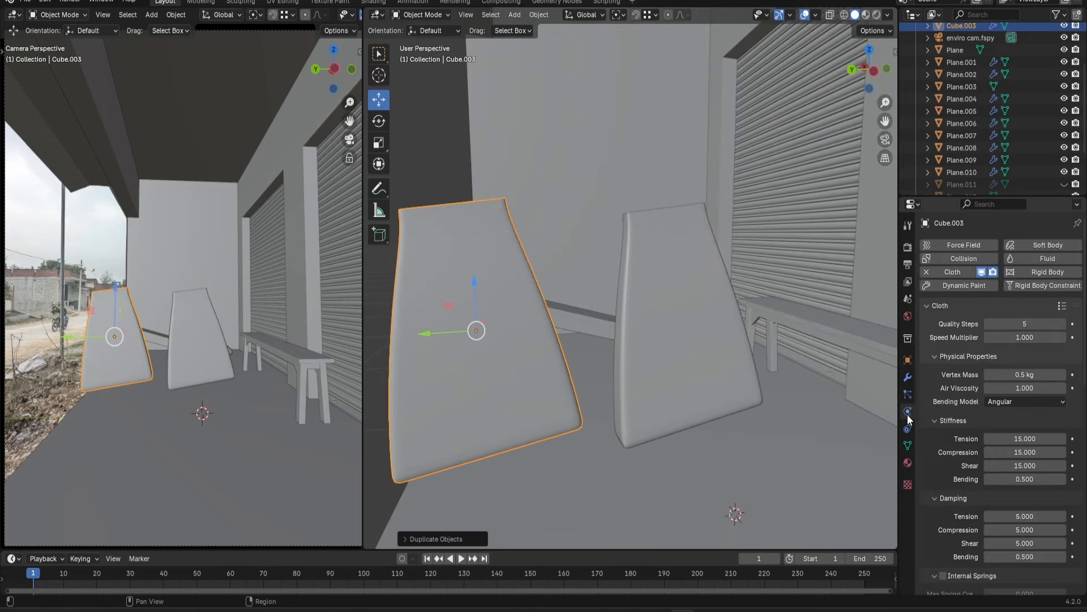
click(927, 273)
Simulate the original slab up to frame 31 and convert the collapsed sack to a mesh.
middle_drag(688, 354, 658, 346)
click(657, 345)
key(space)
key(space)
middle_drag(681, 432, 622, 420)
right_click(621, 419)
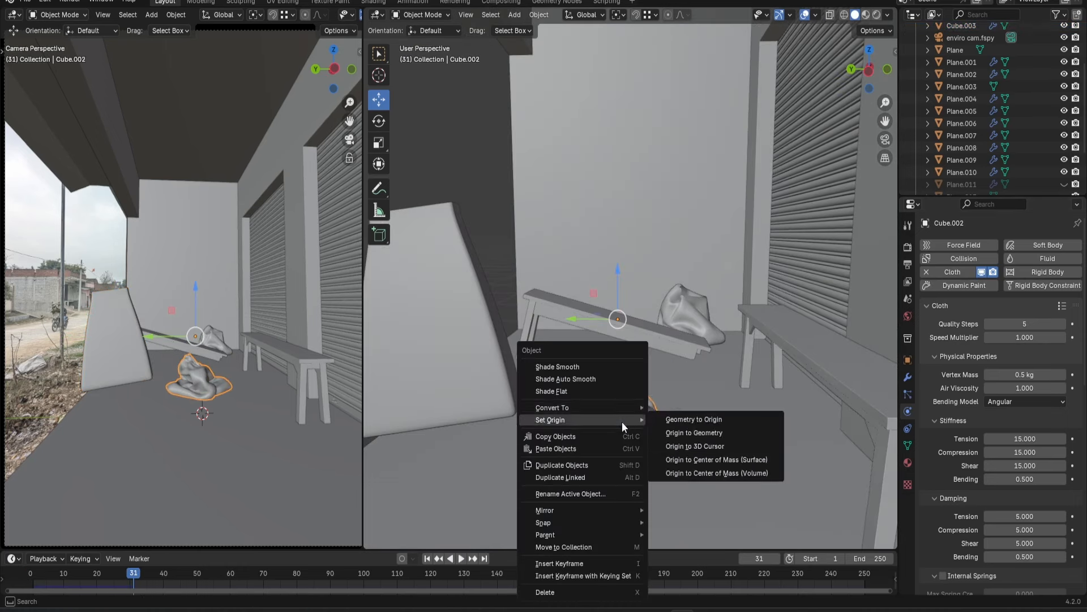
click(674, 420)
Add Cotton cloth physics to the duplicate slab at the first frame, with 0.5 kg vertex mass, pressure 10 and Self Collisions enabled.
click(477, 343)
shift+middle_drag(477, 343, 617, 323)
click(962, 272)
key(shift+Left)
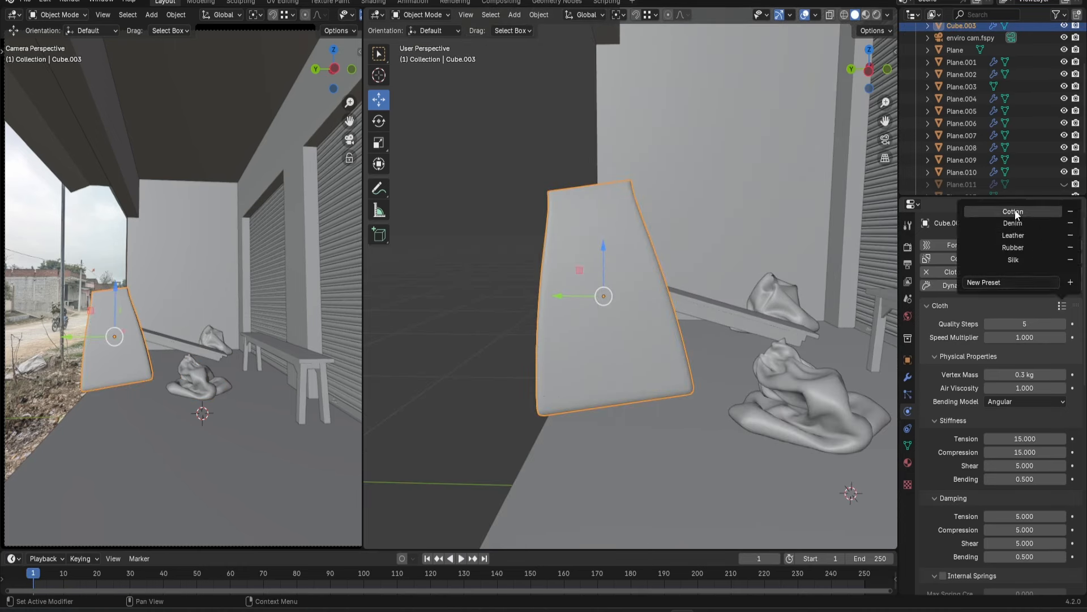
click(1014, 211)
scroll(942, 453, down, 15)
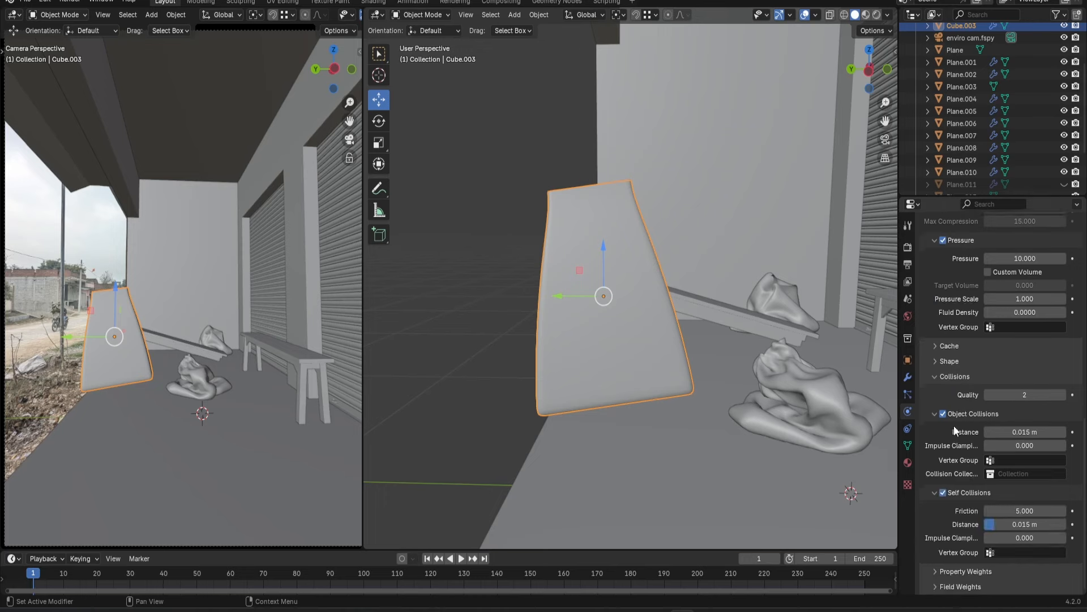
scroll(651, 317, down, 1)
Raise the duplicate slab, tilt it and shift it along Y above the broken bench and collapsed sack.
drag(559, 294, 628, 294)
drag(675, 246, 692, 174)
scroll(708, 283, down, 4)
key(r)
click(633, 252)
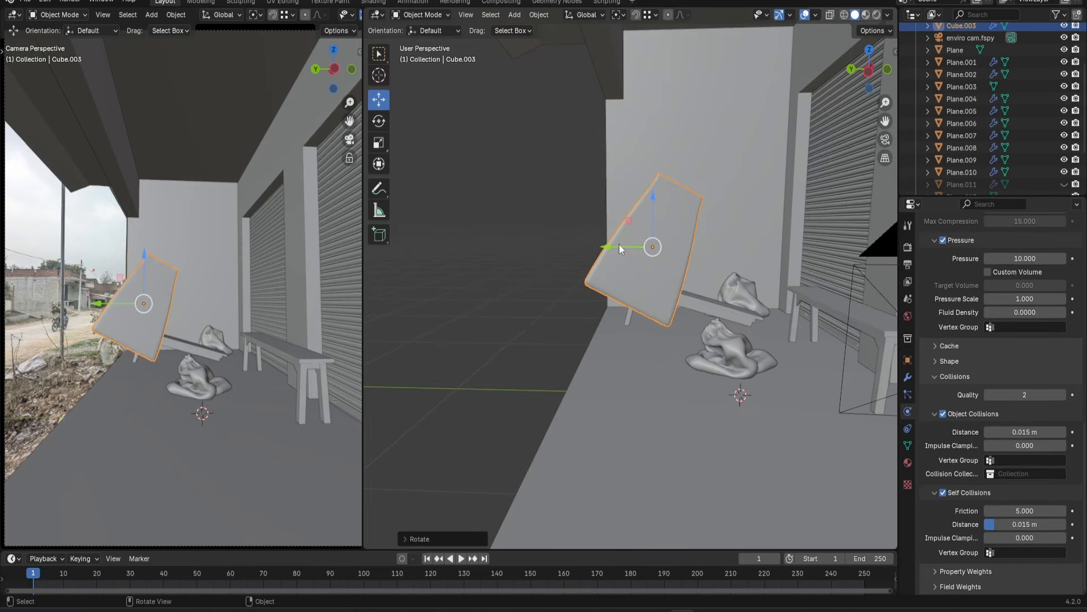
drag(633, 249, 656, 249)
Add Collision physics to the collapsed sack and test the tilted slab's cloth simulation against it.
click(732, 352)
click(944, 258)
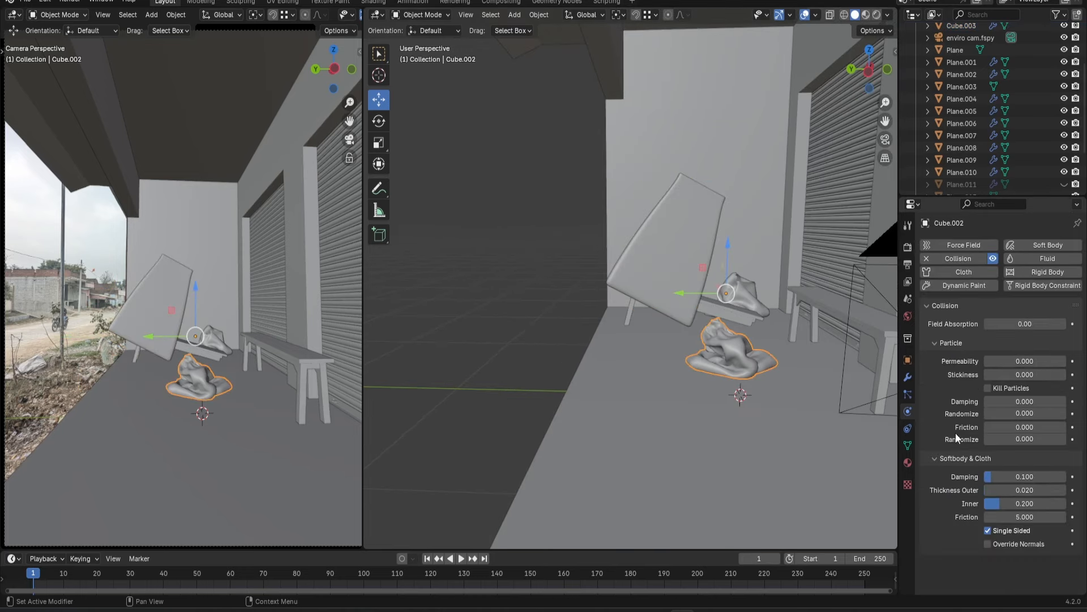
scroll(779, 267, up, 2)
click(660, 252)
key(space)
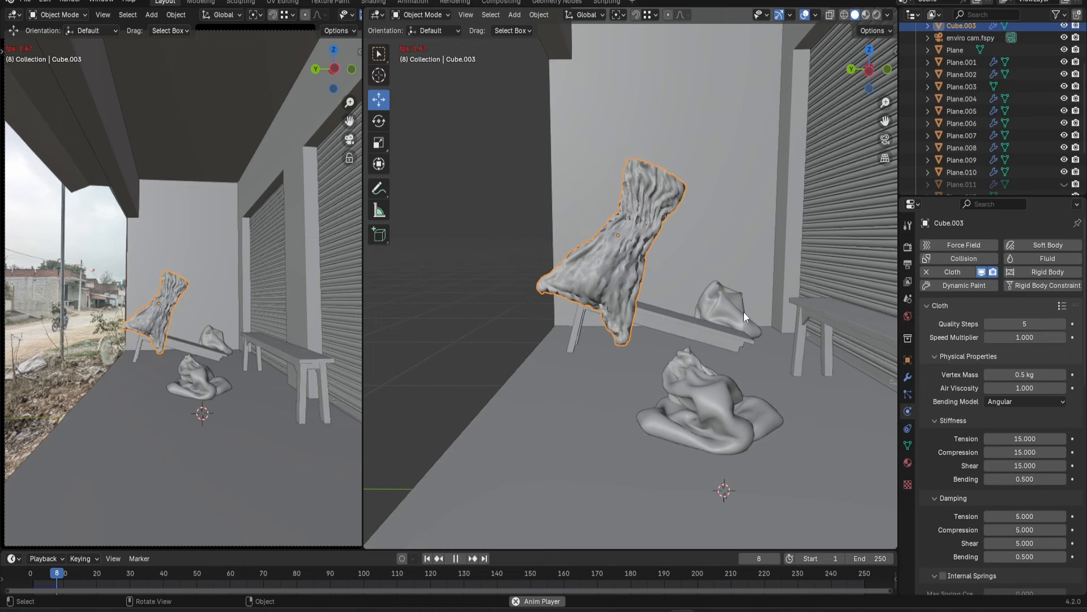
key(space)
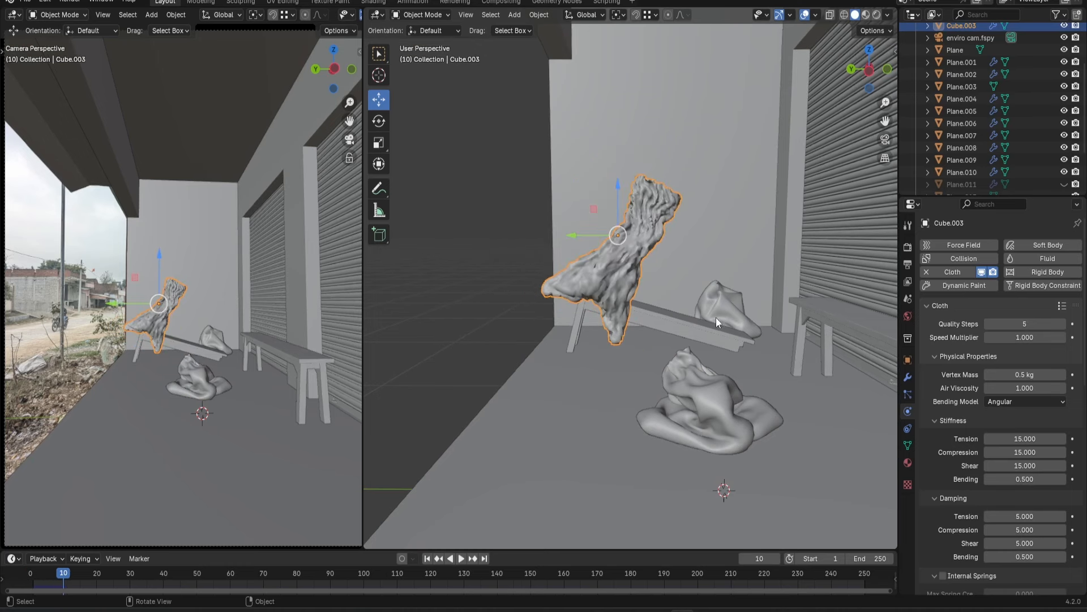
click(431, 561)
Set the tilted slab's self-collision distance to 0.001 m and run its simulation.
scroll(947, 480, down, 20)
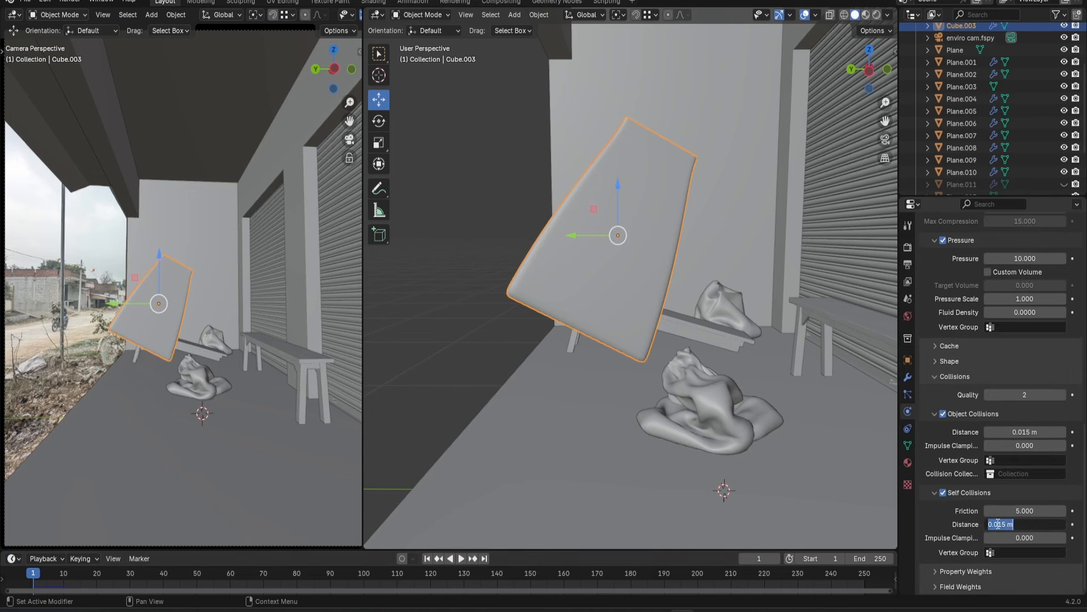
key(Return)
key(space)
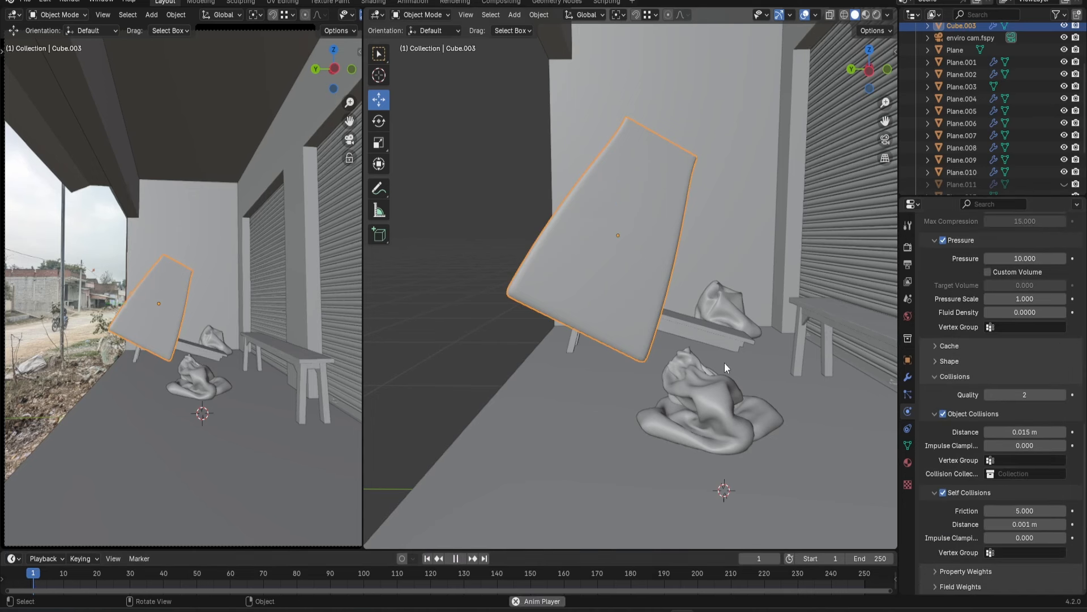
key(space)
Set the tilted slab's cloth pressure to 20 and rerun the simulation from the first frame.
scroll(952, 429, up, 3)
click(1025, 356)
text(20)
key(Return)
click(428, 558)
key(space)
key(space)
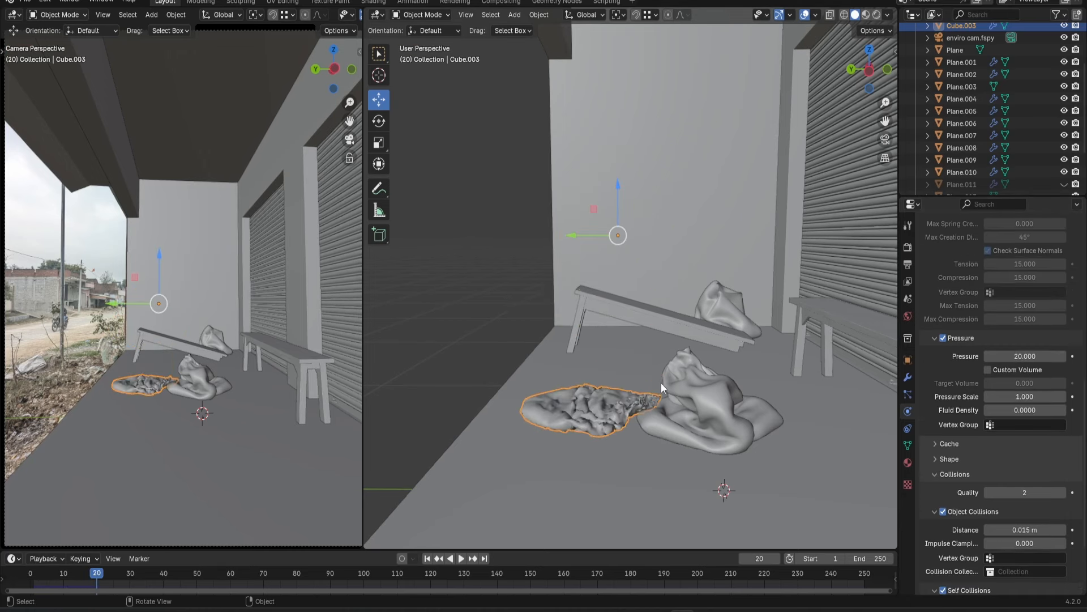
Shift the tilted slab slightly along Y towards the collapsed sack and simulate its fall again.
click(427, 559)
drag(571, 234, 583, 234)
key(space)
key(space)
middle_drag(740, 417, 683, 376)
Set the collapsed sack's outer collision thickness to 0.001 and rerun the second sack's simulation from the first frame.
scroll(683, 385, up, 3)
click(759, 399)
click(1017, 490)
text(0.001)
key(Return)
click(428, 558)
key(space)
key(space)
scroll(801, 428, down, 3)
middle_drag(765, 428, 754, 461)
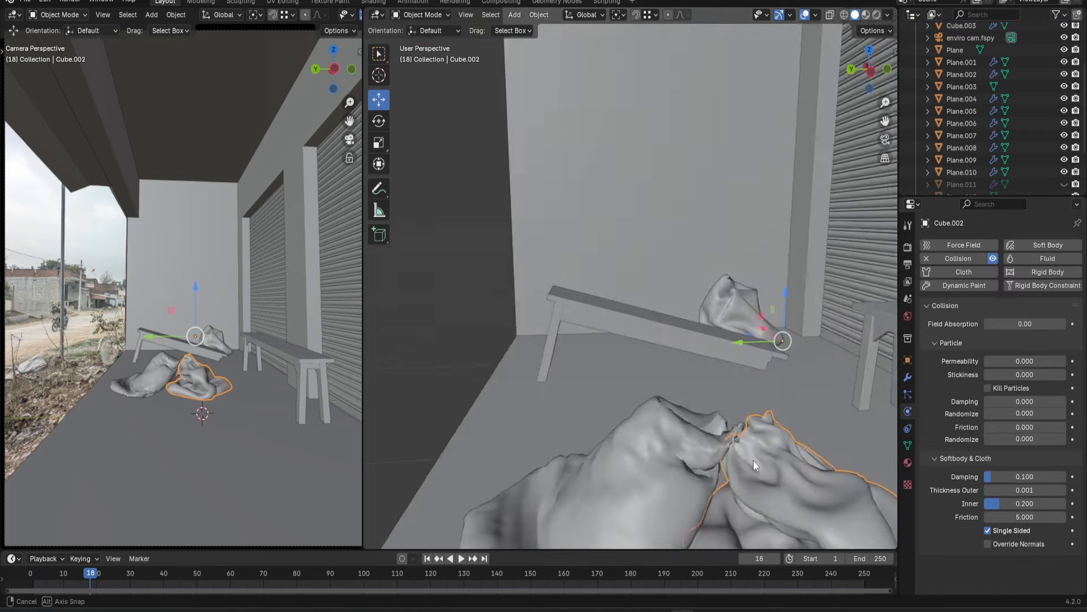
scroll(733, 440, down, 3)
Rotate the second slab about Z and tilt it further at the first frame, shifting it along Y over the collapsed sack.
key(shift+Left)
click(666, 278)
key(r)
key(z)
click(592, 288)
key(r)
click(592, 269)
drag(590, 267, 621, 266)
Simulate the second sack draping over the first up to frame 19 and convert it to a mesh.
middle_drag(740, 386, 703, 365)
key(space)
key(space)
right_click(651, 377)
mouse_move(651, 377)
click(696, 380)
Add a Subdivision Surface modifier to the draped second sack.
click(908, 377)
click(1018, 244)
click(1009, 247)
click(926, 267)
Raise the draped sack about 0.02 m along Z over the first sack.
scroll(697, 397, up, 4)
middle_drag(697, 403, 711, 381)
scroll(711, 382, down, 8)
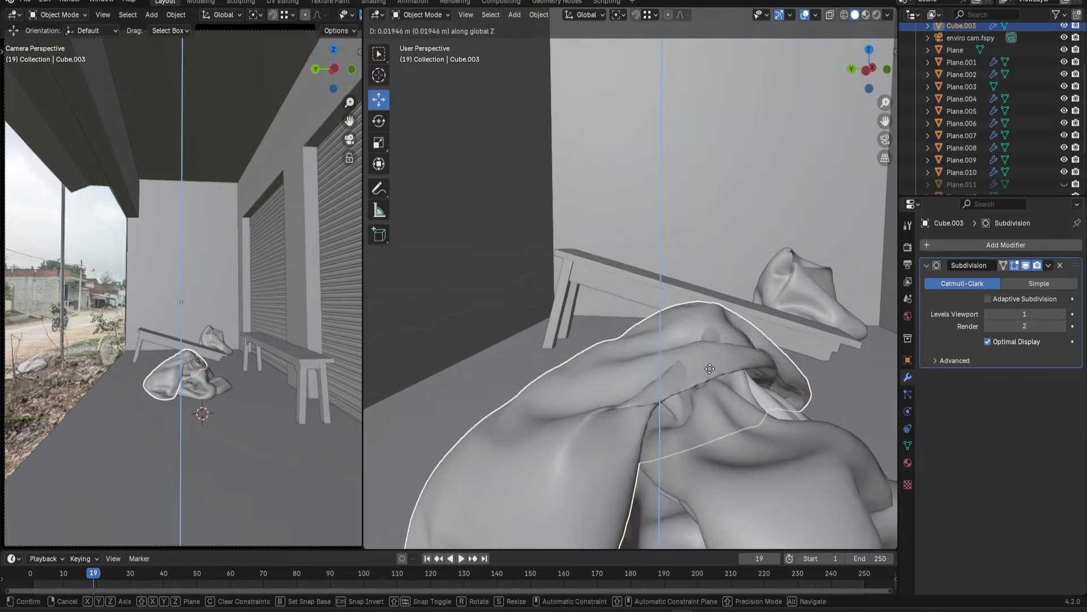
Remove the Collision physics from the first collapsed sack.
click(654, 351)
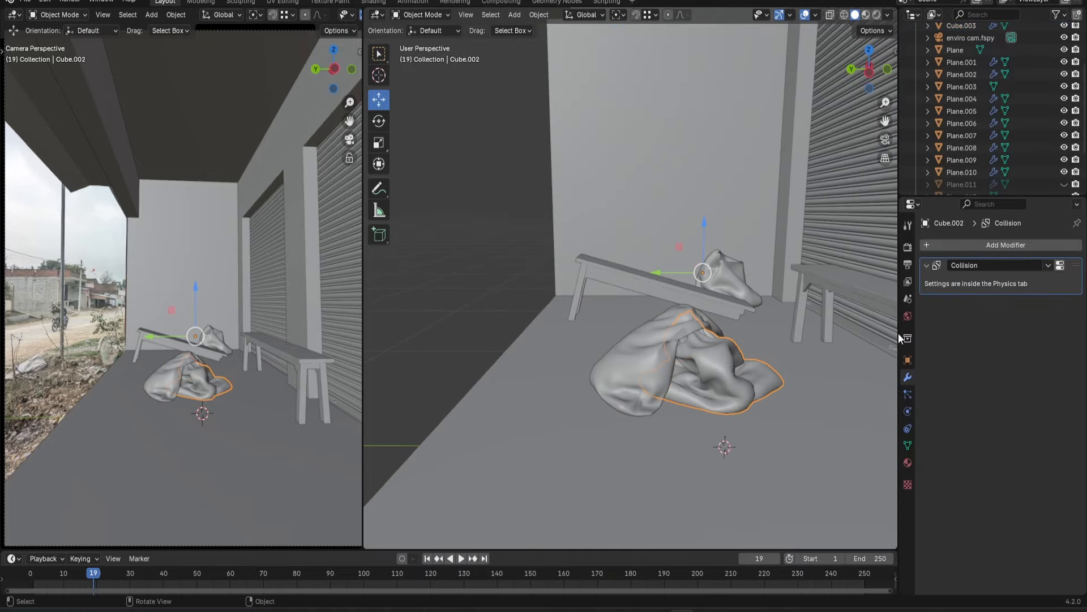
click(908, 412)
click(958, 258)
Select both collapsed sacks together and move them behind the broken bench, adjusting their position along Y.
shift+click(661, 356)
middle_drag(662, 356, 724, 396)
scroll(725, 396, down, 4)
drag(662, 258, 634, 240)
scroll(657, 226, up, 5)
middle_drag(688, 198, 628, 196)
key(g)
key(y)
click(670, 178)
Shift the sack at the broken bench's lower end along Y away from the other two sacks.
click(771, 301)
key(g)
key(y)
click(784, 299)
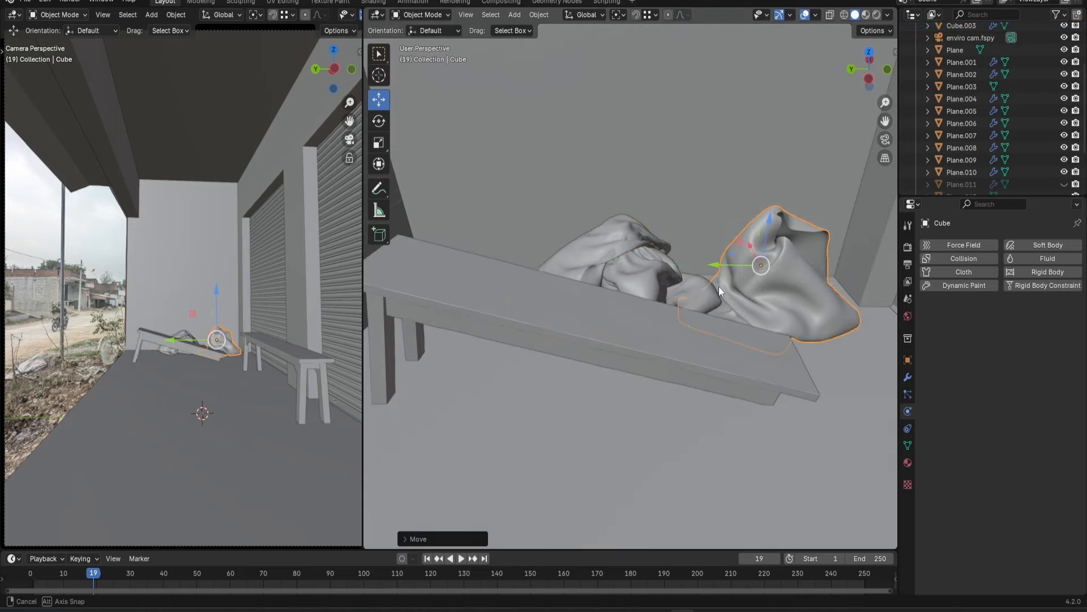
click(643, 394)
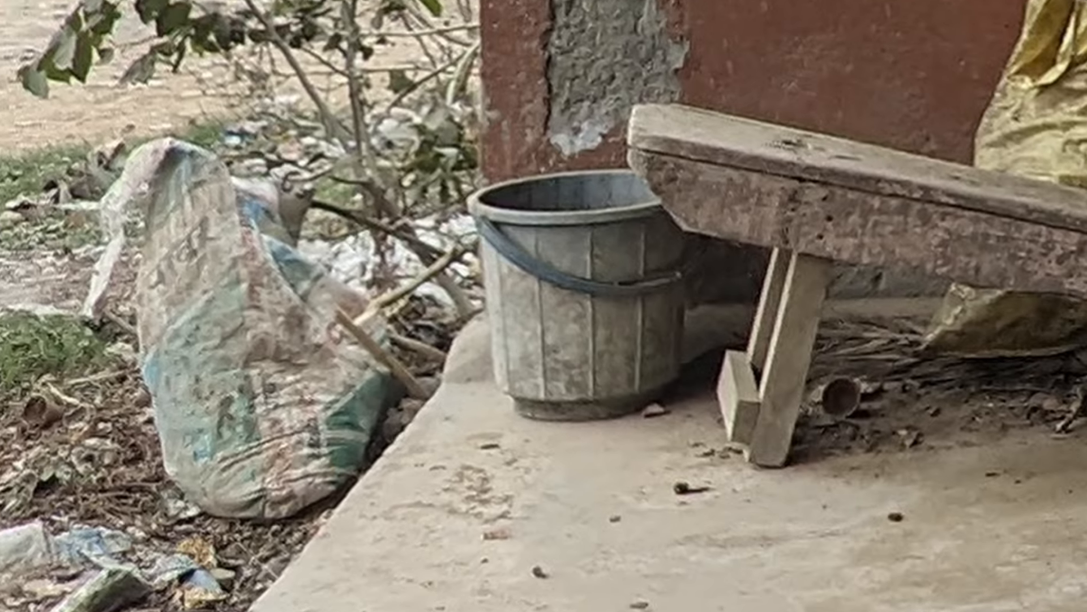
Add a cylinder for the bucket on the veranda floor and move it up 0.15197 m along Z.
key(shift+a)
mouse_move(584, 253)
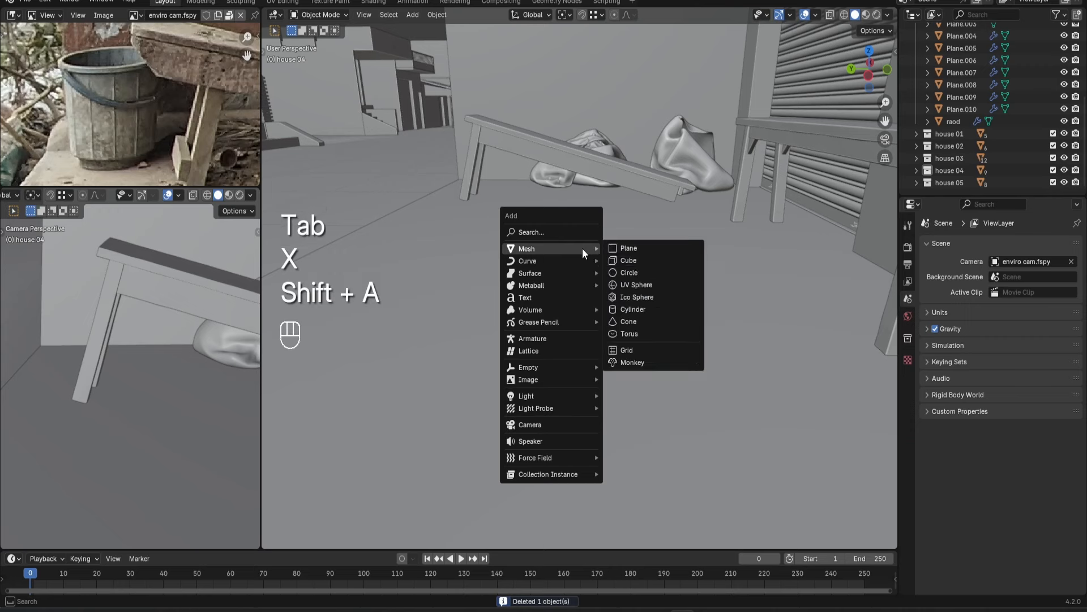
click(641, 308)
key(g)
click(632, 263)
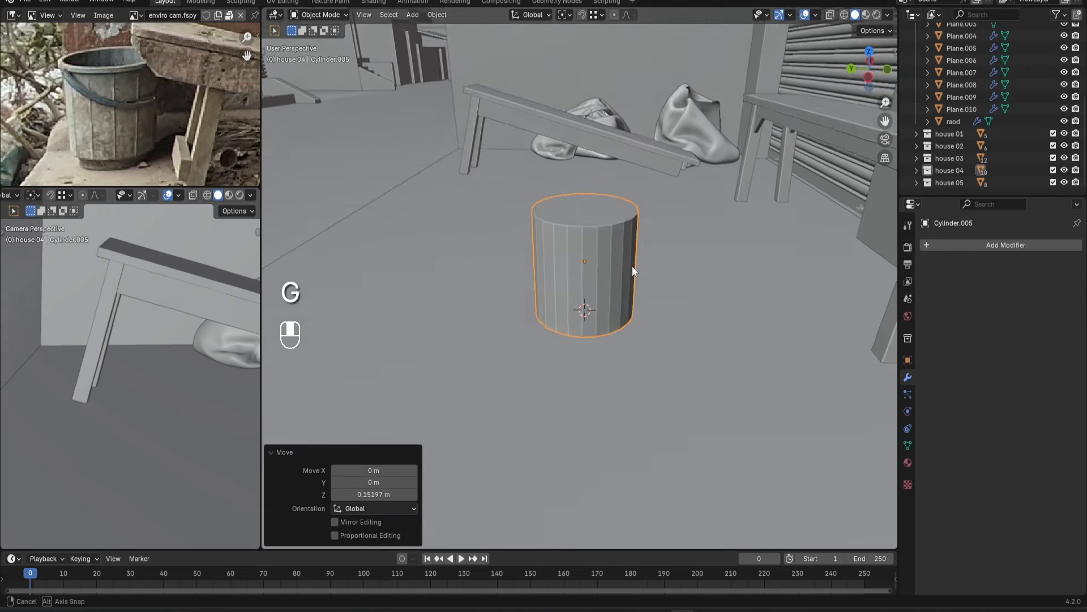
Scale the cylinder's top face to 1.126 and delete it to open the bucket.
key(Tab)
click(587, 213)
key(s)
click(658, 321)
key(x)
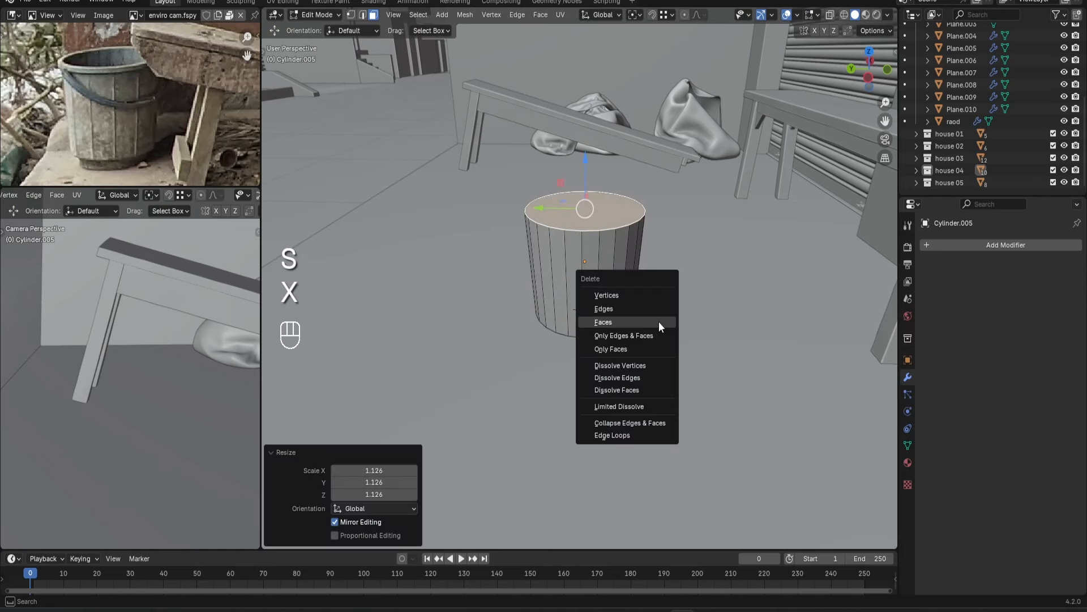
click(658, 321)
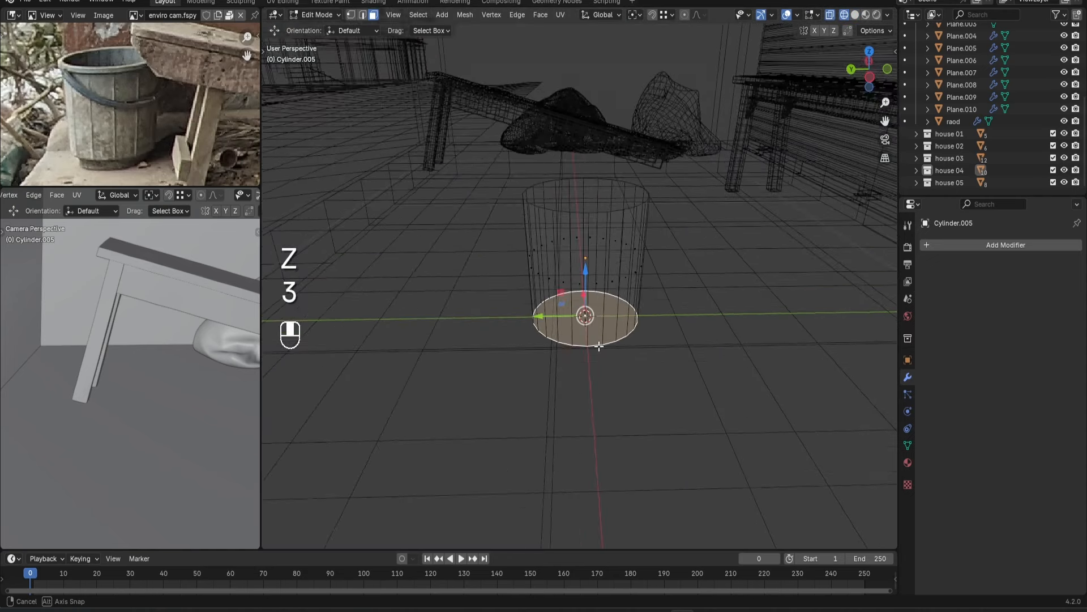
Move the bucket's bottom face up 0.035149 m along Z.
middle_drag(599, 346, 602, 331)
key(z)
key(g)
middle_click(644, 326)
click(648, 315)
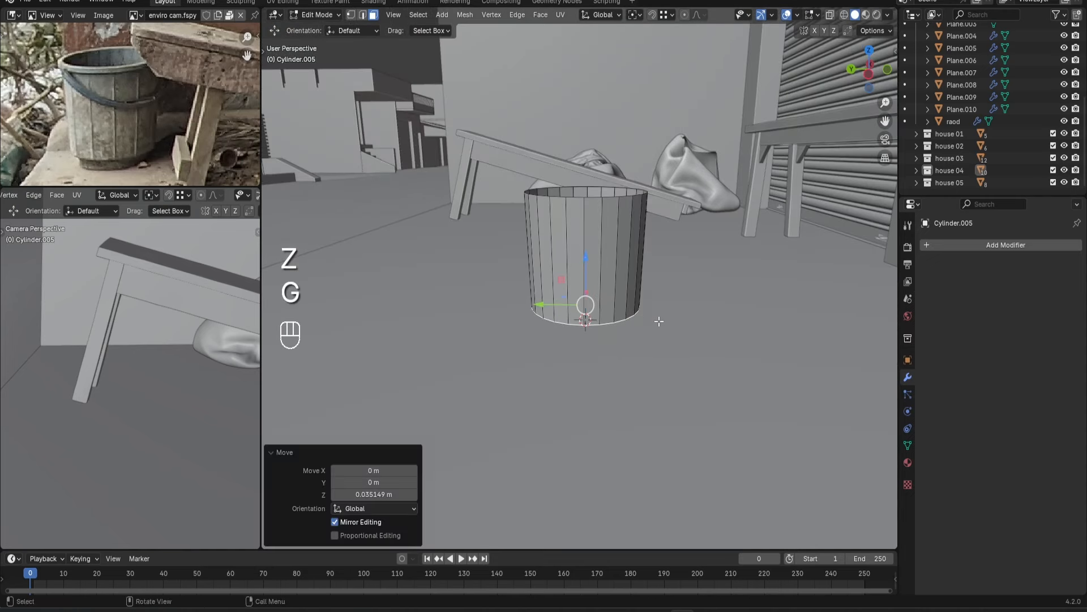
Isolate the bucket, inset its bottom face by 0.01367 m and extrude it downward about 0.029 m as a base.
key(slash)
middle_drag(702, 405, 711, 367)
key(i)
click(702, 374)
key(g)
right_click(706, 384)
key(e)
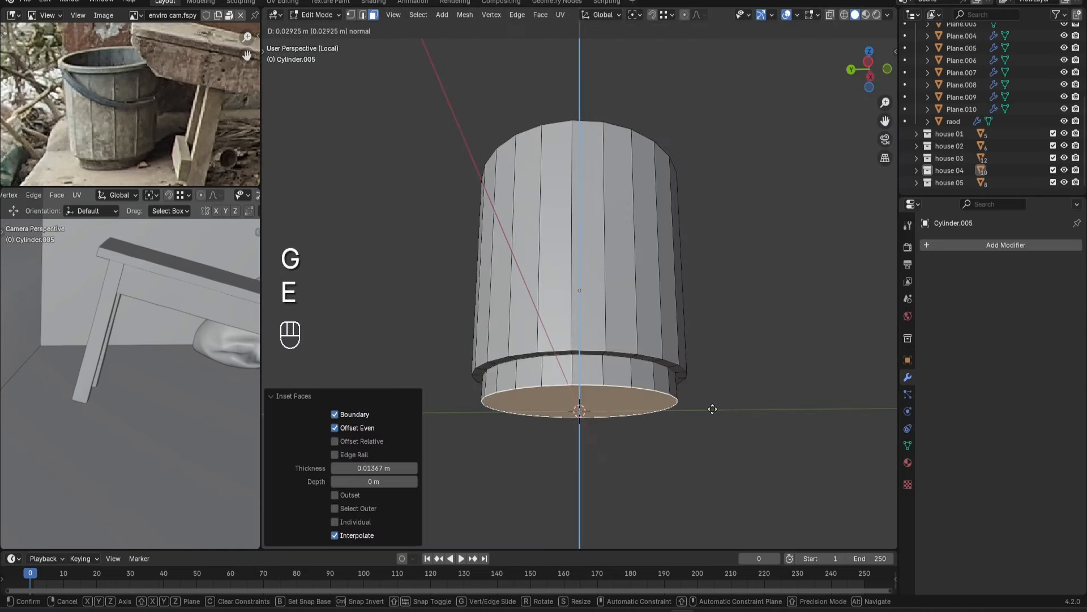
click(710, 405)
Bevel the edge loop where the base meets the bucket wall by 0.00892 m with 3 segments.
key(2)
alt+click(670, 369)
key(ctrl+b)
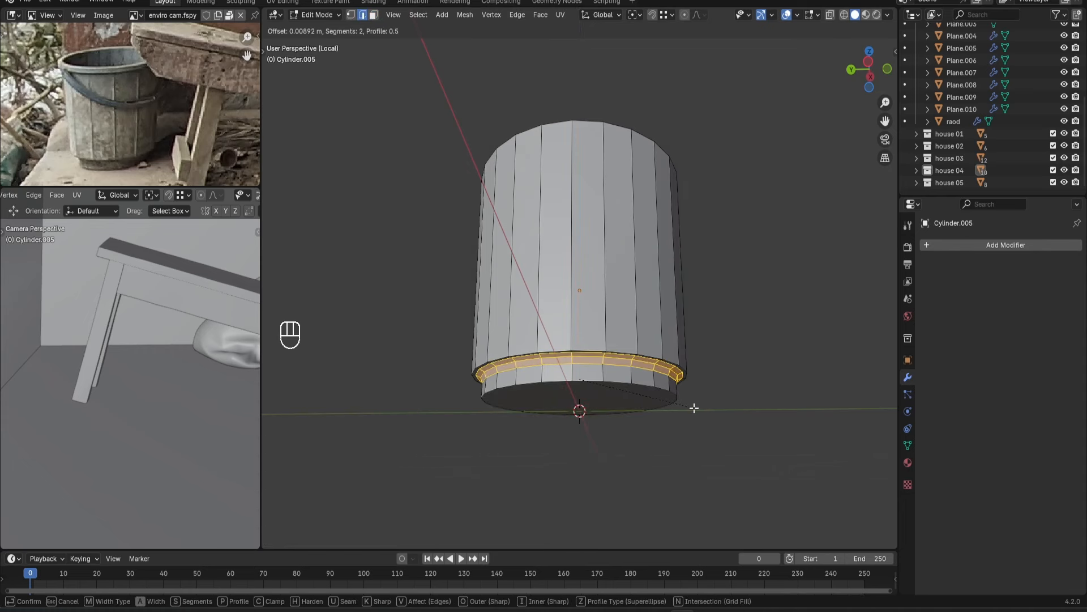
click(694, 408)
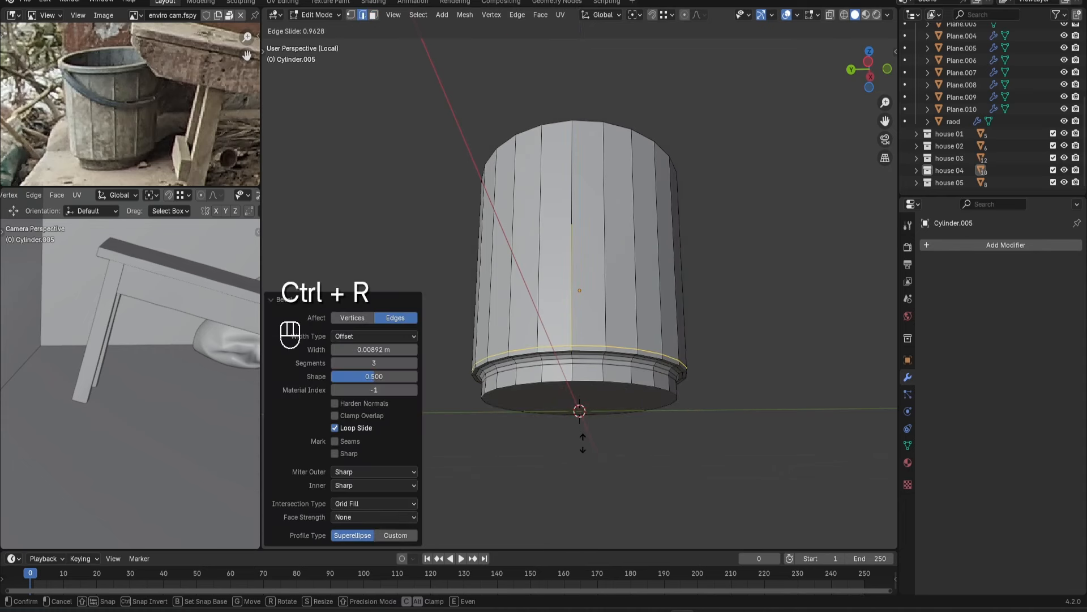
Add supporting loop cuts close to the beveled lower edge of the bucket.
click(583, 444)
middle_drag(583, 437, 581, 418)
key(ctrl+r)
click(571, 345)
Inset the bottom face of the bucket's base.
key(3)
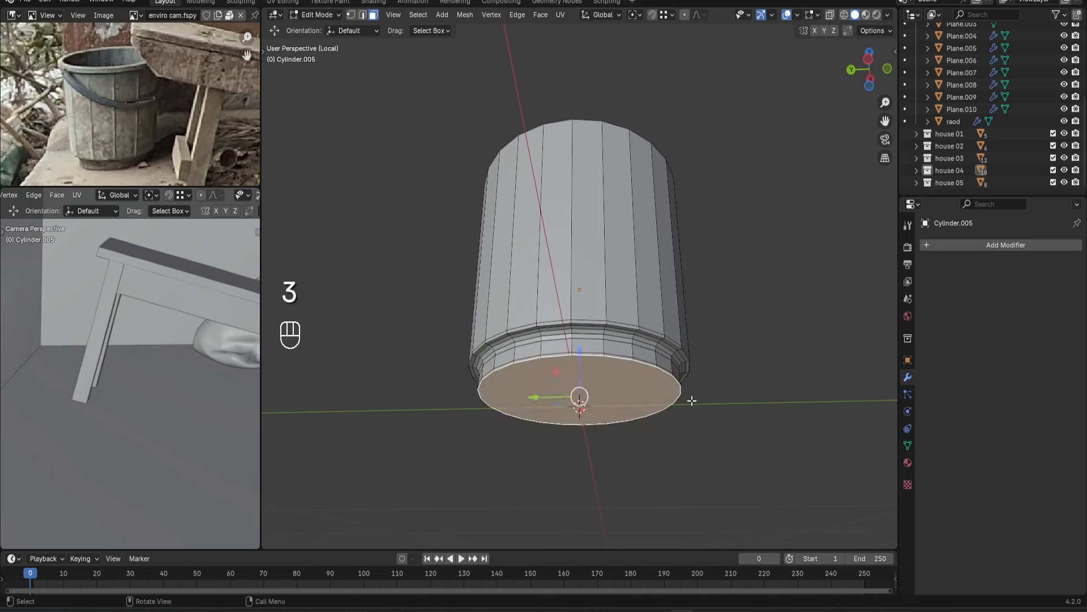
click(708, 399)
key(i)
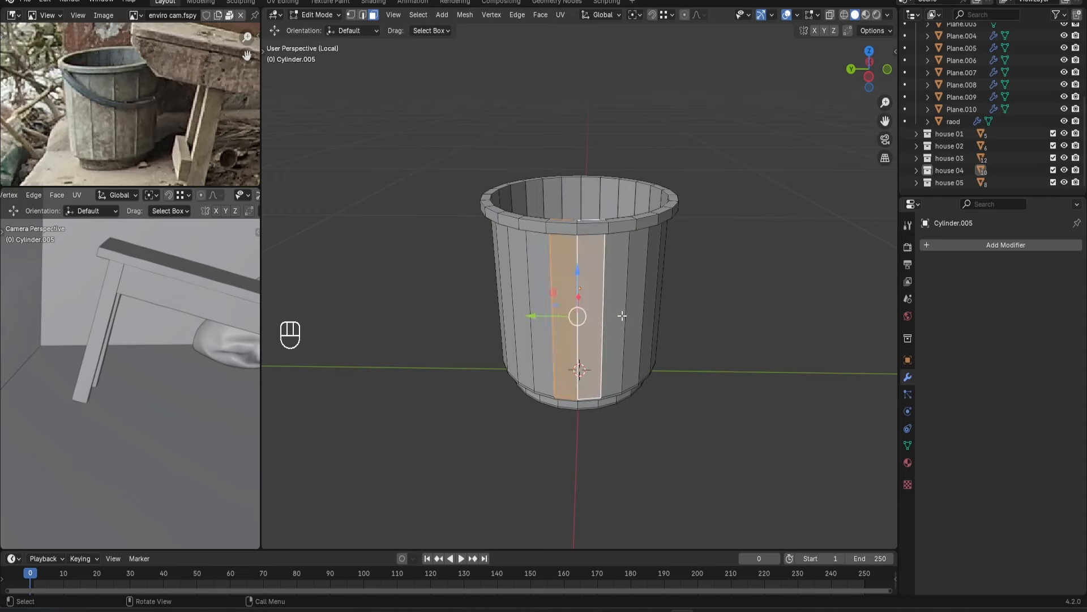
Duplicate the bucket's two front wall faces and separate them into their own object.
middle_drag(622, 315, 629, 329)
key(shift+d)
click(628, 341)
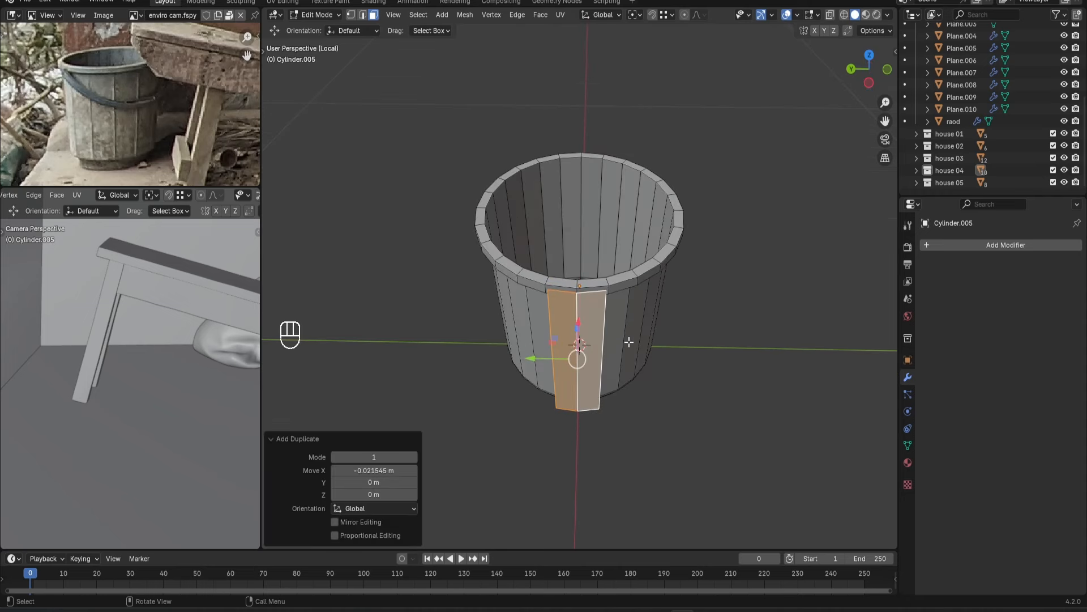
click(629, 343)
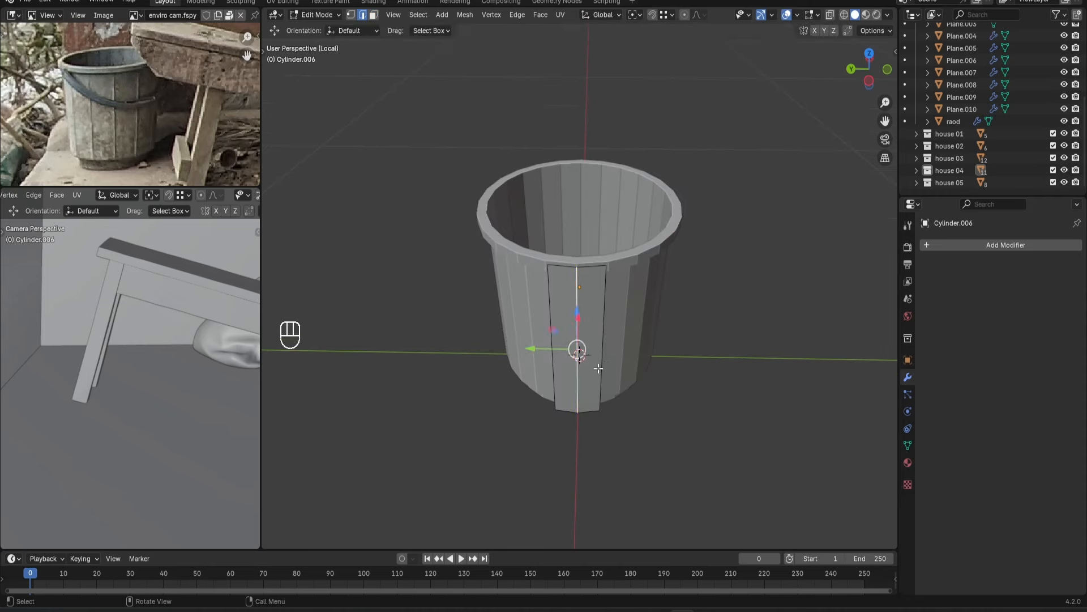
Reduce the separated panel to a narrow vertical strip along its middle edge, scaled to 0.914 along Z.
click(663, 386)
key(3)
key(x)
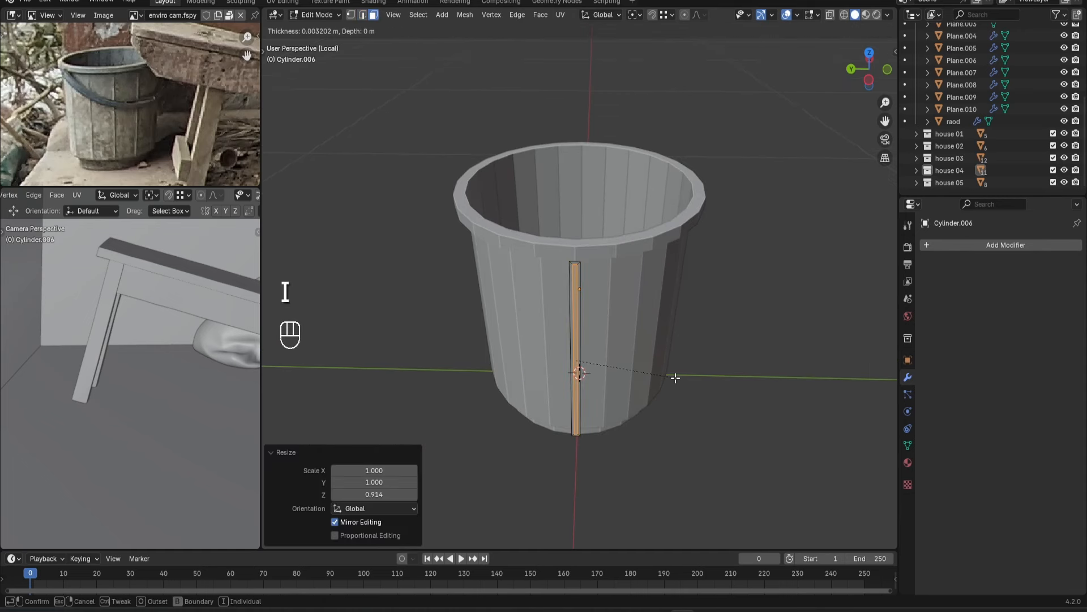
Inset the narrow strip on the bucket's front by about 0.003 m and extrude its inner faces outward by about 0.006 m.
click(676, 378)
scroll(651, 357, up, 2)
key(e)
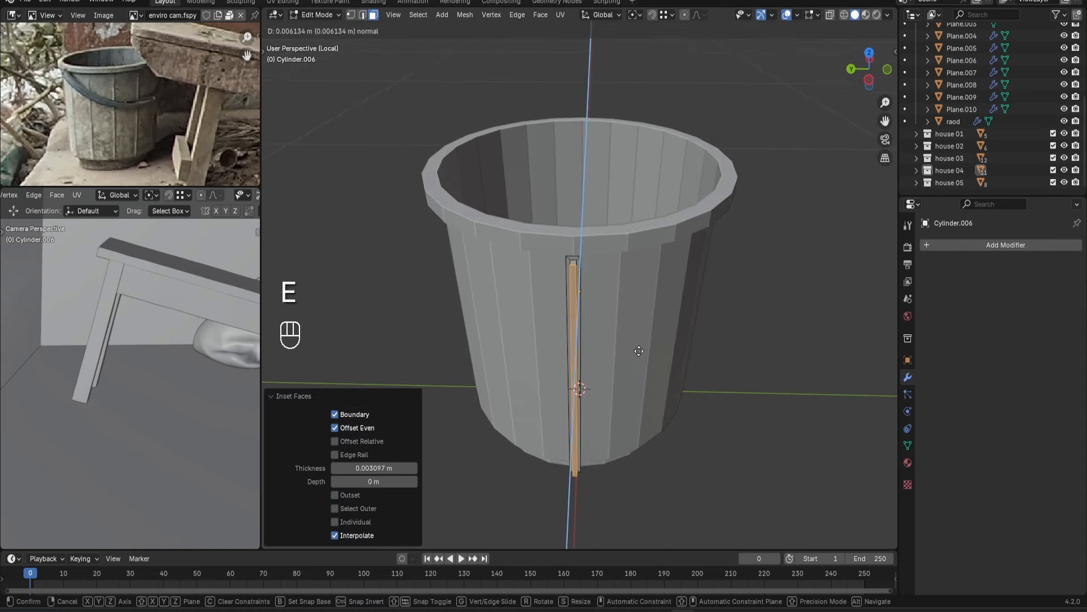
click(638, 348)
Add a loop cut across the raised strip and bevel it into supporting edges.
scroll(611, 334, up, 3)
key(ctrl+r)
click(601, 391)
key(ctrl+b)
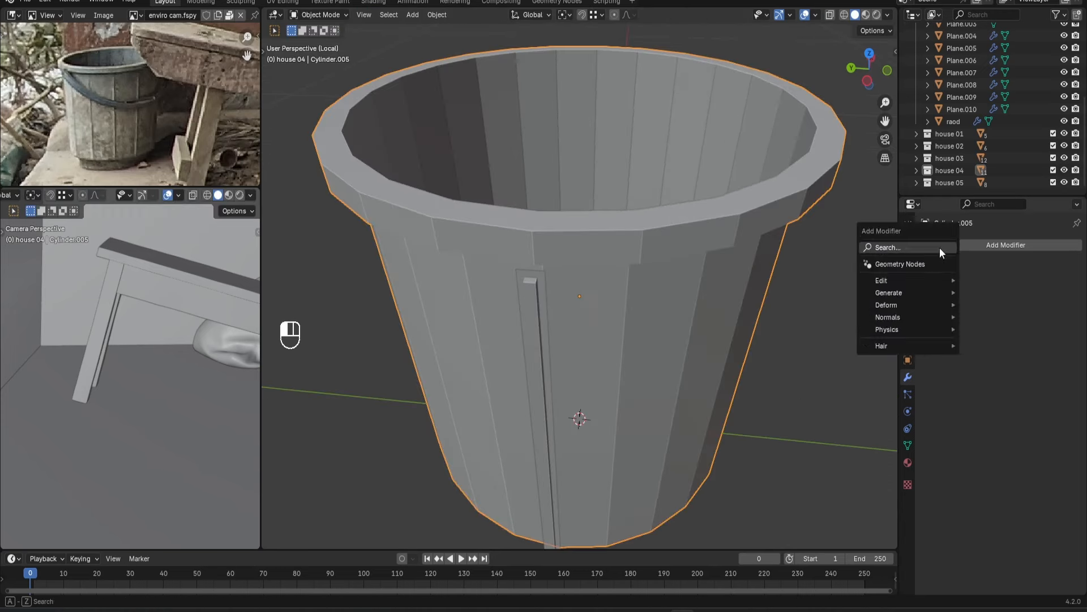
Add a Subdivision Surface modifier to the bucket and another to the raised strip.
click(939, 247)
click(906, 270)
click(911, 245)
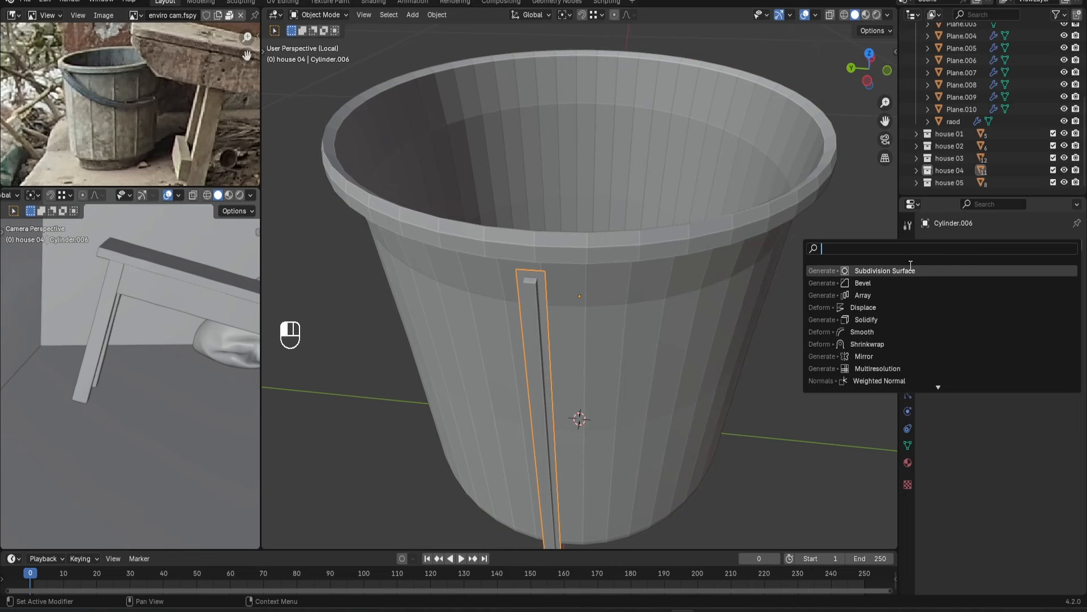
click(910, 269)
Add supporting loop cuts around the bucket's rim and shade the raised strip smooth.
click(663, 218)
key(Tab)
key(ctrl+r)
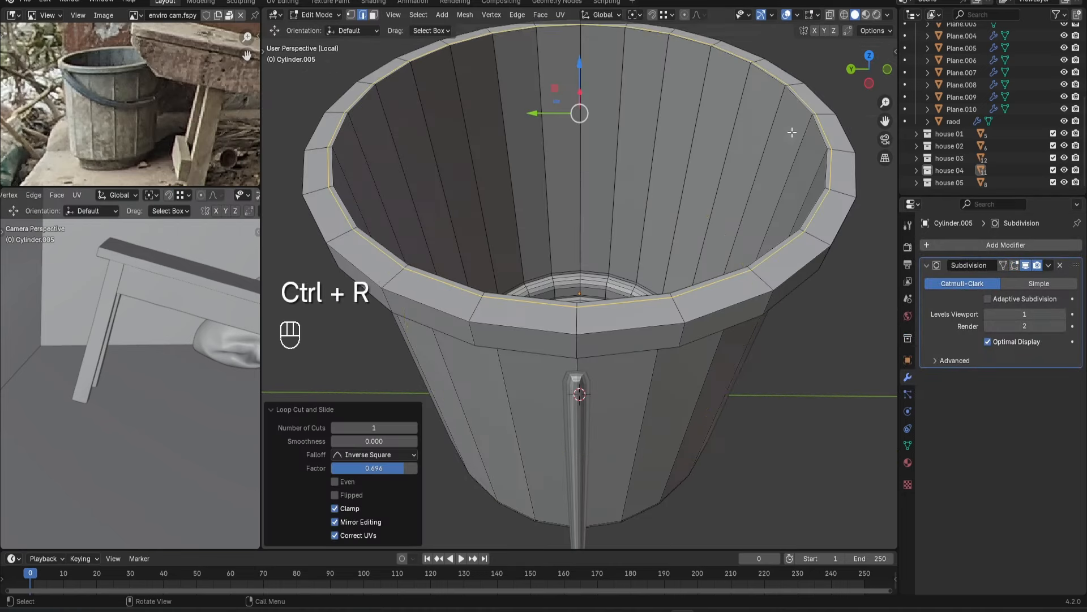
key(ctrl+r)
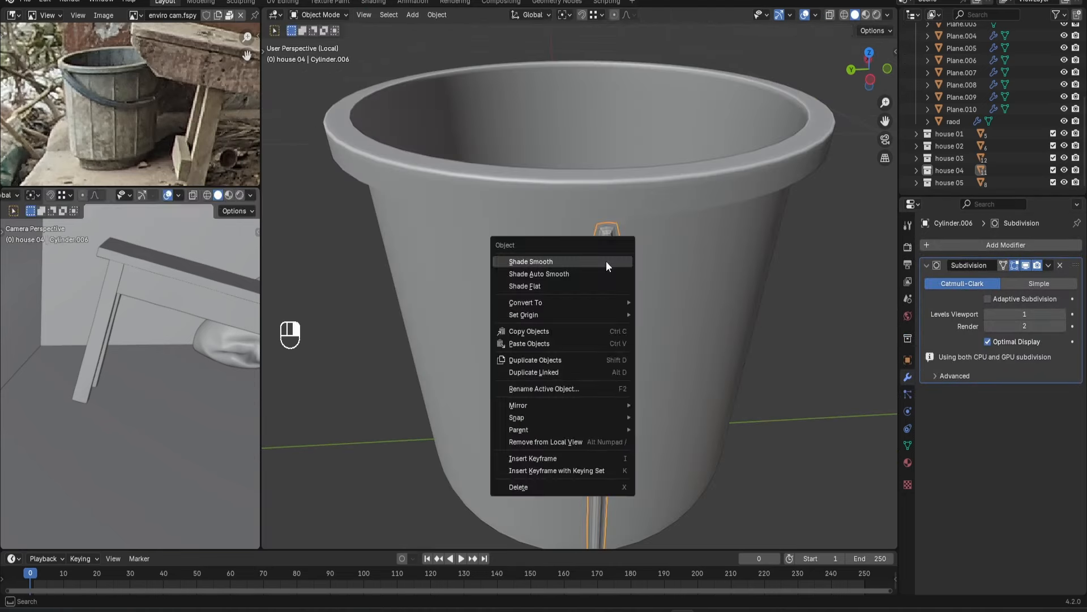
click(607, 262)
Bevel a loop cut across the strip so its edges sit near both ends, and scale the strip to 0.932 along Z.
key(Tab)
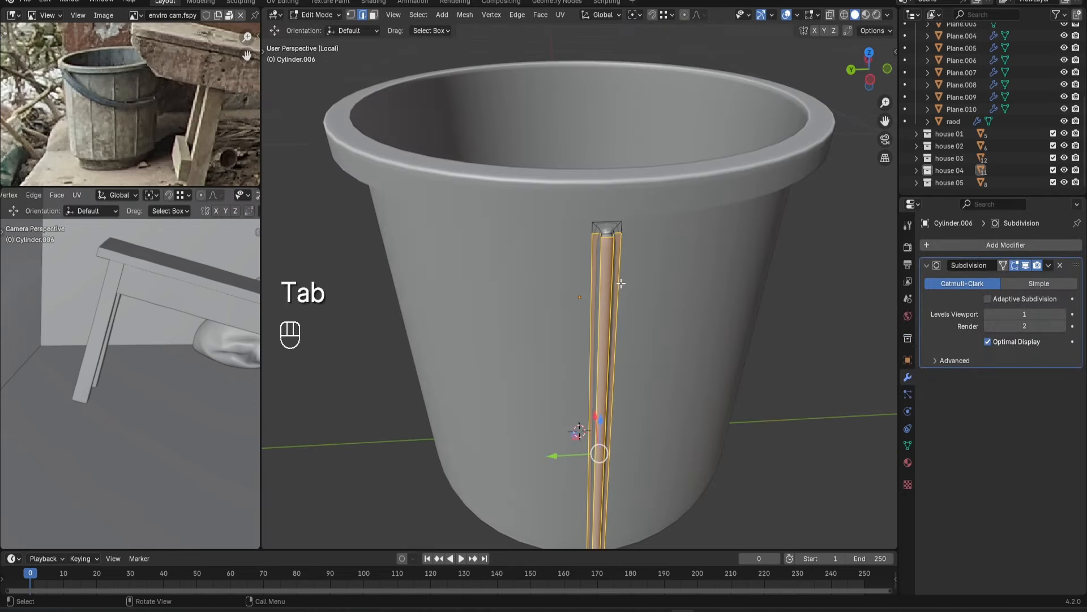
key(ctrl+r)
click(578, 297)
key(ctrl+b)
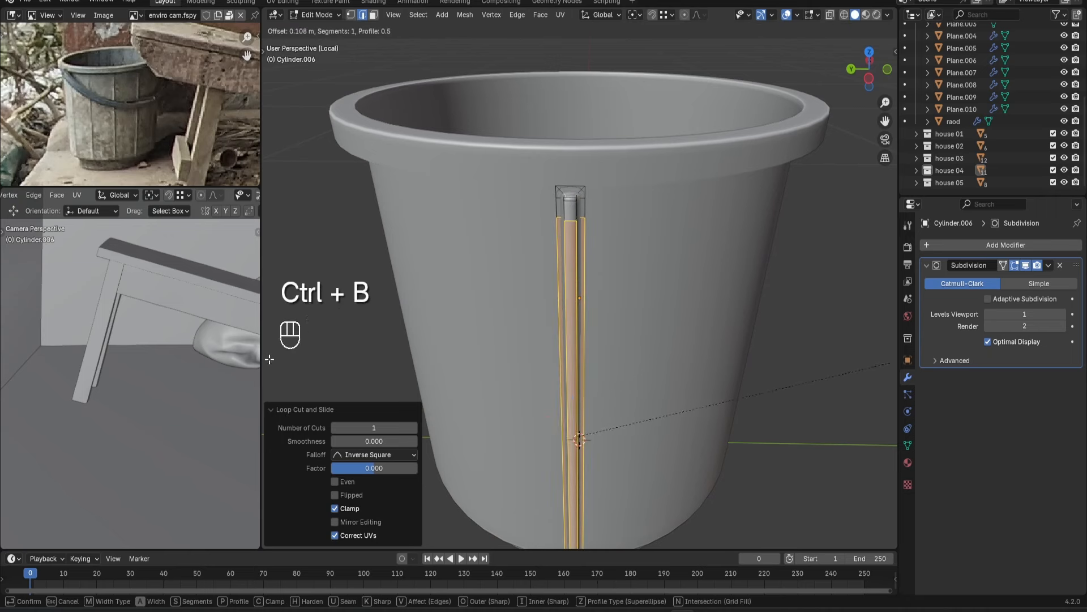
click(270, 359)
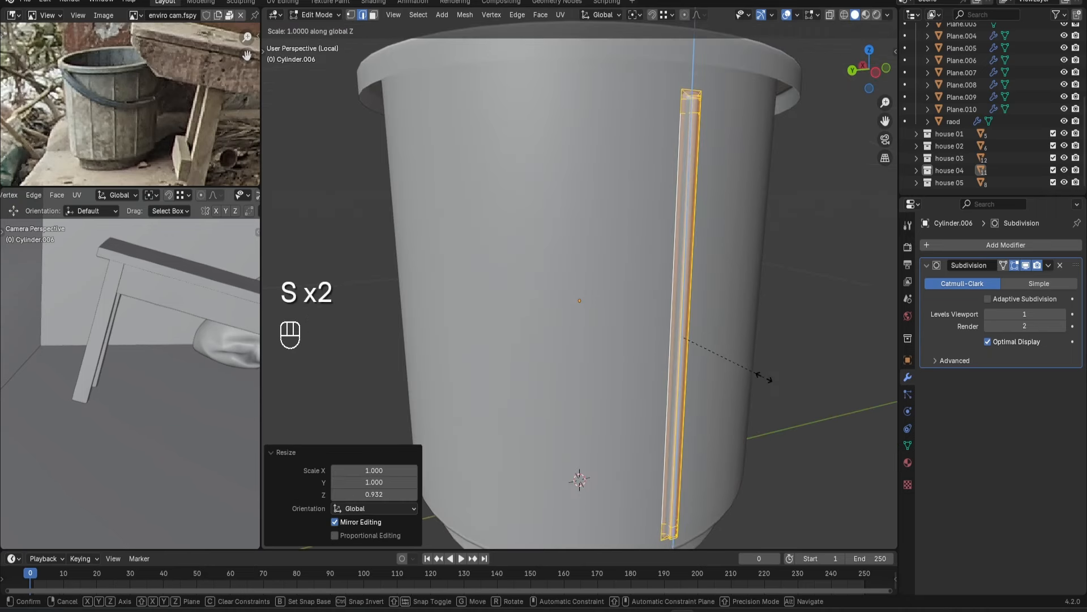
click(770, 379)
key(Tab)
Add a Shrinkwrap modifier to the strip, place it above the Subdivision modifier and target the bucket.
middle_drag(770, 379, 737, 359)
click(960, 243)
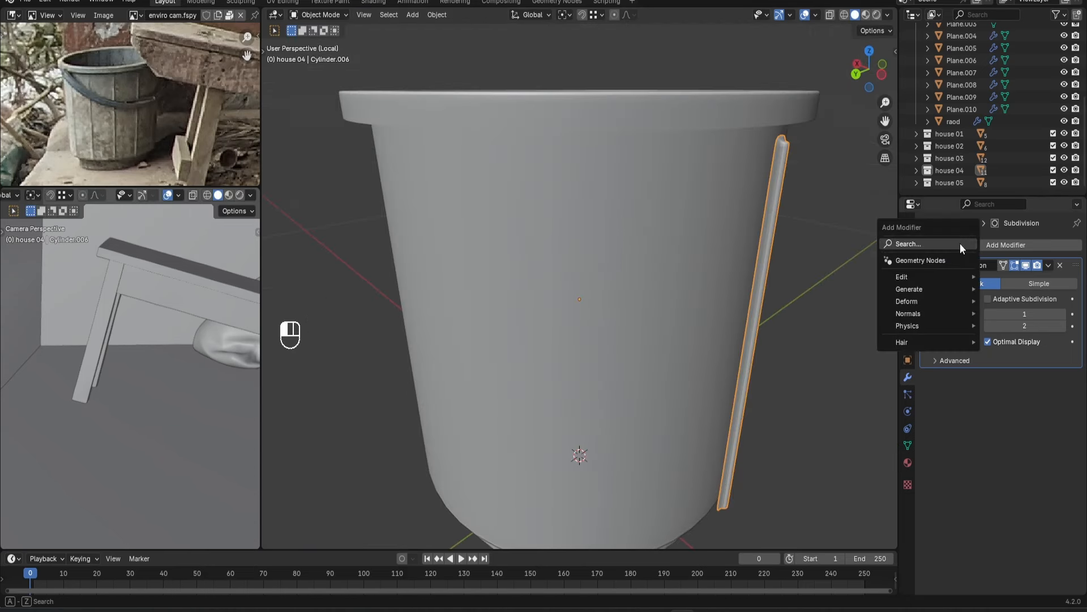
text(shri)
click(867, 269)
drag(1074, 267, 1073, 379)
click(1060, 315)
click(695, 262)
Reposition the strip against the bucket and assign its outer border vertices to a new vertex group.
middle_drag(810, 303, 806, 264)
key(g)
click(793, 277)
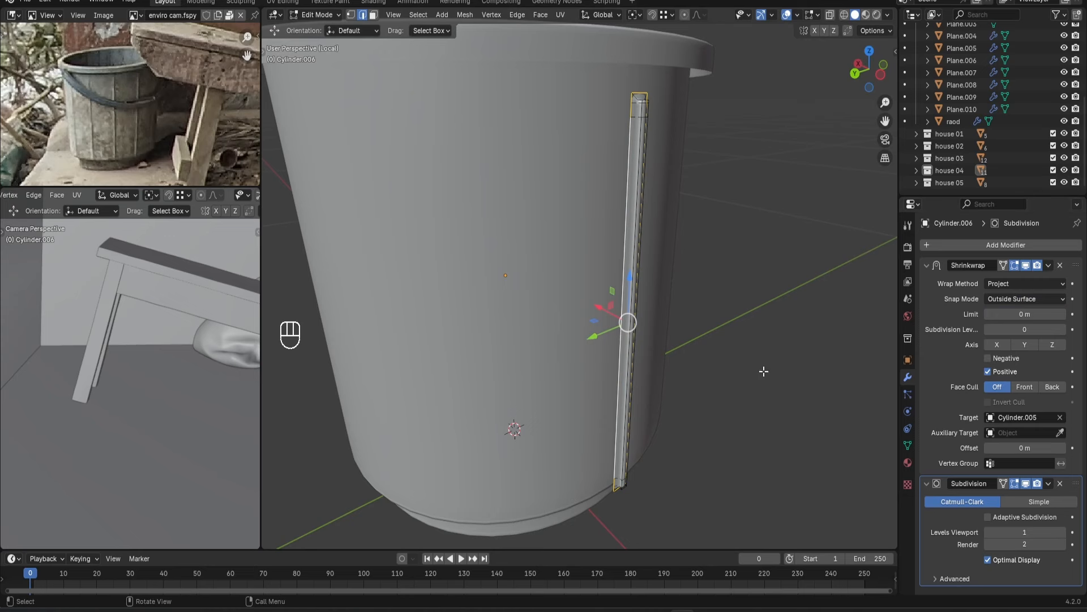
key(1)
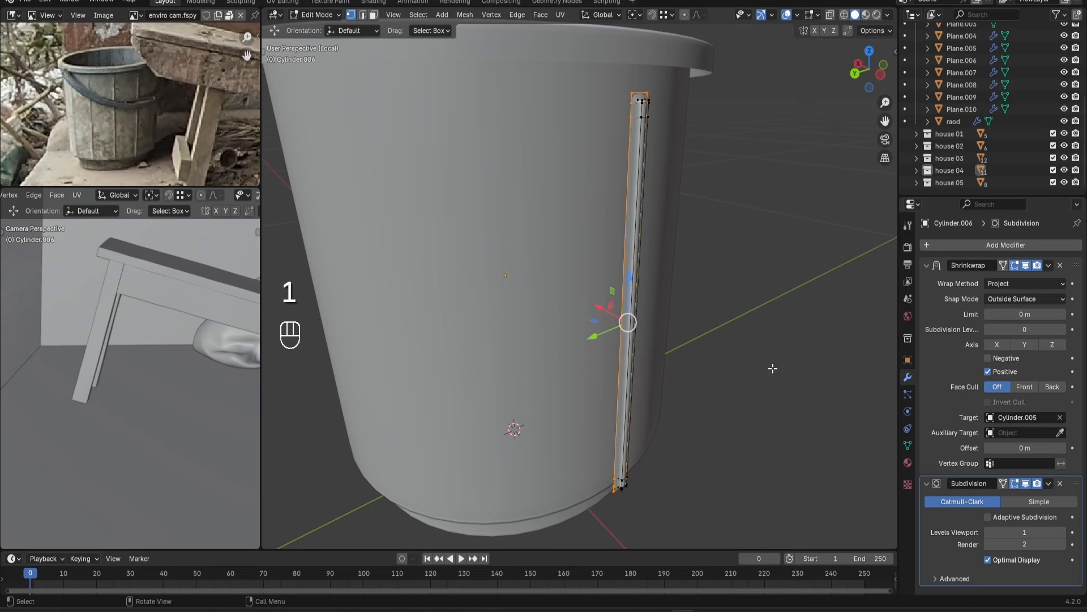
click(908, 446)
click(943, 361)
key(Tab)
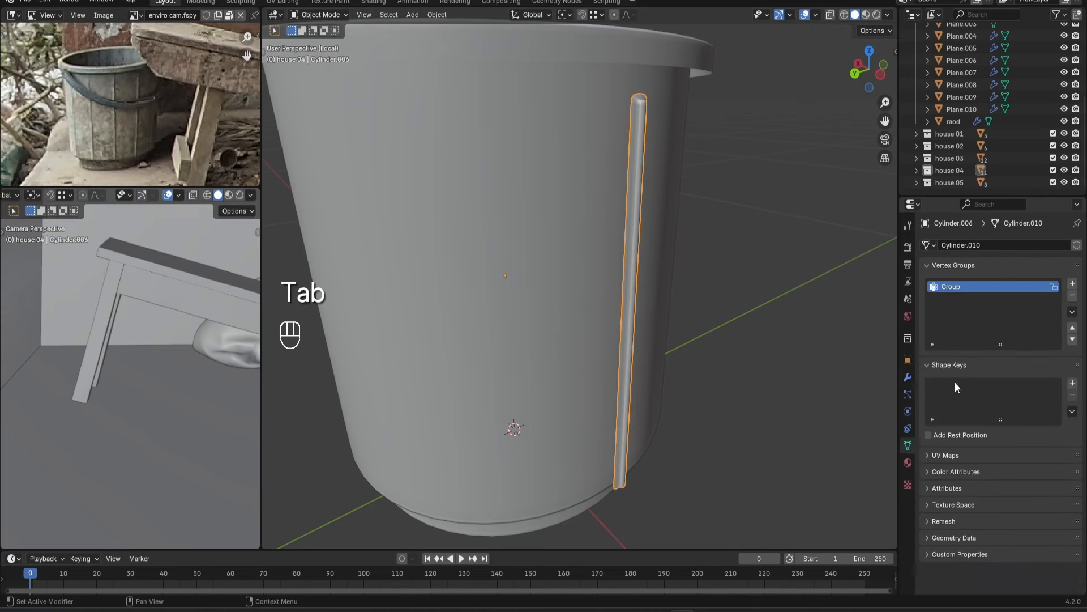
Set the strip's Shrinkwrap to Nearest Surface Point with On Surface snapping, limited to the vertex group "Group".
click(908, 376)
click(1011, 283)
click(1013, 295)
click(1019, 344)
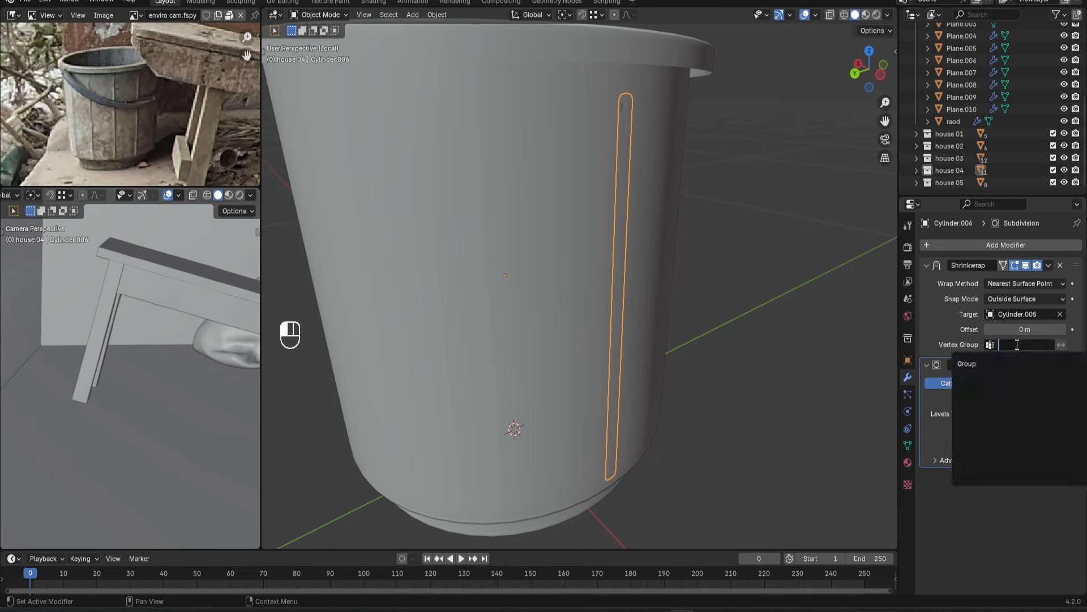
click(1008, 360)
middle_drag(713, 269, 821, 284)
click(1026, 299)
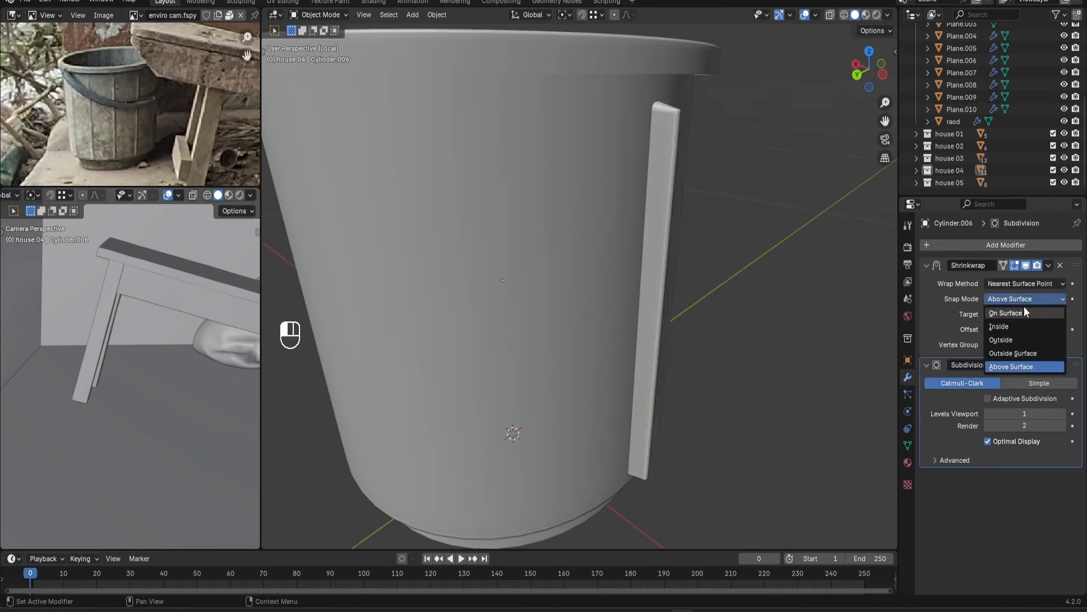
click(1022, 306)
Move the strip's raised inner faces along X by about 0.0008 m, leaving the border faces out of the selection.
key(Tab)
middle_drag(728, 289, 728, 311)
scroll(728, 314, up, 3)
key(a)
drag(682, 329, 663, 319)
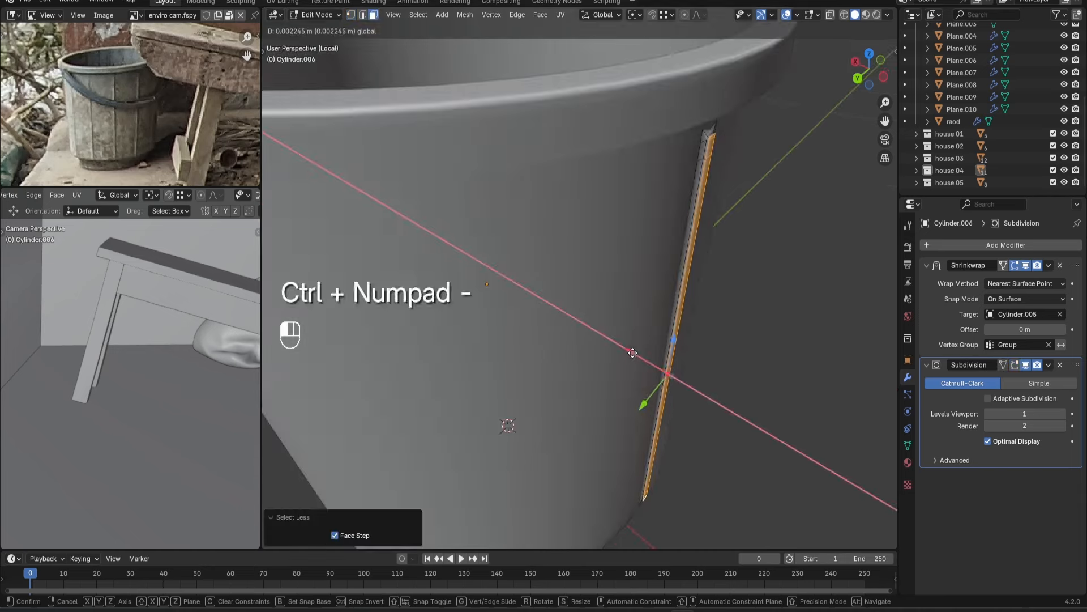
click(633, 352)
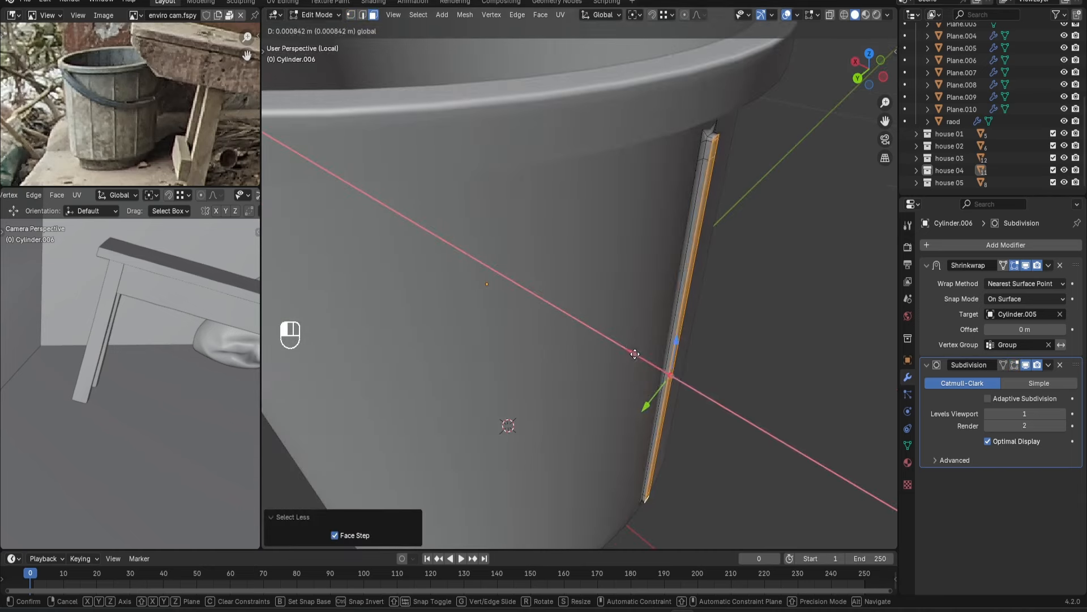
key(Tab)
Duplicate the strip repeatedly around the bucket as ribs, rotating the copies about Z in steps of 30° to 35°.
scroll(698, 324, down, 4)
mouse_move(698, 324)
middle_down()
mouse_move(583, 281)
mouse_move(613, 332)
mouse_move(578, 314)
middle_up()
key(z)
key(z)
scroll(611, 297, up, 2)
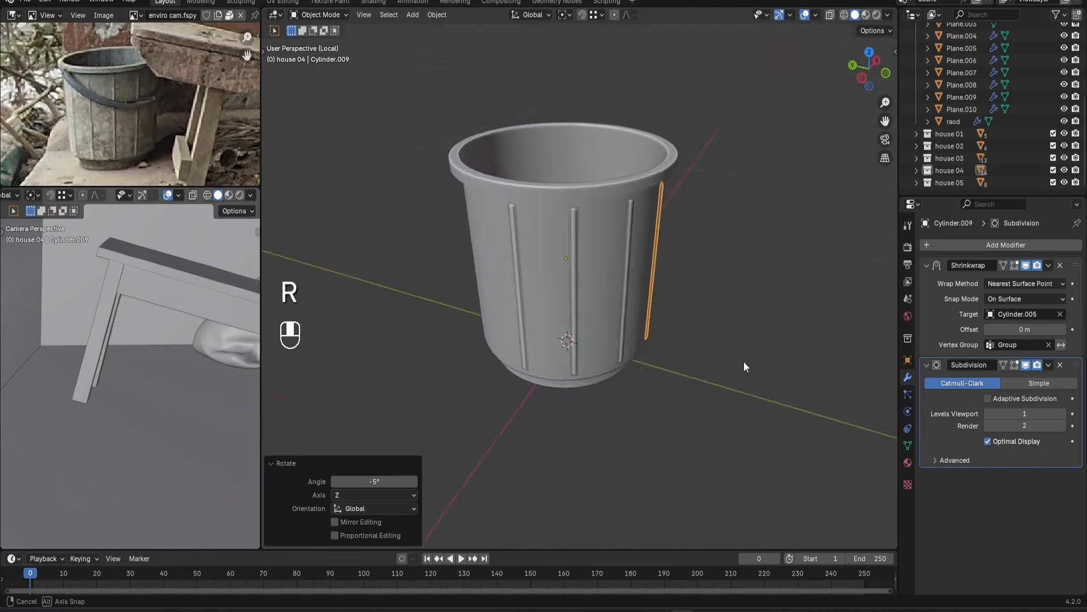
key(shift+d)
text(r)
mouse_move(743, 361)
middle_down()
mouse_move(668, 368)
mouse_move(712, 359)
mouse_move(730, 323)
middle_up()
text(z30)
key(Return)
key(shift+d)
key(r)
key(z)
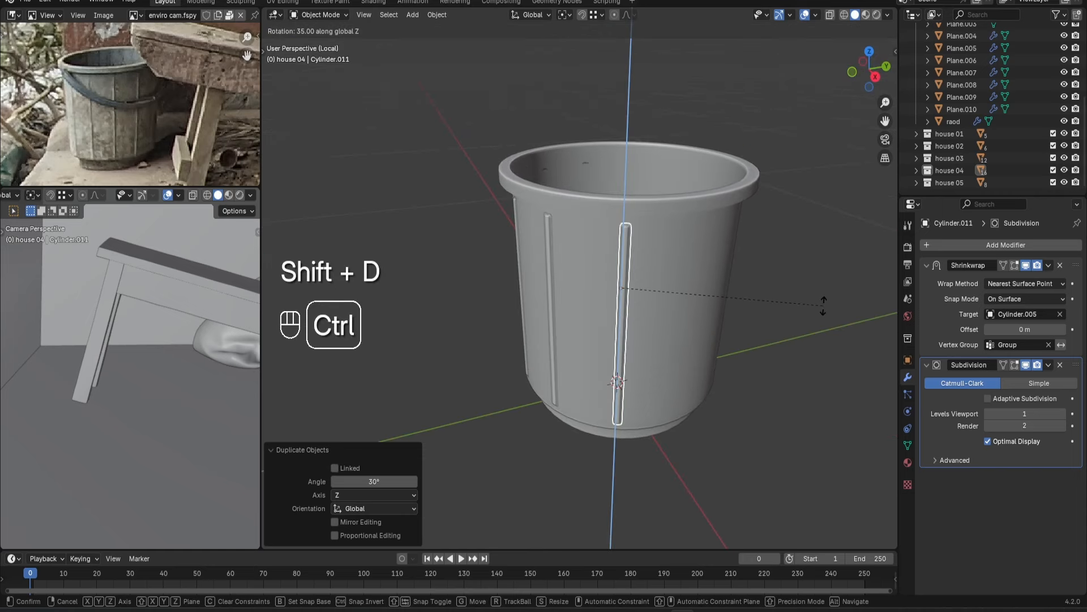
key(shift+d)
key(r)
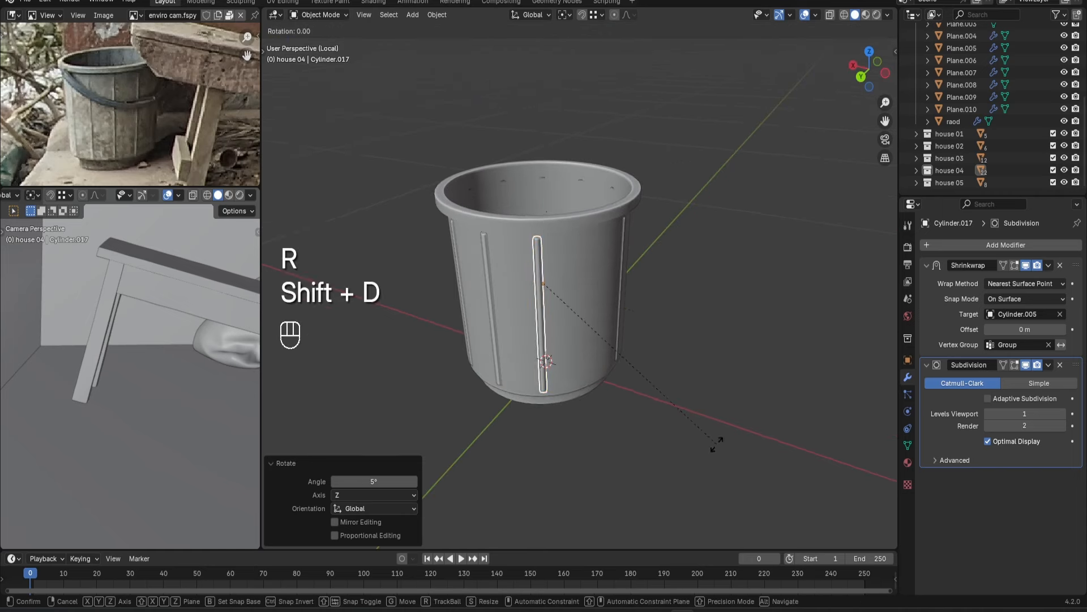
middle_drag(716, 362, 753, 254)
Join the ribs around the bucket into a single object and delete the surplus one.
click(562, 283)
click(916, 170)
scroll(966, 175, down, 10)
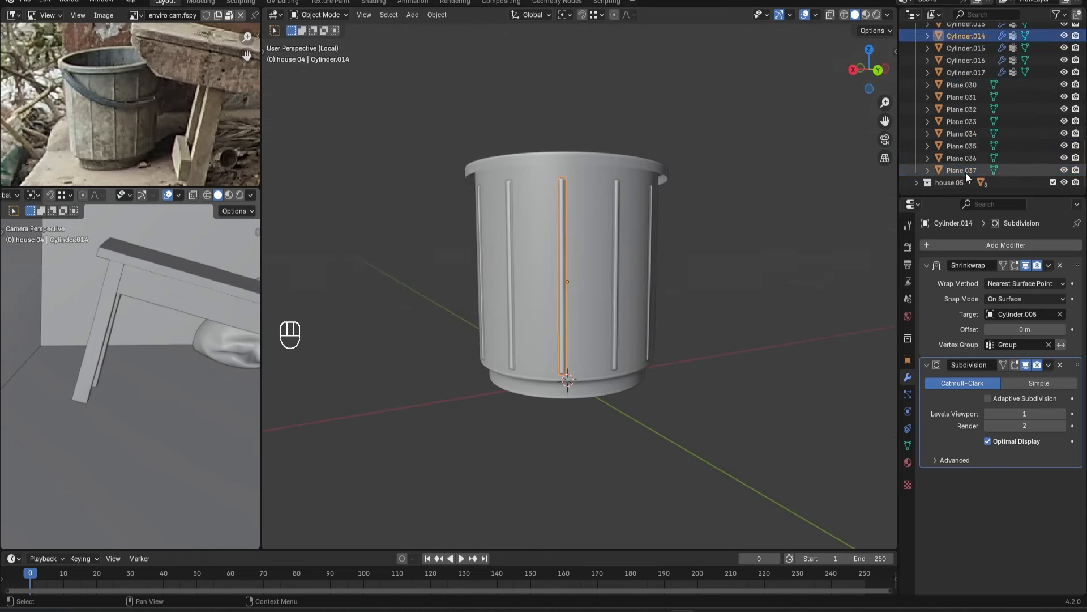
click(966, 172)
shift+click(966, 85)
scroll(835, 179, down, 4)
middle_drag(835, 179, 640, 258)
key(g)
click(631, 266)
Duplicate the band of faces running halfway around below the bucket's rim and separate it into its own object.
key(Tab)
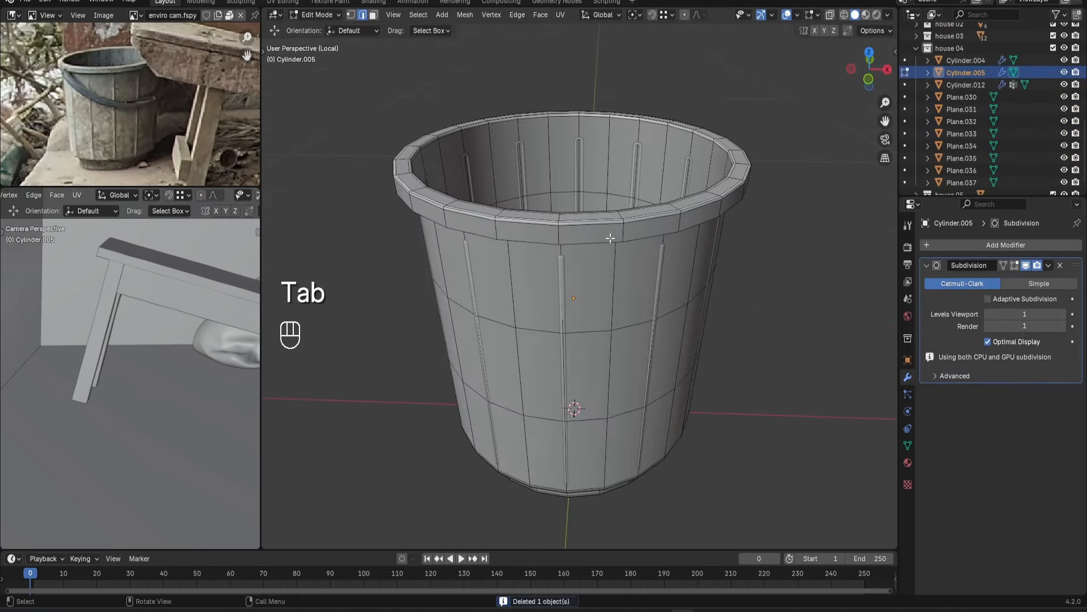
key(3)
click(589, 229)
middle_drag(589, 230, 431, 252)
scroll(430, 252, down, 1)
ctrl+click(643, 243)
middle_drag(453, 289, 681, 311)
key(shift+d)
right_click(681, 311)
key(p)
click(681, 312)
key(Tab)
Shrink/Fatten the separated band by -0.00206 m and extrude it along its normals by about -0.0095 m to form the handle.
click(655, 248)
key(Tab)
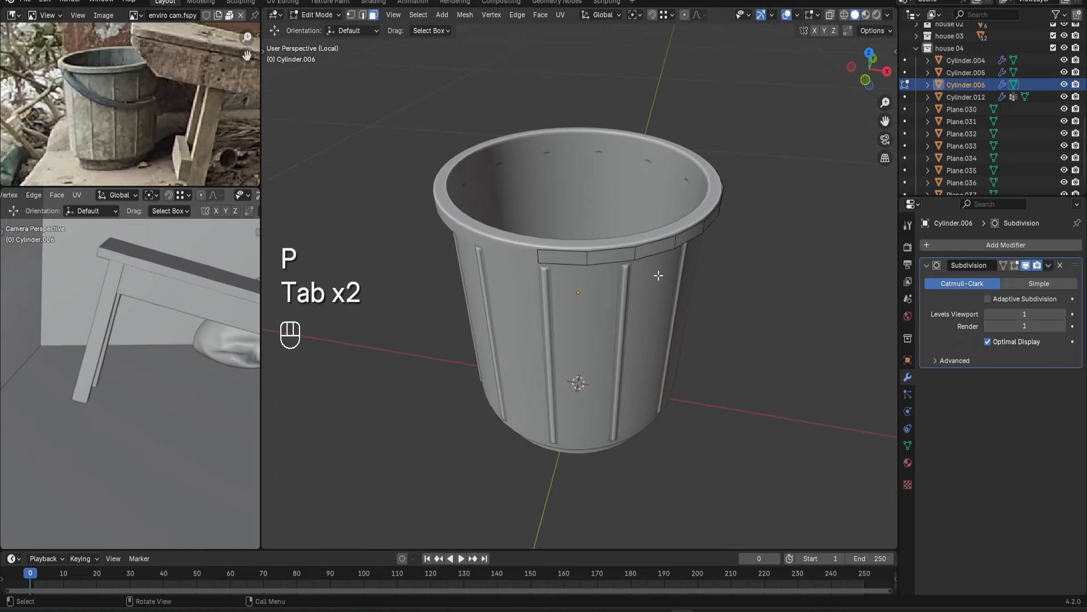
key(a)
key(alt+s)
key(alt+e)
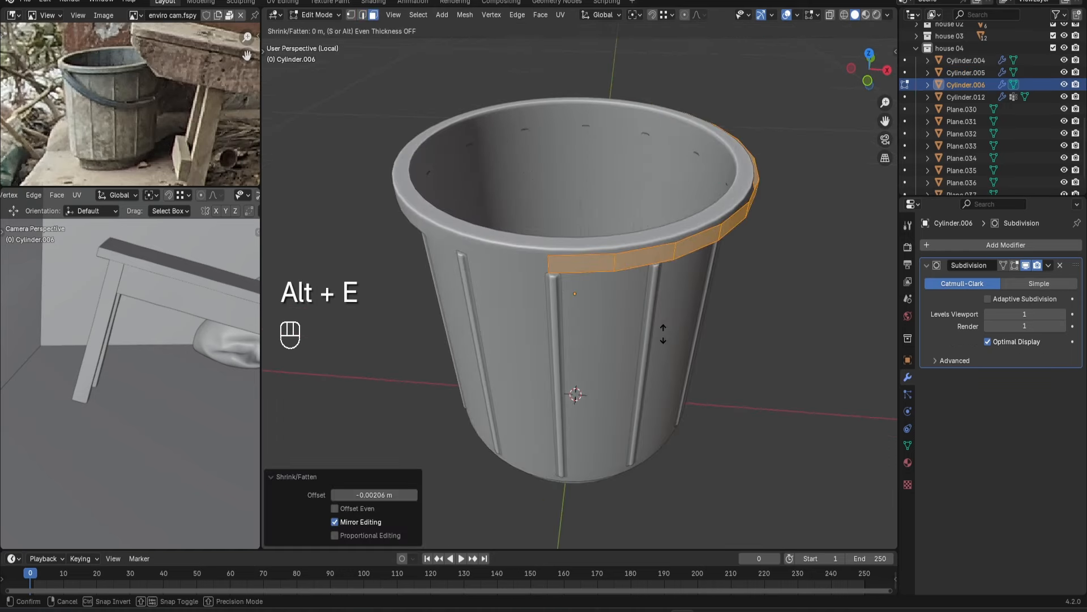
key(shift)
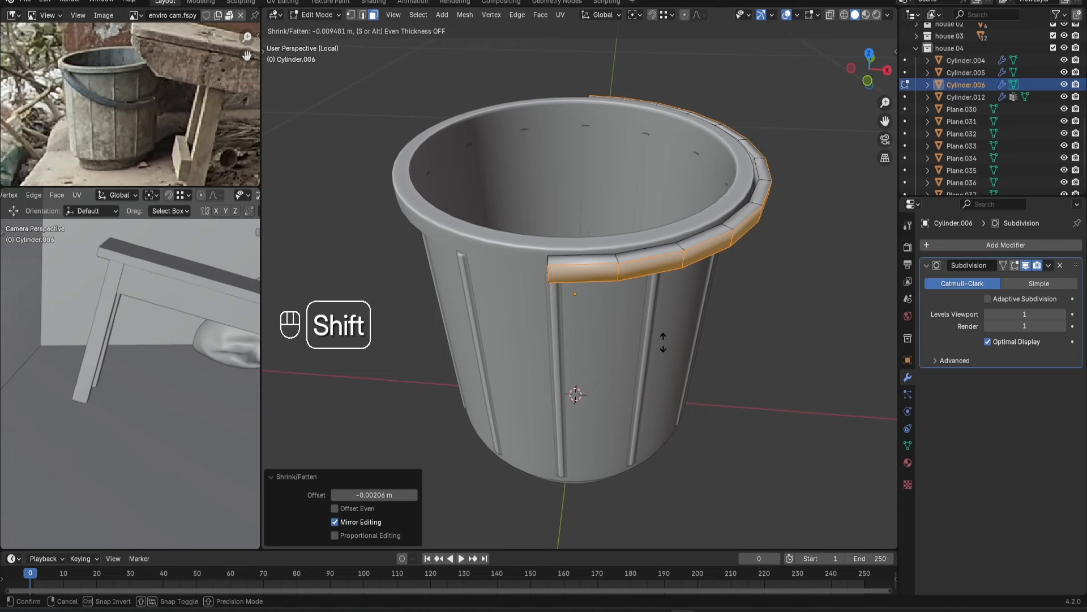
Inset the handle's upper faces by 0.002021 m, by 0.00109 m with 0.0016 m depth, and again by about 0.0006 m.
key(i)
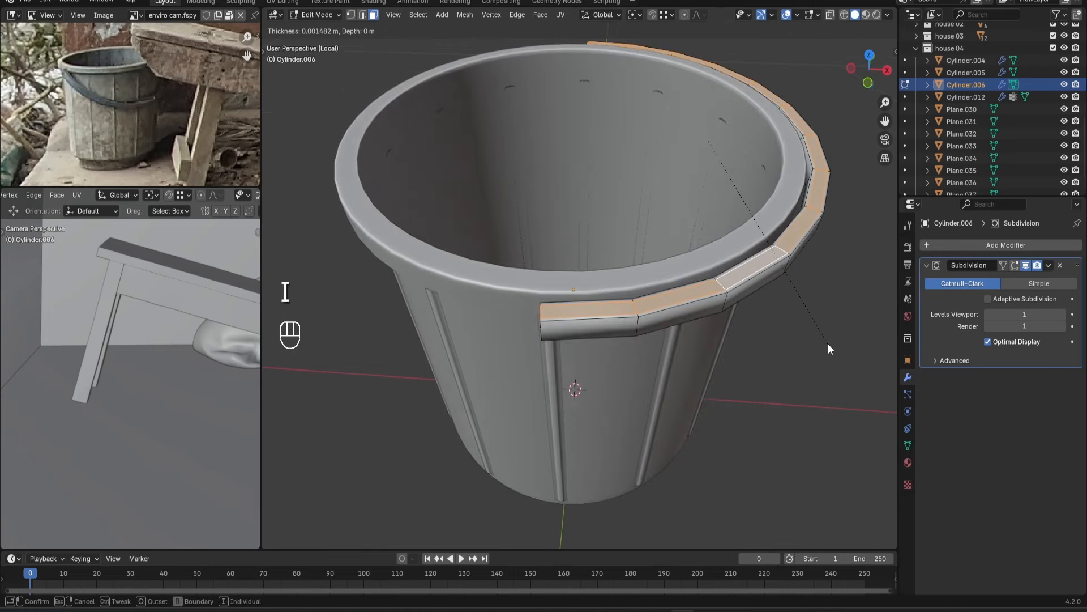
click(838, 348)
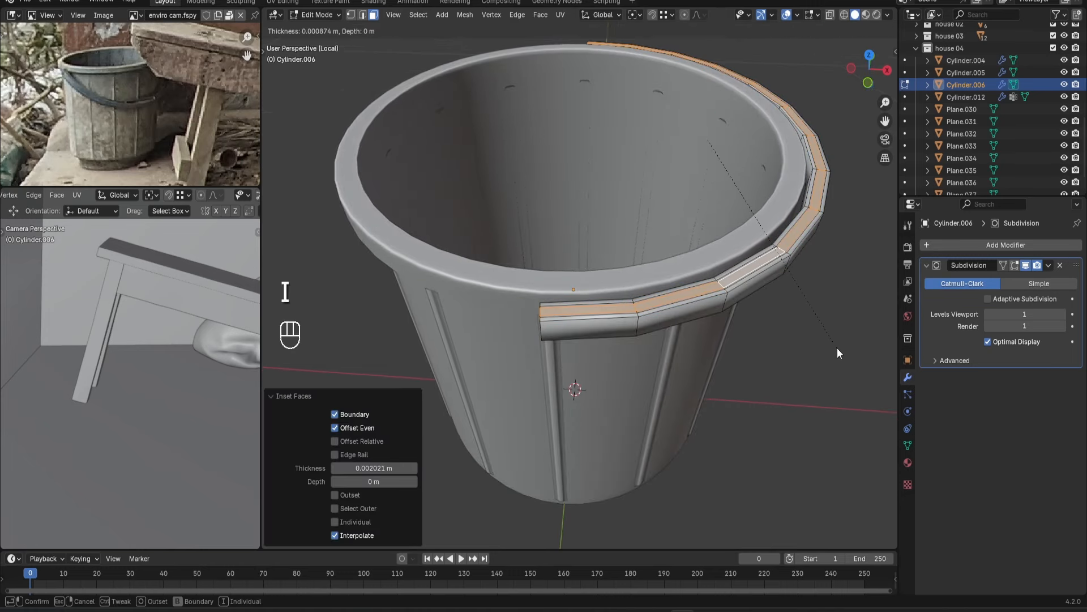
shift+drag(414, 481, 447, 482)
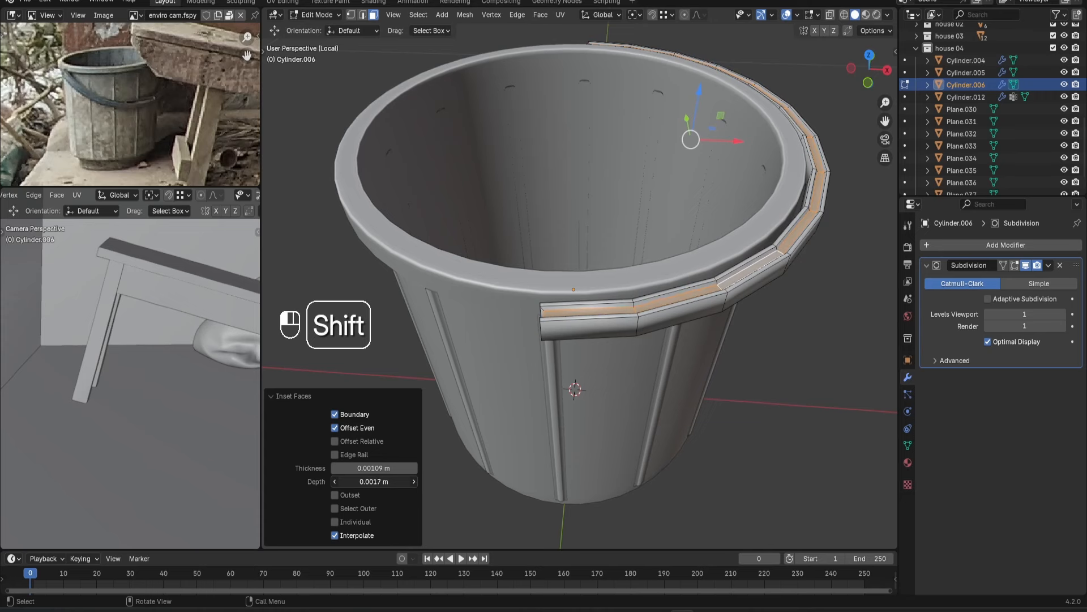
key(i)
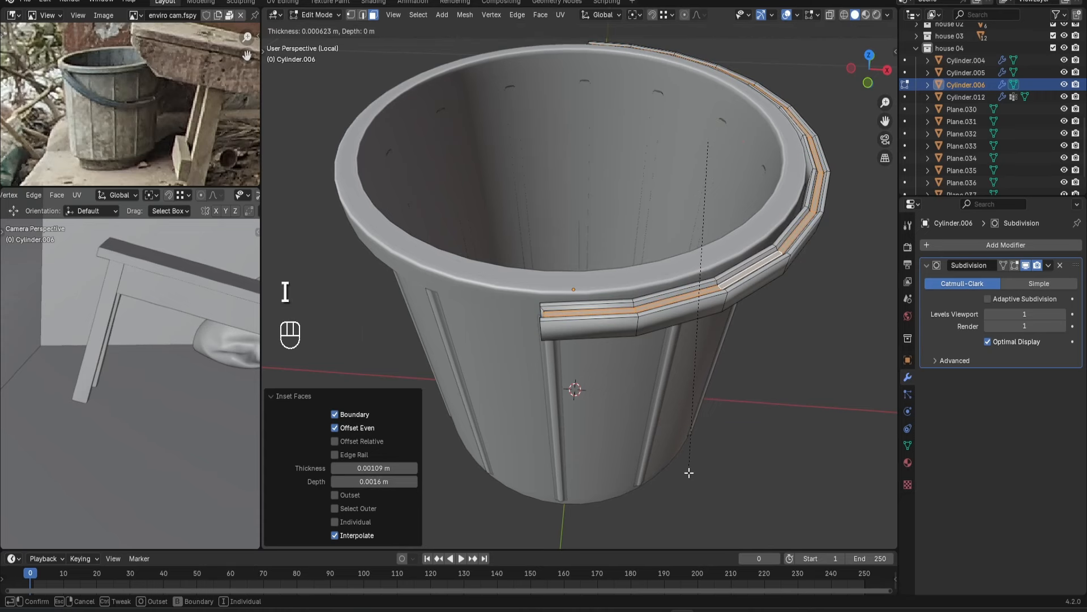
click(689, 472)
Add supporting loop cuts along the handle, placing them close to its end.
middle_drag(689, 473, 701, 466)
key(ctrl+r)
click(575, 295)
click(574, 302)
key(ctrl+r)
click(574, 307)
click(574, 313)
key(Tab)
key(Tab)
key(ctrl+r)
click(544, 258)
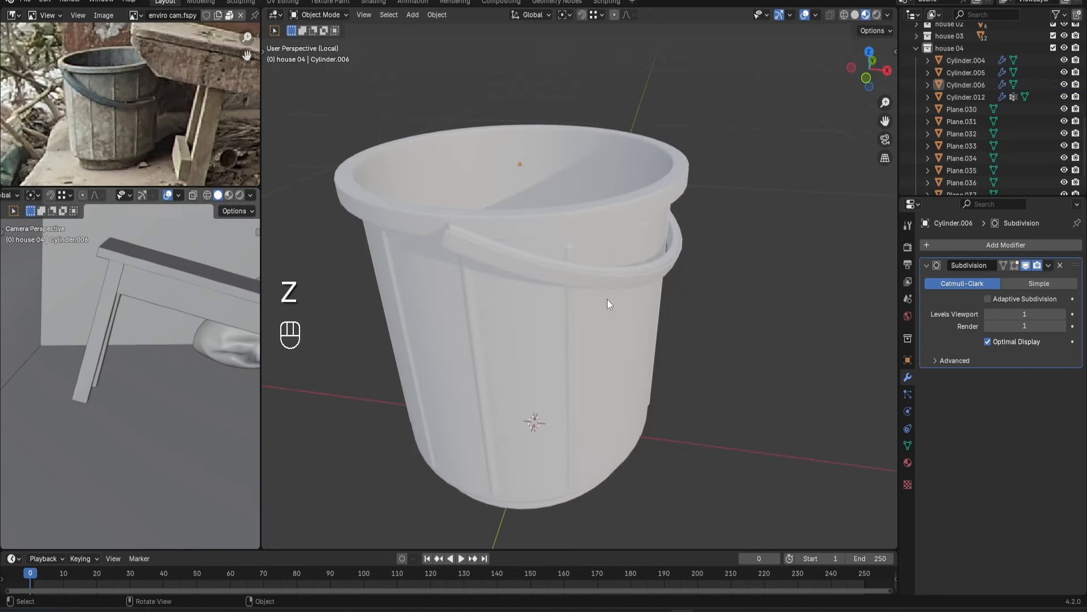
Review the finished bucket and handle from several angles and return the viewport to solid shading.
mouse_move(607, 299)
middle_down()
mouse_move(695, 314)
mouse_move(607, 315)
mouse_move(497, 288)
mouse_move(575, 281)
mouse_move(624, 294)
middle_up()
key(z)
click(701, 293)
scroll(620, 265, down, 5)
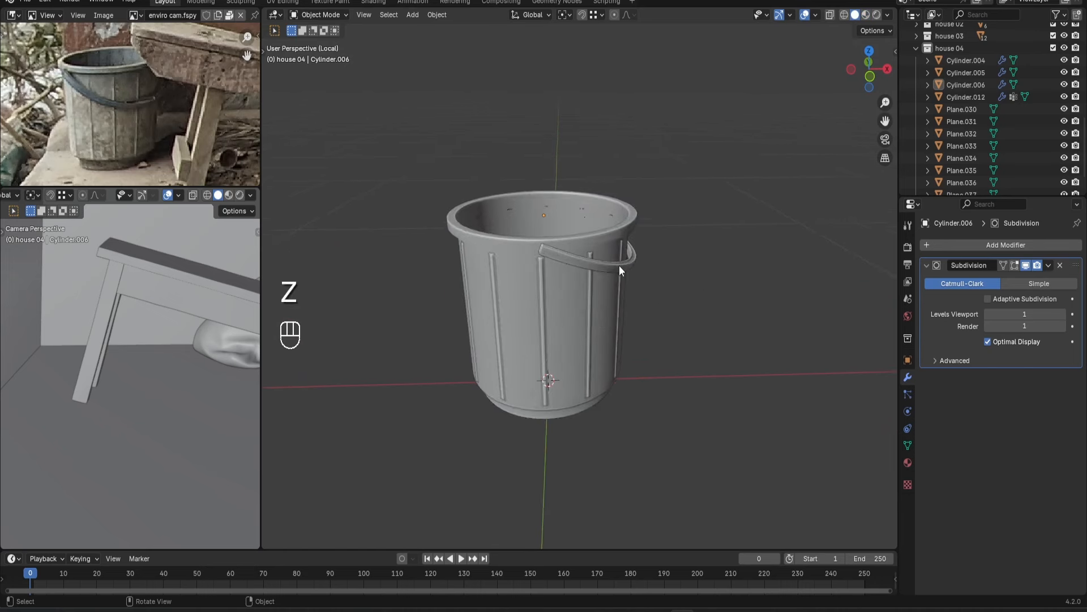
shift+middle_drag(589, 270, 592, 270)
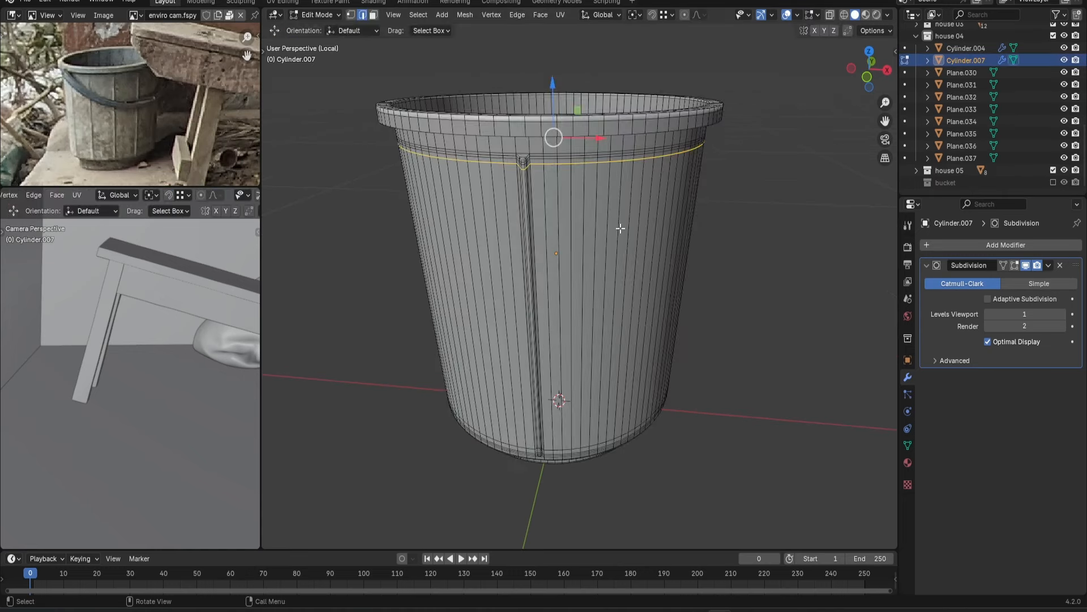
Examine the bucket's mesh inside and out with the wireframe overlay, toggling the Subdivision modifier's Optimal Display.
key(Tab)
key(q)
click(746, 267)
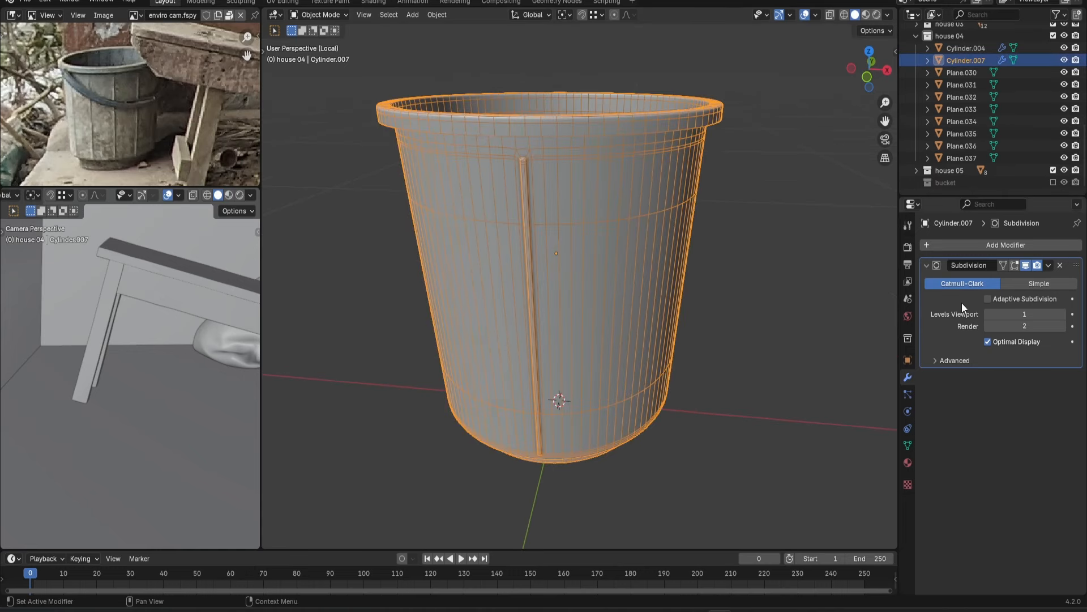
click(987, 342)
click(715, 273)
middle_drag(715, 273, 757, 249)
middle_drag(632, 185, 701, 249)
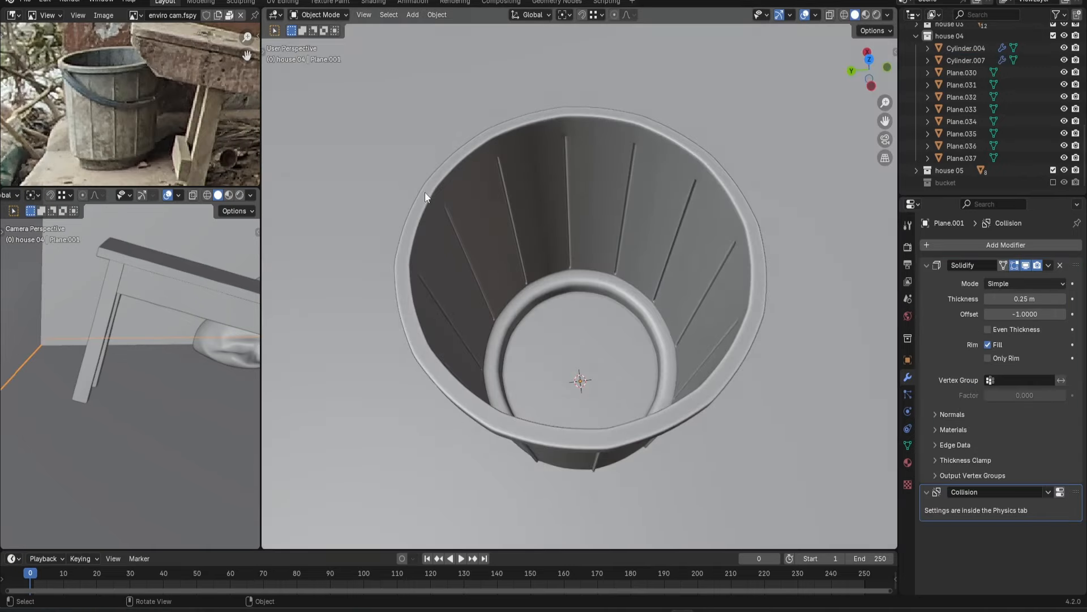
middle_drag(722, 254, 736, 243)
key(q)
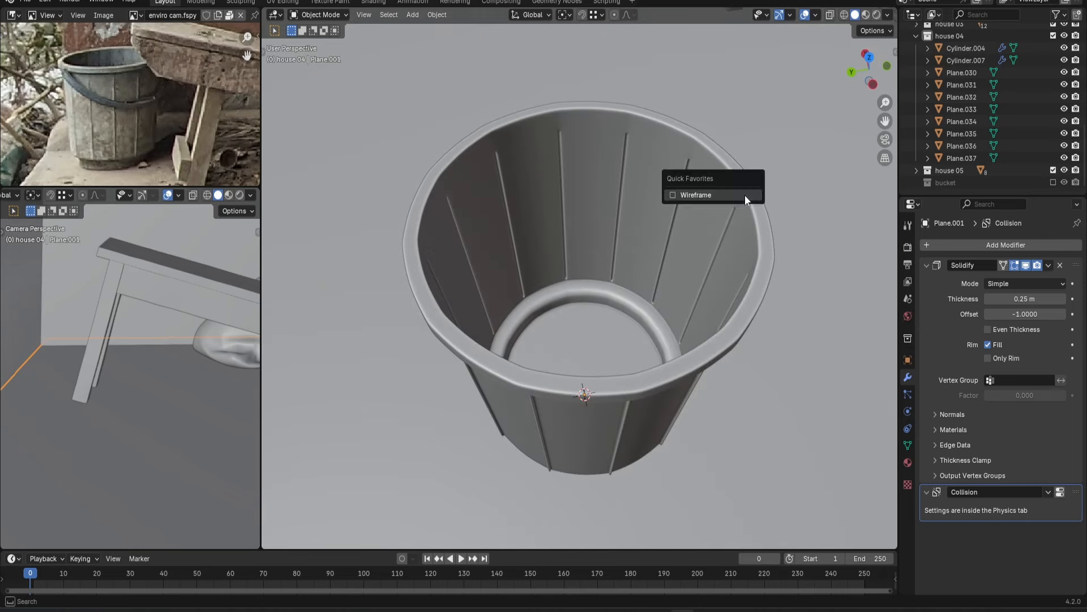
click(745, 195)
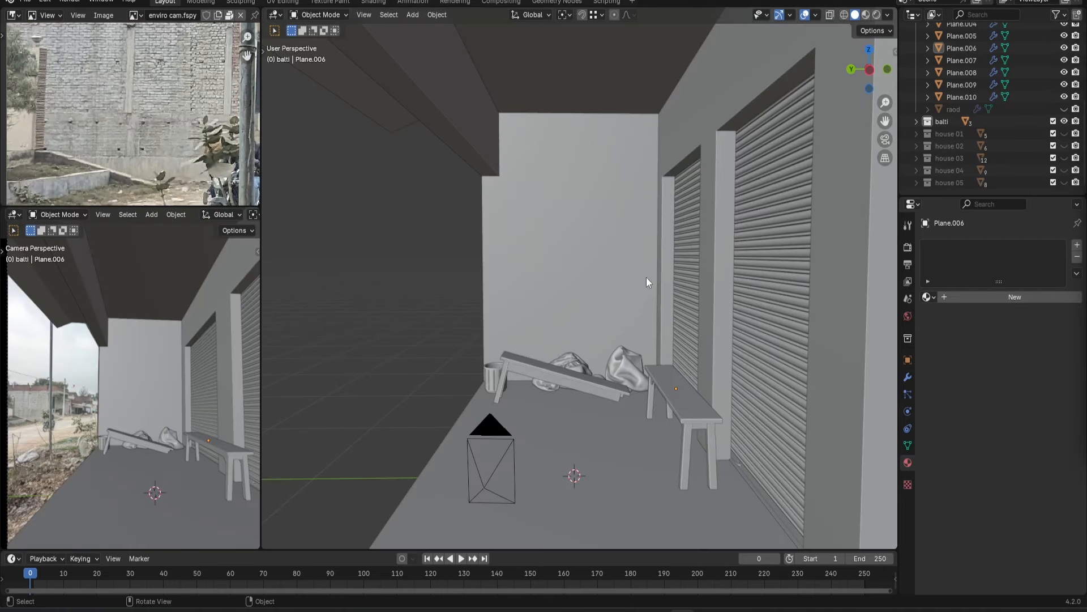
Unhide the raod plane and examine its mesh grid in Edit Mode and its full extent beside the veranda.
middle_drag(636, 284, 639, 294)
scroll(627, 266, down, 3)
scroll(638, 281, up, 3)
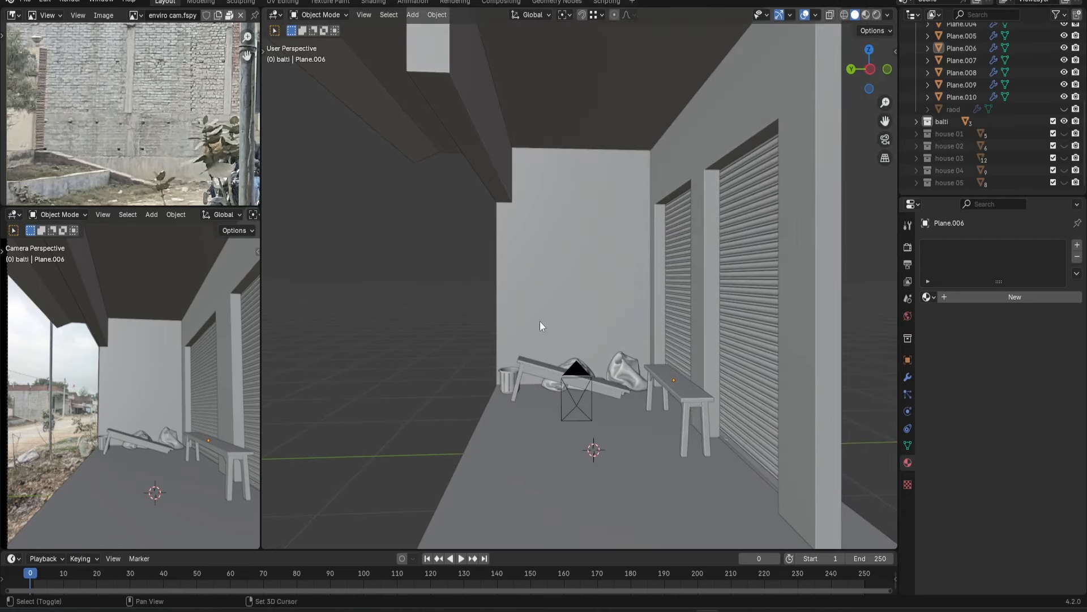
shift+middle_drag(606, 298, 546, 318)
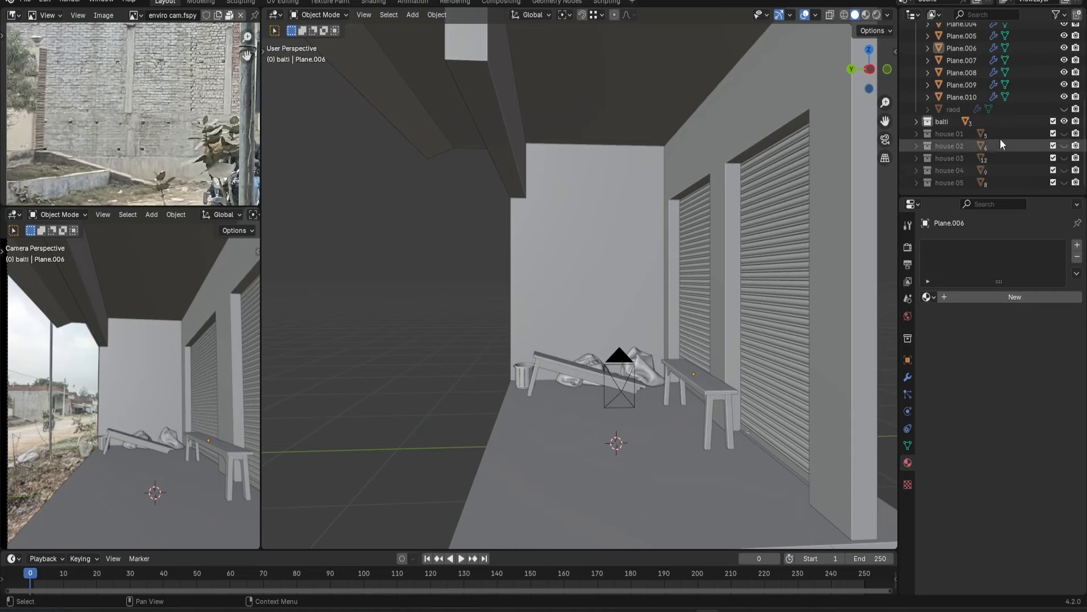
click(1064, 109)
click(432, 347)
middle_drag(433, 348, 490, 286)
key(Tab)
scroll(562, 347, down, 3)
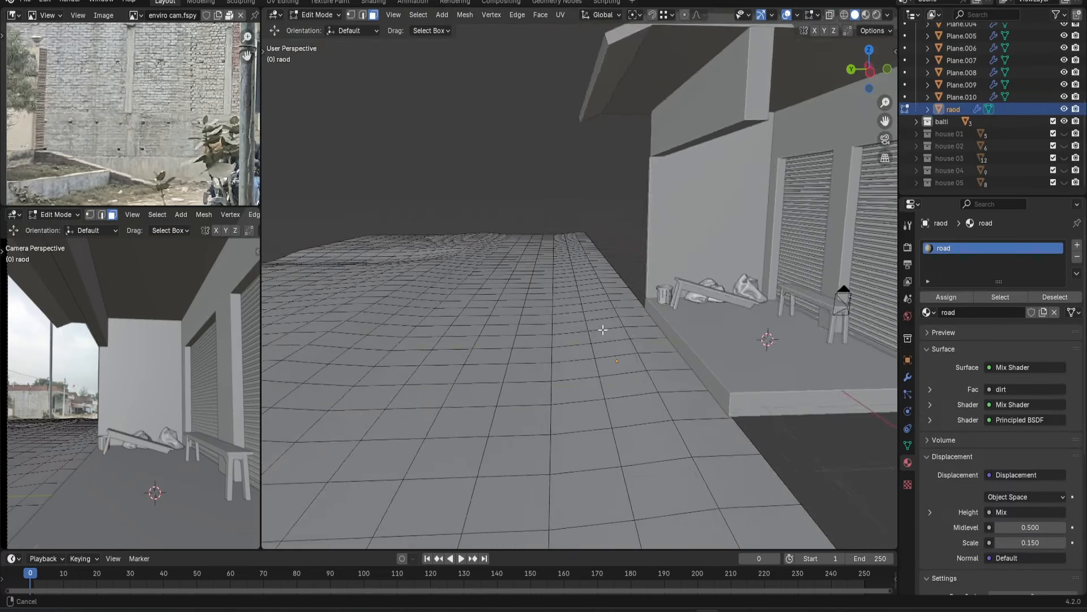
shift+middle_drag(568, 345, 551, 311)
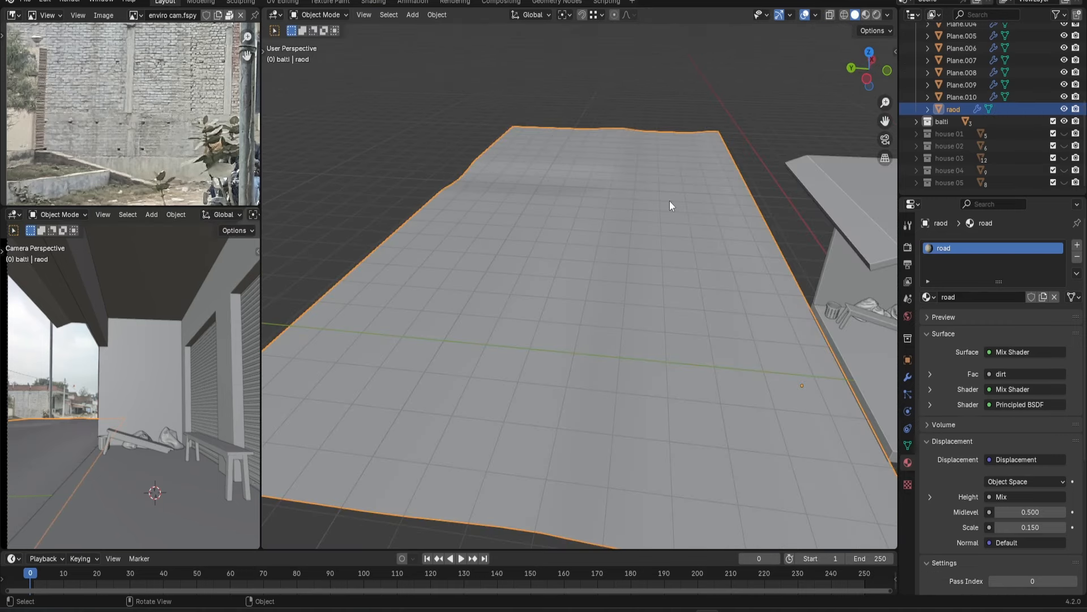
shift+middle_drag(716, 235, 592, 217)
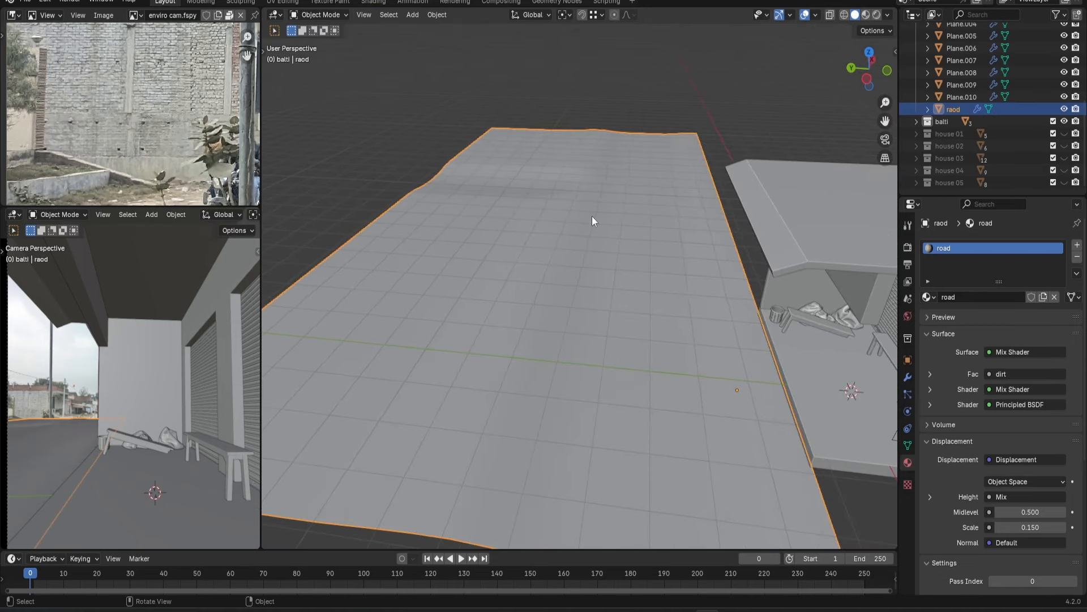
scroll(625, 212, down, 2)
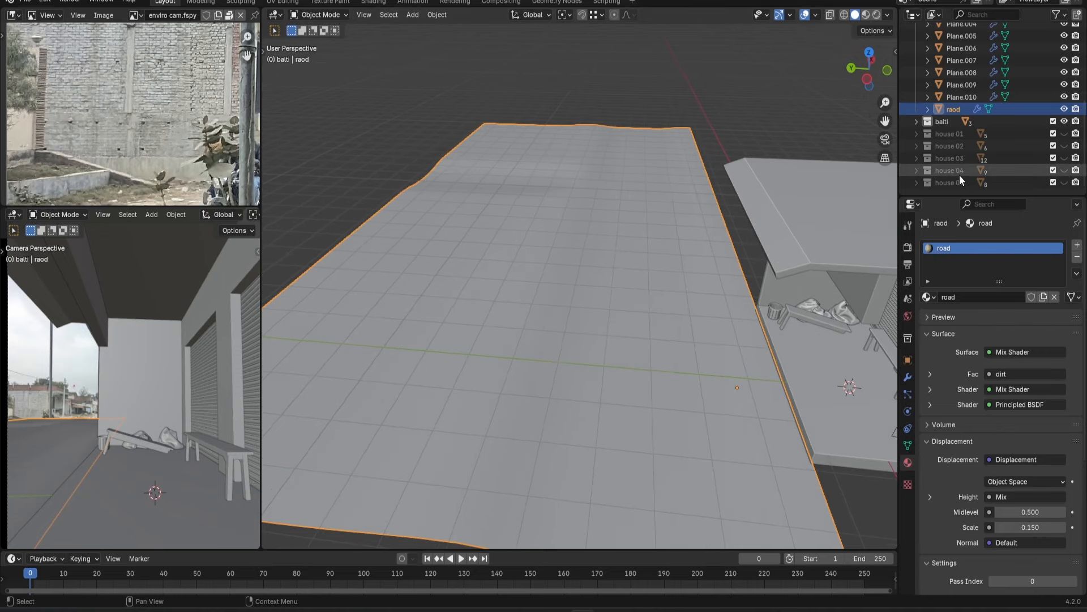
Switch to the image viewer and study the satellite picture of Palthi - Shahganj Rd and the buildings along it.
key(F12)
click(879, 117)
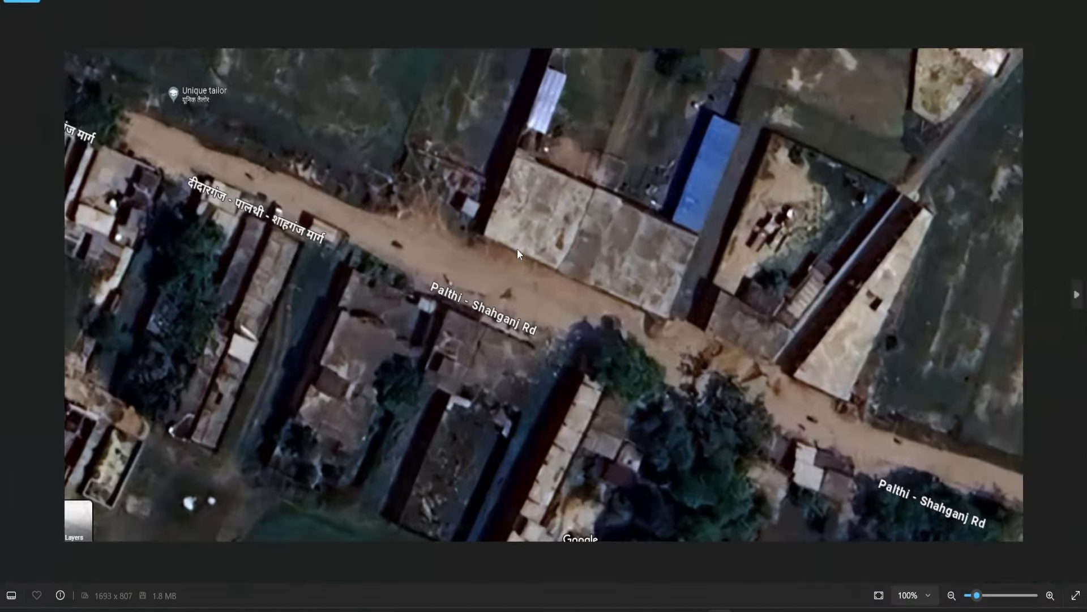
scroll(542, 210, up, 2)
drag(542, 211, 547, 213)
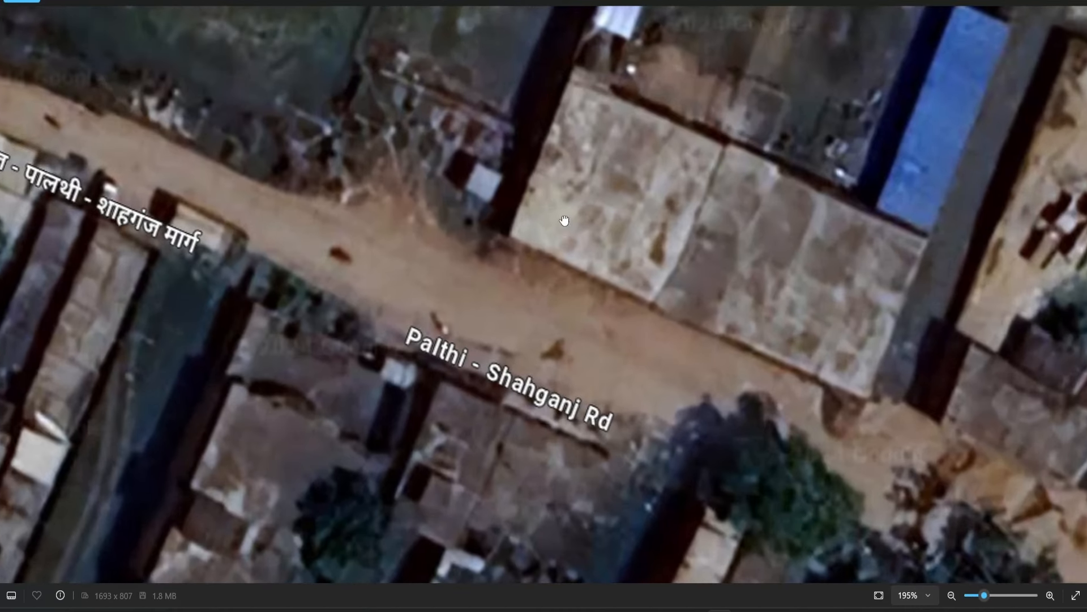
scroll(561, 224, up, 2)
scroll(471, 245, down, 2)
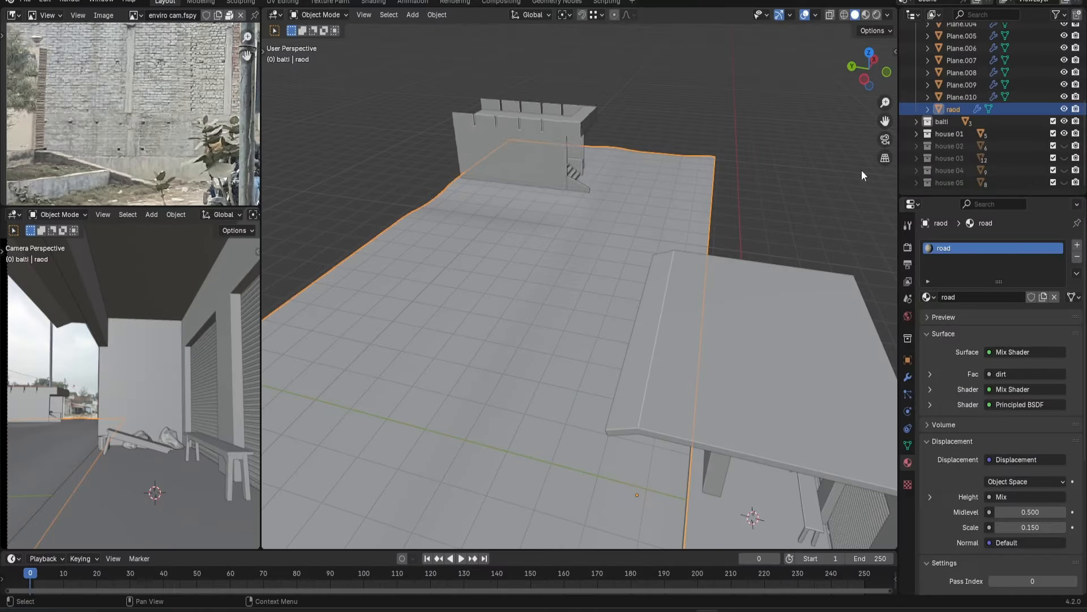
Make the house 02, house 03, house 04 and house 05 collections visible in the scene.
middle_drag(861, 170, 621, 238)
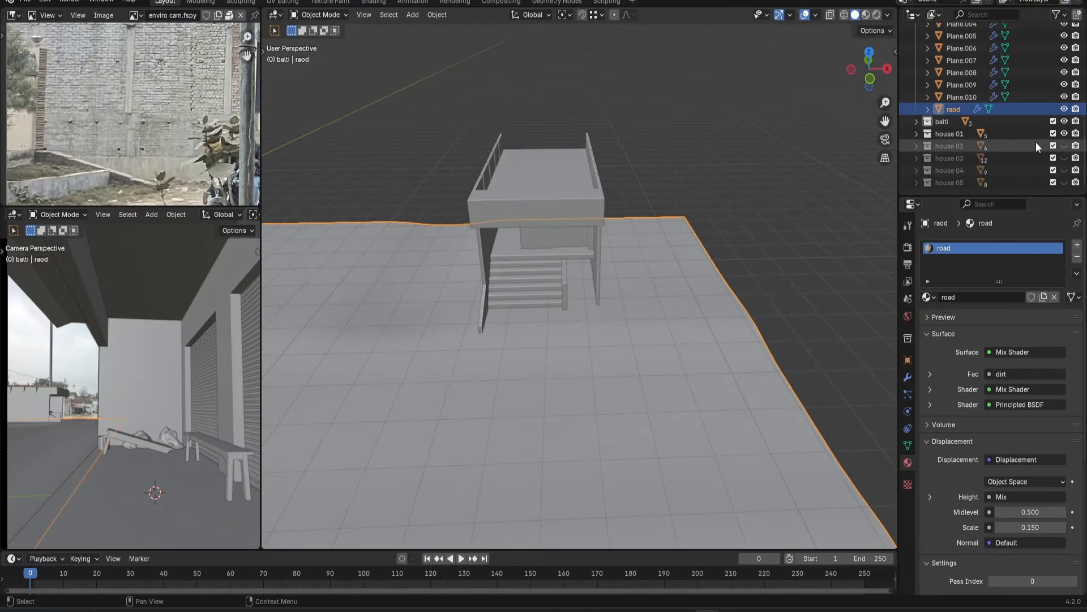
click(1065, 146)
click(1064, 158)
click(1065, 171)
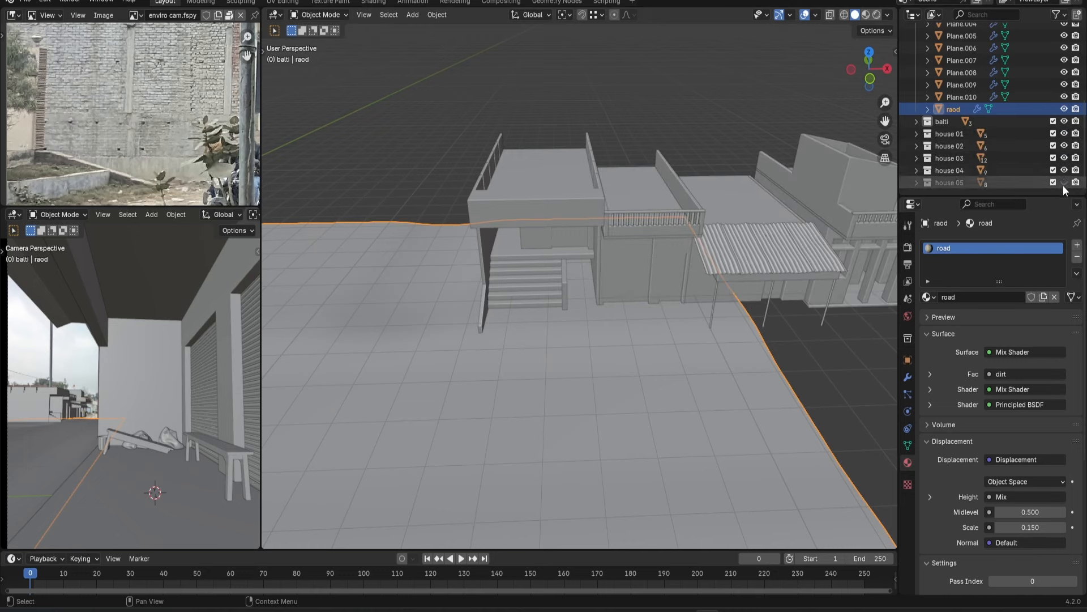
click(1064, 183)
shift+middle_drag(765, 238, 634, 199)
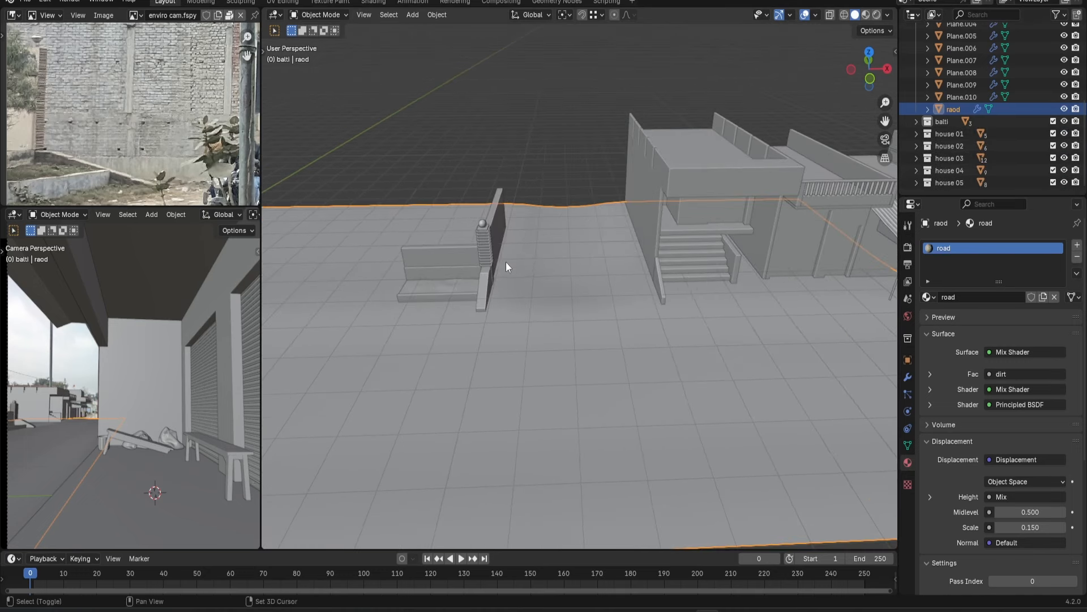
shift+middle_drag(751, 220, 575, 235)
Check which pieces house 01 and house 02 are built from by picking them up and cancelling each move.
click(522, 204)
key(g)
right_click(598, 157)
middle_drag(598, 156, 651, 188)
click(650, 203)
key(g)
key(Escape)
shift+middle_drag(773, 170, 570, 201)
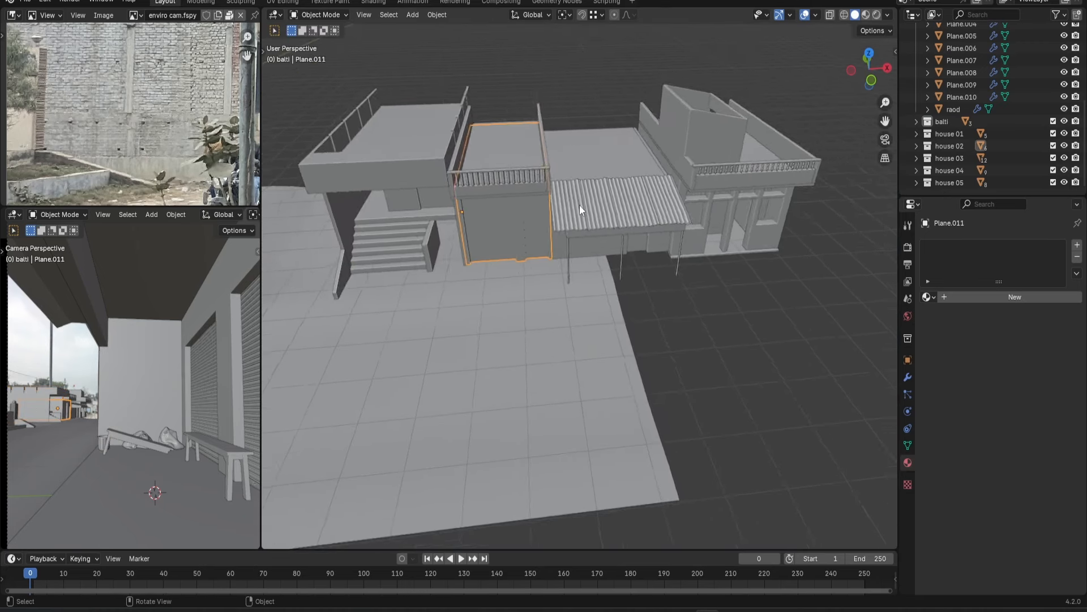
Examine the corrugated iron sheets and support posts of house 03's awning close up.
scroll(570, 200, up, 1)
click(618, 186)
scroll(575, 195, up, 1)
key(grave)
click(613, 222)
scroll(614, 222, down, 2)
middle_drag(593, 271, 592, 226)
shift+middle_drag(592, 277, 589, 221)
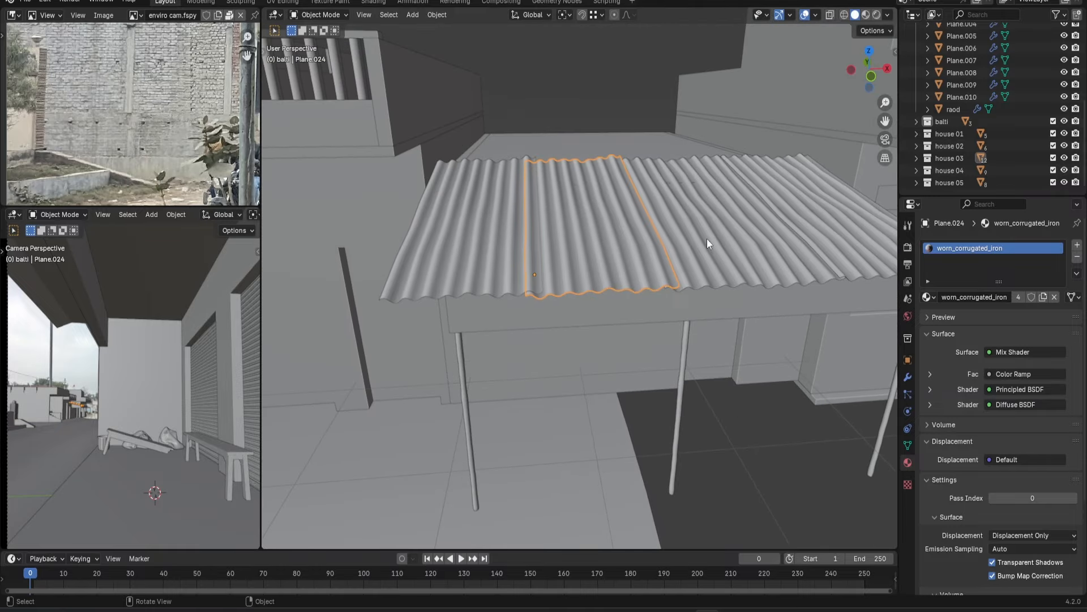
scroll(707, 244, down, 3)
middle_drag(738, 236, 629, 236)
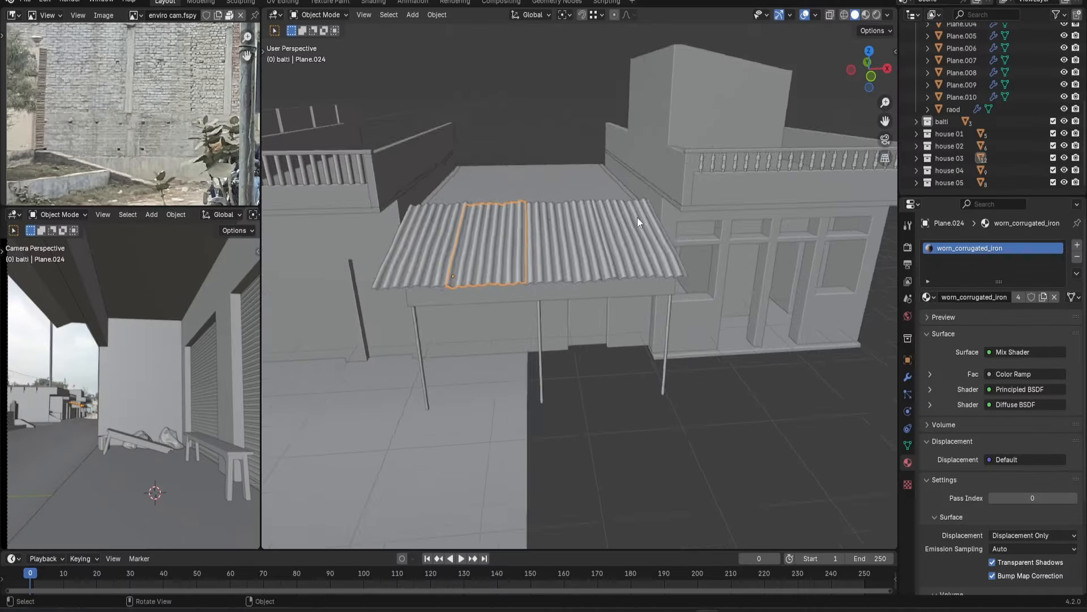
Check the separate parts of house 04, including the balcony balusters, with trial moves.
middle_drag(637, 216, 721, 196)
click(649, 187)
key(g)
right_click(714, 187)
click(642, 175)
key(g)
click(687, 239)
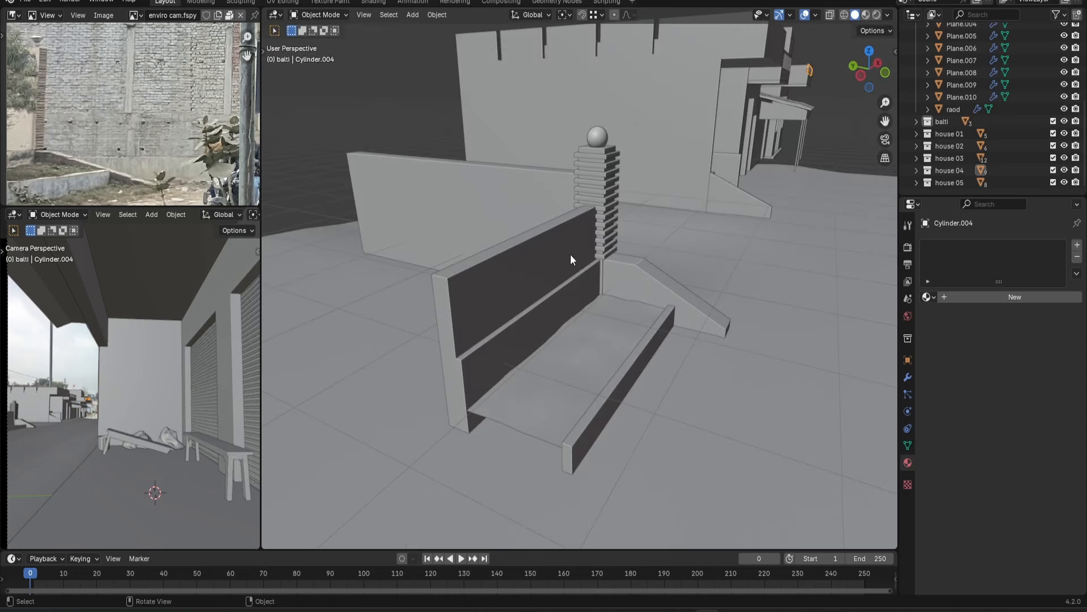
Compare the low boundary wall and pillar of house 05 with the reference photo and review the whole row of houses.
middle_drag(570, 254, 497, 243)
scroll(111, 128, down, 2)
scroll(111, 128, down, 3)
middle_drag(134, 142, 111, 131)
scroll(86, 123, up, 4)
scroll(117, 120, up, 1)
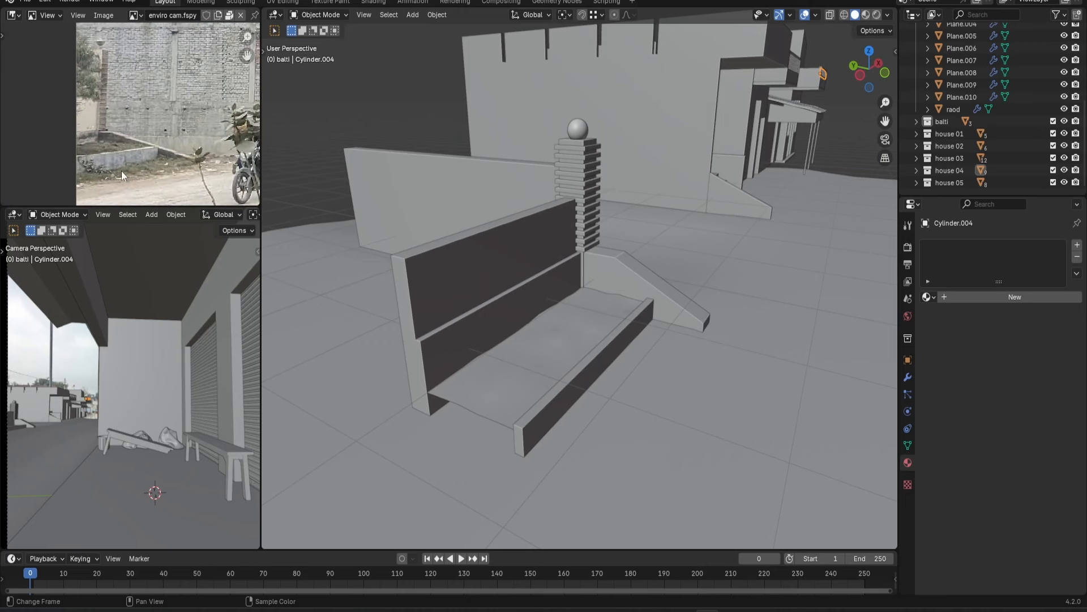
scroll(624, 233, down, 2)
shift+middle_drag(698, 238, 553, 232)
middle_drag(604, 189, 639, 247)
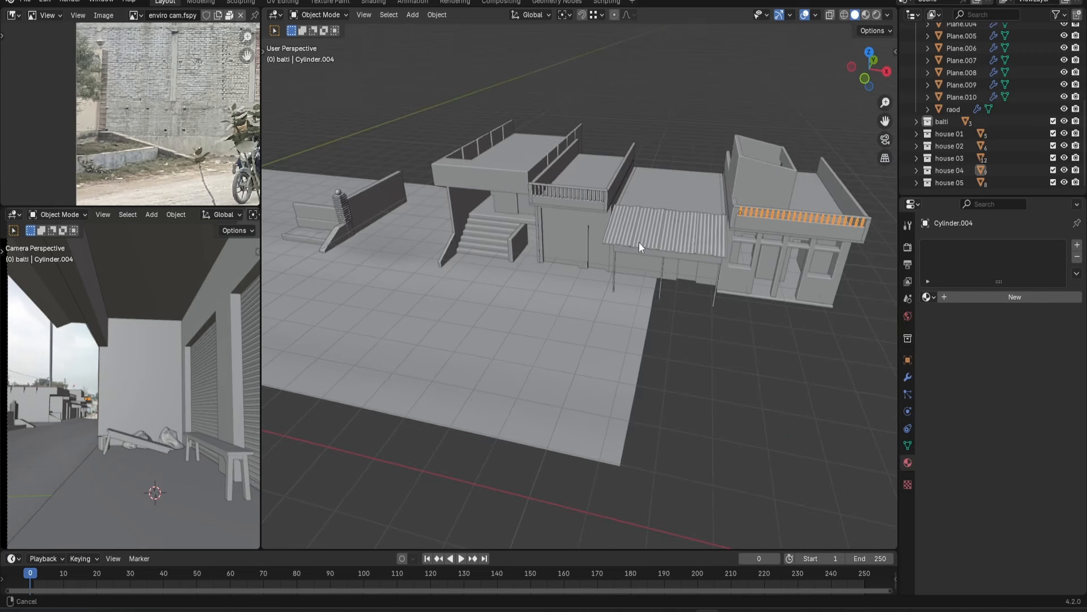
click(649, 123)
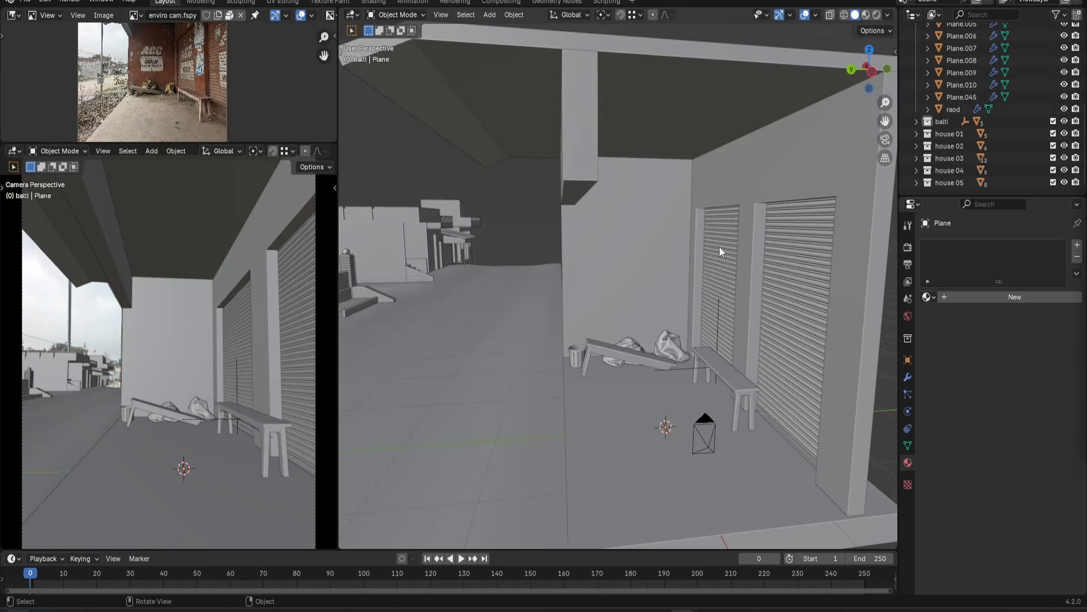
Turn the main 3D viewport into a Shader Editor showing the World nodes.
middle_drag(719, 247, 668, 217)
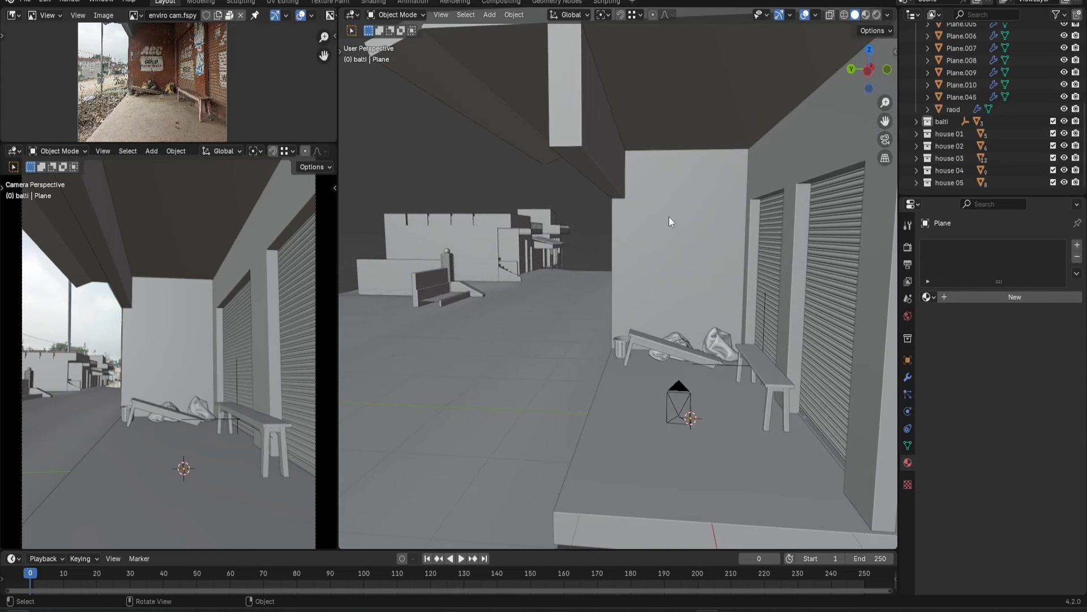
scroll(674, 220, up, 2)
scroll(677, 224, up, 2)
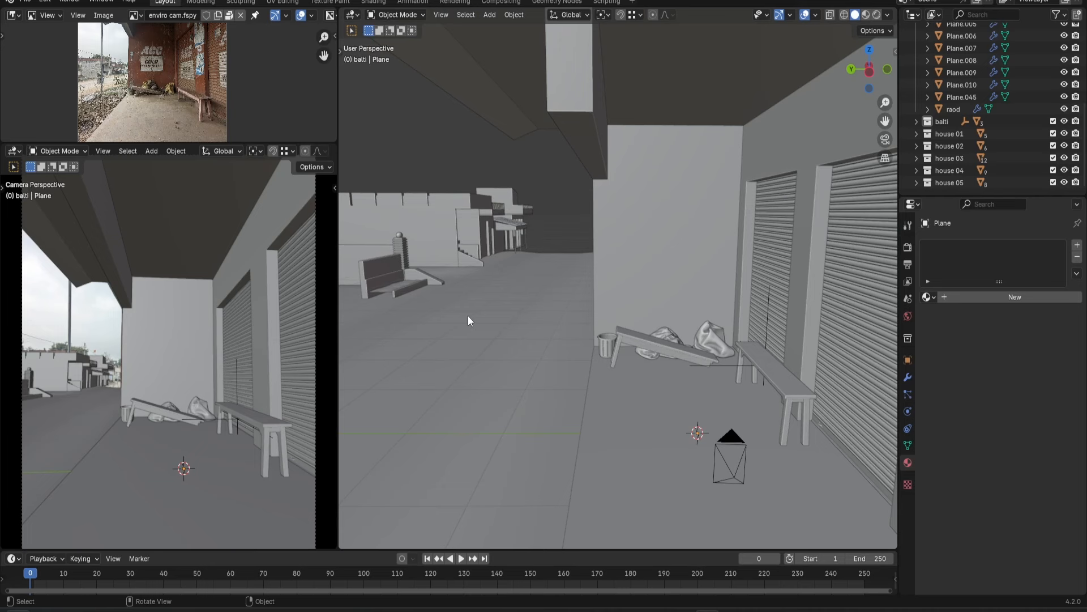
click(353, 13)
click(373, 126)
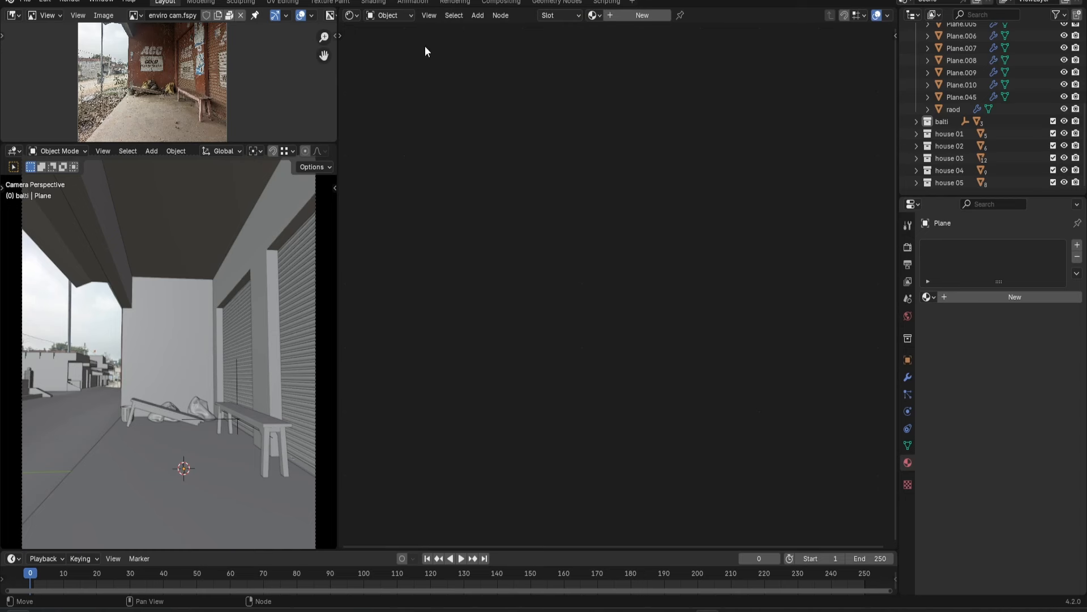
click(390, 15)
click(396, 58)
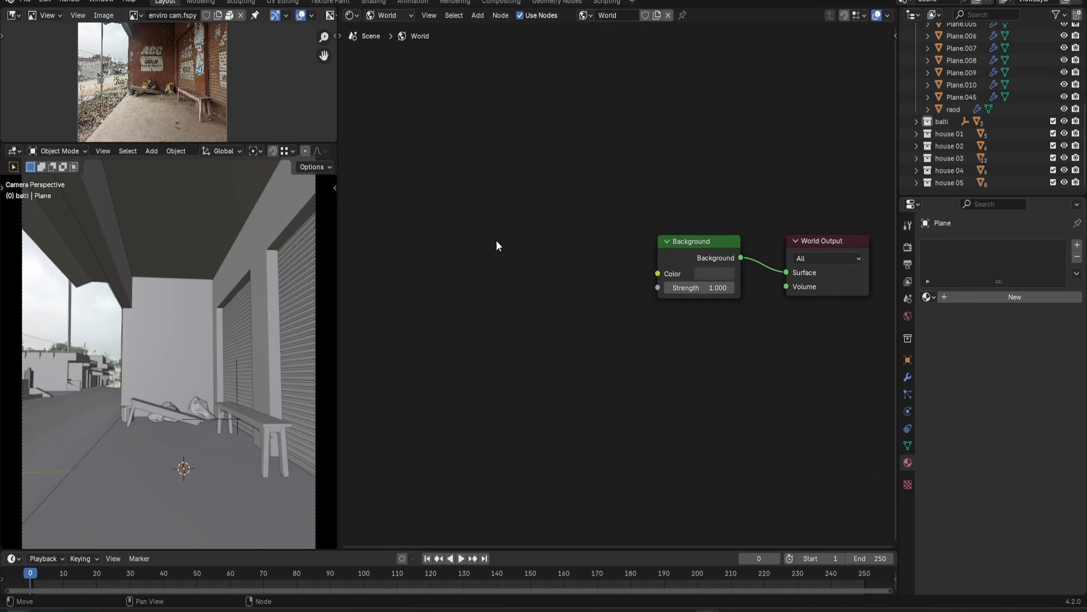
Add a Sky Texture node and connect its Color to the Background node's Color.
key(shift+a)
text(sky)
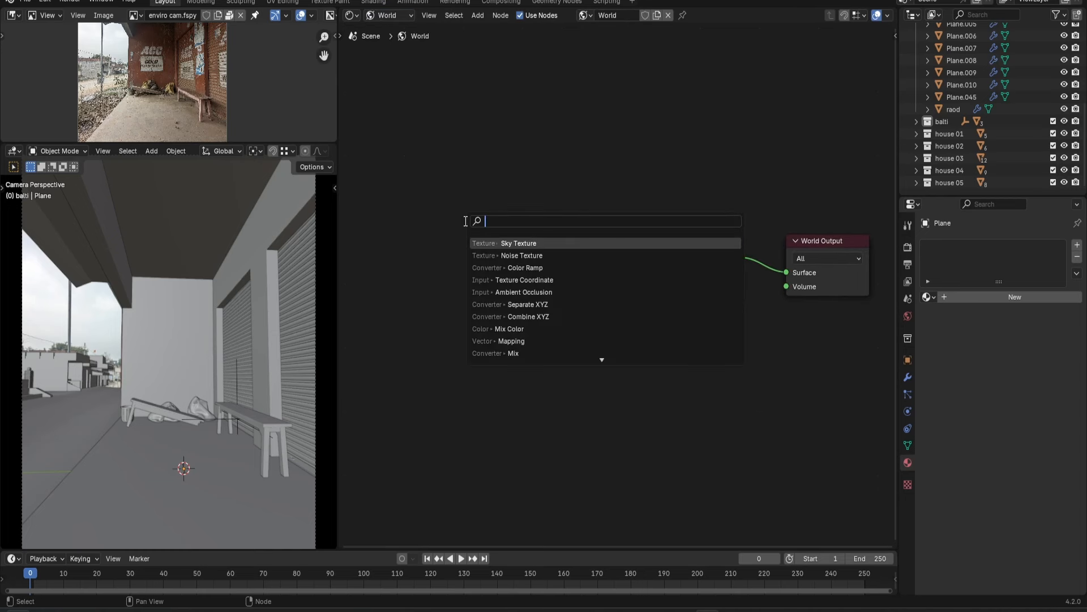
key(Return)
click(487, 222)
drag(576, 246, 658, 273)
Show the camera view in rendered shading and set the Background strength to 0.2.
key(z)
click(239, 232)
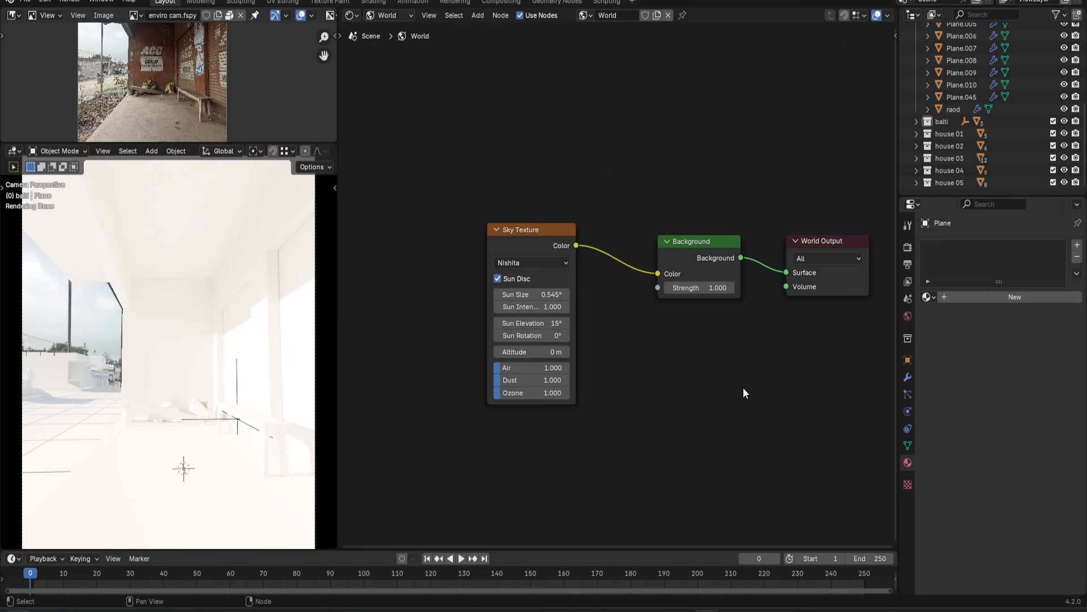
middle_drag(706, 313, 748, 323)
click(739, 298)
text(.2)
key(Return)
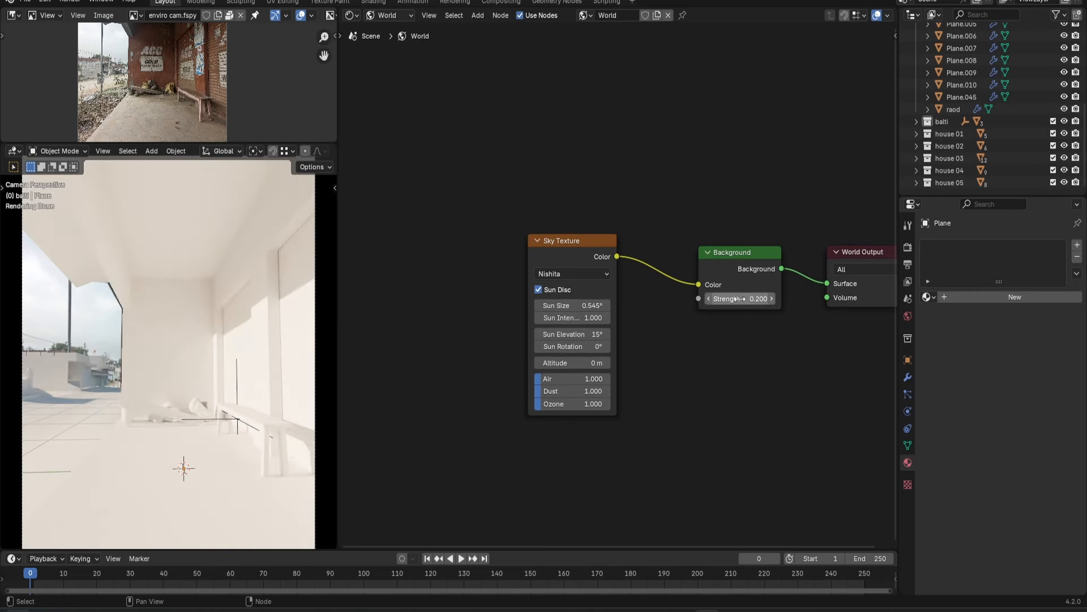
Set the Sky Texture's sun size to 5° and its sun rotation to about -82.4°.
click(572, 306)
text(5)
key(Return)
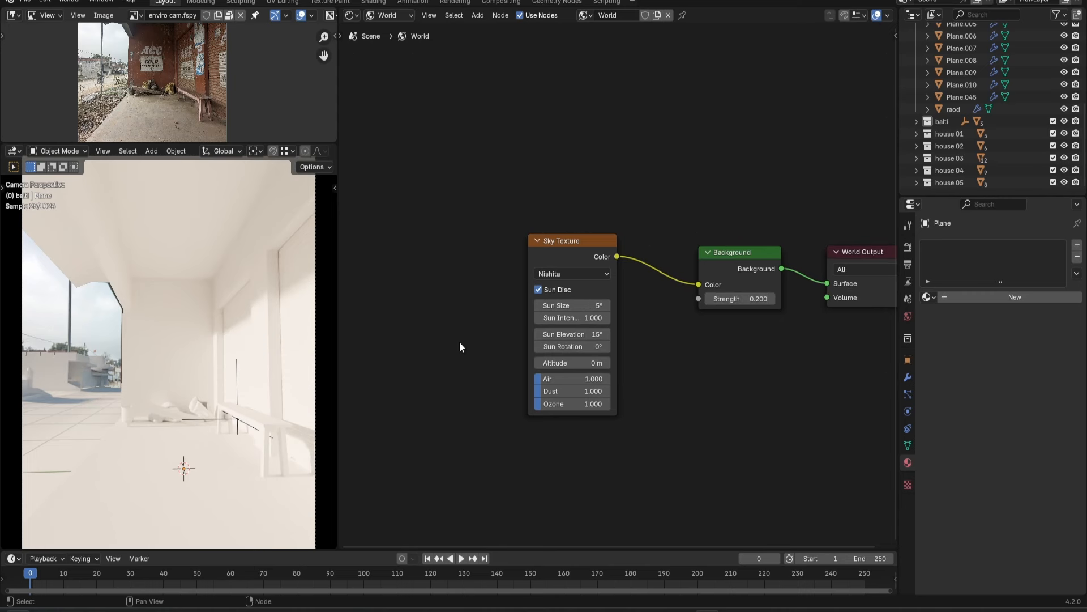
middle_drag(459, 347, 472, 316)
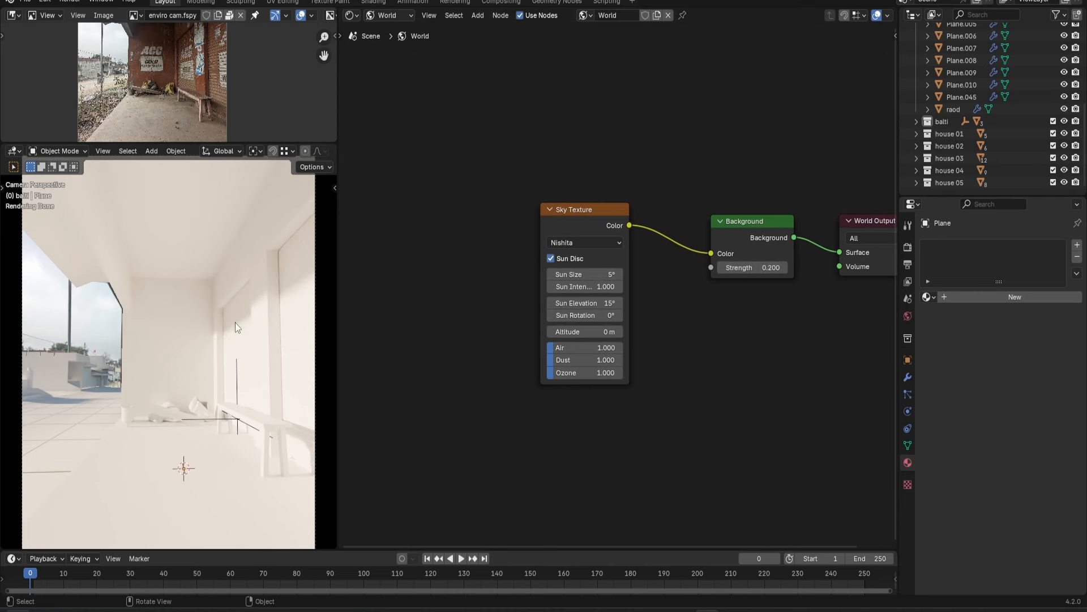
middle_drag(585, 354, 566, 333)
middle_drag(407, 310, 454, 307)
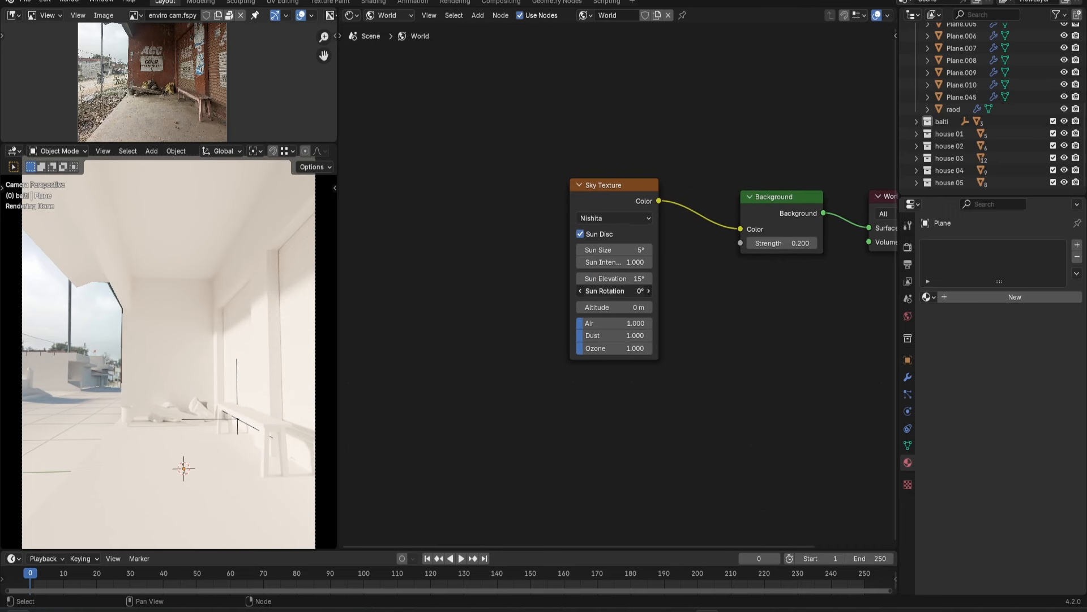
mouse_move(614, 290)
mouse_down()
mouse_move(648, 290)
mouse_move(600, 290)
mouse_up()
drag(677, 291, 405, 290)
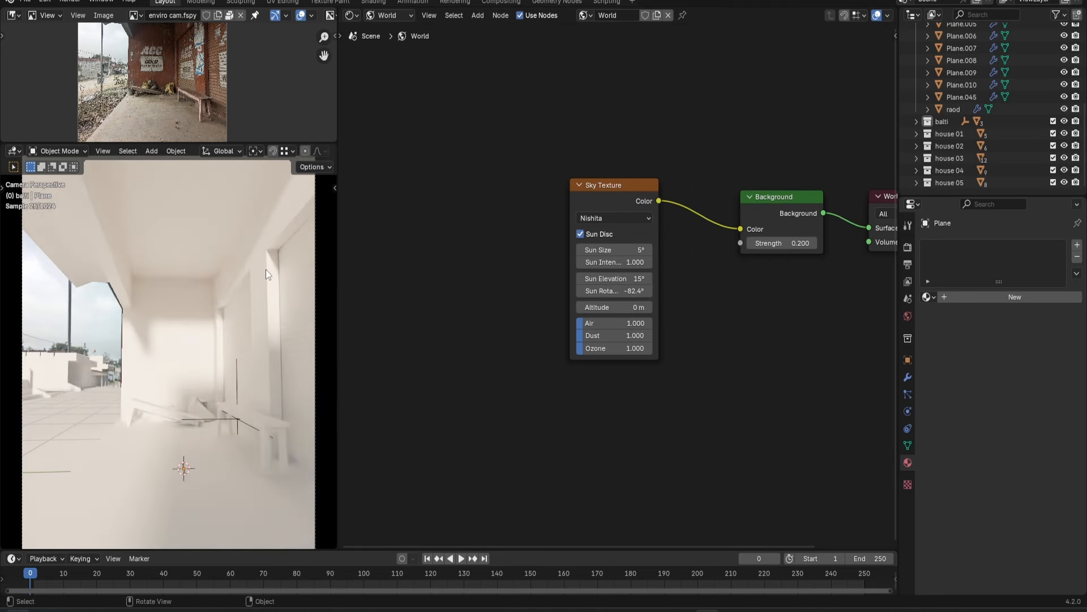
Change the Shader Editor area back to a 3D viewport and view the veranda with the detached wall plane.
click(351, 15)
click(374, 49)
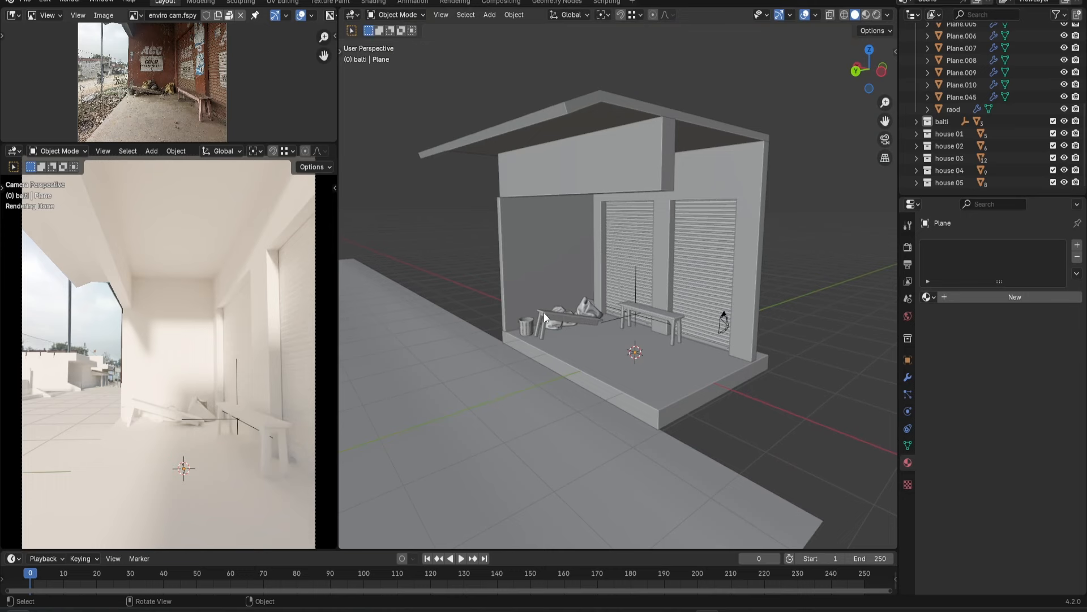
scroll(814, 263, down, 4)
middle_drag(787, 257, 837, 318)
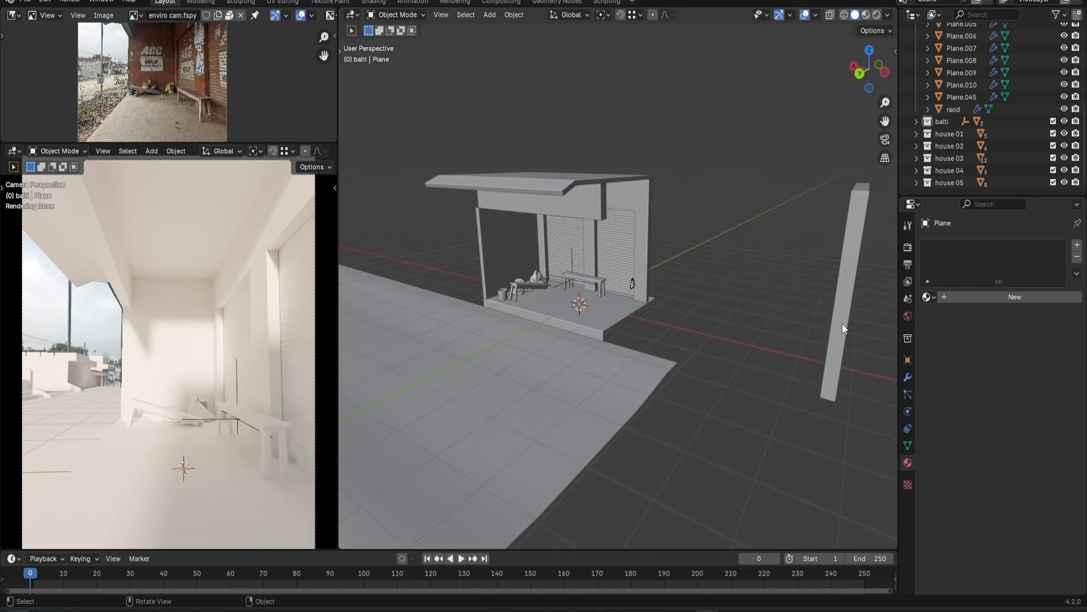
Move the detached wall plane against the open end of the veranda on the camera's side.
click(855, 326)
key(g)
middle_drag(742, 290, 626, 316)
click(641, 279)
click(722, 340)
scroll(691, 320, up, 2)
middle_drag(672, 195, 629, 308)
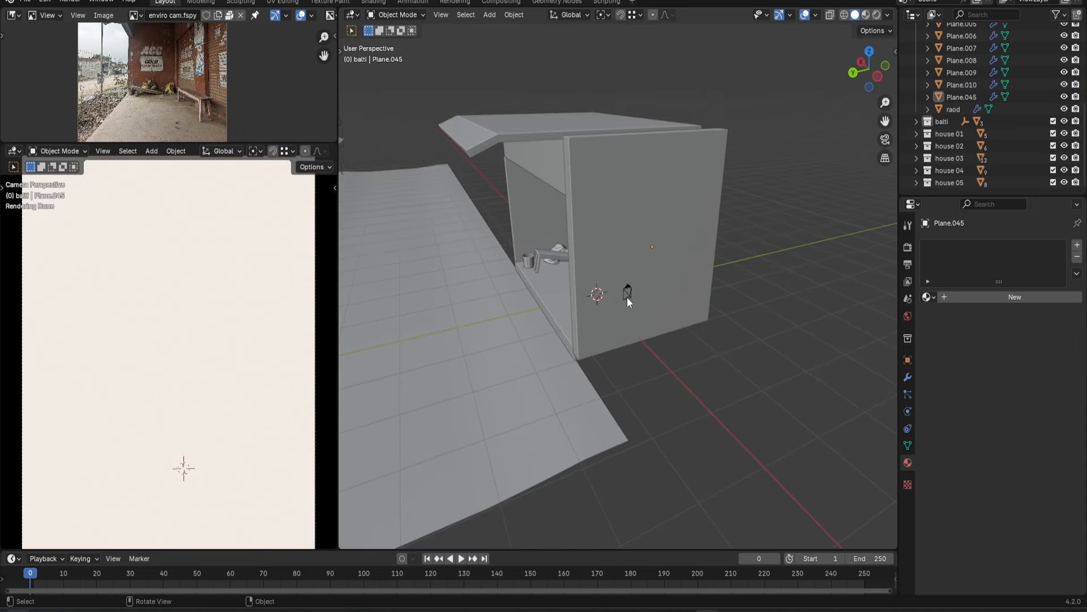
Set the Clip Start of the enviro cam.fspy camera to 0.5 m so it looks past the detached wall plane.
click(626, 292)
middle_drag(600, 255, 566, 290)
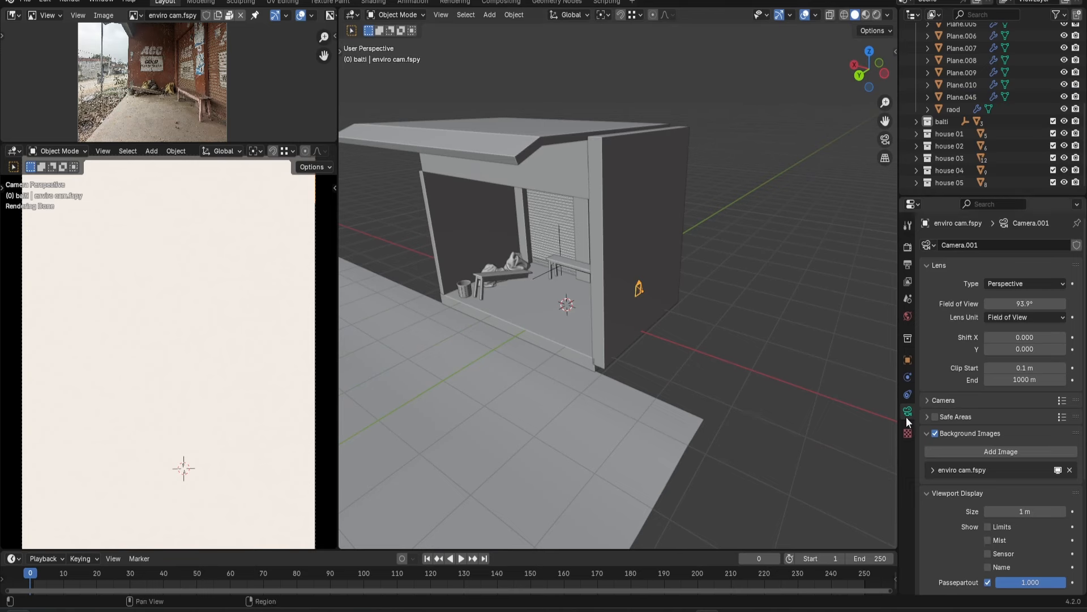
scroll(930, 341, down, 6)
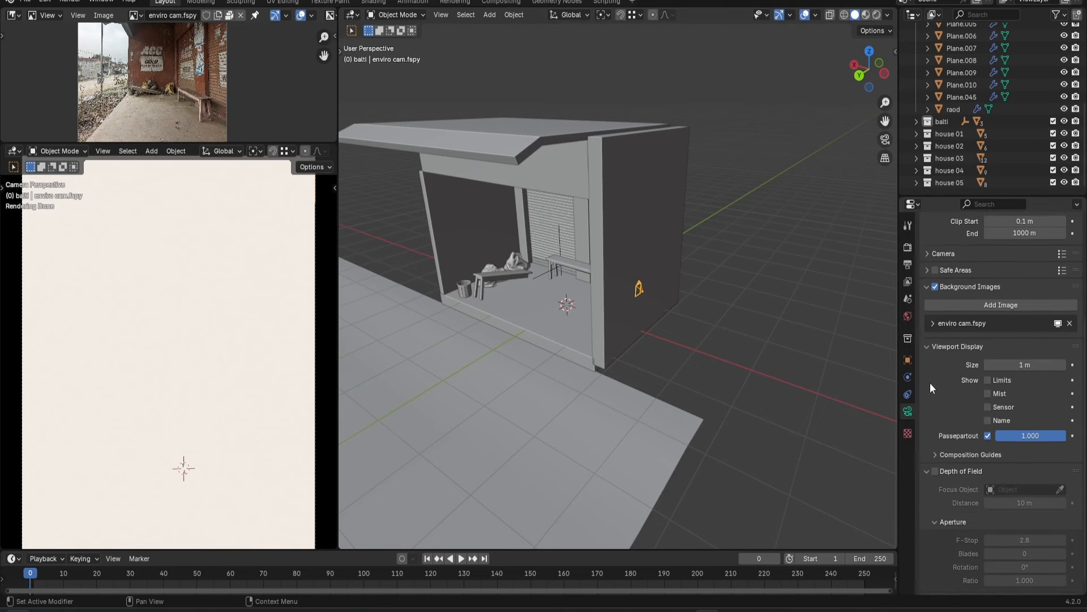
scroll(943, 419, up, 6)
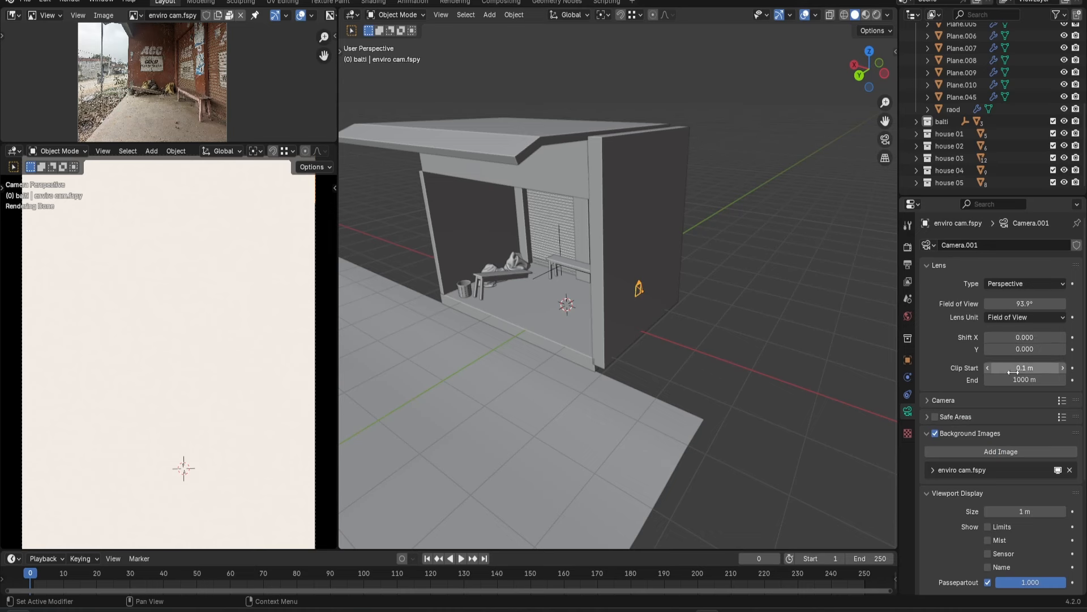
drag(1019, 367, 1056, 368)
middle_drag(652, 273, 677, 292)
scroll(694, 273, up, 3)
key(g)
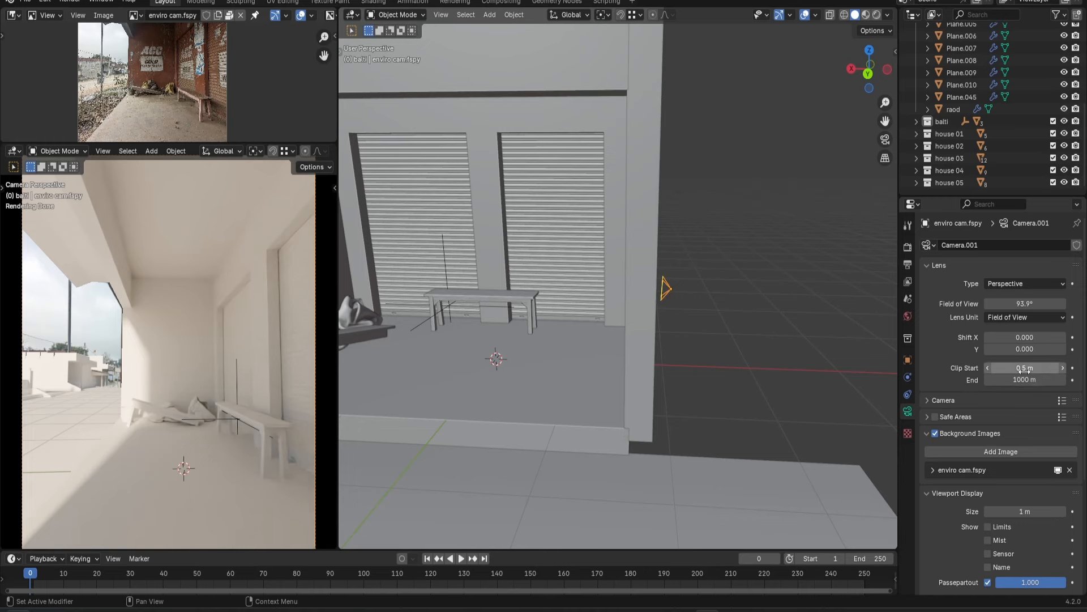
middle_drag(583, 314, 668, 310)
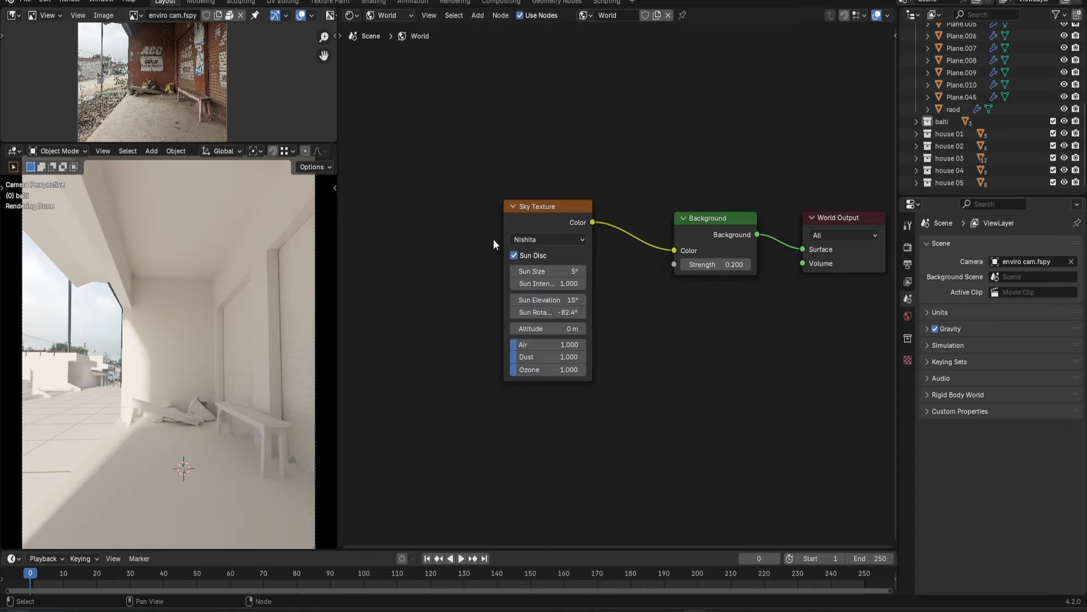
Set the Sky Texture's sun rotation to about -45.1° and its sun intensity to 0.5.
drag(544, 312, 600, 312)
middle_drag(547, 319, 578, 280)
drag(577, 274, 584, 273)
double_click(585, 244)
text(.5)
key(Return)
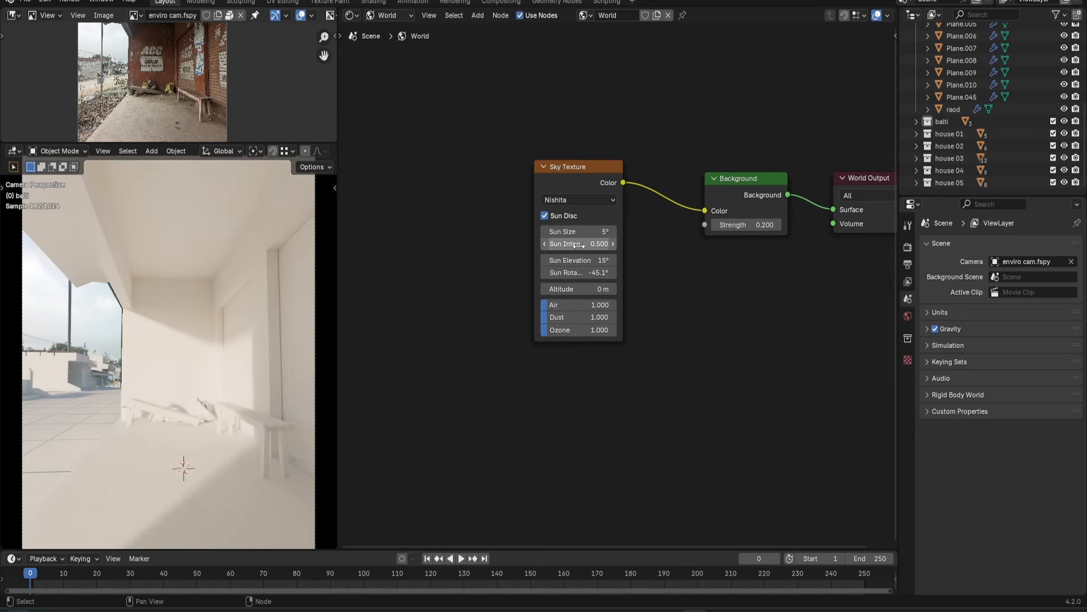
Set the Sky Texture's sun rotation to about -54.2°.
middle_drag(520, 289, 518, 250)
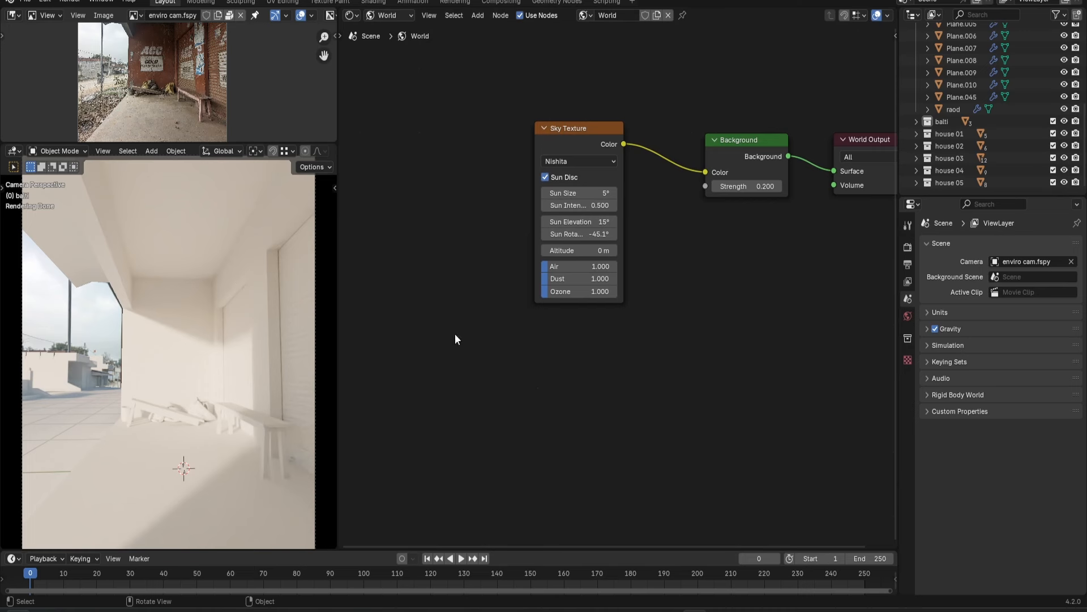
double_click(568, 234)
drag(551, 237, 508, 236)
text(0)
key(Return)
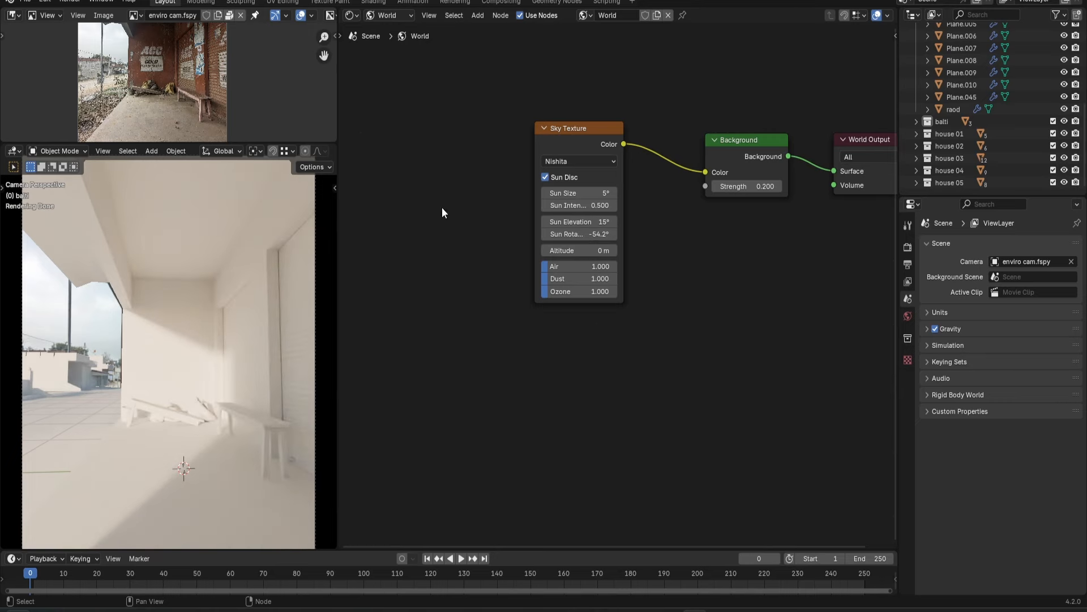
middle_drag(438, 204, 448, 204)
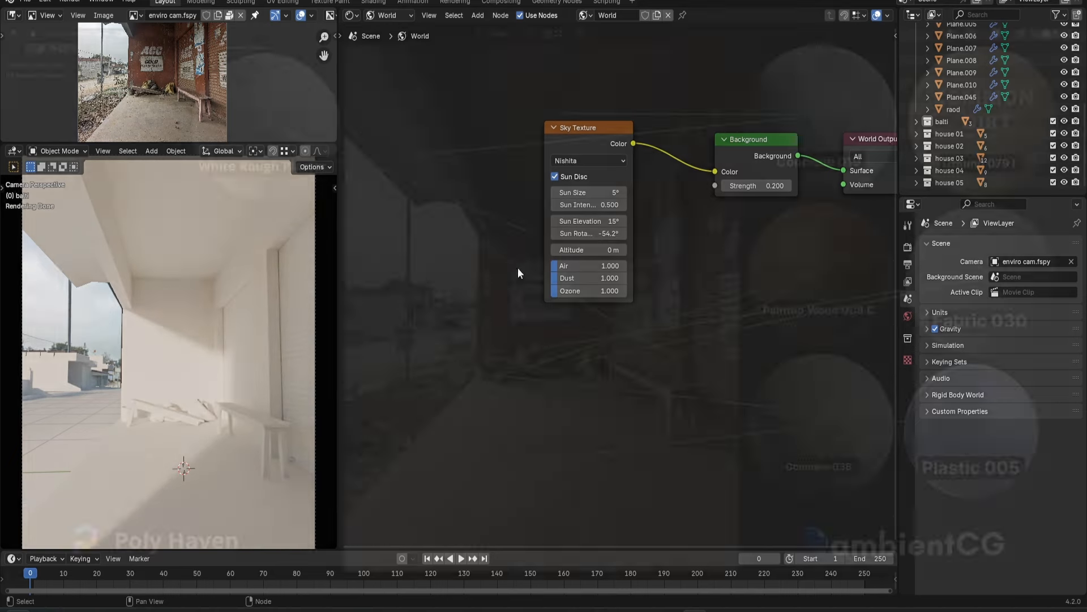
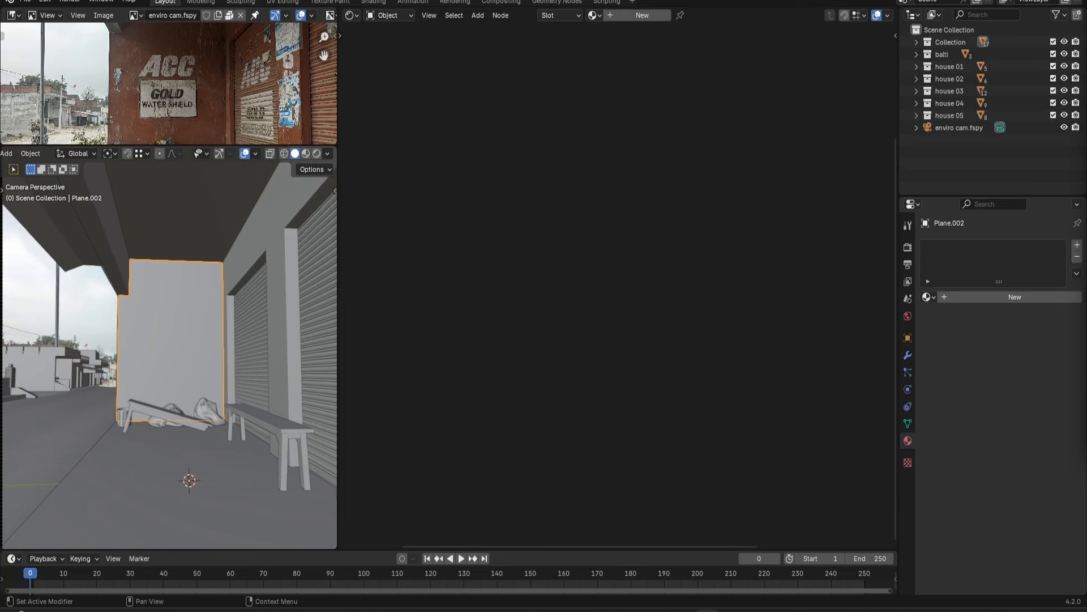
Append the white_rough_plaster material from white_rough_plaster_4k.blend into the scene.
drag(219, 235, 215, 236)
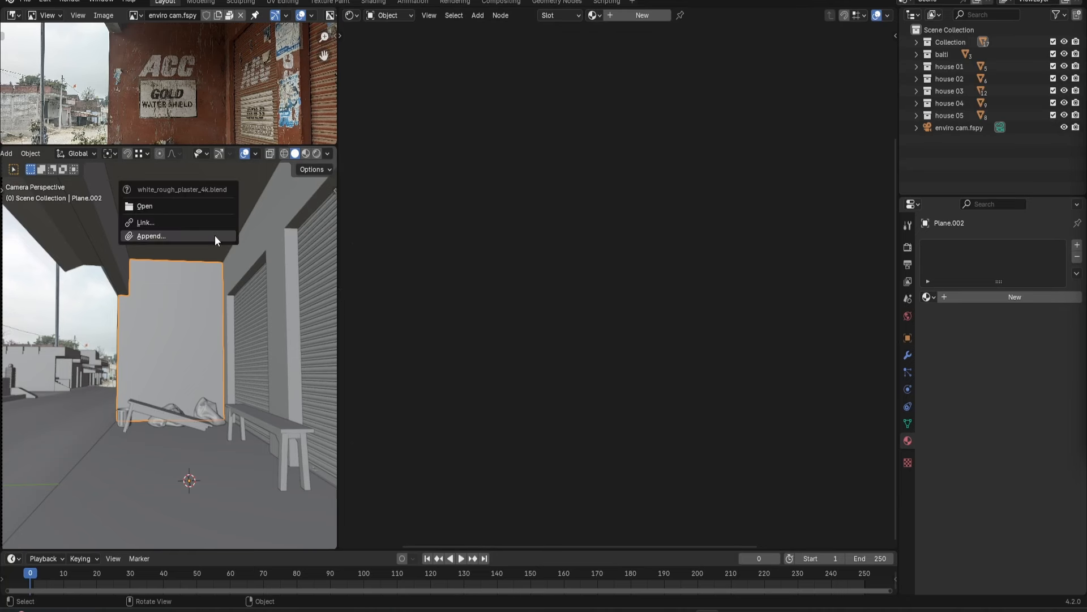
click(185, 235)
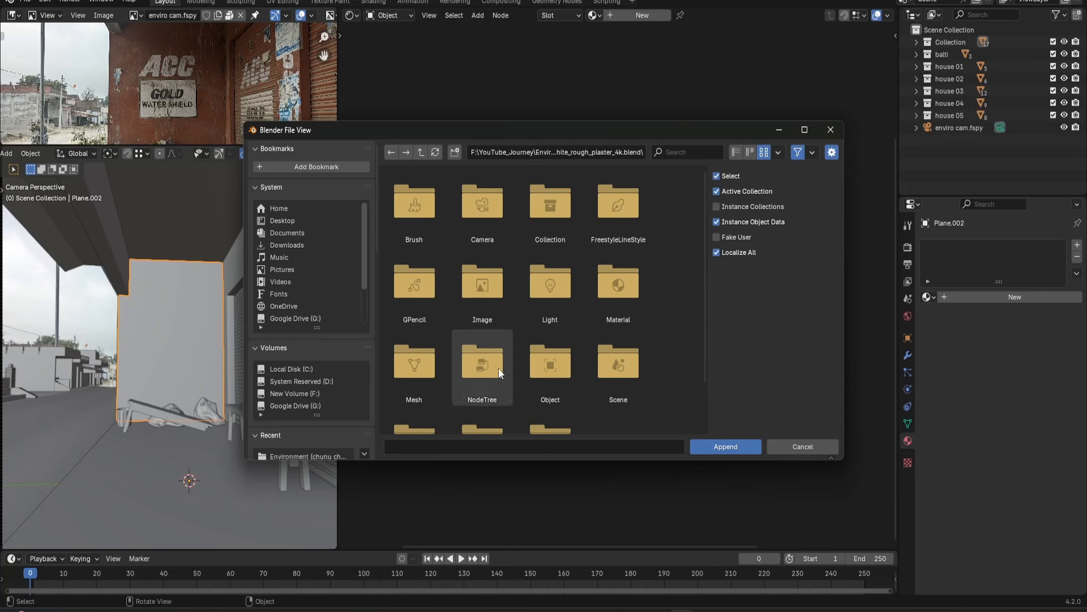
double_click(618, 300)
click(402, 222)
click(739, 447)
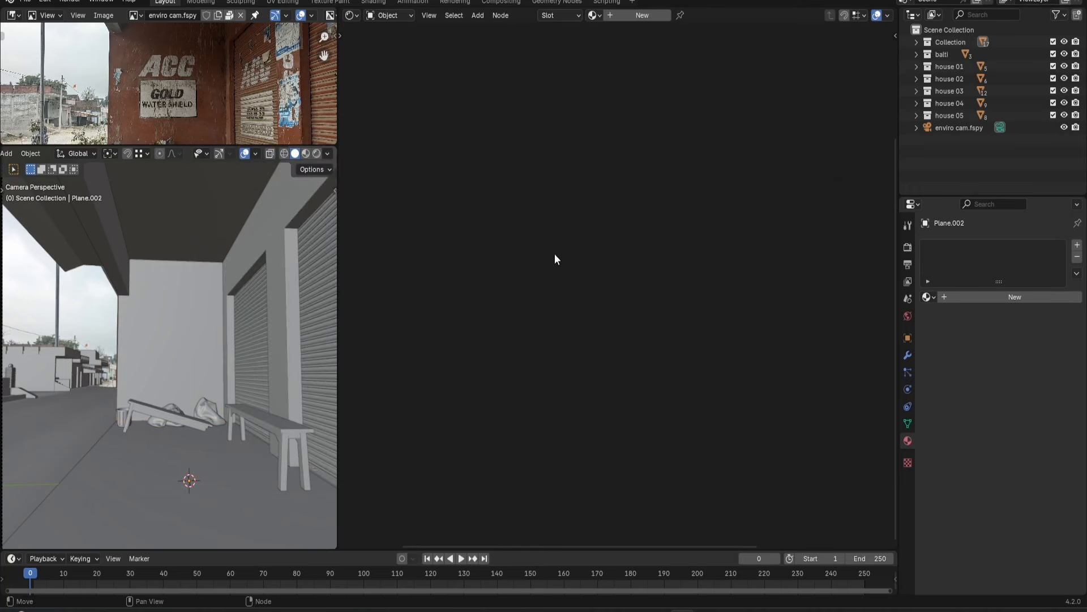
Assign the white_rough_plaster material to the veranda's far end wall and show the camera view in rendered shading.
click(207, 287)
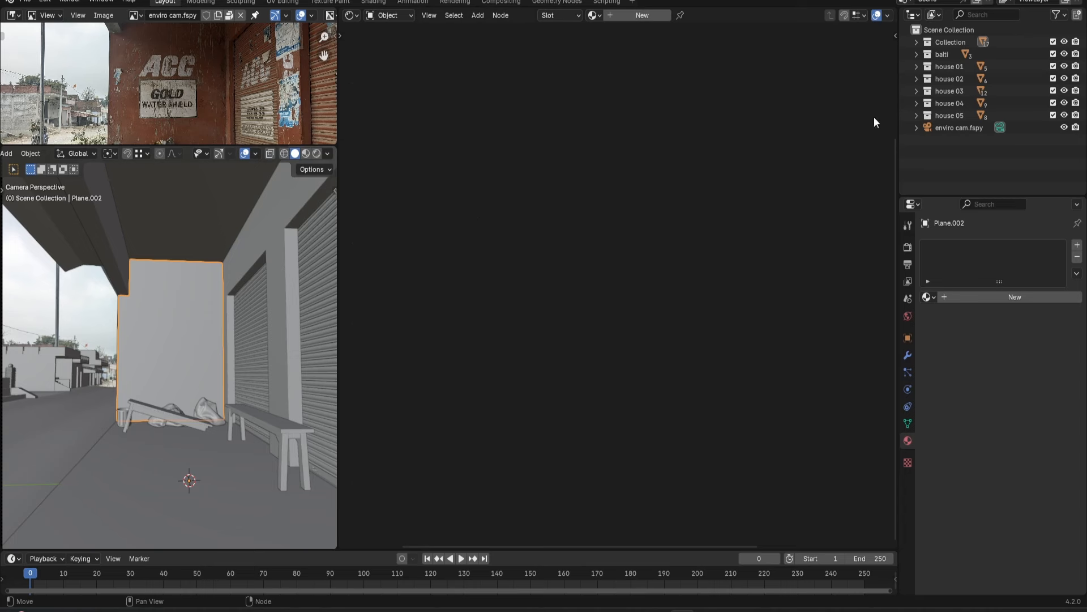
click(927, 297)
click(970, 315)
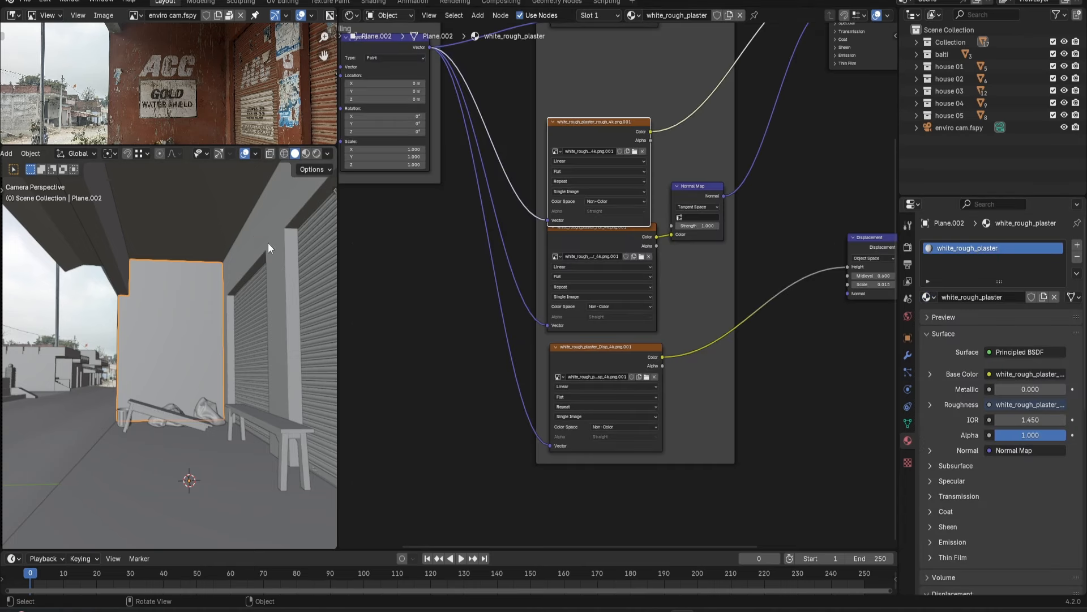
middle_drag(592, 138, 551, 286)
drag(551, 285, 560, 238)
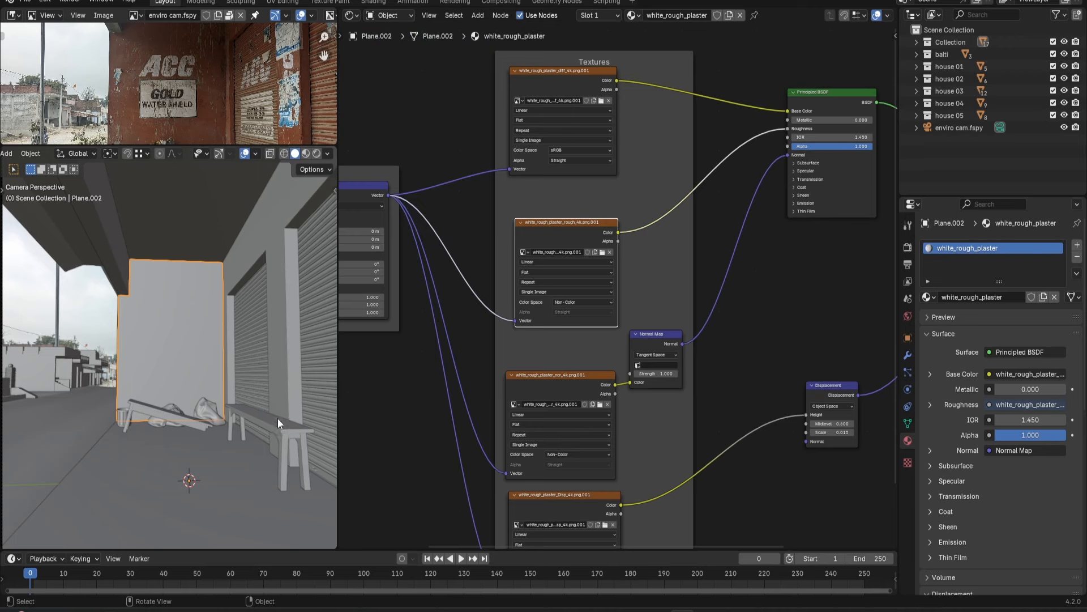
scroll(735, 295, down, 1)
middle_drag(736, 295, 860, 253)
click(860, 253)
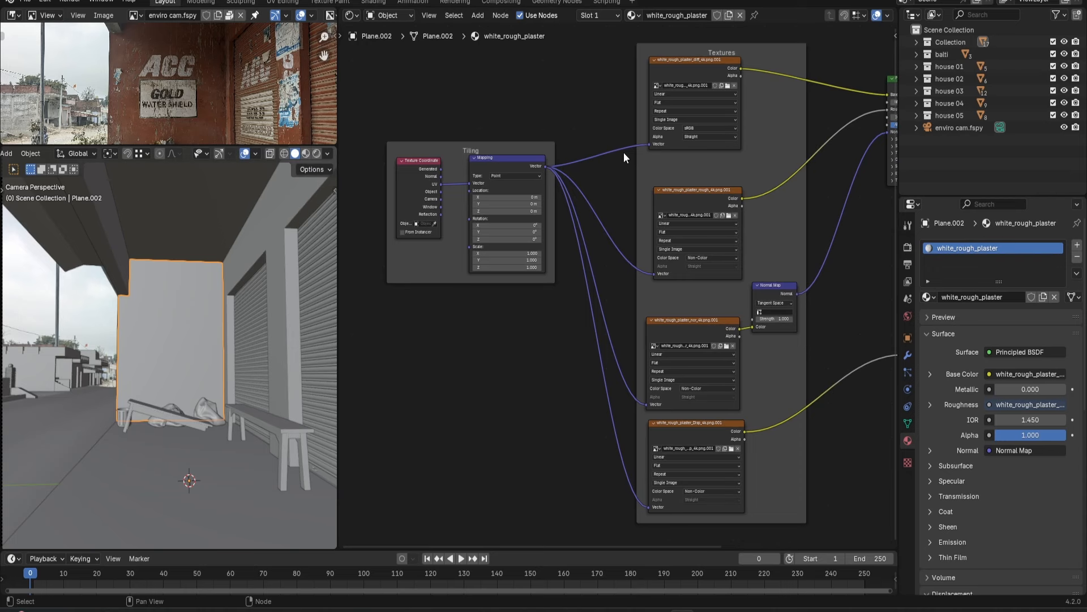
click(317, 154)
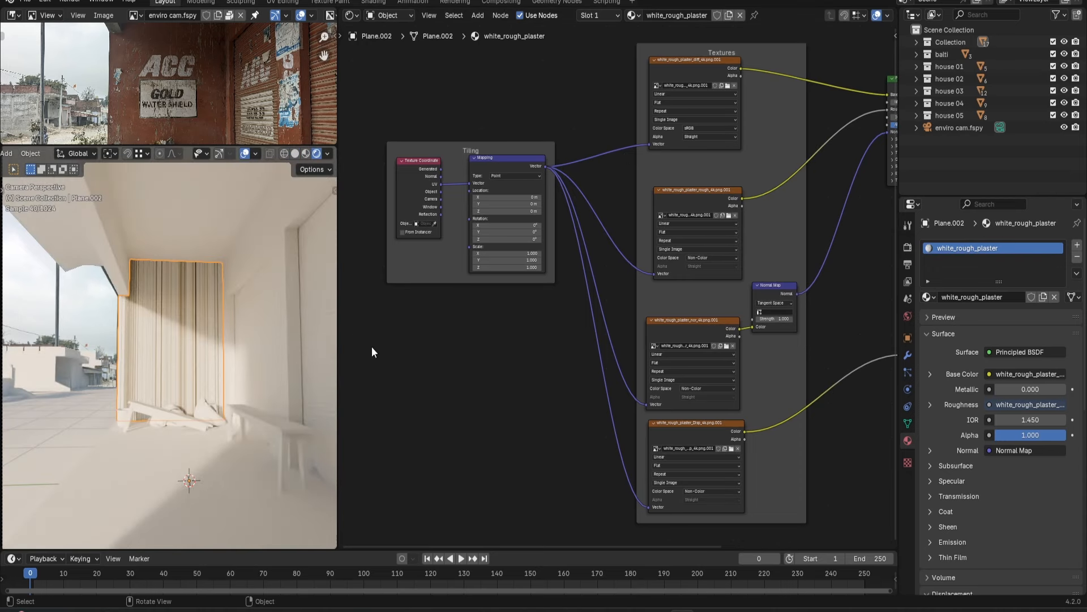
Assign the white_rough_plaster material to the veranda's side wall with the shutter openings.
click(242, 254)
click(927, 297)
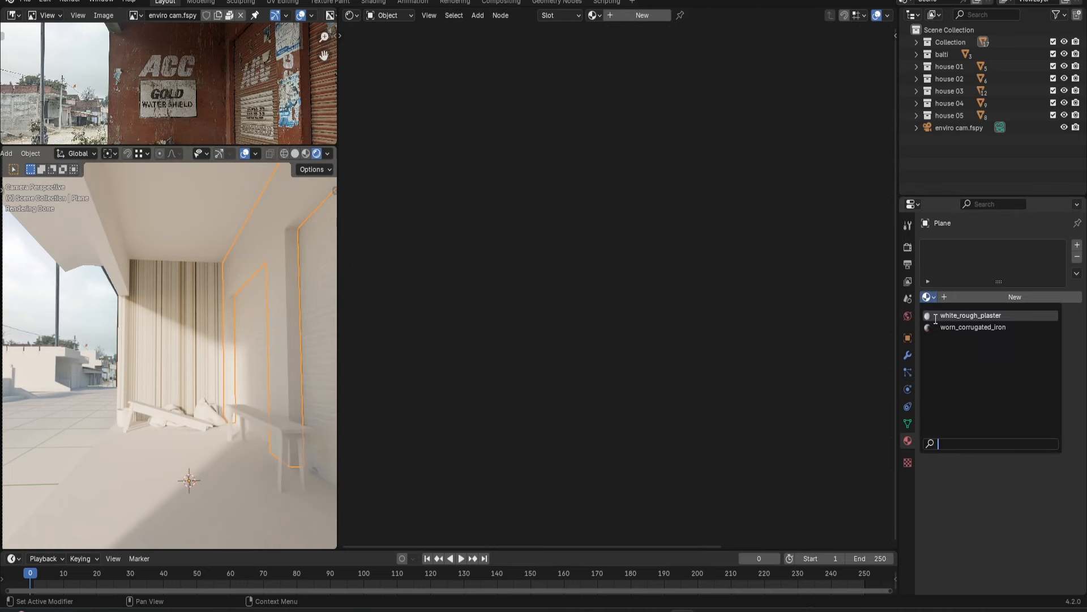
click(936, 316)
Reselect the end wall, reposition its Tiling frame and set all four plaster image textures to Box projection.
click(203, 315)
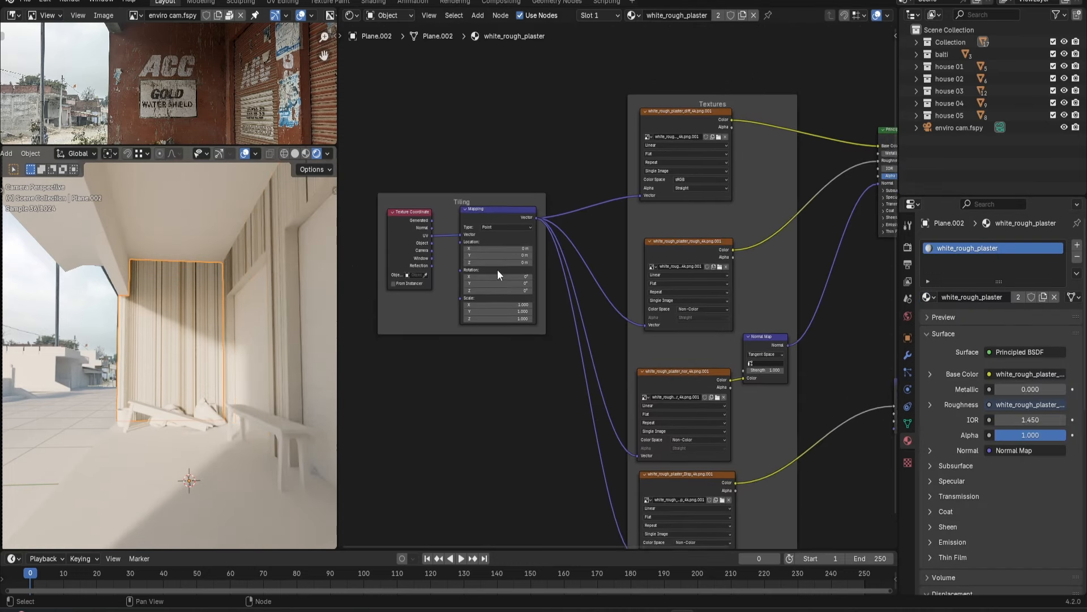
middle_drag(497, 269, 493, 283)
drag(455, 214, 450, 268)
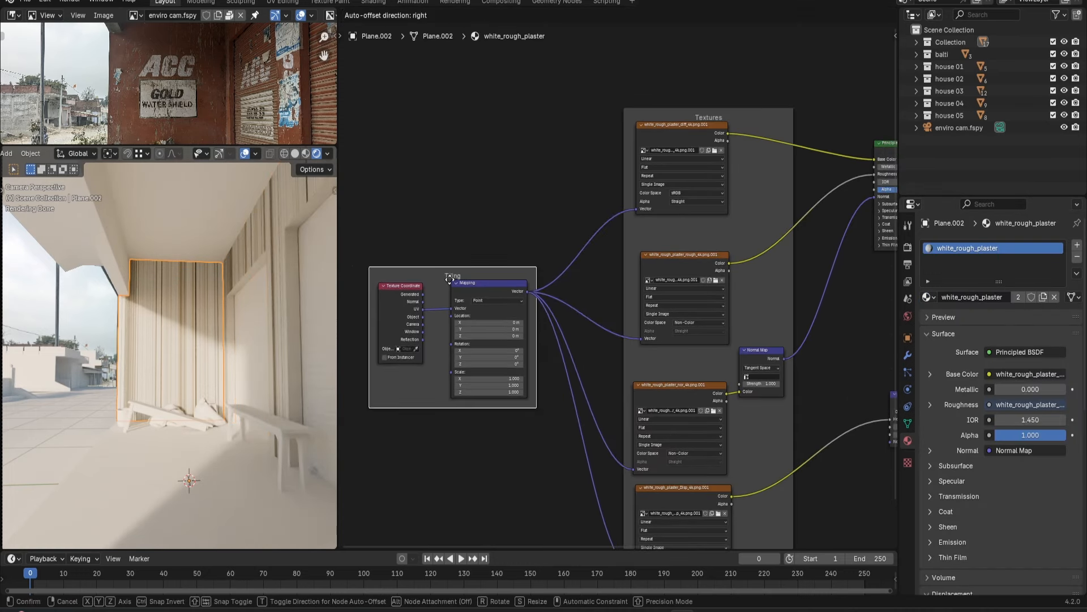
scroll(736, 177, up, 2)
click(589, 169)
click(583, 192)
scroll(583, 204, down, 4)
click(593, 210)
click(595, 240)
middle_drag(585, 363, 592, 219)
click(591, 220)
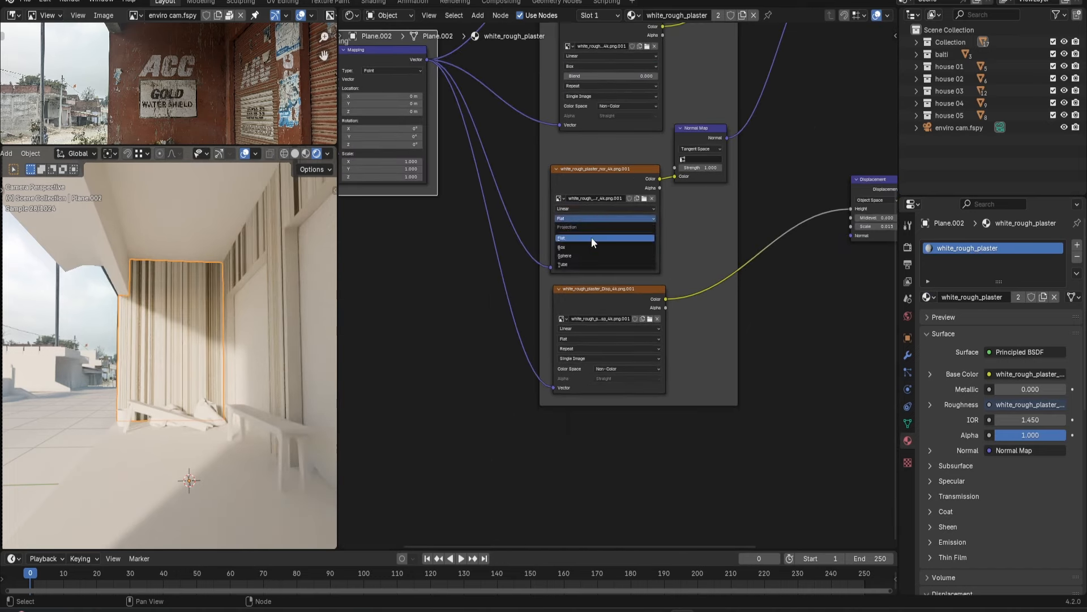
click(591, 247)
click(589, 263)
click(589, 291)
Connect the Texture Coordinate node's Object output to the Mapping node and set the X, Y and Z scale to 0.5.
middle_drag(396, 170, 589, 295)
drag(475, 134, 513, 124)
scroll(490, 342, up, 1)
drag(572, 255, 572, 278)
text(0.5)
key(Return)
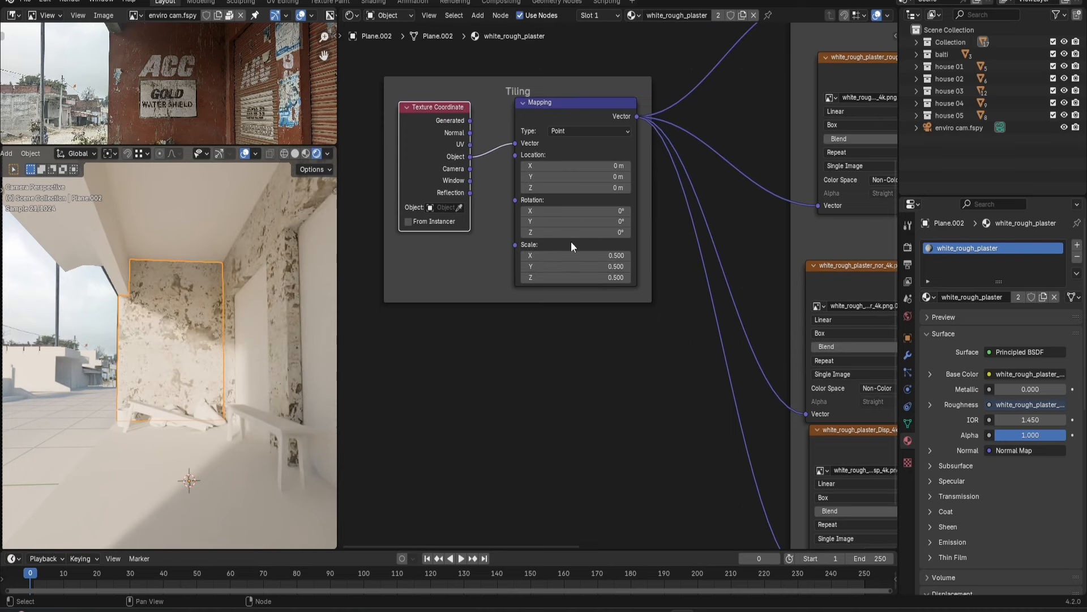
Set the Mapping node's X, Y and Z scale to 0.4.
scroll(588, 246, up, 1)
drag(566, 249, 566, 276)
text(0.4)
key(Return)
scroll(560, 332, down, 5)
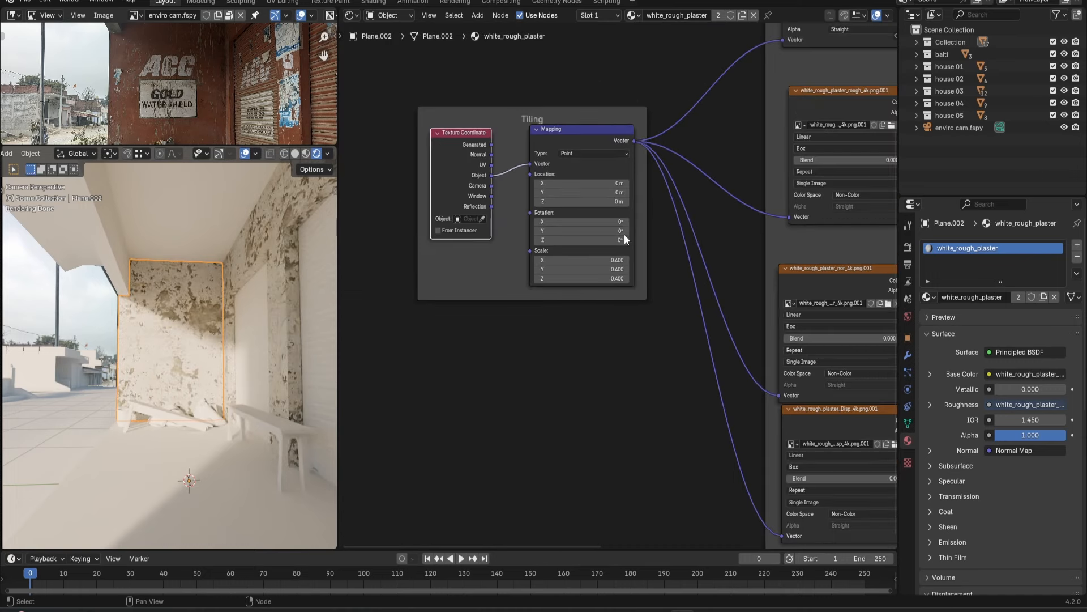
Space out the Principled BSDF node, cut the Displacement link to the Material Output and move the Displacement node aside.
middle_drag(566, 185, 553, 284)
middle_drag(675, 207, 590, 291)
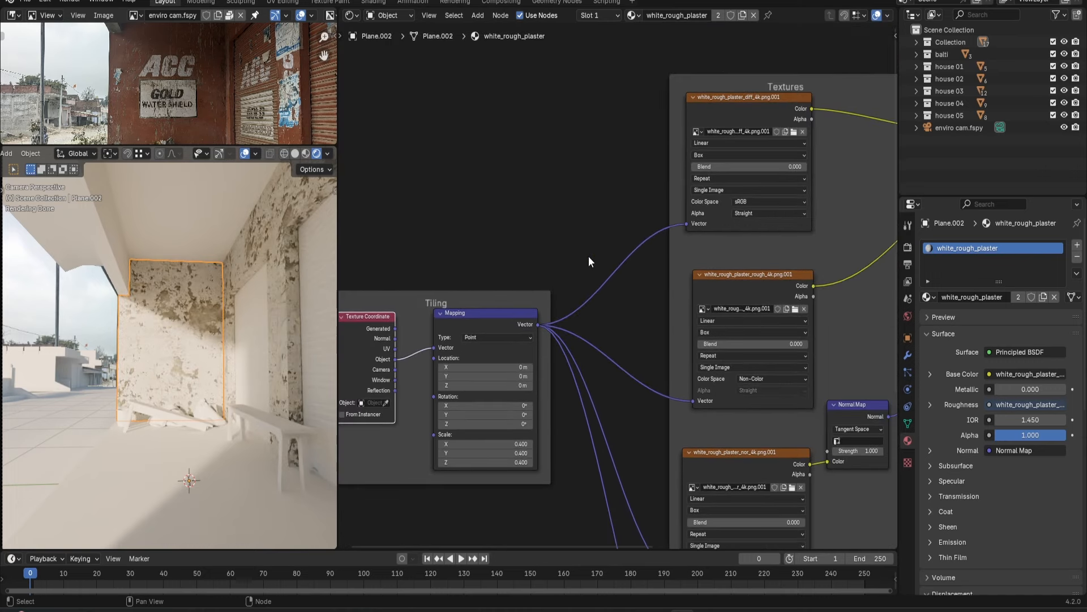
scroll(589, 288, down, 3)
middle_drag(572, 244, 461, 243)
middle_drag(694, 149, 383, 219)
click(552, 240)
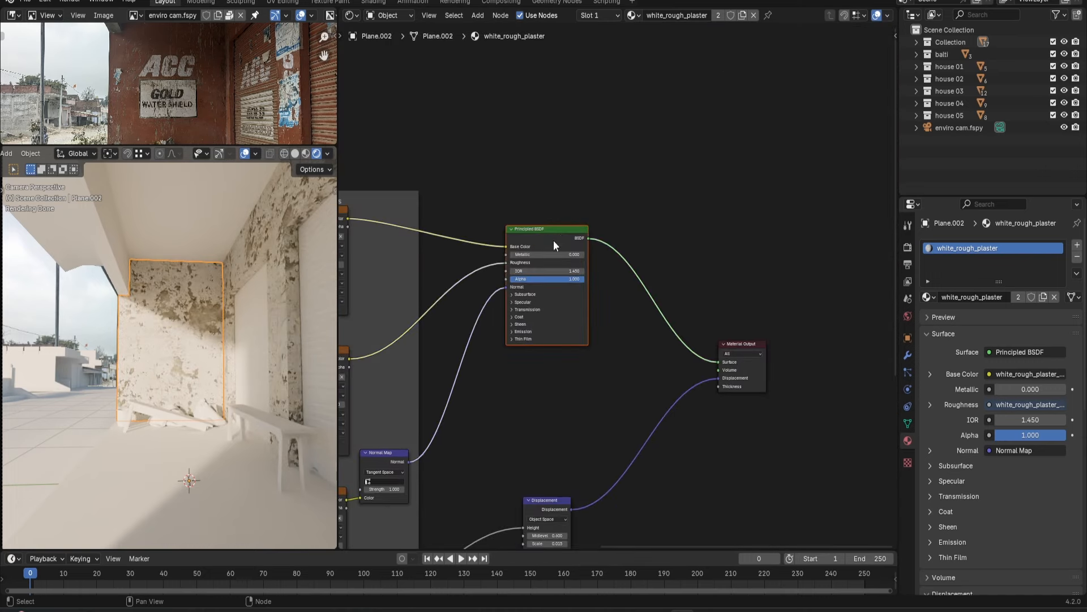
drag(553, 240, 632, 255)
middle_drag(629, 436, 712, 255)
ctrl+right_drag(627, 258, 694, 416)
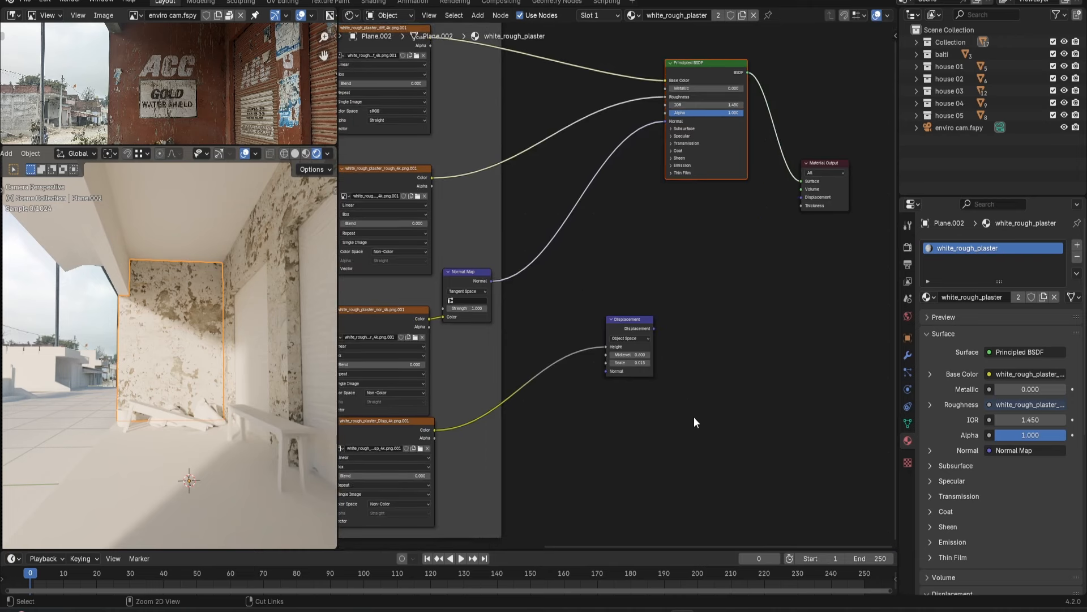
drag(633, 320, 594, 422)
middle_drag(535, 396, 614, 309)
drag(433, 331, 425, 356)
Insert a Color Ramp node between the diffuse plaster texture and the Principled BSDF's Base Color.
shift+scroll(646, 248, up, 8)
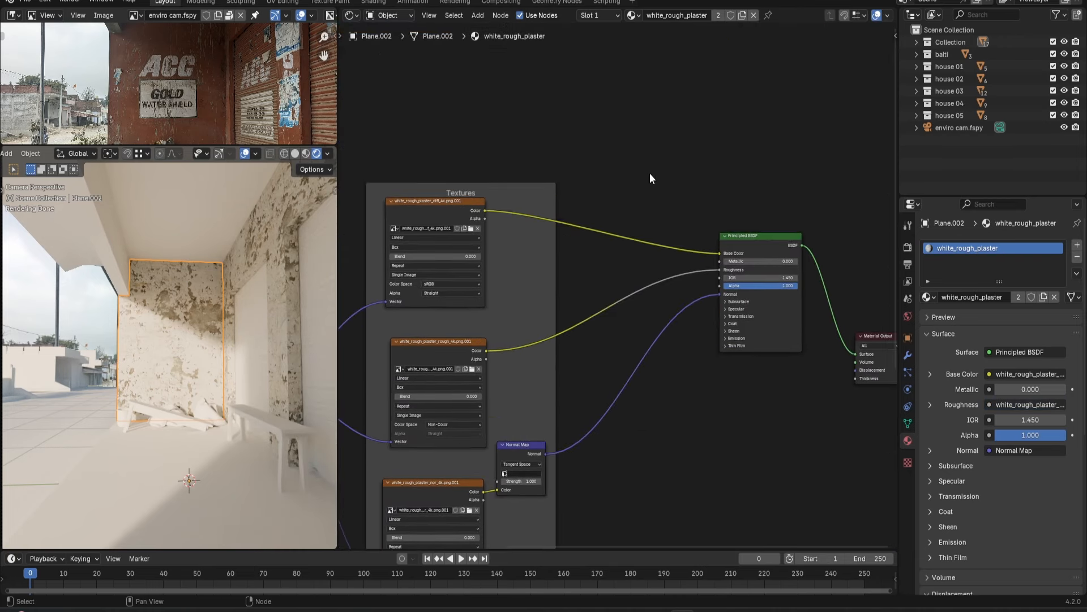
key(shift+a)
text(c)
click(711, 195)
click(590, 171)
Set the Color Ramp's first stop to a dark brown sampled from the wall in the reference photo.
scroll(662, 175, up, 3)
scroll(658, 216, up, 2)
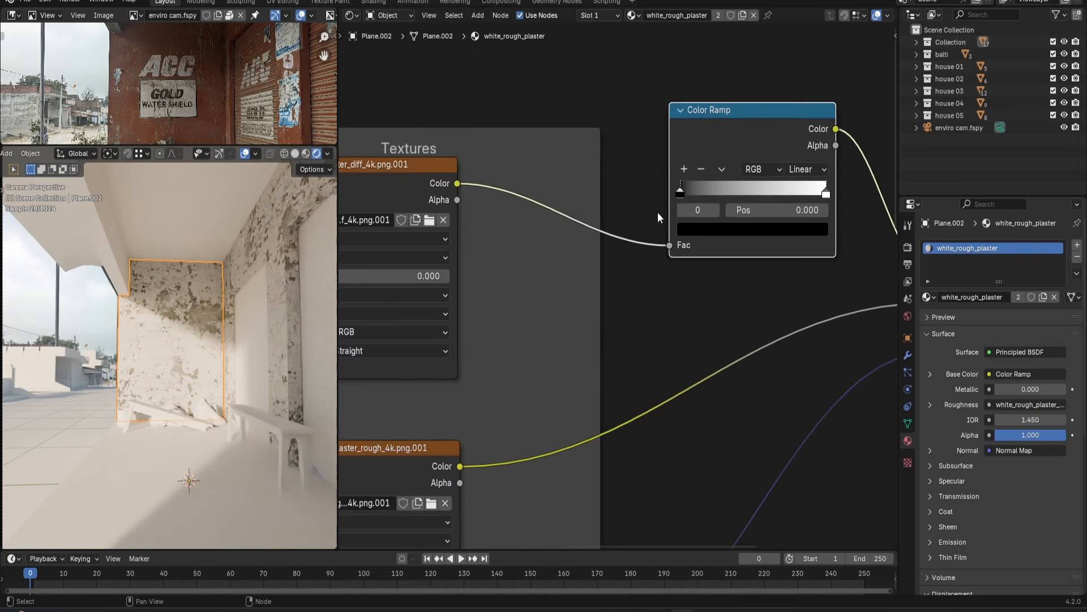
click(698, 228)
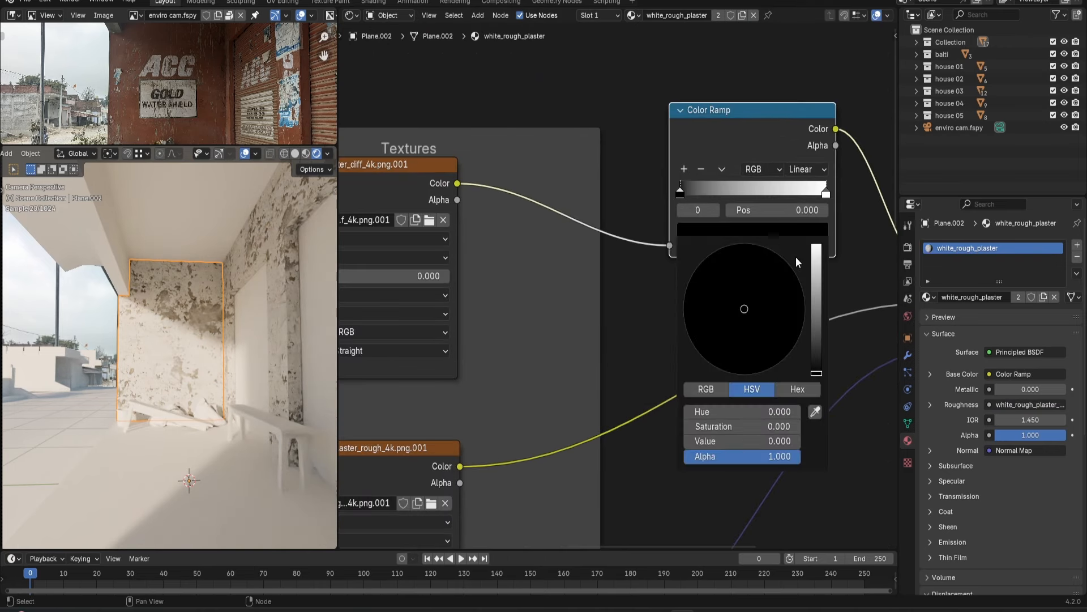
click(818, 397)
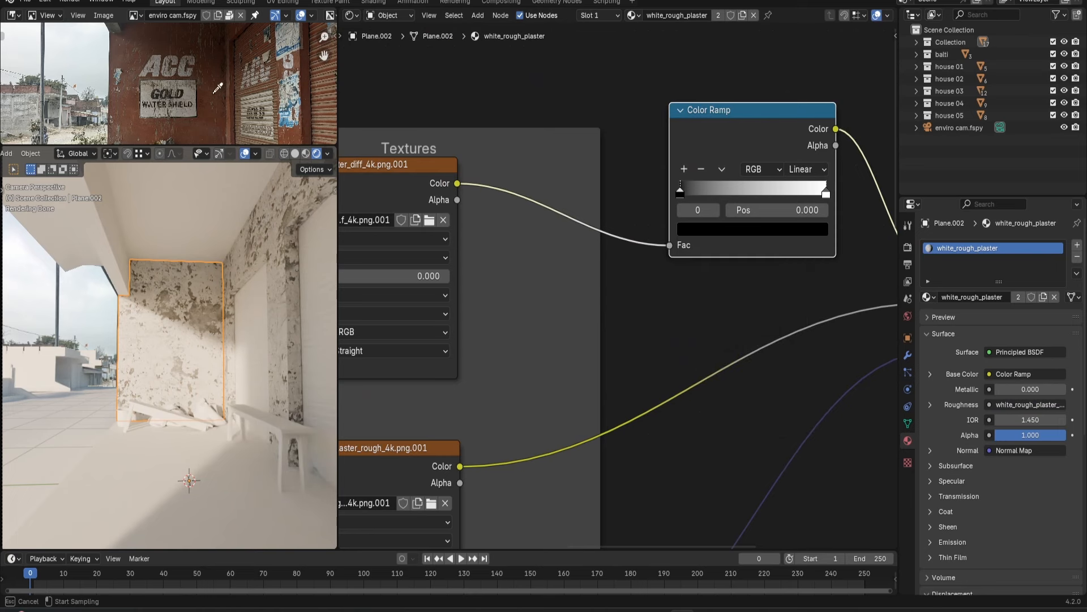
click(220, 62)
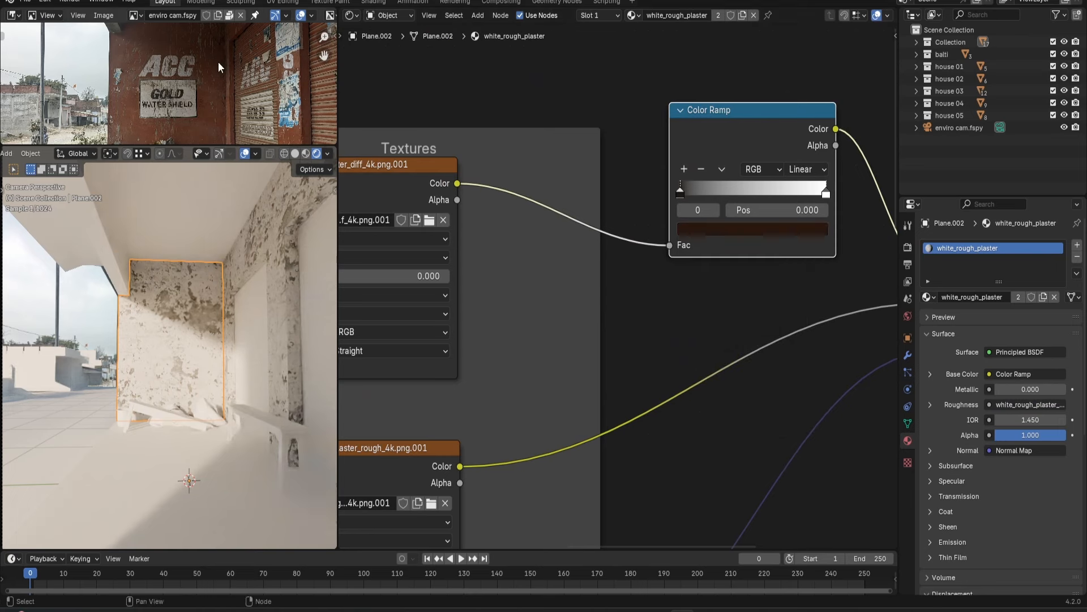
Set the Color Ramp's end stop at position 1.000 to a reddish brown sampled from the reference photo's wall.
click(825, 193)
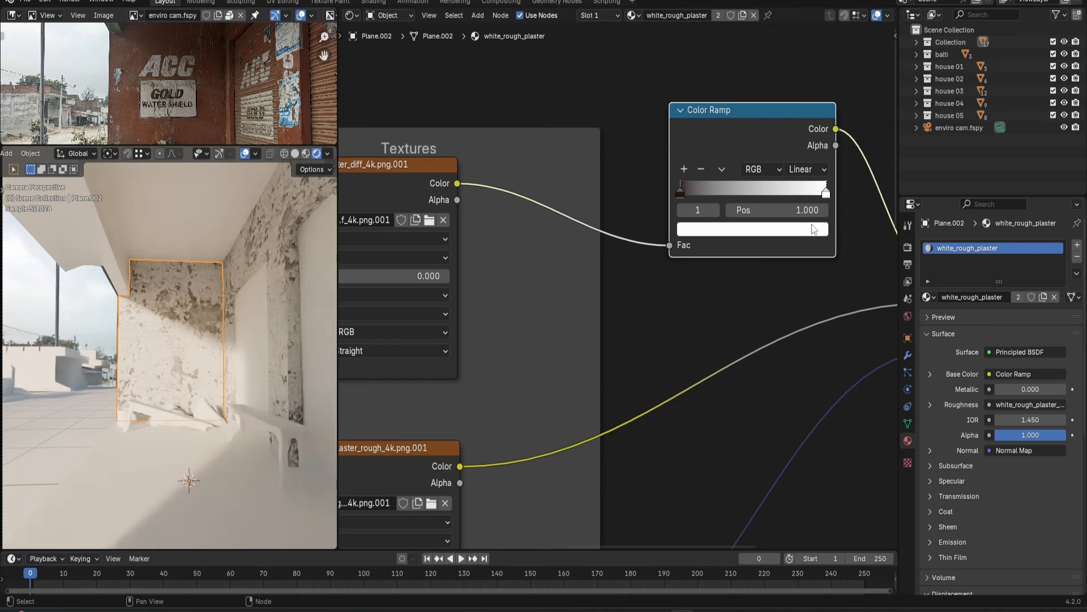
click(821, 229)
click(815, 411)
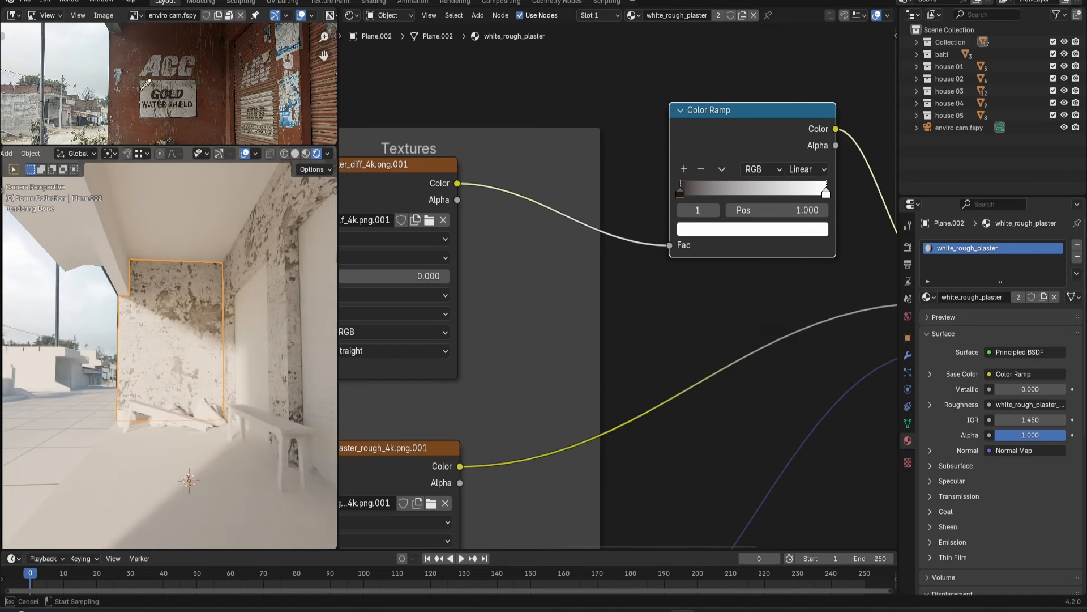
click(127, 100)
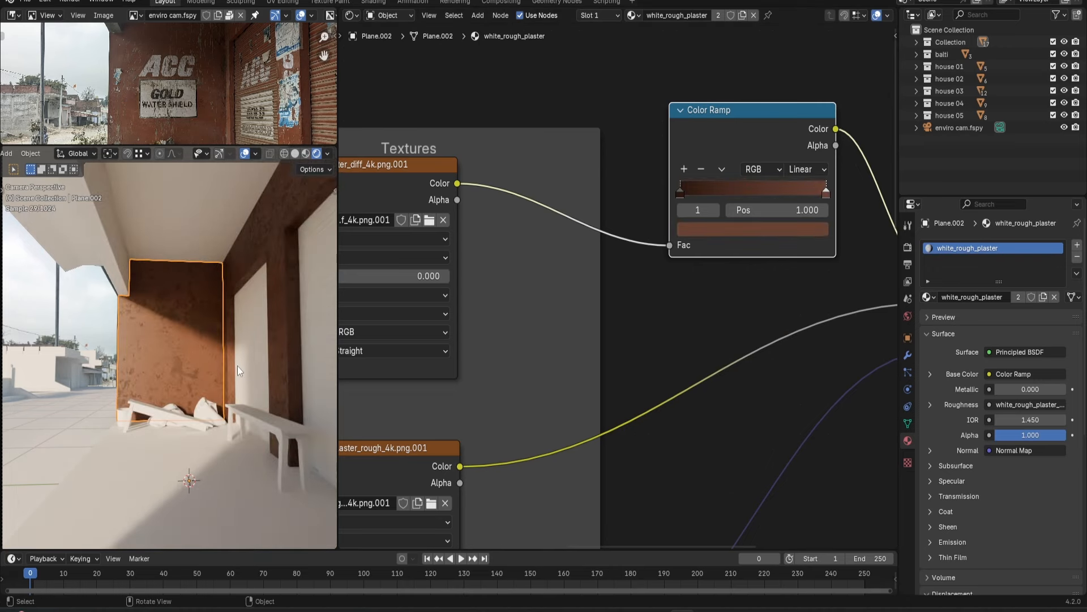
Add a stop to the plaster's Color Ramp and slide it close to the ramp's first stop.
scroll(233, 368, up, 2)
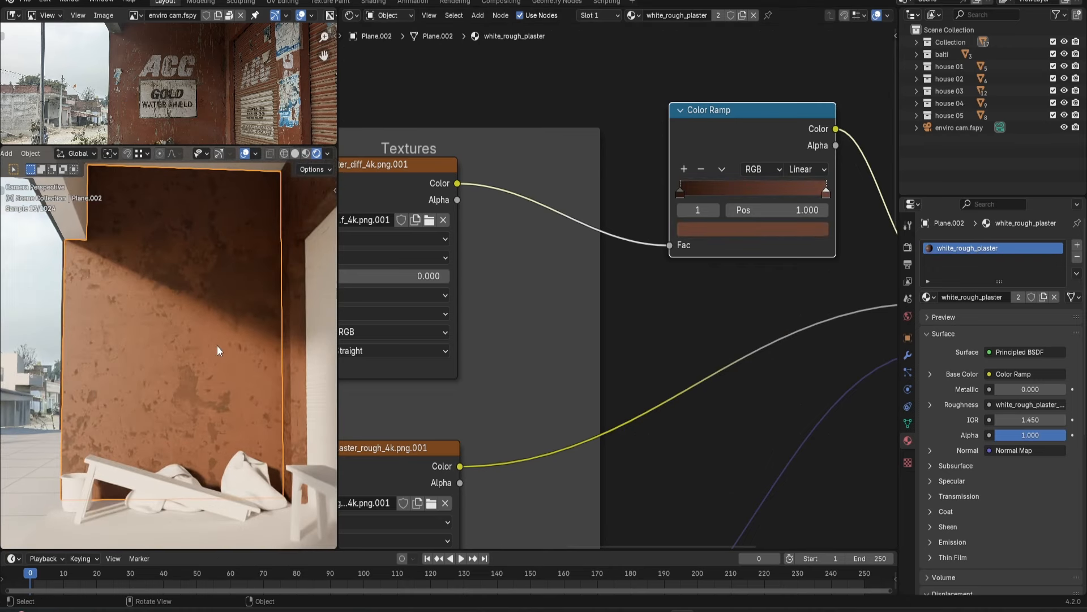
middle_drag(741, 172, 657, 223)
scroll(657, 222, down, 1)
middle_drag(548, 156, 558, 182)
scroll(655, 140, up, 1)
scroll(685, 136, down, 1)
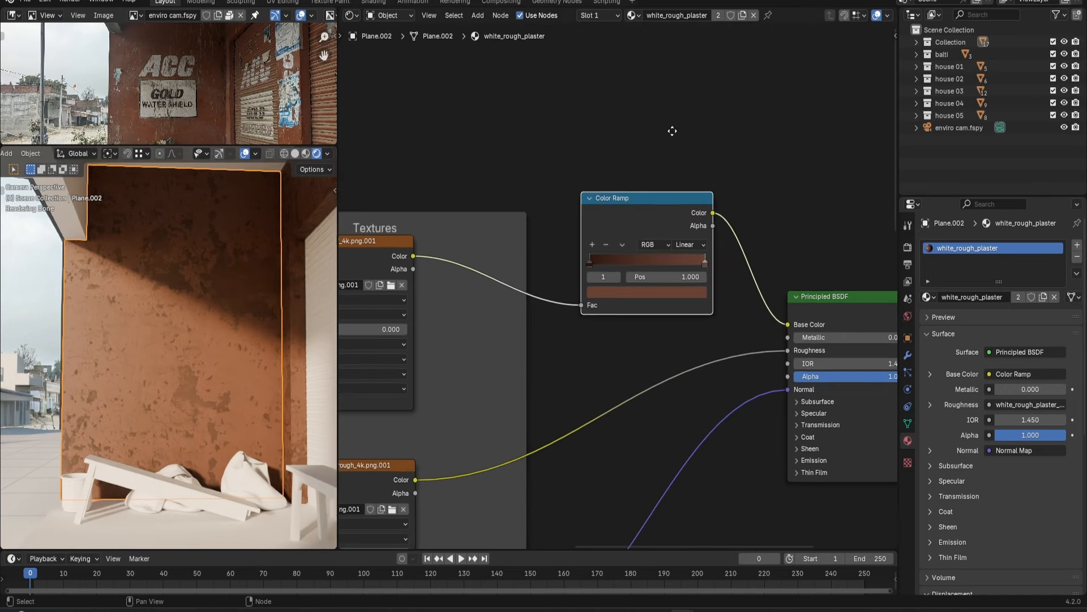
scroll(586, 244, up, 2)
click(577, 226)
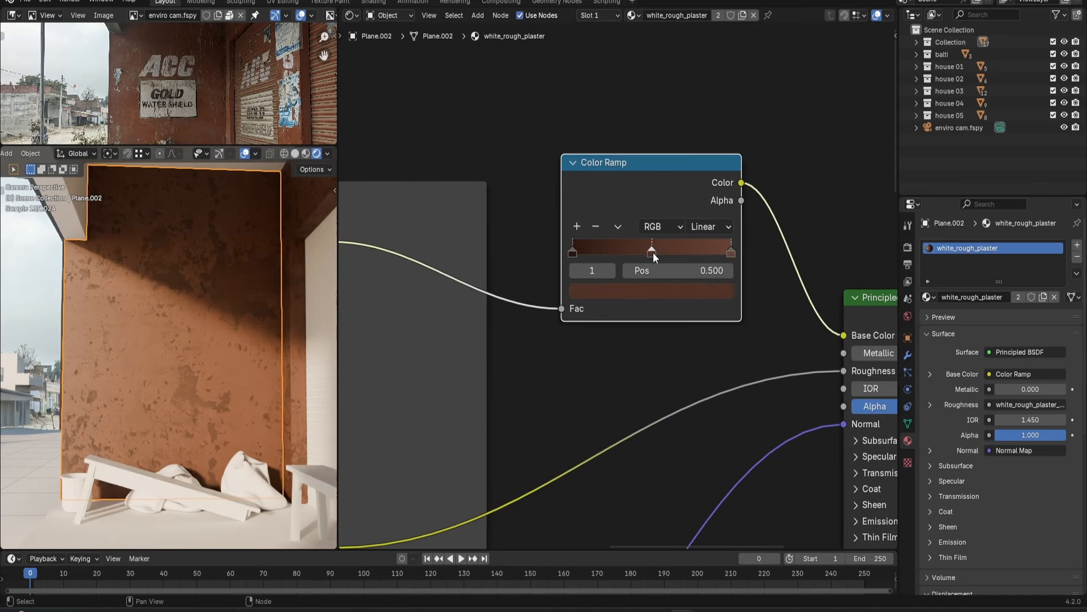
drag(652, 253, 575, 253)
Change the Color Ramp's first stop to a neutral light grey with saturation 0.000 and value 0.405.
click(612, 290)
drag(721, 154, 720, 84)
drag(629, 152, 642, 108)
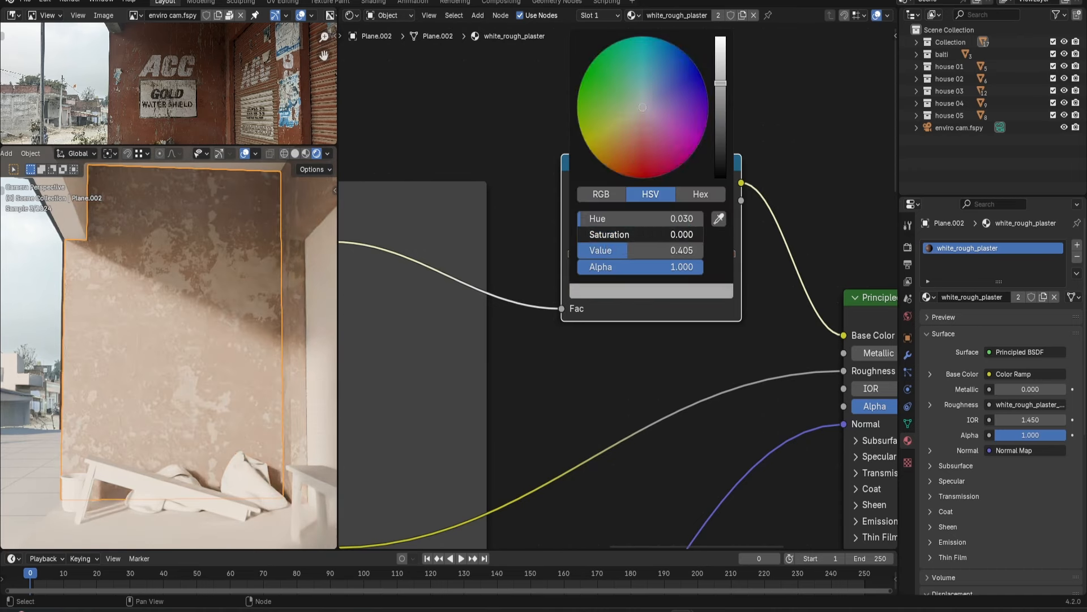
Fine-tune the Color Ramp's stops, placing the inner brown stop at position 0.073 and the last stop at the ramp's end.
drag(598, 253, 580, 253)
drag(723, 252, 717, 253)
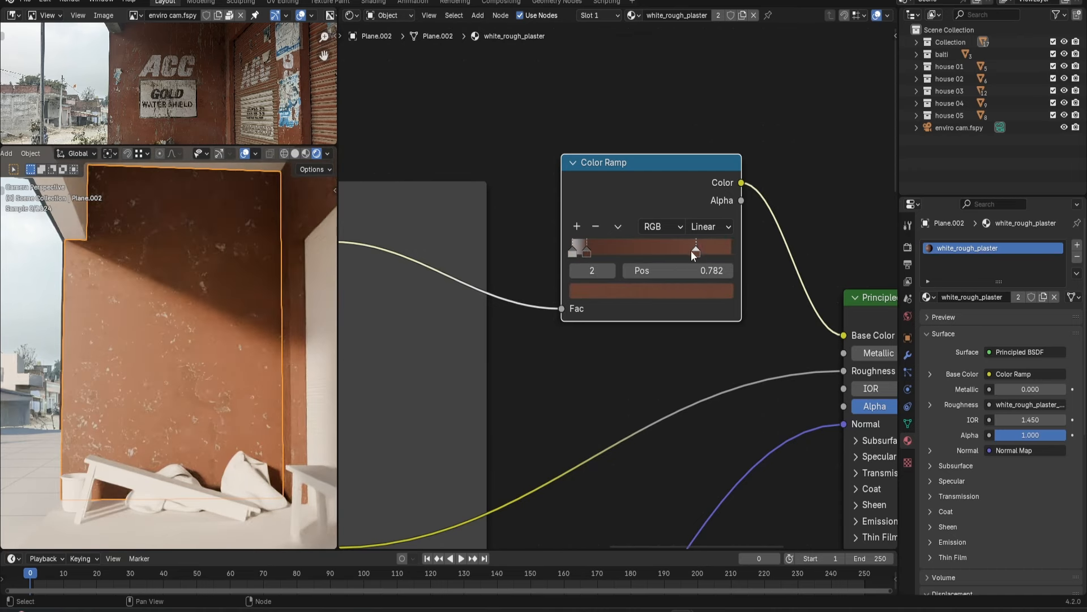
click(586, 252)
click(711, 115)
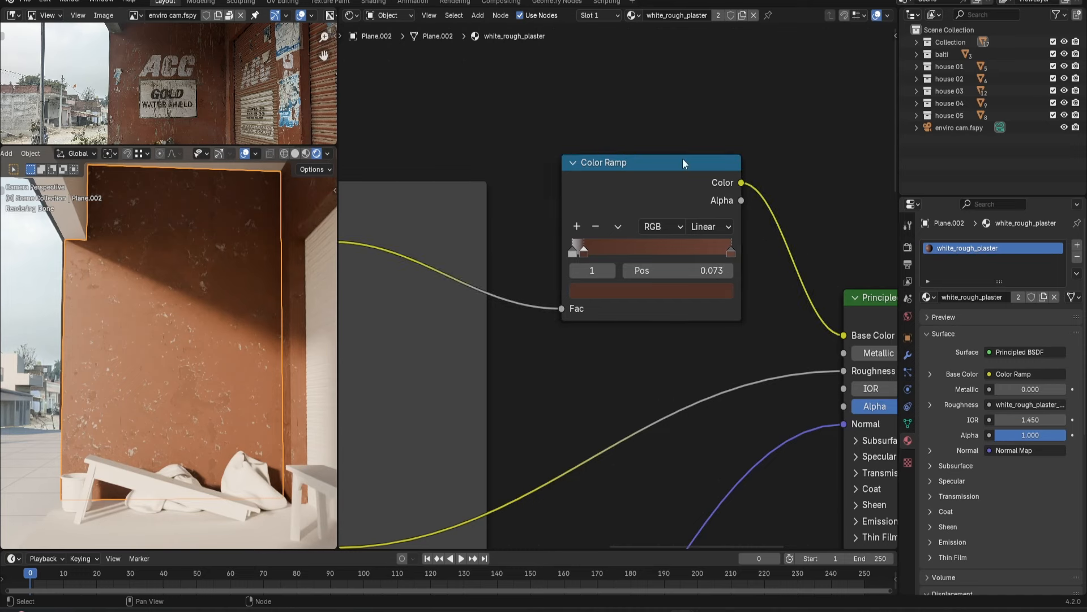
Enlarge the reference photo area and examine the painted ACC Gold Water Shield sign on the wall.
scroll(473, 289, up, 1)
middle_drag(393, 203, 425, 228)
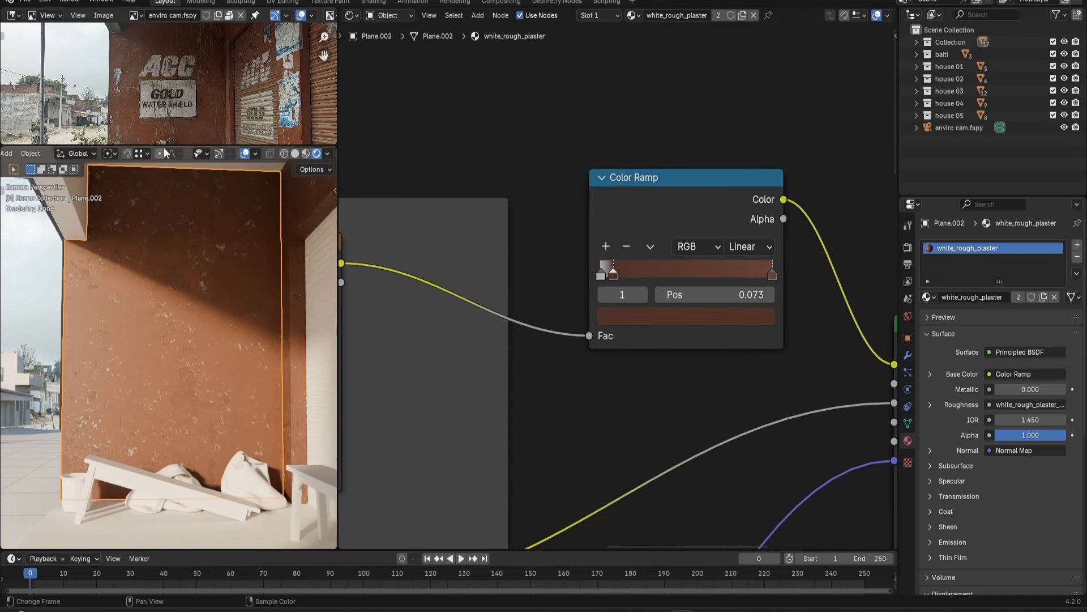
drag(163, 145, 163, 163)
scroll(171, 101, up, 3)
scroll(171, 101, down, 2)
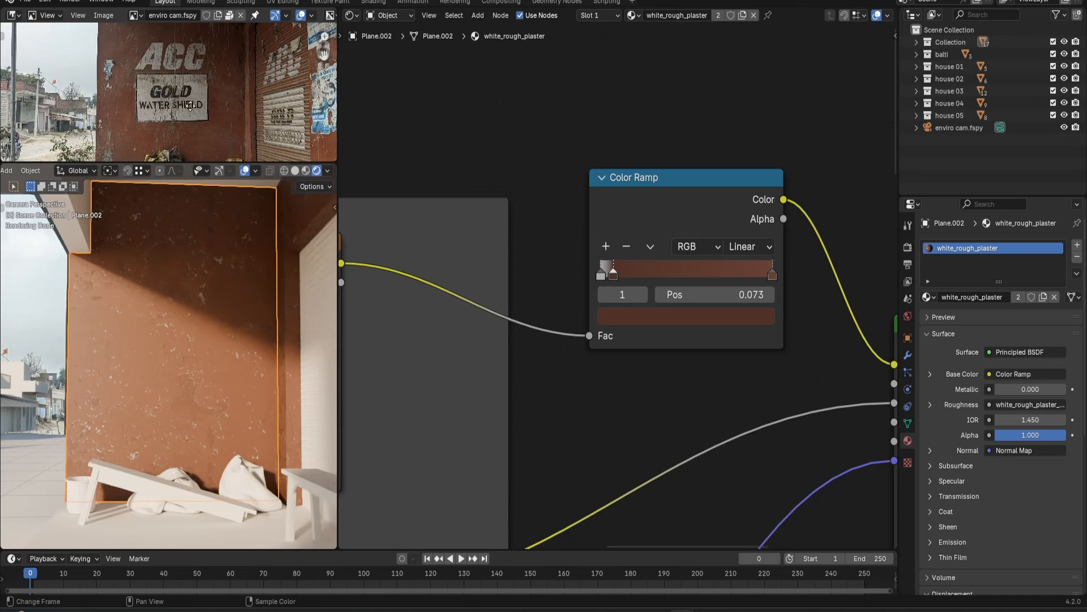
middle_drag(195, 110, 175, 113)
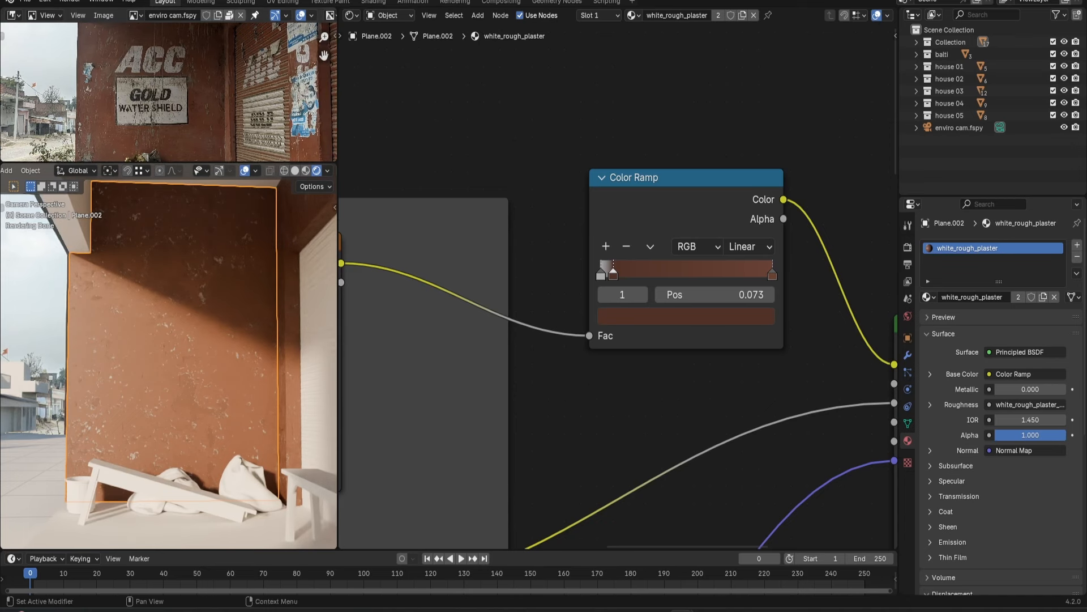
Bring desi render logo png copy.png into the material as an image texture node and place it above the Color Ramp.
drag(704, 142, 580, 88)
scroll(635, 121, down, 8)
middle_drag(637, 168, 621, 324)
drag(622, 325, 567, 168)
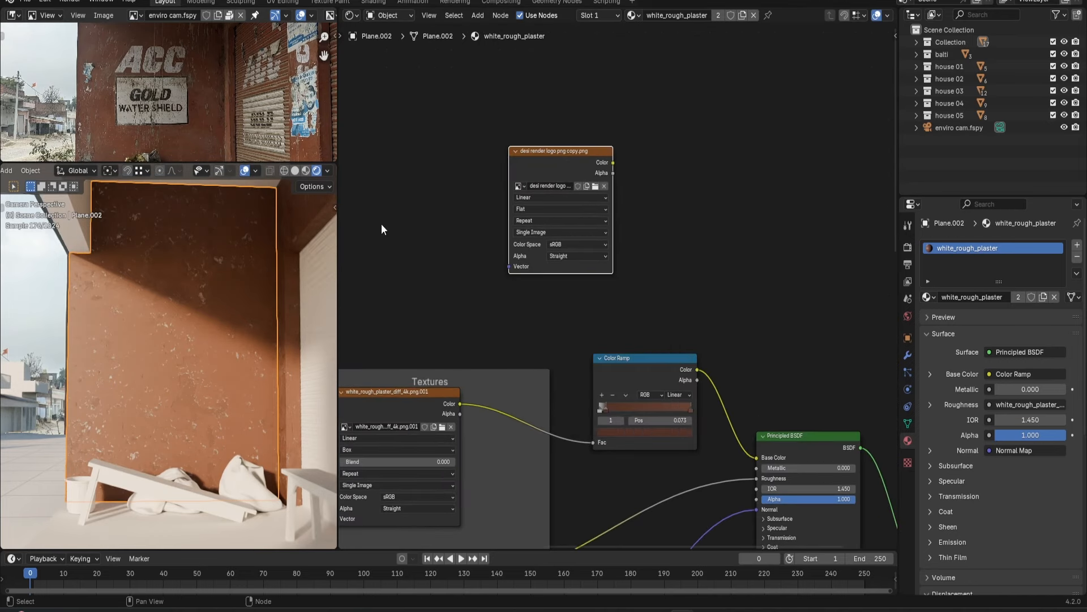
middle_drag(382, 224, 387, 225)
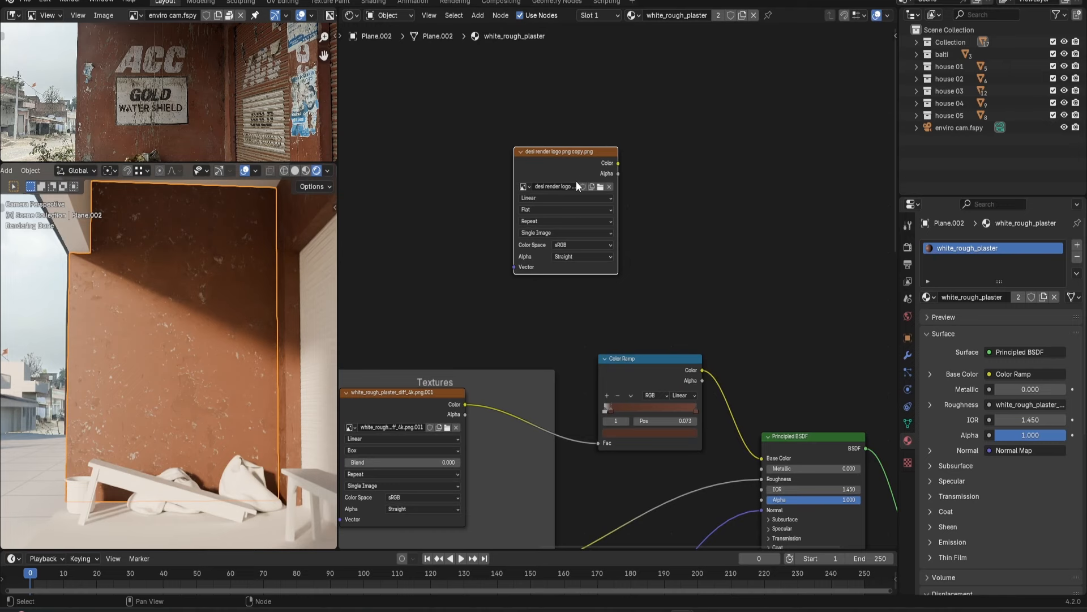
drag(569, 163, 609, 195)
scroll(650, 193, up, 2)
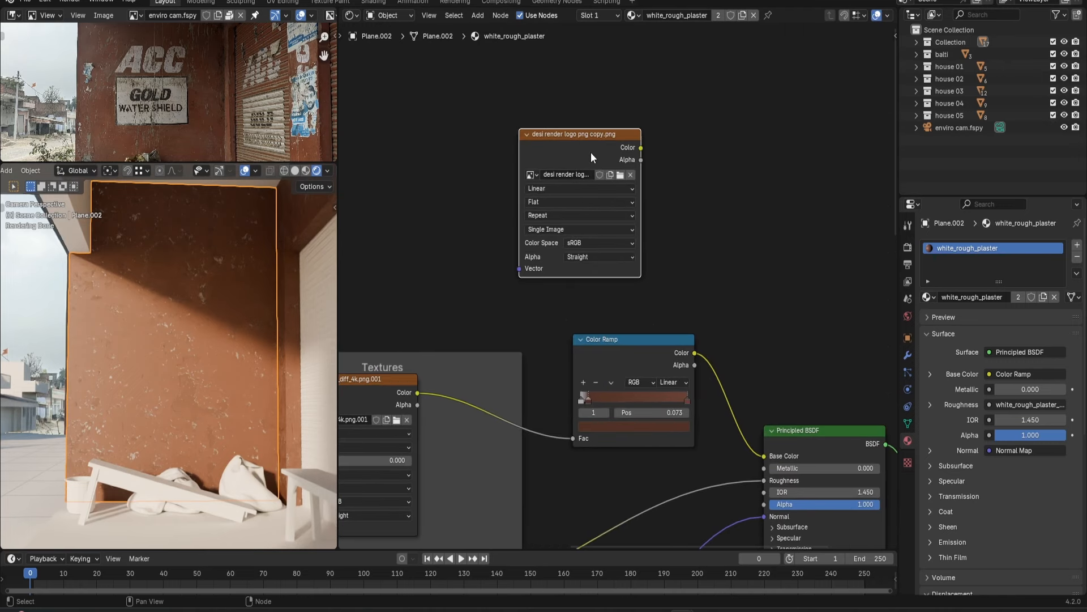
middle_drag(585, 134, 531, 126)
drag(531, 126, 569, 125)
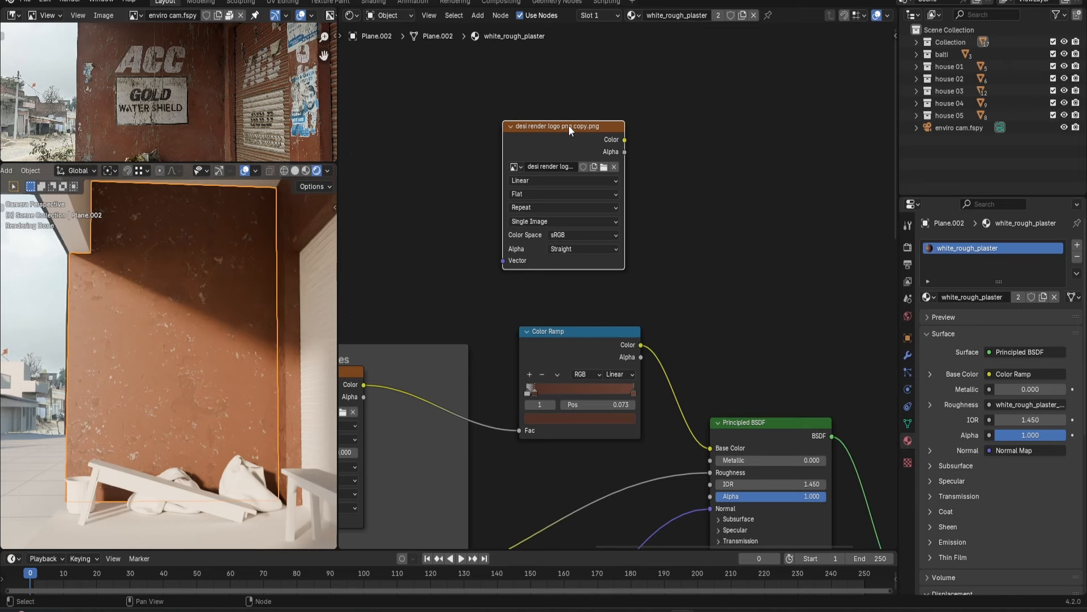
middle_drag(580, 143, 579, 131)
Duplicate the Principled BSDF node and place the copy beside the logo texture.
click(712, 395)
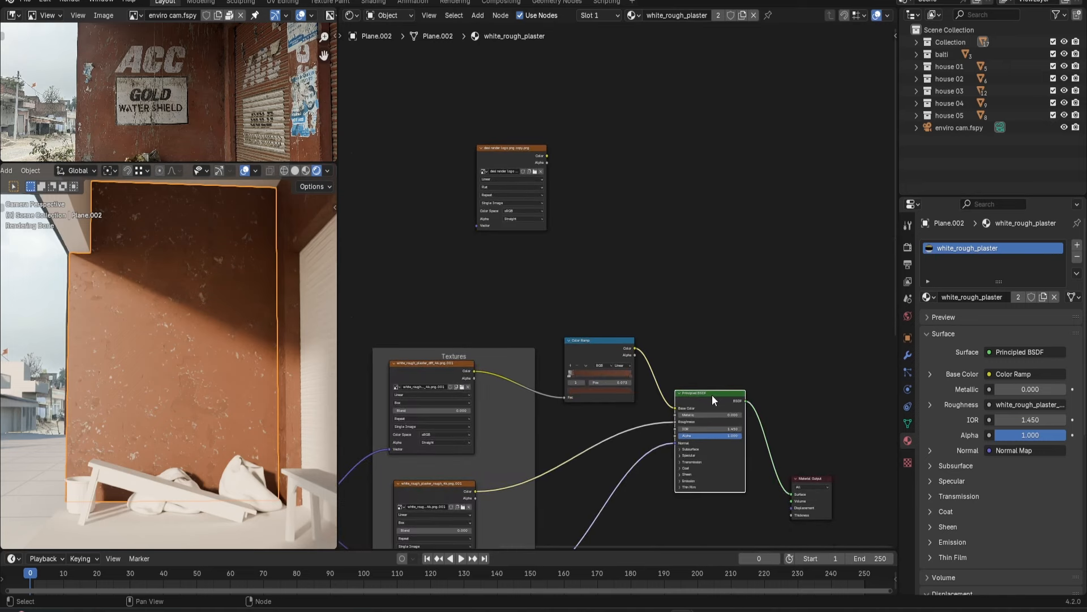
key(shift+d)
click(672, 122)
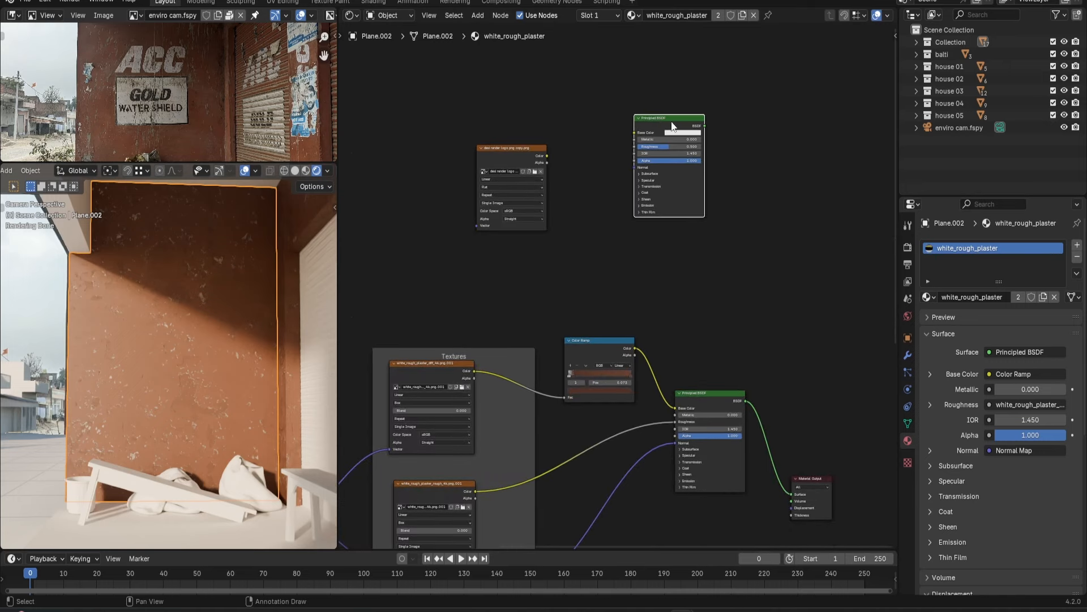
Link the logo texture's Color to the duplicated Principled BSDF's Base Color and connect that shader to the Material Output.
middle_drag(581, 130, 597, 240)
drag(535, 266, 650, 240)
middle_drag(652, 227, 652, 155)
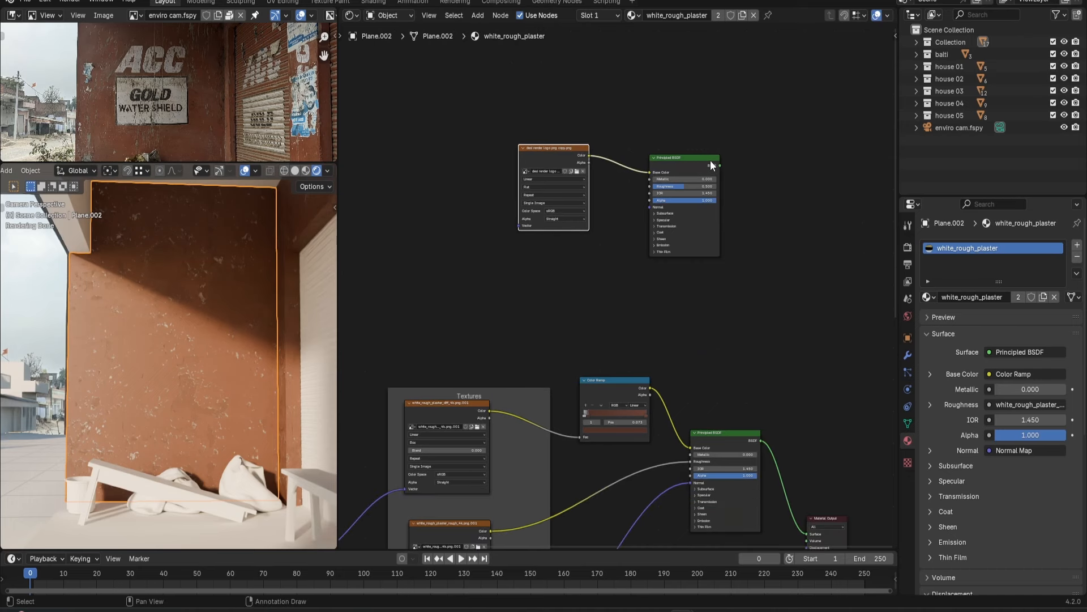
ctrl+shift+click(696, 163)
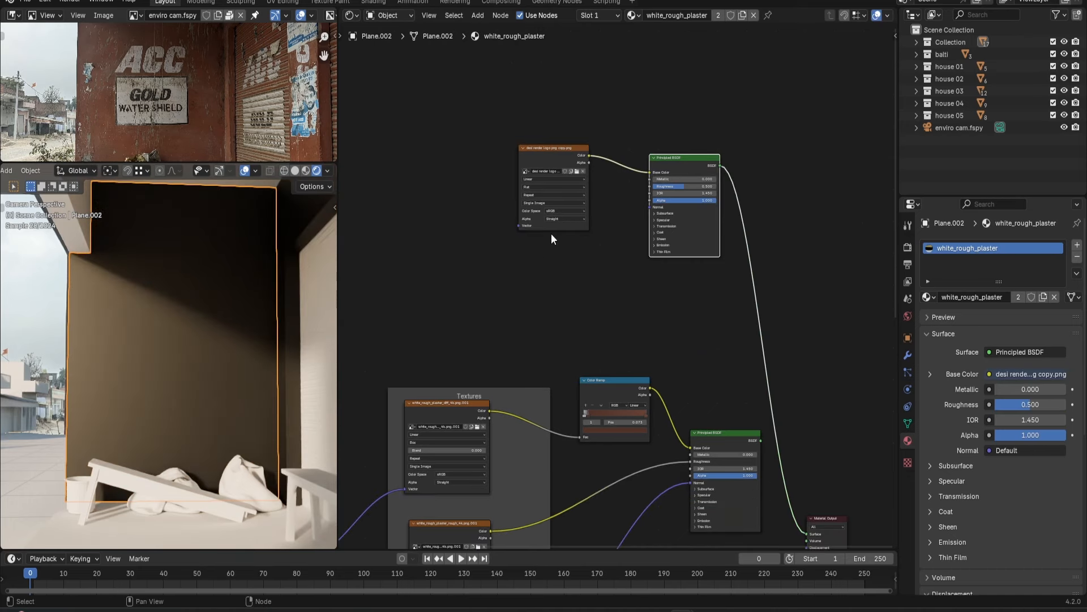
Add Texture Coordinate and Mapping nodes in front of the logo image texture.
scroll(478, 211, up, 2)
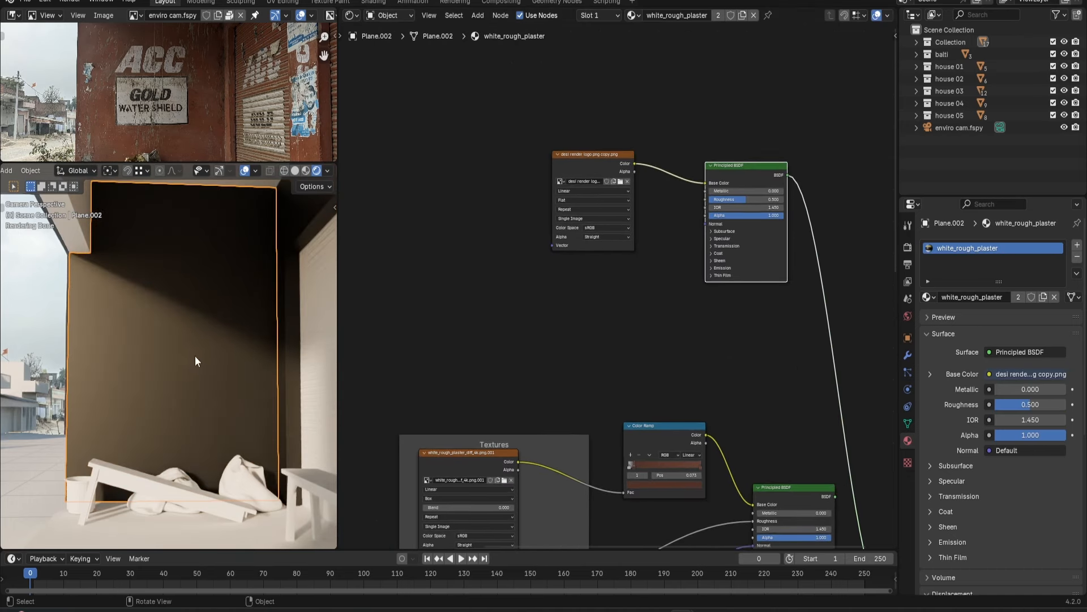
middle_drag(462, 246, 596, 110)
scroll(509, 283, down, 3)
middle_drag(485, 347, 536, 227)
drag(398, 294, 462, 408)
middle_drag(483, 343, 452, 495)
click(594, 217)
key(shift+a)
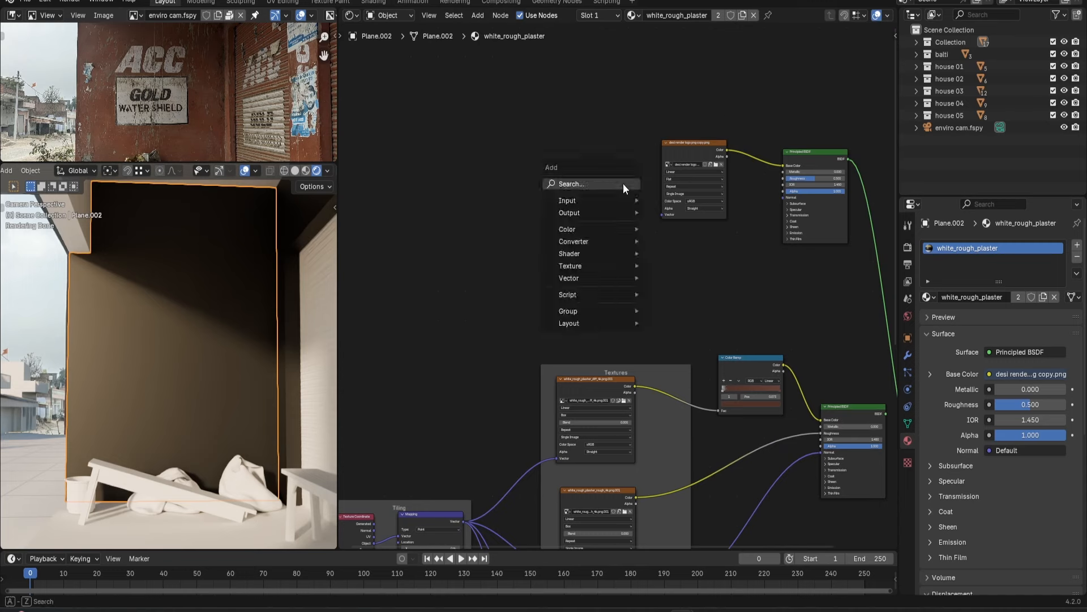
click(695, 155)
key(ctrl+t)
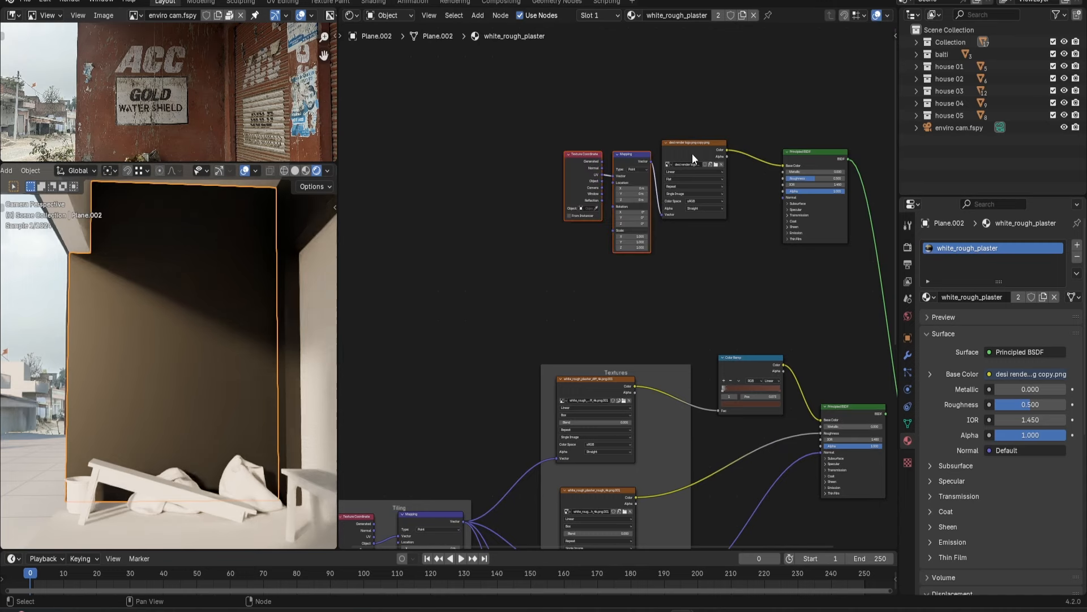
Feed the logo's Mapping node from the Object coordinates and set the logo texture's projection to Box.
drag(608, 154, 557, 143)
scroll(560, 169, up, 2)
middle_drag(676, 187, 590, 203)
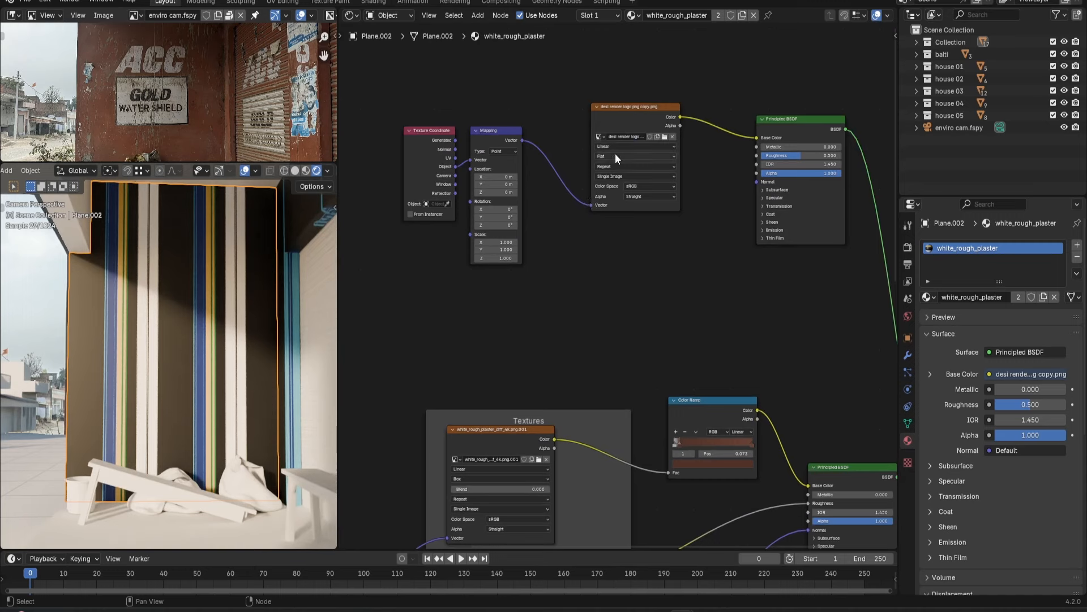
click(615, 155)
click(607, 185)
middle_drag(521, 88, 579, 119)
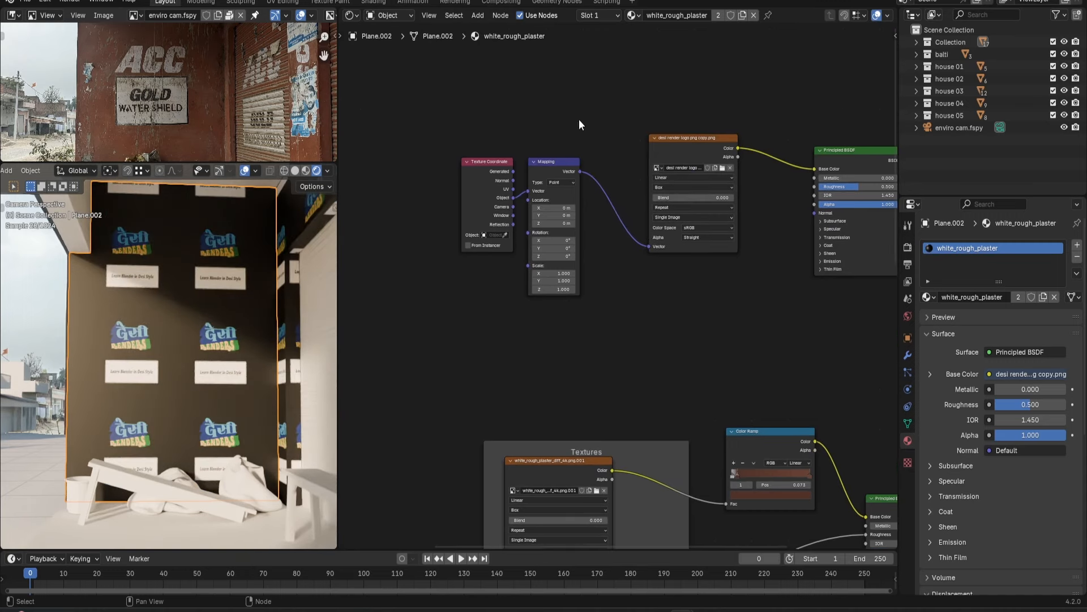
Set the logo Mapping node's X, Y and Z scale to 0.5.
scroll(164, 315, up, 3)
middle_drag(686, 285, 659, 286)
scroll(574, 254, down, 1)
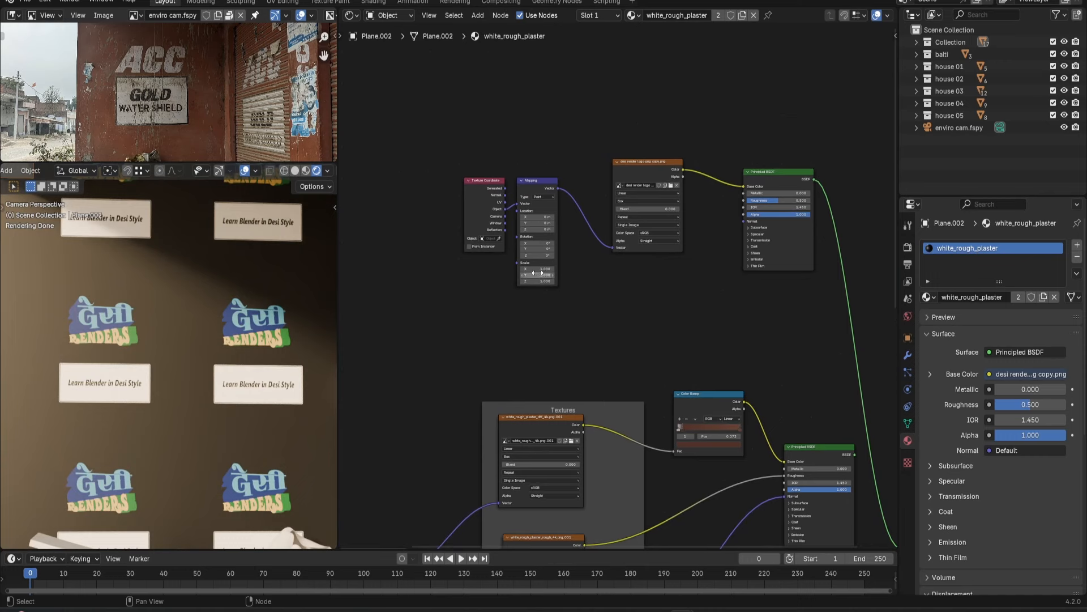
drag(538, 268, 538, 281)
text(.5)
key(Return)
scroll(221, 271, down, 2)
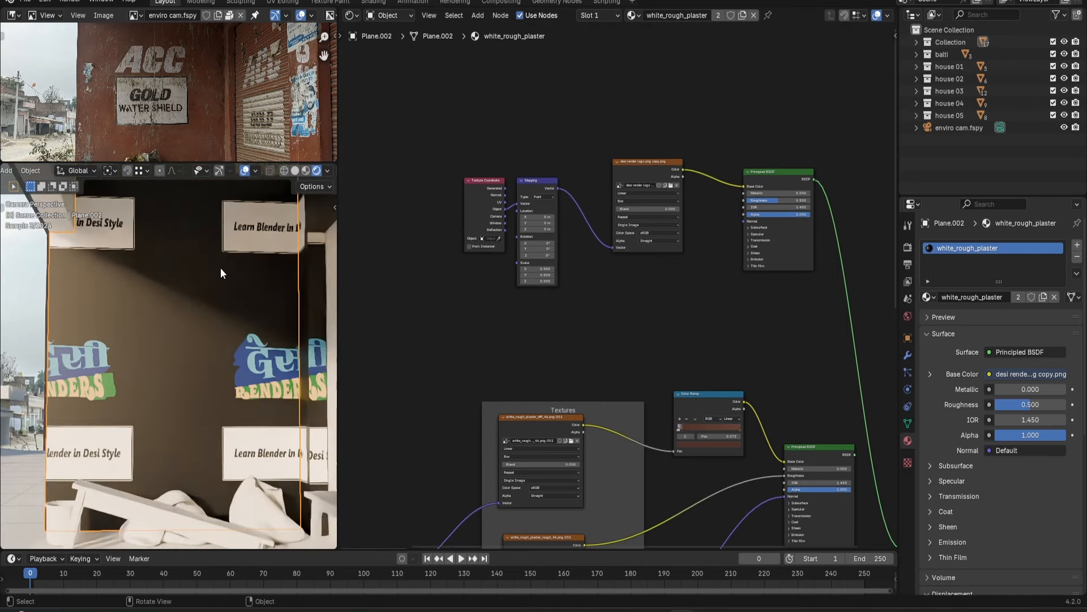
Set the logo texture's extension to Extend and shift its Mapping location until the logo sits centred on the wall.
scroll(648, 223, up, 2)
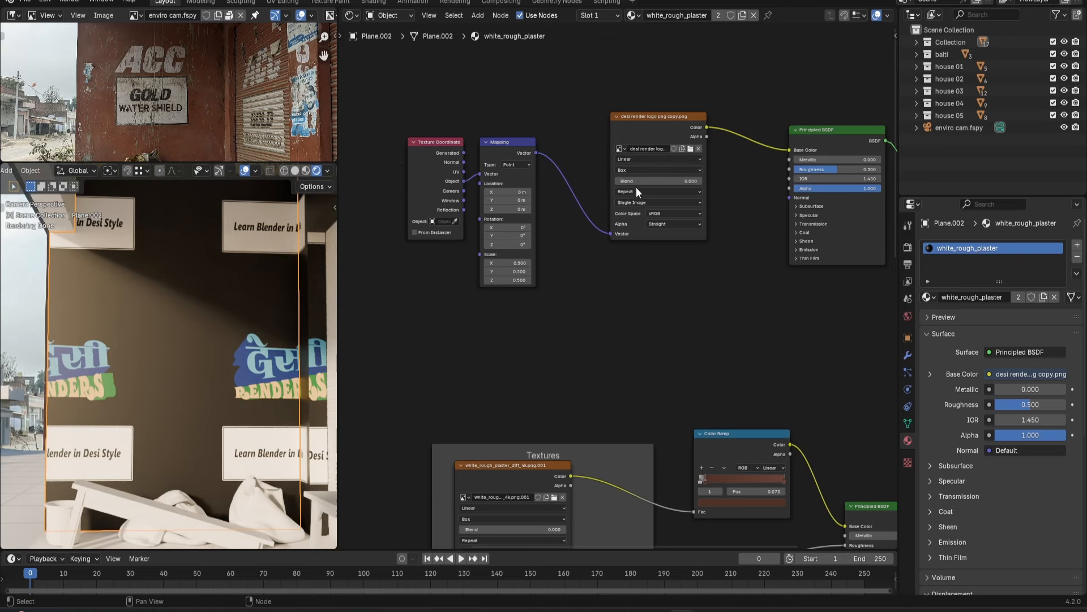
click(636, 190)
click(620, 222)
middle_drag(477, 262, 554, 286)
mouse_move(579, 216)
mouse_down()
mouse_move(599, 217)
mouse_move(571, 232)
mouse_up()
scroll(197, 314, down, 2)
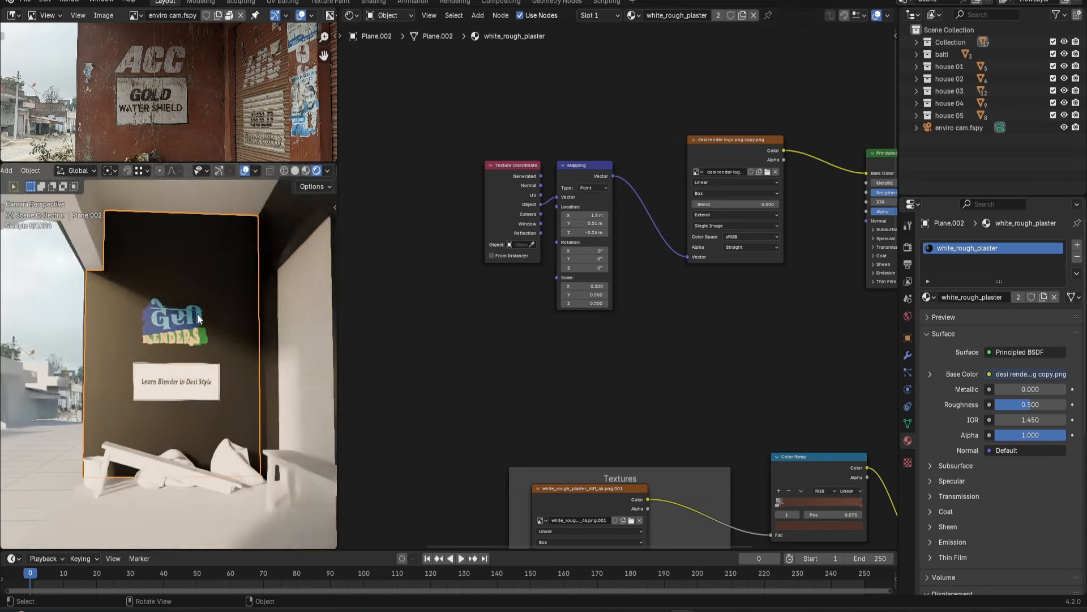
shift+middle_drag(197, 314, 190, 288)
scroll(536, 335, down, 1)
Move the Material Output aside and combine the logo and plaster Principled BSDFs with a Mix Shader.
middle_drag(536, 335, 492, 321)
middle_drag(649, 281, 592, 237)
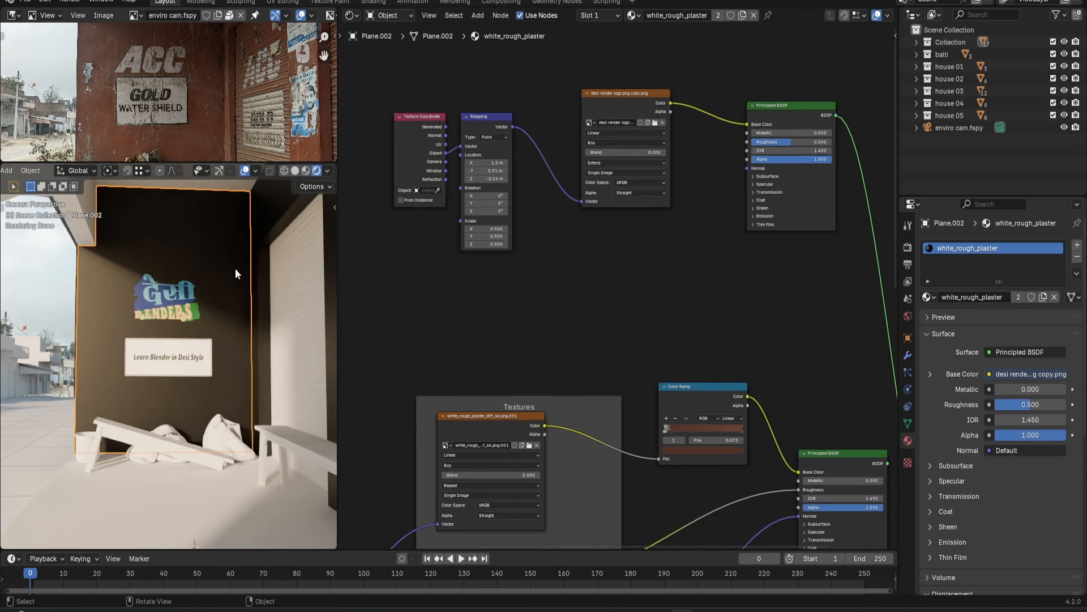
scroll(609, 279, down, 5)
middle_drag(697, 273, 591, 205)
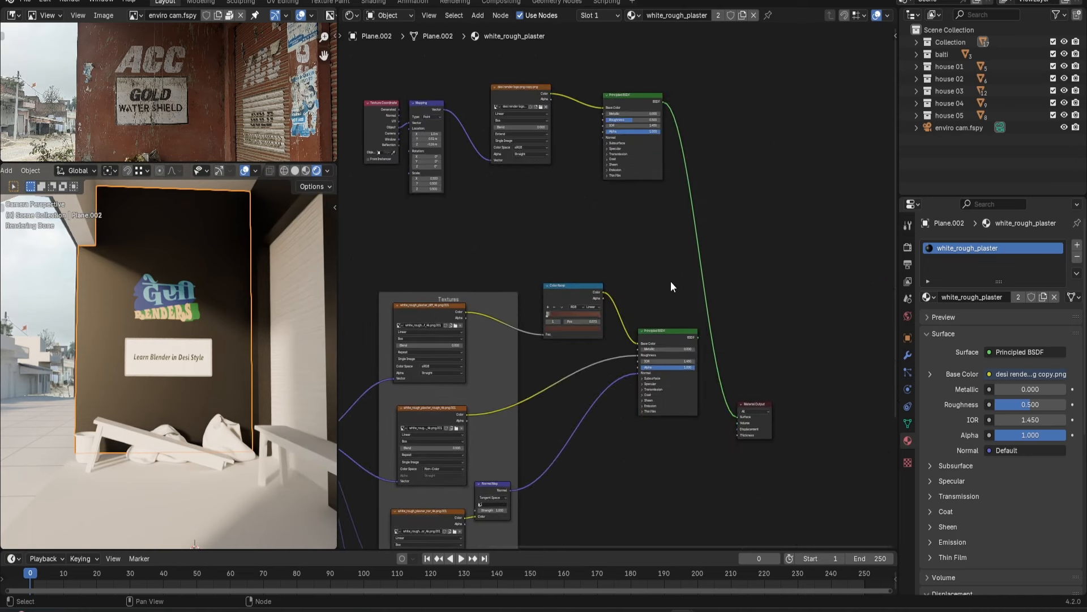
middle_drag(744, 381, 732, 373)
drag(752, 427, 835, 313)
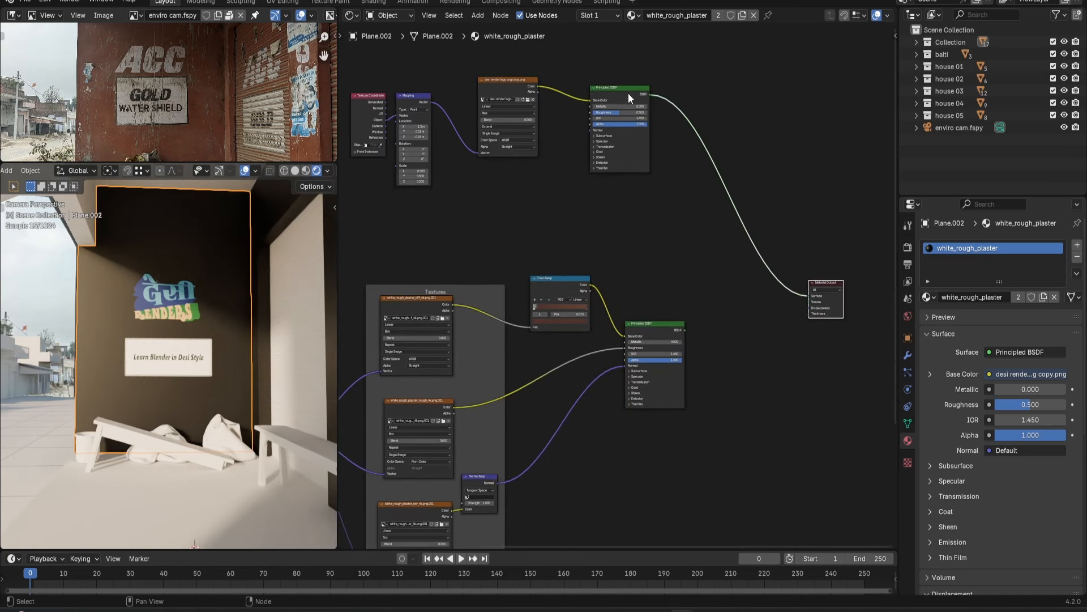
drag(628, 98, 681, 107)
ctrl+shift+right_drag(678, 164, 673, 321)
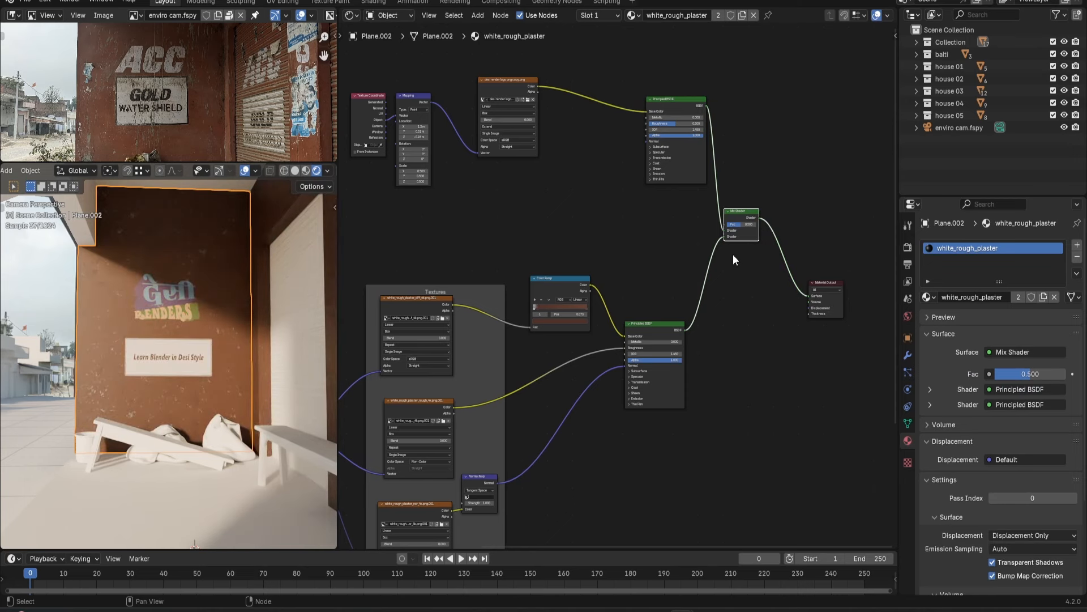
drag(684, 101, 671, 106)
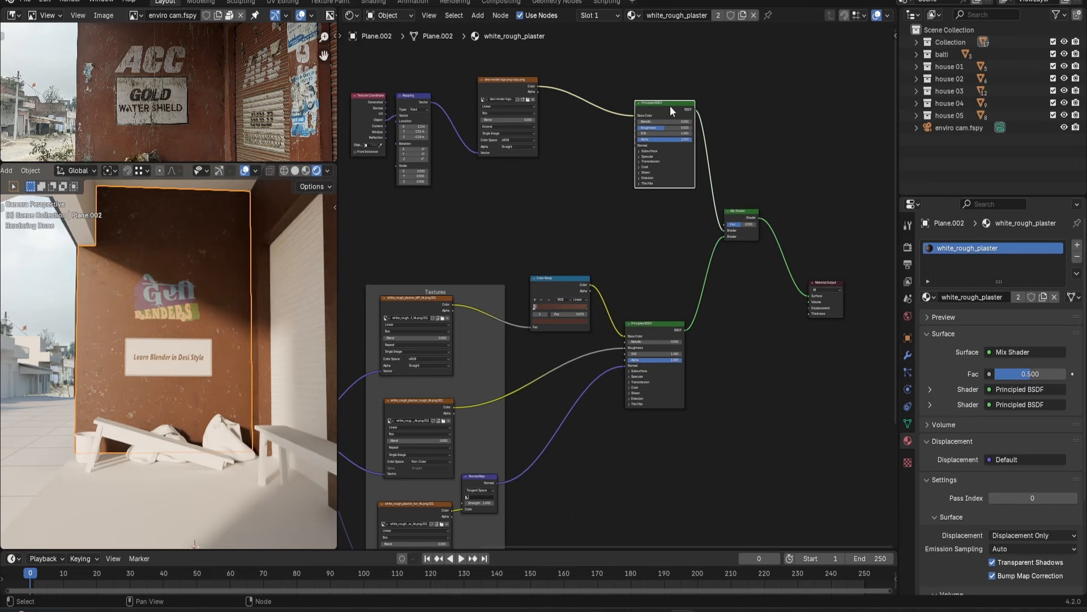
Set the Mix Shader's Fac to 0.000 and swap its inputs so plaster is first and the logo shader second.
middle_drag(666, 219, 672, 261)
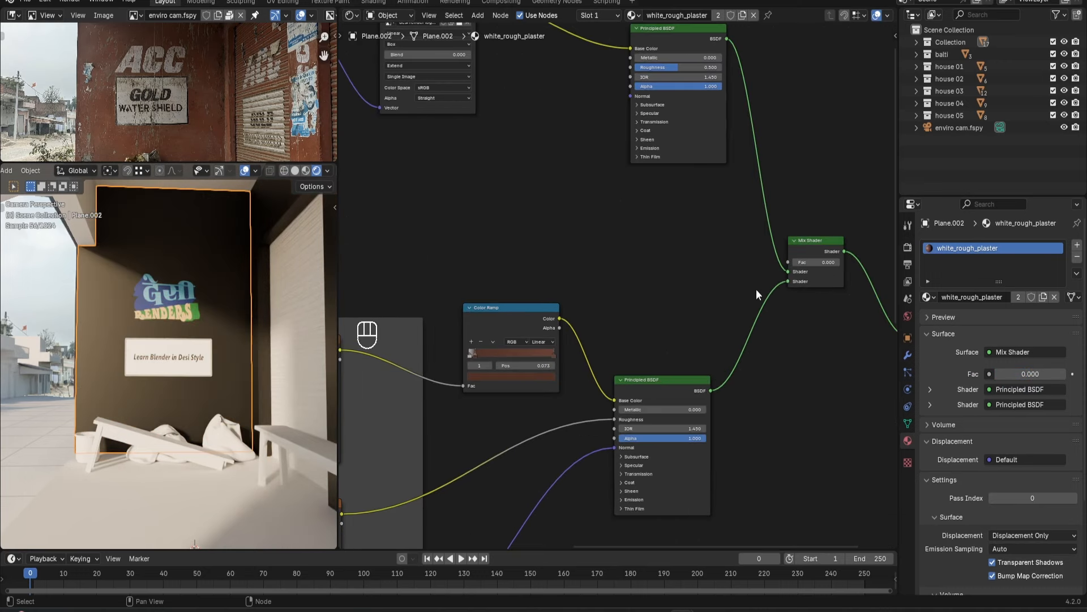
drag(787, 280, 788, 272)
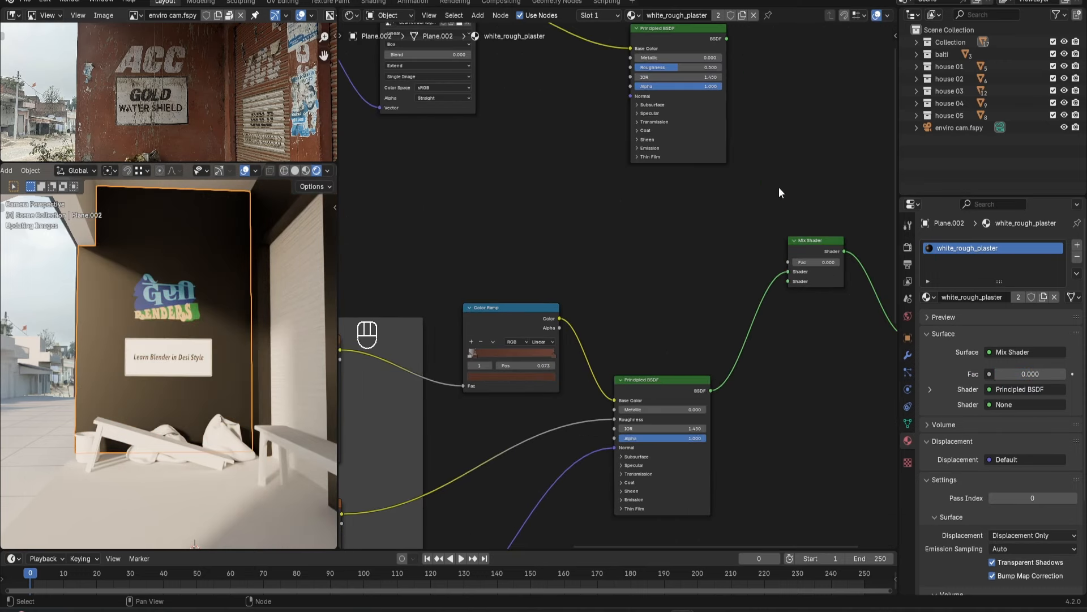
scroll(725, 59, down, 1)
drag(718, 58, 775, 281)
scroll(644, 264, down, 4)
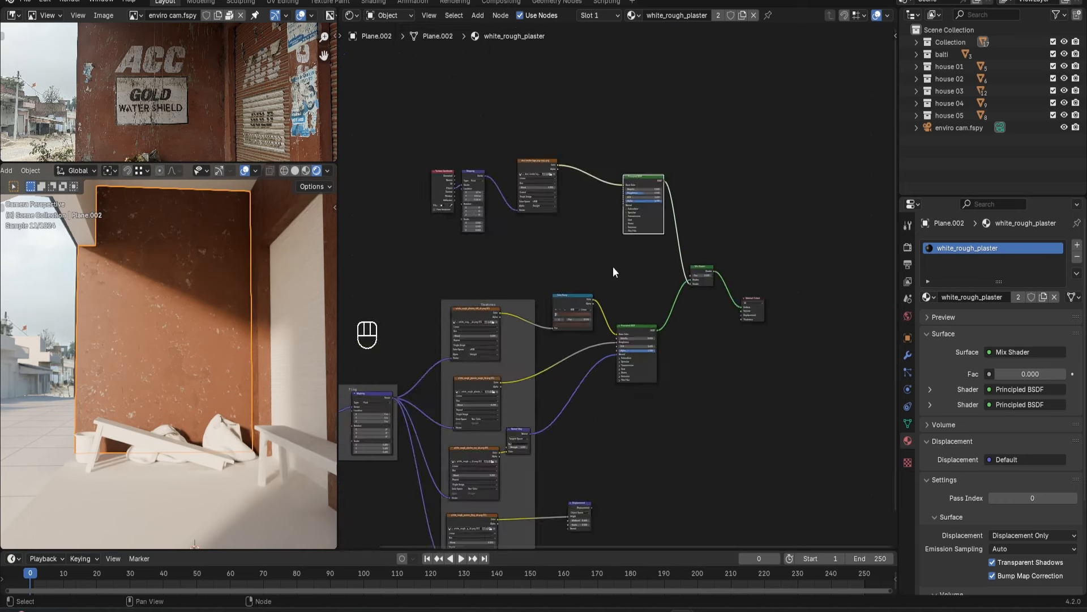
Rearrange the wall's shader nodes so the plaster group sits above and the logo node chain sits below it.
drag(447, 192, 766, 490)
scroll(791, 419, down, 2)
key(g)
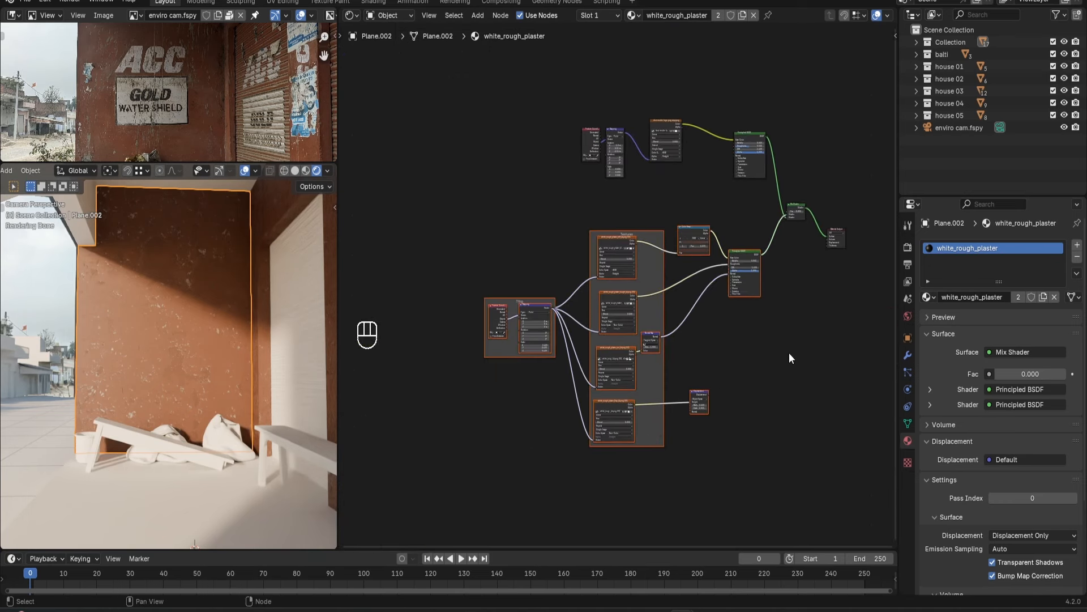
click(649, 107)
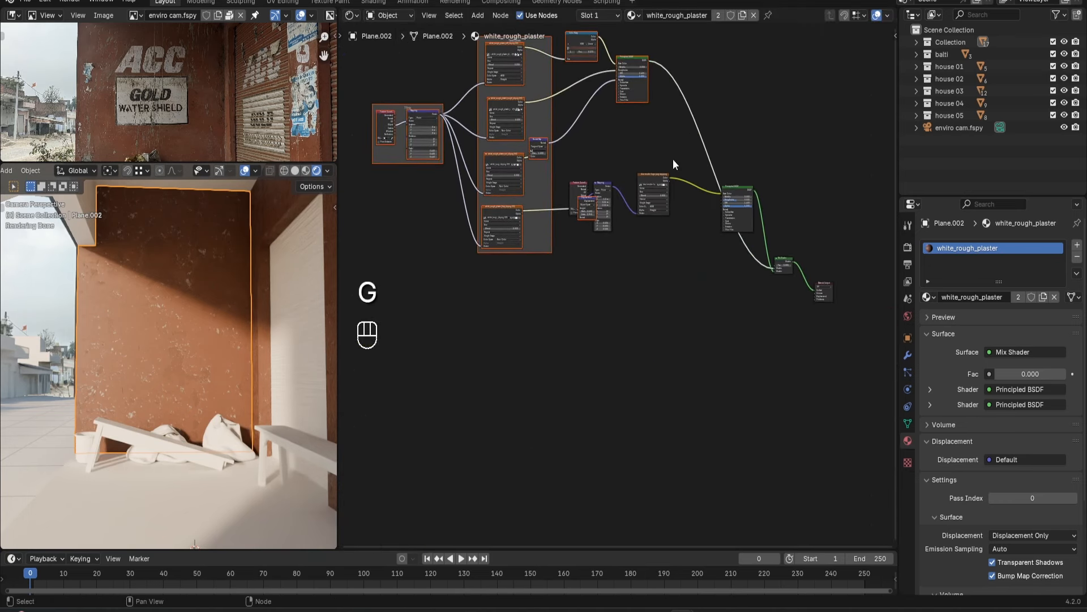
drag(590, 168, 742, 191)
key(g)
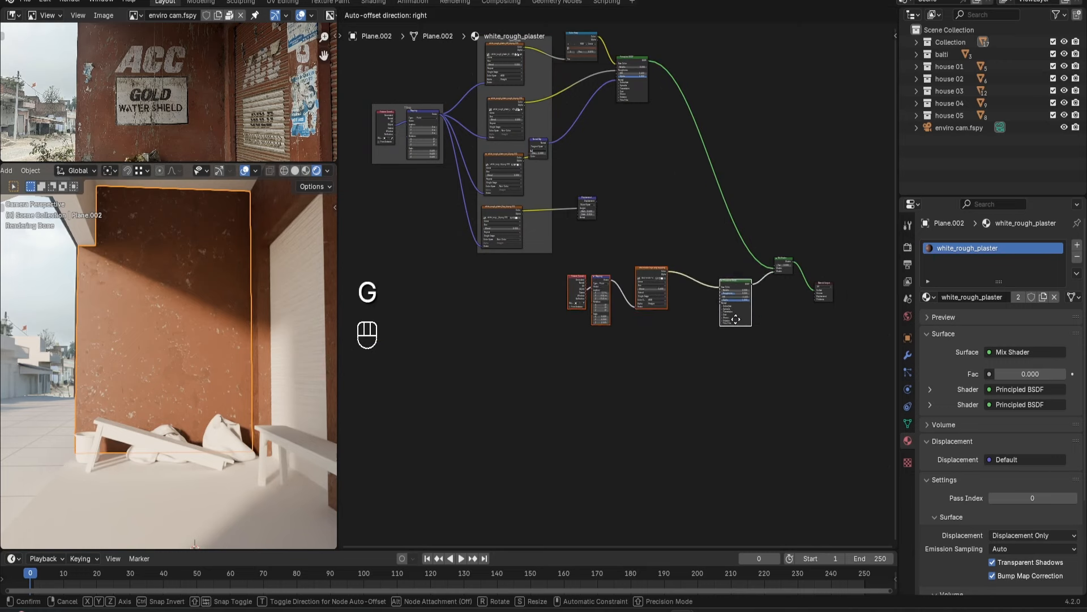
click(689, 451)
scroll(651, 396, down, 2)
drag(395, 58, 628, 258)
key(g)
click(666, 343)
Delete the Displacement node linked to the plaster's displacement texture.
scroll(662, 346, up, 2)
click(661, 348)
key(g)
click(666, 356)
key(Delete)
Space out the logo nodes, Mix Shader and Material Output to leave room between them.
scroll(666, 340, up, 3)
drag(592, 430, 582, 438)
drag(690, 448, 641, 440)
middle_drag(753, 294, 644, 336)
drag(771, 301, 877, 219)
drag(708, 258, 758, 226)
scroll(730, 226, up, 2)
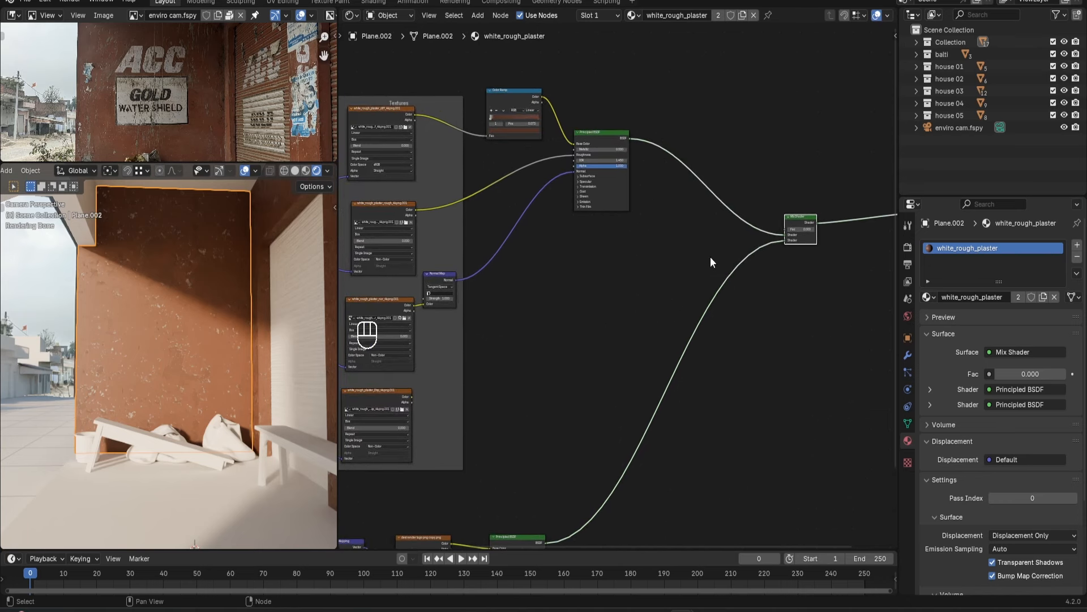
Connect the logo texture's Alpha to the Mix Shader's Fac.
key(Home)
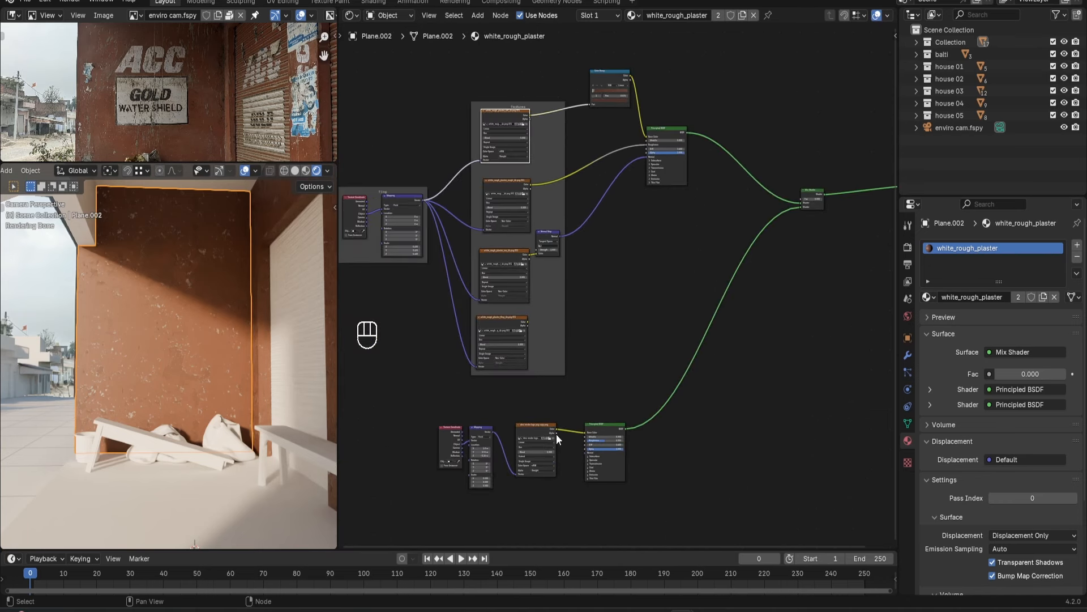
drag(557, 433, 800, 198)
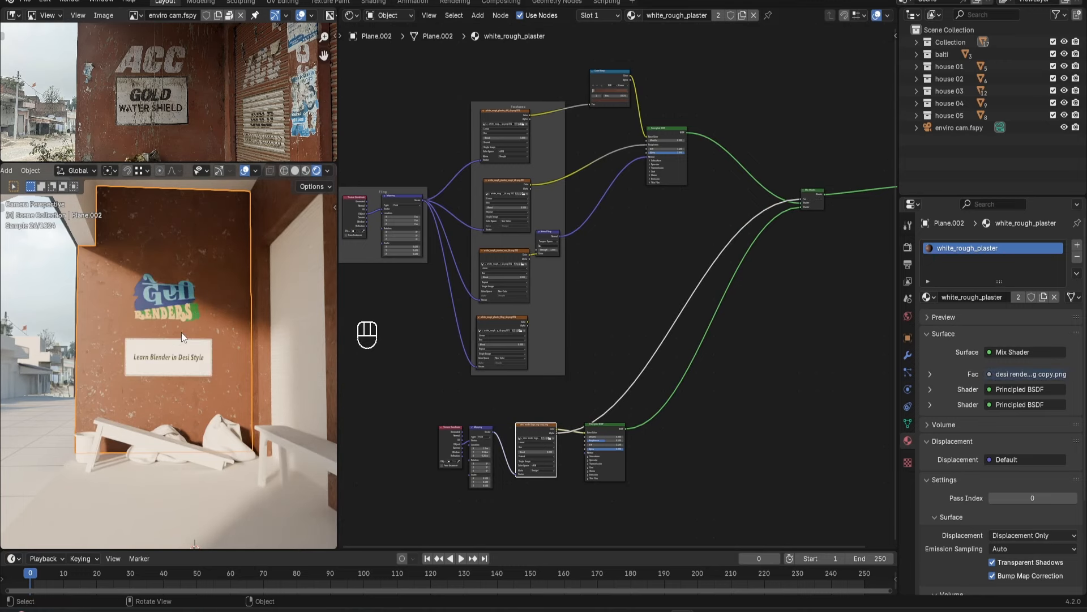
Examine how the masked logo and slogan sign look on the plaster wall.
scroll(733, 230, up, 4)
scroll(162, 380, up, 2)
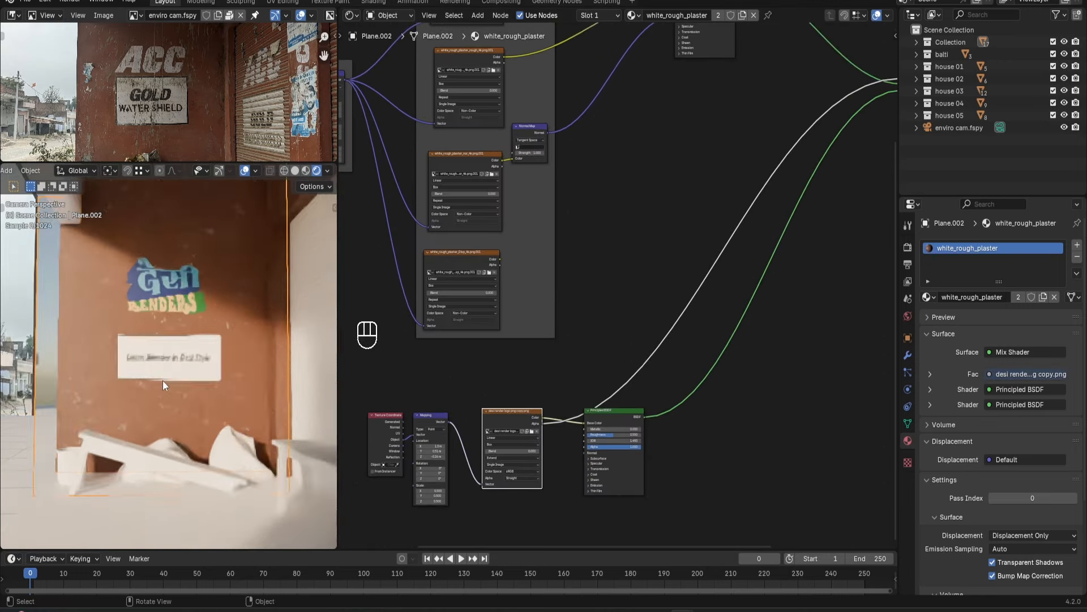
scroll(162, 379, up, 1)
scroll(602, 344, down, 1)
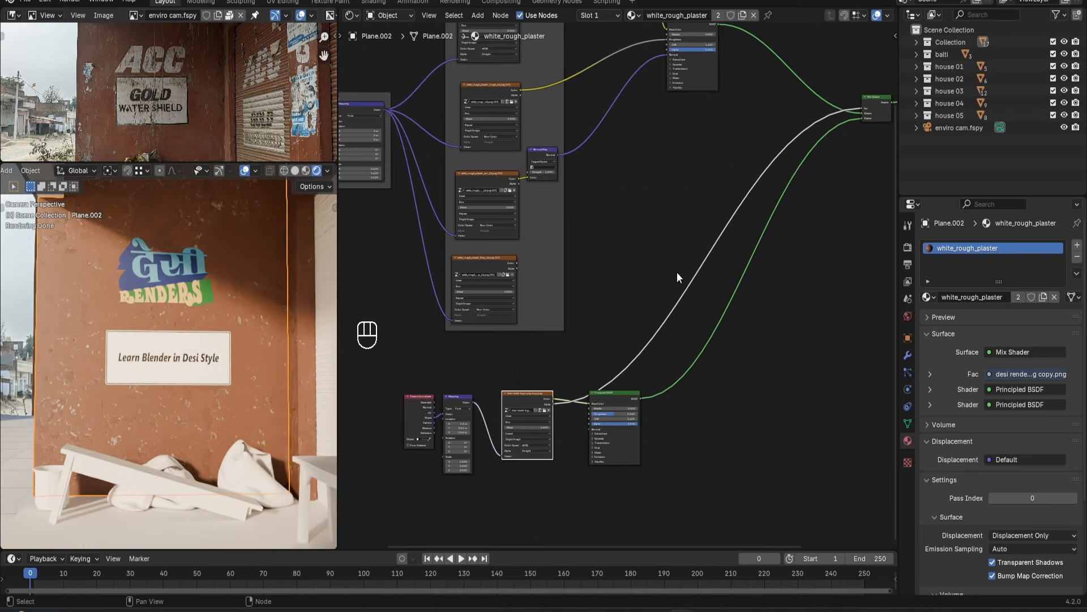
scroll(654, 338, up, 1)
scroll(654, 338, down, 1)
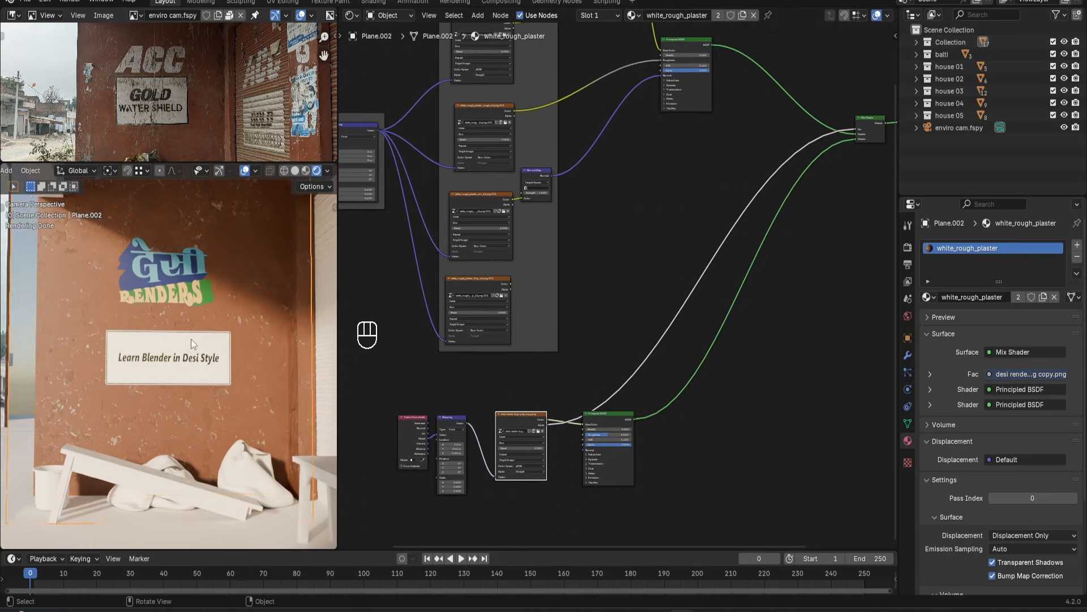
scroll(191, 339, up, 1)
mouse_move(84, 297)
shift+middle_down()
mouse_move(76, 290)
mouse_move(100, 312)
shift+middle_up()
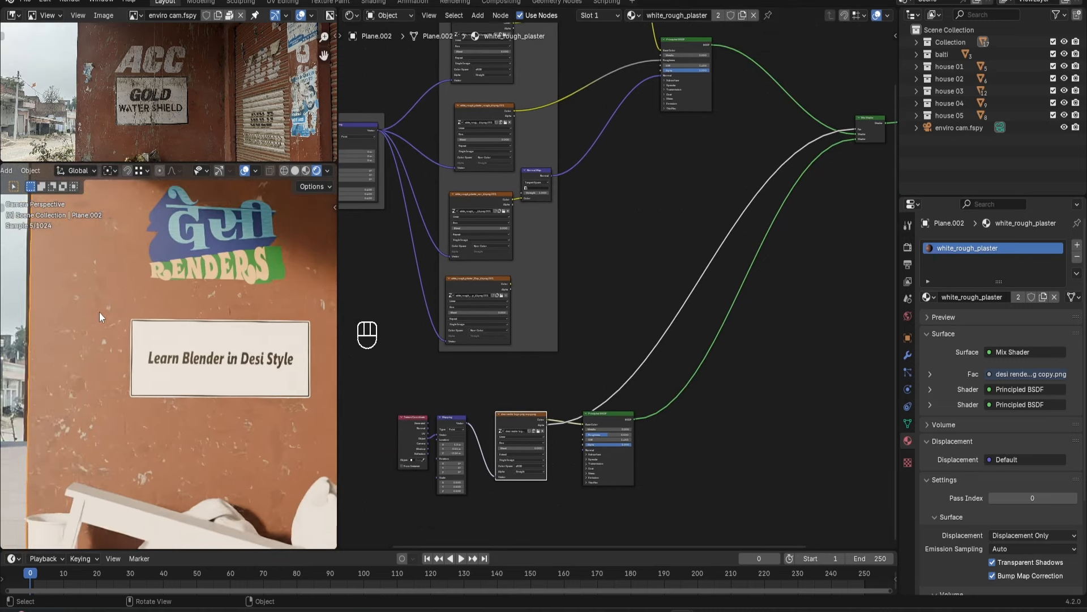
scroll(187, 322, down, 1)
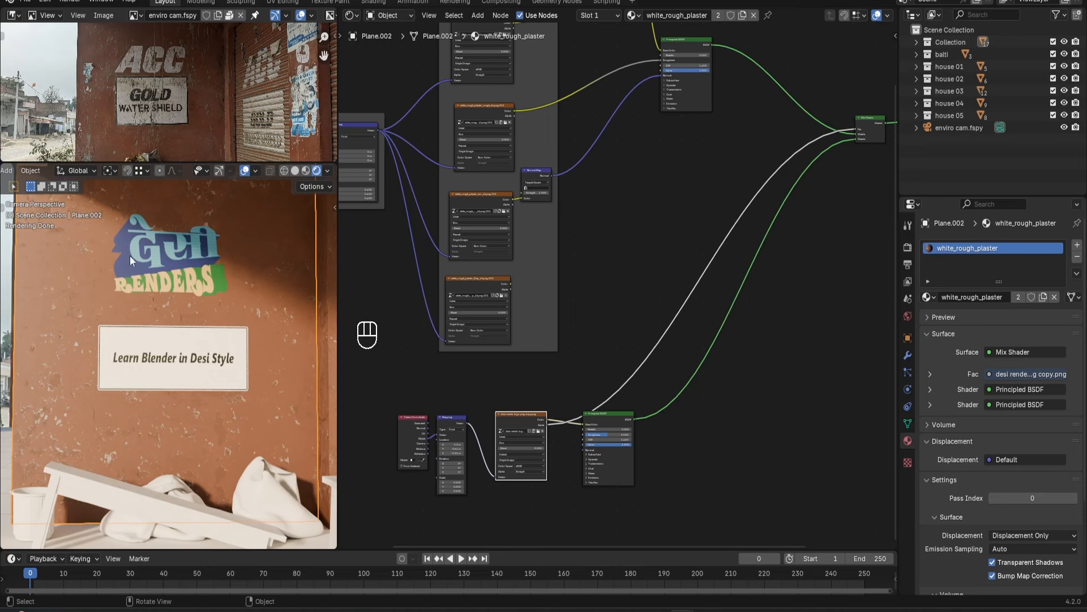
Insert a Mix Color node into the link between the logo texture's Alpha and the Mix Shader's Fac.
scroll(670, 365, down, 2)
middle_drag(683, 392, 634, 362)
scroll(634, 363, up, 3)
middle_drag(593, 263, 621, 244)
key(shift+a)
click(621, 244)
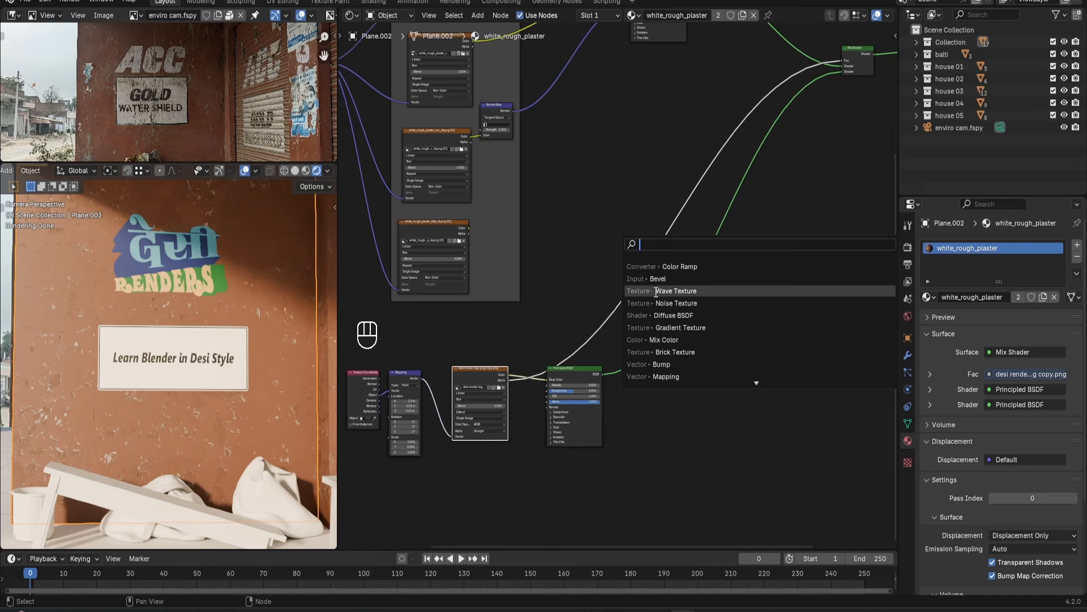
text(mi)
click(681, 279)
click(663, 167)
Feed the plaster diffuse texture's Color into the Mix Color node's Factor, keeping the logo alpha in A, and set B to black.
scroll(650, 262, down, 2)
middle_drag(650, 262, 733, 384)
drag(561, 98, 753, 339)
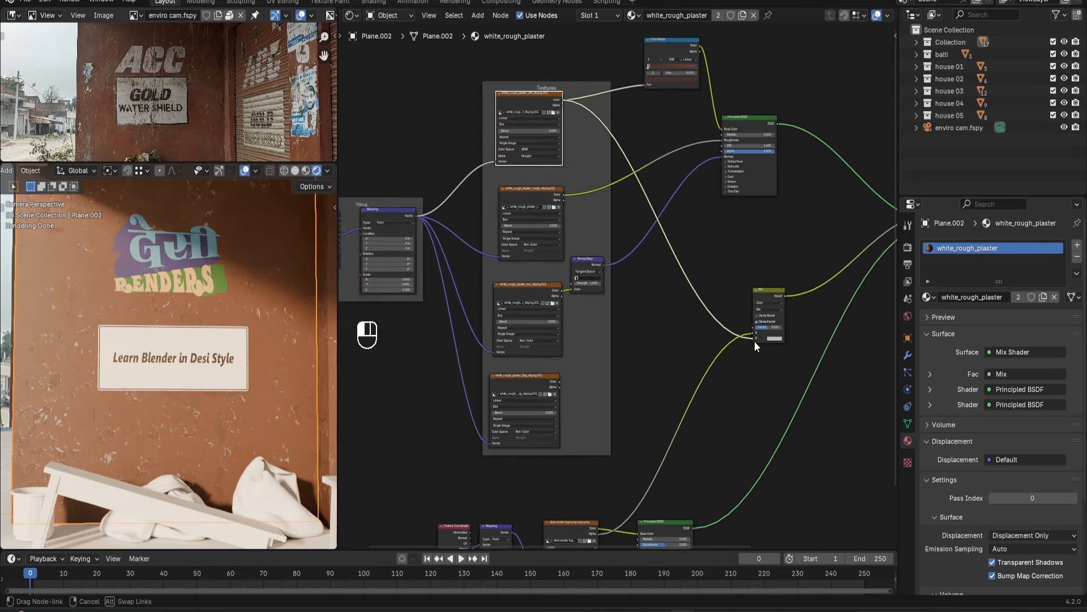
scroll(754, 345, up, 2)
middle_drag(723, 333, 701, 332)
drag(743, 314, 787, 313)
drag(719, 331, 717, 311)
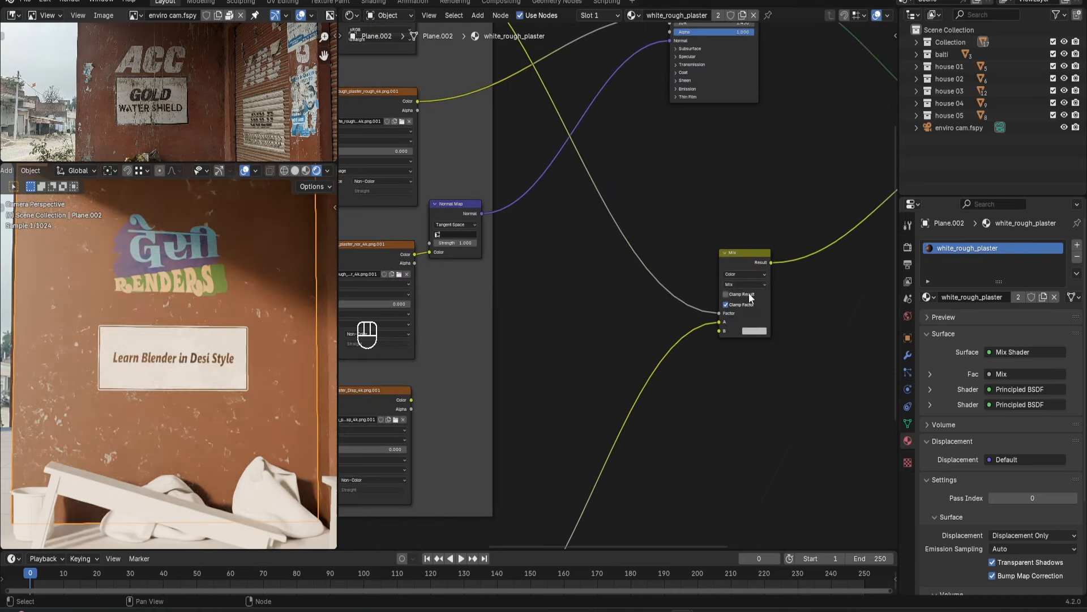
click(746, 331)
Insert a Color Ramp before the Mix Color node's Factor, moving the black stop to about 0.4 and the white stop to 0.605.
scroll(746, 332, down, 10)
middle_drag(659, 178, 673, 216)
key(shift+a)
click(673, 216)
click(719, 250)
click(634, 240)
scroll(635, 286, up, 2)
drag(643, 287, 686, 287)
drag(748, 286, 703, 290)
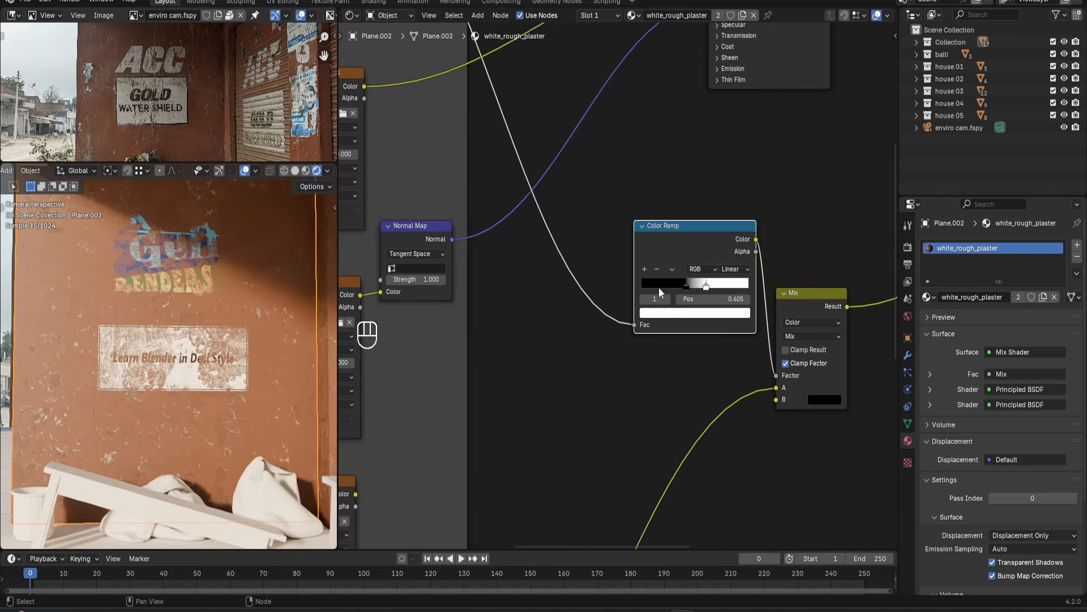
Preview the plaster diffuse texture, Color Ramp mask and Mix Color output on the wall, returning to the Mix Shader.
scroll(206, 325, up, 3)
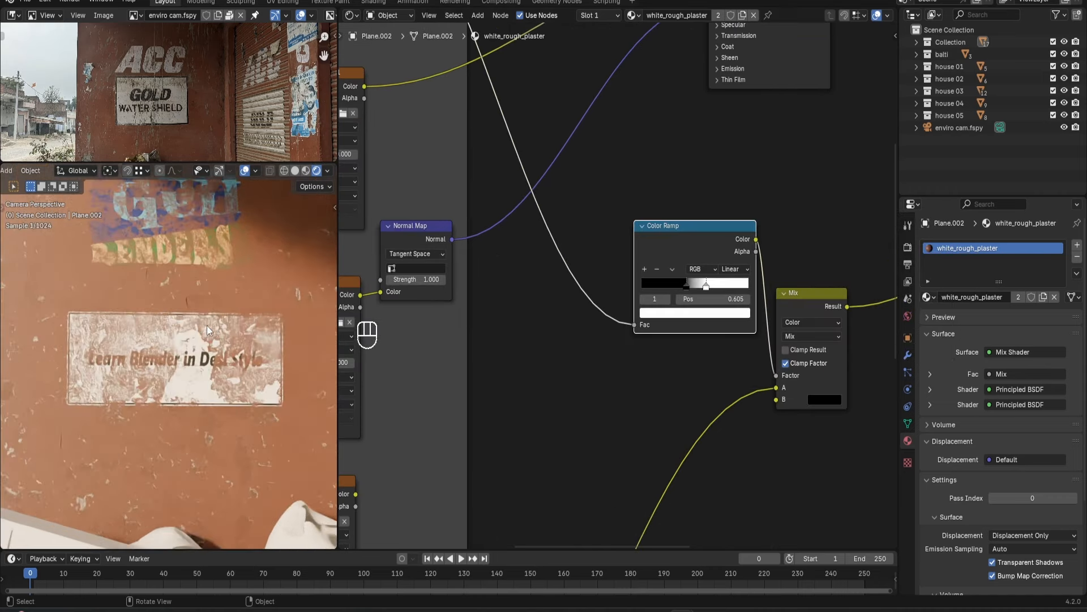
scroll(613, 265, down, 3)
middle_drag(612, 265, 650, 335)
ctrl+shift+click(458, 118)
scroll(269, 297, down, 5)
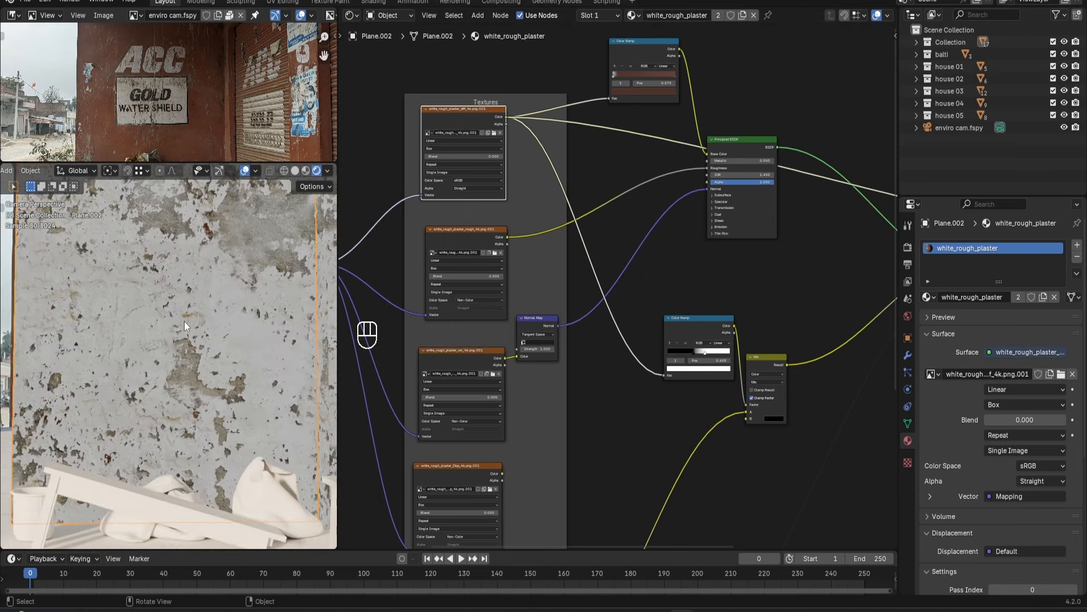
middle_drag(684, 327, 626, 291)
ctrl+shift+click(629, 290)
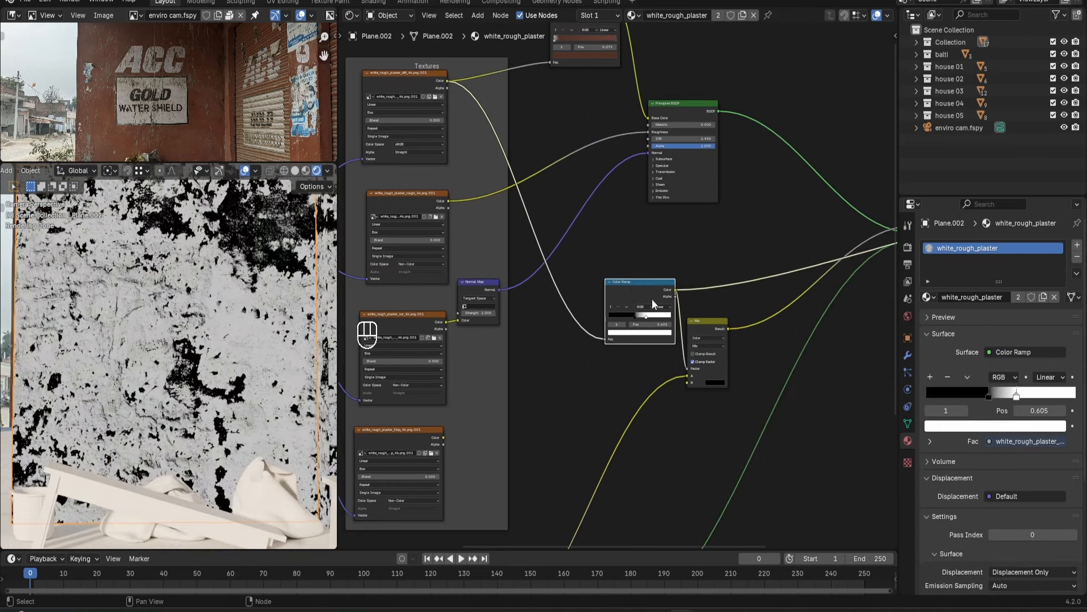
drag(604, 282, 589, 282)
middle_drag(590, 280, 547, 266)
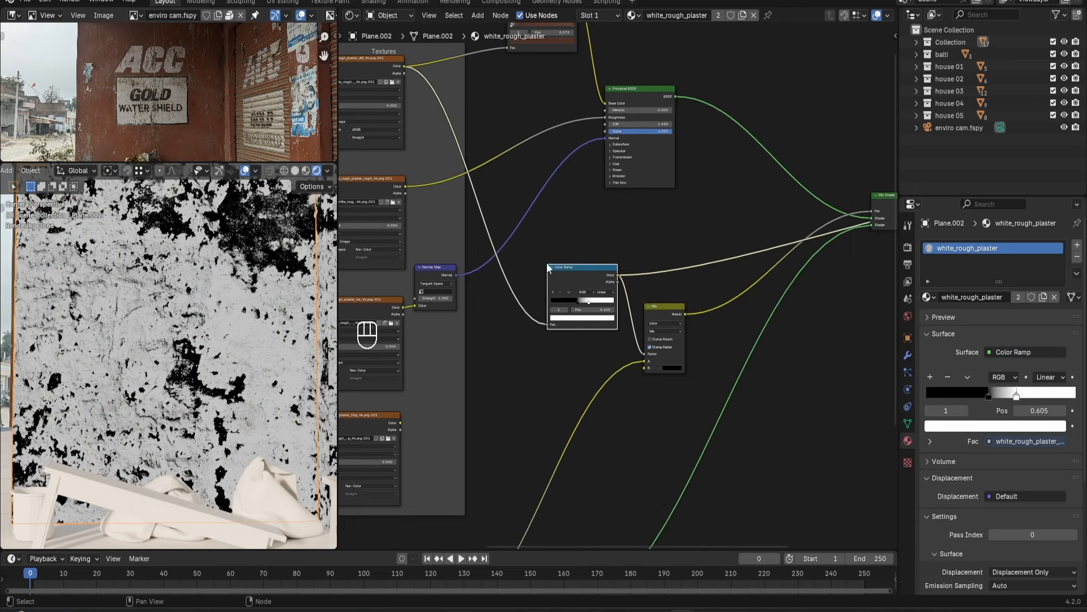
ctrl+shift+click(664, 310)
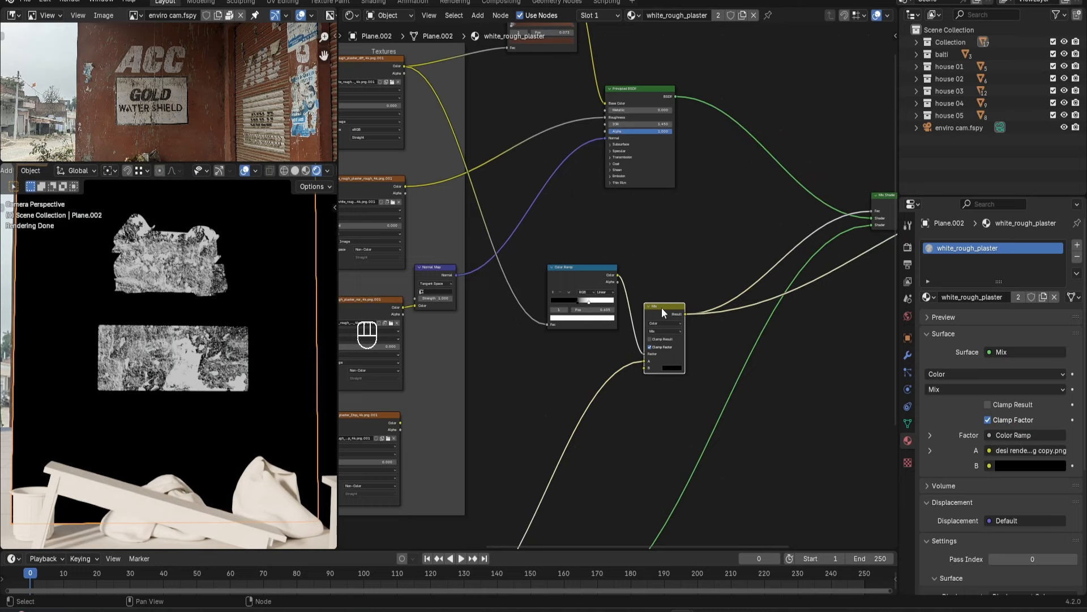
ctrl+shift+click(844, 216)
Inspect the weathered logo up close and against the whole wall in the camera view.
scroll(546, 347, up, 3)
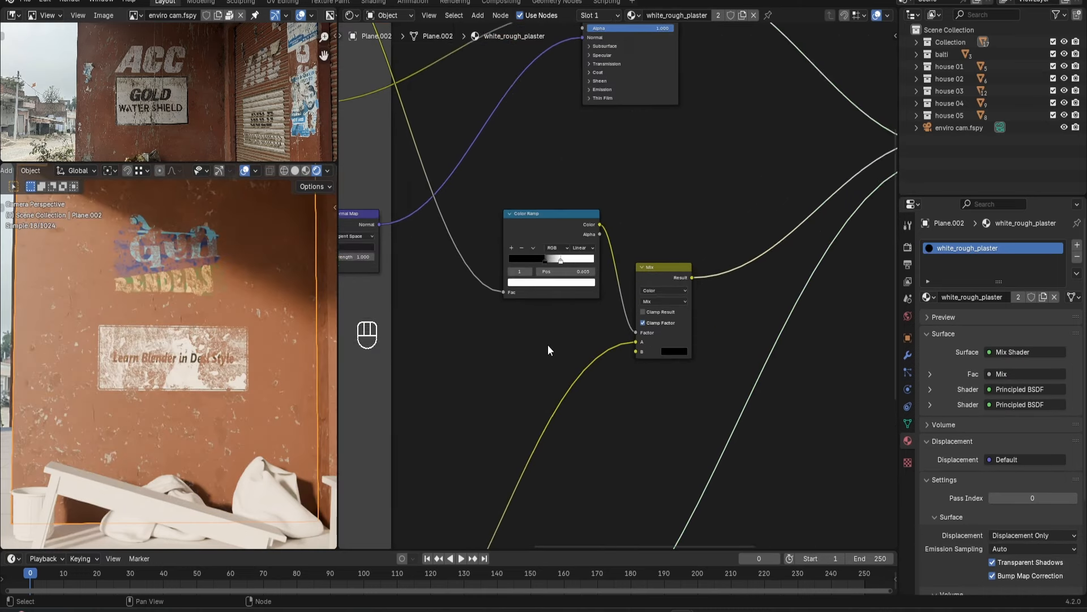
scroll(231, 338, up, 3)
shift+middle_drag(190, 263, 184, 318)
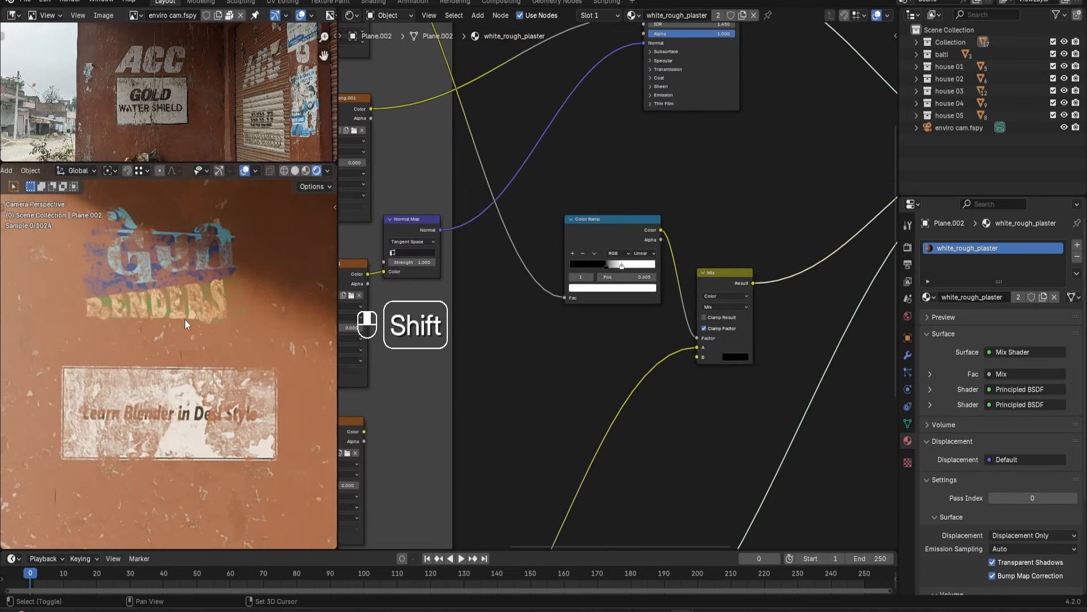
middle_drag(671, 396, 670, 369)
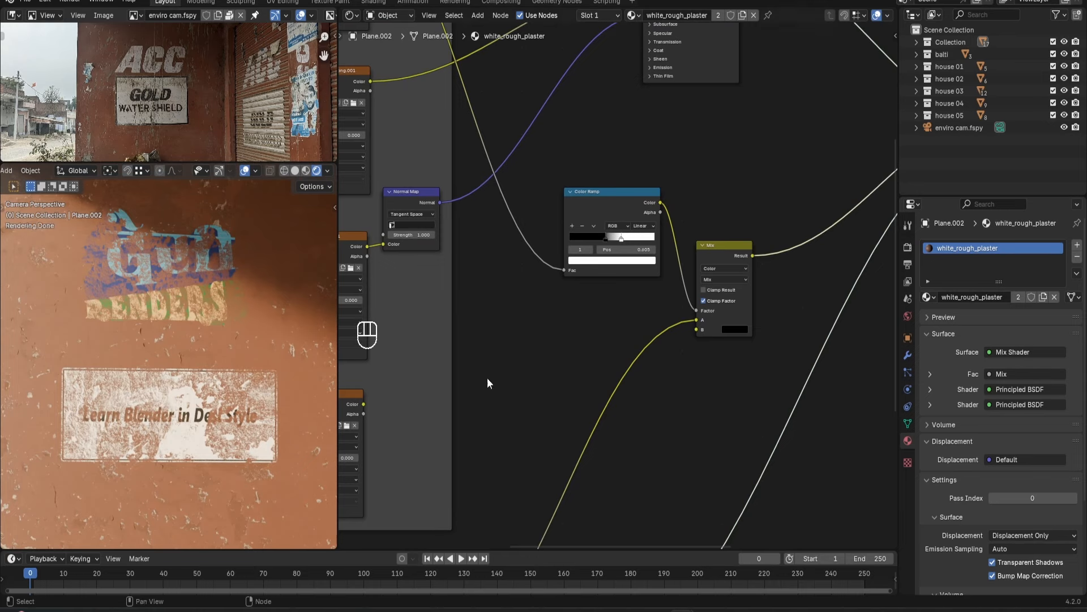
scroll(617, 332, down, 6)
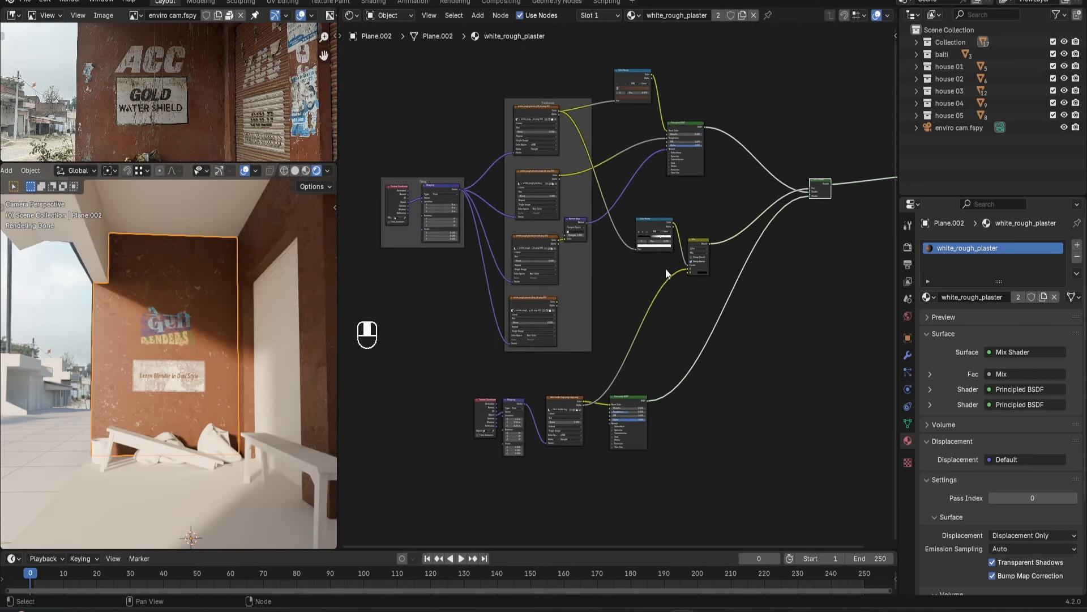
shift+scroll(478, 365, up, 4)
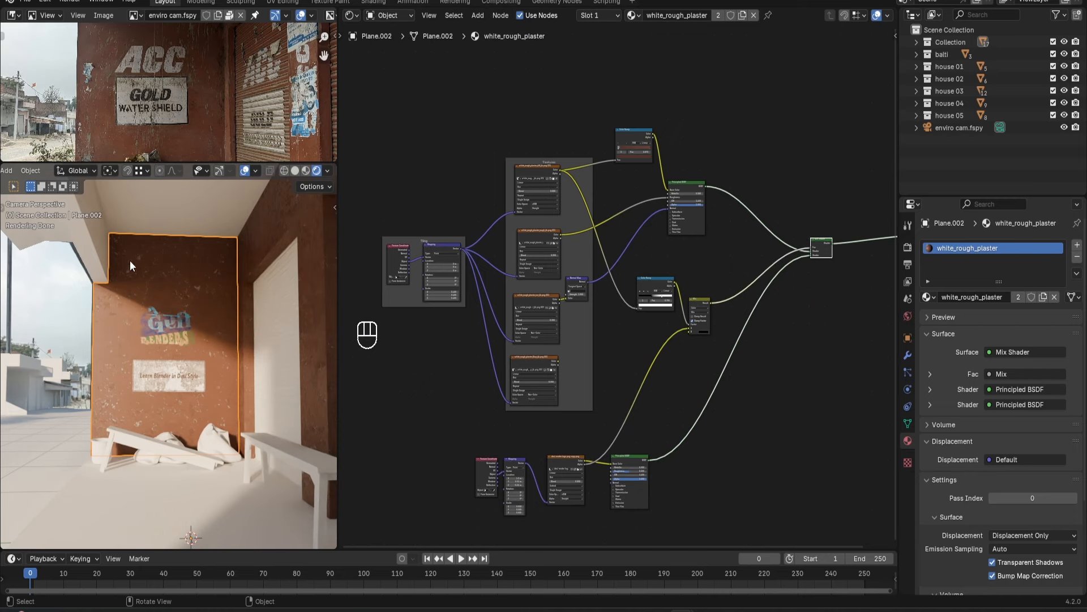
scroll(145, 327, up, 2)
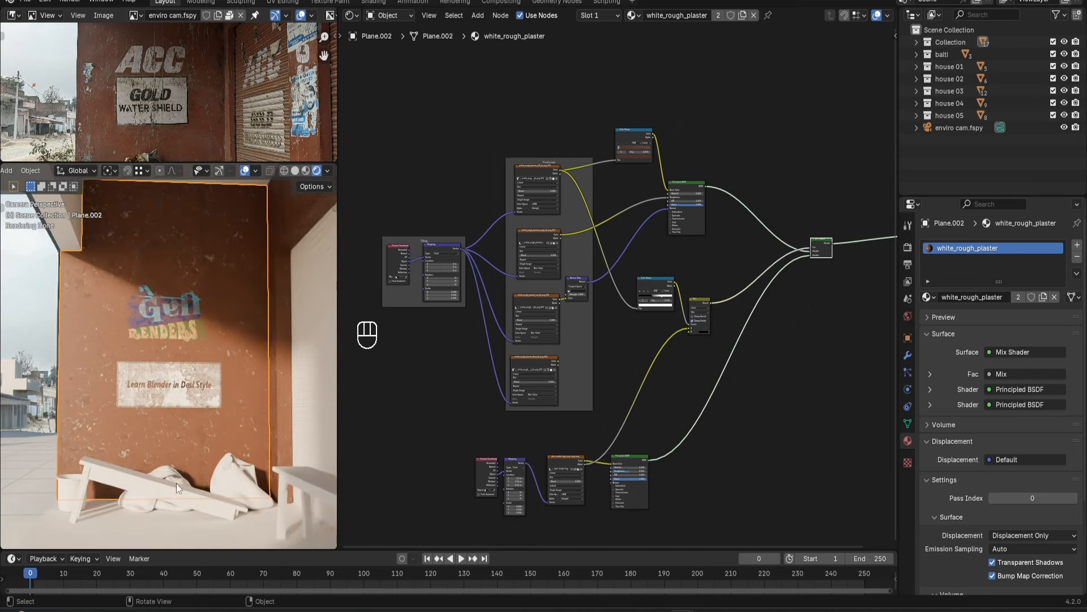
Add an Ambient Occlusion node feeding a Color Ramp, preview it on the wall, and invert the ramp with its white stop at 0.364.
scroll(566, 238, down, 3)
shift+scroll(579, 180, up, 4)
scroll(570, 180, up, 2)
key(shift+a)
click(569, 180)
text(a)
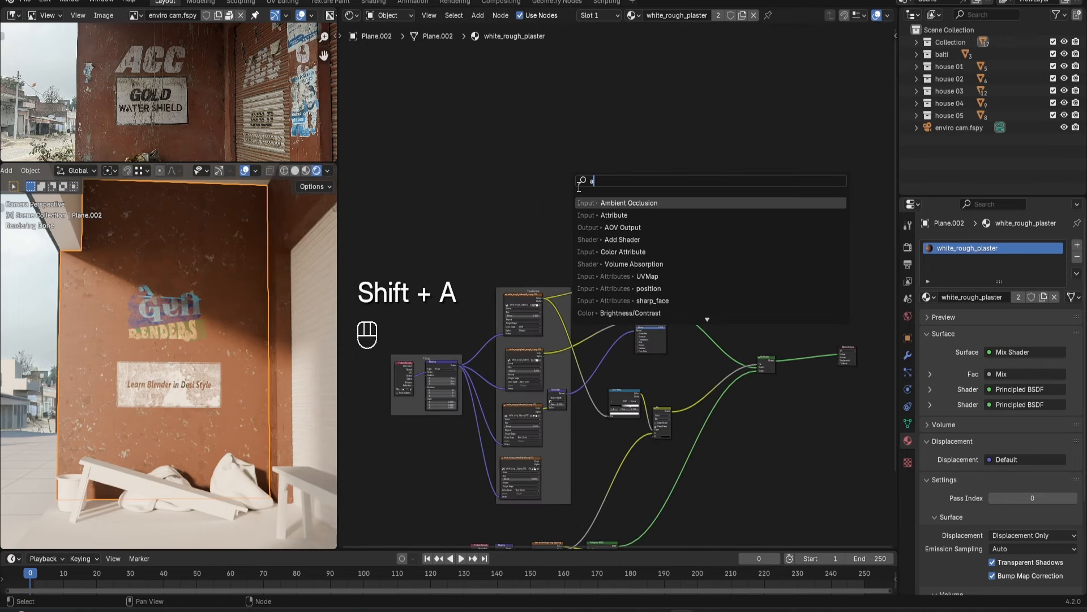
text(m)
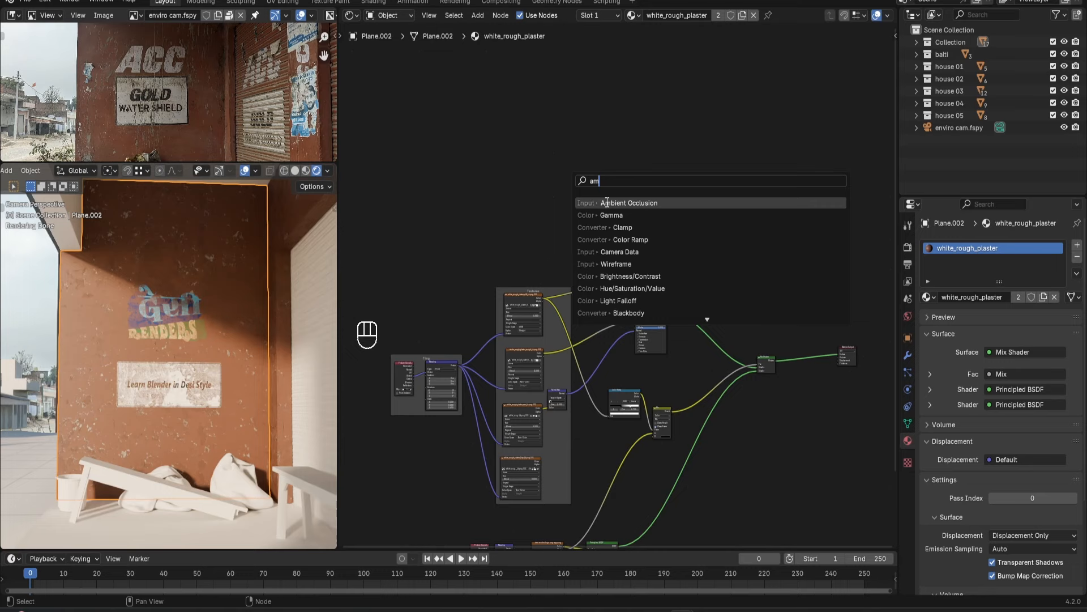
click(624, 202)
key(shift+a)
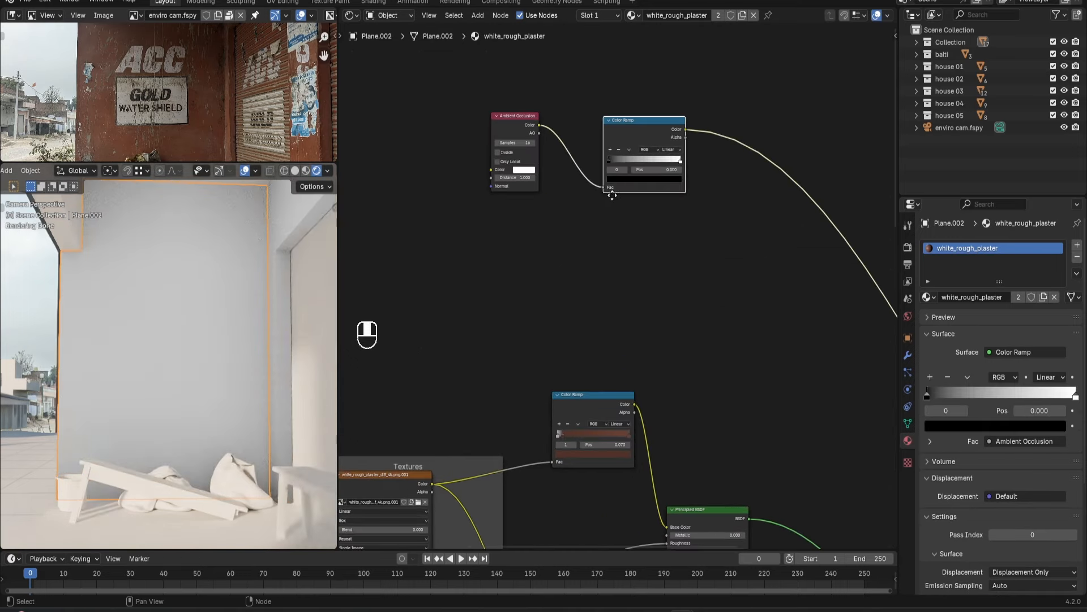
Drive the Ambient Occlusion Distance with an Object-coordinate Noise Texture, scale 2, detail 8, roughness 0.742, through a duplicated Color Ramp.
key(shift+a)
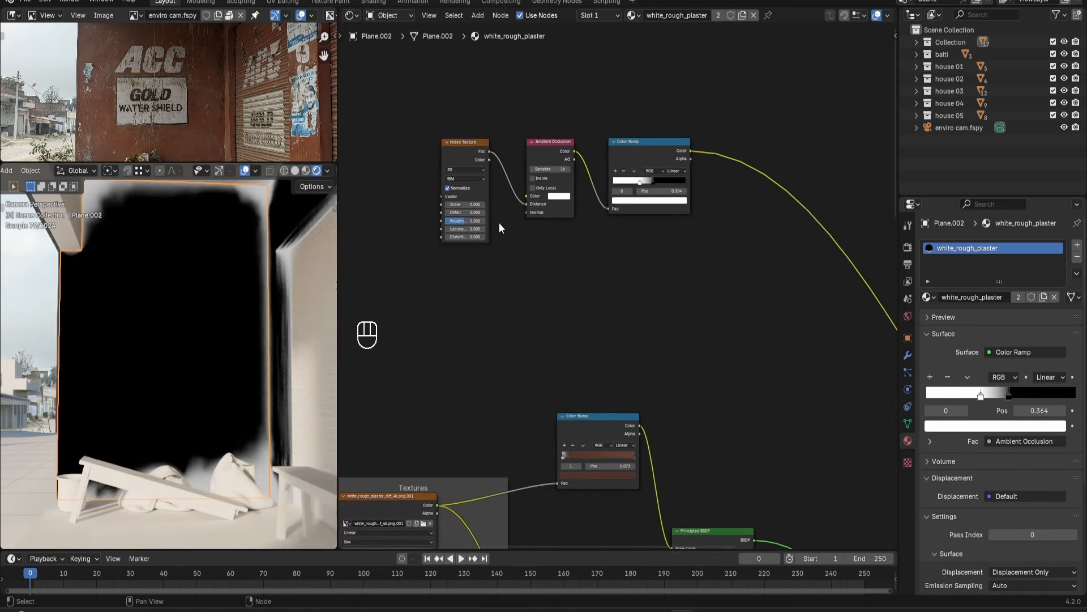
key(shift+a)
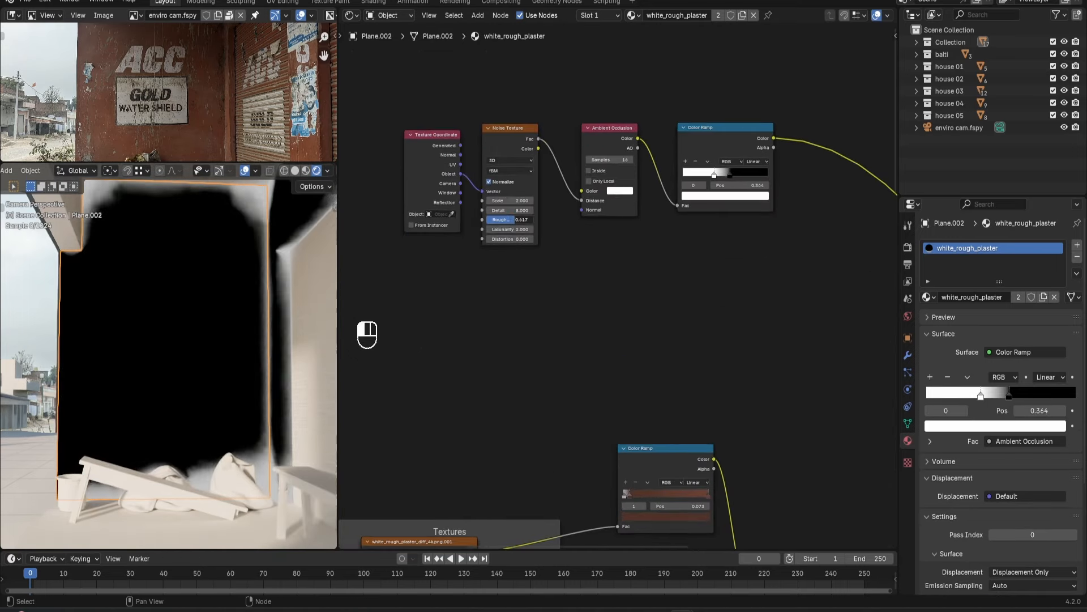
key(shift+d)
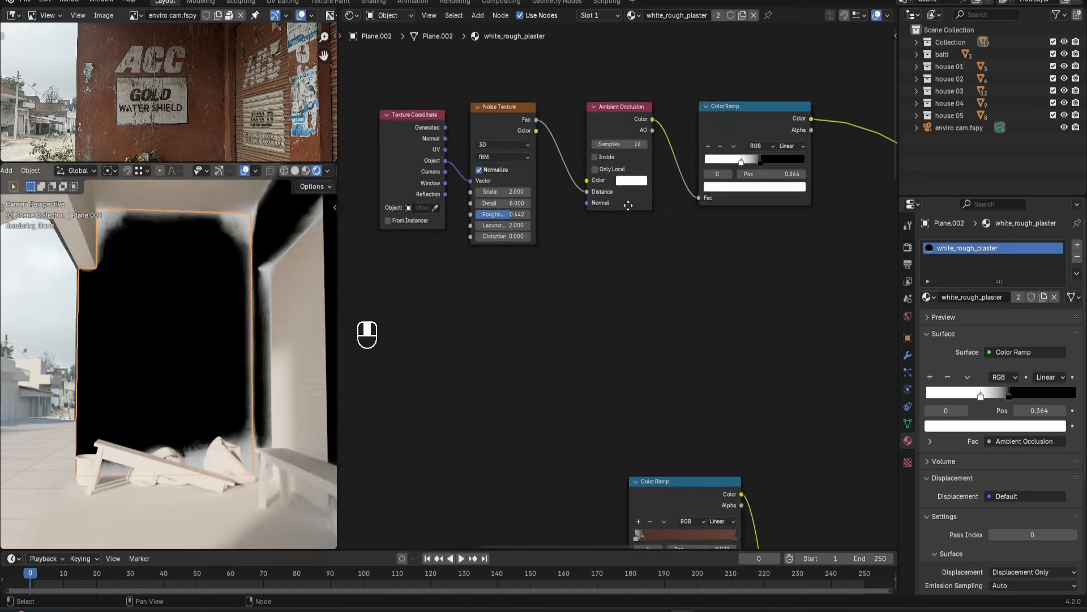
click(632, 163)
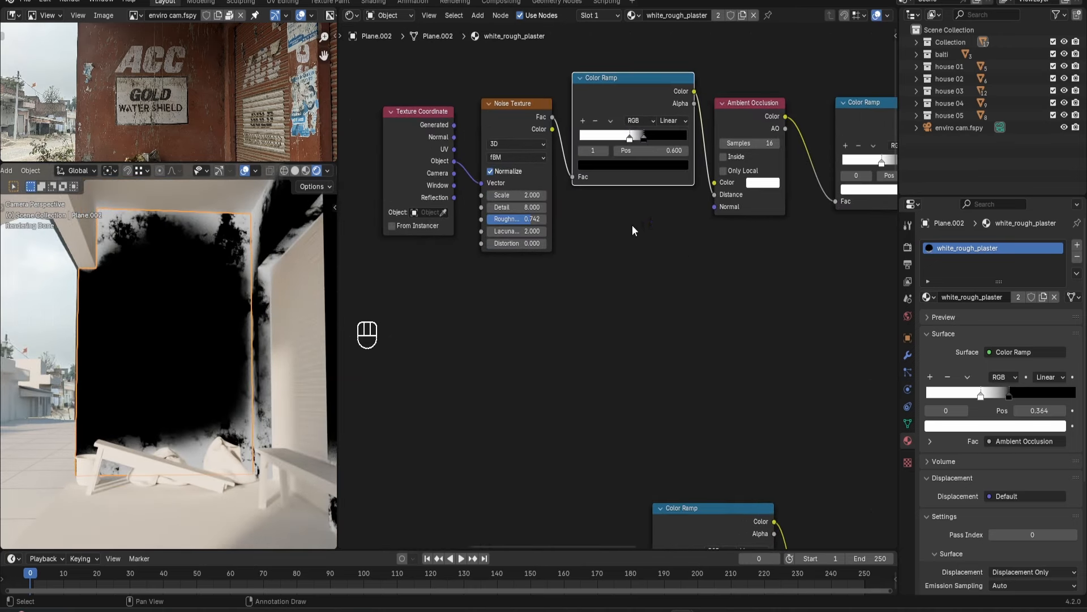
scroll(630, 144, down, 8)
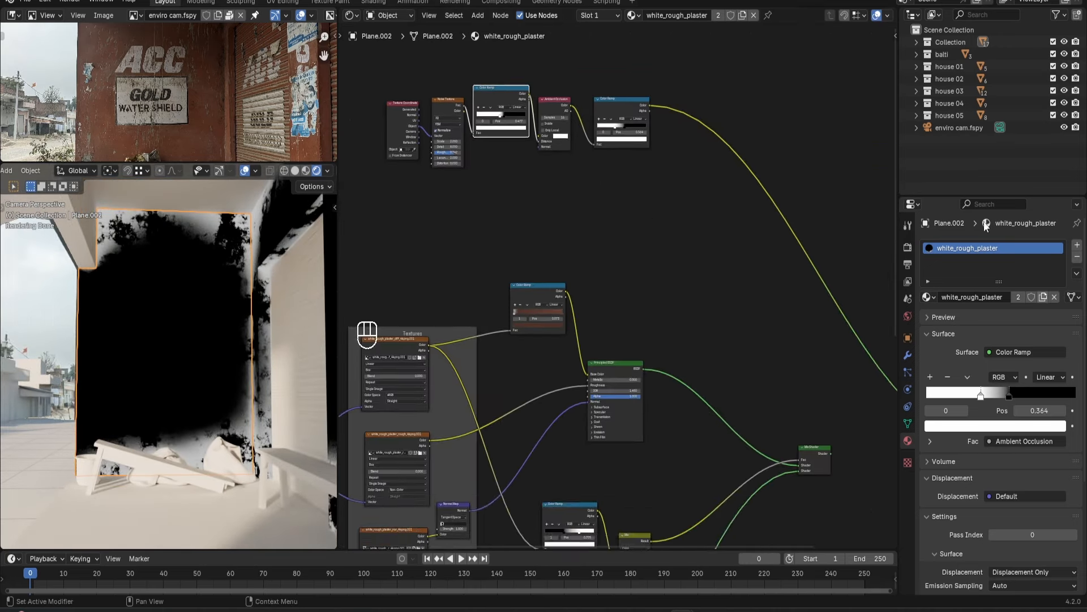
middle_drag(713, 283, 702, 256)
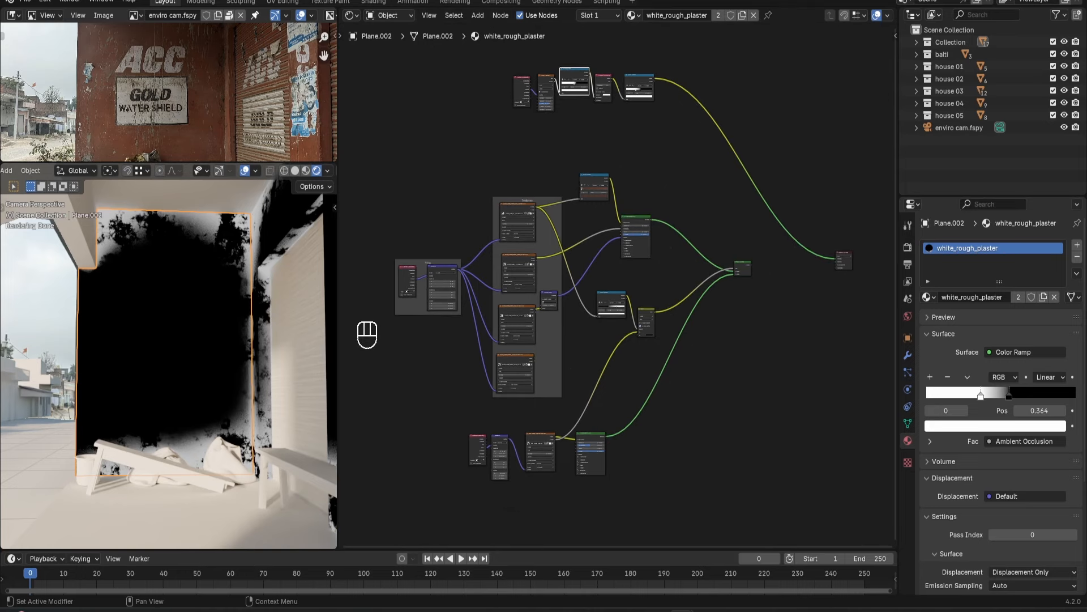
Blend the wall shader with the ground material using a duplicated Mix Shader, masked by the occlusion Color Ramp and linked to the Material Output.
key(shift+d)
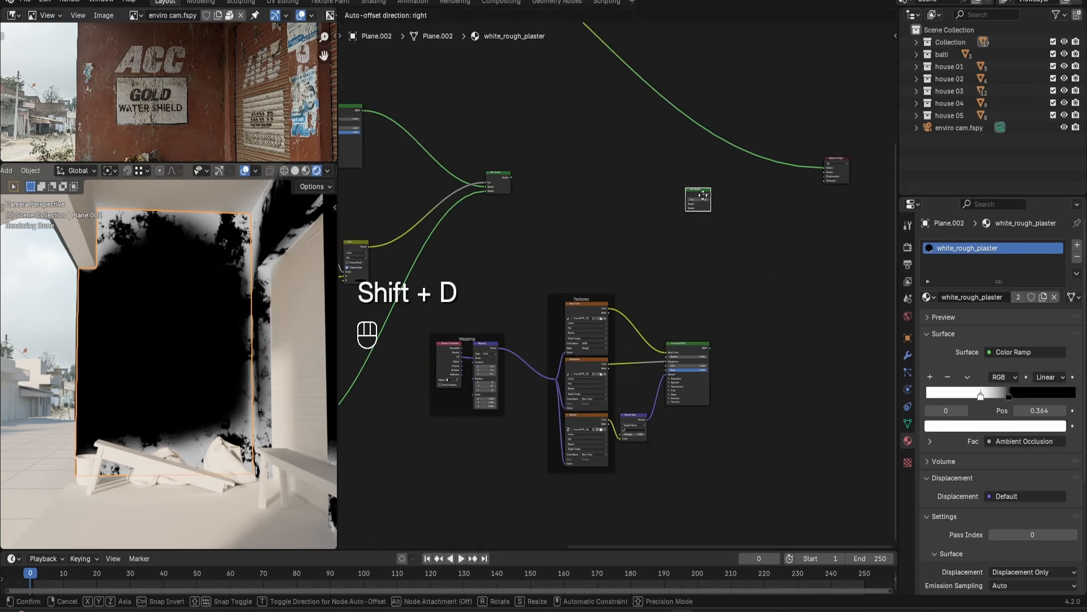
click(703, 195)
drag(726, 359, 681, 175)
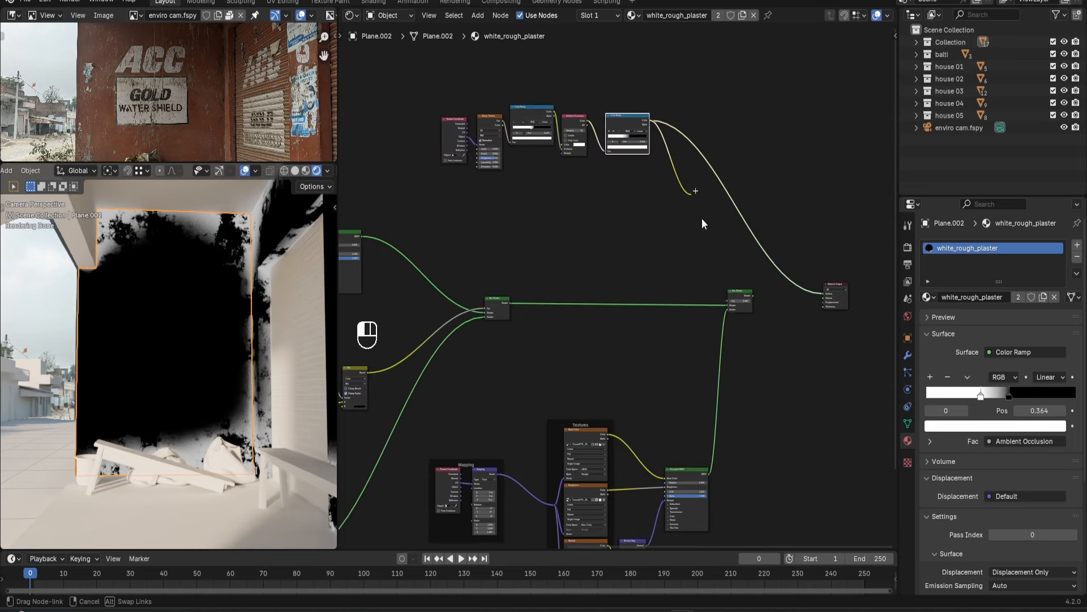
ctrl+shift+click(745, 303)
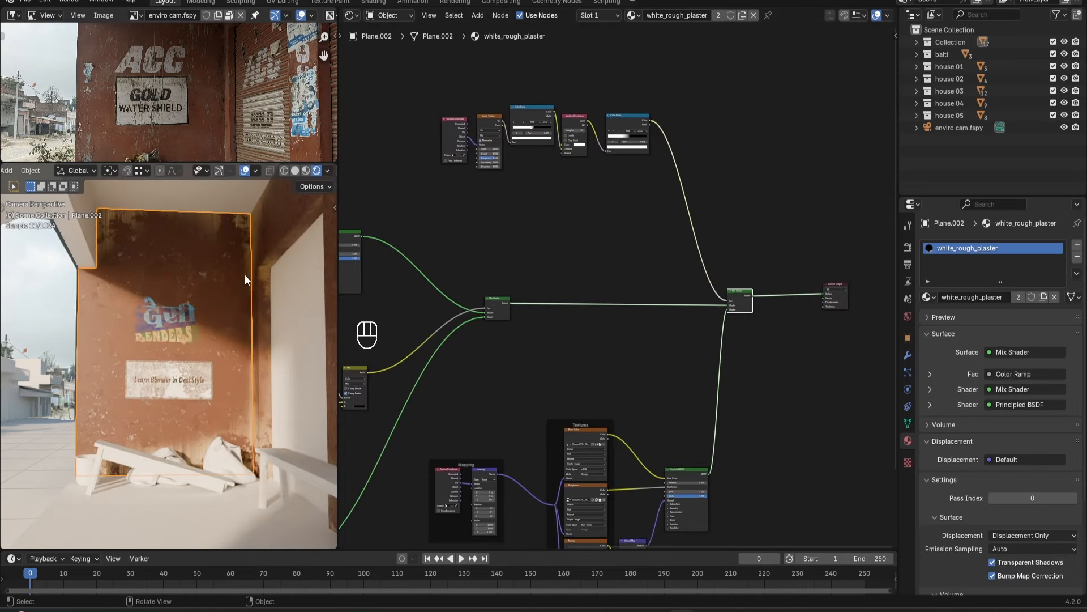
Set the projection of the ground material's Base Color texture to Box.
scroll(111, 202, up, 5)
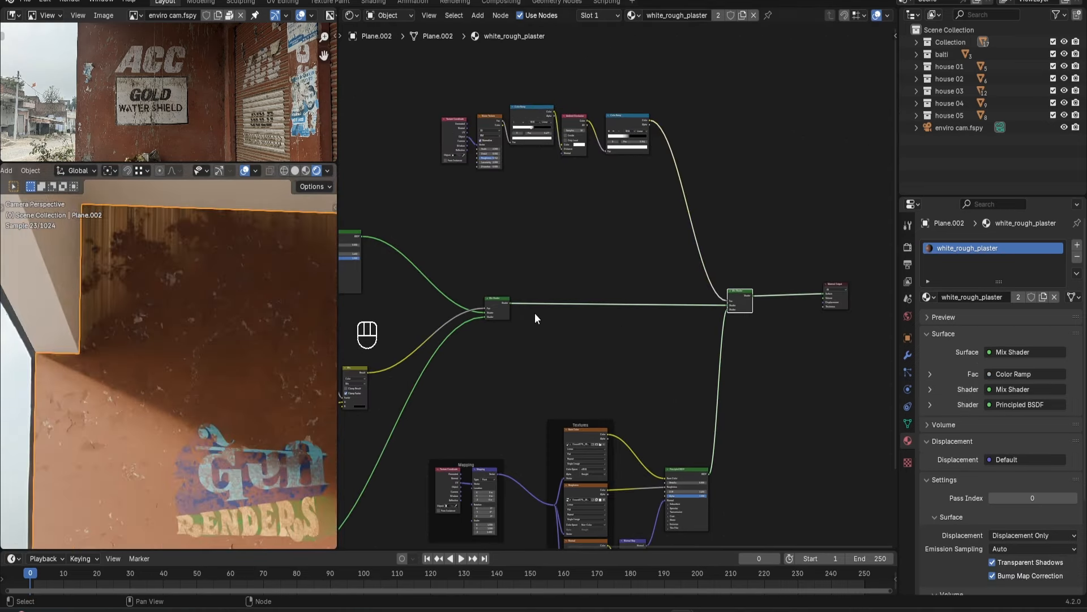
middle_drag(581, 369, 633, 179)
scroll(601, 255, up, 3)
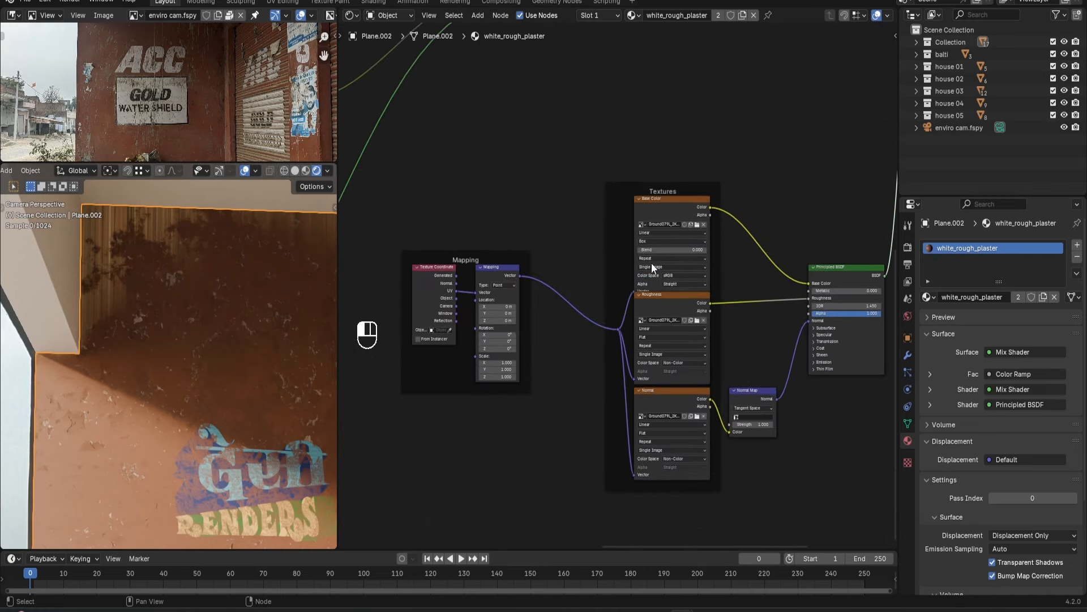
Set the dirt Roughness and Normal image textures to Box projection and use Object coordinates for their mapping.
scroll(634, 233, up, 1)
click(631, 321)
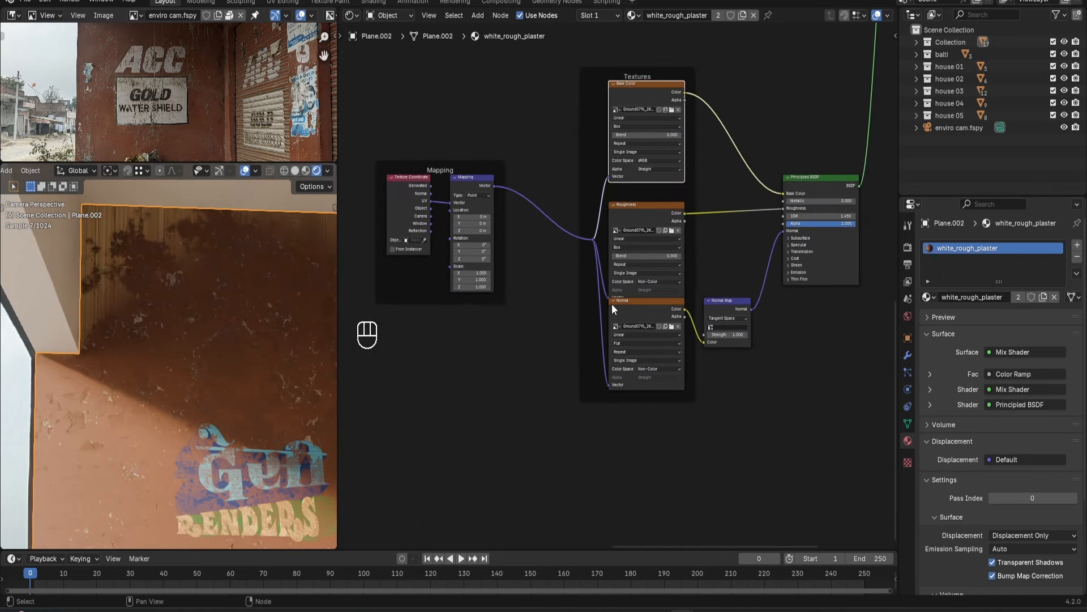
click(631, 363)
click(618, 386)
scroll(453, 297, up, 3)
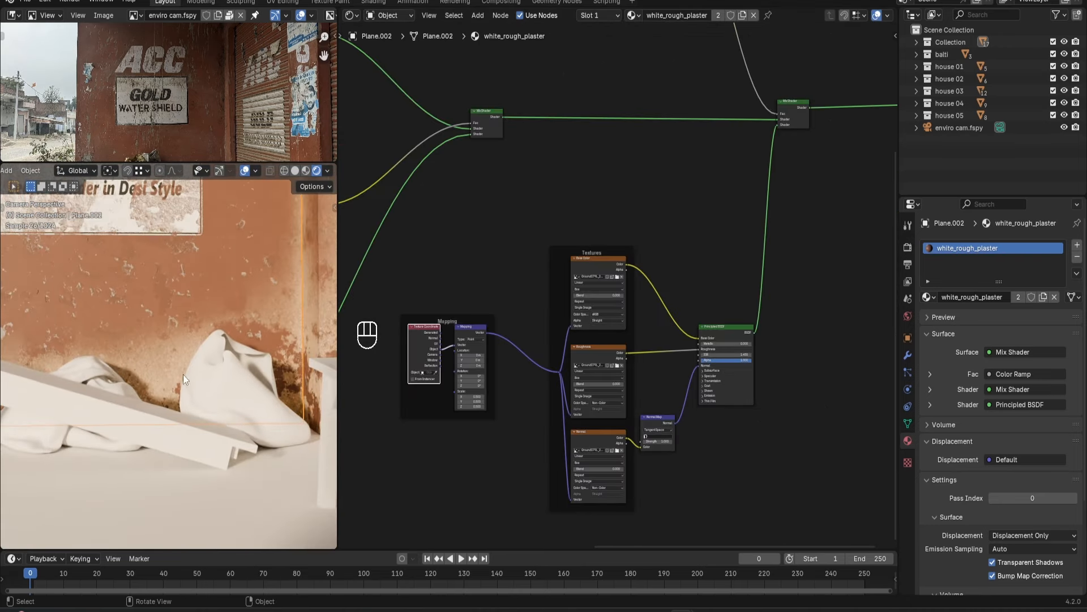
Adjust the stops of the Color Ramp after Ambient Occlusion, placing the black stop at 0.373.
scroll(280, 355, down, 1)
mouse_move(113, 351)
shift+middle_down()
mouse_move(234, 324)
mouse_move(127, 338)
shift+middle_up()
scroll(169, 348, up, 2)
middle_drag(633, 242, 671, 521)
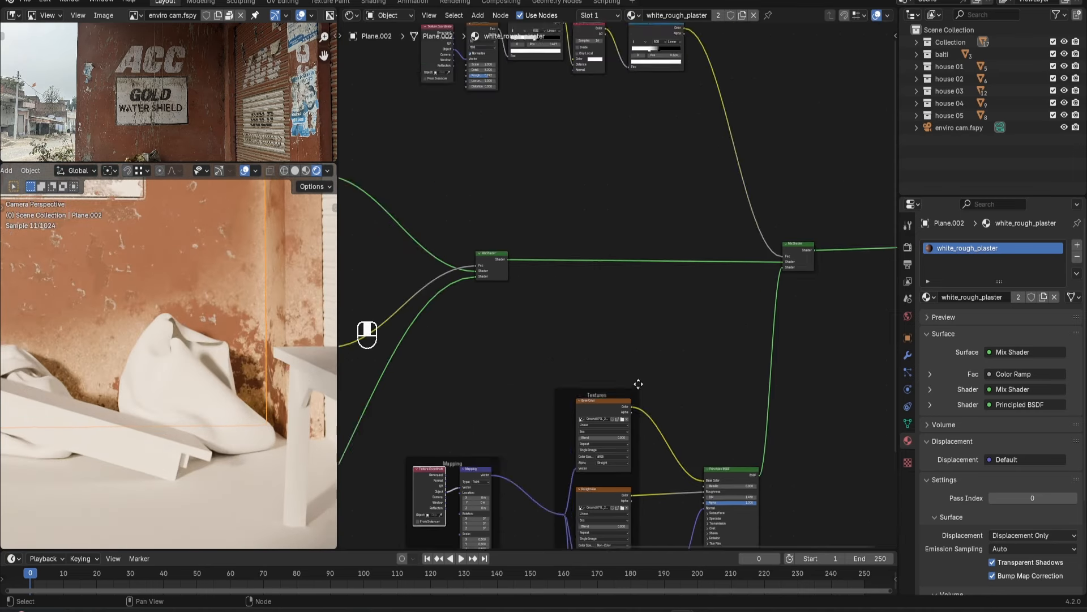
scroll(711, 201, up, 8)
middle_drag(711, 201, 628, 357)
drag(656, 298, 659, 300)
drag(638, 300, 639, 300)
scroll(98, 362, down, 2)
scroll(98, 362, down, 1)
shift+middle_drag(171, 189, 195, 367)
scroll(198, 357, down, 2)
shift+middle_drag(263, 351, 199, 332)
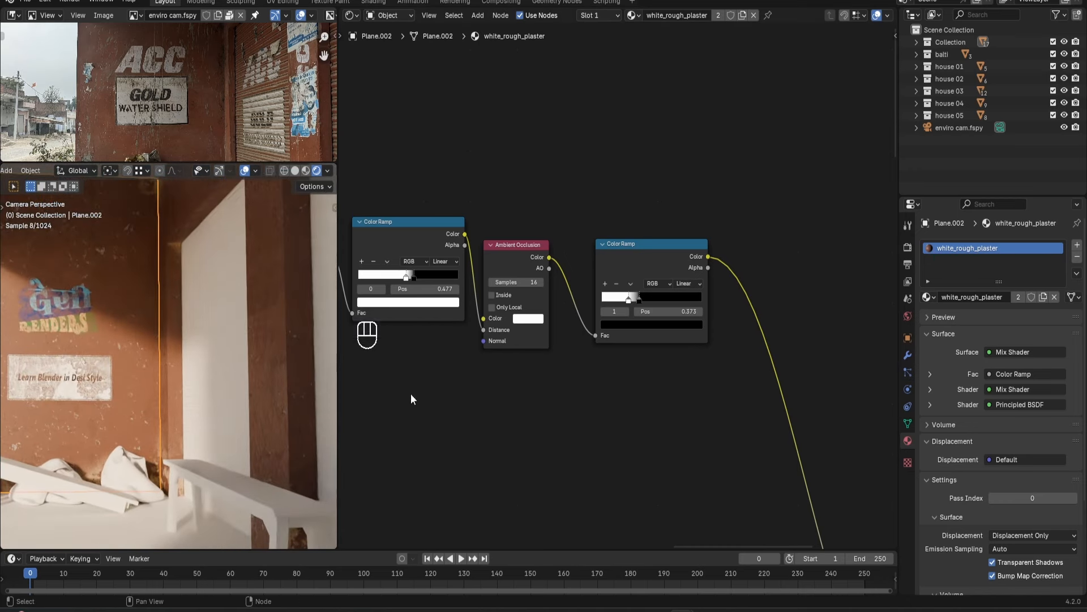
Shift the white stop after Ambient Occlusion closer to black and set the noise Color Ramp's white stop to 0.509.
scroll(620, 287, up, 3)
drag(650, 306, 658, 307)
middle_drag(415, 252, 625, 239)
mouse_move(515, 262)
mouse_down()
mouse_move(505, 262)
mouse_move(519, 261)
mouse_up()
scroll(281, 392, up, 3)
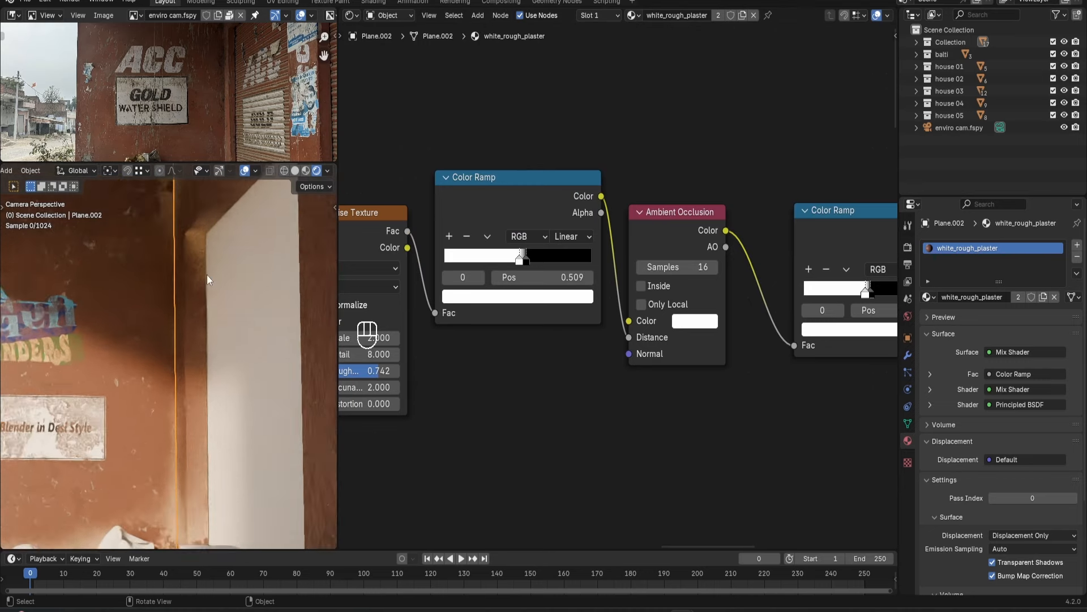
shift+middle_drag(199, 460, 182, 304)
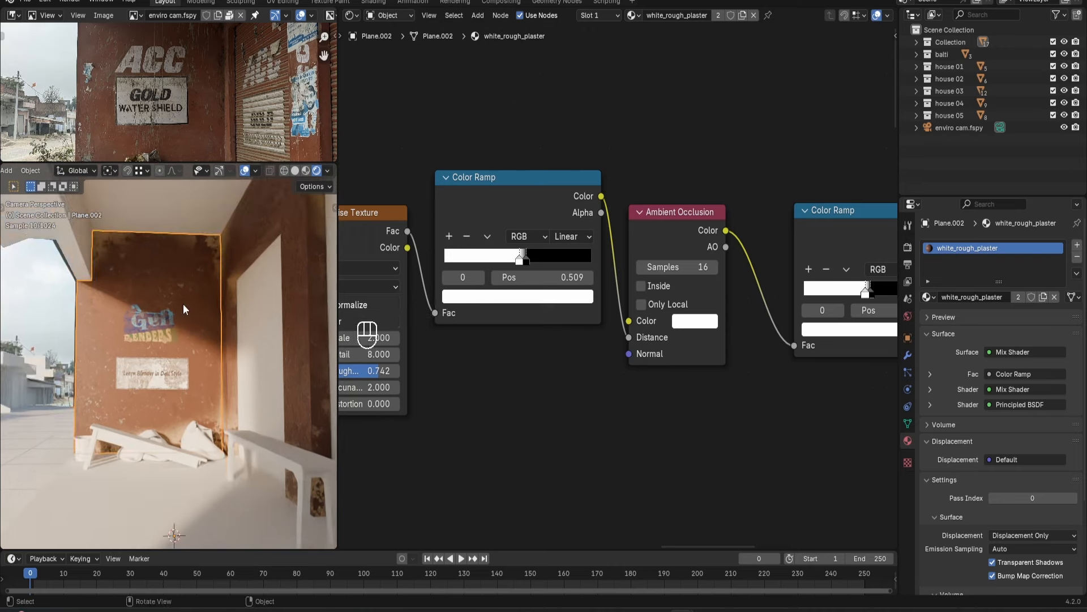
click(46, 288)
scroll(253, 333, up, 2)
scroll(247, 329, down, 4)
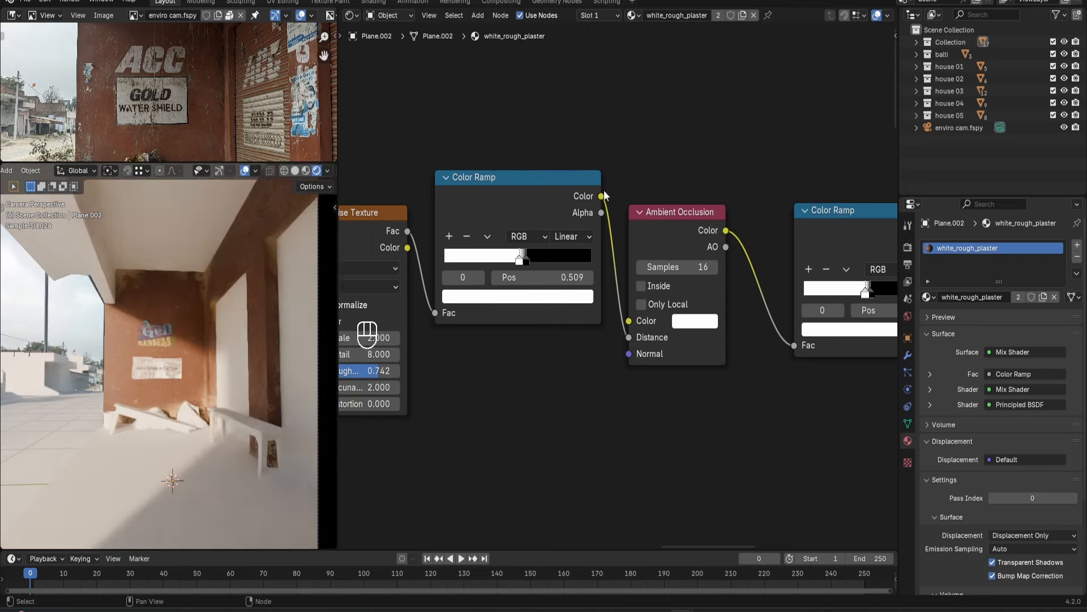
Set the scale of the logo texture's Mapping node to 0.4 on all axes.
scroll(605, 190, down, 5)
middle_drag(607, 190, 624, 396)
scroll(640, 217, down, 7)
middle_drag(396, 431, 595, 250)
middle_drag(430, 277, 465, 268)
scroll(703, 193, up, 4)
scroll(679, 368, down, 6)
middle_drag(696, 400, 603, 157)
scroll(467, 324, up, 12)
drag(529, 342, 530, 356)
text(0.4)
key(Return)
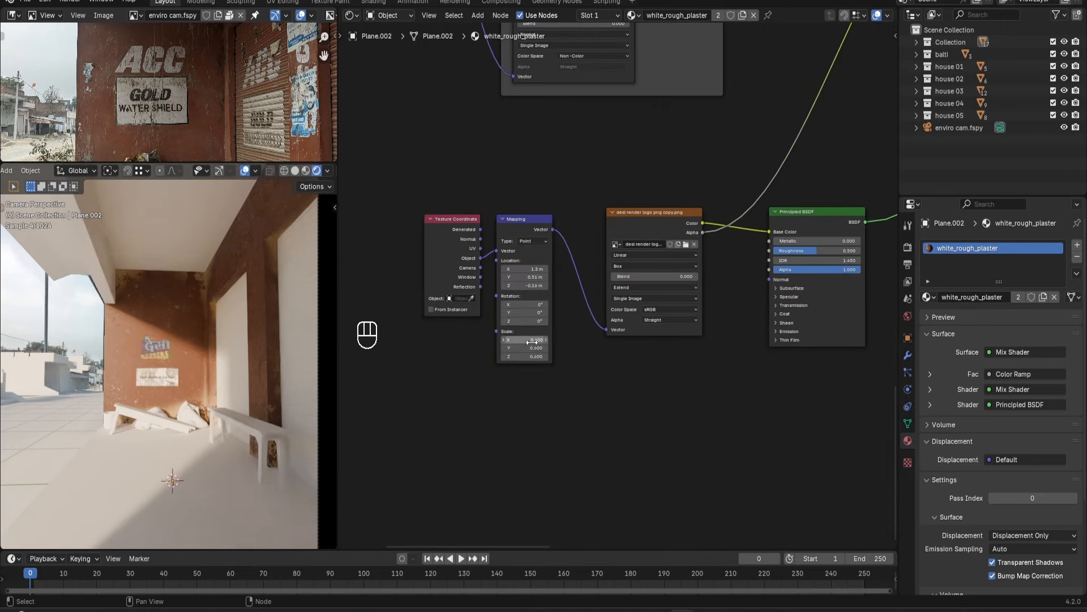
Nudge the Z location in the logo's Mapping node to reposition the logo on the wall.
shift+drag(516, 286, 561, 285)
scroll(169, 324, up, 4)
scroll(616, 226, down, 5)
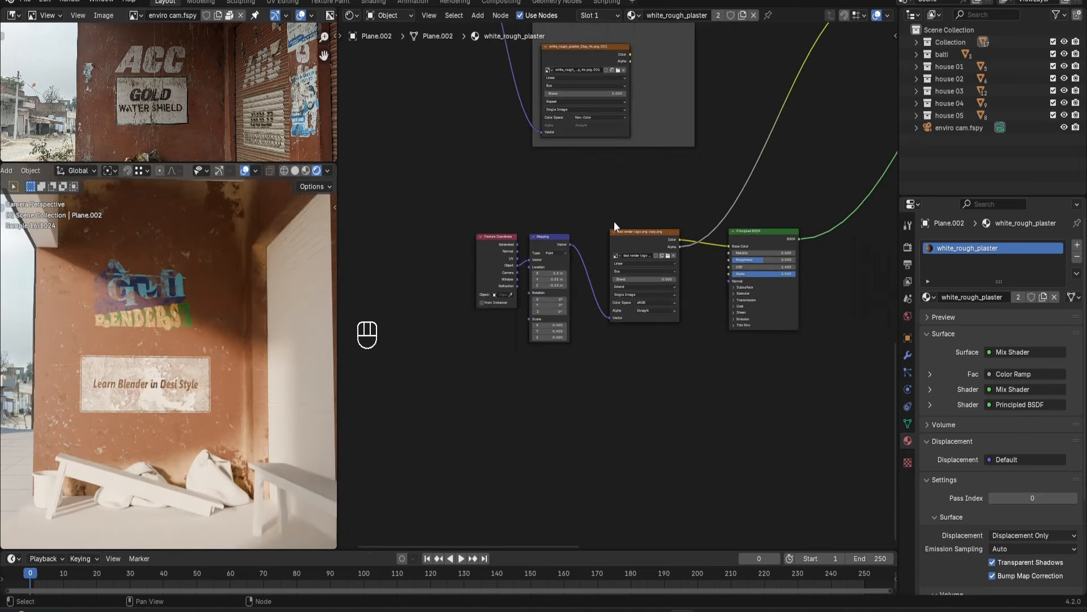
scroll(615, 226, down, 1)
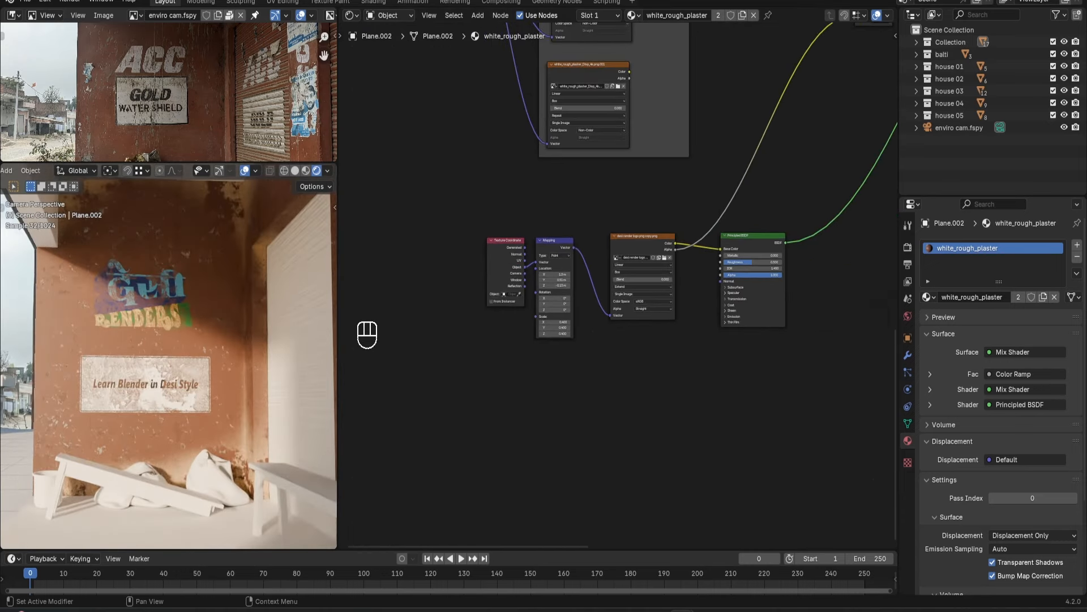
Duplicate the logo's Texture Coordinate, Mapping and Image Texture nodes beside the mask's Color Ramp and connect the image alpha to the Mix node.
key(ctrl+space)
key(shift+d)
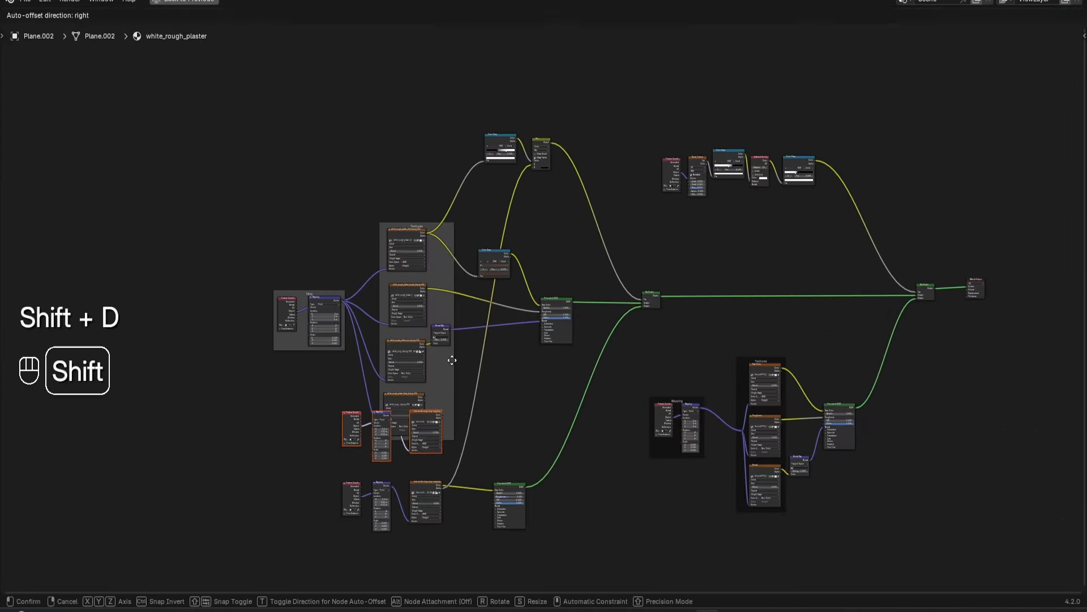
scroll(504, 109, up, 9)
click(365, 127)
drag(352, 120, 559, 212)
scroll(555, 309, down, 10)
middle_drag(556, 372, 563, 232)
scroll(543, 226, up, 1)
Join the plaster texture, Color Ramp and shader nodes into a frame labelled "wall plaster".
drag(231, 167, 593, 425)
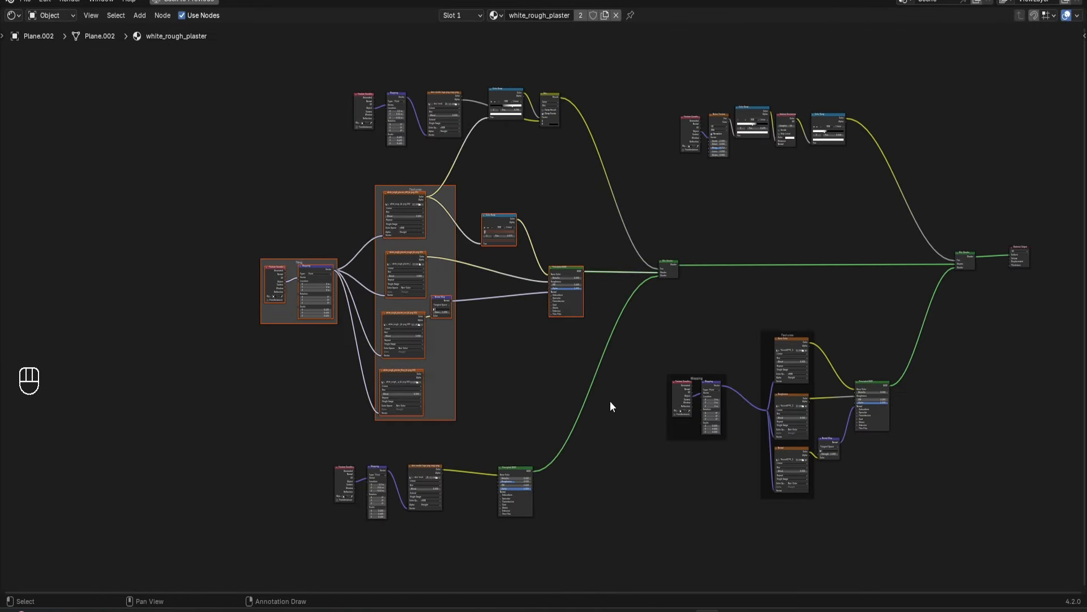
key(ctrl+j)
key(n)
click(1082, 69)
click(1079, 40)
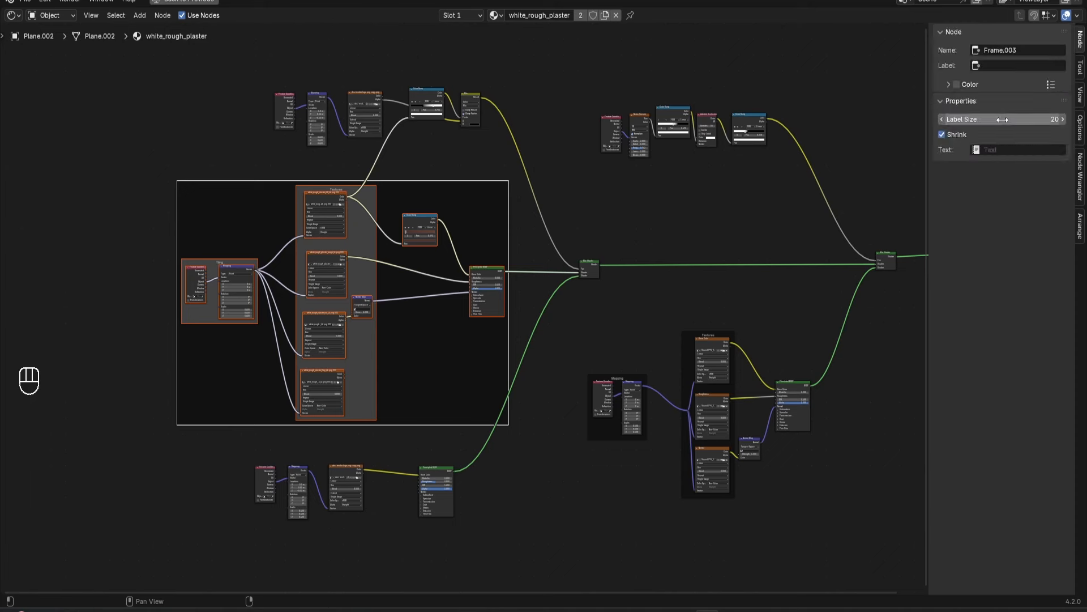
click(1008, 65)
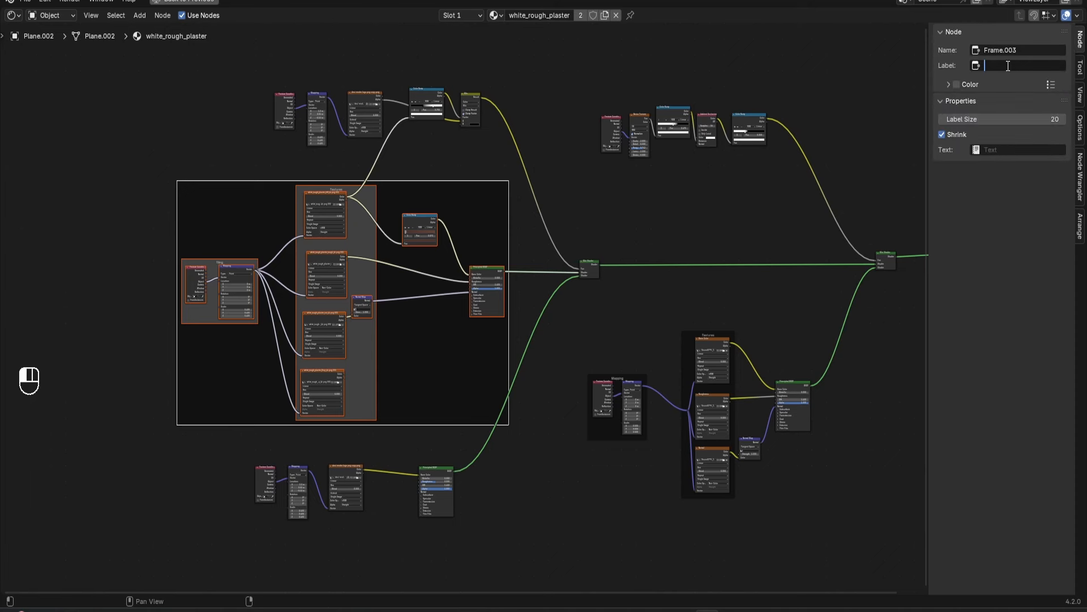
text(wall plaster)
key(Return)
Set the wall plaster frame's label size to 64 and move the frame away from the mix shader.
drag(1005, 119, 1047, 119)
drag(338, 180, 217, 182)
click(453, 182)
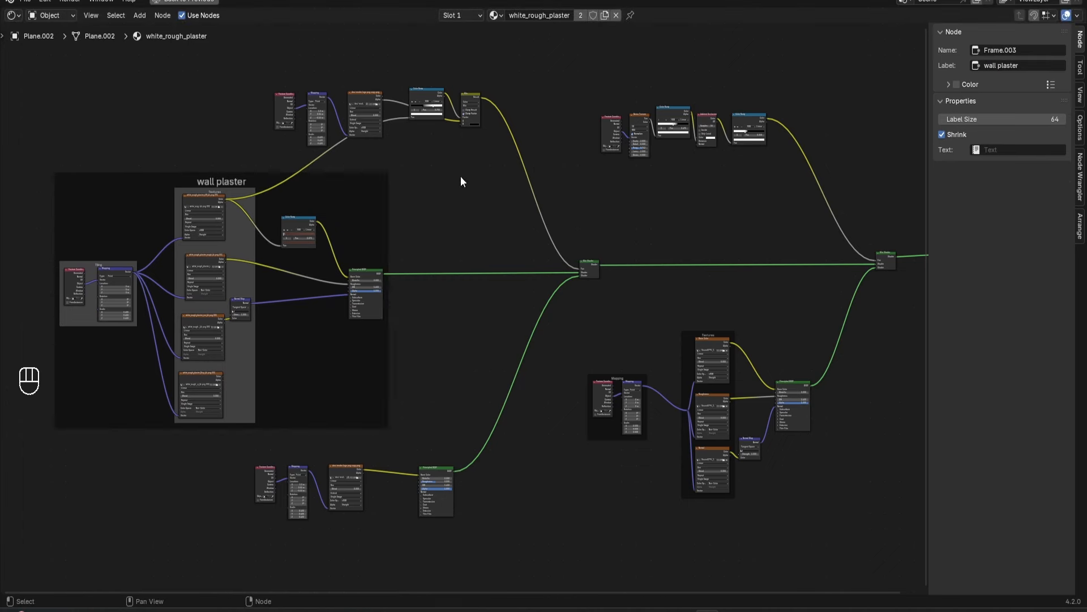
Gather the logo texture nodes and their shader into a frame labelled "Logo" with label size 64.
drag(351, 468, 383, 460)
shift+click(436, 478)
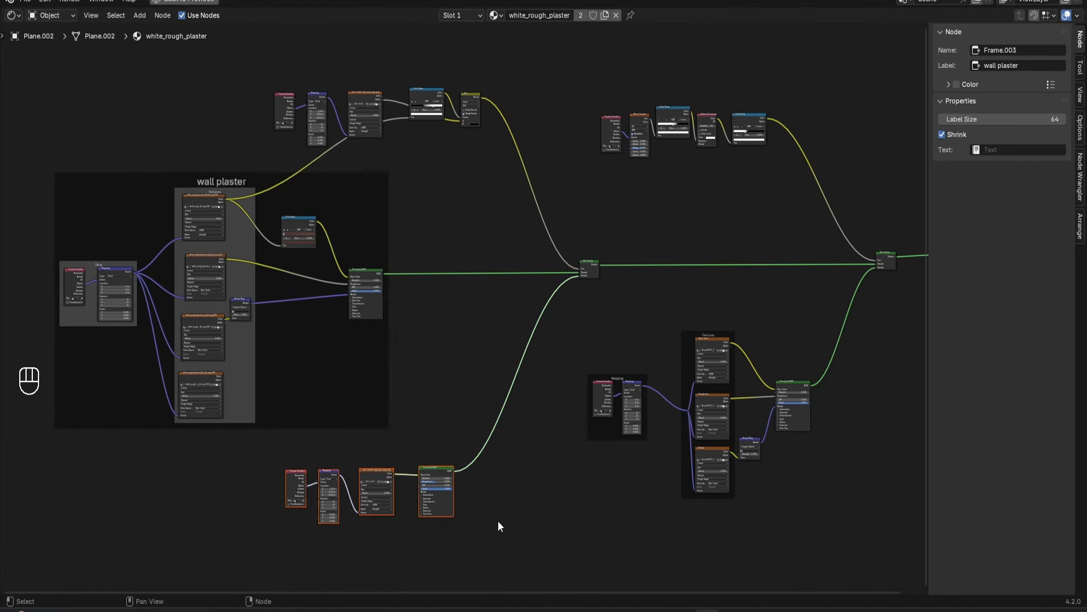
key(ctrl+j)
click(996, 67)
text(Logo)
key(Return)
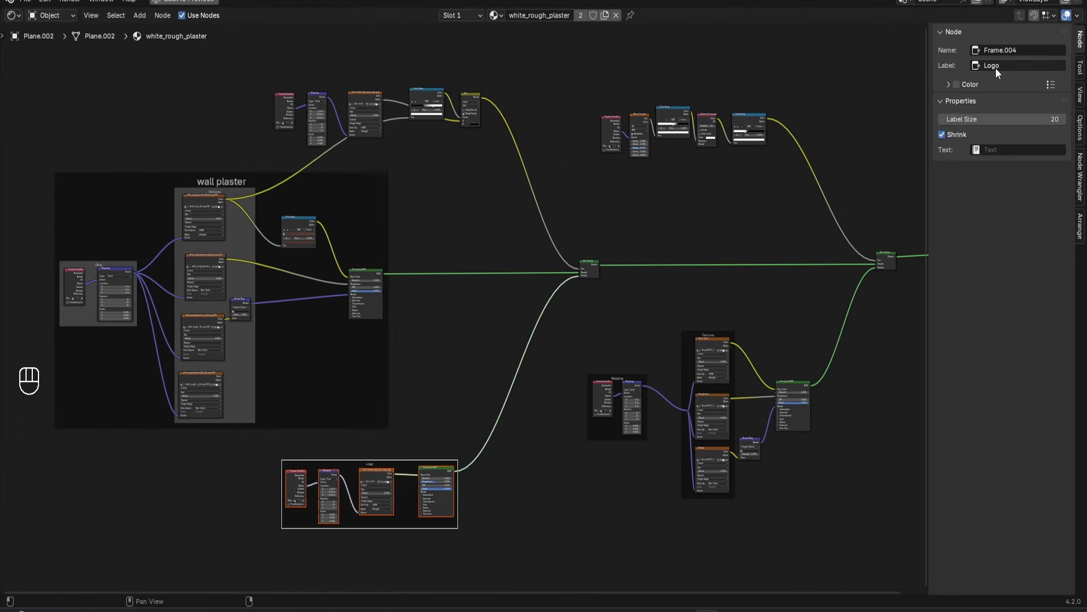
drag(1007, 125, 1047, 123)
click(439, 375)
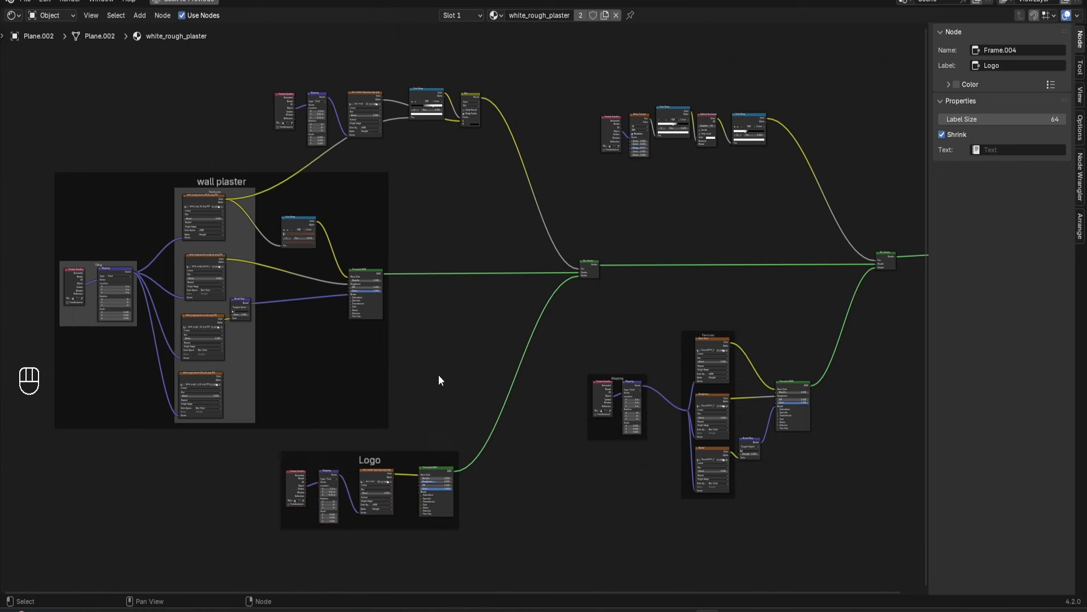
Enable a custom colour for the Logo frame and make it blue.
click(411, 460)
click(956, 106)
click(948, 106)
click(971, 125)
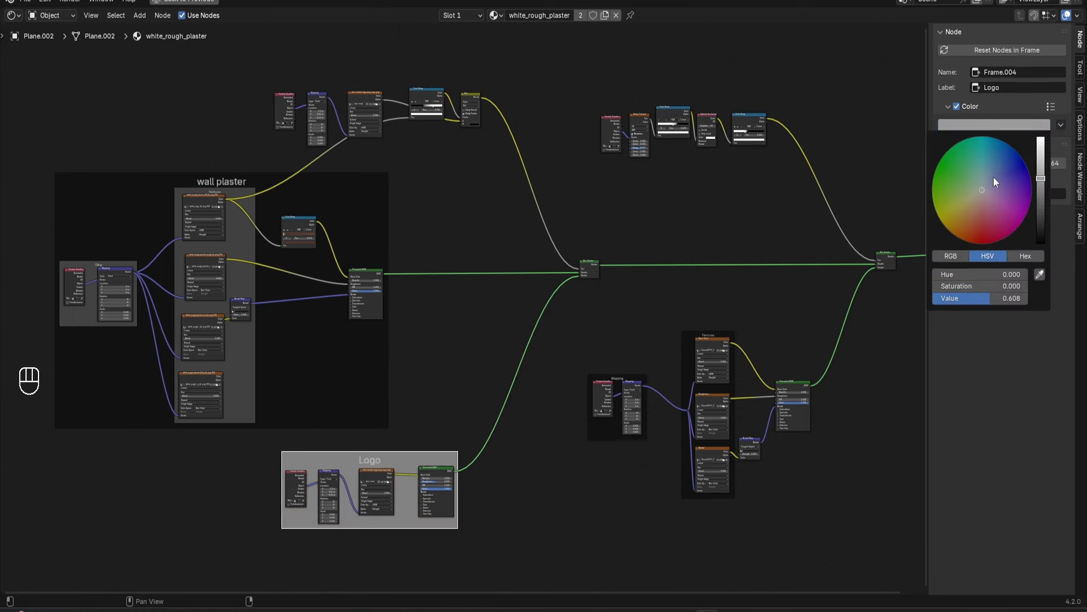
drag(977, 188, 1002, 181)
click(515, 334)
Frame the logo mask nodes with the label "Logo Mask" at size 64 and enable the frame's grey colour.
drag(260, 74, 495, 143)
key(ctrl+j)
click(1012, 62)
text(Logo Mask)
key(Return)
drag(997, 141, 1048, 141)
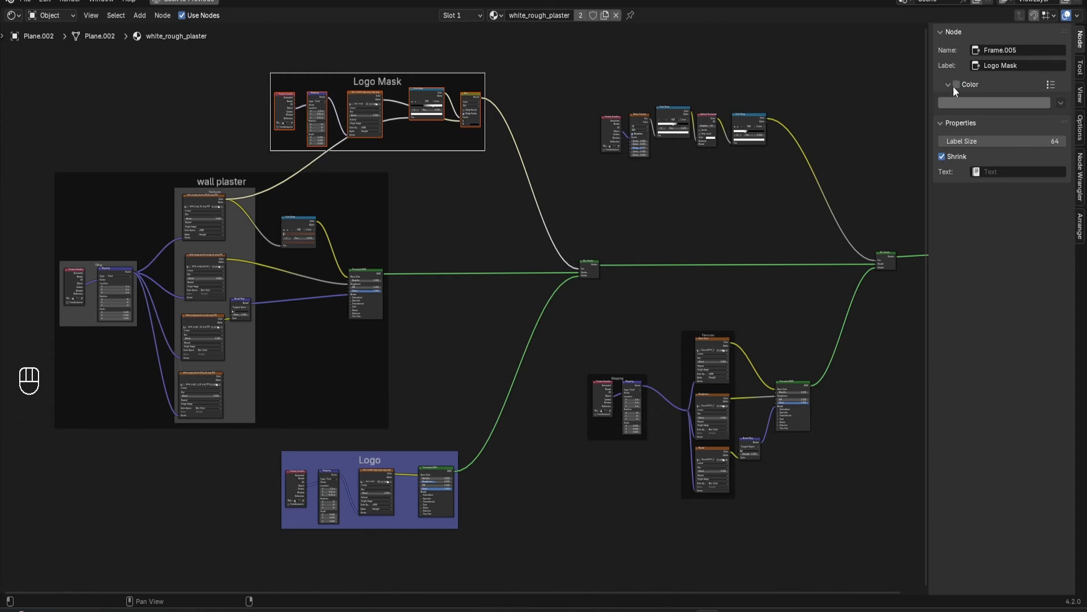
click(957, 84)
Join the dirt mapping, texture and shader nodes into a frame labelled "Dirt_Corner".
scroll(560, 249, down, 1)
middle_drag(586, 242, 535, 249)
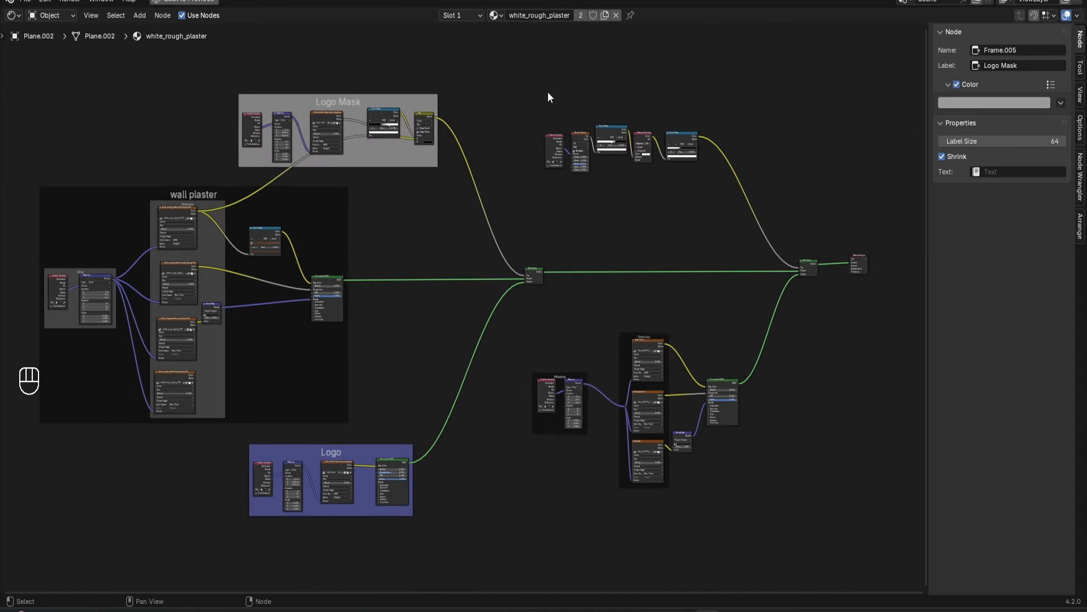
scroll(711, 366, up, 5)
scroll(509, 295, up, 4)
middle_drag(711, 365, 552, 401)
scroll(510, 295, down, 8)
drag(414, 351, 675, 538)
key(ctrl+j)
click(1025, 64)
text(Dirt)
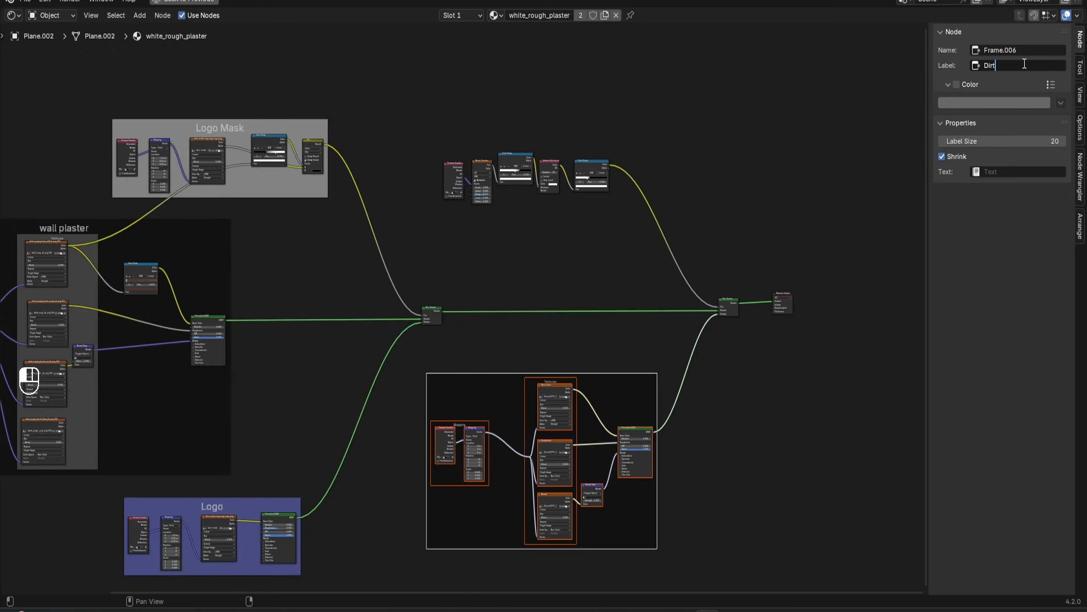
key(Right)
text(_Corne)
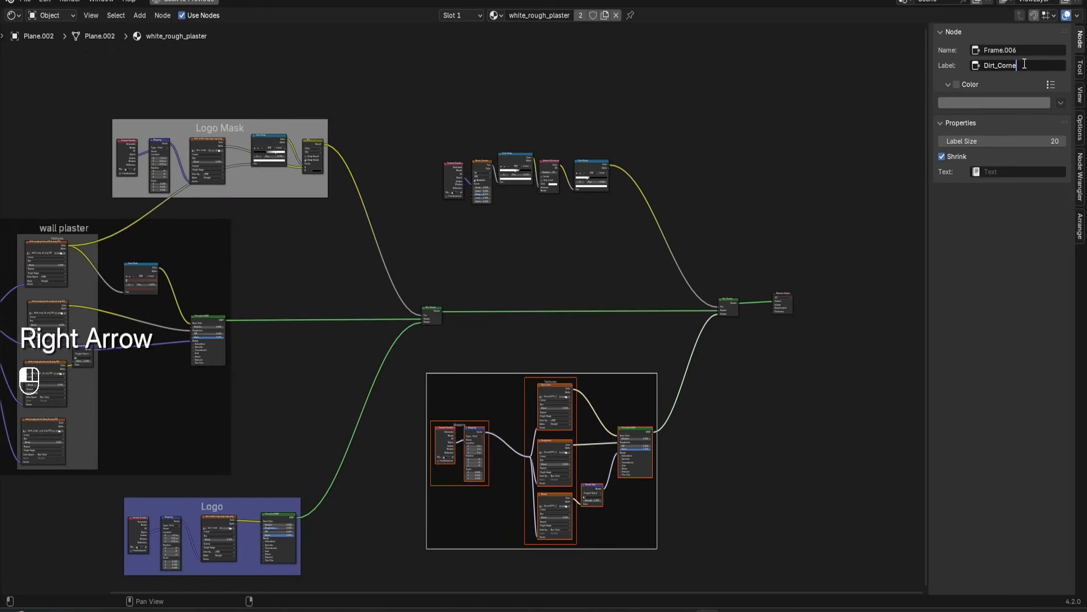
text(r)
key(Return)
Colour the Dirt_Corner frame beige with hue 0.112 and saturation 0.194, using label size 64.
click(956, 84)
click(984, 103)
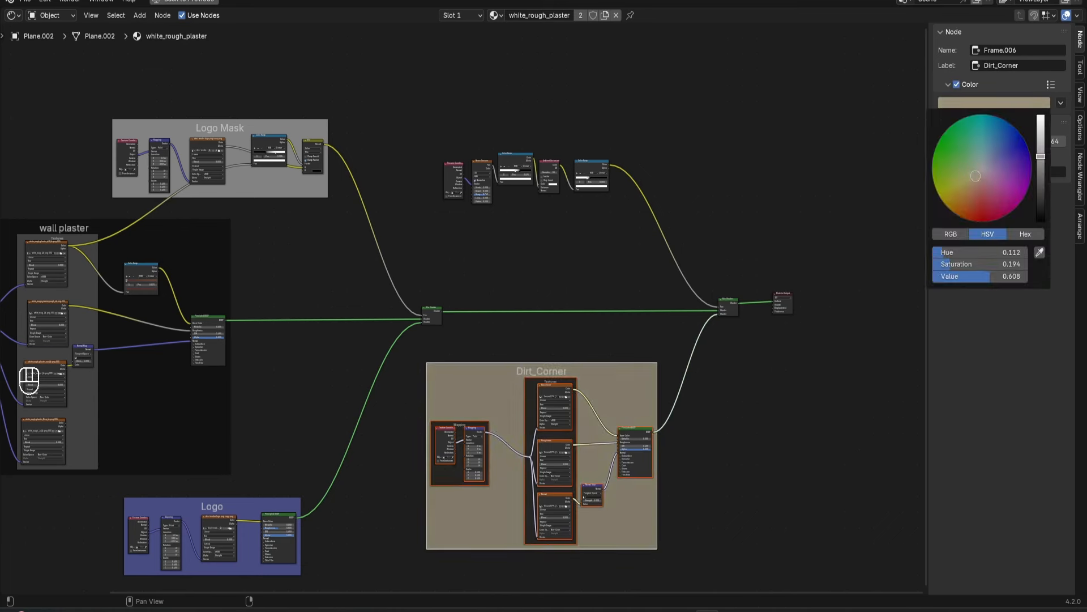
click(514, 139)
Frame the dirt mask nodes with the label "Dirt_Mask" at size 64 and enable the frame's grey colour.
drag(445, 129, 662, 234)
key(ctrl+j)
click(1006, 66)
text(Dirt_Mask)
key(Return)
click(956, 84)
click(786, 169)
drag(997, 135, 1059, 136)
Move the Material Output node farther from the last mix shader and restore the full workspace layout.
middle_drag(555, 235, 617, 218)
scroll(446, 338, down, 2)
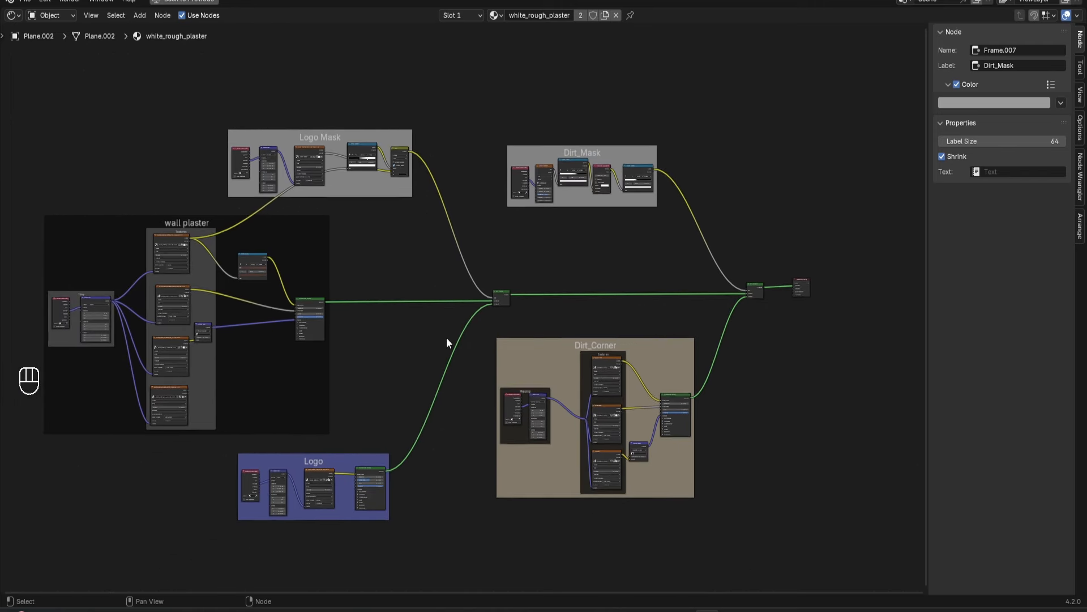
middle_drag(446, 337, 469, 333)
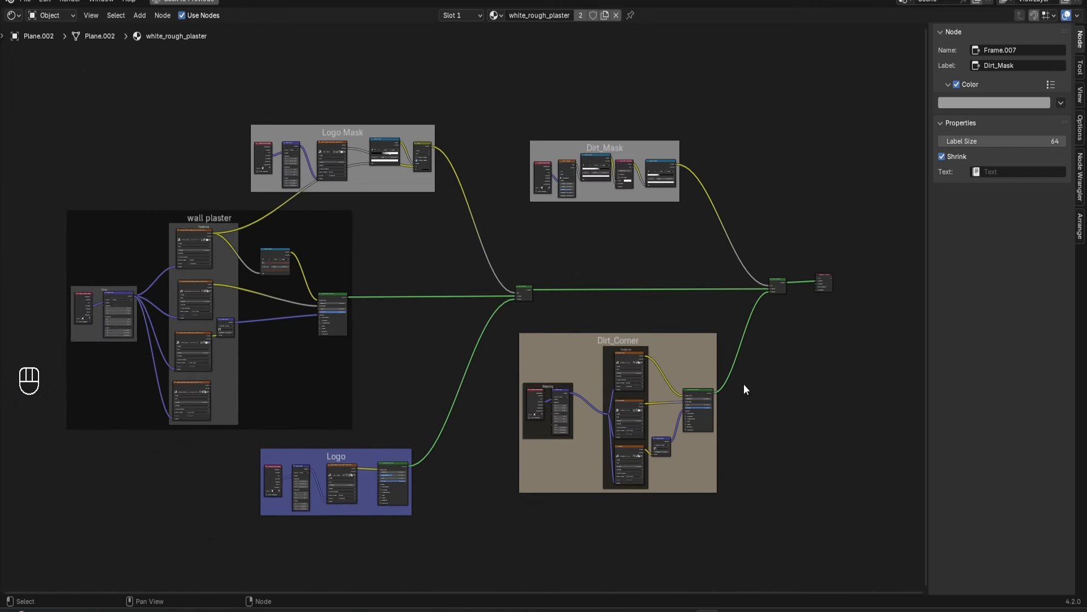
drag(824, 282, 903, 285)
key(ctrl+space)
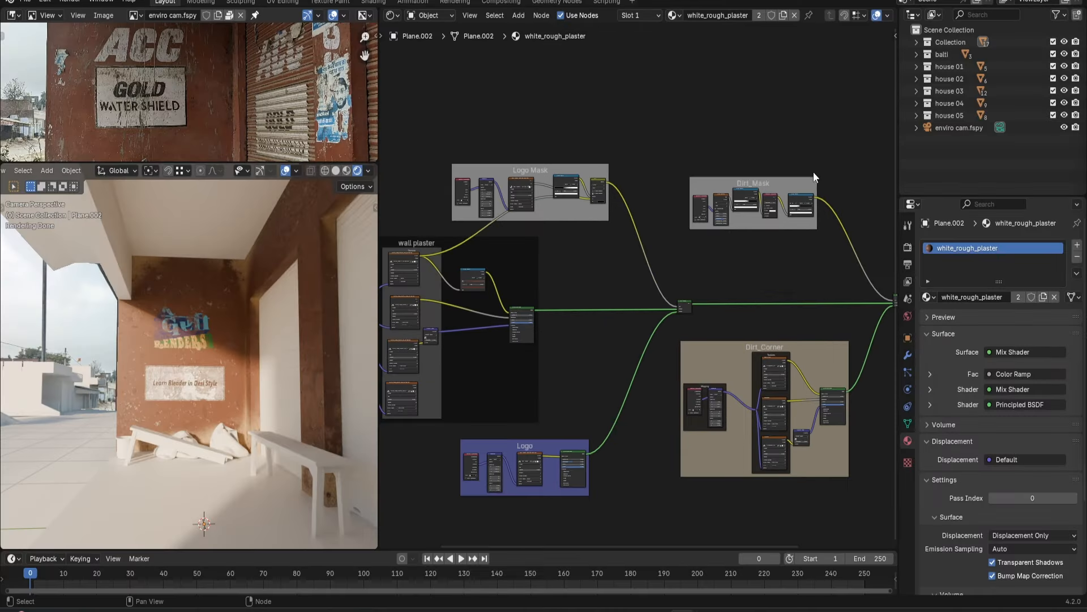
Assign the existing white_rough_plaster material to the shutter plane beside the logo wall.
click(273, 330)
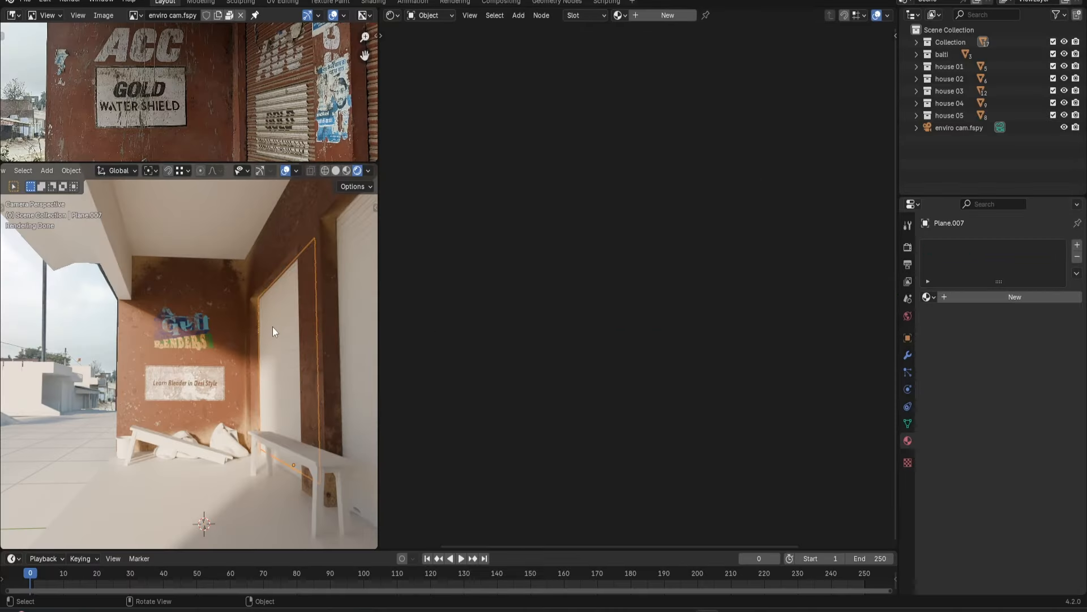
click(927, 297)
click(963, 325)
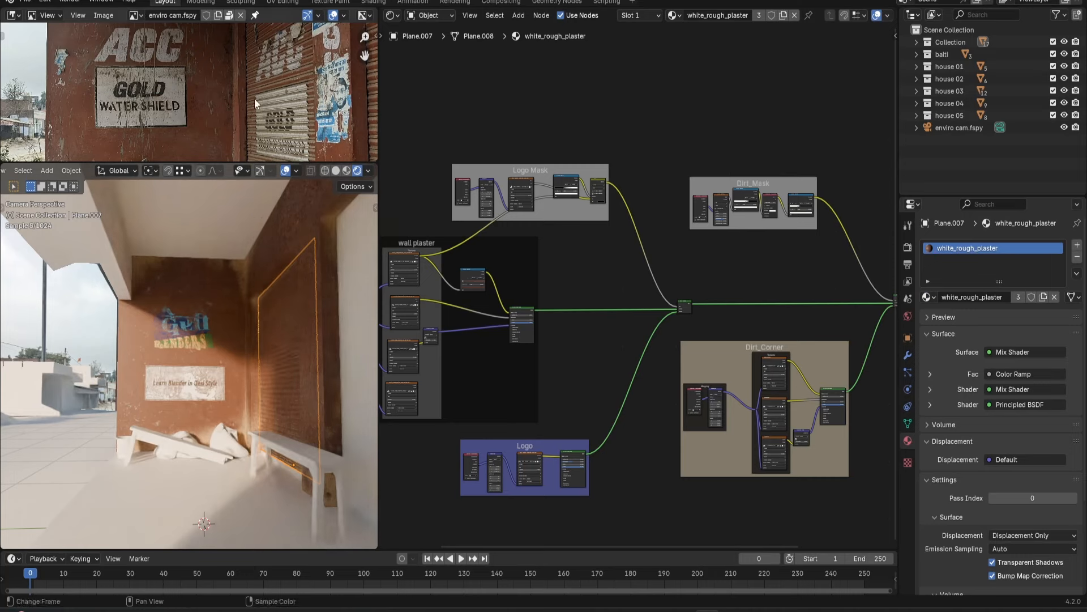
Make a separate copy of the shutter's material and rename it white_rough_shutter.
middle_drag(453, 241, 516, 239)
middle_drag(283, 306, 252, 310)
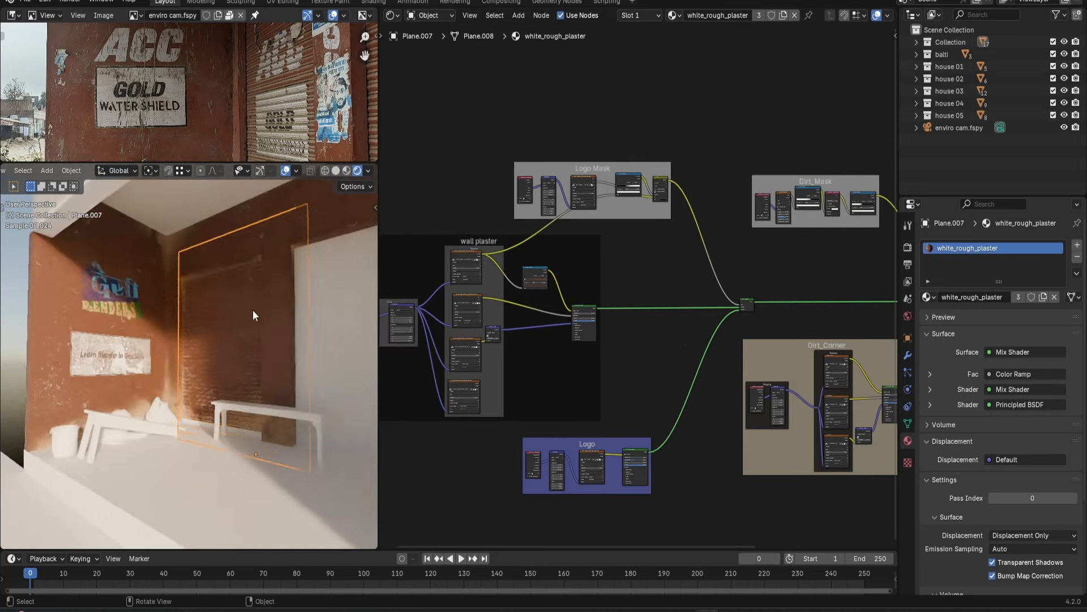
scroll(252, 310, up, 3)
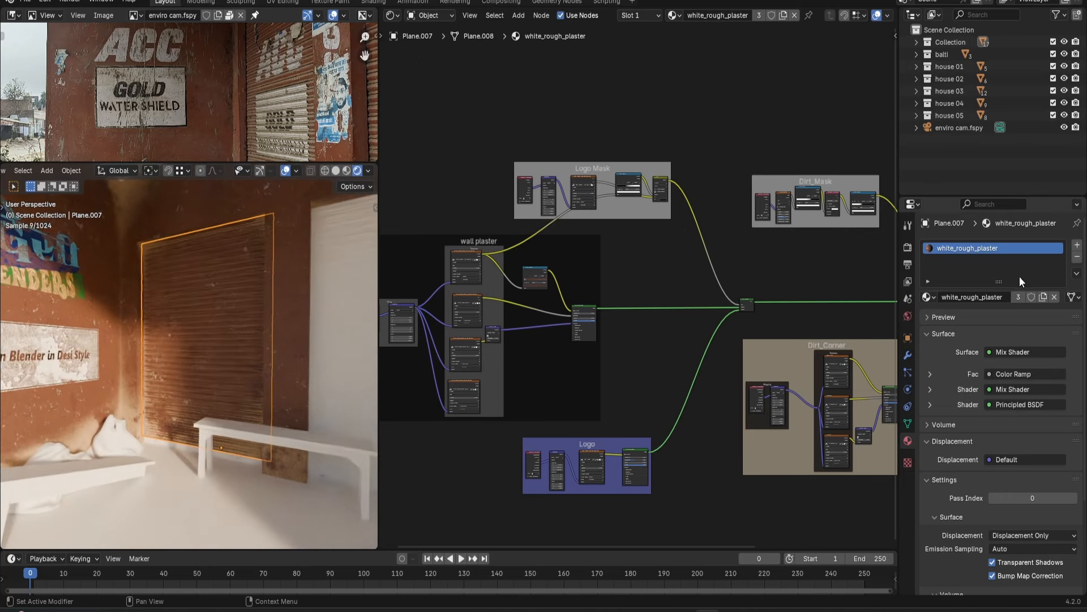
click(1042, 297)
drag(984, 300, 1018, 299)
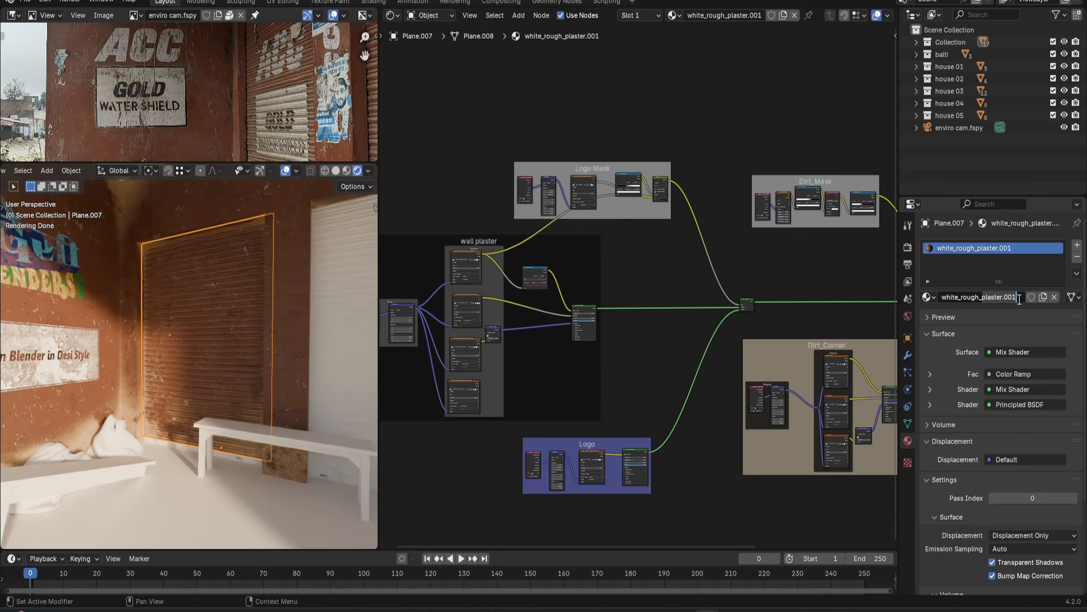
key(Return)
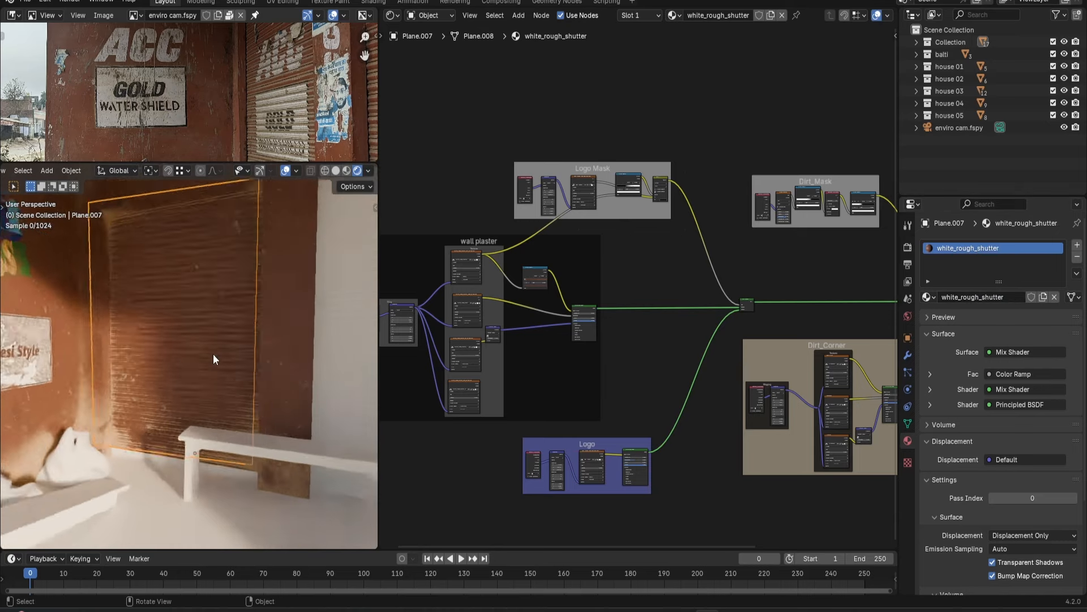
Adjust the colour of the brown stop at 0.073 in the wall plaster frame's Color Ramp.
scroll(744, 231, up, 2)
middle_drag(744, 231, 767, 172)
scroll(678, 151, up, 8)
middle_drag(679, 151, 679, 317)
scroll(679, 306, up, 5)
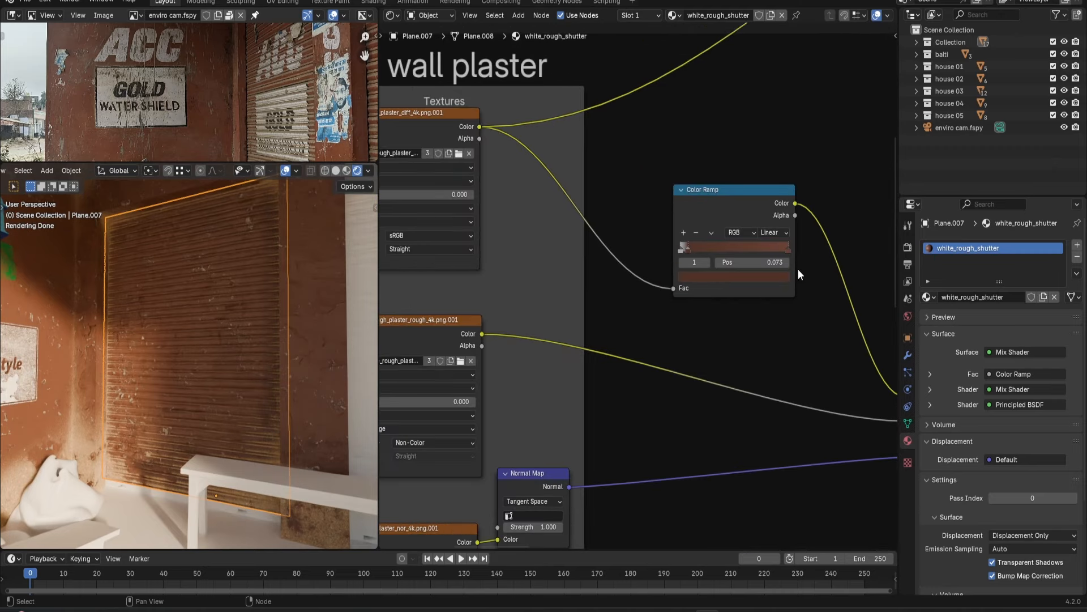
click(688, 249)
click(691, 273)
drag(714, 249, 732, 240)
Preview only the Logo frame's Principled BSDF on the shutter.
scroll(737, 255, down, 6)
middle_drag(810, 493, 682, 248)
scroll(638, 289, up, 2)
middle_drag(589, 286, 600, 307)
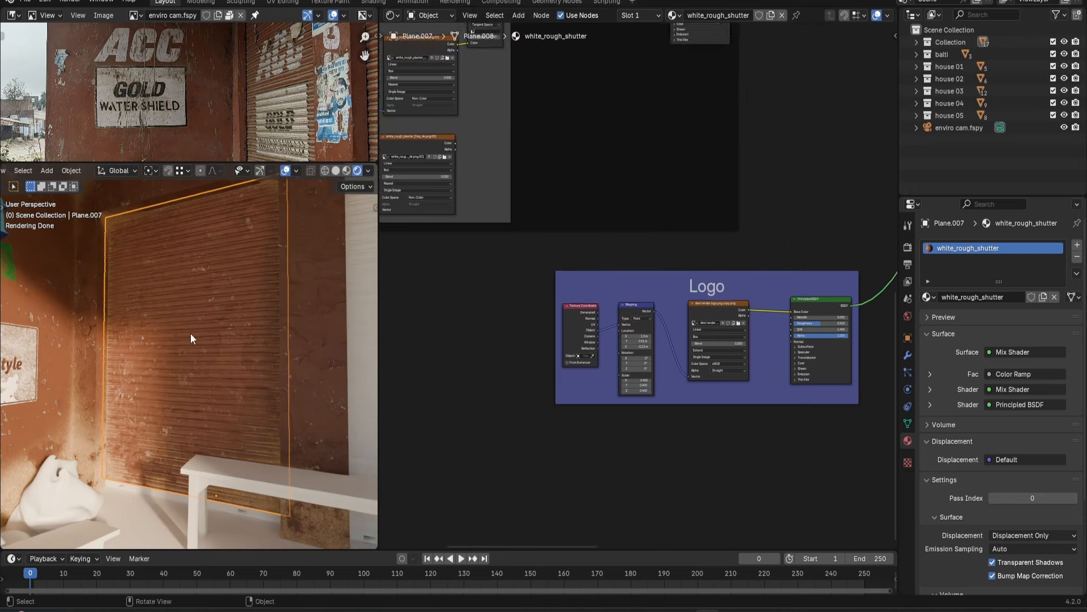
middle_drag(654, 365, 601, 354)
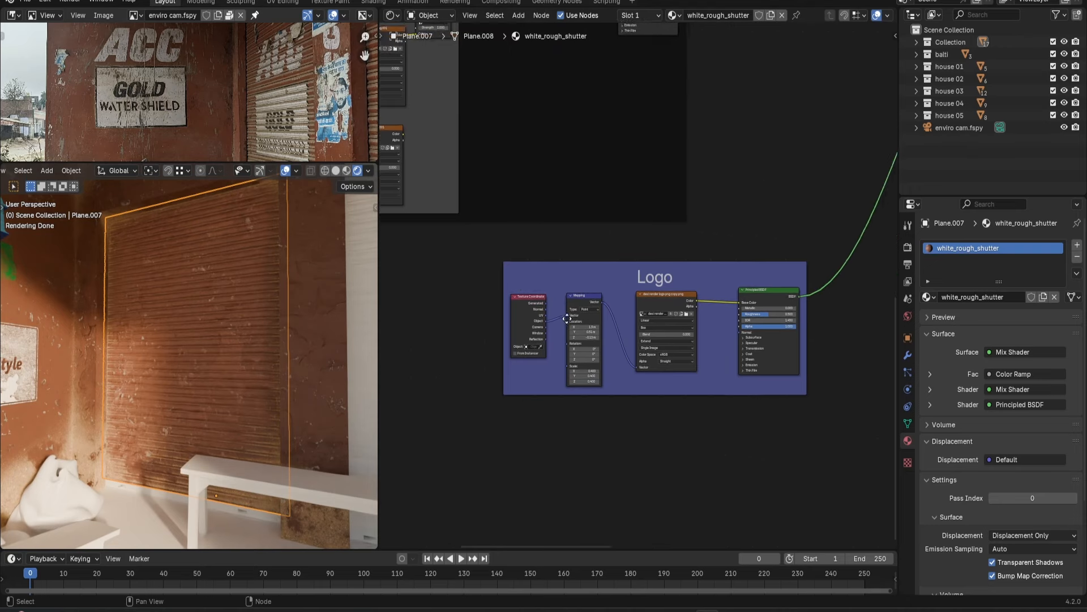
scroll(619, 362, up, 3)
ctrl+shift+click(792, 292)
middle_drag(528, 330, 583, 291)
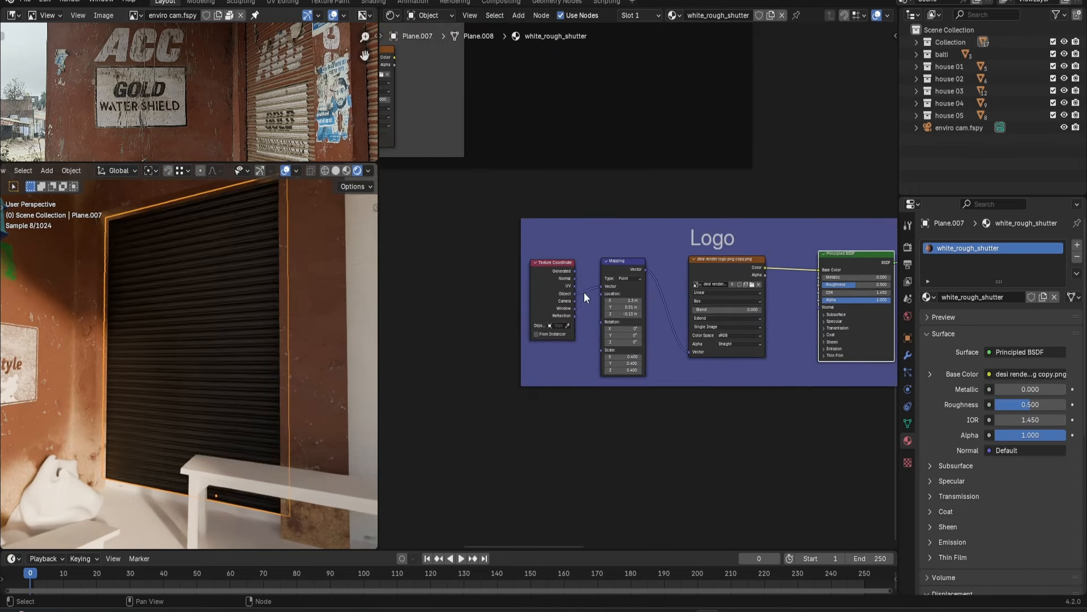
Shift the logo on the shutter by setting its Mapping location to about X 0.35 m, Y 0.78 m, Z -0.01 m.
scroll(583, 297, up, 1)
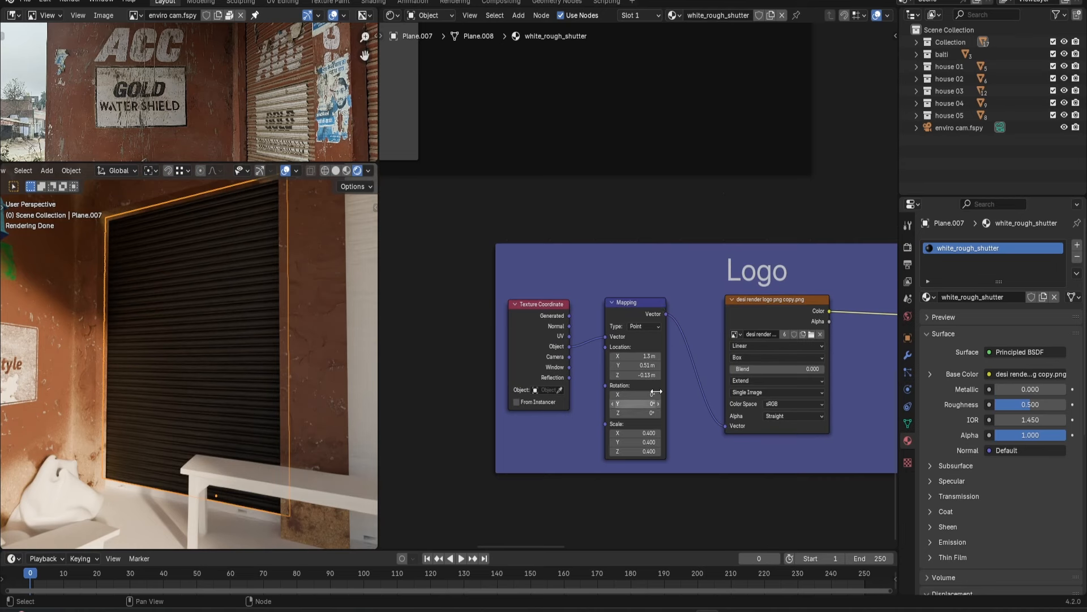
drag(635, 356, 650, 365)
mouse_move(634, 356)
mouse_down()
mouse_move(589, 356)
mouse_move(660, 374)
mouse_move(642, 375)
mouse_up()
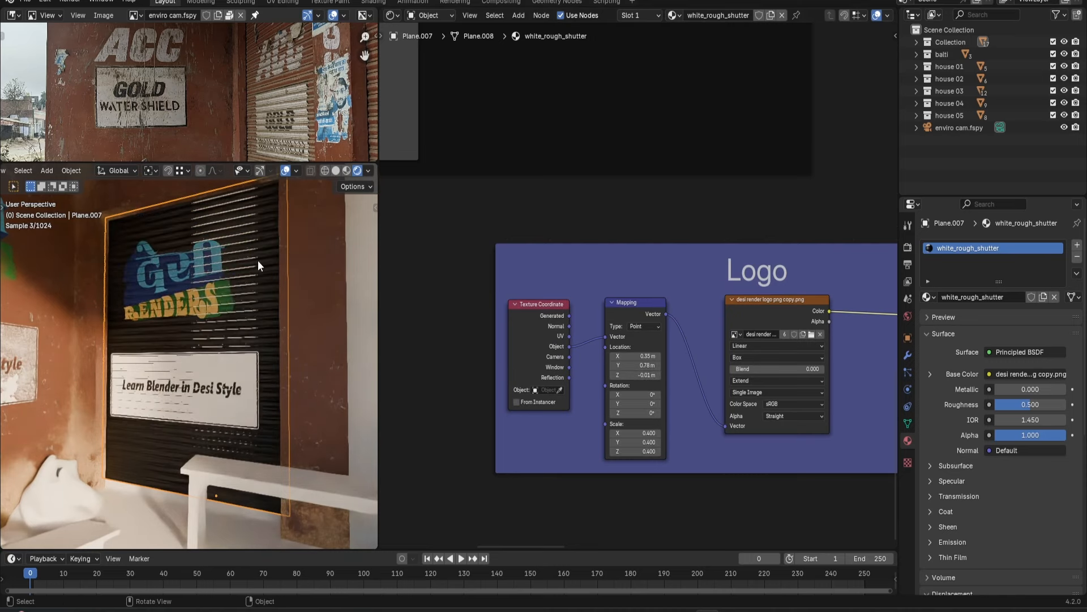
middle_drag(257, 260, 226, 255)
middle_drag(820, 413, 729, 412)
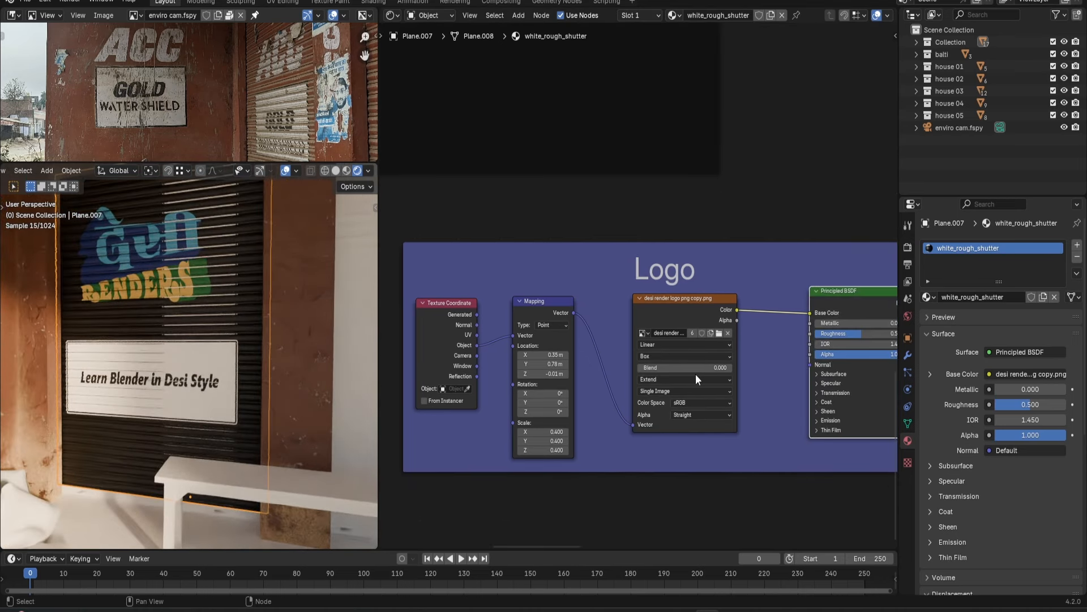
middle_drag(162, 242, 166, 267)
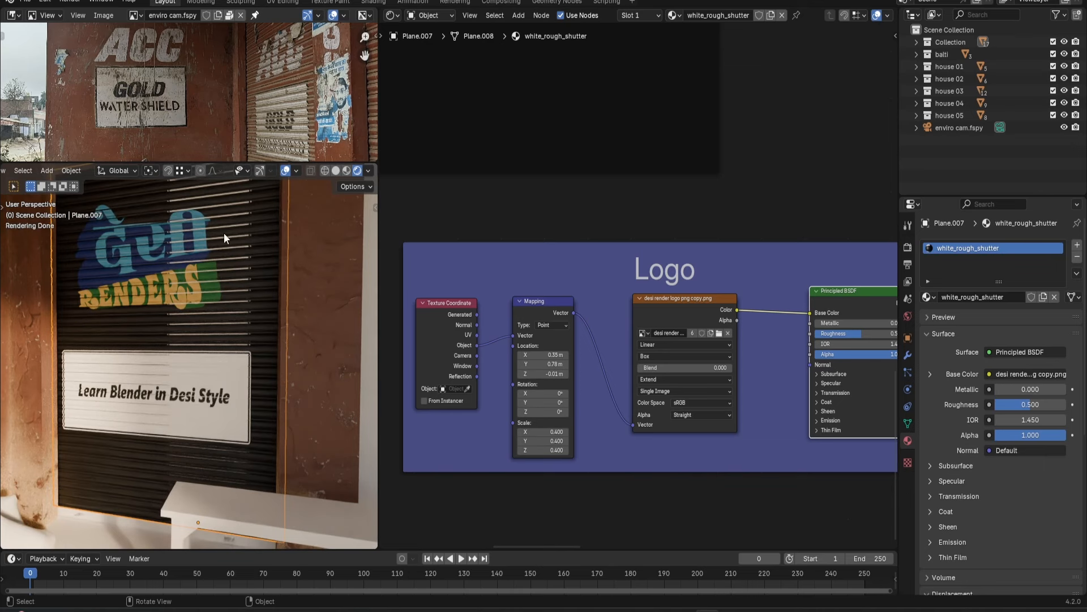
Set the logo image texture's projection to Flat and its Mapping X rotation to 90°.
scroll(604, 270, down, 1)
middle_drag(605, 269, 667, 260)
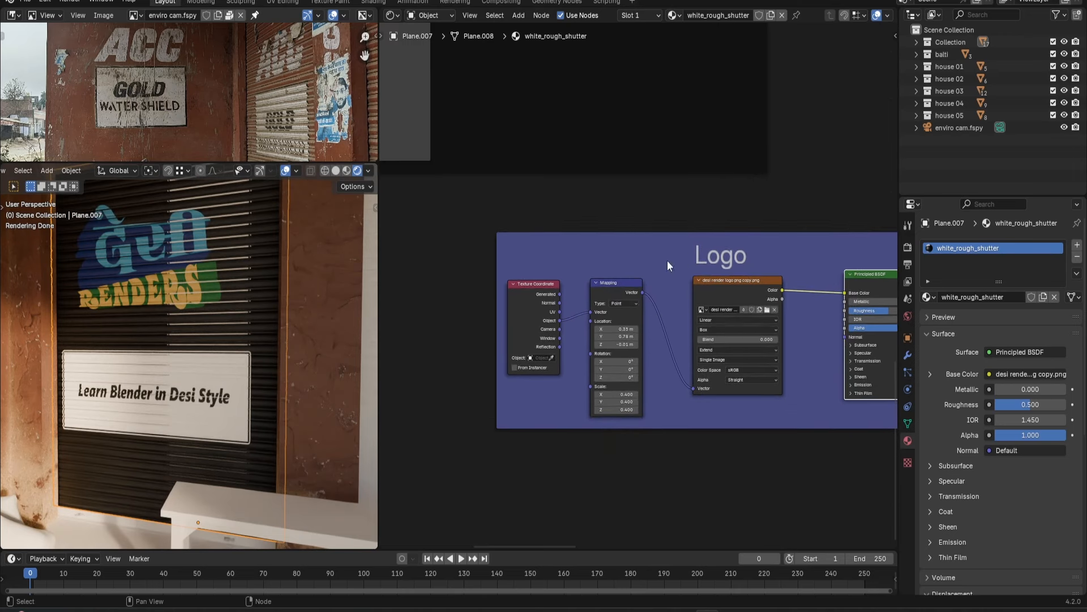
click(735, 328)
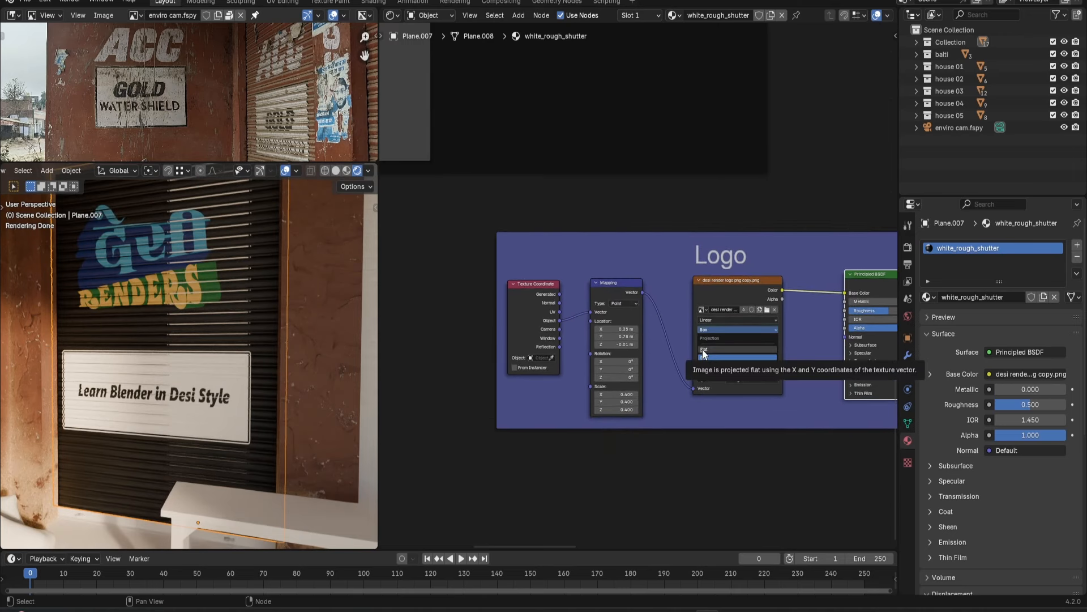
click(702, 349)
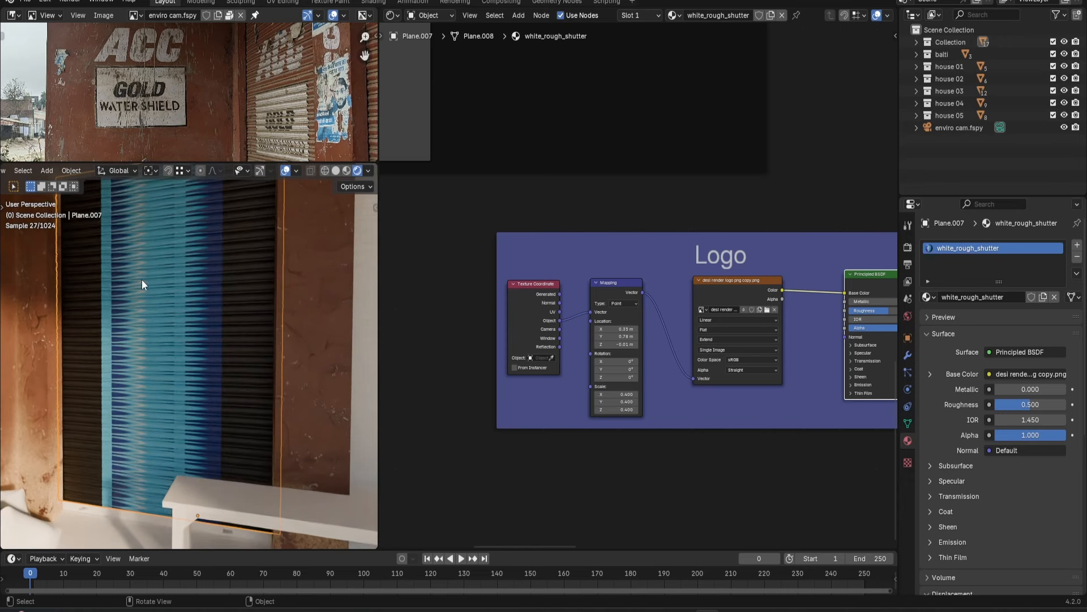
middle_drag(581, 301, 605, 272)
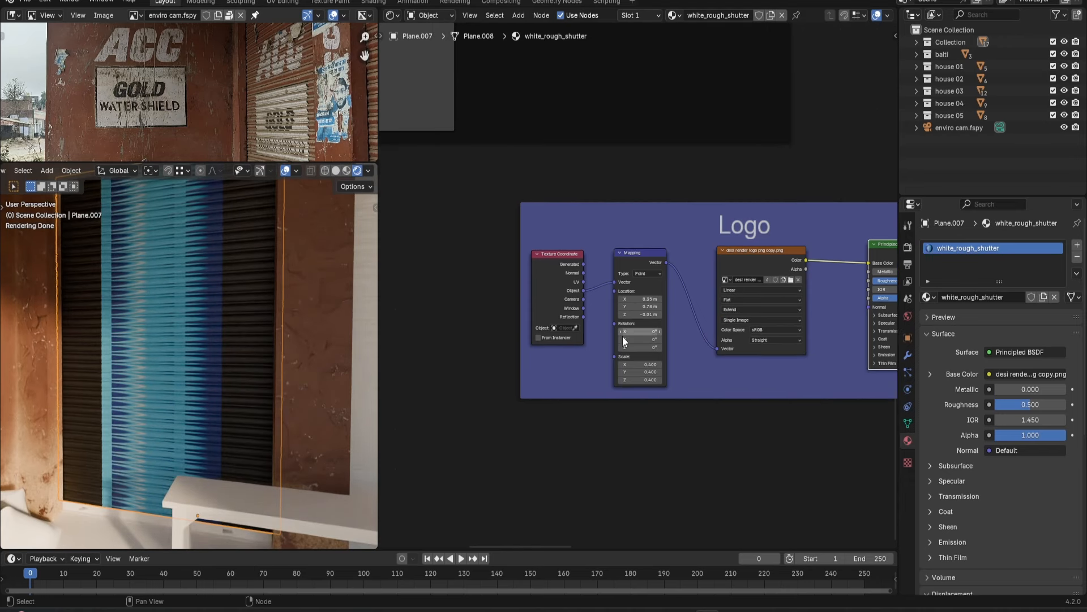
drag(637, 331, 657, 331)
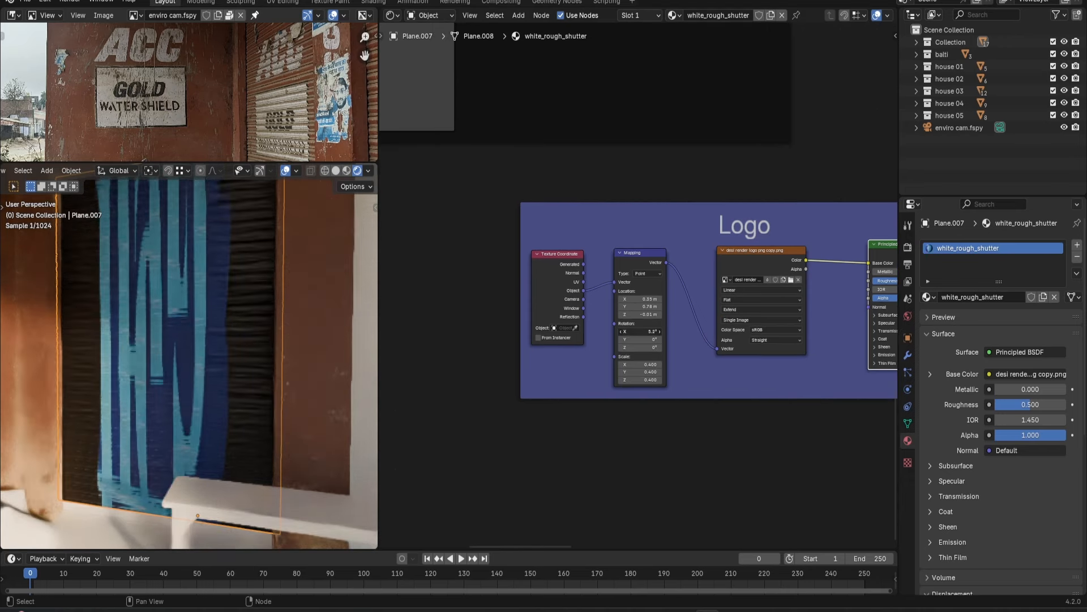
click(638, 331)
text(90)
key(Return)
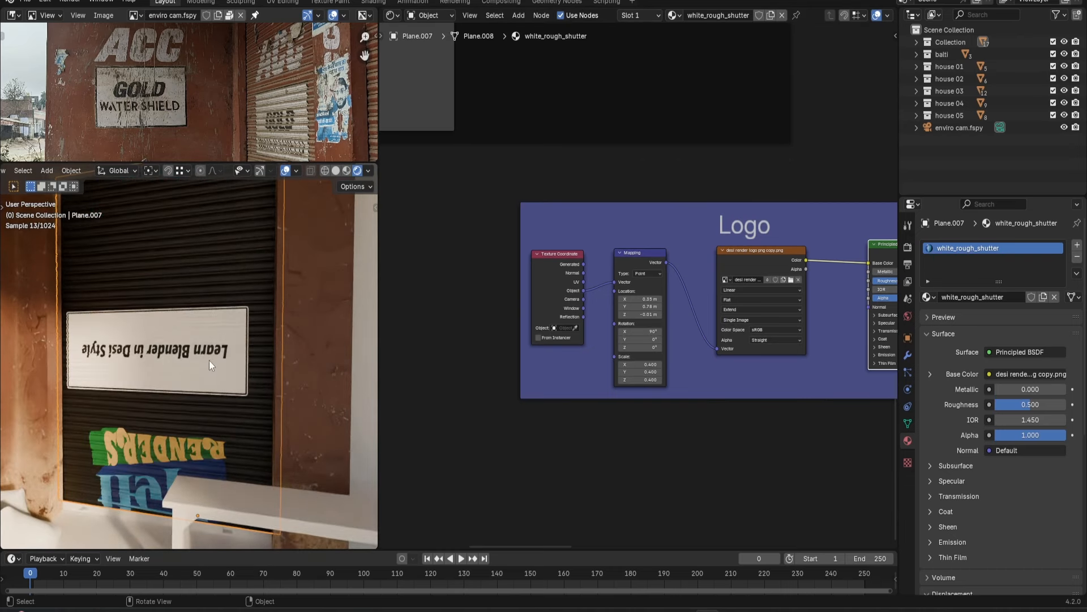
Set the logo Mapping's X rotation to -90° and its Z location to about -1.81 m.
double_click(640, 332)
drag(640, 331, 538, 314)
text(-90)
key(Return)
mouse_move(640, 307)
mouse_down()
mouse_move(697, 307)
mouse_move(623, 307)
mouse_up()
Try a 180° Z rotation for the logo, settle on 90°, and shift its location to about X 1 m, Y 0.43 m.
click(640, 348)
text(180)
key(Return)
right_click(640, 314)
click(646, 347)
text(90)
key(Return)
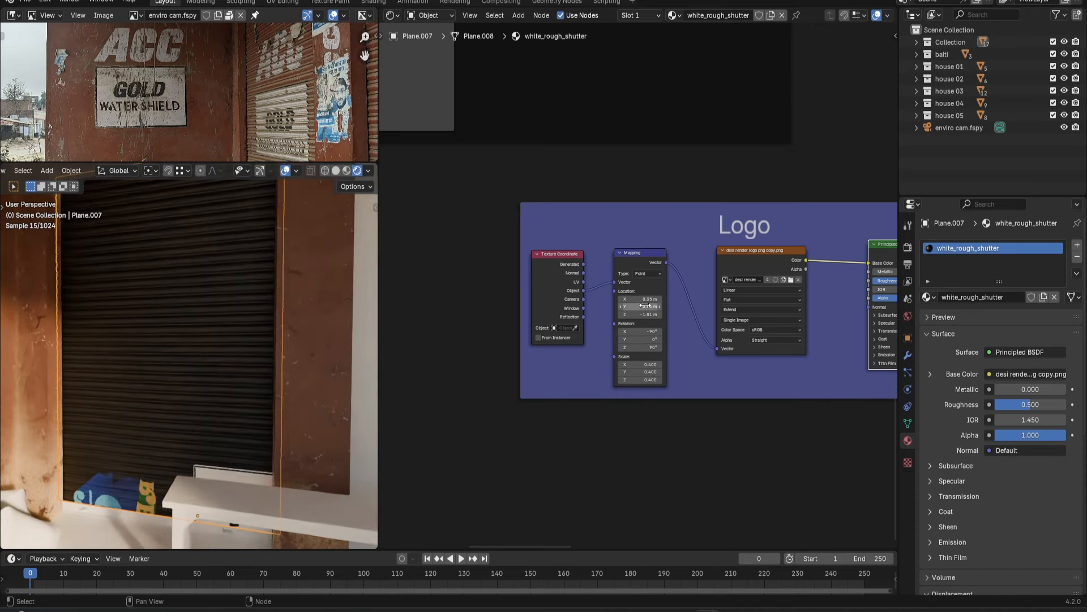
key(ctrl+z)
key(ctrl+z)
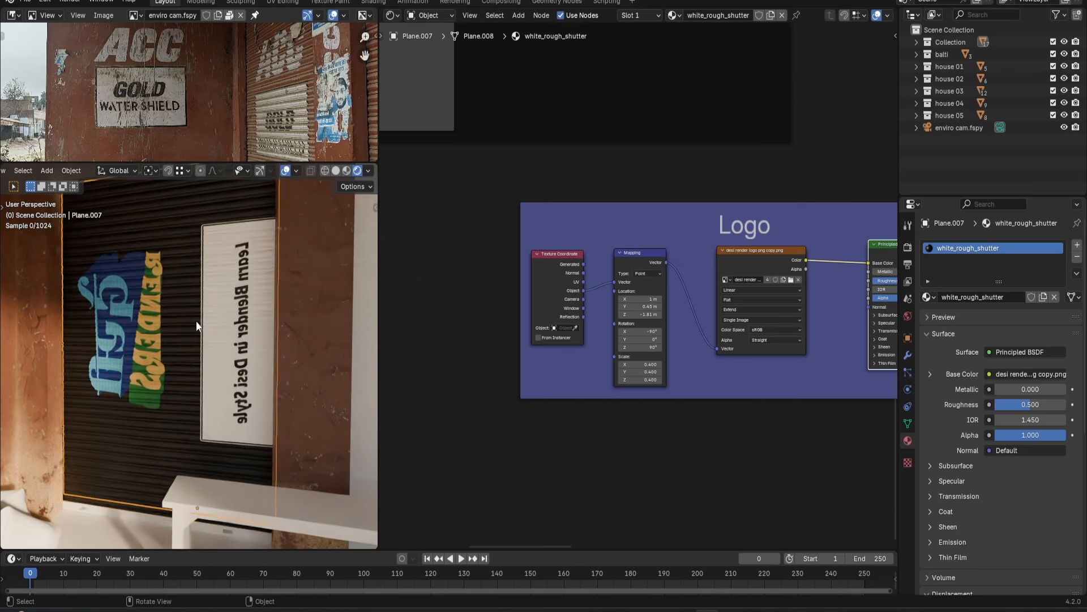
middle_drag(196, 321, 193, 381)
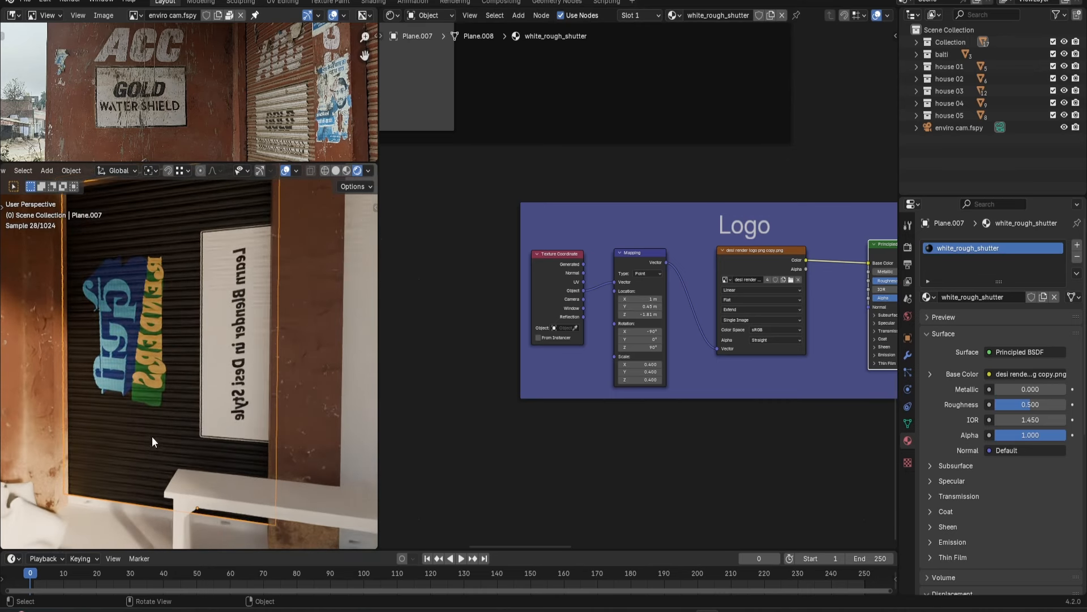
Add a Plain Axes empty in front of the shutter.
key(shift+a)
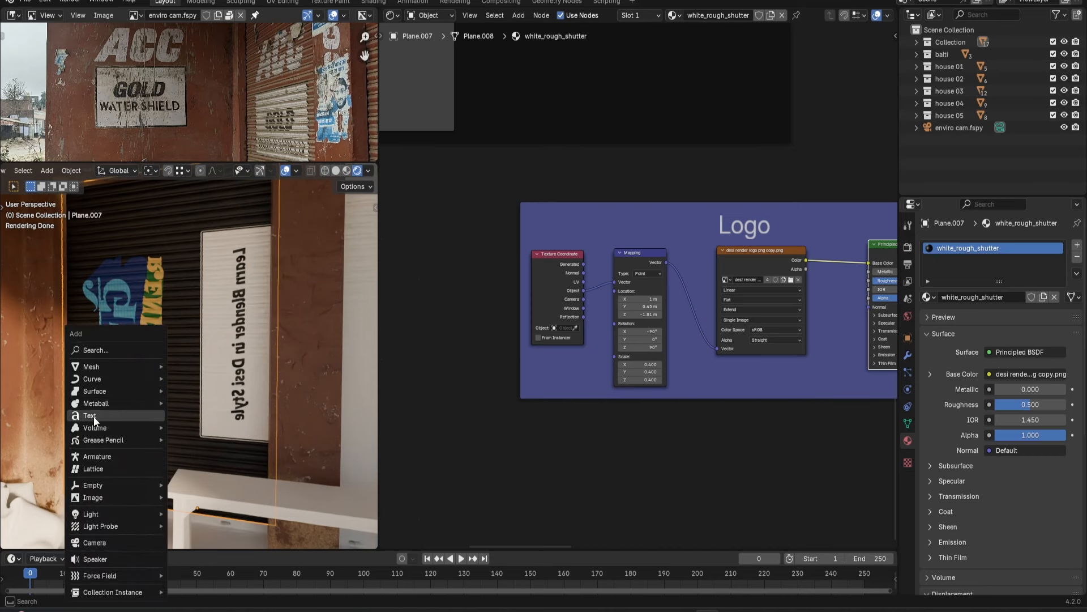
mouse_move(100, 485)
click(196, 485)
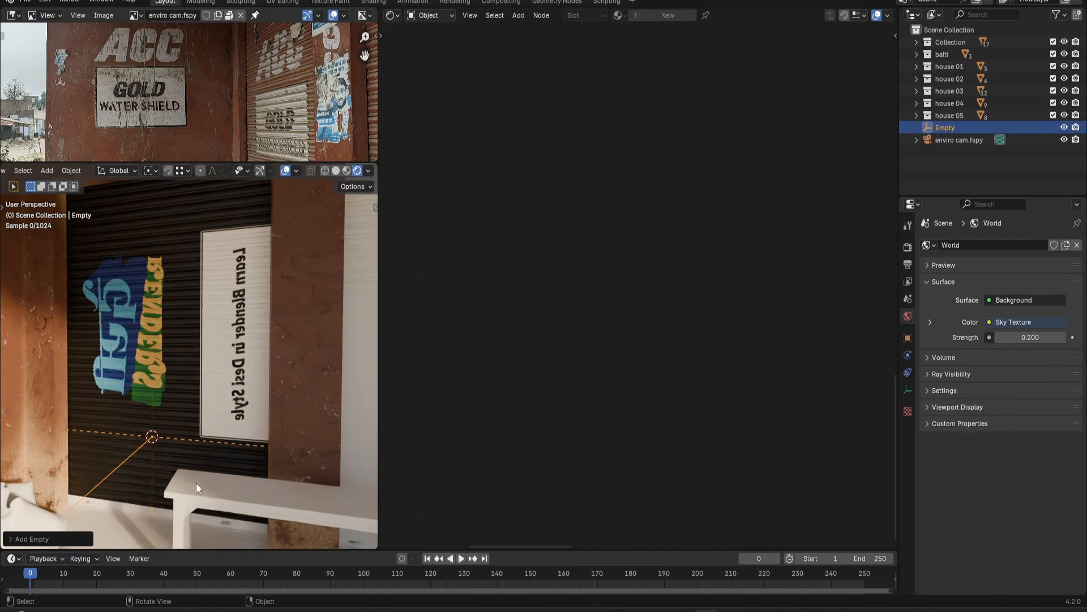
Assign the Empty as the reference object of the logo's Texture Coordinate node in the shutter material.
click(185, 288)
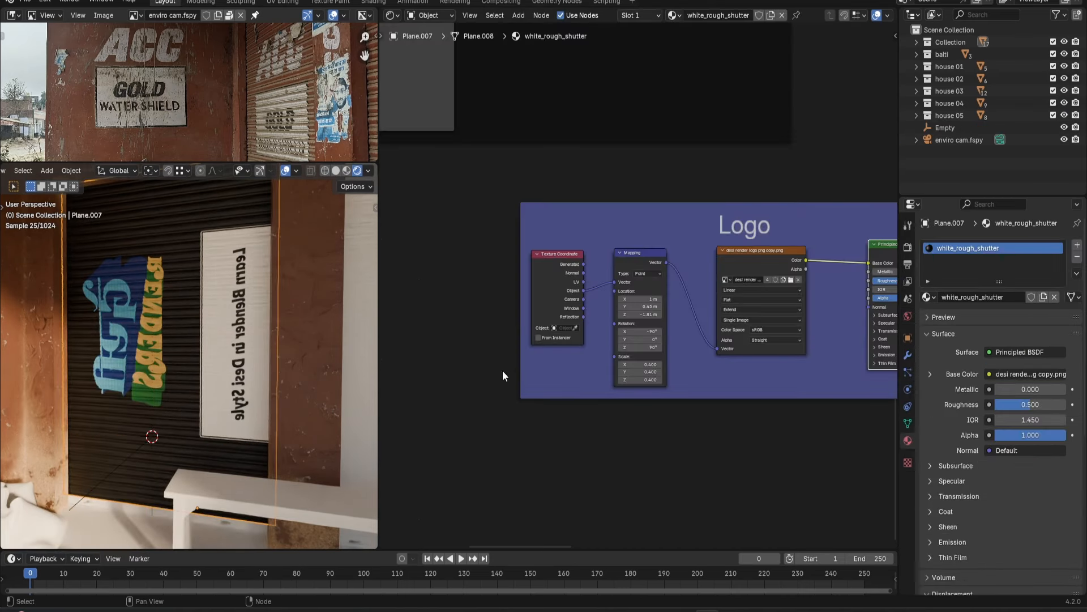
middle_drag(504, 371, 506, 361)
click(553, 258)
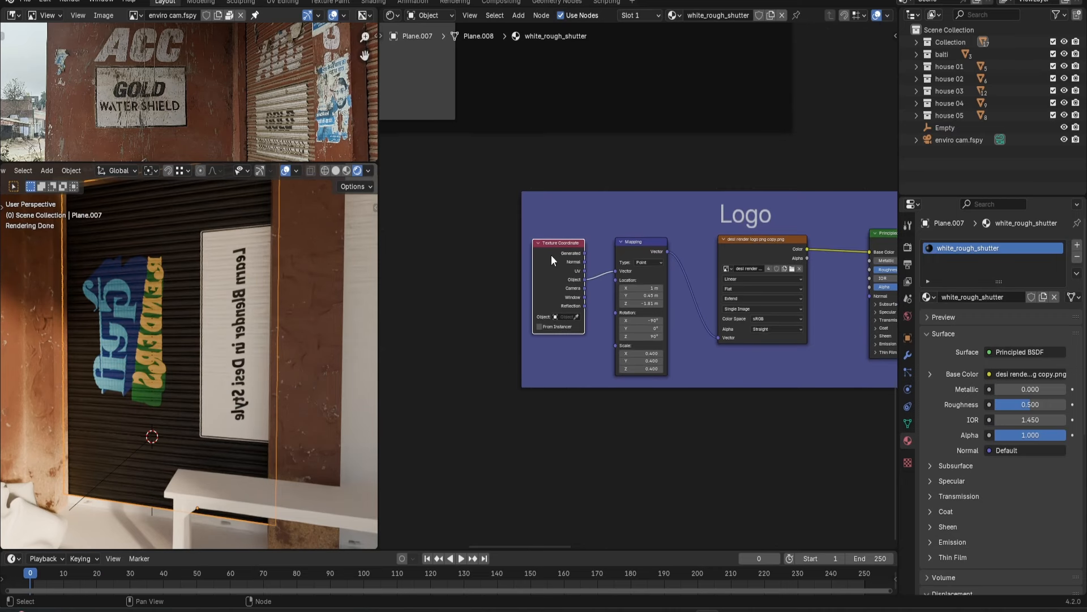
click(576, 317)
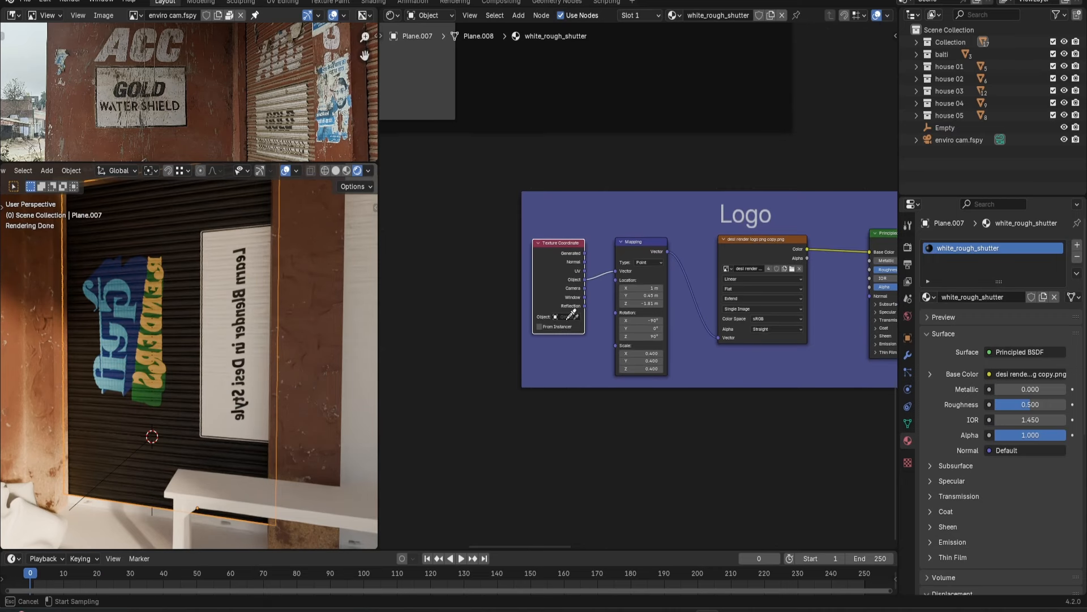
click(83, 497)
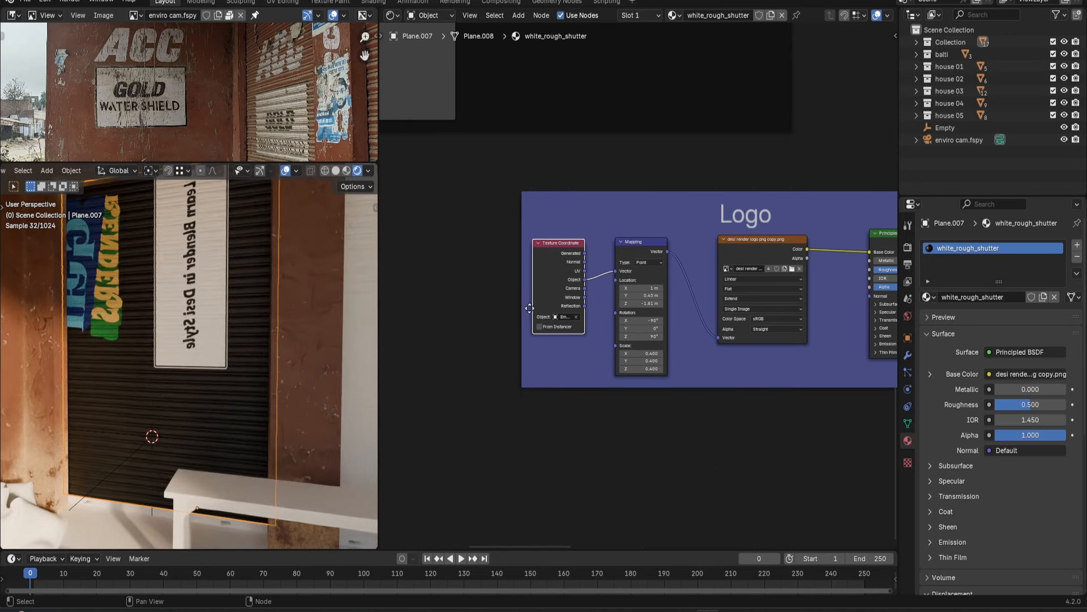
Scale down the Empty to shrink the logo on the shutter.
click(114, 471)
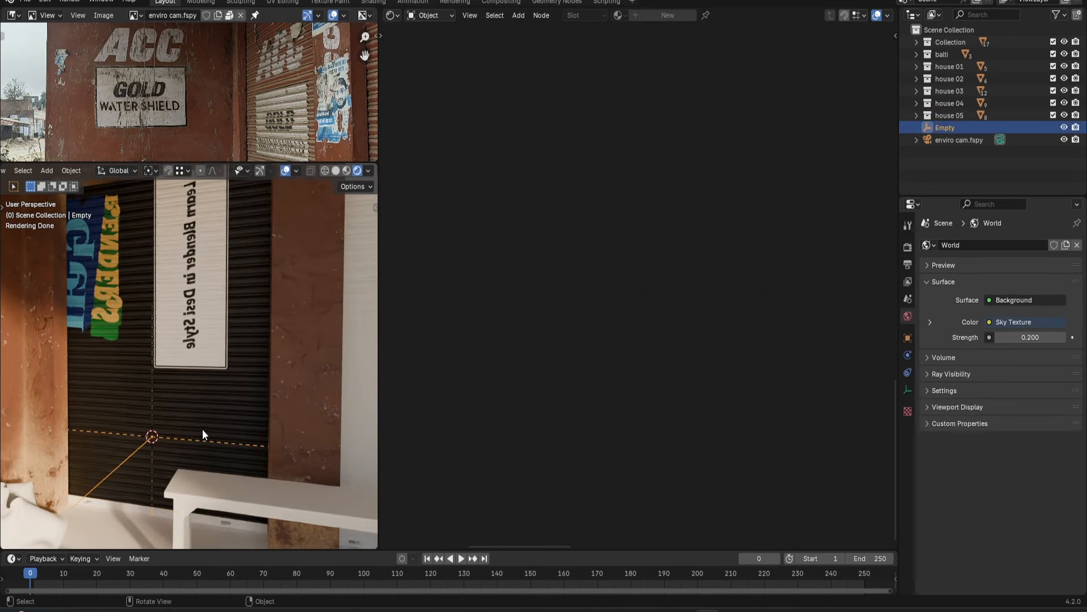
key(s)
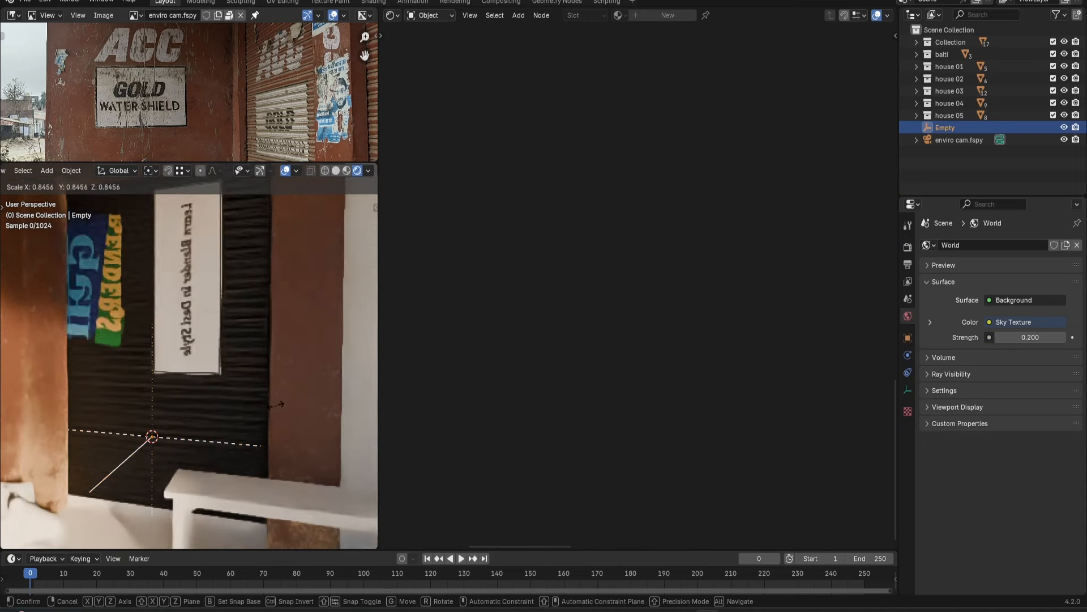
click(249, 400)
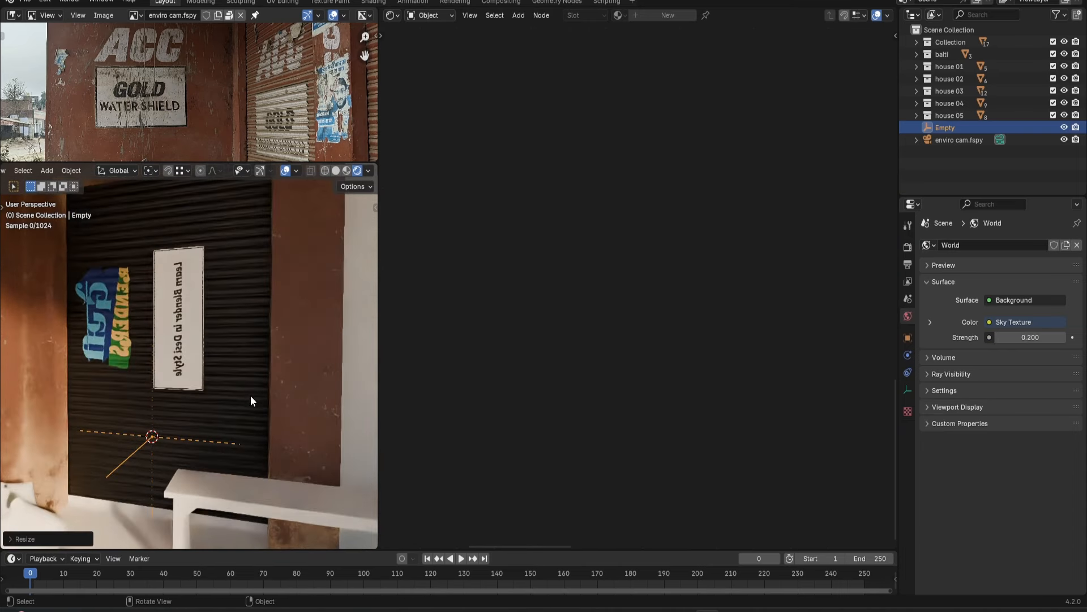
Rotate the Empty about the Y axis until the logo lies horizontally, and move it higher on the shutter.
key(r)
key(x)
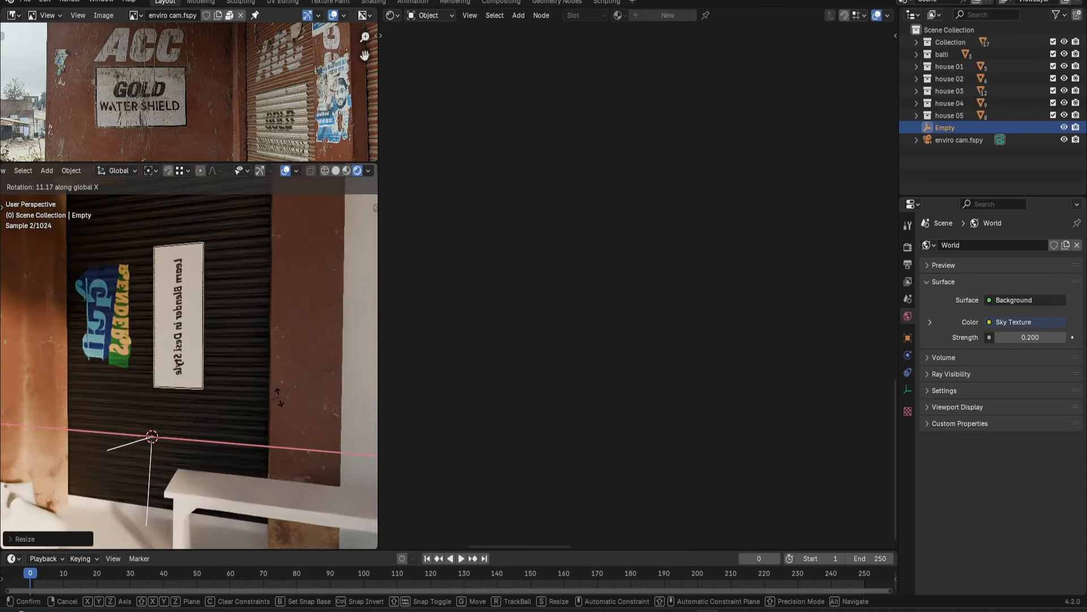
key(y)
click(199, 540)
key(g)
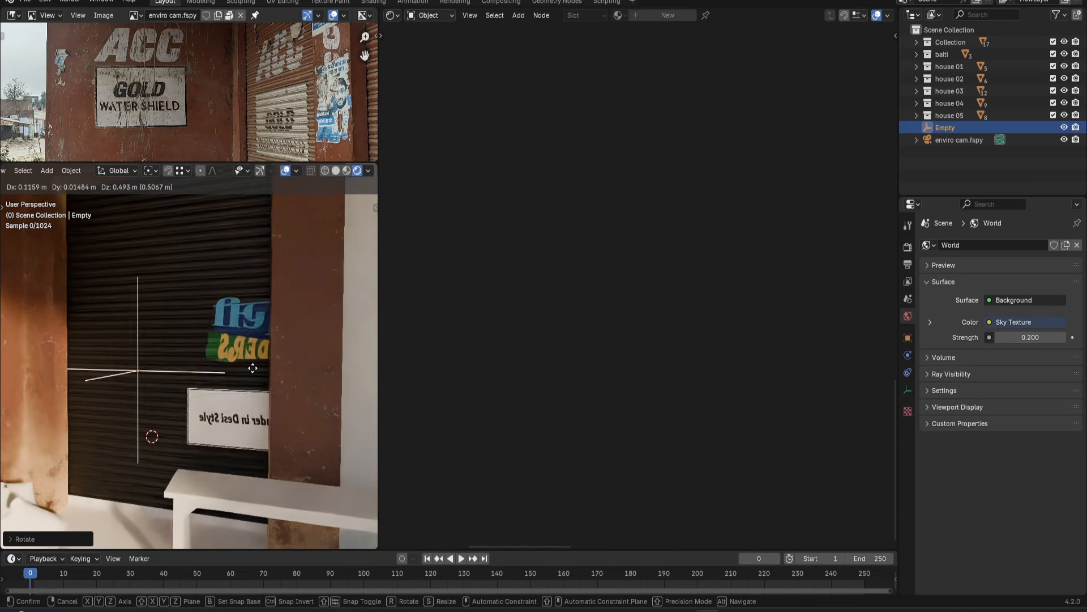
click(180, 357)
Rotate the Empty 180° about the Z axis and slide it along X to bring the logo onto the shutter.
text(rz180)
key(Return)
key(g)
key(x)
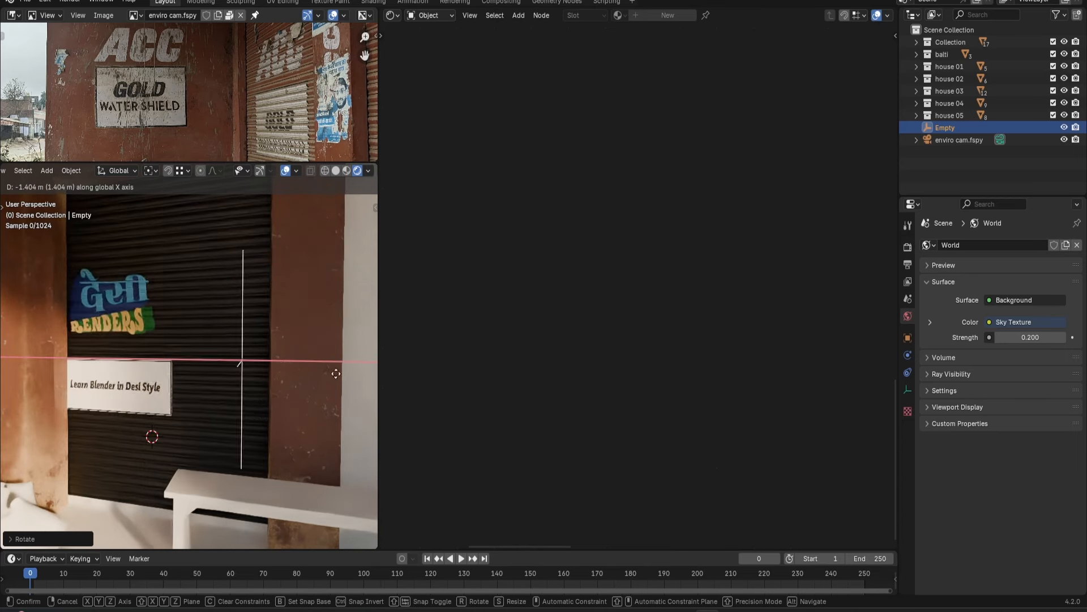
click(3, 351)
Scale up the Empty to enlarge the logo, and return the shutter to its full mixed material.
middle_drag(2, 351, 230, 292)
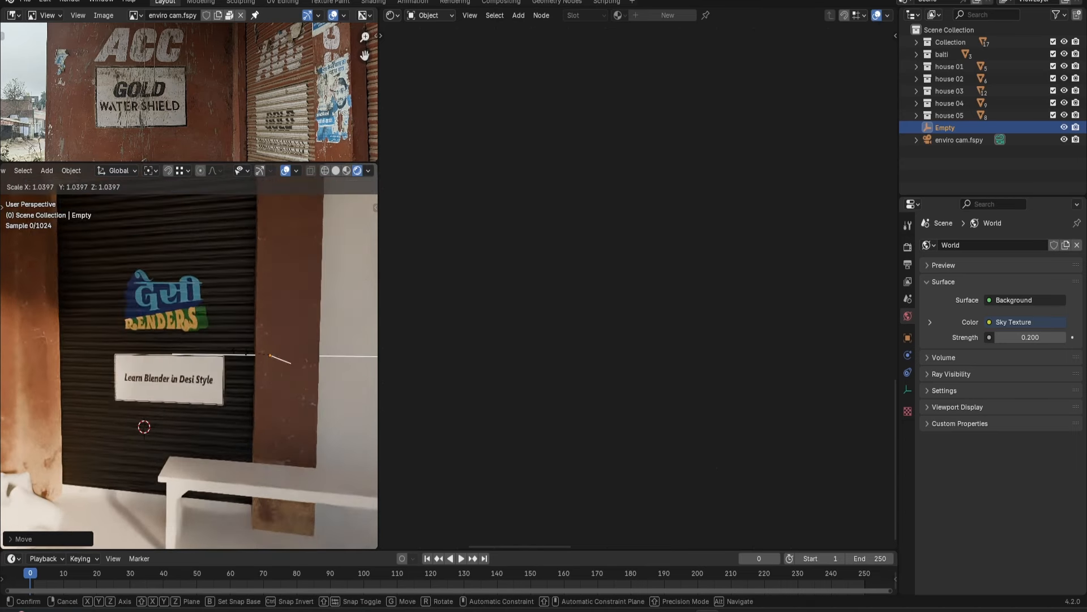
click(230, 293)
middle_drag(479, 283, 499, 328)
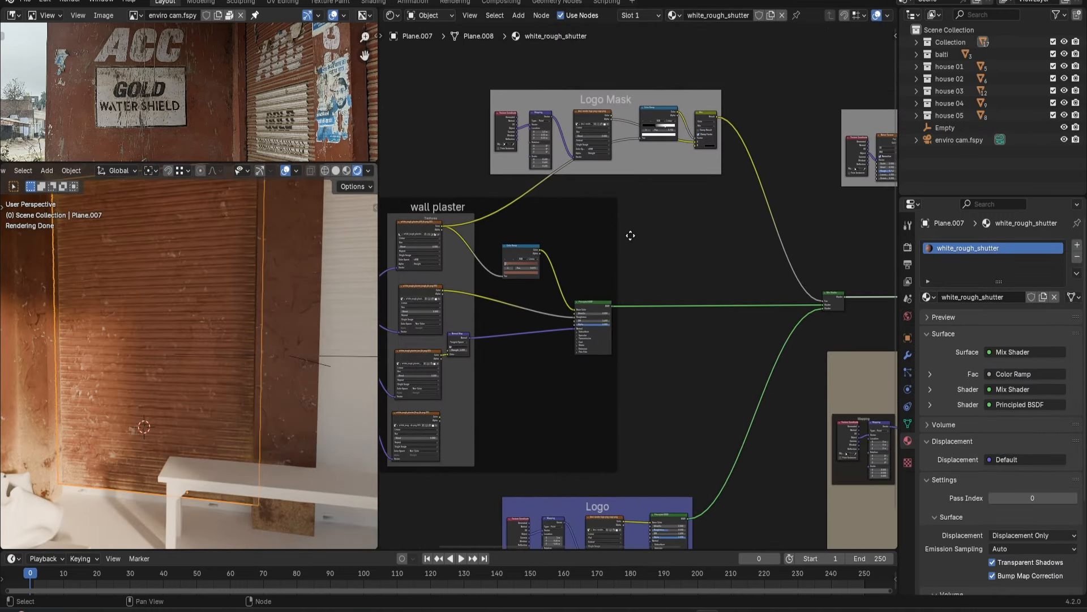
Connect the Logo image texture's Alpha output to the mix node in the Logo Mask frame.
middle_drag(630, 237, 662, 267)
scroll(637, 243, up, 2)
middle_drag(687, 213, 676, 220)
middle_drag(688, 170, 715, 118)
scroll(634, 164, down, 2)
scroll(561, 135, up, 3)
middle_drag(542, 104, 569, 132)
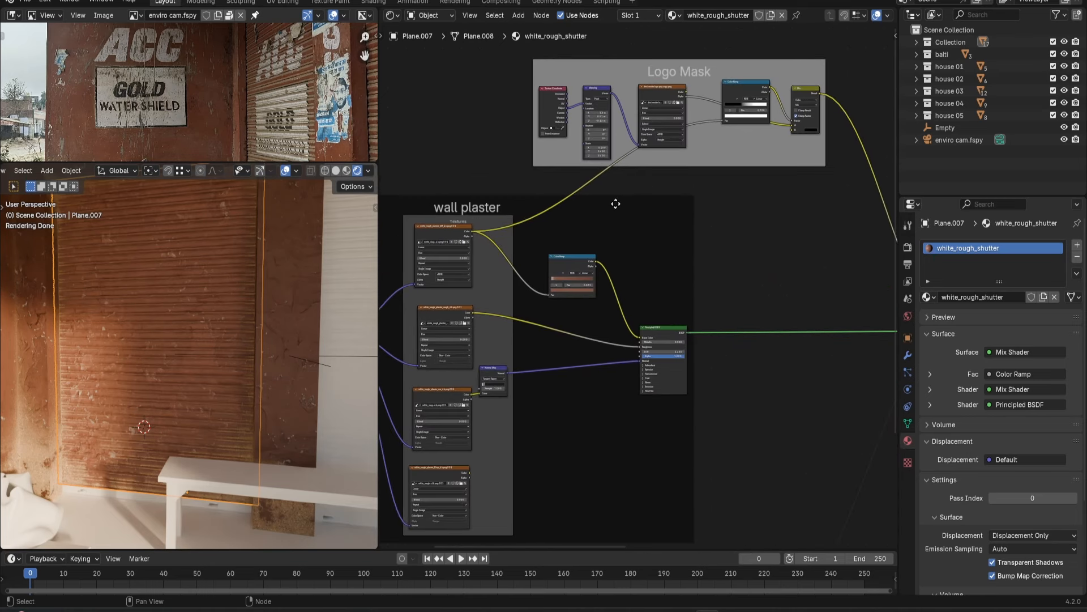
scroll(616, 203, down, 3)
scroll(719, 320, up, 2)
drag(656, 443, 719, 92)
middle_drag(615, 292, 564, 301)
scroll(658, 208, down, 3)
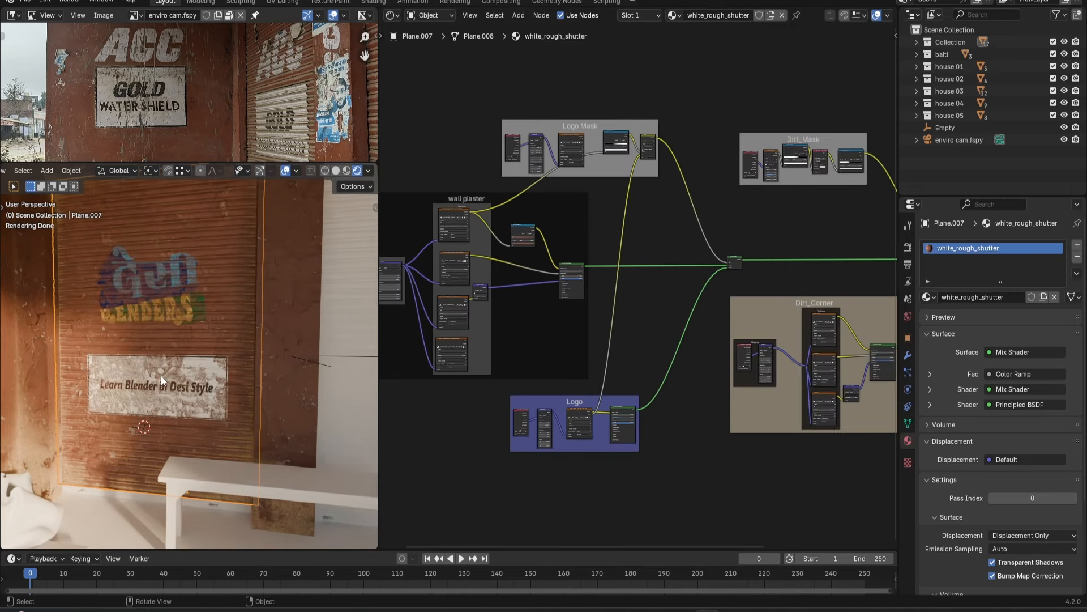
middle_drag(124, 328, 50, 349)
middle_drag(251, 387, 141, 392)
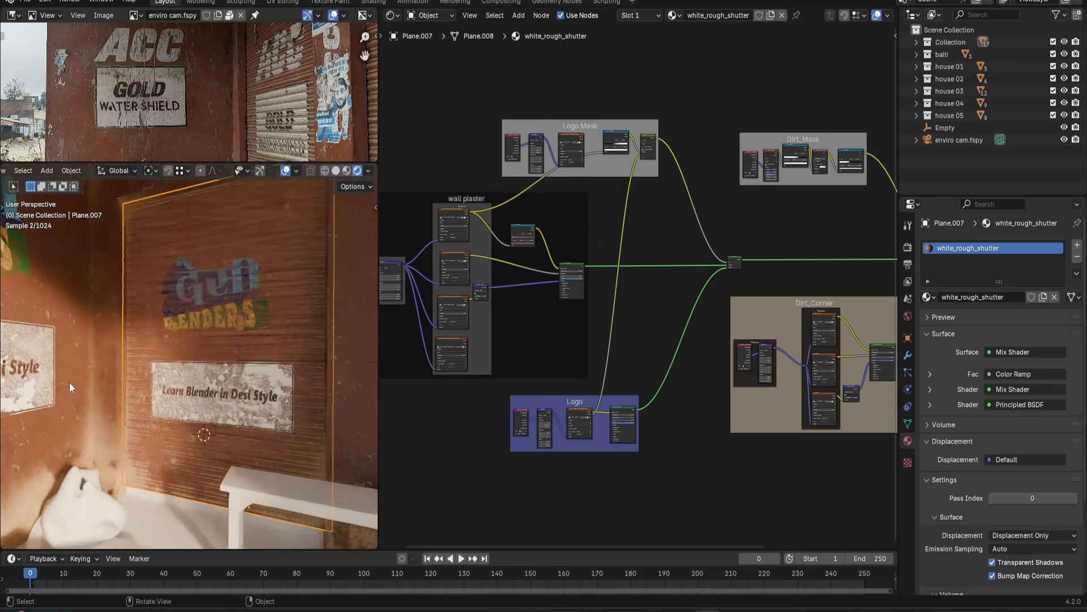
middle_drag(586, 222, 621, 250)
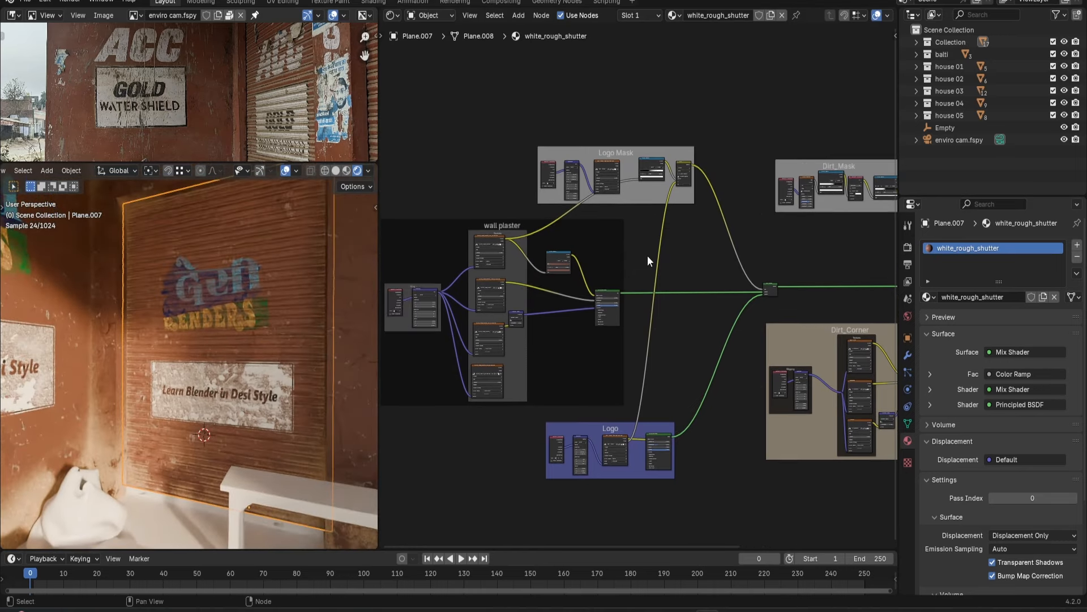
middle_drag(545, 310, 526, 286)
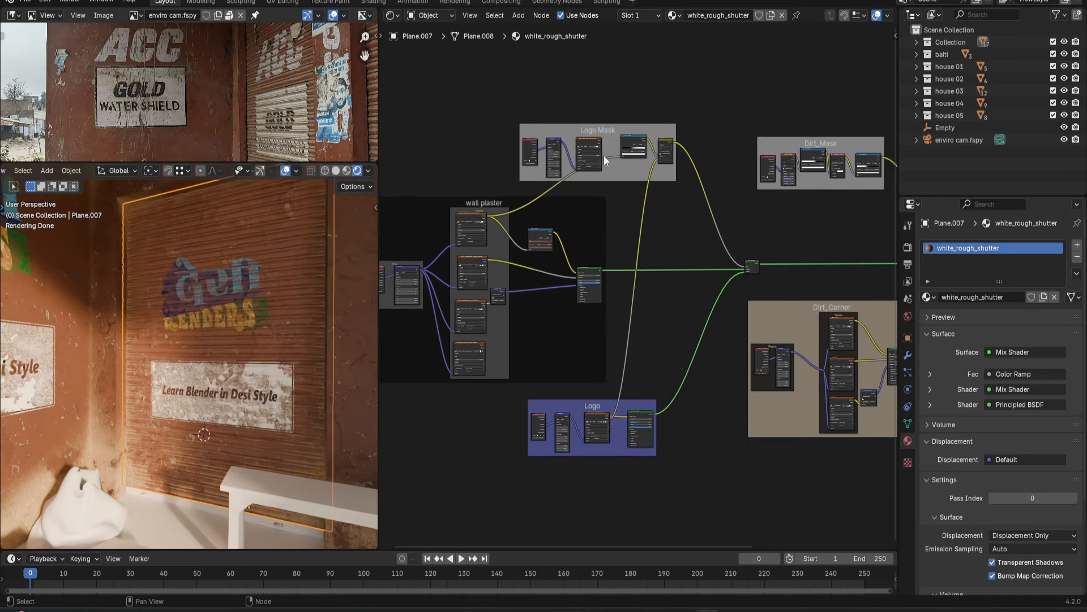
Replace the texture coordinate, mapping and image texture nodes in the Logo Mask frame with a Noise Texture feeding the Color Ramp.
scroll(604, 155, up, 5)
middle_drag(645, 170, 696, 339)
scroll(697, 340, up, 5)
click(608, 222)
click(489, 222)
shift+click(534, 222)
shift+click(594, 222)
key(x)
key(shift+a)
text(noi)
key(Return)
click(670, 184)
drag(684, 191, 617, 212)
Add a Texture Coordinate node that drives the Logo Mask noise with Object coordinates, and connect the noise's Fac output to the Color Ramp.
key(shift+a)
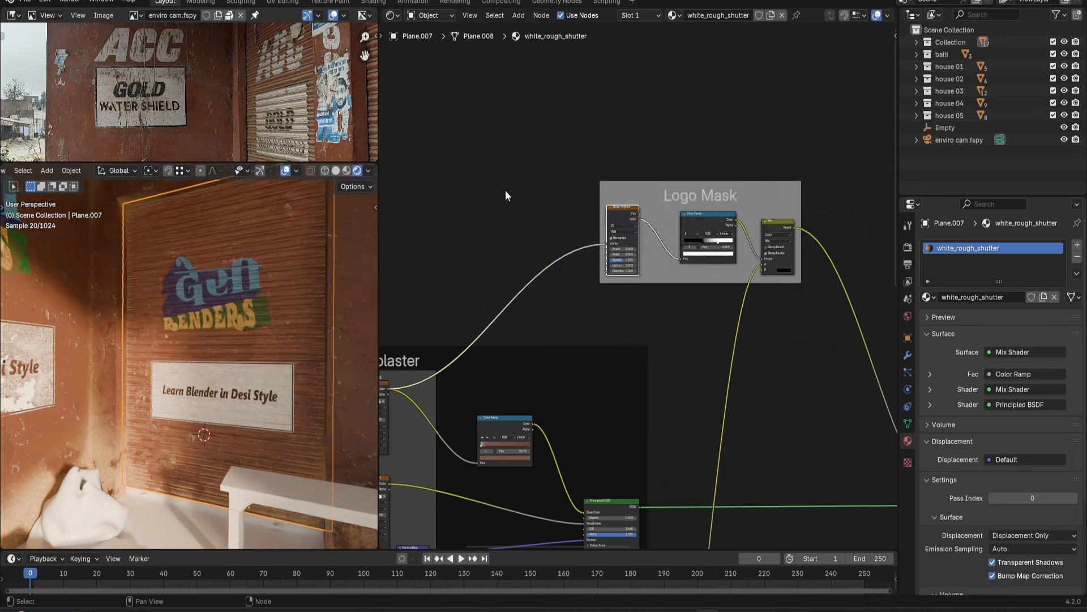
key(ctrl+z)
key(shift+a)
drag(694, 192, 603, 202)
text(tex)
key(Return)
click(571, 201)
scroll(588, 220, up, 4)
drag(649, 162, 696, 249)
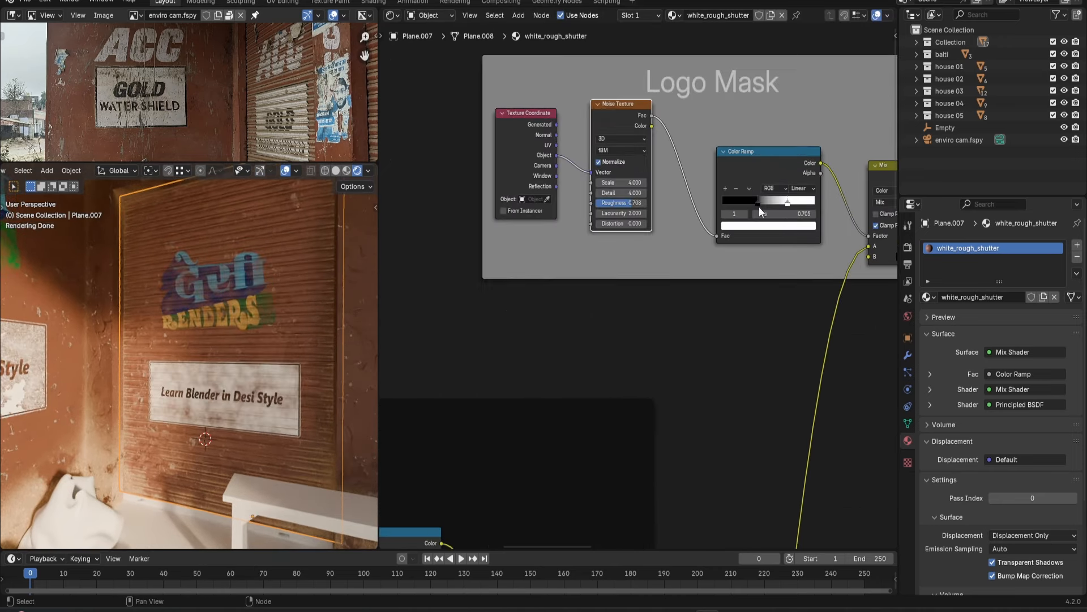
Reposition the Logo Mask Color Ramp stops to tune how the logo wears away on the shutter.
mouse_move(759, 206)
mouse_down()
mouse_move(780, 205)
mouse_move(770, 202)
mouse_up()
drag(764, 202, 778, 201)
drag(765, 200, 770, 199)
scroll(274, 349, down, 3)
middle_drag(274, 349, 188, 338)
scroll(190, 338, up, 1)
Assign the existing white_rough_shutter material to the neighbouring untextured shutter plane.
click(358, 302)
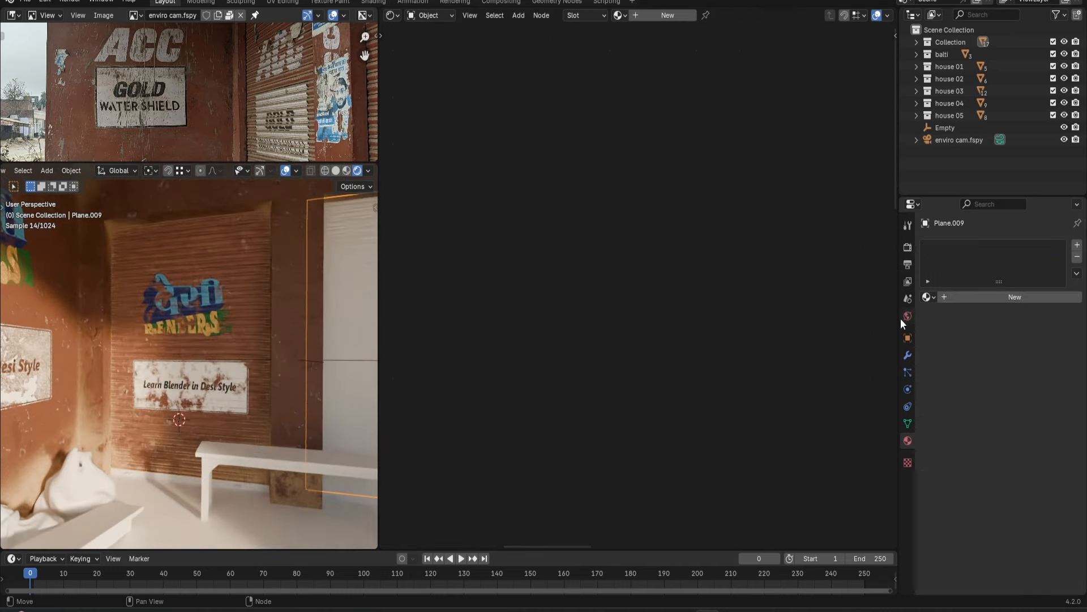
click(926, 297)
click(963, 329)
middle_drag(288, 331, 203, 333)
scroll(718, 291, down, 6)
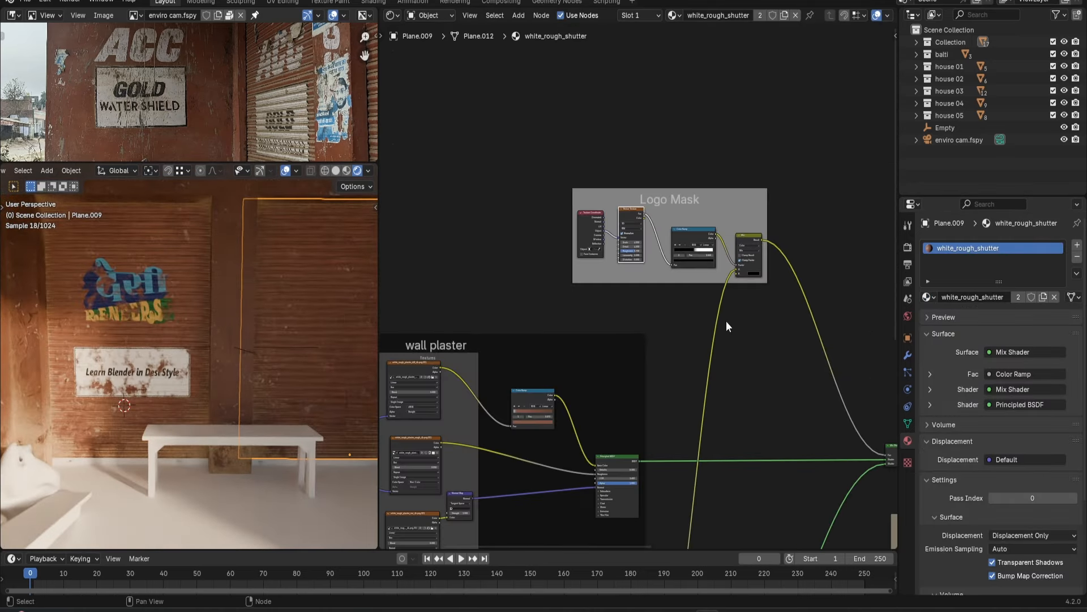
Set the Logo image texture's extension to Repeat and return to the camera view.
middle_drag(726, 321, 599, 299)
scroll(599, 299, up, 6)
middle_drag(514, 307, 722, 289)
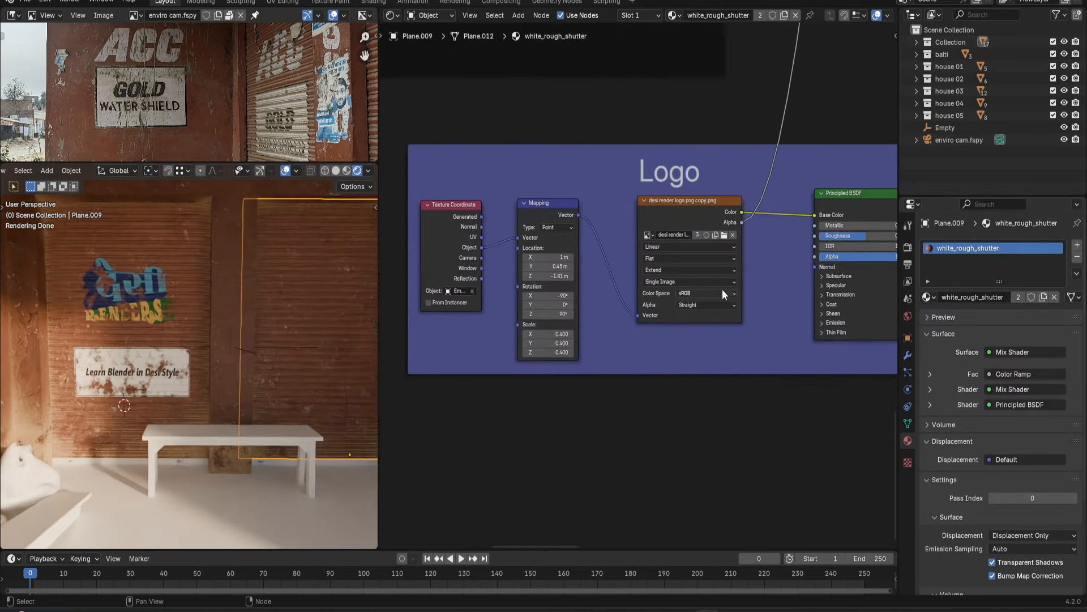
click(658, 270)
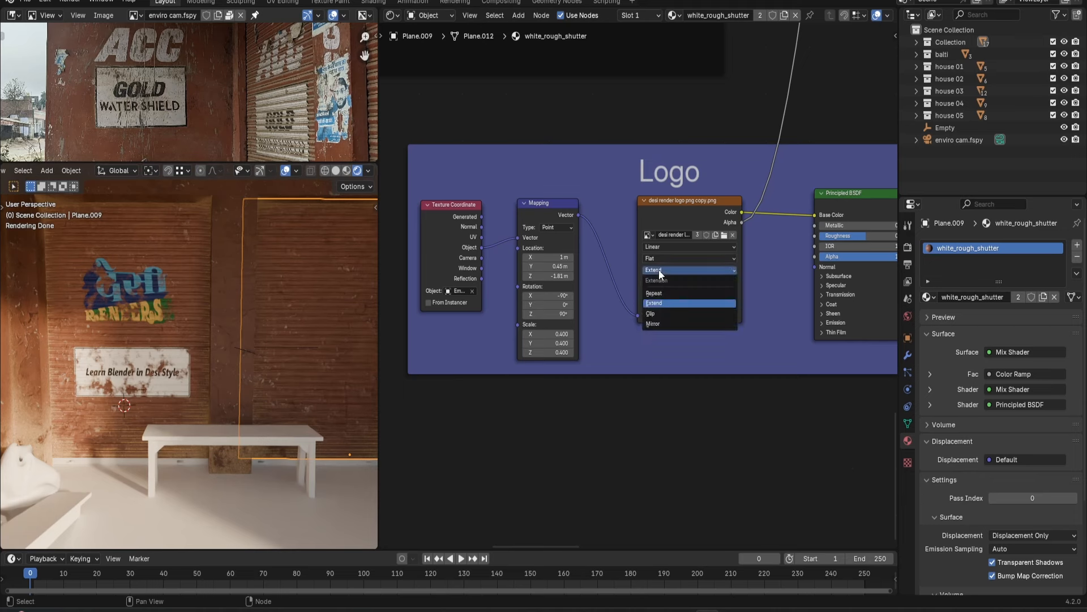
click(659, 294)
middle_drag(181, 311, 260, 327)
key(KP_0)
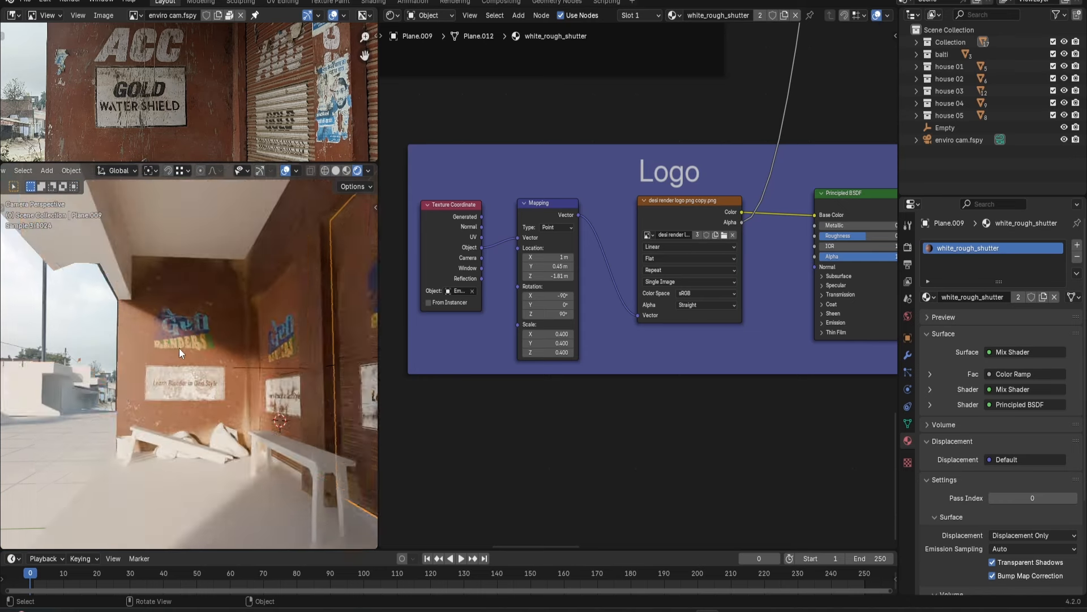
scroll(178, 348, down, 1)
shift+middle_drag(177, 348, 161, 334)
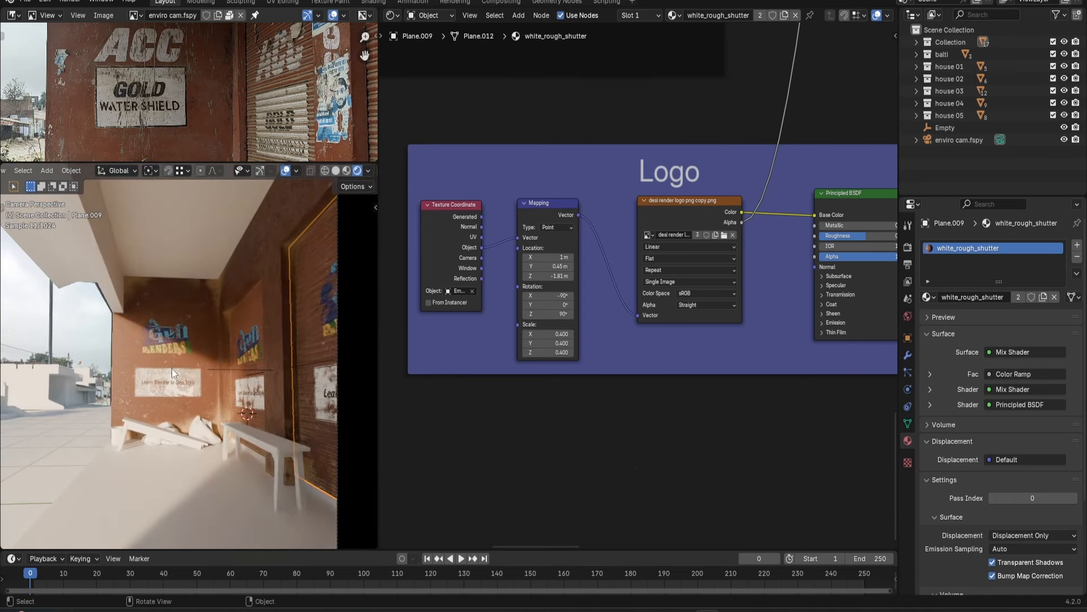
Load the concrete base color, roughness and normal textures onto the floor material's Principled BSDF.
middle_drag(510, 120, 509, 218)
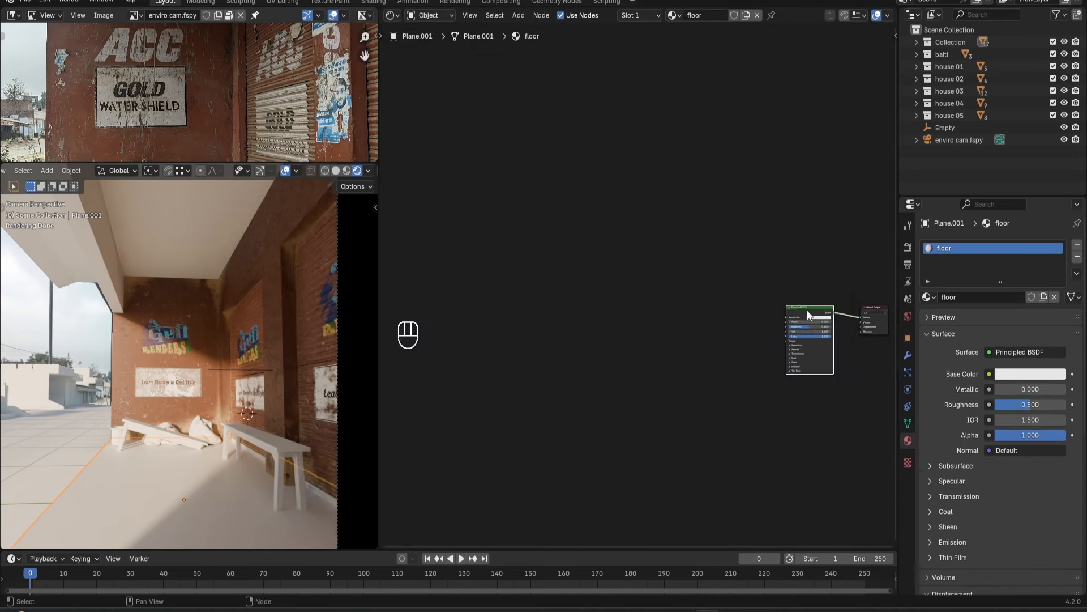
key(ctrl+shift+t)
click(616, 151)
key(ctrl+v)
click(725, 446)
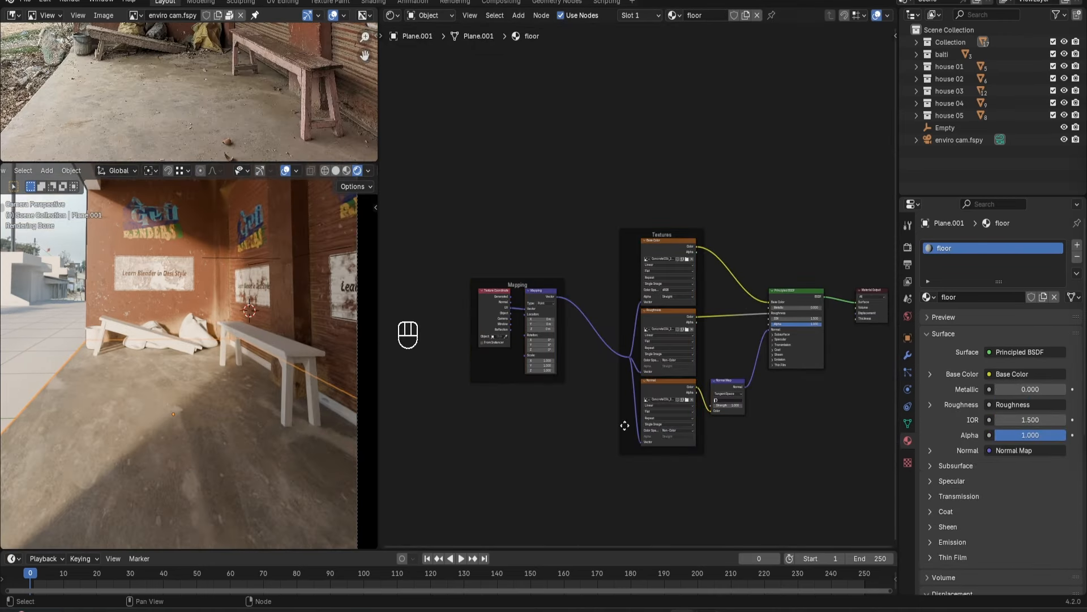
Switch the floor's image textures to Box projection and feed their Mapping node with Object coordinates.
middle_drag(625, 425, 631, 414)
scroll(631, 415, up, 6)
click(695, 245)
click(695, 275)
scroll(699, 317, up, 1)
click(709, 365)
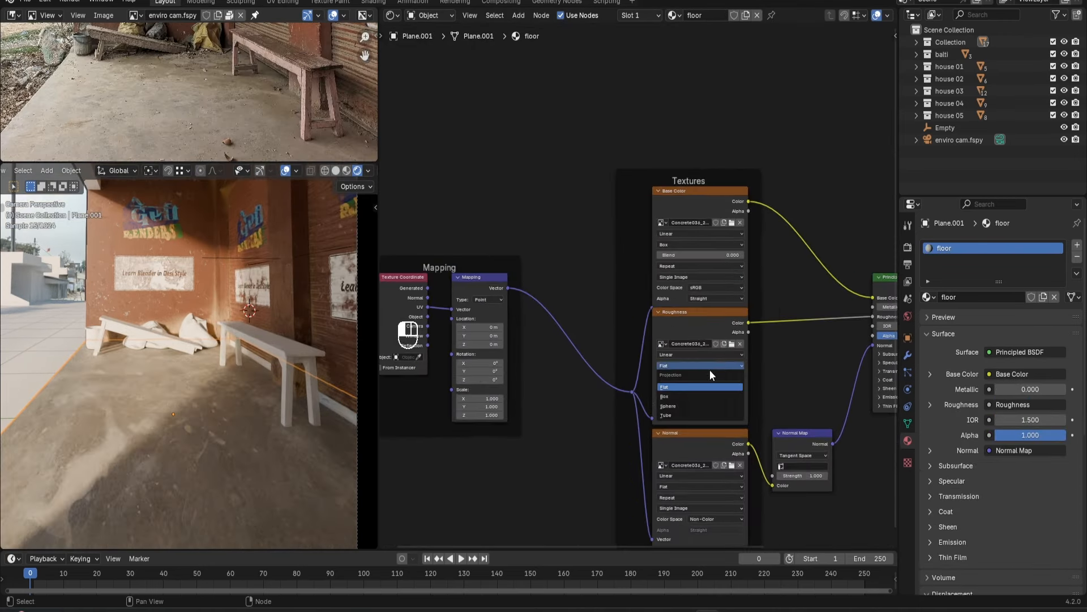
drag(442, 318, 447, 311)
scroll(442, 272, down, 4)
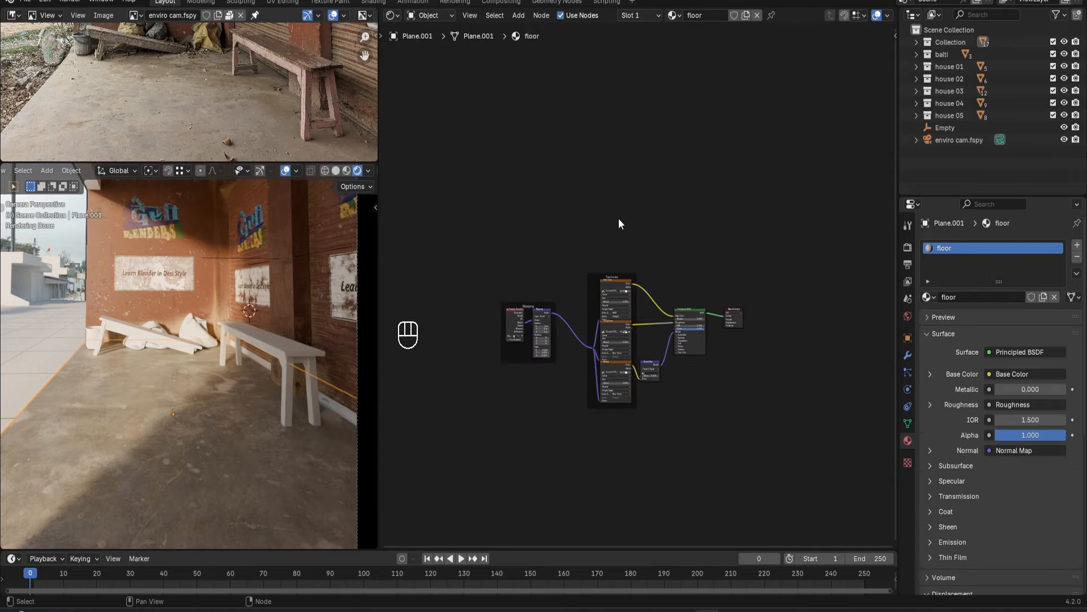
Paste the Dirt_Mask frame with its Mix Shader into the floor material and insert the mix between the Principled BSDF and the output.
key(ctrl+v)
key(g)
key(g)
key(g)
click(734, 317)
key(g)
click(794, 347)
drag(570, 139, 856, 372)
key(g)
click(754, 332)
drag(529, 320, 688, 324)
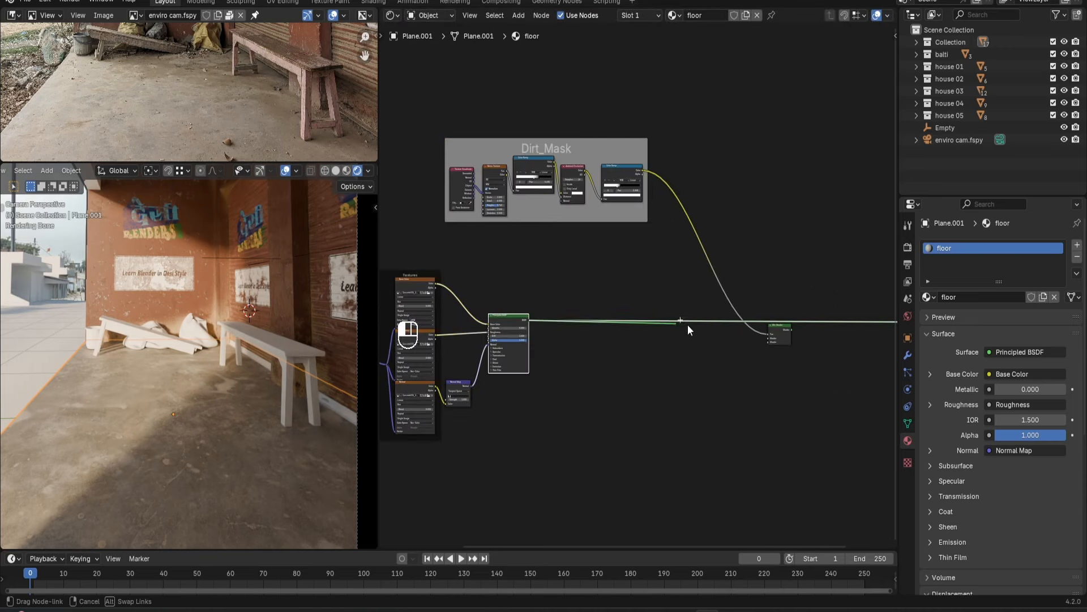
ctrl+shift+click(784, 334)
Add a Diffuse BSDF and connect it to the Mix Shader's second shader input.
click(700, 396)
key(shift+a)
click(695, 377)
key(Return)
scroll(741, 395, up, 2)
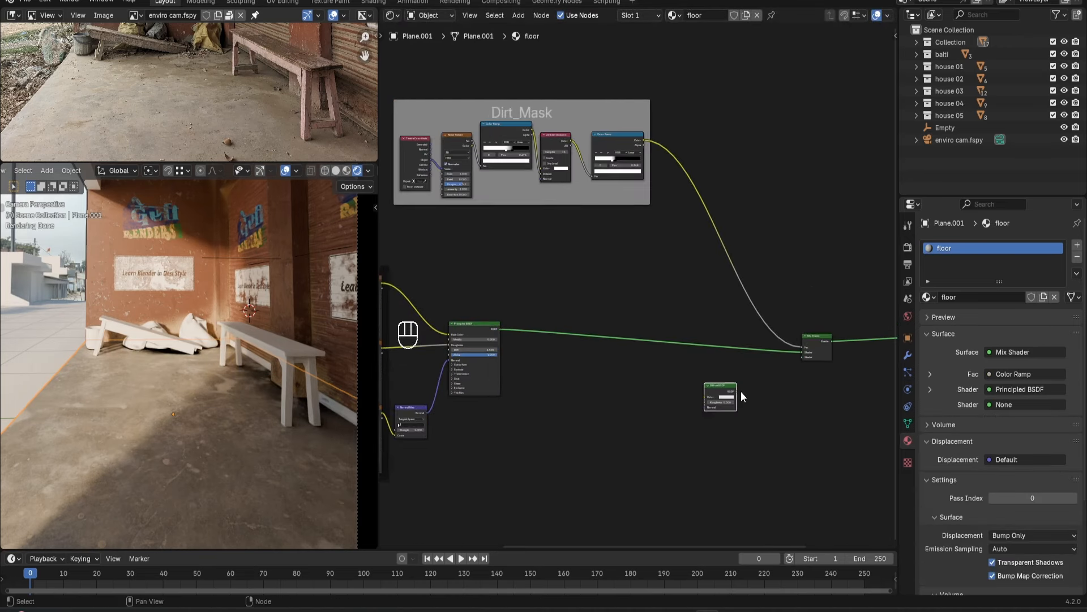
scroll(201, 356, up, 2)
shift+middle_drag(201, 355, 162, 332)
scroll(170, 102, up, 2)
middle_drag(169, 101, 170, 138)
middle_drag(642, 306, 702, 318)
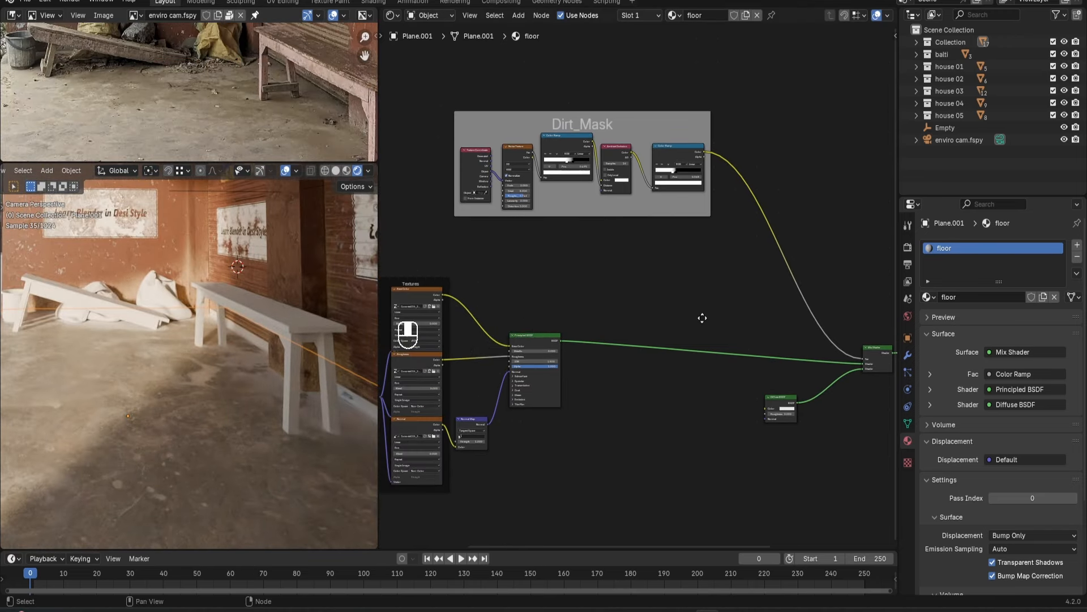
Build the floor dirt colour from a Texture Coordinate, Noise Texture and Color Ramp connected to the Diffuse BSDF.
scroll(664, 261, up, 2)
key(shift+a)
key(shift+a)
text(noi)
key(Return)
key(shift+a)
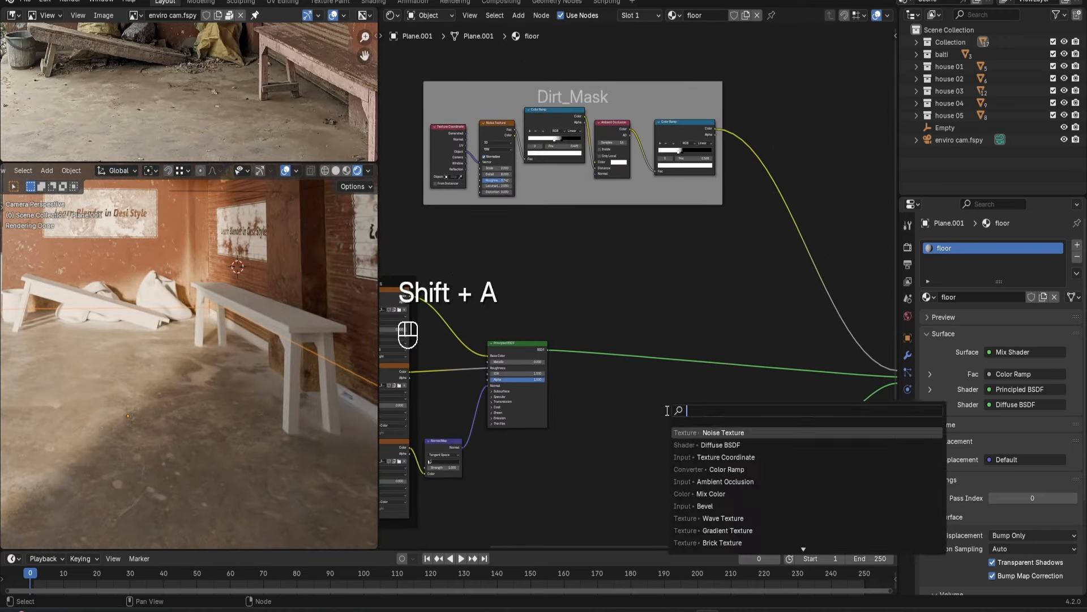
key(Return)
scroll(765, 365, up, 4)
drag(676, 487, 703, 491)
middle_drag(729, 438, 712, 374)
shift+drag(712, 374, 678, 434)
key(shift+a)
key(Return)
drag(761, 376, 779, 389)
Preview the dirt colour, set its noise to scale 4, detail 8, roughness 0.7 and distortion 1, and tighten the Color Ramp stops.
ctrl+shift+click(714, 368)
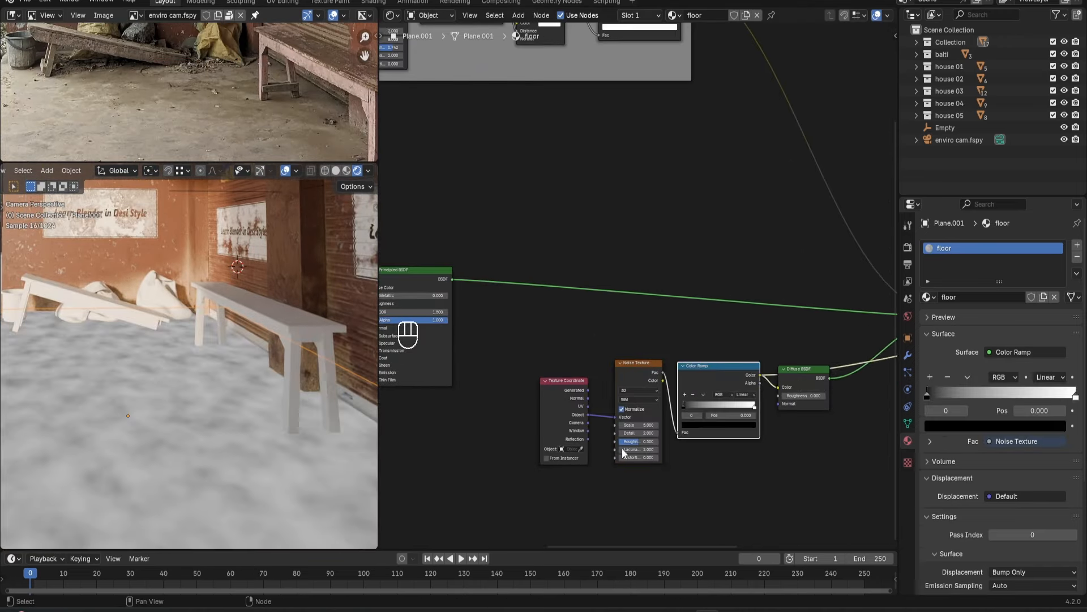
scroll(624, 453, up, 2)
click(641, 487)
text(1)
key(Return)
drag(691, 427, 721, 429)
drag(775, 427, 739, 430)
scroll(793, 408, down, 3)
middle_drag(798, 405, 708, 425)
Restore the mixed floor material and sample colours from the reference photo's floor for both dirt Color Ramp stops.
ctrl+shift+click(867, 295)
scroll(708, 425, up, 2)
click(670, 431)
key(e)
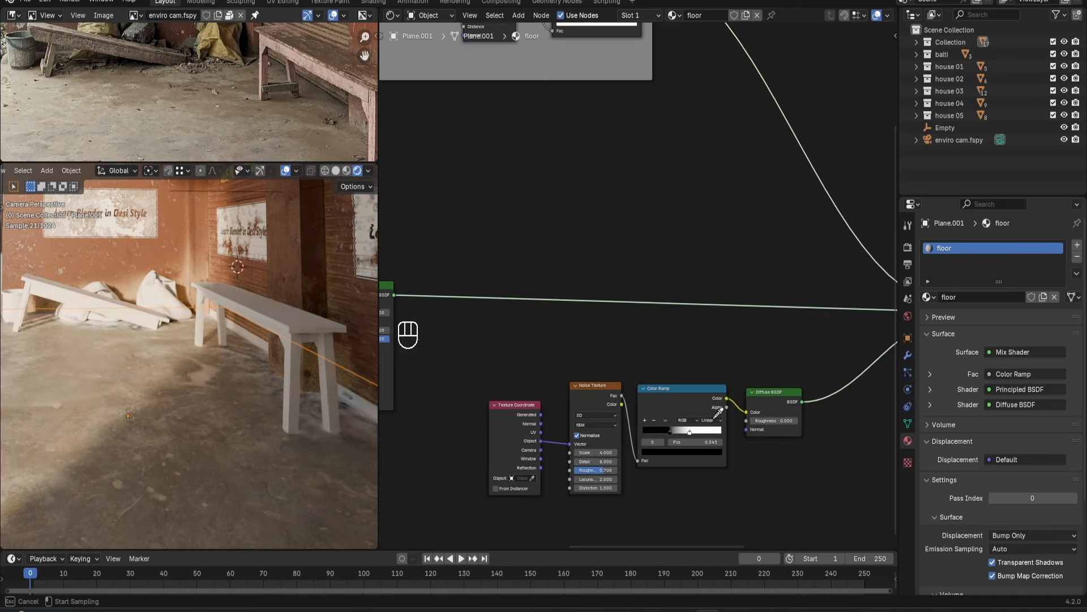
drag(696, 437, 711, 434)
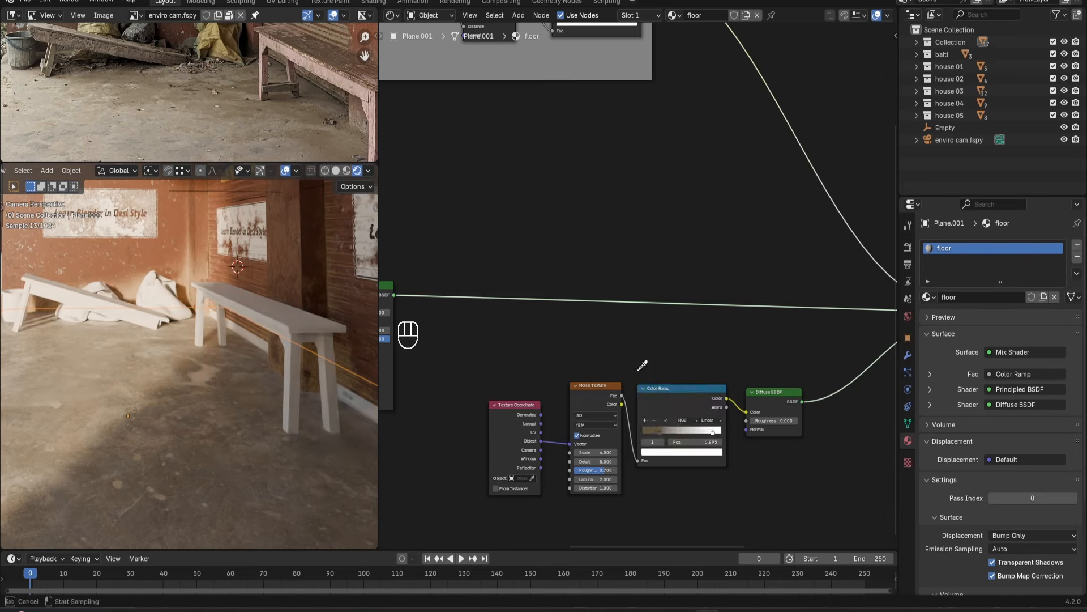
click(100, 143)
Brighten both colours of the floor dirt Color Ramp and fine-tune the positions of its stops.
click(682, 452)
drag(716, 347, 717, 339)
click(723, 506)
drag(659, 431, 653, 432)
click(667, 452)
drag(716, 362, 717, 354)
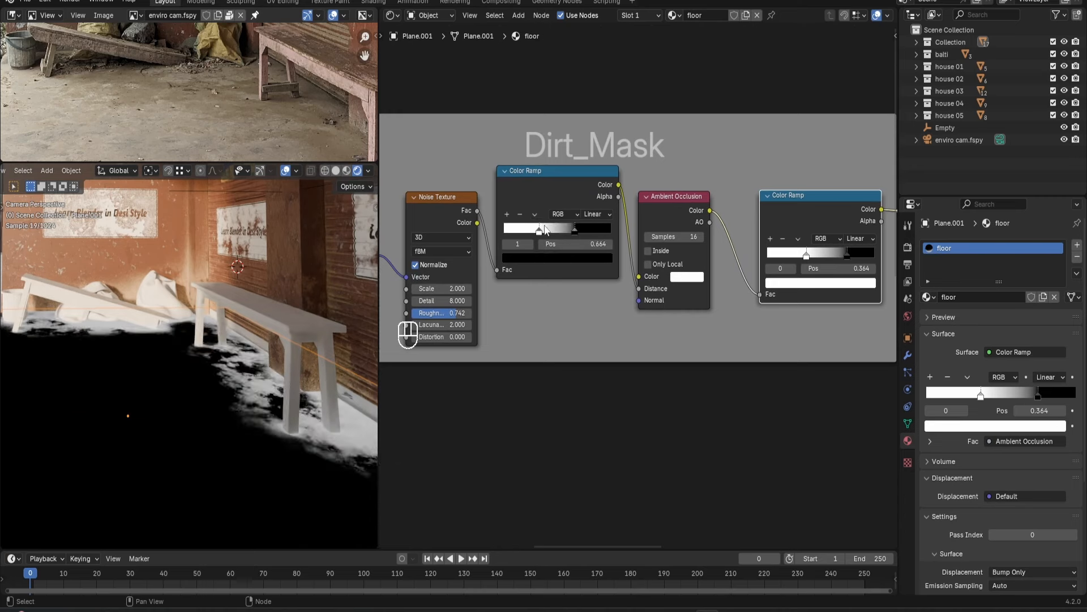
key(Home)
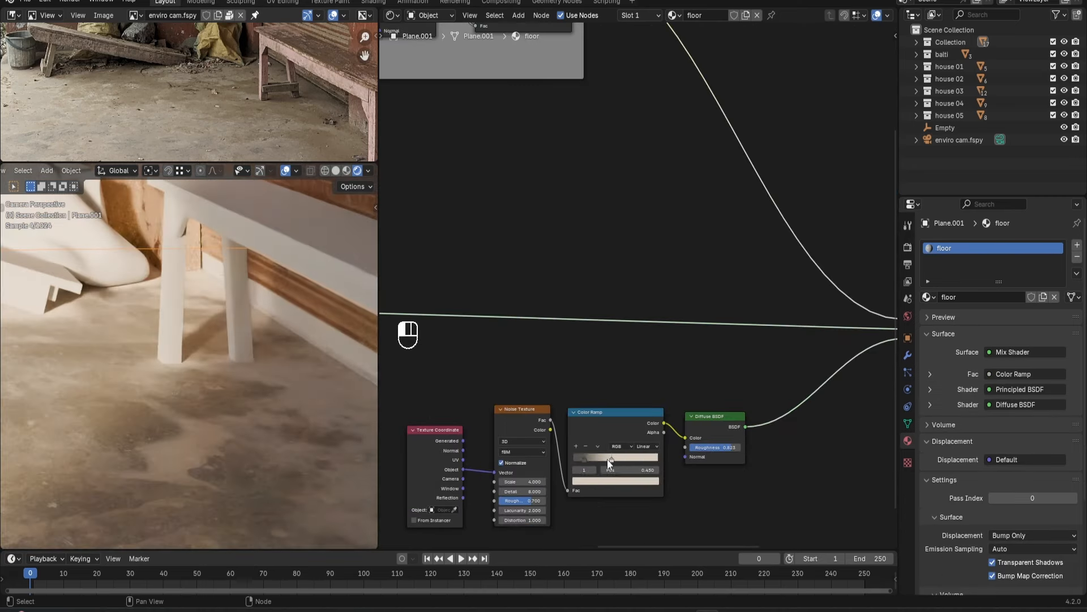
drag(610, 463, 621, 463)
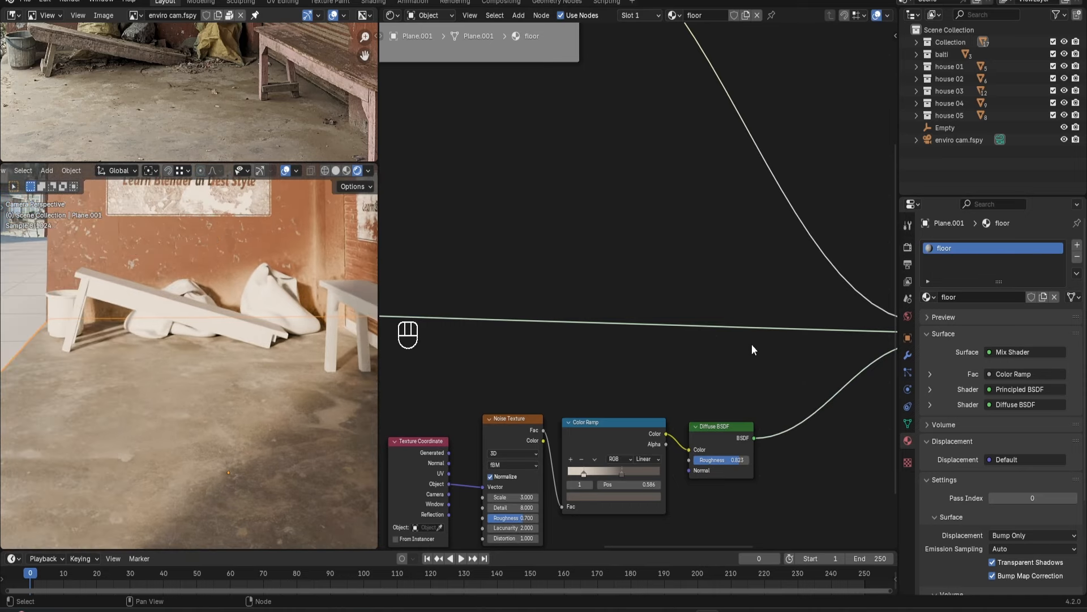
scroll(753, 347, down, 2)
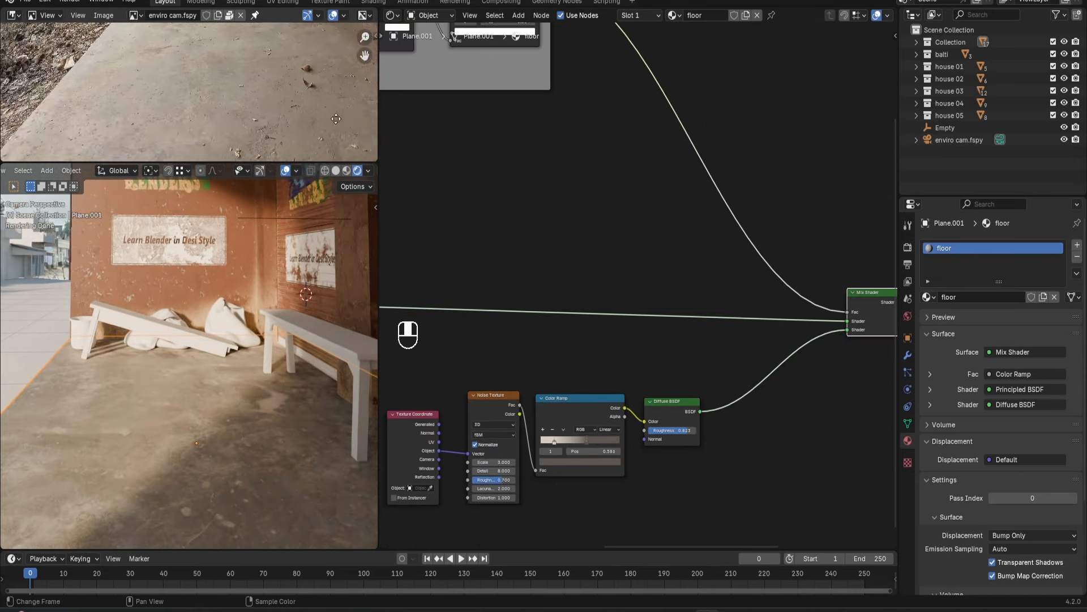
Duplicate the Dirt_Mask frame, the diffuse dirt nodes and the Mix Shader, and place the copies beyond the originals.
drag(409, 74, 667, 201)
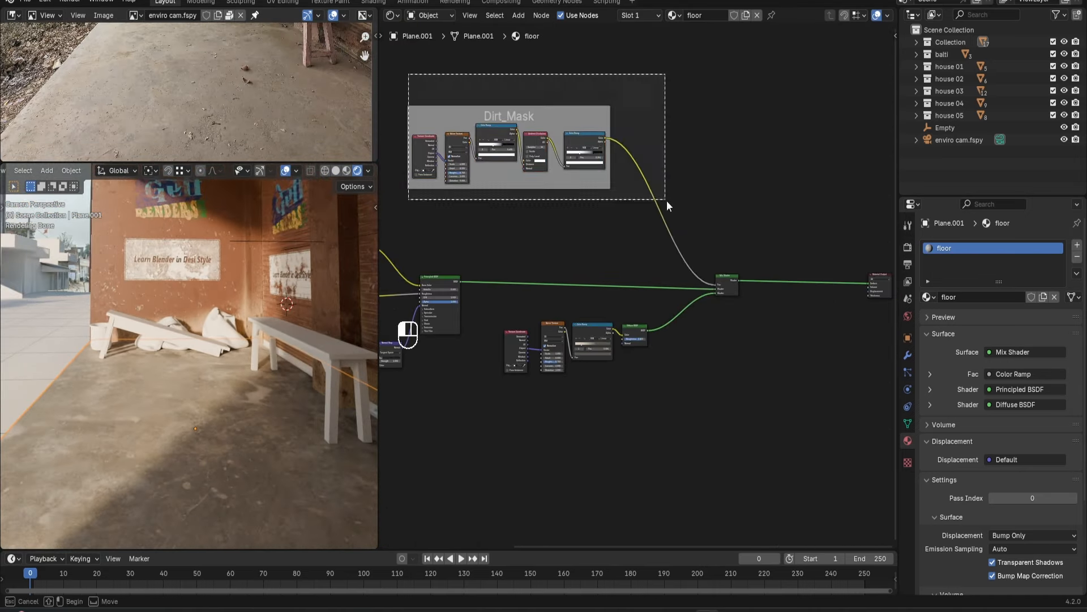
shift+drag(491, 314, 660, 388)
shift+click(725, 278)
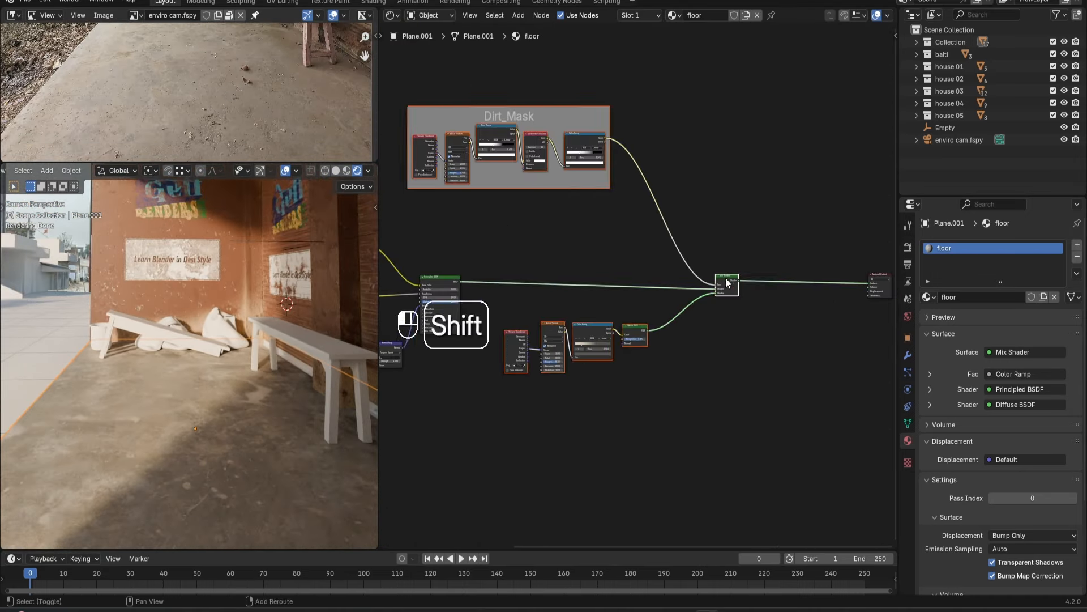
middle_drag(725, 283, 634, 287)
scroll(632, 300, down, 5)
key(shift+d)
click(808, 309)
Connect the first Mix Shader into the duplicated Mix Shader and link that one to the Material Output.
drag(743, 293, 861, 288)
scroll(804, 292, up, 6)
drag(552, 279, 805, 298)
drag(830, 289, 879, 276)
scroll(680, 298, up, 1)
middle_drag(778, 310, 752, 345)
scroll(742, 337, down, 1)
scroll(626, 257, up, 1)
scroll(611, 248, up, 1)
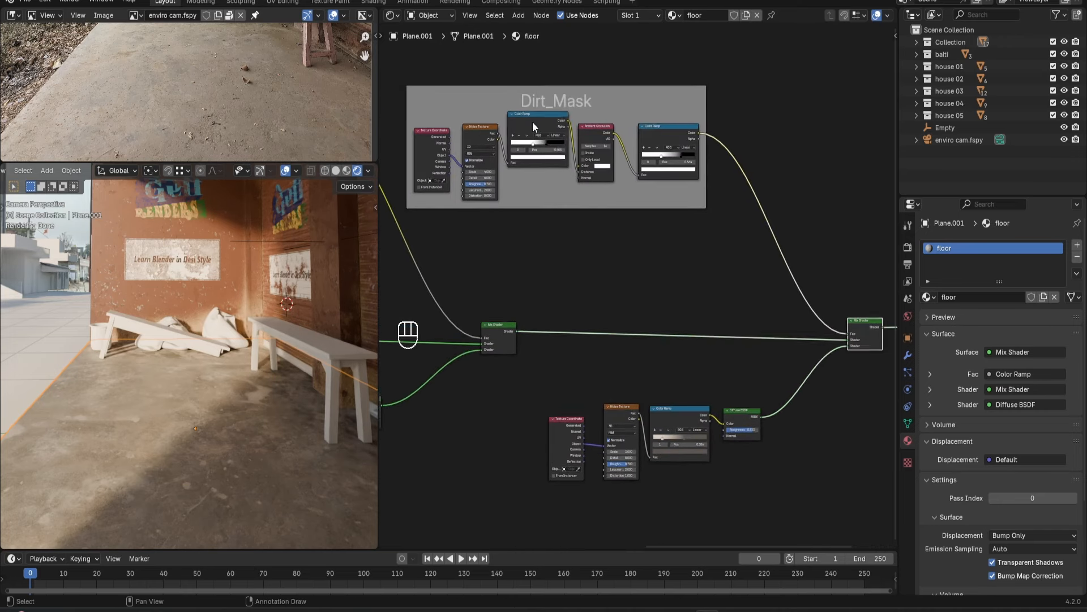
Preview the duplicated Dirt_Mask and remove its first Color Ramp and Ambient Occlusion so the noise feeds the remaining ramp directly.
ctrl+shift+click(665, 162)
key(ctrl+x)
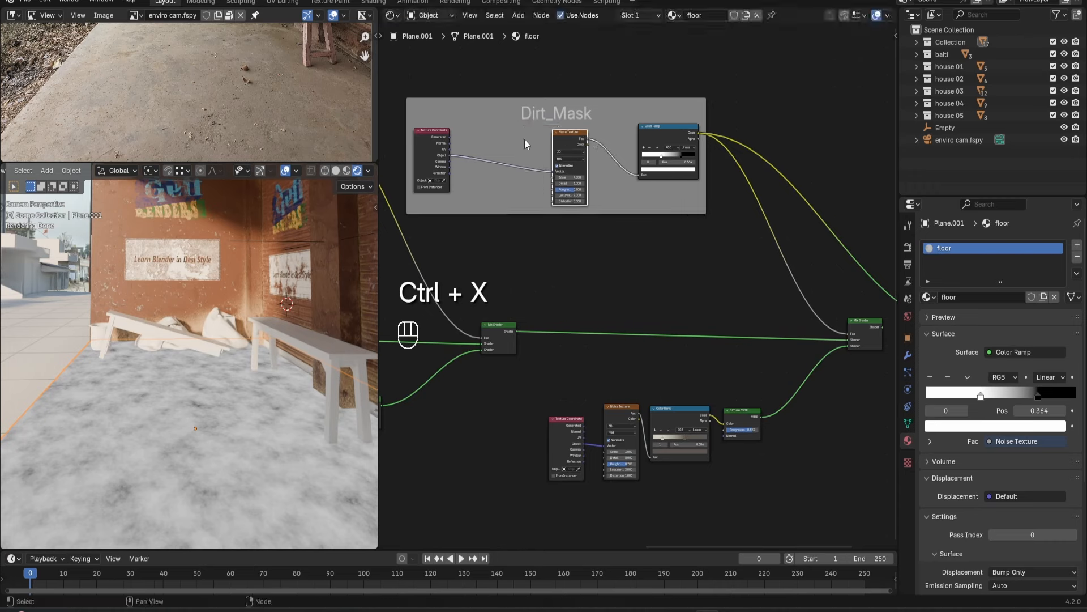
drag(433, 131, 522, 136)
drag(570, 133, 587, 129)
Set the duplicated Dirt_Mask noise to scale 4, roughness 0.7 and distortion 1.
scroll(638, 286, up, 4)
double_click(568, 167)
text(1)
key(Return)
middle_drag(688, 261, 611, 215)
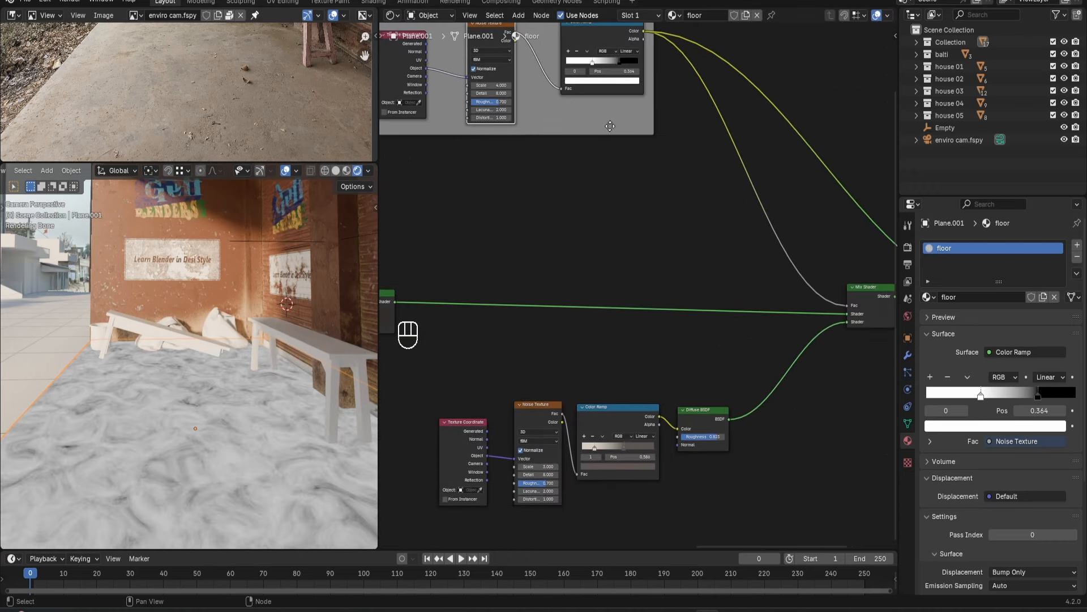
Restore the full mixed floor material and adjust the stops and colour of the duplicated dirt Color Ramp.
scroll(611, 216, down, 1)
ctrl+shift+click(786, 286)
scroll(623, 391, up, 1)
scroll(664, 419, up, 2)
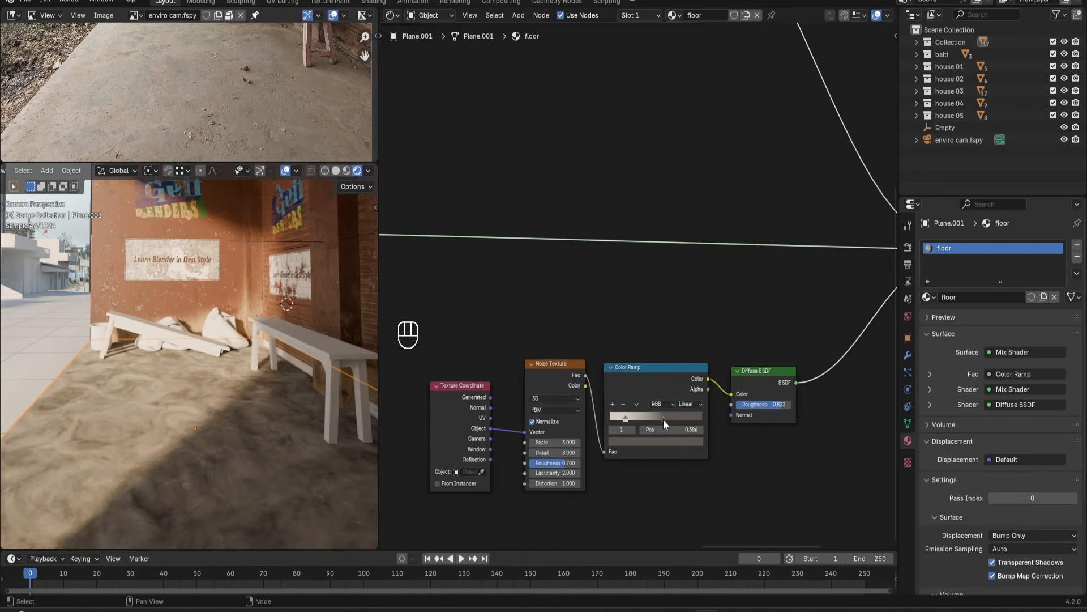
drag(661, 419, 618, 419)
mouse_move(620, 419)
middle_down()
mouse_move(673, 549)
mouse_move(636, 414)
middle_up()
scroll(635, 414, up, 2)
click(675, 463)
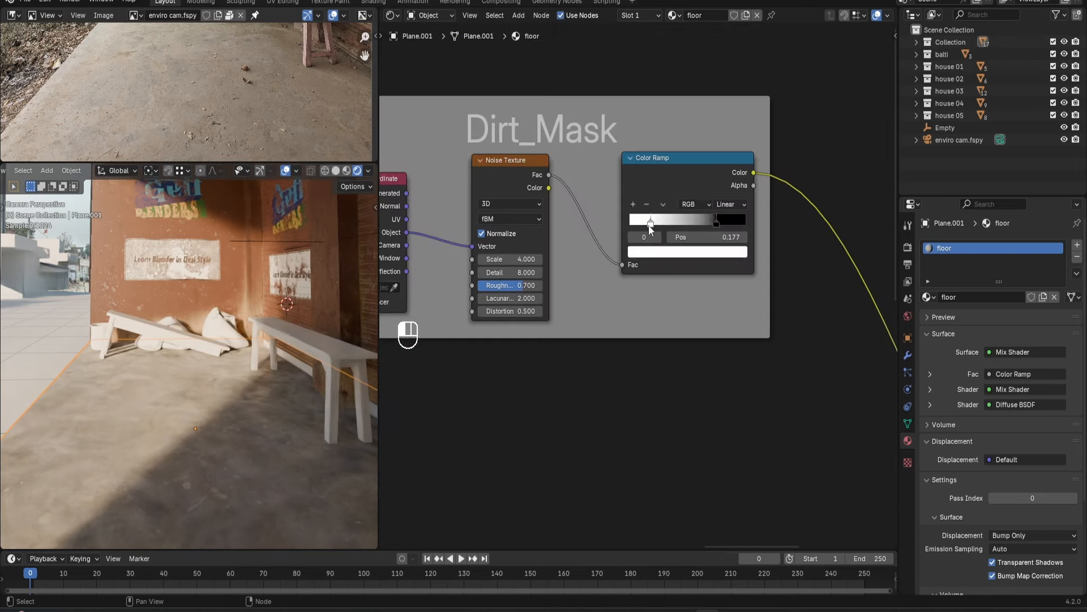
Adjust the duplicated Dirt_Mask's noise scale and tighten its Color Ramp stops using a mask preview, and restore the mixed floor material.
drag(717, 223, 693, 223)
drag(671, 223, 667, 223)
drag(518, 259, 533, 258)
ctrl+shift+click(679, 170)
drag(667, 223, 694, 223)
scroll(694, 238, down, 4)
middle_drag(736, 317, 639, 301)
ctrl+shift+click(796, 397)
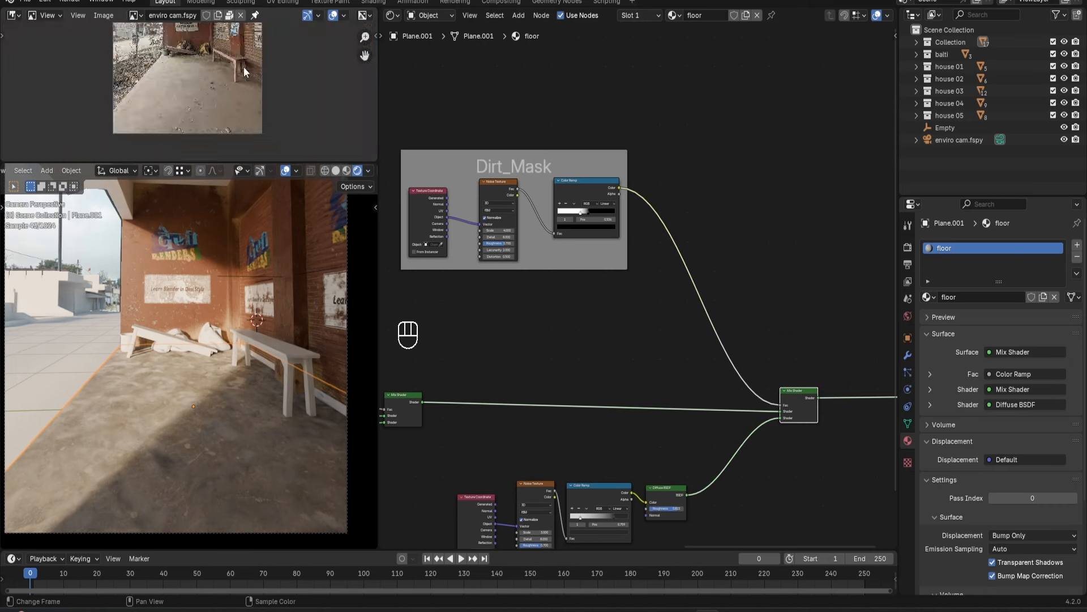
Switch the ceiling material's image textures from flat to Box projection.
key(z)
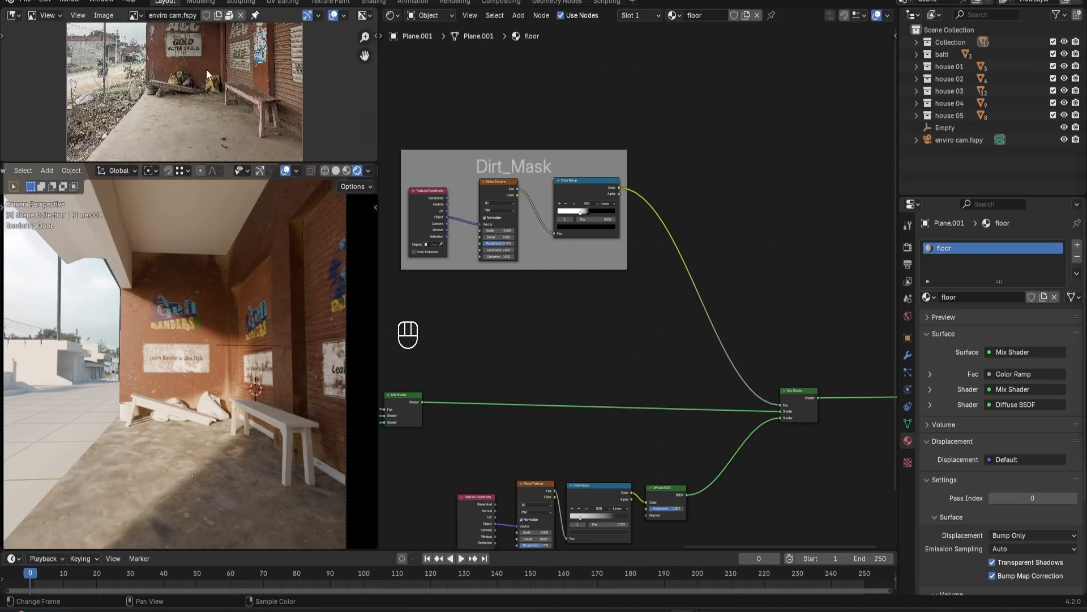
scroll(215, 74, up, 1)
middle_drag(215, 74, 217, 115)
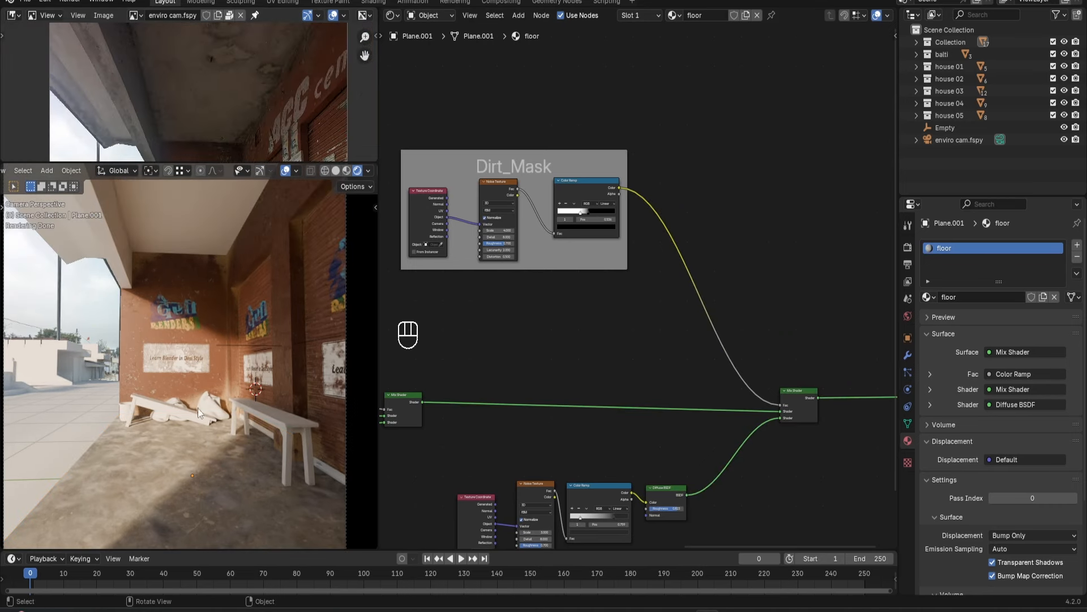
click(207, 221)
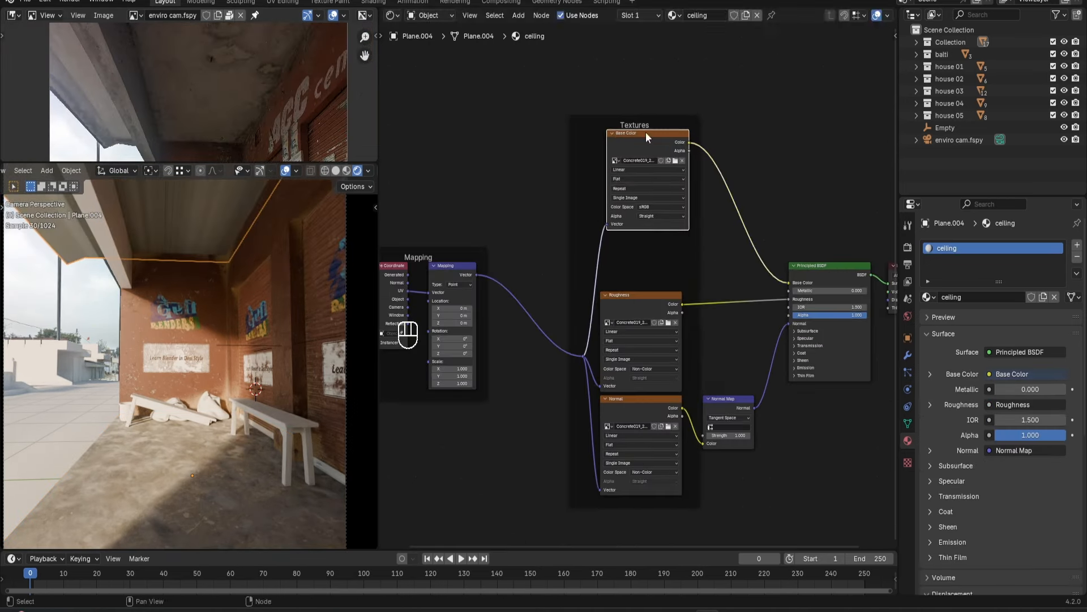
click(647, 178)
click(631, 196)
drag(646, 291, 645, 260)
click(640, 306)
click(629, 323)
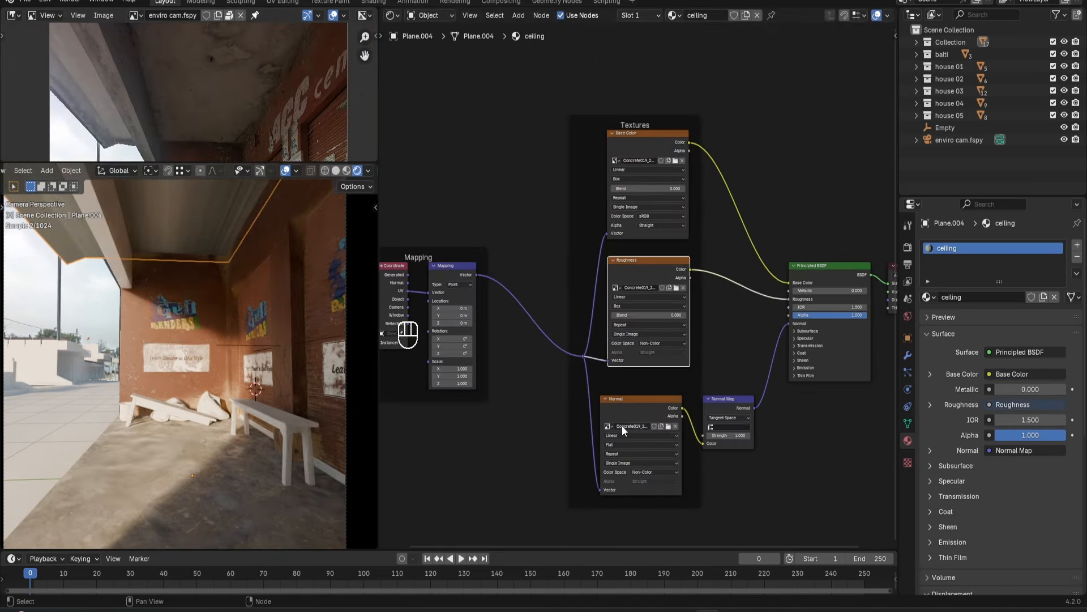
Feed the ceiling textures' Mapping node with Object coordinates and set its scale to 0.4 on all axes.
middle_drag(451, 358, 504, 373)
drag(461, 314, 481, 307)
shift+middle_drag(233, 283, 257, 399)
ctrl+middle_drag(258, 399, 262, 334)
drag(509, 384, 509, 399)
text(..4)
key(Return)
shift+drag(505, 324, 543, 331)
Insert a Color Ramp between the ceiling's Base Color texture and the Principled BSDF and adjust its stop colours.
middle_drag(615, 250, 421, 253)
drag(680, 282, 798, 282)
key(shift+a)
text(c)
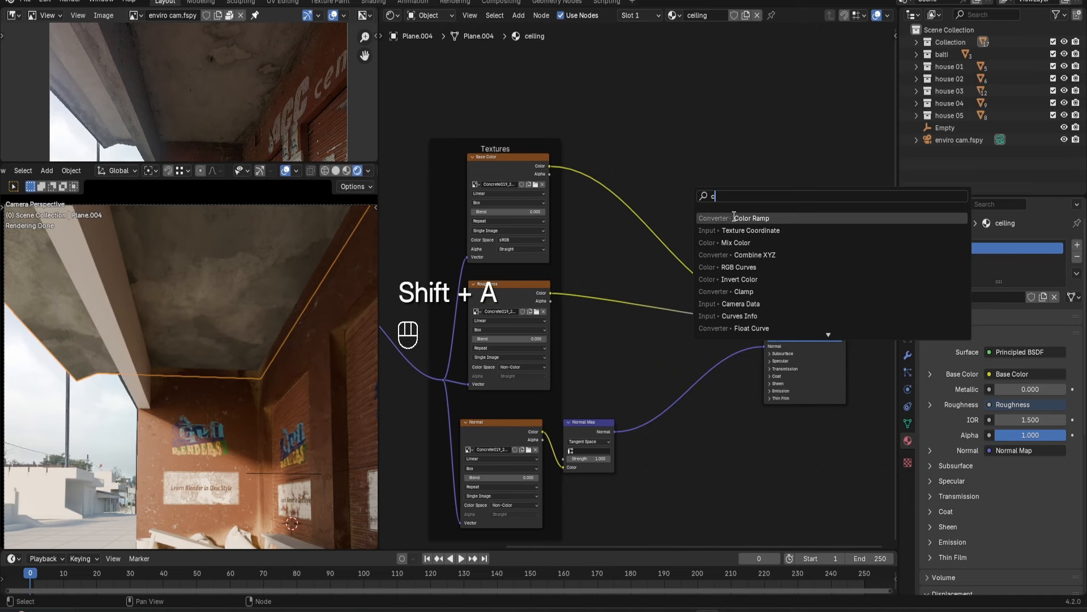
click(735, 217)
click(637, 173)
click(662, 226)
click(729, 201)
click(717, 227)
click(676, 121)
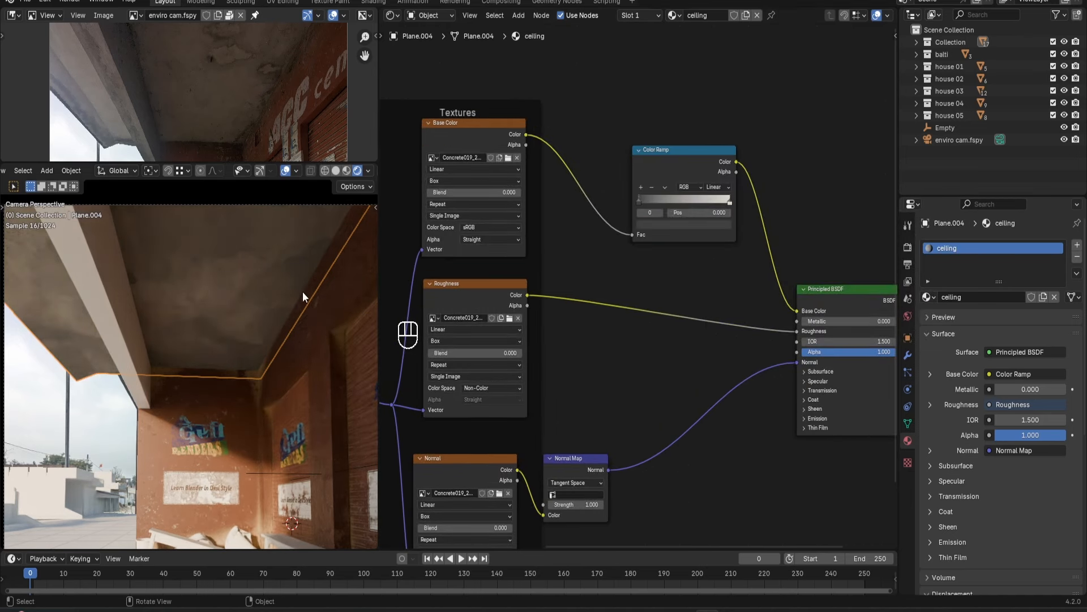
click(644, 222)
Assign the existing ceiling material to the beam beside the ceiling and reselect the ceiling.
scroll(645, 220, down, 3)
scroll(705, 289, down, 1)
click(116, 315)
click(929, 297)
click(946, 315)
click(284, 323)
shift+middle_drag(270, 443, 263, 277)
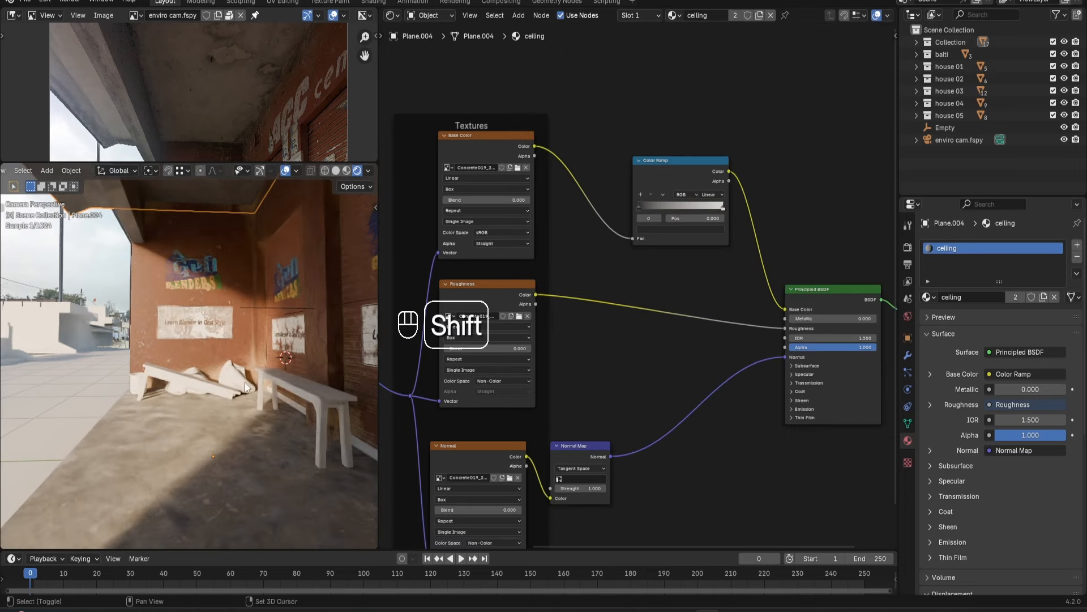
Copy the floor material's first Dirt_Mask group and its dirt colour nodes into the ceiling material.
click(249, 442)
scroll(677, 313, down, 10)
middle_drag(736, 289, 654, 286)
scroll(668, 292, up, 5)
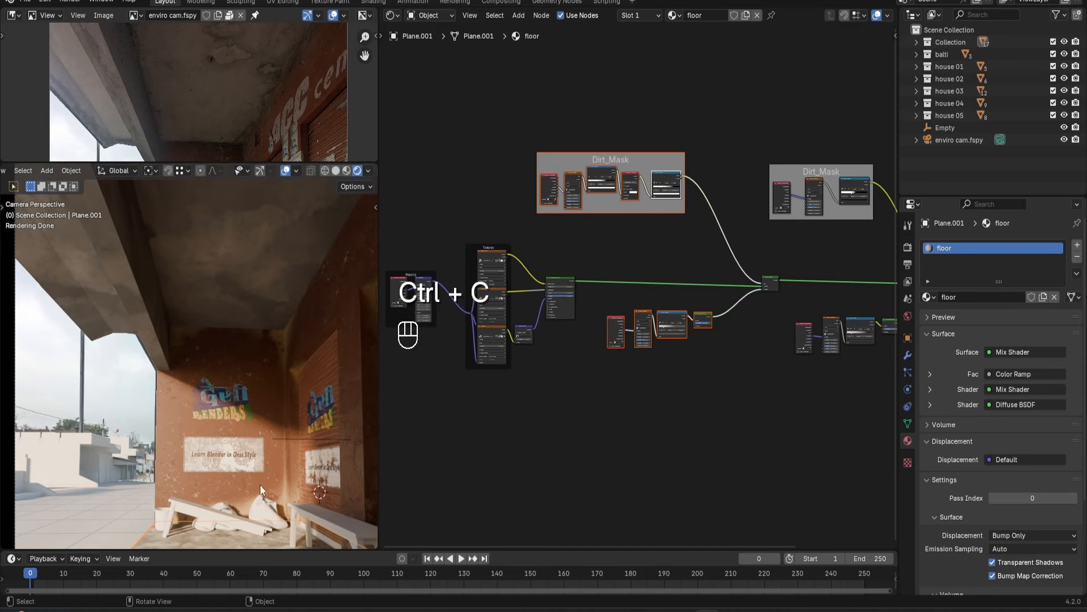
click(243, 314)
key(ctrl+v)
key(g)
click(731, 315)
Mix the ceiling's Principled BSDF with the pasted Diffuse BSDF, using the Dirt_Mask's Color Ramp as the factor.
scroll(773, 390, up, 5)
ctrl+shift+right_drag(550, 298, 792, 363)
middle_drag(793, 363, 732, 345)
drag(777, 317, 774, 262)
drag(840, 289, 842, 280)
scroll(723, 132, up, 3)
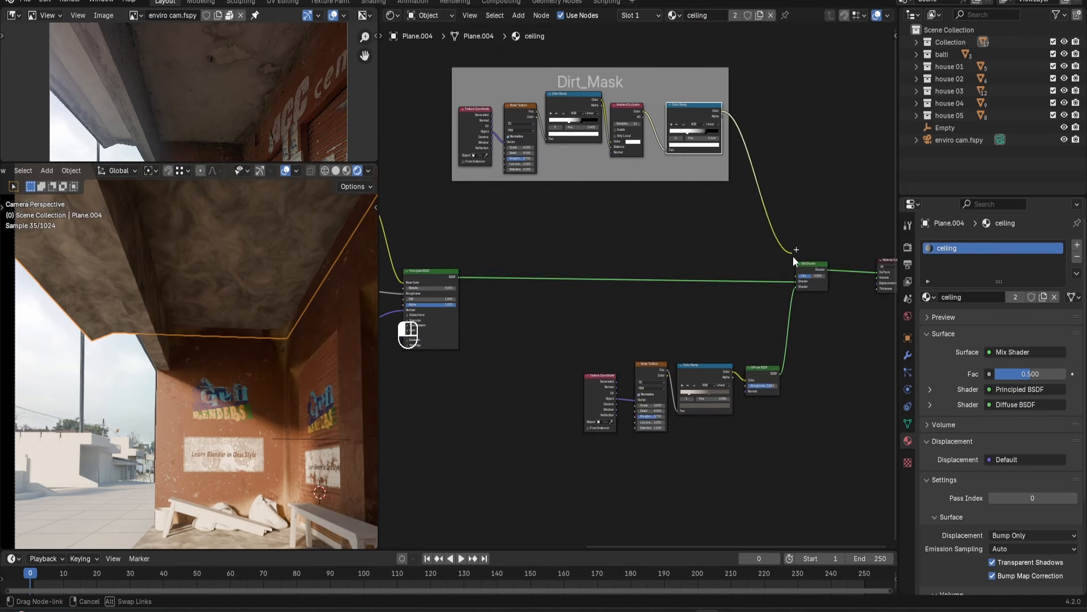
drag(791, 246, 797, 276)
shift+middle_drag(295, 286, 300, 319)
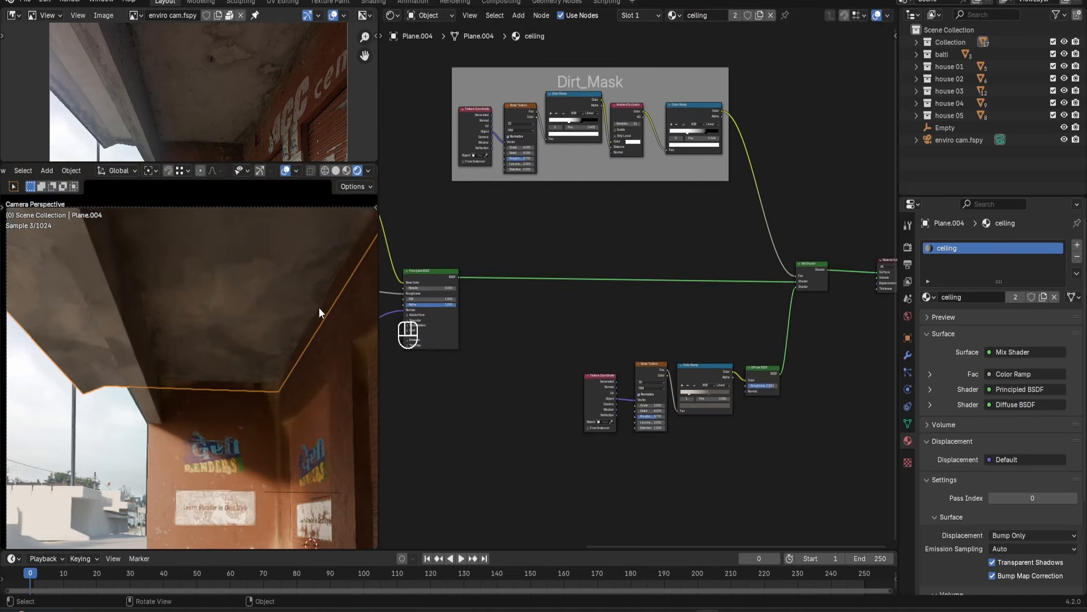
Move the ceiling dirt colour ramp's second stop to about 0.382 and darken its brown colour.
scroll(300, 319, up, 2)
scroll(717, 385, up, 8)
drag(698, 399, 671, 399)
click(738, 400)
click(719, 425)
click(721, 426)
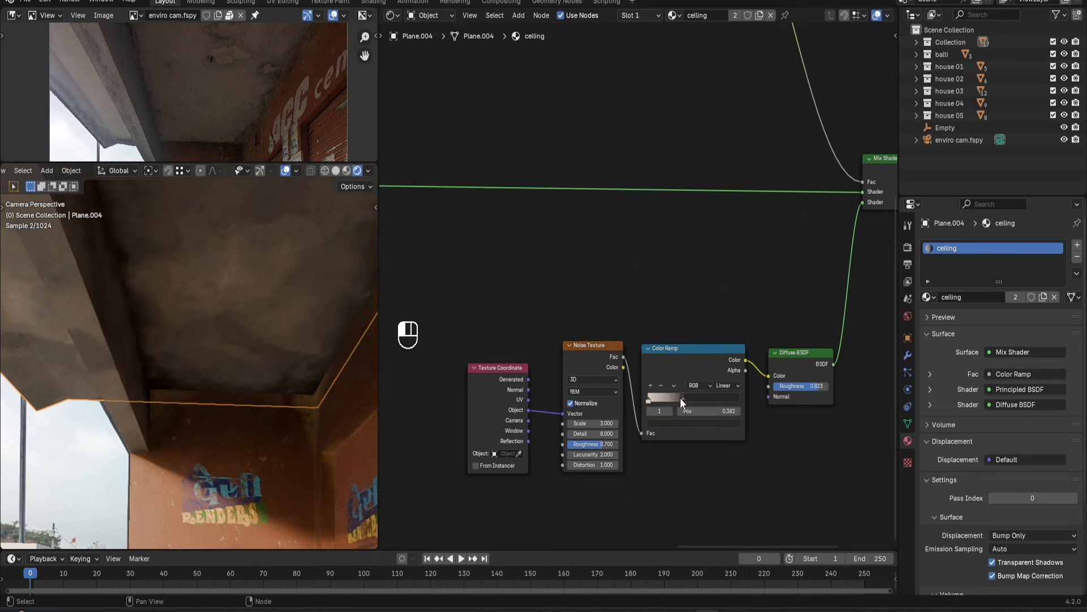
middle_drag(257, 70, 267, 86)
scroll(267, 86, up, 1)
shift+middle_drag(277, 325, 242, 341)
Adjust the last Dirt_Mask ramp with a mask preview, restore the mixed ceiling material, and set the white stop to about 0.423.
scroll(660, 128, down, 3)
middle_drag(660, 127, 654, 310)
scroll(653, 310, up, 6)
ctrl+shift+click(657, 209)
click(720, 249)
scroll(685, 297, down, 3)
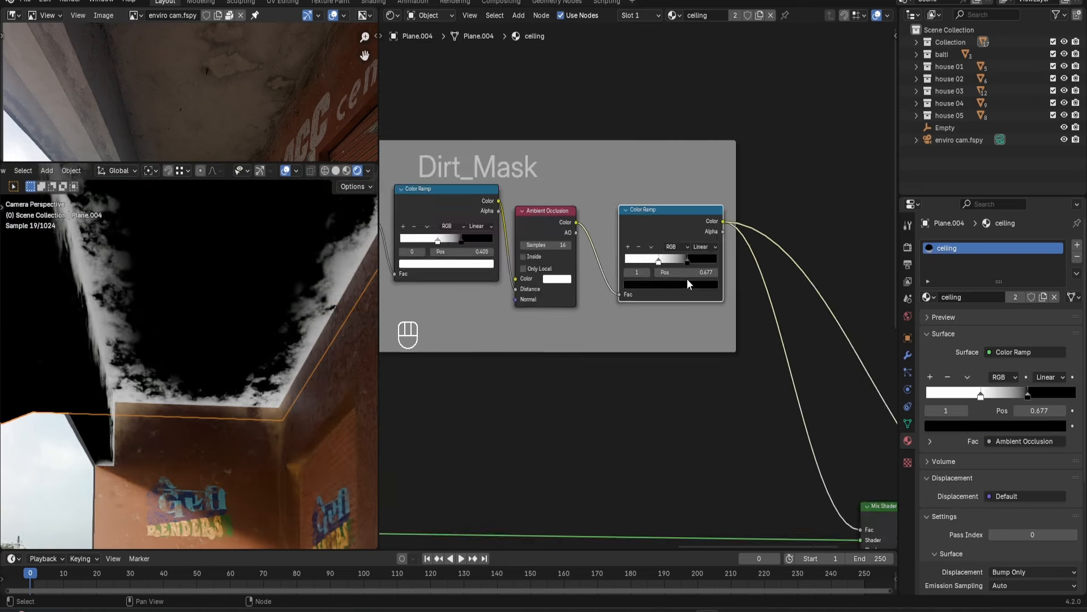
ctrl+shift+click(775, 392)
scroll(640, 90, up, 3)
click(577, 314)
drag(581, 315, 584, 315)
shift+middle_drag(187, 283, 233, 315)
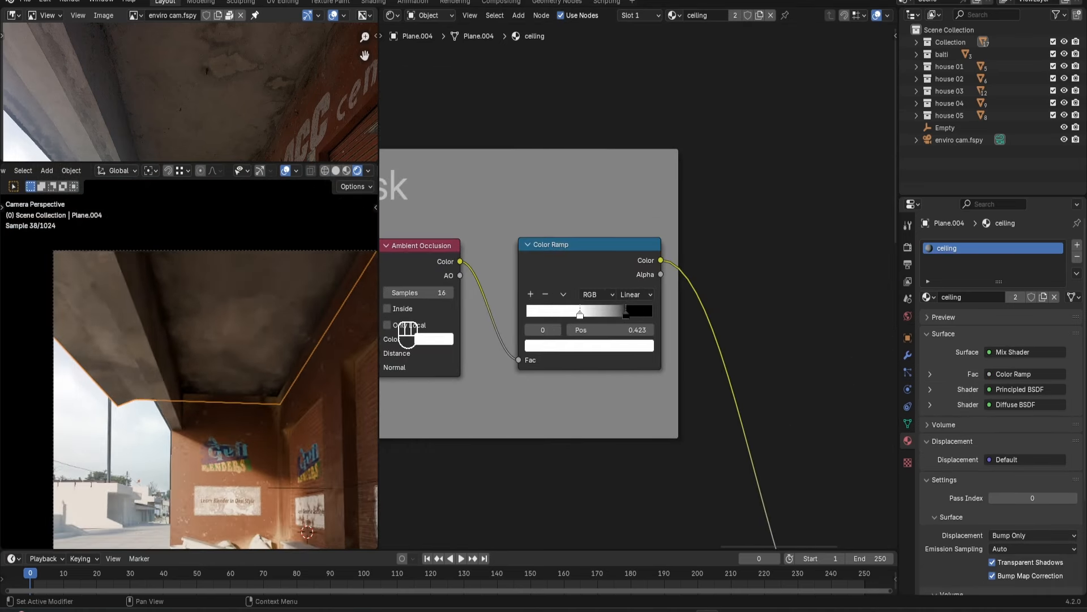
Examine the stains along the ceiling's outer edge in the reference photo and compare them with the rendered ceiling.
drag(255, 163, 238, 316)
middle_drag(95, 250, 228, 277)
scroll(190, 191, up, 3)
middle_drag(191, 191, 191, 29)
scroll(159, 176, up, 1)
middle_drag(159, 179, 173, 147)
scroll(146, 129, up, 2)
scroll(150, 132, down, 2)
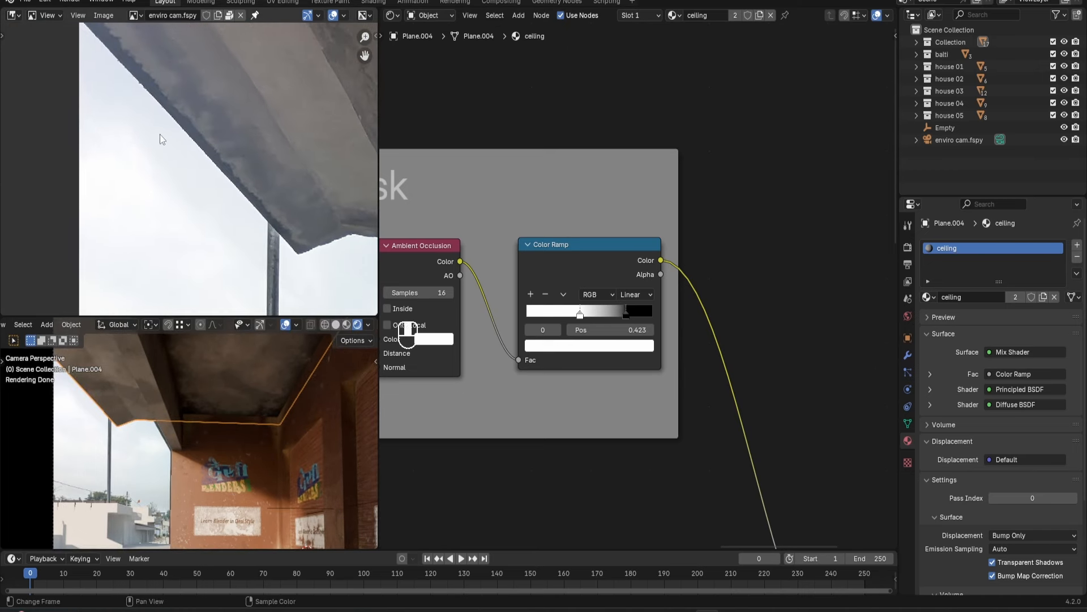
middle_drag(352, 230, 328, 230)
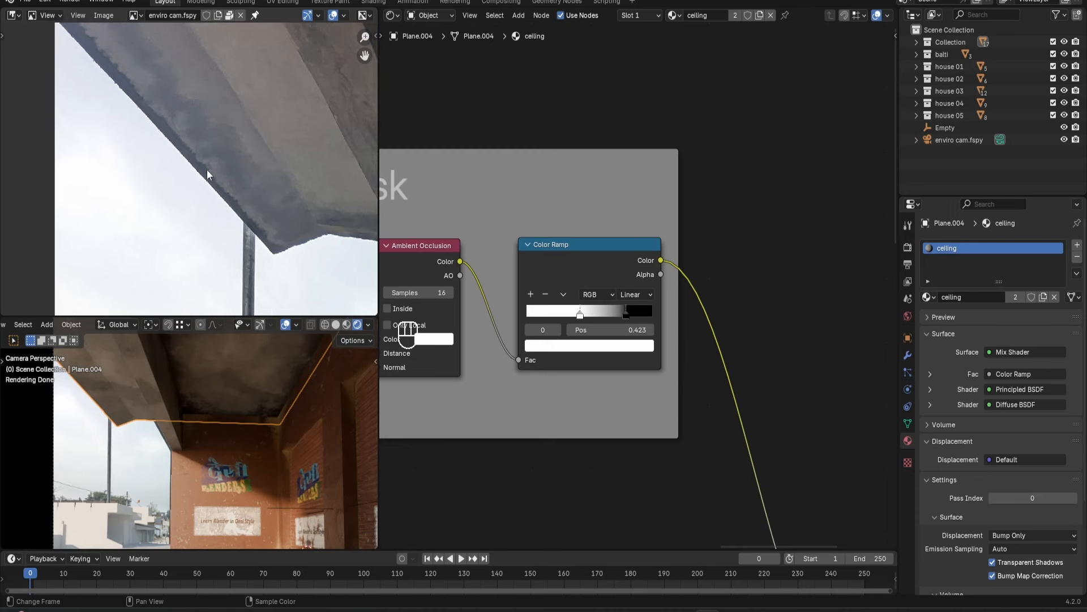
scroll(207, 170, down, 2)
middle_drag(230, 170, 166, 180)
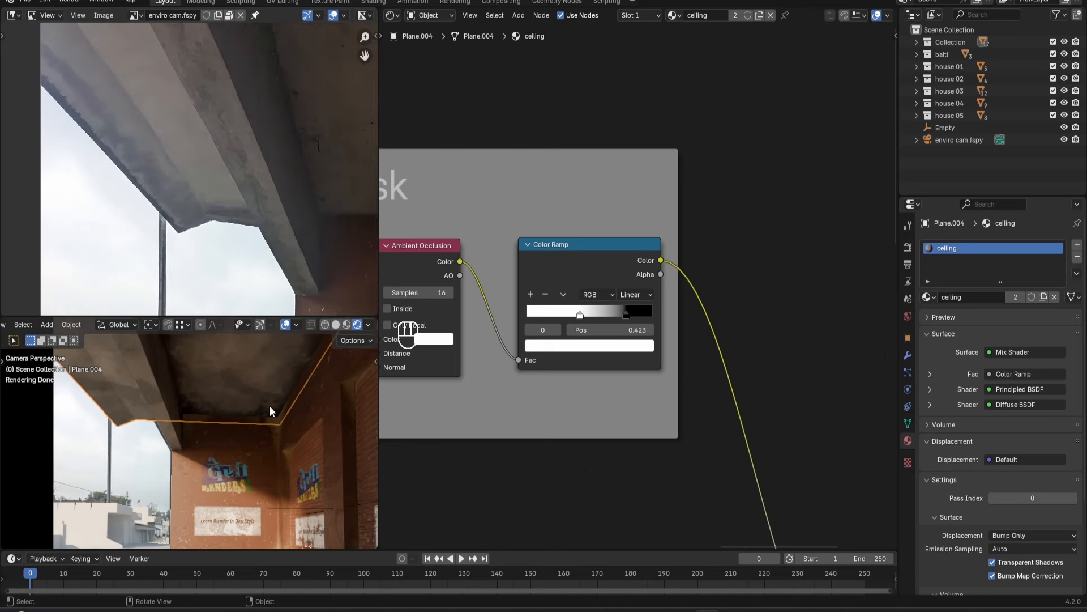
drag(281, 206, 314, 147)
shift+middle_drag(120, 305, 175, 280)
scroll(180, 313, up, 2)
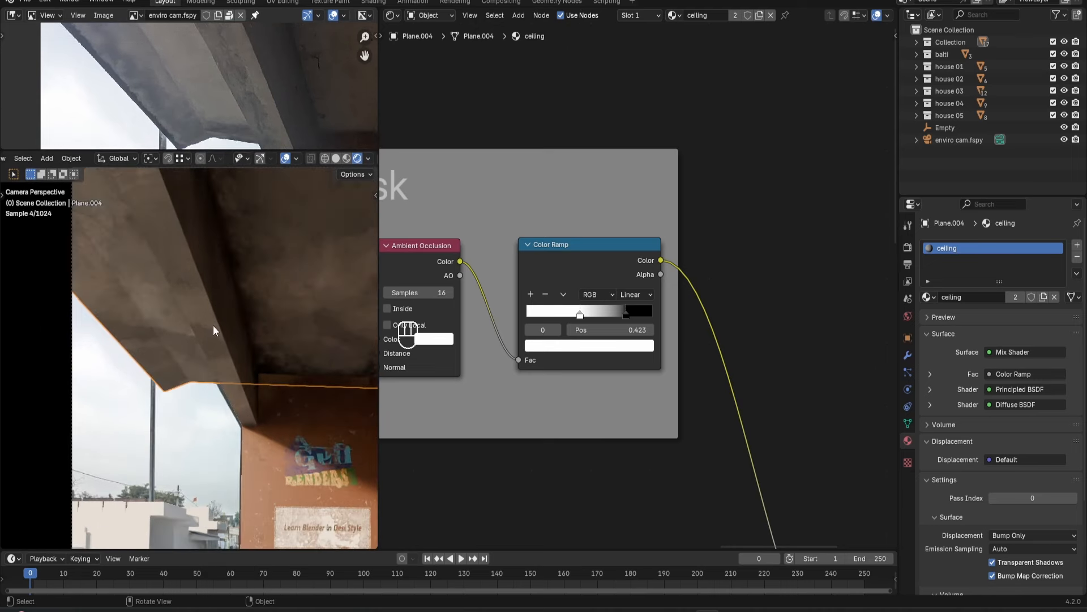
key(shift+a)
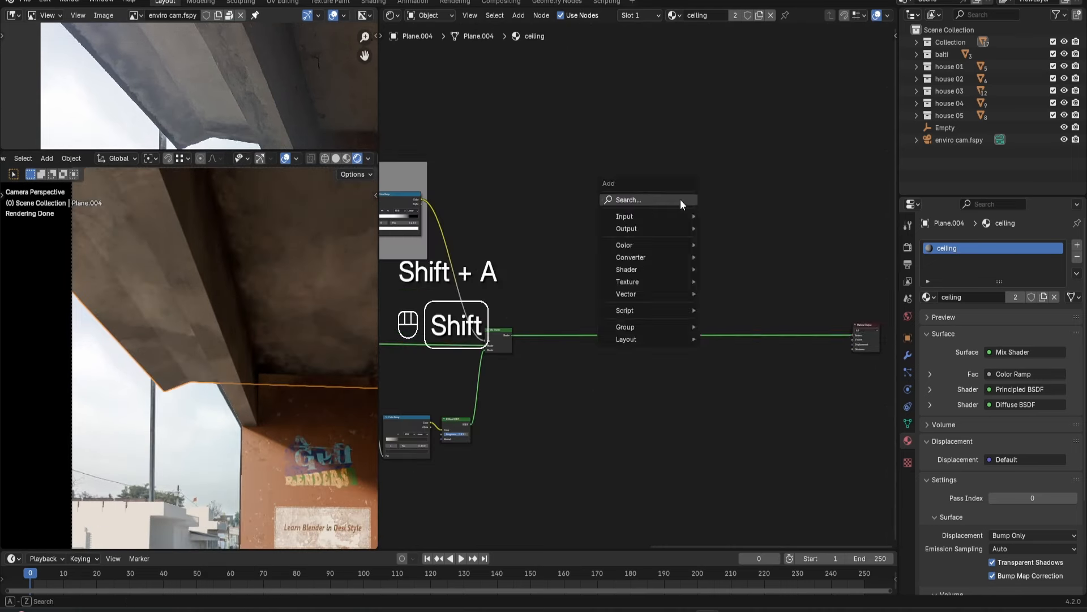
text(wa)
click(710, 222)
right_click(712, 236)
Add a Wave Texture with Mapping and Texture Coordinate nodes to the ceiling material and arrange them above the main shader chain.
key(shift+a)
text(wa)
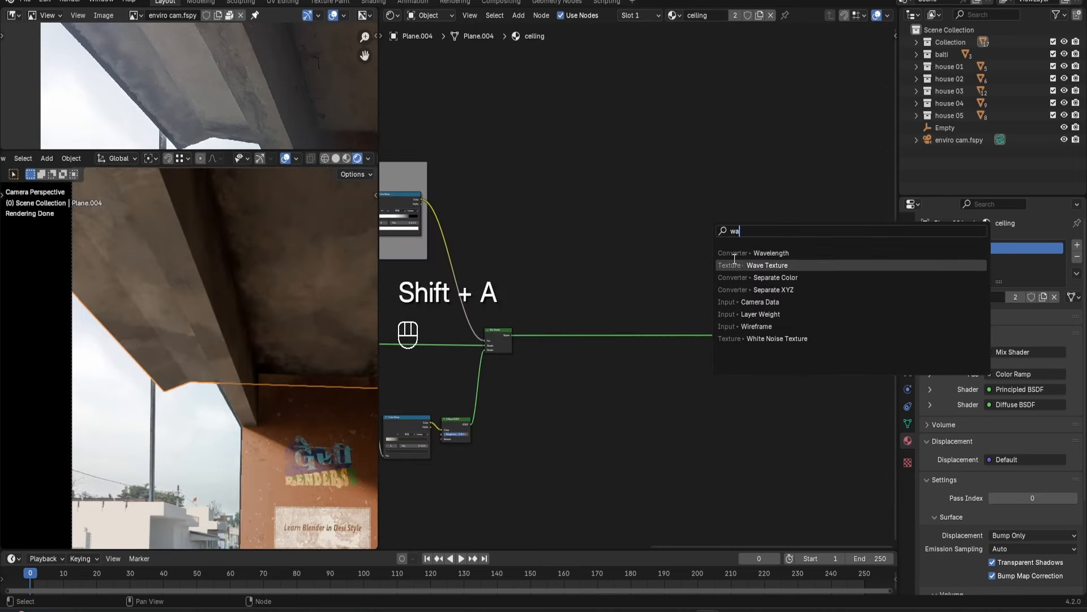
click(732, 262)
click(675, 201)
scroll(682, 209, up, 3)
key(ctrl+t)
click(657, 207)
drag(560, 211, 512, 296)
scroll(642, 292, down, 3)
drag(722, 205, 512, 356)
drag(625, 232, 644, 180)
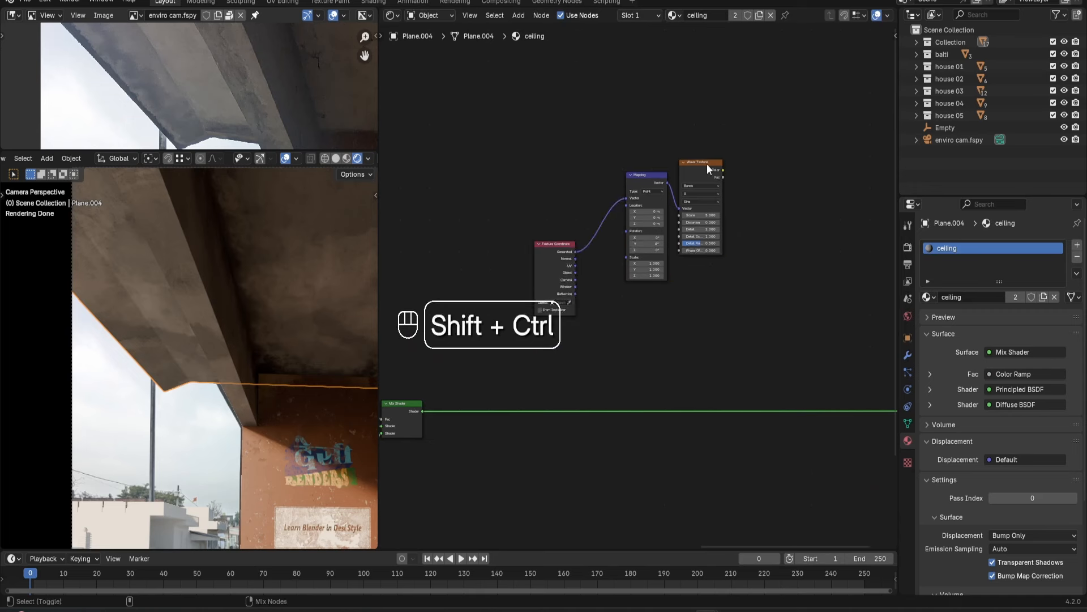
Preview the Wave Texture on the ceiling, set its scale to 1 and its Mapping Z rotation to 90°.
ctrl+shift+click(709, 170)
middle_drag(702, 254, 687, 269)
scroll(684, 269, up, 3)
click(688, 218)
text(1)
key(Return)
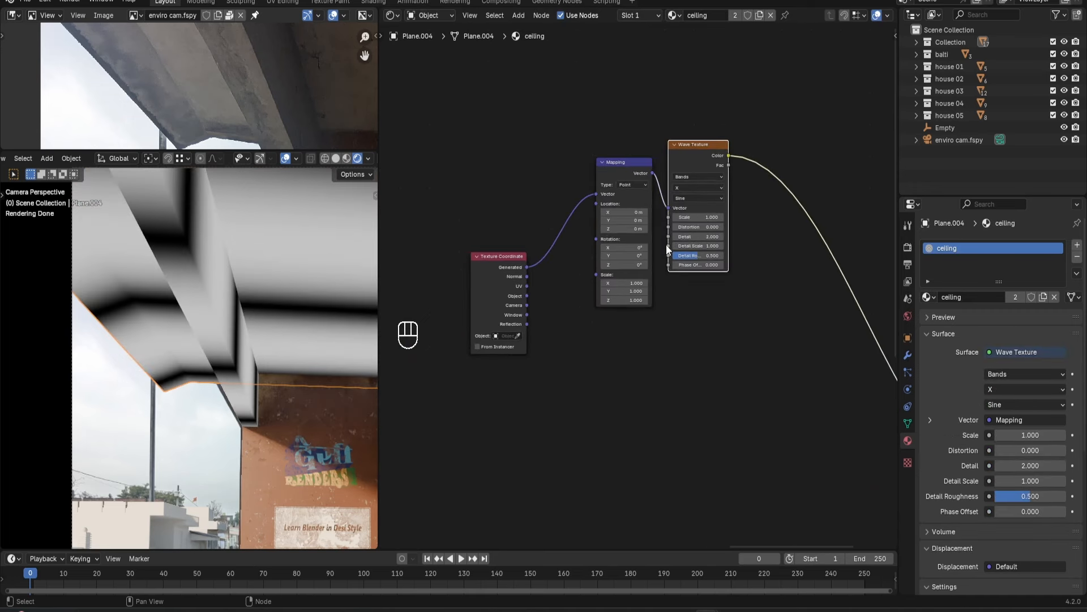
click(628, 267)
text(90)
key(Return)
scroll(714, 306, down, 1)
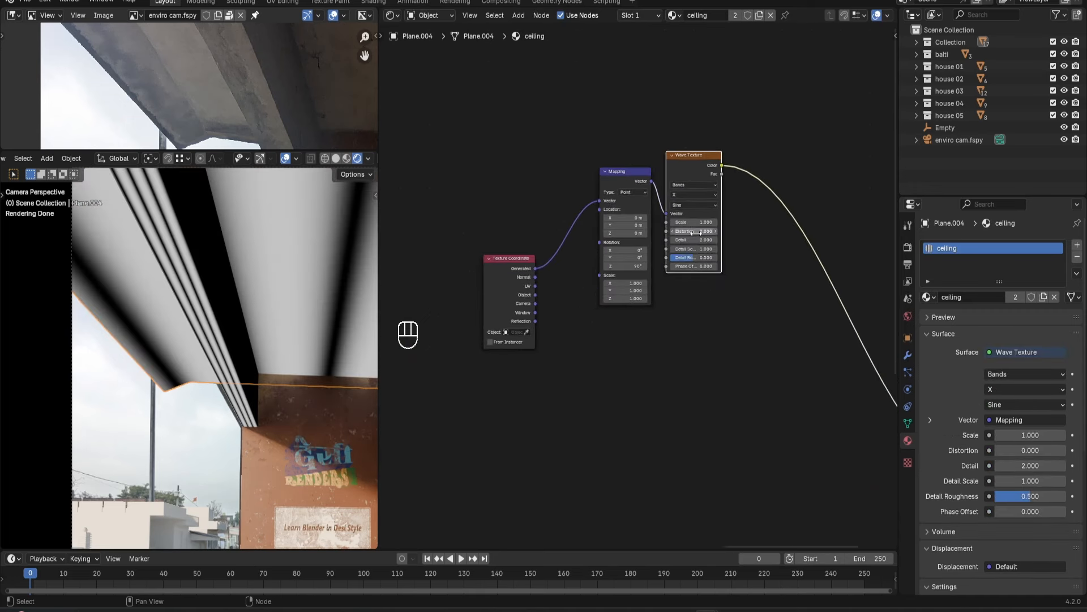
Set the wave's distortion to 4, detail to 15, detail scale to 2.7 and detail roughness to 0.718, using Object coordinates.
scroll(698, 232, up, 3)
click(708, 216)
text(4)
key(Return)
mouse_move(710, 228)
mouse_down()
mouse_move(747, 228)
mouse_move(736, 239)
mouse_up()
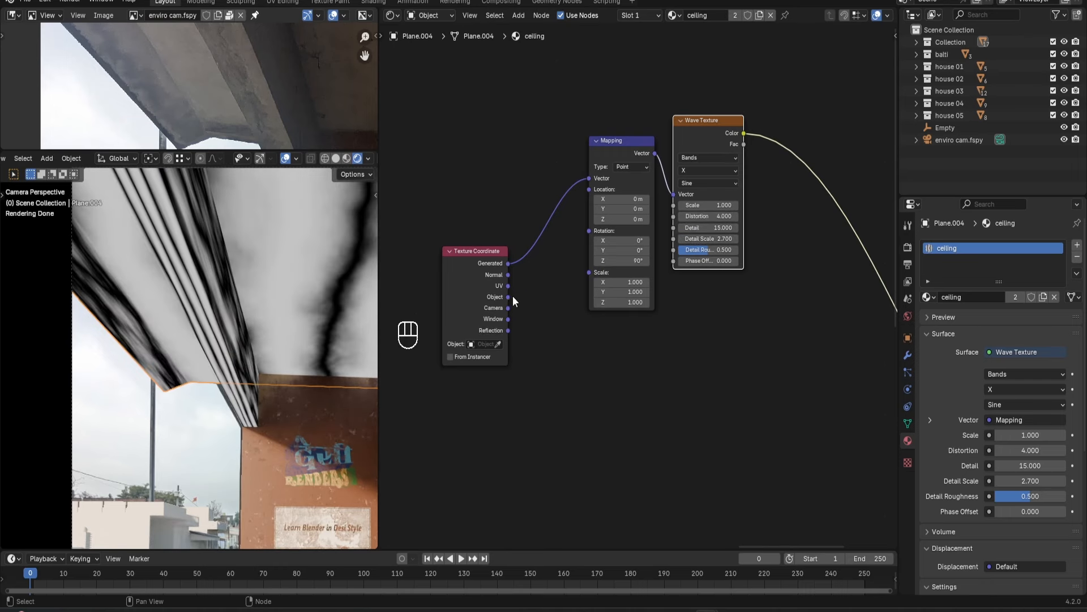
drag(508, 296, 589, 178)
shift+drag(708, 249, 722, 250)
Add a Color Ramp after the Wave Texture and move its black stop to about 0.705 for sharp streaks.
key(shift+a)
text(c)
click(821, 175)
click(752, 144)
scroll(758, 205, up, 3)
middle_drag(757, 205, 654, 253)
drag(643, 248, 723, 249)
drag(714, 250, 731, 248)
drag(712, 249, 728, 247)
scroll(638, 286, down, 2)
shift+middle_drag(112, 288, 115, 309)
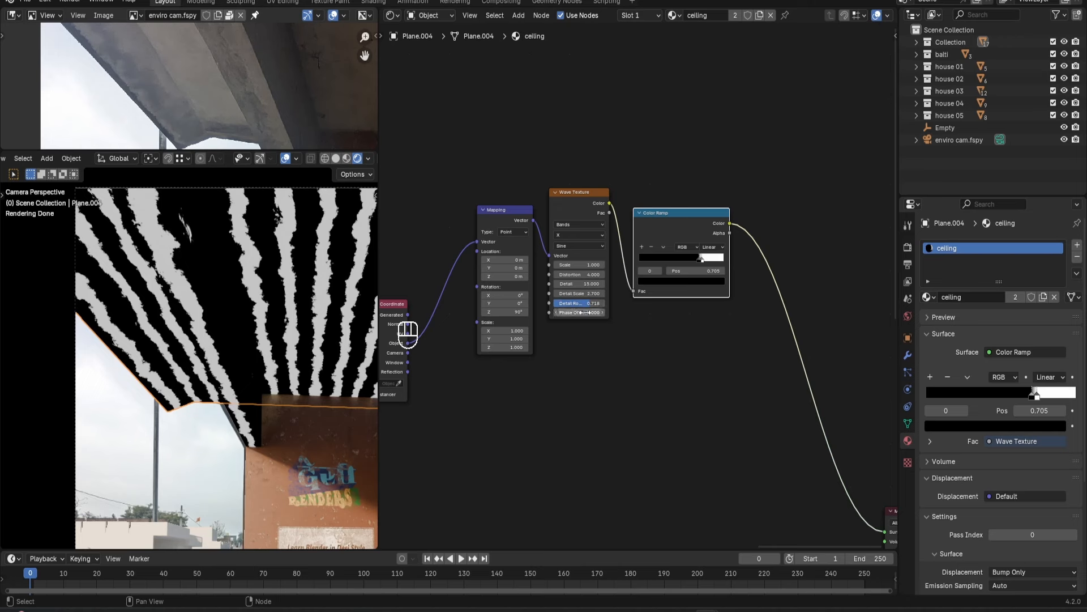
Add and preview a Gradient Texture, and drive it with a duplicate of the wave's Mapping node.
middle_drag(578, 310, 656, 239)
key(shift+a)
text(grad)
key(Return)
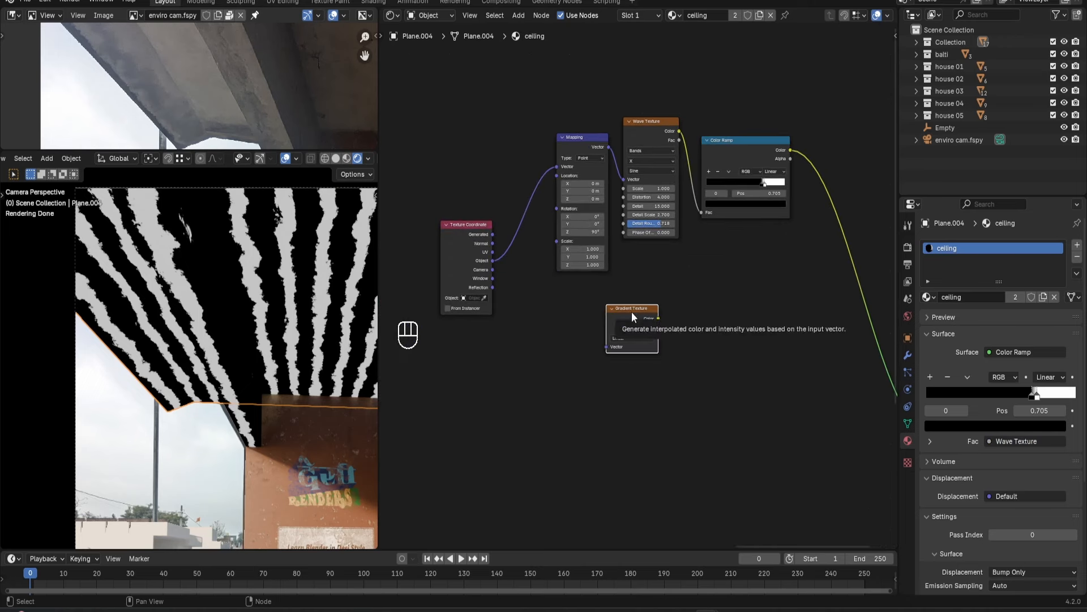
ctrl+shift+click(632, 312)
click(589, 143)
key(shift+d)
click(549, 319)
mouse_move(569, 323)
mouse_down()
mouse_move(605, 348)
mouse_move(565, 303)
mouse_up()
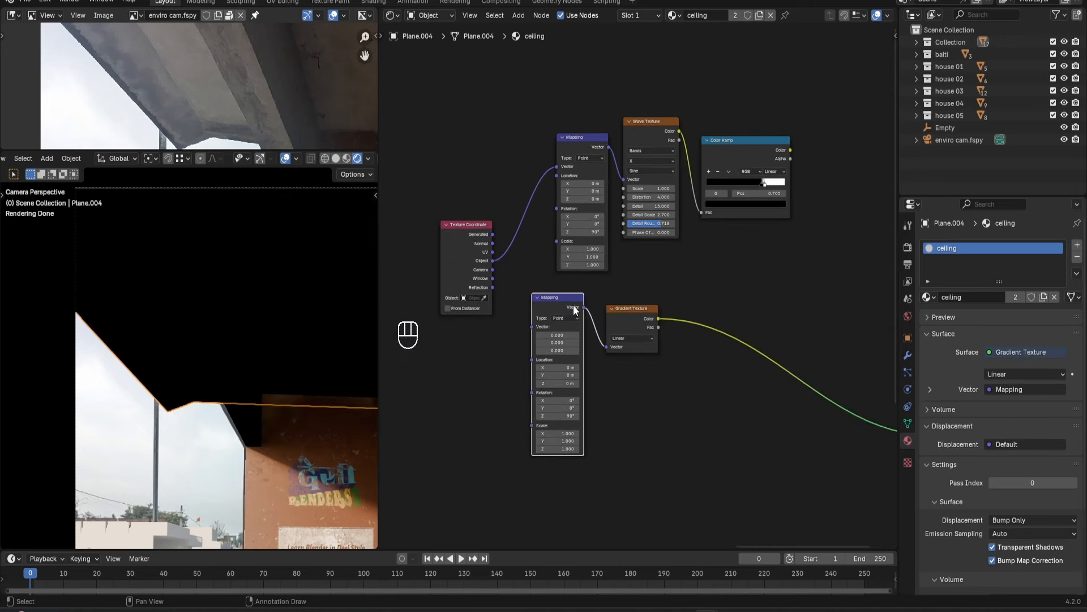
scroll(620, 366, up, 1)
Connect Object coordinates to the gradient's Mapping, set its Z rotation to -90° and shift its X location to about -2.23 m.
drag(528, 338, 657, 353)
text(-90)
key(Return)
drag(545, 353, 520, 352)
click(708, 308)
Add a Color Ramp after the Gradient Texture and tighten its stops, with the white one at about 0.091.
key(shift+a)
text(c)
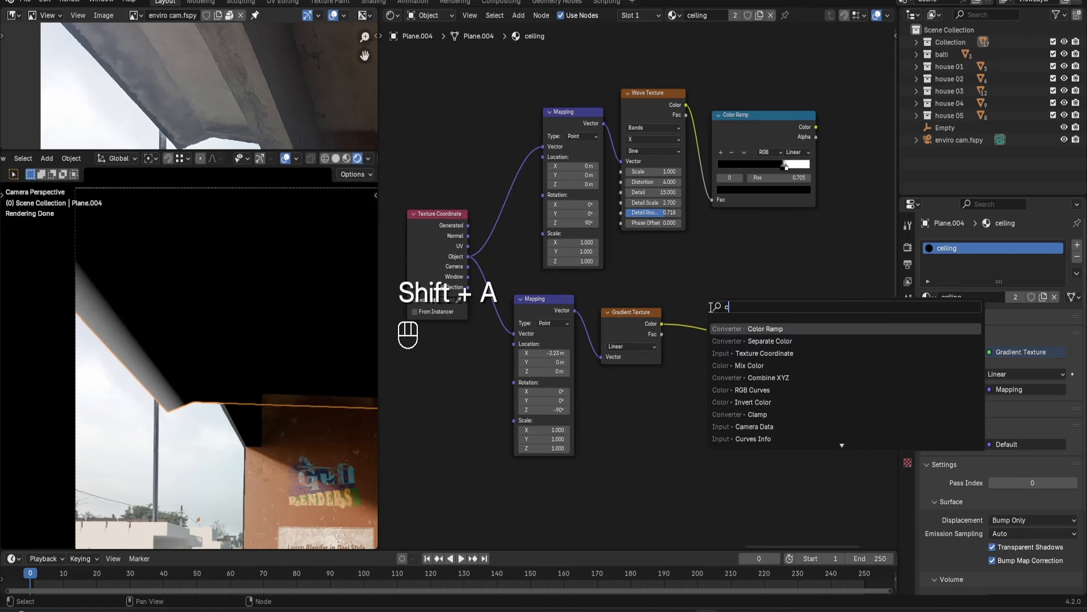
key(Return)
click(759, 384)
drag(714, 356, 712, 356)
drag(797, 358, 716, 360)
drag(716, 359, 715, 359)
Combine the wave and gradient Color Ramps in a Mix Color node.
scroll(639, 246, down, 3)
middle_drag(639, 246, 615, 269)
ctrl+shift+right_drag(728, 219, 720, 331)
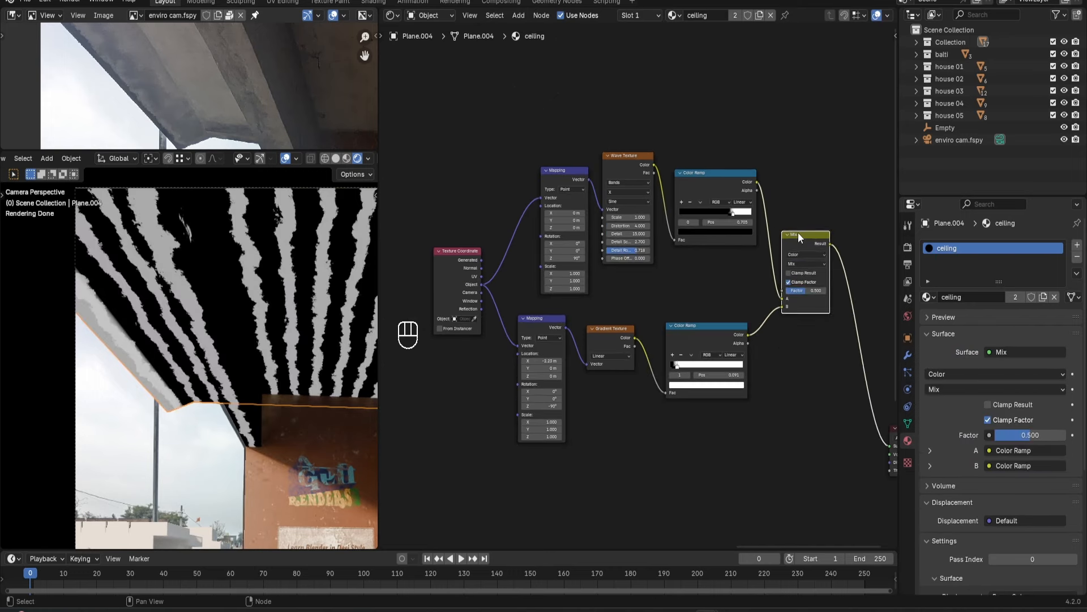
Set the mix of the wave and gradient ramps to Multiply at factor 1.000, and the wave Mapping's X location to 0.13 m.
scroll(797, 233, up, 2)
click(827, 259)
click(823, 307)
middle_drag(758, 274, 725, 281)
drag(798, 296, 833, 296)
scroll(649, 304, up, 3)
middle_drag(649, 304, 789, 334)
shift+drag(626, 211, 621, 212)
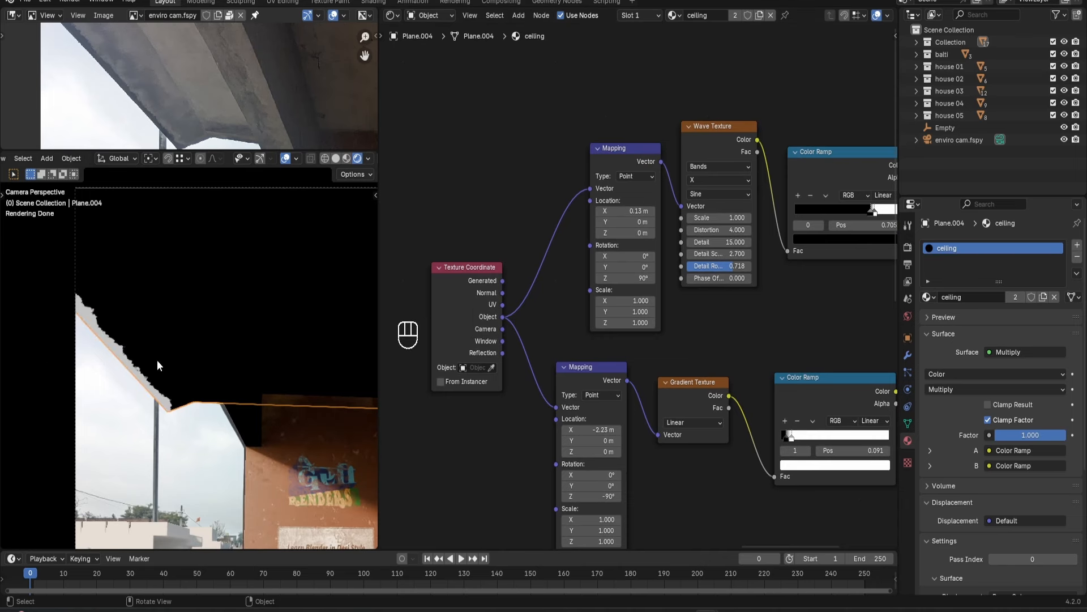
Reconnect the existing dirt Mix Shader to the Material Output and insert another Mix Shader between them.
scroll(134, 120, up, 2)
scroll(683, 407, down, 4)
scroll(495, 299, down, 2)
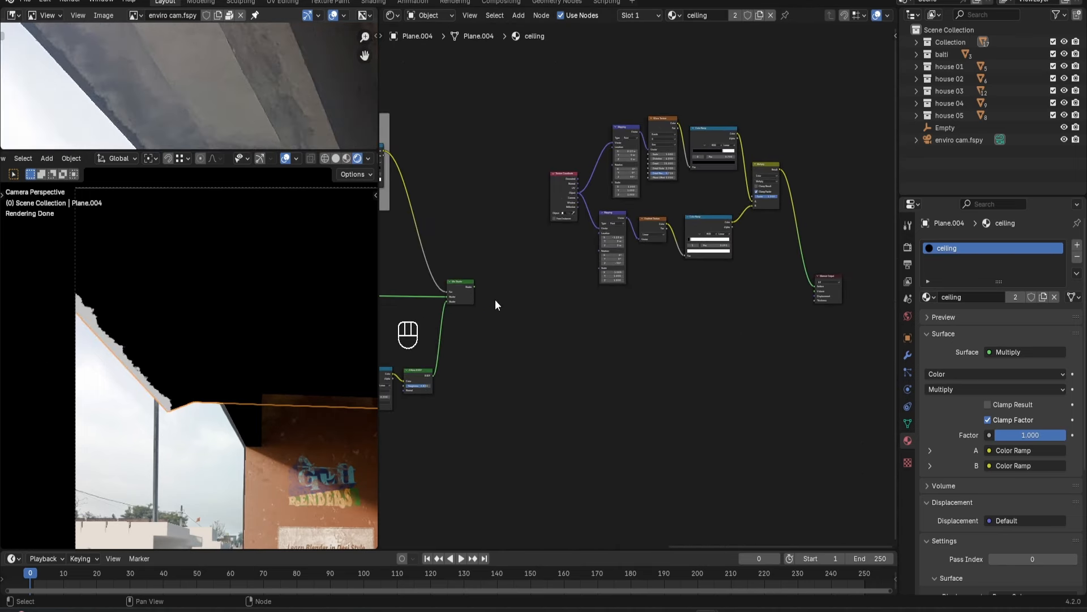
click(767, 284)
drag(474, 287, 815, 286)
scroll(733, 356, down, 4)
scroll(736, 357, up, 2)
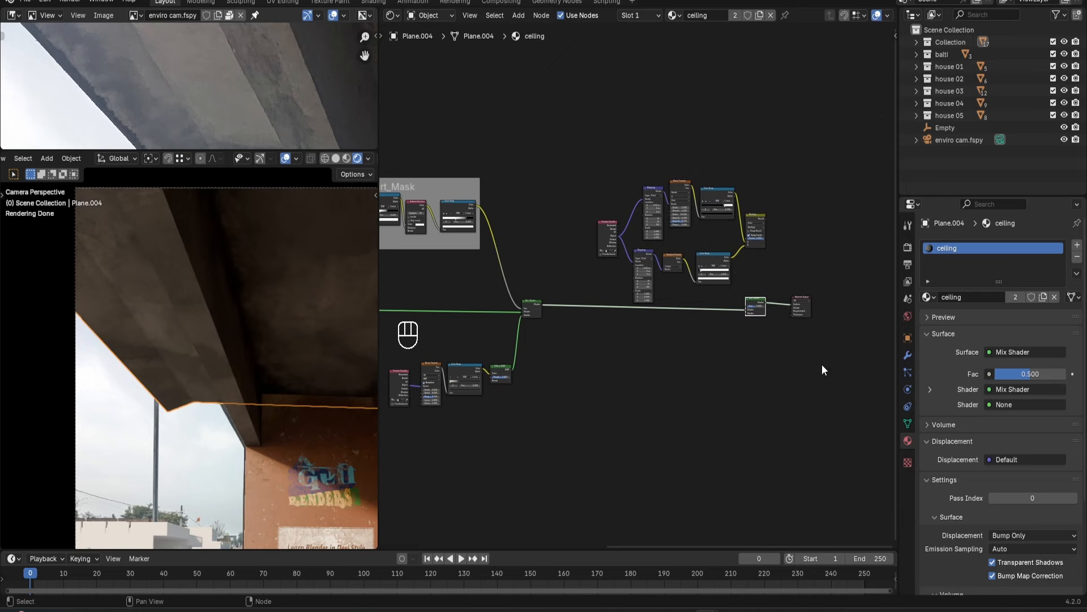
Add a Diffuse BSDF and connect it to the second shader input of the new Mix Shader.
scroll(701, 335, up, 6)
key(shift+a)
click(749, 372)
click(722, 363)
drag(756, 369, 804, 328)
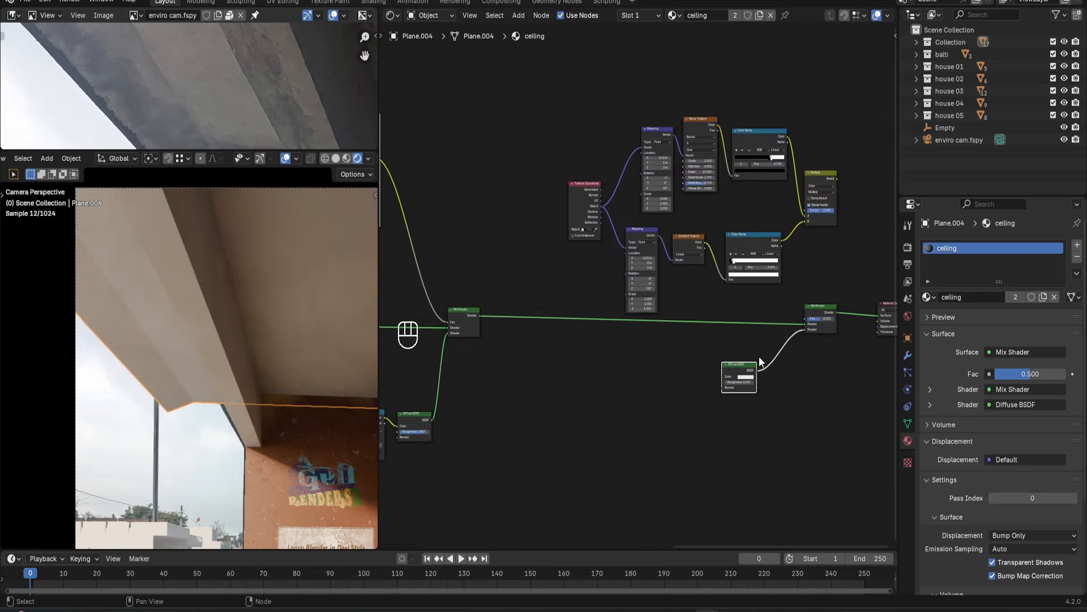
Preview the new Diffuse BSDF and feed its colour from a Color Ramp.
scroll(758, 356, up, 4)
middle_drag(759, 356, 644, 341)
ctrl+shift+click(651, 380)
middle_drag(620, 376, 654, 361)
key(shift+a)
click(861, 351)
click(566, 355)
drag(640, 363, 671, 377)
Recolour the Diffuse BSDF's Color Ramp with dark brown and grey dirt tones across three stops.
scroll(623, 396, up, 3)
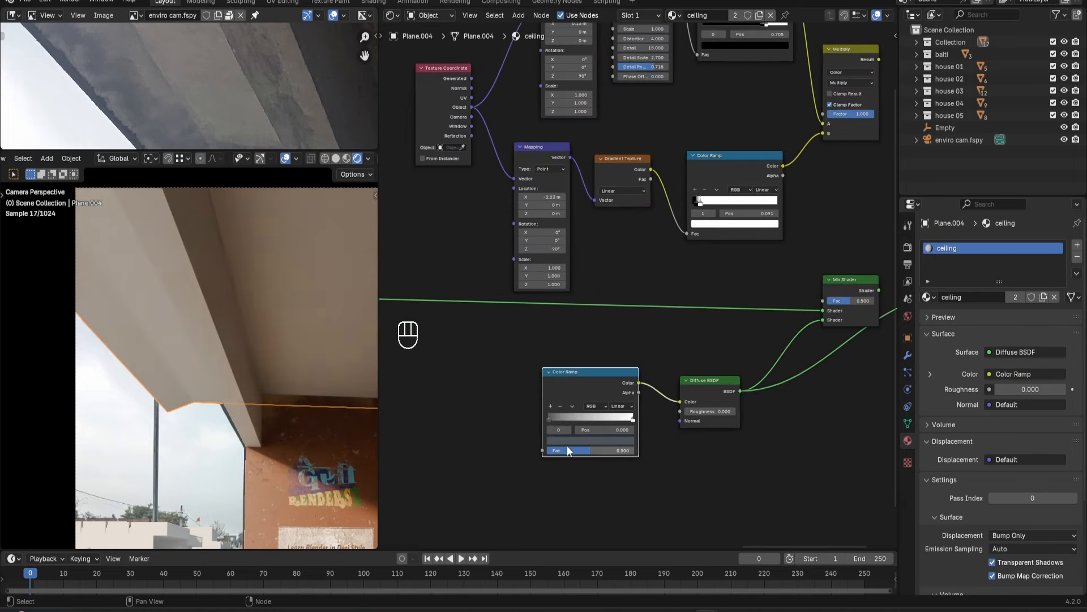
click(569, 440)
click(580, 350)
click(633, 418)
click(581, 442)
drag(626, 317, 626, 351)
click(550, 406)
drag(633, 419, 543, 450)
Drive the dirt Color Ramp with a Noise Texture mapped by a Texture Coordinate node's Object output.
key(shift+a)
click(568, 478)
click(467, 386)
key(shift+a)
click(516, 466)
drag(477, 432, 479, 448)
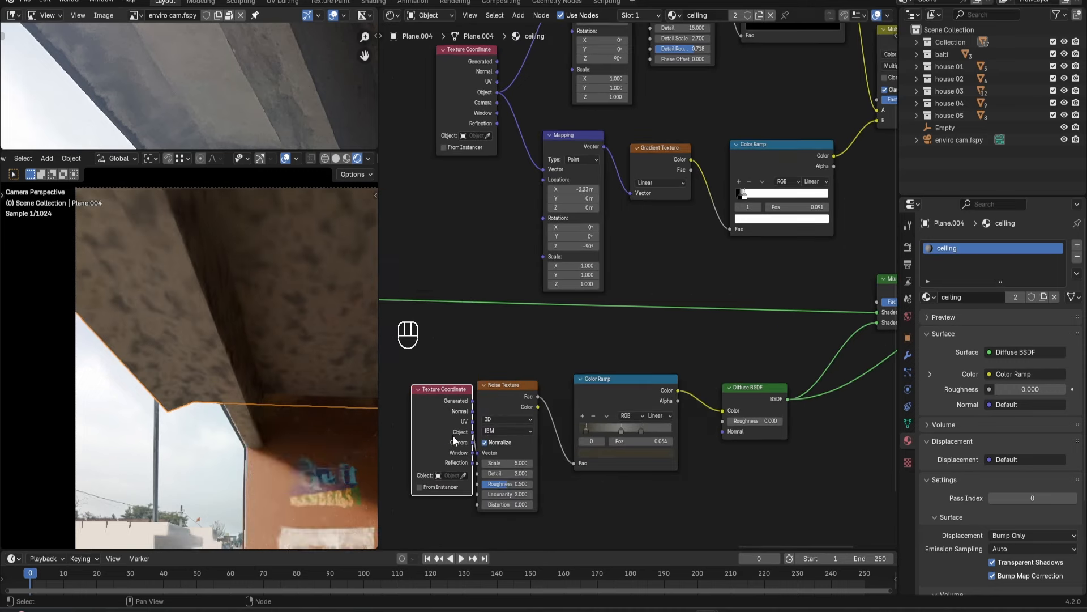
Use the Multiply mask as the Mix Shader factor, set noise scale 4, detail 8 and roughness 0.8, and tighten the ramp's stops.
click(704, 441)
drag(726, 335, 690, 415)
drag(632, 415, 652, 439)
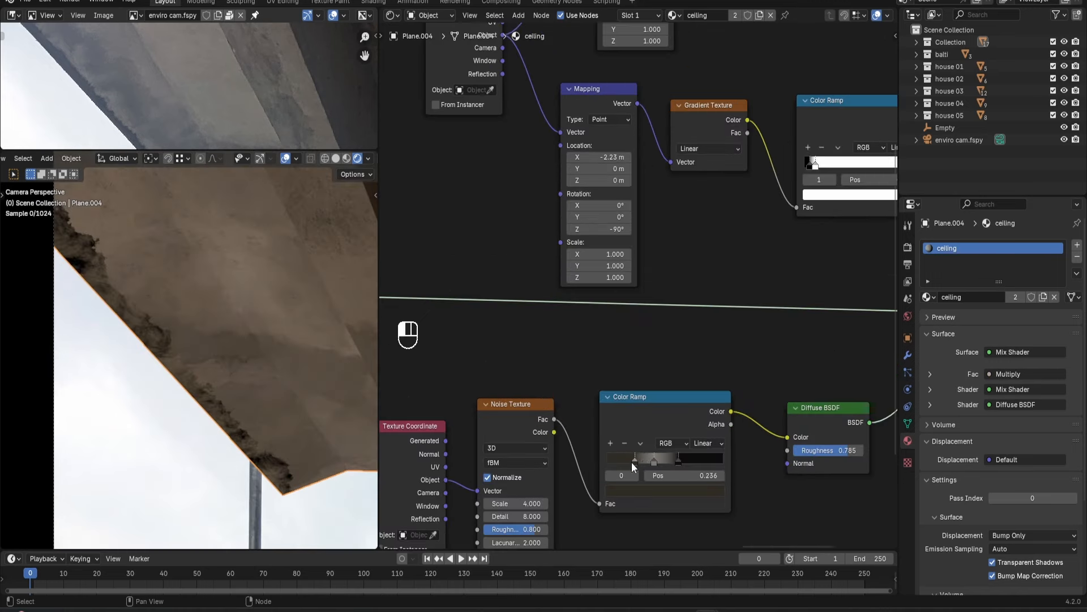
drag(633, 461, 670, 461)
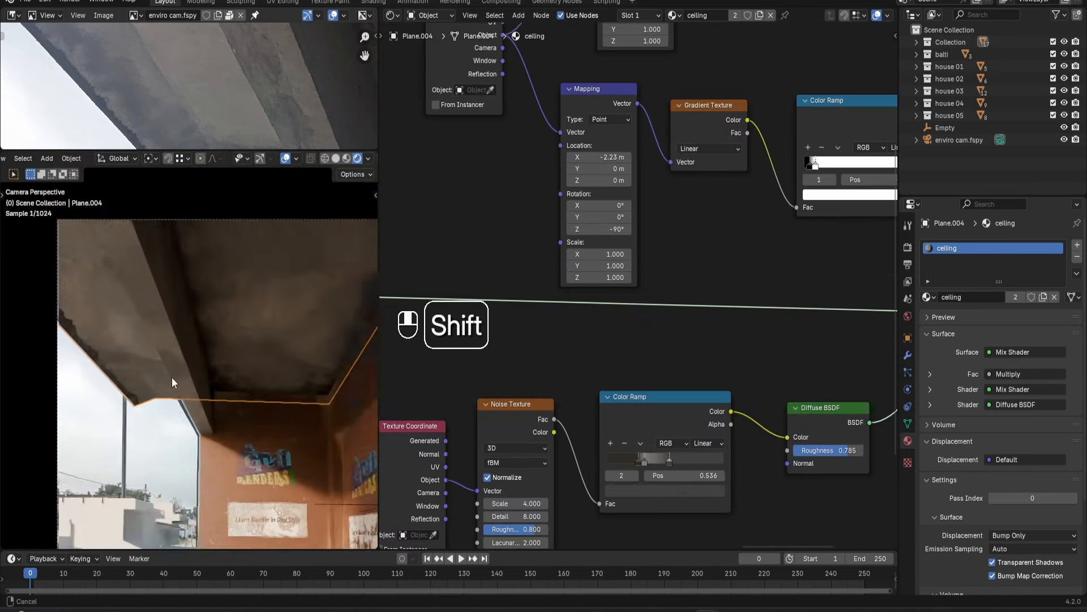
key(Home)
Frame the wave and gradient mask nodes together, label the frame Edge_Dirt_Mask and give it a dark brown colour.
drag(654, 410, 710, 423)
key(g)
click(756, 453)
middle_drag(579, 250, 540, 252)
drag(544, 184, 712, 283)
key(ctrl+j)
key(n)
key(Left)
key(BackSpace)
key(Return)
click(767, 84)
click(770, 104)
click(861, 252)
click(317, 295)
click(657, 107)
Frame the noise-driven Diffuse BSDF nodes together and label the frame Edge_Dirt.
middle_drag(660, 170, 590, 86)
click(839, 66)
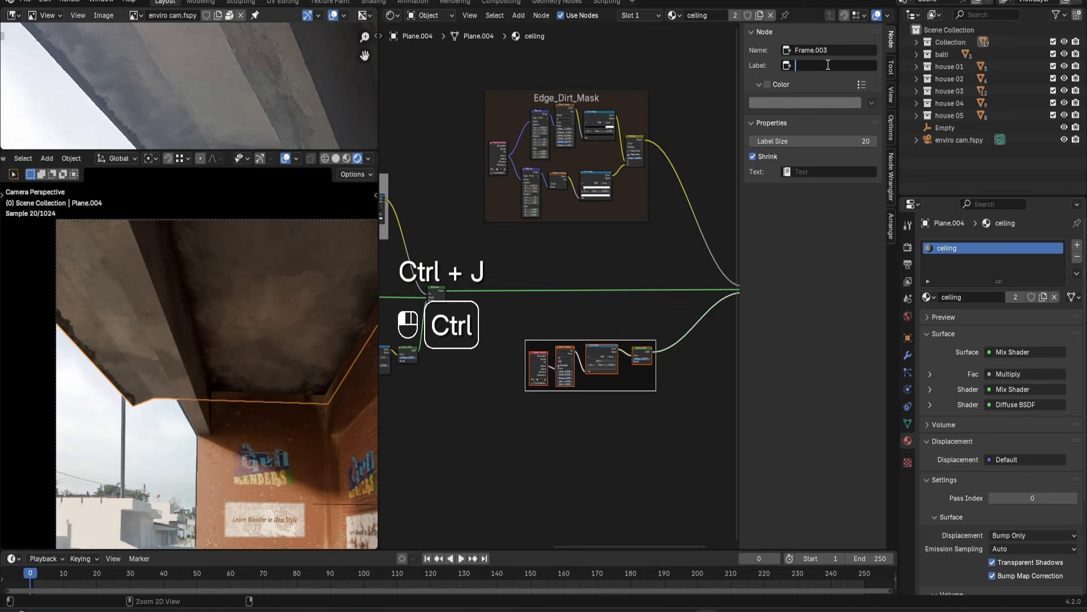
click(623, 102)
key(ctrl+c)
click(610, 382)
key(ctrl+v)
key(BackSpace)
key(BackSpace)
key(BackSpace)
key(BackSpace)
key(BackSpace)
Give the Edge_Dirt frame a light grey custom colour and enlarge its label.
click(767, 106)
scroll(607, 375, up, 1)
middle_drag(601, 341, 648, 344)
scroll(534, 345, up, 9)
scroll(566, 300, down, 10)
drag(816, 141, 875, 141)
key(n)
scroll(456, 348, down, 1)
middle_drag(456, 348, 586, 372)
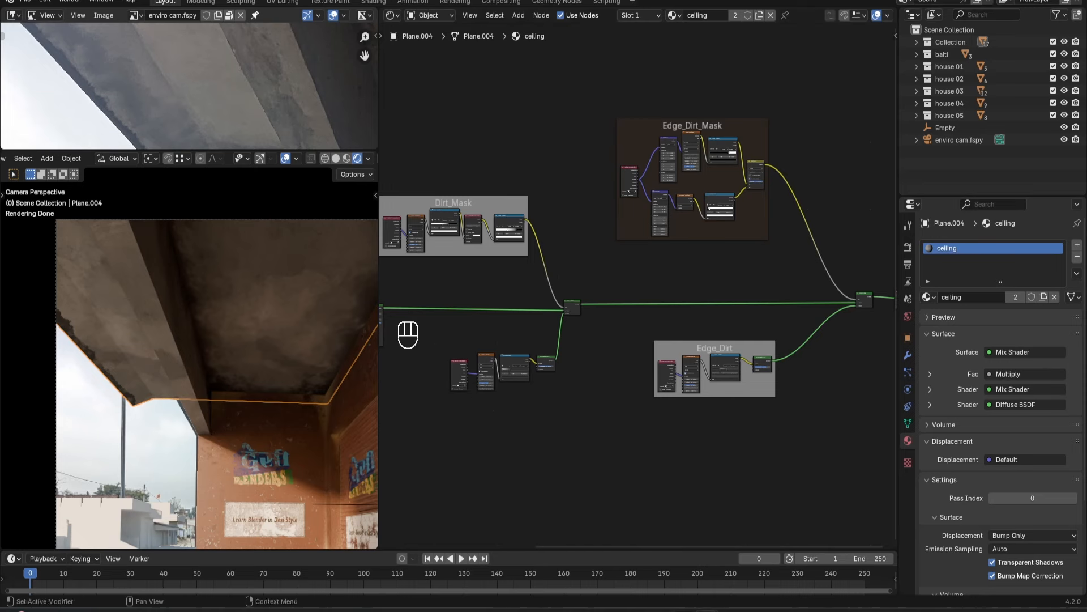
Insert a Bevel node with 8 samples and radius 0.030 between the ceiling's Normal Map and Principled BSDF.
scroll(160, 399, up, 5)
shift+middle_drag(160, 398, 193, 305)
scroll(193, 305, up, 3)
middle_drag(408, 328, 679, 340)
scroll(652, 340, up, 8)
key(shift+a)
text(vebe)
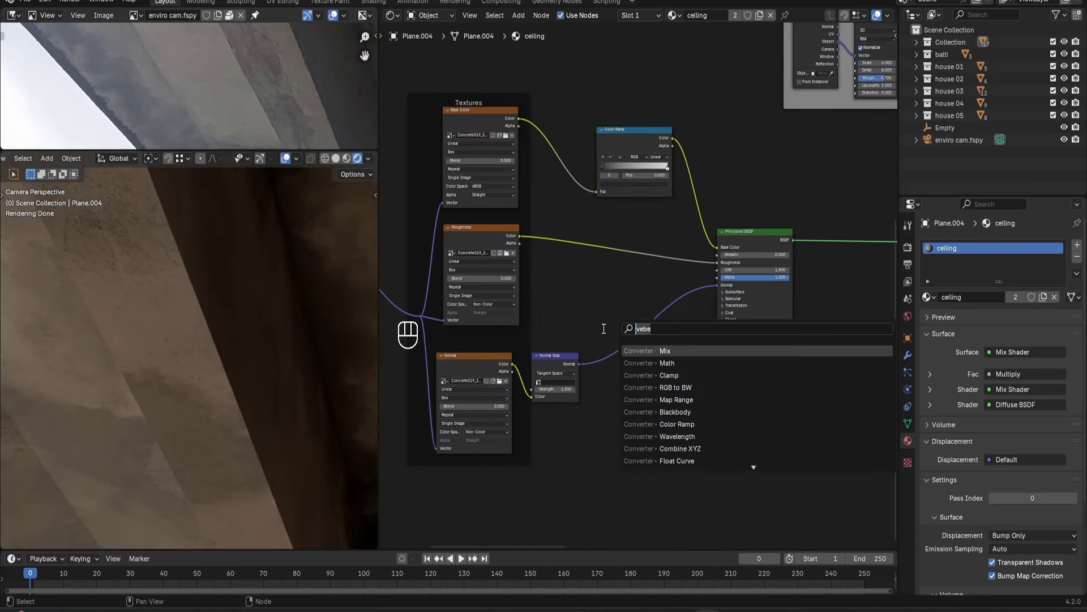
key(Return)
click(607, 354)
scroll(650, 407, up, 2)
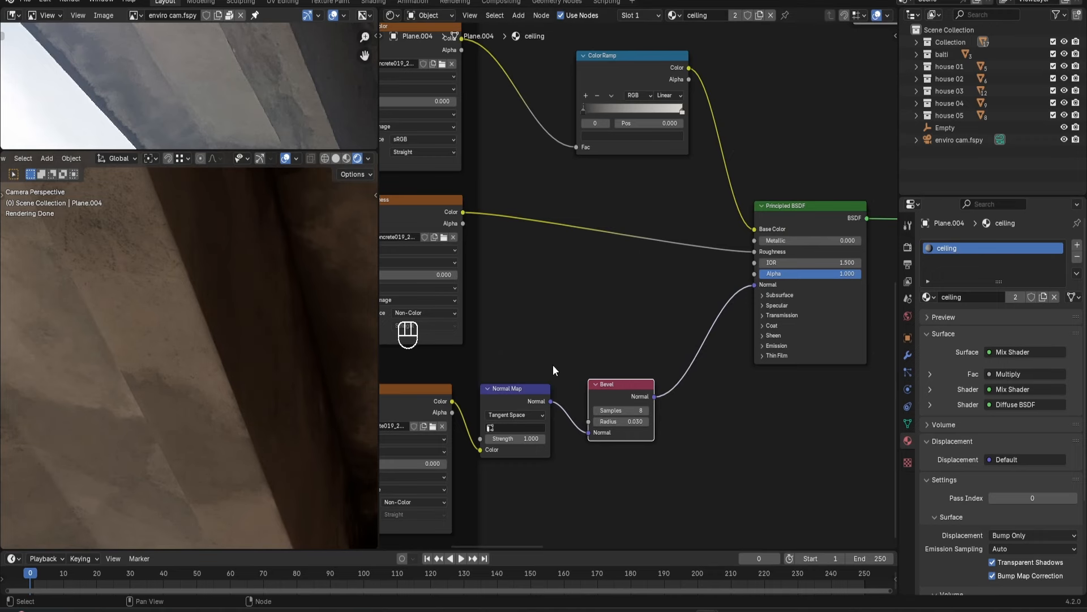
scroll(215, 408, down, 3)
scroll(215, 406, down, 3)
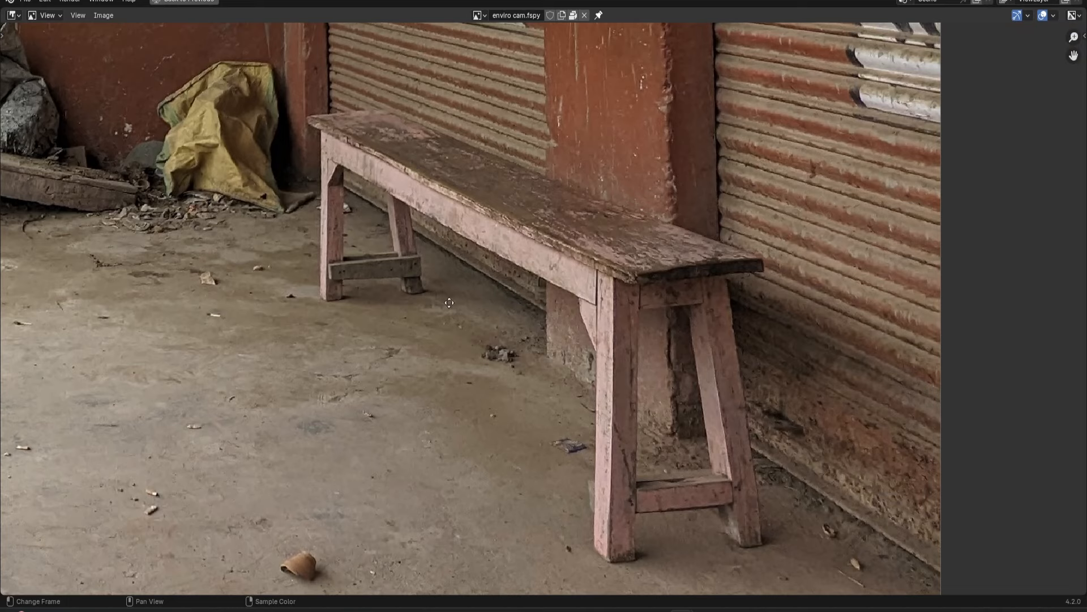
Check the bench in the reference photo and load the PaintedWood008C 2K texture set into the bench material's Principled BSDF.
middle_drag(449, 303, 542, 310)
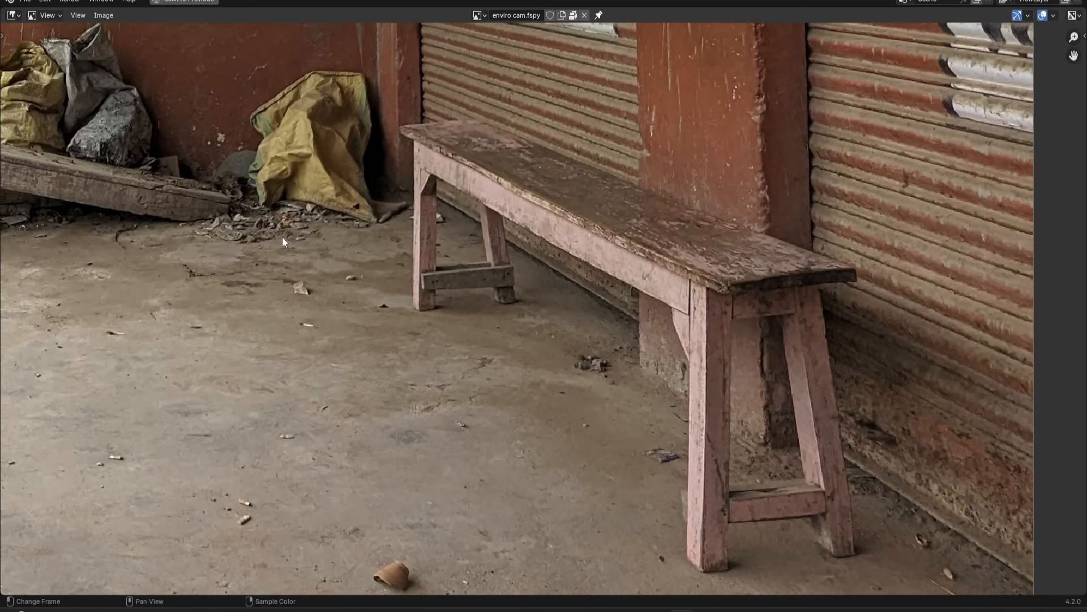
middle_drag(198, 219, 592, 248)
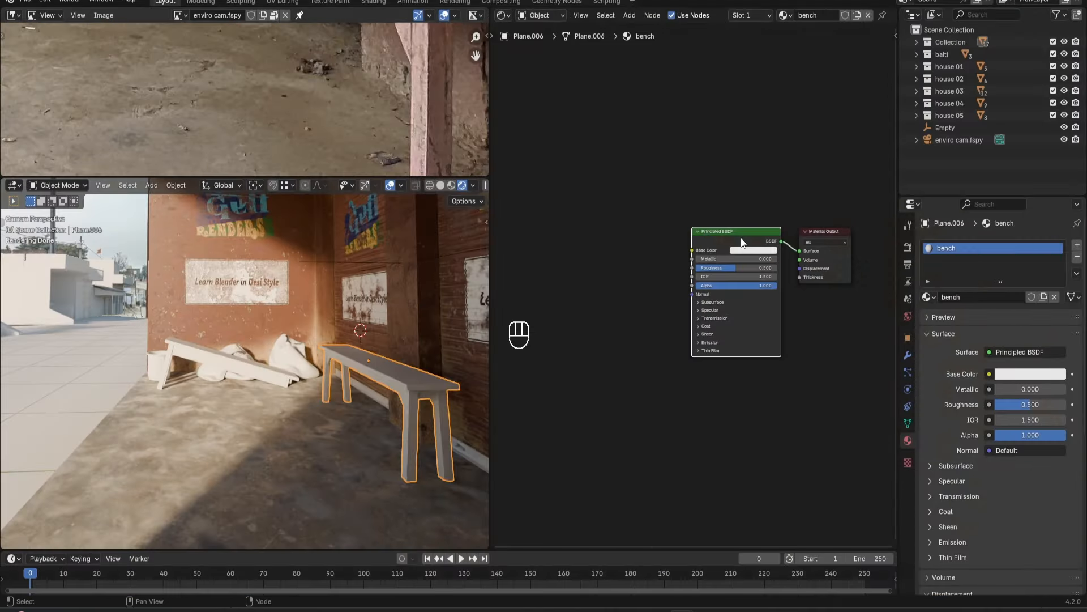
key(ctrl+shift+t)
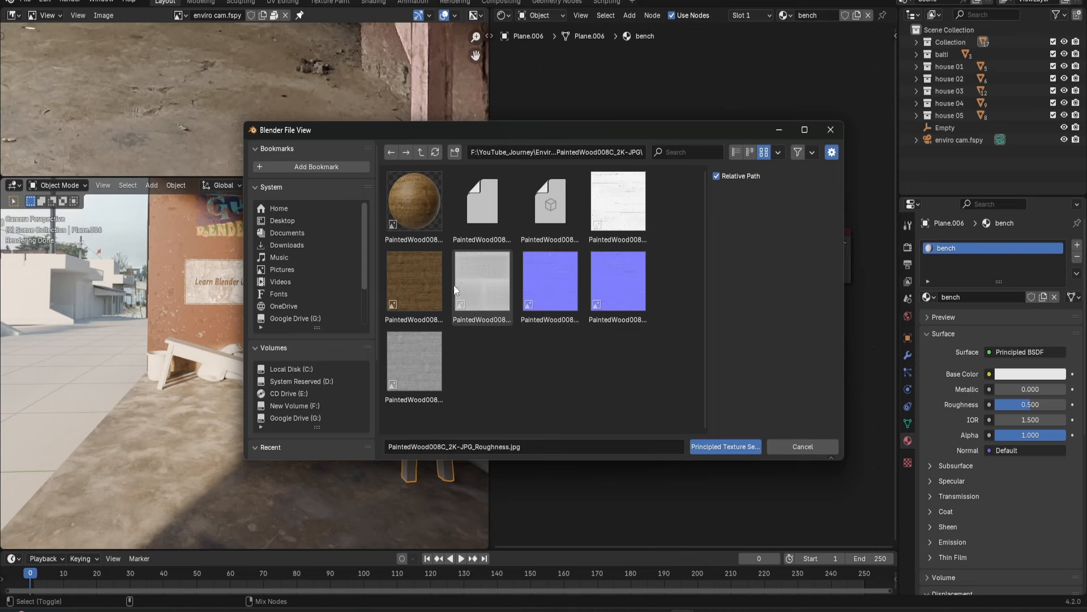
click(703, 446)
middle_drag(353, 338, 266, 346)
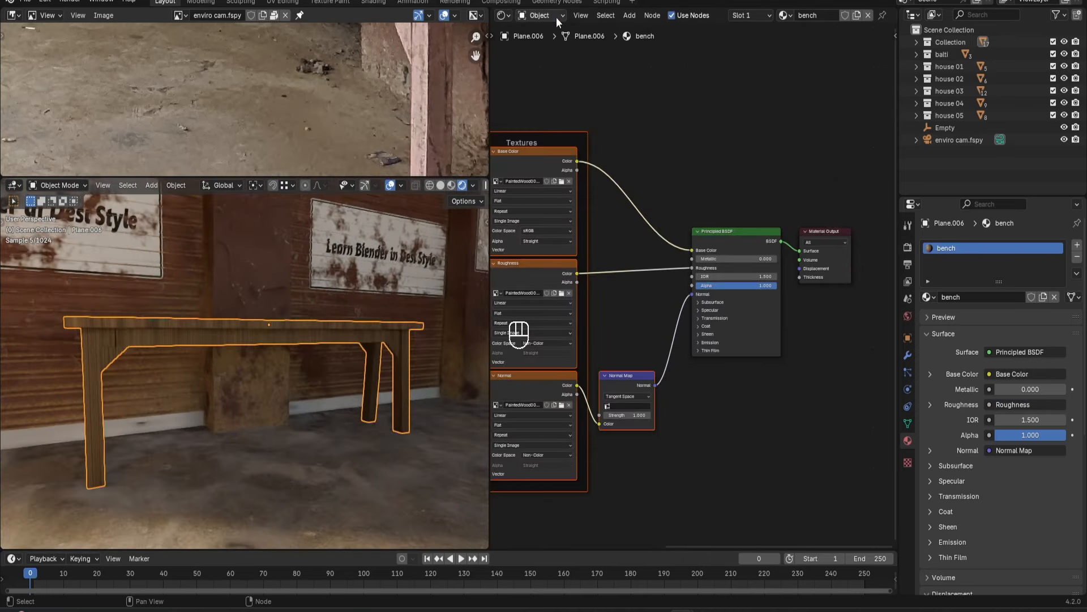
Adjust the sun rotation in the world's Sky Texture to light the bench's front, and return to the bench material.
click(543, 16)
click(541, 60)
drag(640, 290, 663, 291)
middle_drag(388, 250, 459, 202)
click(544, 16)
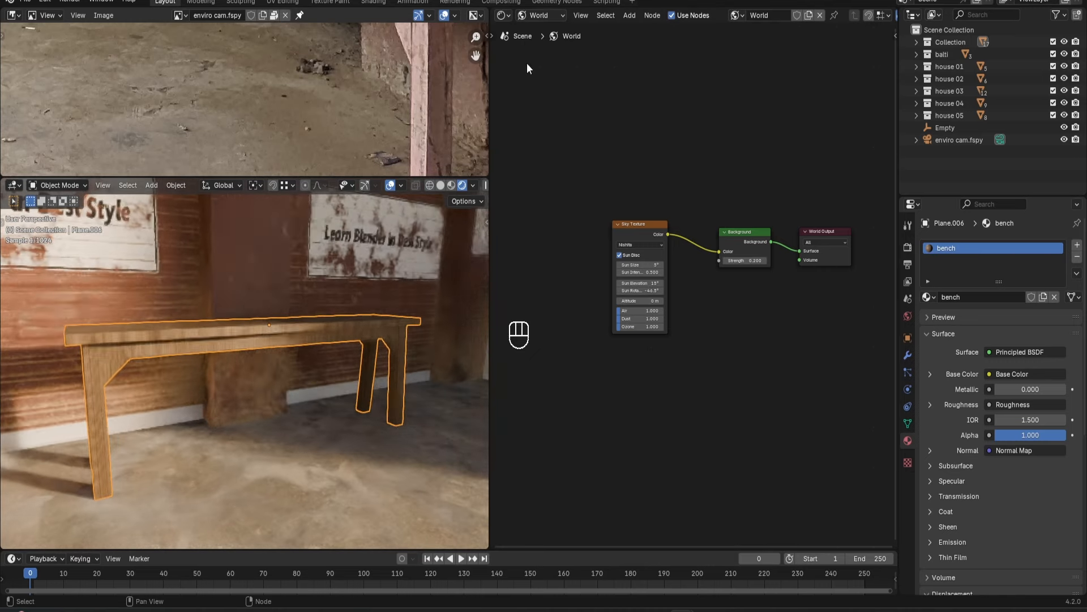
click(543, 46)
scroll(257, 384, up, 1)
middle_drag(258, 383, 317, 351)
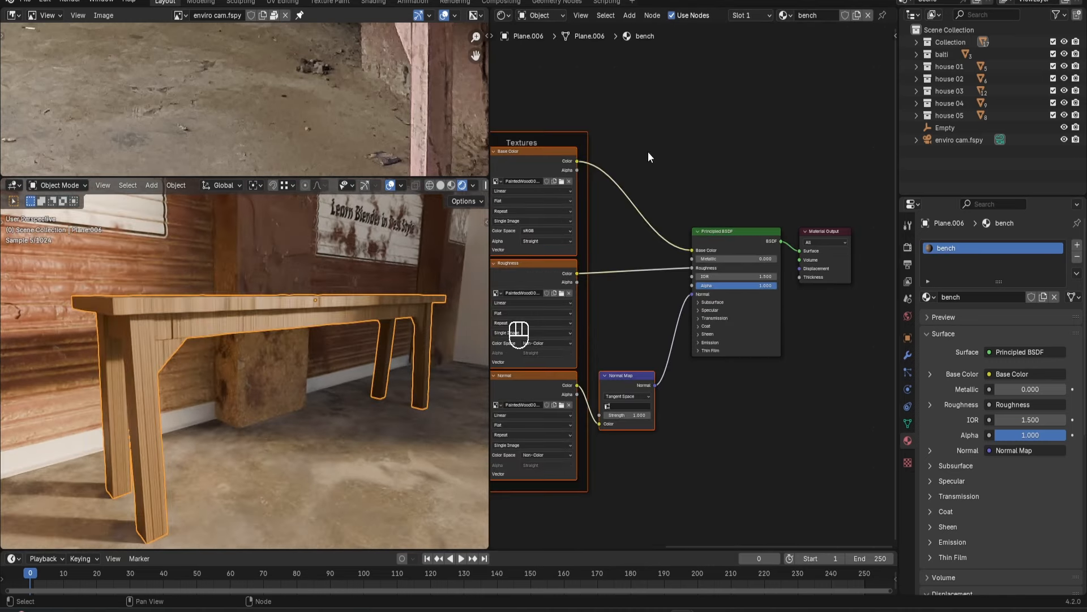
middle_drag(648, 158, 776, 152)
Select all of the bench's faces in Edit Mode and show their UVs in the UV Editor.
click(908, 355)
middle_drag(356, 305, 193, 372)
scroll(202, 312, up, 2)
scroll(202, 311, down, 3)
key(Tab)
key(a)
click(503, 15)
click(540, 78)
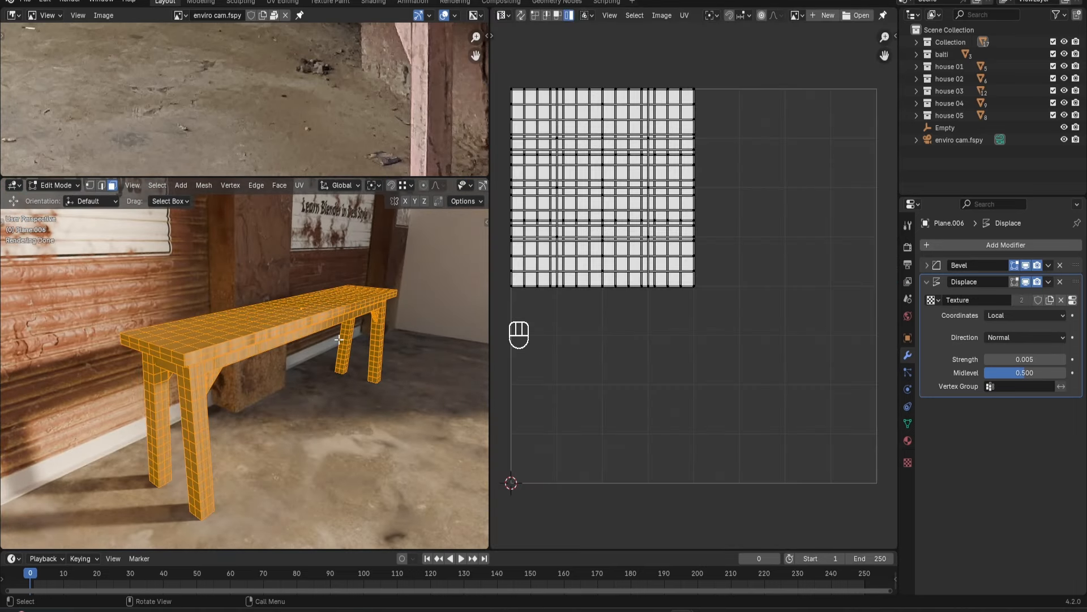
Unwrap the bench with Smart UV Project using a small island margin and return to Object Mode.
key(u)
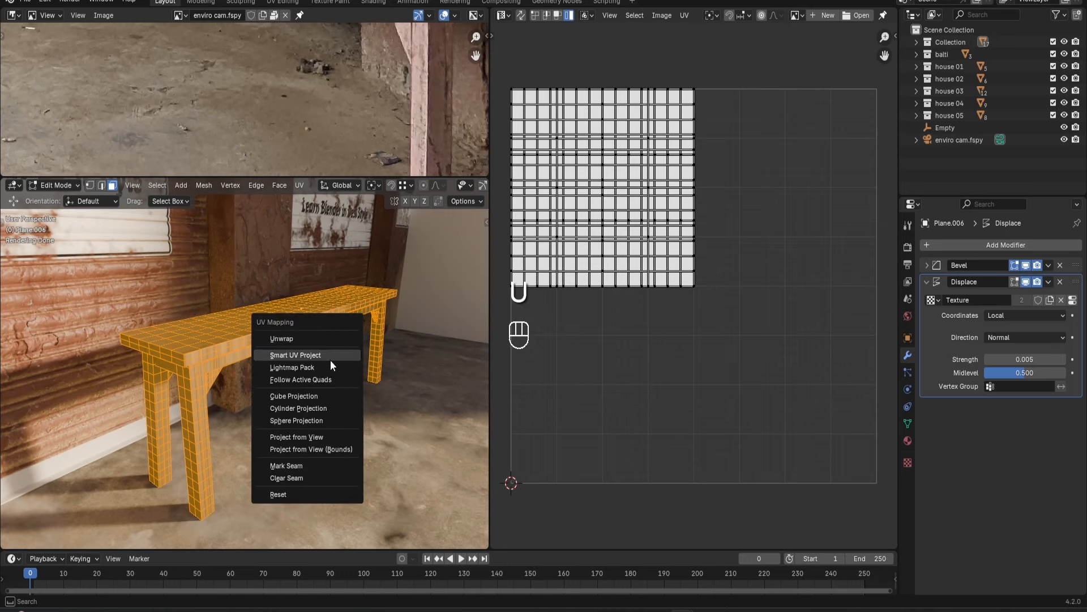
click(330, 357)
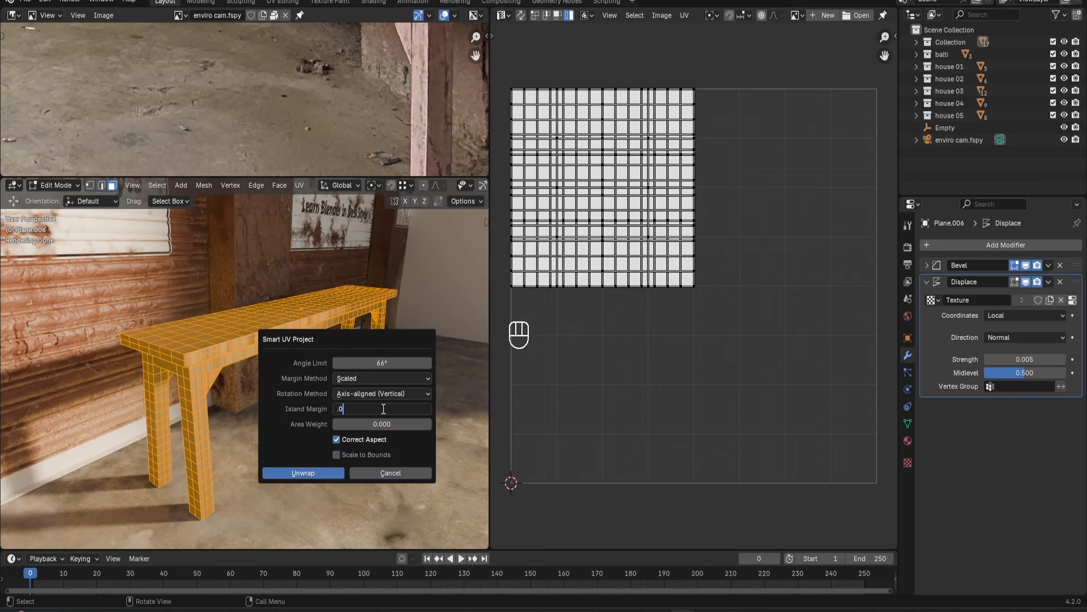
click(303, 472)
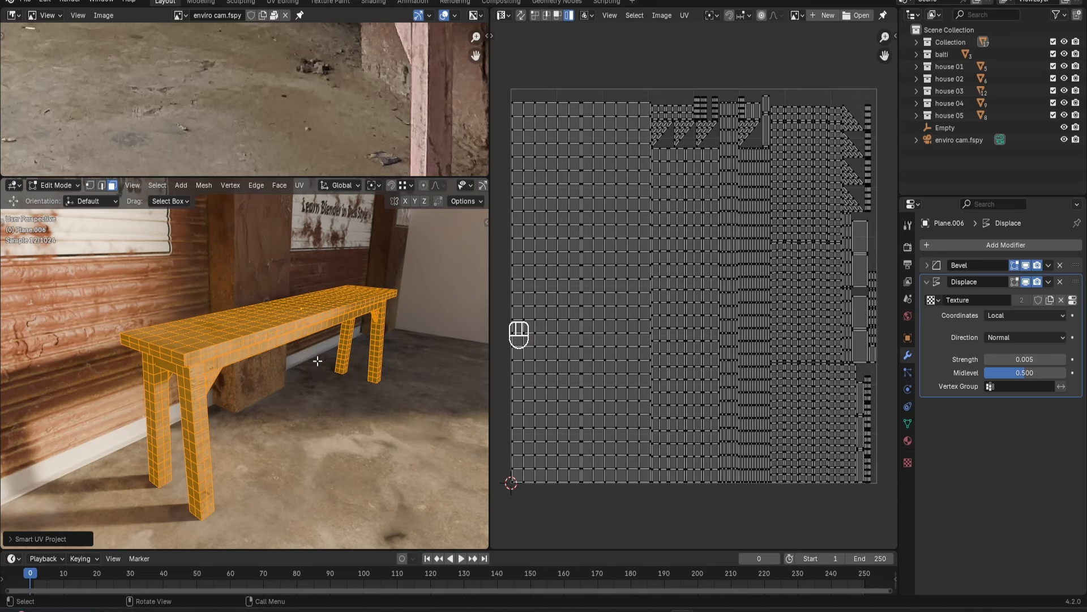
scroll(655, 233, down, 2)
scroll(710, 224, up, 1)
middle_drag(675, 256, 672, 245)
middle_drag(288, 340, 198, 333)
key(Tab)
scroll(195, 334, up, 3)
middle_drag(263, 308, 309, 294)
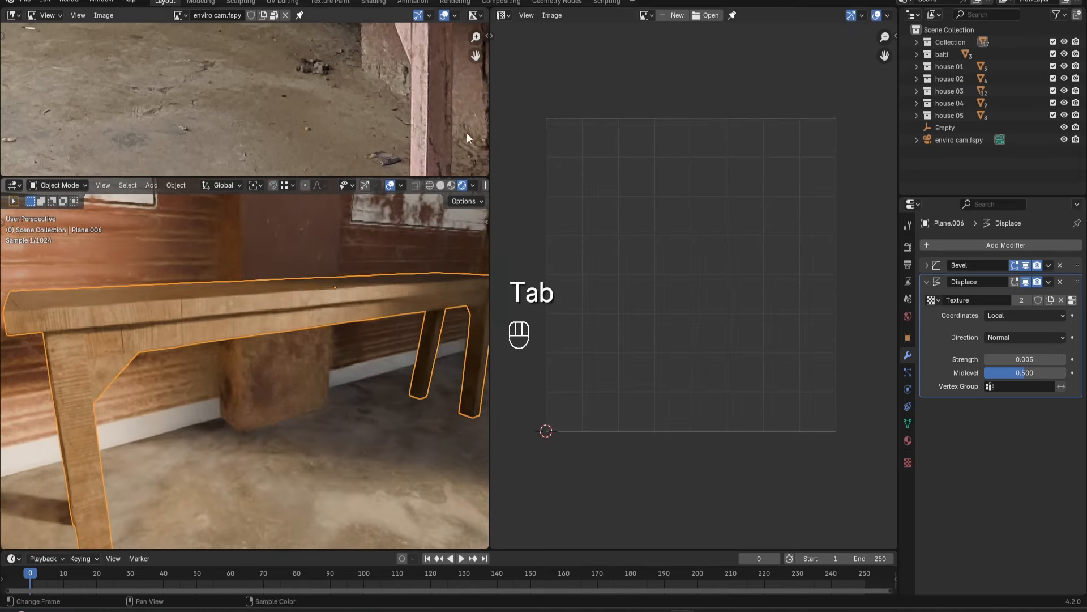
Return to the bench's shader nodes and set the texture Mapping's Z rotation to 90°.
click(503, 16)
click(521, 129)
middle_drag(238, 329, 148, 306)
shift+middle_drag(149, 305, 249, 268)
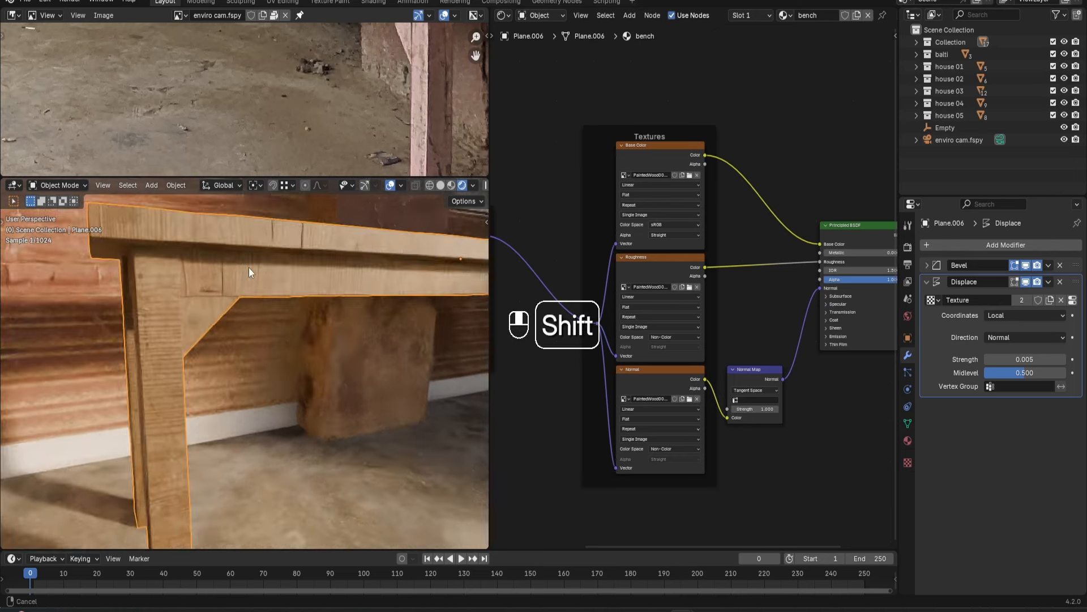
middle_drag(556, 371, 725, 361)
scroll(635, 312, up, 2)
text(90)
key(Return)
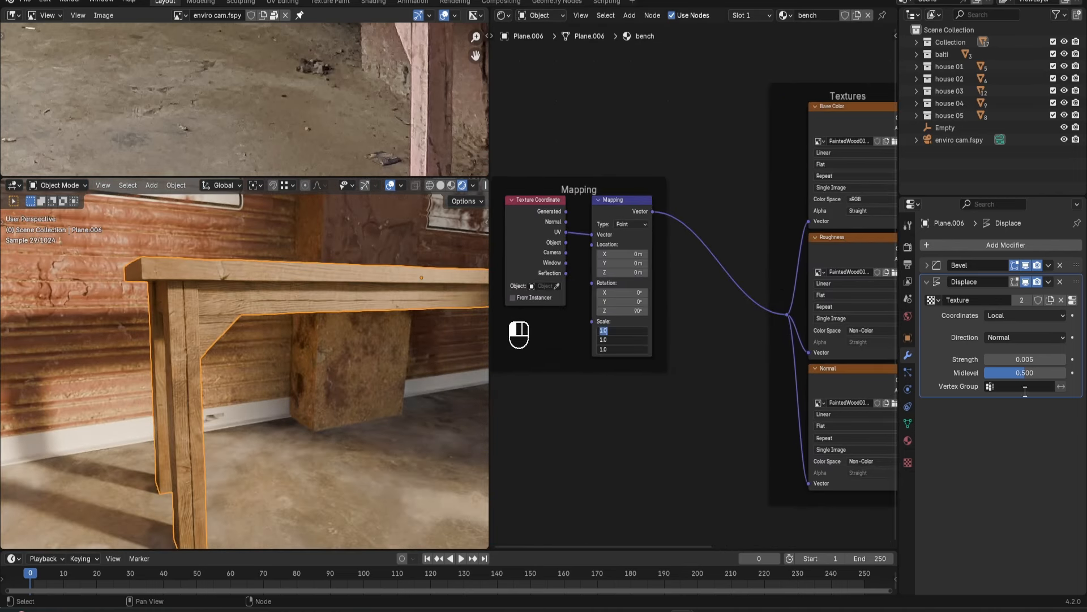
Set the bench texture Mapping's scale to 2 on all three axes.
text(2)
key(Return)
middle_drag(301, 318, 336, 295)
scroll(182, 280, down, 2)
scroll(276, 311, up, 4)
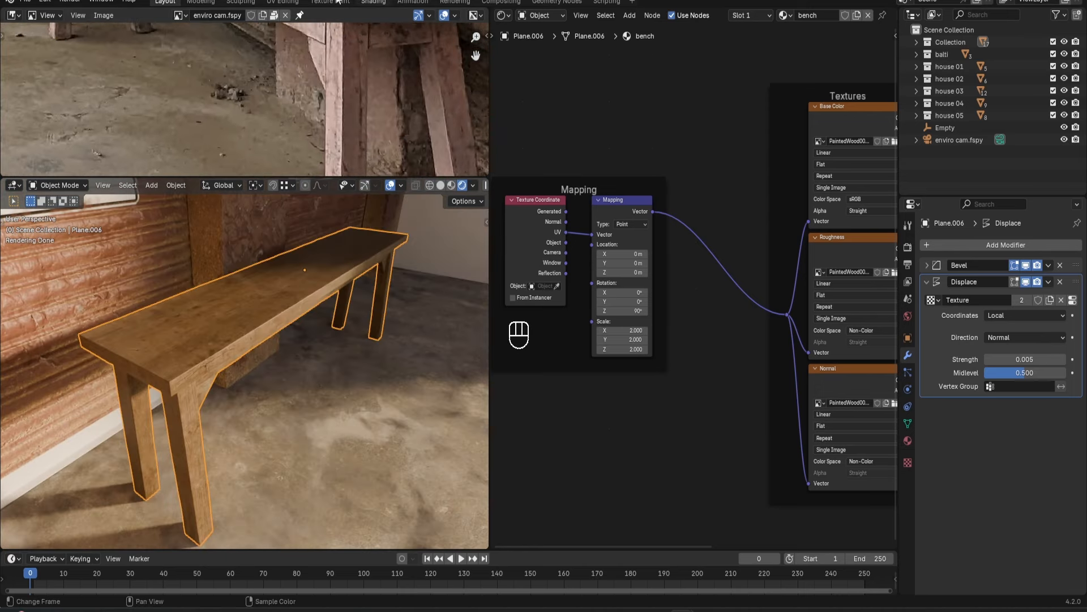
Make room before the bench's Material Output, add a Diffuse BSDF there and preview it on the bench.
middle_drag(230, 103, 309, 74)
scroll(747, 225, down, 4)
middle_drag(352, 352, 289, 307)
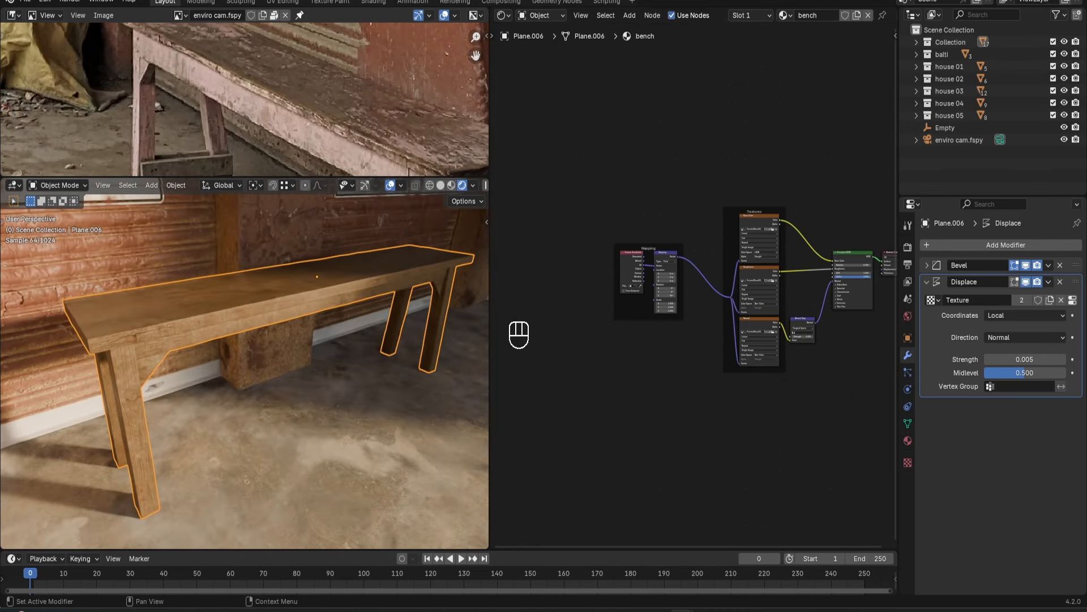
middle_drag(729, 294, 662, 292)
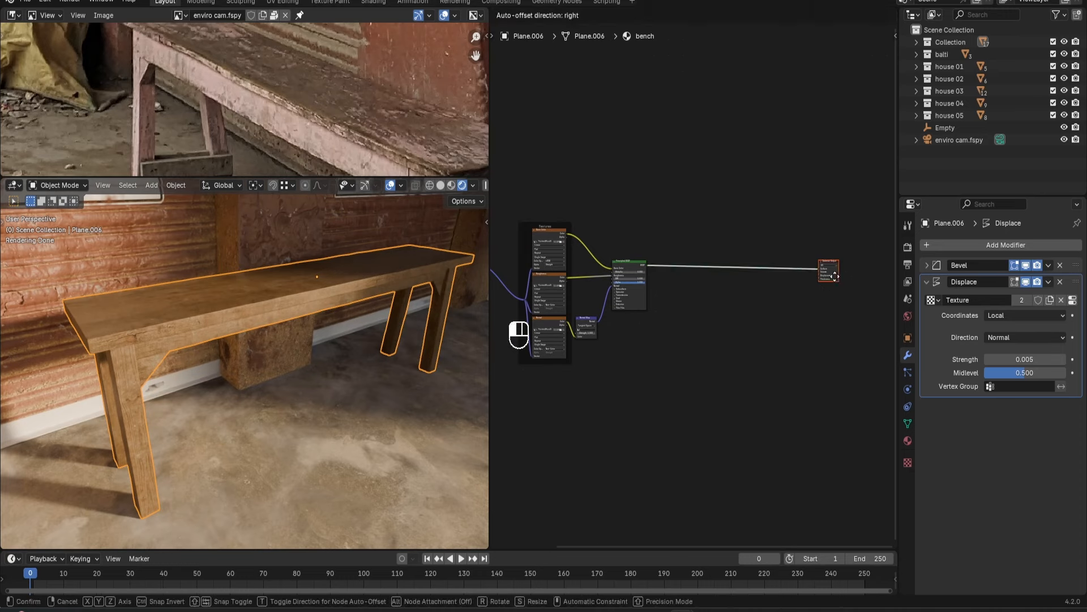
click(760, 308)
scroll(756, 309, up, 3)
key(shift+a)
click(805, 275)
click(818, 264)
middle_drag(818, 265, 752, 267)
ctrl+shift+click(763, 274)
Place the Diffuse BSDF below the Principled BSDF, widen the shader editor and add a Color Ramp beside the Diffuse BSDF.
scroll(731, 319, up, 2)
drag(817, 265, 850, 395)
middle_drag(752, 339, 674, 316)
scroll(675, 316, down, 1)
drag(489, 277, 446, 277)
middle_drag(640, 296, 629, 240)
text(c)
click(679, 264)
click(610, 306)
scroll(674, 288, up, 3)
middle_drag(610, 293, 684, 279)
scroll(684, 279, down, 5)
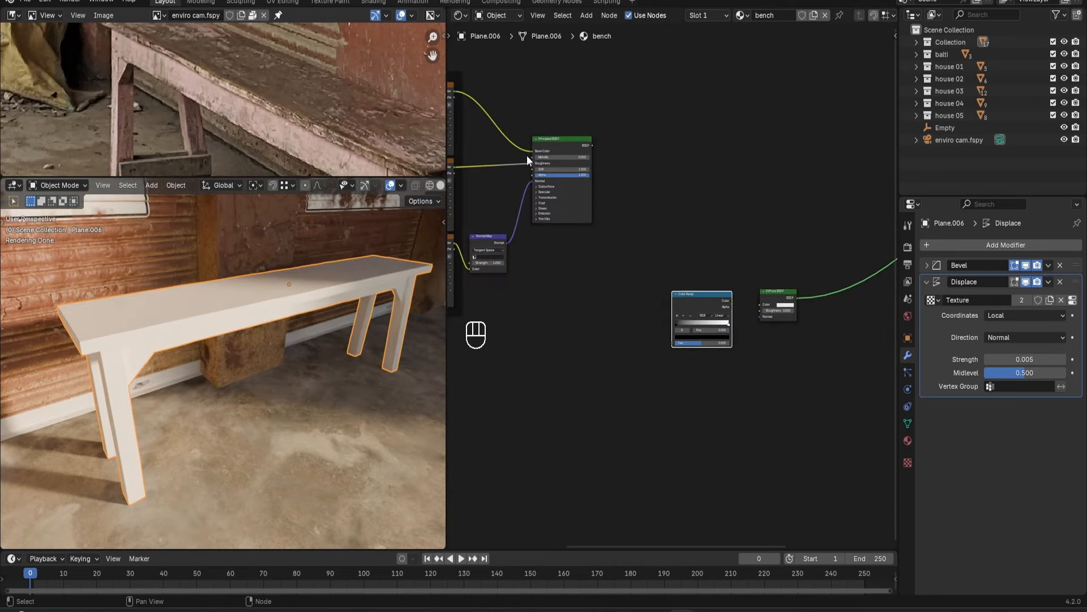
Feed the bench's base color texture through the Color Ramp into the Diffuse BSDF's color.
middle_drag(548, 221, 556, 222)
drag(675, 320, 680, 345)
scroll(653, 267, down, 1)
middle_drag(643, 264, 673, 274)
scroll(763, 324, up, 2)
middle_drag(747, 307, 729, 311)
drag(736, 306, 794, 304)
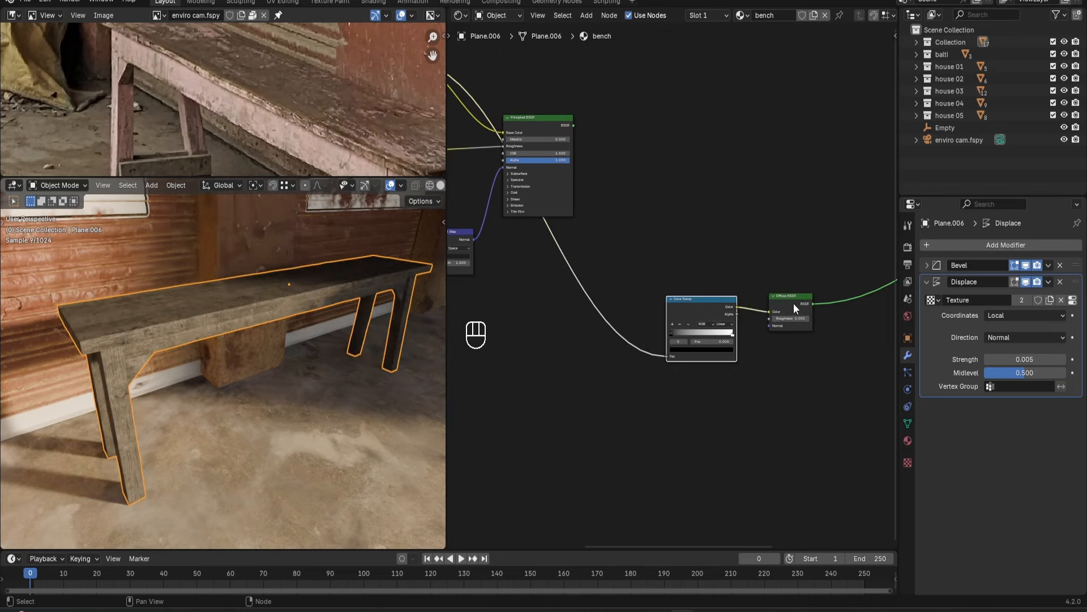
Give the Color Ramp's light stop a dusty pink color matching the reference bench and move it to position 0.132.
scroll(624, 400, up, 3)
drag(804, 390, 682, 389)
middle_drag(339, 313, 335, 289)
scroll(379, 342, up, 2)
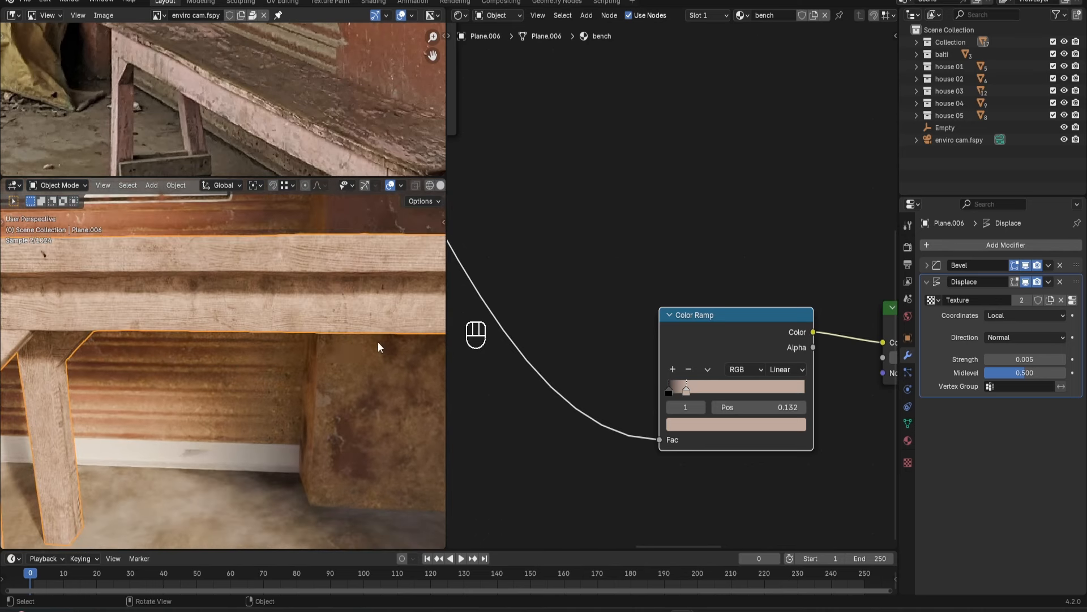
Copy the pink color onto the ramp's dark stop and darken it there.
click(669, 391)
click(684, 427)
scroll(684, 427, up, 13)
scroll(684, 427, down, 13)
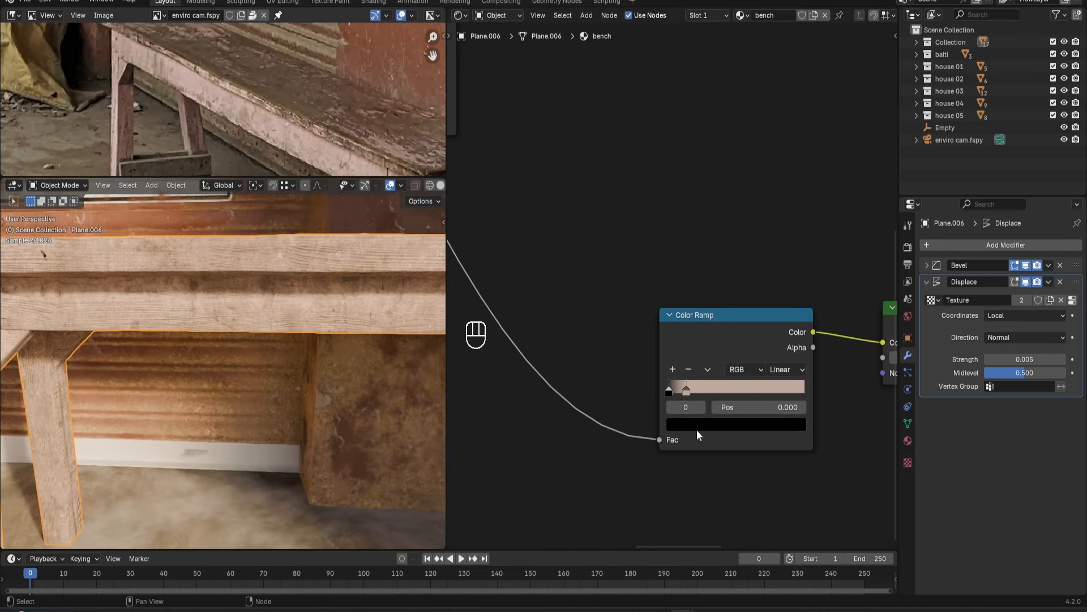
click(686, 391)
key(ctrl+c)
click(669, 391)
key(ctrl+v)
click(688, 424)
scroll(687, 423, down, 10)
Move the ramp's pink stop to position 0.086 and hide the viewport overlays.
drag(686, 391, 681, 390)
scroll(306, 334, down, 3)
middle_drag(300, 334, 374, 323)
click(388, 187)
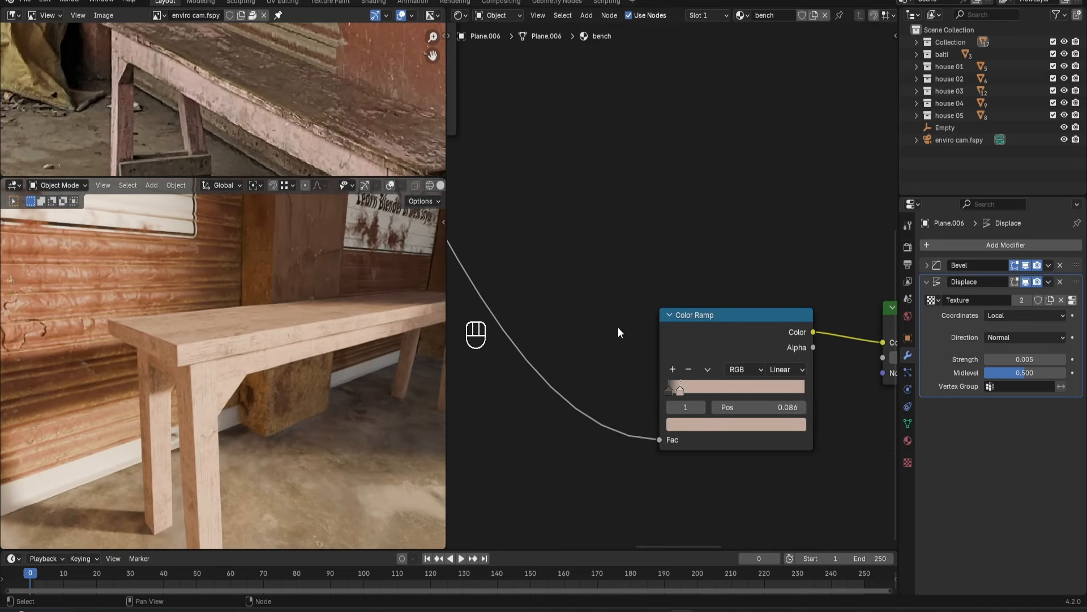
Combine the Principled BSDF and the pink Diffuse BSDF in a Mix Shader and try out its factor.
scroll(640, 298, down, 15)
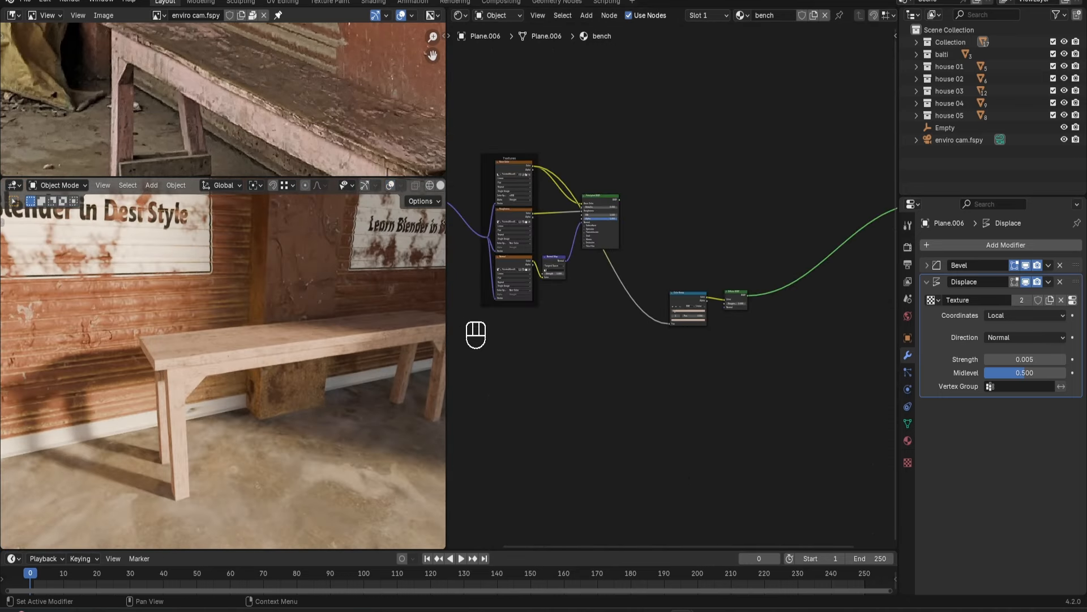
middle_drag(658, 216, 650, 235)
scroll(690, 231, up, 4)
ctrl+shift+right_drag(578, 231, 715, 318)
click(771, 226)
scroll(753, 208, up, 5)
drag(798, 257, 773, 257)
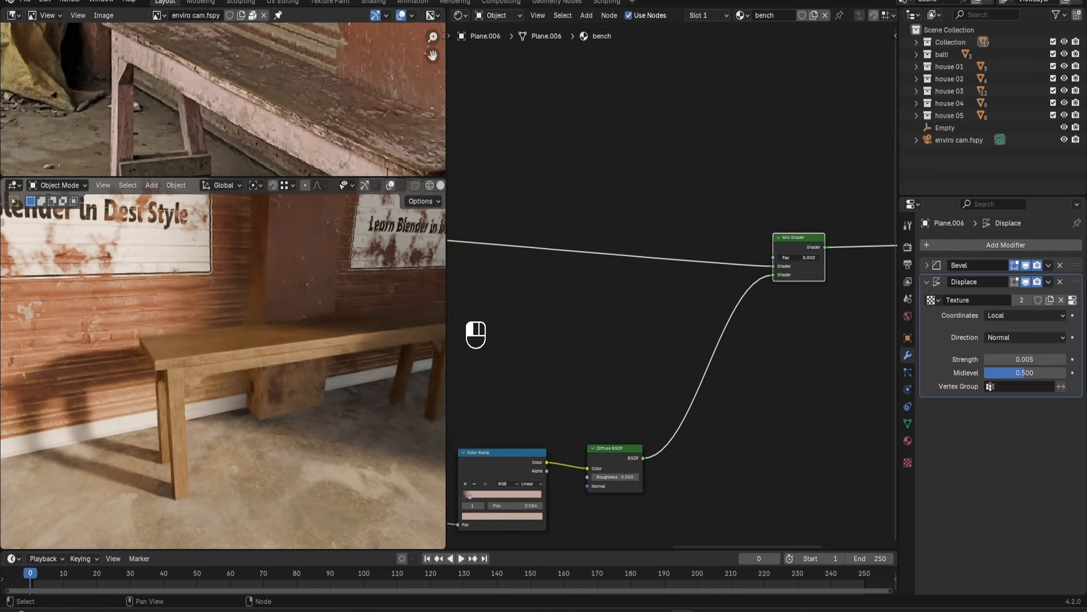
Add a Geometry node, run its Pointiness through a new Color Ramp and preview the result on the bench.
scroll(648, 223, up, 2)
key(shift+a)
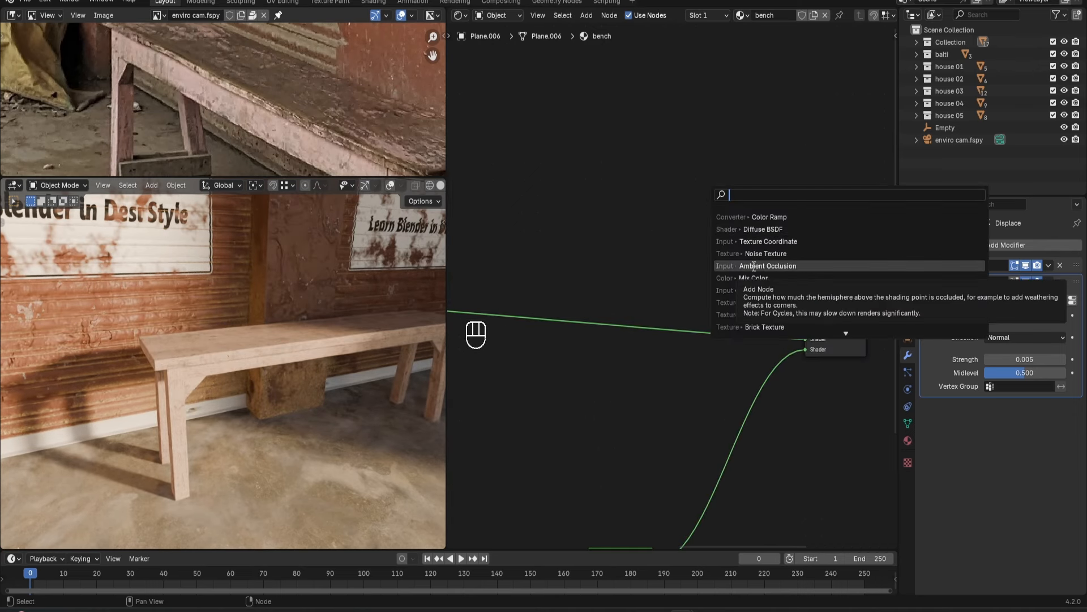
click(753, 290)
click(558, 134)
middle_drag(591, 176, 597, 198)
scroll(635, 191, up, 1)
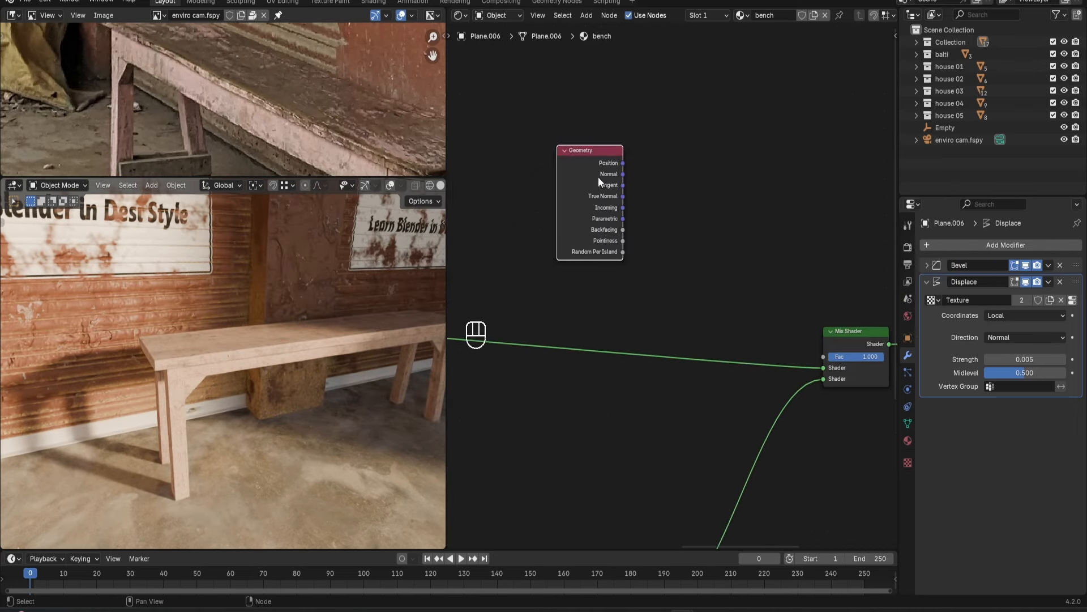
click(706, 312)
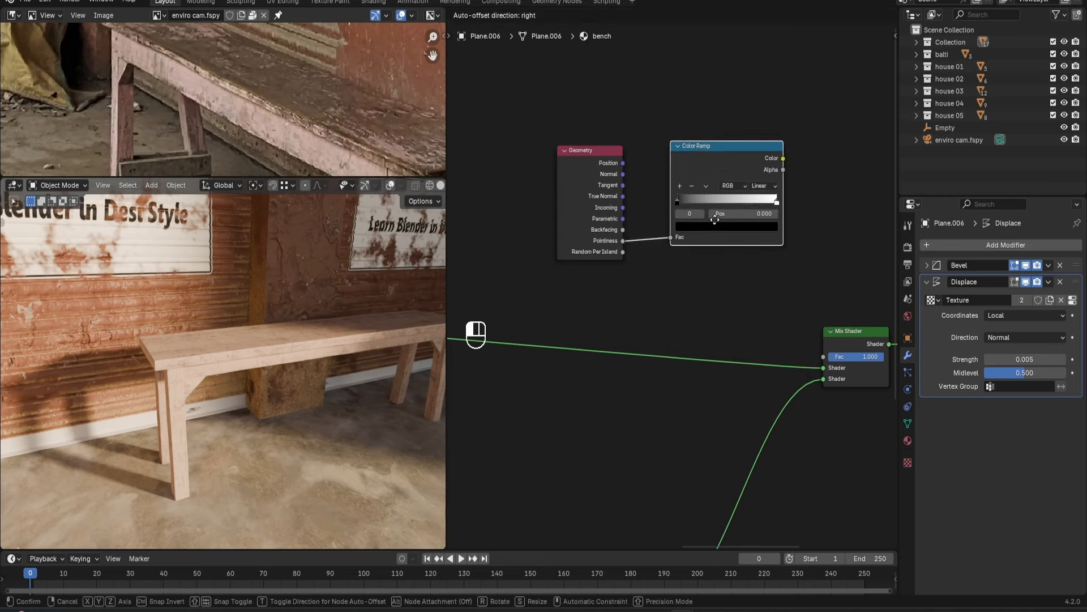
click(713, 223)
ctrl+shift+click(714, 223)
Tighten the Pointiness ramp with its dark stop at 0.477 and its light stop just beside it.
scroll(273, 363, up, 3)
middle_drag(273, 363, 233, 354)
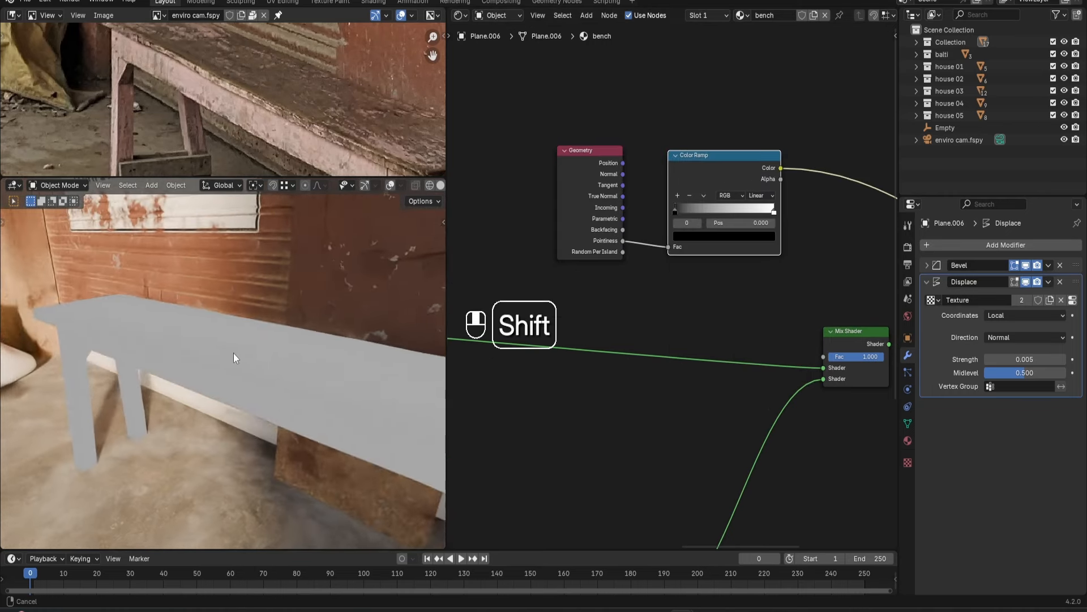
scroll(767, 283, up, 2)
drag(775, 249, 705, 249)
middle_drag(378, 350, 255, 334)
shift+middle_drag(255, 334, 317, 334)
scroll(700, 355, up, 3)
scroll(705, 354, down, 4)
Add a Noise Texture with Object coordinates and its own Color Ramp above the Geometry node, and preview it.
key(shift+a)
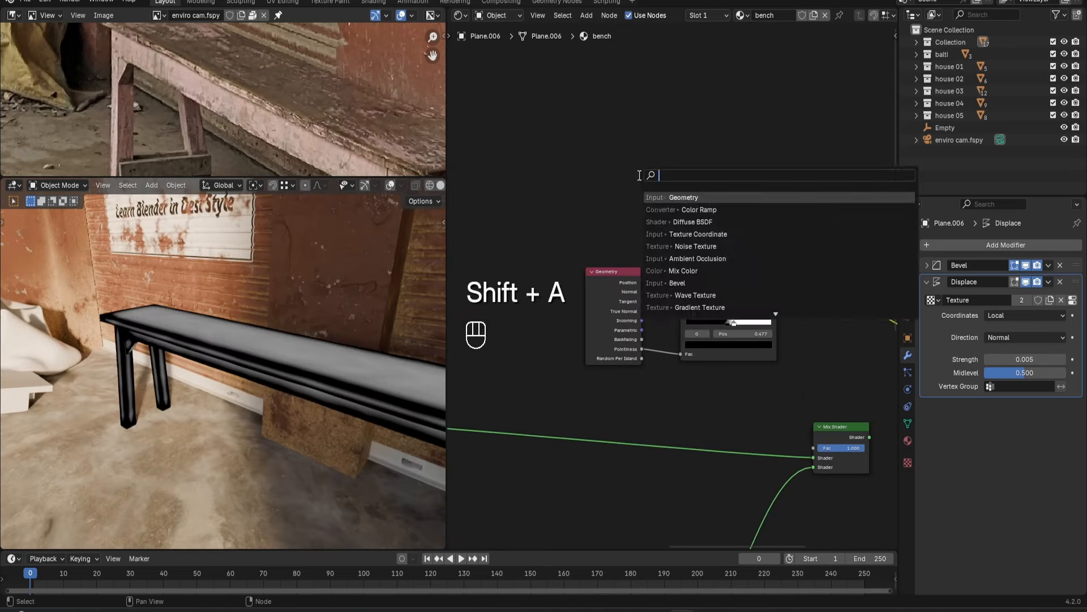
click(719, 248)
click(670, 113)
click(737, 276)
key(shift+d)
click(777, 120)
drag(698, 124, 720, 204)
key(shift+a)
click(596, 178)
drag(604, 178, 641, 176)
scroll(682, 283, up, 3)
ctrl+shift+click(788, 148)
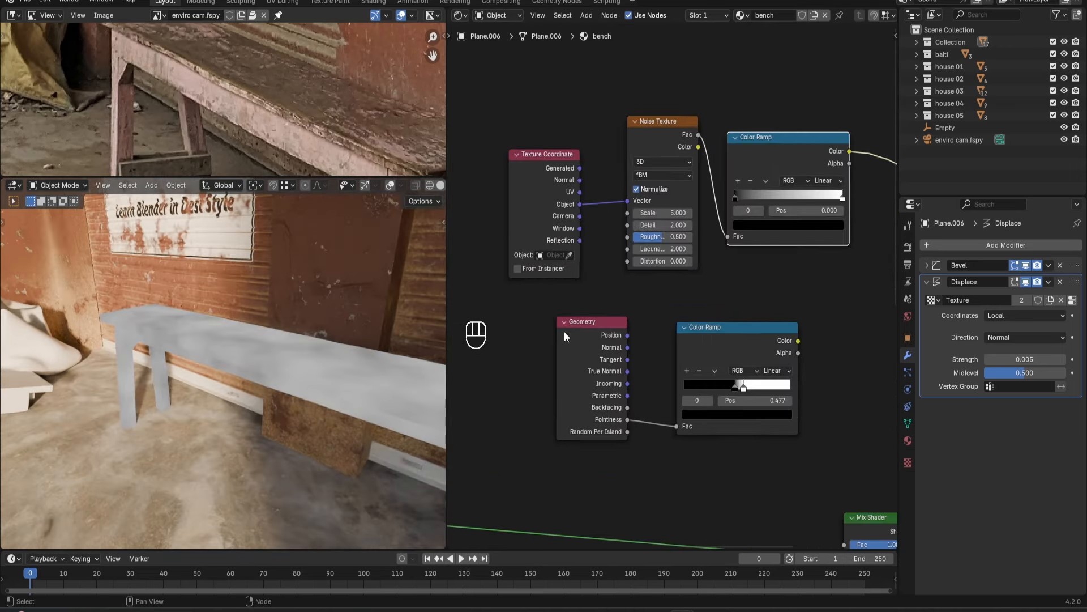
Set the noise Scale to 2.7, Detail to 8, Roughness to 0.7 and Distortion to 0.2, and its ramp's dark stop to 0.432.
click(661, 207)
text(2)
key(Return)
middle_drag(660, 263, 574, 279)
drag(654, 206, 709, 207)
mouse_move(737, 206)
mouse_down()
mouse_move(752, 207)
mouse_move(703, 208)
mouse_up()
key(ctrl+z)
key(ctrl+z)
key(ctrl+z)
key(ctrl+z)
key(ctrl+z)
scroll(369, 309, down, 1)
shift+middle_drag(369, 308, 330, 296)
scroll(709, 389, up, 1)
drag(558, 212, 571, 213)
scroll(640, 284, down, 6)
Add a Mix Color node with the noise ramp as Factor, the Pointiness ramp as A and black as B.
ctrl+shift+right_drag(694, 317, 705, 255)
drag(798, 262, 798, 245)
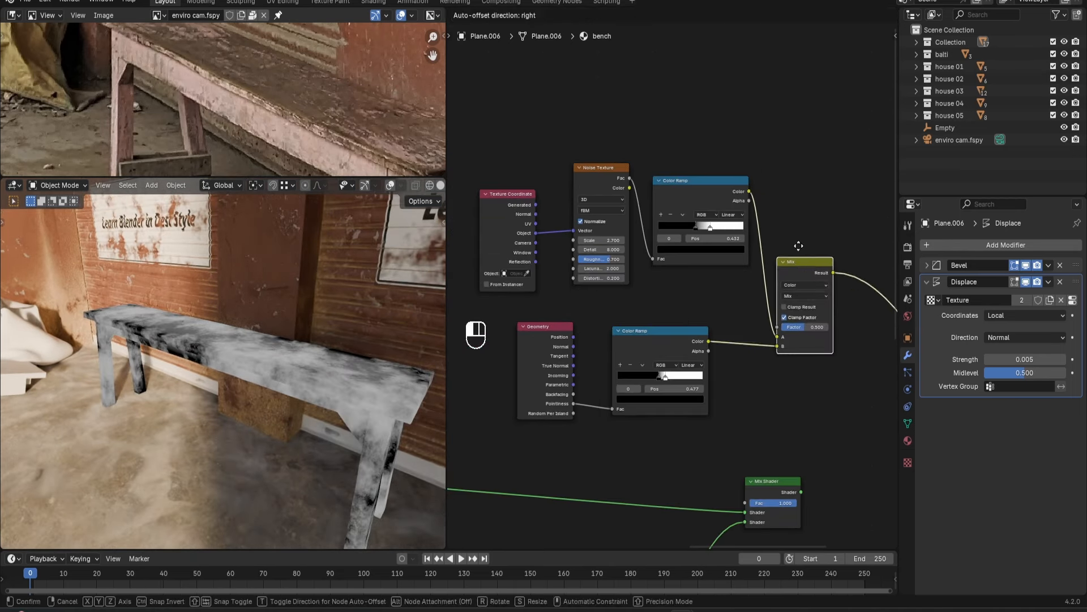
click(798, 219)
click(805, 268)
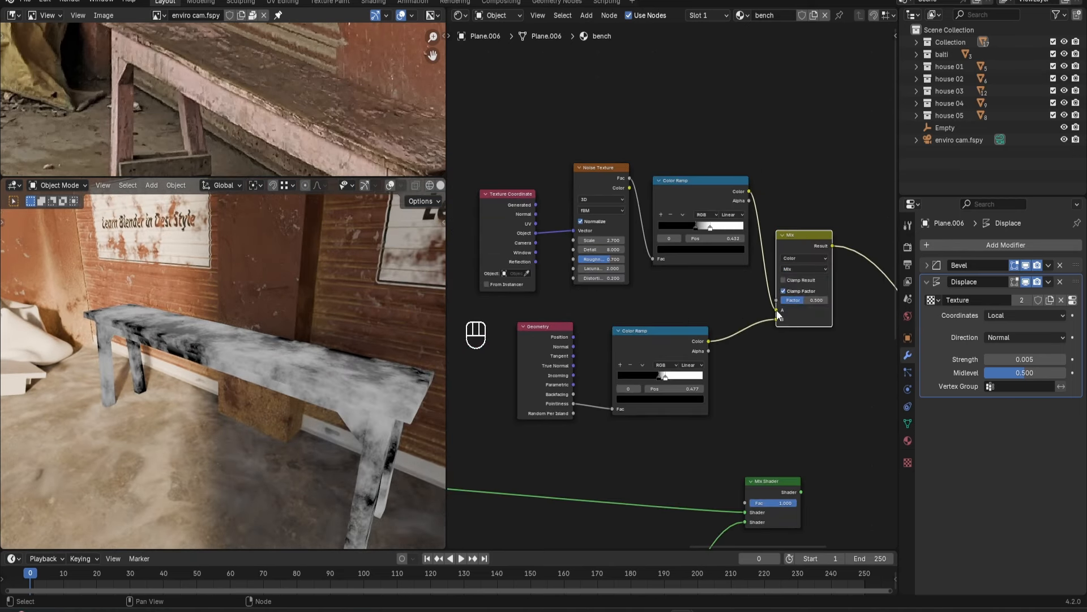
drag(776, 309, 776, 301)
drag(776, 319, 777, 310)
click(814, 319)
scroll(813, 320, down, 15)
middle_drag(294, 368, 245, 383)
scroll(245, 383, down, 2)
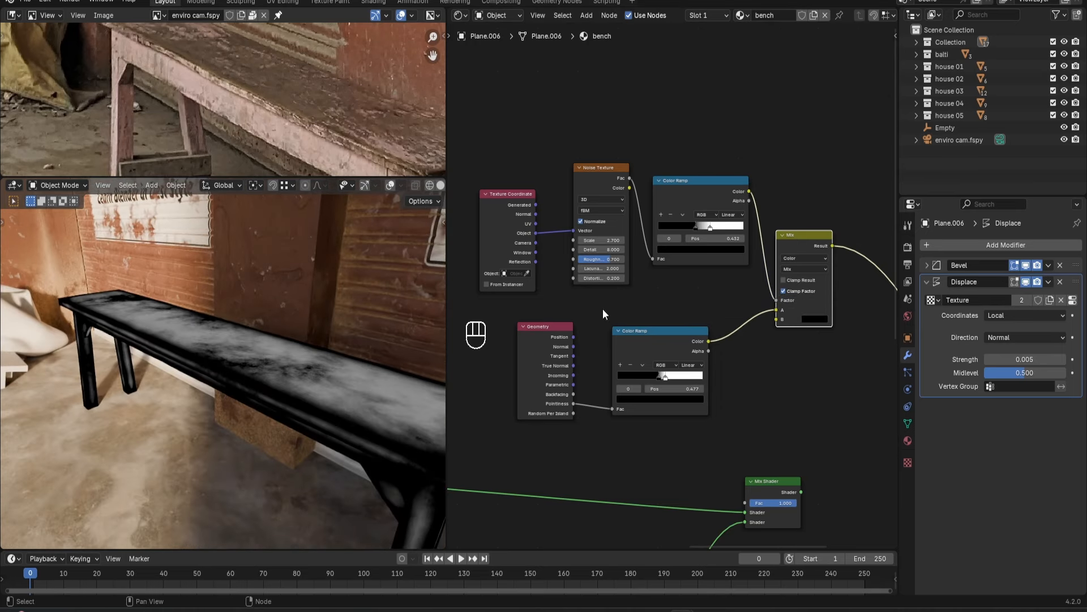
Move the light stop of the noise's Color Ramp to position 0.636.
scroll(707, 245, up, 2)
drag(713, 236, 704, 233)
click(730, 235)
Reconnect the Mix Shader to the Material Output and use the Mix Color mask as its factor.
scroll(725, 352, down, 15)
middle_drag(726, 352, 689, 359)
scroll(690, 359, up, 1)
drag(681, 403, 736, 390)
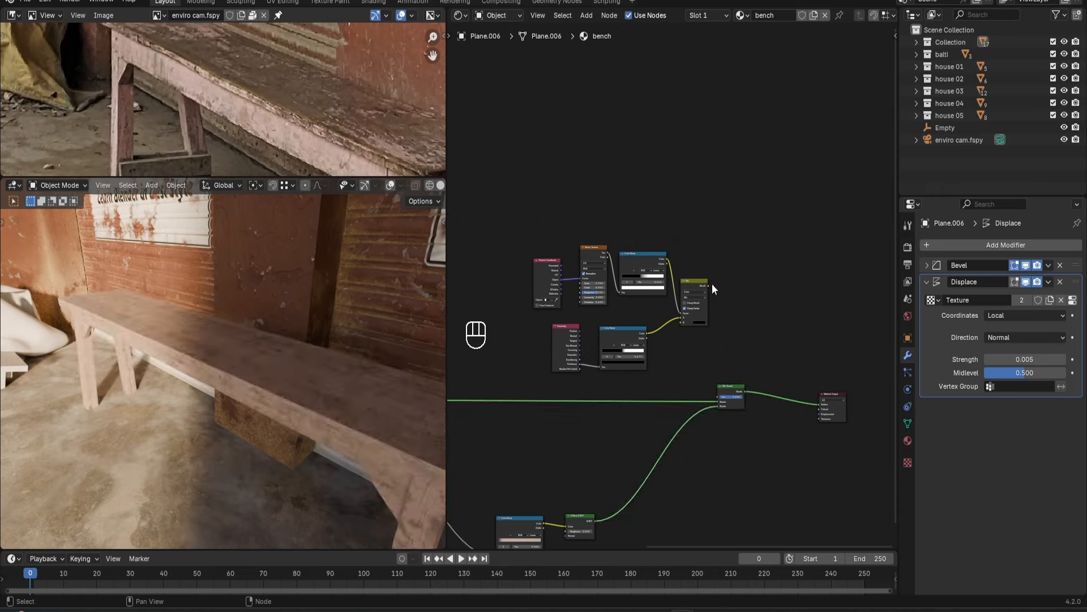
scroll(607, 317, up, 5)
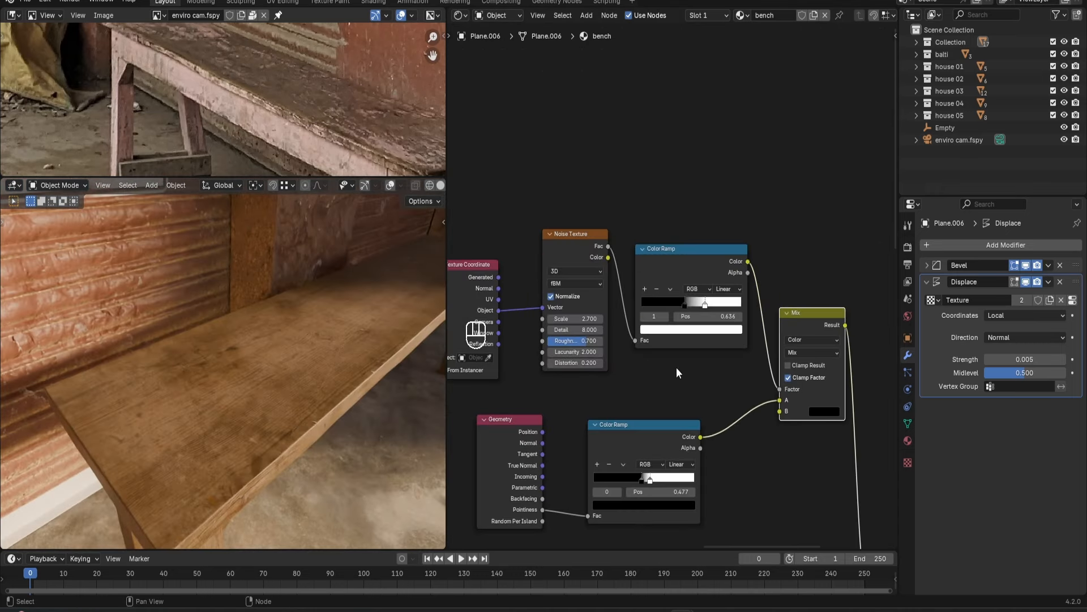
Lower the dark stop of the Pointiness ramp to position 0.441.
click(649, 440)
drag(636, 438, 642, 438)
scroll(289, 333, down, 4)
middle_drag(288, 333, 237, 284)
shift+middle_drag(238, 283, 265, 388)
scroll(691, 311, down, 4)
Preview the combined mask on the benchtop, return to the Mix Shader output and examine the bench from underneath.
ctrl+shift+click(796, 259)
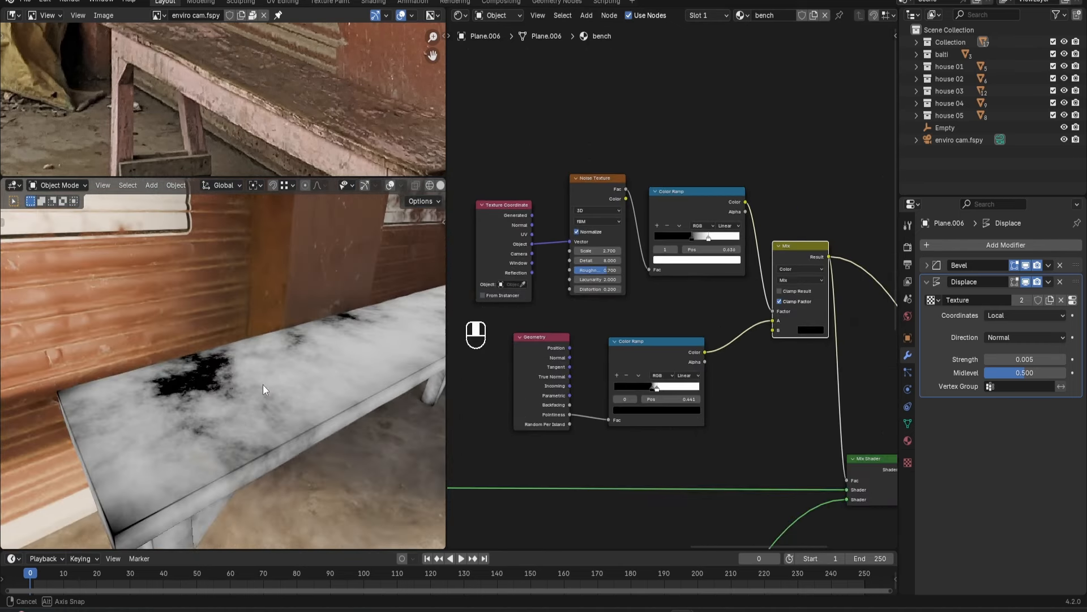
scroll(692, 311, down, 4)
middle_drag(832, 416, 794, 368)
ctrl+shift+click(793, 368)
middle_drag(265, 388, 226, 328)
scroll(321, 305, down, 3)
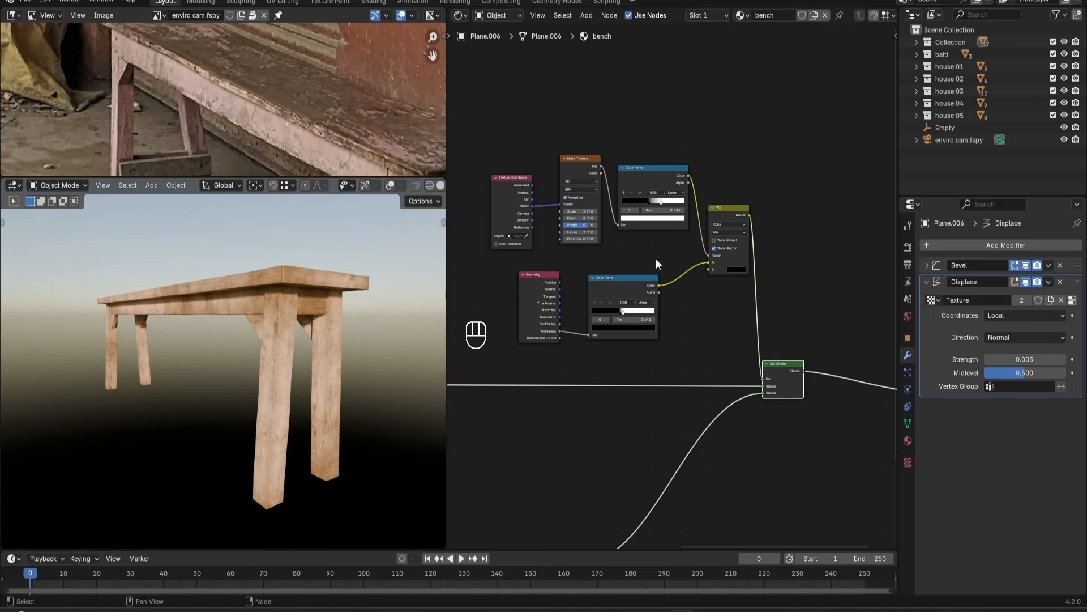
Add an Ambient Occlusion node above the noise nodes and connect it to a new Color Ramp.
middle_drag(585, 222, 626, 335)
key(shift+a)
text(am)
key(Return)
click(626, 105)
middle_drag(640, 110, 622, 191)
scroll(622, 190, up, 3)
drag(621, 190, 611, 183)
alt+right_drag(628, 179, 693, 189)
Order the Ambient Occlusion ramp from white to black, adjust its stops and preview it on the bench.
middle_drag(702, 190, 706, 245)
scroll(705, 245, up, 2)
drag(660, 258, 682, 259)
ctrl+shift+click(715, 224)
drag(716, 259, 696, 258)
drag(727, 258, 730, 259)
Duplicate the Texture Coordinate, Noise Texture and Color Ramp nodes and place the copies above the Ambient Occlusion nodes.
mouse_move(698, 324)
middle_down()
mouse_move(730, 222)
mouse_move(704, 341)
middle_up()
scroll(730, 222, down, 2)
drag(506, 464, 712, 497)
key(shift+d)
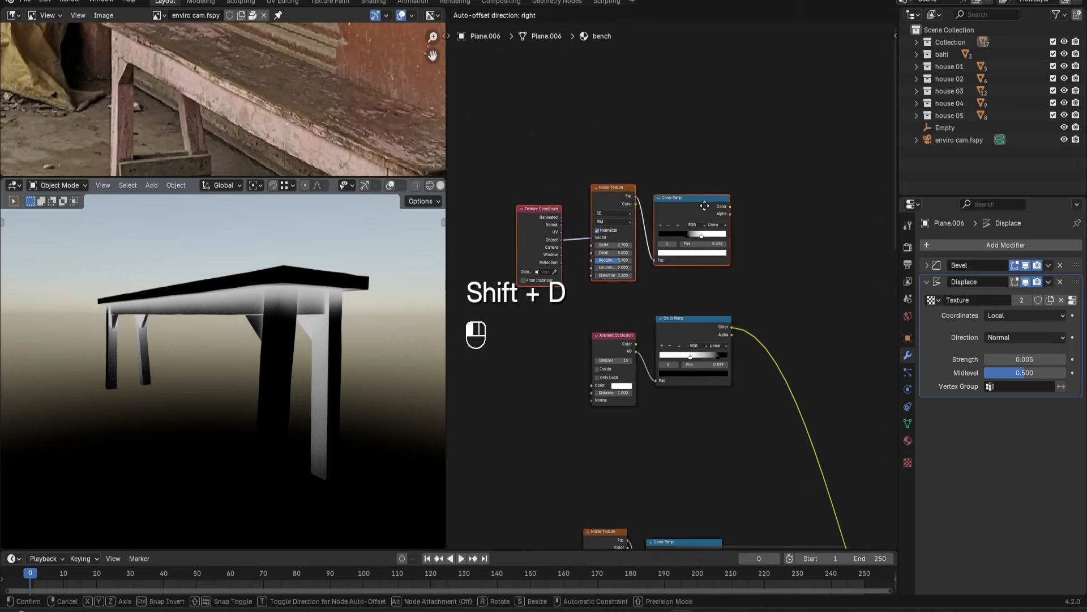
click(705, 206)
Combine the duplicated noise ramp with the Ambient Occlusion ramp through a Mix Color node set to Screen at factor 1.000.
ctrl+shift+right_drag(708, 254, 712, 322)
middle_drag(753, 294, 717, 288)
drag(739, 263, 749, 260)
drag(751, 309, 773, 309)
scroll(771, 300, up, 2)
click(766, 284)
click(760, 355)
Blend the noise-occlusion mask with the Pointiness mask through another Mix Color node set to Screen.
middle_drag(759, 368, 679, 181)
scroll(676, 102, down, 2)
ctrl+shift+right_drag(673, 170, 664, 363)
scroll(708, 260, up, 2)
click(737, 273)
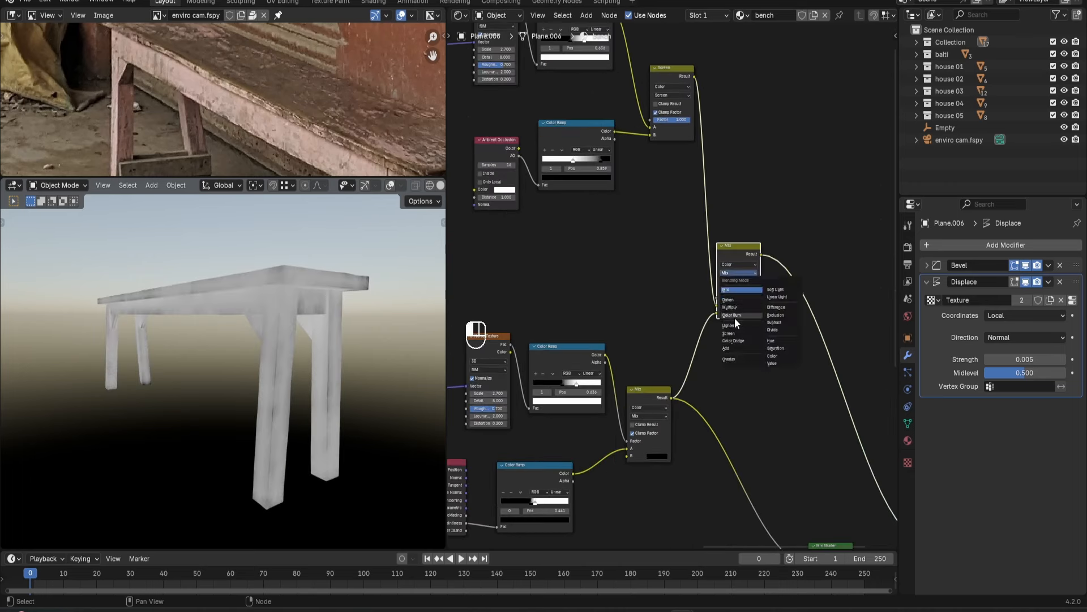
click(729, 333)
Set the white stop of the upper noise Color Ramp to position 0.632 while checking the bench.
scroll(760, 263, down, 1)
mouse_move(760, 263)
middle_down()
mouse_move(730, 199)
mouse_move(792, 353)
middle_up()
scroll(791, 353, up, 4)
middle_drag(272, 385, 302, 314)
scroll(303, 315, up, 1)
scroll(705, 206, up, 4)
middle_drag(706, 206, 793, 430)
scroll(793, 430, up, 2)
mouse_move(679, 236)
mouse_down()
mouse_move(669, 234)
mouse_move(683, 235)
mouse_up()
drag(670, 235, 678, 235)
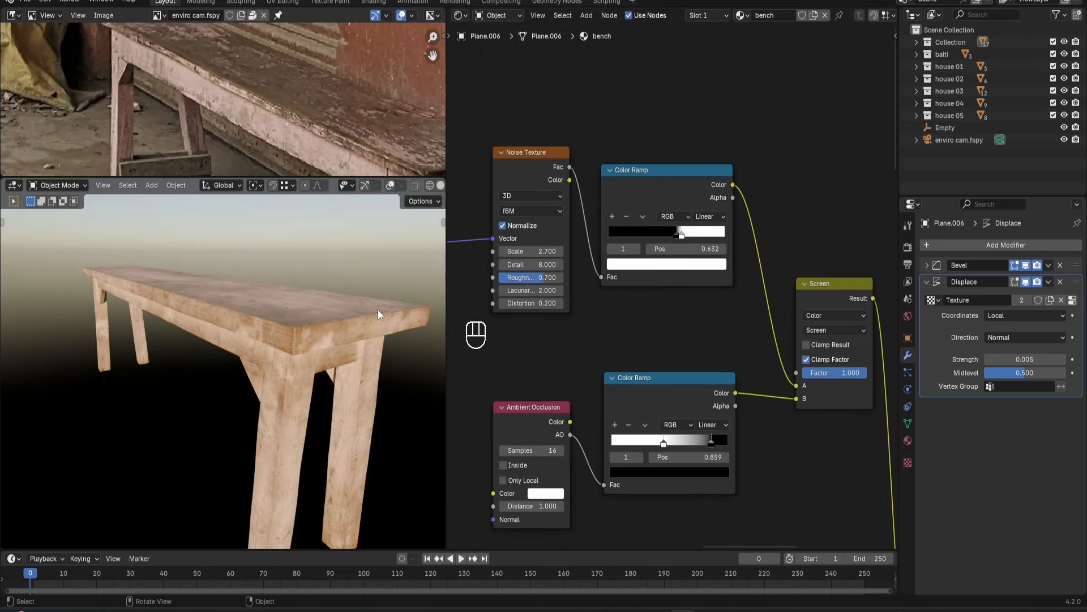
Paste the copied pinkish-brown colour into the first stop of the bench's paint Color Ramp.
click(722, 505)
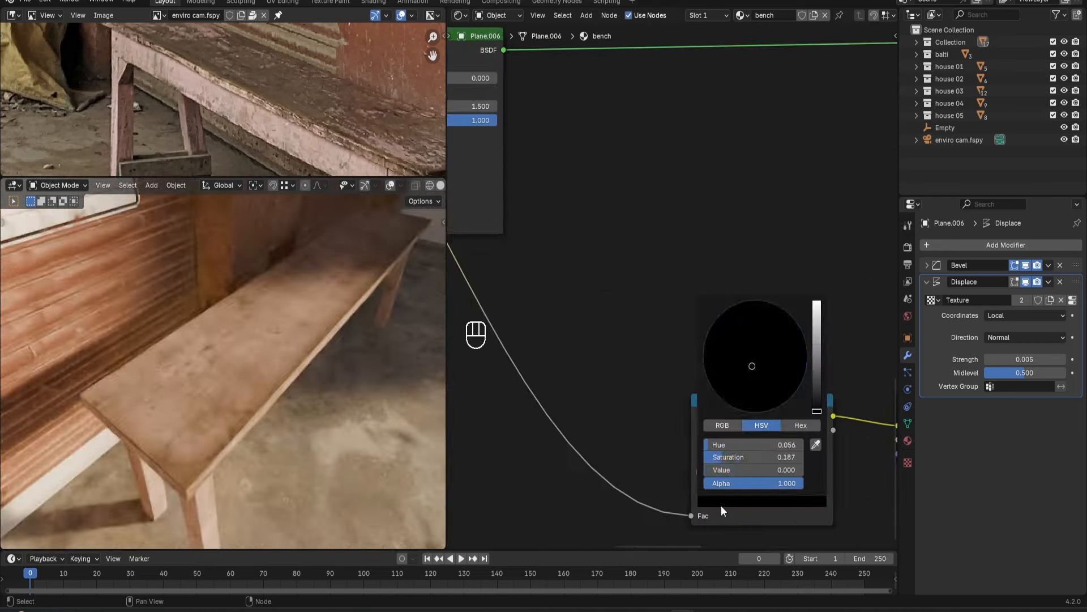
key(ctrl+v)
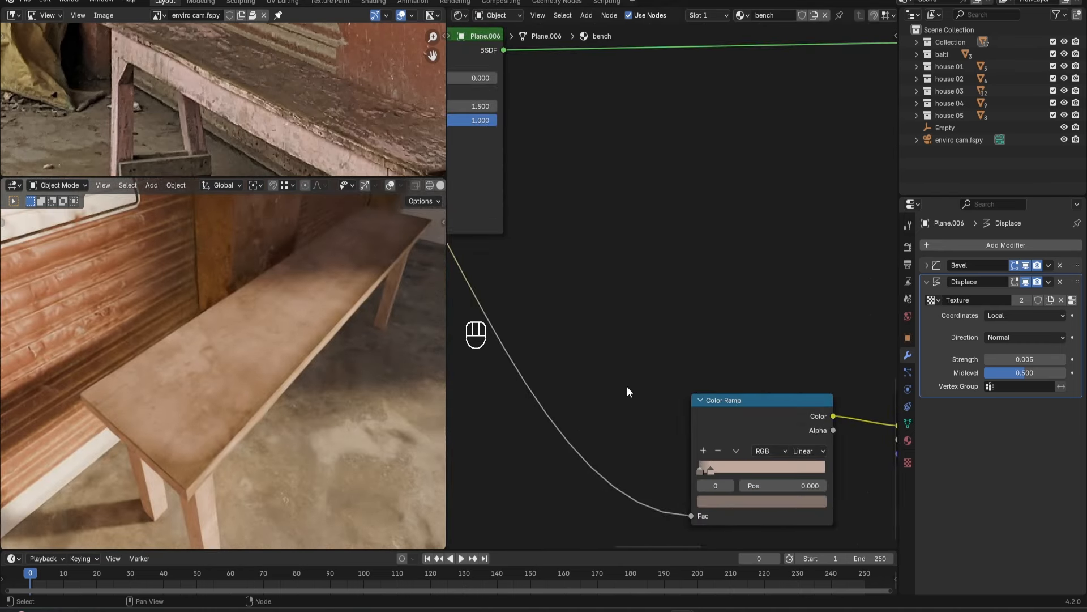
middle_drag(283, 407, 322, 327)
Set the amount of the bench's Bevel modifier to 0.004.
click(927, 265)
click(1003, 312)
text(0.004)
key(Return)
scroll(323, 344, up, 2)
middle_drag(309, 289, 260, 310)
scroll(260, 310, down, 4)
Return to the camera view and assign the bench material to the collapsed bench by the back wall.
key(KP_0)
click(227, 358)
click(908, 440)
click(929, 297)
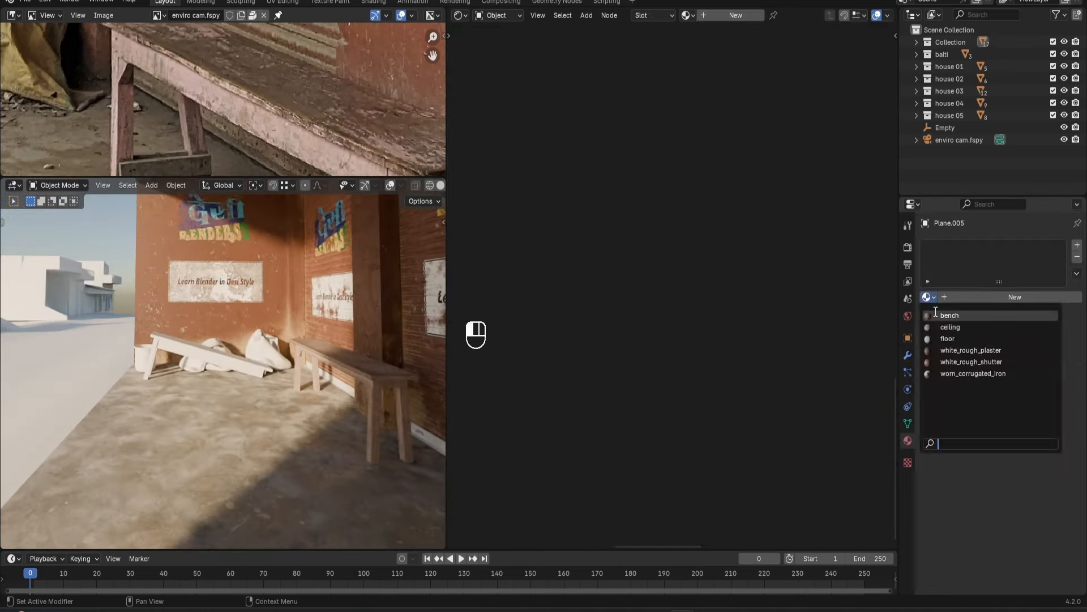
click(949, 315)
Unwrap all faces of the collapsed bench and check how the wood grain lies on it.
scroll(202, 344, up, 3)
key(Tab)
key(a)
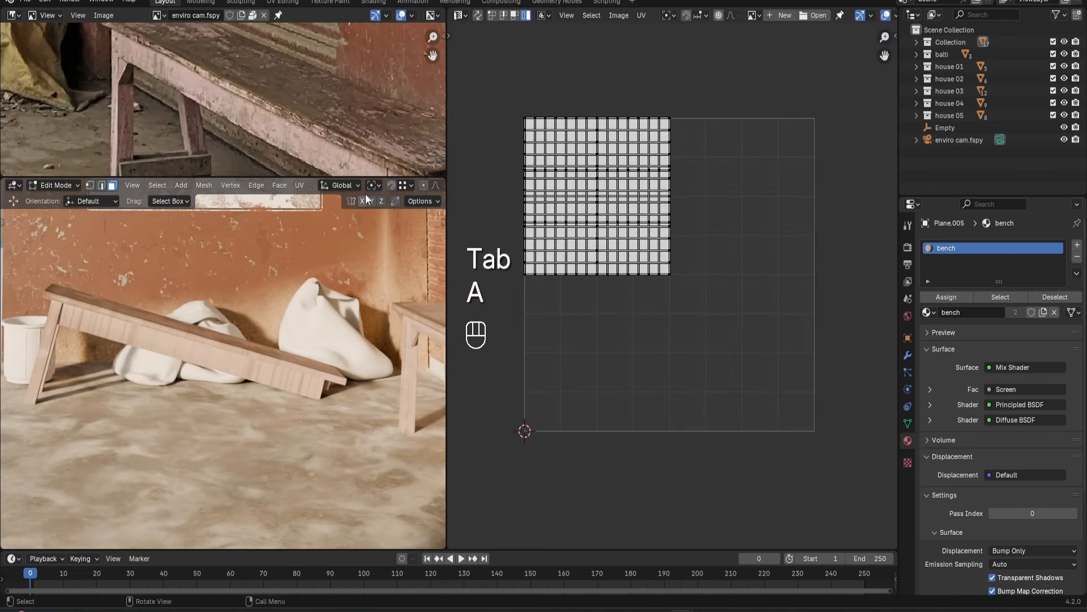
key(u)
click(242, 364)
click(226, 480)
key(Tab)
scroll(253, 351, up, 4)
shift+middle_drag(144, 321, 349, 382)
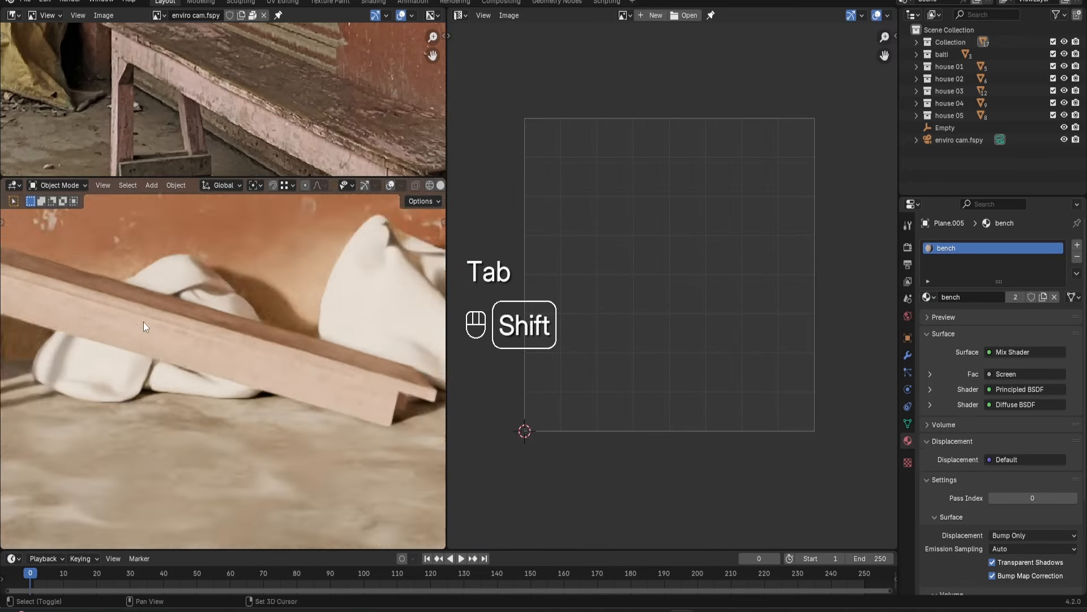
scroll(151, 307, up, 5)
scroll(305, 346, down, 12)
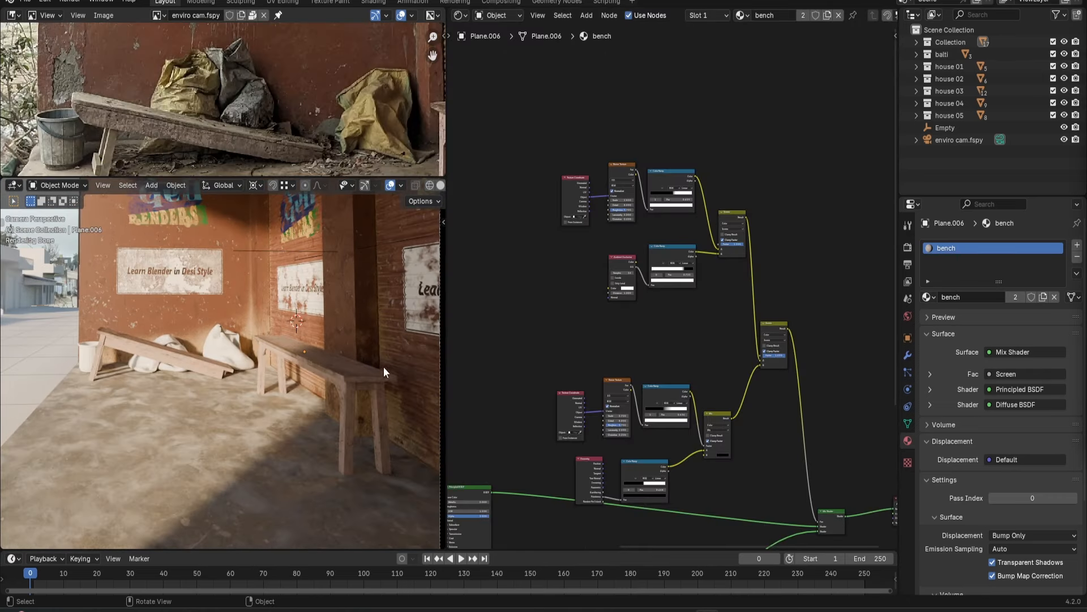
Copy the white_rough_plaster colour texture node from the wall's wall plaster group.
click(362, 371)
scroll(333, 369, up, 3)
shift+middle_drag(367, 359, 274, 349)
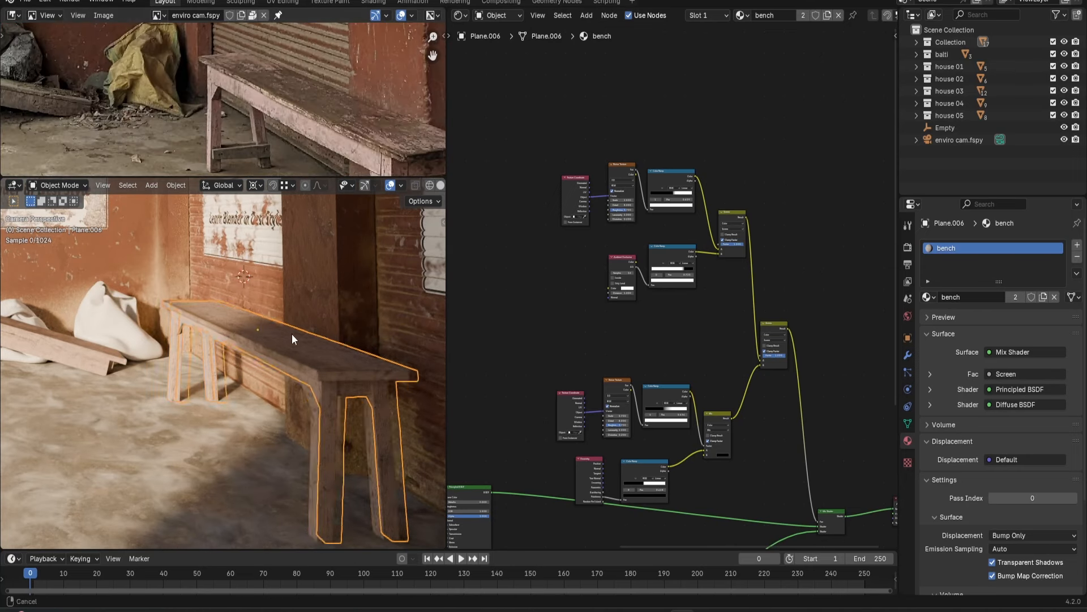
shift+middle_drag(292, 335, 315, 365)
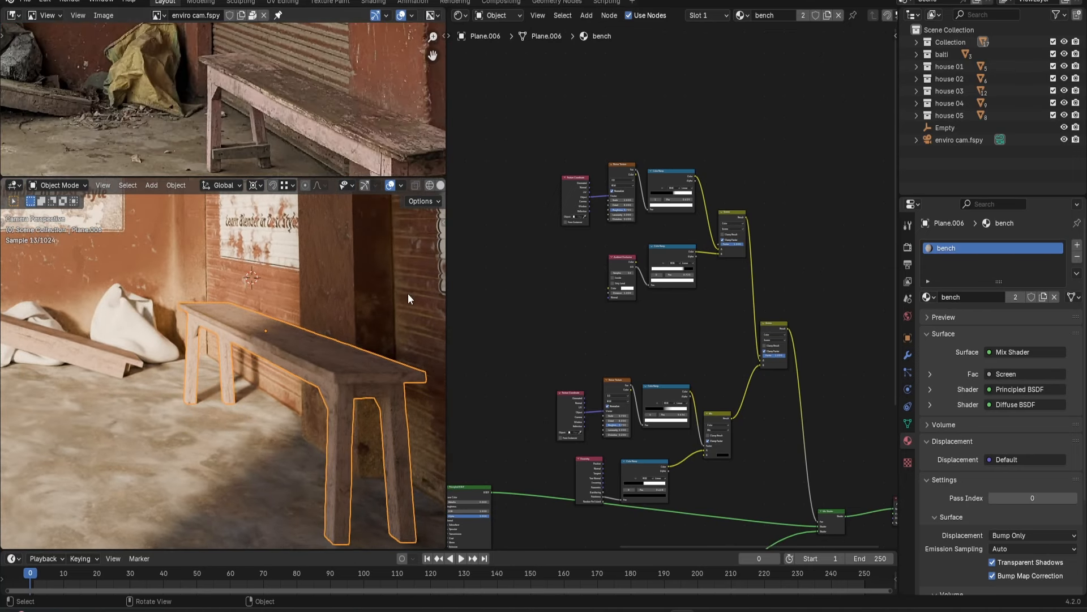
click(159, 252)
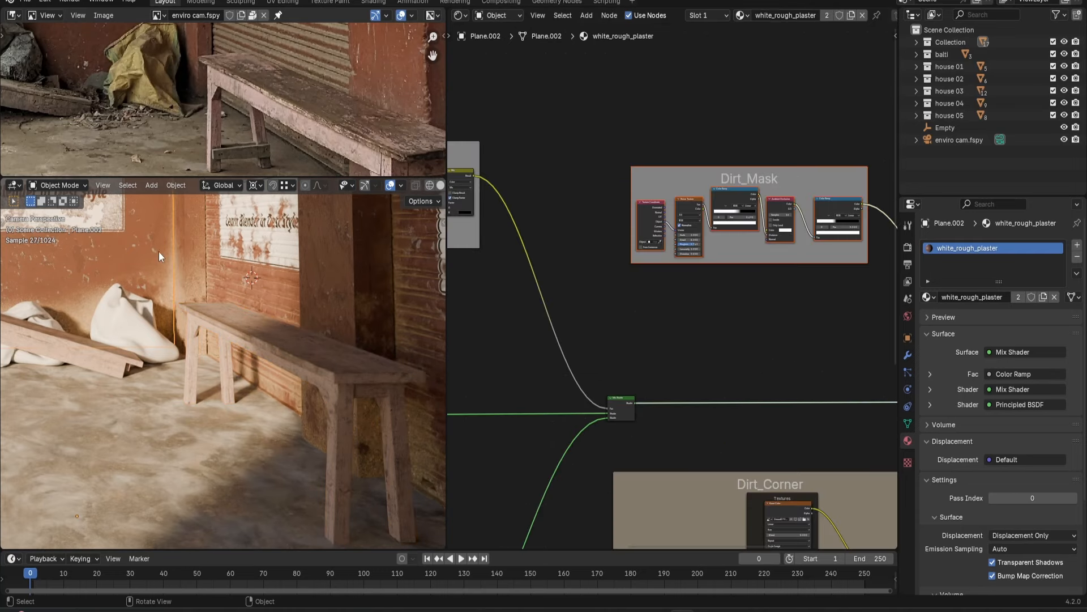
scroll(628, 282, down, 4)
middle_drag(601, 262, 699, 195)
scroll(634, 218, down, 3)
middle_drag(562, 223, 787, 244)
scroll(637, 290, up, 4)
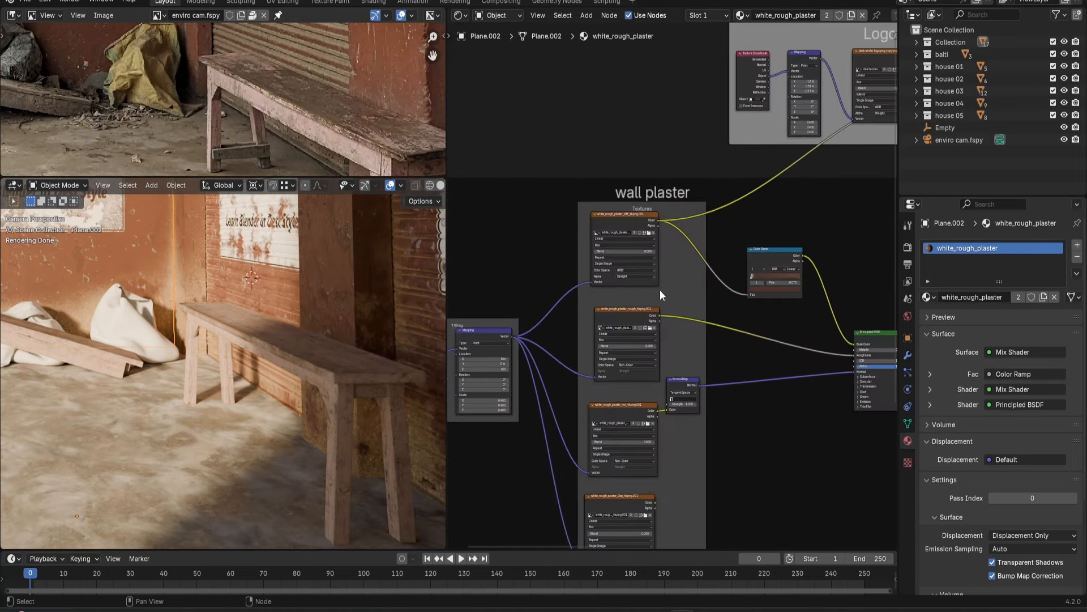
click(618, 225)
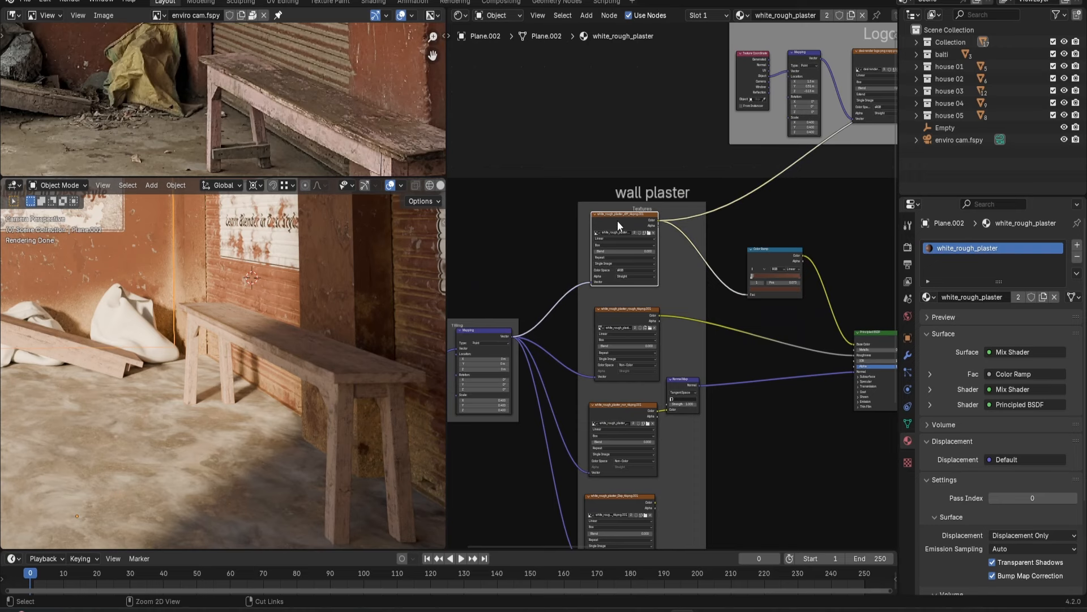
click(531, 243)
Paste the plaster texture node into the bench material above its Textures frame.
click(361, 354)
key(Home)
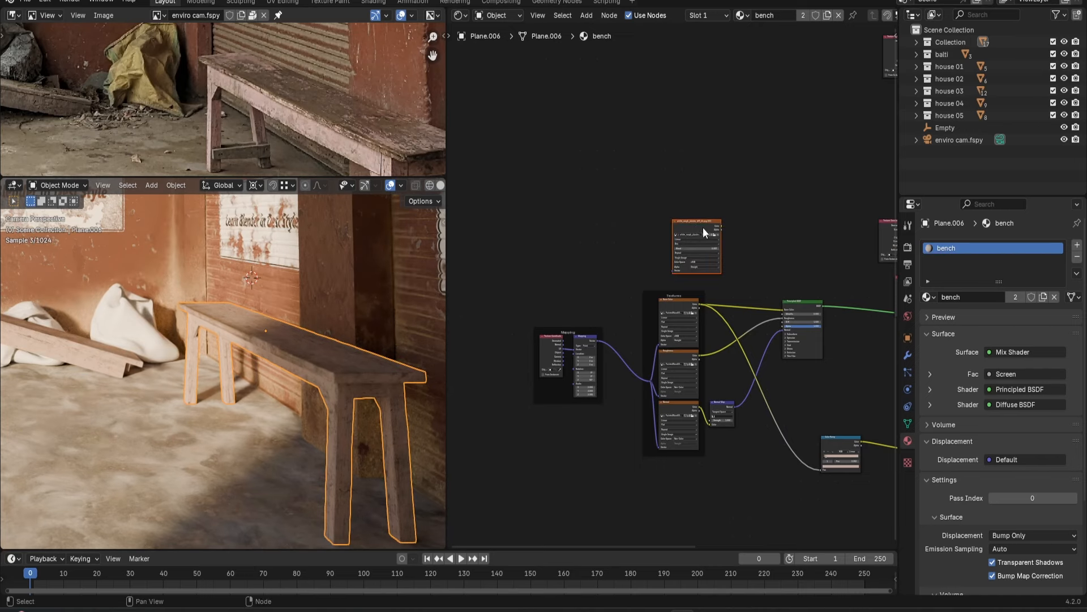
drag(703, 227, 682, 227)
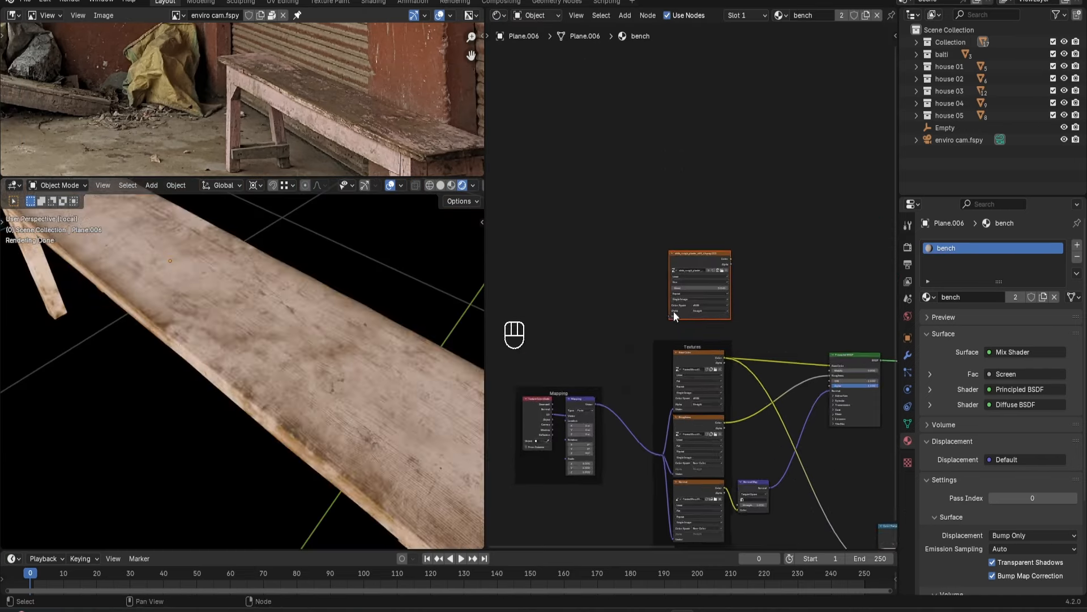
Preview the plaster texture on the bench, add Texture Coordinate and Mapping nodes to it, and set its projection to Flat.
ctrl+shift+click(698, 237)
key(ctrl+r)
key(ctrl+t)
drag(723, 239, 689, 230)
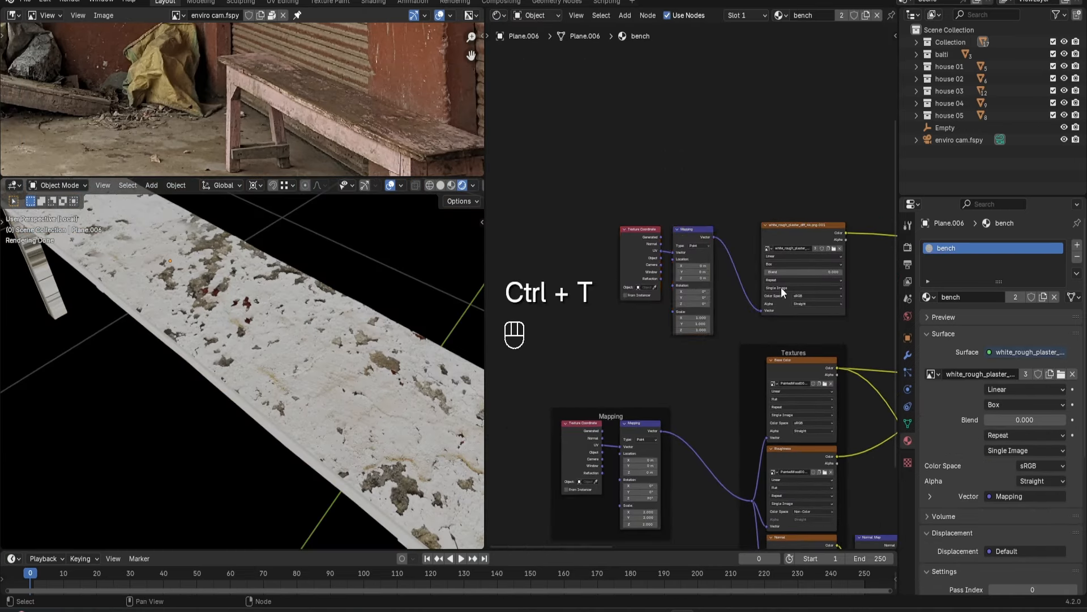
scroll(782, 292, up, 3)
click(797, 260)
click(795, 278)
Move the plaster texture with its mapping nodes beneath the bench's mask nodes.
middle_drag(729, 266, 683, 267)
scroll(315, 336, down, 1)
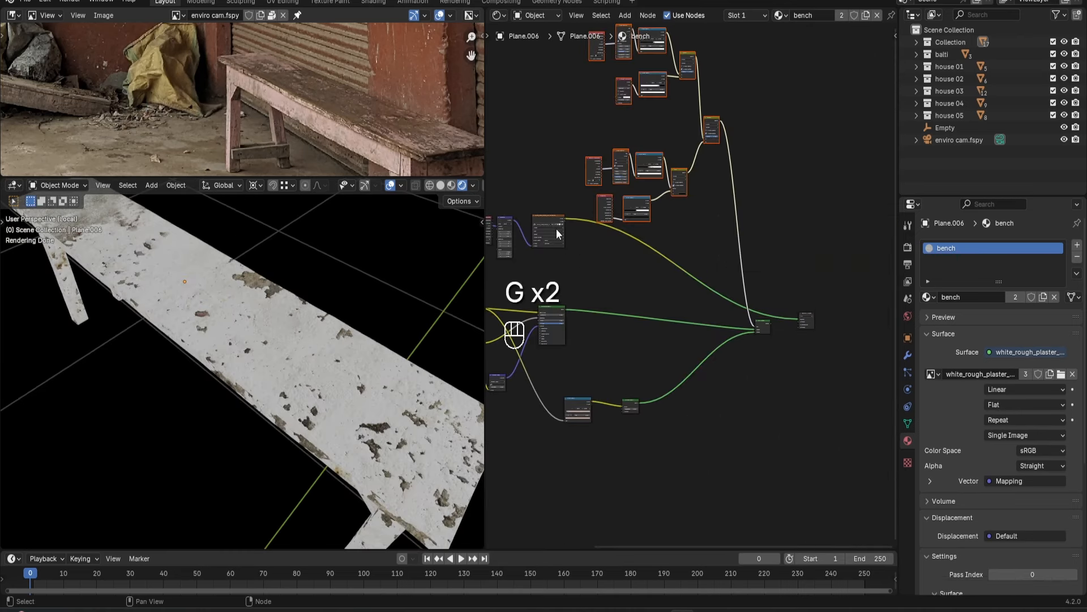
middle_drag(555, 233, 591, 236)
drag(518, 208, 588, 257)
key(g)
click(714, 285)
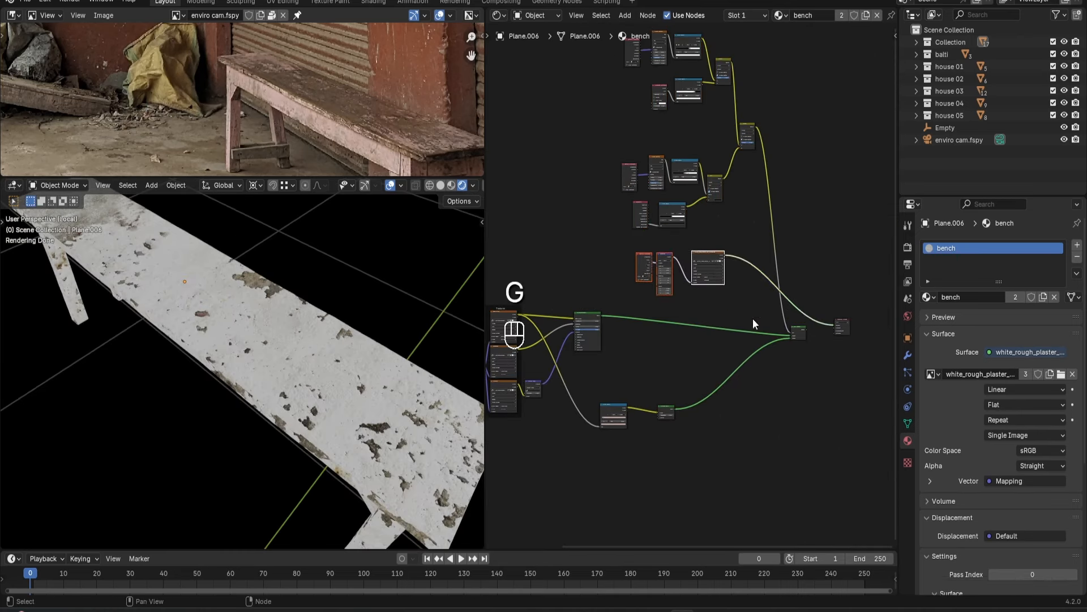
Mix the combined Screen mask with the plaster texture through a new Mix Color node and preview the result.
scroll(796, 334, up, 5)
ctrl+shift+click(855, 358)
middle_drag(782, 56, 791, 174)
ctrl+shift+click(783, 185)
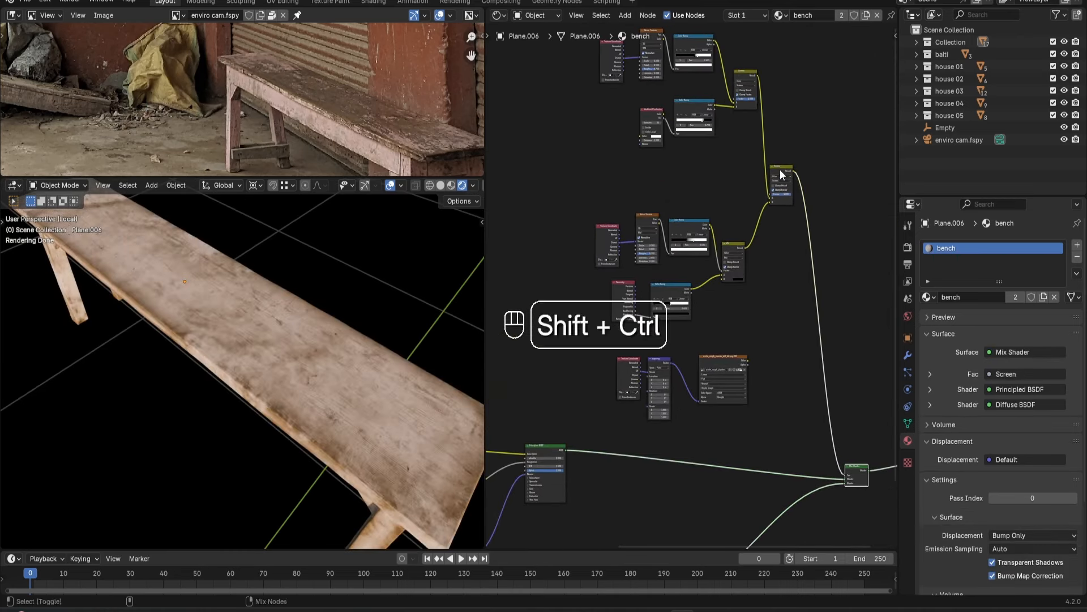
scroll(801, 187, up, 1)
ctrl+shift+right_drag(786, 297, 770, 358)
scroll(835, 270, up, 3)
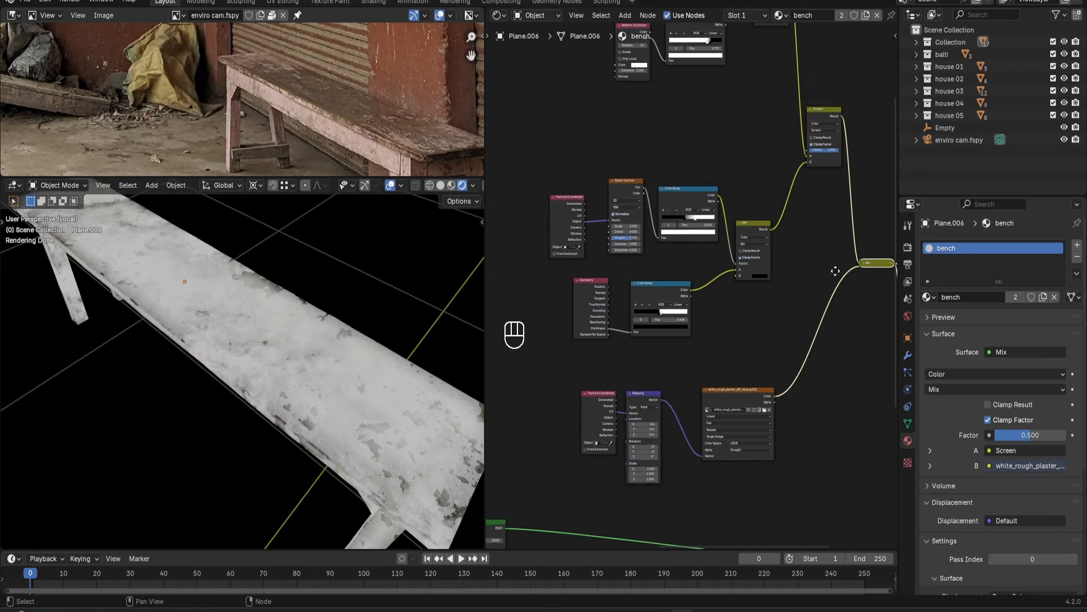
Expand the new Mix node, set its blending mode to Multiply and raise its factor to 1.000.
middle_drag(835, 270, 759, 250)
click(790, 242)
drag(790, 241, 790, 235)
scroll(798, 304, up, 4)
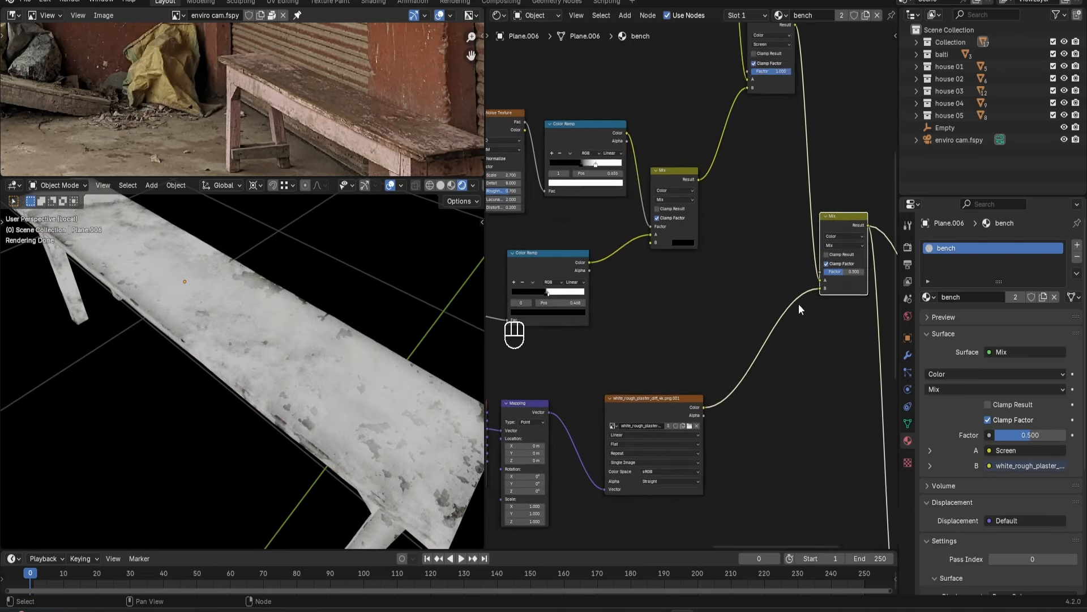
middle_drag(799, 304, 796, 242)
click(840, 184)
click(840, 223)
drag(841, 210, 872, 210)
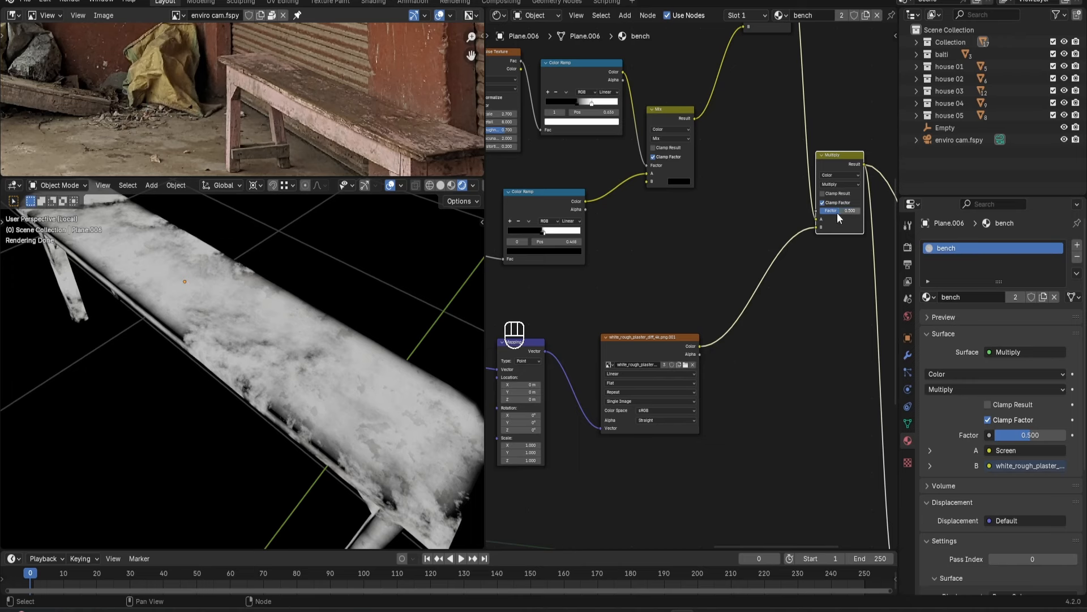
Insert a Color Ramp between the plaster texture and the Multiply node.
key(shift+a)
text(c)
click(765, 330)
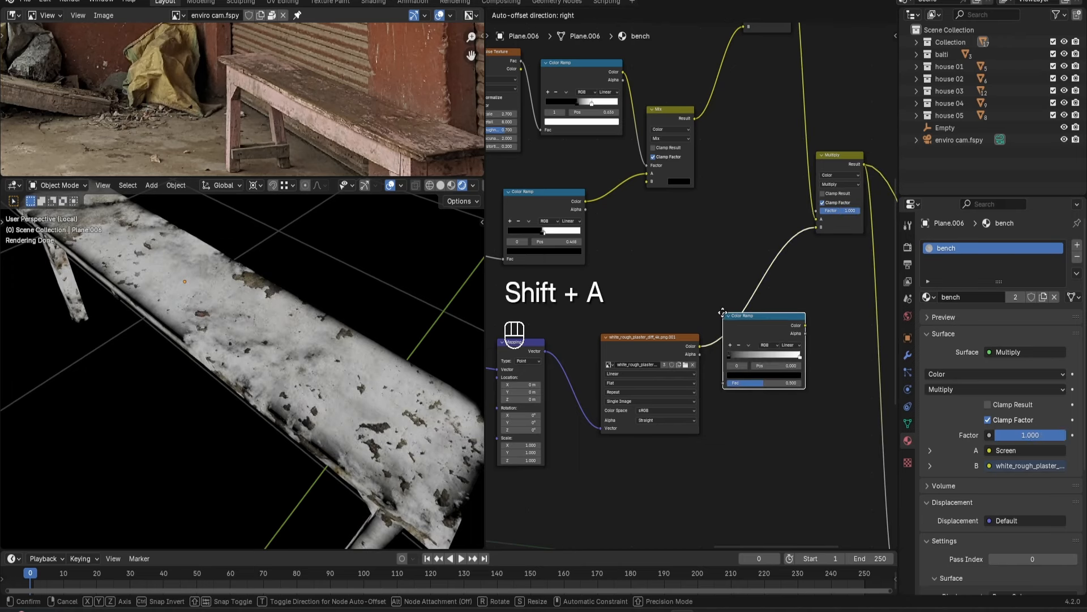
click(720, 312)
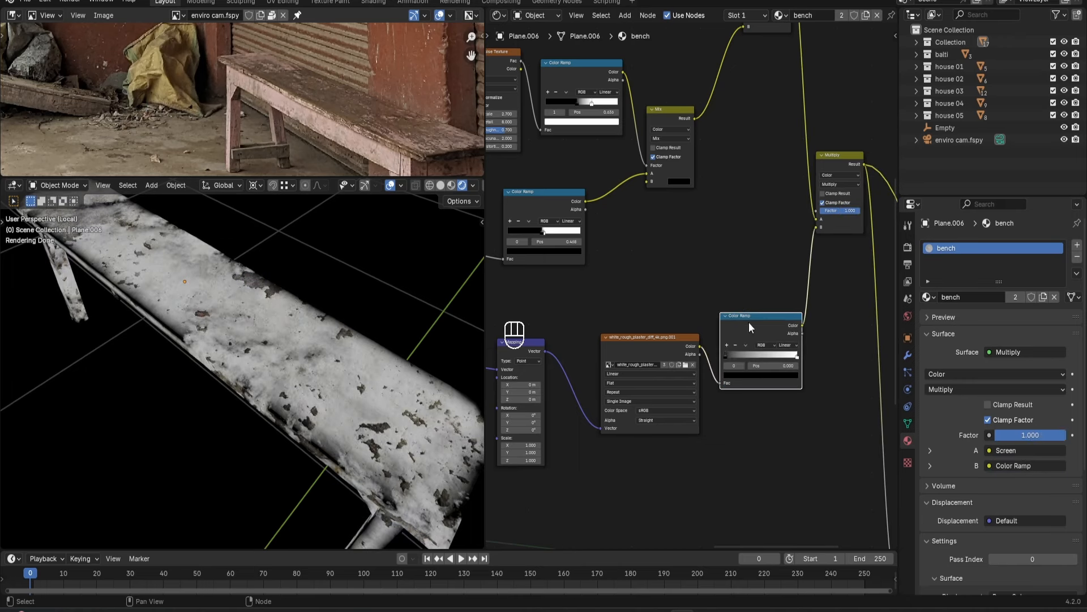
Reconnect the Mix Shader to the output and set the plaster Mapping scale to 0.5 on all axes.
scroll(749, 322, down, 4)
ctrl+shift+click(794, 443)
scroll(545, 340, up, 3)
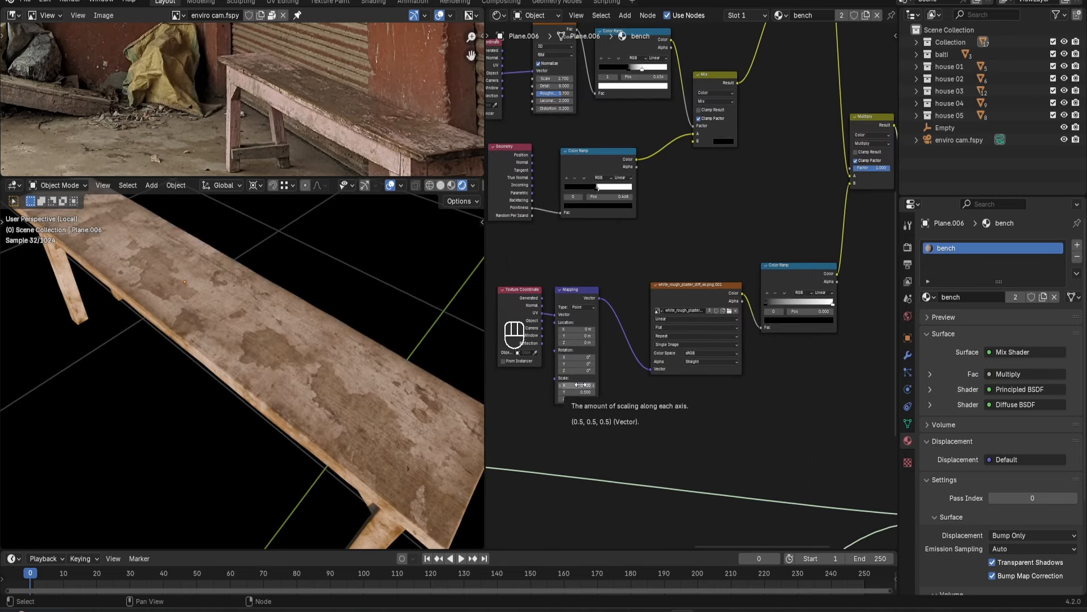
Sharpen the chipped-paint mask by moving the plaster Color Ramp's black stop inward and its white stop to about 0.527.
scroll(802, 325, up, 2)
drag(716, 329, 766, 332)
middle_drag(308, 391, 358, 348)
key(ctrl+space)
scroll(514, 327, down, 3)
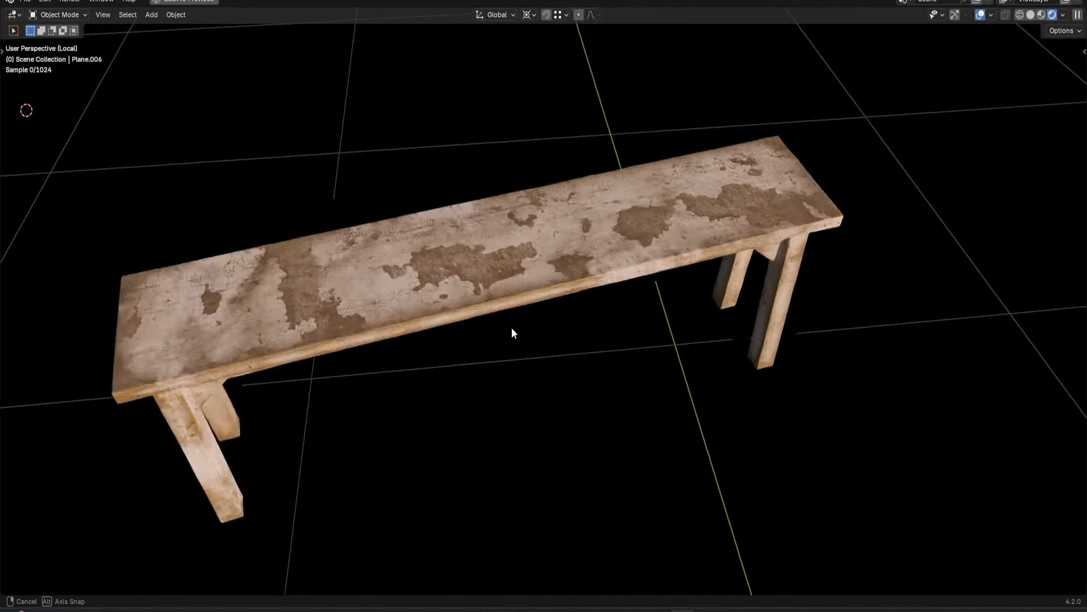
middle_drag(432, 261, 654, 365)
key(ctrl+space)
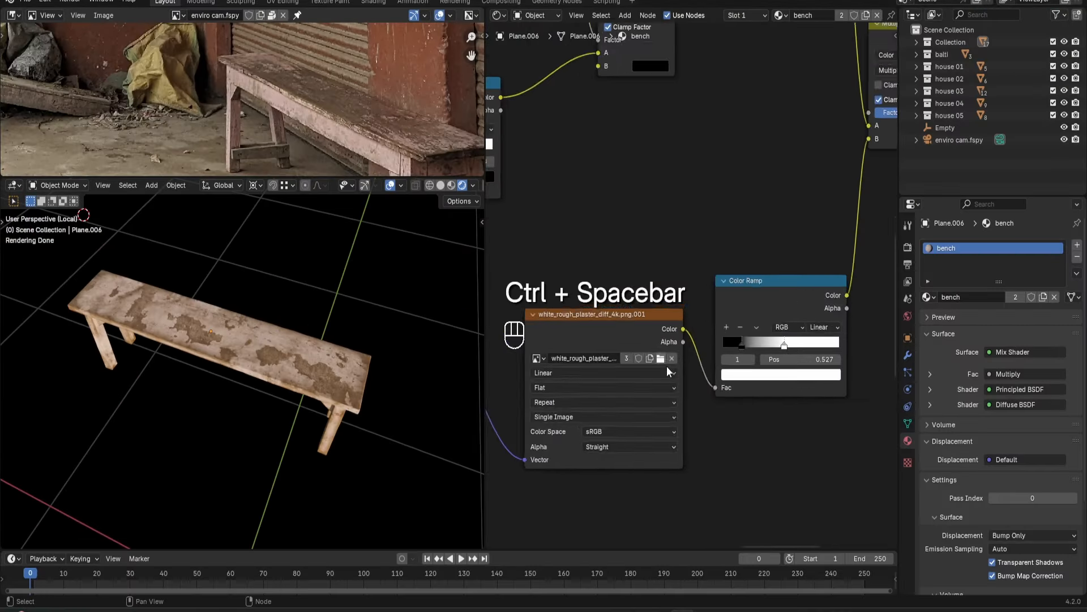
drag(750, 324, 790, 328)
key(KP_0)
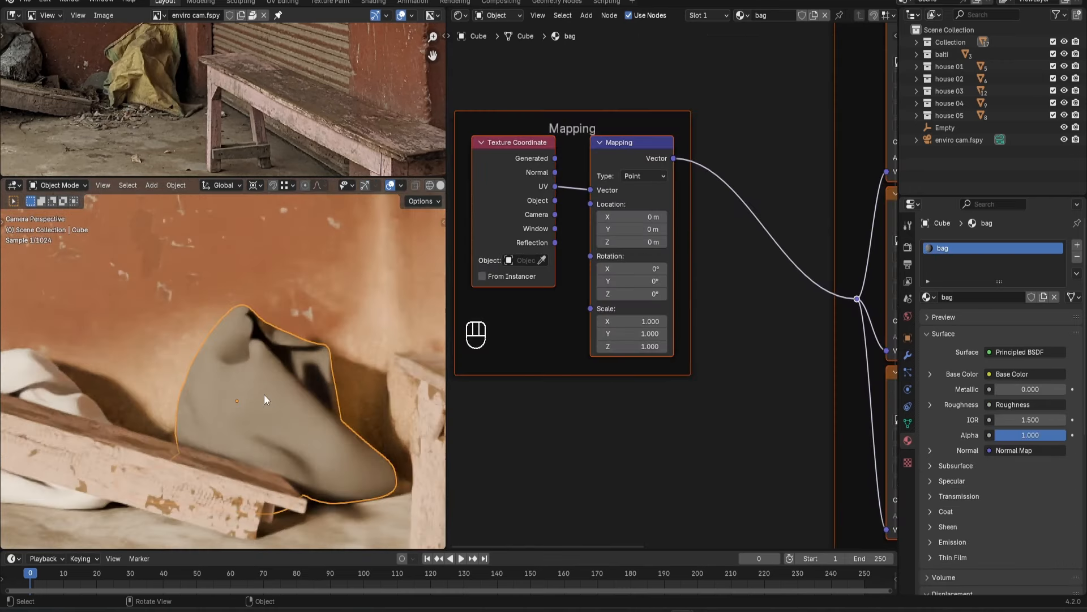
Set the bag material's Mapping scale to 2 on all three axes.
drag(631, 321, 632, 346)
text(2)
key(Return)
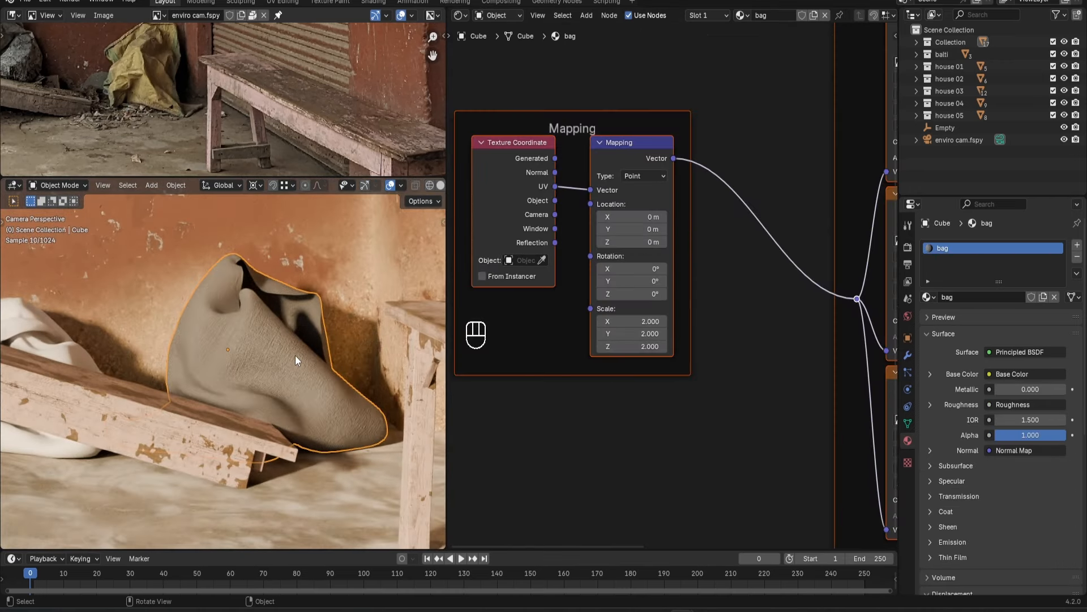
Isolate the bag and insert a Color Ramp with a yellow end colour between its Base Color texture and Principled BSDF.
key(KP_Divide)
key(shift+a)
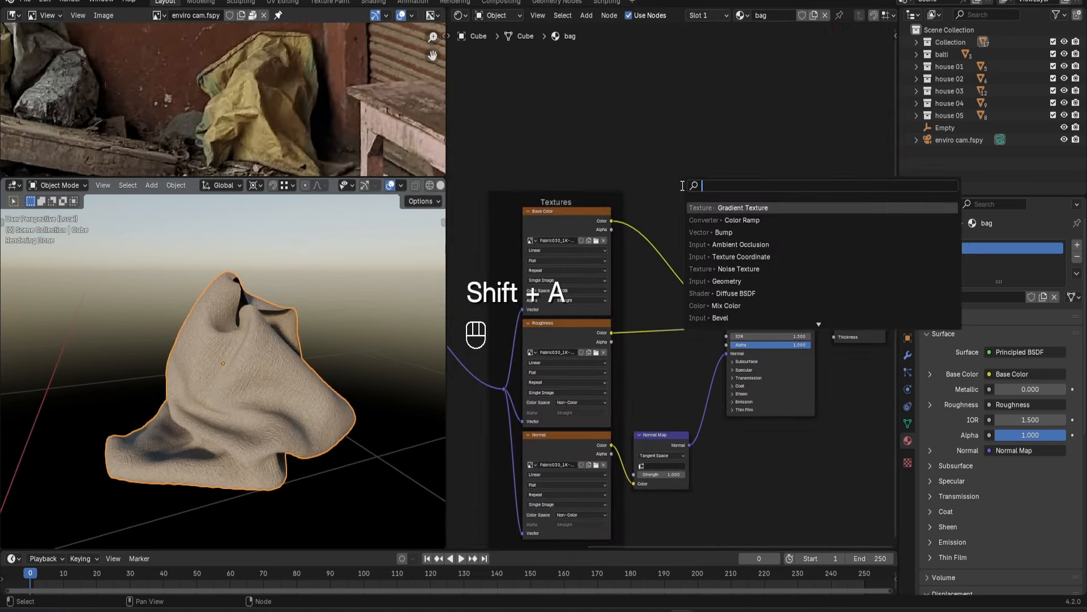
click(720, 219)
click(633, 194)
scroll(698, 269, up, 3)
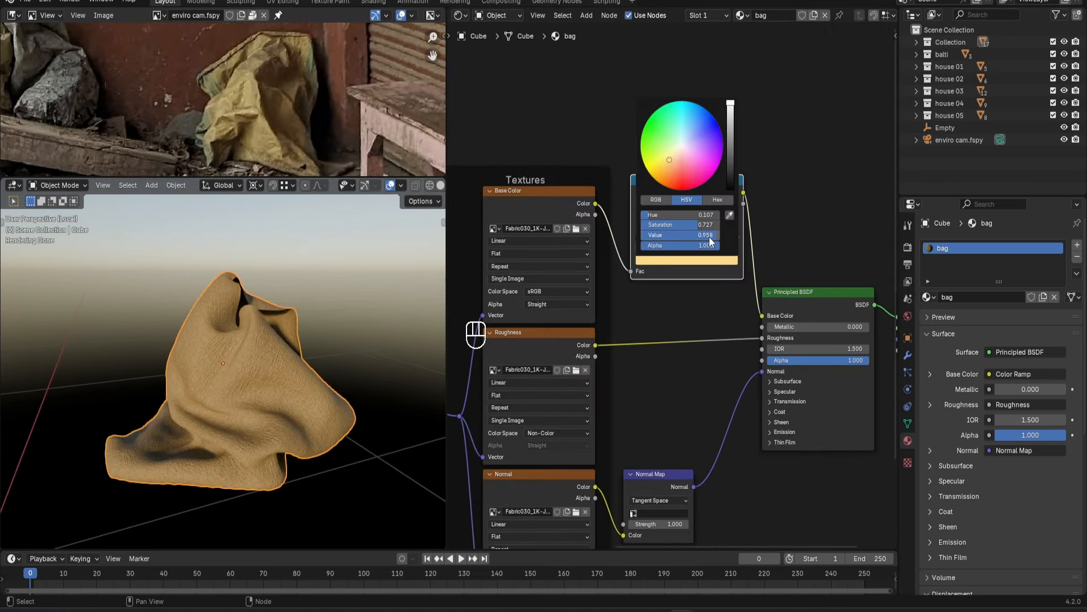
Duplicate the yellow Color Ramp and give the copy's end stop an olive colour sampled from the reference bag.
key(shift+d)
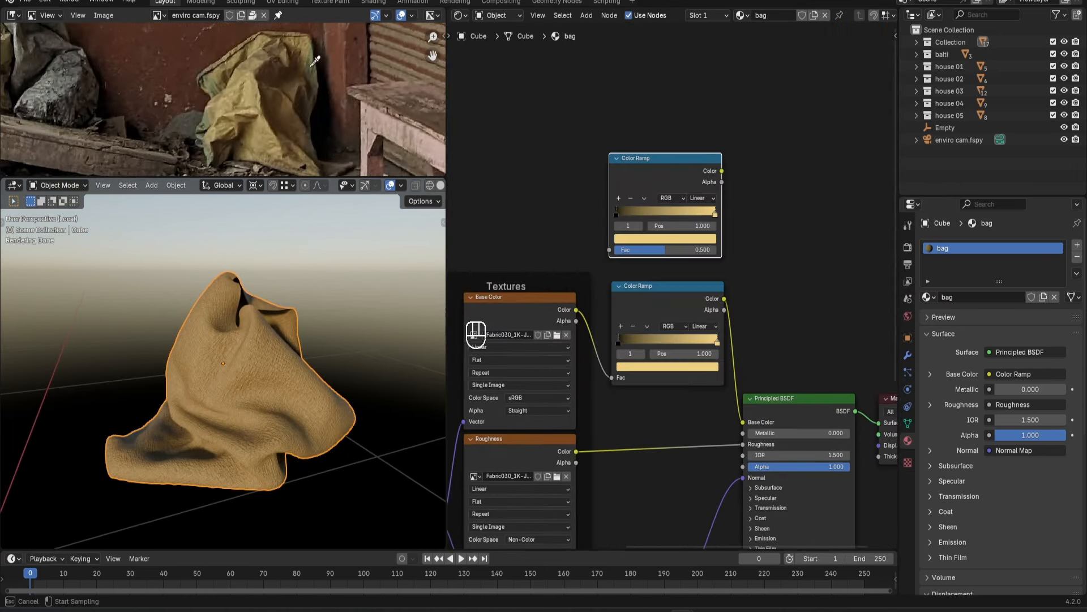
click(701, 235)
scroll(702, 236, up, 2)
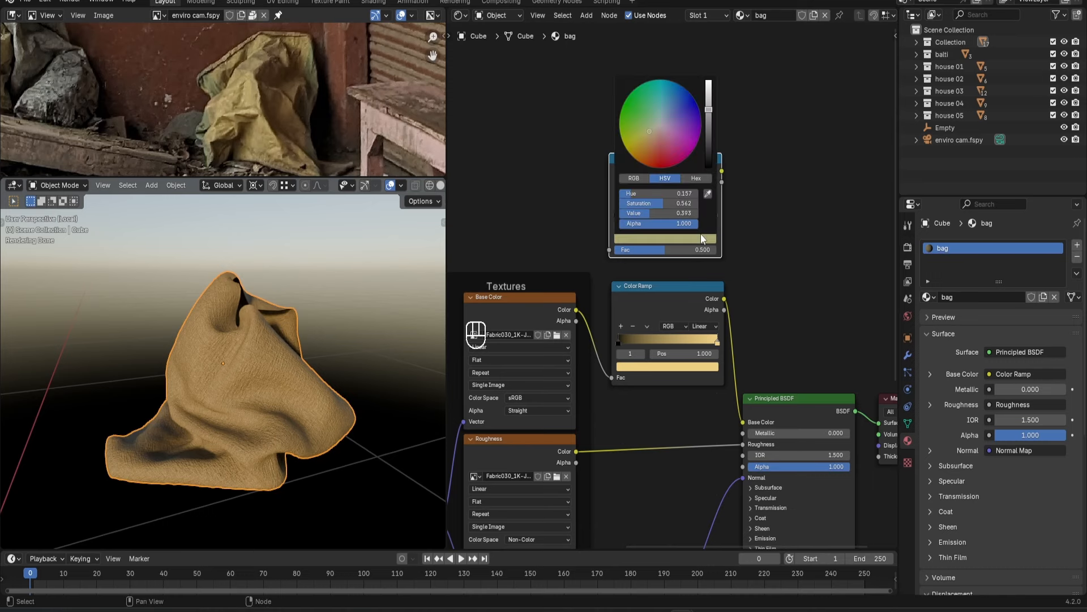
Combine the olive and yellow Color Ramps with a Mix Color node feeding the bag's Base Color.
click(739, 249)
scroll(711, 248, down, 2)
click(753, 254)
middle_drag(761, 259, 702, 222)
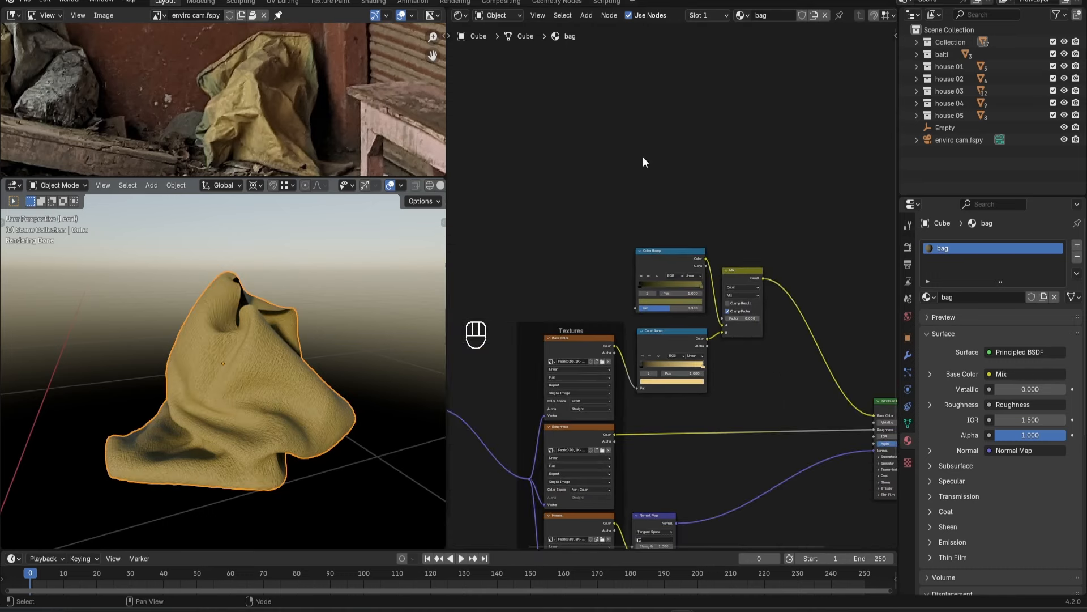
Add a Gradient Texture with Texture Coordinate and Mapping nodes to the bag material and preview it on the bag.
key(shift+a)
text(gra)
key(Return)
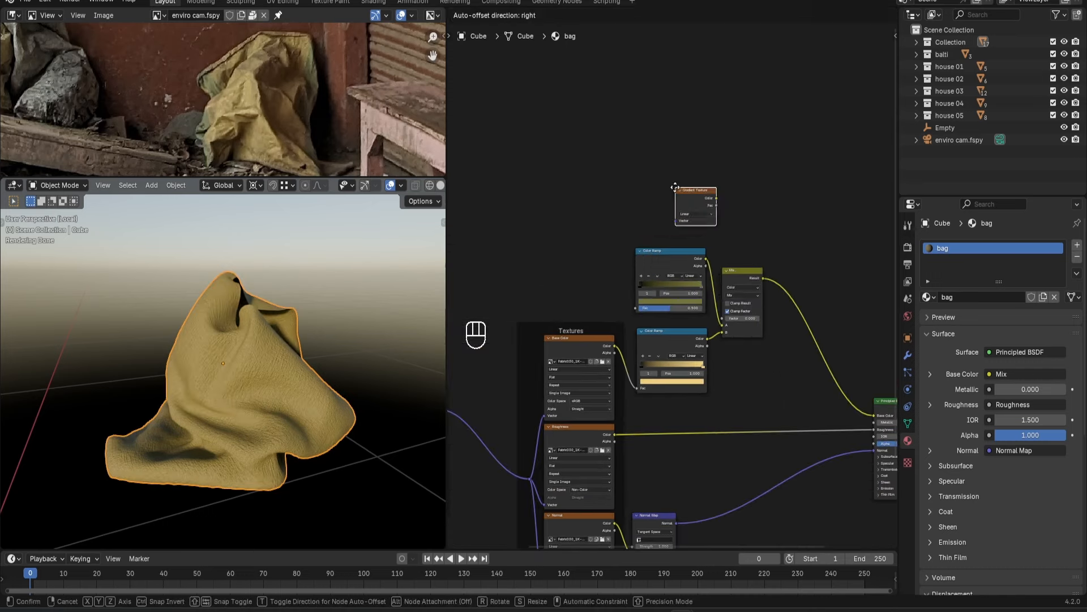
click(645, 161)
scroll(645, 161, up, 2)
key(ctrl+t)
ctrl+shift+click(649, 136)
Insert a Color Ramp after the Gradient Texture with Constant interpolation and its white stop at about 0.718.
key(shift+a)
text(col)
key(Return)
click(720, 142)
click(779, 170)
click(780, 221)
drag(789, 182, 768, 182)
Drive the bag's Mix Factor with the gradient Color Ramp and reconnect the Principled BSDF to the Material Output.
middle_drag(346, 395, 317, 391)
drag(689, 173, 696, 247)
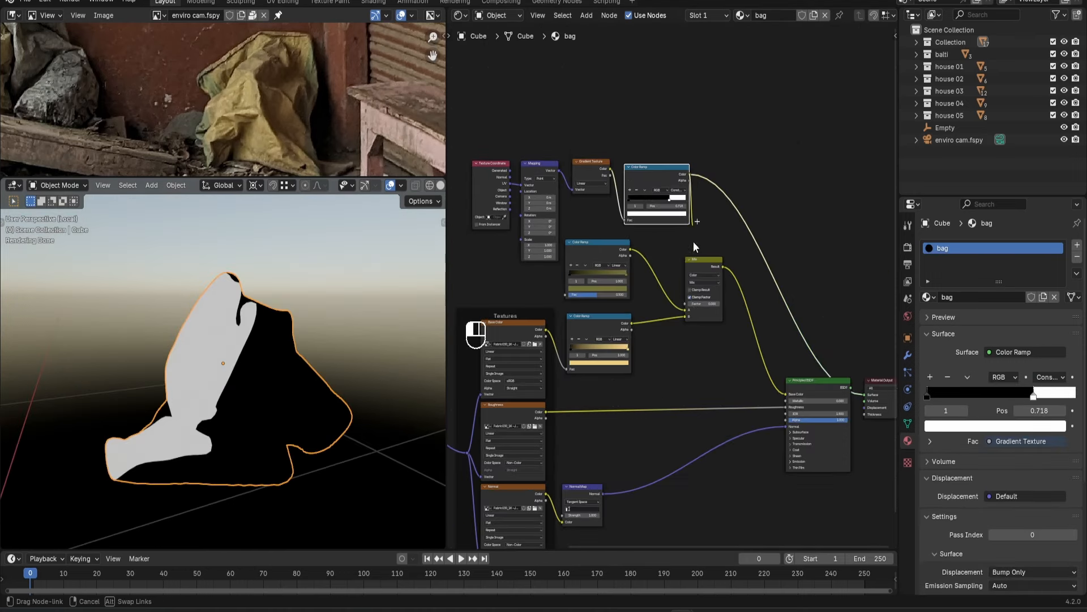
ctrl+shift+click(807, 382)
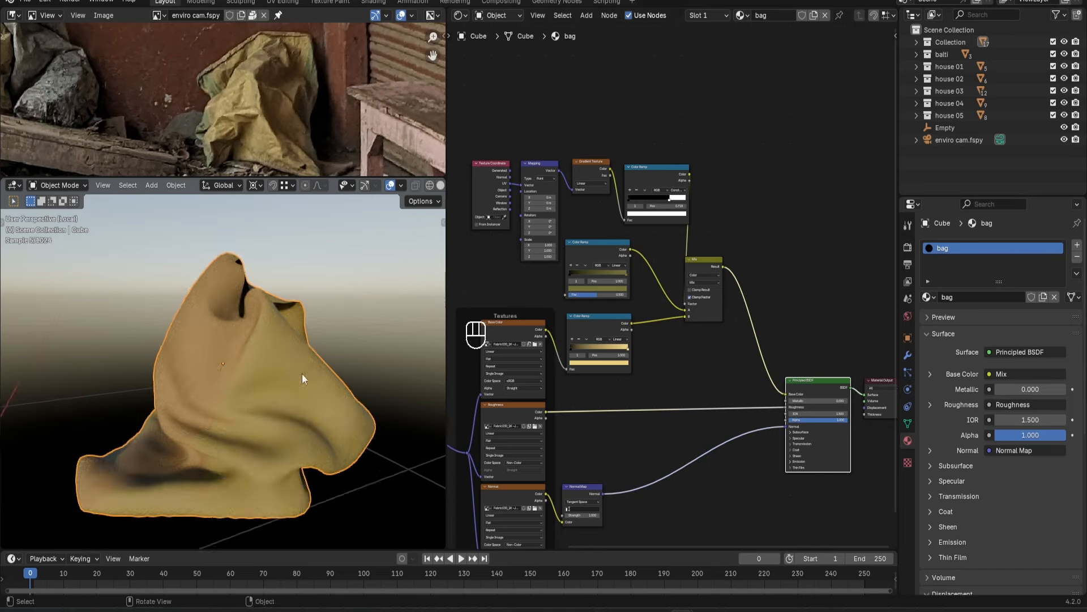
scroll(597, 91, up, 3)
click(597, 86)
click(597, 115)
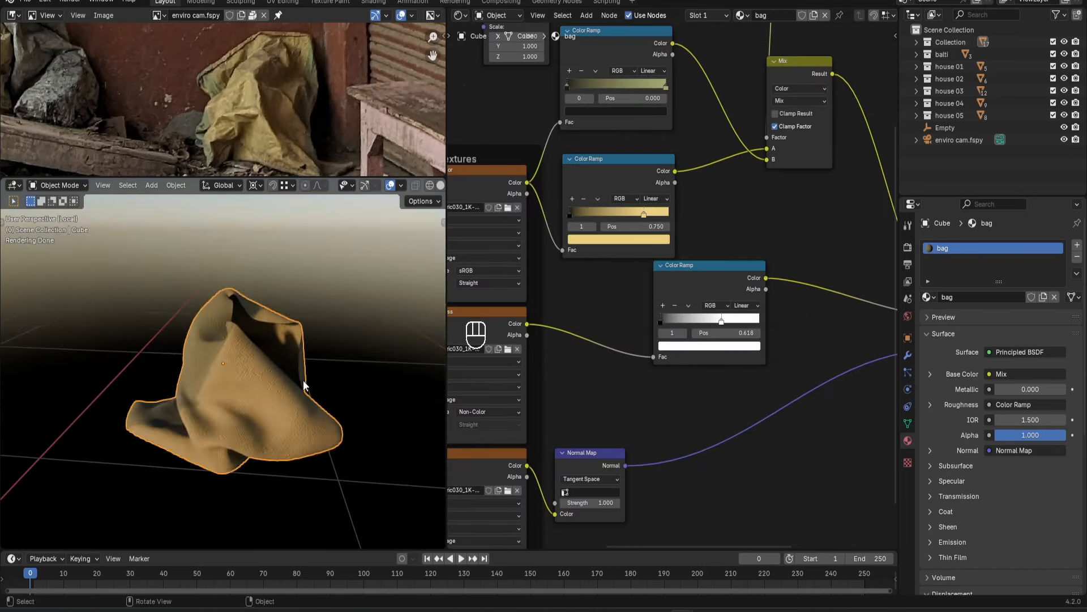
middle_drag(304, 397, 185, 393)
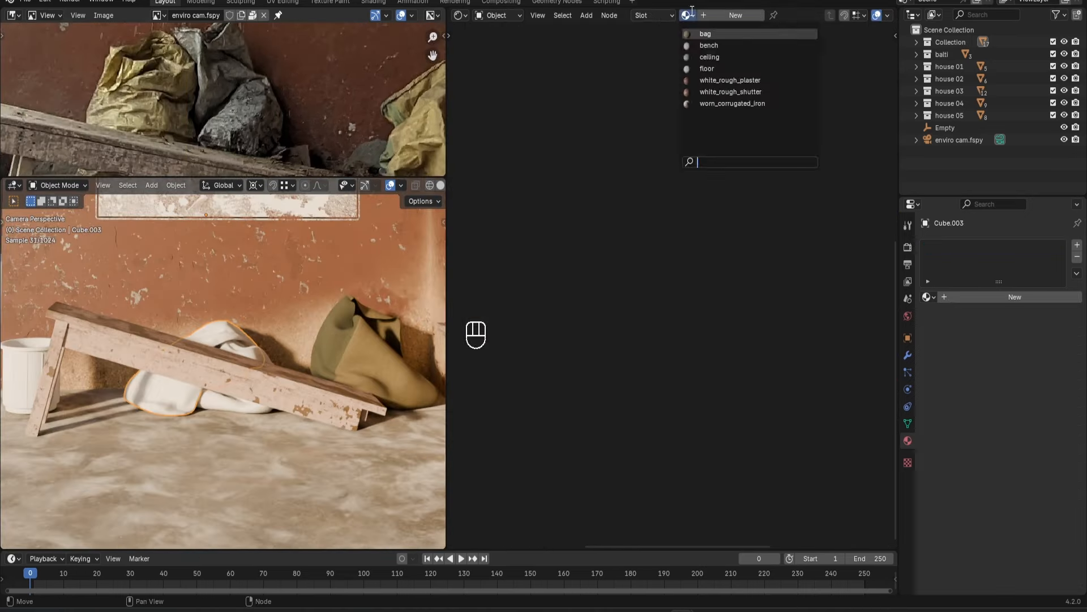
Assign the bag material to the untextured bag behind the bench, and reduce bag02's colour network to a single Color Ramp feeding Base Color.
click(708, 32)
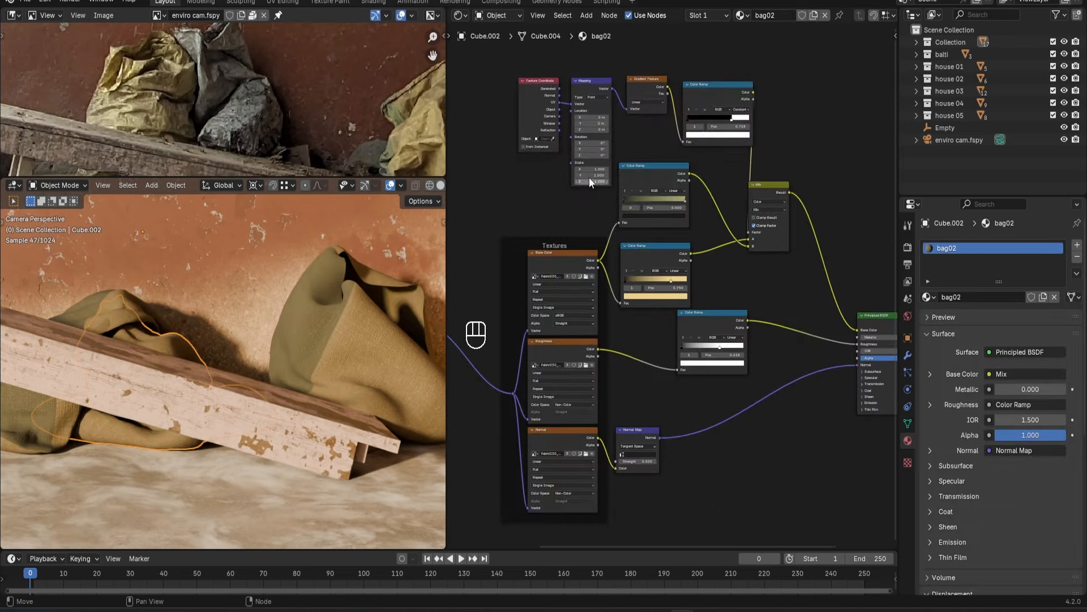
drag(510, 63, 794, 189)
key(Delete)
drag(657, 246, 726, 214)
drag(757, 221, 857, 329)
scroll(728, 223, up, 5)
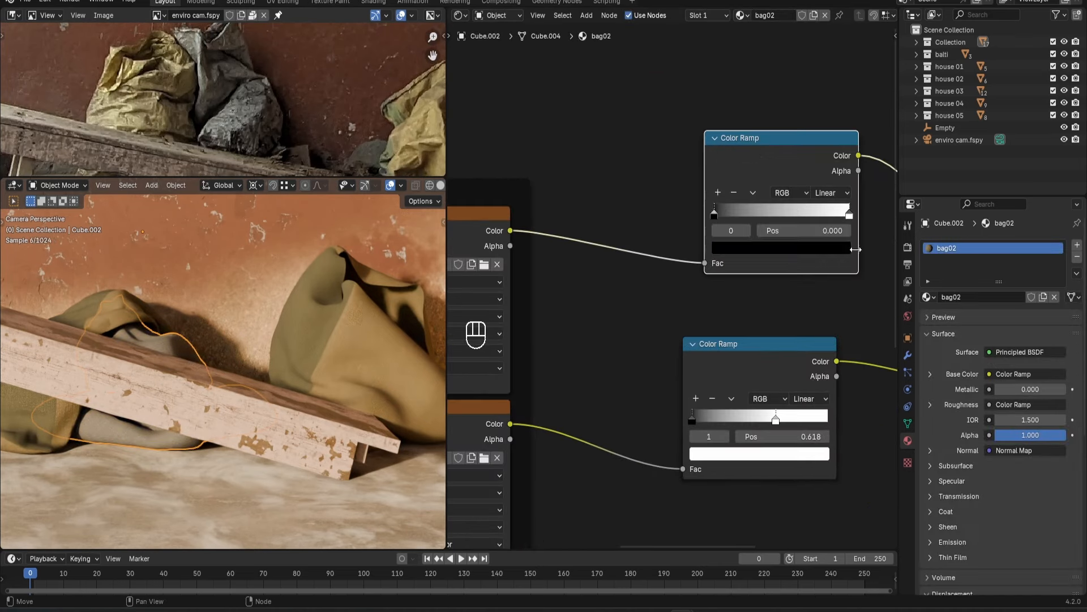
Increase the contrast of bag02's Base Color ramp with the black stop at 0.114 and the white stop at 0.405.
drag(849, 214, 798, 214)
drag(714, 214, 733, 214)
drag(798, 214, 768, 214)
scroll(237, 378, up, 3)
shift+middle_drag(222, 388, 344, 336)
scroll(800, 247, up, 1)
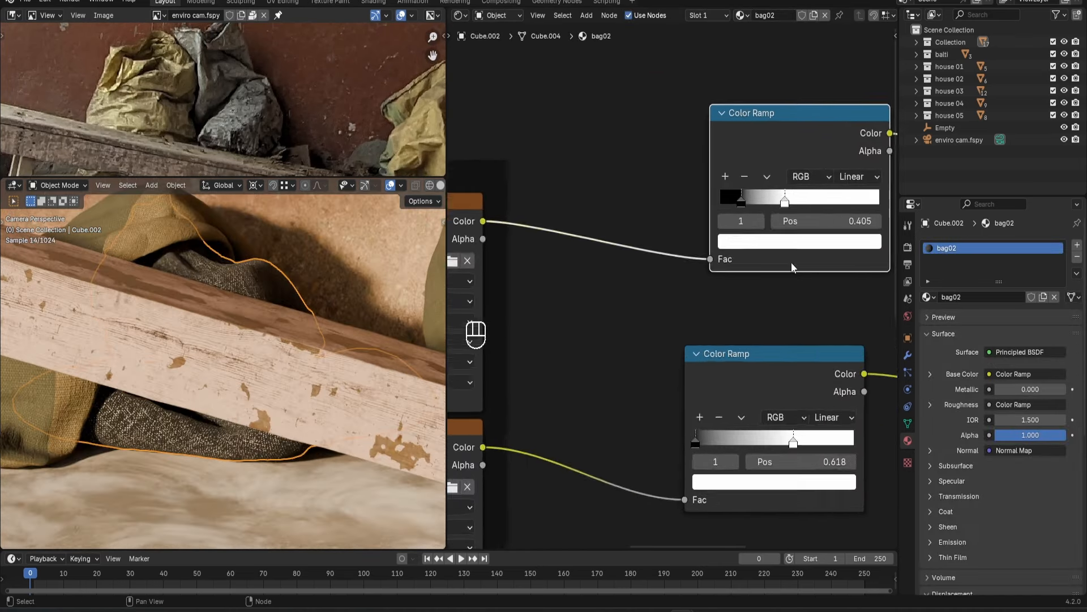
Adjust the colours of the light and black stops in bag02's Base Color ramp toward the grey reference bag.
middle_drag(800, 252, 704, 318)
click(705, 307)
click(643, 268)
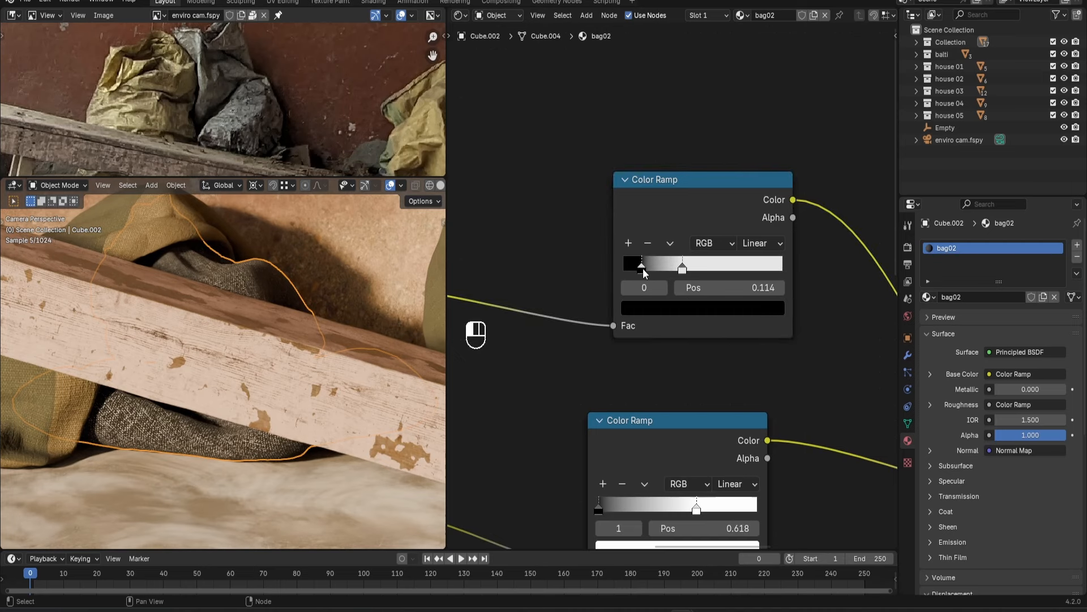
click(681, 305)
scroll(682, 306, up, 2)
scroll(212, 335, down, 5)
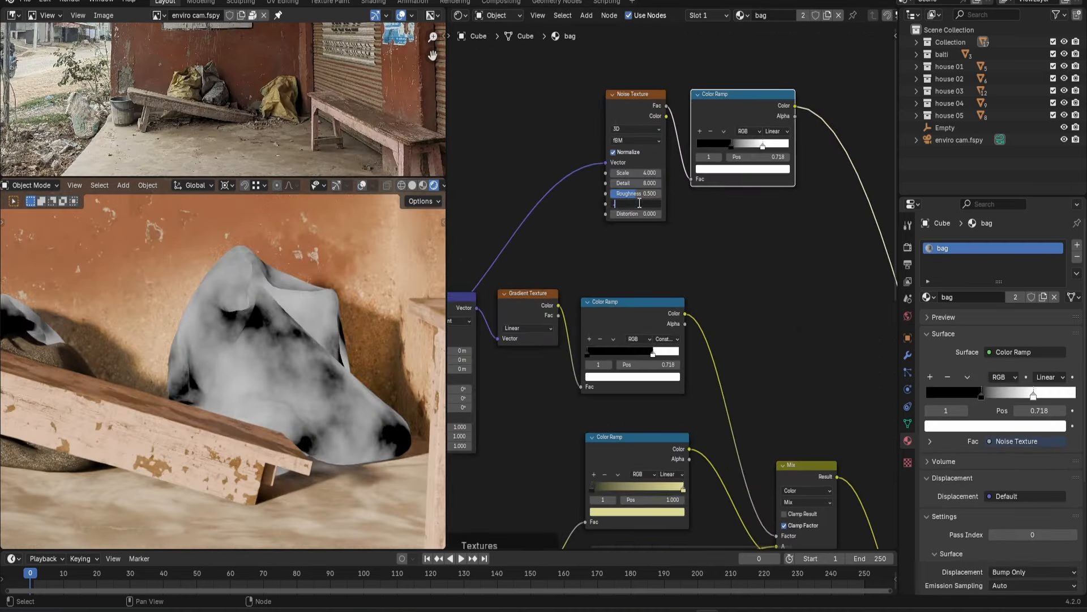
Refine the bag's noise mask with a Distortion of 0.2 and the Color Ramp's white stop at 0.548.
double_click(631, 214)
text(1)
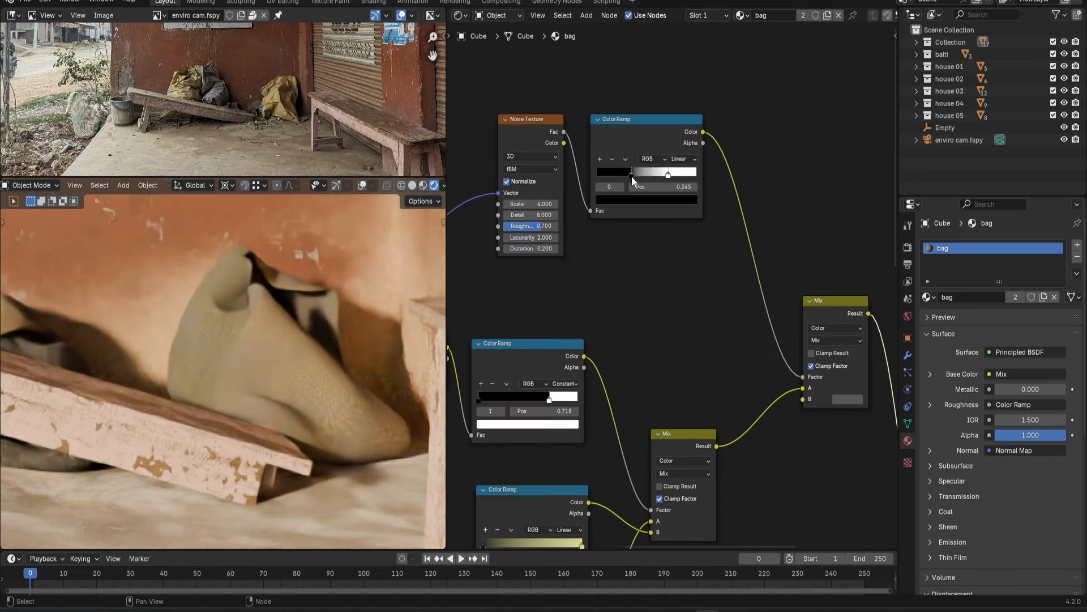
drag(654, 177, 653, 176)
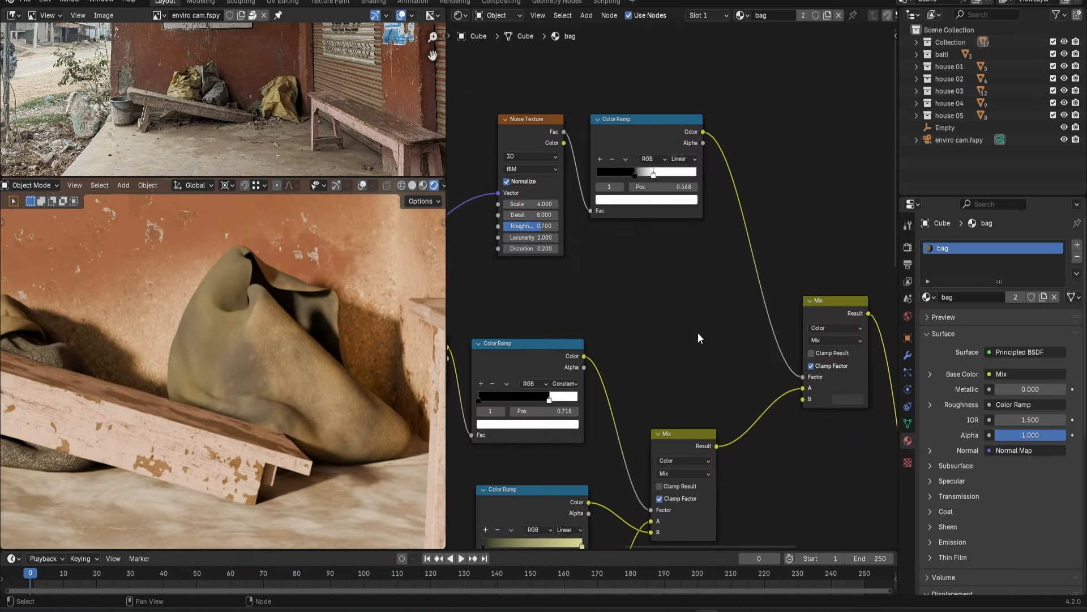
middle_drag(340, 340, 213, 339)
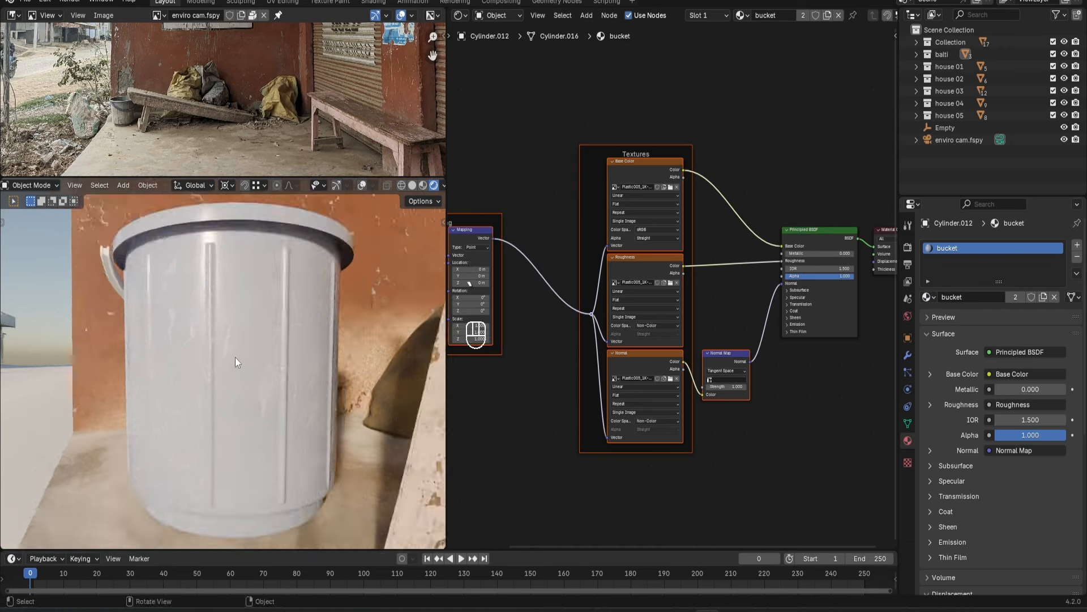
Assign the existing bucket material to the bucket's handle.
middle_drag(235, 358, 287, 399)
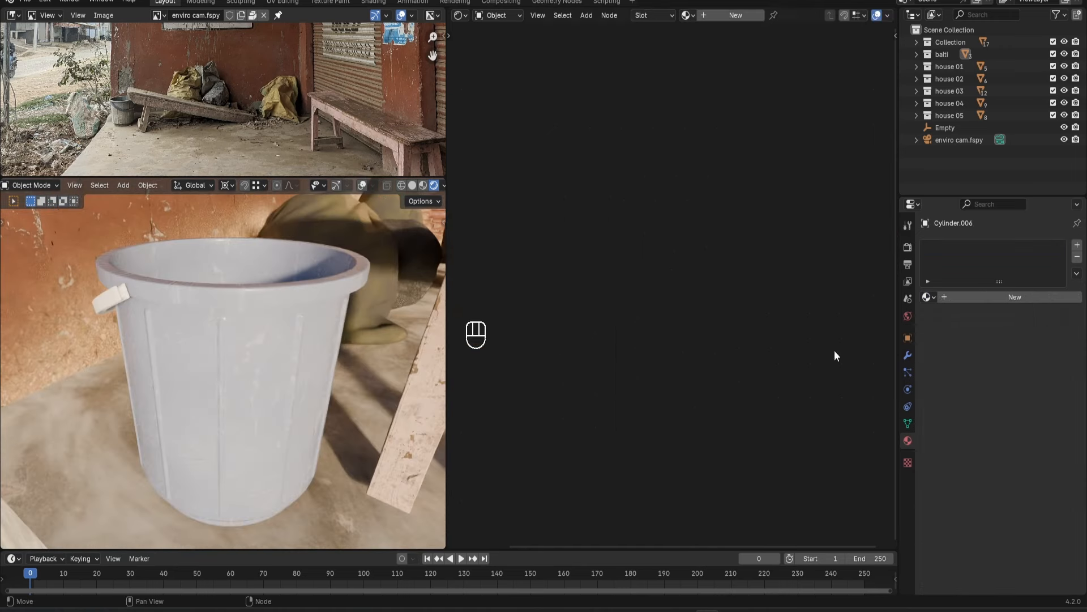
click(928, 297)
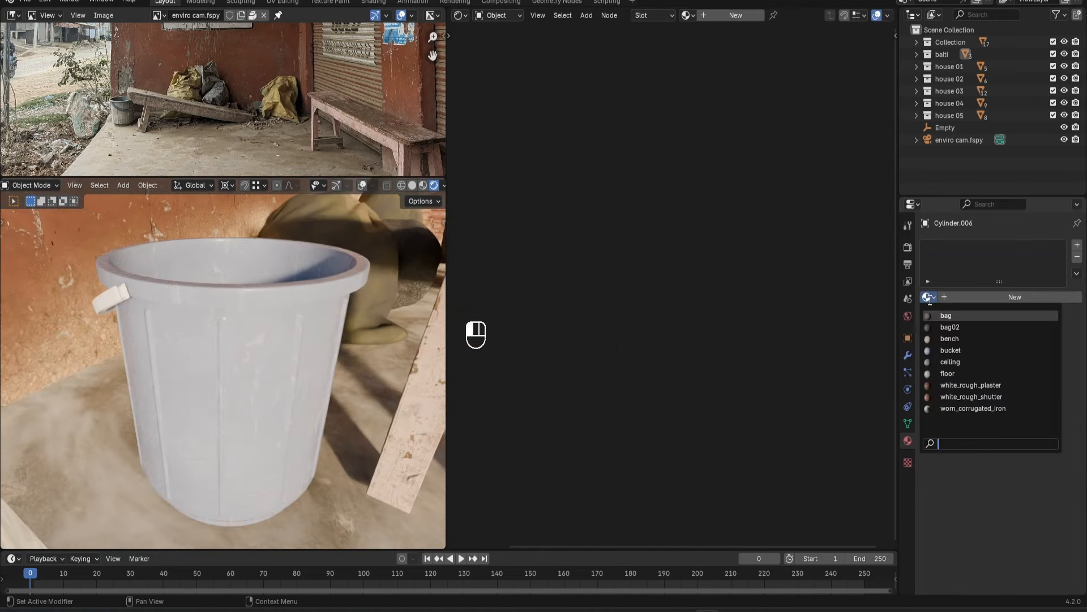
click(950, 350)
middle_drag(291, 355, 379, 430)
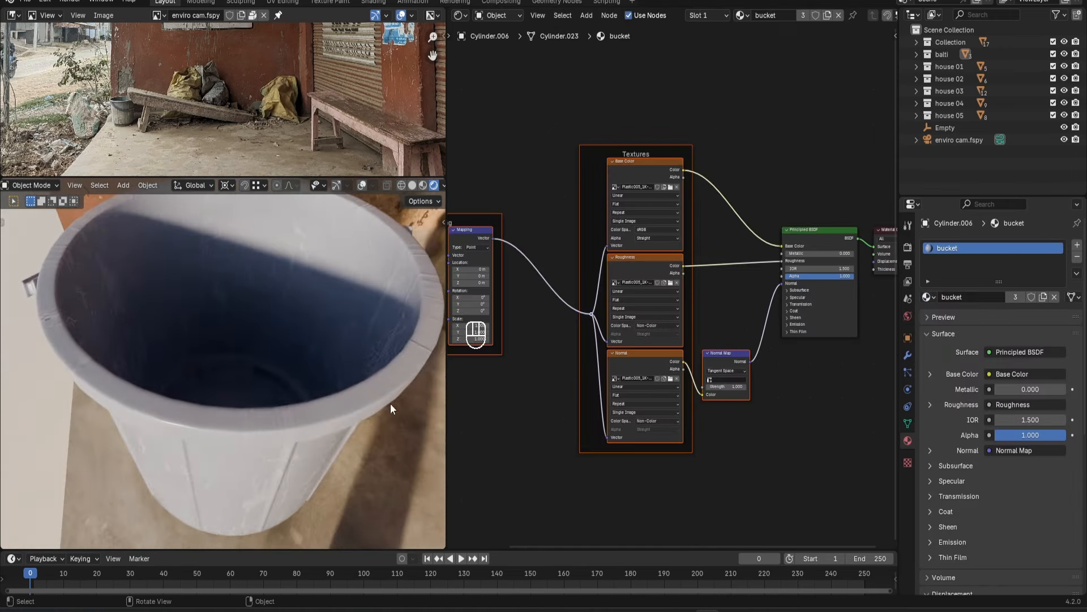
middle_drag(175, 390, 170, 350)
Open the UV Editor beside a solid view, mark seams along the bucket body's side and bottom edge, and unwrap it.
key(z)
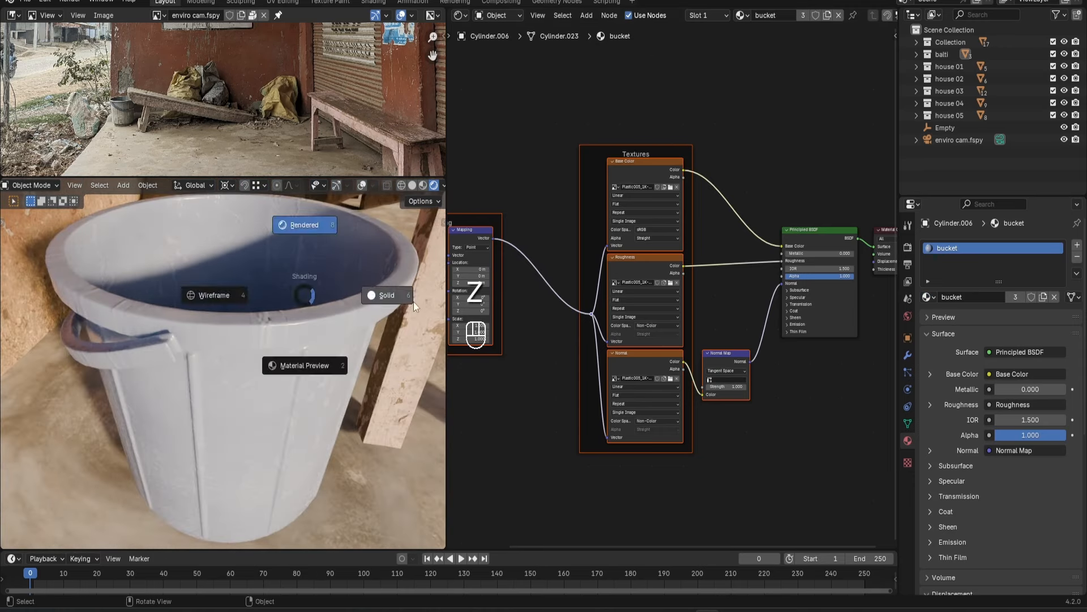
click(376, 294)
click(459, 15)
click(487, 63)
key(Tab)
key(2)
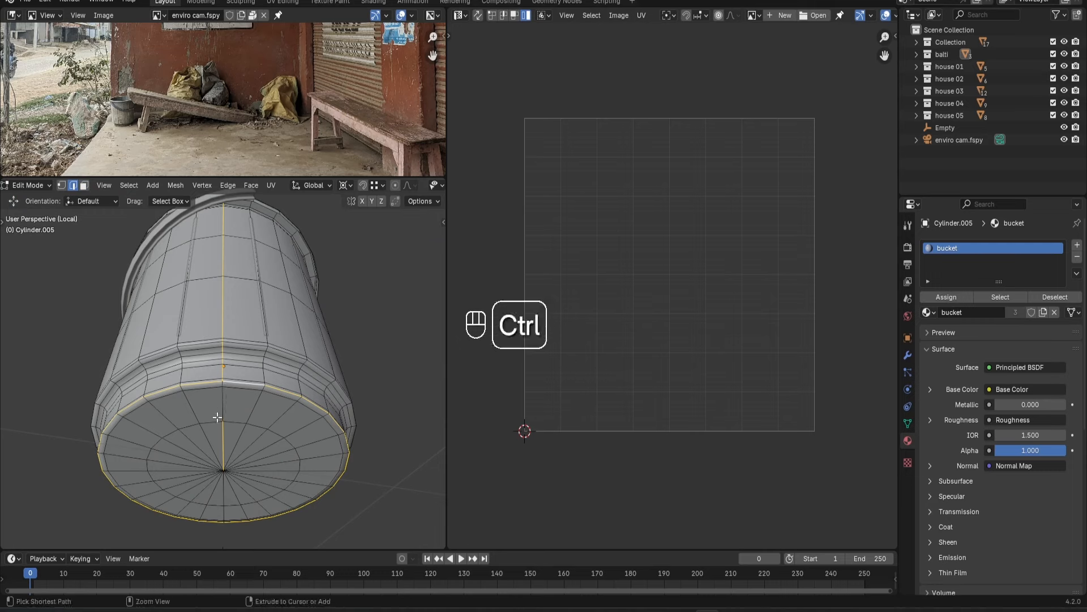
middle_drag(217, 417, 272, 381)
key(u)
key(a)
key(u)
click(258, 226)
Select the bucket's next part and unwrap its entire mesh.
middle_drag(254, 331, 272, 334)
key(Tab)
click(255, 345)
key(Tab)
key(a)
key(u)
click(254, 345)
key(Tab)
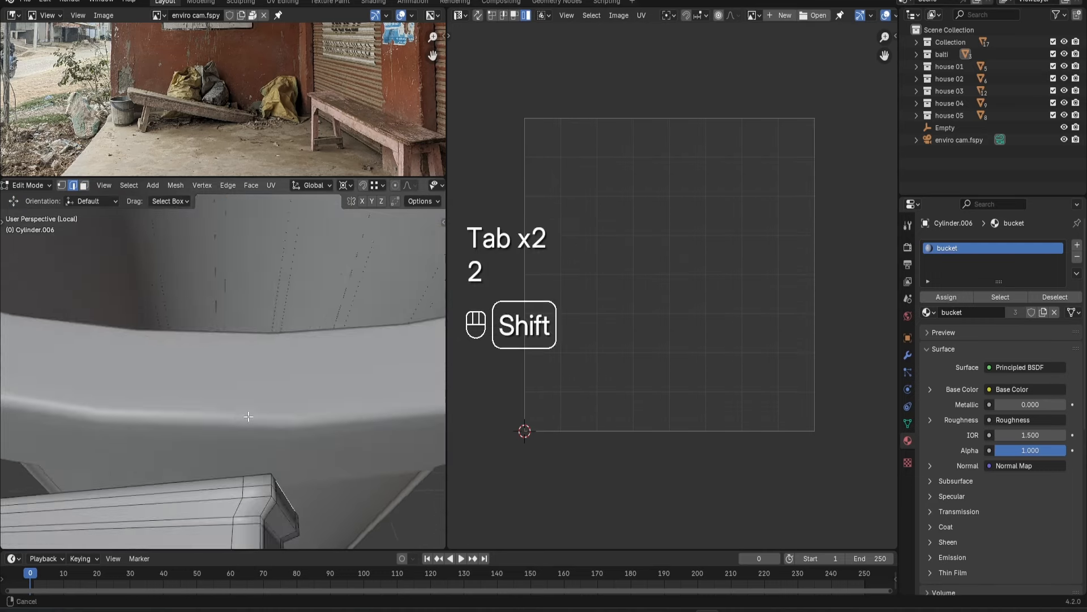
Mark seams along the edge loops of the bucket handle and unwrap the handle.
middle_drag(223, 440, 374, 424)
alt+shift+click(373, 424)
scroll(316, 313, down, 8)
scroll(316, 313, up, 7)
middle_drag(316, 313, 252, 376)
key(u)
key(a)
key(u)
click(241, 243)
key(Tab)
Select the bucket parts together and pack all their UV islands.
scroll(255, 373, down, 6)
shift+click(134, 390)
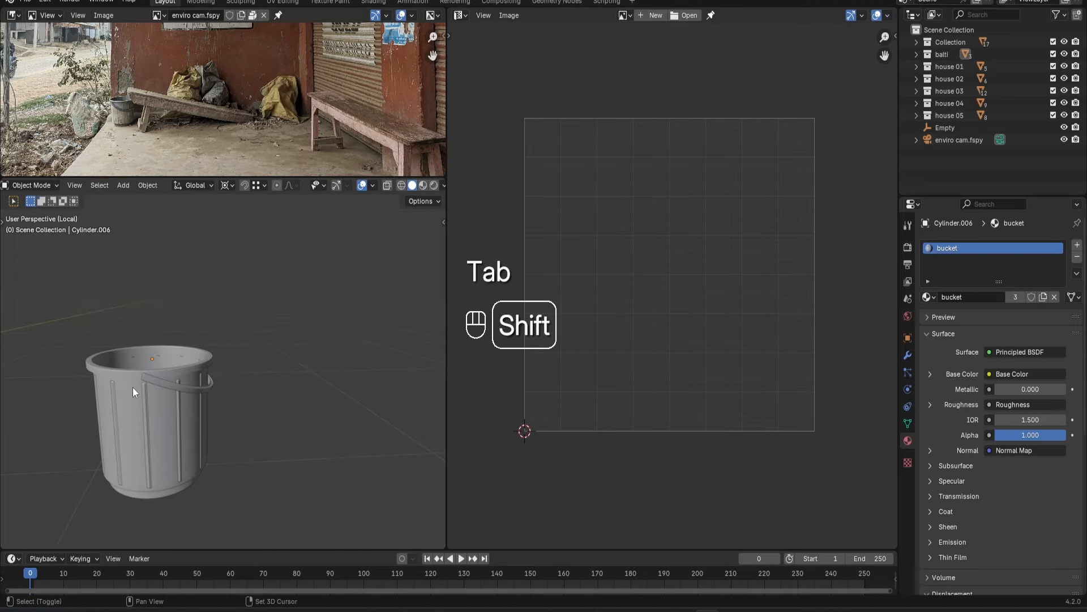
key(Tab)
key(a)
key(a)
click(641, 15)
key(ctrl+p)
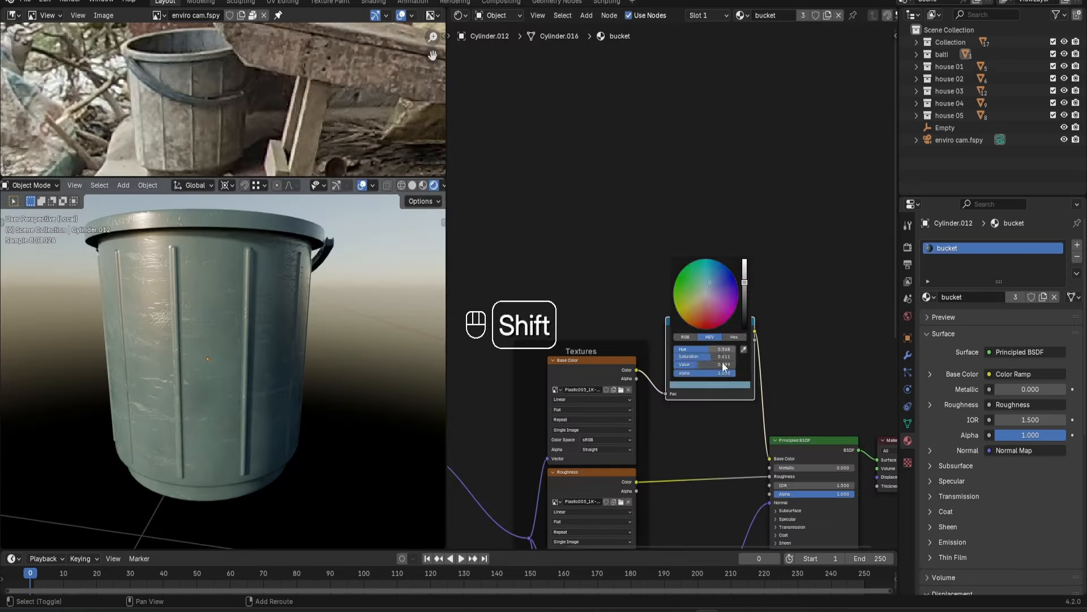
Adjust the dark and blue stop colours of the bucket's Base Color ramp to match the reference bucket.
click(710, 401)
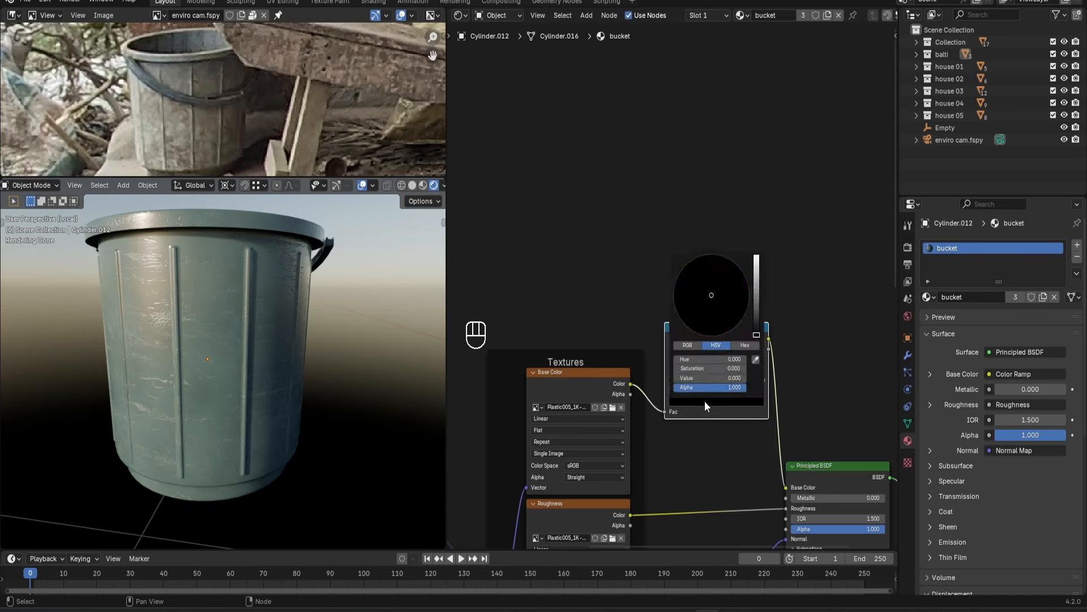
click(637, 338)
middle_drag(219, 255, 236, 278)
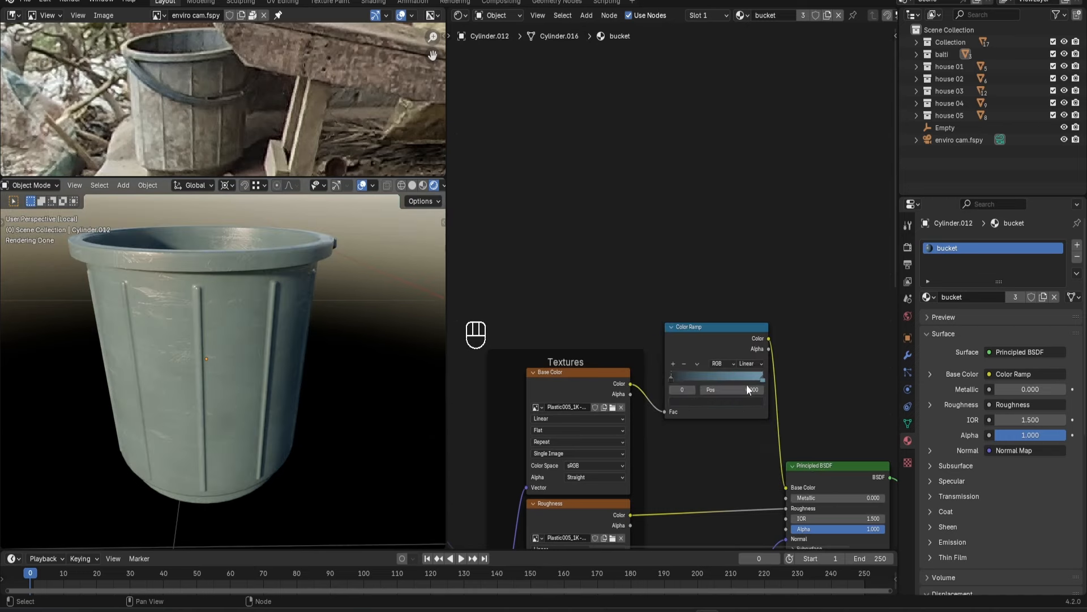
scroll(753, 389, up, 5)
click(804, 424)
click(762, 457)
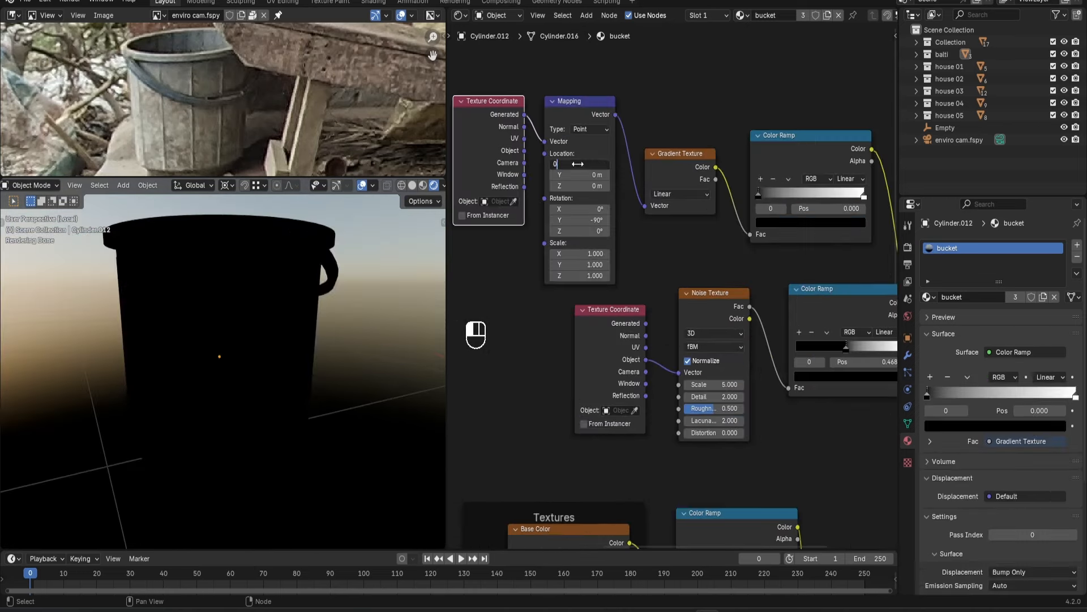
Rearrange the bucket's gradient and noise mask nodes and the Material Output, and preview the noise Color Ramp.
scroll(681, 191, down, 2)
drag(764, 272, 482, 141)
drag(694, 229, 753, 170)
middle_drag(804, 283, 706, 244)
drag(744, 461, 864, 410)
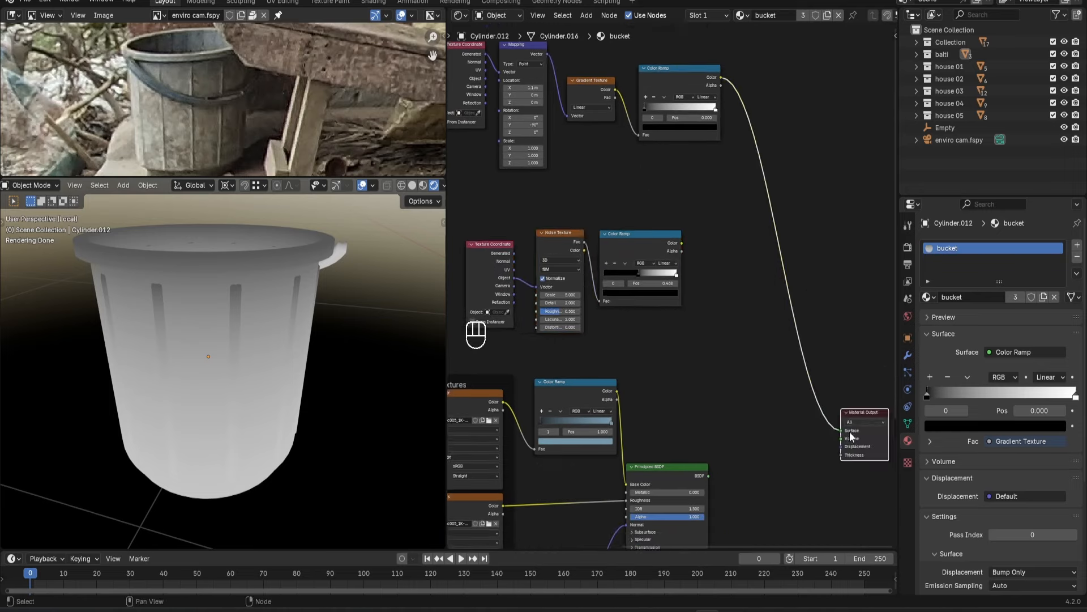
middle_drag(640, 294, 713, 314)
drag(713, 252, 686, 218)
ctrl+shift+click(651, 227)
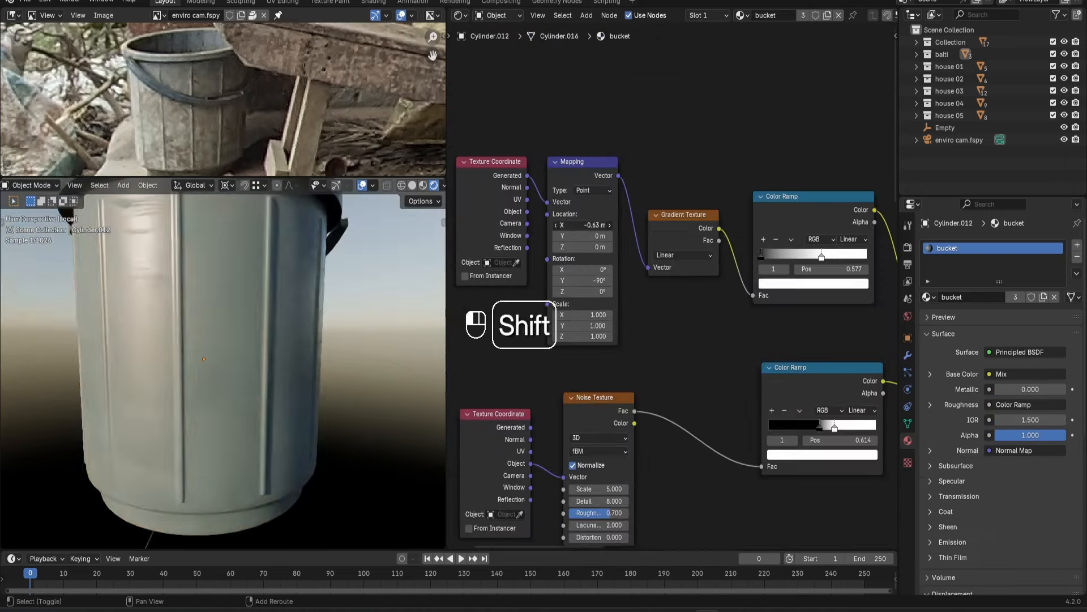
Tidy the bucket's mask nodes, leave the isolated view and return to the scene camera.
scroll(599, 206, down, 3)
drag(599, 210, 598, 207)
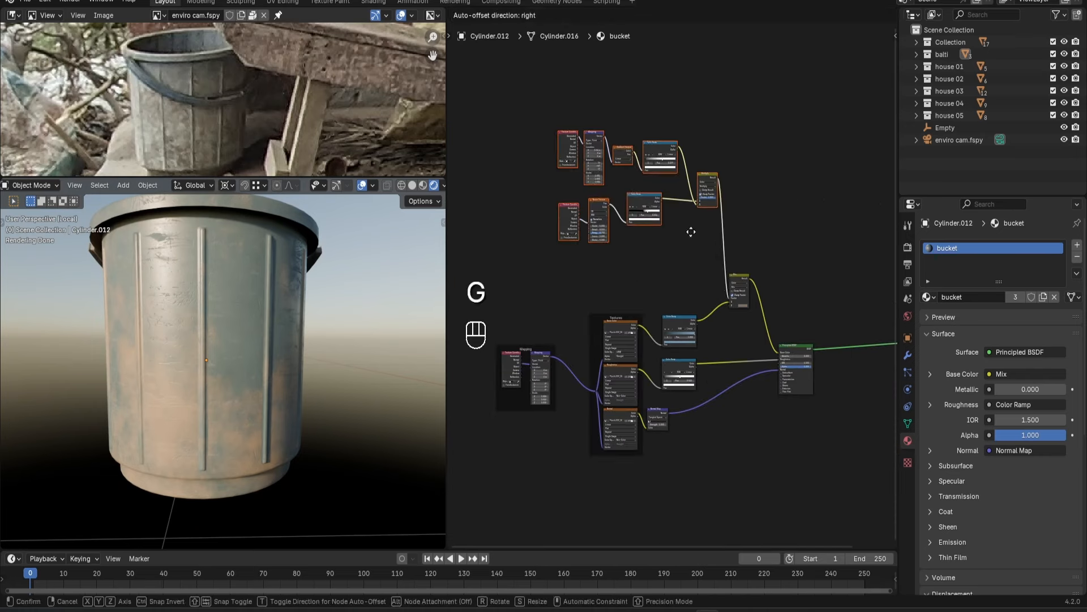
scroll(674, 283, down, 2)
key(slash)
key(KP_0)
scroll(735, 325, up, 5)
key(shift+d)
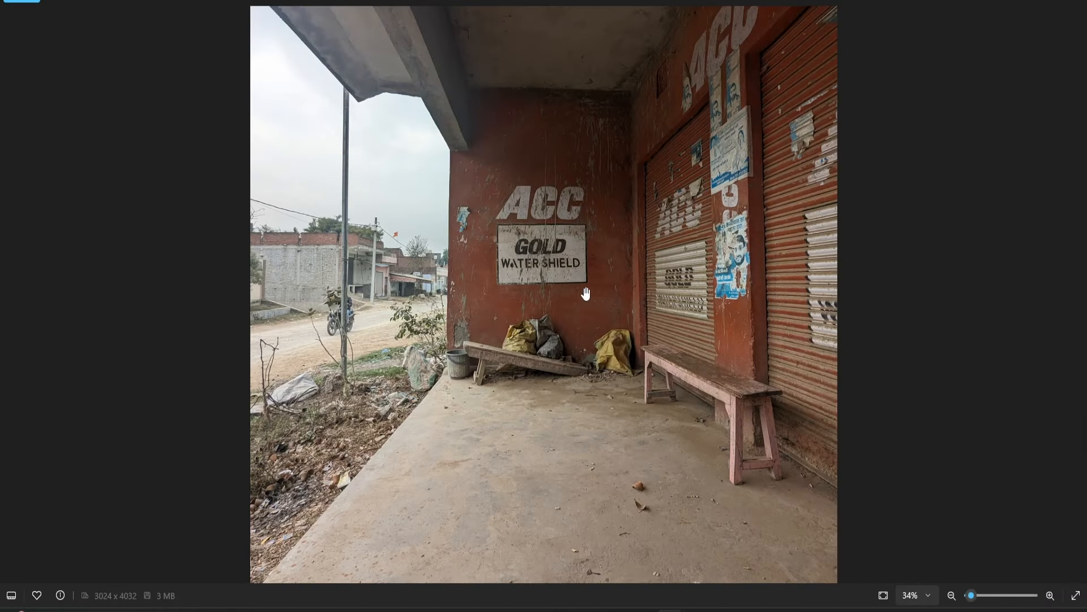
Switch to the image viewer and examine the road and roadside ground in the reference photos.
scroll(544, 308, up, 4)
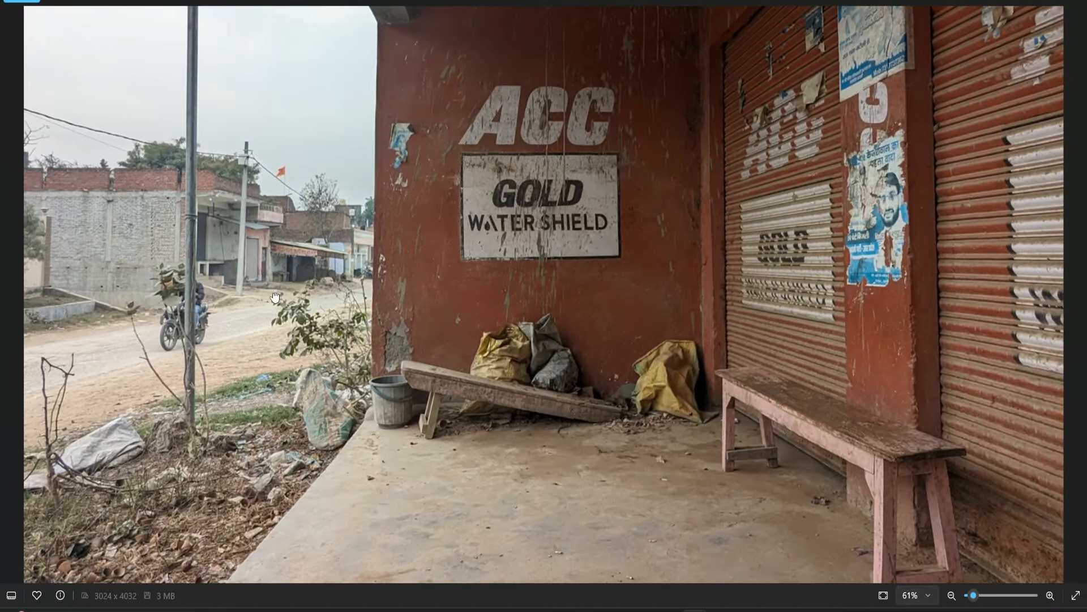
scroll(273, 298, up, 2)
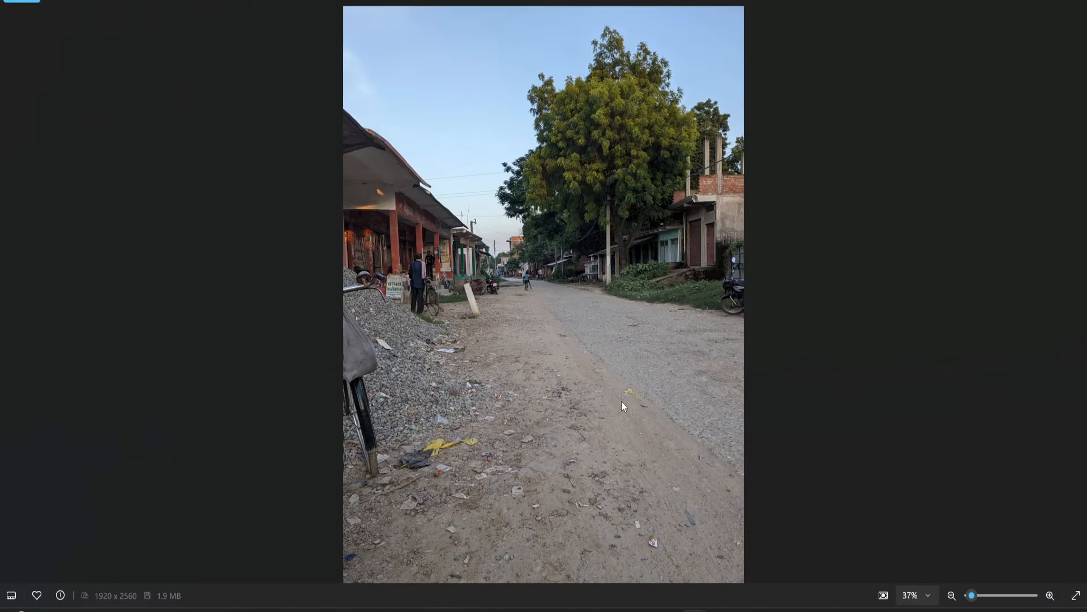
scroll(667, 358, up, 2)
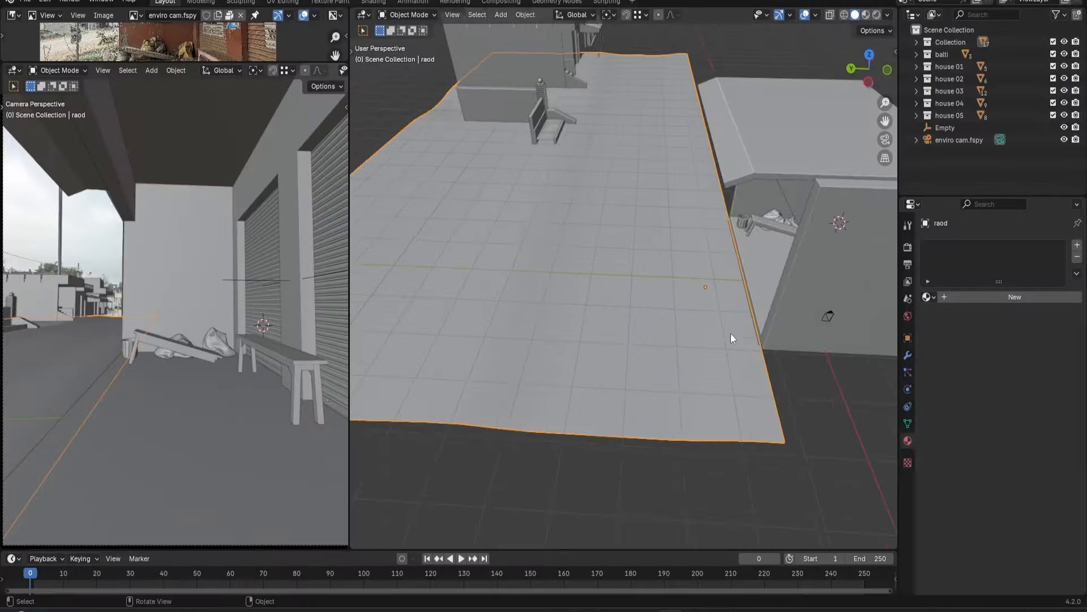
Switch back to Blender and create a new asphalt material for the road in the Shader Editor.
middle_drag(731, 333, 629, 280)
click(362, 15)
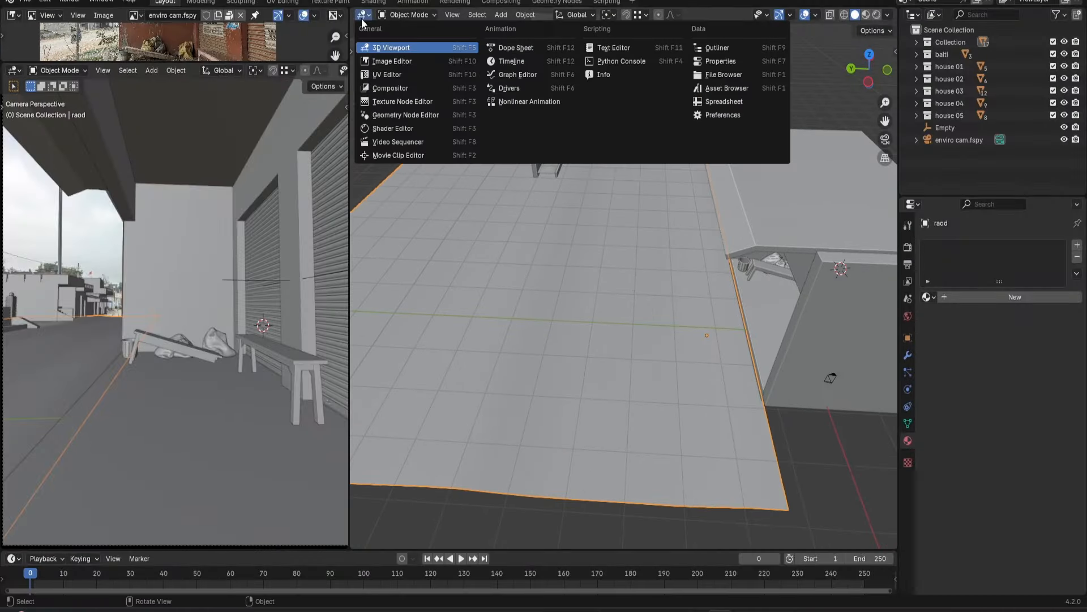
click(393, 128)
click(651, 16)
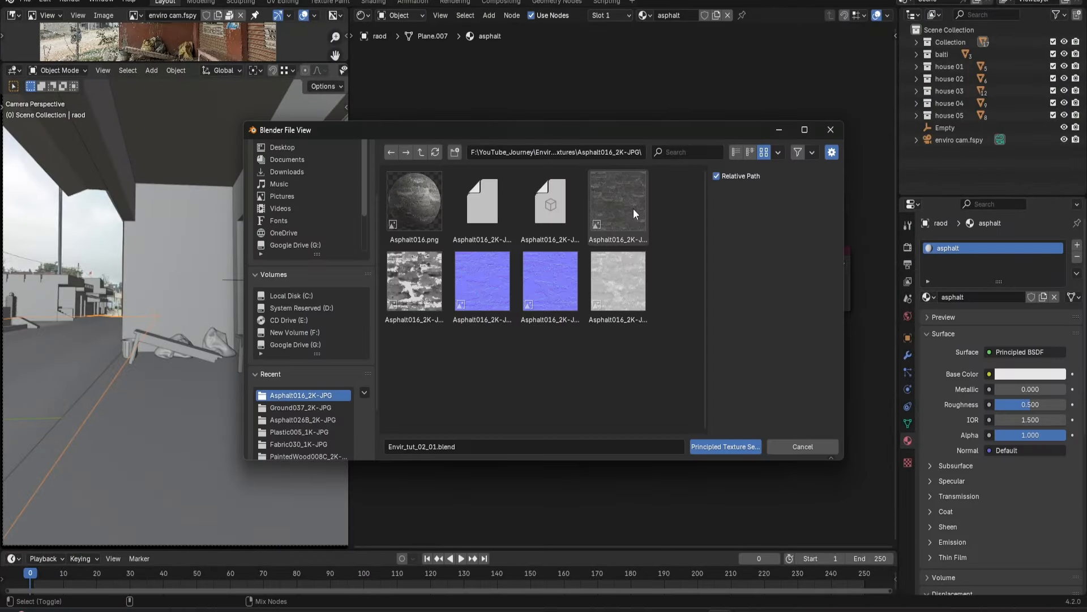
Add a Principled texture setup to the asphalt material from the Asphalt016_2K-JPG colour, normal and roughness maps.
click(633, 208)
ctrl+click(561, 276)
ctrl+click(620, 281)
click(723, 445)
scroll(691, 312, down, 2)
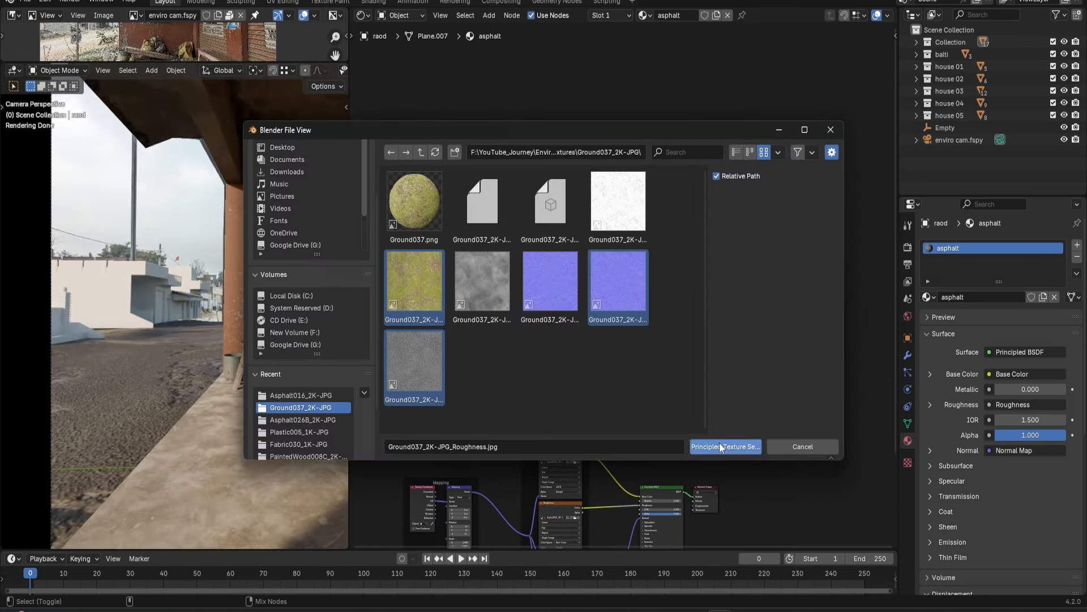
Load the Ground037_2K-JPG colour, normal and roughness maps as a second Principled texture setup in the asphalt material.
click(722, 447)
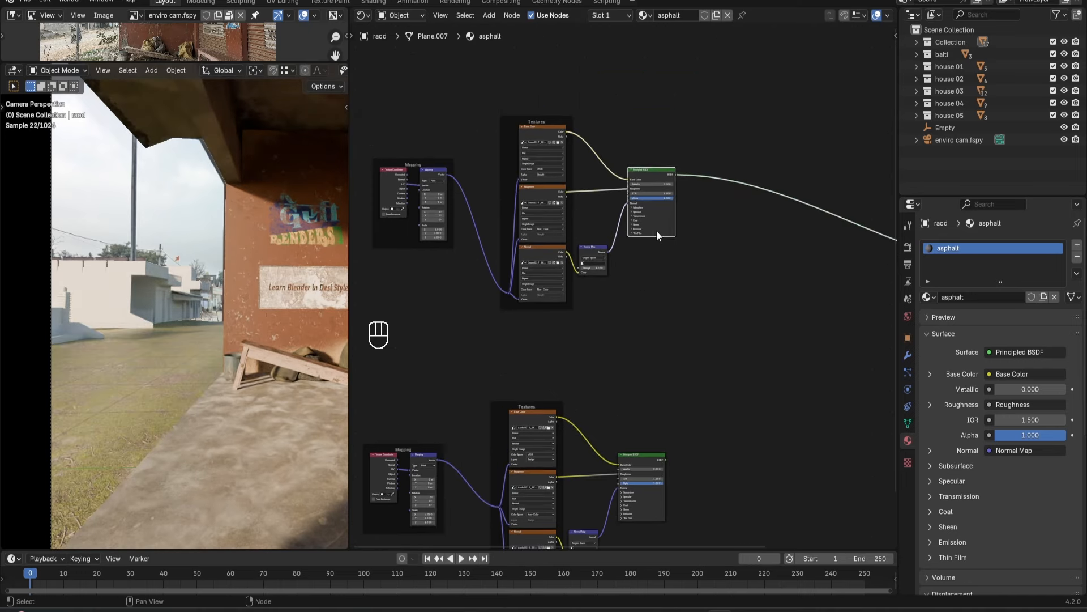
Blend the two Principled shaders with a Mix Shader whose factor comes from a new 2048 × 2048 black image named grass mask.
ctrl+shift+right_drag(655, 181, 654, 447)
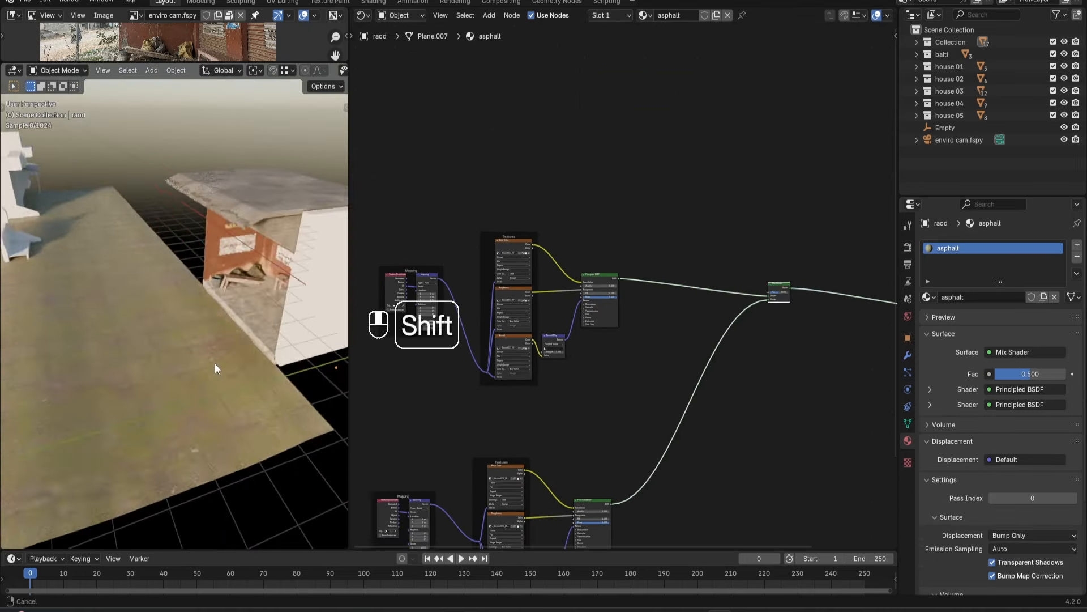
middle_drag(216, 361, 192, 352)
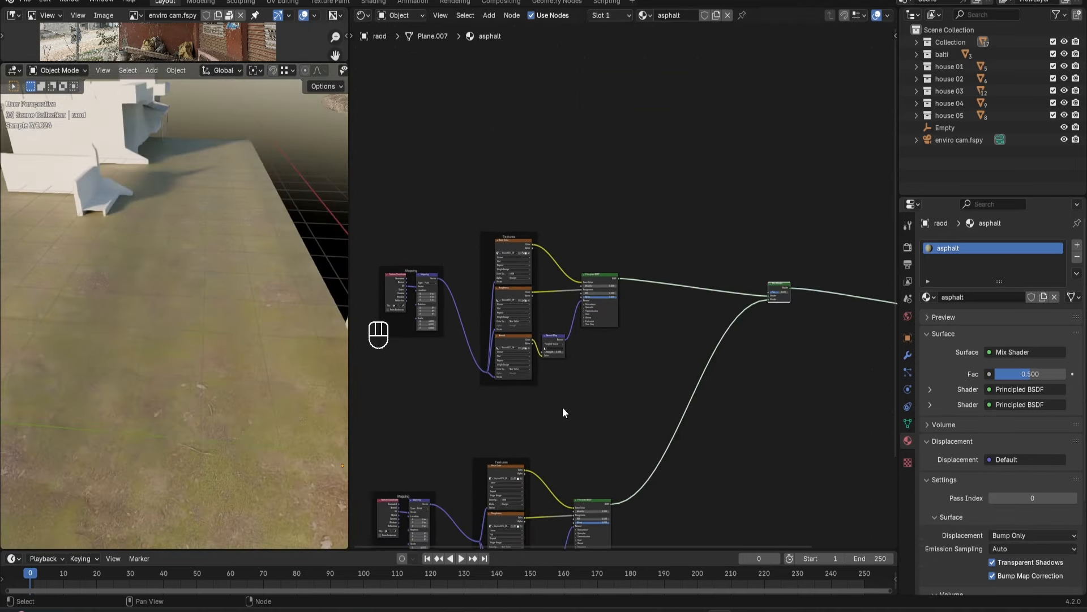
middle_drag(572, 378, 560, 328)
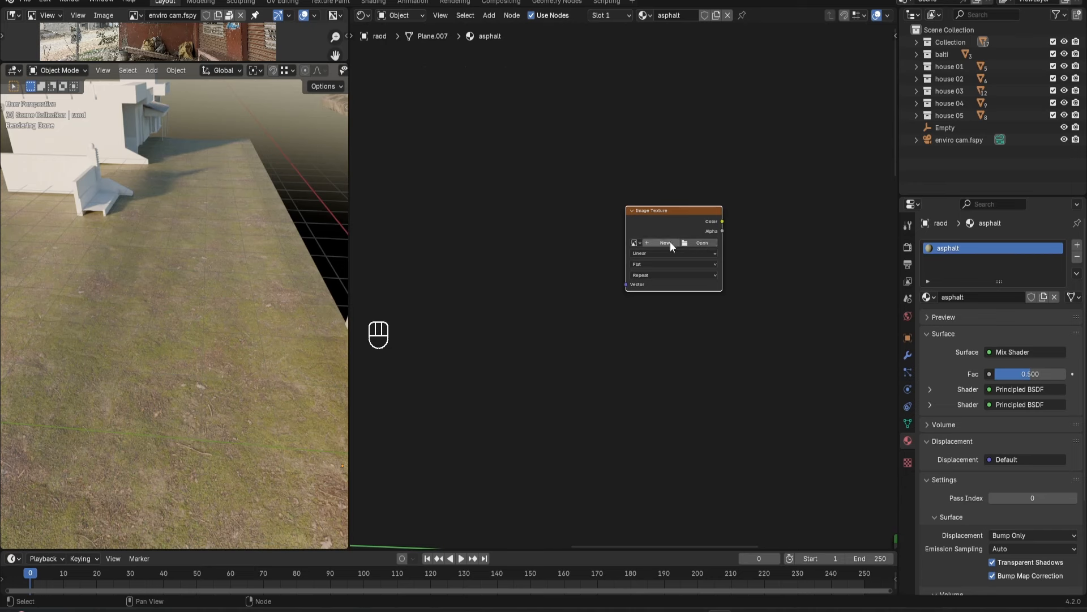
click(670, 241)
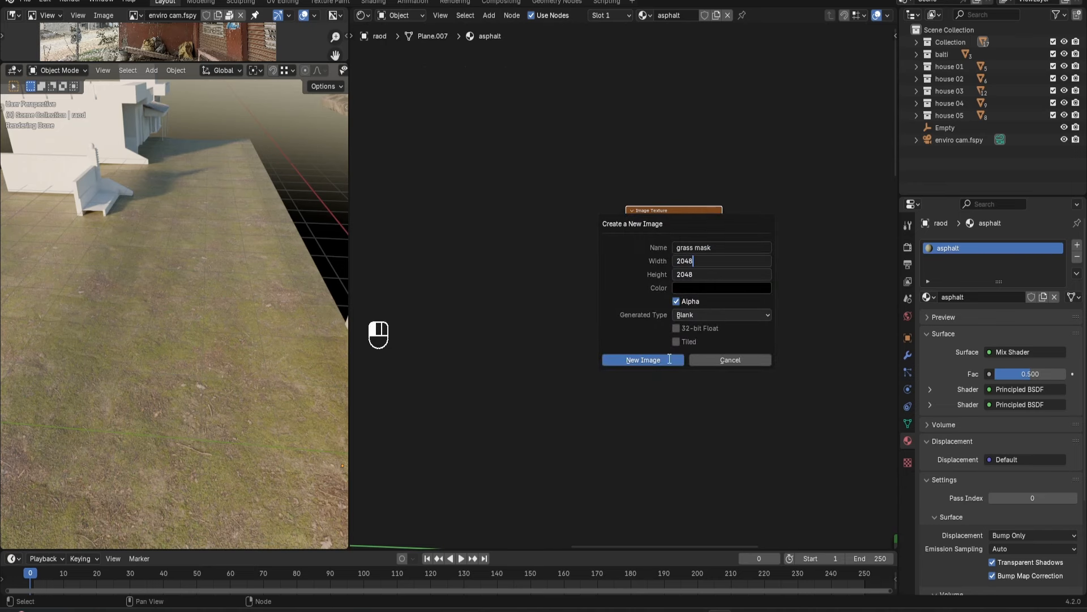
click(670, 359)
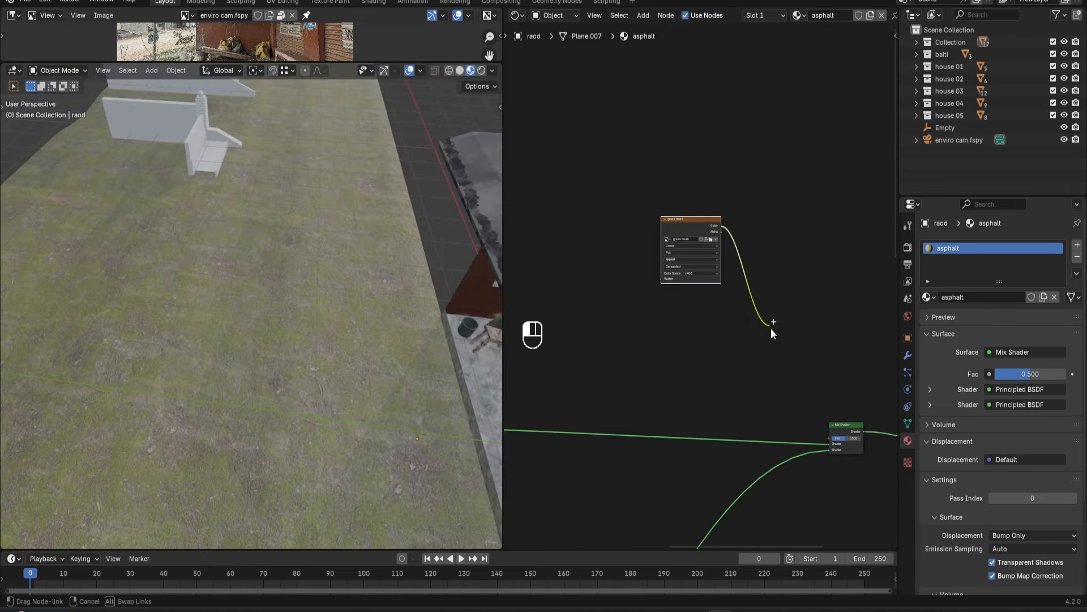
drag(826, 433, 829, 437)
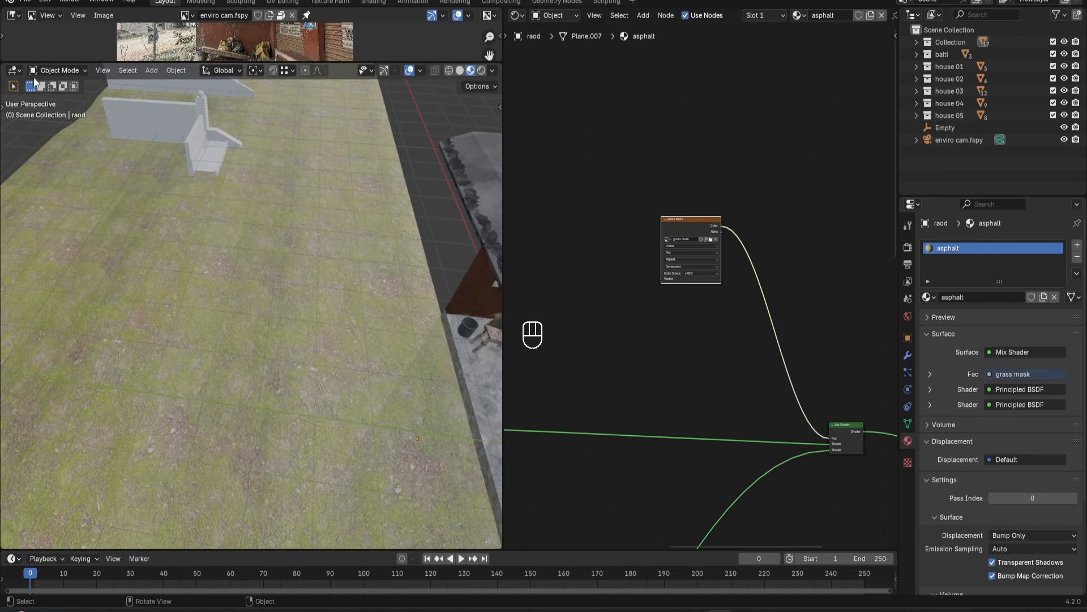
Switch the road object to Texture Paint mode.
click(51, 71)
click(57, 152)
scroll(311, 255, down, 3)
mouse_move(311, 255)
middle_down()
mouse_move(315, 281)
mouse_move(340, 249)
middle_up()
middle_drag(362, 70, 282, 80)
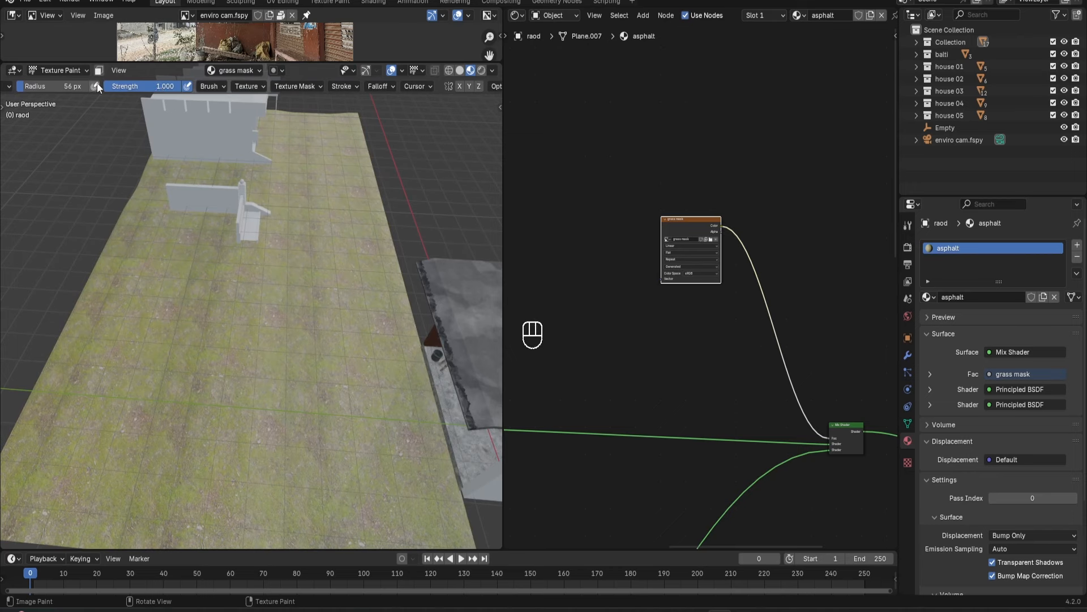
Set the paint brush's stroke method to Line.
click(908, 225)
scroll(963, 447, down, 4)
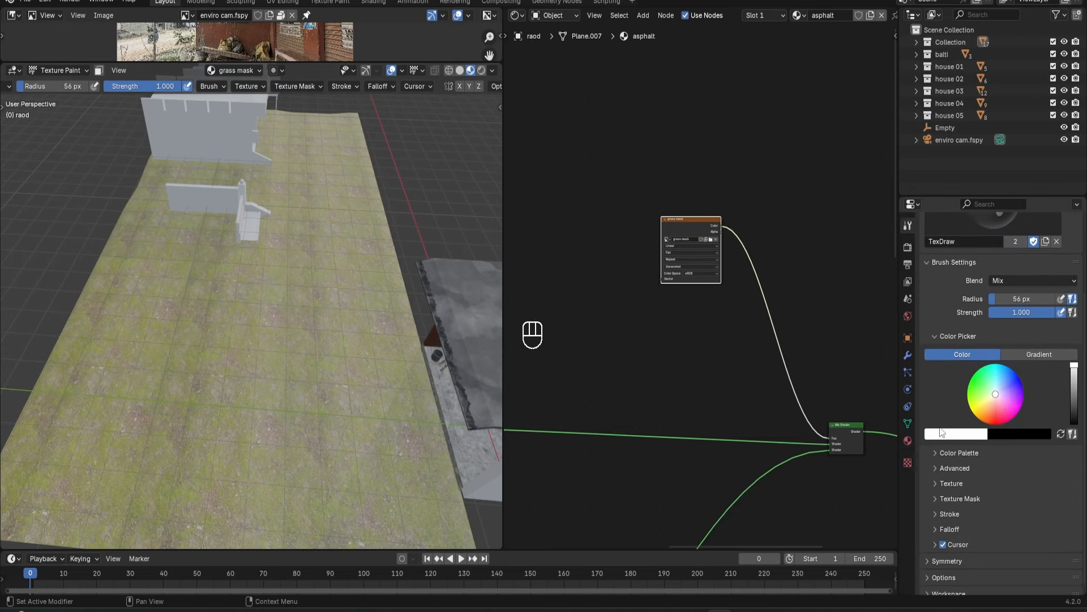
click(335, 85)
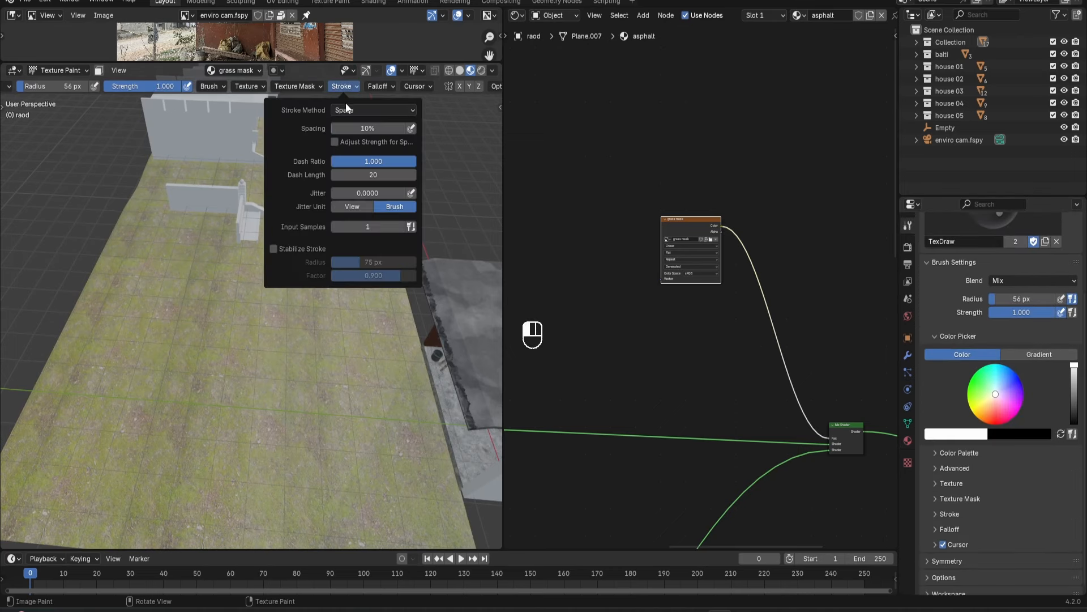
click(346, 108)
click(346, 190)
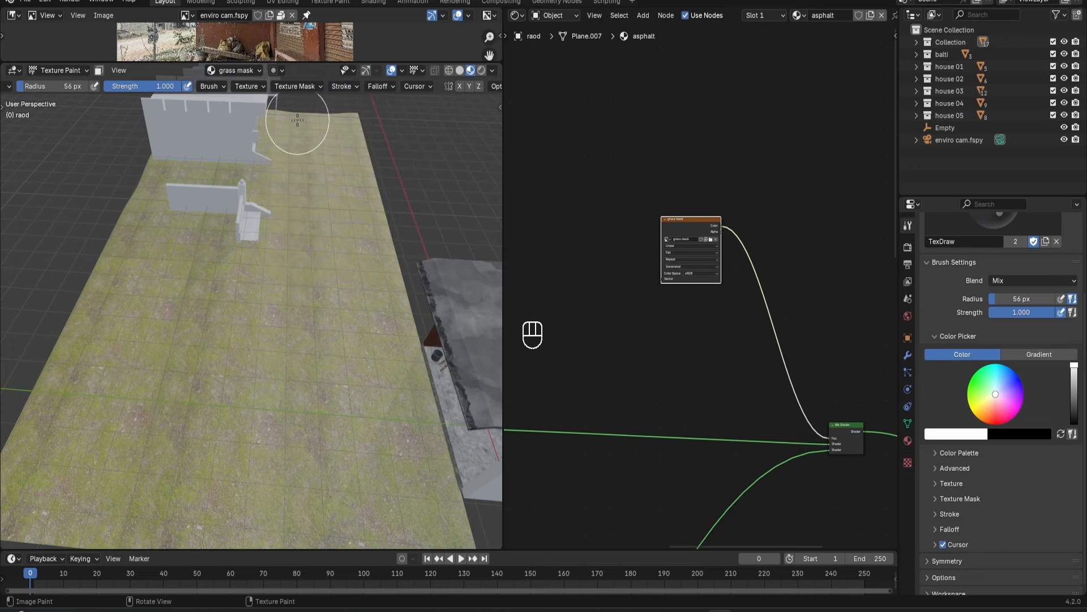
View the road from the top and set the brush radius to 42 px.
alt+middle_drag(298, 165, 453, 285)
key(f)
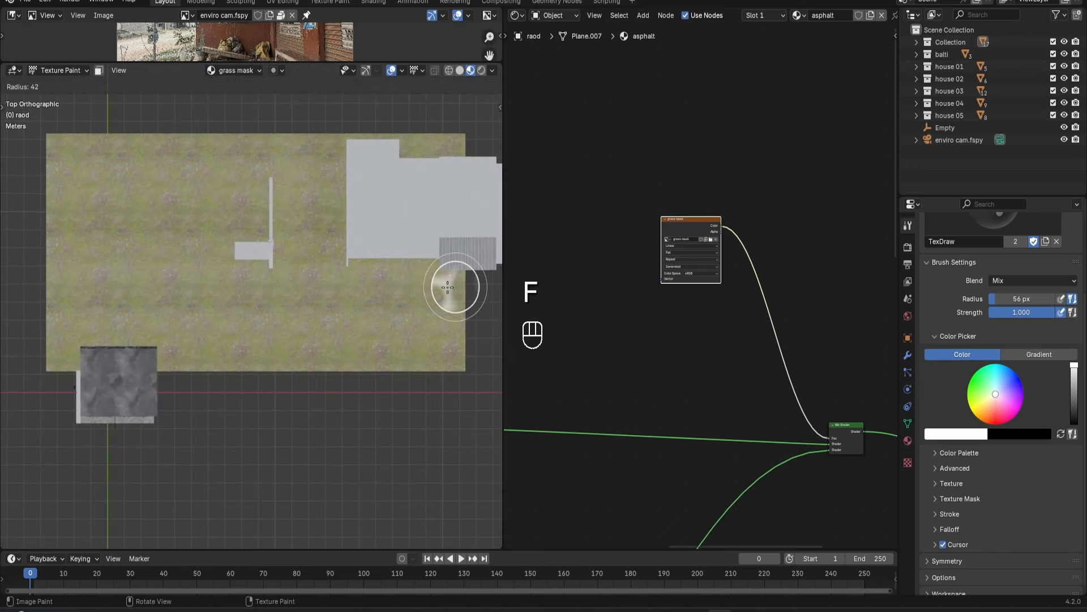
click(445, 287)
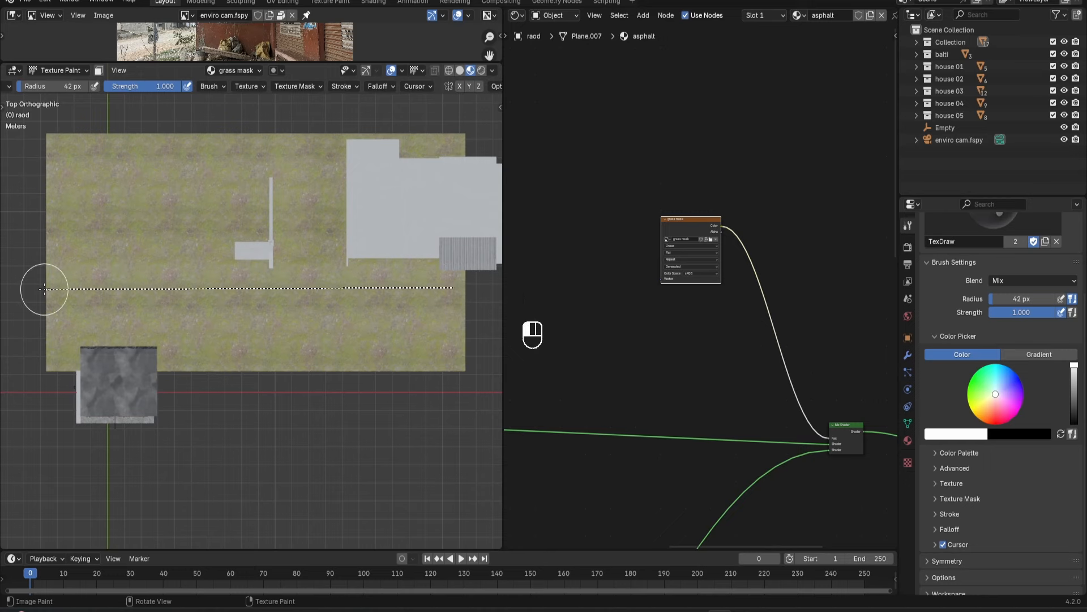
Try painting a straight white line on the grass mask along the road's full length.
drag(44, 290, 44, 290)
scroll(261, 297, up, 4)
middle_drag(263, 301, 358, 312)
key(ctrl+z)
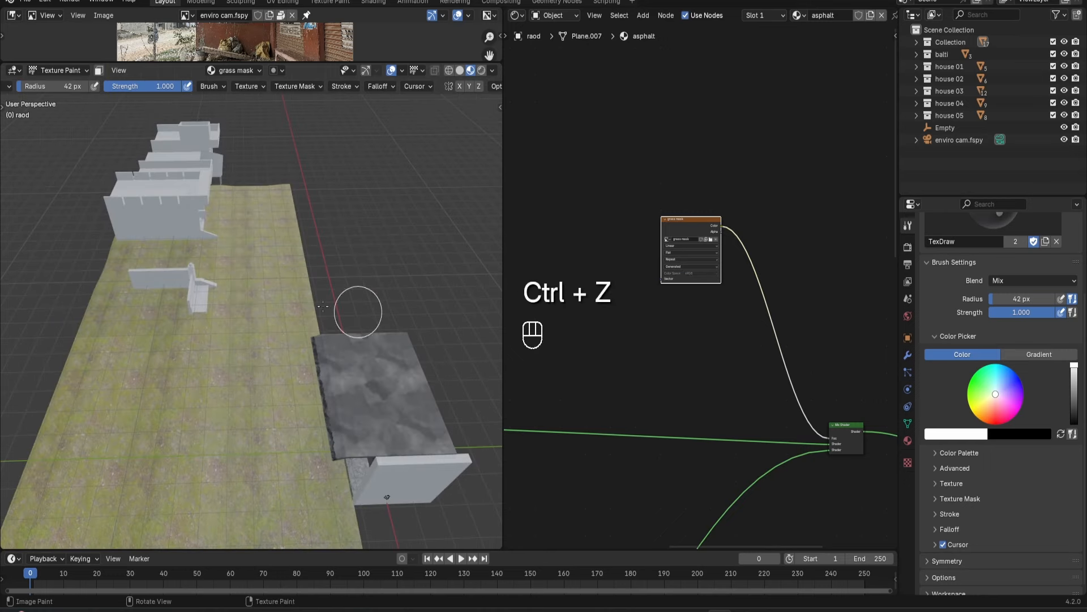
Remove the texture mask assigned to the paint brush and undo a test stroke.
scroll(956, 470, down, 1)
click(936, 474)
scroll(938, 447, down, 3)
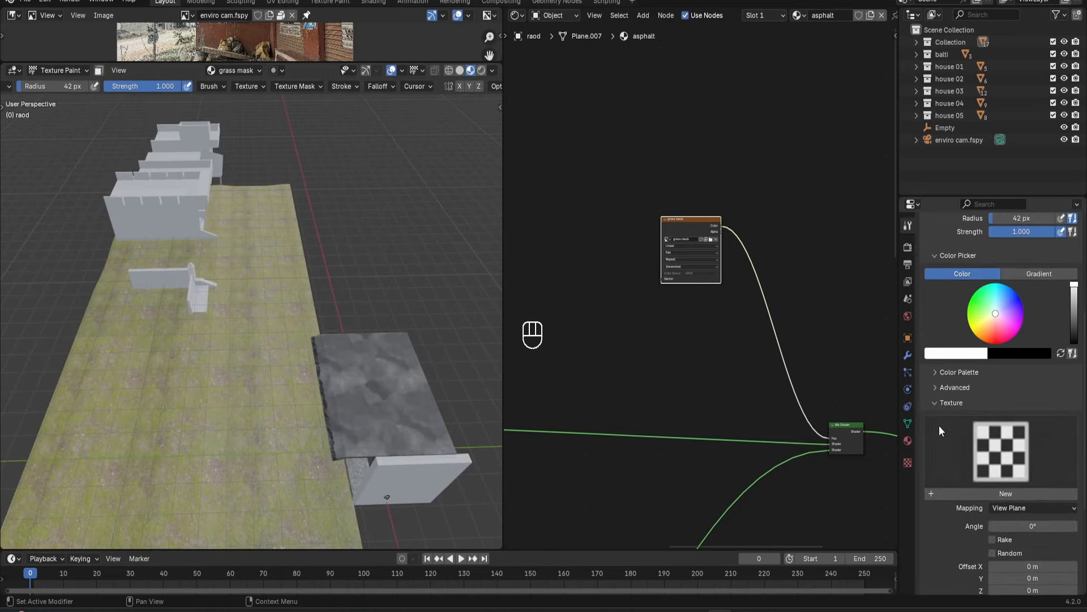
click(940, 401)
click(937, 490)
scroll(1070, 478, down, 5)
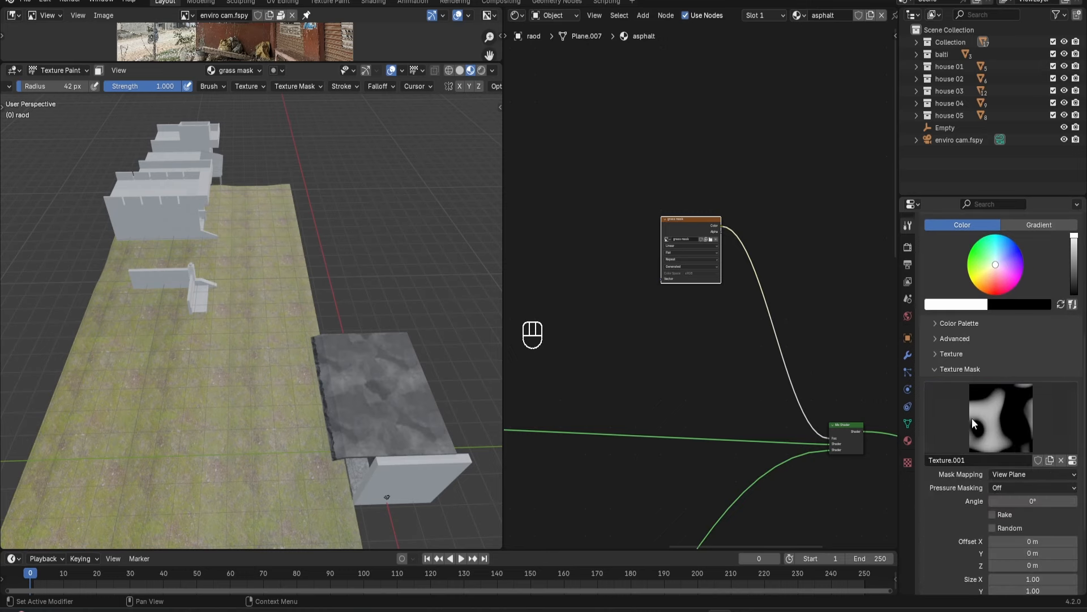
click(1058, 460)
drag(211, 462, 211, 463)
key(ctrl+z)
Paint a straight white strip along the road's length in top view, widening its edge with a 23 px brush.
key(grave)
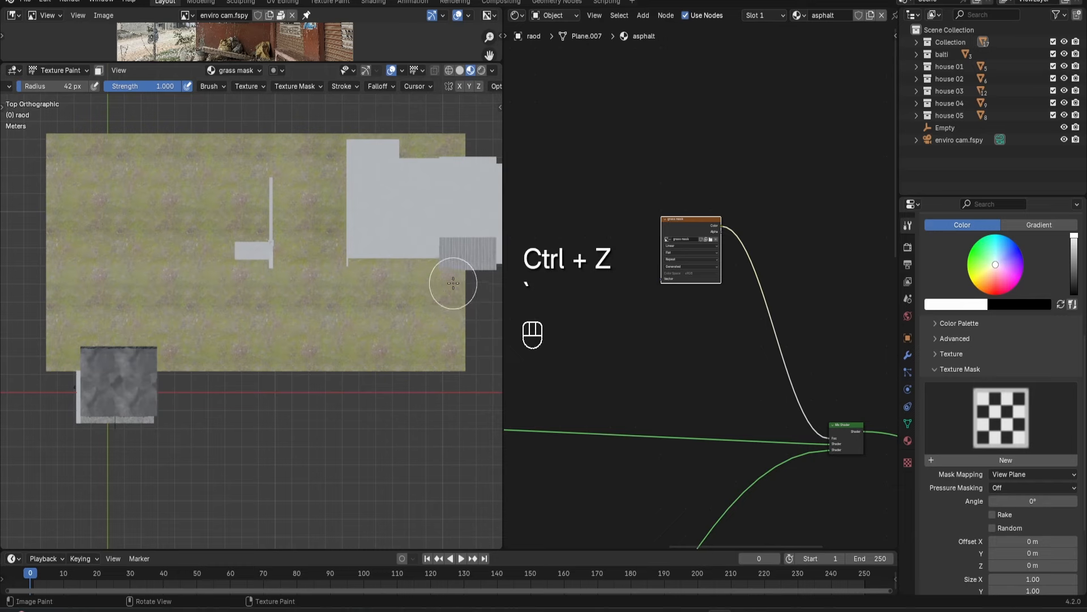
drag(49, 283, 45, 283)
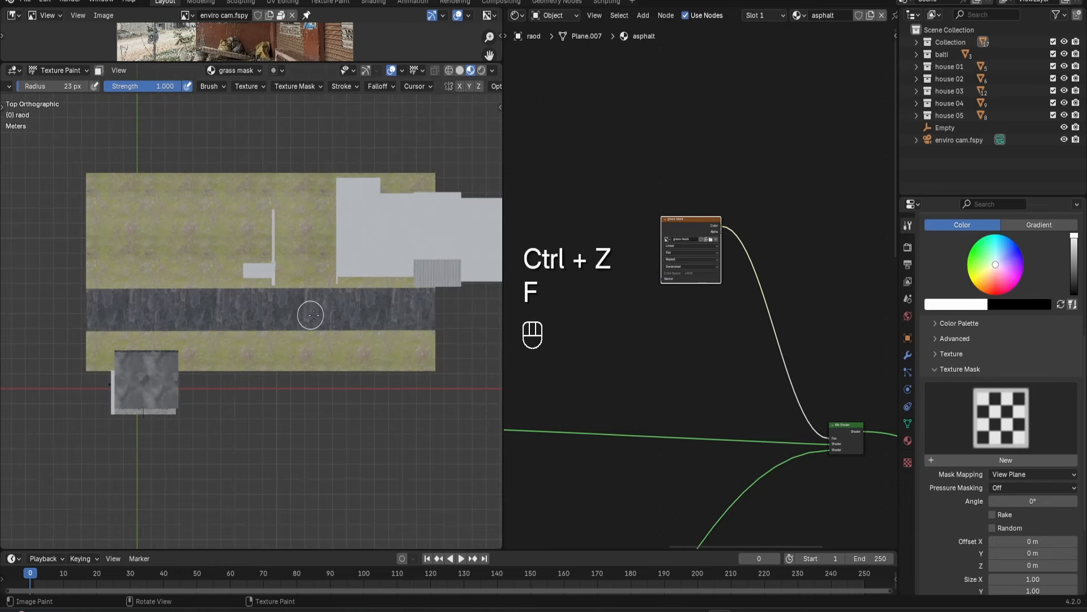
drag(84, 325, 84, 325)
mouse_move(131, 315)
middle_down()
mouse_move(204, 294)
mouse_move(238, 250)
middle_up()
scroll(239, 255, up, 5)
middle_drag(253, 331, 270, 315)
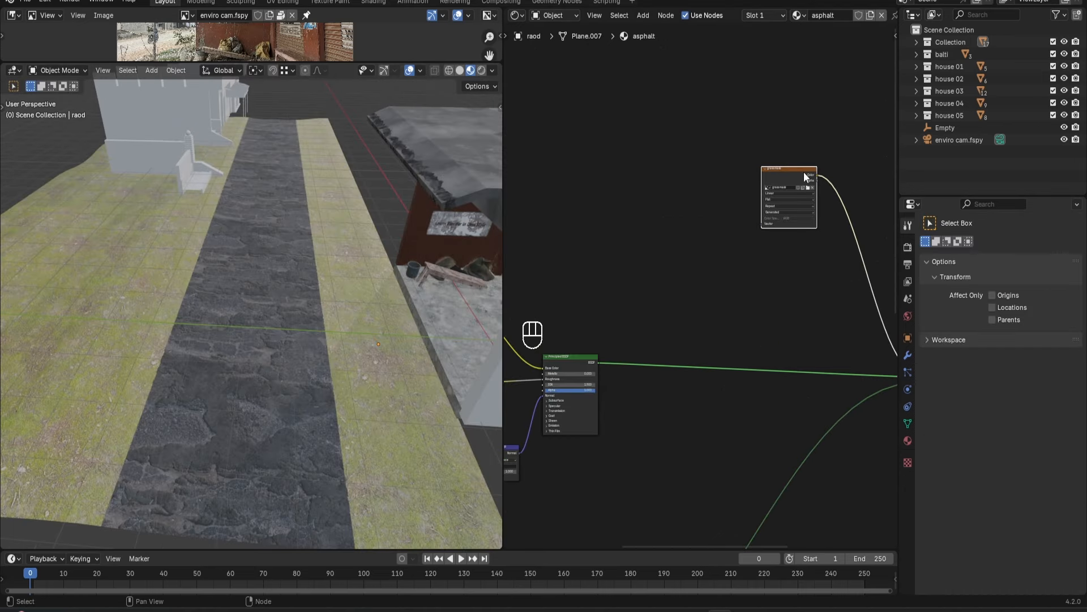
Add Texture Coordinate and Mapping nodes to the grass mask image and spread them apart.
key(ctrl+t)
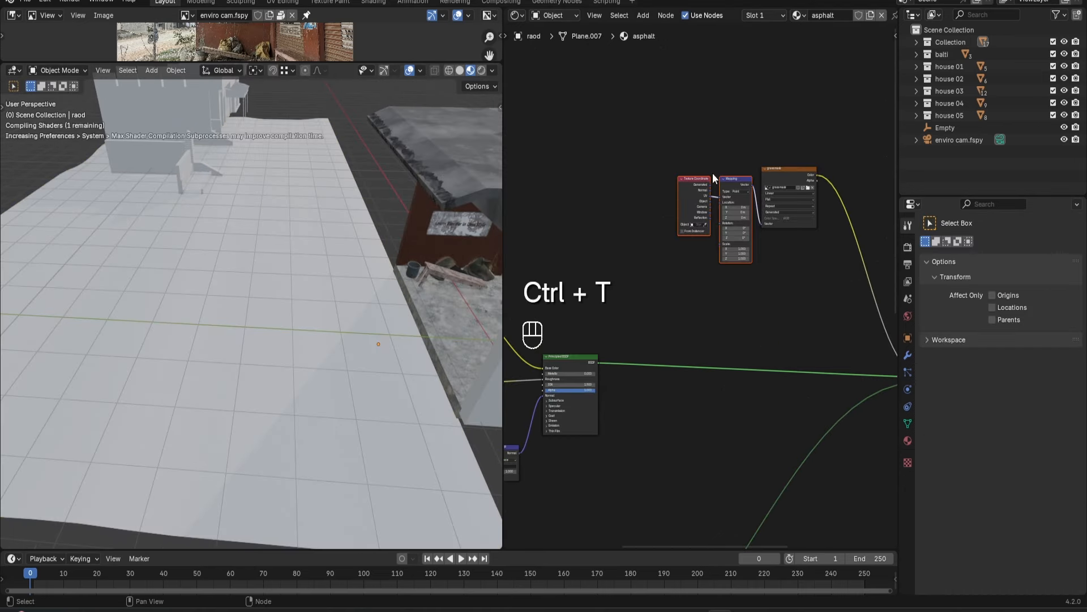
drag(728, 181, 717, 163)
drag(639, 166, 529, 158)
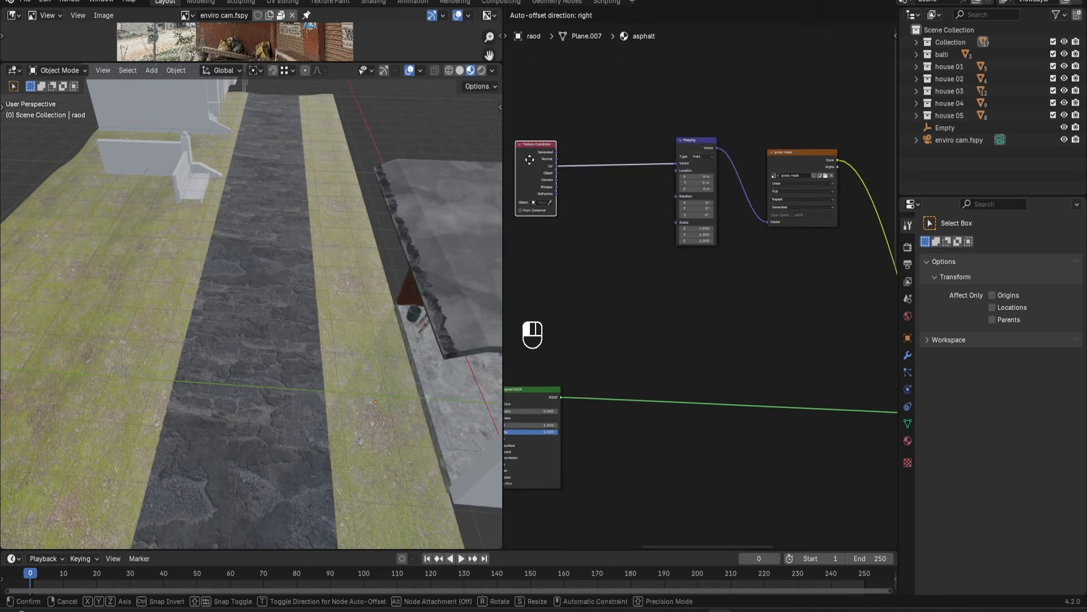
Insert a Mix Color node between the grass mask's Texture Coordinate and Mapping nodes.
middle_drag(619, 106, 669, 118)
key(shift+a)
click(671, 116)
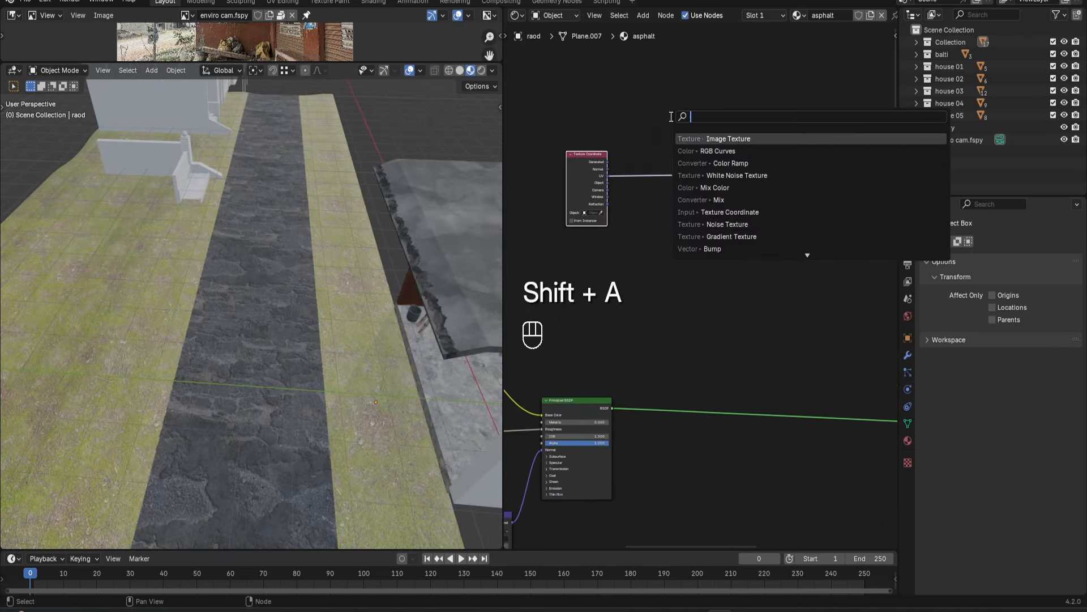
click(702, 199)
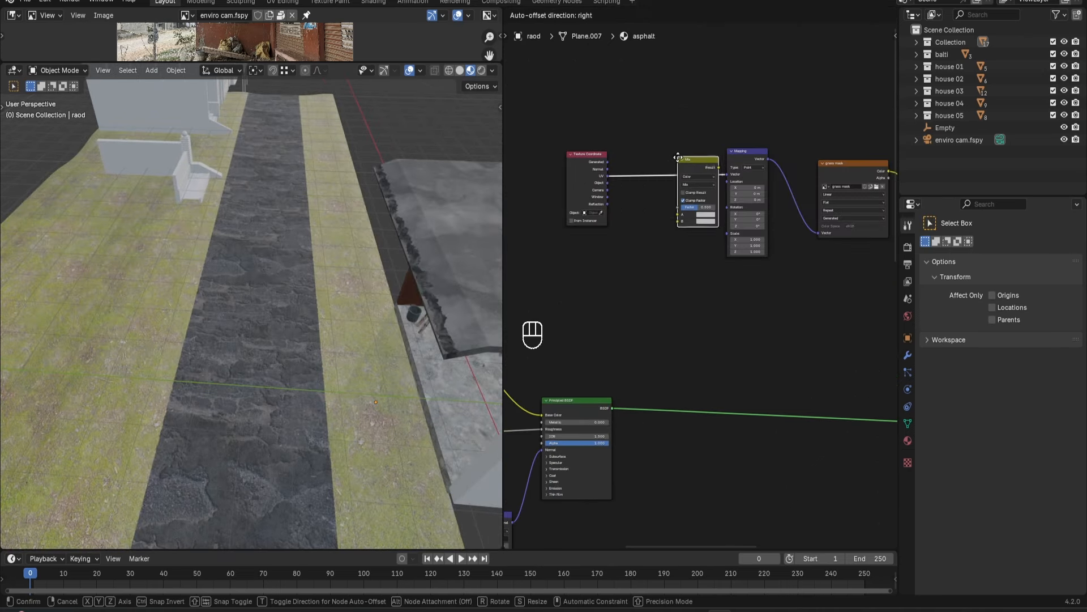
click(677, 156)
Add a Noise Texture driven by the UV coordinates and connect its Fac output to the Mix node's B input.
scroll(635, 233, up, 1)
key(shift+a)
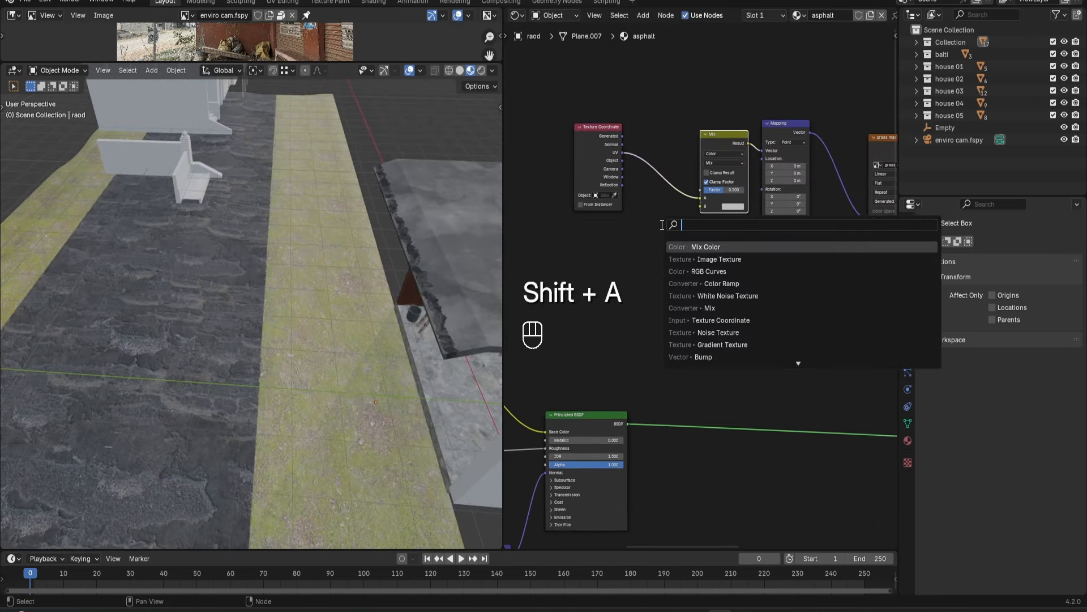
click(692, 333)
click(665, 215)
drag(622, 160, 626, 177)
drag(697, 207, 702, 190)
Set the Mix node's factor to 0.1.
scroll(727, 188, up, 3)
double_click(735, 165)
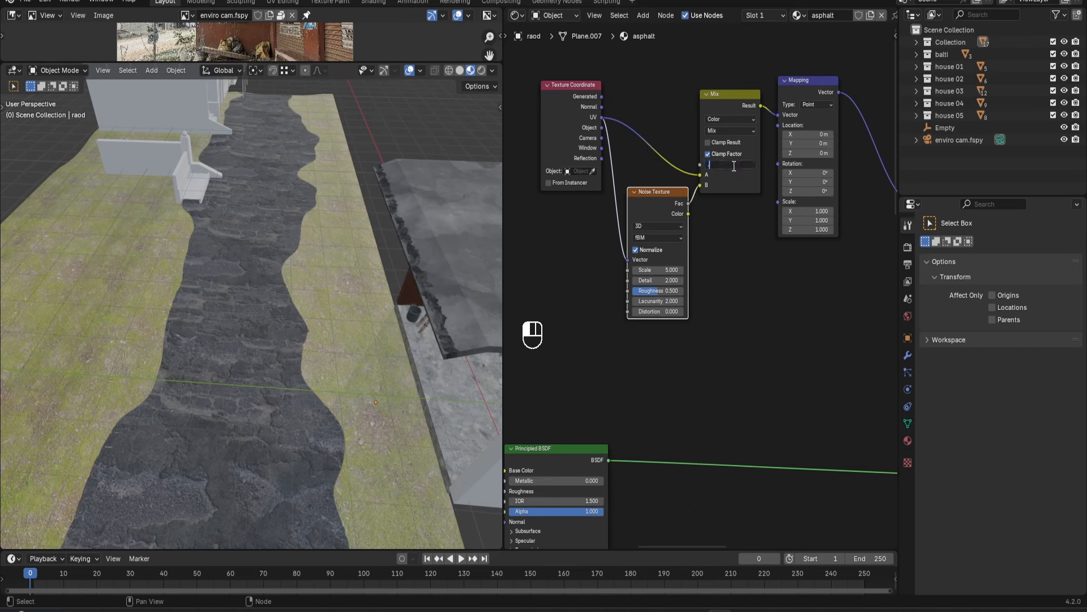
text(0.1)
key(Return)
Set the Noise Texture to scale 10, detail 10, roughness 0.8 and distortion 1.
scroll(660, 266, up, 3)
double_click(650, 267)
text(20)
key(Return)
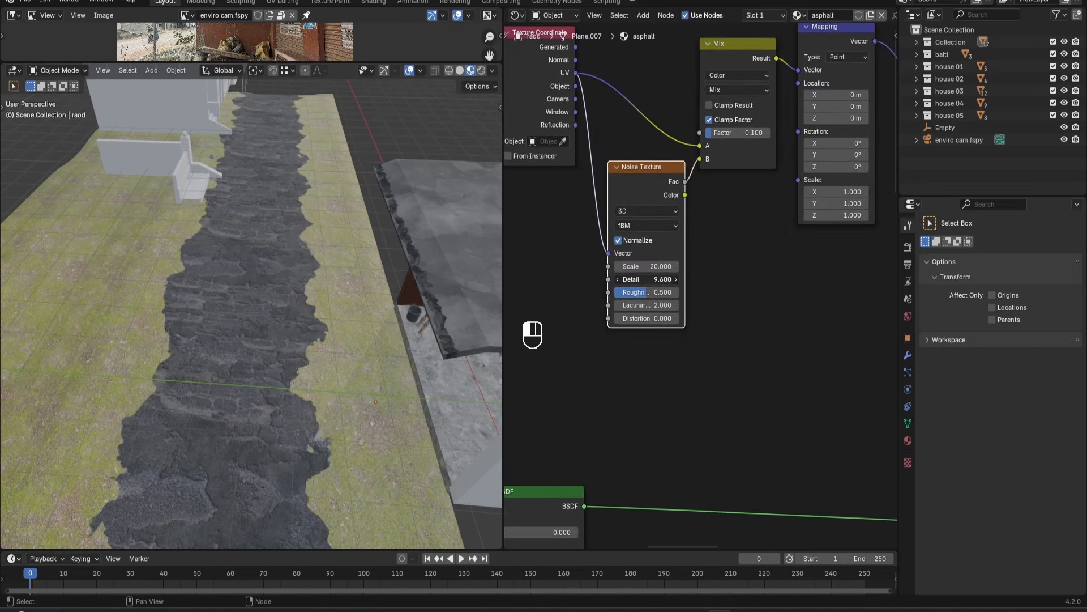
drag(647, 292, 666, 292)
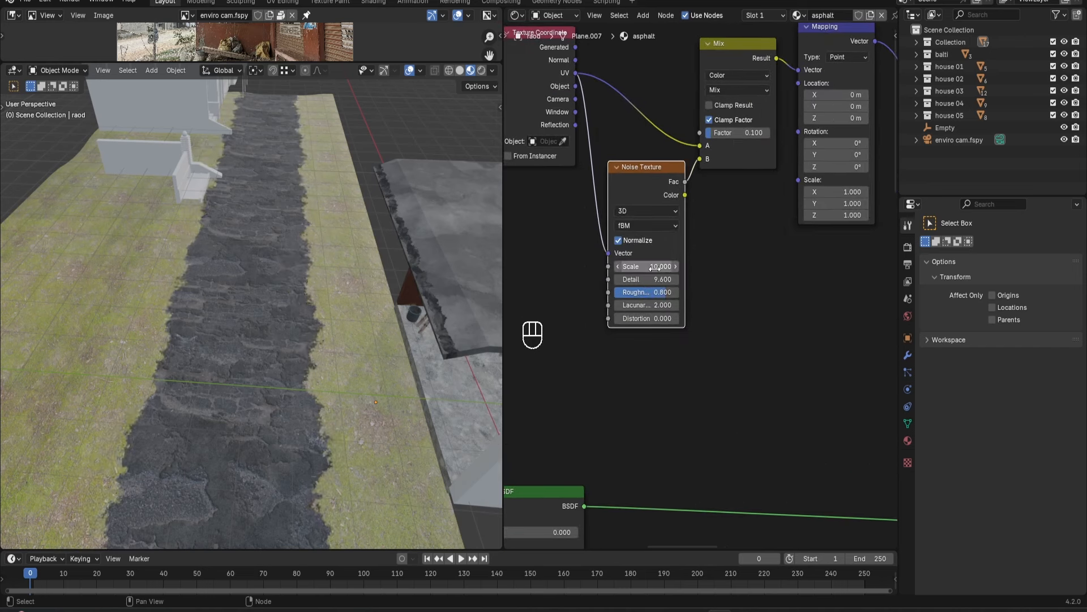
drag(651, 320, 669, 320)
key(ctrl+z)
Duplicate the Mix node onto the link between the Mapping node and the grass mask image.
middle_drag(370, 263, 240, 286)
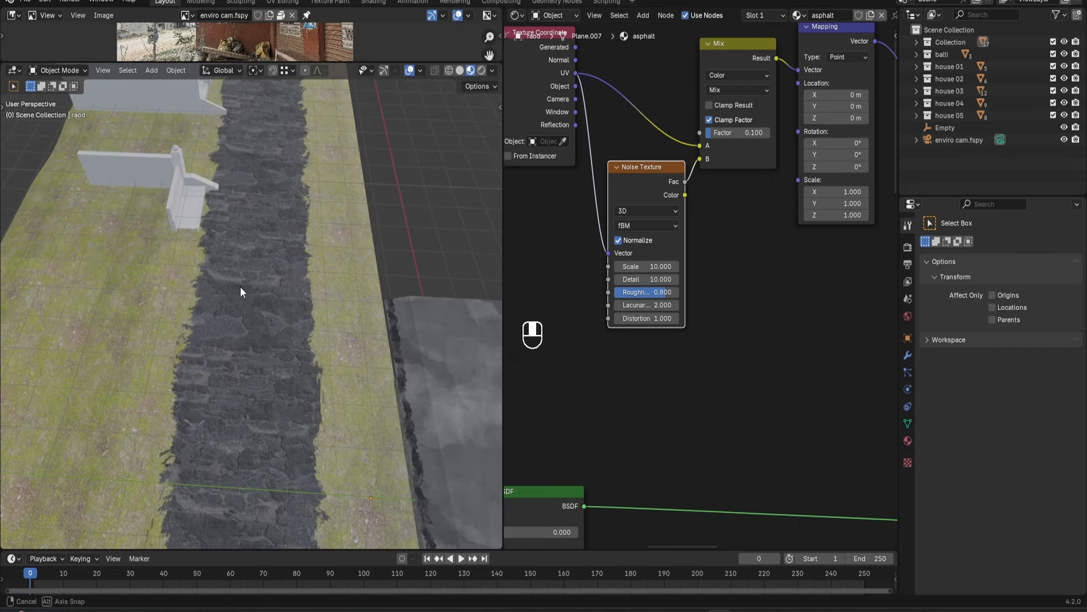
scroll(705, 283, down, 4)
scroll(356, 158, up, 3)
scroll(746, 277, down, 7)
middle_drag(802, 196, 736, 191)
drag(737, 192, 816, 190)
click(624, 179)
key(shift+d)
click(770, 206)
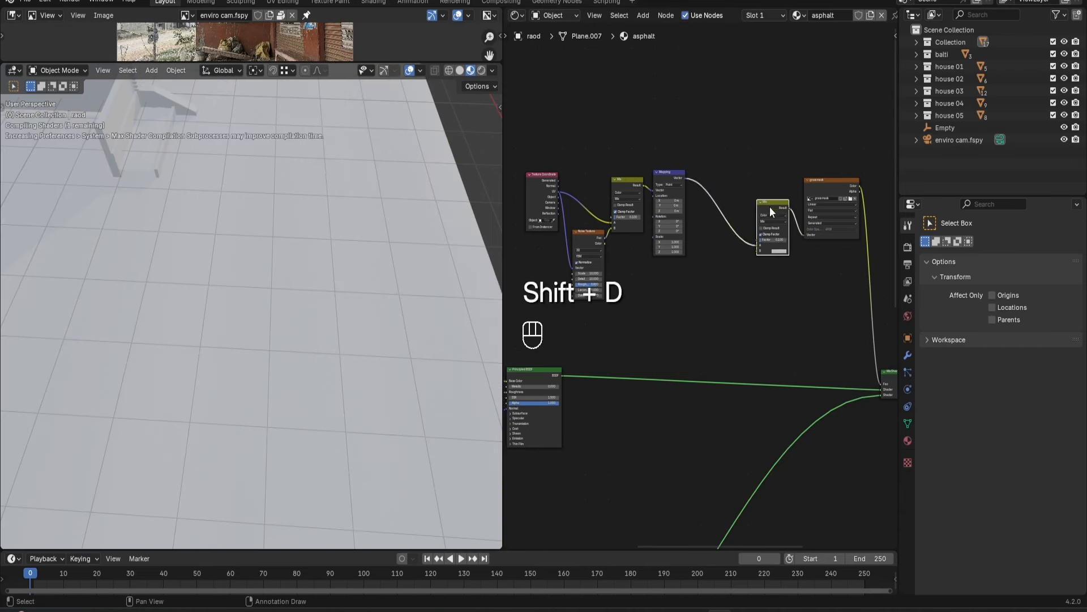
Feed a White Noise Texture, driven by the Mapping vector, into the second Mix node's B input and lower that factor to about 0.013.
scroll(776, 249, up, 3)
key(shift+a)
click(777, 325)
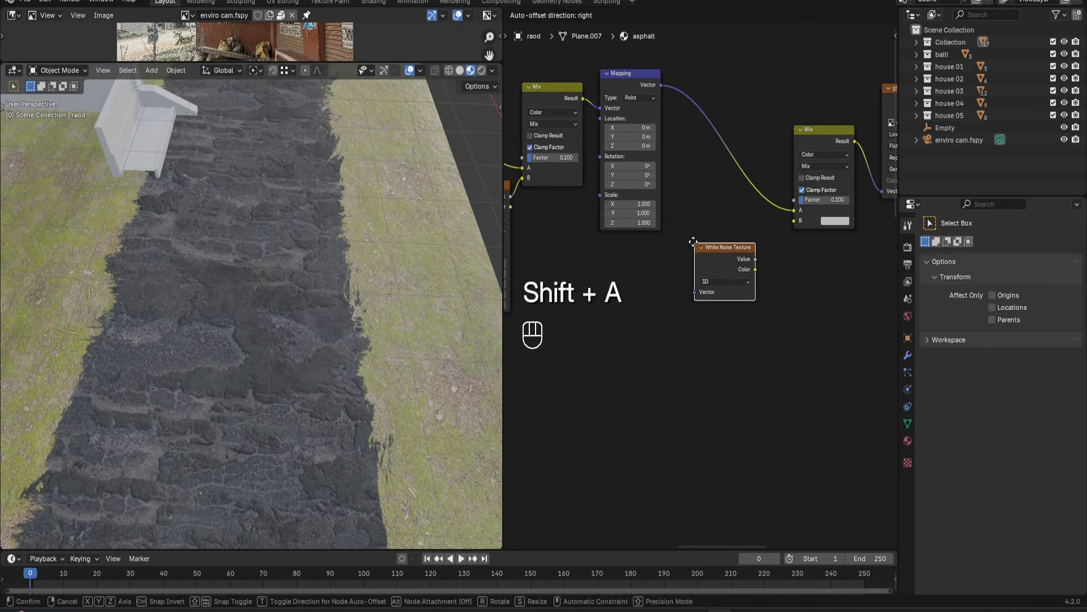
click(678, 234)
click(660, 91)
drag(742, 251, 794, 220)
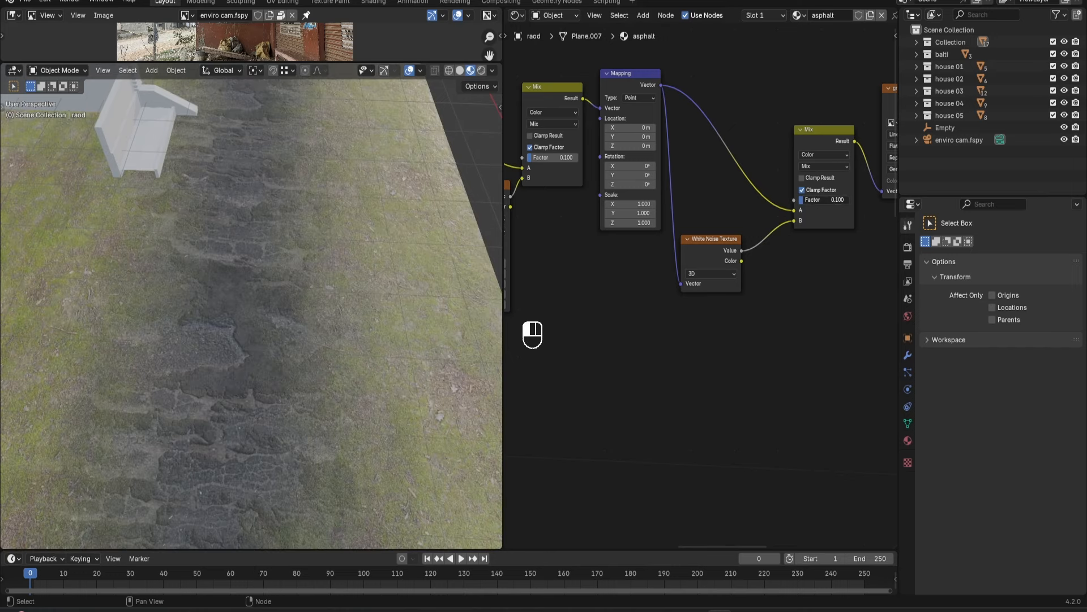
drag(802, 200, 797, 200)
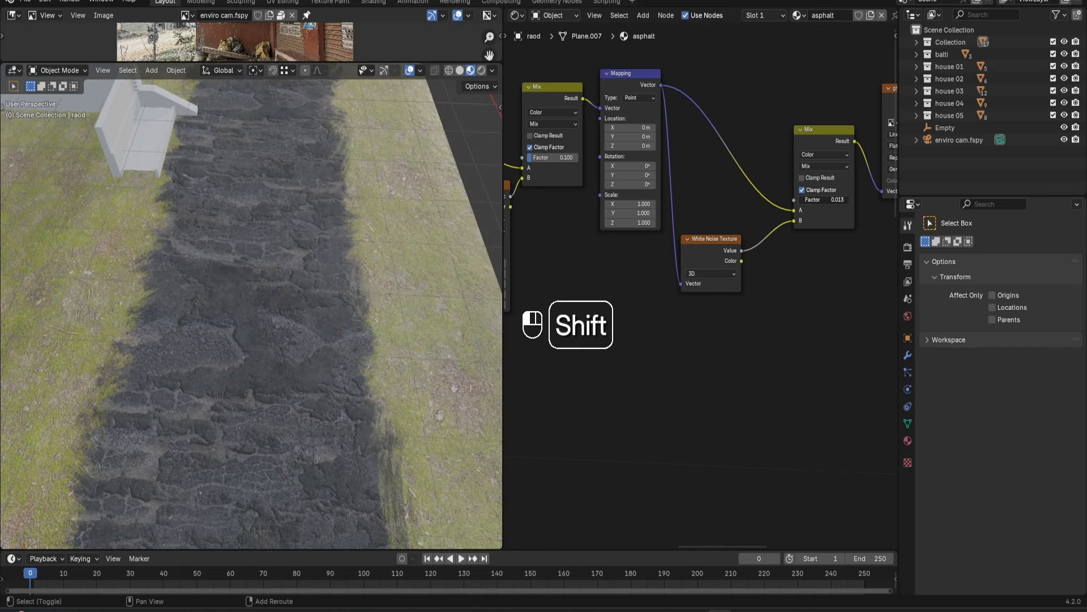
shift+drag(804, 199, 802, 199)
Rotate the asphalt textures around Z in their Mapping node.
scroll(396, 293, up, 5)
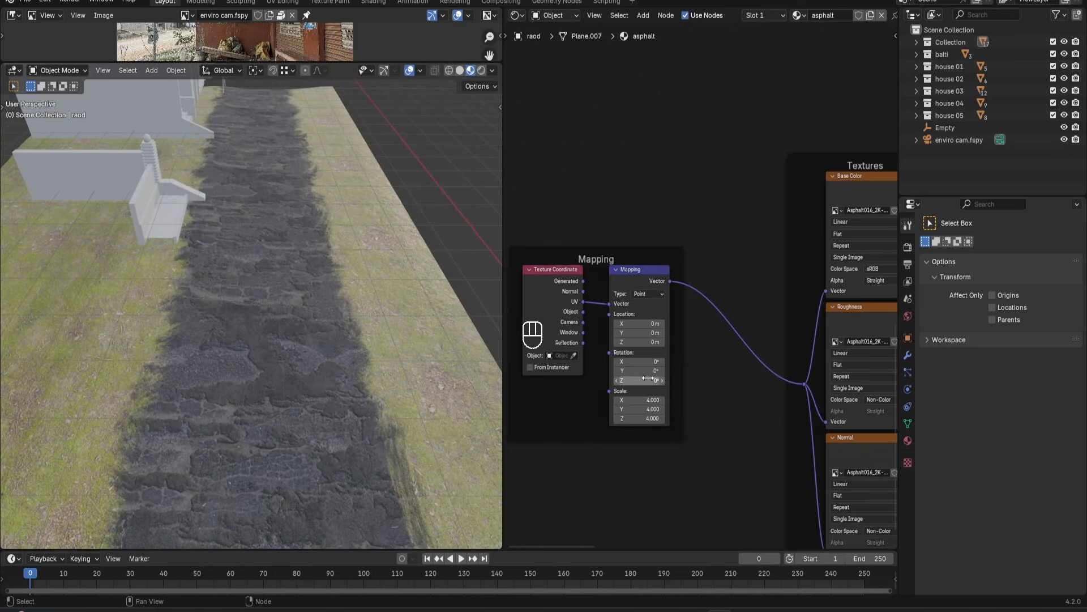
key(Return)
Copy the Dirt_Corner node group frame from the signboard wall's white_rough_plaster material into the road's asphalt material.
middle_drag(393, 285, 572, 316)
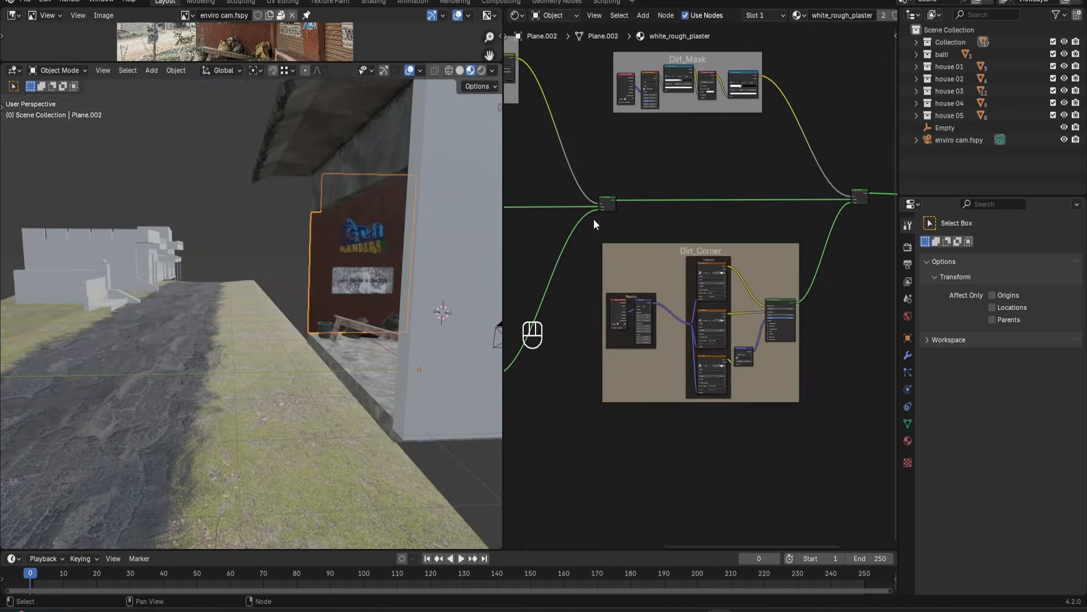
drag(677, 317, 824, 458)
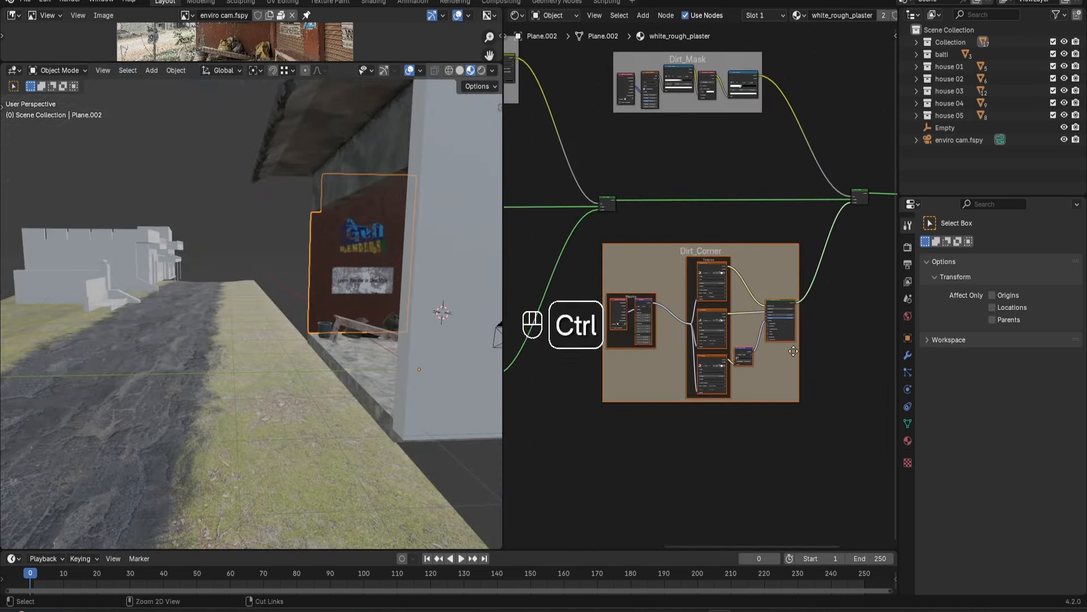
key(ctrl+c)
click(213, 331)
middle_drag(218, 325, 267, 379)
scroll(727, 250, down, 1)
middle_drag(732, 178, 763, 225)
key(ctrl+v)
click(716, 239)
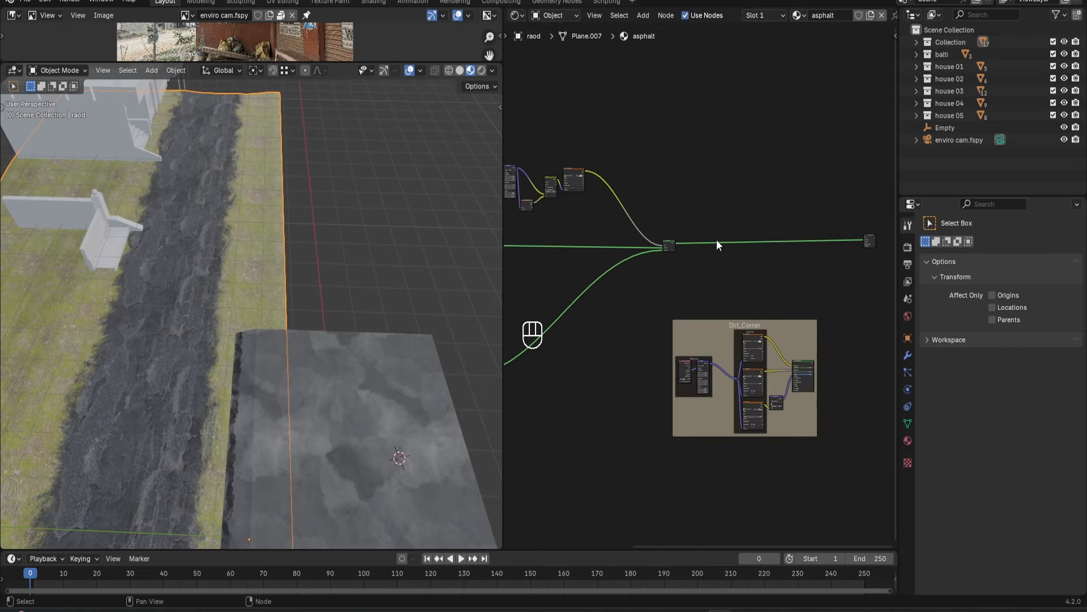
Blend the Dirt_Corner shader into the road through a new Mix Shader and place a copy of the mask distortion nodes above it.
ctrl+shift+right_drag(669, 245, 813, 353)
drag(692, 317, 809, 240)
scroll(784, 319, up, 3)
middle_drag(783, 319, 759, 286)
key(shift+d)
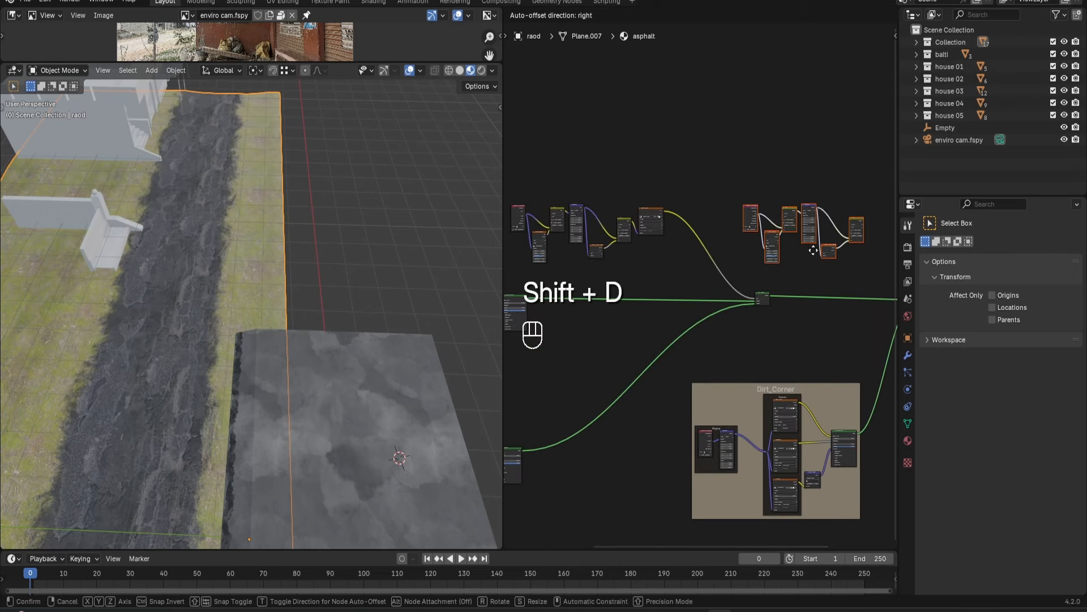
click(744, 227)
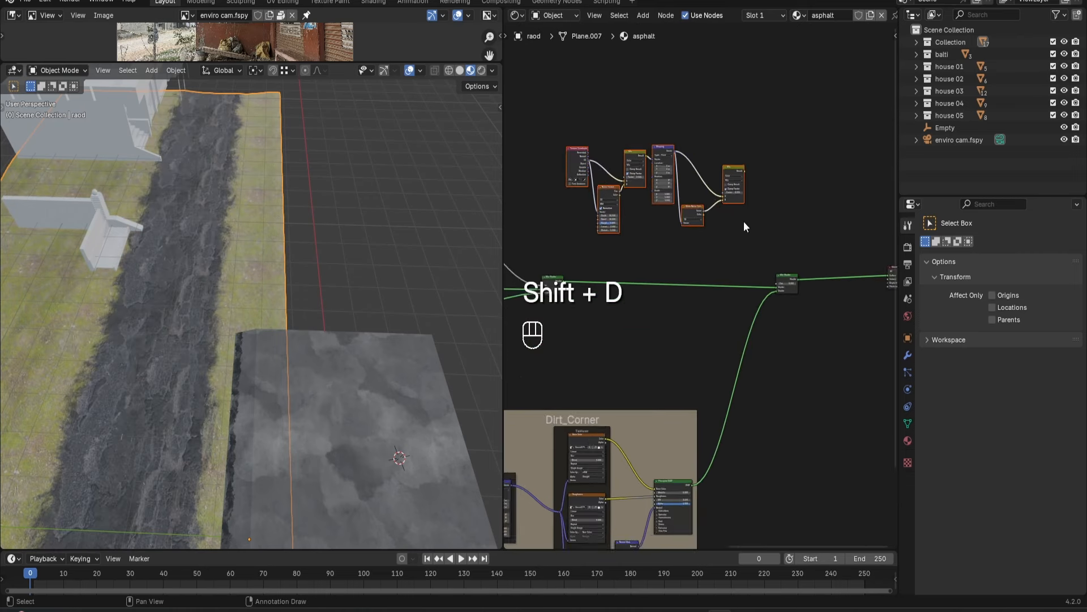
key(g)
click(708, 215)
Add an Image Texture node with a new image named dirt mask and connect its Color to the dirt Mix Shader's Fac.
middle_drag(760, 202, 778, 223)
key(shift+a)
click(792, 198)
click(813, 258)
click(778, 175)
scroll(788, 171, up, 7)
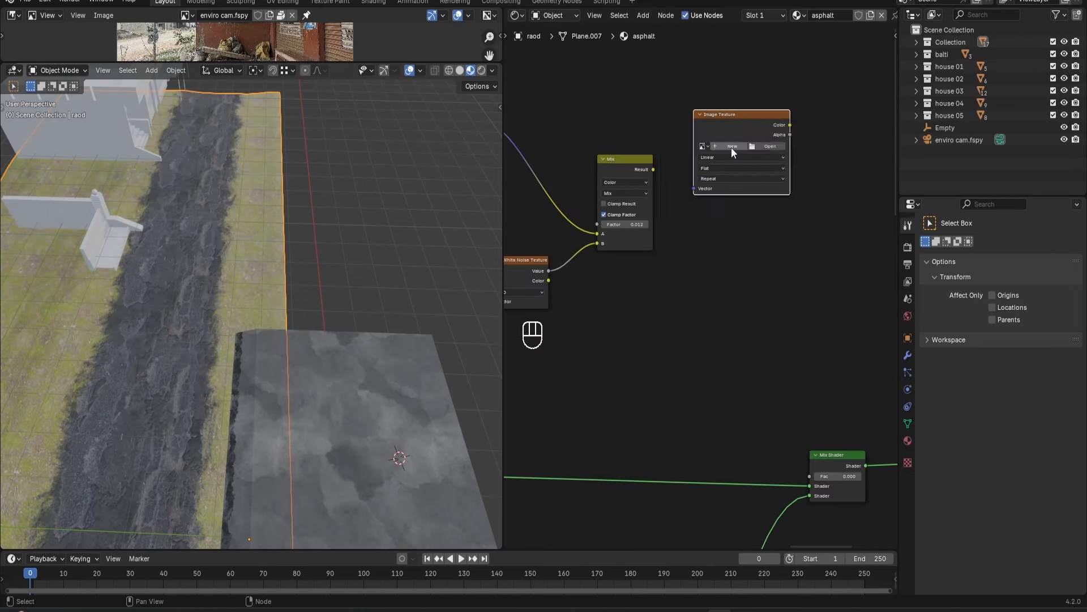
click(731, 148)
text(du)
click(711, 264)
drag(781, 170, 810, 475)
In top view, texture paint a straight white strip on the dirt mask along the road edge nearest the foreground platform.
click(58, 70)
click(64, 151)
mouse_move(302, 243)
middle_down()
mouse_move(263, 233)
mouse_move(275, 277)
middle_up()
shift+middle_drag(275, 278, 297, 321)
key(grave)
click(293, 252)
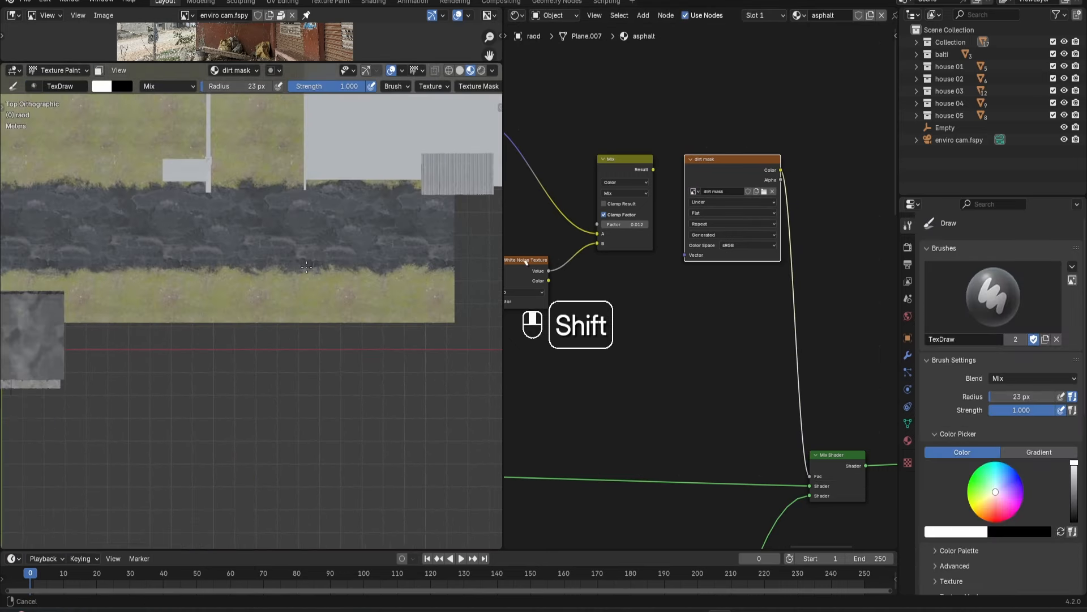
drag(106, 270, 71, 270)
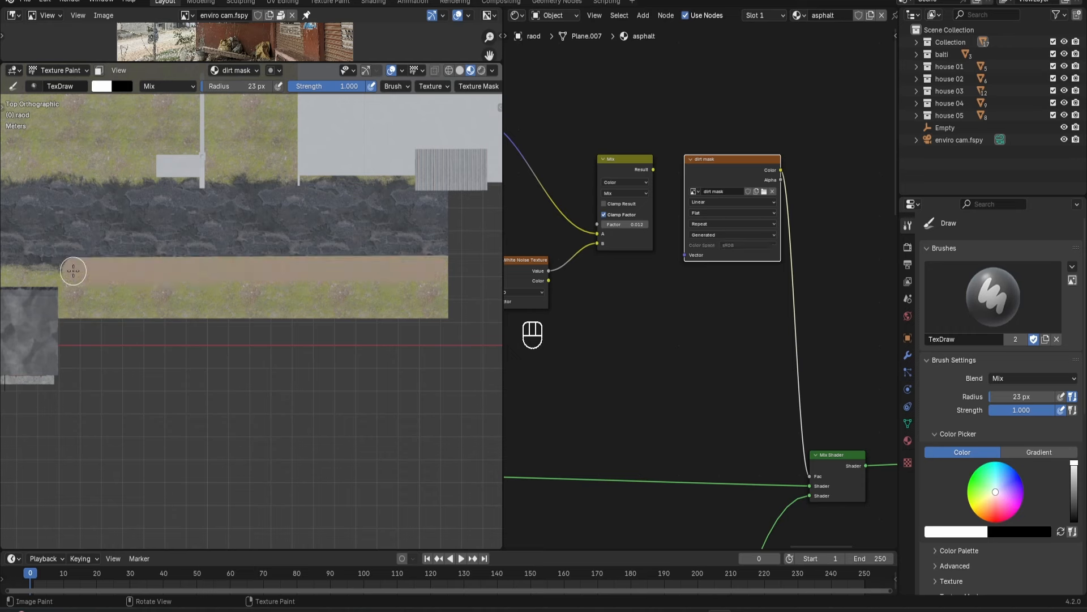
shift+middle_drag(70, 271, 262, 274)
drag(148, 275, 106, 275)
Paint a second straight white strip on the dirt mask along the opposite road edge, beside the houses.
shift+middle_drag(309, 272, 172, 272)
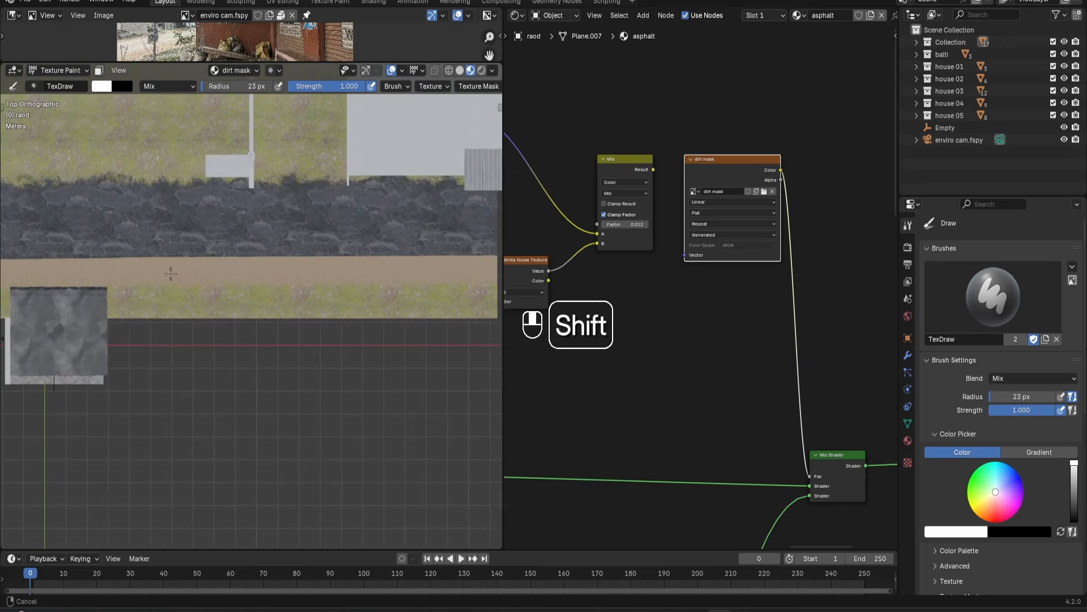
scroll(218, 212, down, 1)
shift+middle_drag(217, 212, 237, 257)
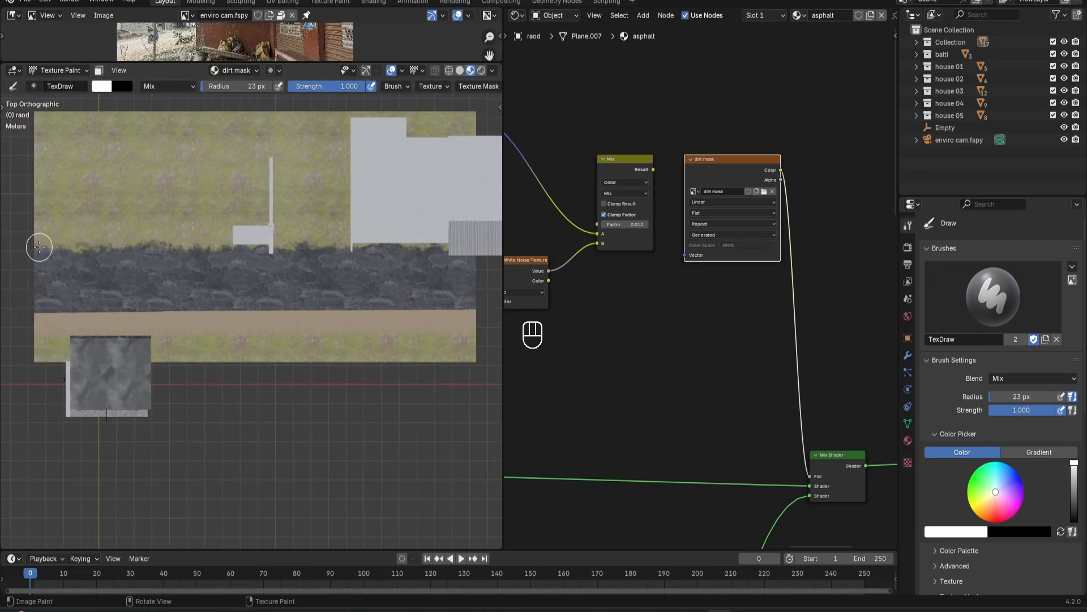
drag(218, 245, 476, 244)
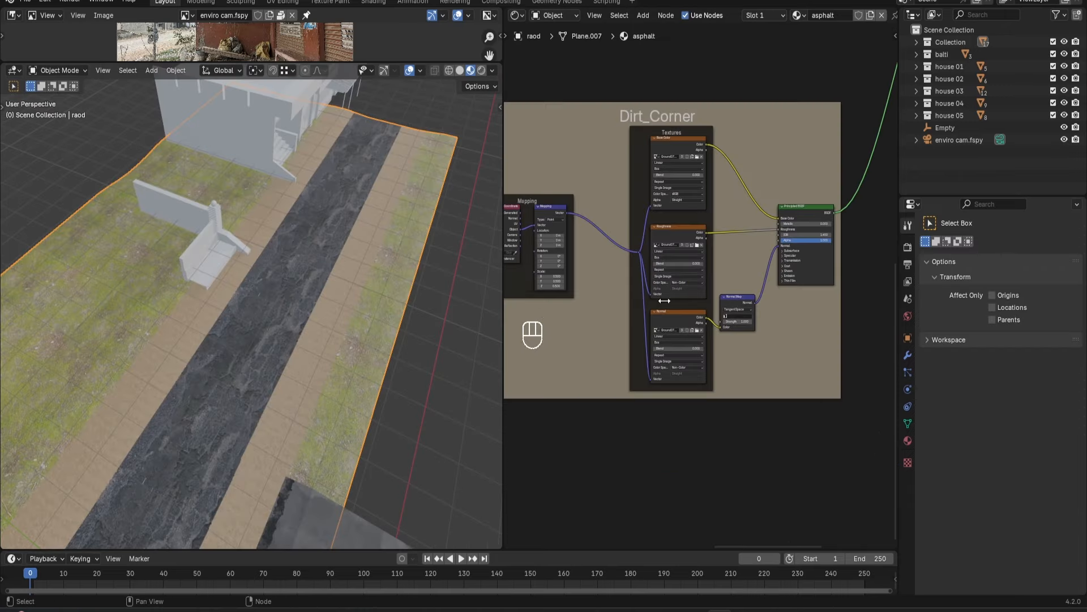
Drive the Dirt_Corner Mapping node with UV coordinates and set its scale to 4 on all axes.
scroll(642, 314, up, 2)
drag(608, 202, 606, 201)
drag(630, 282, 630, 297)
text(4)
key(Return)
scroll(340, 350, up, 2)
scroll(341, 350, down, 2)
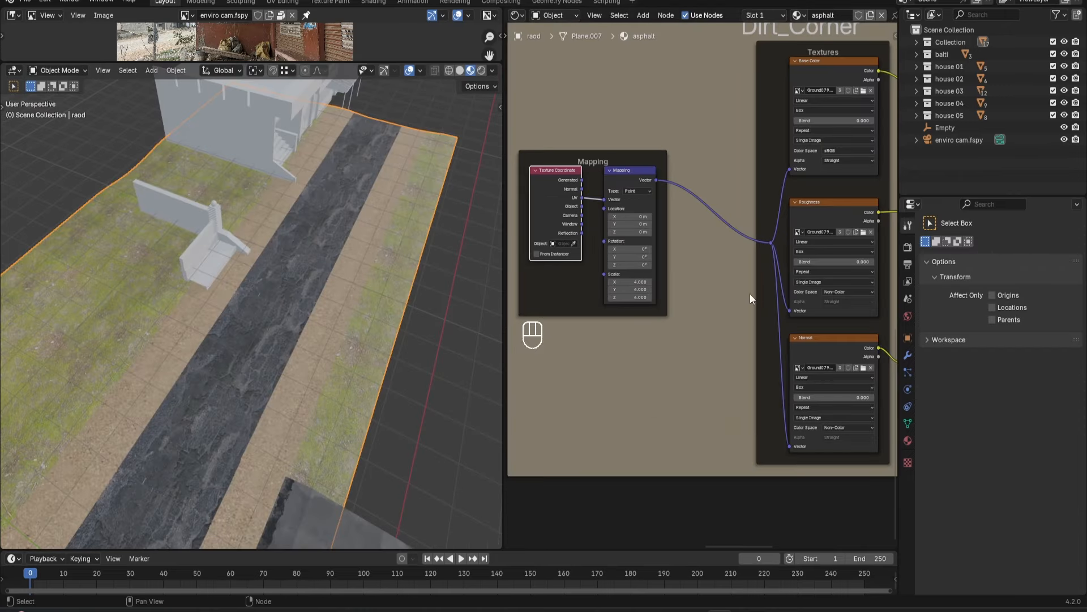
Connect the copied distortion Mix node's Result to the dirt mask image's Vector input.
scroll(750, 294, down, 8)
middle_drag(772, 236, 550, 548)
scroll(699, 236, up, 8)
drag(663, 199, 688, 266)
Switch the road to Texture Paint with the Space stroke method and a softer brush falloff.
mouse_move(361, 297)
middle_down()
mouse_move(355, 256)
mouse_move(351, 338)
mouse_move(329, 306)
middle_up()
click(57, 70)
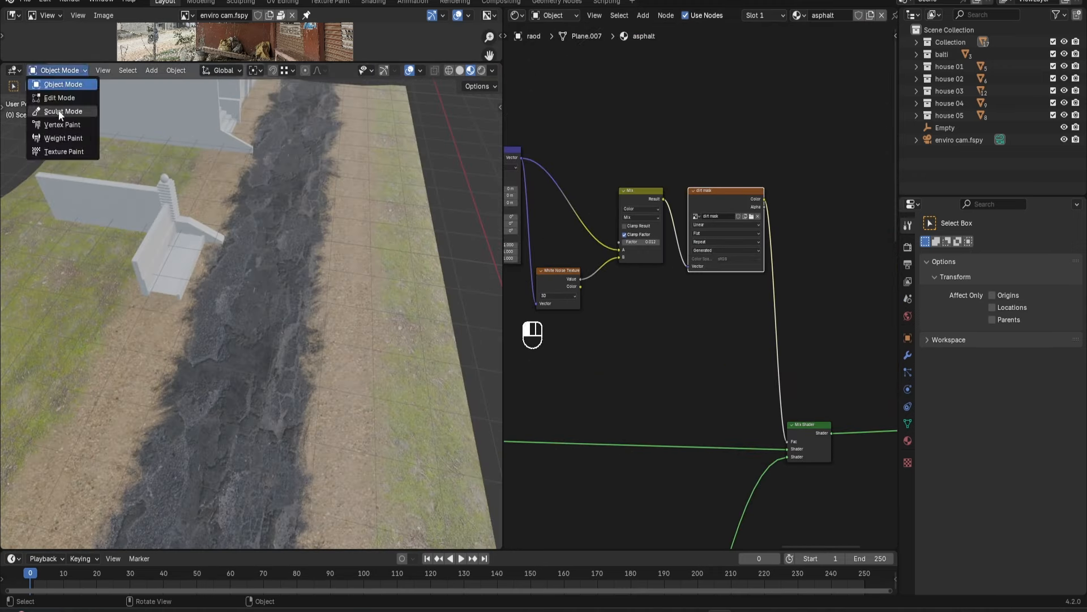
click(54, 151)
click(315, 86)
click(347, 109)
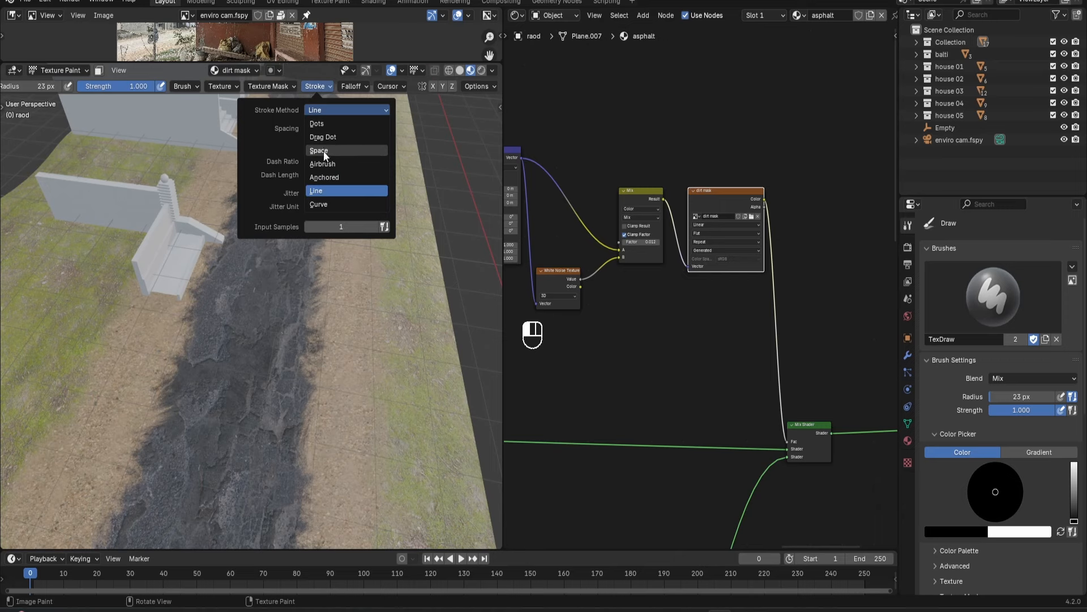
click(355, 86)
click(351, 110)
click(326, 153)
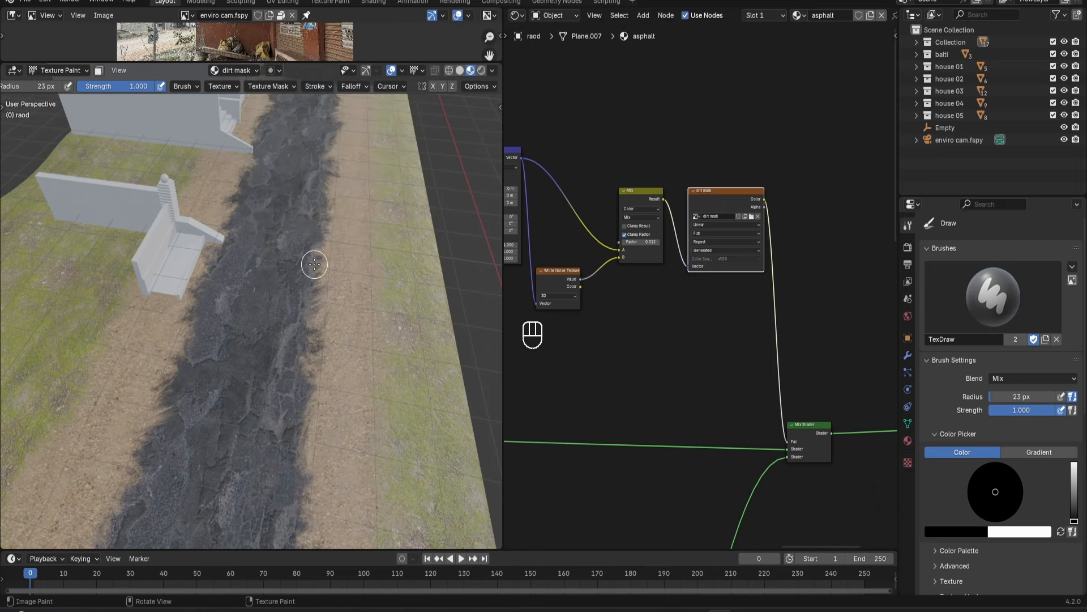
Resize the brush and paint along both dirt strips to break up their edges with soft black patches in the dirt mask.
key(f)
click(336, 262)
middle_drag(336, 262, 333, 290)
key(x)
key(ctrl+z)
key(x)
mouse_move(284, 524)
shift+middle_down()
mouse_move(303, 398)
mouse_move(295, 238)
shift+middle_up()
scroll(304, 398, down, 4)
mouse_move(158, 396)
mouse_down()
mouse_move(158, 365)
mouse_move(199, 264)
mouse_up()
shift+middle_drag(260, 102, 243, 206)
scroll(243, 207, up, 3)
drag(347, 206, 340, 253)
mouse_move(326, 347)
shift+middle_down()
mouse_move(311, 315)
mouse_move(266, 396)
mouse_move(333, 432)
mouse_move(233, 498)
mouse_move(305, 340)
mouse_move(279, 262)
shift+middle_up()
key(ctrl+Tab)
Open the dirt mask in the Image Editor and save it as an image file.
click(14, 71)
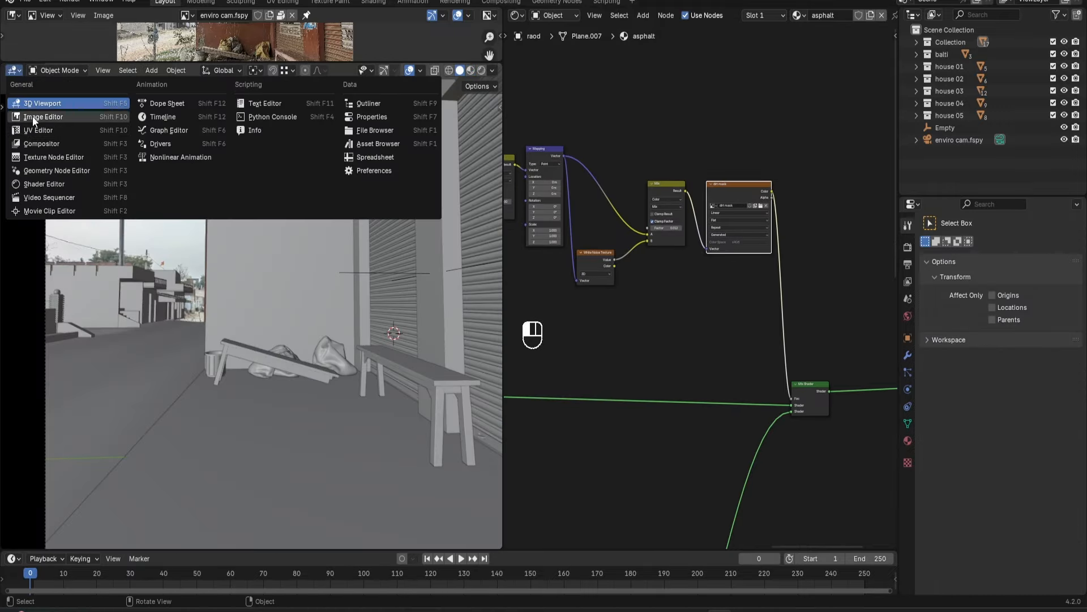
click(33, 118)
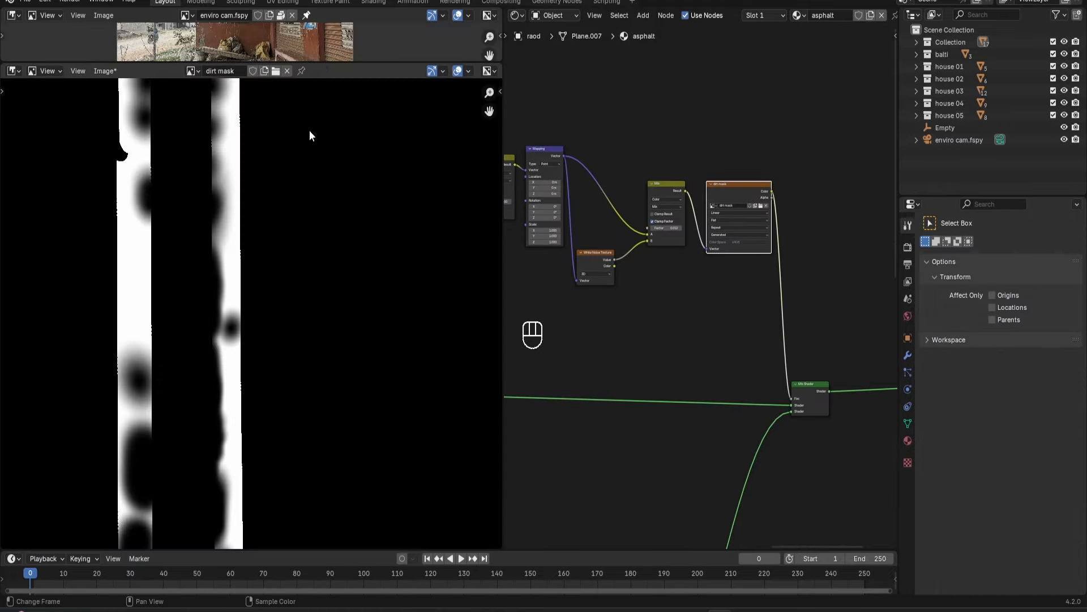
key(Home)
click(108, 70)
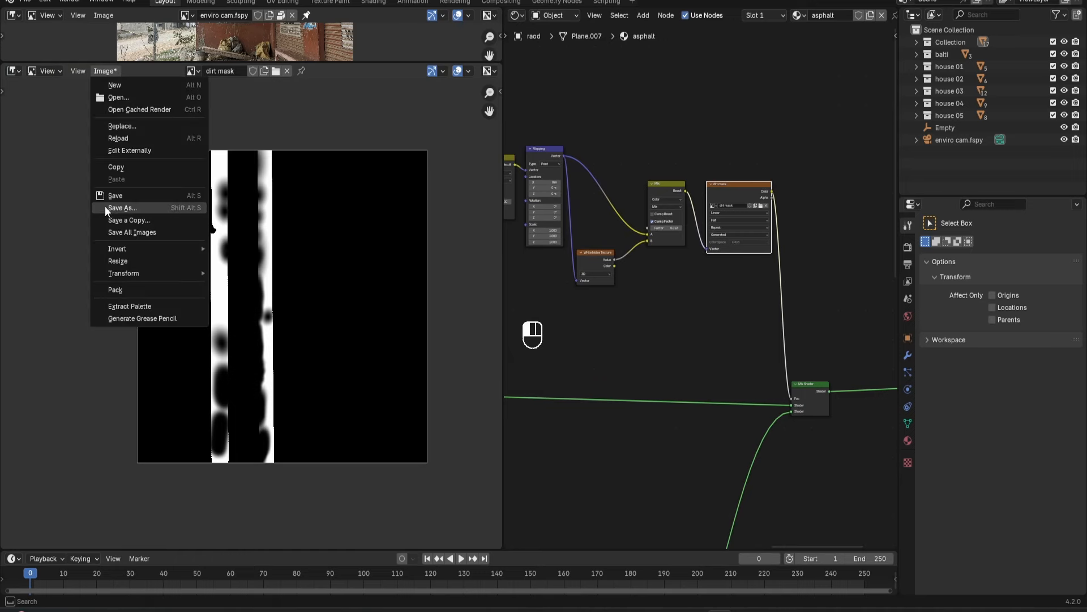
click(120, 209)
click(715, 448)
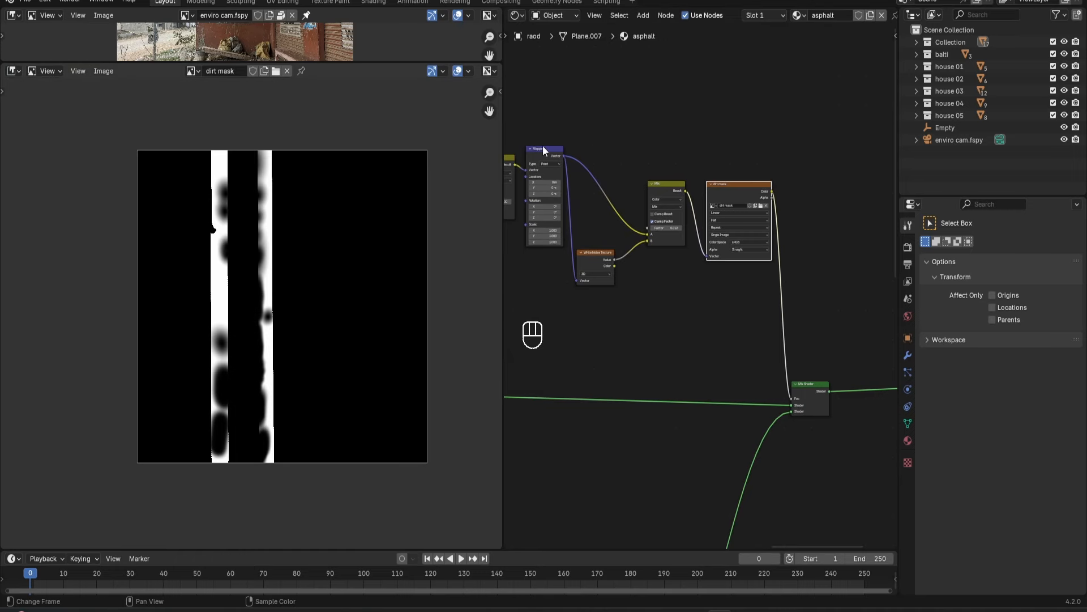
Render the camera view and examine how the asphalt, dirt and grass blend along the road.
click(70, 1)
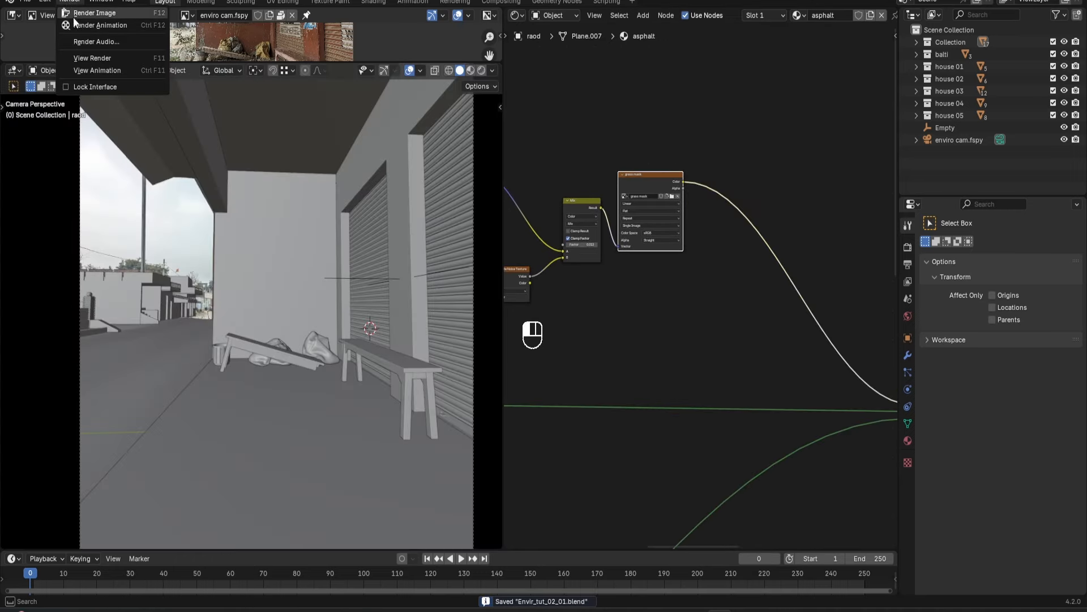
click(75, 14)
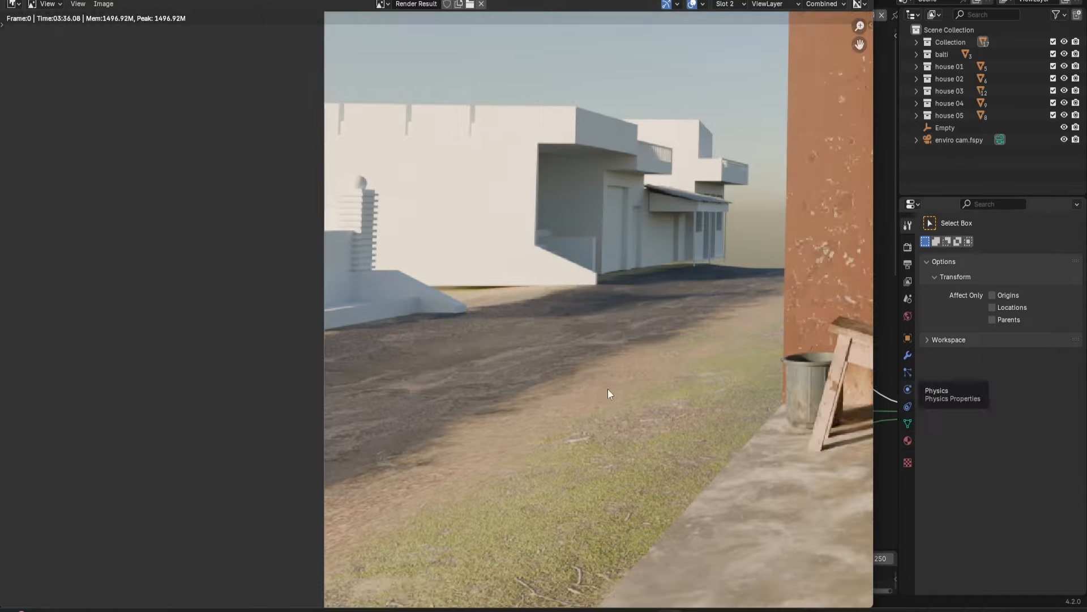
scroll(607, 389, up, 6)
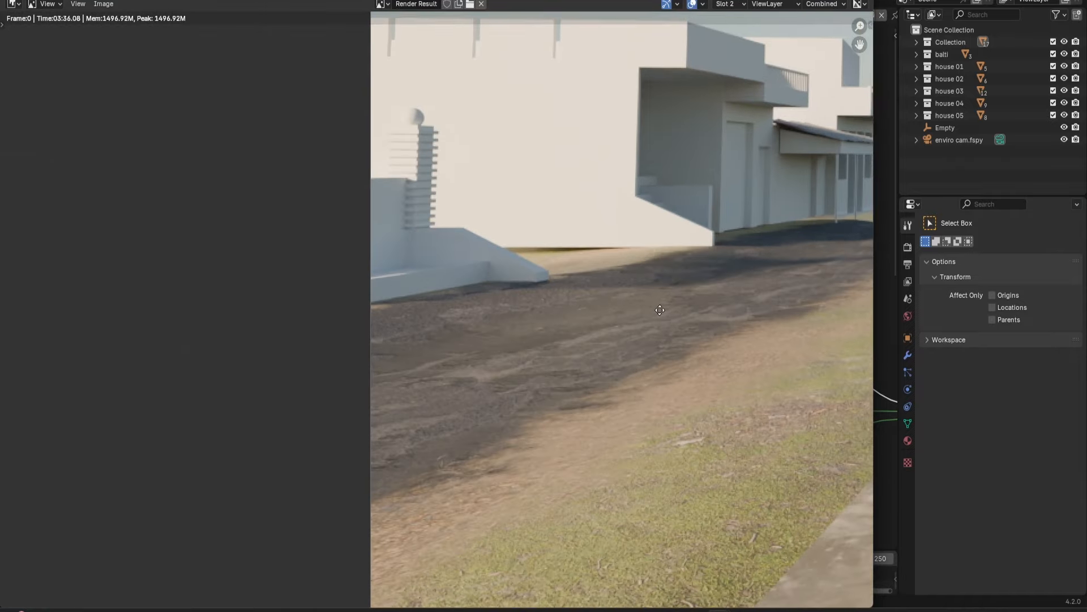
middle_drag(772, 314, 677, 376)
middle_drag(489, 416, 515, 371)
scroll(568, 359, down, 1)
middle_drag(569, 348, 582, 396)
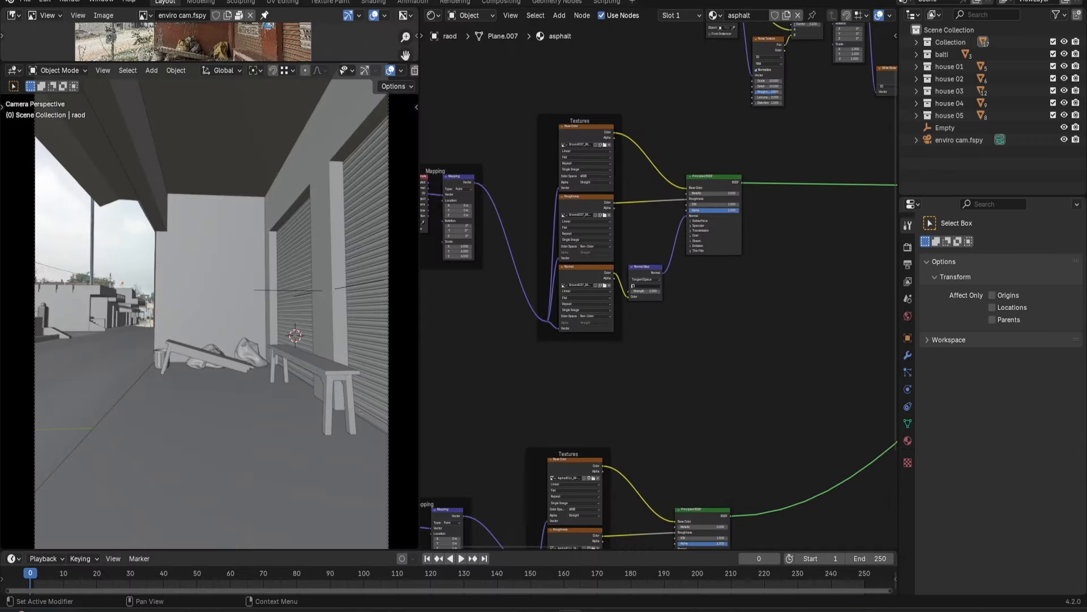
Bring the Ground037_2K-JPG_Displacement image into the asphalt material as a texture node with Non-Color color space.
drag(1086, 118, 838, 114)
click(818, 222)
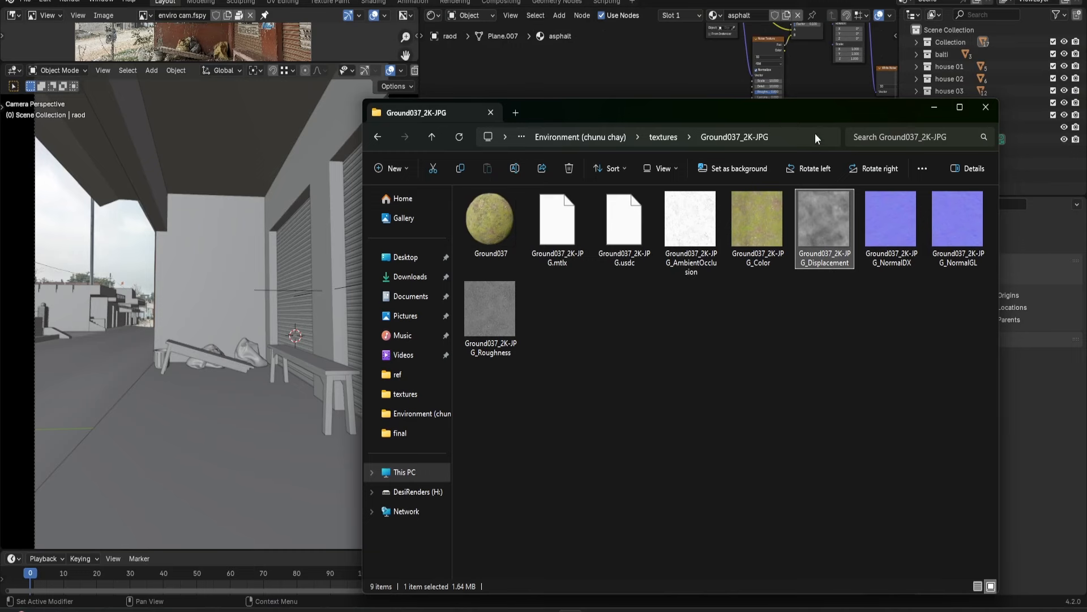
key(alt+Tab)
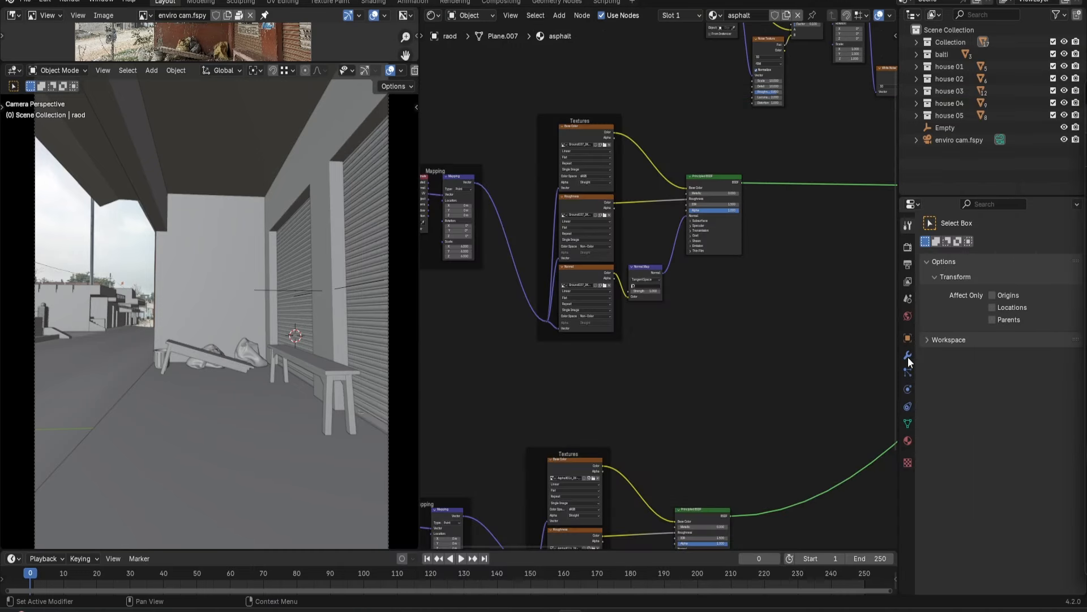
drag(583, 343, 576, 345)
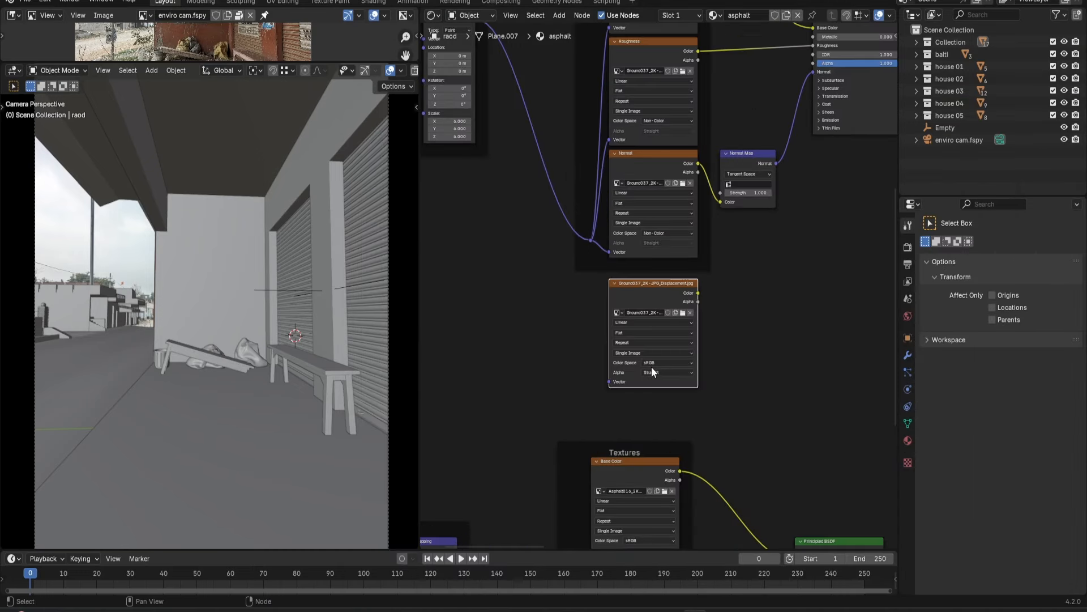
click(652, 365)
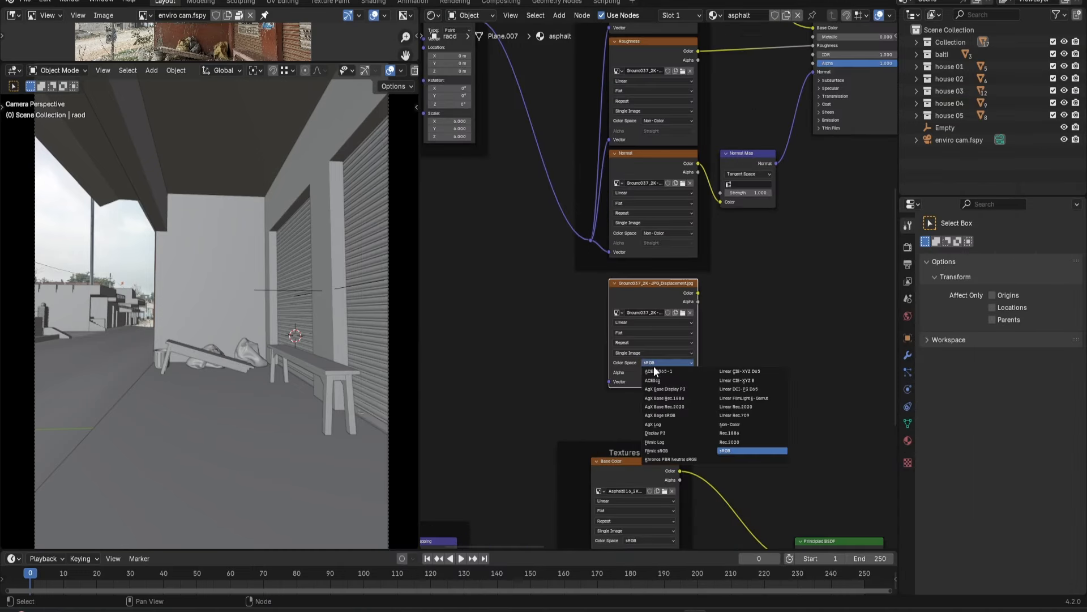
click(736, 425)
Feed the grass Mapping vector into the Ground037 displacement texture and move that node near the Material Output.
scroll(737, 422, down, 1)
alt+right_drag(608, 301, 609, 301)
key(Home)
key(g)
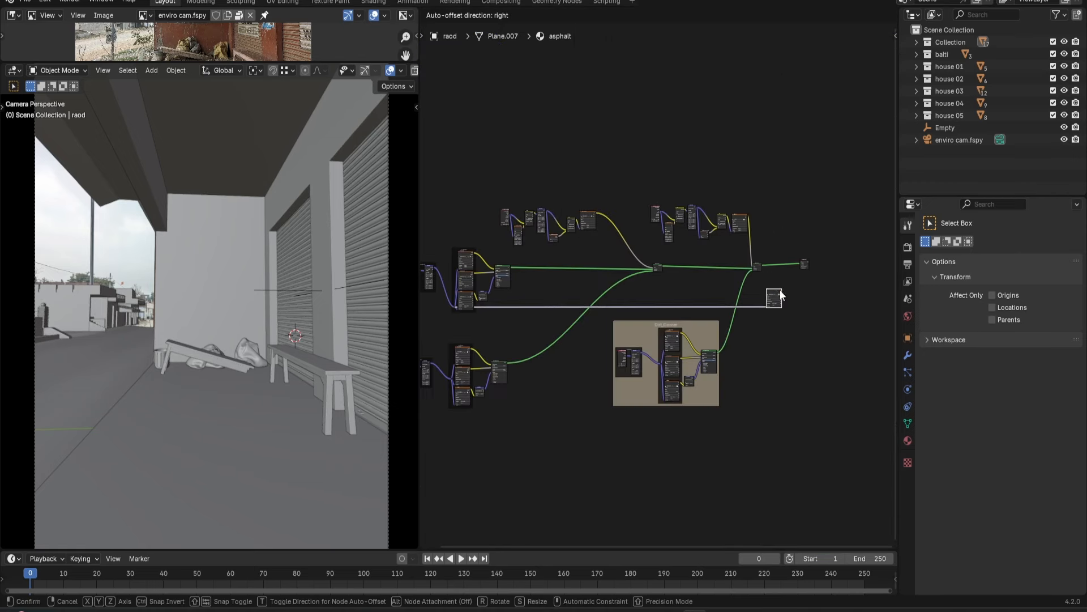
click(780, 295)
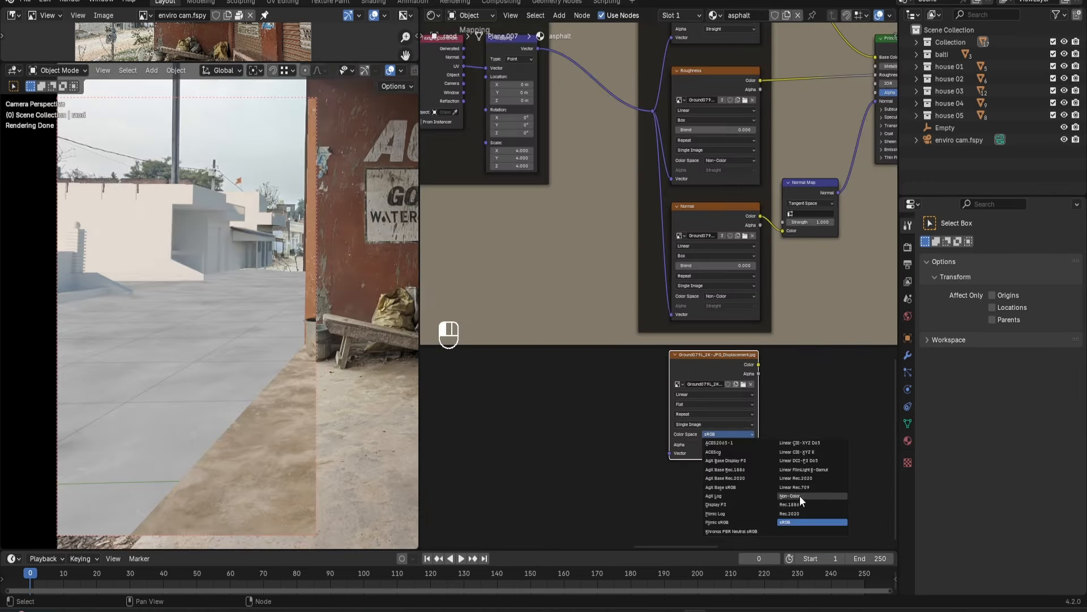
Set the Ground079L displacement texture to Non-Color and combine it with the Ground037 displacement through a Multiply node at factor 1.000.
click(802, 507)
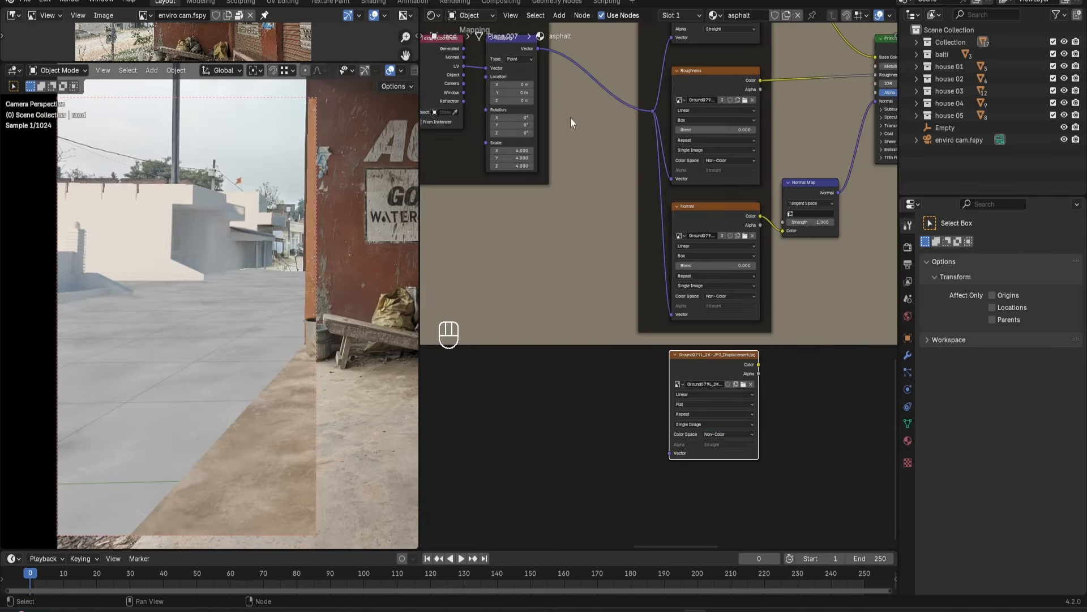
middle_drag(703, 338, 517, 396)
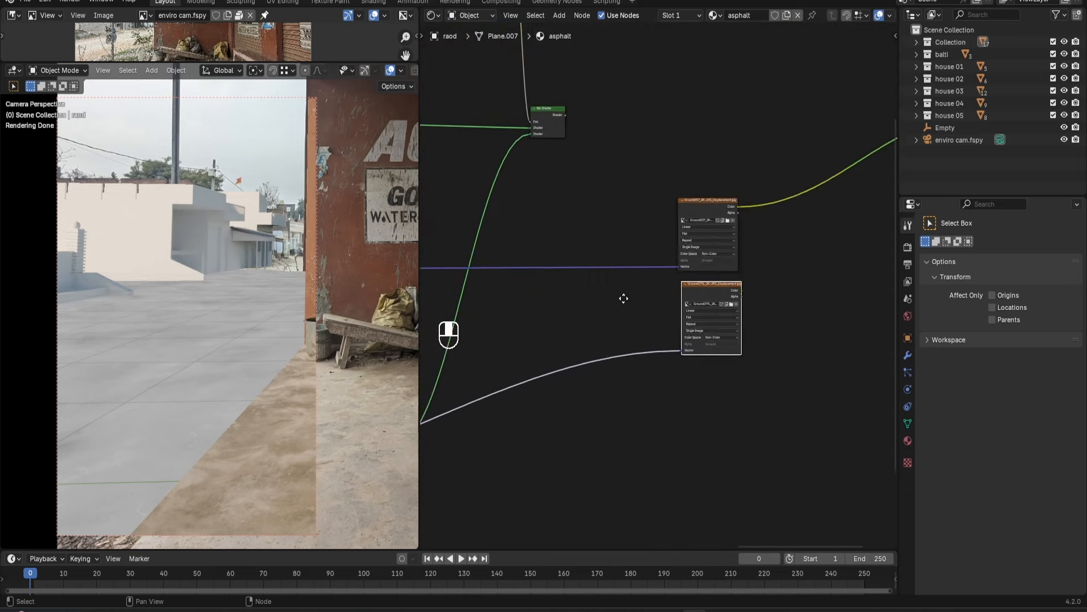
ctrl+shift+right_drag(635, 358, 688, 352)
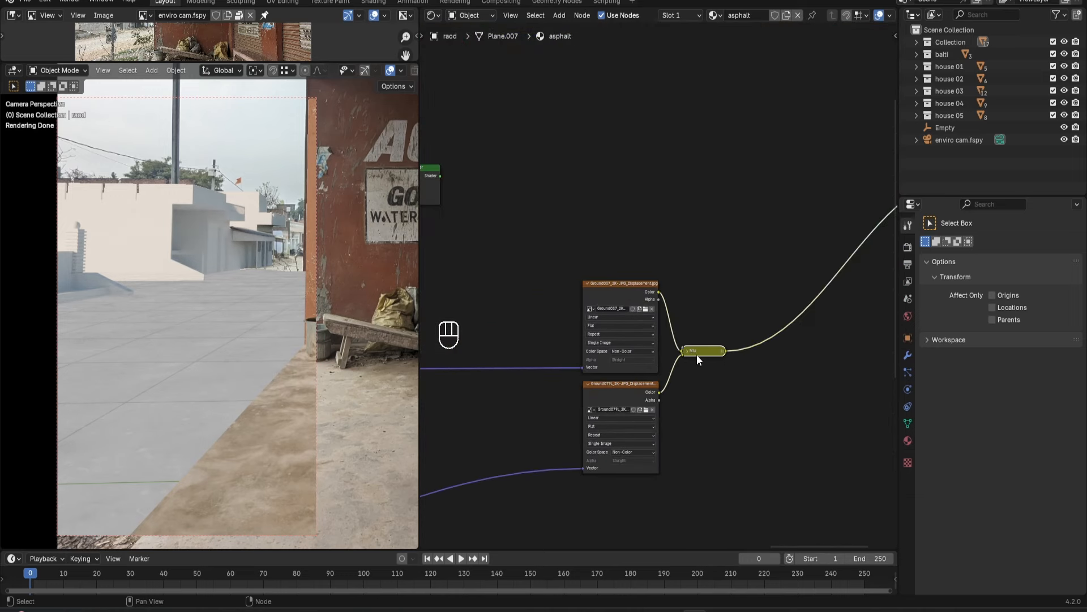
click(660, 288)
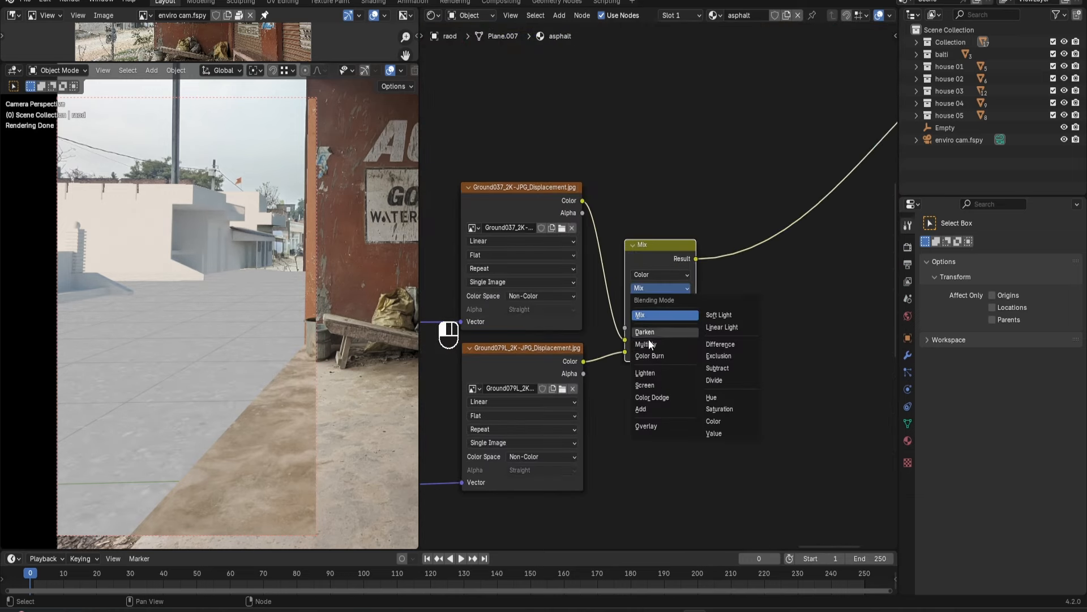
click(646, 344)
drag(639, 327, 692, 327)
Insert a Color Ramp after the Multiply node and move its white stop to about 0.686.
scroll(668, 219, down, 2)
scroll(667, 219, up, 1)
key(shift+a)
click(746, 237)
click(796, 253)
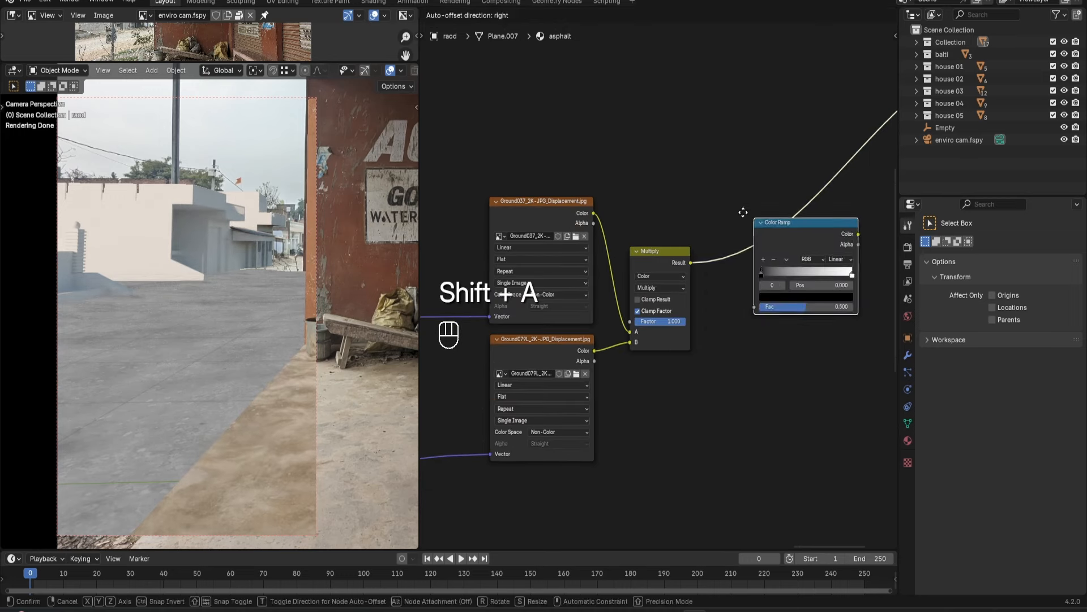
click(750, 284)
scroll(651, 288, up, 2)
click(768, 286)
drag(768, 287, 748, 293)
Add a Displacement node fed by the Color Ramp and connect it to the Material Output's Displacement input.
scroll(728, 298, down, 9)
key(shift+a)
text(d)
click(845, 255)
click(779, 258)
scroll(770, 305, up, 3)
middle_drag(769, 313, 647, 313)
scroll(646, 306, up, 2)
drag(752, 263, 833, 99)
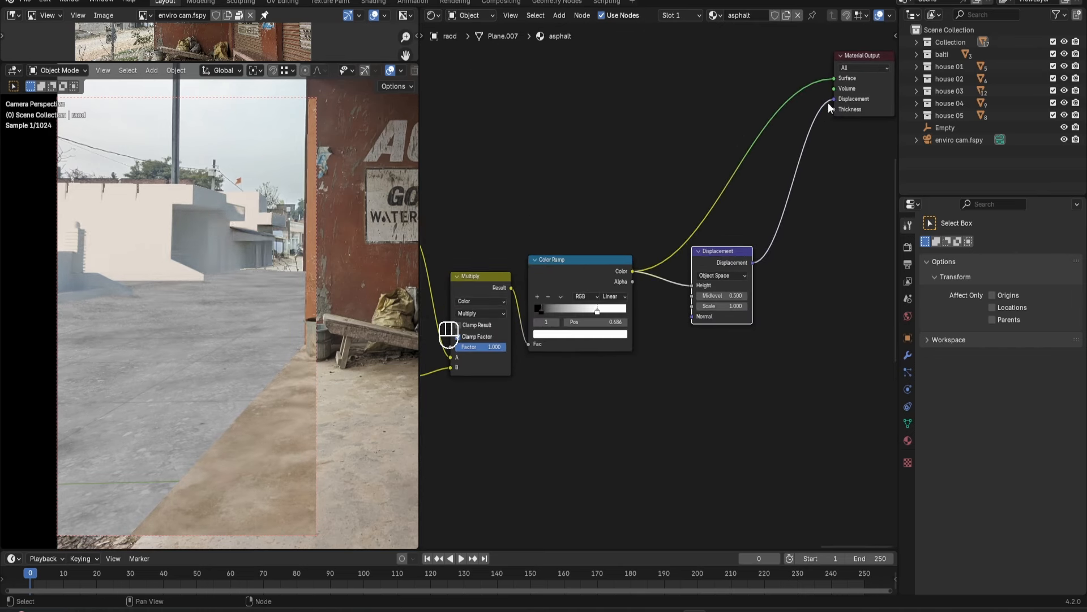
Reconnect the last Mix Shader to the Material Output's Surface and check the road in the rendered camera view.
scroll(575, 249, down, 5)
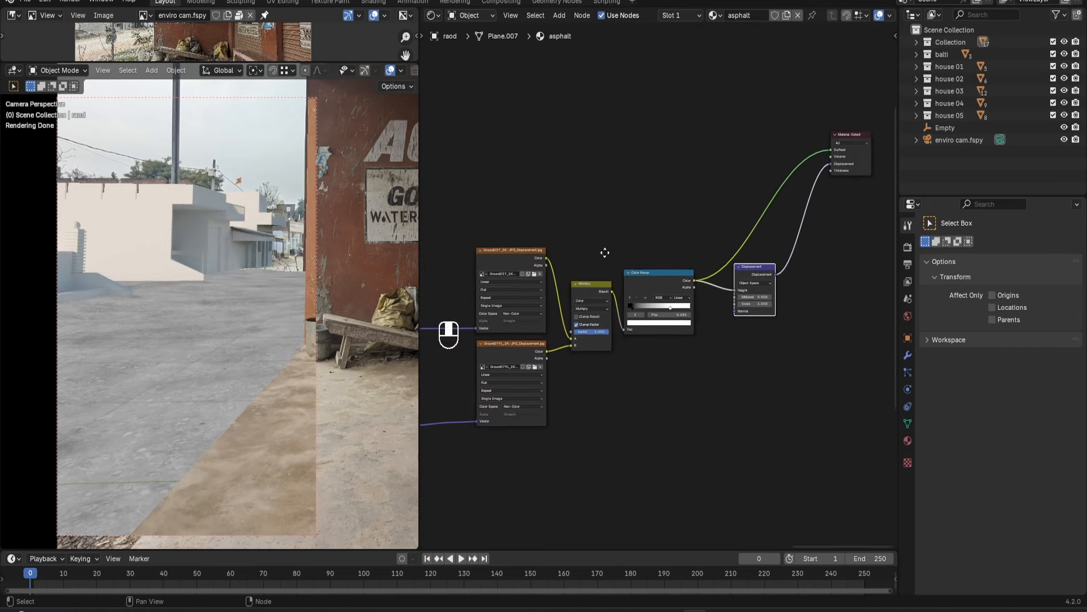
ctrl+shift+click(474, 206)
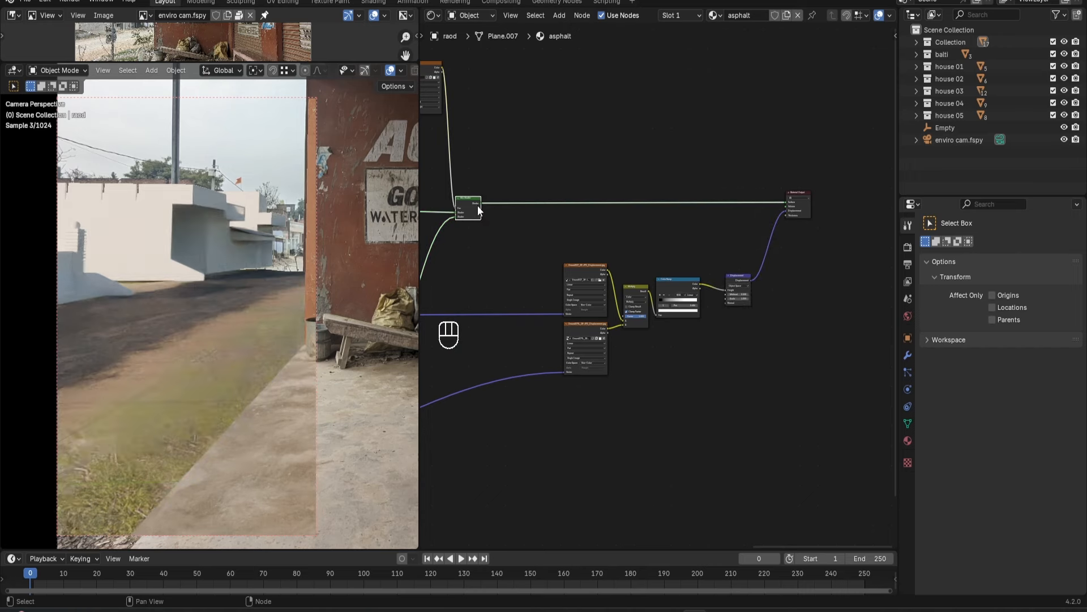
scroll(154, 382, up, 2)
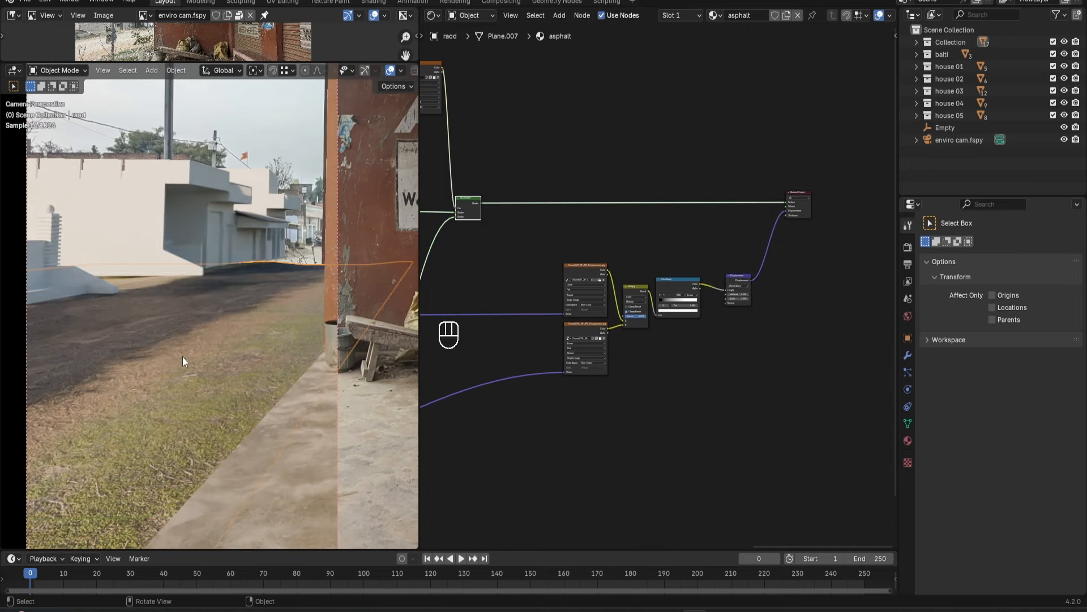
Check the road's adaptive Subdivision modifier and set the asphalt material's surface displacement method to Displacement and Bump.
click(908, 355)
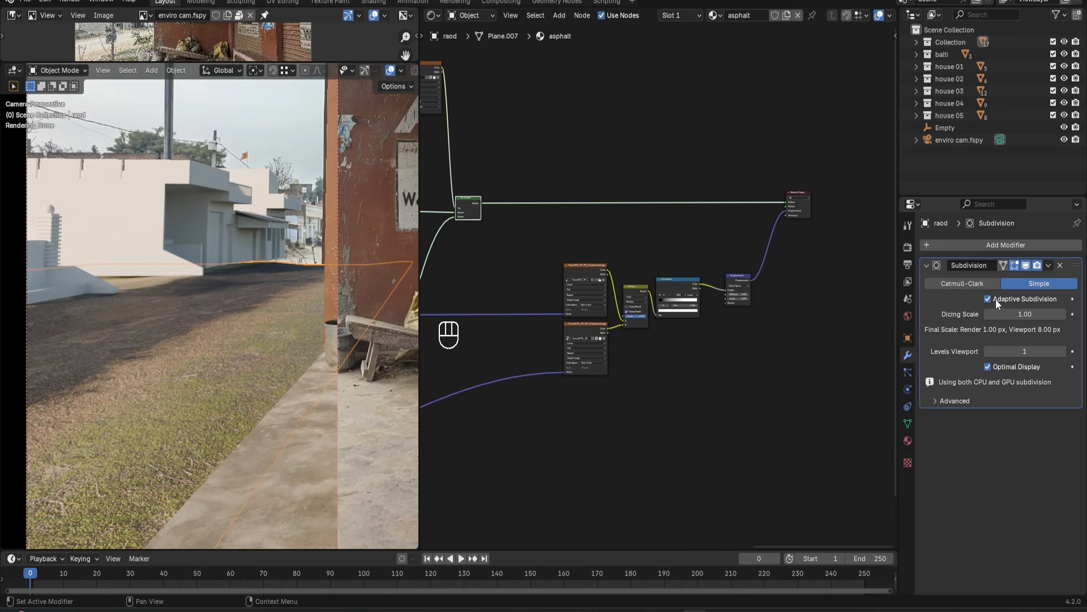
click(908, 441)
scroll(940, 454, down, 10)
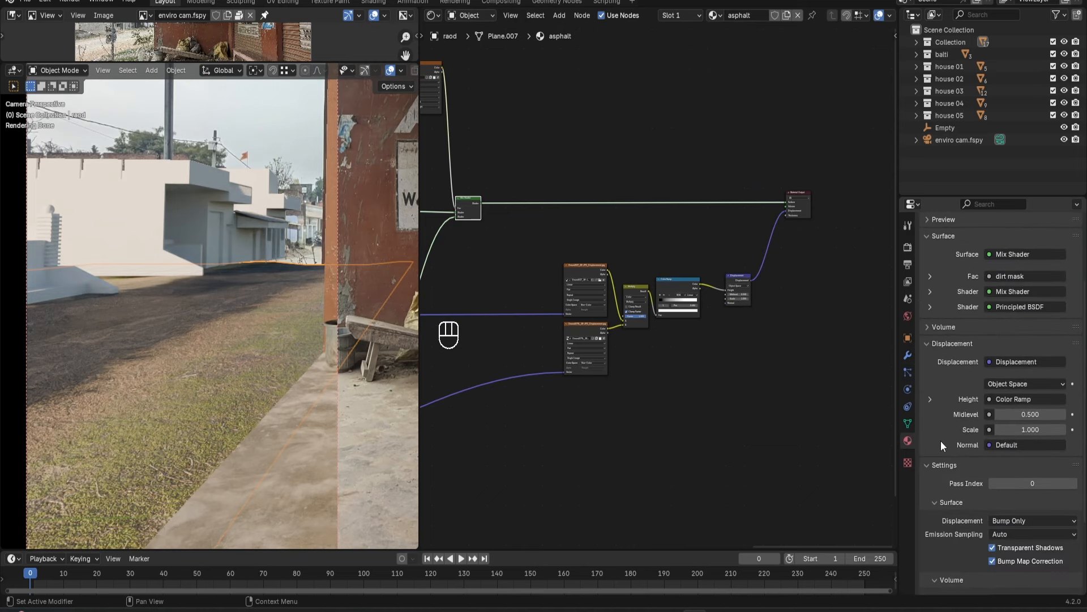
click(1020, 472)
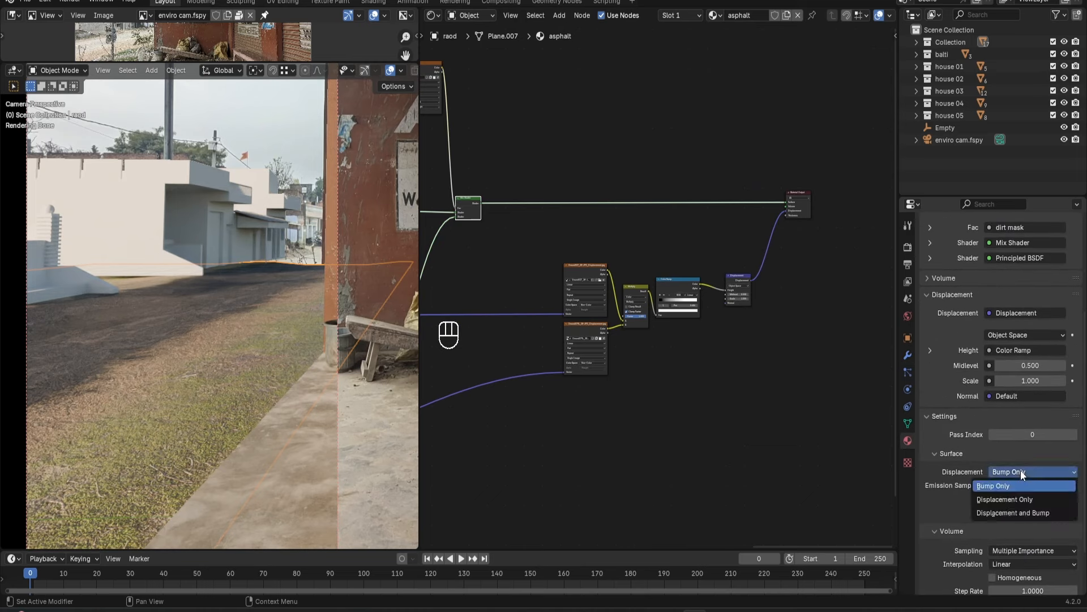
click(1013, 512)
middle_drag(558, 348, 613, 320)
scroll(247, 397, up, 3)
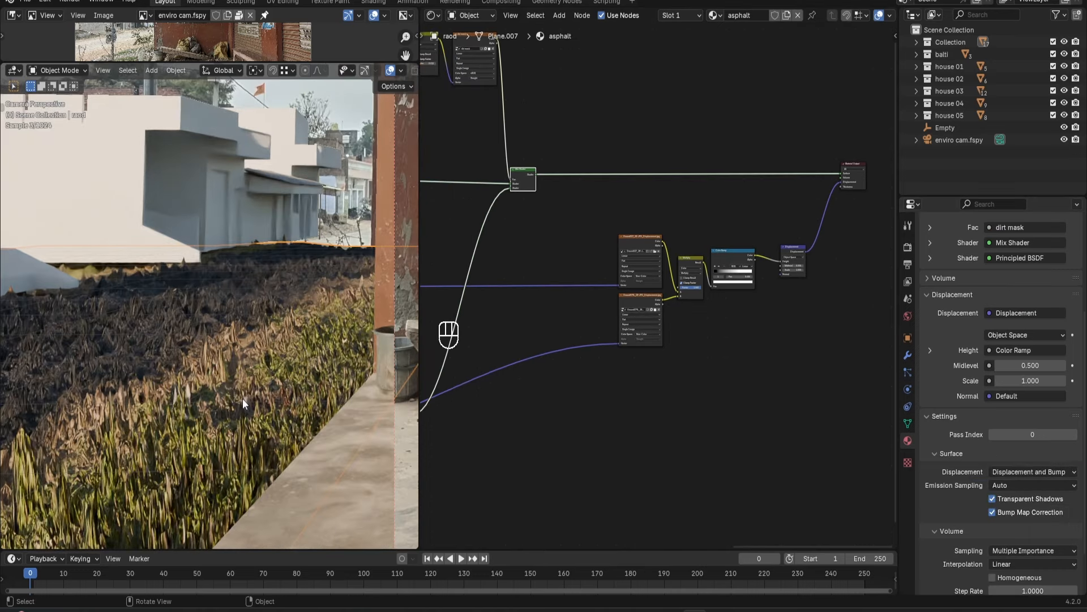
Duplicate the Multiply node and insert the copy between the Color Ramp and the Displacement node.
key(shift+b)
drag(630, 186, 789, 371)
scroll(742, 198, up, 3)
click(596, 248)
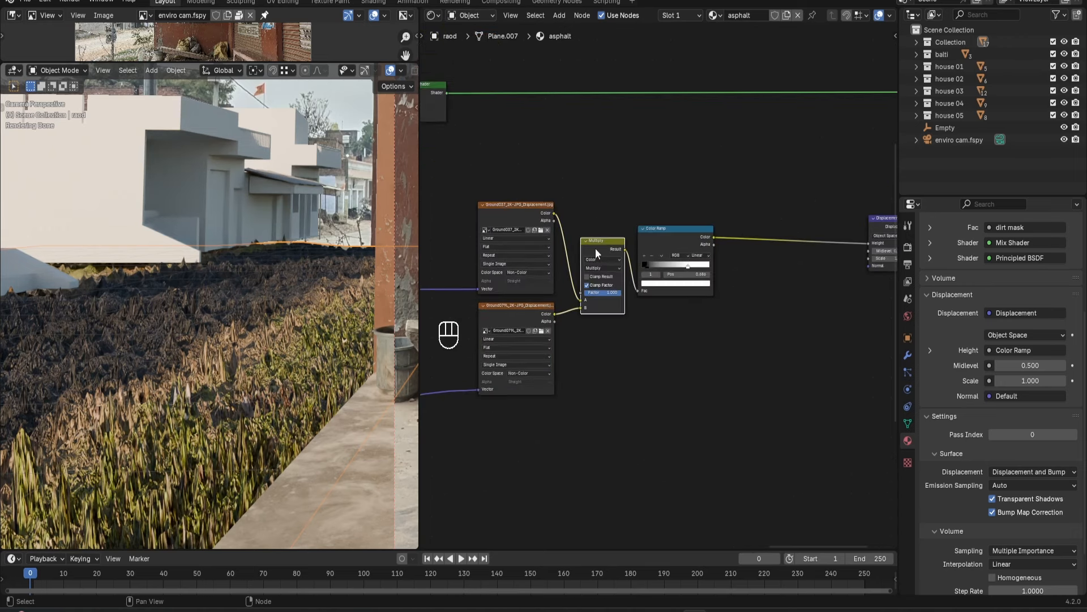
key(shift+d)
click(787, 213)
Set the duplicated node's blend mode to Mix and its B color to black.
scroll(826, 222, up, 3)
click(825, 220)
click(824, 240)
click(830, 270)
scroll(830, 270, down, 15)
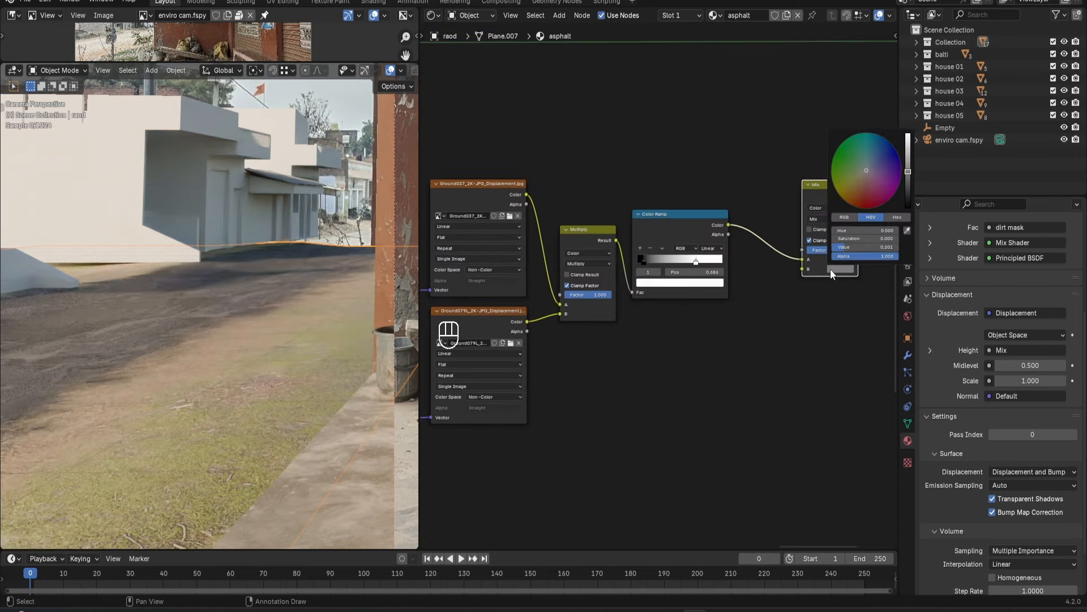
click(752, 144)
Preview the grass mask texture and connect its output to the new Mix node's Factor.
scroll(752, 149, down, 8)
middle_drag(583, 137, 883, 190)
ctrl+shift+click(548, 164)
middle_drag(541, 172, 453, 119)
drag(573, 195, 826, 277)
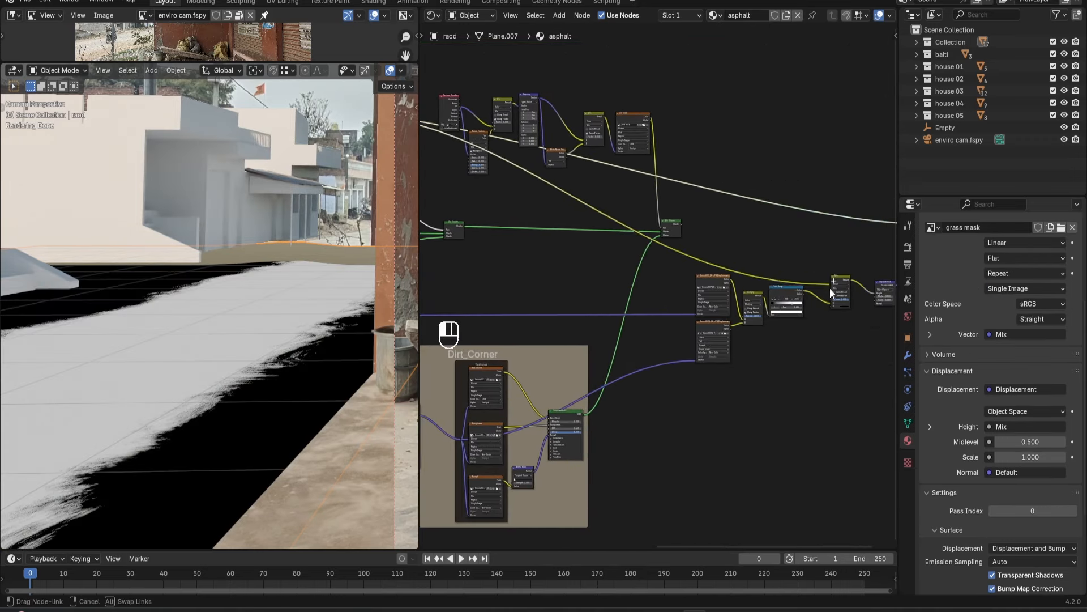
Set the Displacement scale to 0.1 and reconnect the last Mix Shader to the Material Output's Surface.
scroll(837, 353, up, 6)
click(825, 288)
text(0.1)
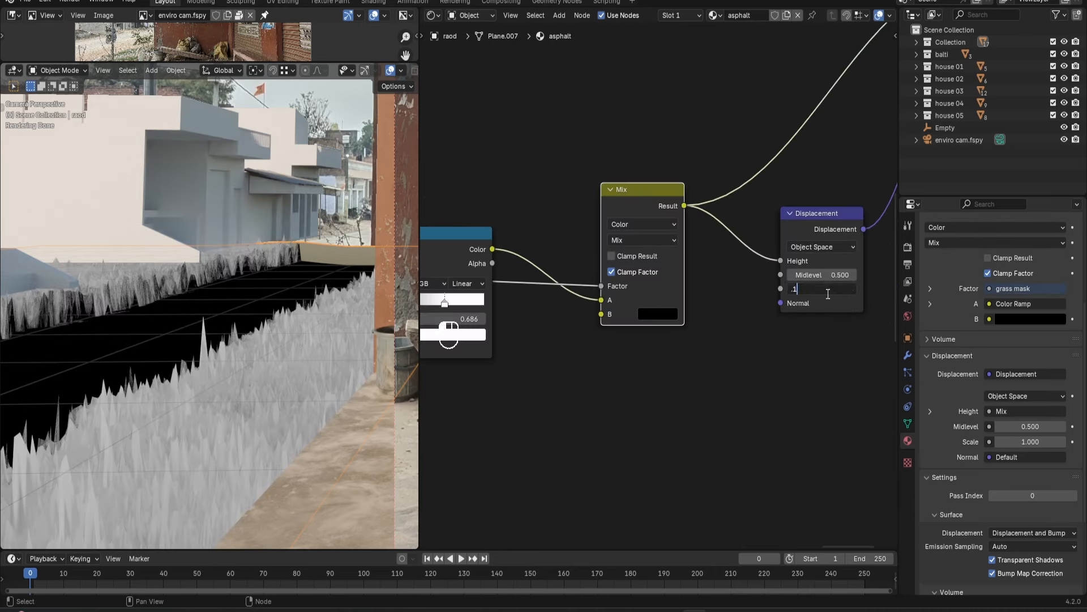
key(Return)
scroll(800, 349, down, 10)
ctrl+shift+click(450, 196)
Reduce the road's Displacement scale to 0.025.
scroll(701, 348, up, 6)
mouse_move(700, 348)
middle_down()
mouse_move(783, 382)
mouse_move(613, 392)
middle_up()
scroll(783, 382, down, 3)
scroll(730, 343, up, 6)
click(775, 375)
click(775, 375)
text(.0)
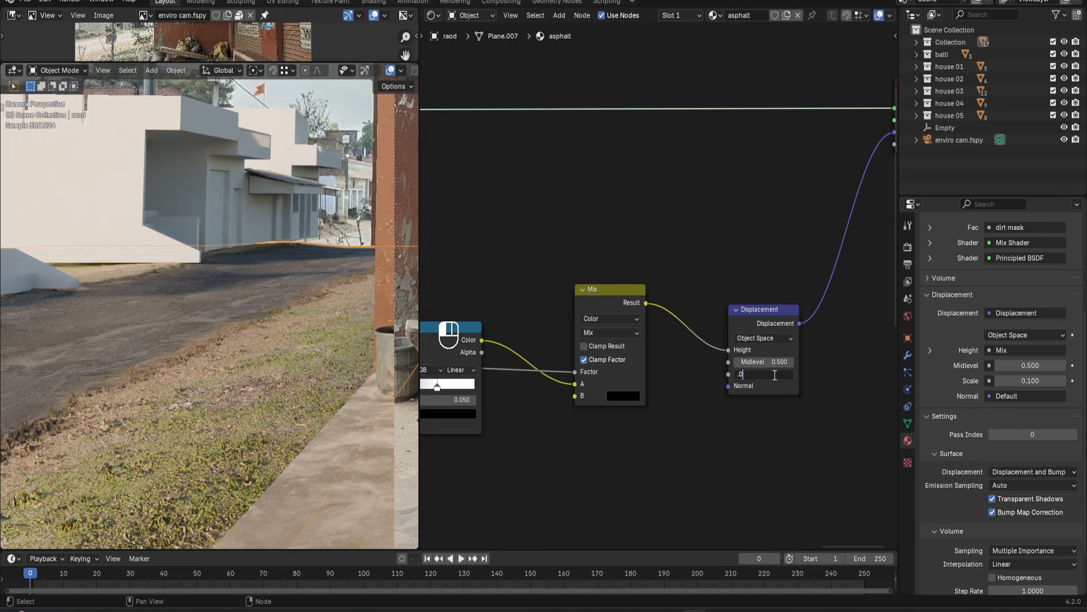
text(25)
key(Return)
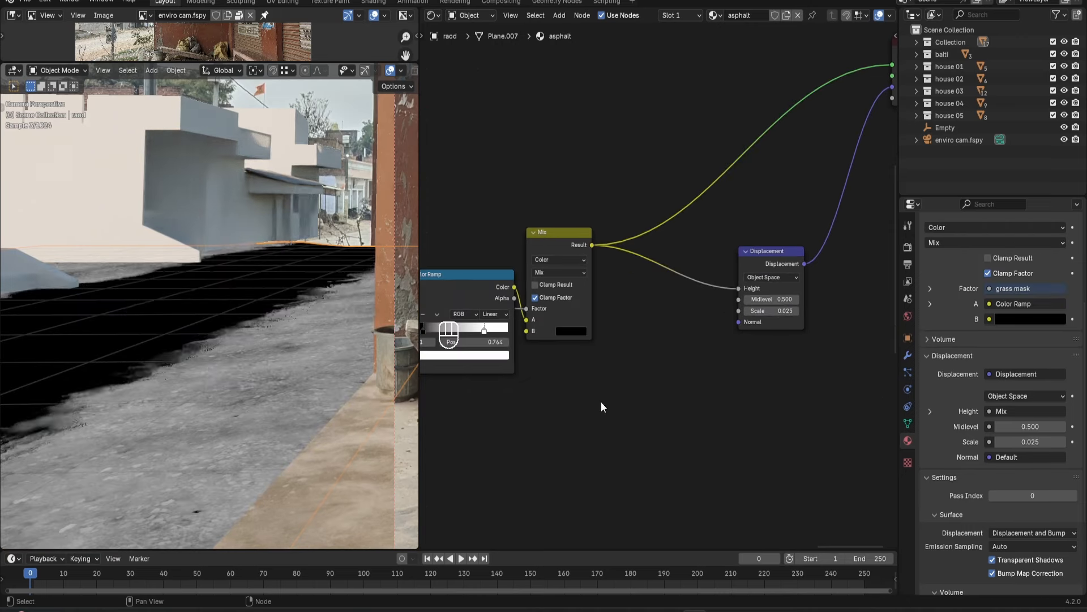
Render the camera view as an image and examine the displaced asphalt, dirt and grass up close.
key(z)
scroll(634, 292, down, 3)
click(69, 1)
click(79, 11)
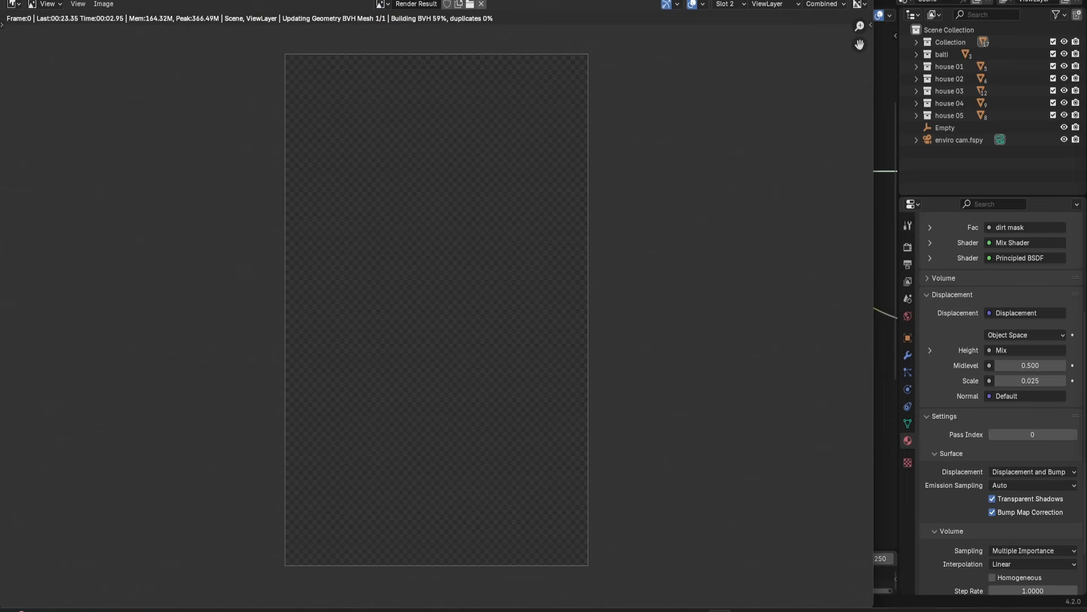
middle_drag(855, 291, 680, 345)
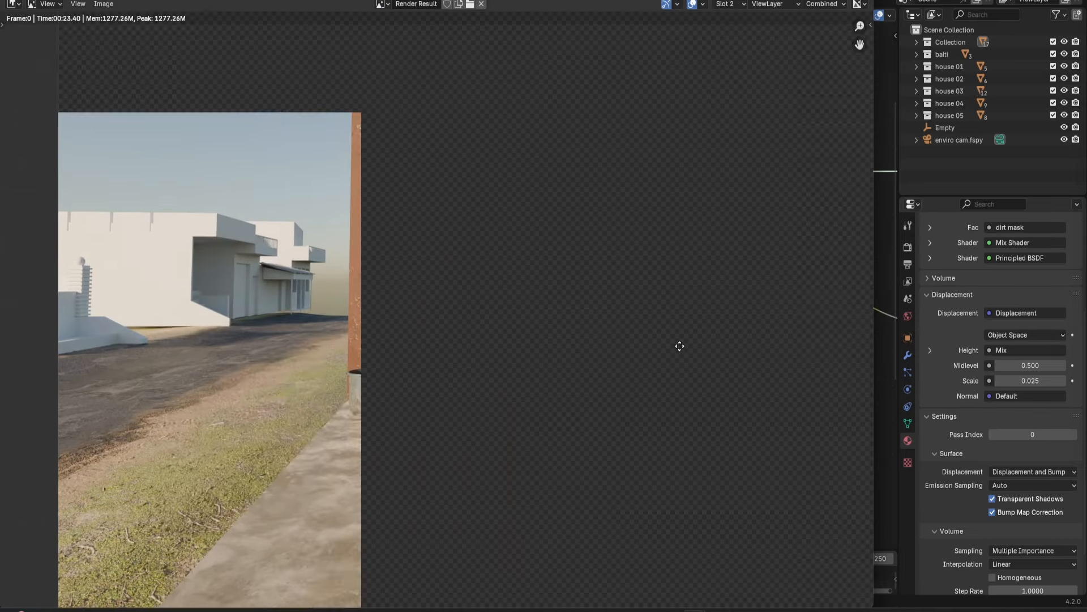
scroll(149, 422, up, 3)
middle_drag(149, 422, 268, 351)
scroll(268, 351, down, 1)
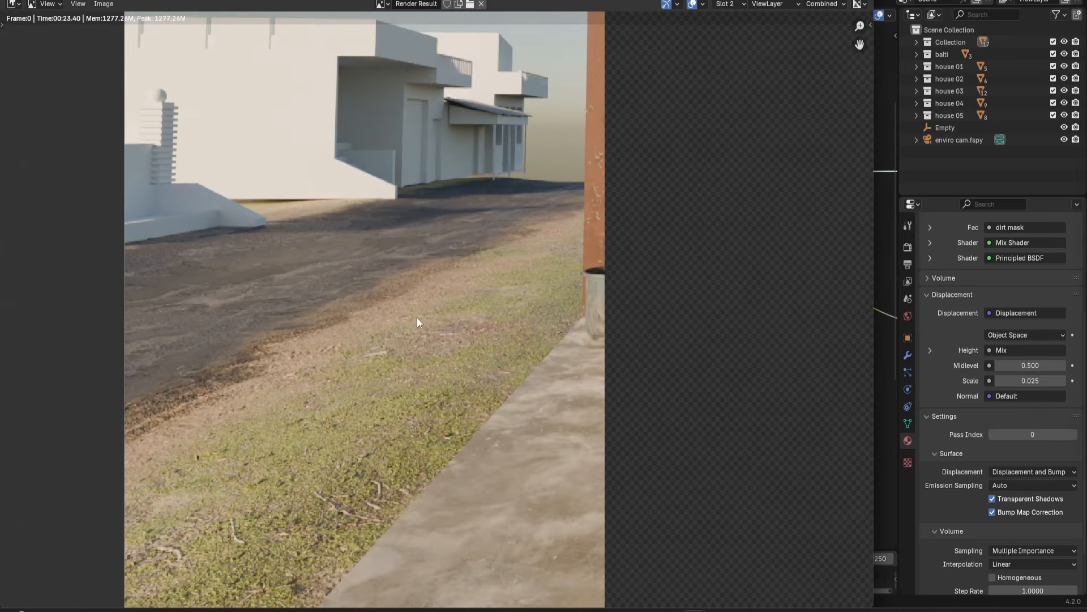
middle_drag(479, 293, 457, 300)
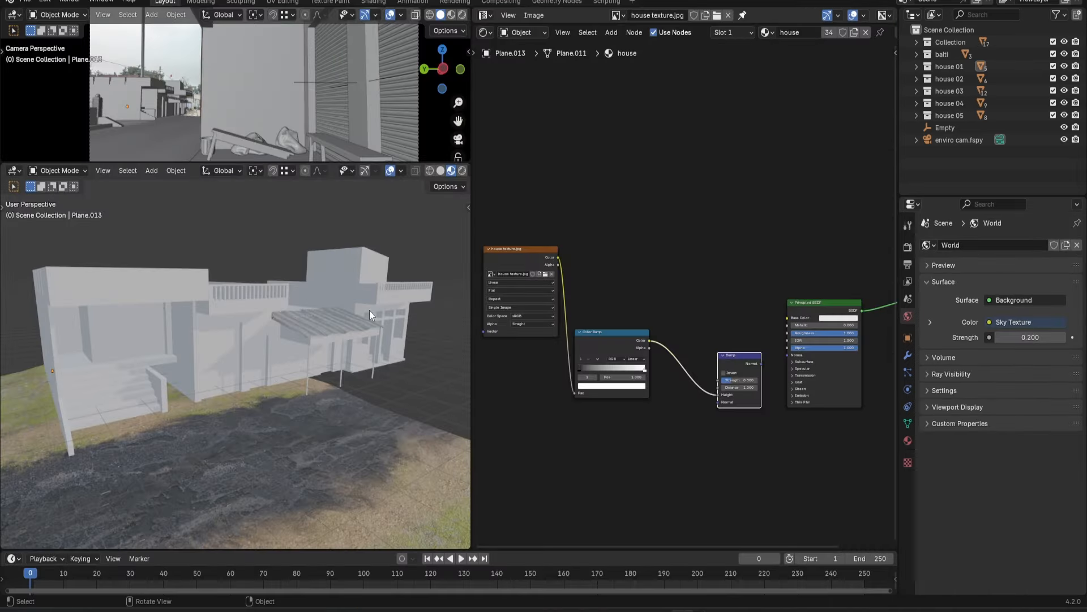
Connect the house texture to the Principled BSDF's Base Color and the Bump node to its Normal, and examine the textured houses.
middle_drag(369, 310, 257, 348)
key(ctrl+space)
middle_drag(583, 296, 641, 316)
key(ctrl+space)
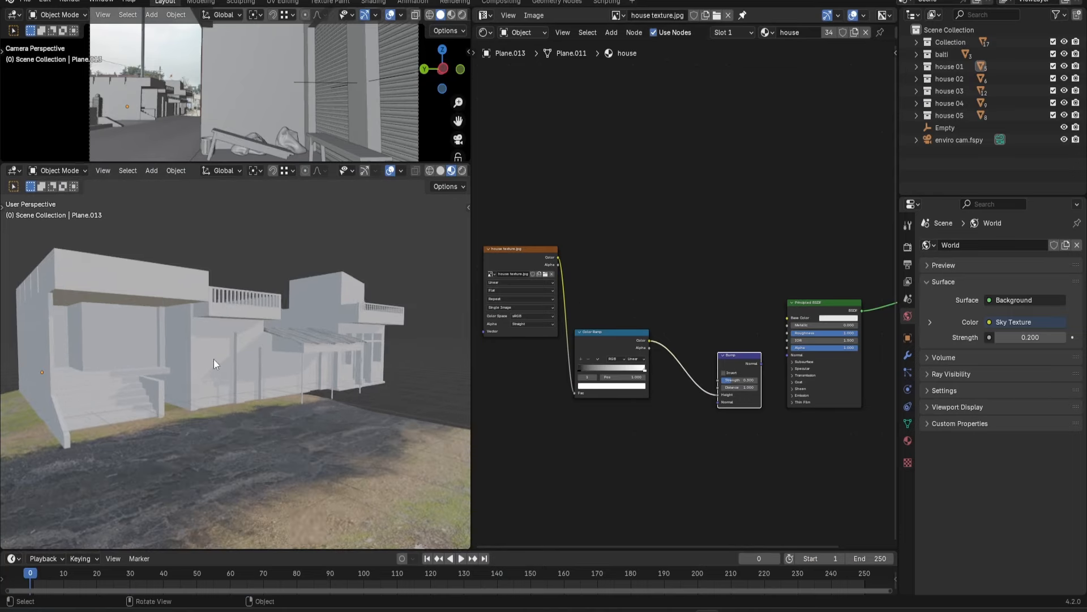
drag(792, 322, 789, 354)
middle_drag(161, 290, 359, 314)
key(ctrl+space)
mouse_move(564, 339)
middle_down()
mouse_move(658, 329)
mouse_move(620, 314)
mouse_move(481, 341)
mouse_move(457, 315)
mouse_move(547, 338)
middle_up()
middle_drag(569, 336, 549, 327)
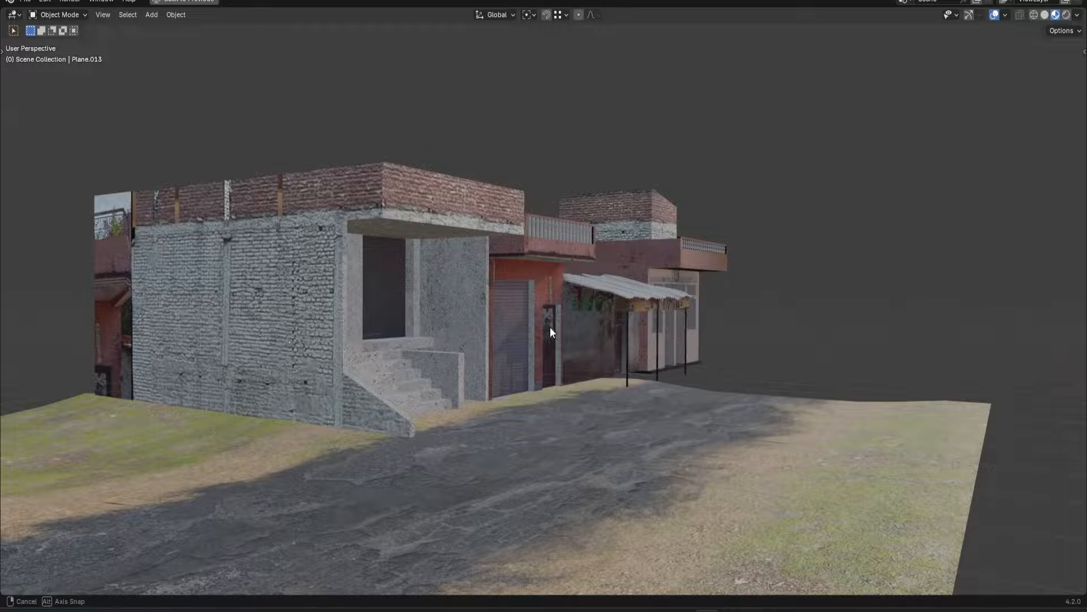
key(ctrl+space)
Enlarge the camera viewport, switch it to rendered shading and examine the houses across the road.
key(z)
drag(262, 161, 237, 515)
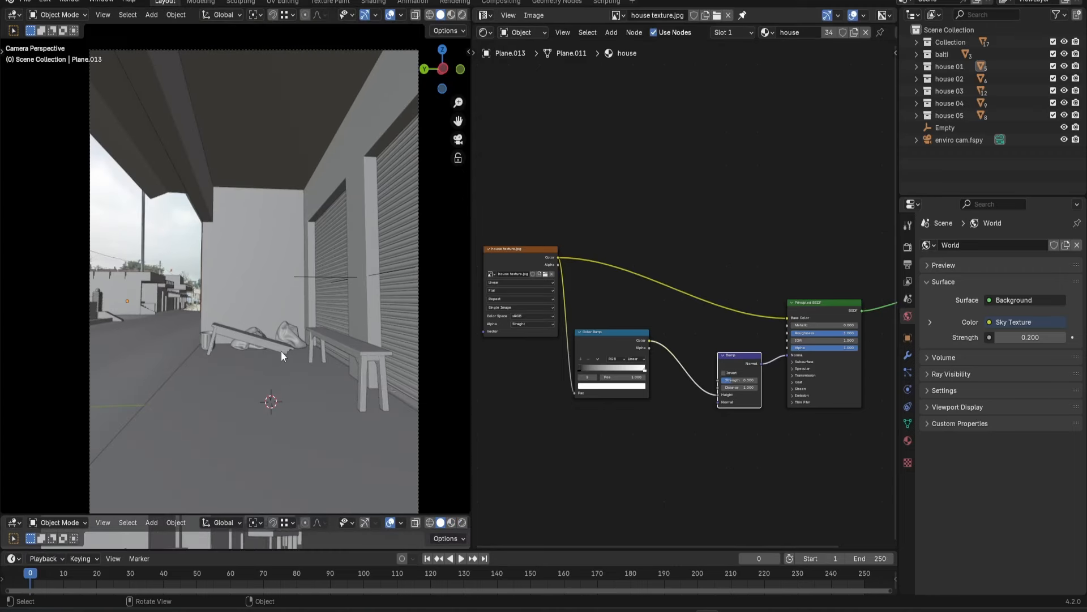
key(z)
drag(471, 258, 453, 259)
shift+middle_drag(278, 304, 274, 292)
scroll(107, 300, up, 4)
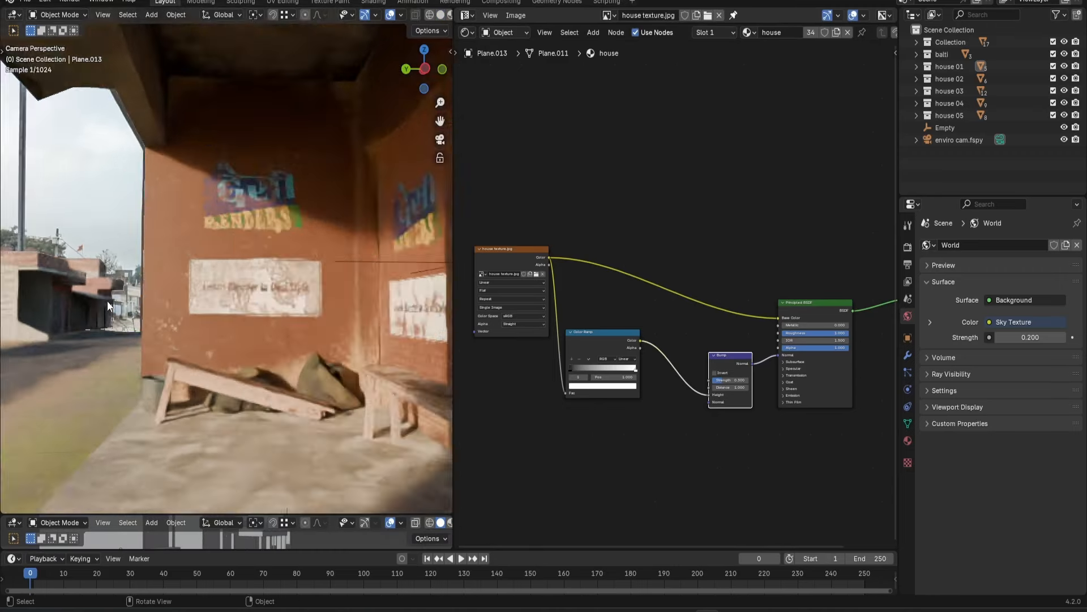
shift+middle_drag(107, 301, 298, 285)
scroll(295, 270, up, 5)
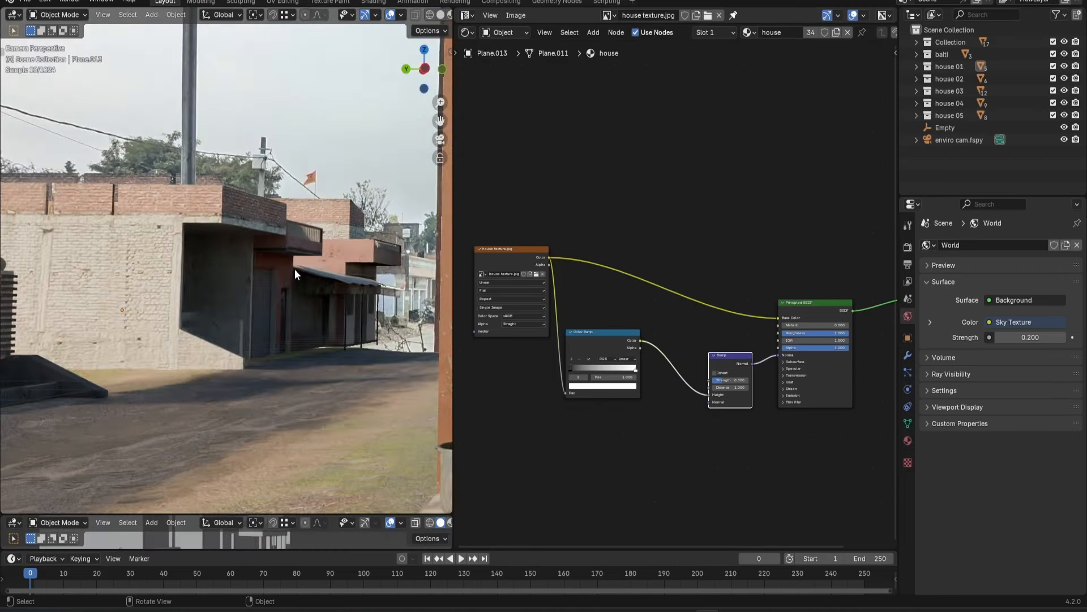
Show the World shader nodes and adjust the Sky Texture's sun rotation while watching the rendered view.
click(496, 34)
click(506, 57)
scroll(685, 277, up, 5)
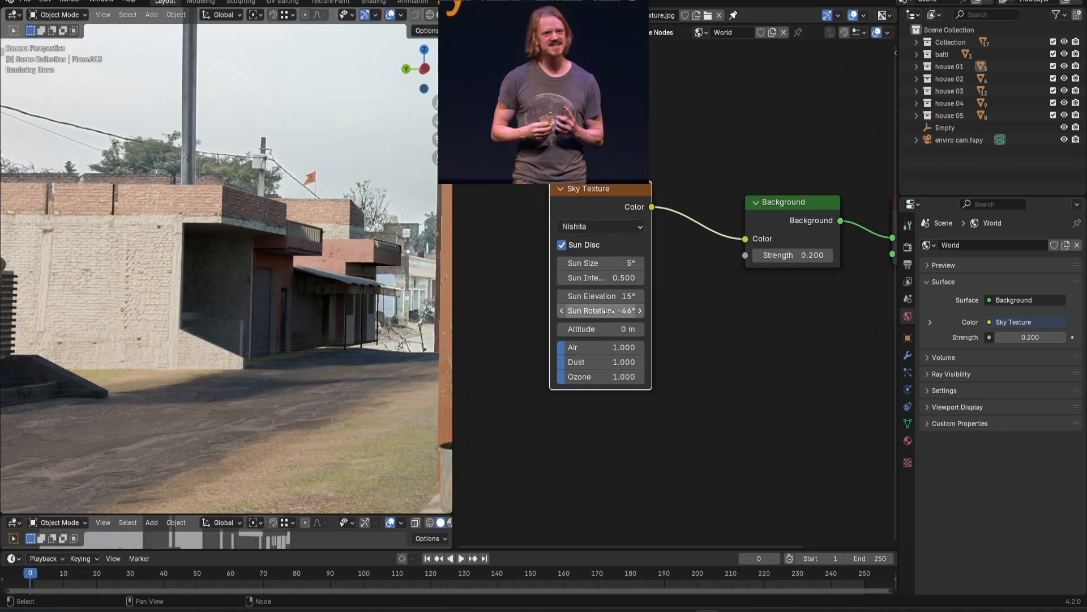
drag(600, 310, 657, 310)
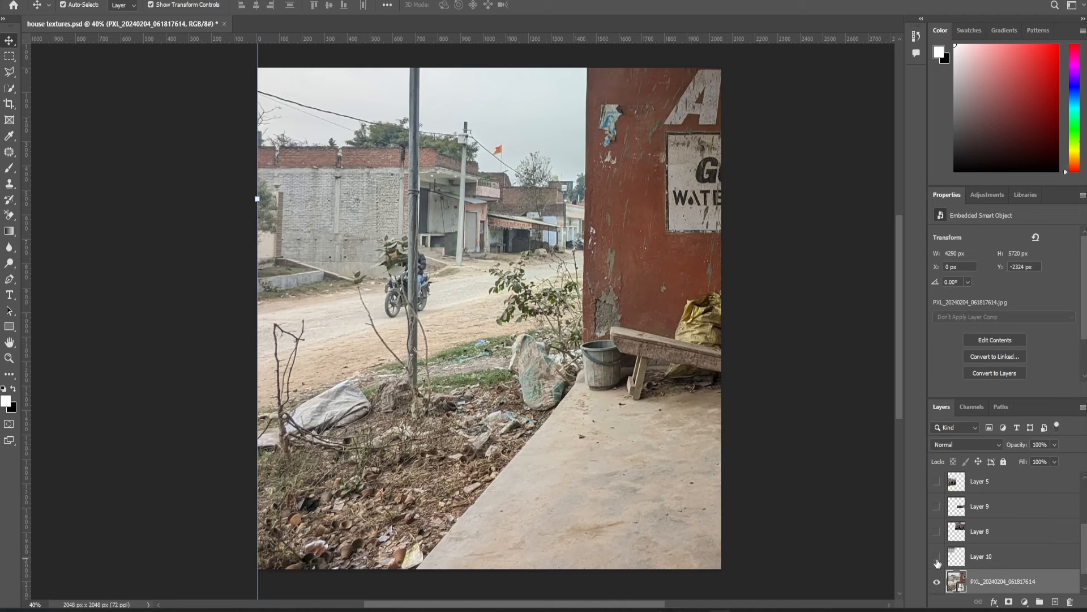
Switch to Photoshop and show Layer 10 and Layer 8 of house textures.psd with the reference photo hidden.
click(936, 556)
click(936, 581)
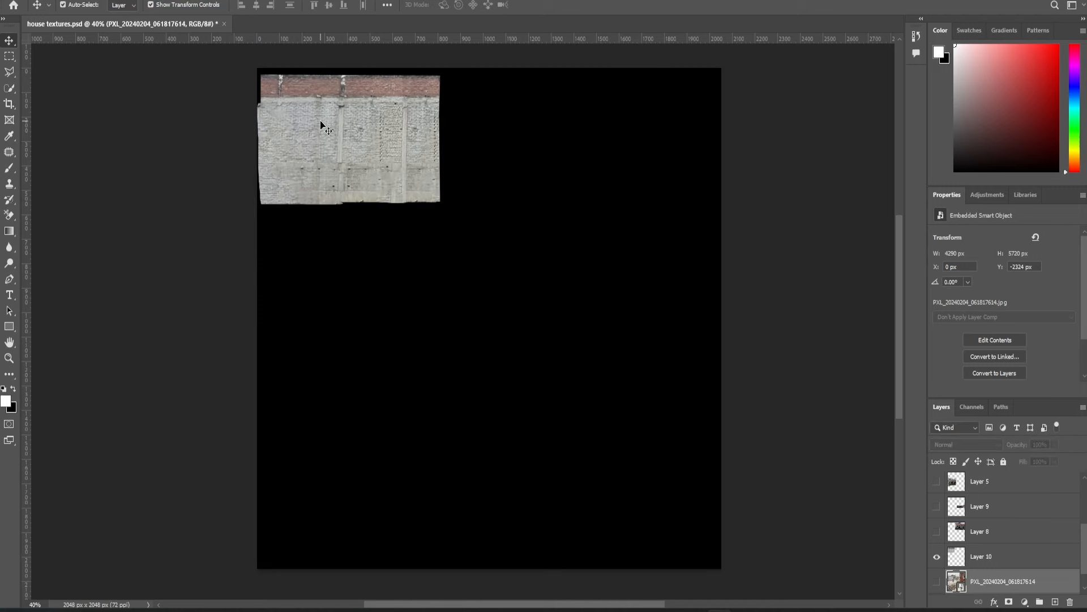
click(937, 531)
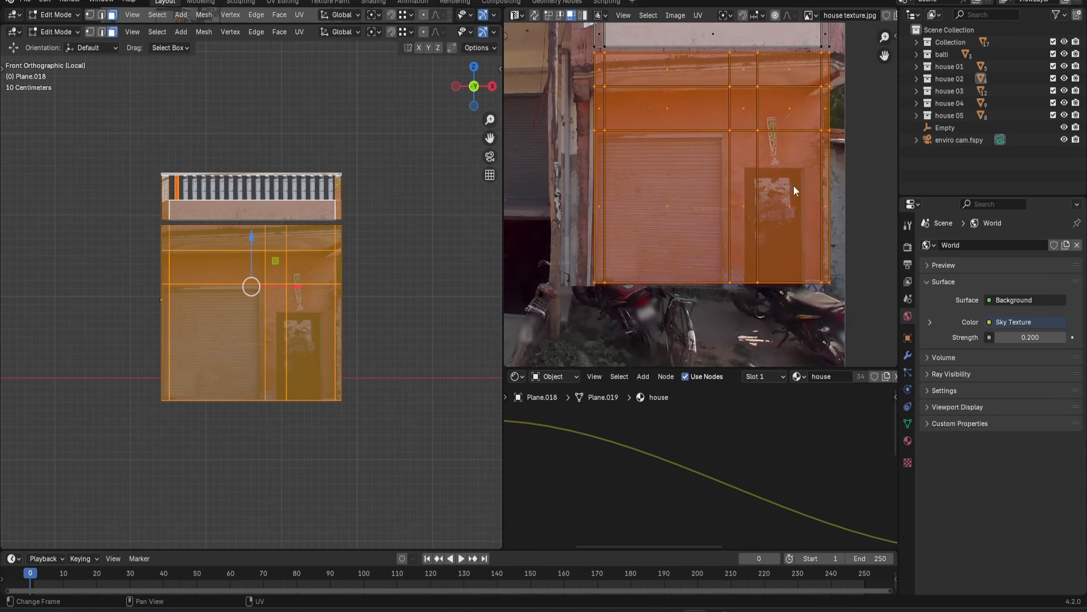
Switch to Blender and reposition the pink shop front's UV faces on the house texture, moving the narrow pillar strip beside the door.
key(g)
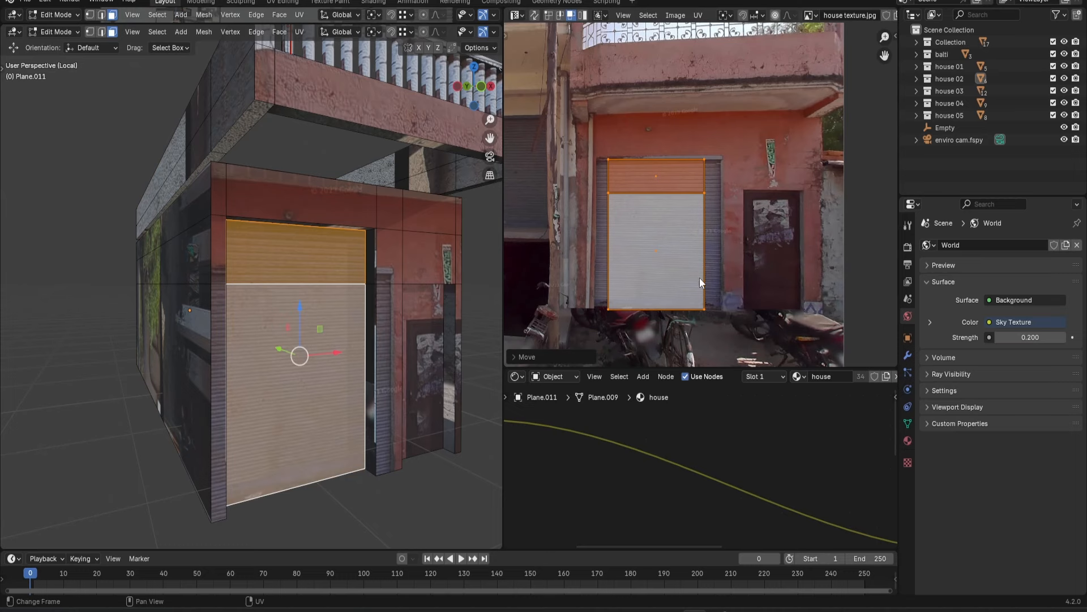
scroll(715, 260, up, 2)
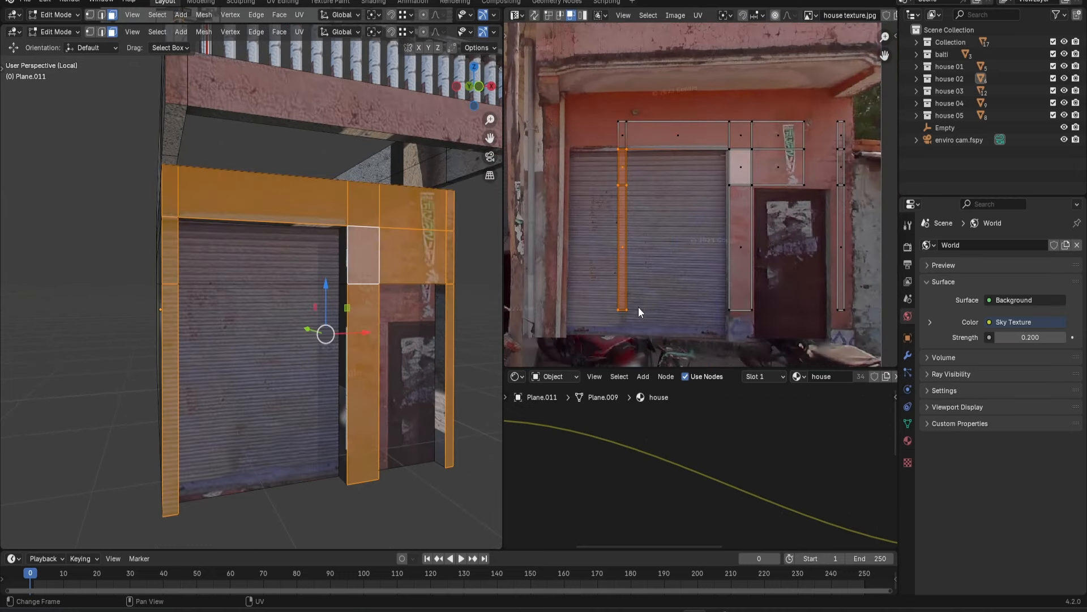
key(g)
key(x)
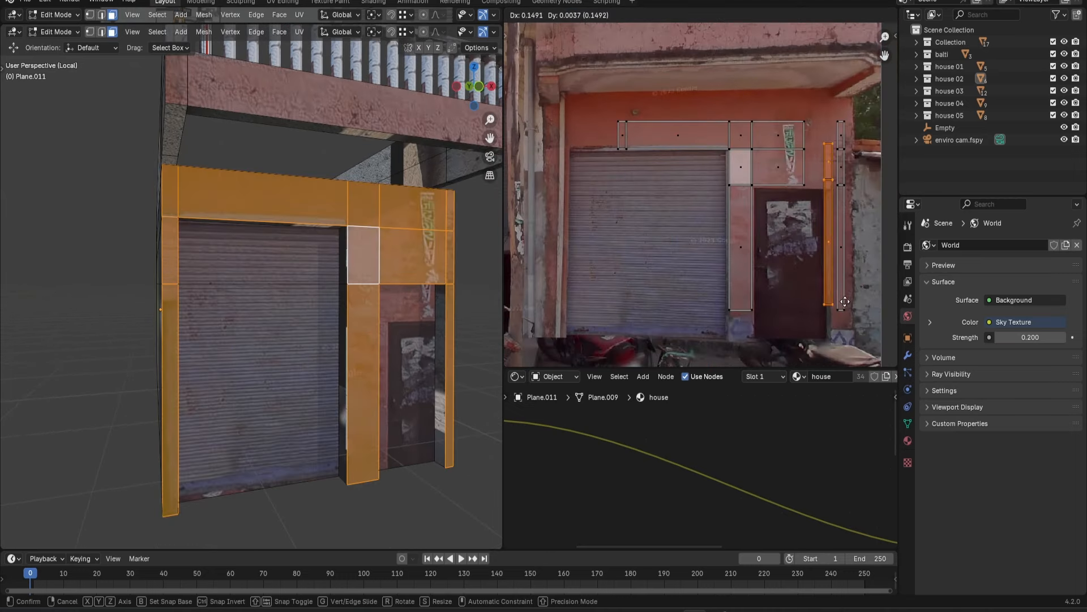
click(853, 302)
drag(599, 100, 818, 155)
key(v)
key(y)
click(553, 244)
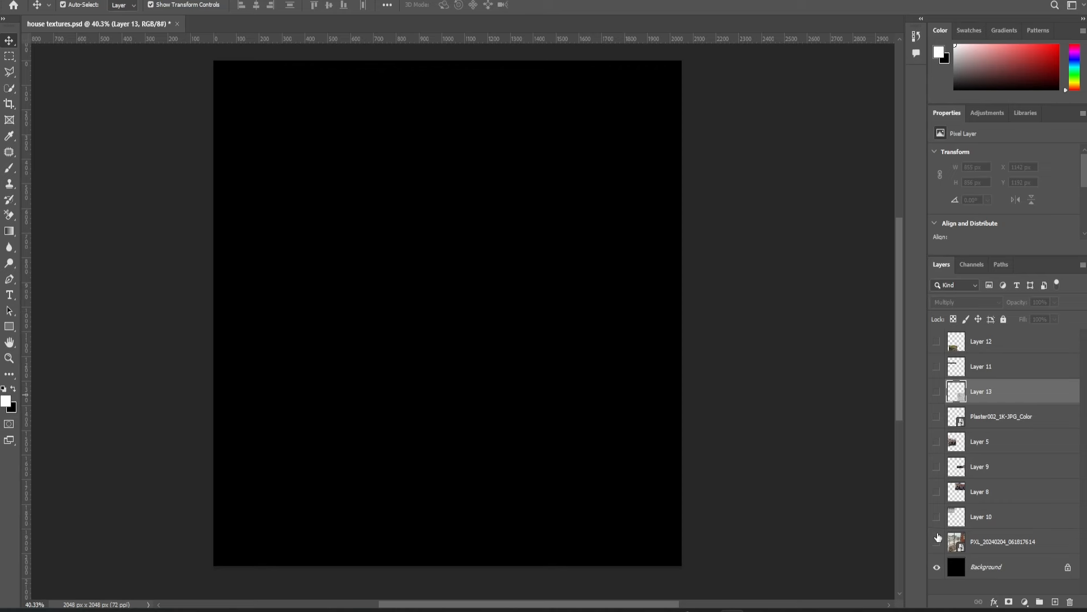
Switch to Photoshop and compare the street photo layer with the straightened brick wall on Layer 10, leaving the photo hidden.
click(937, 543)
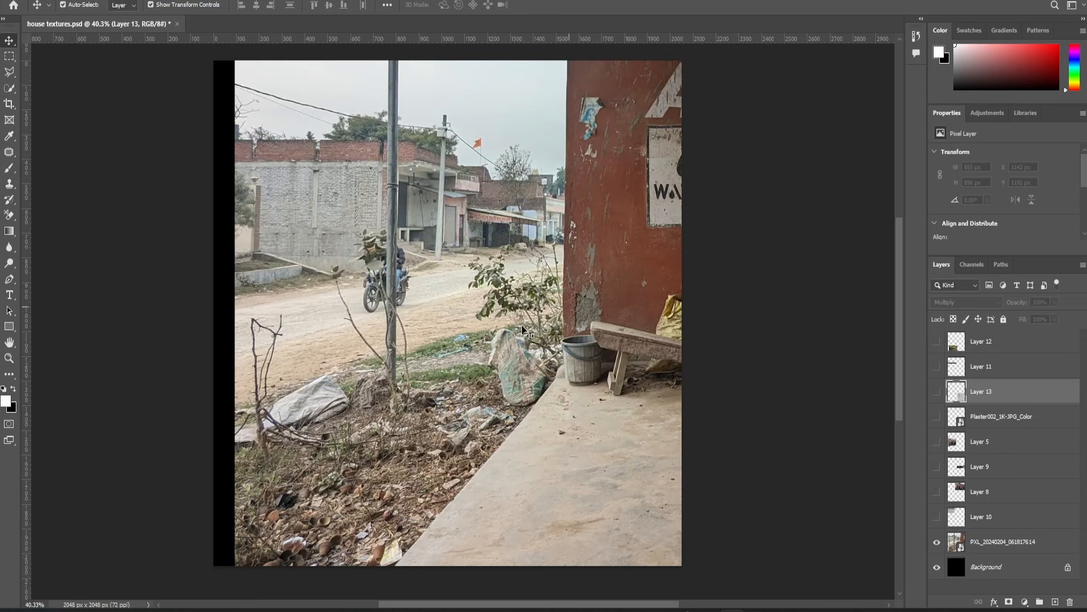
click(936, 517)
click(937, 542)
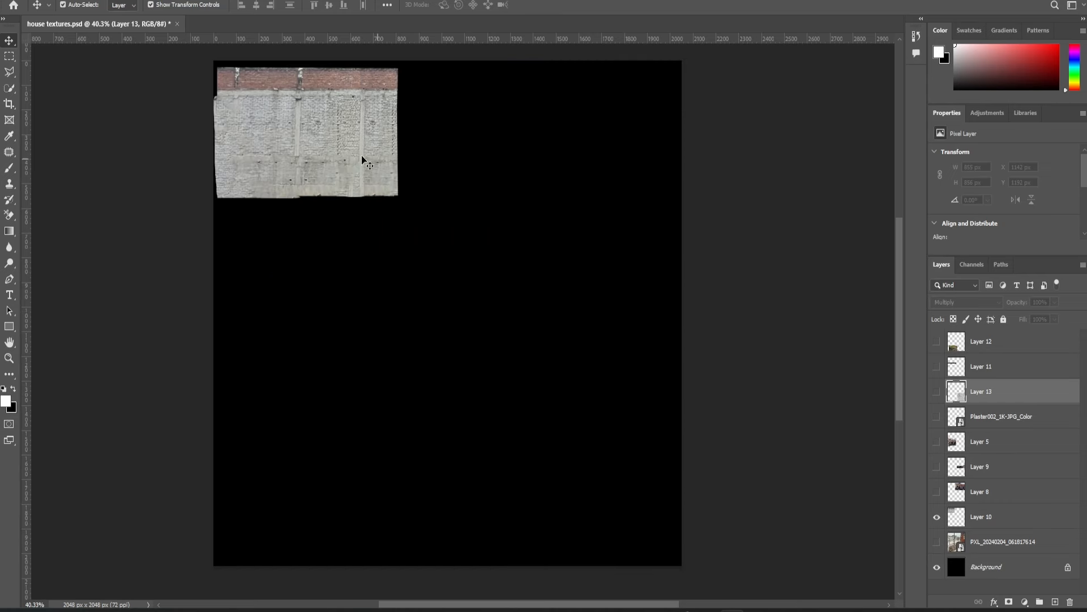
click(936, 492)
Switch to Google Street View, capture a screenshot of the brick and pink house facades, and look along the street.
drag(432, 350, 497, 361)
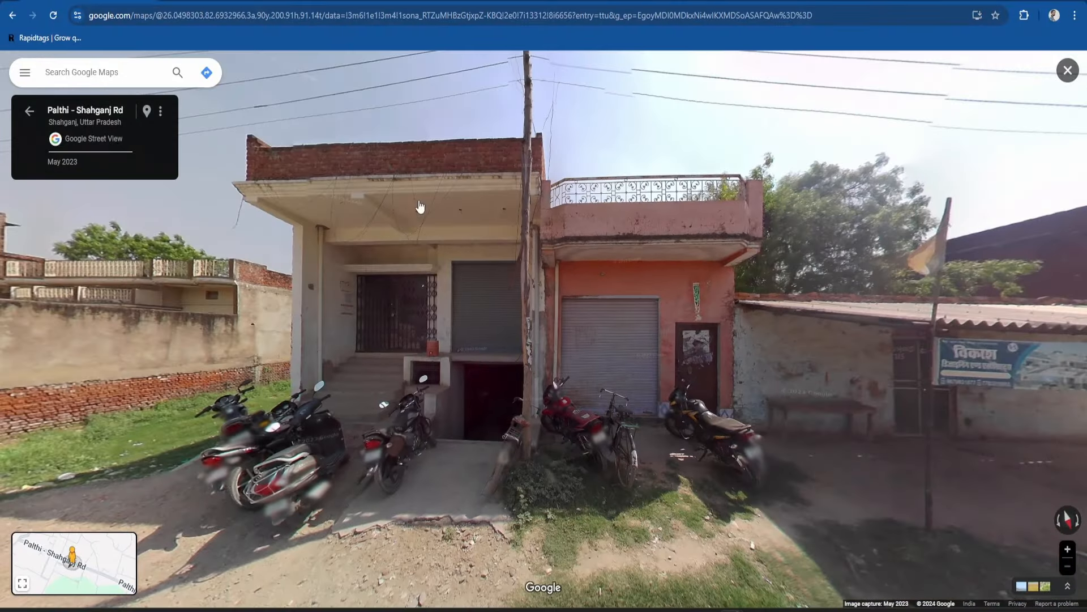
key(super+shift+s)
drag(227, 99, 821, 532)
drag(776, 378, 340, 379)
drag(821, 368, 318, 375)
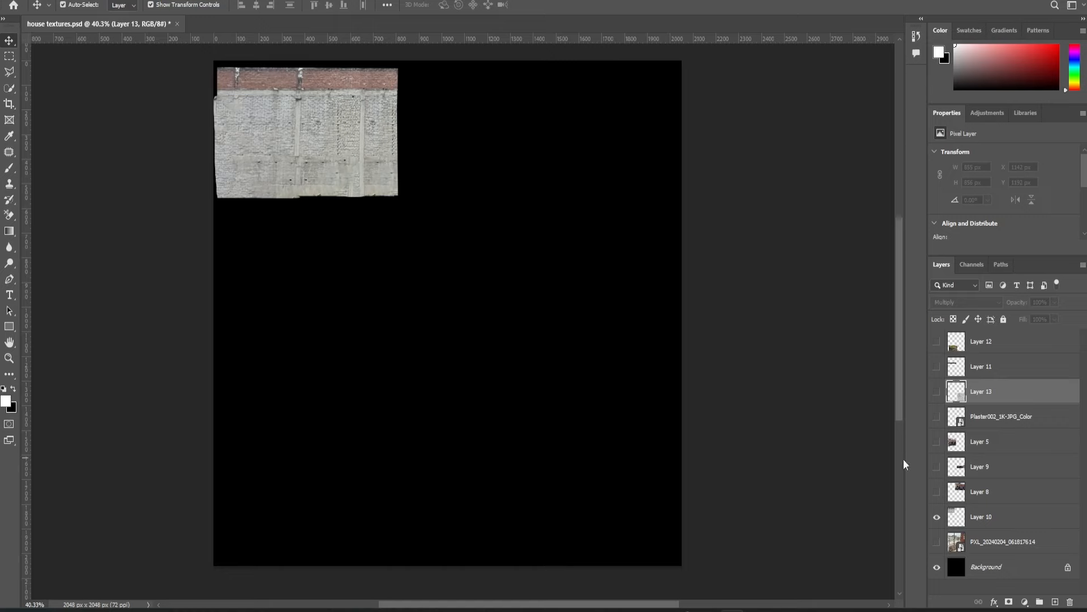
Switch to Photoshop and show Layer 8, Layer 9, Layer 5 and the Plaster002_1K-JPG_Color layer.
click(937, 492)
click(937, 466)
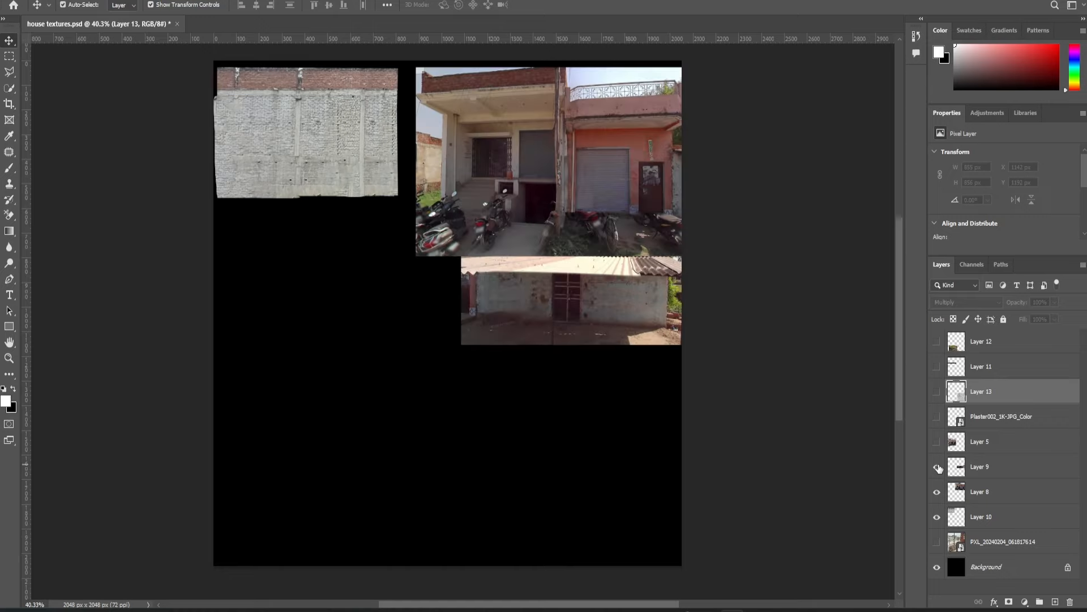
click(936, 442)
click(937, 416)
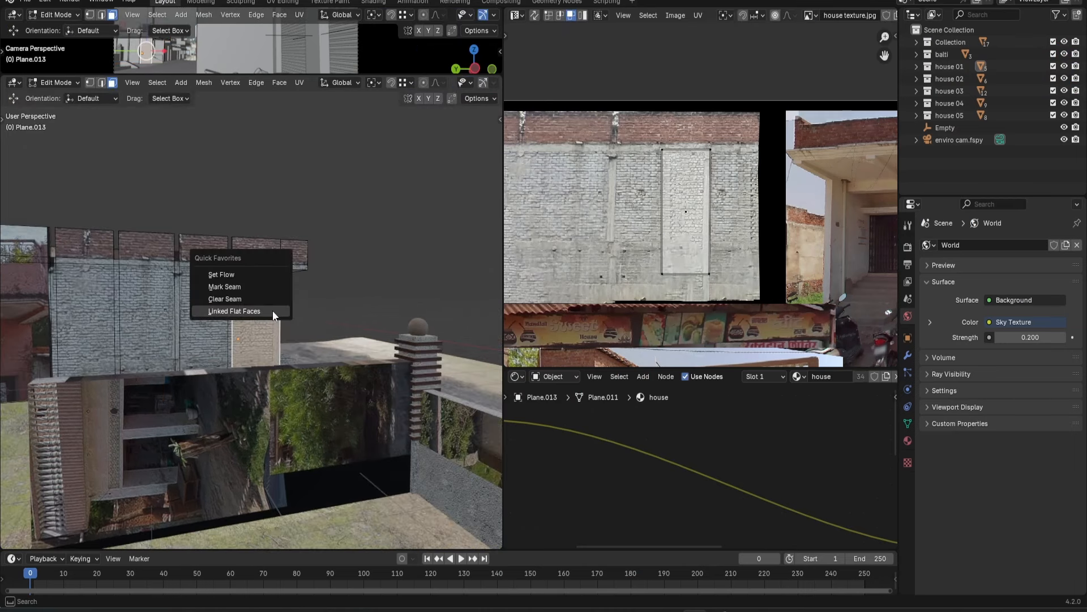
Switch to Blender, select the brick side wall's linked flat faces and box-select their upper UV faces over the brick texture.
click(260, 321)
mouse_move(266, 321)
middle_down()
mouse_move(190, 334)
mouse_move(218, 357)
middle_up()
middle_drag(628, 194, 699, 203)
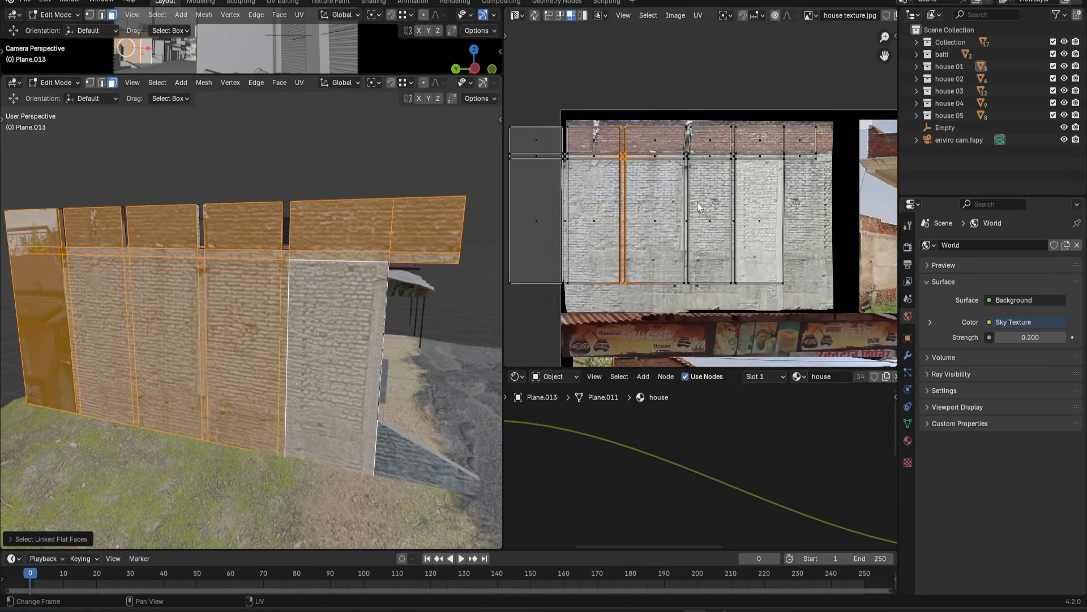
scroll(714, 198, down, 1)
drag(579, 89, 731, 189)
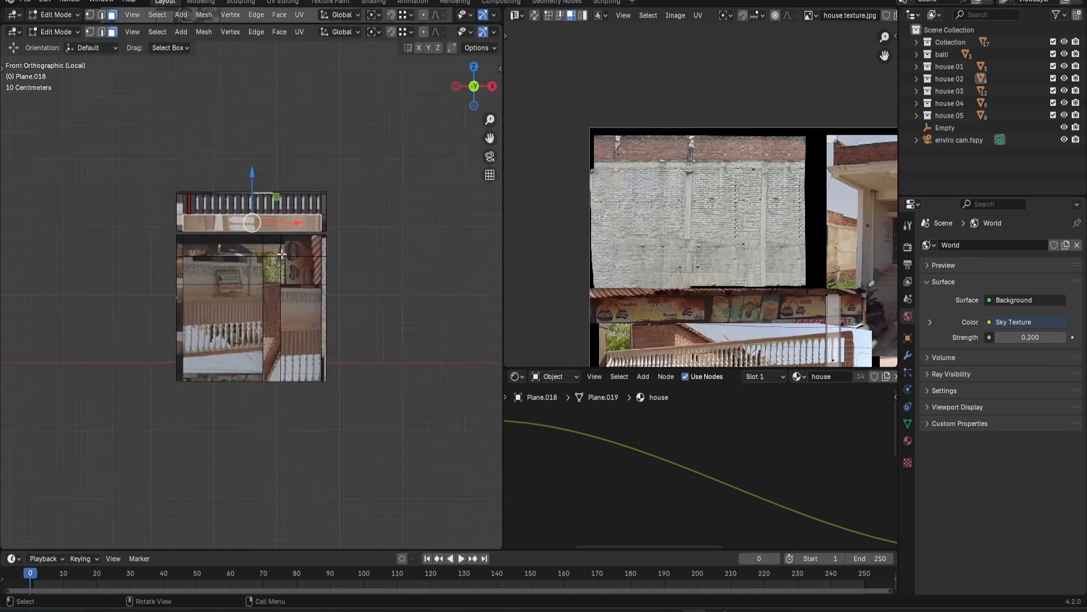
Scale and move the UVs of the pink house facade to fit the photo of the red wall with the shutter and door.
key(a)
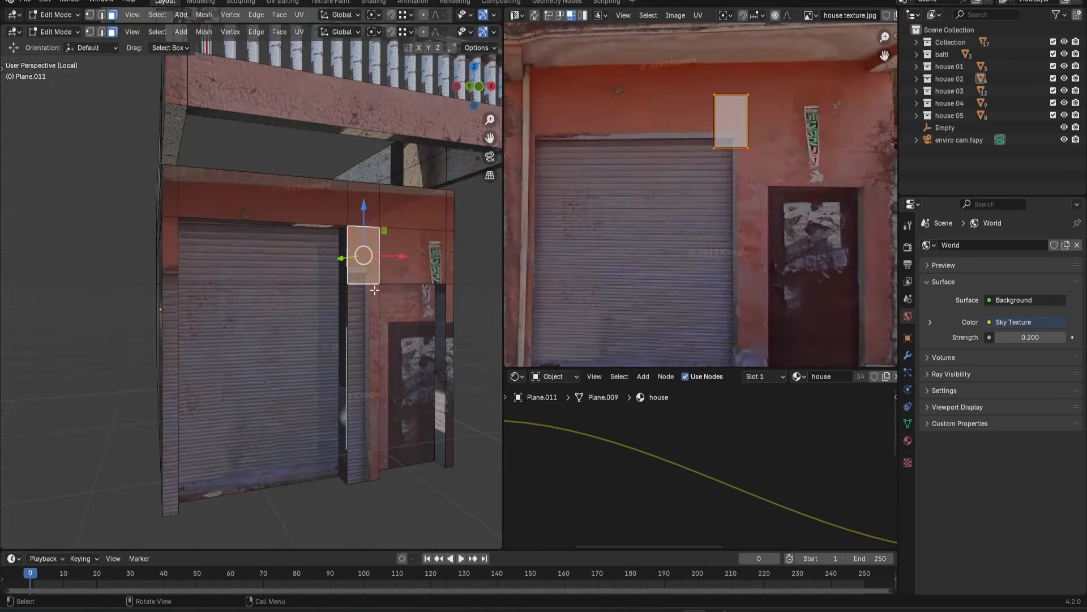
key(ctrl+shift+alt+f)
scroll(703, 195, down, 1)
key(s)
click(771, 256)
key(g)
click(790, 269)
drag(809, 262, 812, 266)
Rip the facade's outer UV edges and shift them horizontally to fit the photo, and check the mapping on the pink house.
drag(802, 111, 814, 256)
key(v)
key(x)
click(822, 332)
drag(611, 161, 642, 310)
key(v)
key(x)
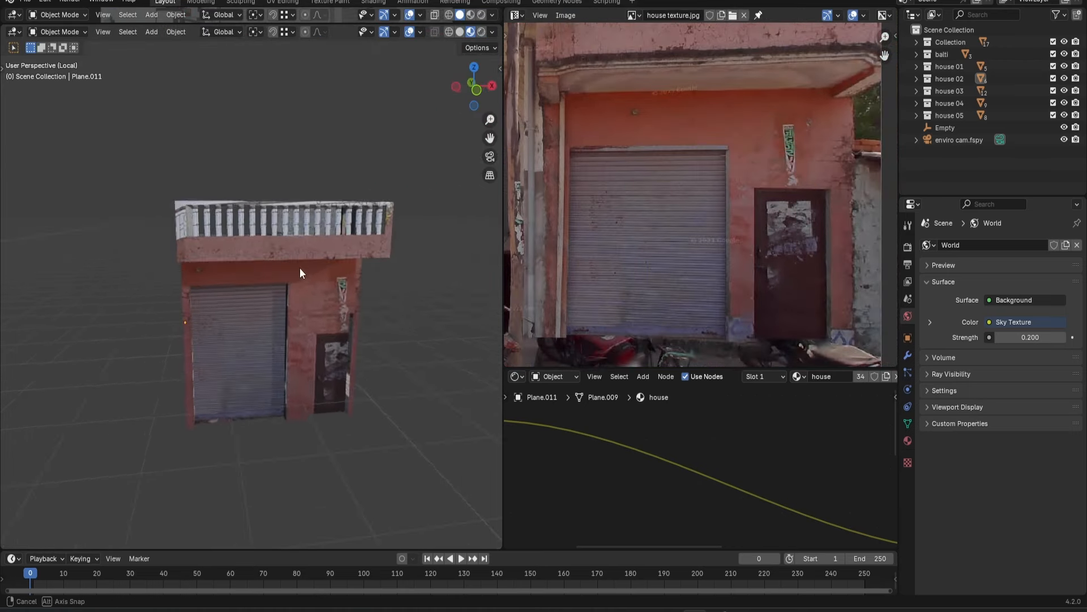
middle_drag(300, 267, 274, 308)
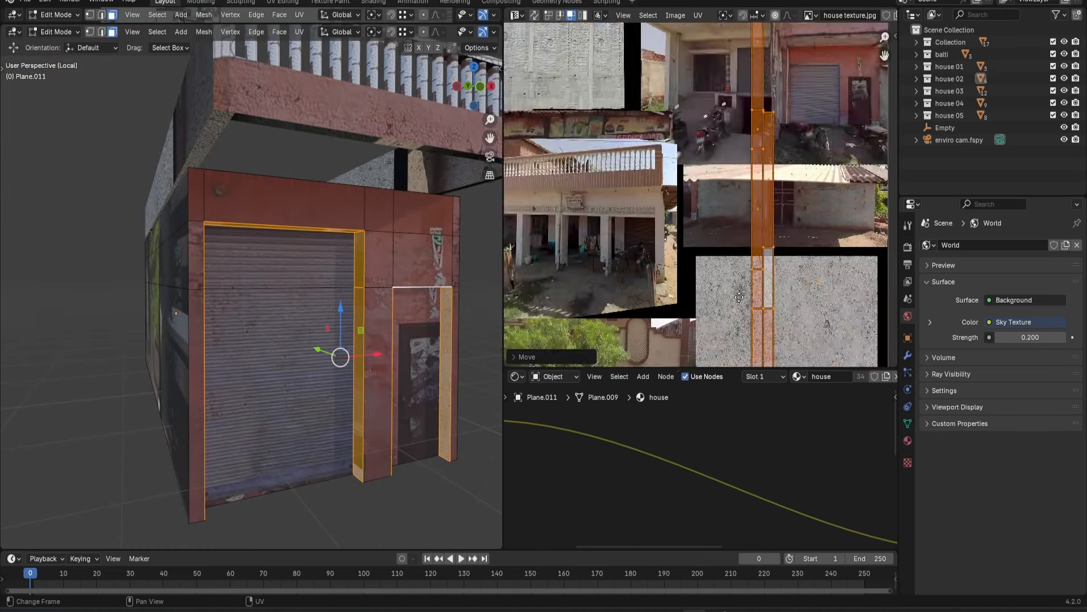
middle_drag(730, 142, 699, 122)
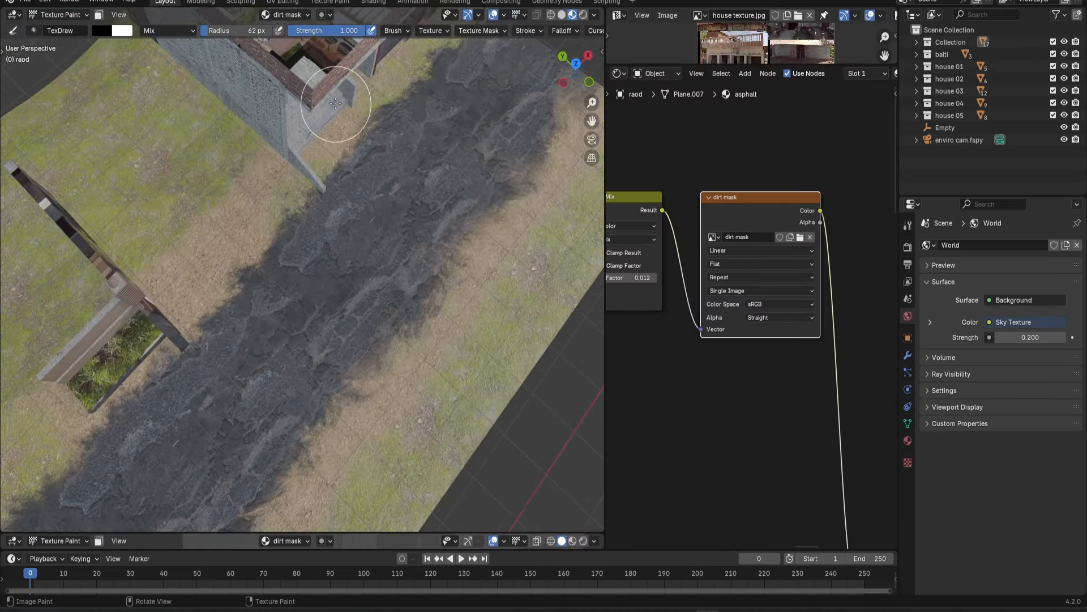
Paint the road's dirt mask to uncover dirt along the house side, and swap the brush colour to white.
click(562, 30)
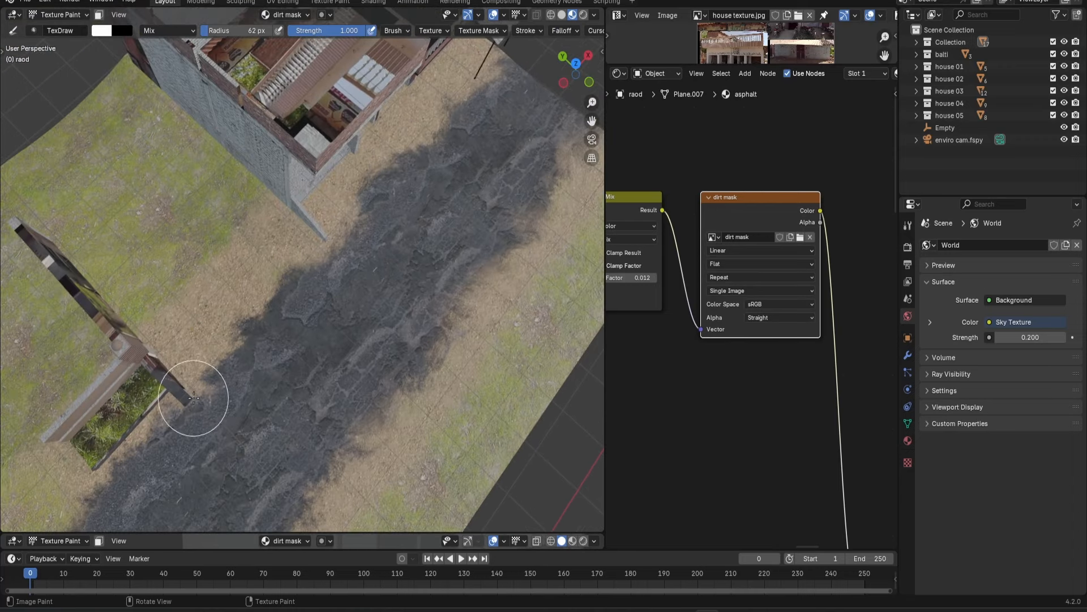
mouse_move(194, 397)
middle_down()
mouse_move(271, 481)
mouse_move(247, 256)
middle_up()
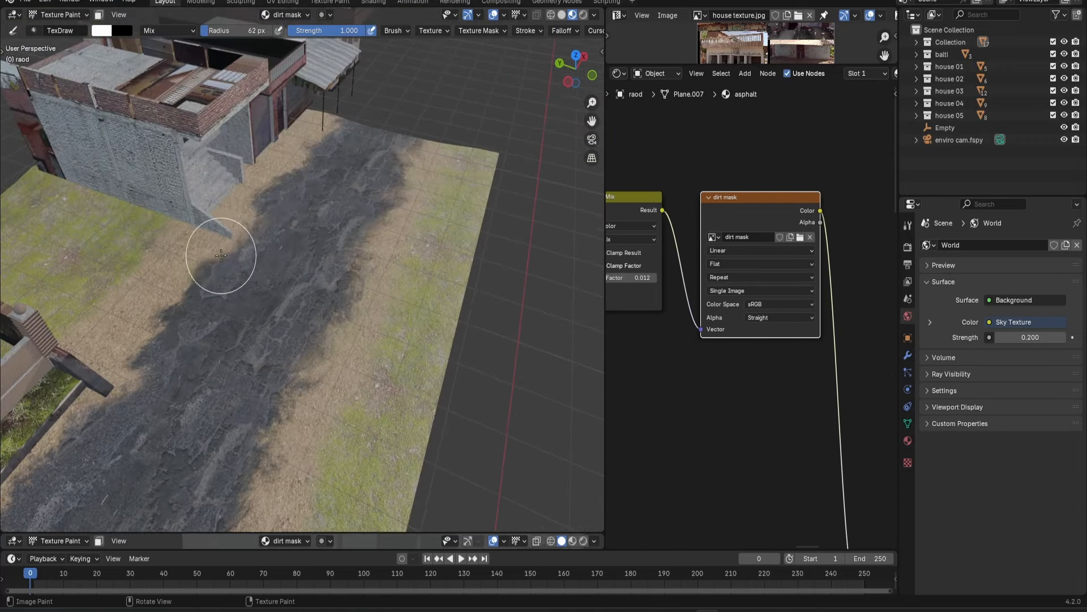
scroll(272, 226, down, 2)
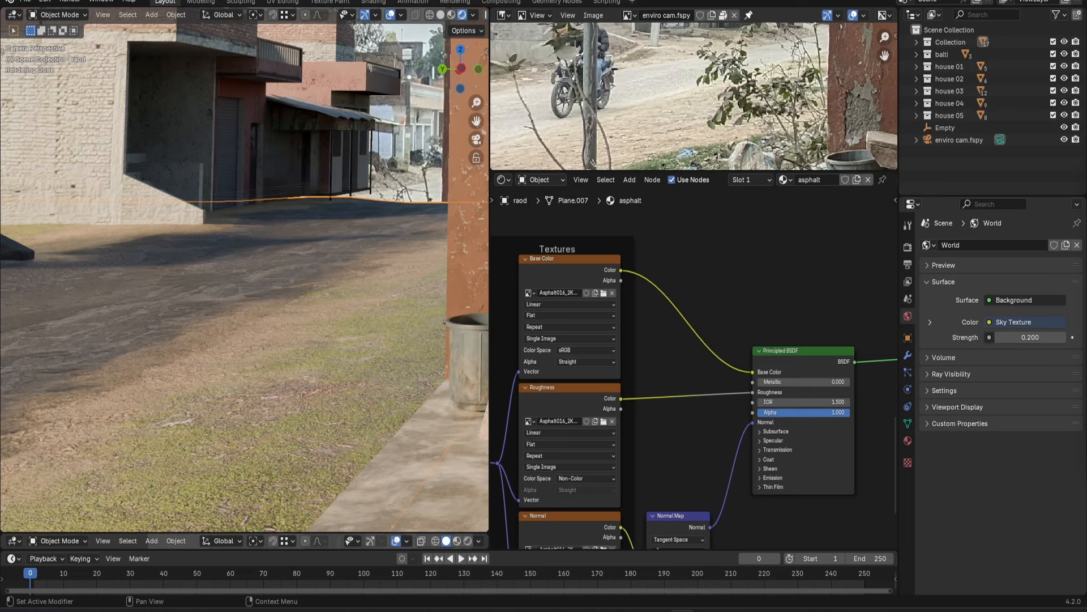
Add a node to the asphalt material and place it between the Base Color texture and the Principled BSDF.
scroll(652, 62, up, 4)
key(shift+a)
text(c)
key(Return)
click(746, 288)
drag(705, 289, 682, 275)
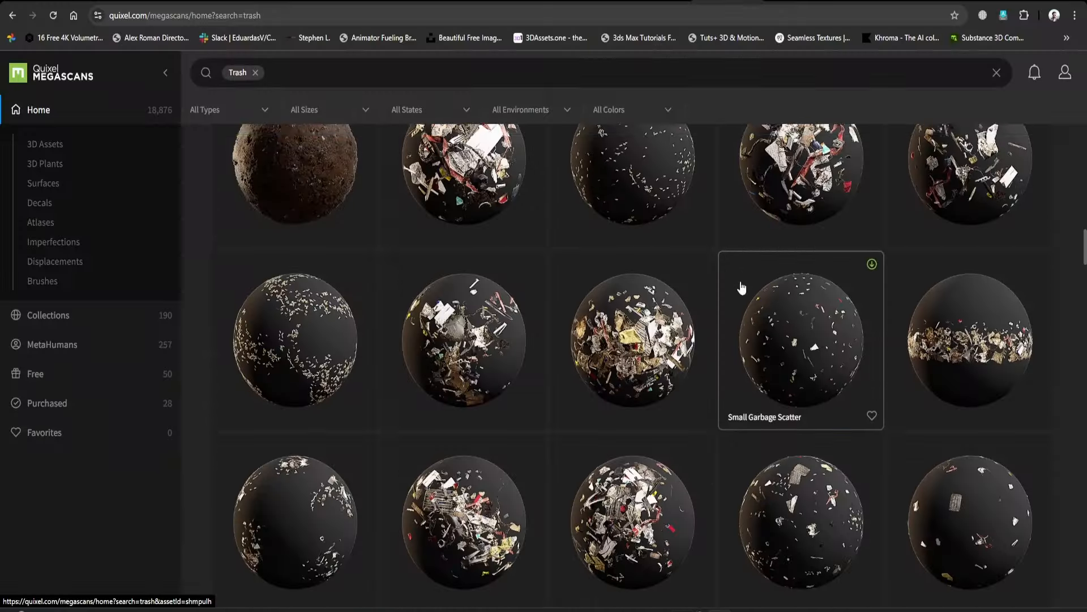
Switch to Quixel Megascans and open a garbage scatter asset from the Trash search results.
click(647, 324)
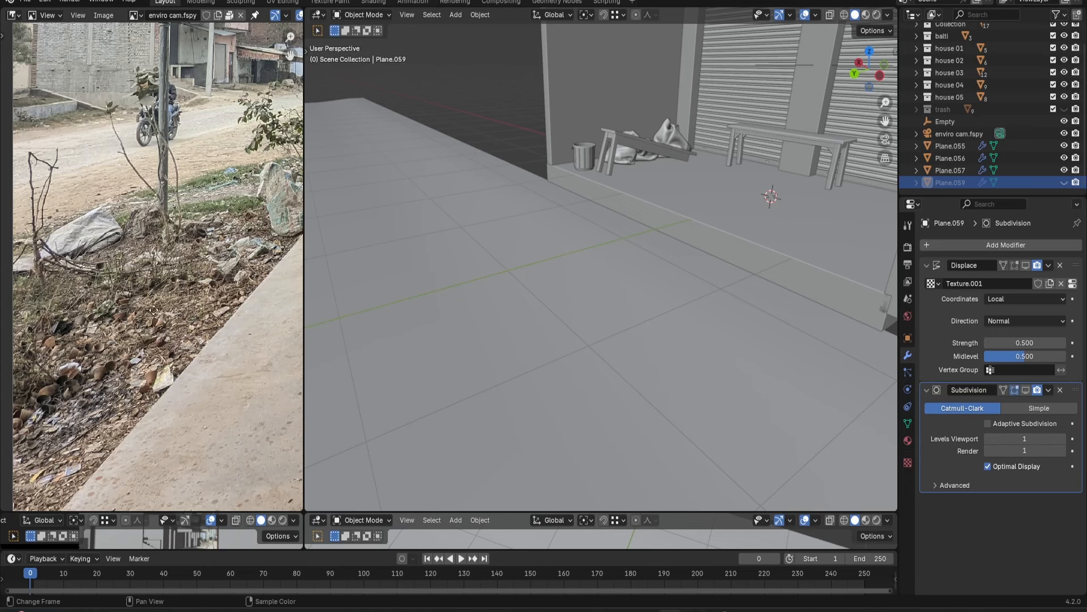
Unhide Plane.059 and enable the viewport display of its Displace and Subdivision modifiers.
middle_drag(153, 310, 149, 322)
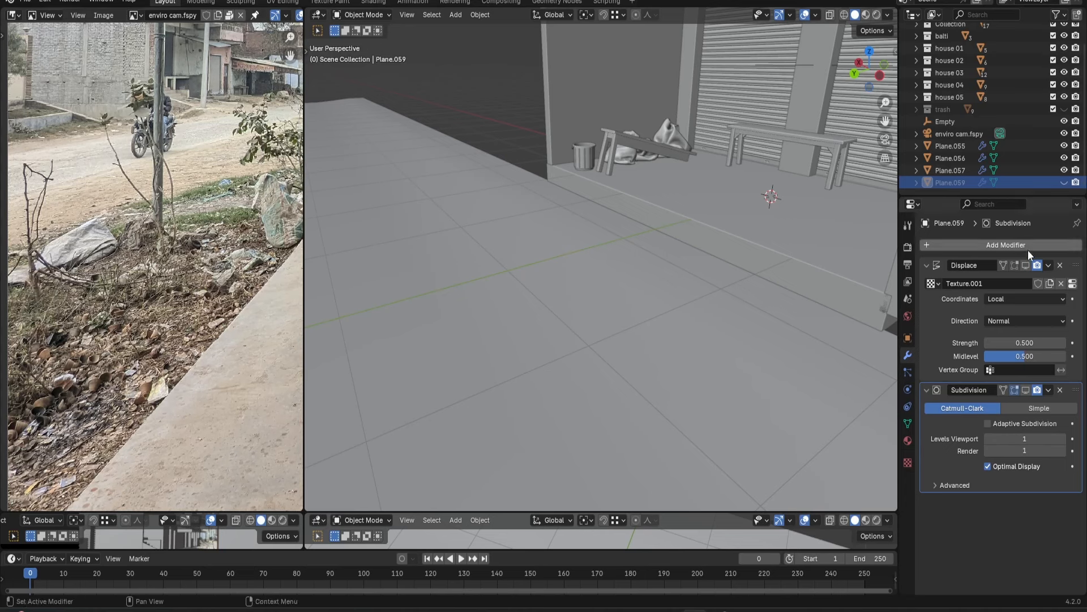
click(1064, 182)
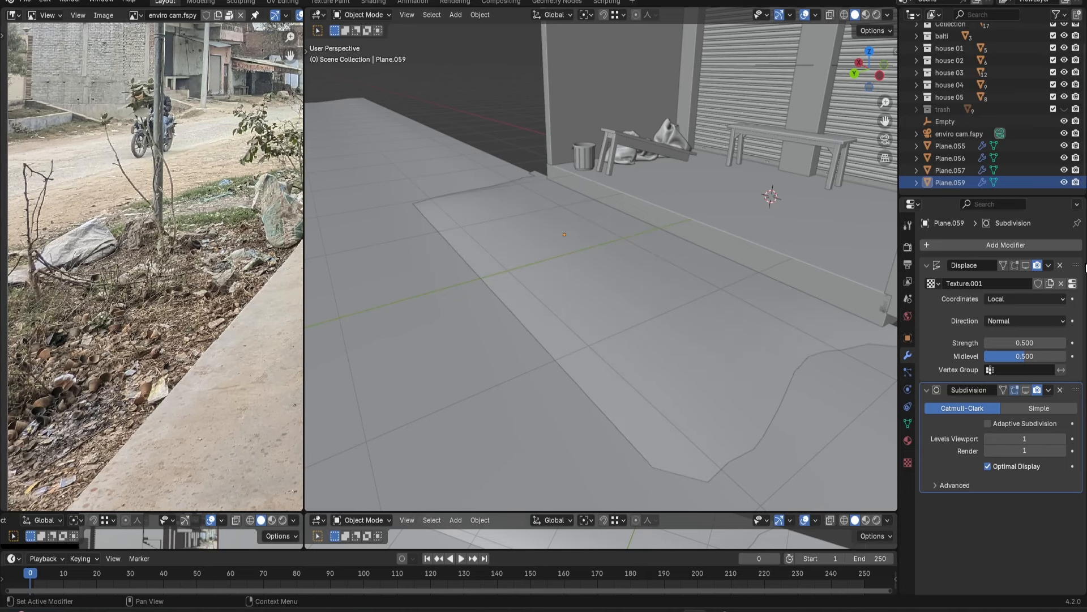
click(1026, 265)
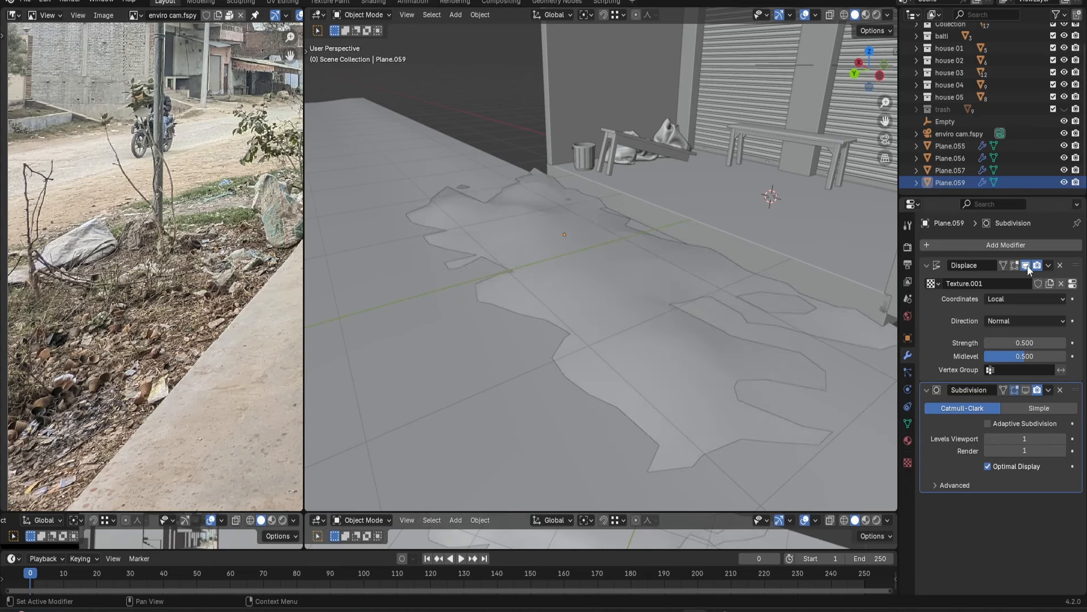
click(1025, 390)
middle_drag(640, 284, 616, 282)
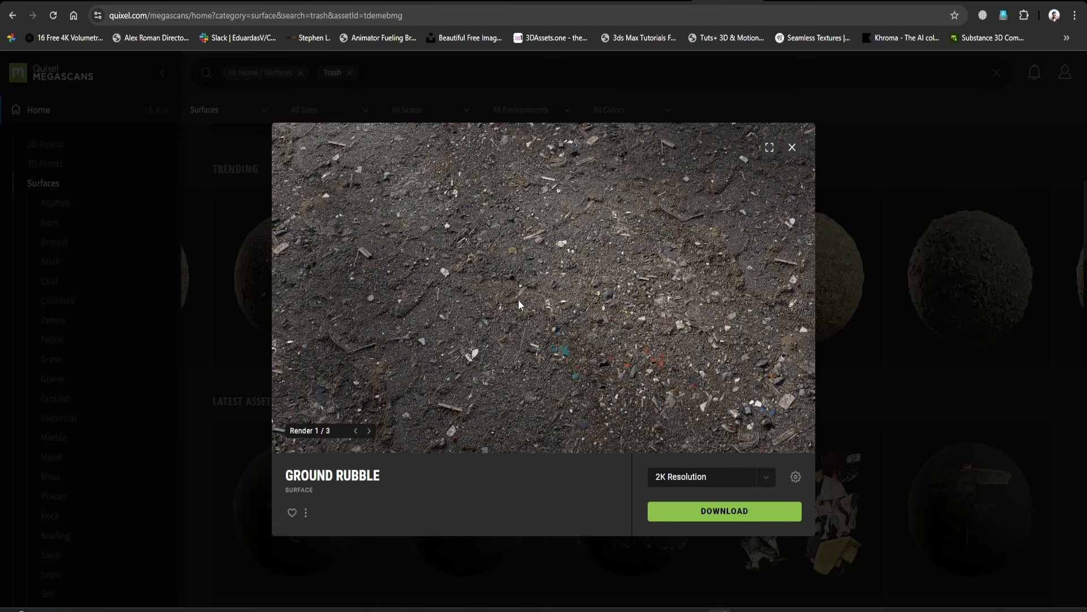
Download the Ground Rubble surface at 2K resolution from Quixel Megascans, and preview the ground debris material on Plane.059 in rendered shading in Blender.
click(730, 514)
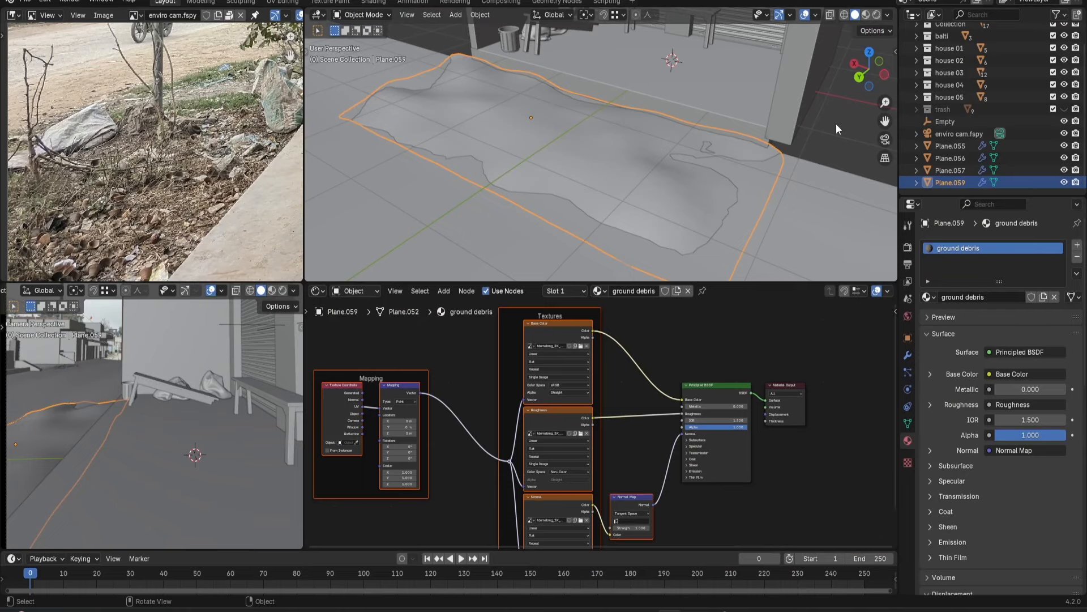
key(z)
click(708, 198)
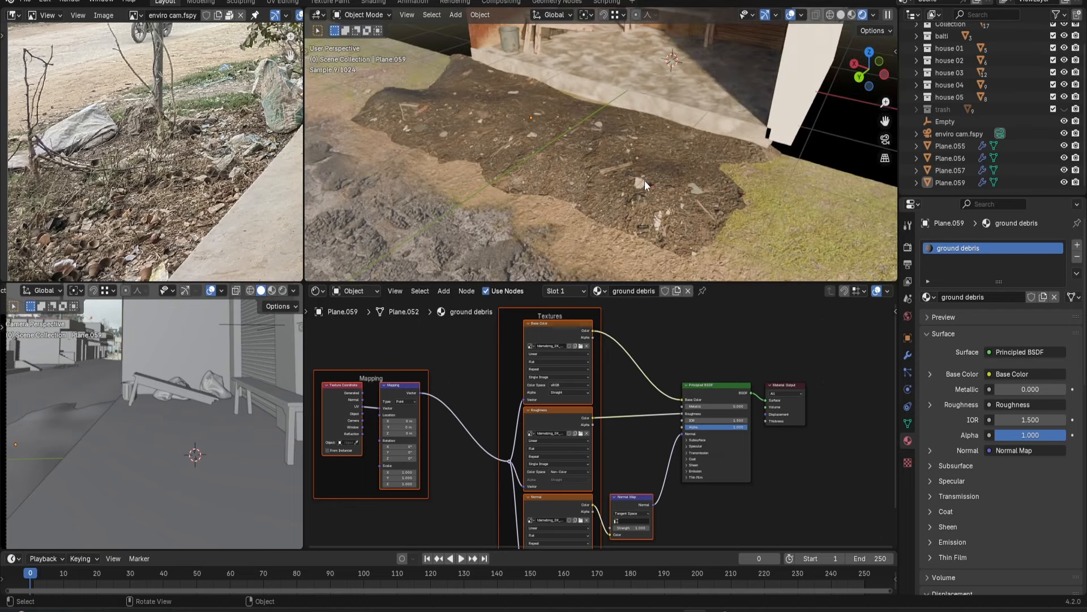
Set the ground debris material's Mapping scale to 2 on X, Y and Z.
scroll(644, 181, up, 2)
drag(373, 471, 374, 480)
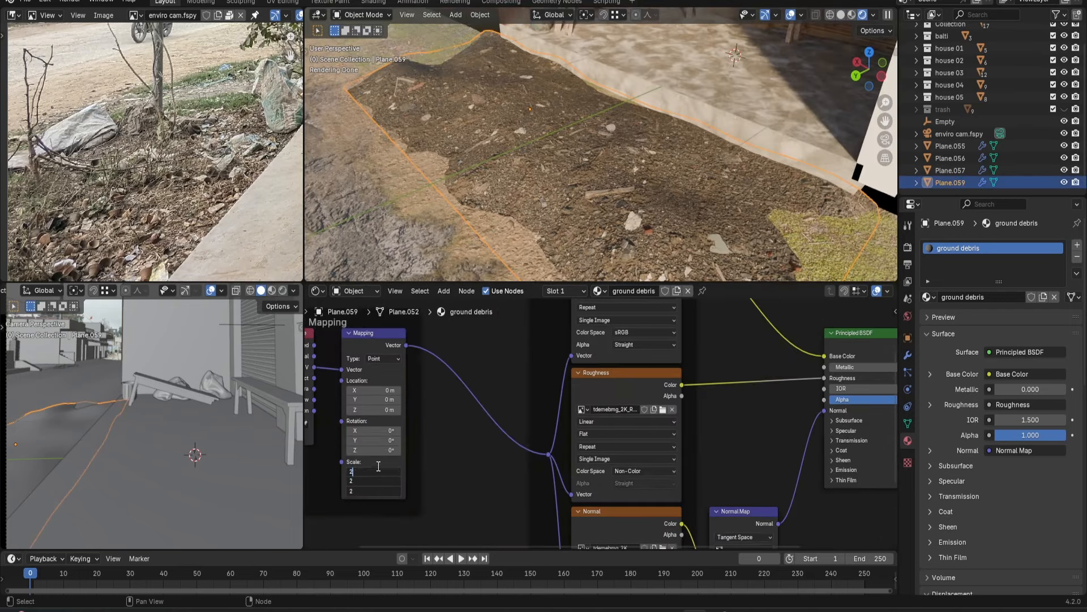
key(Return)
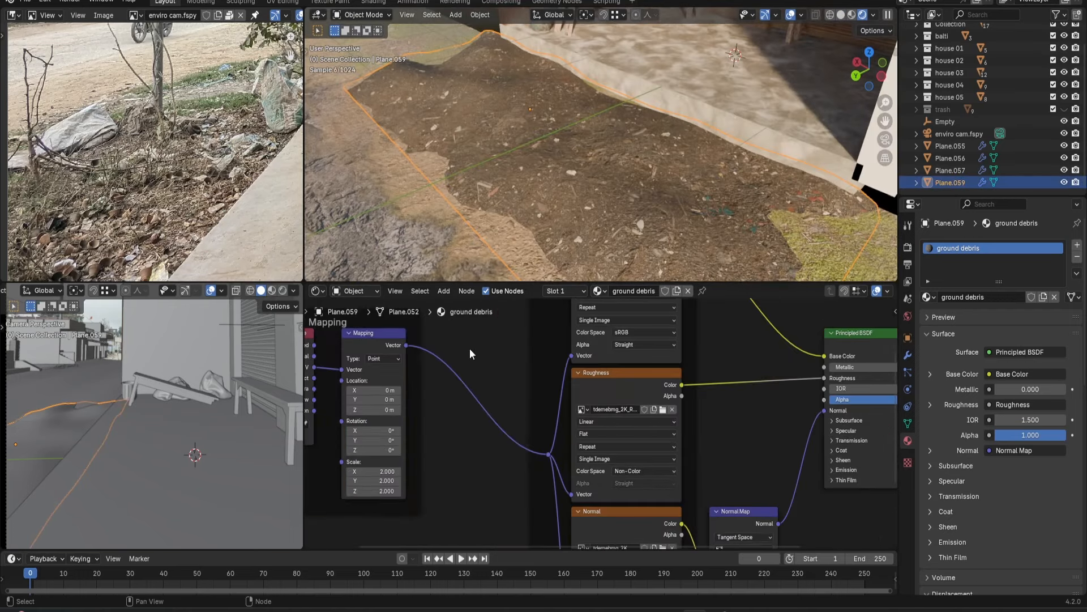
middle_drag(686, 144, 719, 147)
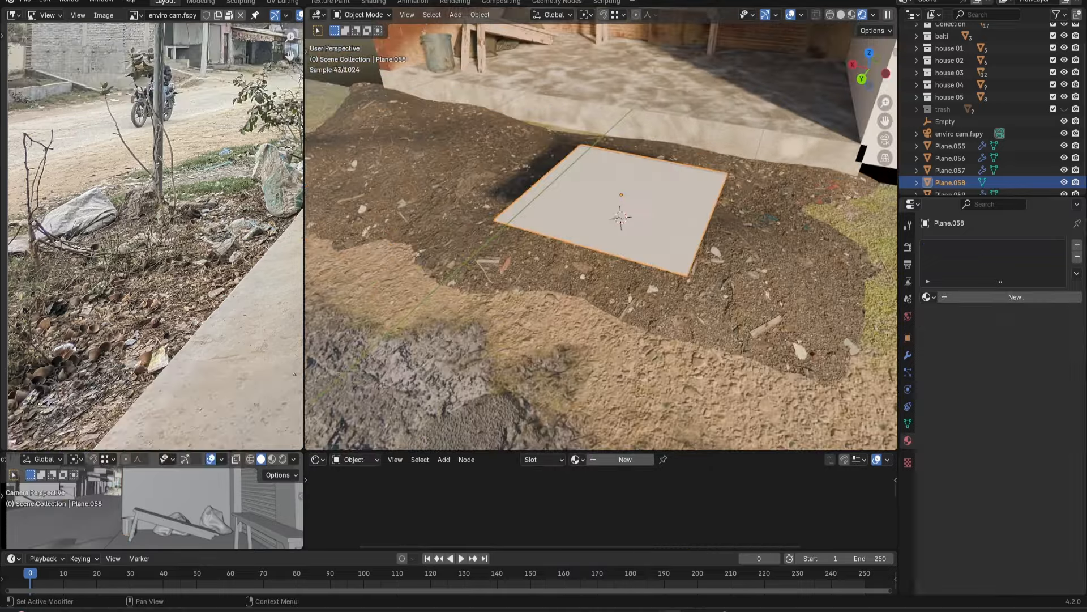
Assign the existing trash material to the blank plane and duplicate the plane about 1.12 m along X.
click(927, 296)
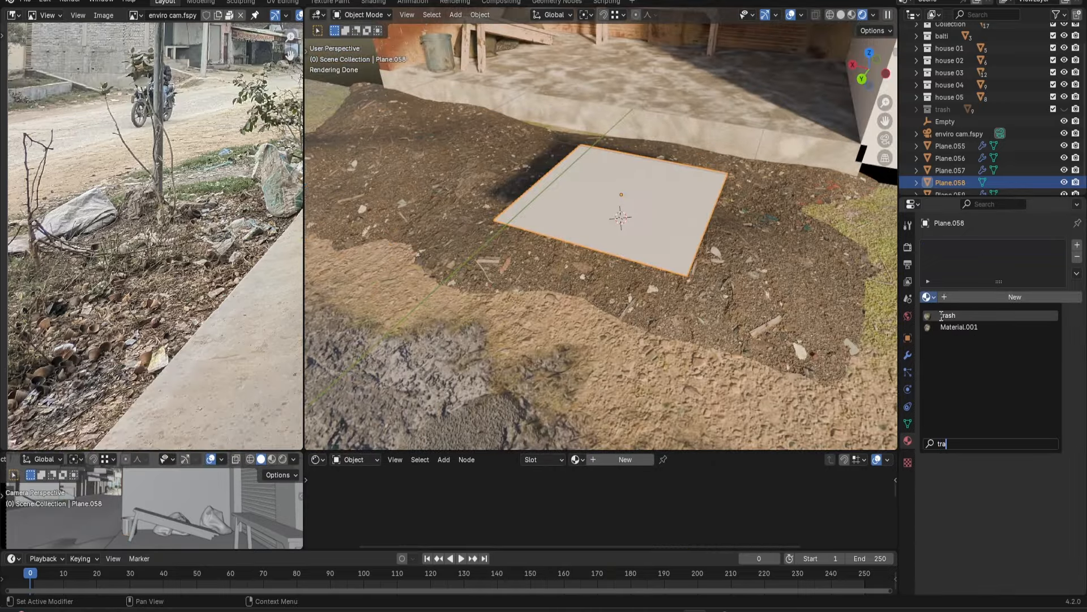
click(942, 315)
middle_drag(688, 247, 720, 253)
key(shift+d)
key(x)
click(604, 248)
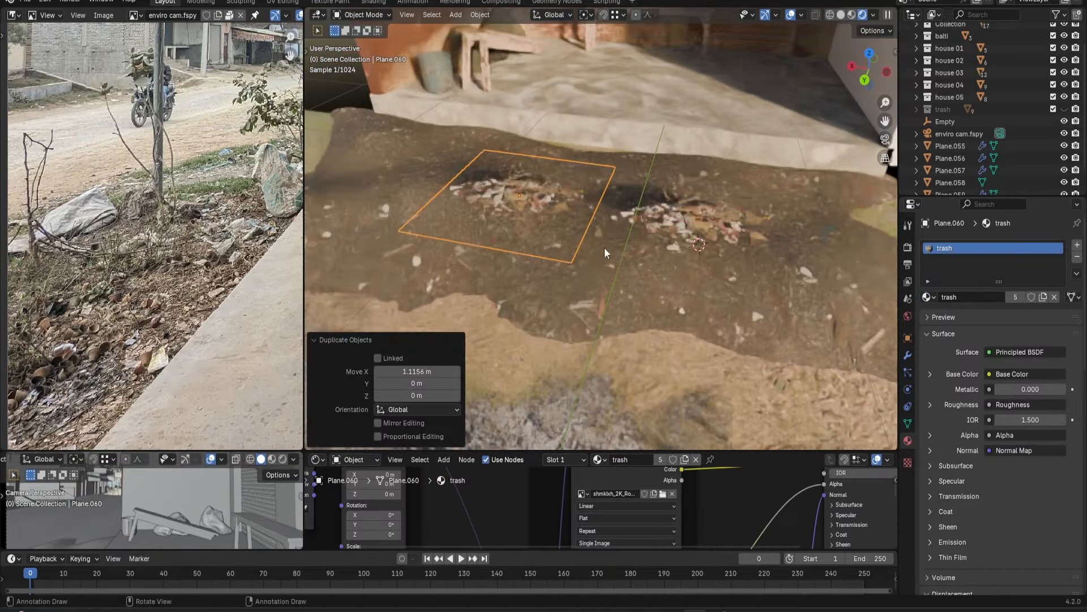
Replace the duplicated plane's material with the existing trash 2 material.
key(BackSpace)
click(929, 297)
text(tra)
click(954, 327)
middle_drag(576, 230, 619, 191)
middle_drag(681, 228, 657, 210)
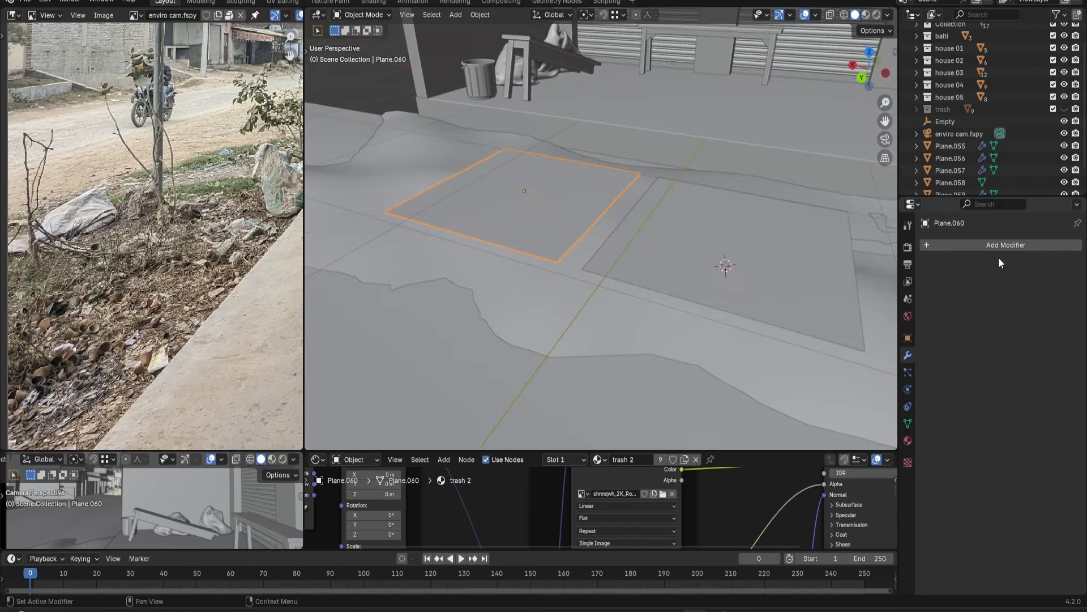
Add a Shrinkwrap modifier to the trash 2 plane with Plane.059 as its target.
click(1000, 246)
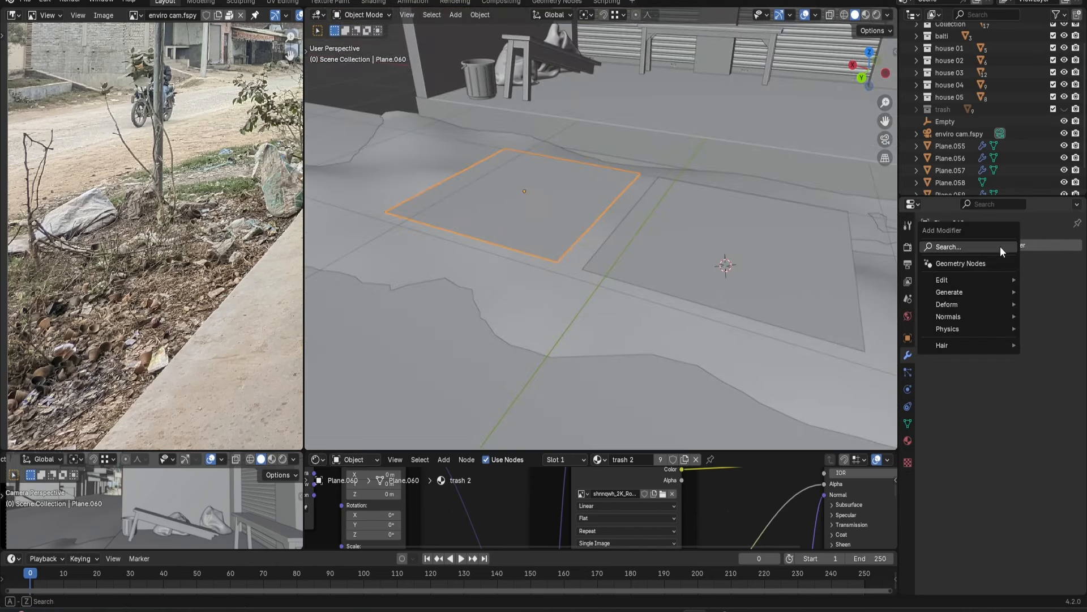
text(shr)
click(868, 268)
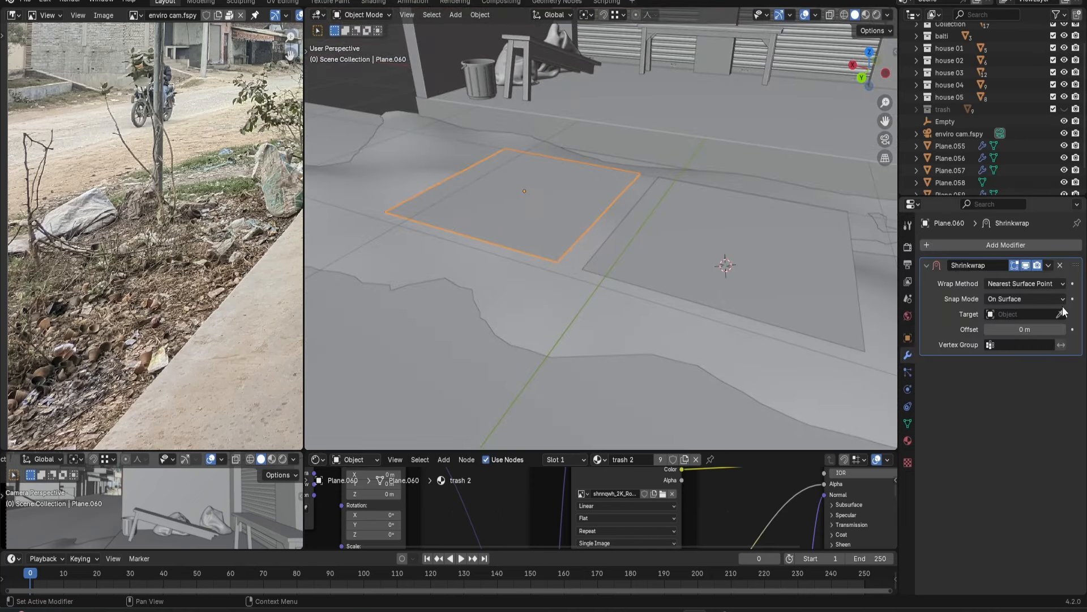
click(562, 288)
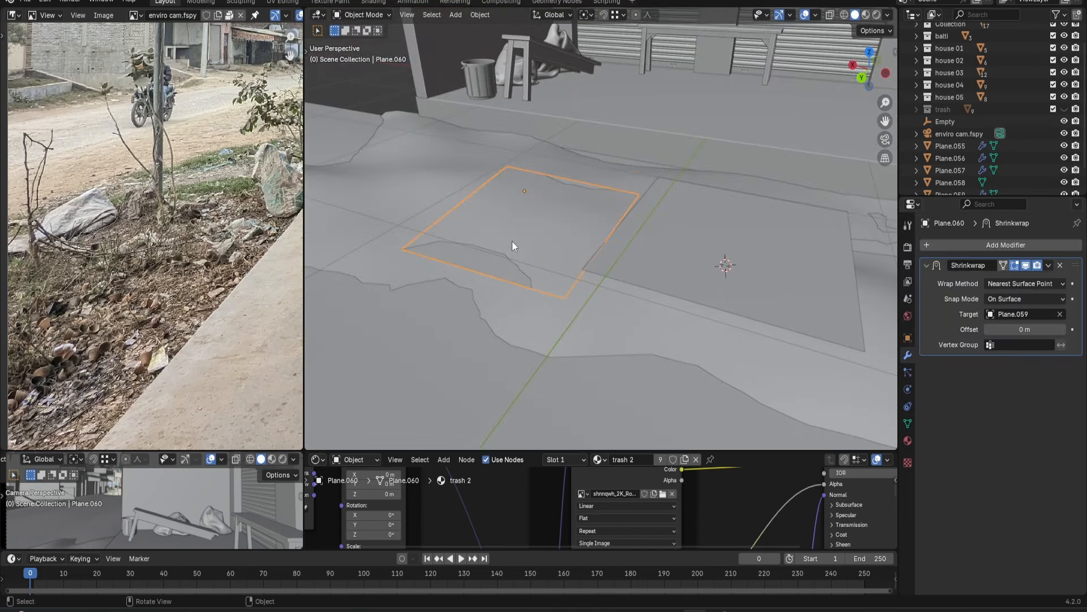
Subdivide the trash 2 plane's mesh so it follows the mound, and reposition the plane on the debris ground.
middle_drag(567, 235, 569, 235)
key(Tab)
right_click(490, 184)
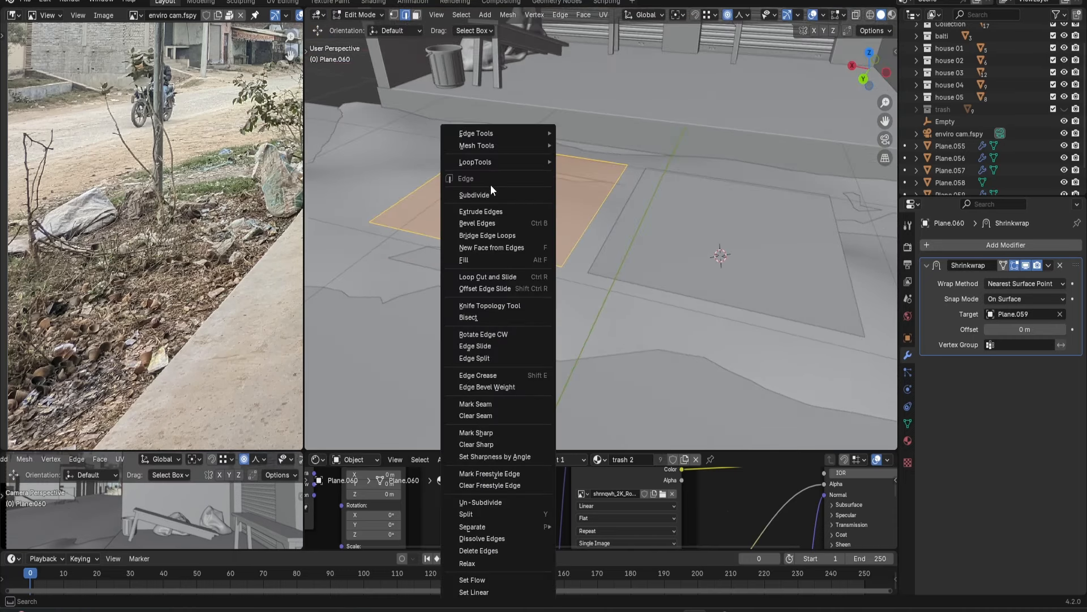
click(484, 193)
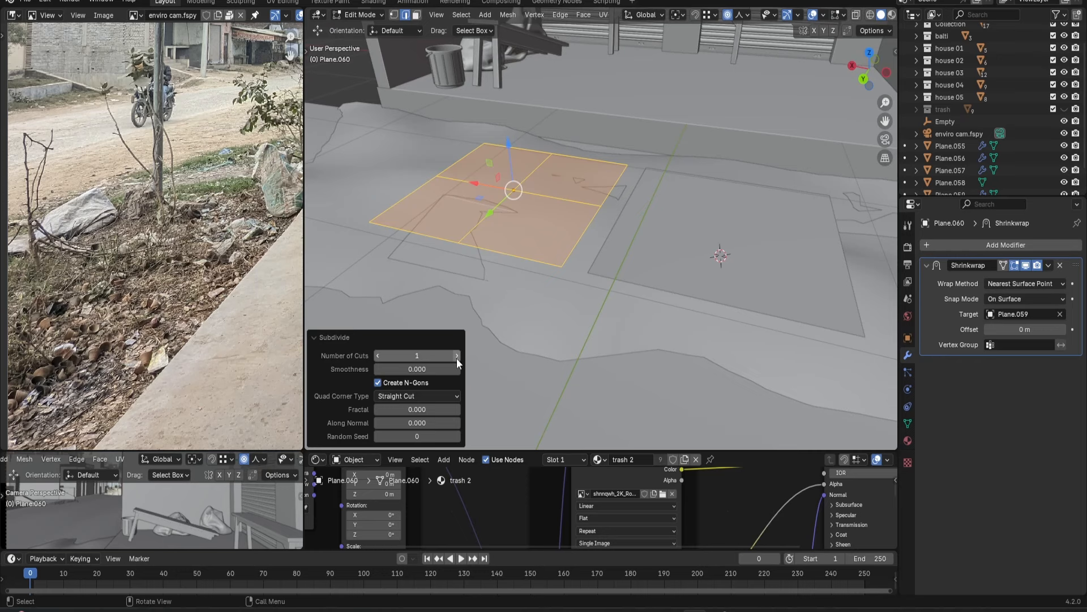
key(Tab)
key(g)
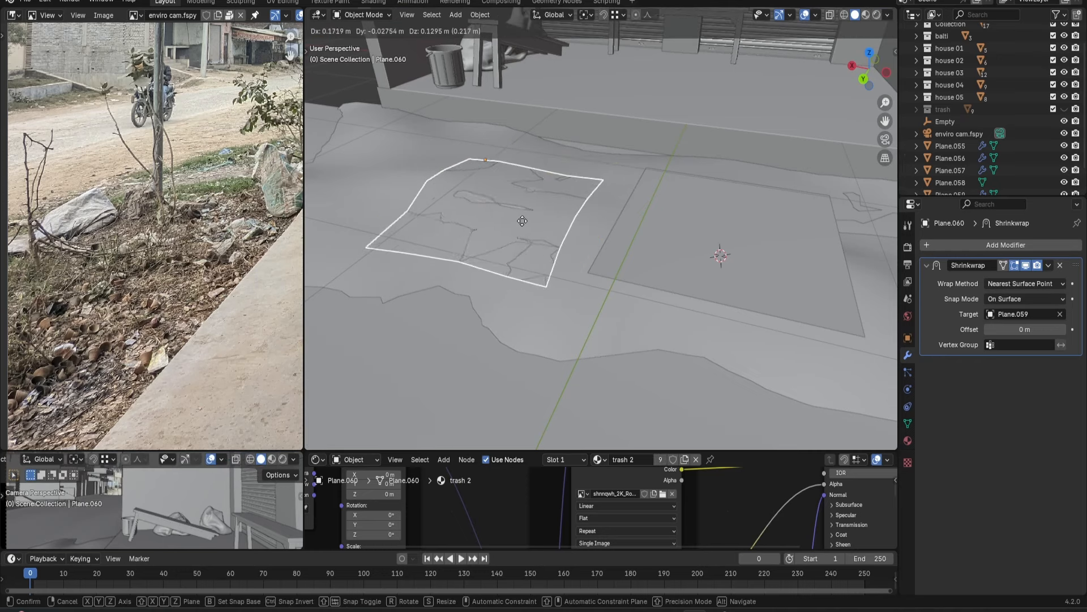
click(559, 250)
Set the trash 2 plane's Shrinkwrap offset to 0.008 m while previewing it in rendered shading.
key(z)
scroll(514, 230, up, 1)
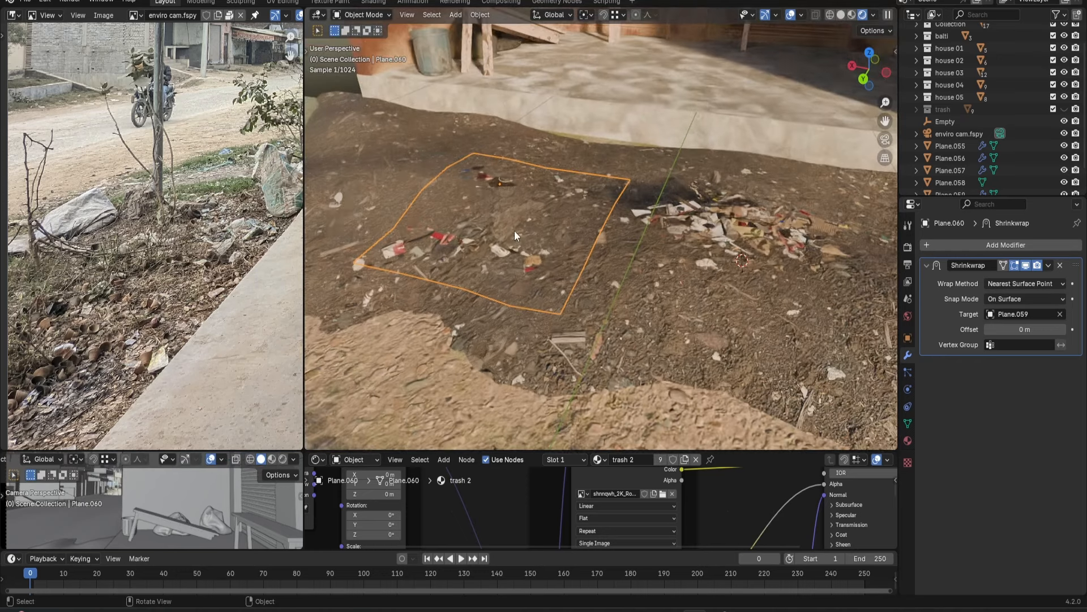
mouse_move(1024, 328)
mouse_down()
mouse_move(1058, 328)
mouse_move(1023, 329)
mouse_up()
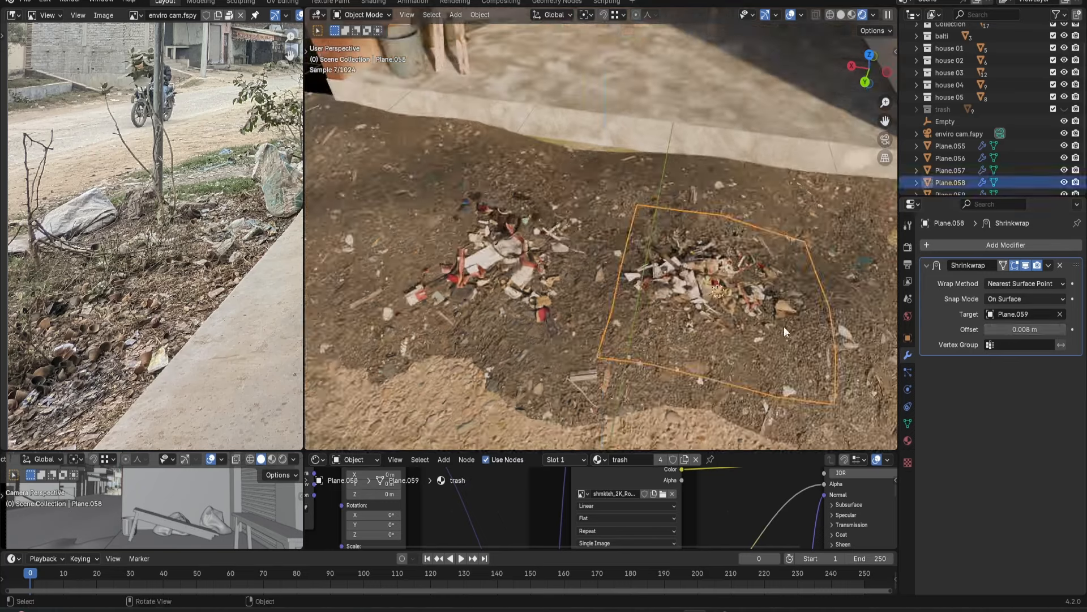
Make a linked duplicate of the trash plane between the two piles near the platform, rotated about Z.
key(alt+d)
click(602, 219)
key(r)
key(z)
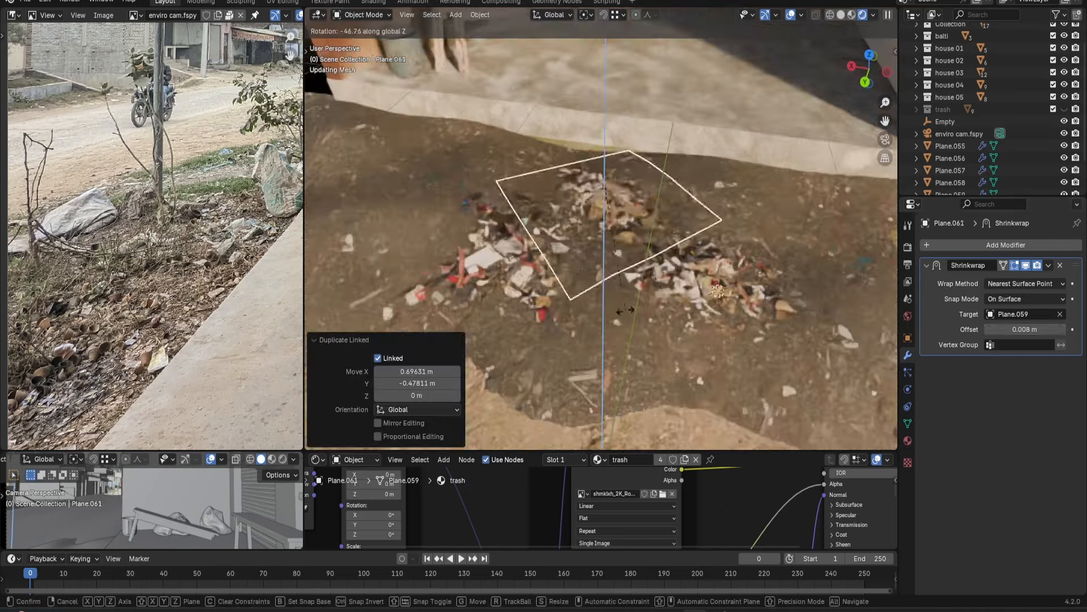
click(623, 238)
Make a linked duplicate of the trash 2 plane beside the first piles and rotate it about Z.
click(529, 266)
key(alt+d)
key(r)
key(z)
click(525, 284)
Make a linked duplicate of the trash plane toward the mound's grassy end and rotate it -33.2° about Z.
key(alt+d)
click(464, 317)
shift+middle_drag(465, 317, 572, 286)
key(r)
key(z)
click(566, 295)
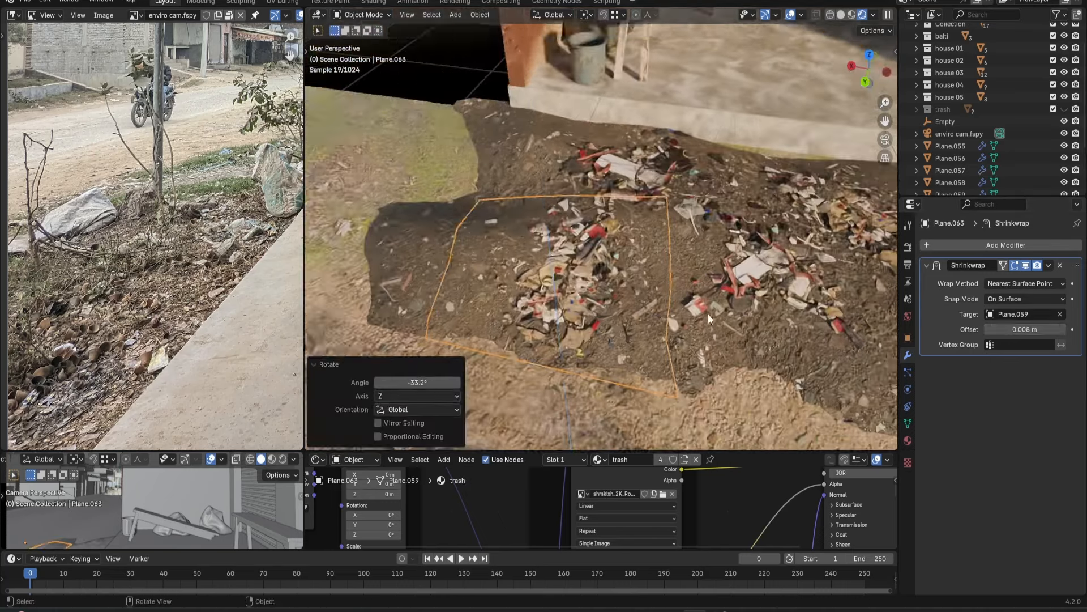
Make a linked duplicate of the trash 2 plane, rotate it about Z, and shift it about 0.1 m in X and -0.085 m in Y.
click(651, 266)
key(alt+d)
click(679, 306)
key(r)
key(z)
click(569, 362)
key(g)
key(shift+z)
click(535, 245)
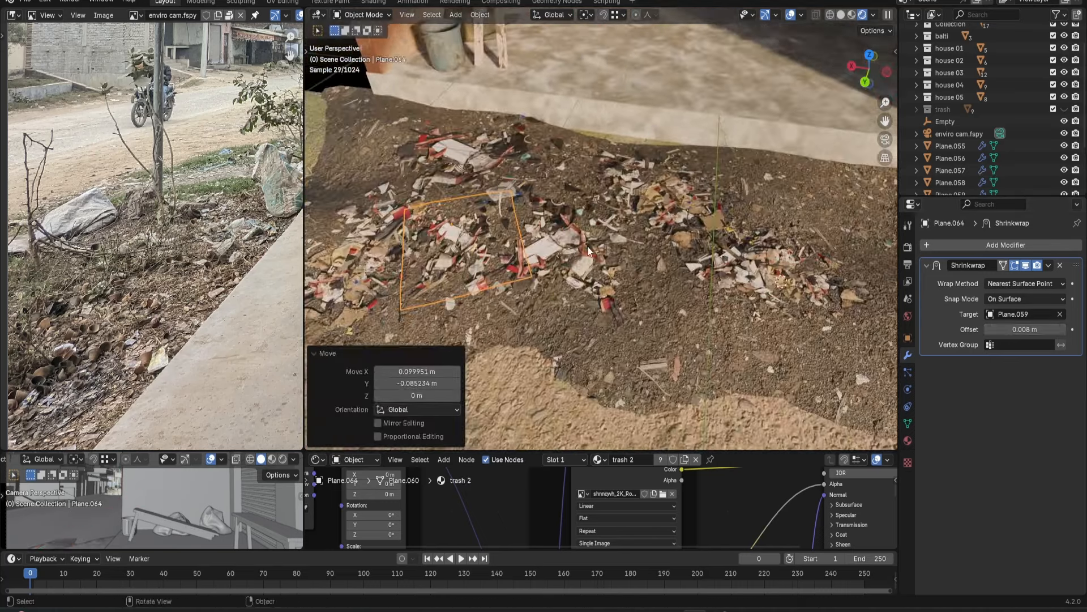
Make a linked duplicate of the trash plane within the ground plane, rotate it about Z, and adjust its horizontal position on the mound.
shift+middle_drag(534, 245, 597, 286)
click(735, 294)
key(alt+d)
key(shift+z)
click(865, 352)
shift+middle_drag(470, 385, 553, 363)
key(r)
key(z)
click(547, 367)
key(g)
key(shift+z)
click(549, 361)
Place another linked duplicate of the trash 2 plane horizontally on the mound to fill out the litter.
middle_drag(609, 283, 594, 255)
key(alt+d)
key(shift+z)
click(678, 271)
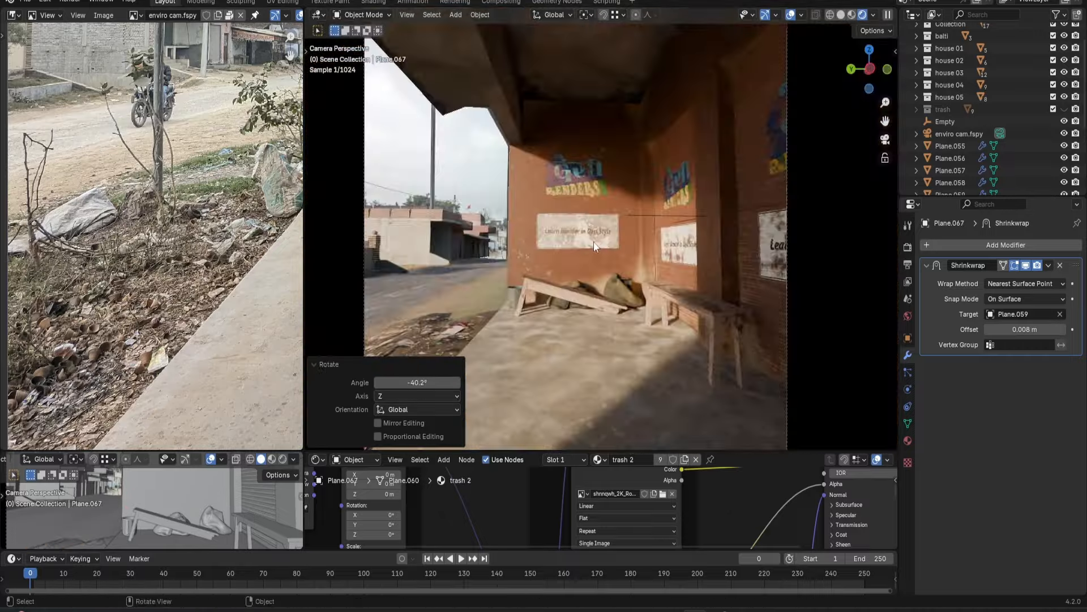
Examine the trash coverage on the debris mound from several angles and through the scene camera.
scroll(593, 243, up, 1)
shift+middle_drag(470, 407, 538, 321)
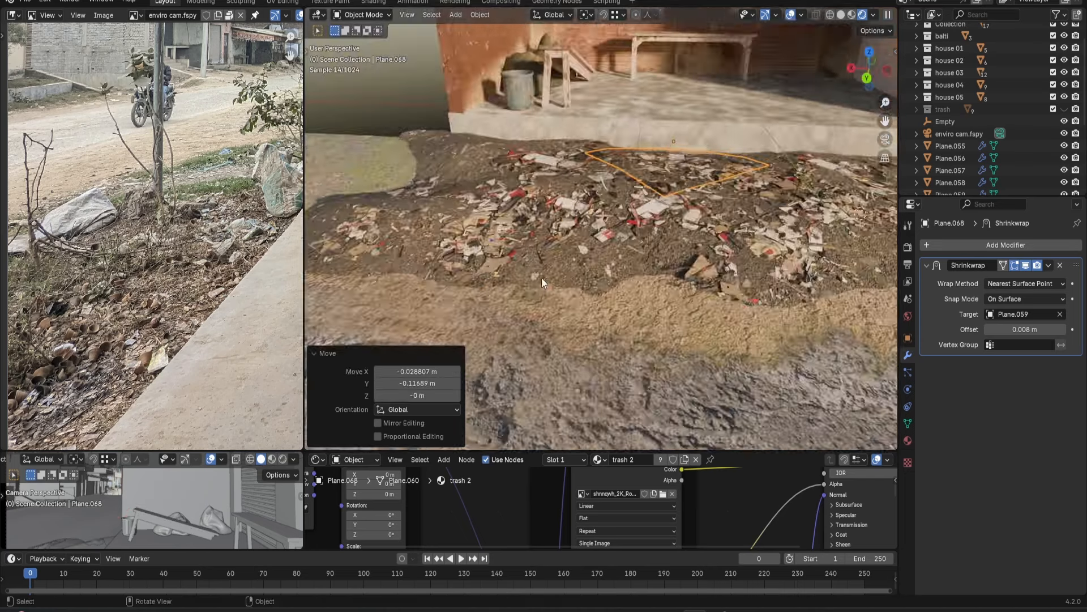
scroll(734, 290, down, 1)
shift+middle_drag(755, 318, 746, 302)
click(729, 304)
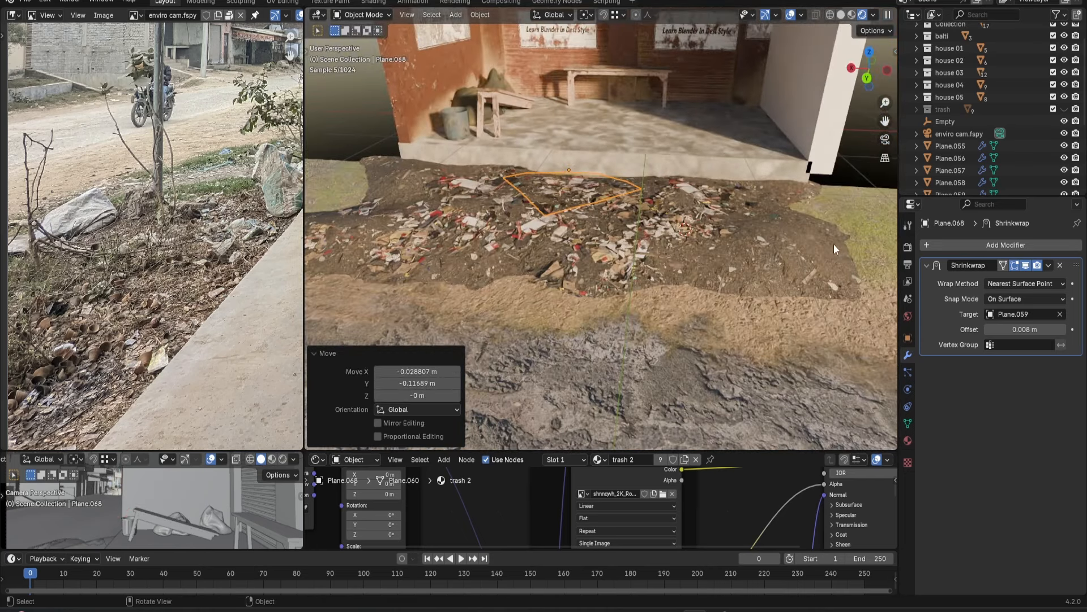
shift+middle_drag(436, 252, 518, 270)
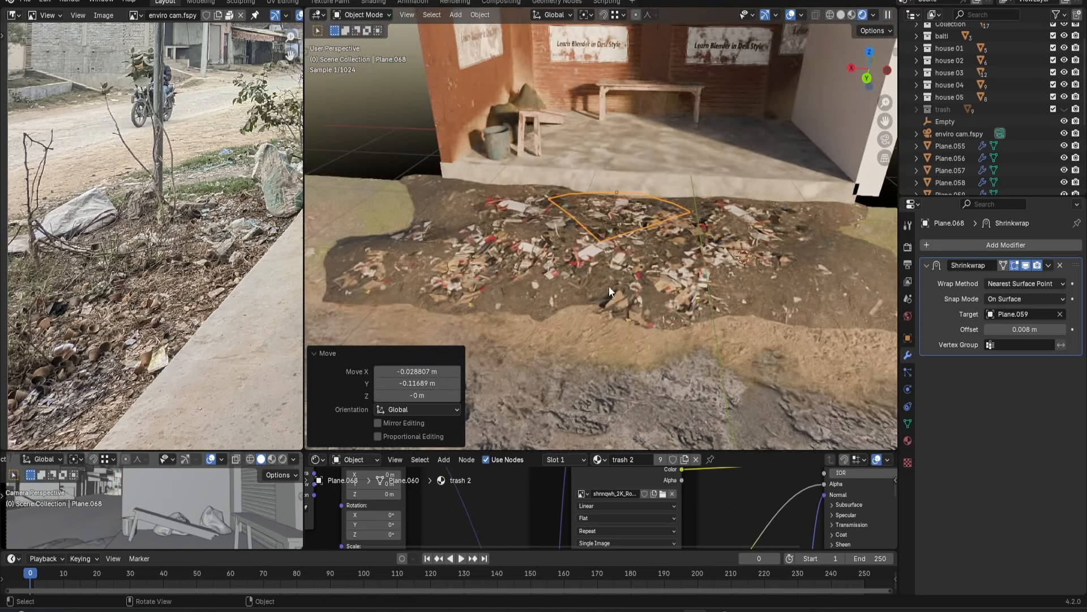
key(KP_0)
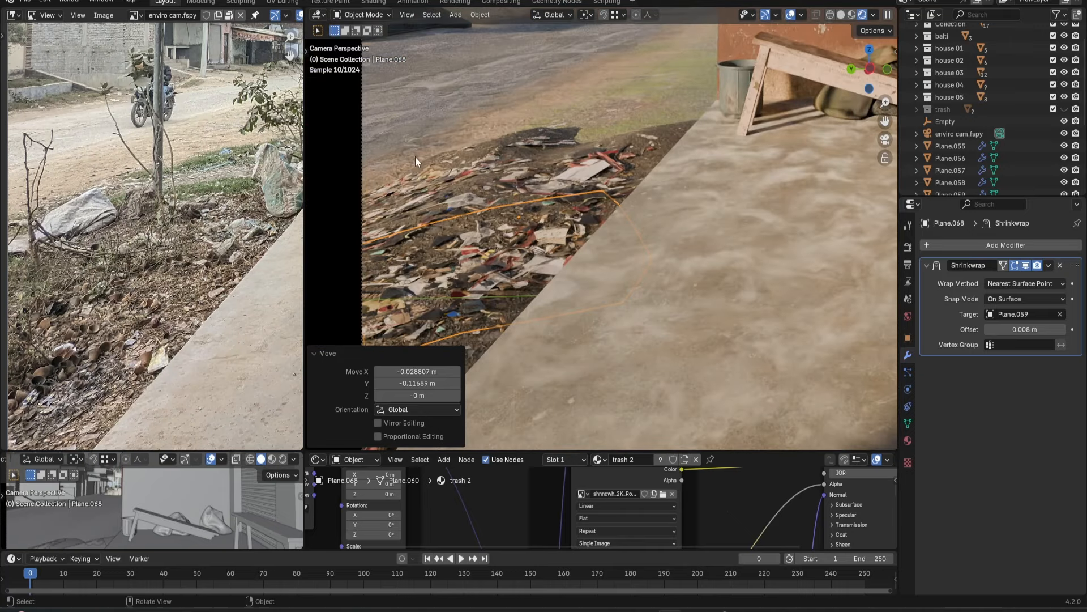
scroll(640, 165, down, 3)
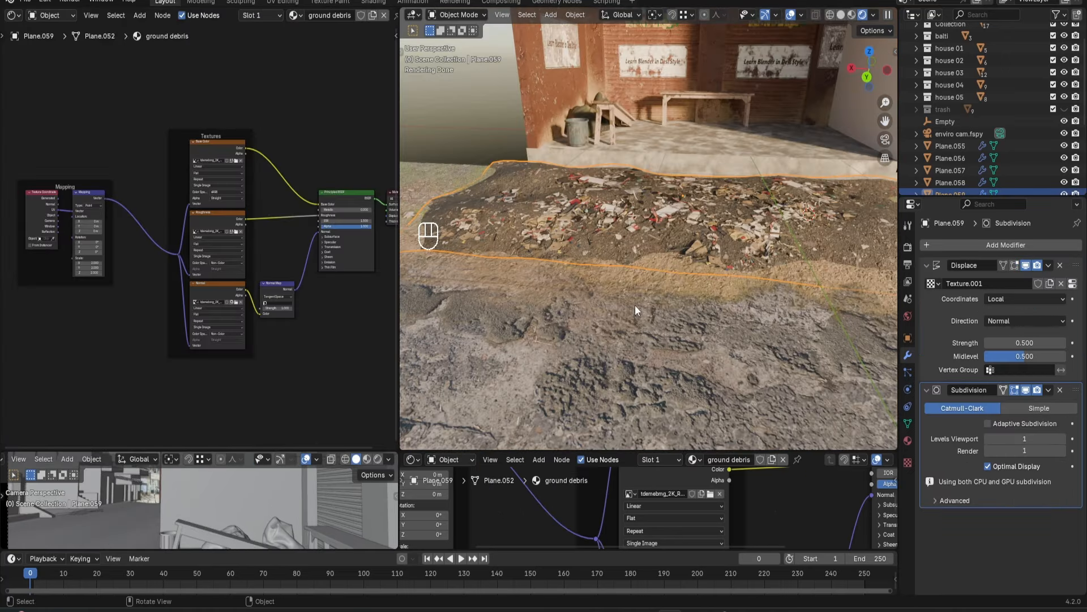
Select the road and copy the full node network of its asphalt material.
click(637, 304)
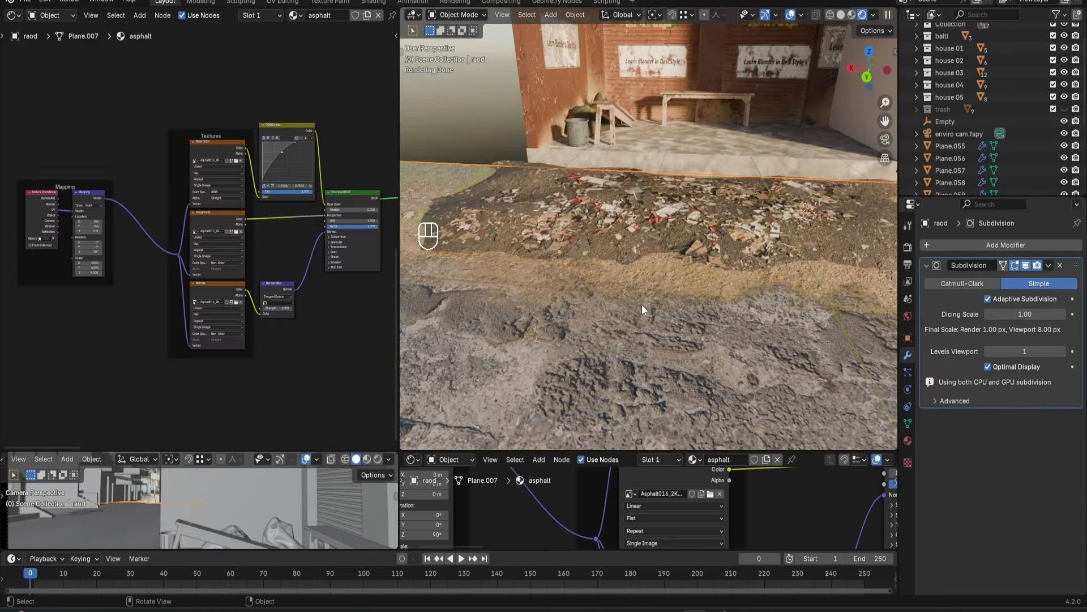
middle_drag(659, 296, 637, 294)
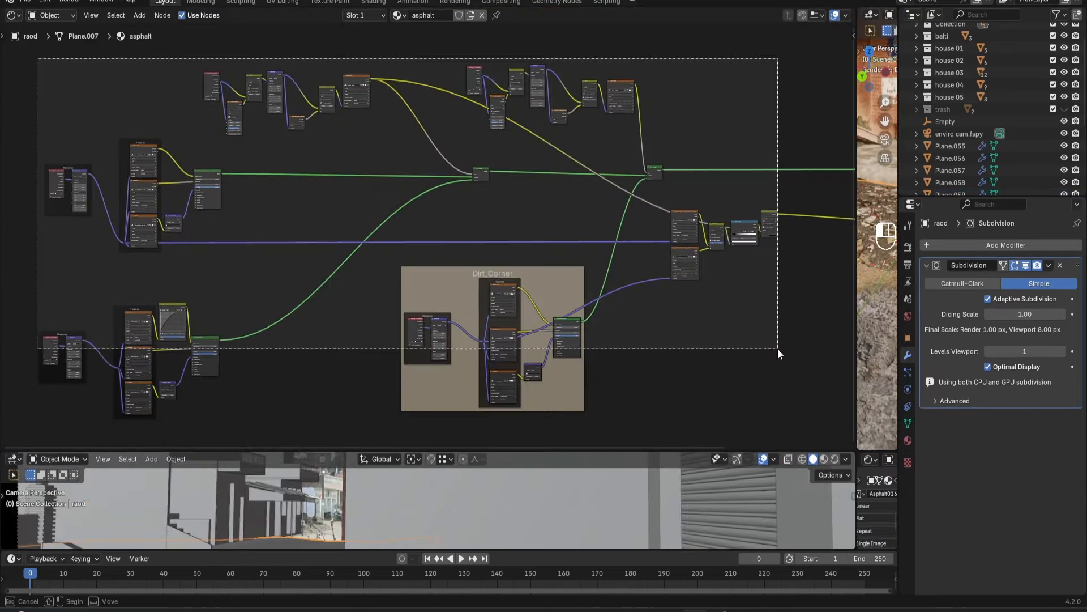
drag(777, 348, 811, 425)
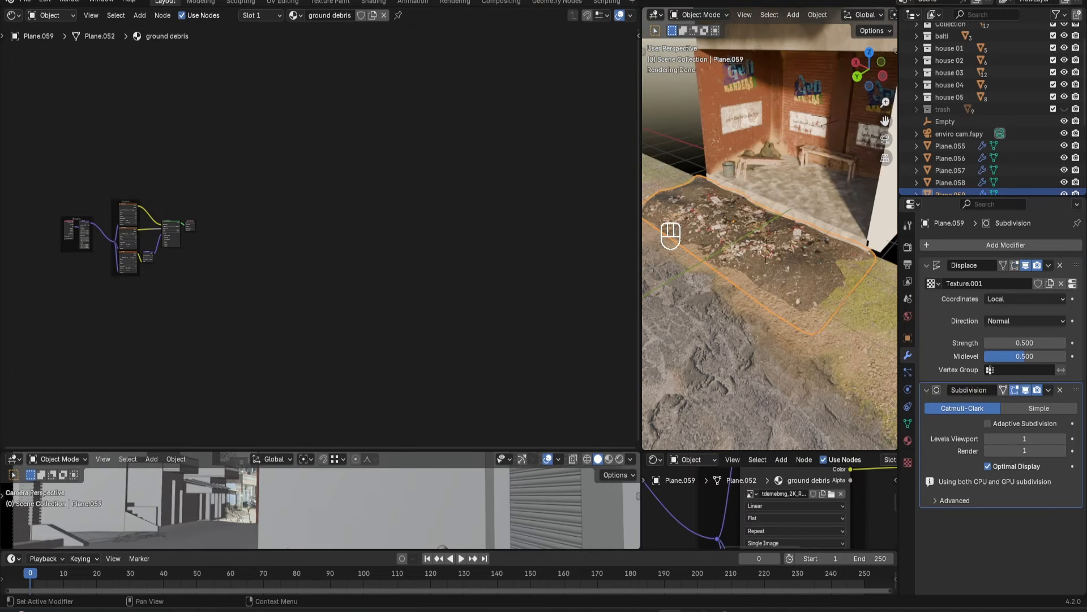
Paste the copied road nodes into Plane.059's ground debris material and position them around its existing nodes.
middle_drag(771, 281, 767, 278)
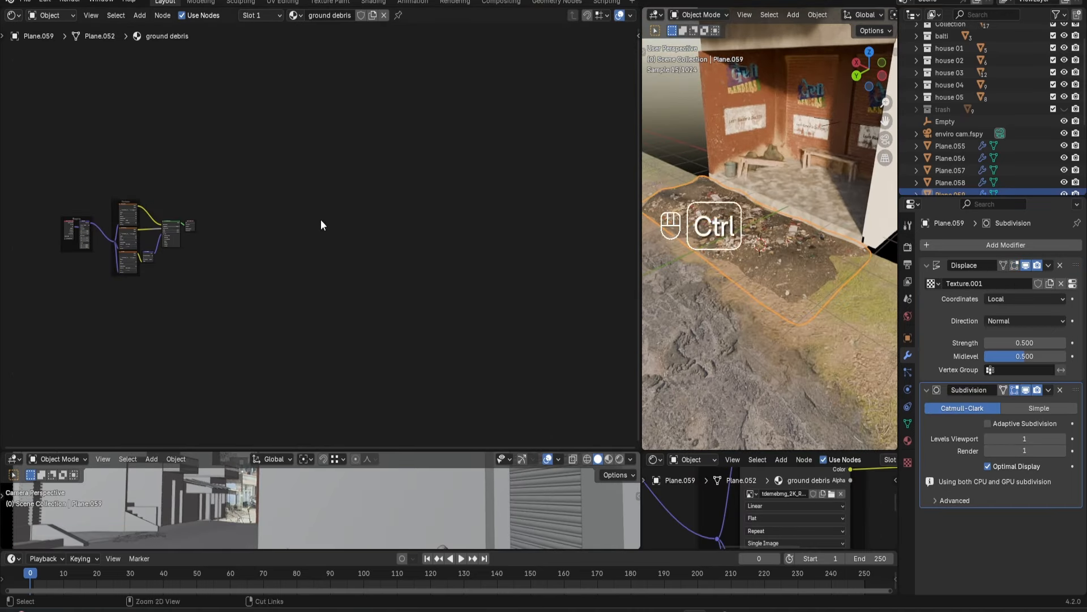
key(ctrl+v)
key(g)
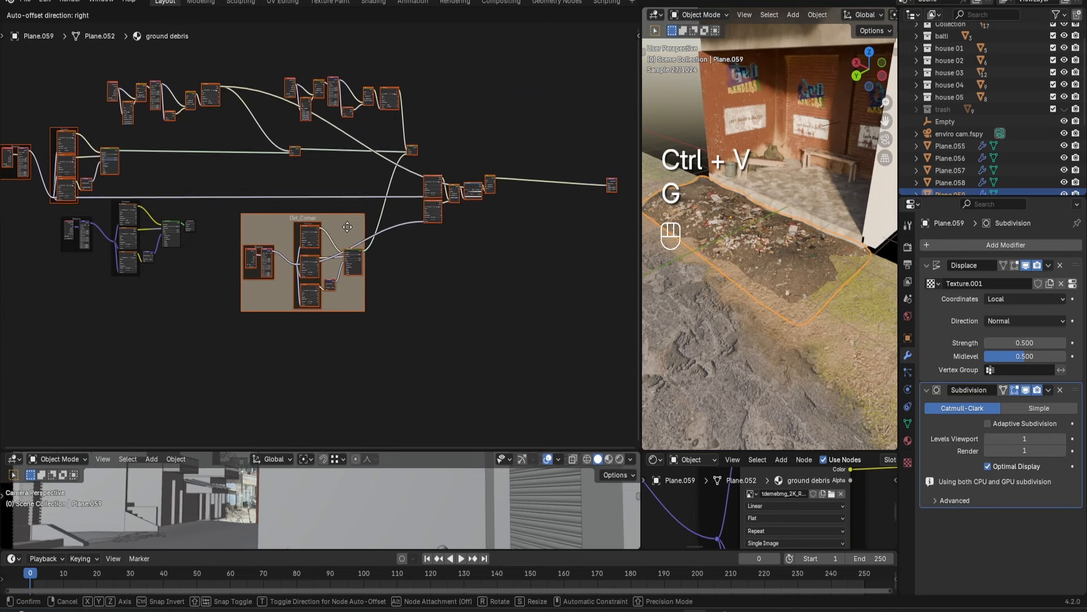
click(342, 226)
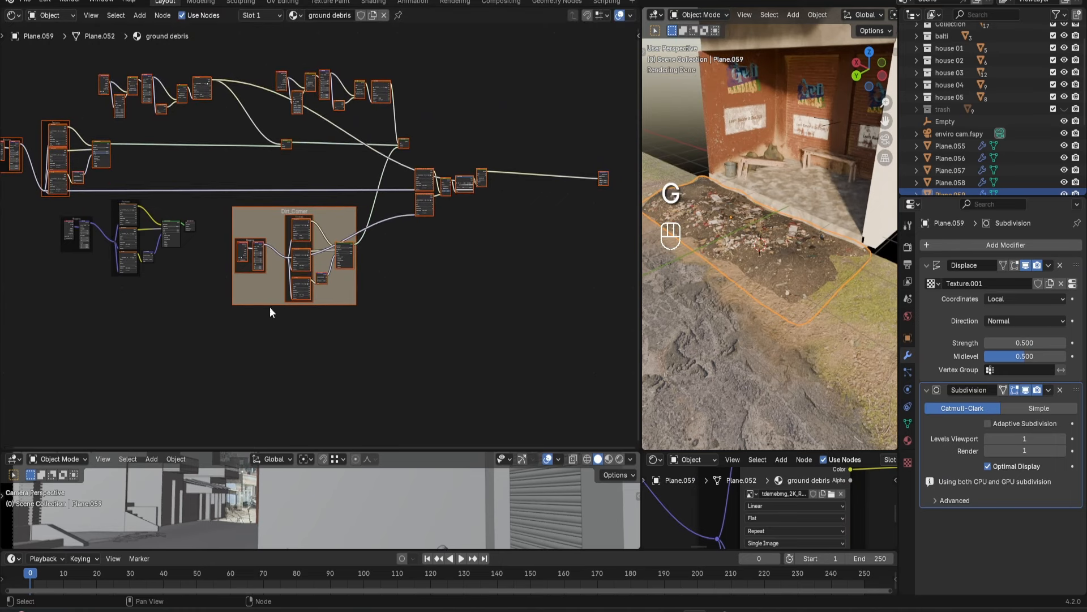
Replace the copied mask image node with a new Image Texture node beside the Mix node in the ground debris material.
scroll(454, 215, up, 3)
key(Delete)
key(shift+a)
text(image)
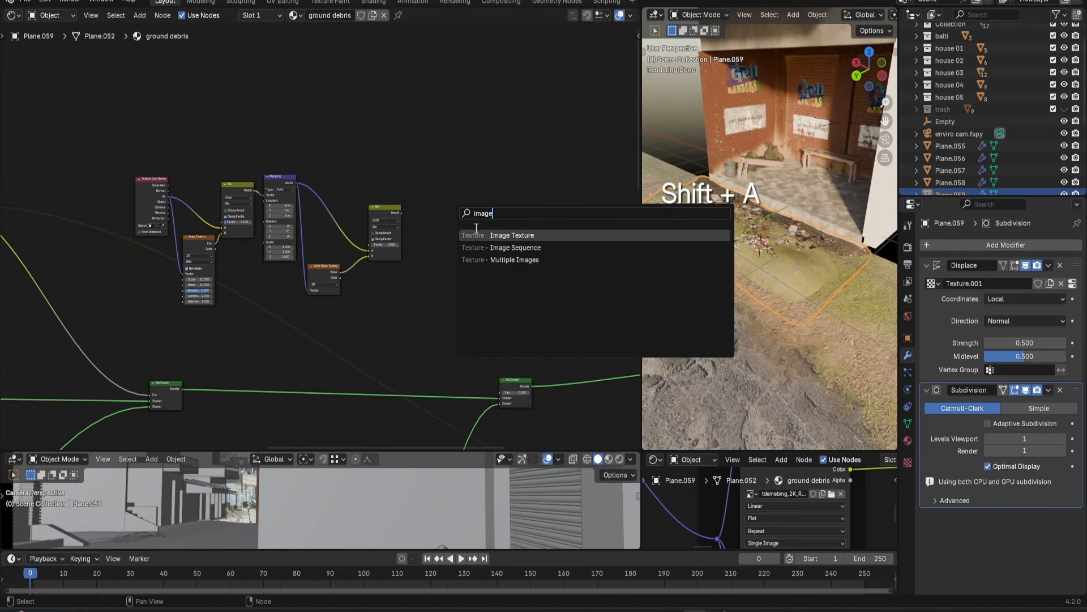
click(479, 232)
click(436, 197)
Create a new 1024 px black image named "debris mask 01" in the texture node and link the Mix result to its Vector input.
scroll(481, 212, up, 5)
click(520, 209)
click(574, 217)
text(debris mask 01)
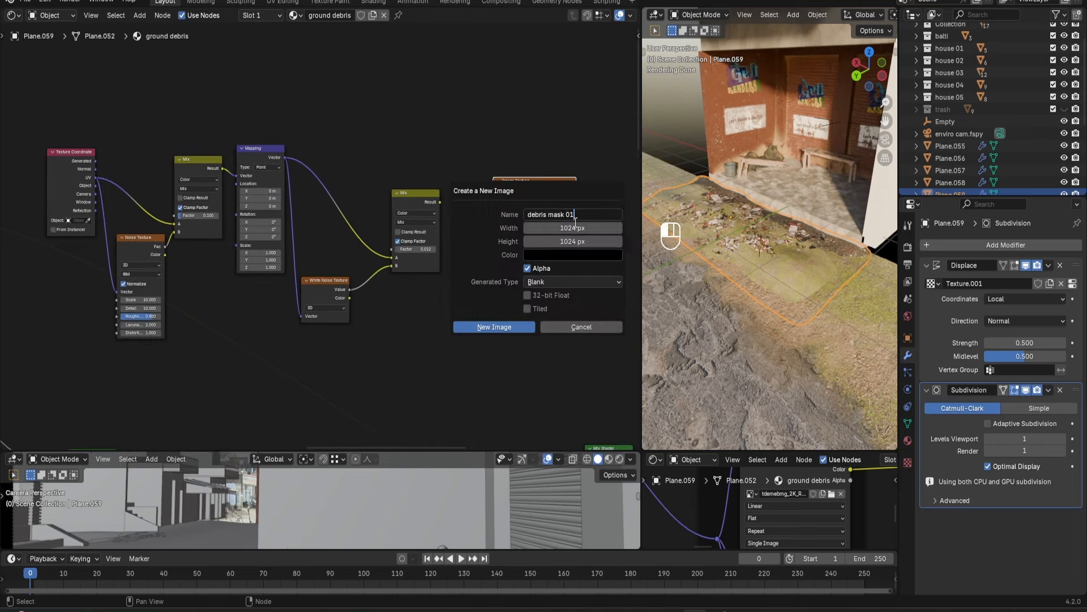
click(494, 327)
drag(440, 203, 464, 218)
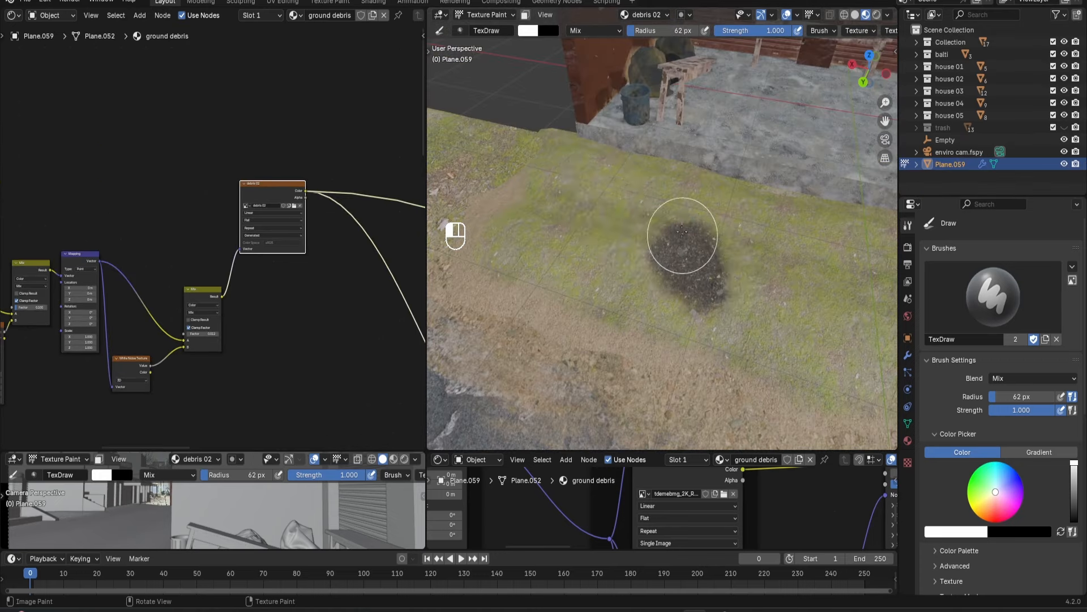
Paint white strokes on Plane.059 with the "debris 02" mask at full strength to expose dark debris soil over the grassy ground.
mouse_move(692, 243)
mouse_down()
mouse_move(565, 192)
mouse_move(833, 287)
mouse_move(701, 197)
mouse_move(538, 135)
mouse_up()
shift+middle_drag(790, 203, 583, 184)
mouse_move(637, 289)
mouse_down()
mouse_move(563, 194)
mouse_move(640, 312)
mouse_up()
shift+middle_drag(640, 272, 762, 249)
mouse_move(816, 351)
mouse_down()
mouse_move(806, 310)
mouse_move(844, 370)
mouse_up()
scroll(815, 346, down, 2)
drag(796, 332, 717, 361)
Unhide the trash collection and check the painted mound in rendered shading through the scene camera.
mouse_move(646, 249)
middle_down()
mouse_move(680, 196)
mouse_move(624, 174)
middle_up()
key(KP_0)
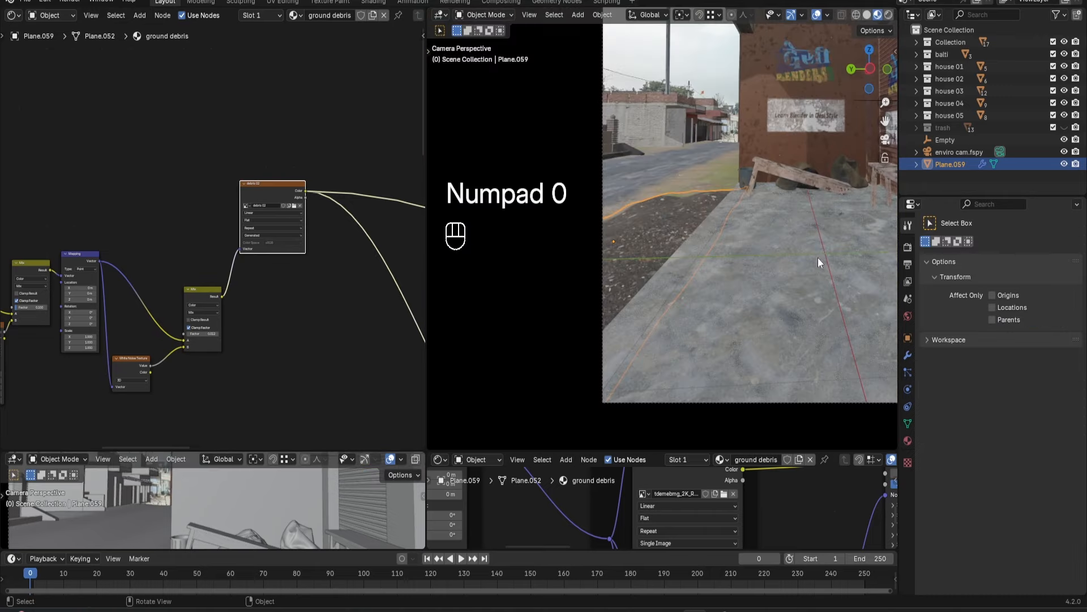
click(1065, 127)
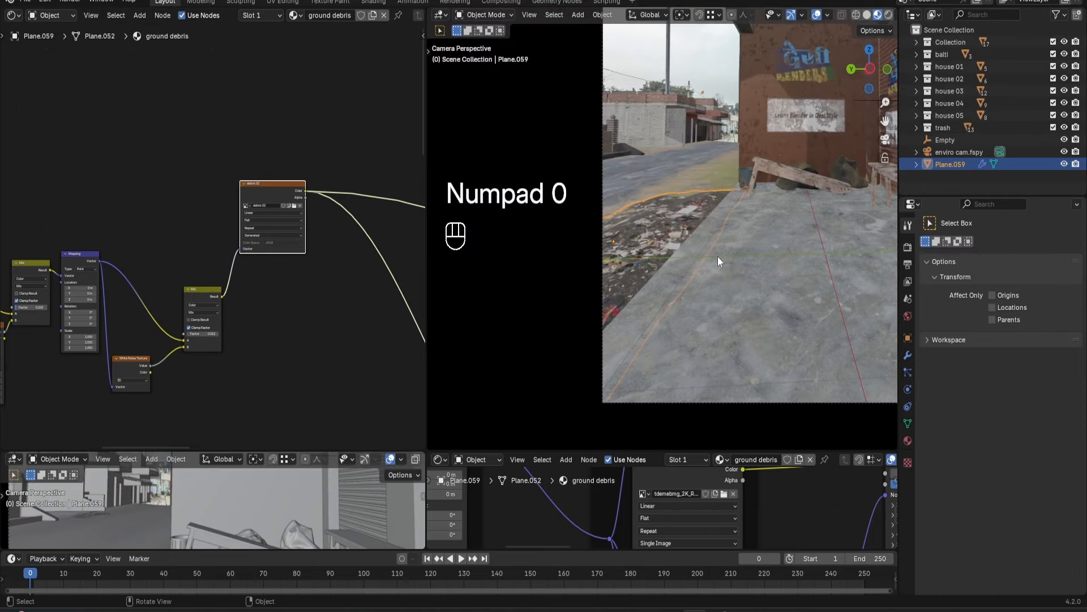
key(z)
click(708, 218)
shift+middle_drag(677, 258, 591, 257)
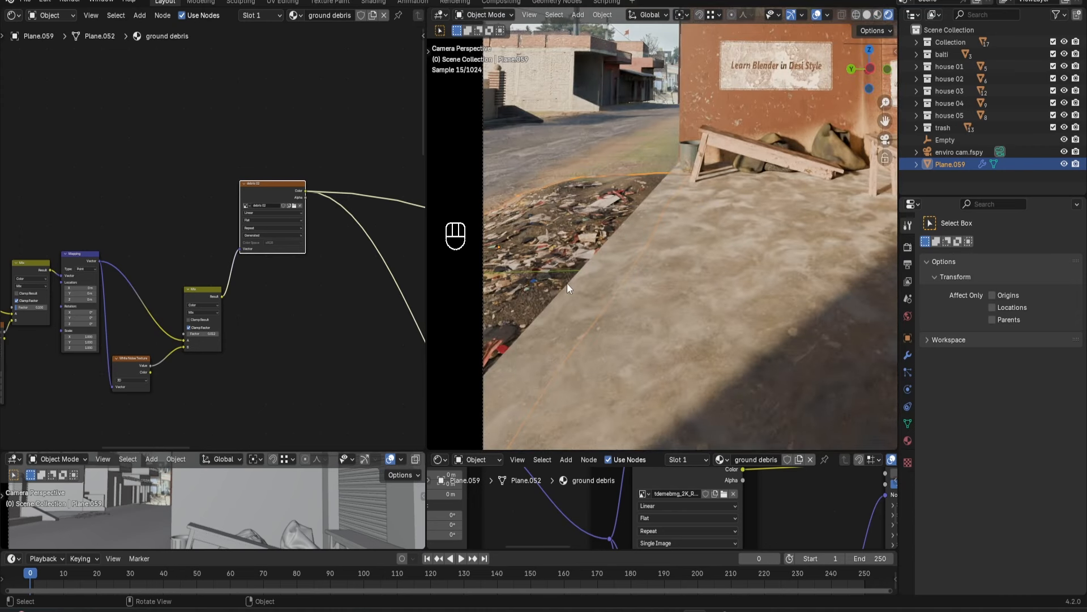
Change the trash surface's Displace texture type to Image or Movie with tdemebmg_2K_Displacement.jpg and reopen its modifier settings.
click(552, 264)
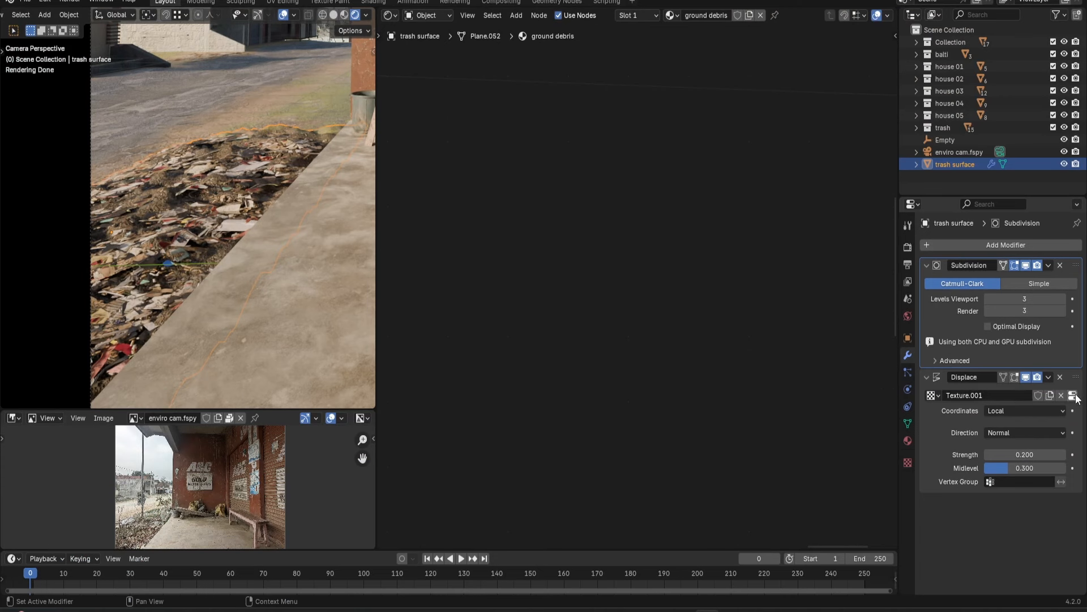
click(1073, 396)
click(987, 279)
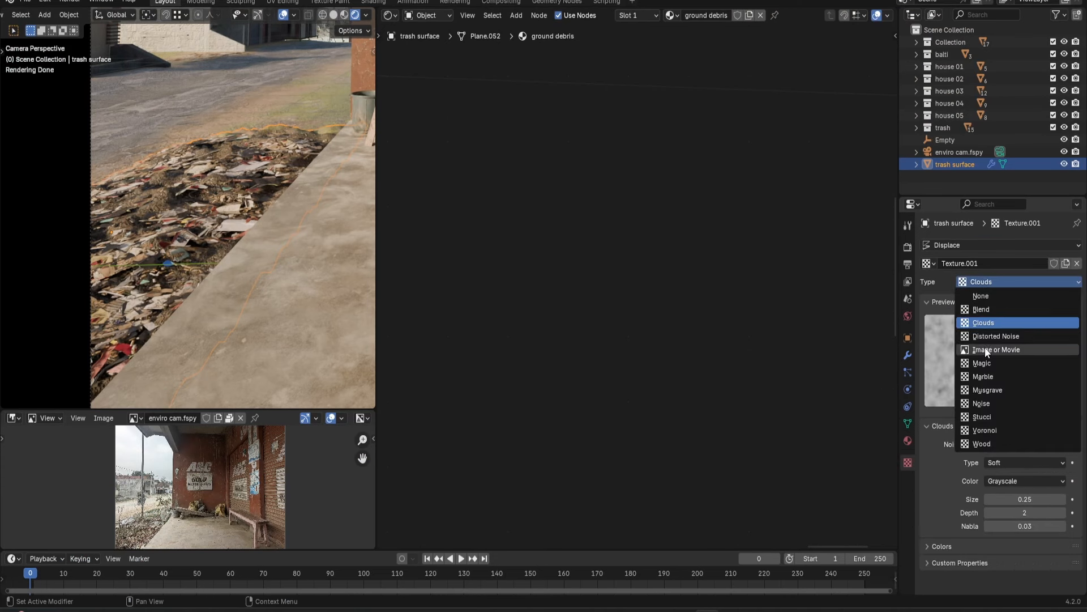
click(984, 347)
click(931, 460)
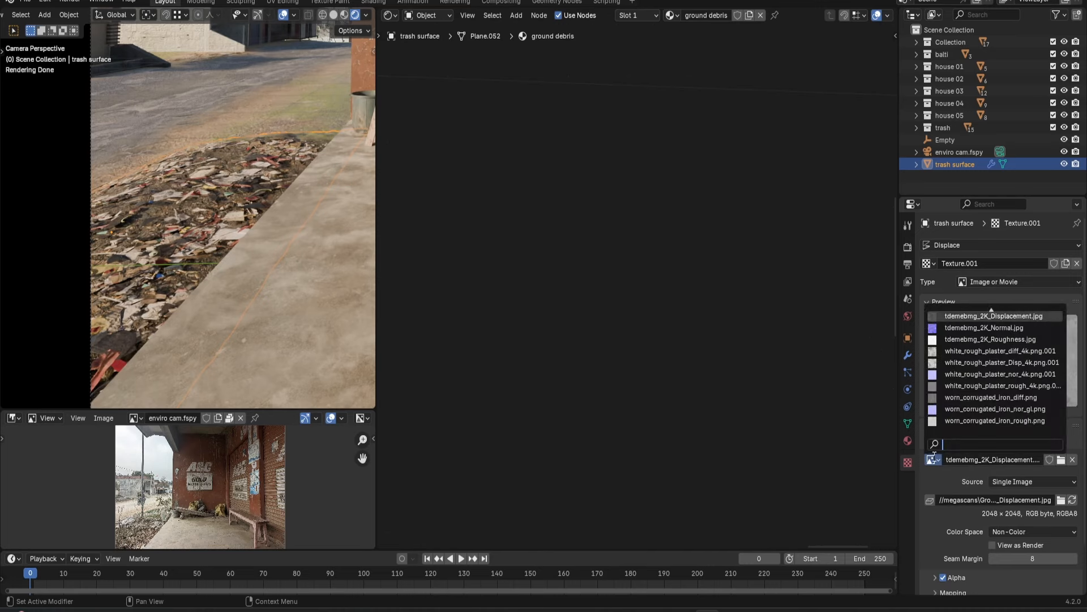
click(1027, 316)
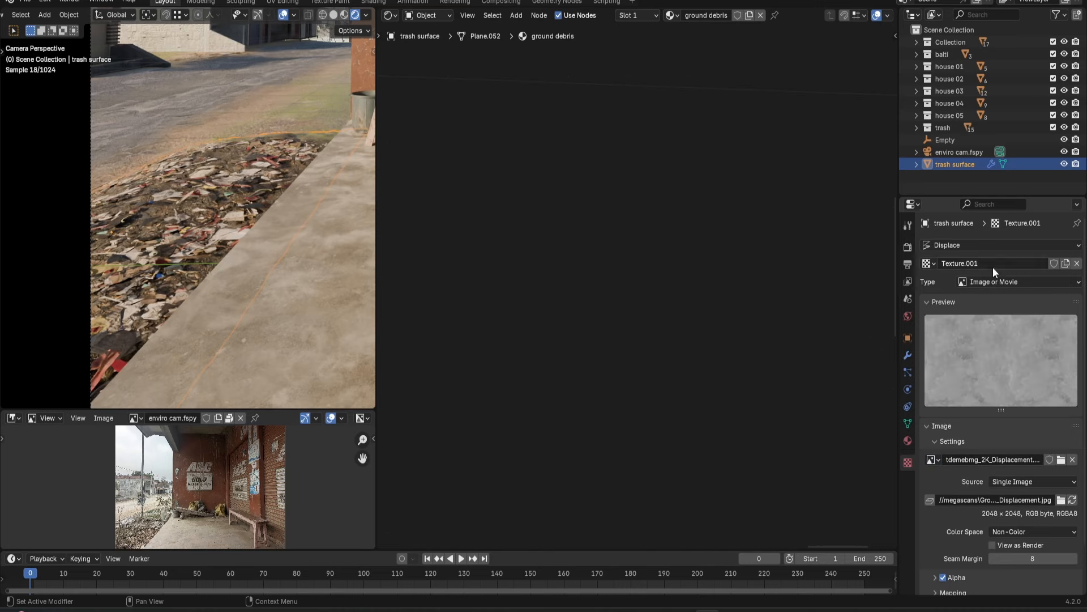
click(907, 355)
click(1024, 362)
click(1027, 376)
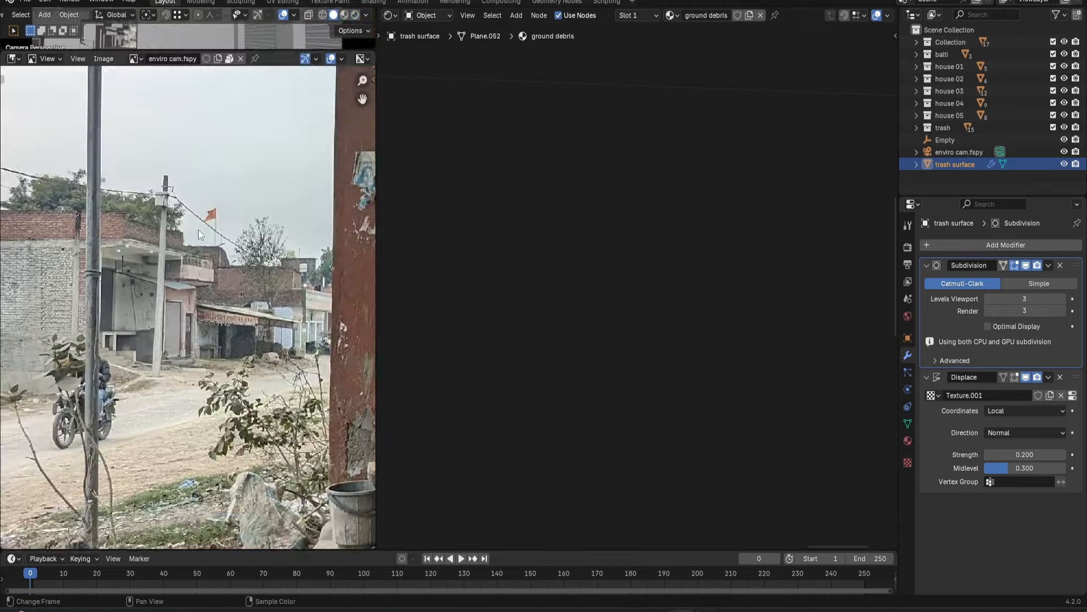
Check the pole in the reference photo, switch to the alley scene file, and select its utility pole with the attachments in solid shading.
scroll(196, 356, down, 2)
scroll(195, 286, up, 1)
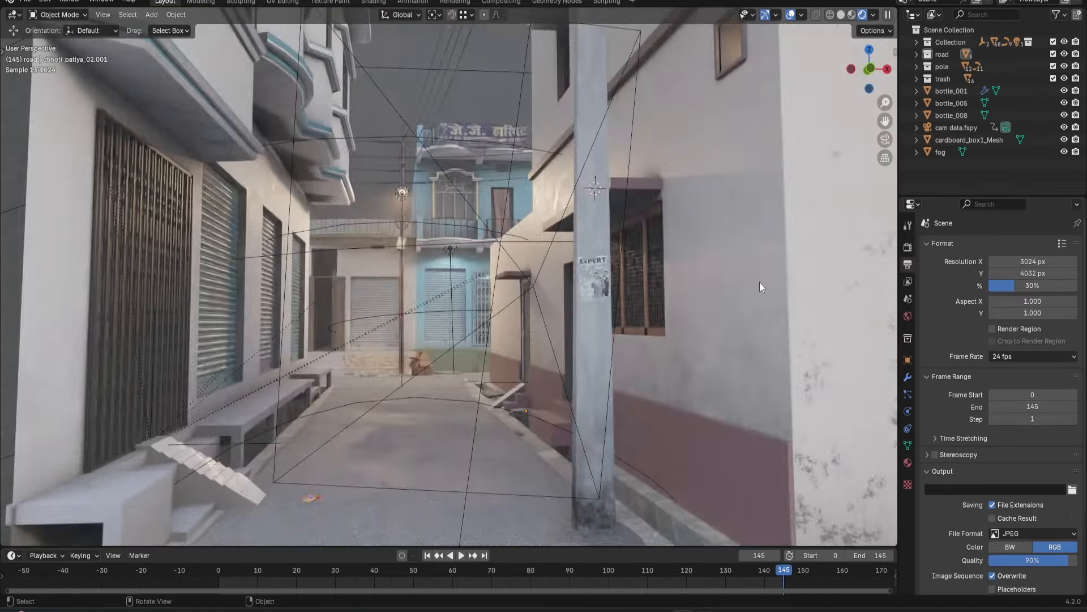
middle_drag(759, 282, 522, 275)
click(571, 233)
key(z)
click(490, 278)
key(g)
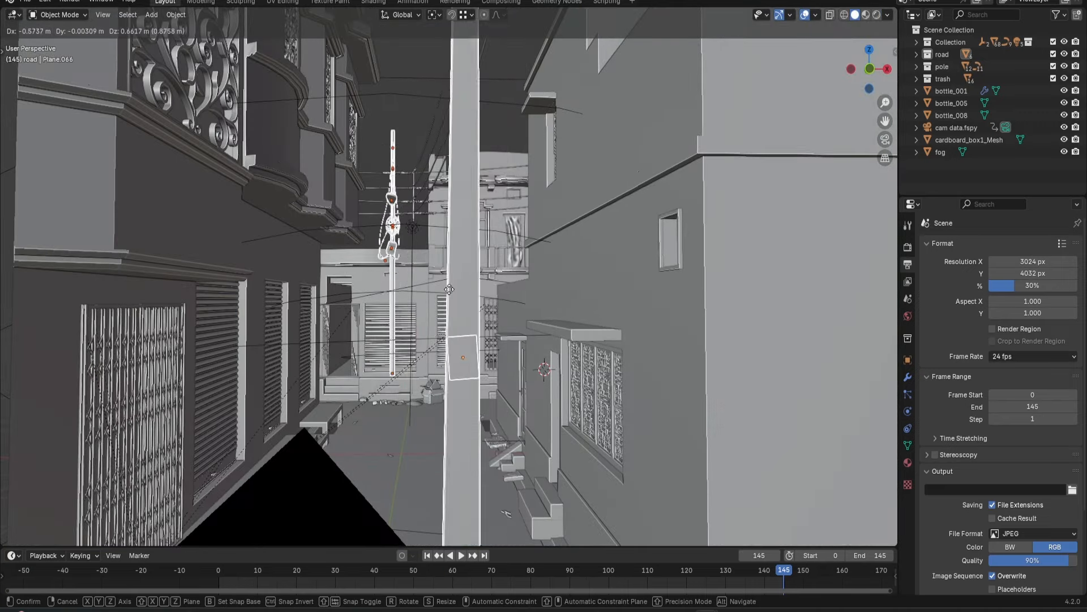
right_click(455, 287)
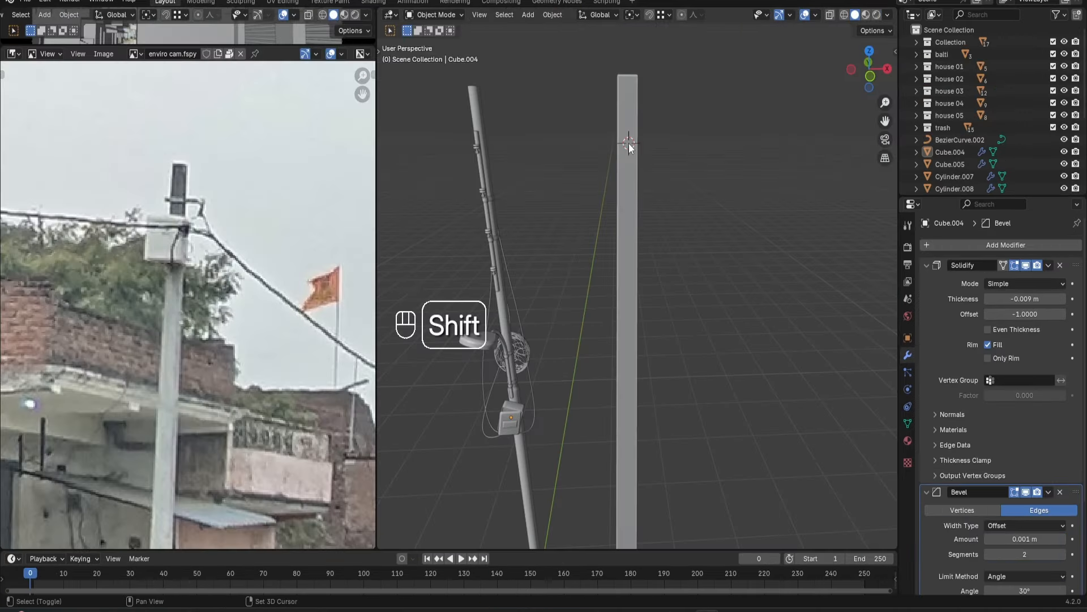
Select the imported light box Cube.004 and snap it to the 3D cursor near the new pole's upper end.
click(521, 407)
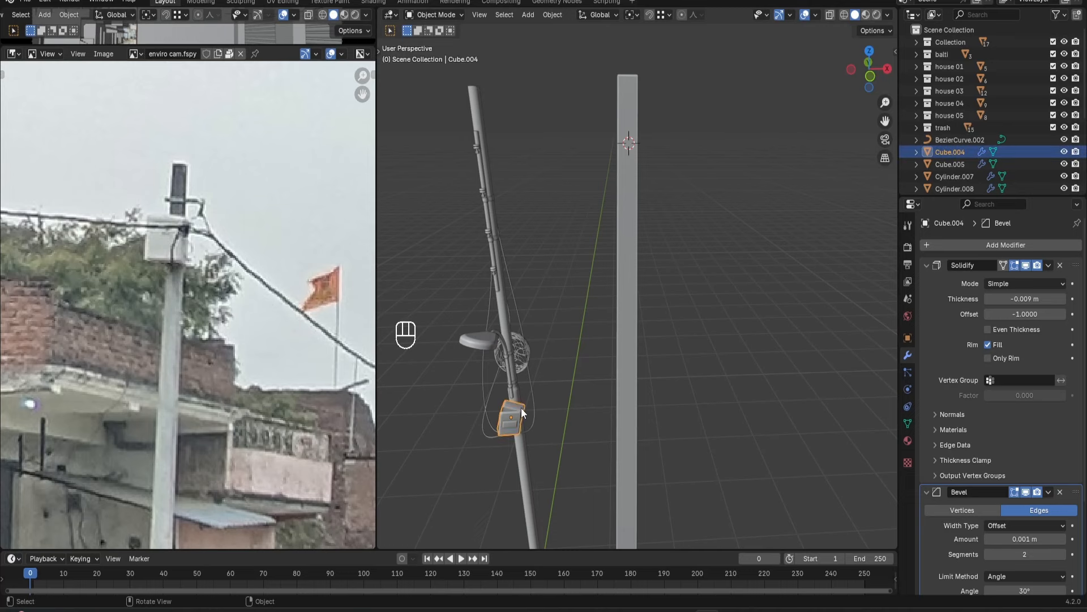
key(shift+s)
click(527, 353)
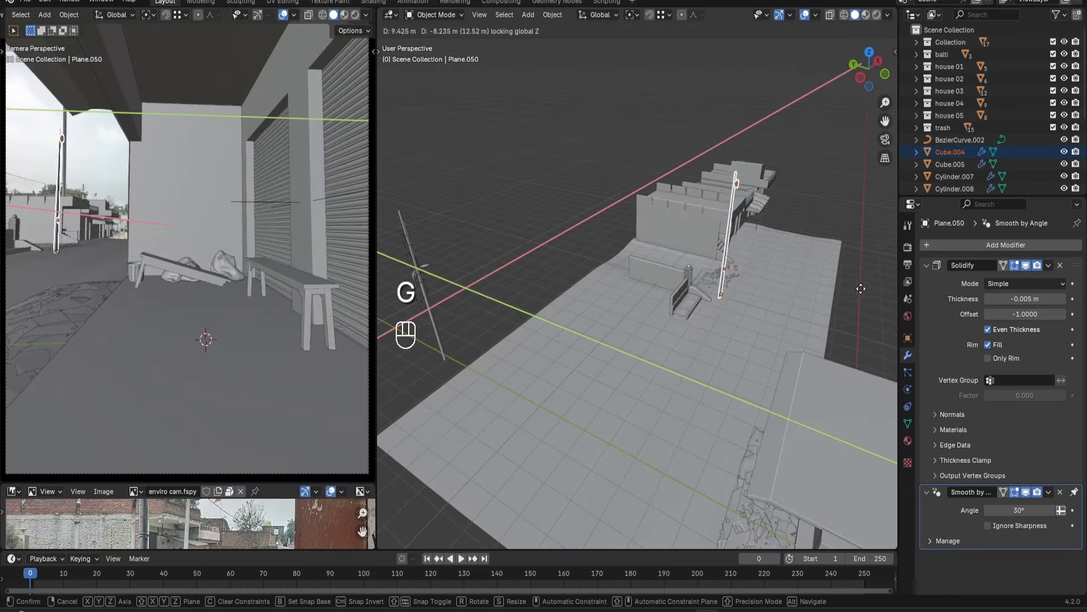
Position the pole assembly beside the far houses and duplicate it about 11 m along the X axis.
click(863, 288)
key(shift+d)
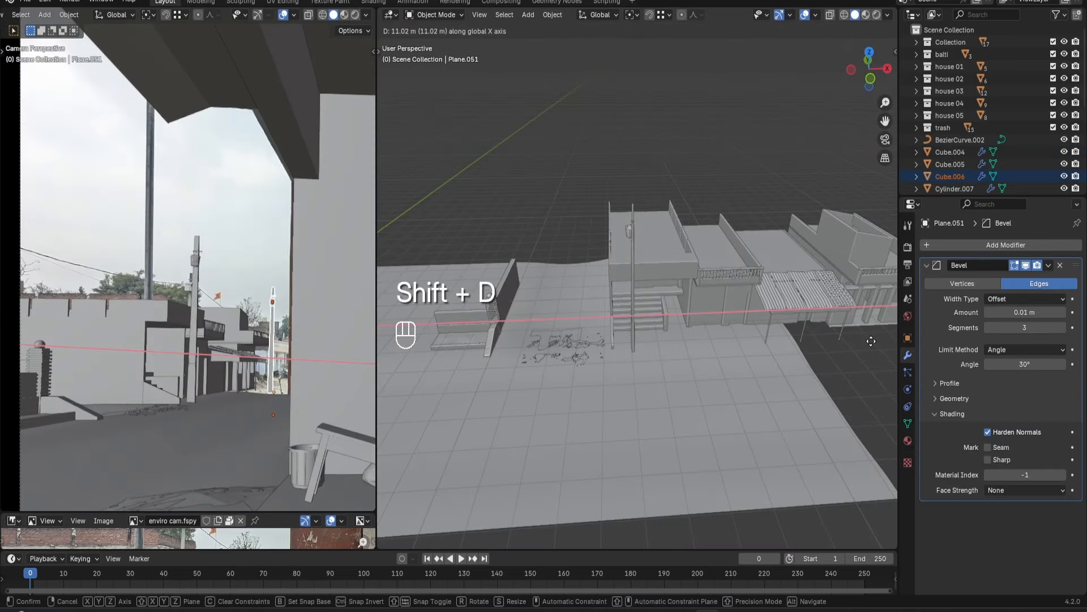
Rotate part of Cube.006's light box mesh about -6° and turn its front cover about -9.5° around the Z axis.
key(r)
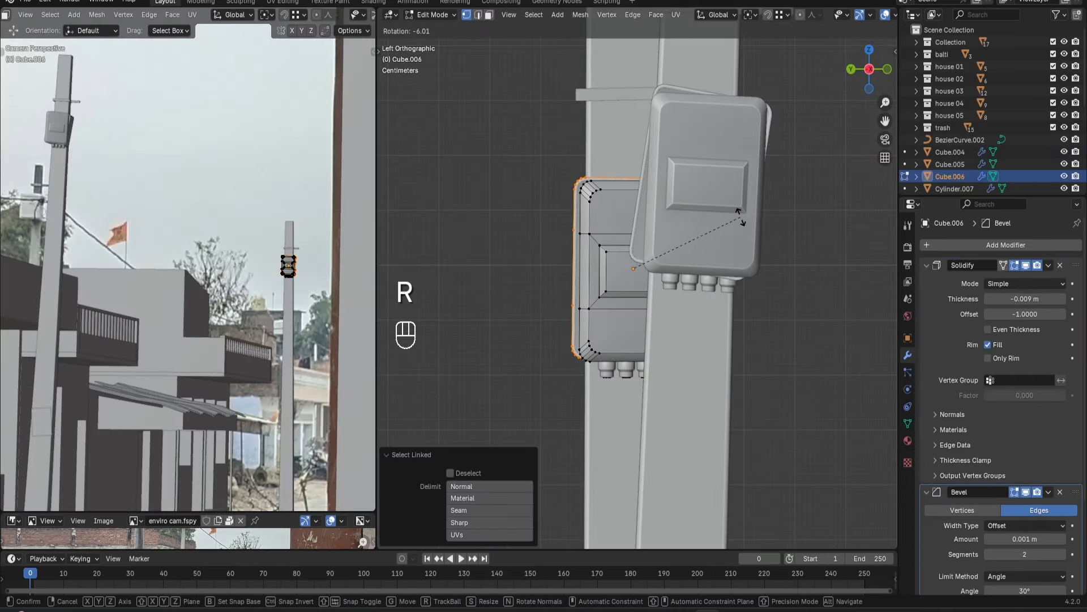
click(739, 213)
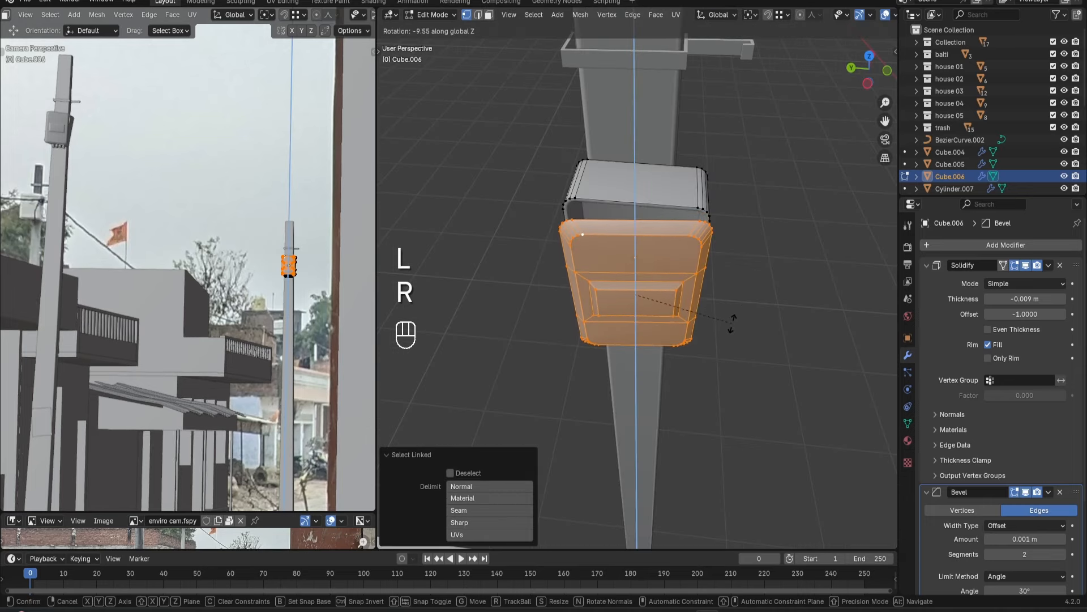
click(733, 321)
middle_drag(730, 320, 623, 277)
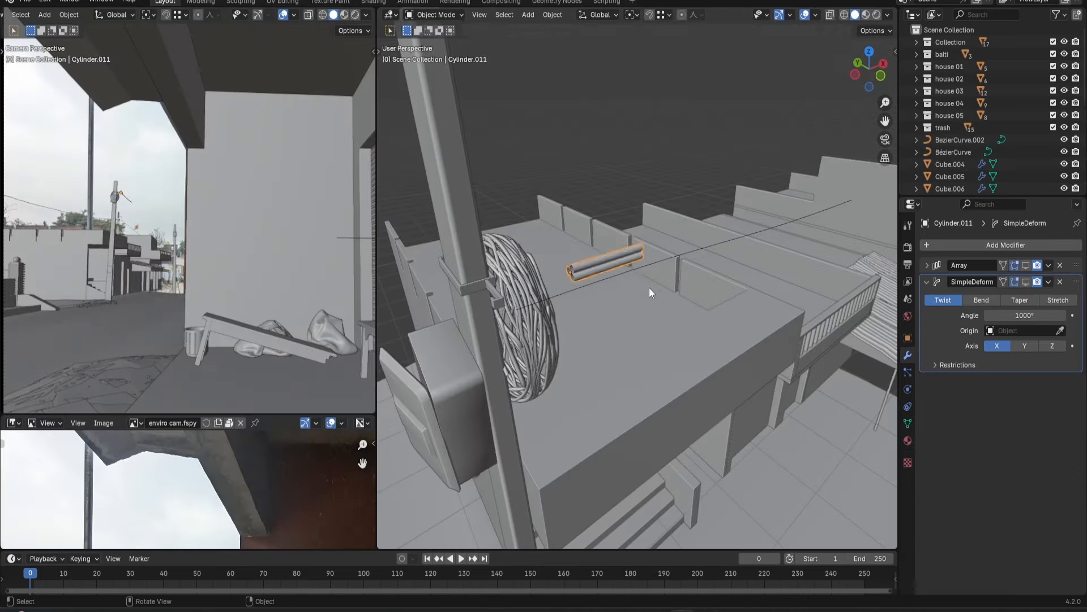
Enable the viewport display of Cylinder.011's Array and SimpleDeform modifiers and add a Curve modifier to the wire.
click(1026, 265)
click(1026, 282)
middle_drag(762, 274, 747, 277)
click(986, 246)
click(875, 278)
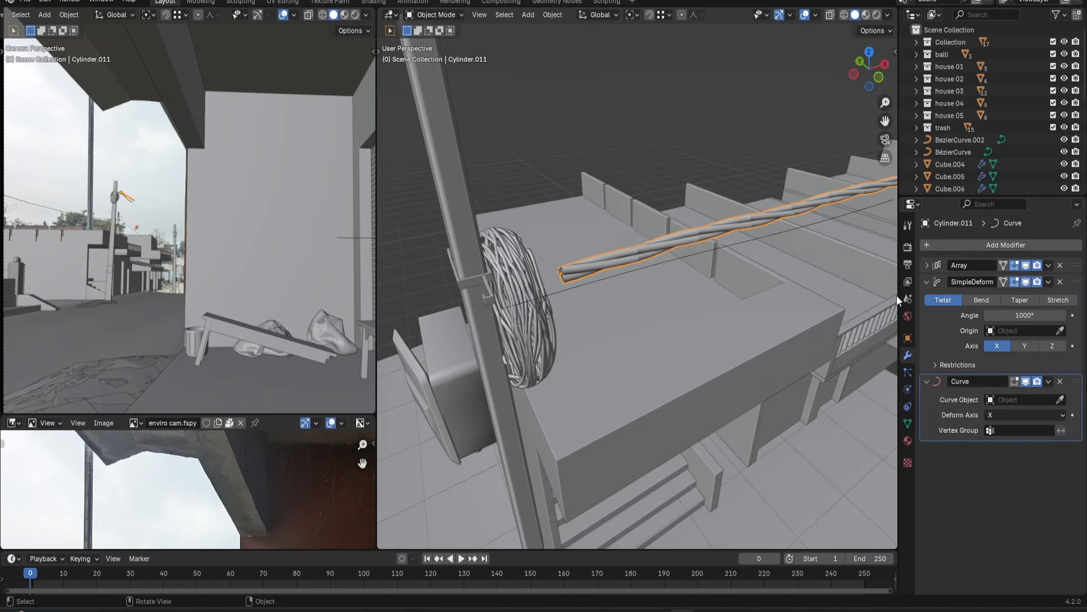
Move the BézierCurve's end point away from the first pole to stretch the wire over the houses toward the second pole.
middle_drag(598, 273, 693, 248)
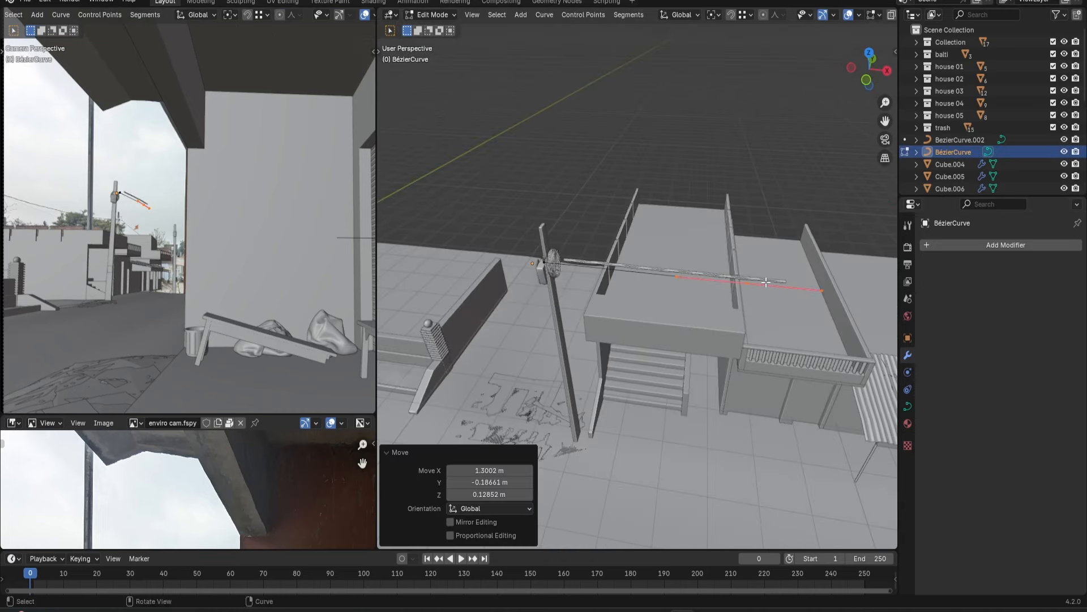
key(g)
click(845, 291)
shift+middle_drag(845, 291, 666, 259)
scroll(666, 258, down, 2)
scroll(541, 262, down, 2)
key(g)
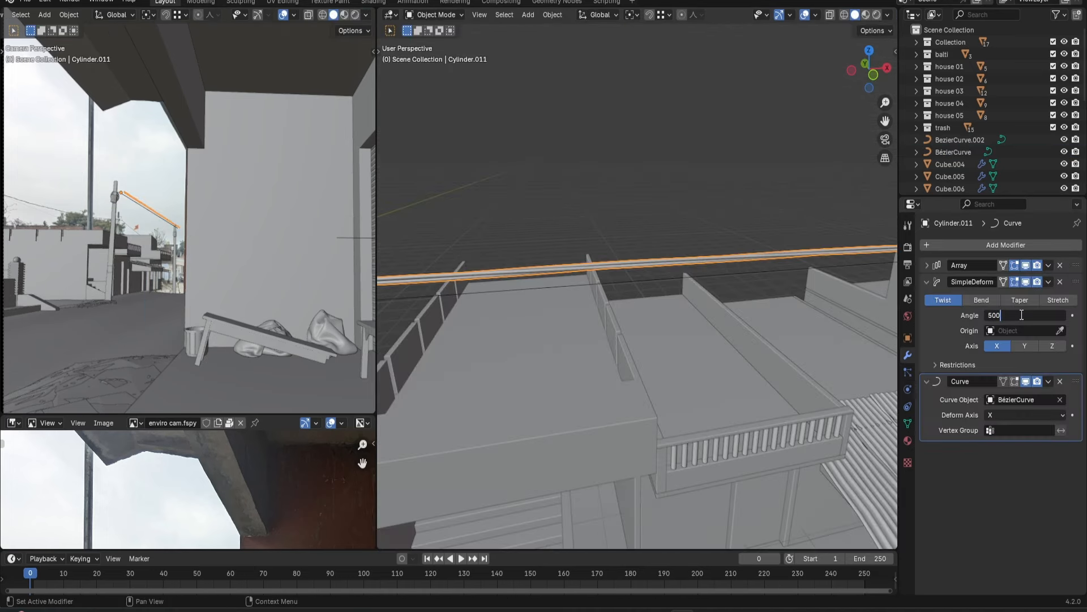
Increase the twist angle of the SimpleDeform modifier on the Cylinder.011 wire.
text(00)
key(Return)
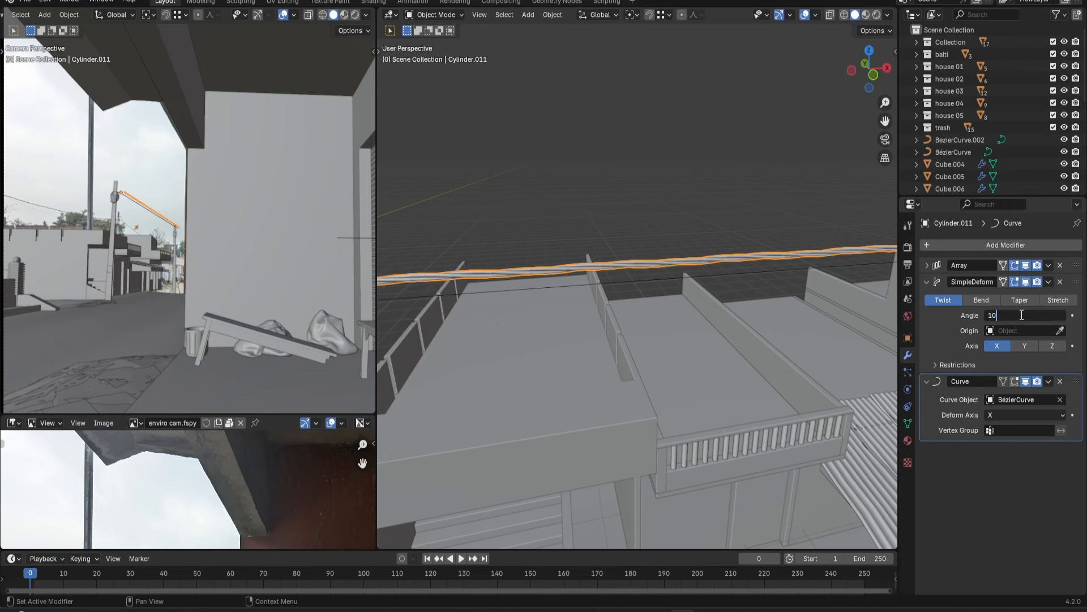
key(Return)
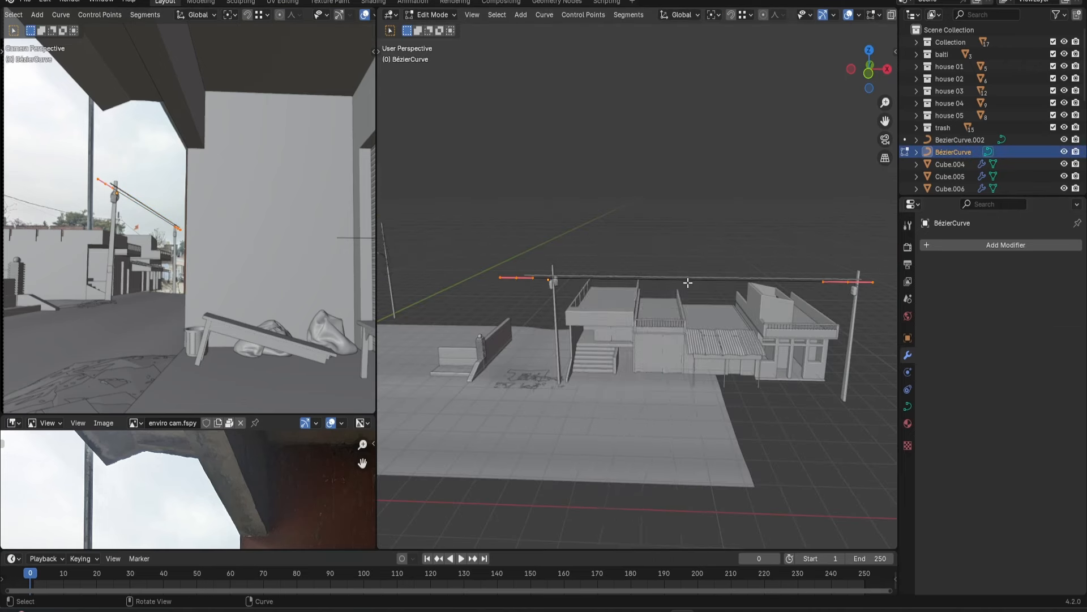
Subdivide the BézierCurve between the poles and lower its middle point about 0.46 m in Z to make the wire sag.
right_click(688, 279)
click(690, 275)
click(701, 302)
drag(702, 315, 703, 315)
key(g)
key(z)
click(700, 327)
scroll(700, 322, up, 4)
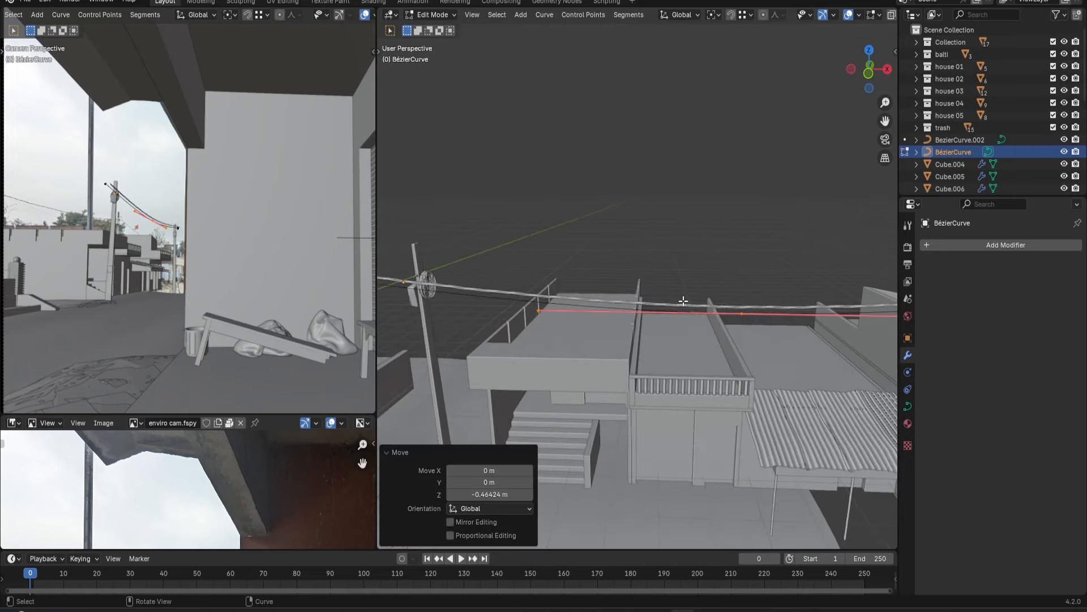
middle_drag(692, 303, 733, 288)
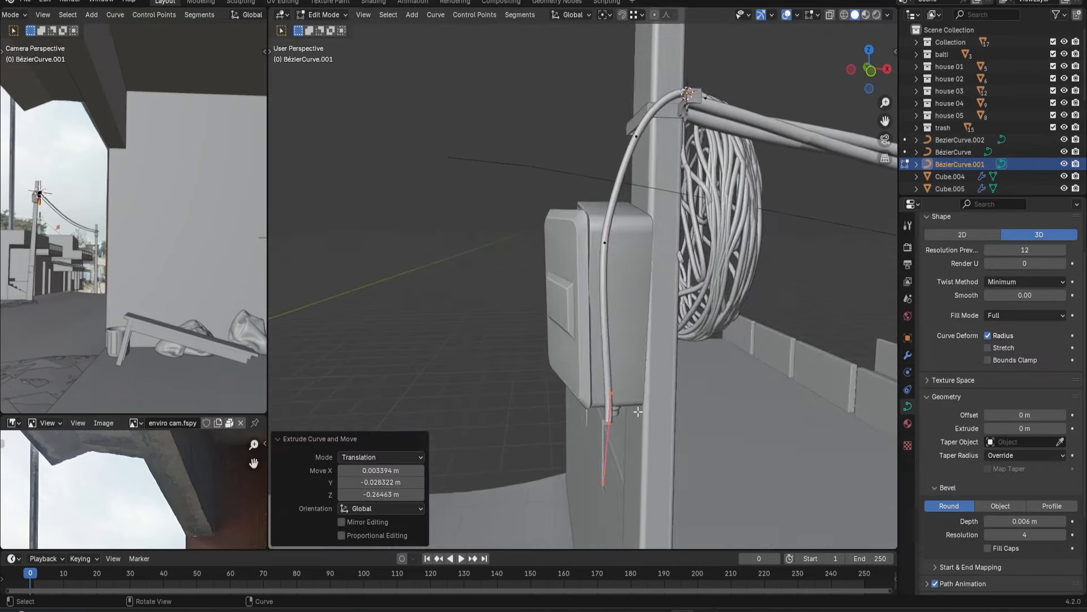
Move and rotate BézierCurve.001's control points to run the cable down beside the light box and loop into a bottom connector.
scroll(602, 260, up, 2)
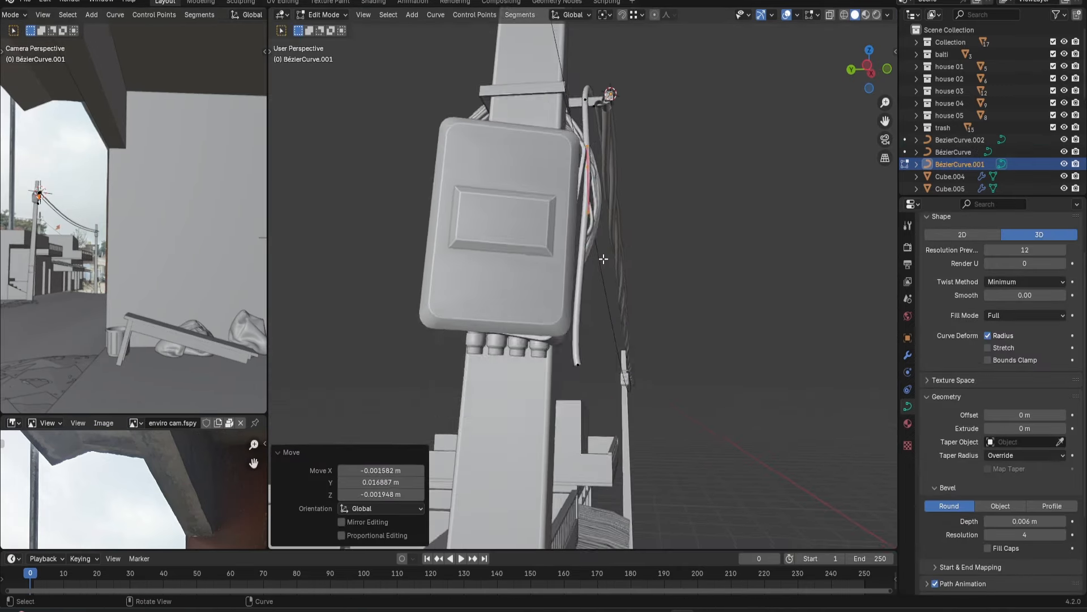
key(g)
click(592, 358)
key(r)
click(600, 340)
key(g)
mouse_move(601, 340)
middle_down()
mouse_move(530, 345)
mouse_move(606, 343)
middle_up()
click(535, 345)
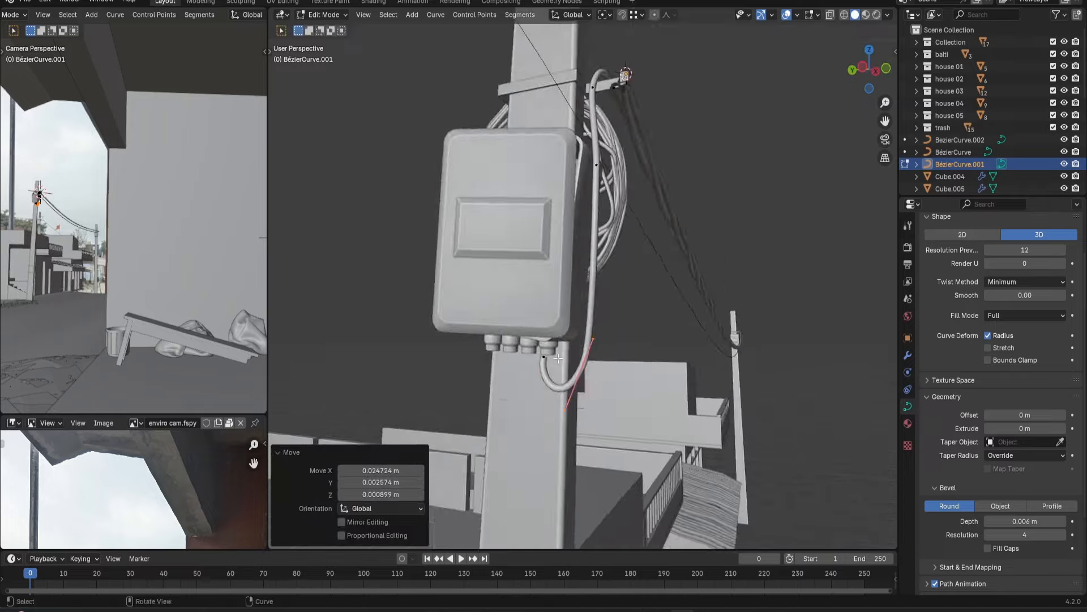
key(g)
click(461, 333)
scroll(462, 333, down, 4)
middle_drag(461, 333, 396, 336)
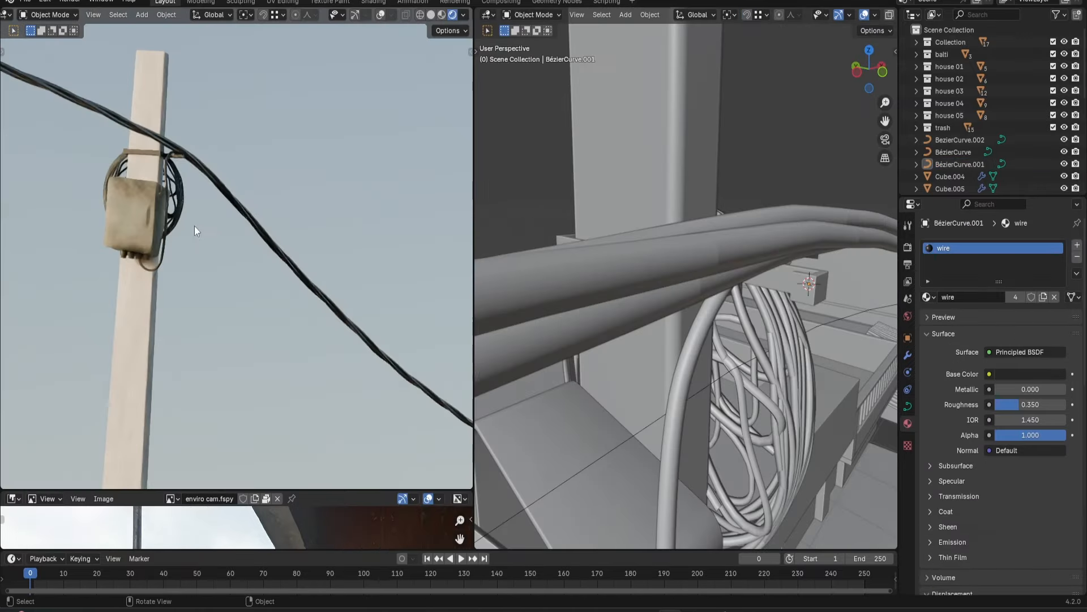
Move and rotate the light box's UV island to fit the "DANGER HIGH VOLTAGE" sign in pole.jpg.
scroll(176, 218, down, 3)
mouse_move(252, 282)
shift+middle_down()
mouse_move(207, 228)
mouse_move(238, 277)
shift+middle_up()
scroll(192, 230, up, 4)
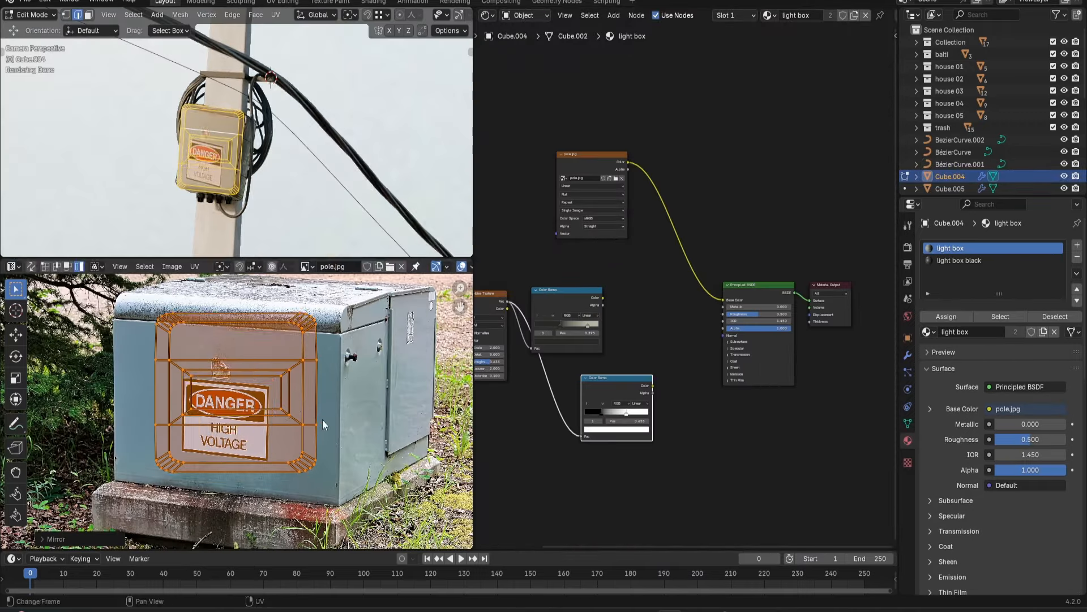
key(g)
click(322, 431)
key(r)
click(327, 442)
key(g)
click(316, 412)
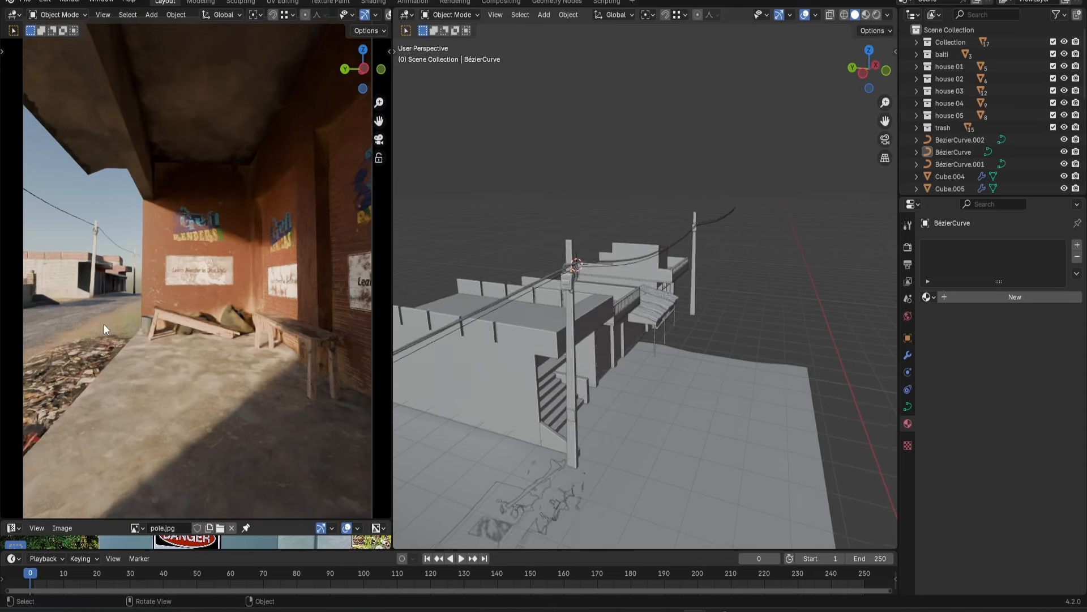
Examine the poles, wires and street background in the rendered camera view.
scroll(85, 322, up, 4)
shift+middle_drag(85, 322, 219, 261)
scroll(277, 301, up, 3)
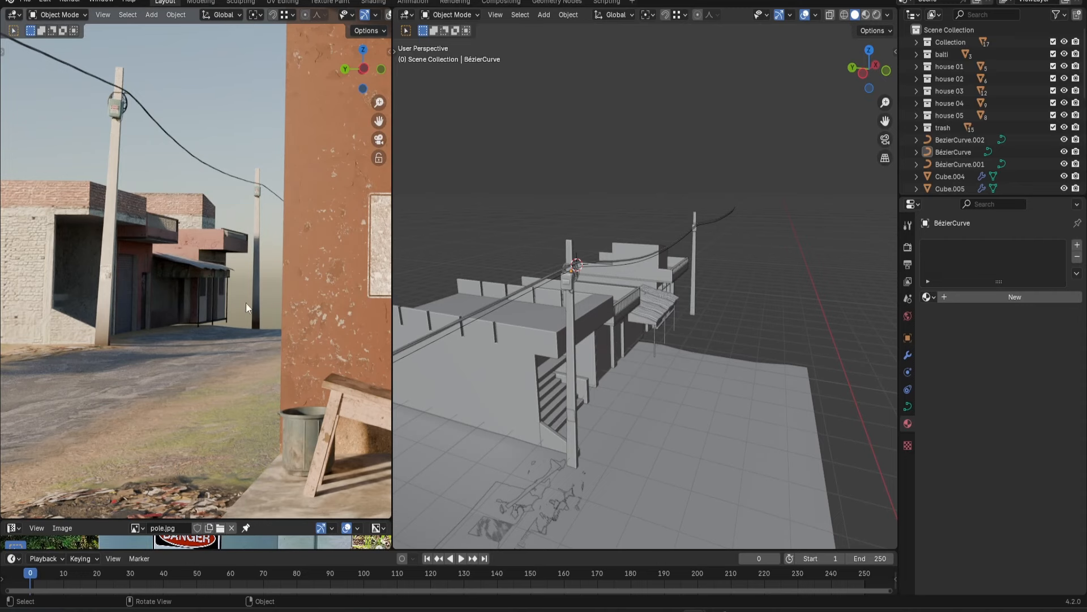
scroll(233, 304, down, 3)
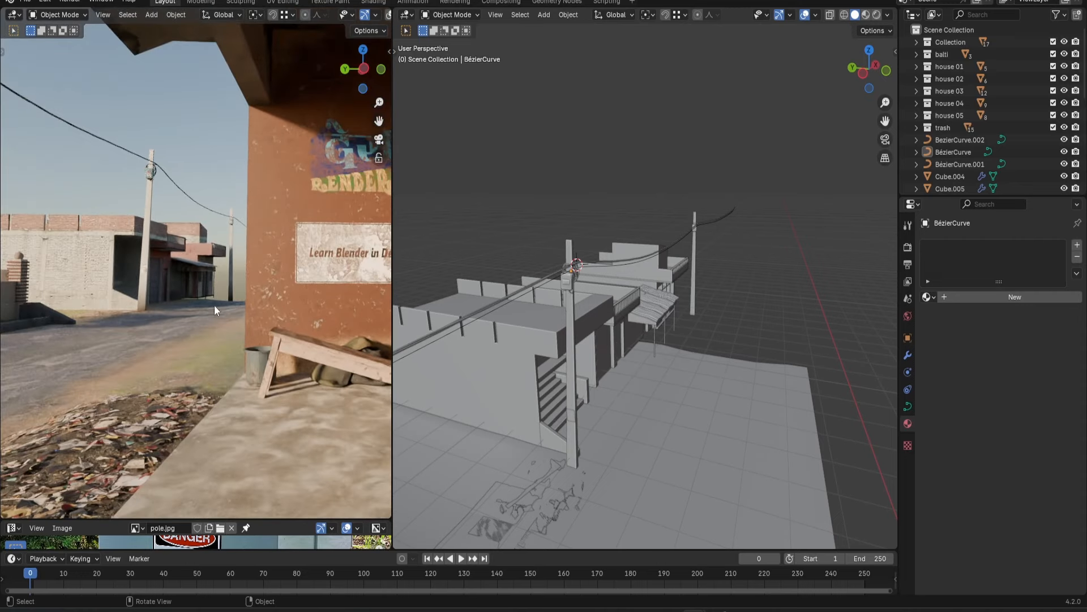
Make a linked duplicate of the road and align it along X with the original's far end to extend the street.
scroll(700, 436, down, 5)
middle_drag(700, 436, 611, 419)
click(583, 396)
middle_drag(578, 417, 508, 349)
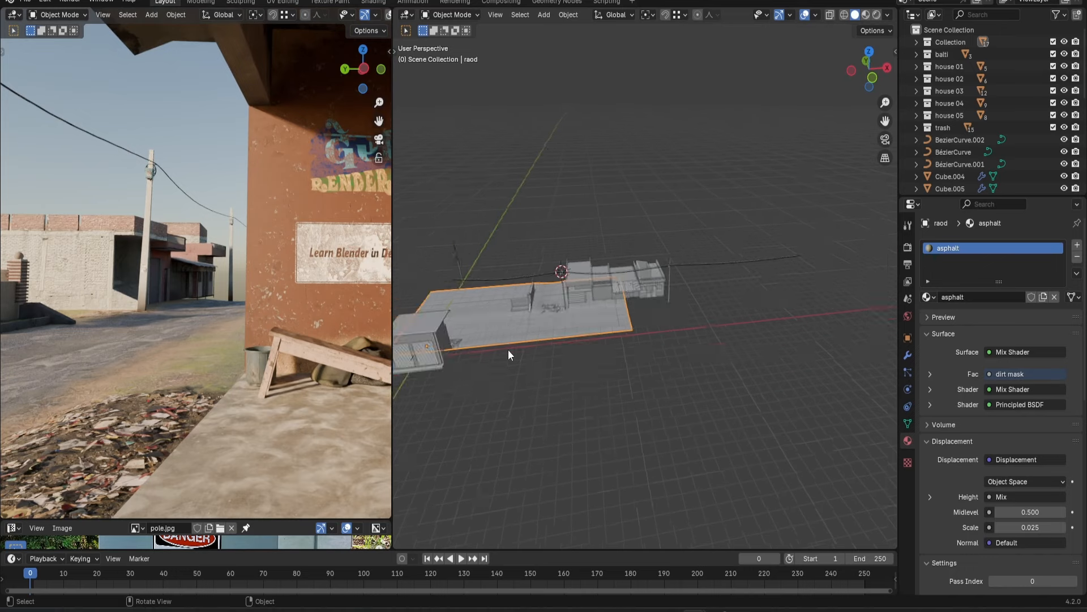
key(alt+d)
click(647, 335)
scroll(647, 335, up, 5)
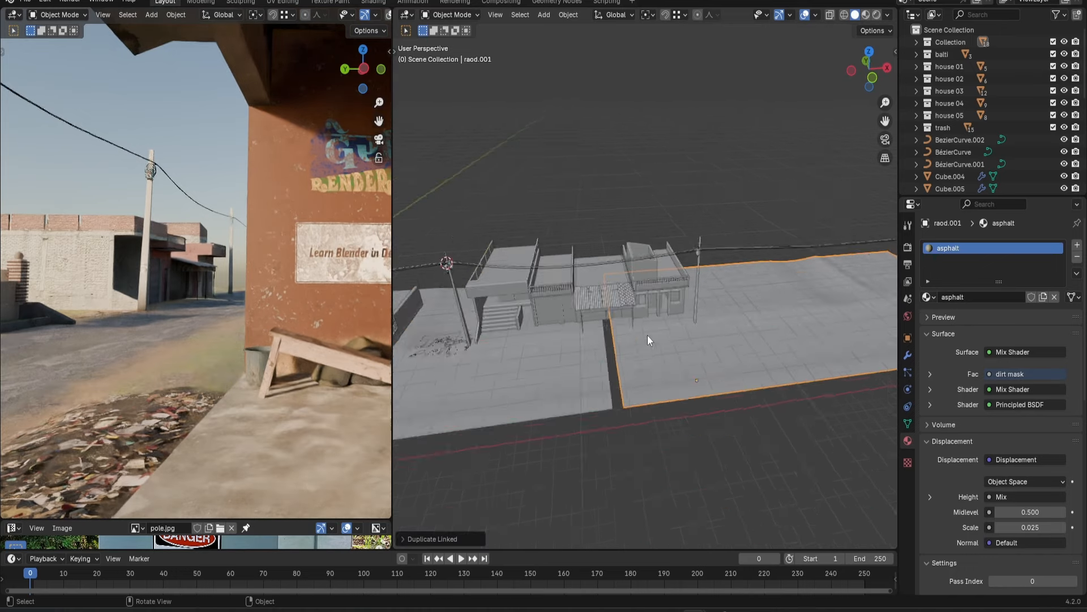
key(g)
key(x)
click(601, 454)
click(602, 468)
middle_drag(613, 404, 641, 396)
scroll(641, 395, up, 4)
Examine the empty street end in the camera view, and view the Trees with Alpha Texture download page on Gumroad in the browser.
scroll(641, 395, down, 5)
middle_drag(193, 307, 255, 349)
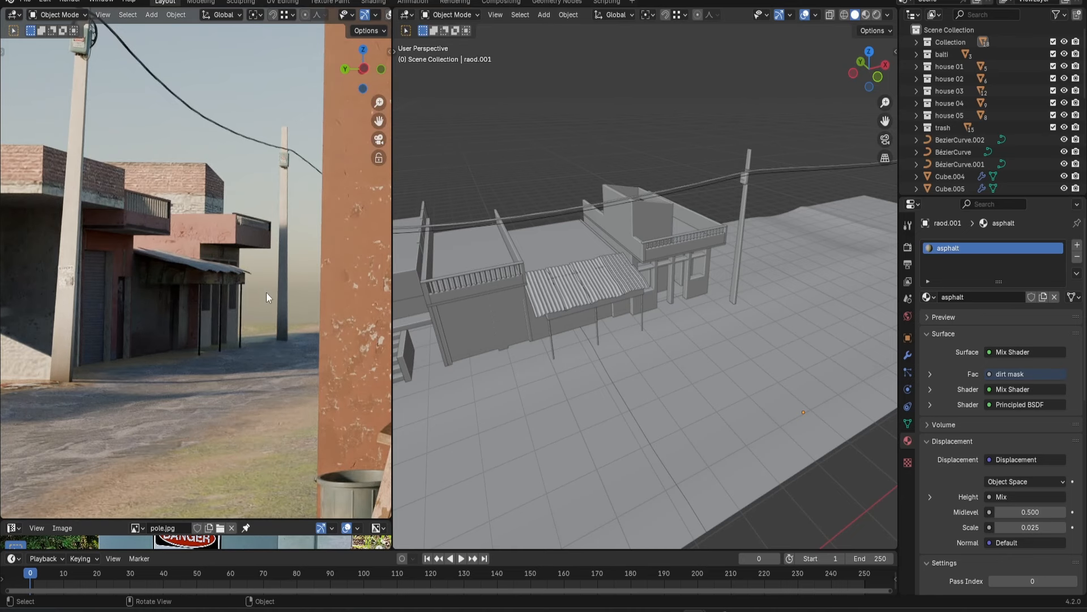
scroll(267, 292, down, 3)
middle_drag(658, 314, 547, 400)
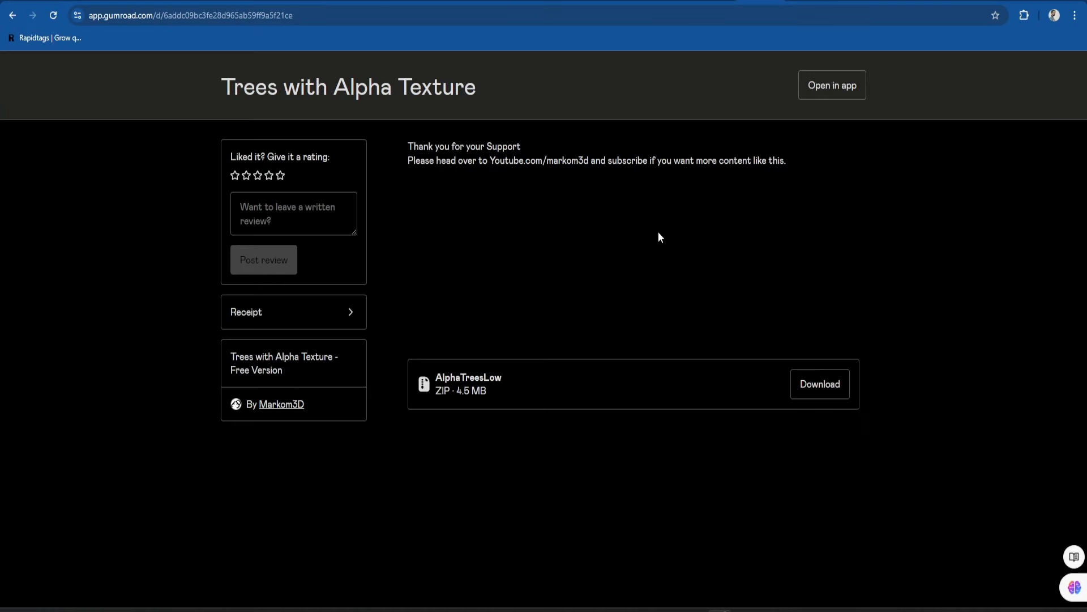
drag(310, 86, 456, 87)
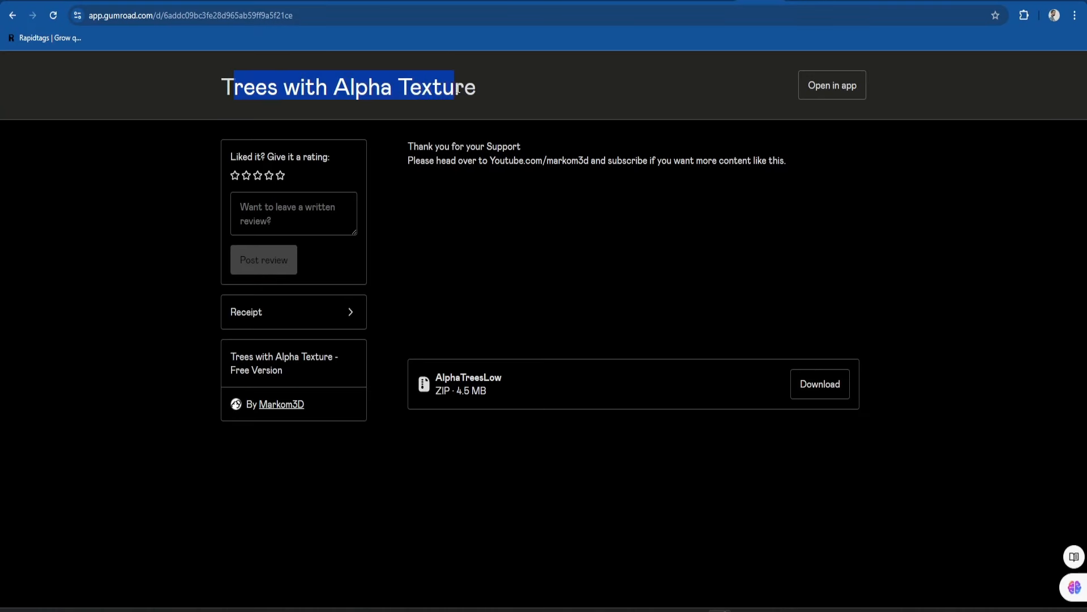
click(276, 367)
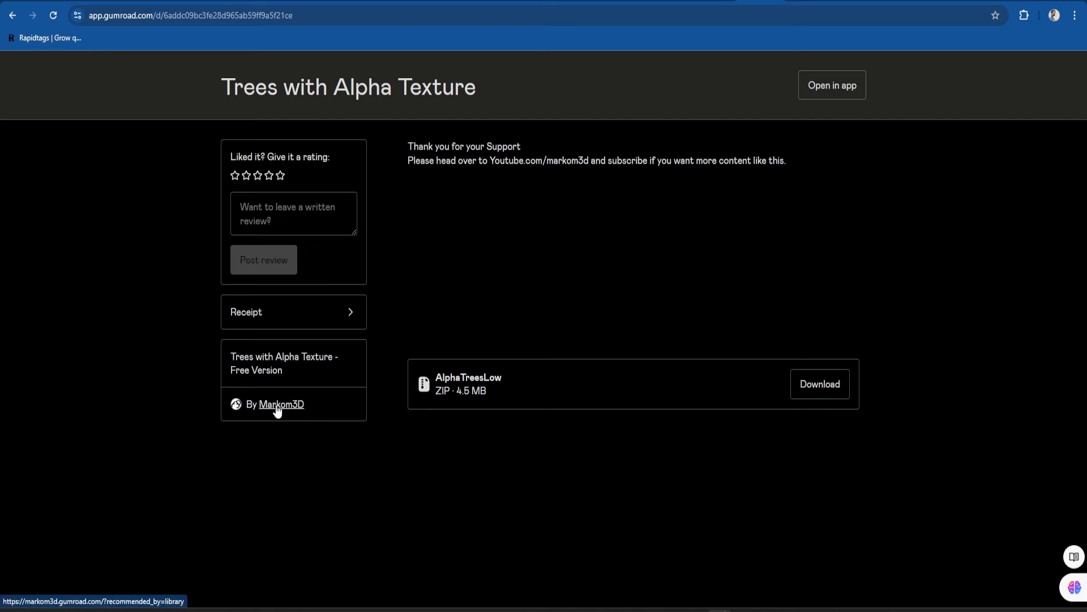
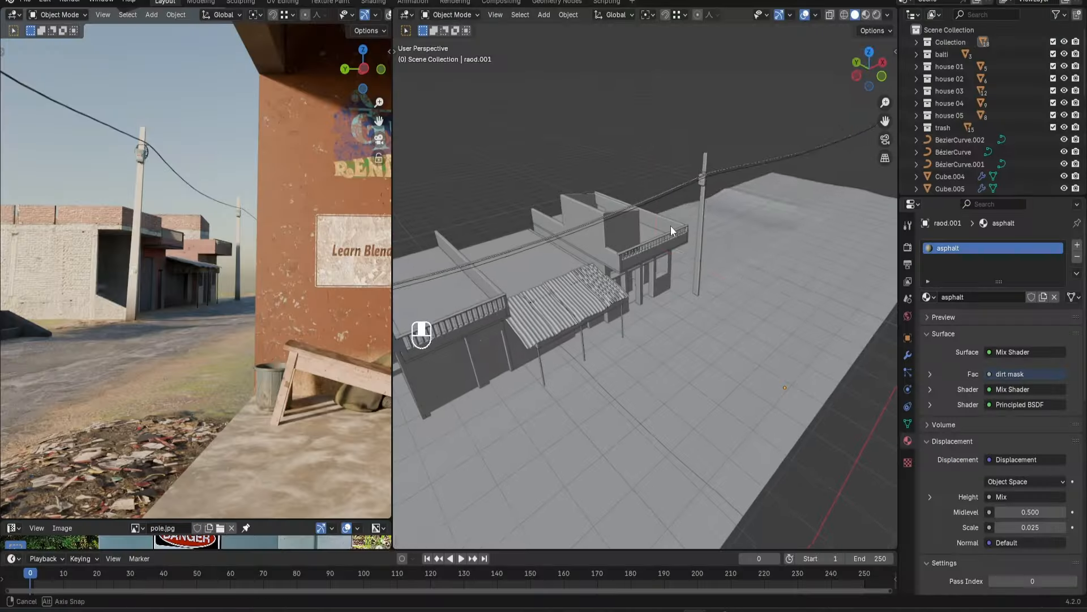
Back in Blender, paste the alpha-textured tree planes near the far pole and move one of them while viewing the rendered scene.
key(ctrl+v)
mouse_move(781, 209)
middle_down()
mouse_move(679, 169)
mouse_move(631, 193)
mouse_move(701, 194)
mouse_move(687, 189)
middle_up()
key(z)
click(695, 120)
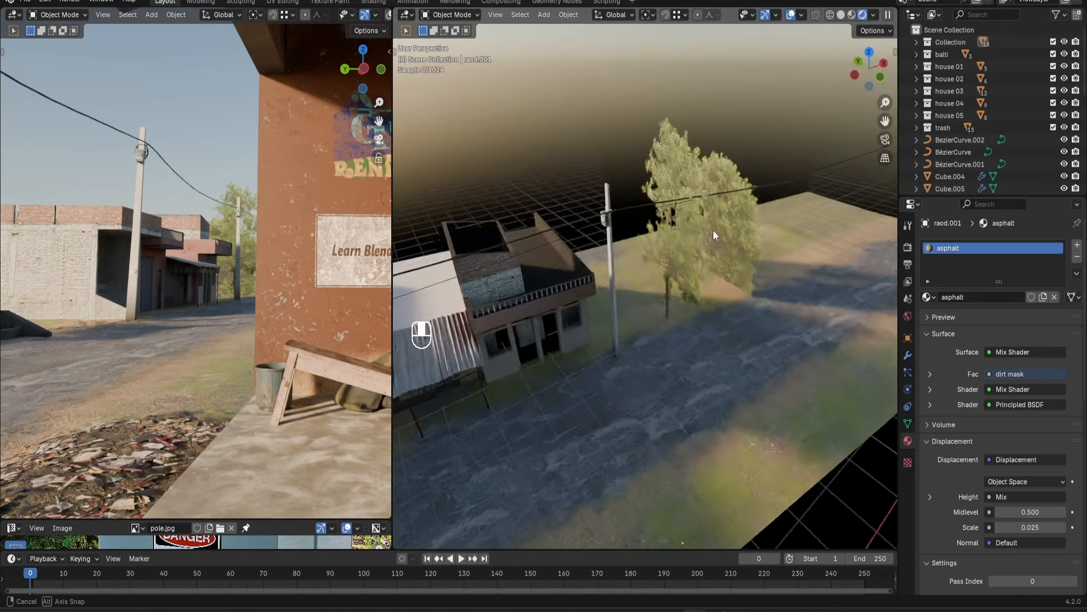
click(742, 278)
key(g)
click(759, 241)
middle_drag(756, 244, 714, 244)
Reposition the Pine1 and Oak6 tree planes so they fill the background behind the houses in the camera view.
click(729, 270)
key(g)
right_click(765, 257)
key(z)
click(728, 253)
scroll(212, 283, up, 4)
shift+middle_drag(211, 284, 159, 292)
middle_drag(681, 246, 759, 245)
click(793, 287)
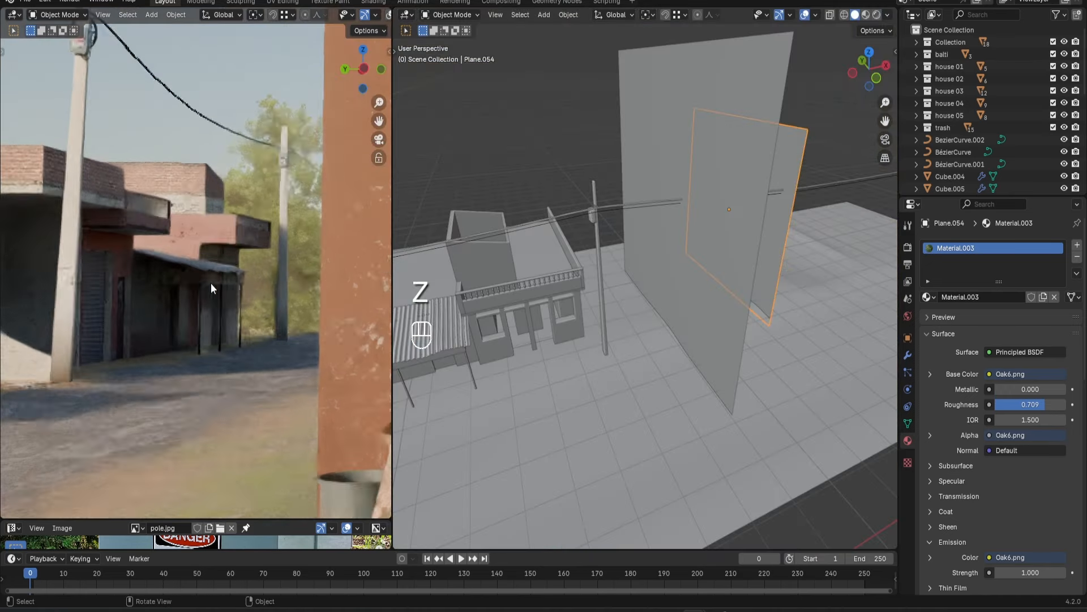
key(g)
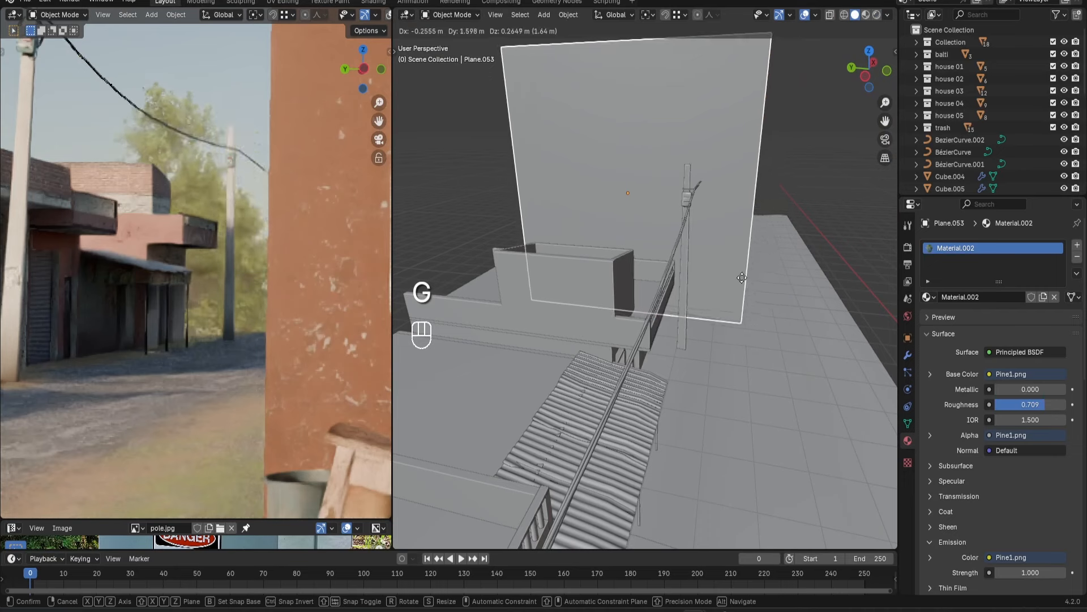
right_click(772, 274)
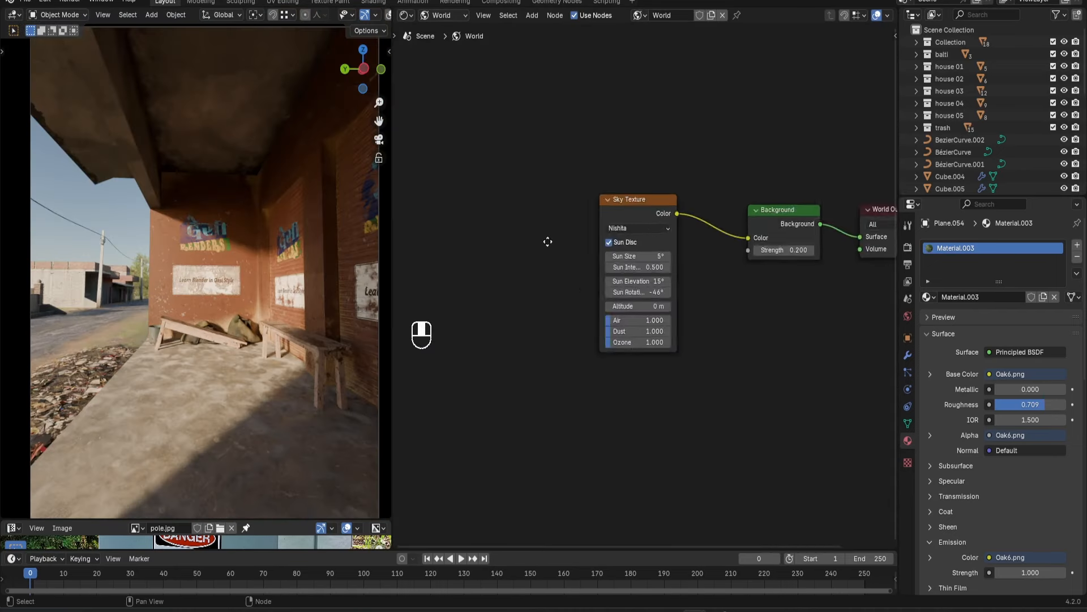
Set the Sky Texture's sun elevation to 5° and the world Background strength to 0.5.
scroll(496, 301, up, 2)
click(569, 319)
text(5)
key(Return)
click(798, 271)
text(.5)
key(Return)
Set the Sky Texture's sun rotation to -11.8° and try sun elevations of 10° and 5°.
middle_drag(572, 334, 605, 324)
drag(613, 326, 694, 326)
click(587, 312)
text(10)
key(Return)
click(588, 312)
text(5)
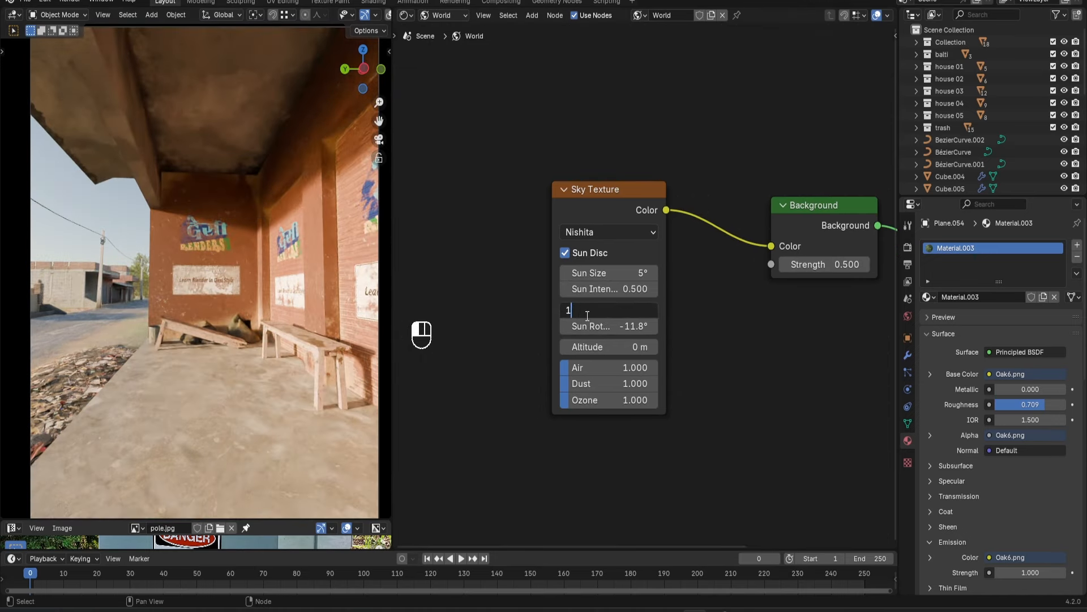
key(Return)
Try adjusting the Sky Texture's Air and Dust values, and set its sun rotation to -65.9°.
mouse_move(602, 346)
mouse_down()
mouse_move(656, 346)
mouse_move(602, 347)
mouse_up()
drag(609, 368, 668, 368)
right_click(609, 368)
click(609, 378)
text(5)
key(Return)
key(Escape)
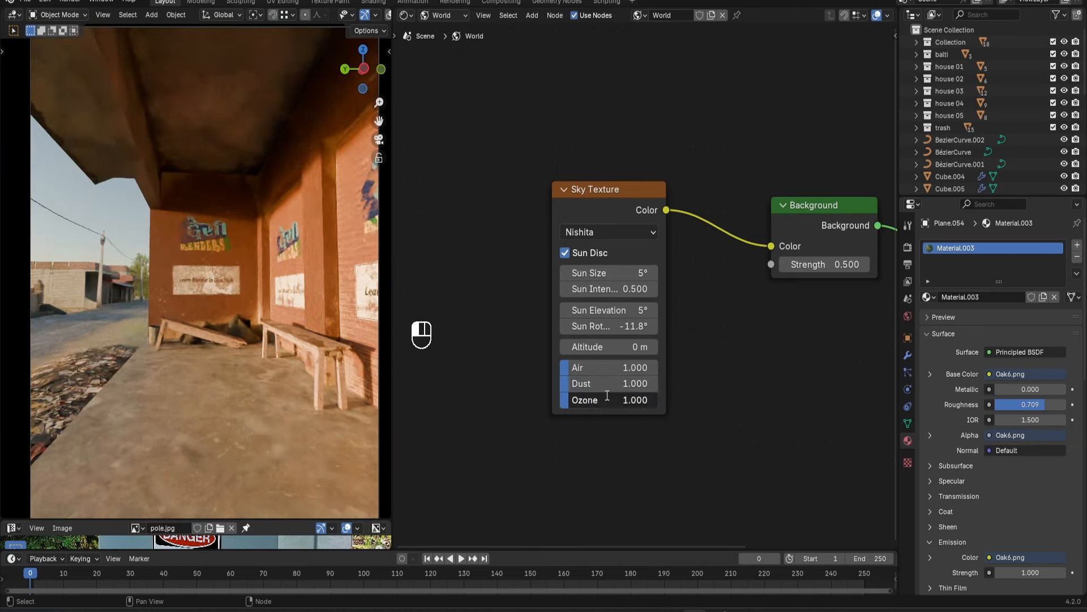
drag(611, 326, 645, 326)
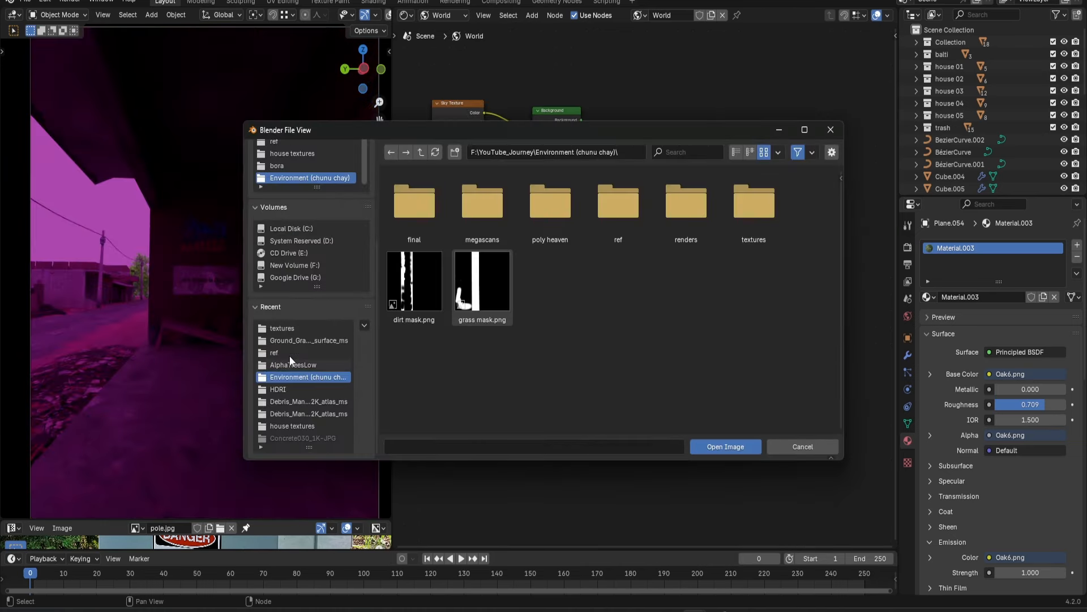
Load kloppenheim_06_4k.exr from the HDRI folder as the world environment texture and set its Mapping Z rotation to 205°.
click(278, 389)
scroll(743, 357, down, 1)
scroll(743, 356, up, 4)
double_click(687, 297)
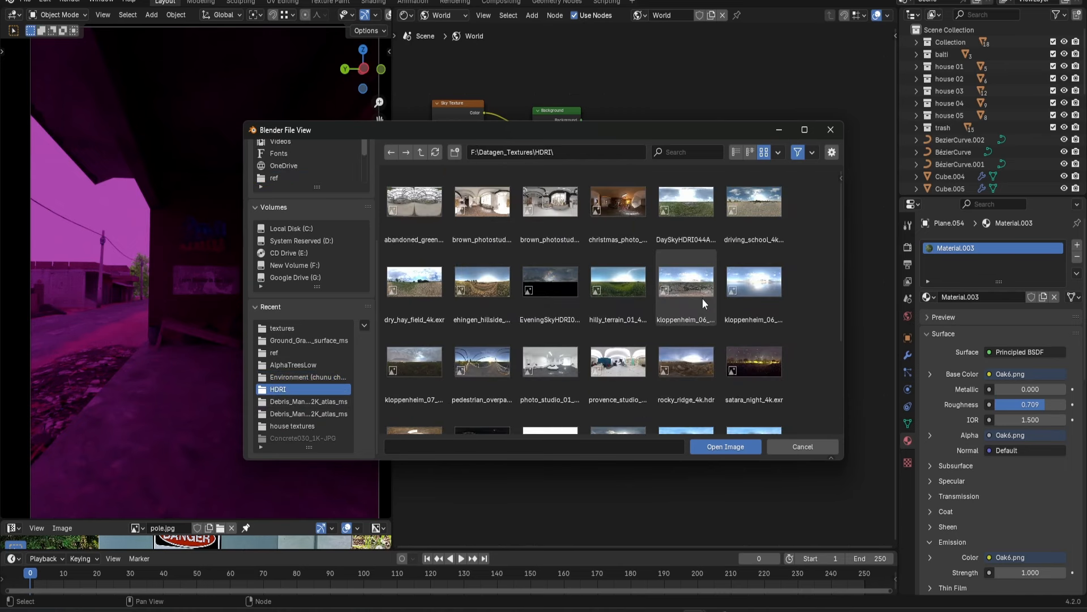
scroll(581, 408, up, 2)
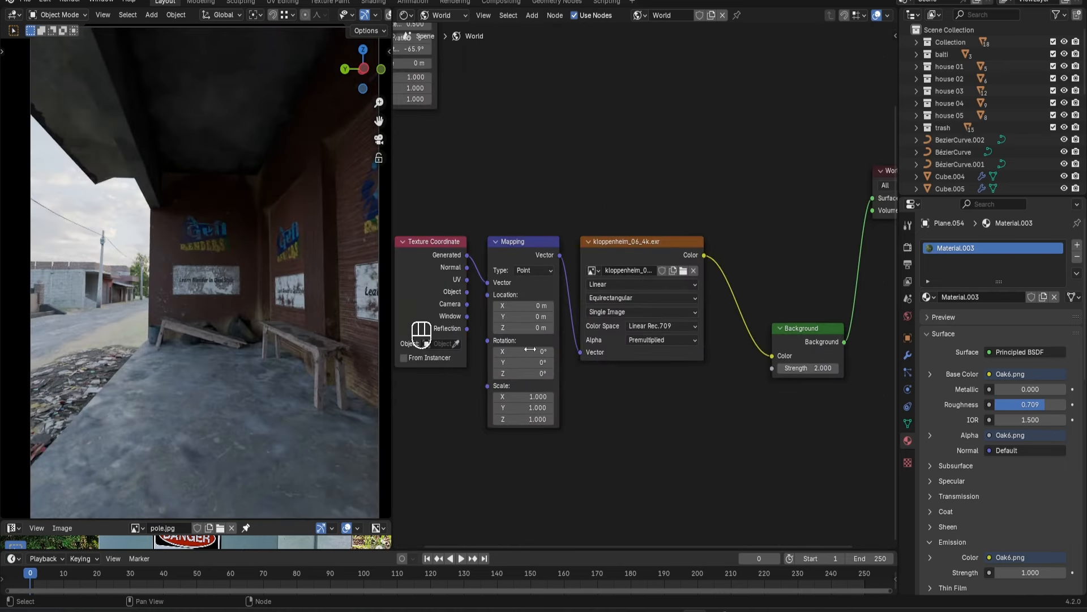
drag(524, 373, 638, 374)
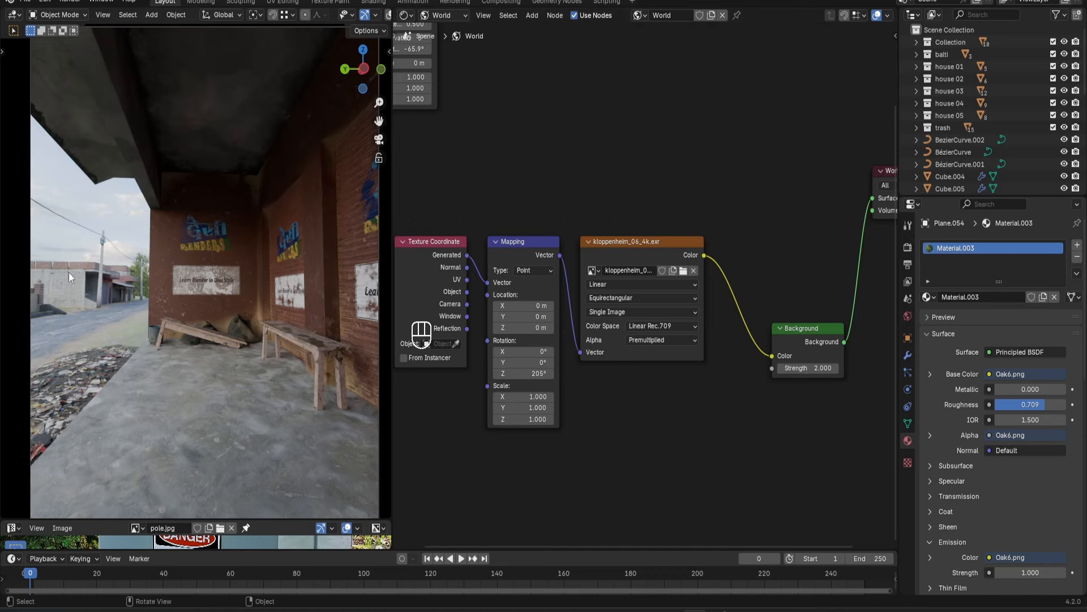
Bring back the 3D viewport, paste the area light in front of the shelter, and show the camera view in rendered shading.
click(405, 14)
click(418, 49)
shift+middle_drag(628, 334, 700, 356)
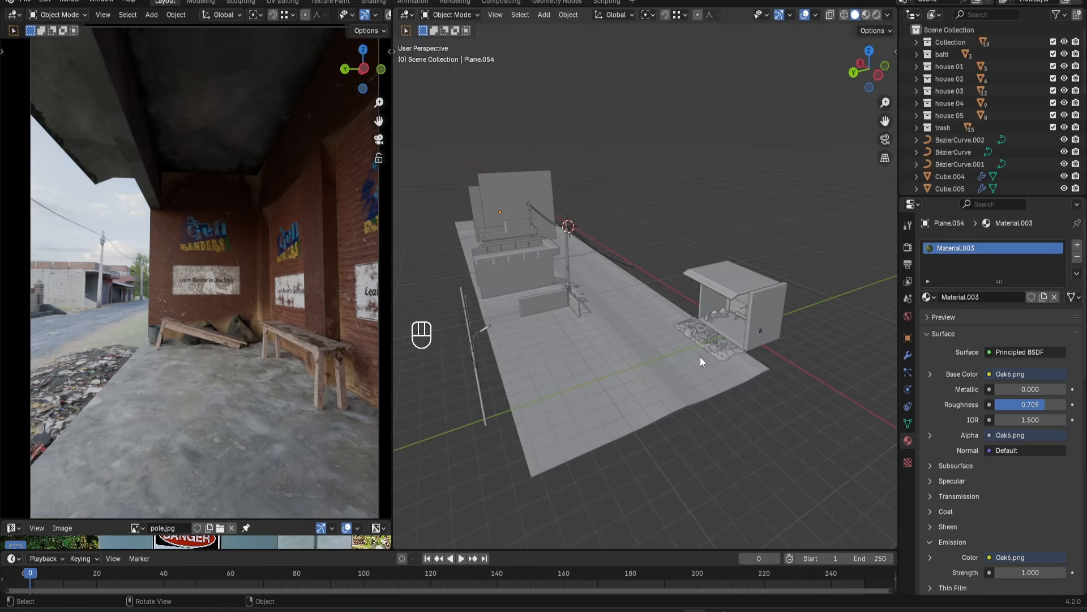
key(ctrl+v)
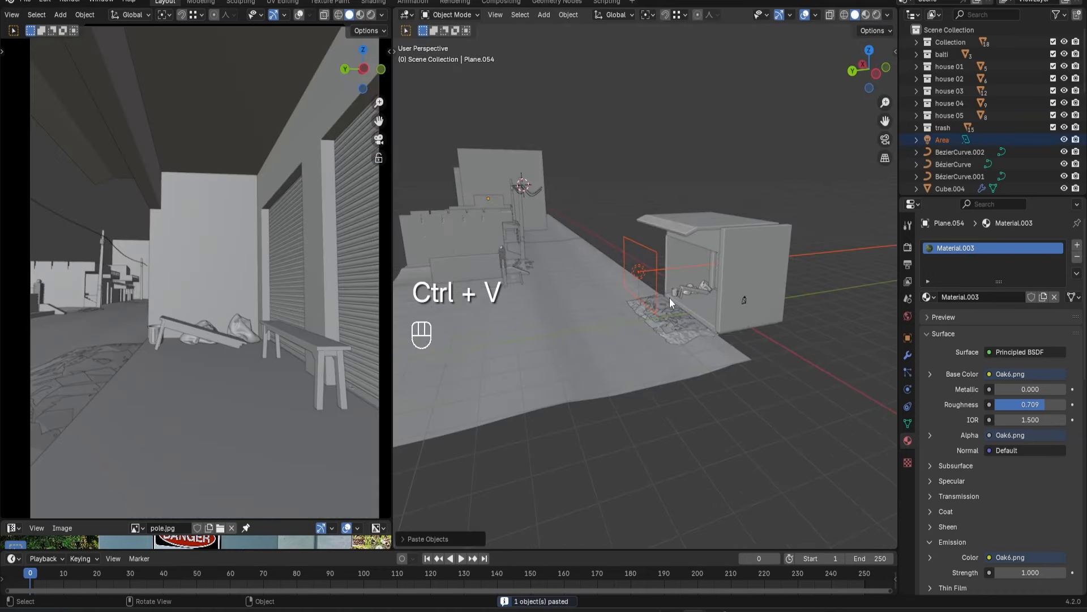
key(KP_Decimal)
key(z)
click(236, 138)
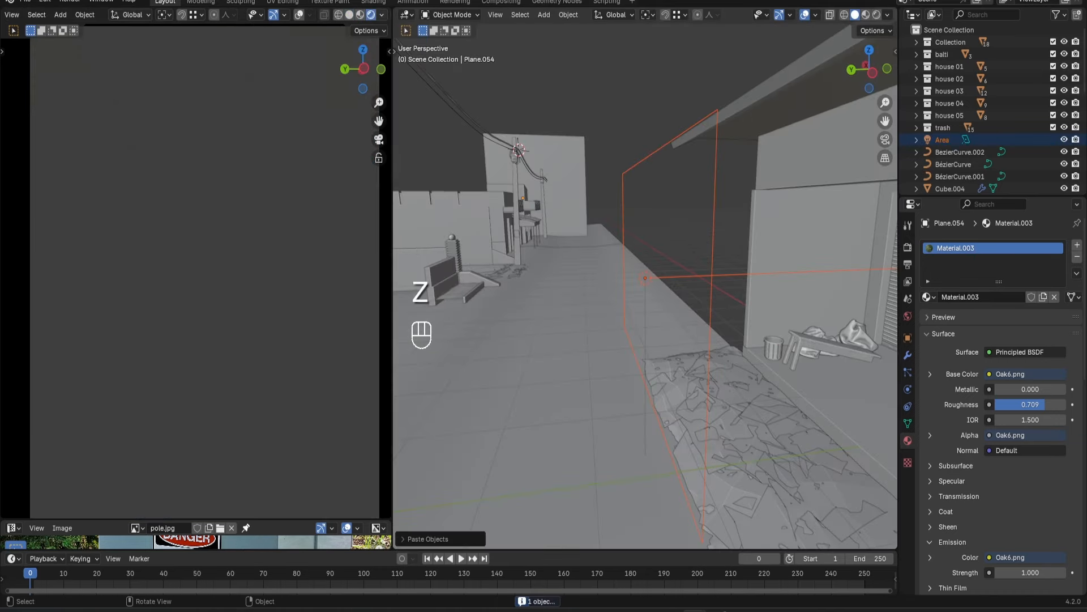
Set the area light's power to 50 W and compare the shelter with the light hidden and shown.
click(1064, 139)
click(1064, 139)
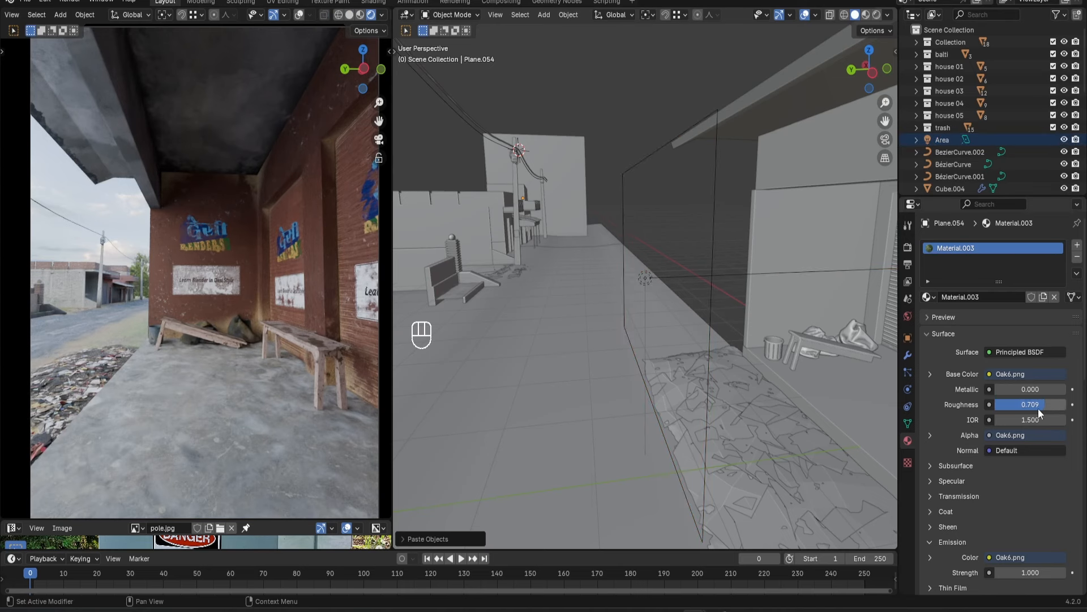
click(848, 269)
drag(1028, 330, 992, 330)
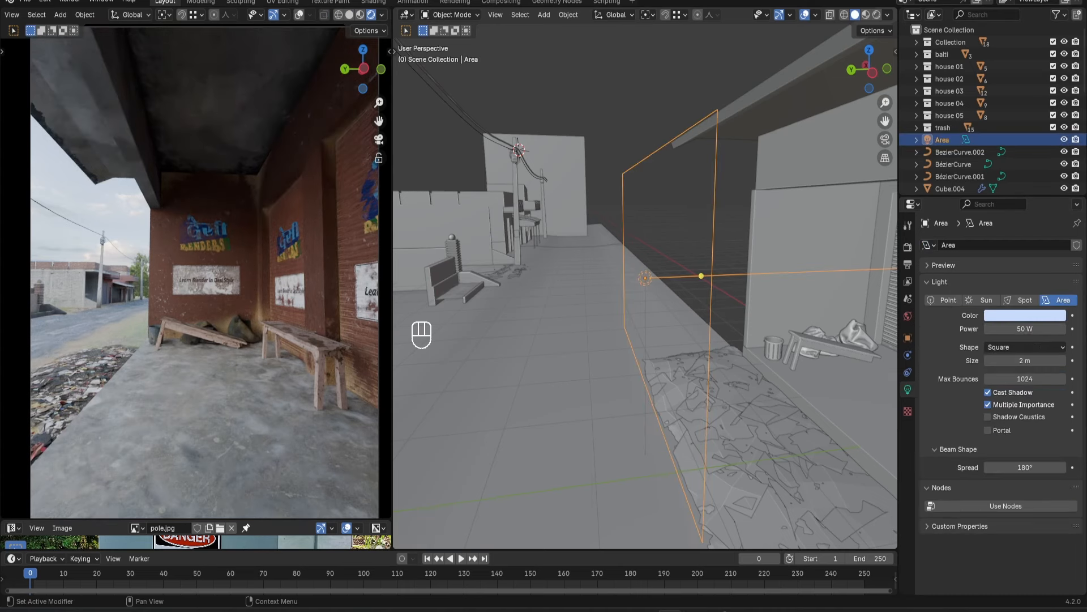
click(1064, 140)
click(1064, 139)
click(1064, 140)
click(1064, 140)
Adjust the area light's color by entering 0.2 for one of its color components.
click(1024, 315)
click(1011, 285)
text(.2)
key(Return)
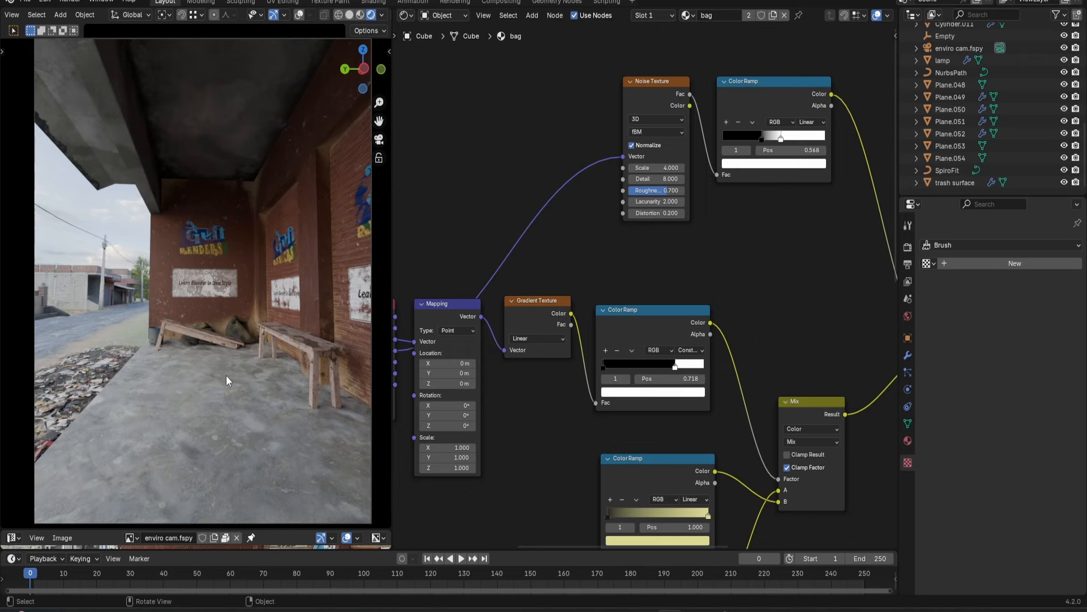
Inspect the bags behind the broken bench, and browse the browser's Google Images results for "laminated plastic bora" for bag textures.
scroll(226, 375, up, 8)
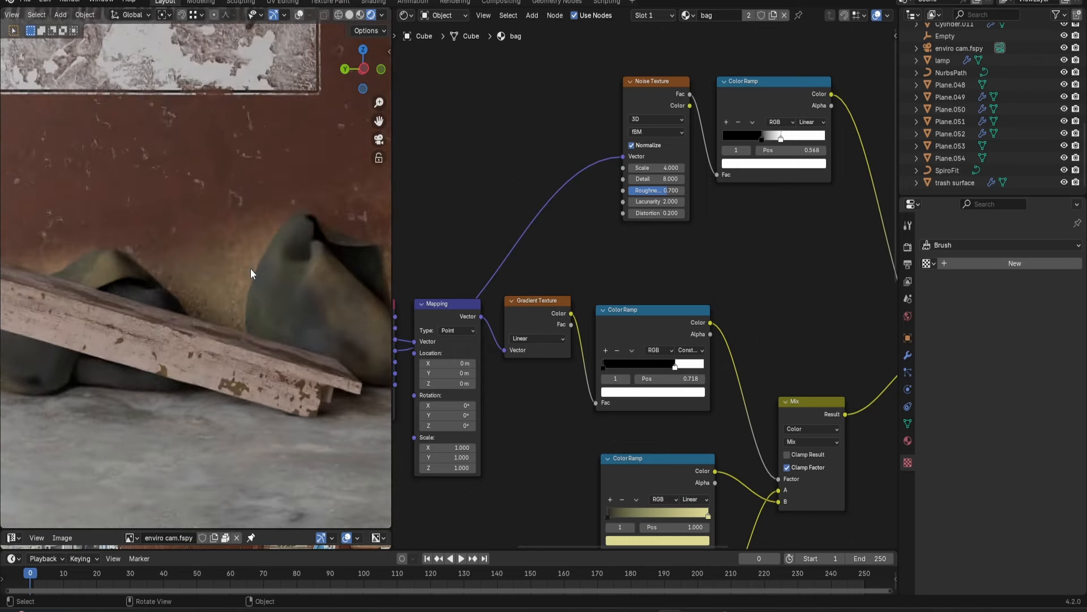
scroll(251, 268, down, 1)
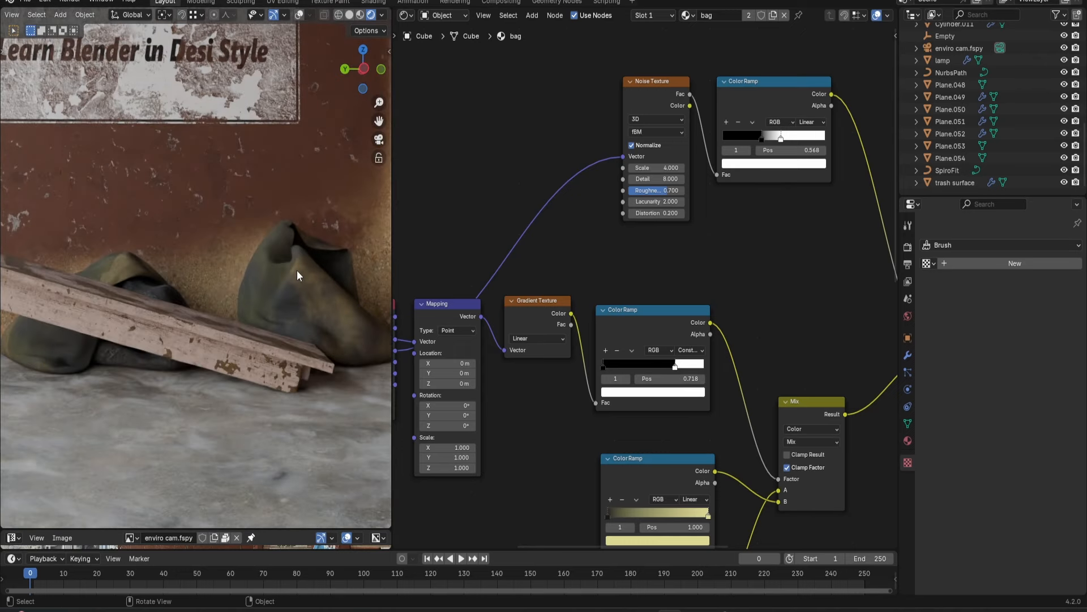
key(alt+Tab)
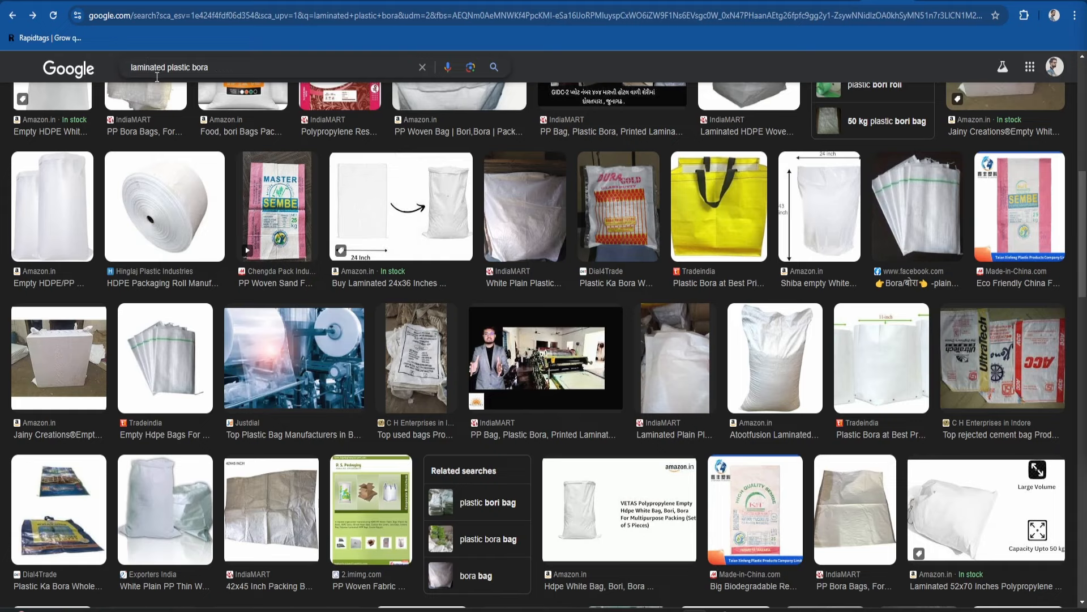
click(238, 68)
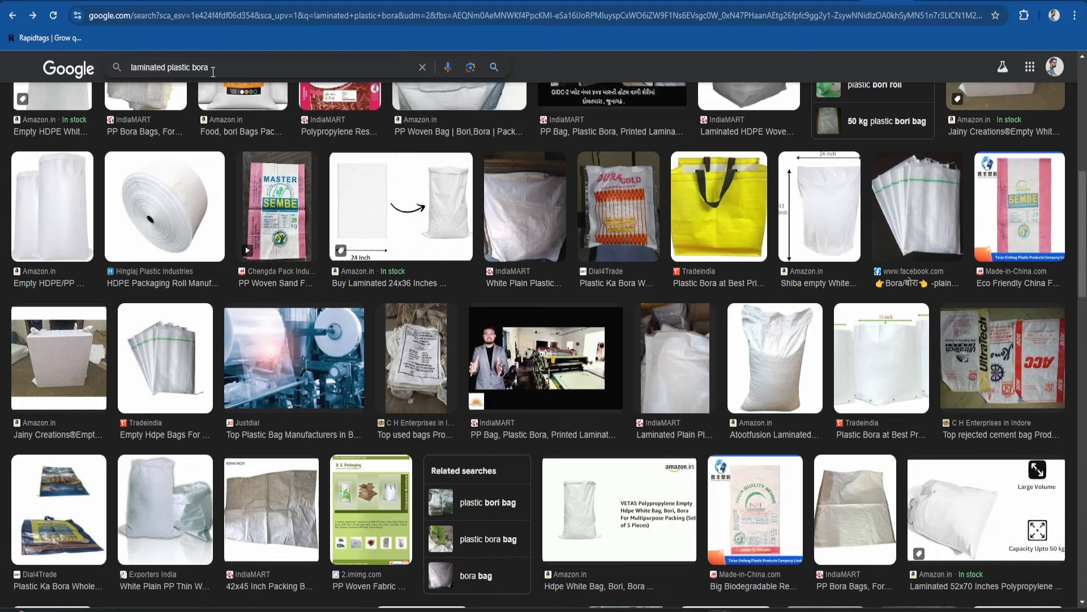
scroll(331, 155, up, 6)
scroll(505, 145, up, 3)
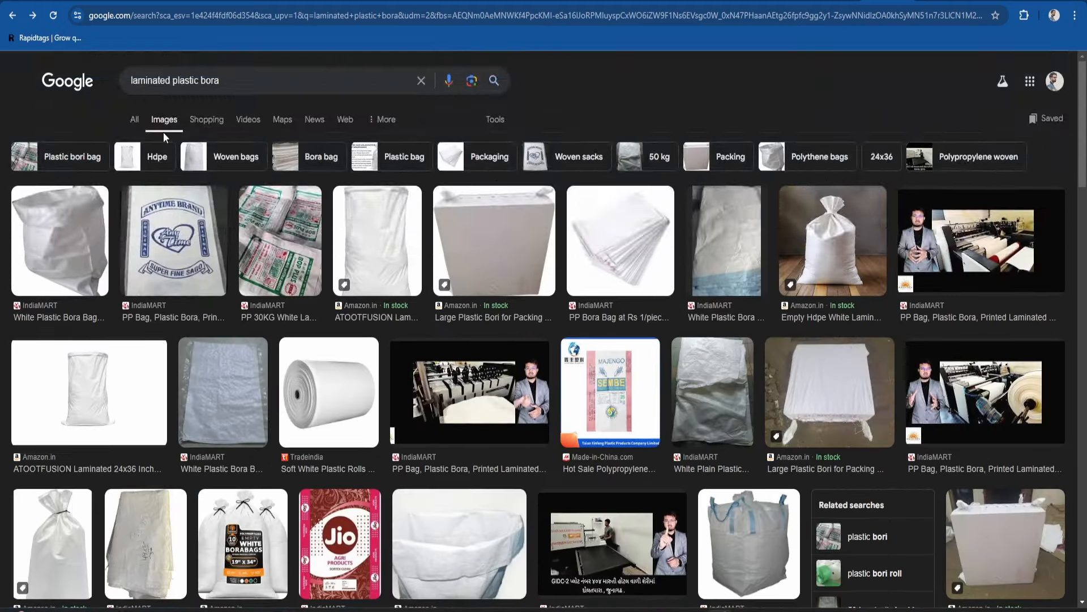
scroll(163, 133, down, 3)
scroll(469, 289, down, 4)
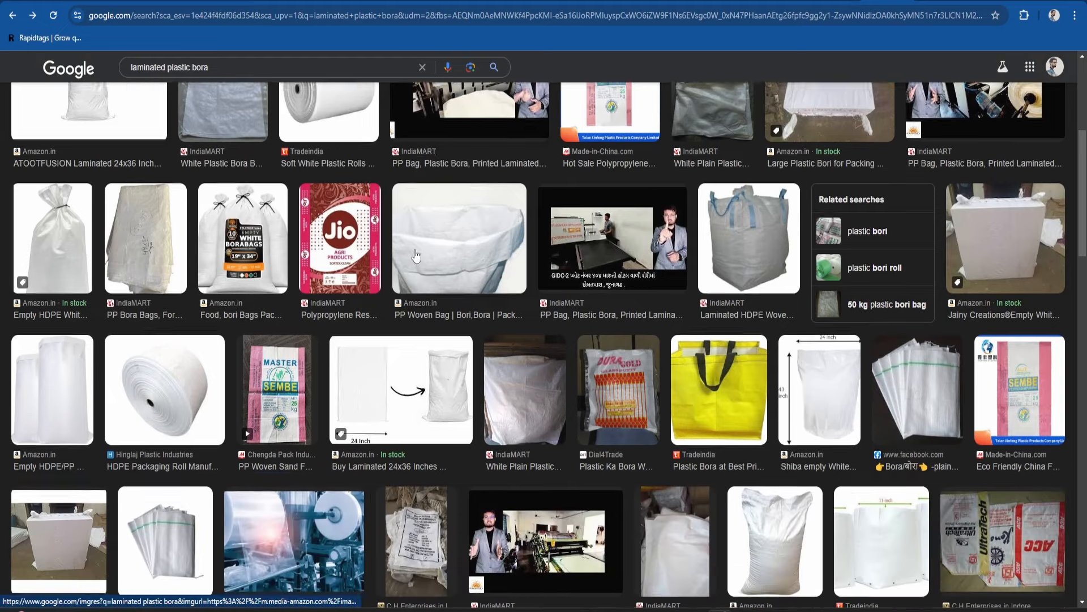
click(990, 418)
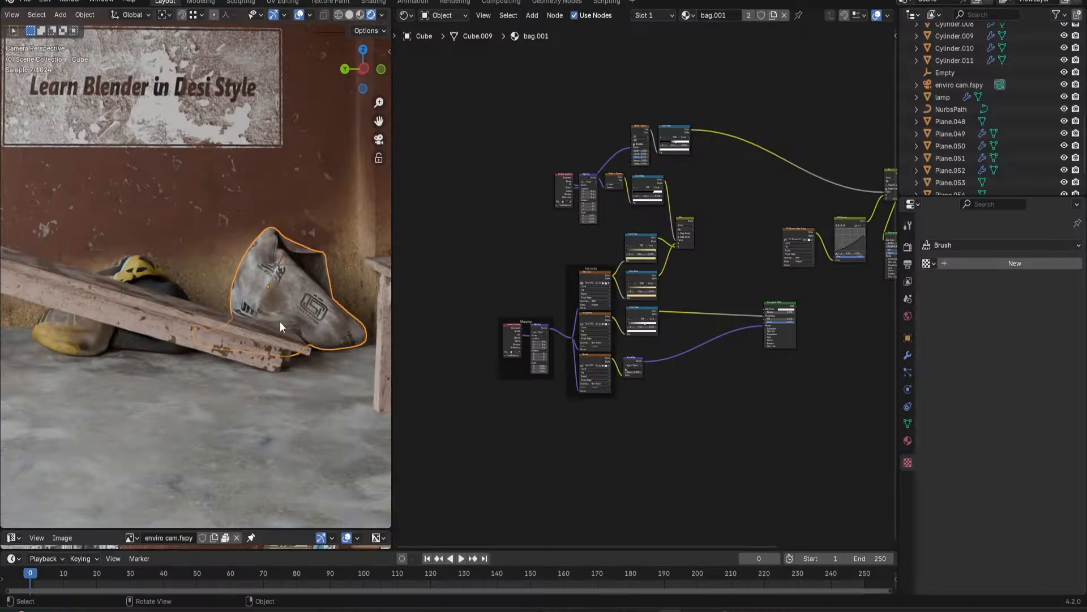
Examine the standing bag's UV island over the UltraTech bag in PP-Woven-Bags-2.jpg and the textured bags in the camera view.
scroll(286, 304, up, 2)
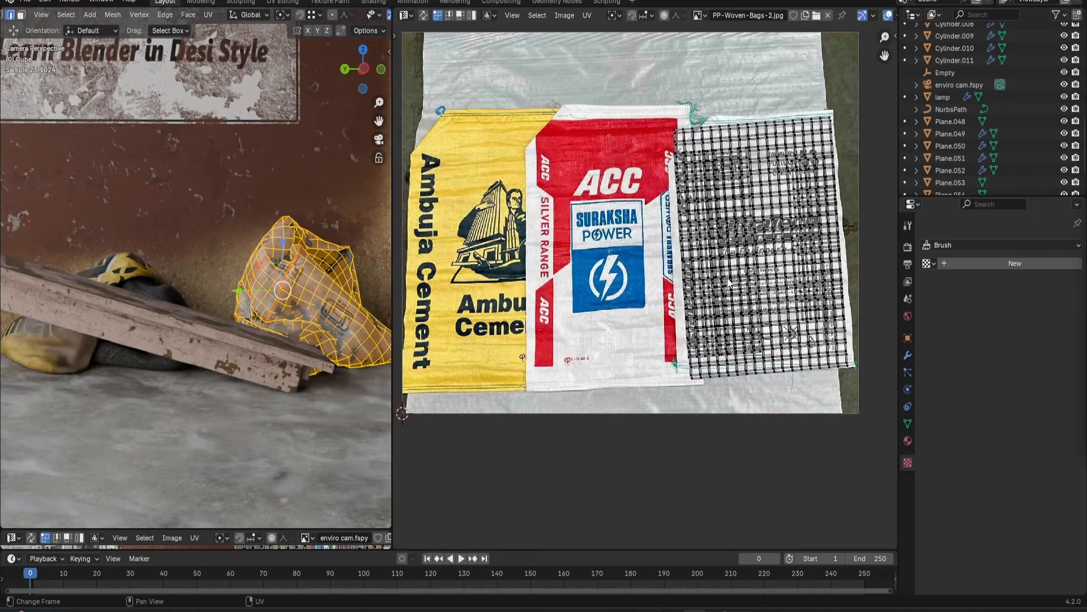
middle_drag(727, 279, 716, 279)
middle_drag(710, 223, 729, 241)
key(a)
middle_drag(601, 251, 683, 239)
key(Tab)
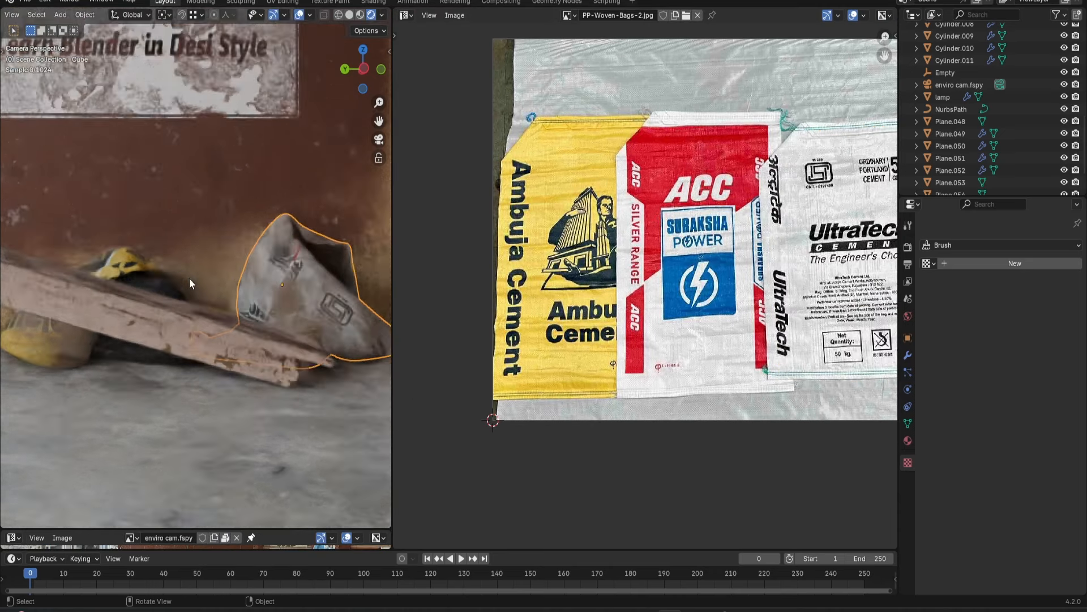
scroll(253, 301, down, 2)
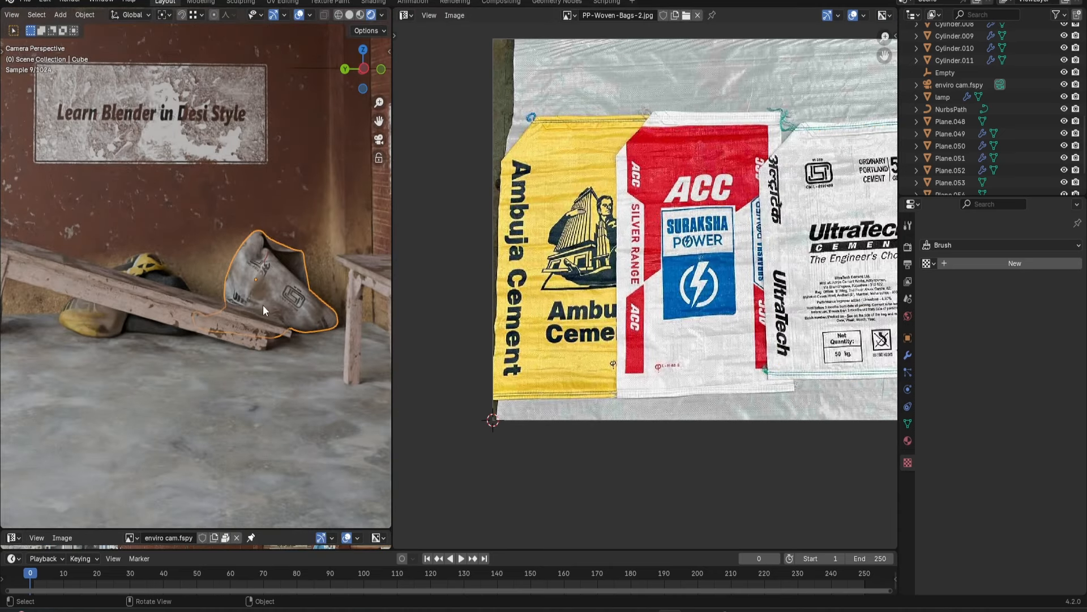
key(Home)
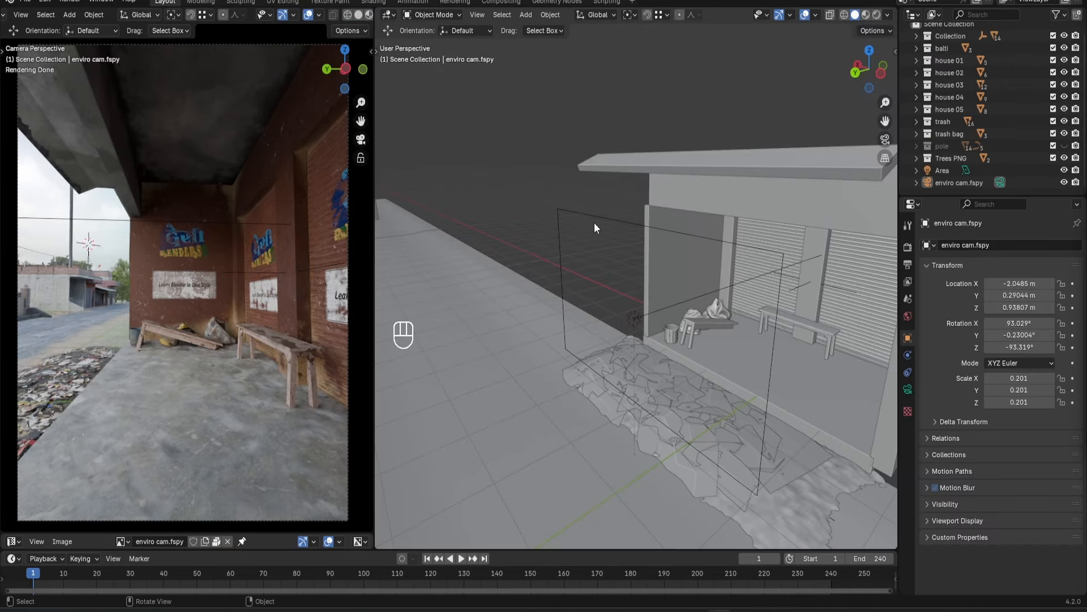
Open the area light's settings and compare the shelter's look with the light hidden and shown.
click(596, 222)
key(g)
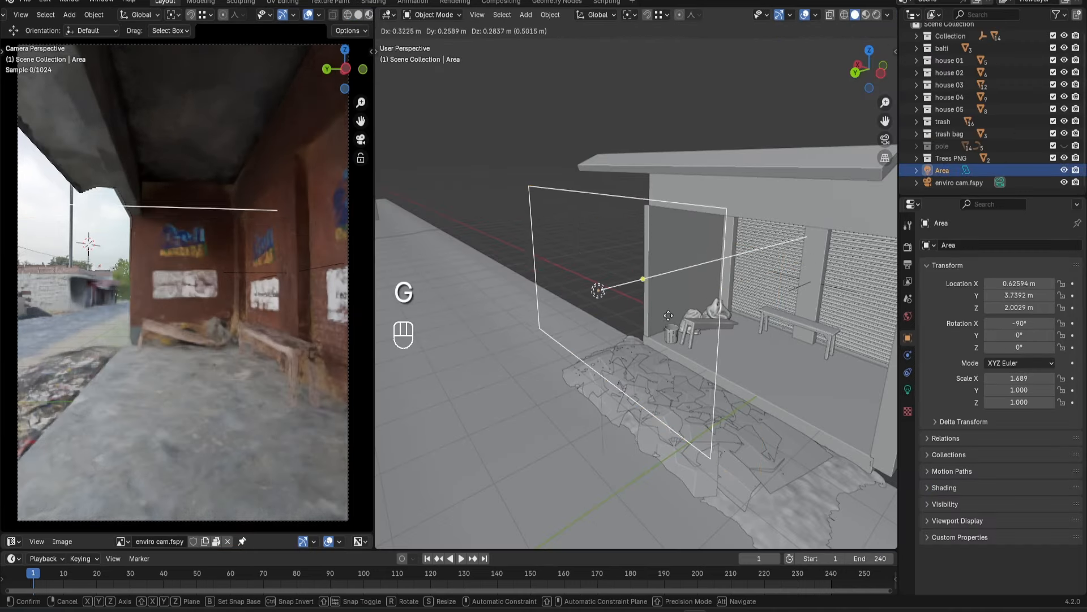
right_click(699, 307)
click(909, 389)
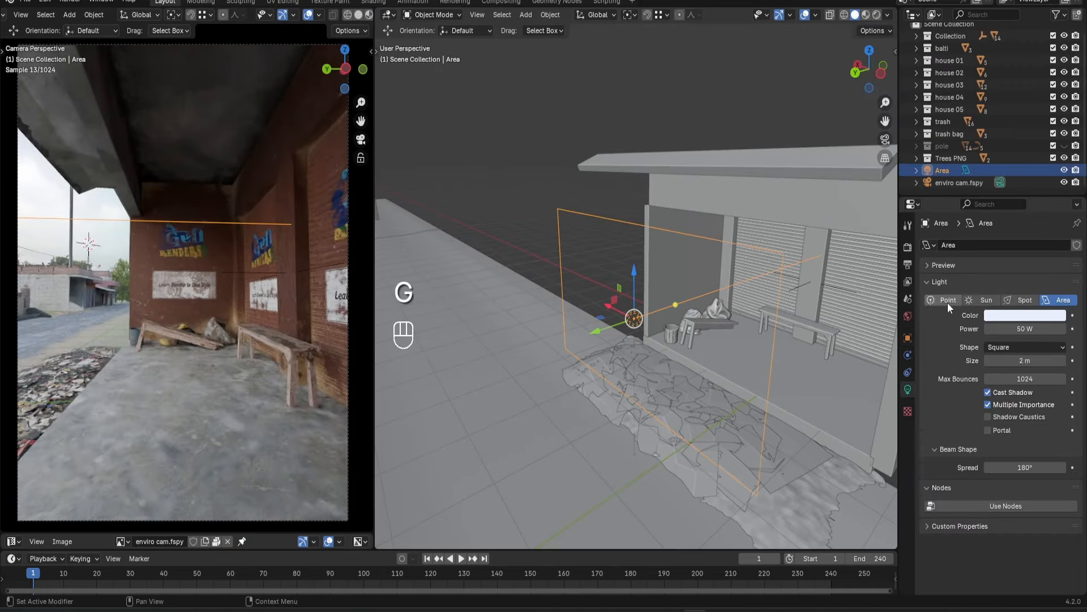
click(1064, 171)
click(1064, 171)
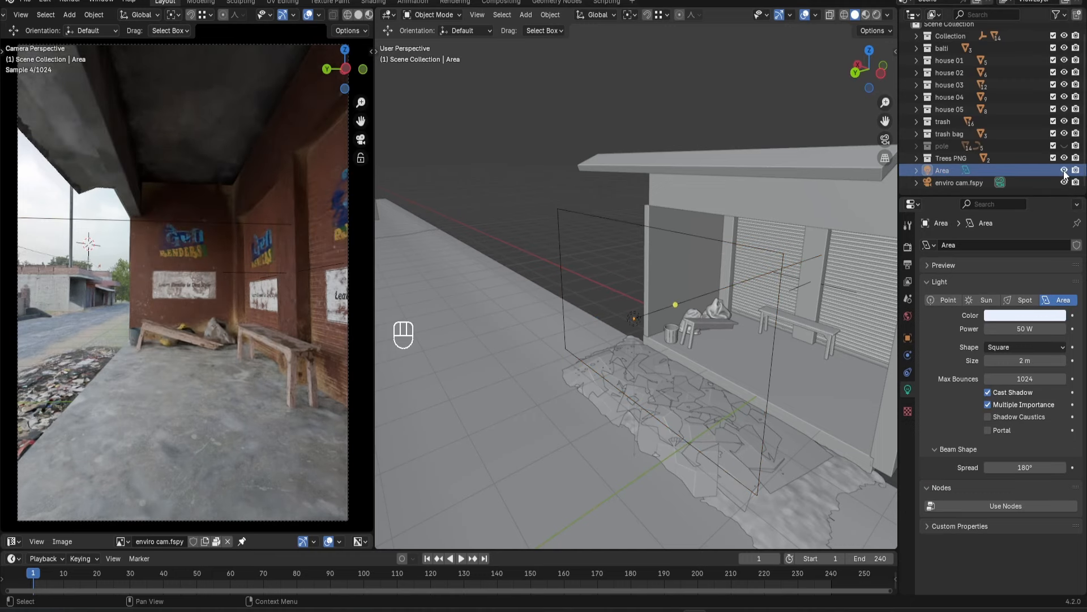
click(1064, 171)
click(1064, 171)
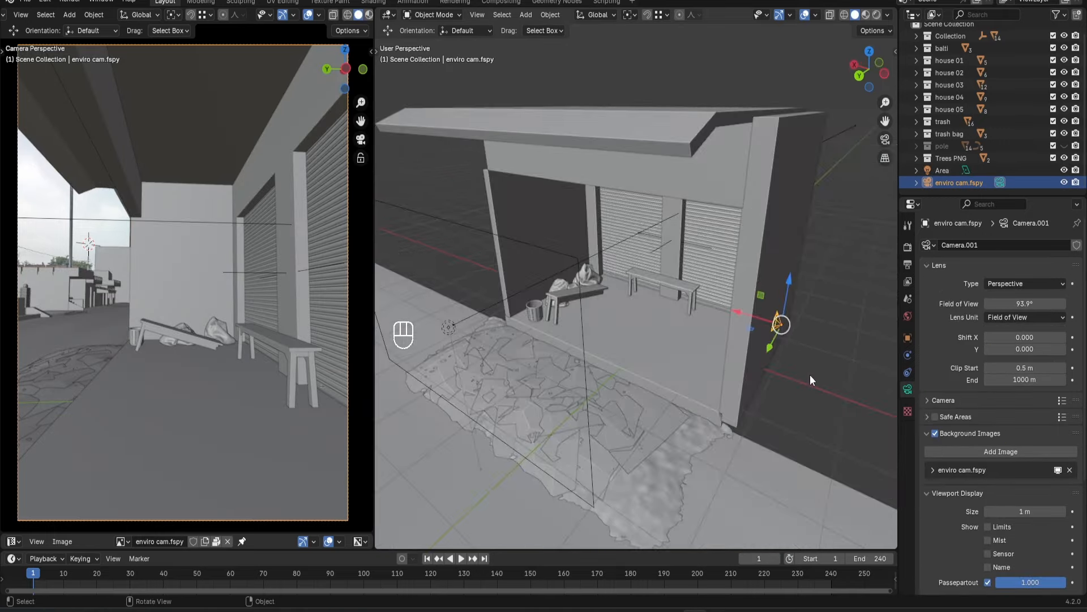
Animate the camera from frame 1 to frame 240, moving it about 0.53 m along the global X axis and keyframing both ends.
middle_drag(810, 375, 815, 373)
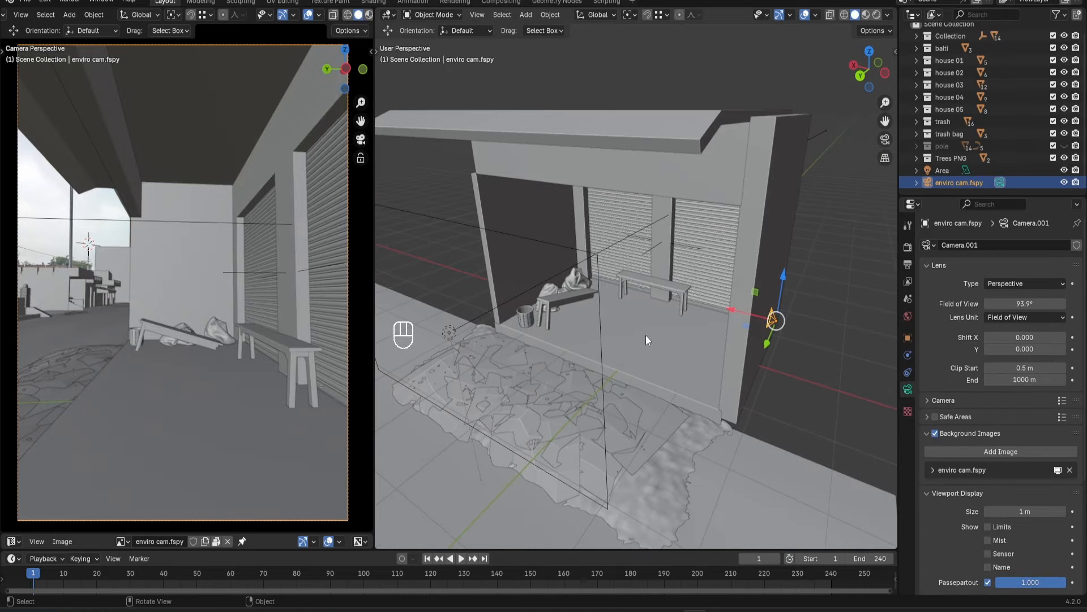
drag(29, 571, 596, 602)
scroll(786, 363, up, 3)
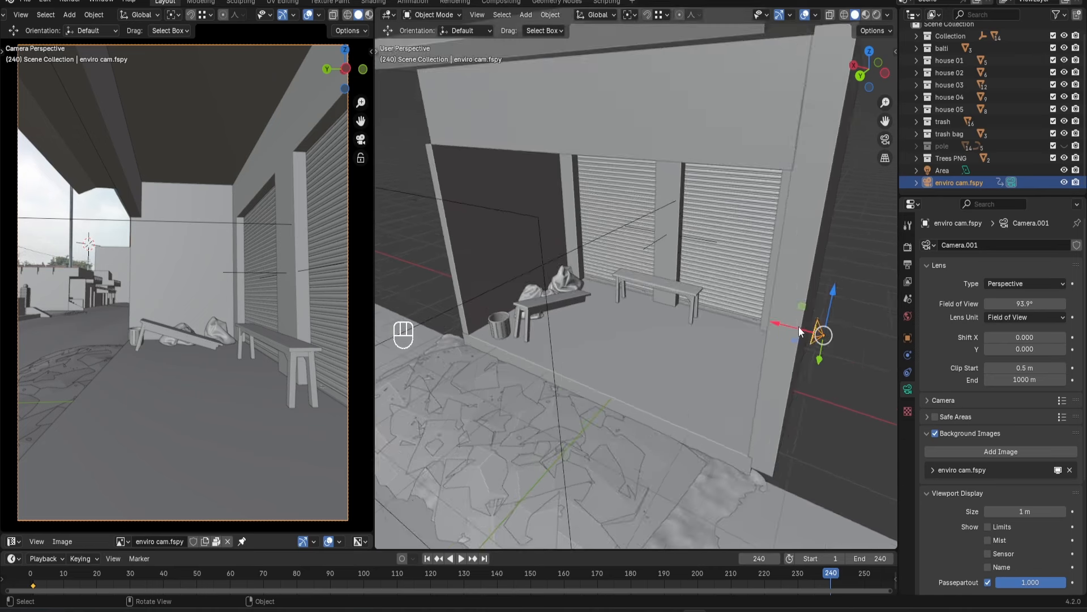
key(g)
key(x)
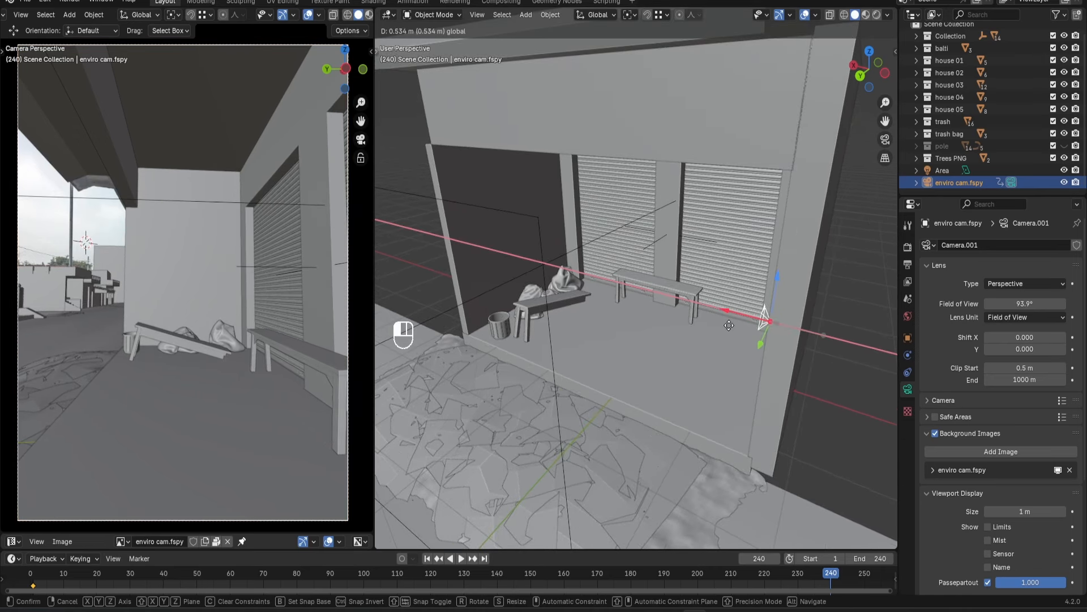
click(732, 325)
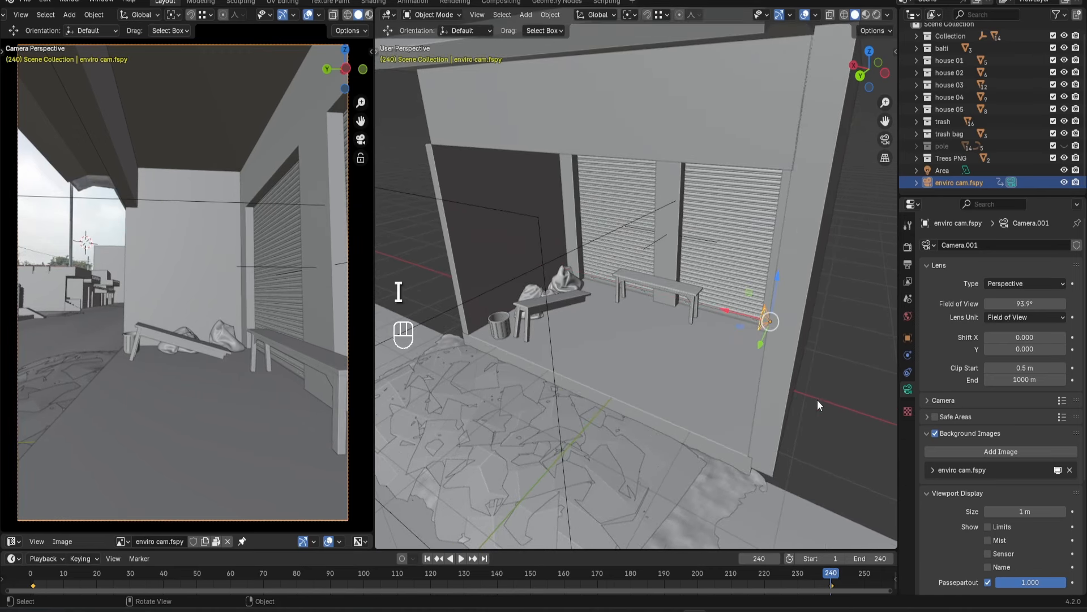
Set the interpolation mode of the camera's keyframes to Linear.
click(838, 387)
click(770, 319)
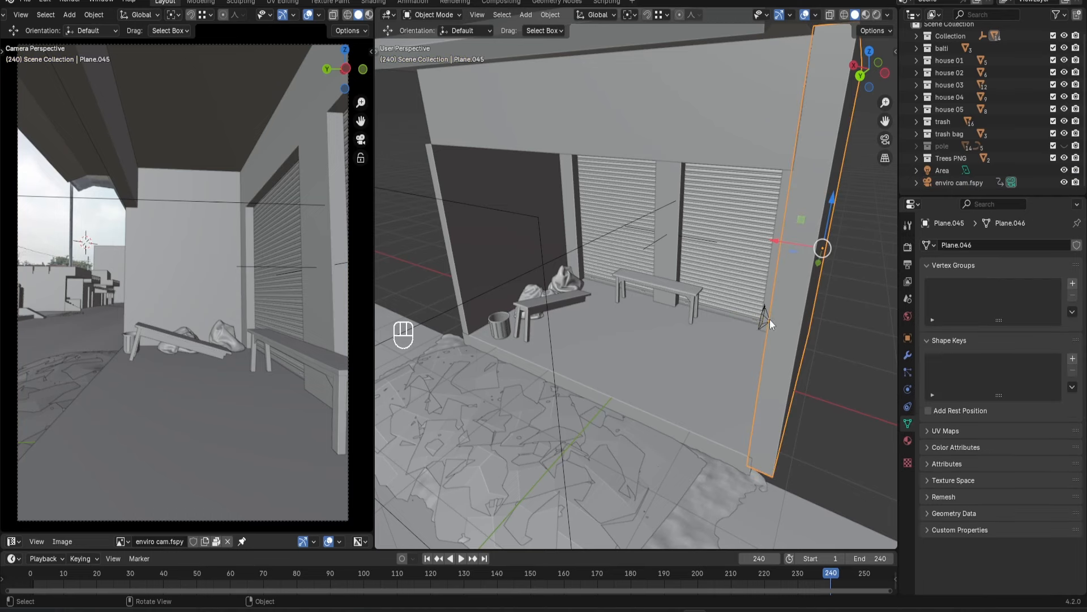
click(769, 318)
right_click(750, 586)
mouse_move(753, 508)
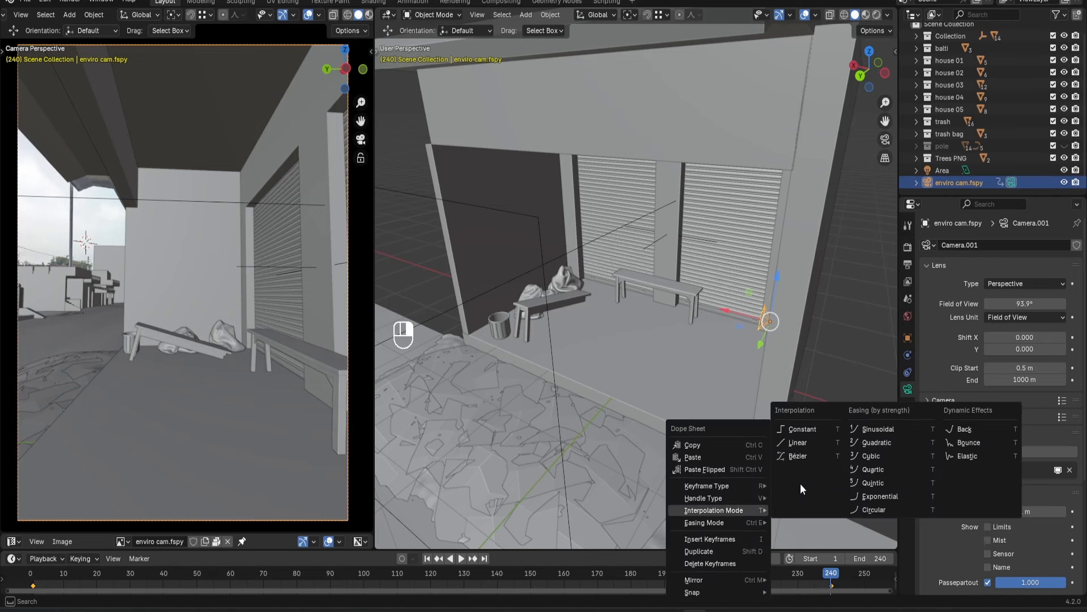
click(819, 441)
click(855, 403)
Play the camera animation from the first frame to check the motion.
click(32, 575)
key(space)
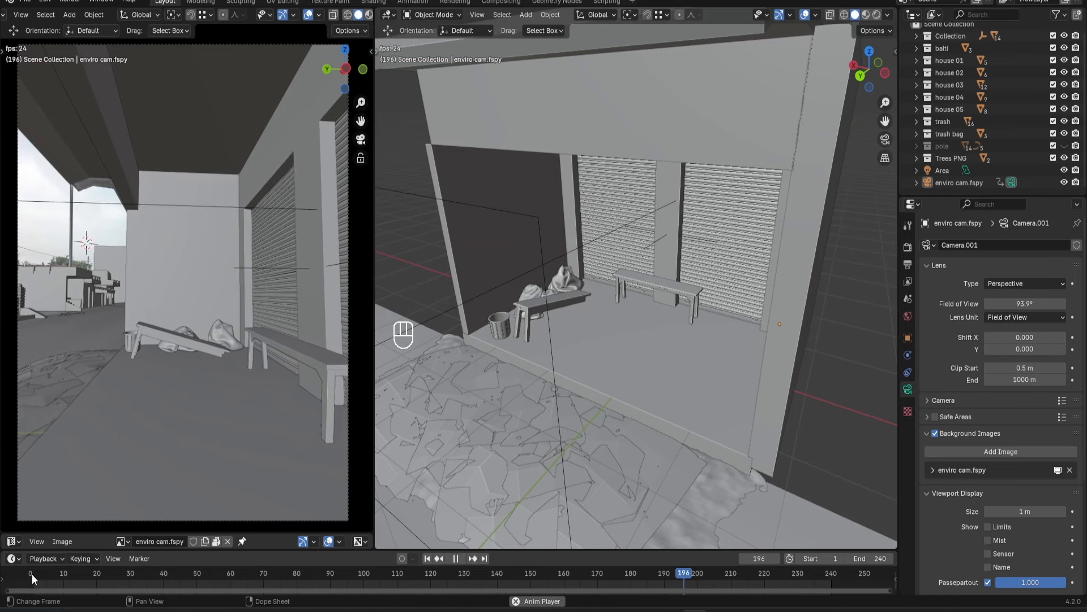
key(space)
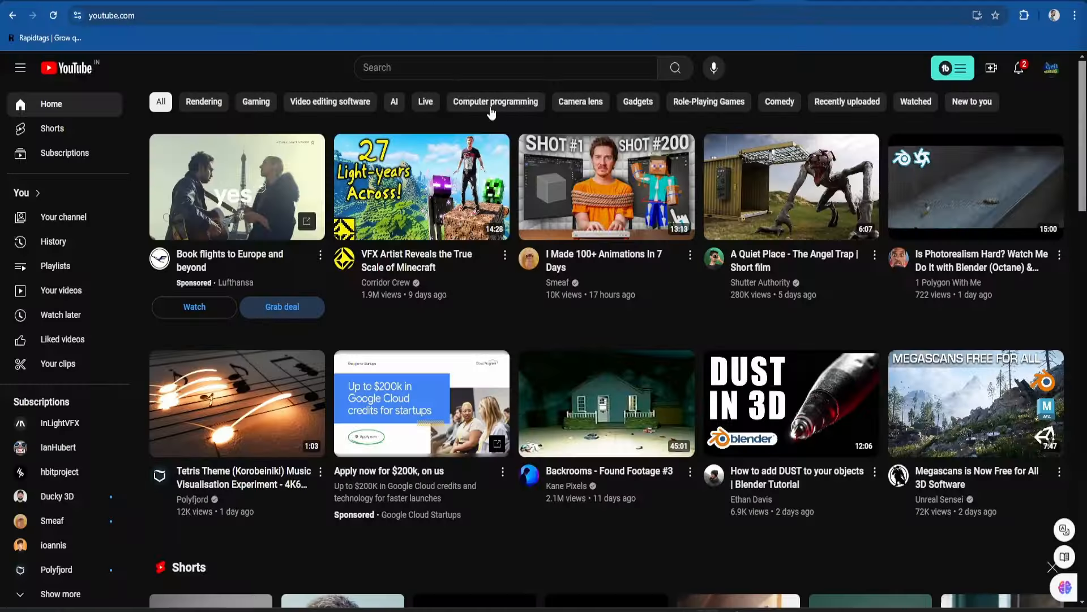
Switch to YouTube in the browser, search for "rain in blender", and open the "Make Rain in 4 min / Blender-Tutorial" video.
click(445, 70)
text(rain in blender)
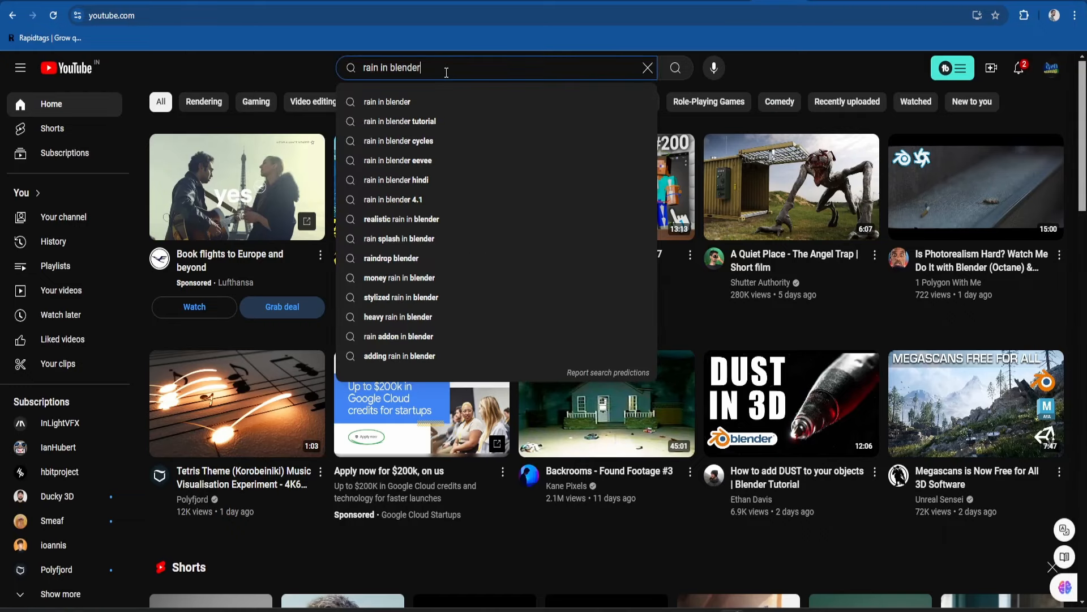
key(Return)
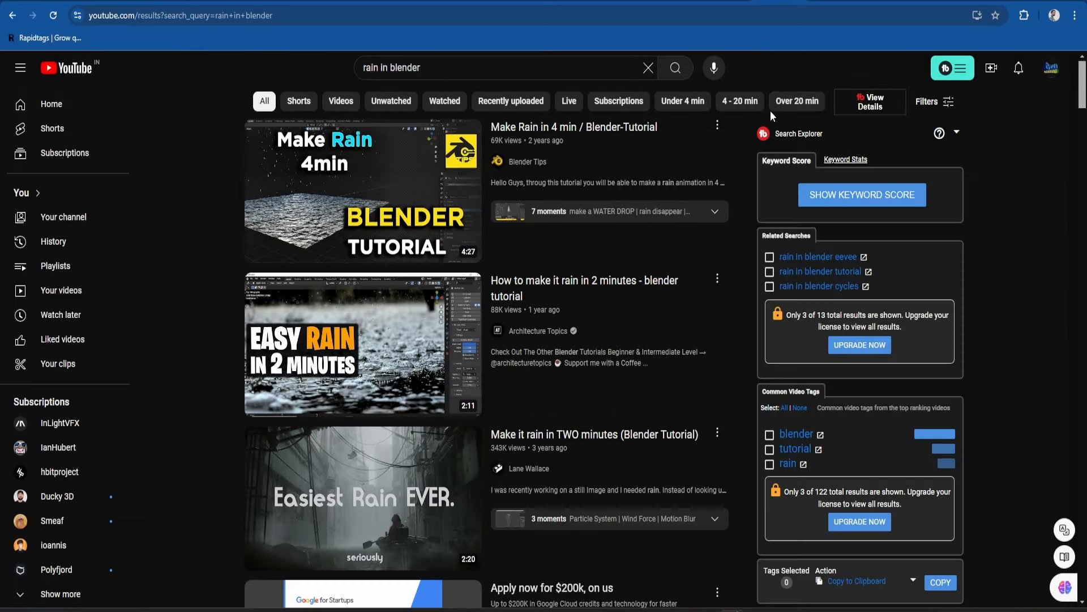
click(617, 130)
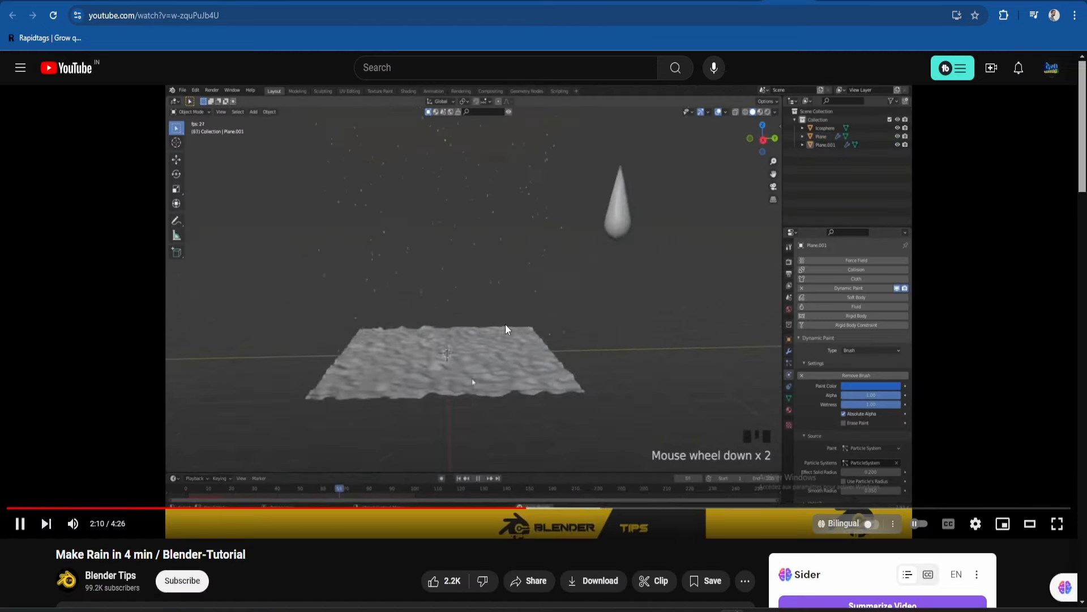
Skim through the "How to make it rain in 2 minutes - blender tutorial" video.
click(440, 501)
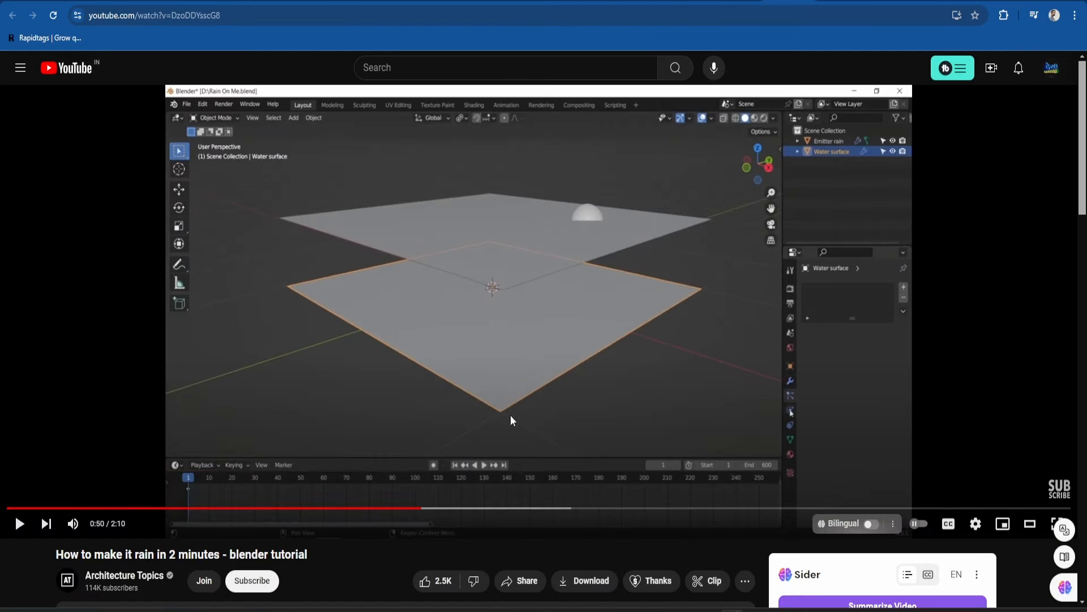
click(586, 508)
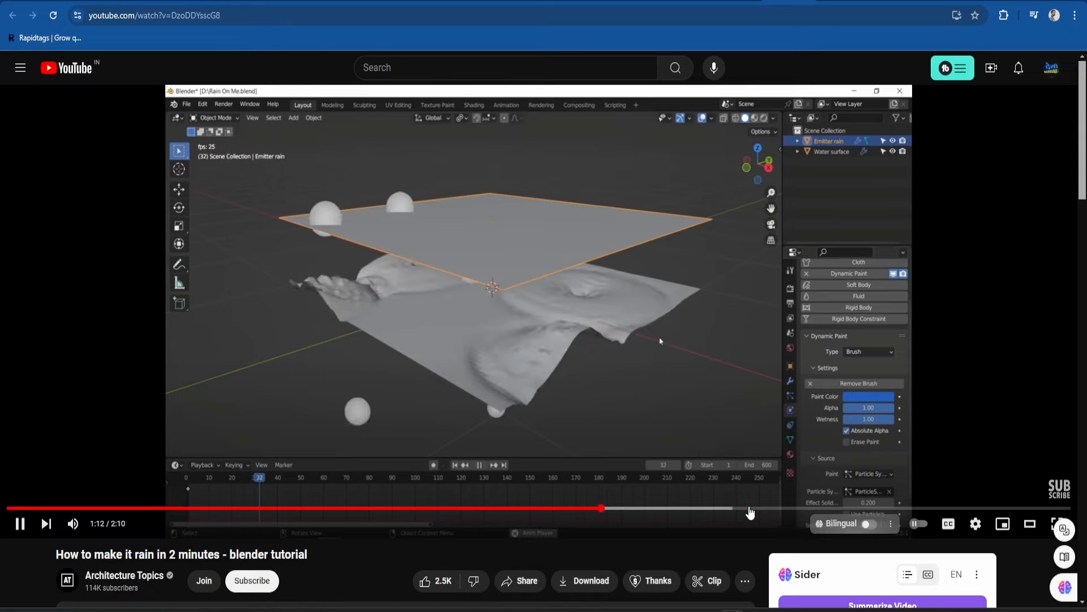
click(834, 508)
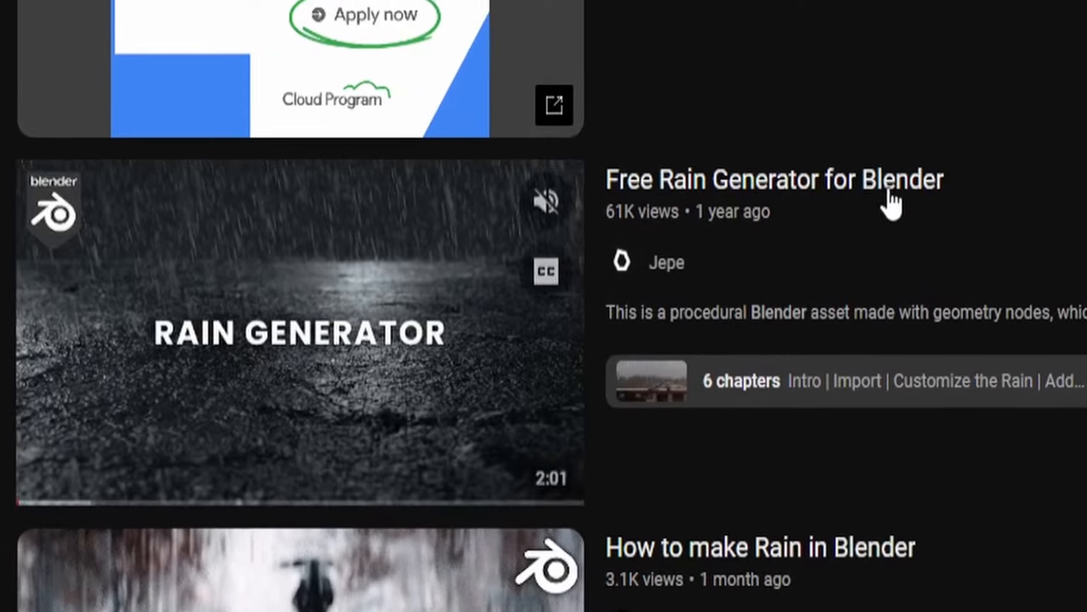
Open the "Free Rain Generator for Blender" video and skim its import, rain customization, splash and weight paint chapters.
click(891, 204)
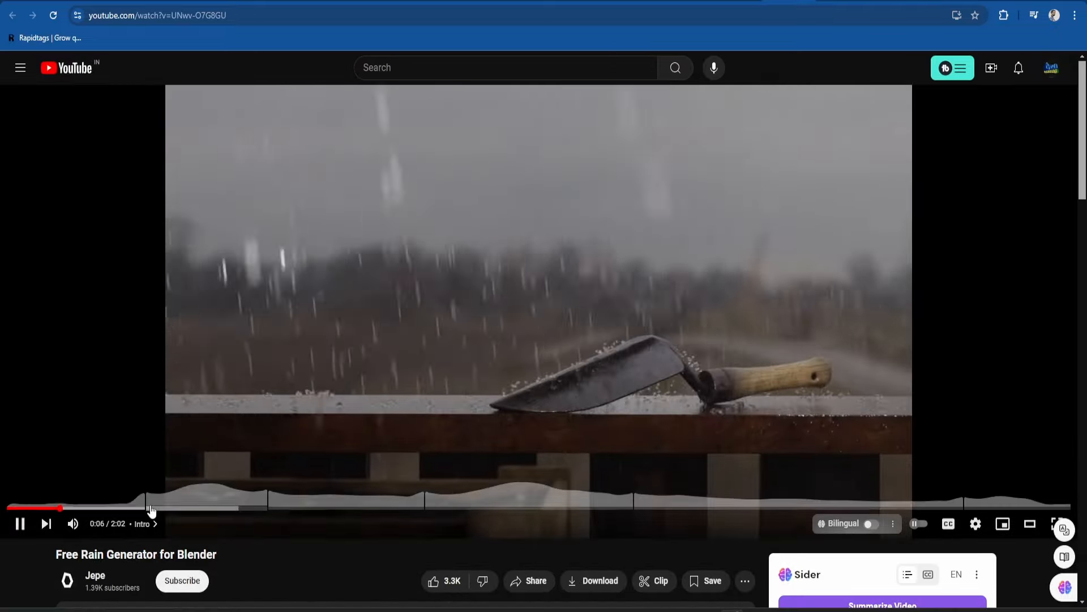
click(155, 508)
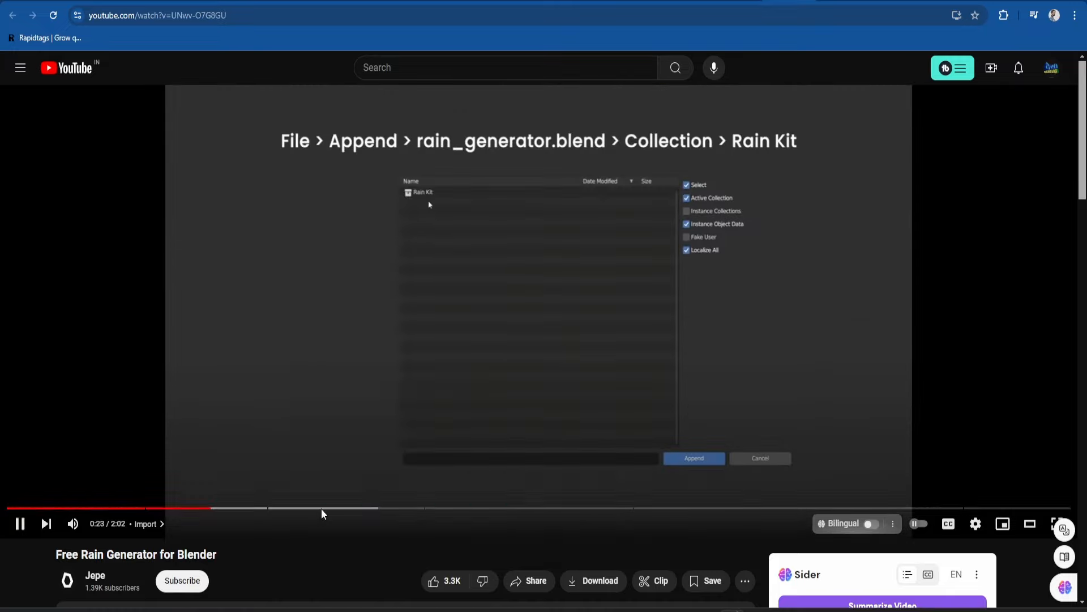
click(321, 508)
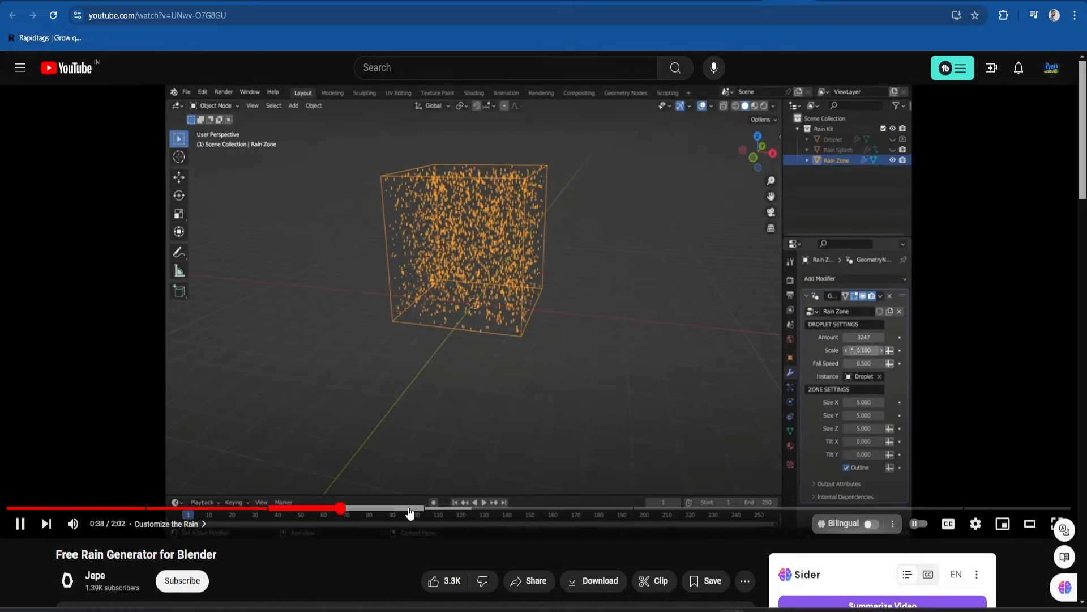
click(410, 510)
click(462, 510)
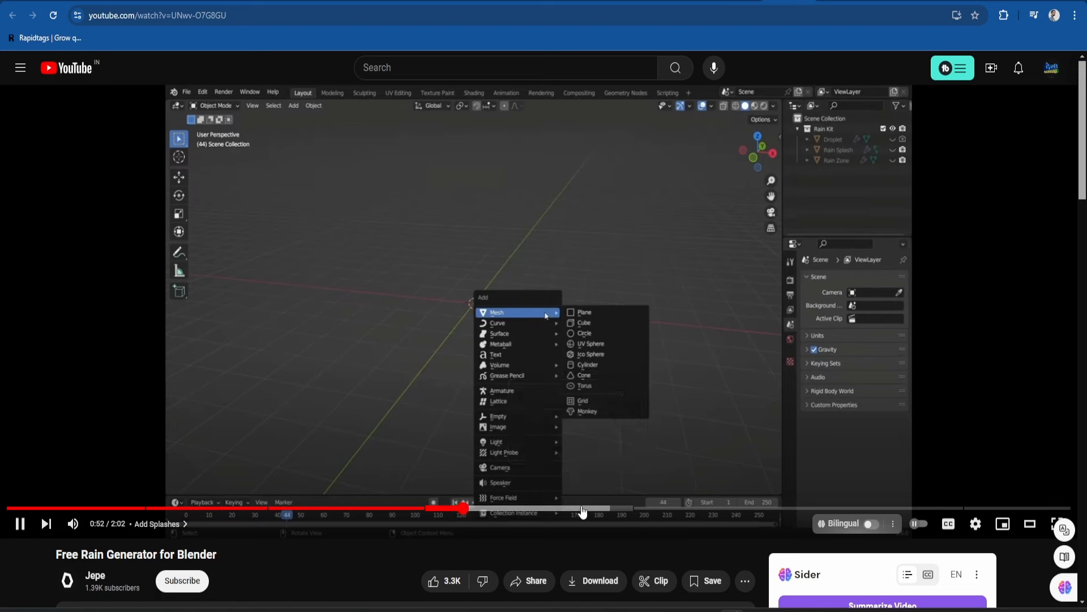
click(583, 511)
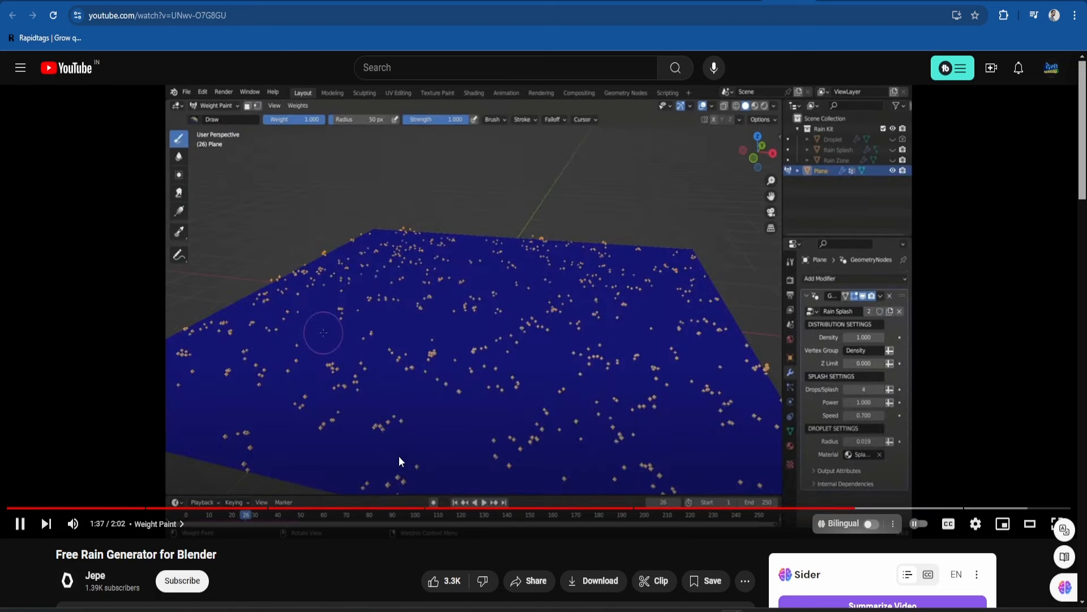
Expand the rain generator video's description and open its Gumroad download link.
scroll(399, 481, down, 2)
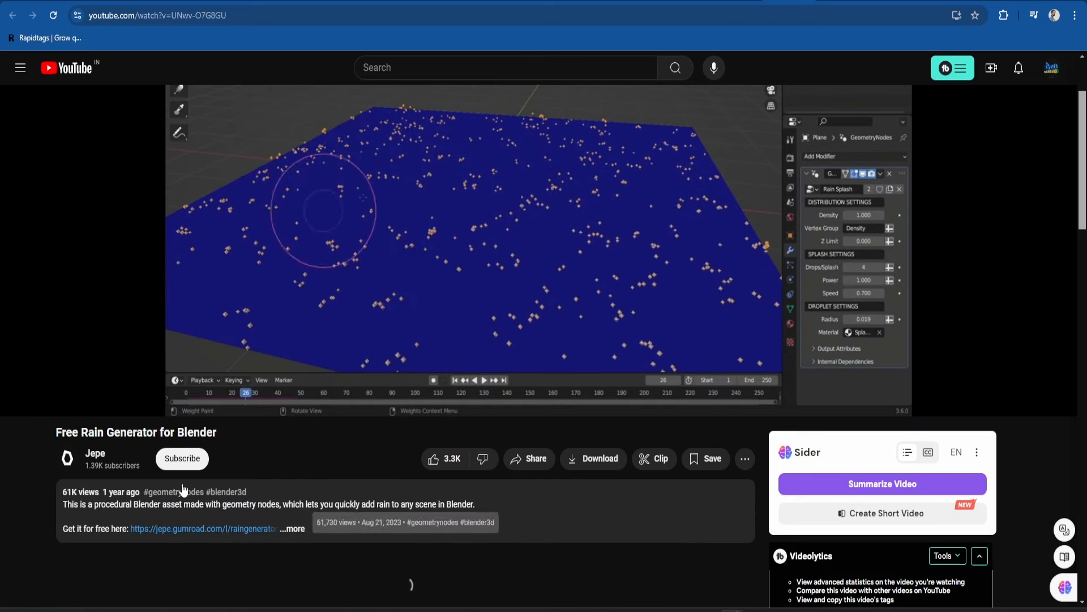
click(294, 529)
click(236, 529)
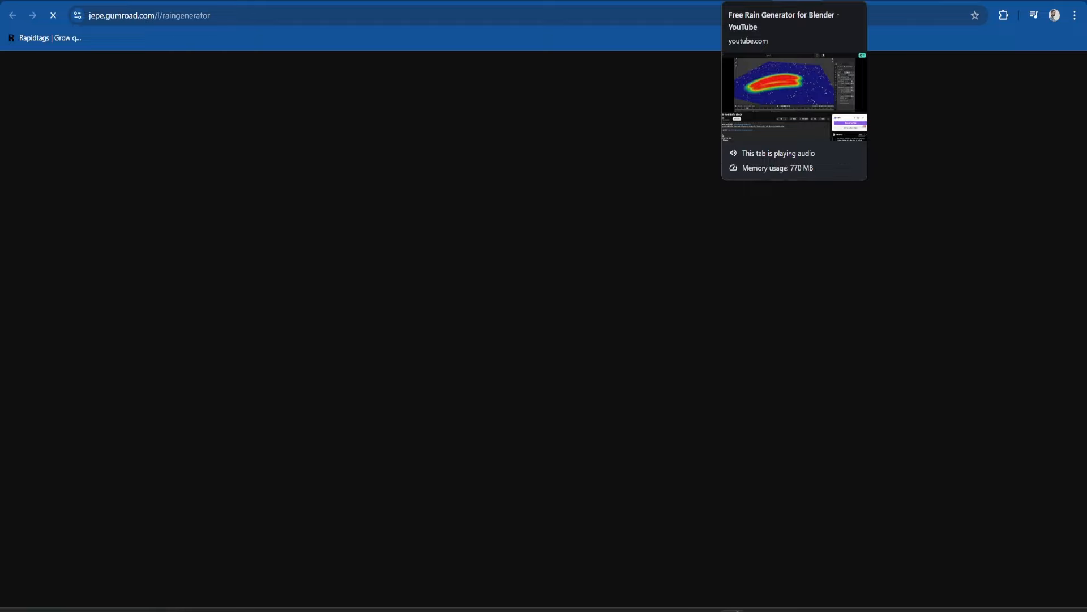
Like the rain generator video and review the Blender Rain Generator product page on Gumroad.
click(787, 4)
click(457, 463)
scroll(483, 498, up, 2)
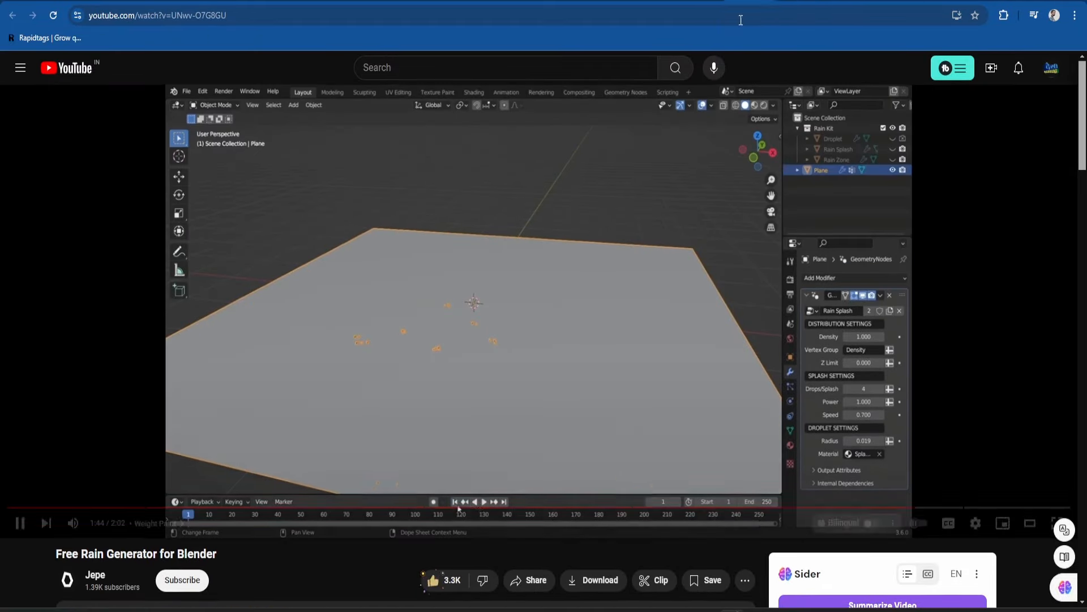
click(786, 3)
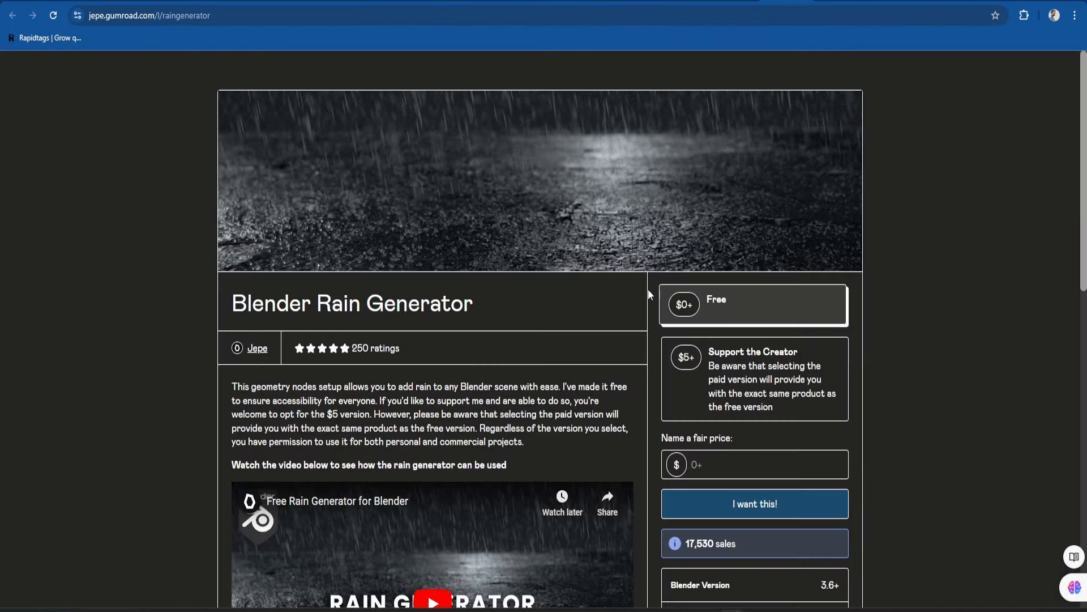
scroll(436, 318, down, 4)
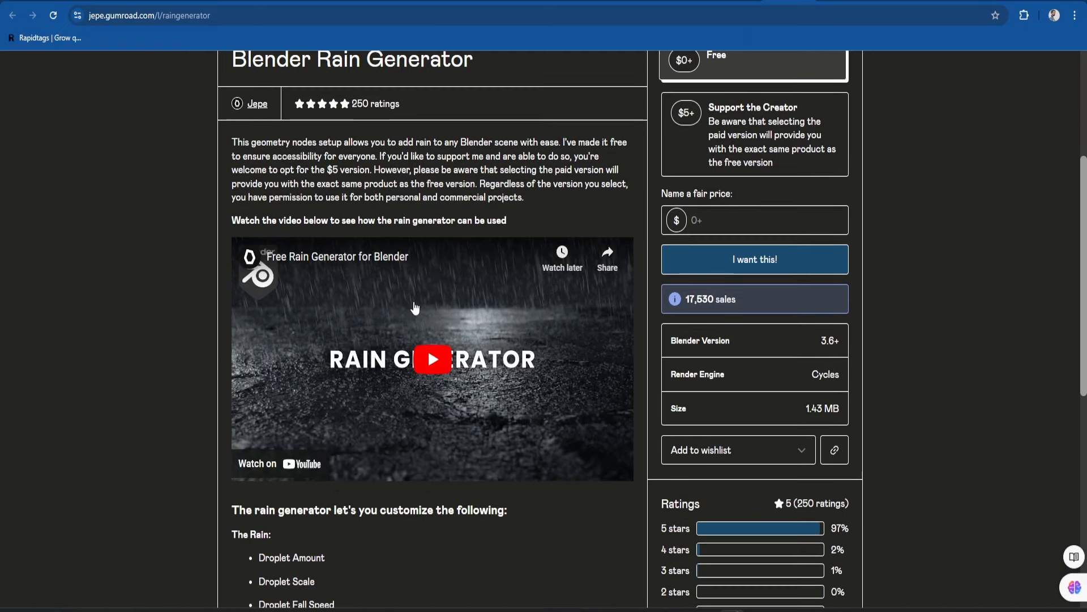
Browse the products in the Desi Renders Gumroad store and open the Indian Local Street CGI 3d Environment 3d scene page.
click(889, 3)
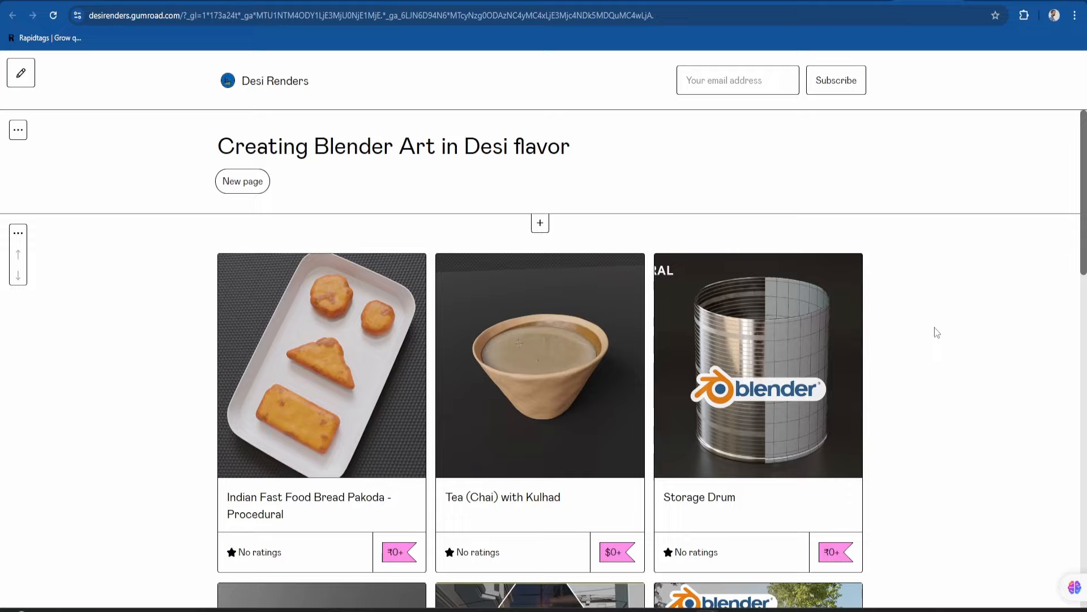
scroll(934, 327, down, 6)
scroll(935, 327, down, 5)
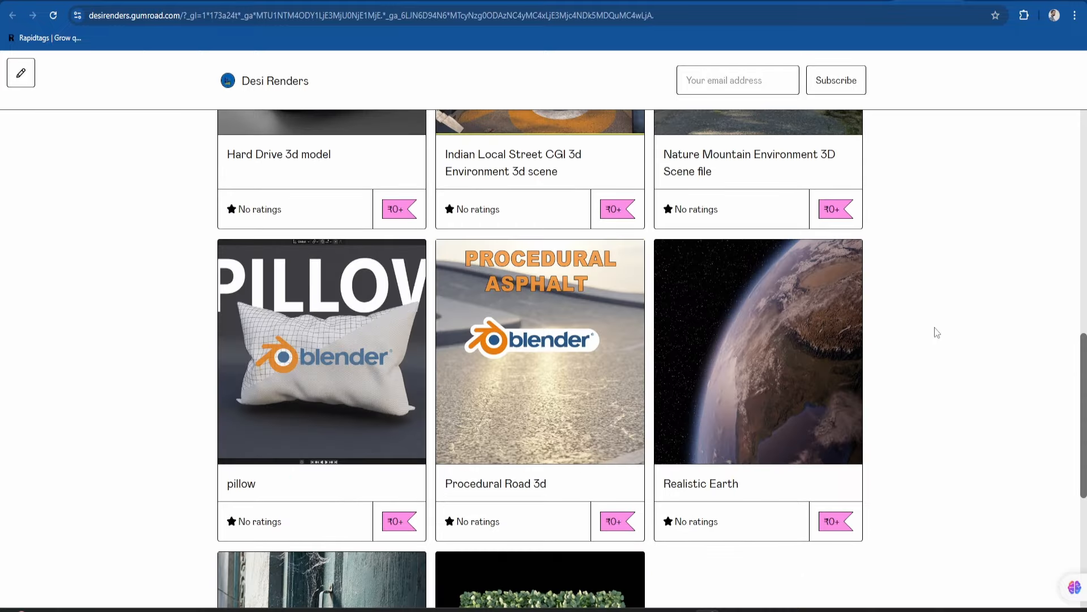
scroll(935, 327, down, 5)
scroll(935, 328, up, 16)
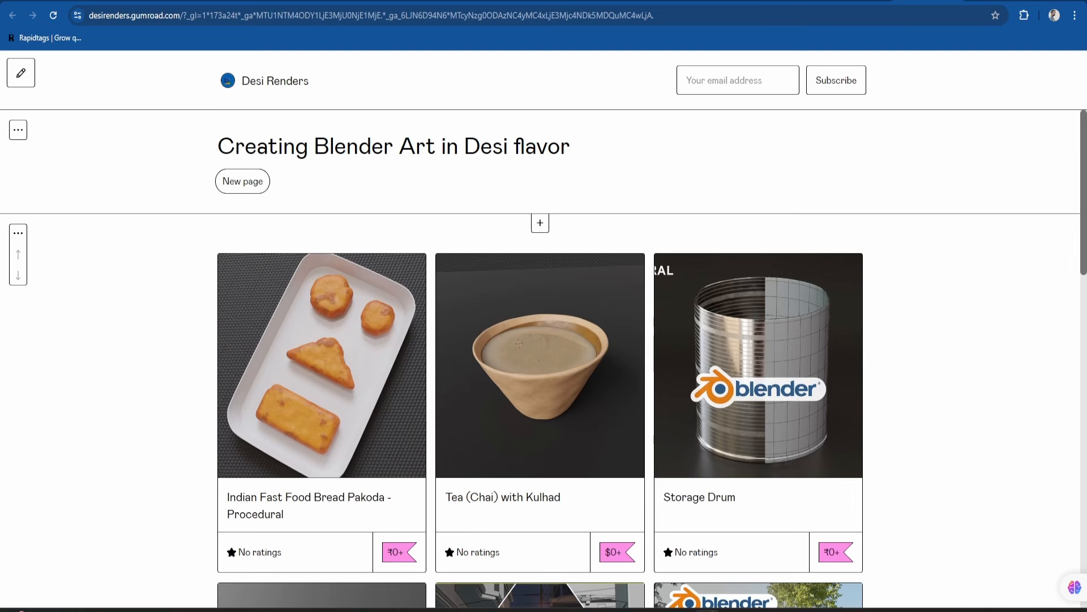
scroll(946, 332, down, 4)
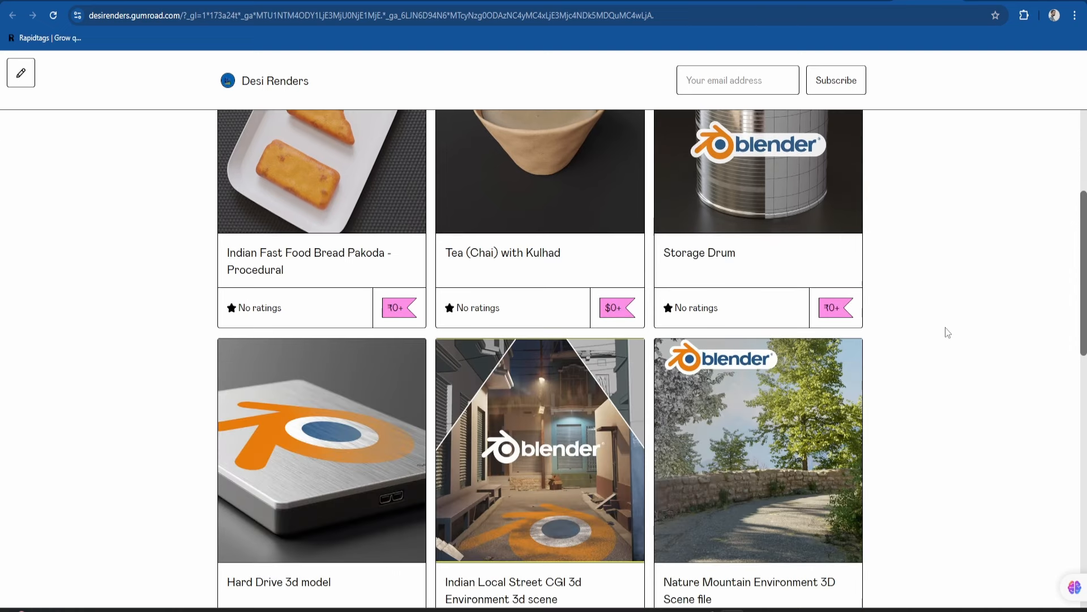
scroll(947, 332, down, 2)
scroll(947, 332, down, 2)
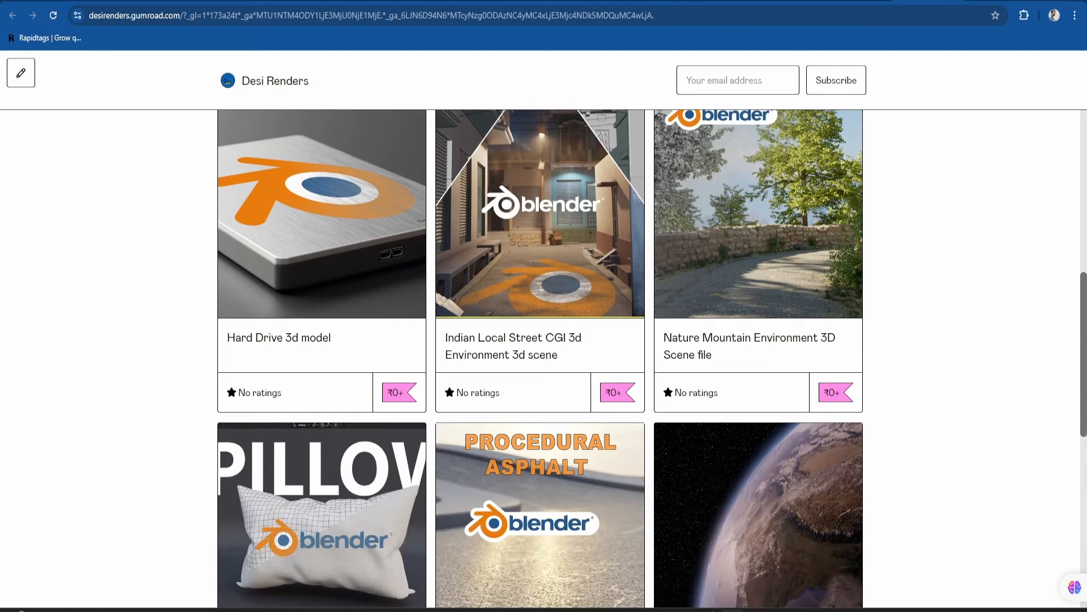
scroll(940, 308, down, 1)
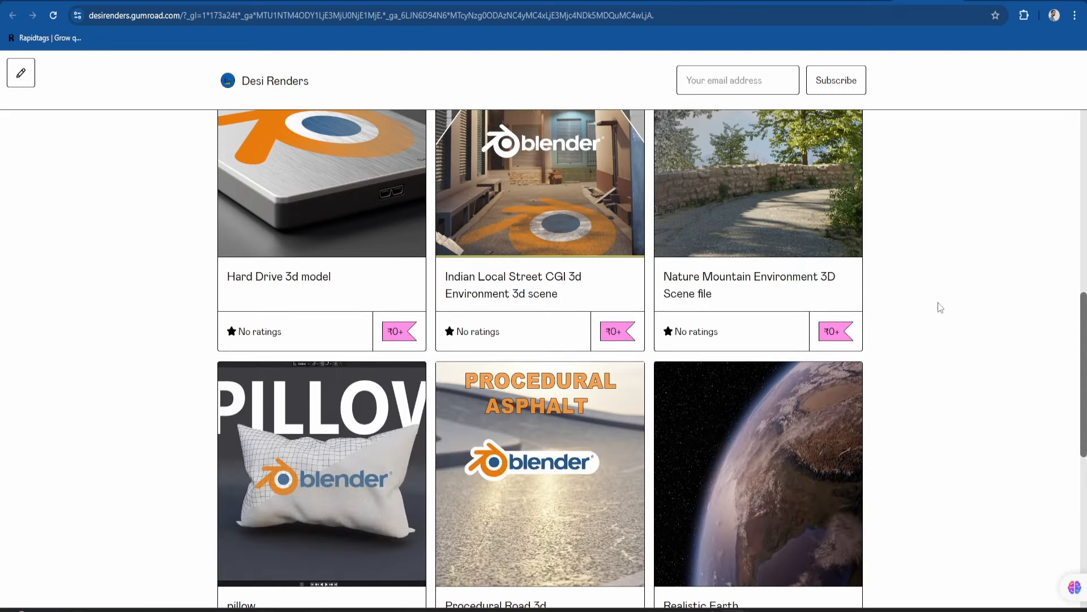
scroll(940, 308, down, 2)
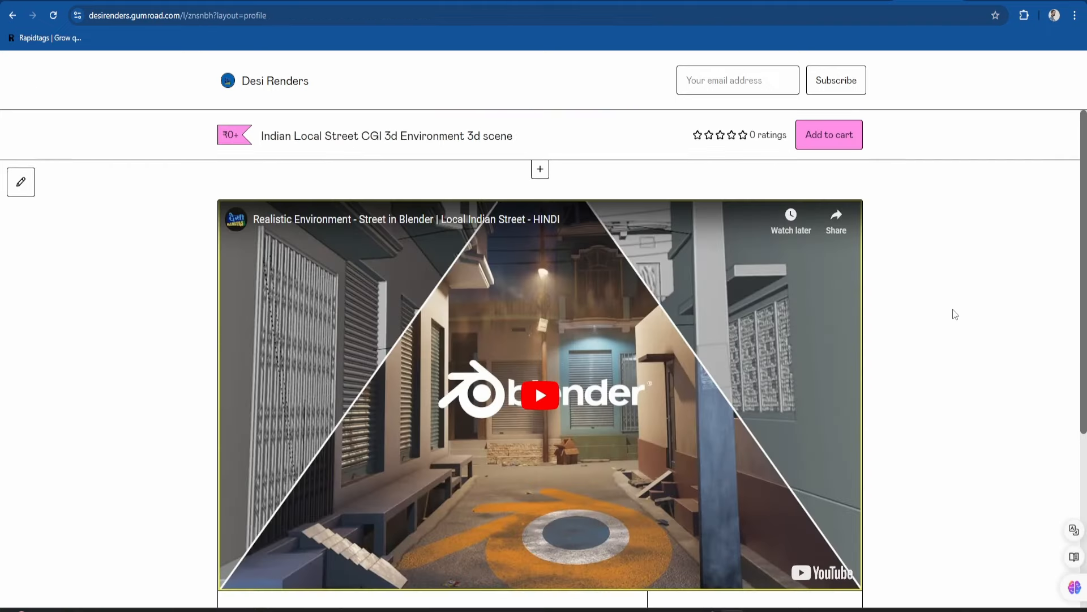
Name a price of ₹199 for the Indian Local Street CGI 3d Environment scene and add it to the cart.
scroll(952, 311, down, 4)
click(752, 368)
text(199)
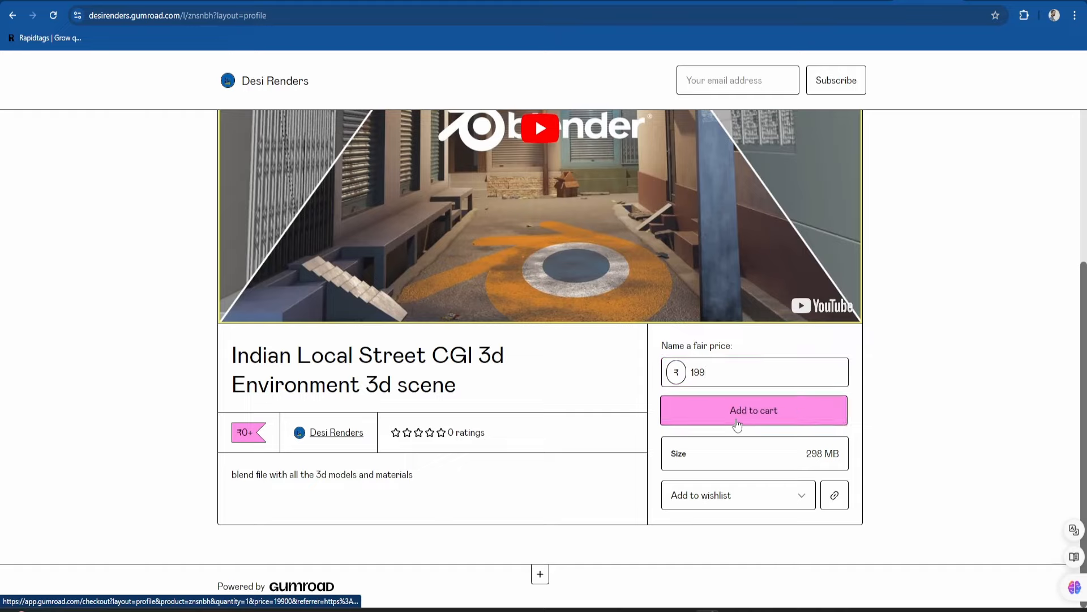
click(738, 411)
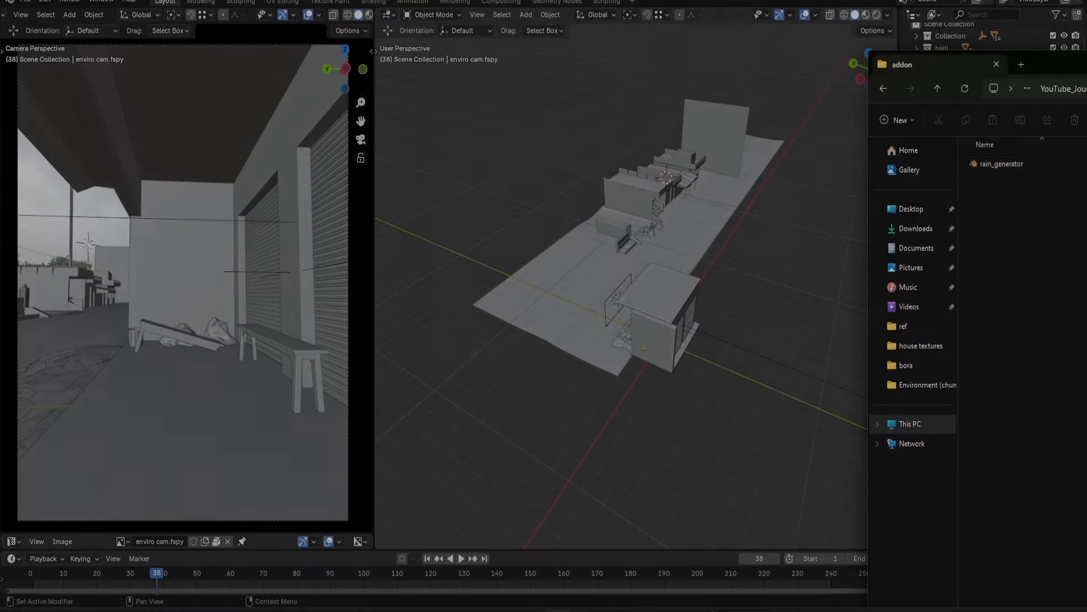
Append the Rain Kit collection from the rain_generator blend file into the shelter scene in Blender.
drag(1037, 164, 657, 190)
click(643, 214)
double_click(482, 201)
click(413, 203)
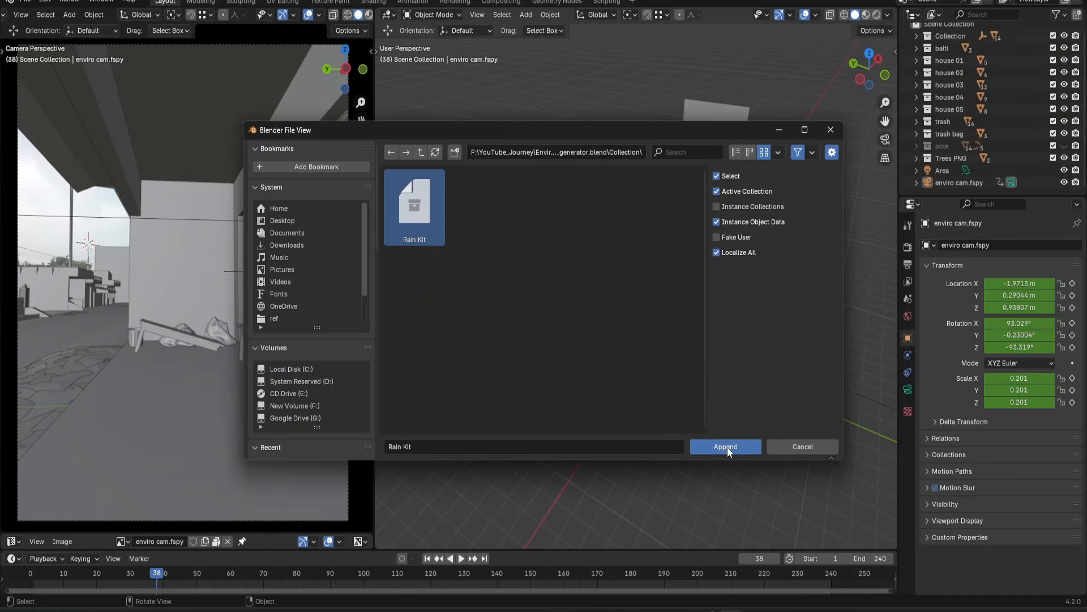
click(727, 447)
Move the Rain Zone about 4.94 m along the Y axis onto the street beside the shelter.
middle_drag(735, 327, 742, 329)
scroll(742, 328, up, 2)
key(g)
key(y)
click(694, 331)
middle_drag(694, 330, 637, 168)
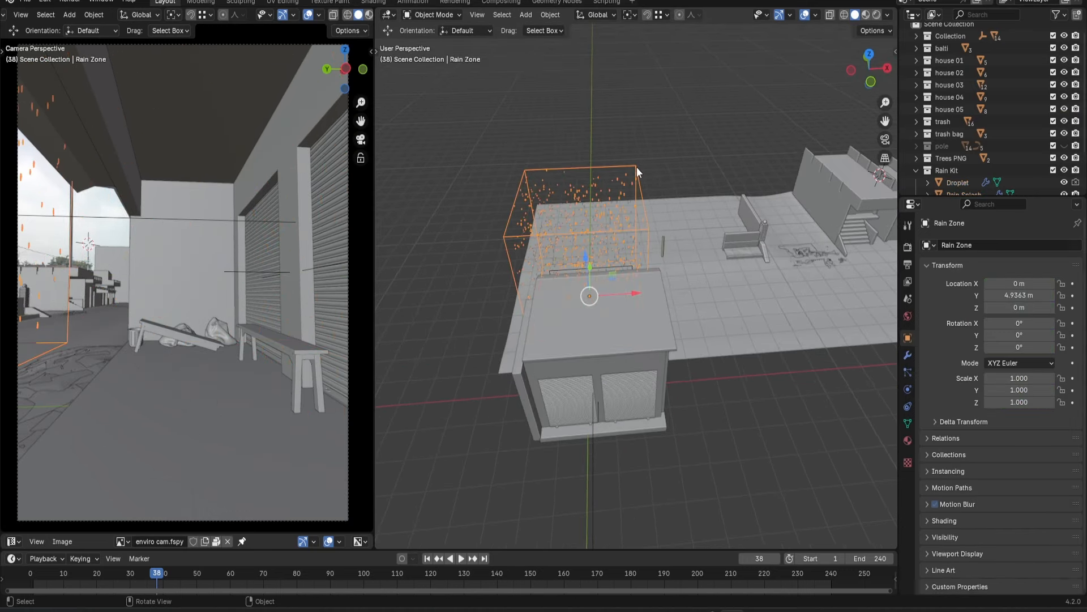
Extend the Rain Zone's Size X to 25 and shift it along the X axis to cover the street.
click(908, 356)
middle_drag(648, 310, 620, 322)
scroll(984, 148, down, 3)
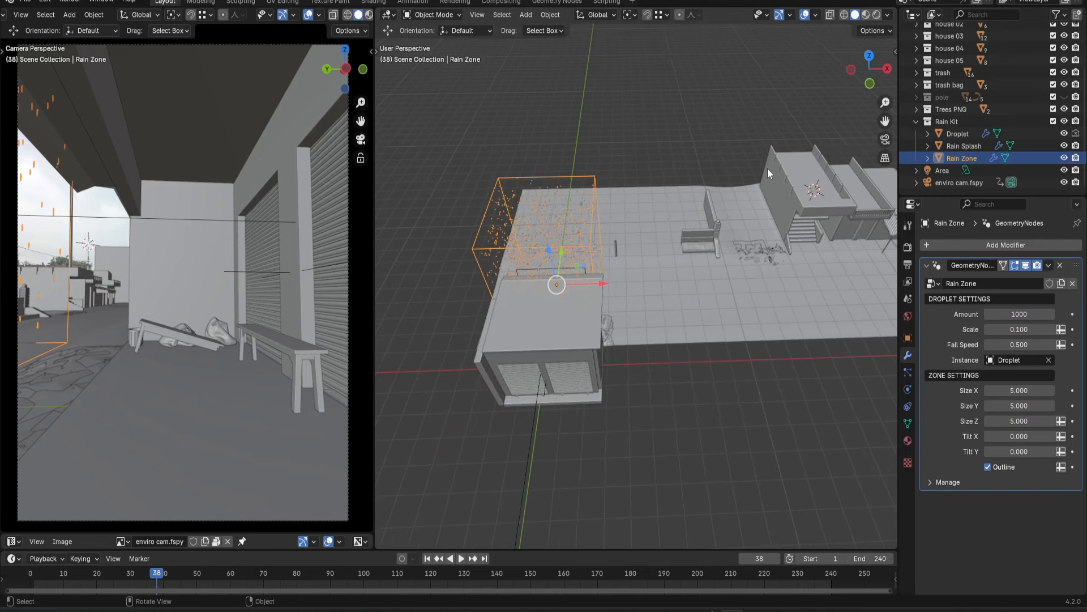
drag(1019, 390, 1059, 390)
scroll(654, 318, down, 2)
drag(623, 283, 751, 286)
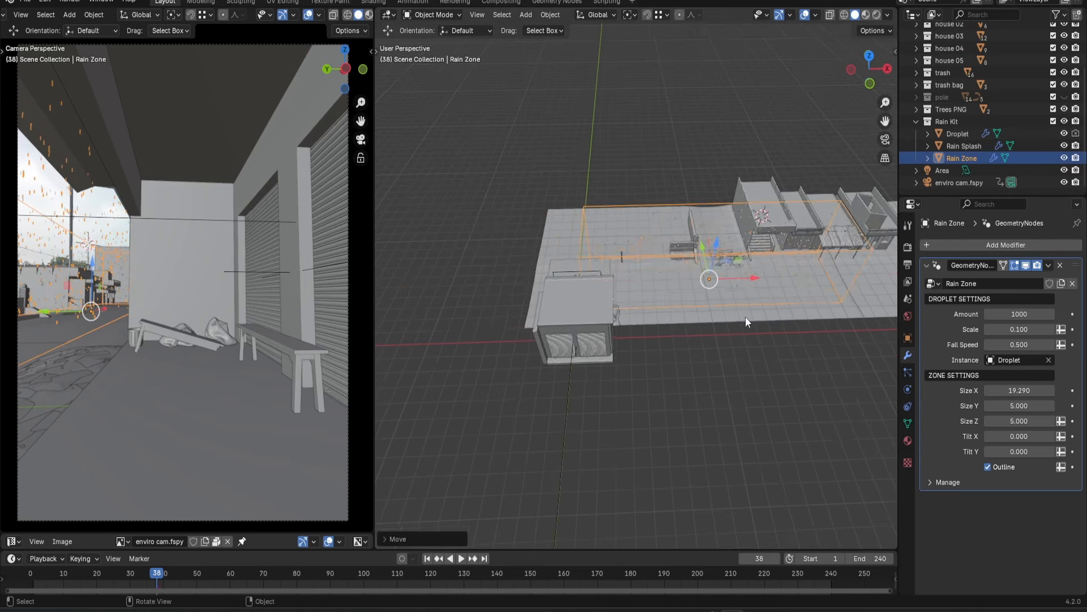
scroll(759, 314, down, 1)
shift+middle_drag(776, 334, 708, 344)
Hide the Rain Splash object, add a Geometry Nodes modifier using the Rain Splash group to the road, and play the animation.
click(1059, 146)
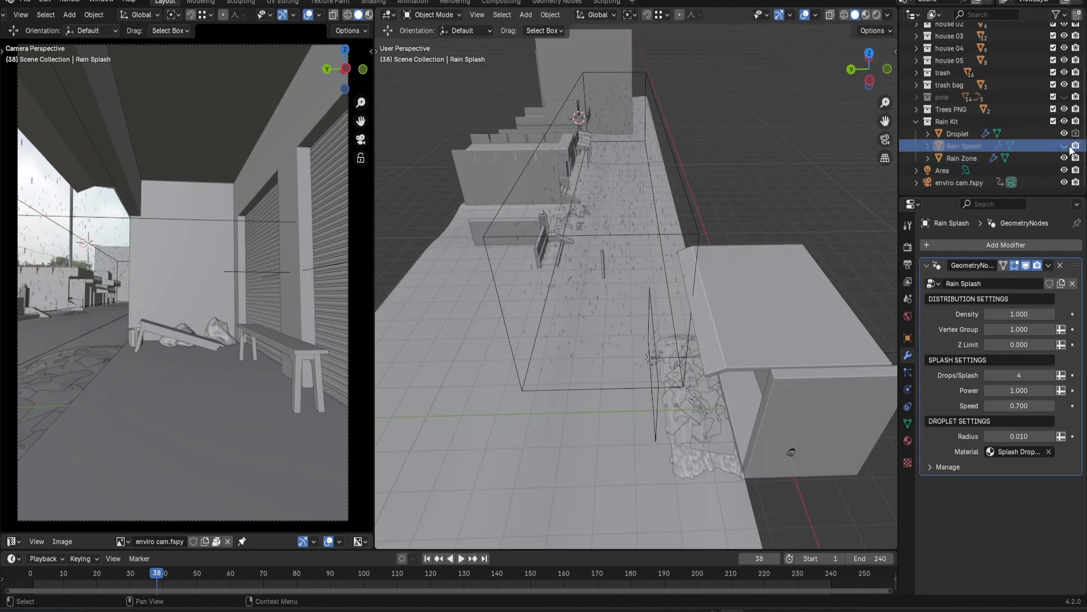
click(612, 445)
click(967, 245)
click(951, 264)
click(933, 395)
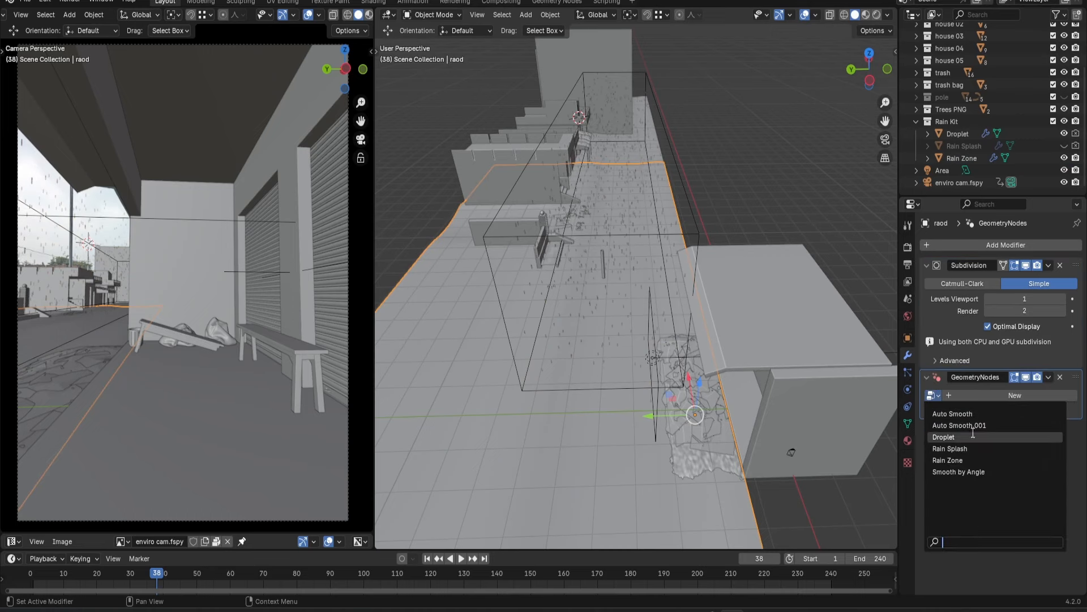
click(950, 448)
middle_drag(661, 237, 640, 367)
key(space)
middle_drag(583, 338, 777, 284)
middle_drag(774, 207, 757, 87)
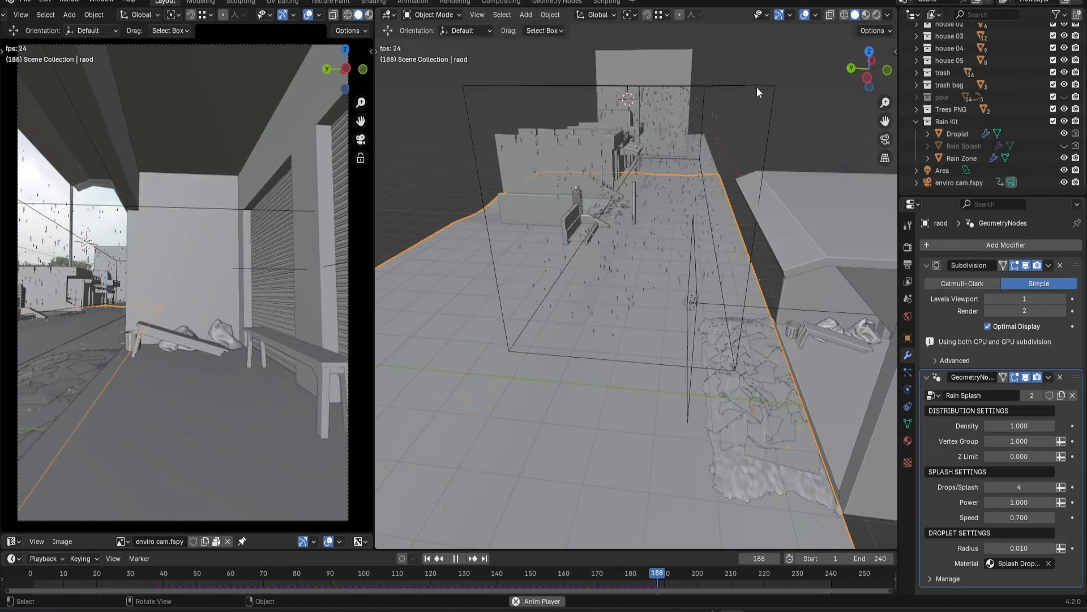
Try raising the Rain Zone along the Z axis during playback, undoing the move.
click(757, 87)
key(g)
key(z)
click(731, 151)
scroll(666, 294, up, 4)
middle_drag(666, 294, 650, 284)
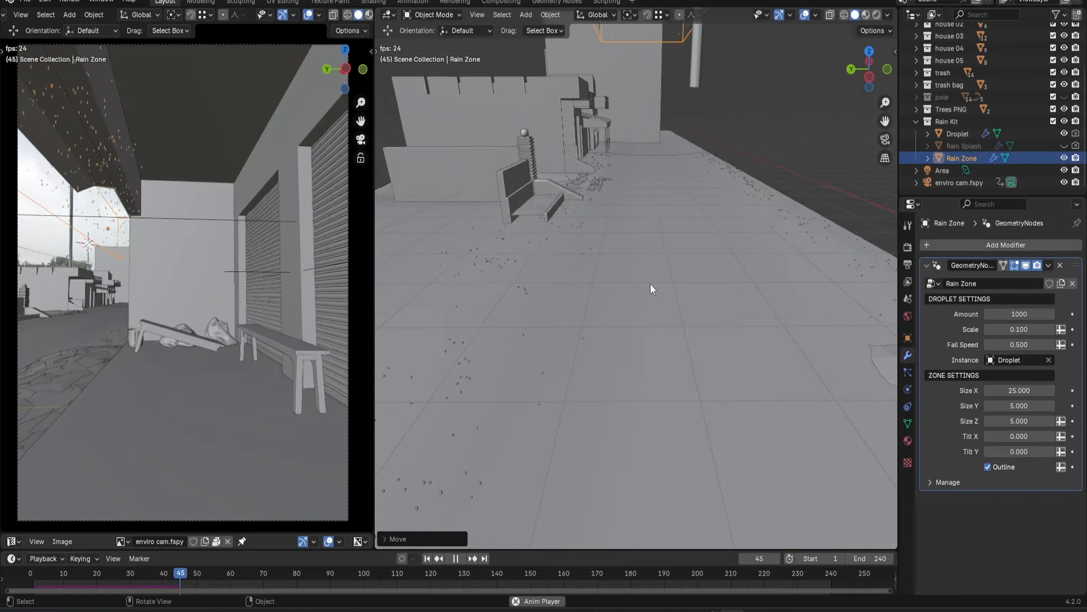
key(ctrl+z)
key(space)
scroll(653, 284, down, 3)
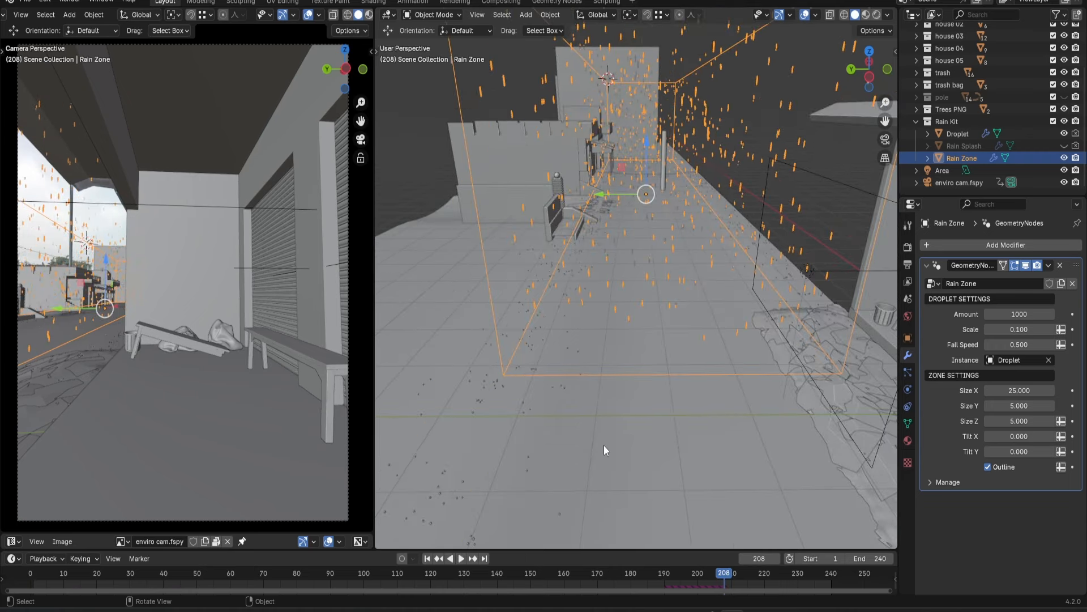
Set the road's Rain Splash density to 2 and power to 3 while the animation plays.
click(651, 403)
scroll(650, 383, up, 3)
key(space)
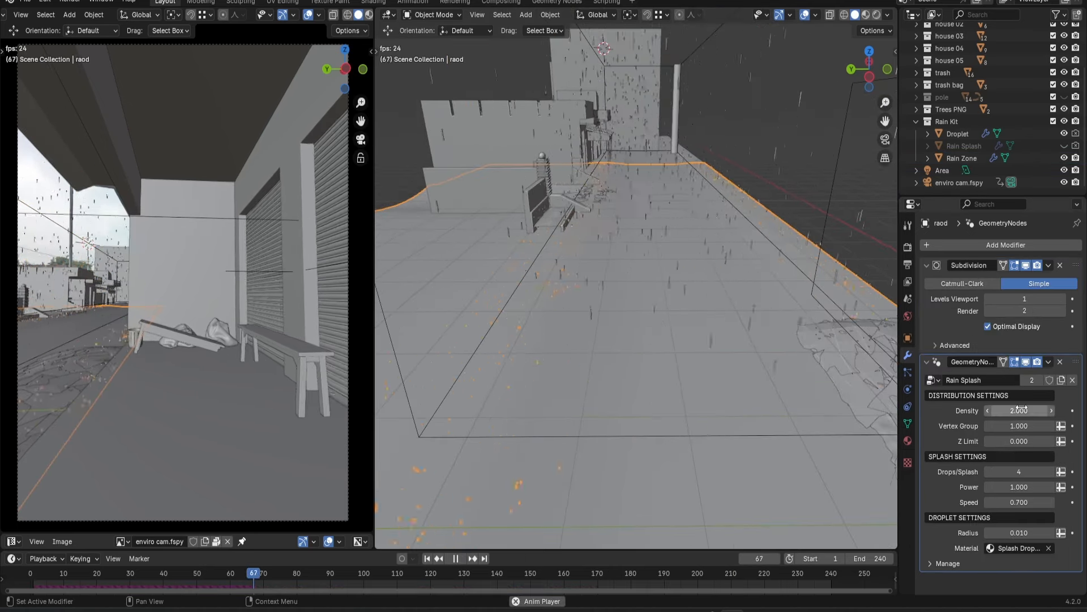
text(3)
key(Return)
middle_drag(753, 321, 651, 270)
middle_drag(706, 235, 706, 259)
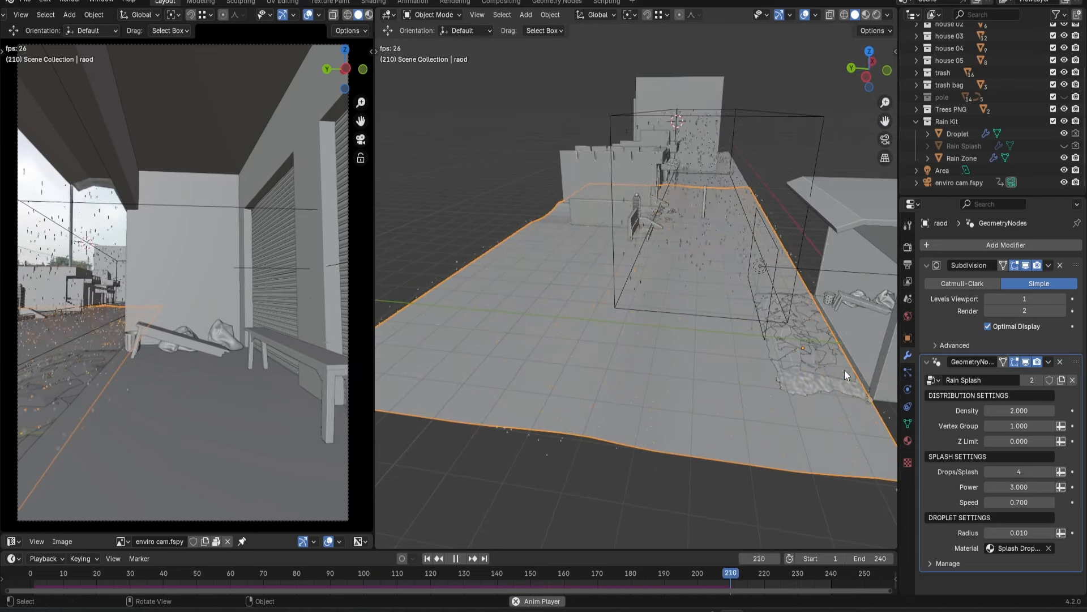
Rename the road's vertex group as density and weight paint the part of the road under the rain.
double_click(954, 287)
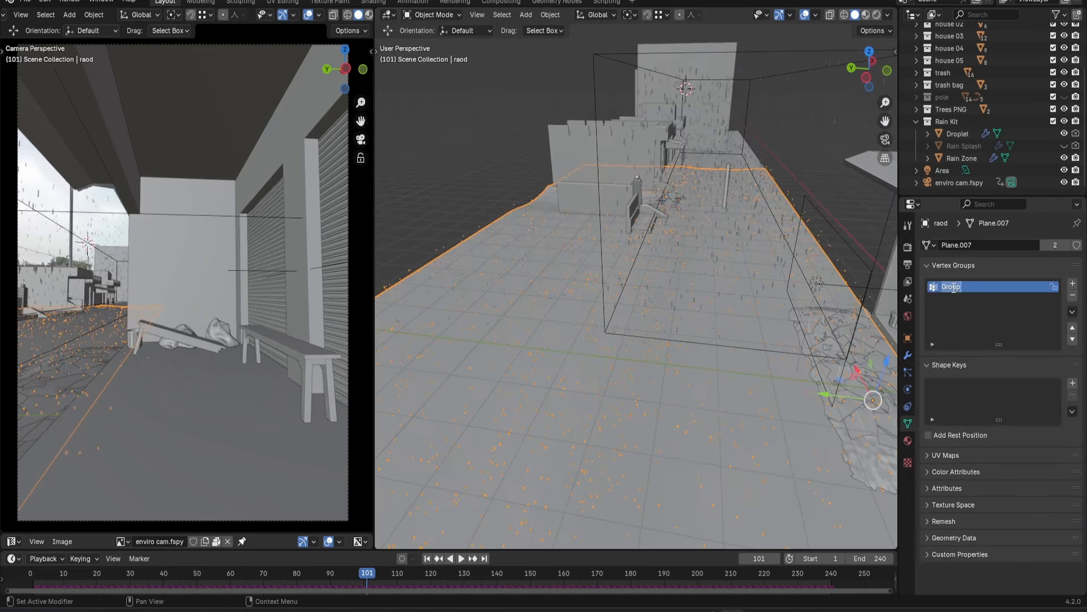
click(441, 18)
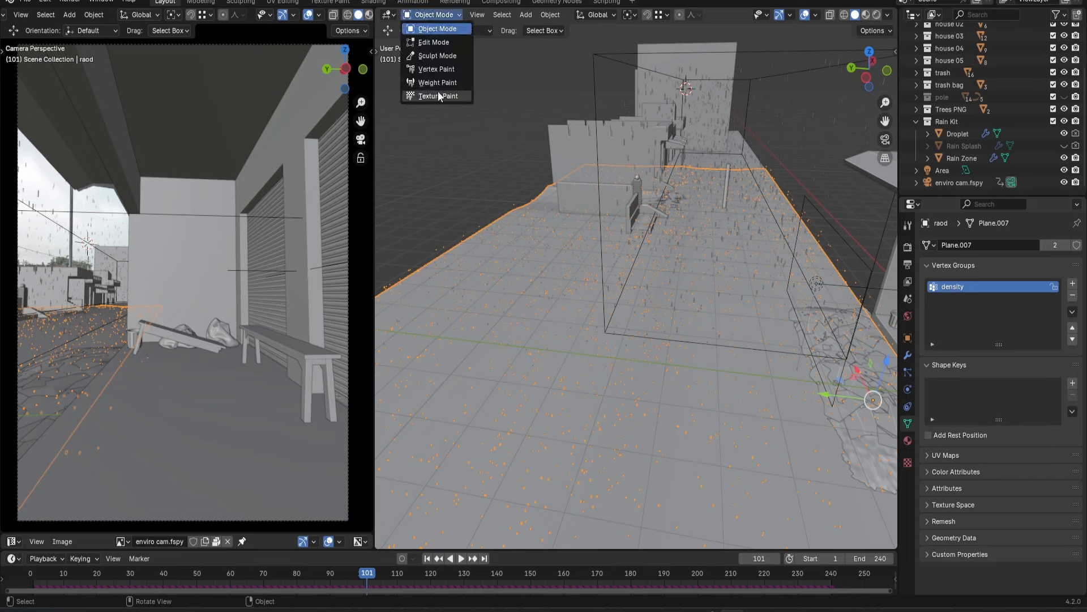
click(431, 85)
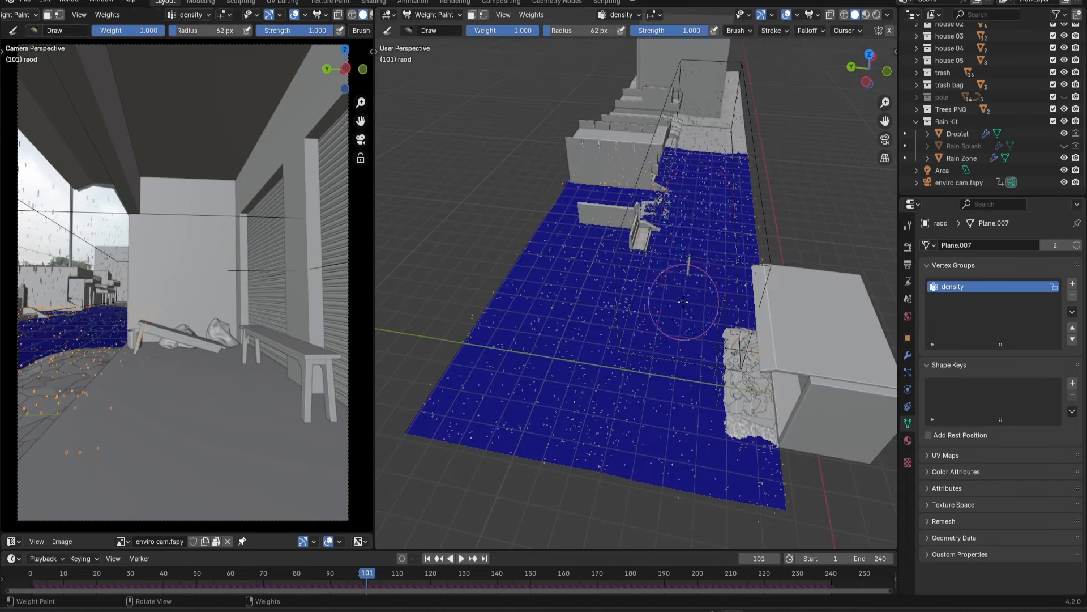
mouse_move(696, 164)
mouse_down()
mouse_move(702, 294)
mouse_move(726, 194)
mouse_move(697, 340)
mouse_move(742, 193)
mouse_up()
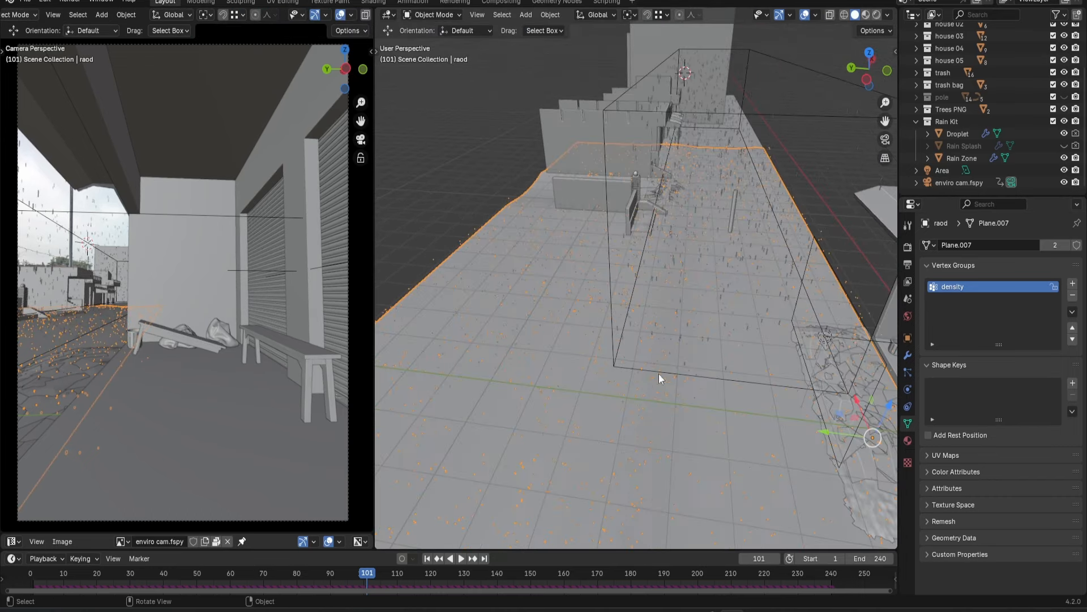
Drive the road's Rain Splash Vertex Group input with the density vertex group and check the splashes in playback.
click(907, 355)
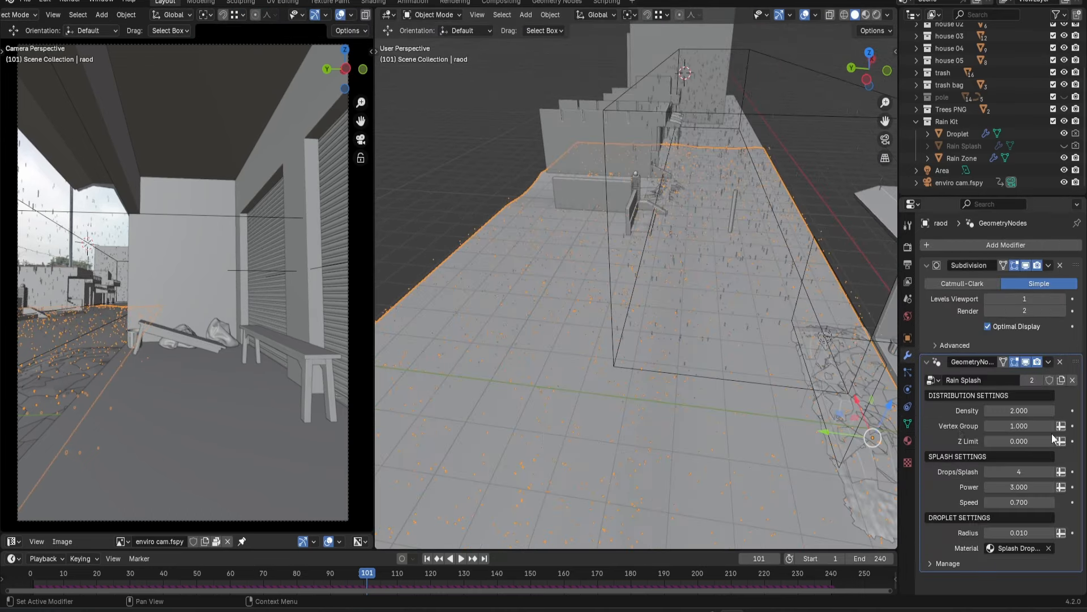
click(1061, 429)
click(918, 467)
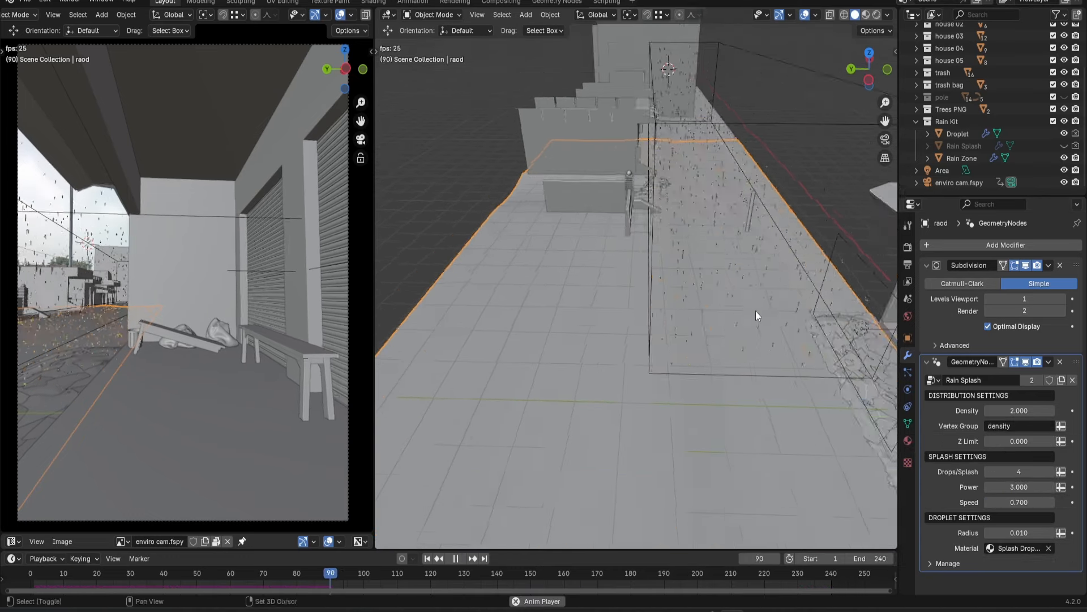
key(space)
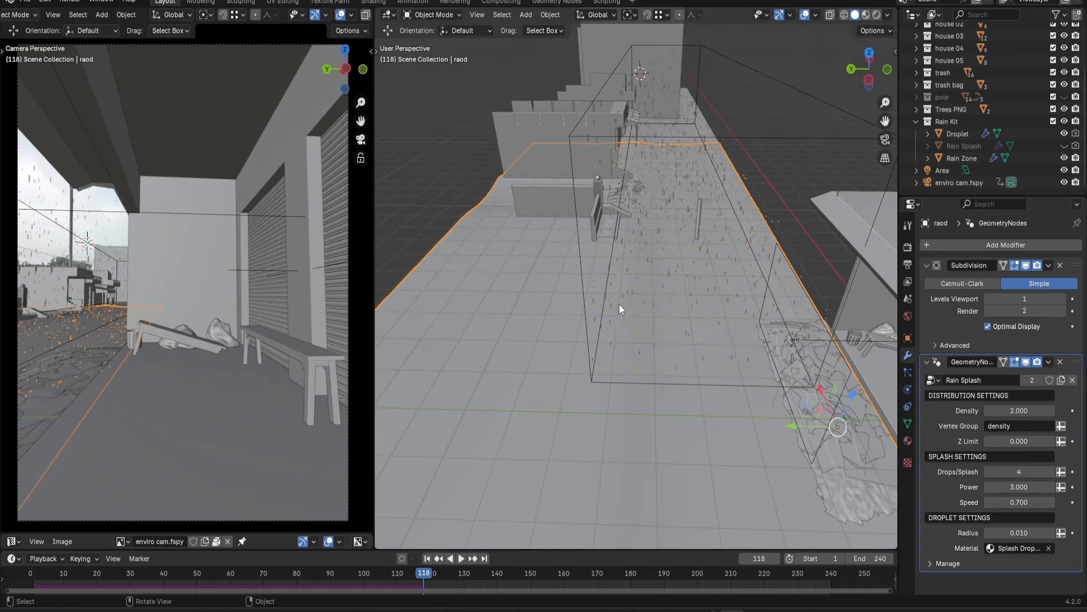
Preview the rain and splashes through the camera in rendered shading and play the animation from the first frame.
click(822, 58)
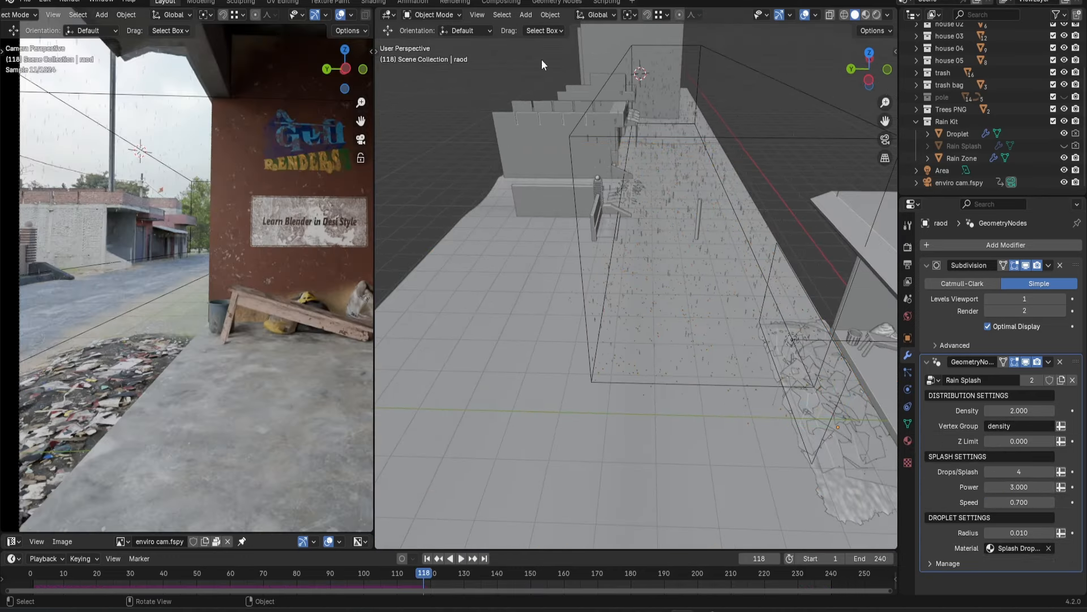
scroll(297, 41, down, 1)
middle_drag(131, 310, 144, 286)
key(KP_0)
key(shift+Left)
key(space)
scroll(100, 296, up, 5)
scroll(101, 295, up, 3)
key(space)
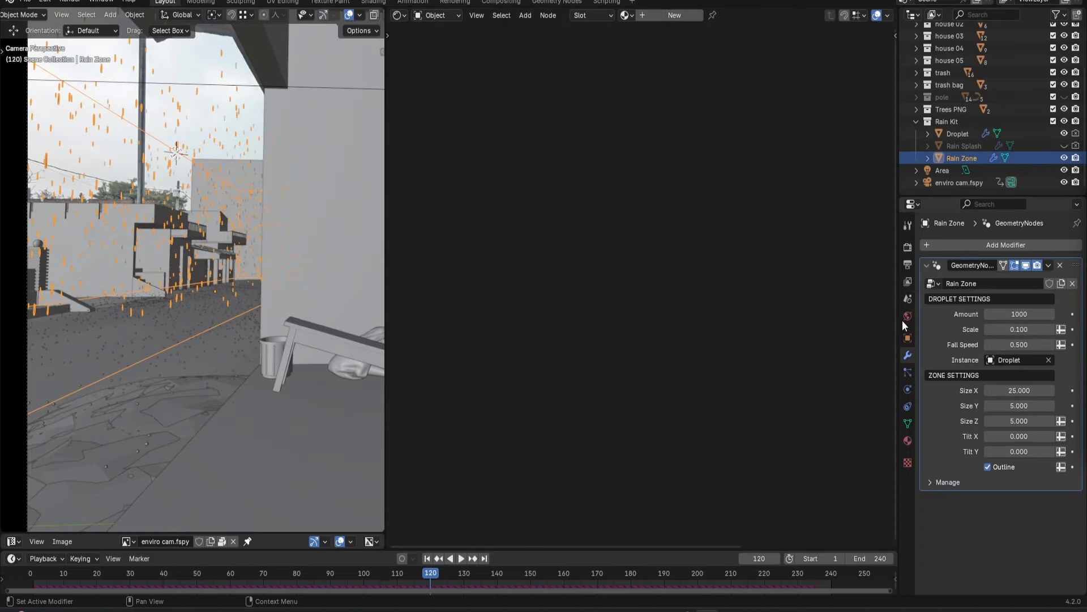
Keyframe the Rain Zone's droplet scale at 0.1 on frame 120 and 0 on frame 72, and play it back.
key(i)
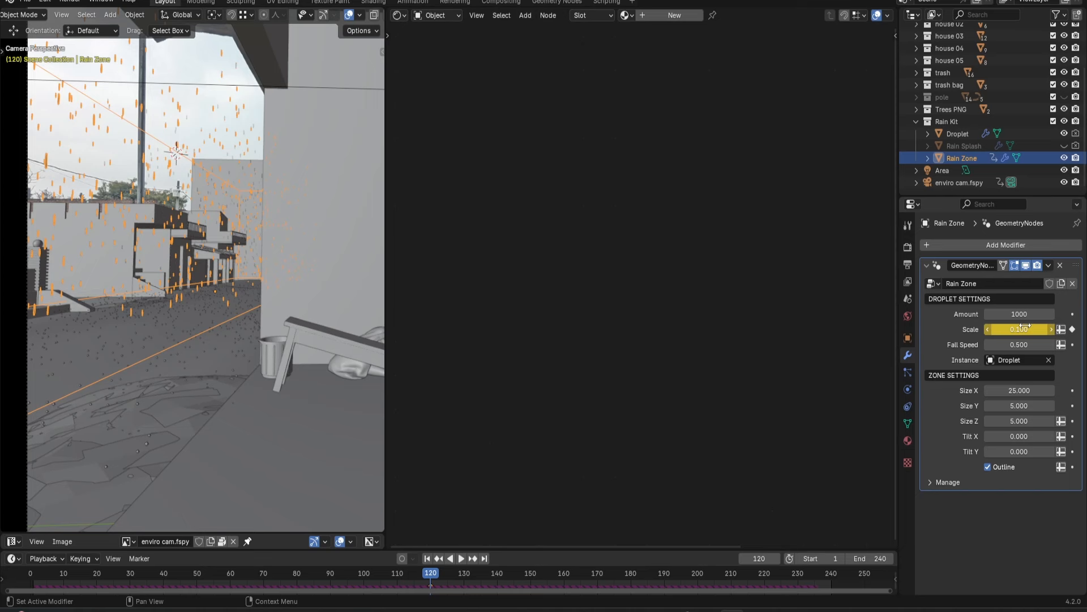
click(271, 573)
key(space)
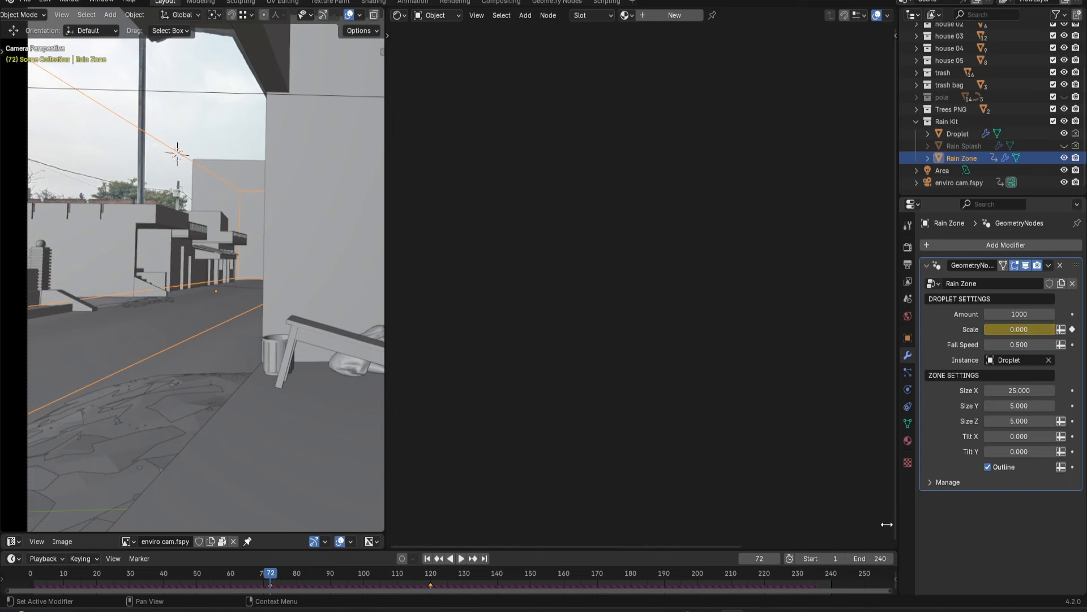
click(427, 558)
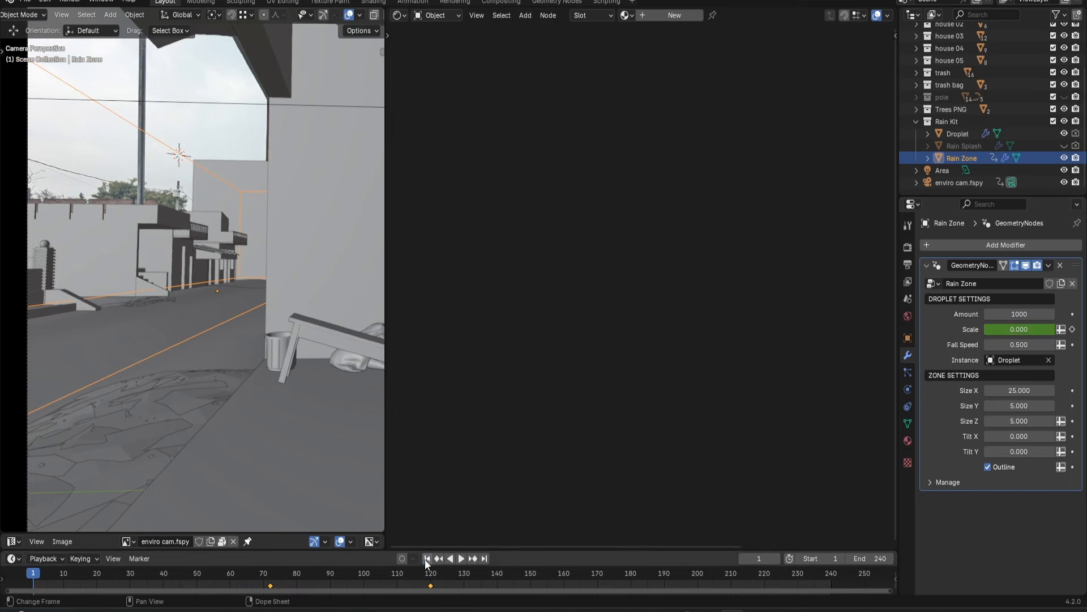
key(space)
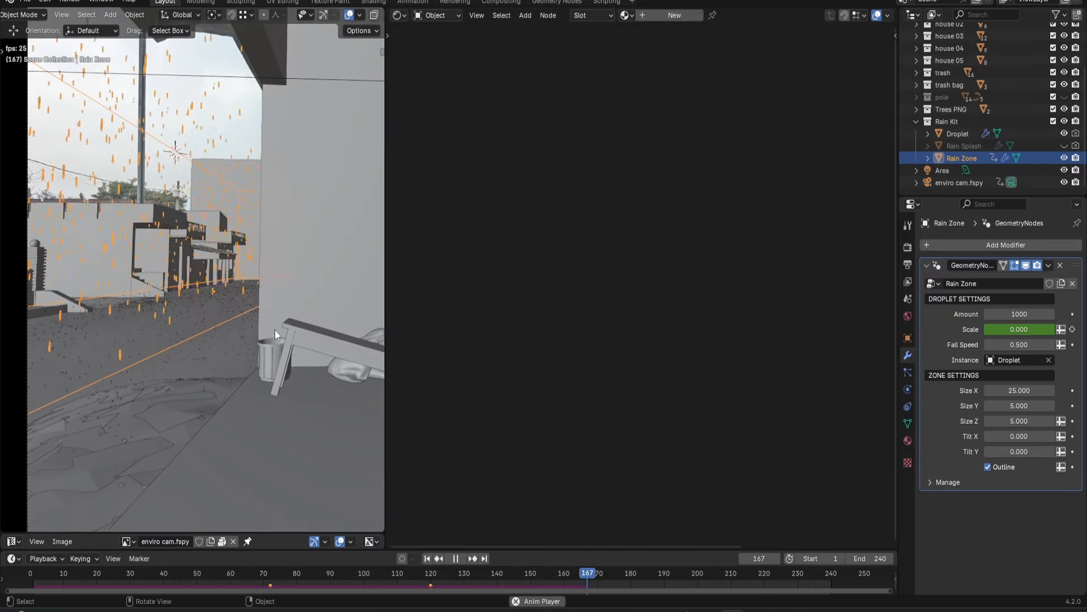
key(space)
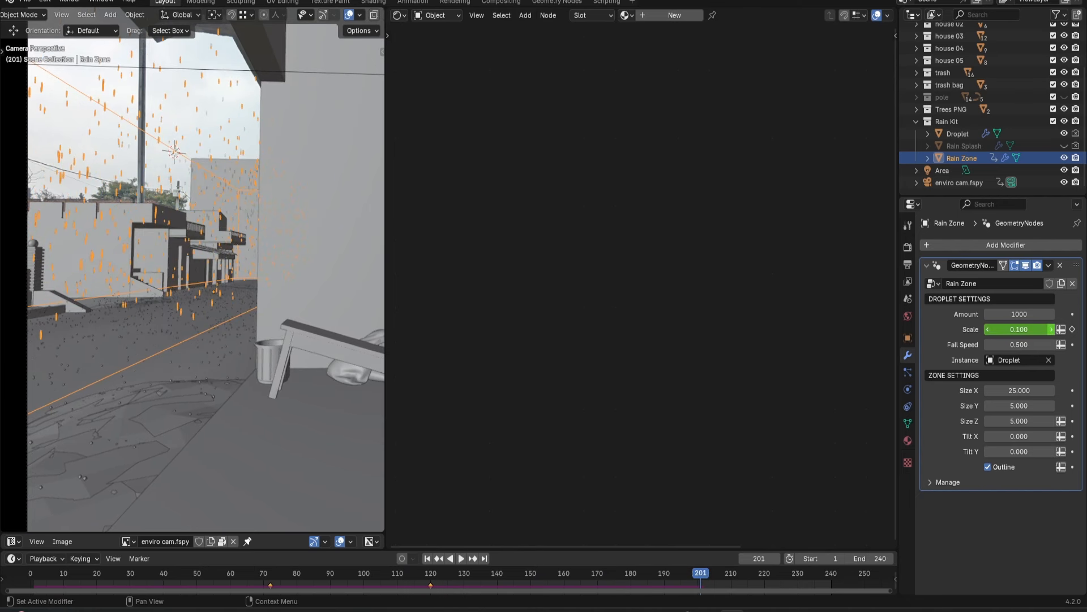
Switch the camera view to rendered shading and go to frame 120.
scroll(345, 15, down, 3)
click(364, 15)
click(294, 15)
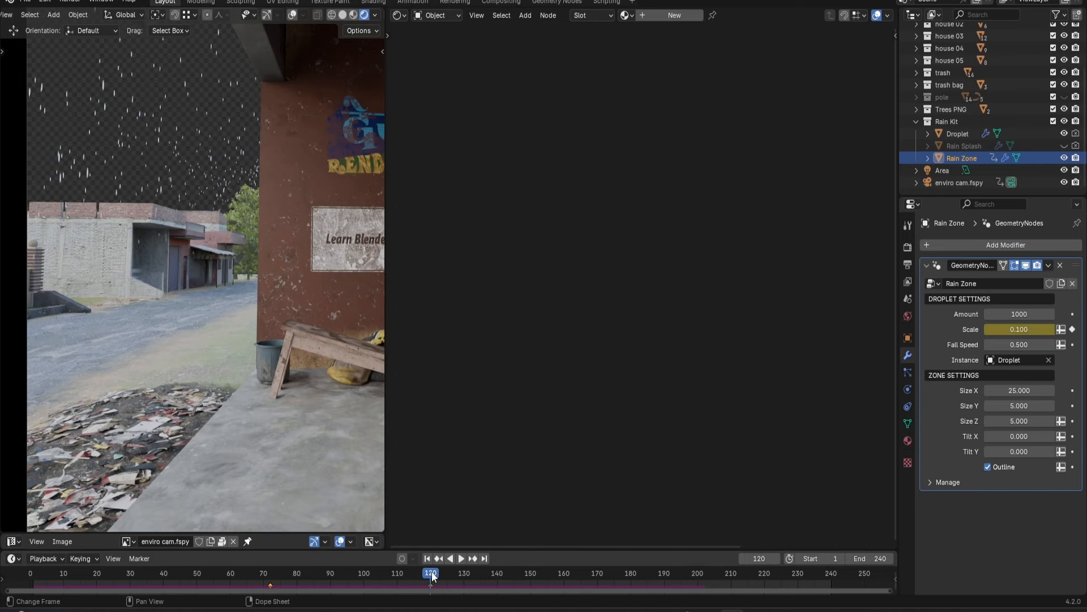
drag(432, 576, 431, 576)
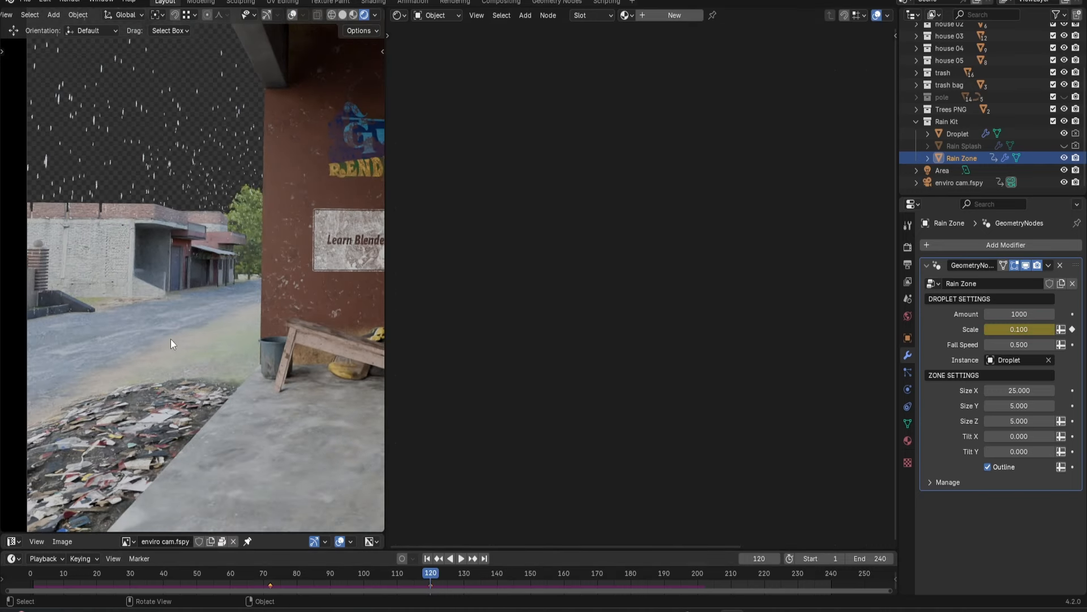
Select the road and keyframe its splash density at 0 on frame 72 and 2 on frame 120.
scroll(161, 370, up, 3)
shift+middle_drag(156, 373, 211, 266)
scroll(211, 266, down, 3)
click(220, 294)
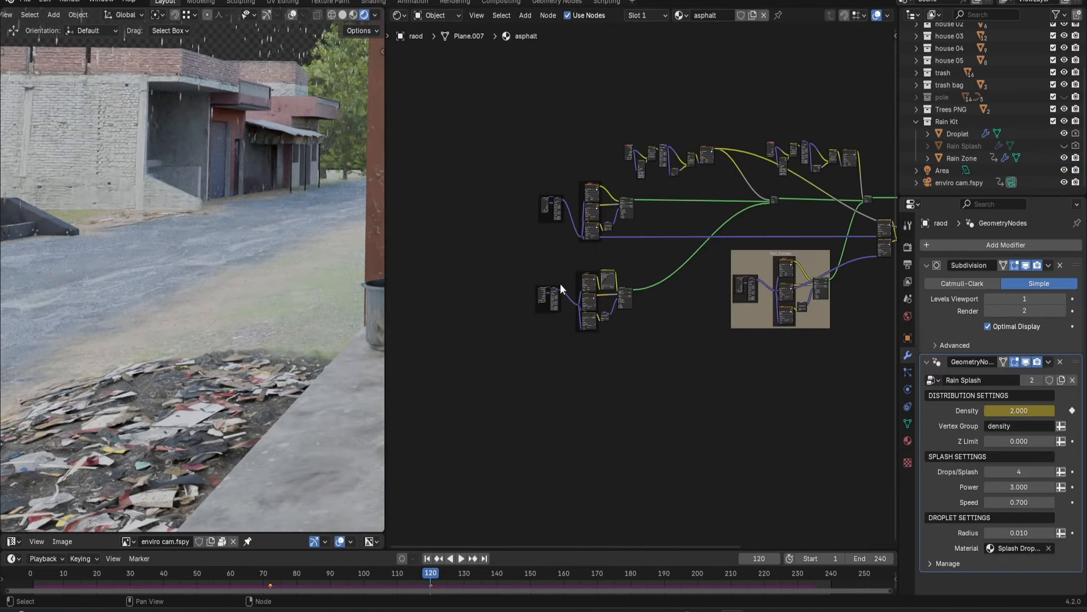
Insert a Hue/Saturation/Value node between the RGB Curves and Base Color in the asphalt material and set its value to 0.2.
scroll(589, 340, up, 6)
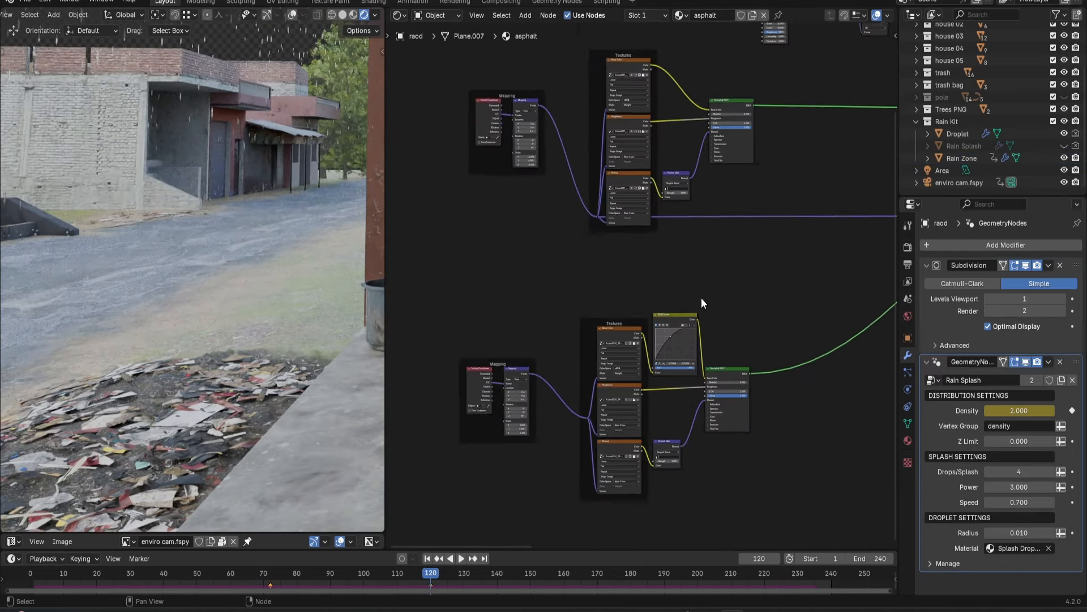
scroll(695, 370, up, 3)
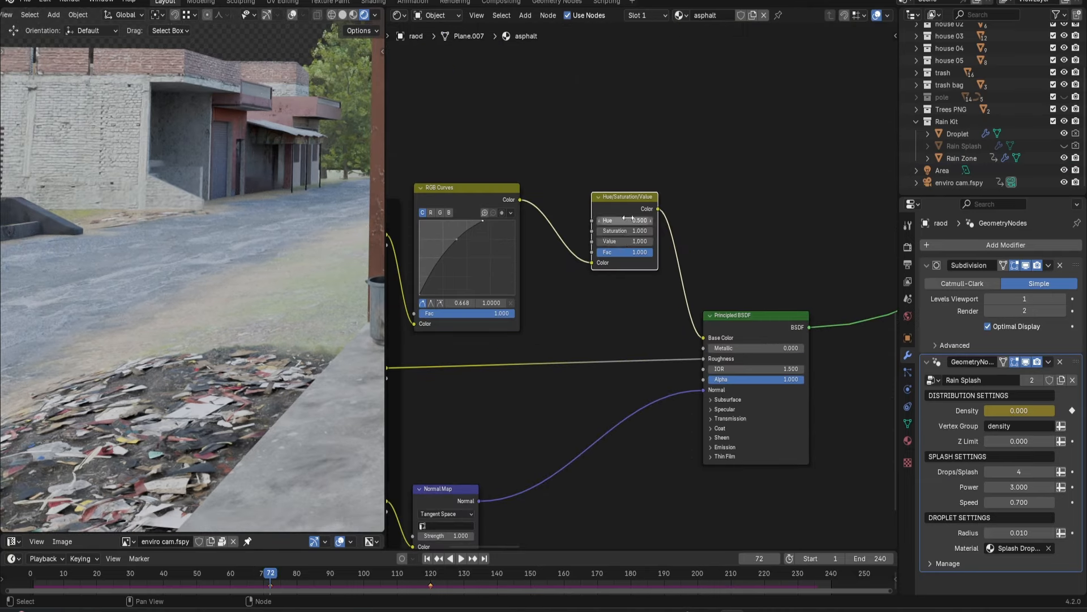
click(623, 241)
text(.2)
key(Return)
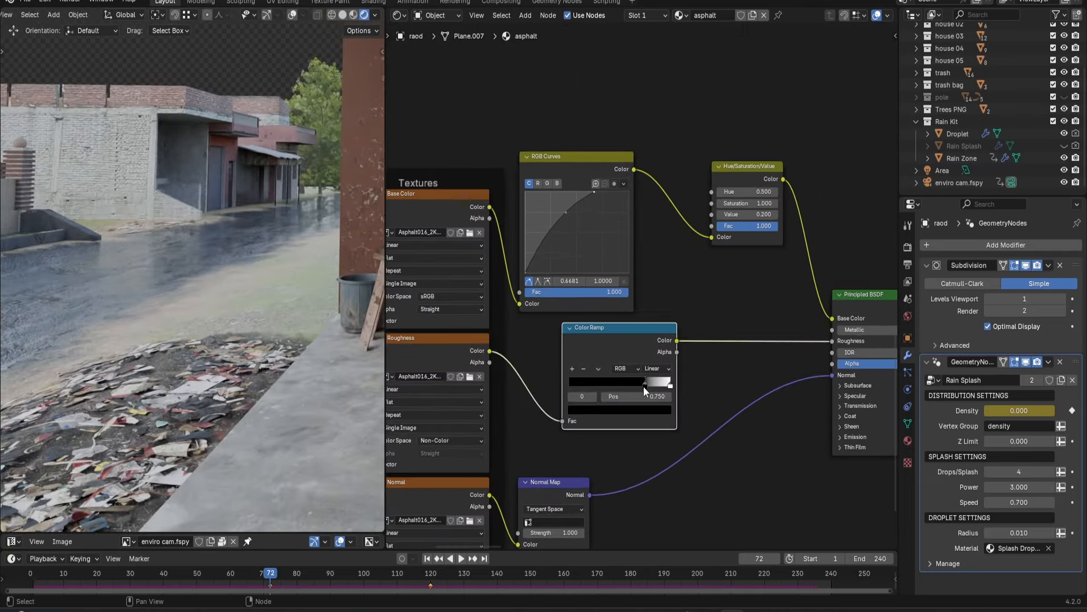
Animate the roughness Color Ramp's black stop from position 0 at frame 72 to a higher position at frame 120.
drag(643, 386, 557, 372)
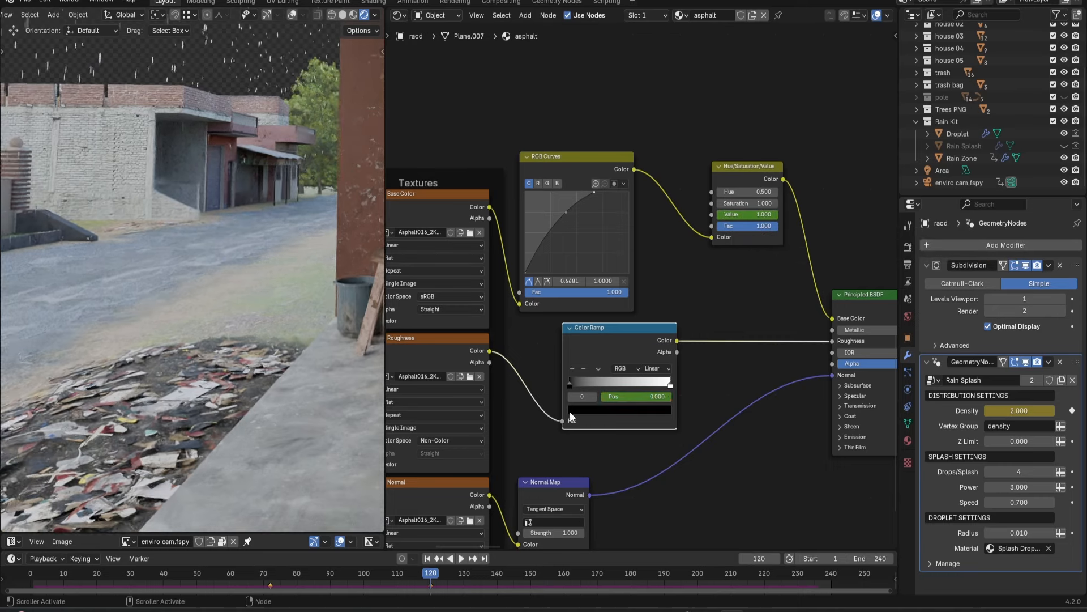
drag(595, 383, 640, 385)
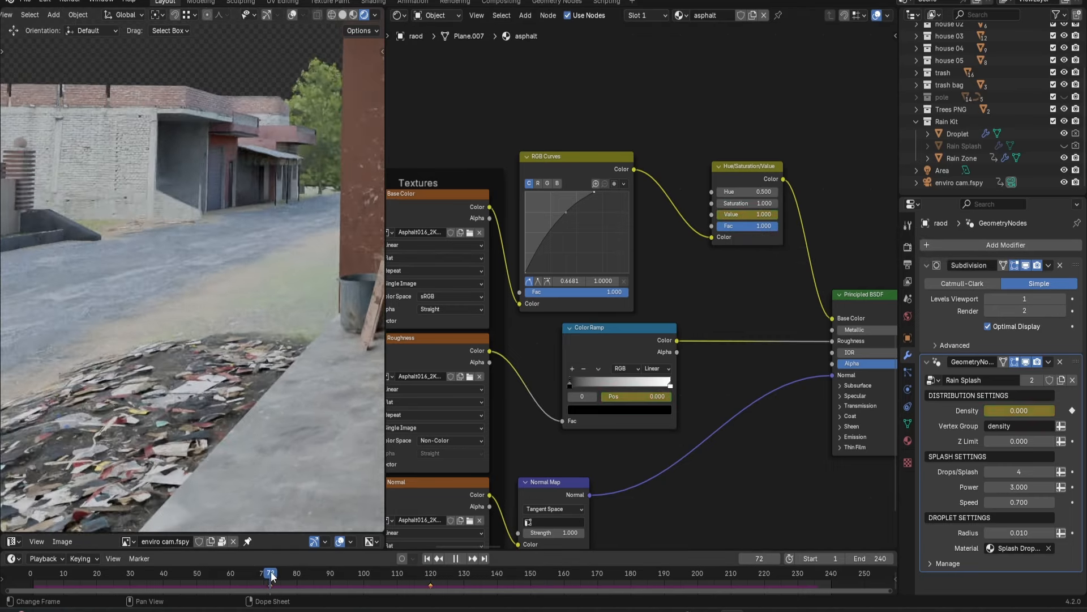
Go to frame 120 and duplicate the asphalt's Hue/Saturation/Value and Color Ramp nodes for the ground texture branch.
drag(271, 576, 431, 578)
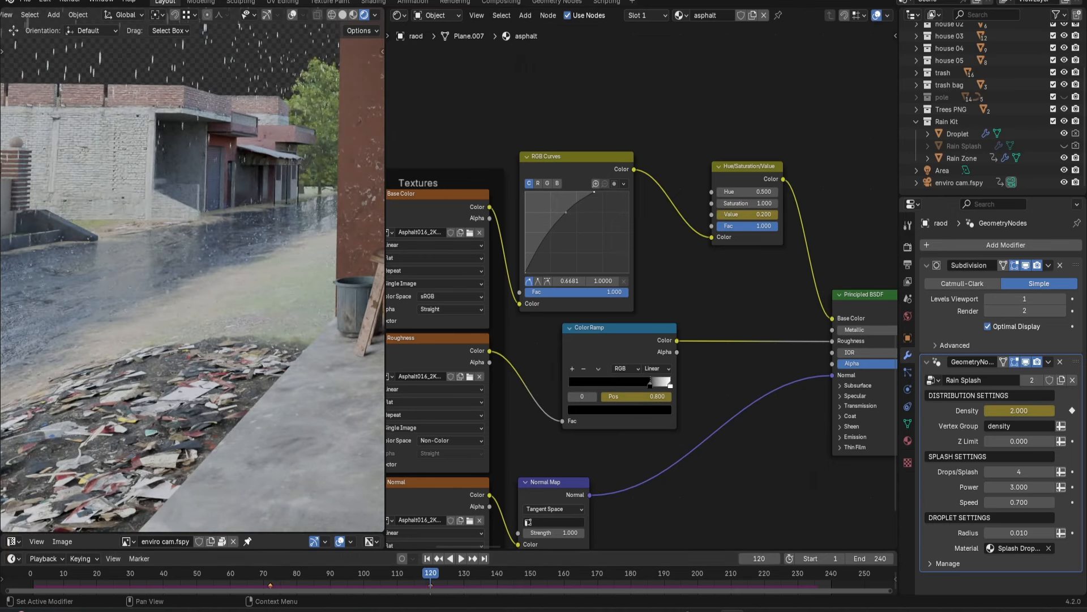
scroll(694, 279, down, 3)
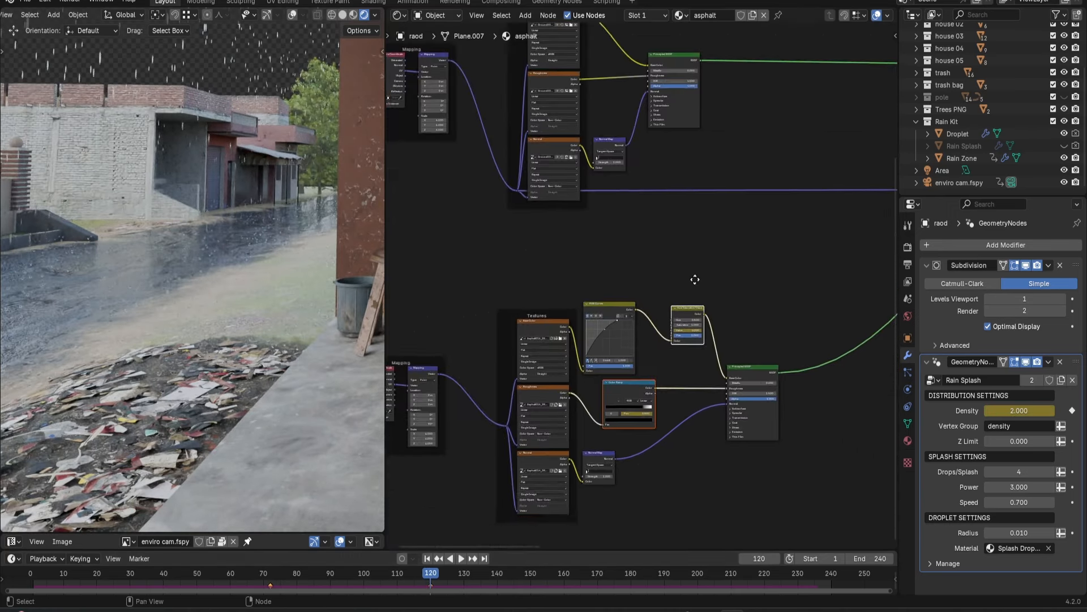
middle_drag(695, 279, 682, 398)
key(shift+d)
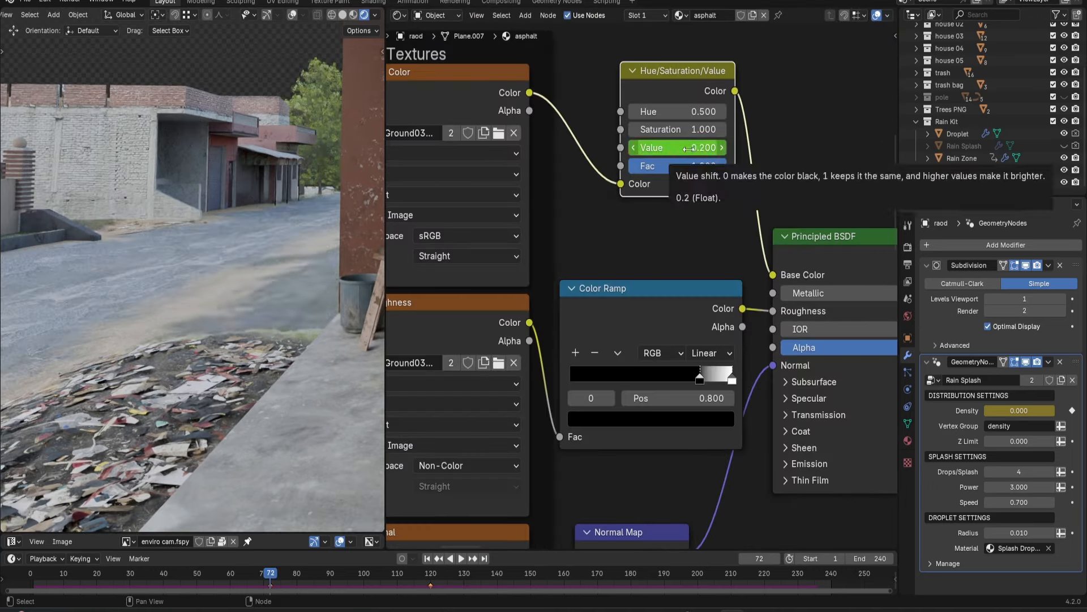
Animate the ground branch between frames 72 and 120: color value down to 0.5 and black stop position from 0 to 0.8.
click(680, 147)
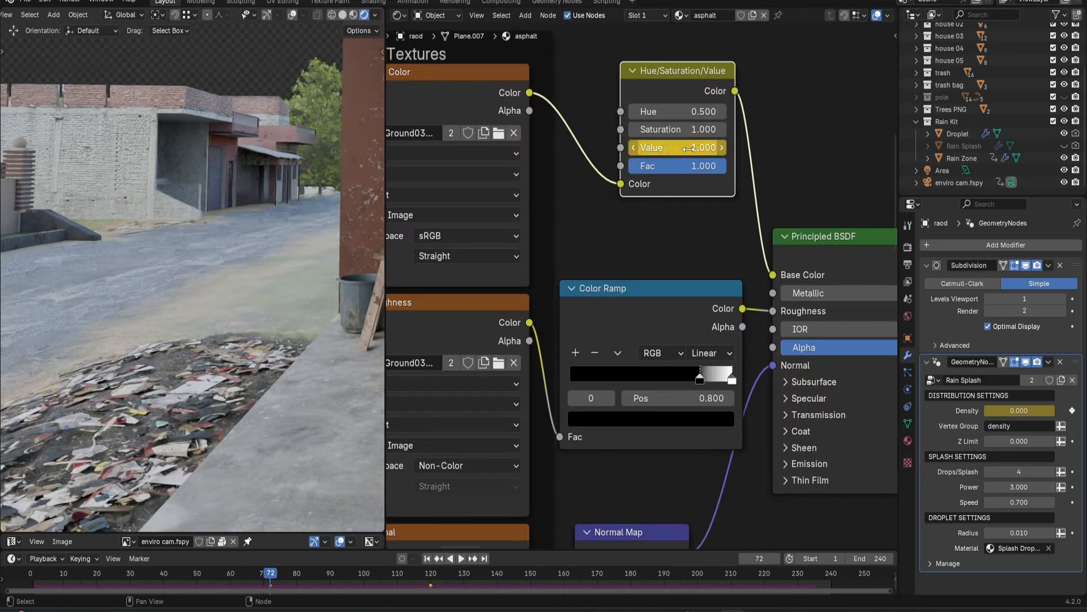
key(BackSpace)
text(.4)
key(Return)
click(685, 397)
text(0)
key(Return)
drag(271, 574, 341, 576)
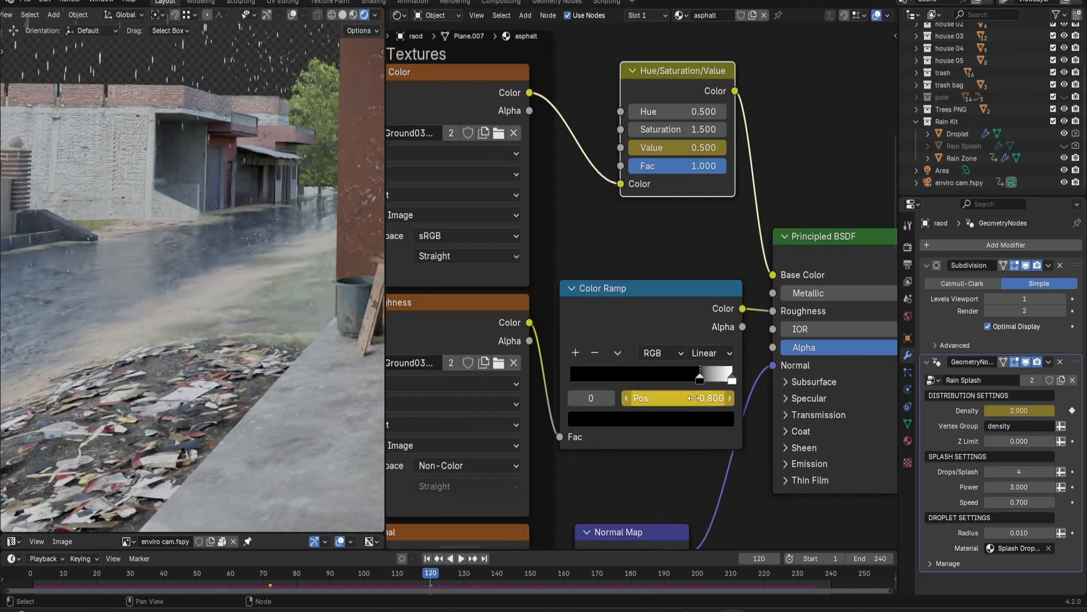
Insert Hue/Saturation/Value and Color Ramp nodes in the dirt corner branch, with the black stop at 0.5, and preview the animation.
drag(694, 398, 660, 398)
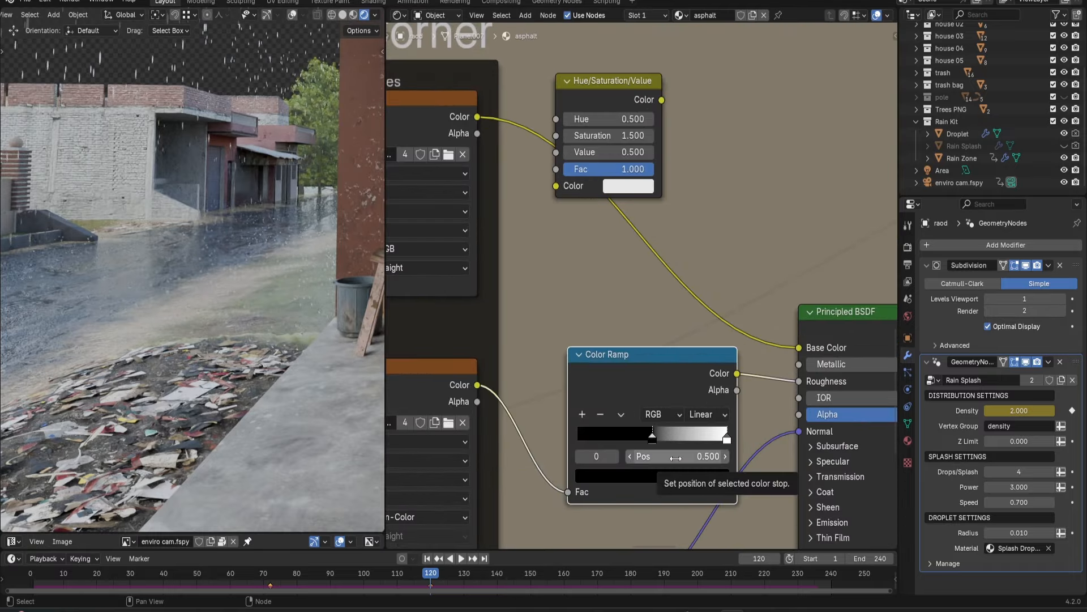
click(634, 165)
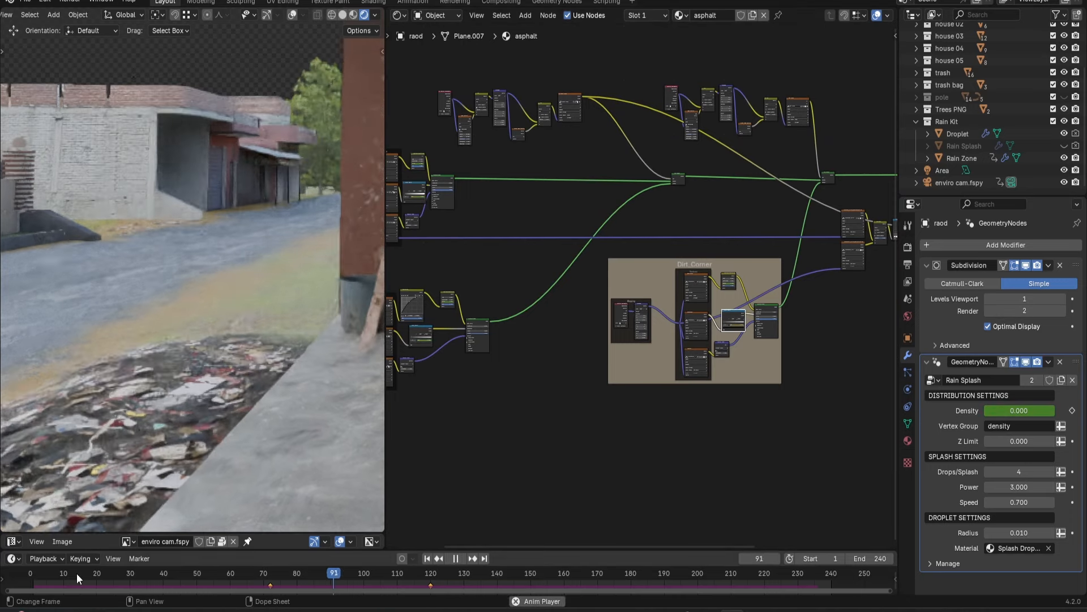
key(space)
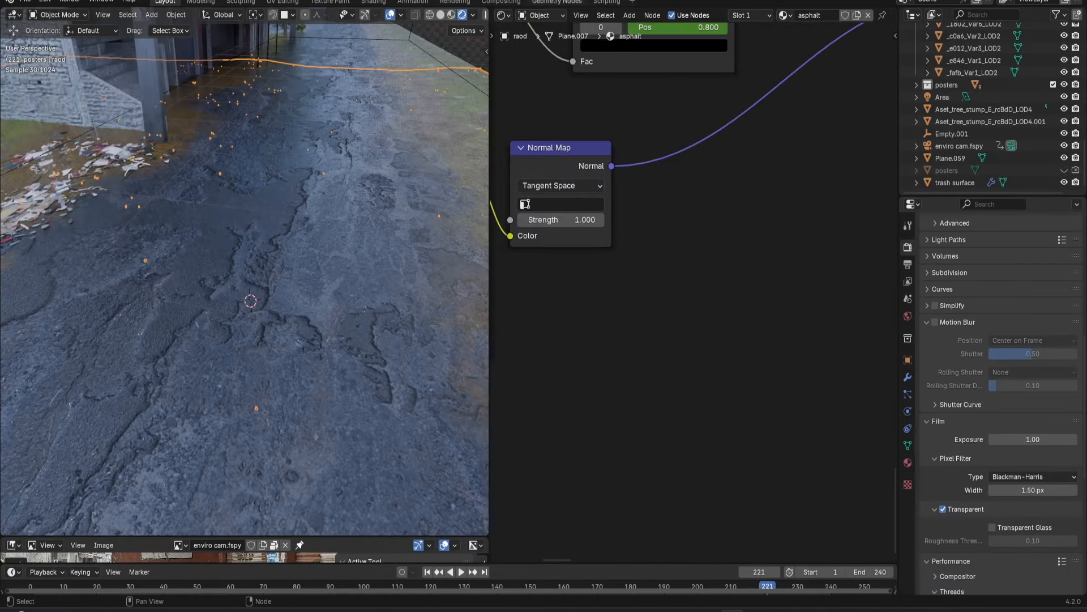
Add a plane on the road with a "waves" material using a Wave Texture set to Rings in the Z direction.
key(shift+a)
mouse_move(226, 264)
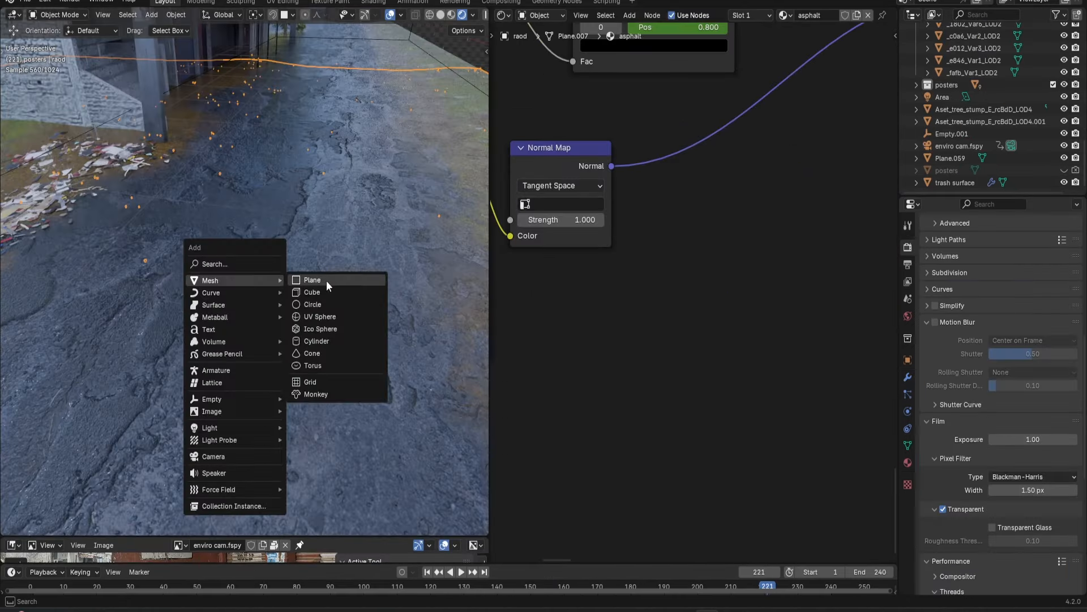
click(308, 264)
key(g)
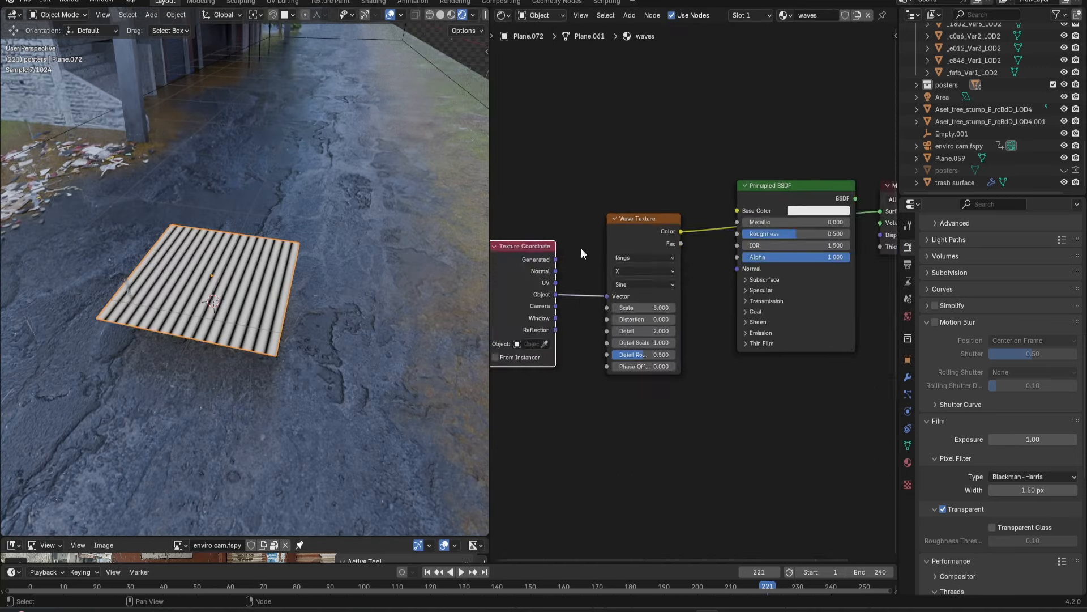
scroll(581, 248, up, 2)
click(625, 263)
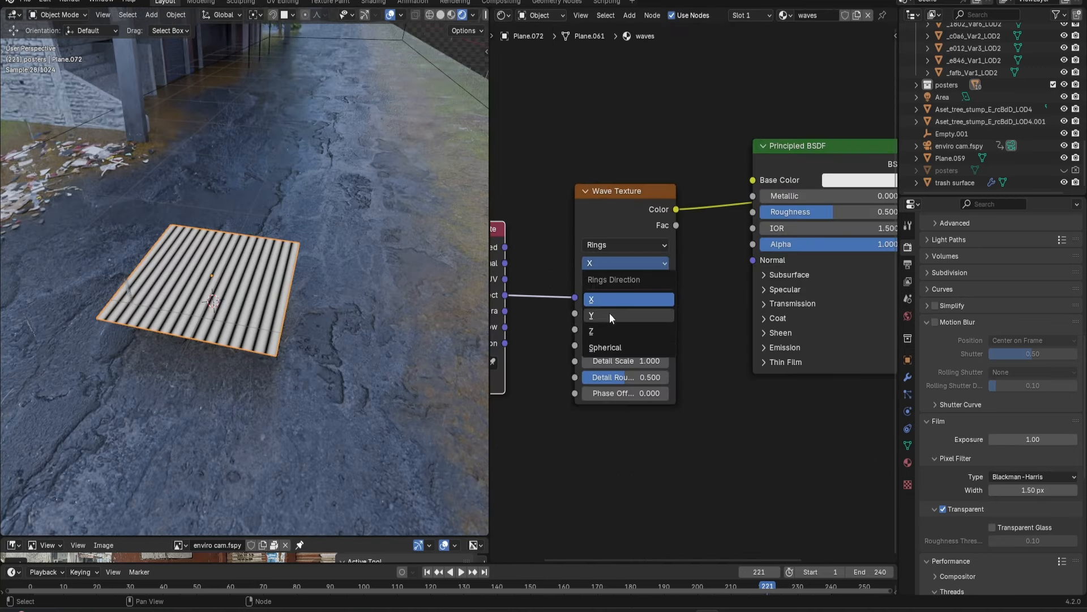
click(617, 293)
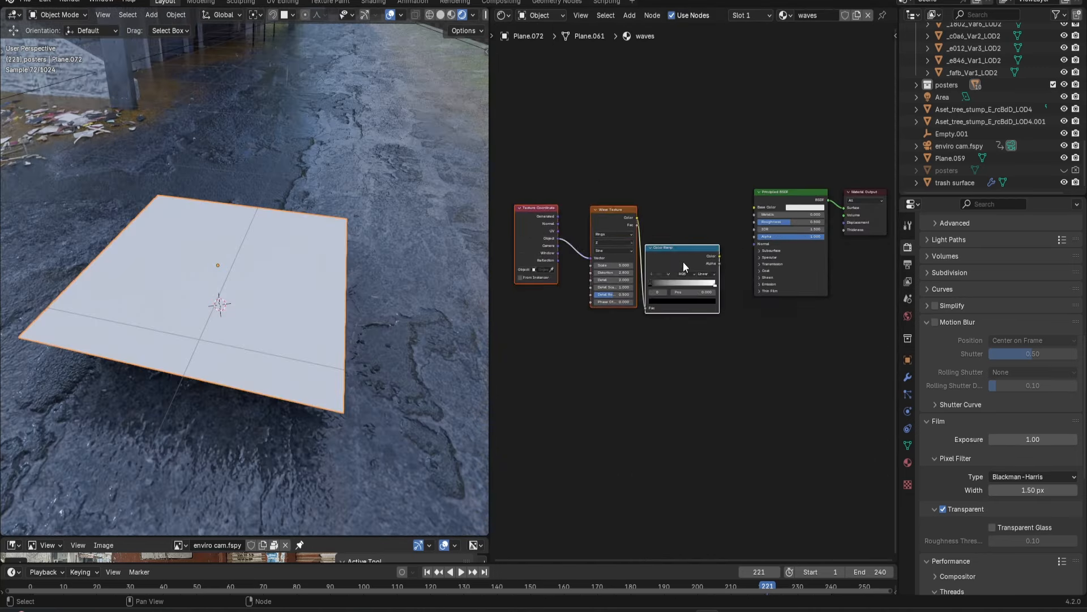
Add a Bump node with strength 0.5 between the wave's Color Ramp and the Principled BSDF's Normal.
key(shift+a)
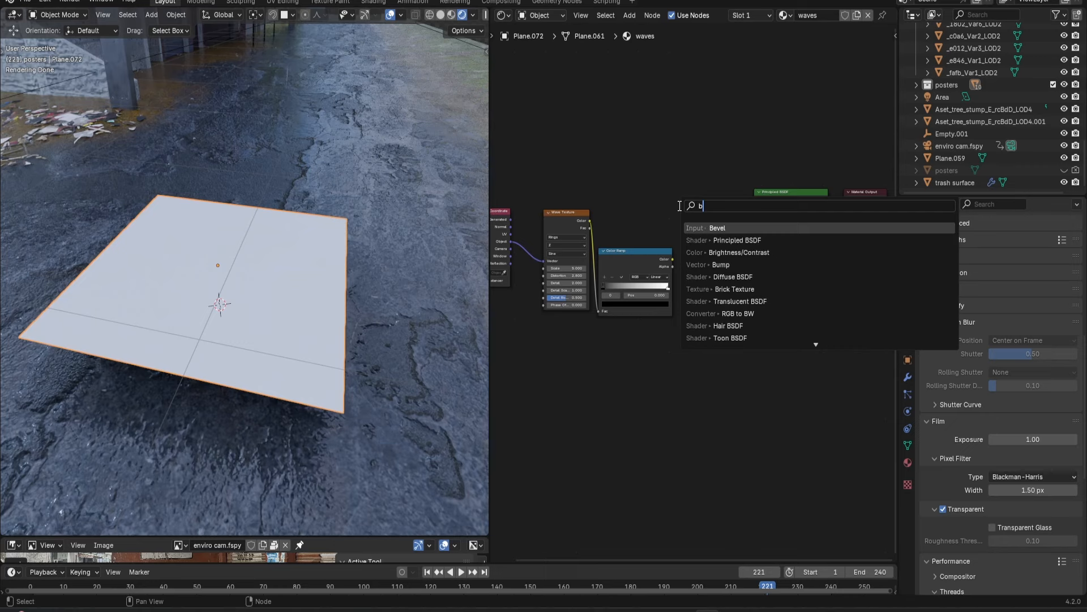
click(720, 263)
click(689, 273)
scroll(682, 292, up, 4)
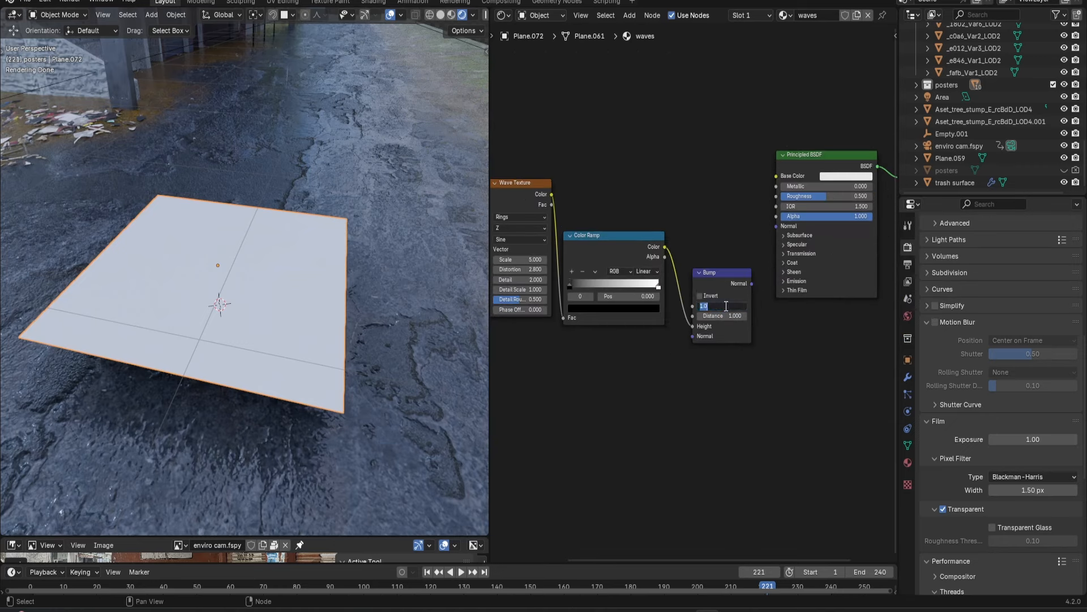
drag(780, 237, 777, 227)
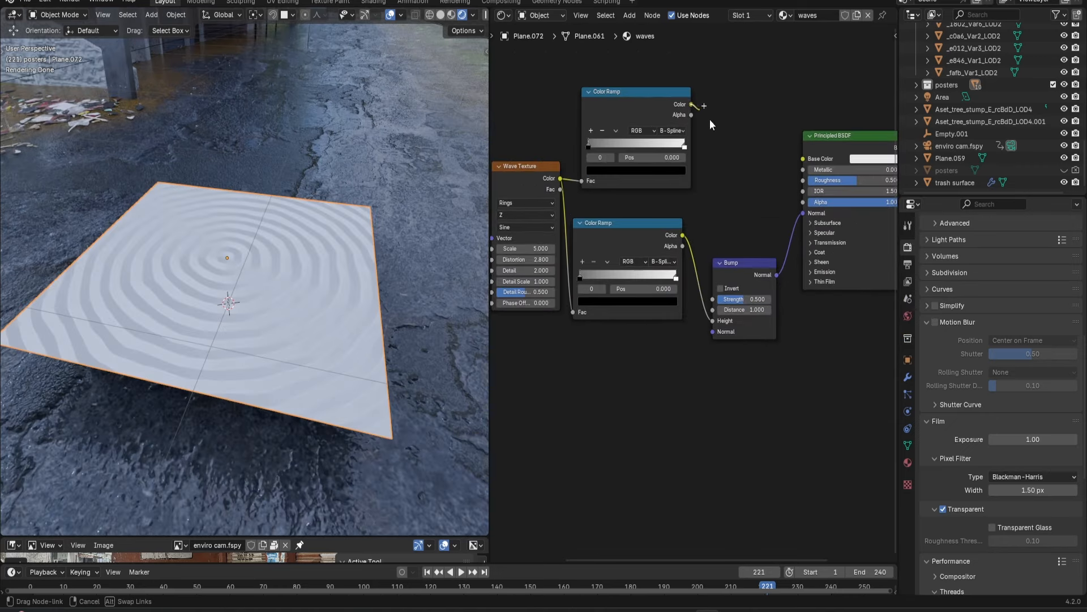
Move the second Color Ramp's black stop to about 0.273 and connect its color to the Principled BSDF's Alpha.
scroll(718, 192, up, 2)
drag(603, 195, 637, 194)
drag(644, 142, 764, 250)
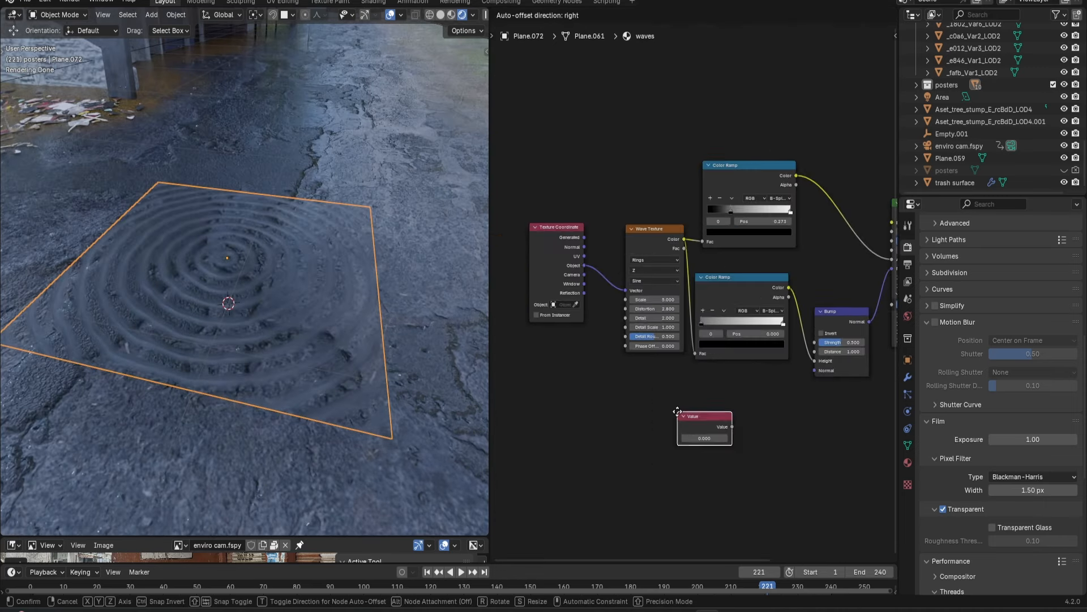
Add a Value node driven by #frame and connect it to the Wave Texture's Phase Offset.
click(586, 389)
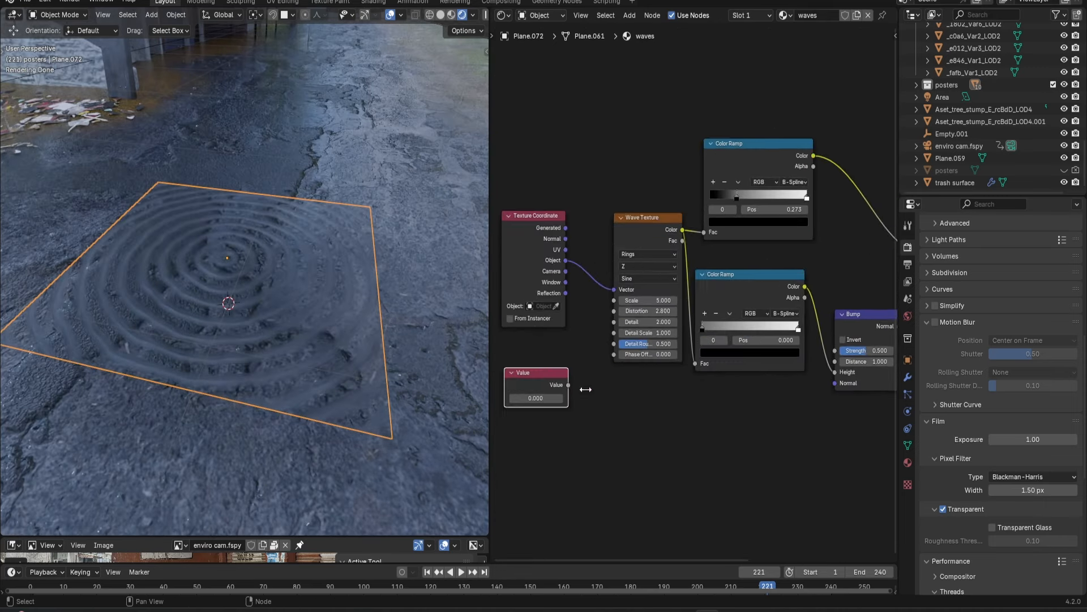
drag(611, 357, 613, 355)
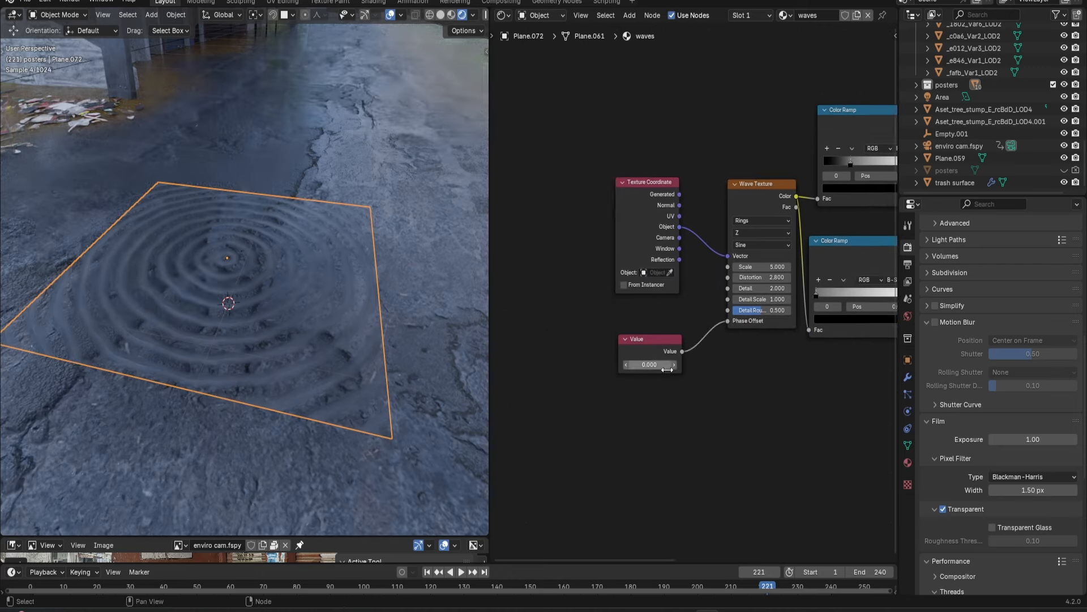
click(636, 362)
text(#frame)
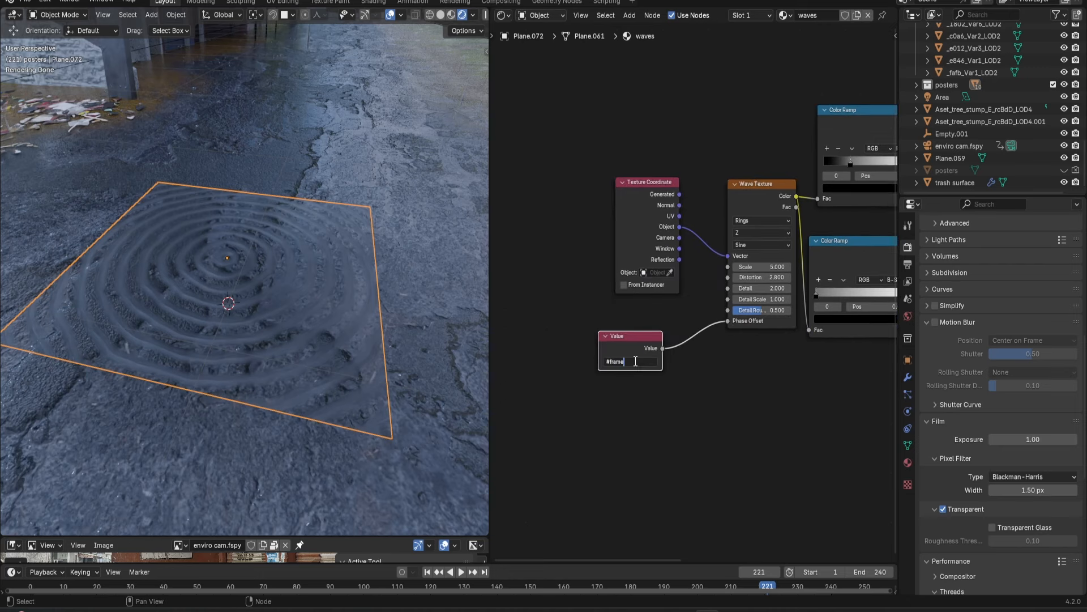
key(Return)
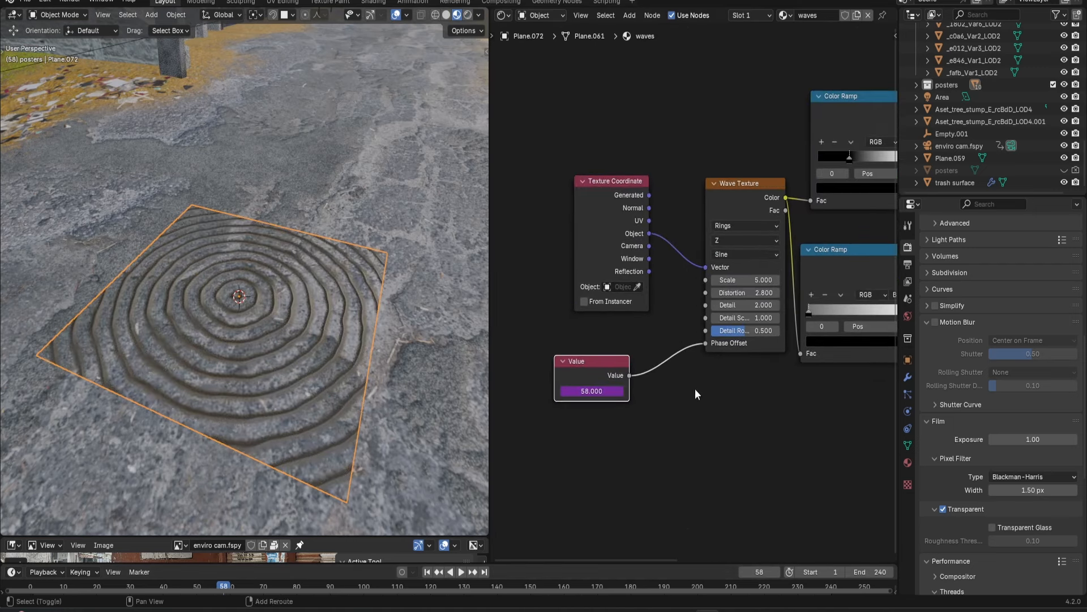
Insert a Multiply math node between the frame value and the Phase Offset, with a multiplier of -0.5.
key(shift+a)
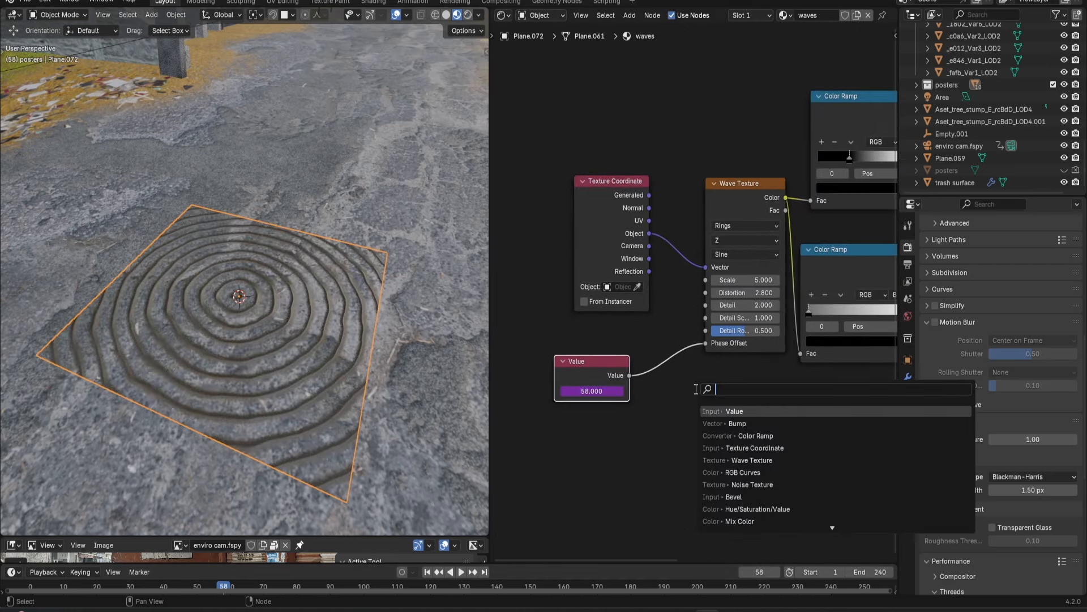
key(Return)
click(689, 385)
click(690, 387)
click(327, 443)
click(689, 426)
text(2)
key(Return)
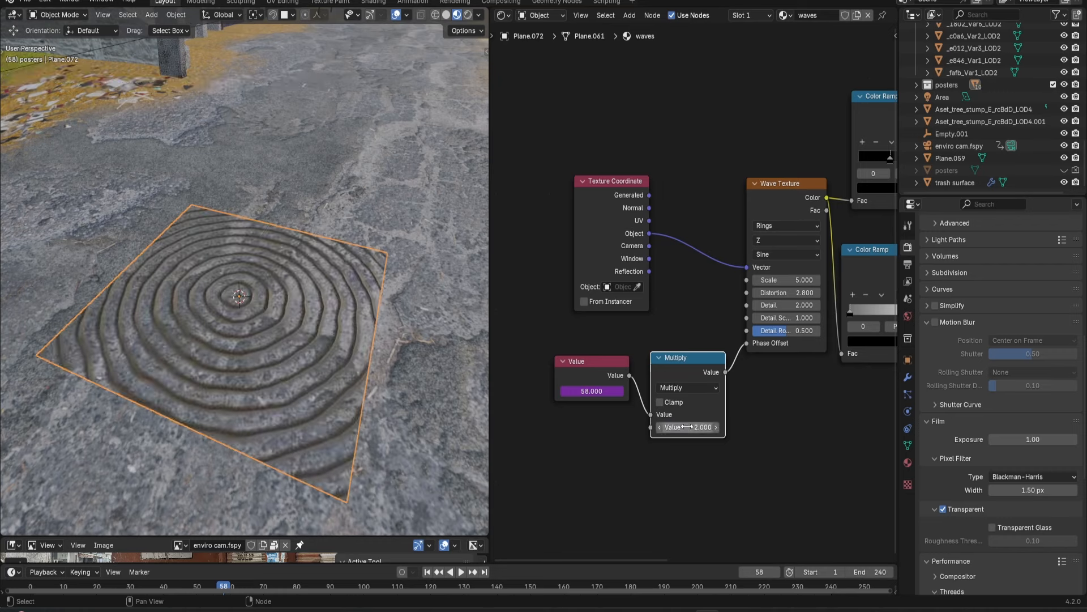
double_click(668, 427)
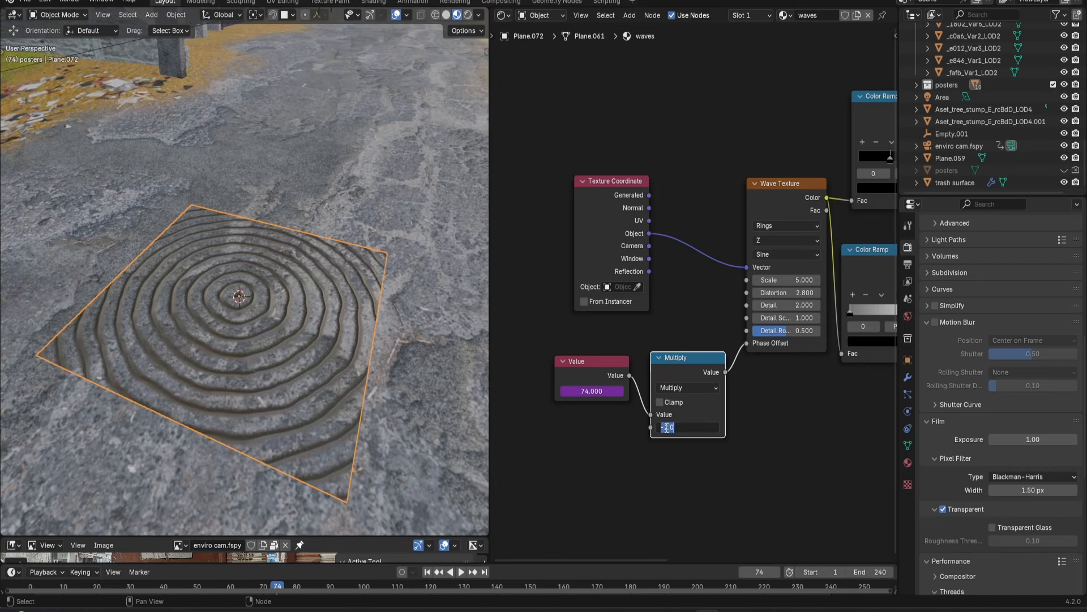
text(-.5)
key(Return)
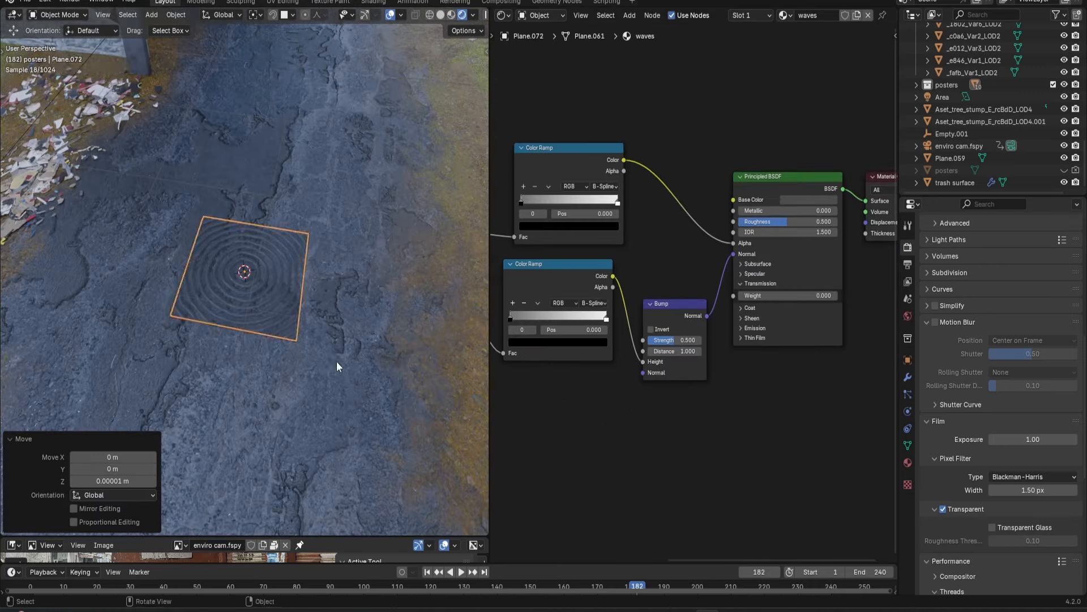
Move the ripple plane horizontally along the road and place a linked duplicate of it on the same level.
key(g)
key(shift+z)
click(440, 222)
key(alt+d)
key(shift+z)
click(352, 158)
Place another linked ripple plane further along the road, rotate it, and preview the animation.
shift+middle_drag(327, 254, 321, 379)
key(alt+d)
key(shift+z)
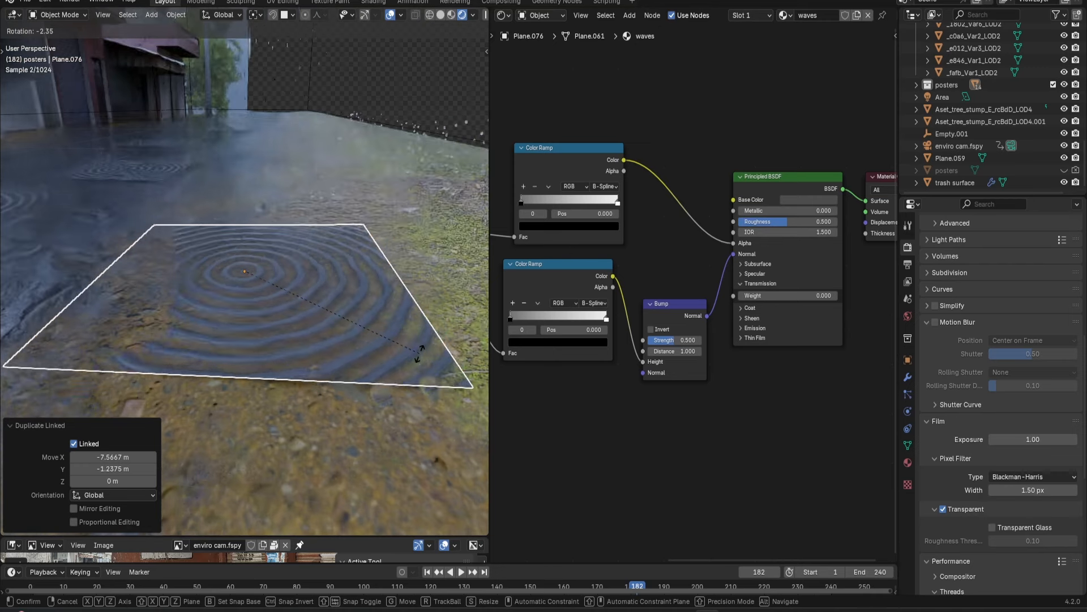
click(424, 357)
key(r)
click(423, 356)
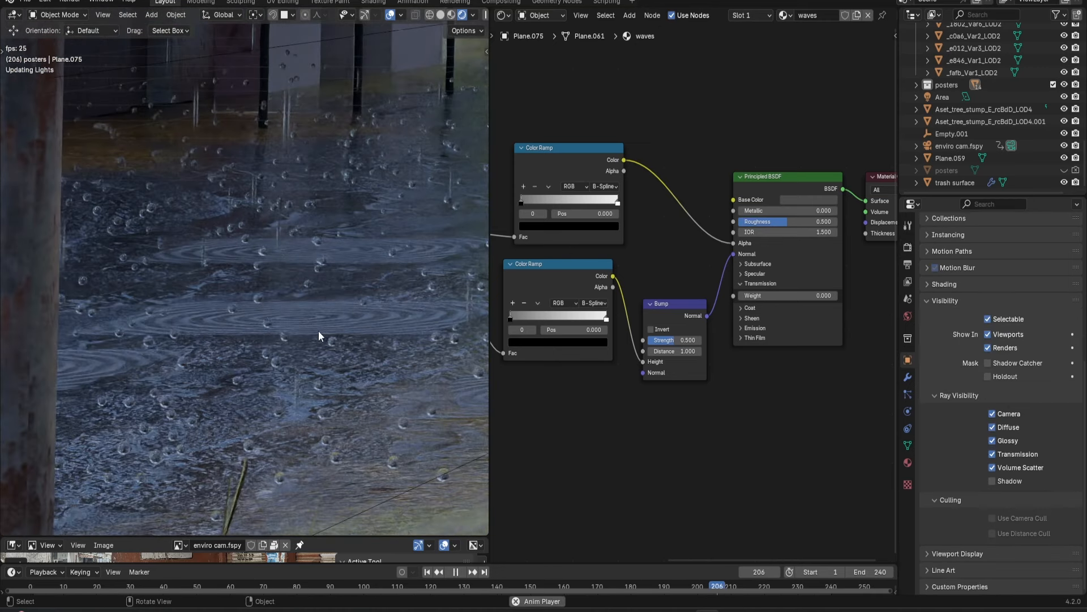
key(space)
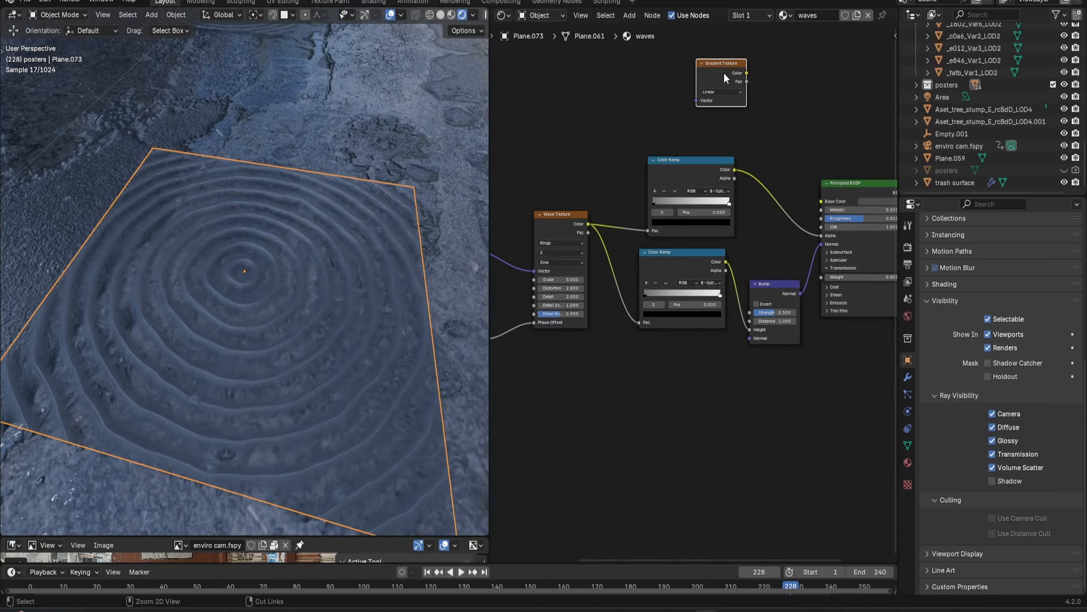
Give the Gradient Texture a mapping setup with Object coordinates and set its type to Spherical.
key(ctrl+t)
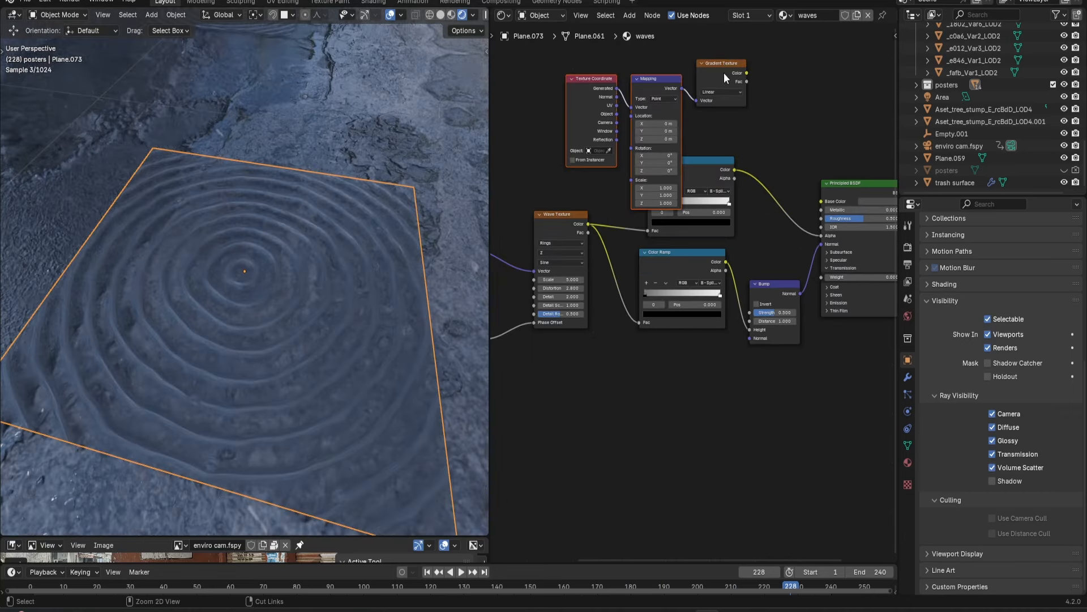
middle_drag(723, 73, 773, 272)
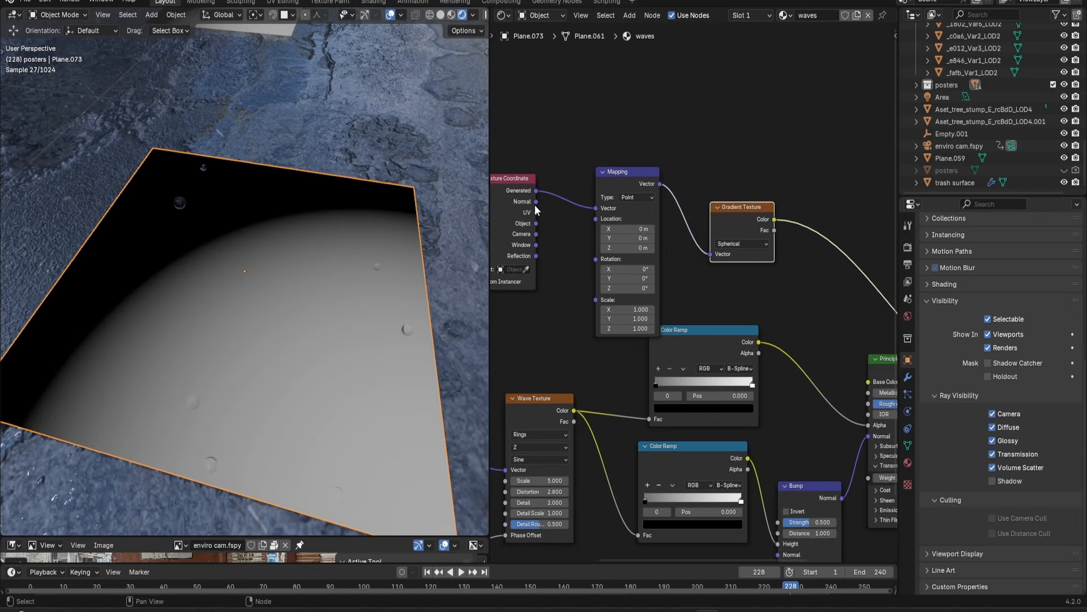
drag(589, 203, 594, 208)
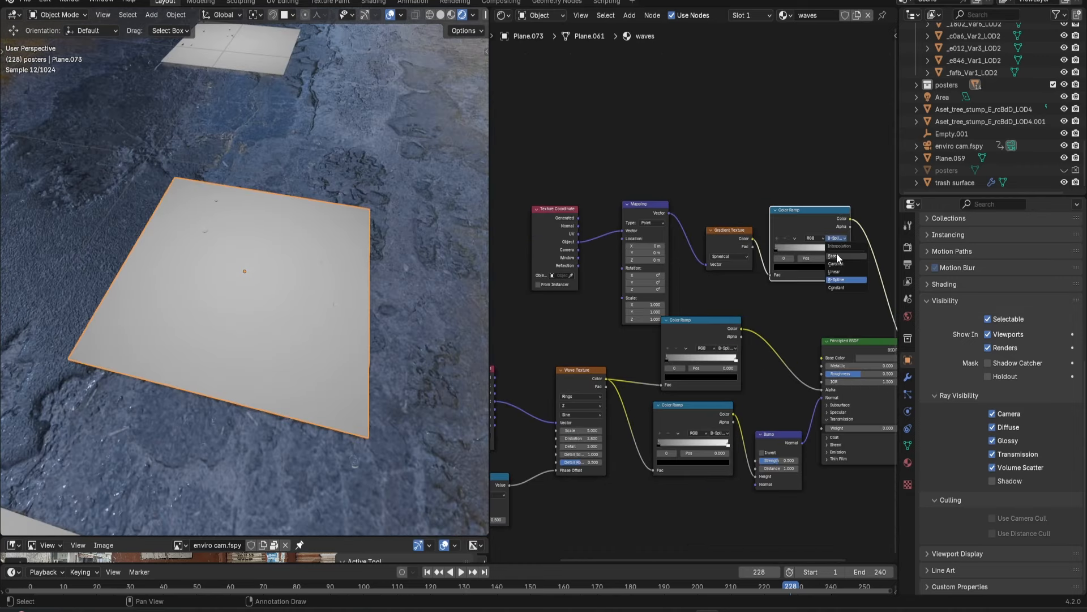
Set the gradient's Color Ramp to Ease interpolation and move its black stop to about 0.5.
click(837, 256)
scroll(722, 279, up, 2)
drag(696, 240, 733, 239)
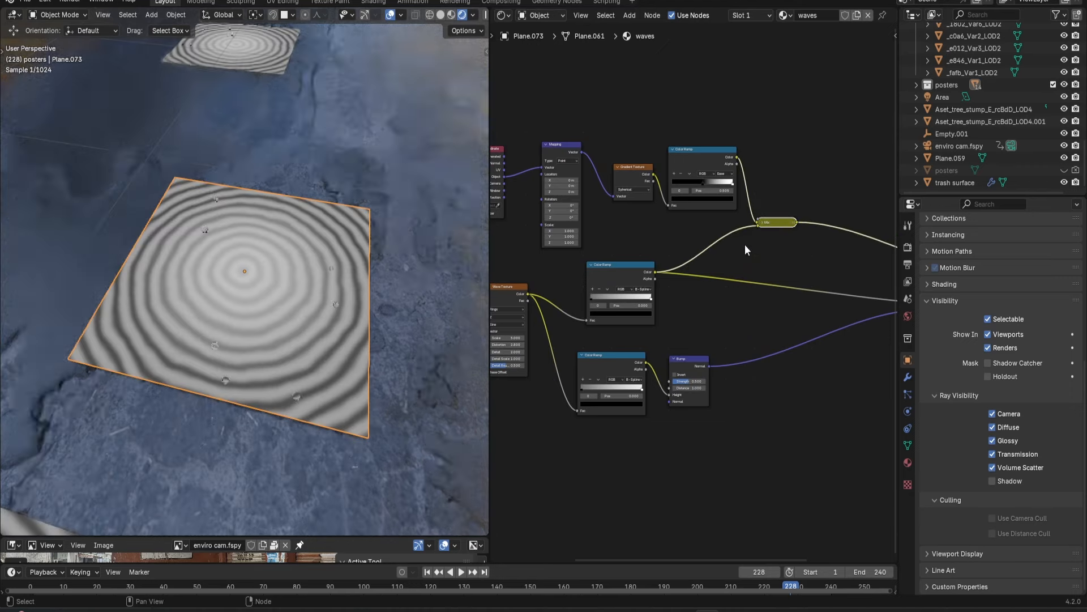
Multiply the gradient ramp with the wave ramp in the Mix node and connect the result to the Principled BSDF's Alpha.
click(826, 196)
click(816, 240)
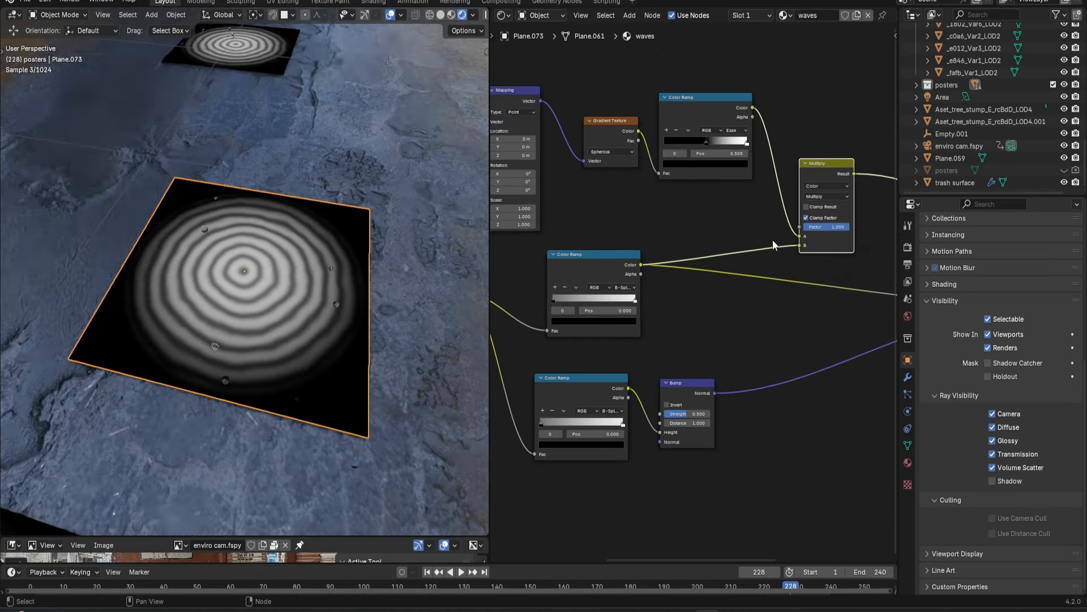
middle_drag(739, 292, 663, 273)
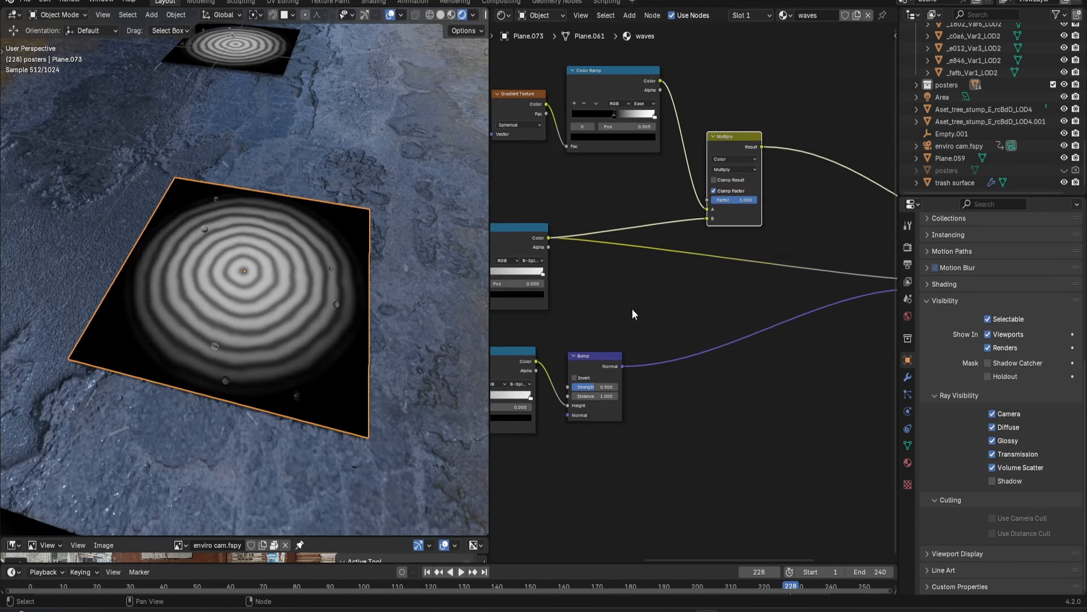
scroll(632, 308, down, 4)
middle_drag(632, 308, 543, 306)
ctrl+shift+click(800, 243)
drag(655, 185, 772, 282)
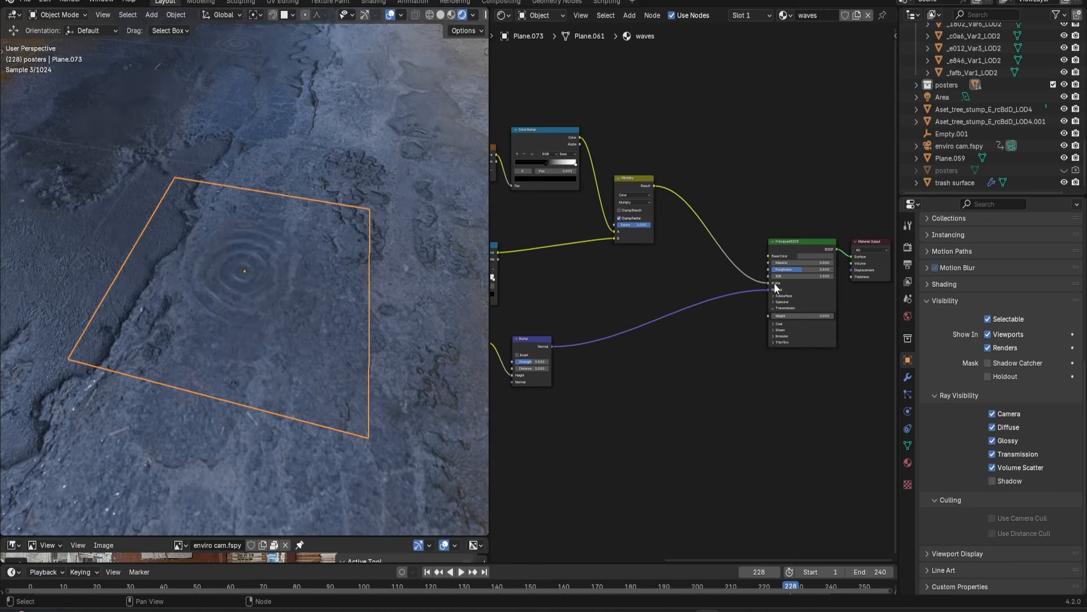
Play the animation to examine the faded ripples on the wet road up close.
middle_drag(252, 272, 254, 256)
scroll(254, 256, up, 2)
key(space)
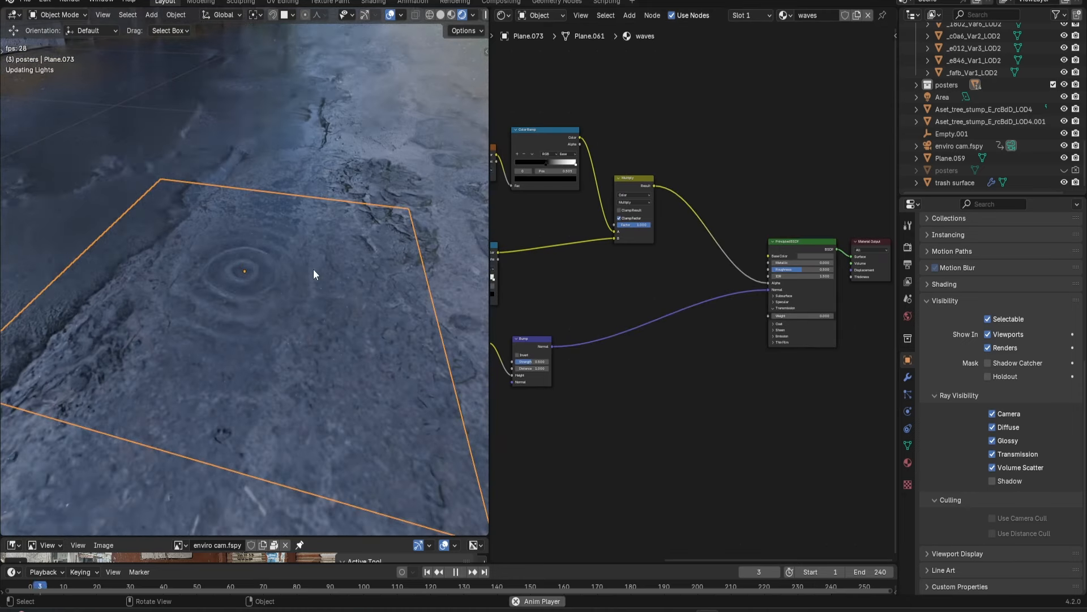
Stop the playback and examine the ripple plane on the road through the camera view.
key(space)
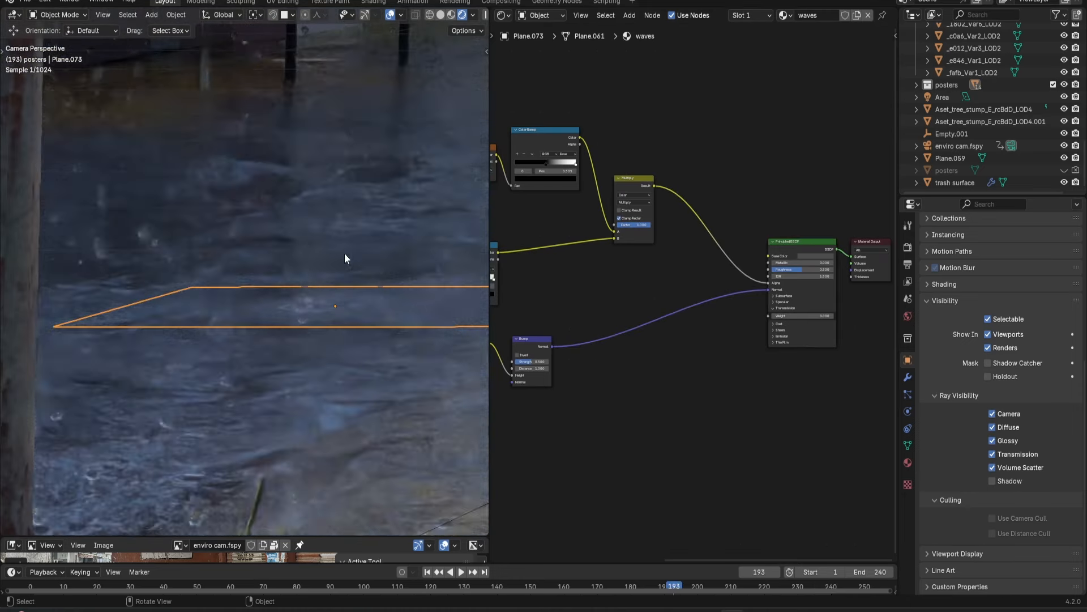
shift+middle_drag(371, 258, 254, 272)
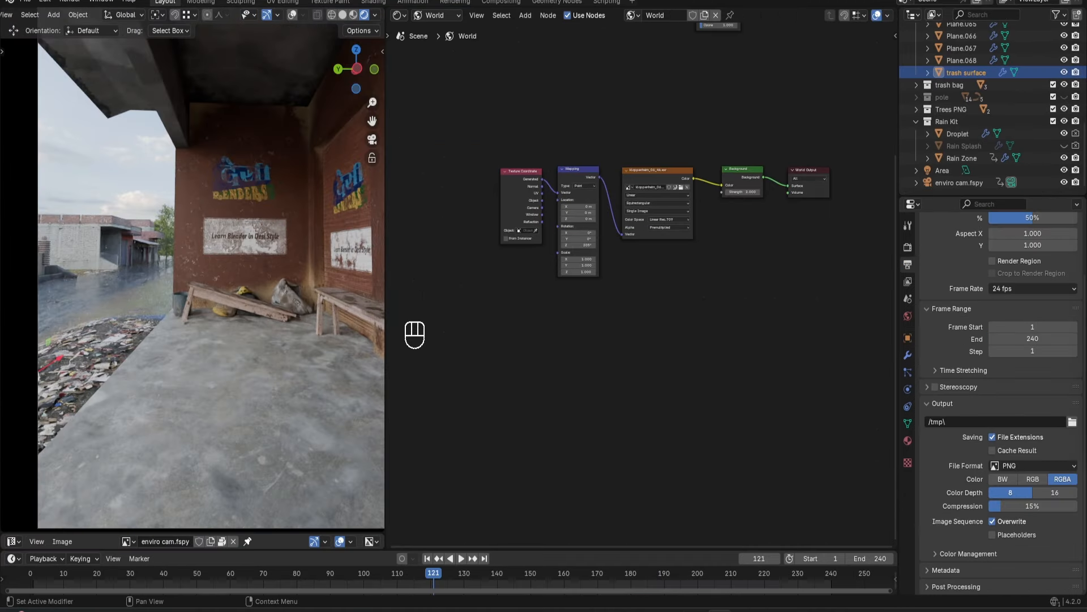
Duplicate the world's HDRI node set below the original and load dry_hay_field_4k.exr in the copy's environment texture.
drag(512, 141, 738, 181)
key(shift+d)
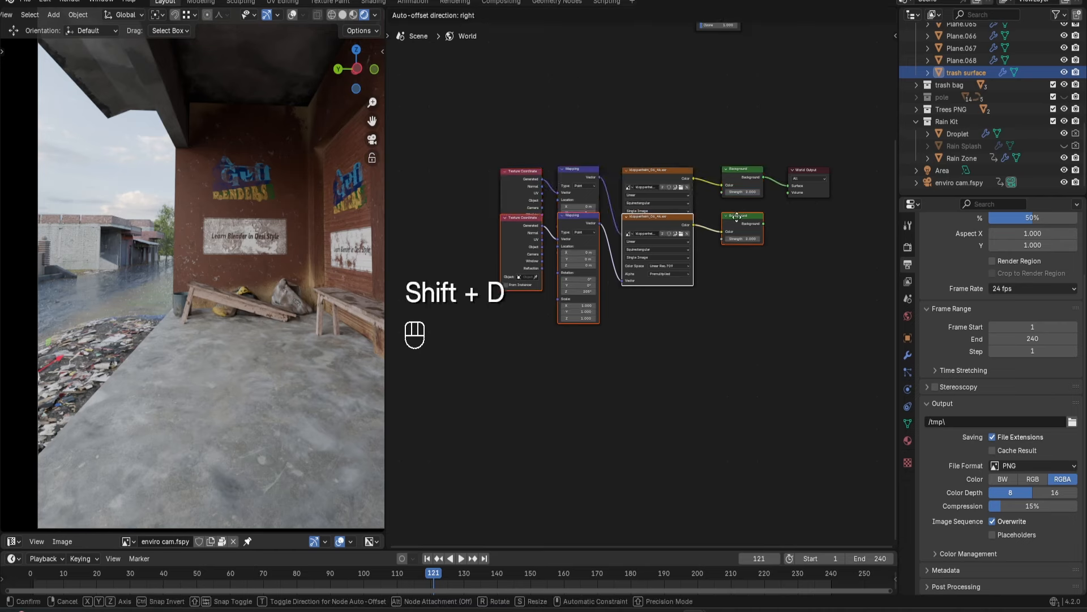
click(735, 281)
scroll(681, 243, up, 4)
click(718, 304)
click(416, 294)
click(693, 446)
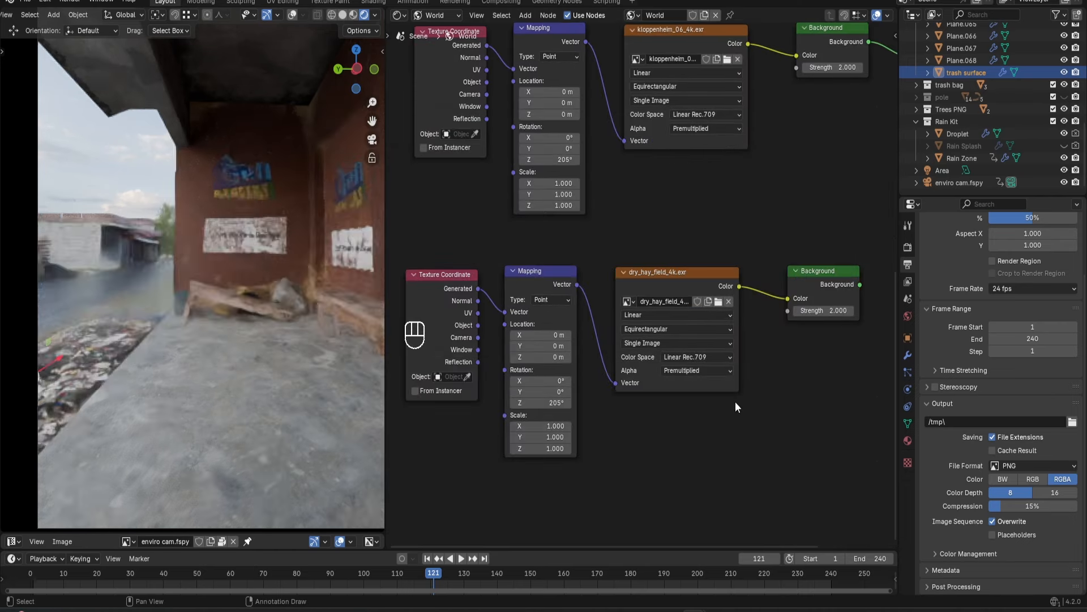
Connect the dry hay field Background to the World Output and set its strength to 1.
scroll(753, 306, down, 2)
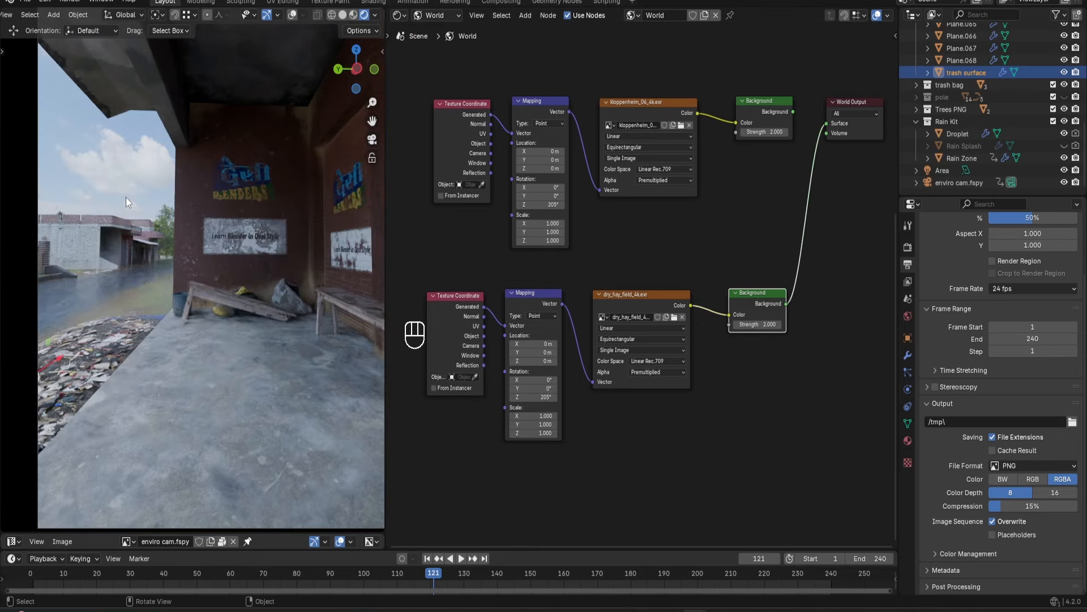
scroll(755, 343, up, 2)
text(1)
key(Return)
Blend the two Background nodes with a Mix Shader feeding the World Output.
scroll(782, 335, down, 2)
ctrl+shift+right_drag(760, 152, 761, 309)
middle_drag(809, 250, 761, 271)
drag(798, 169, 884, 235)
drag(736, 236, 743, 216)
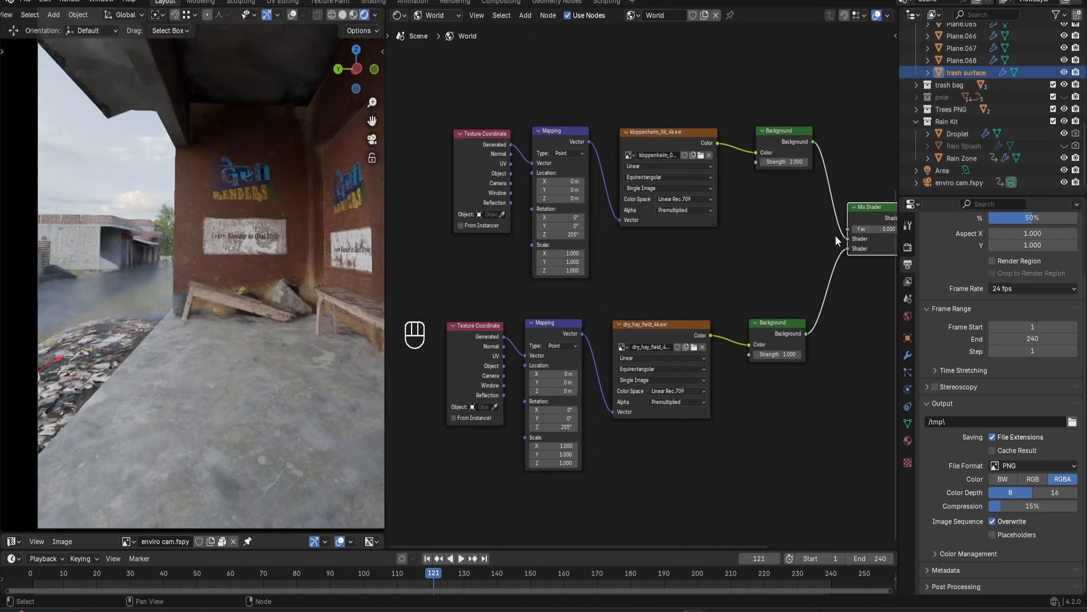
Keyframe the world Mix Shader's factor at frames 121 and 72 and scrub through the sky transition.
drag(834, 231, 793, 231)
key(i)
click(270, 581)
key(i)
drag(269, 575, 496, 575)
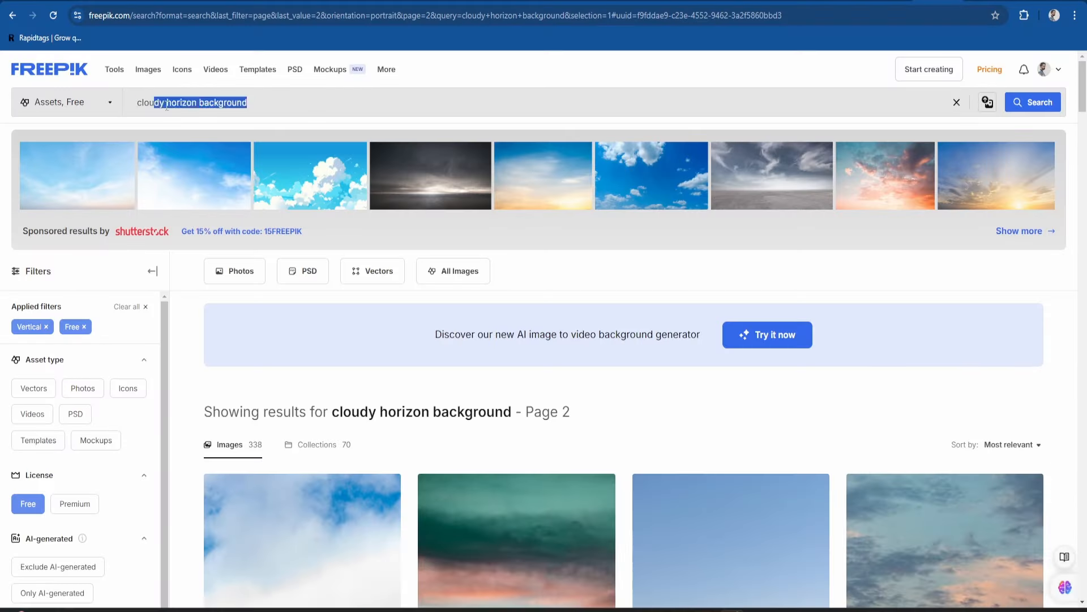
Browse Freepik's cloudy horizon background images in the browser, then return to Blender and examine the backdrop plane's placement.
scroll(349, 266, down, 5)
scroll(348, 266, down, 10)
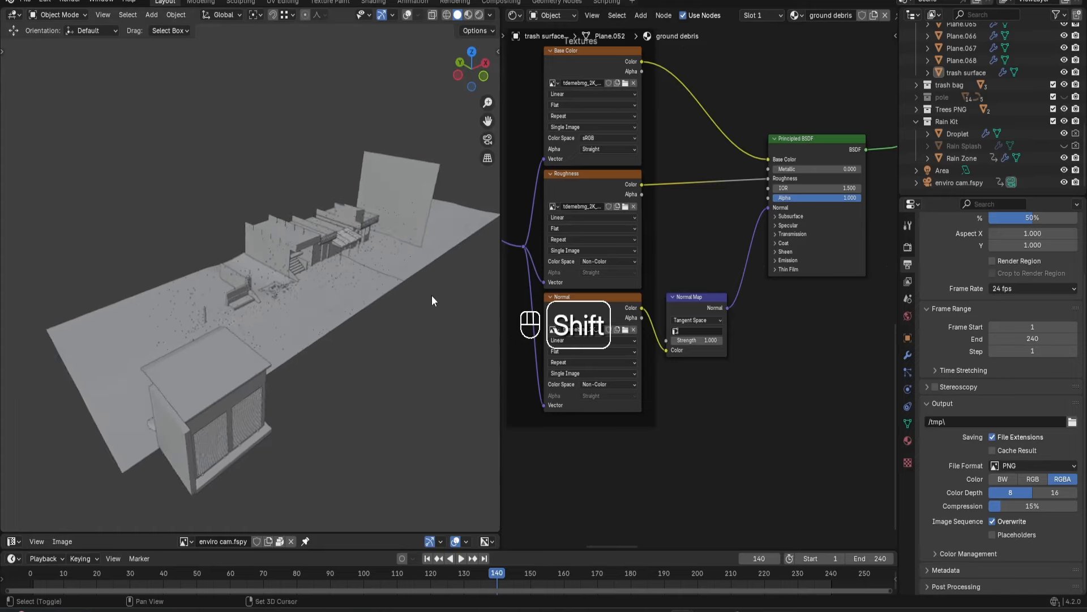
middle_drag(431, 294, 426, 327)
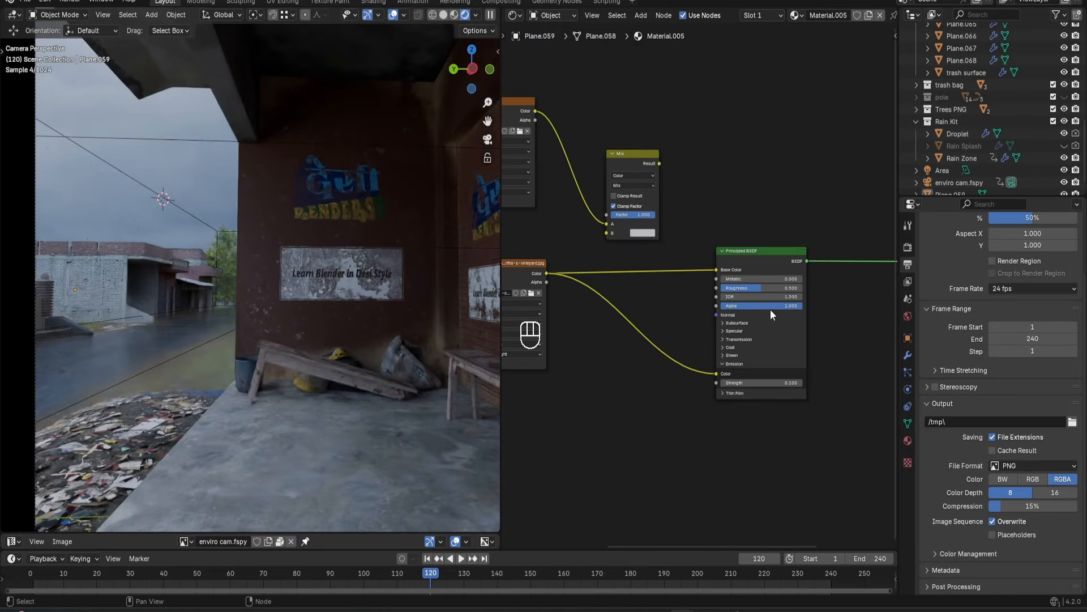
Keyframe the cloud backdrop's Principled BSDF Alpha at 1 on frame 120 and 0 on frame 72.
drag(770, 310, 757, 300)
key(i)
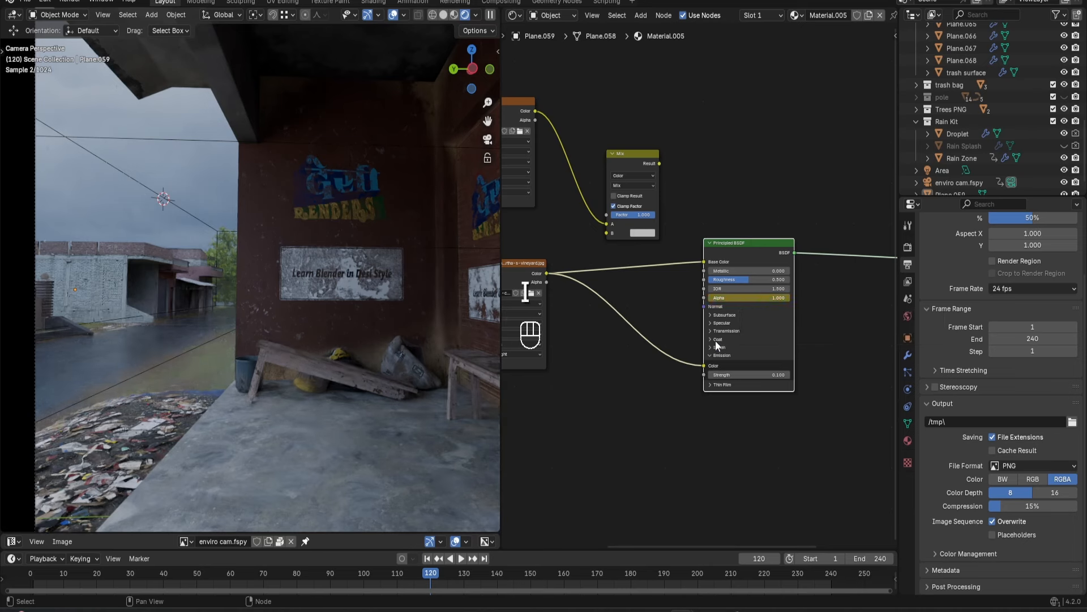
click(271, 574)
drag(786, 298, 733, 300)
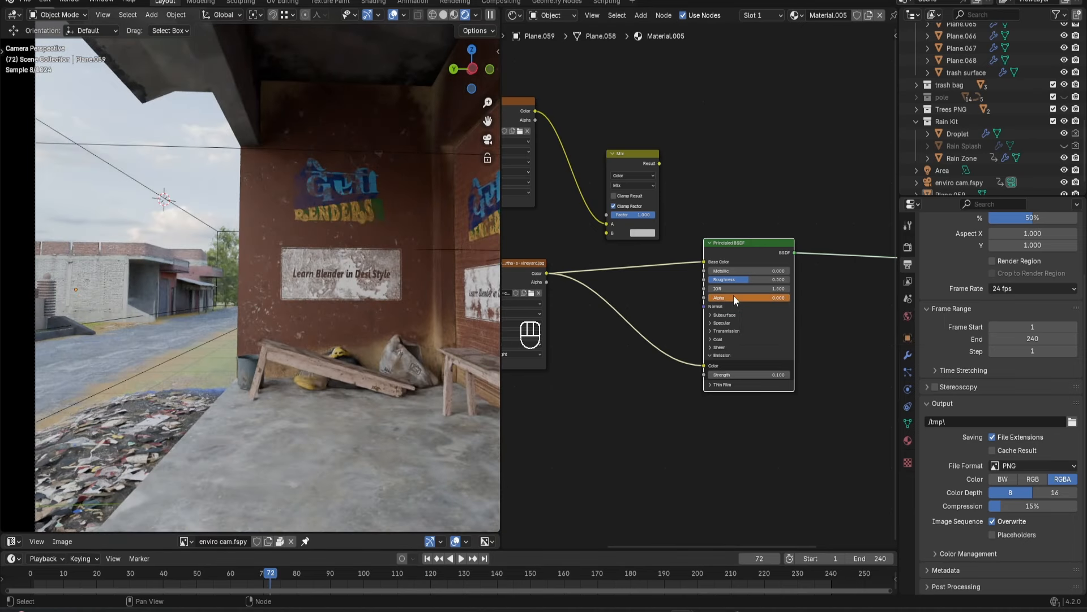
key(i)
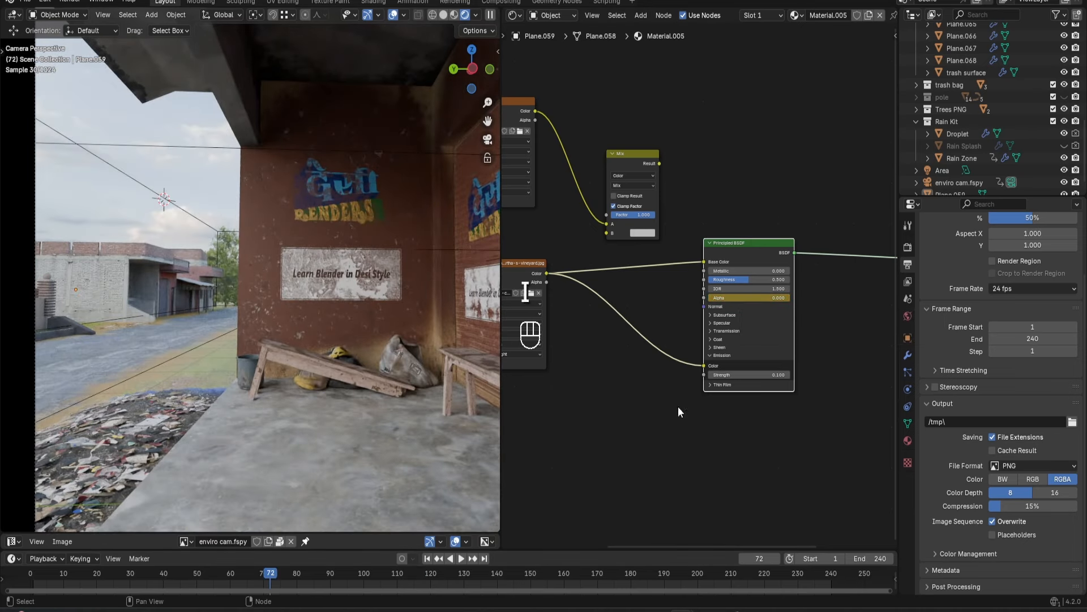
key(space)
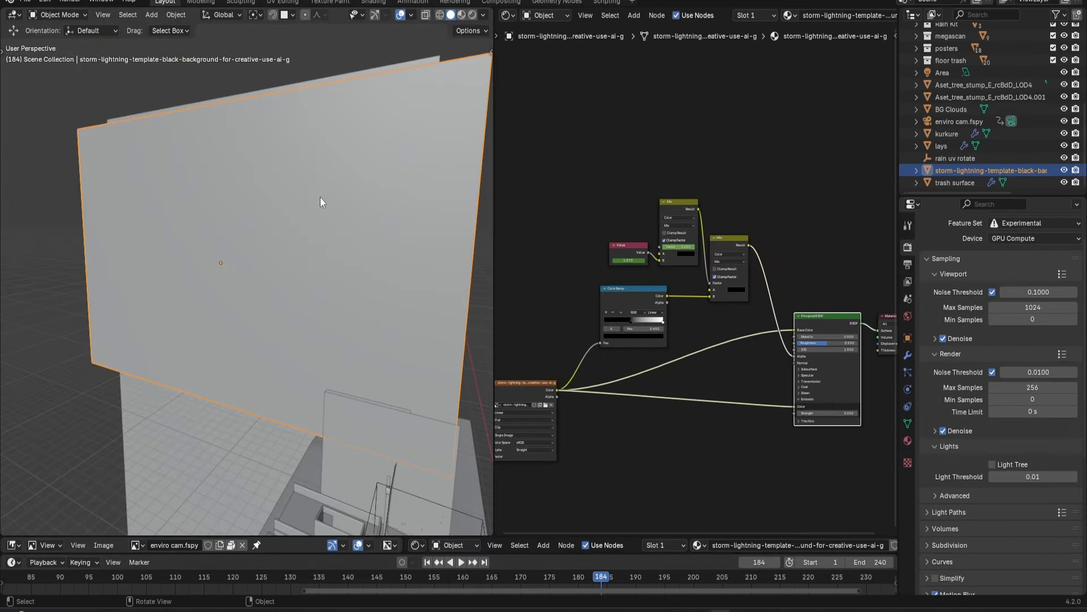
Look through Google Images results for thunder lightning on a black background as a source for the lightning plane.
scroll(331, 206, down, 3)
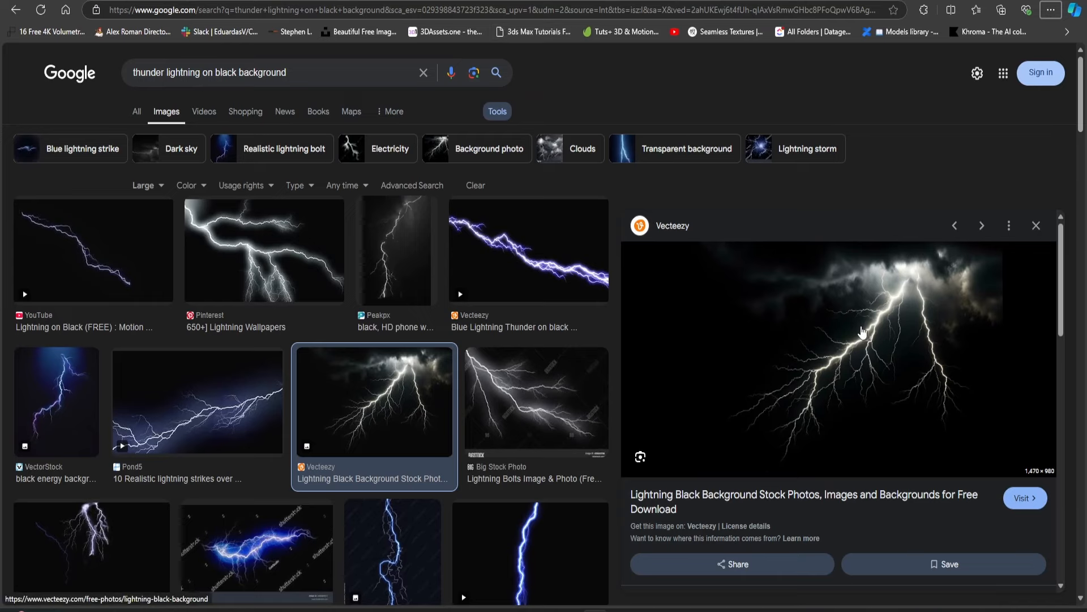
scroll(861, 332, down, 2)
scroll(861, 331, up, 2)
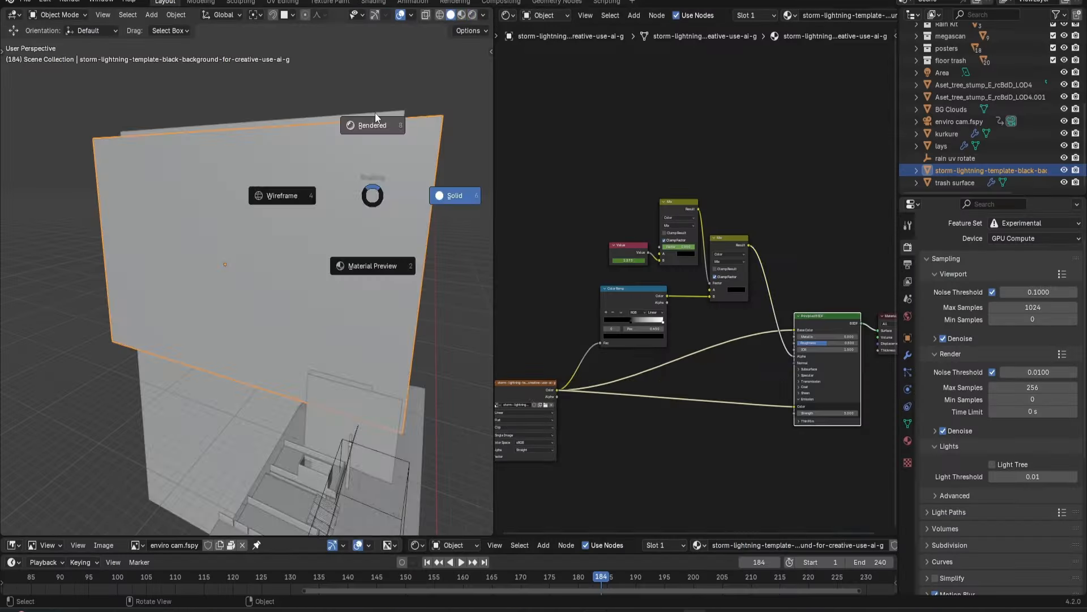
Preview the lightning plane's image texture, Color Ramp mask and full Principled shader in rendered shading.
click(375, 117)
mouse_move(294, 265)
middle_down()
mouse_move(312, 242)
mouse_move(297, 256)
middle_up()
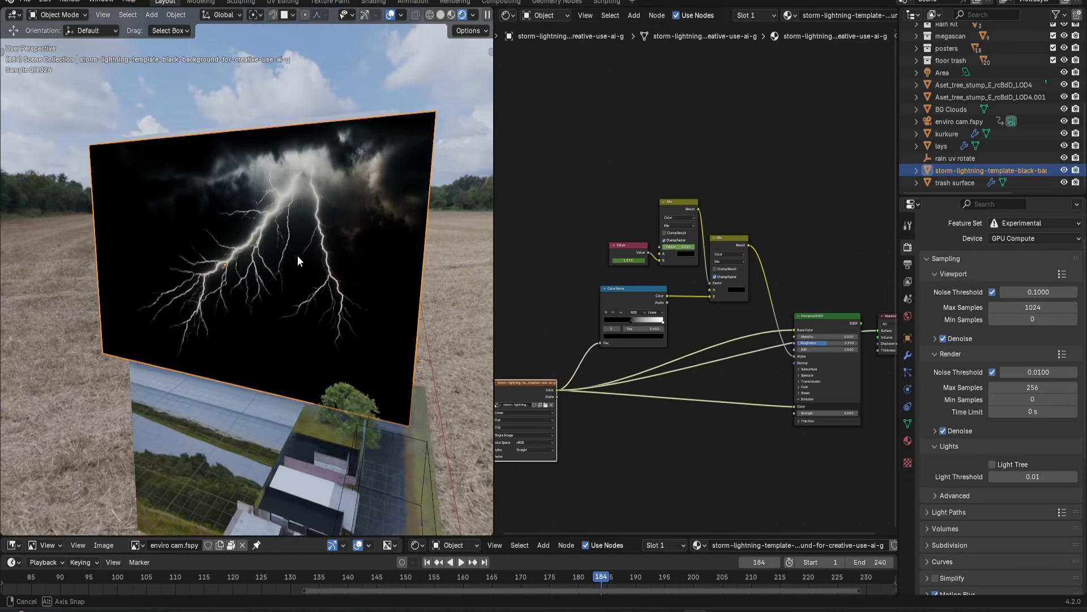
ctrl+shift+click(614, 303)
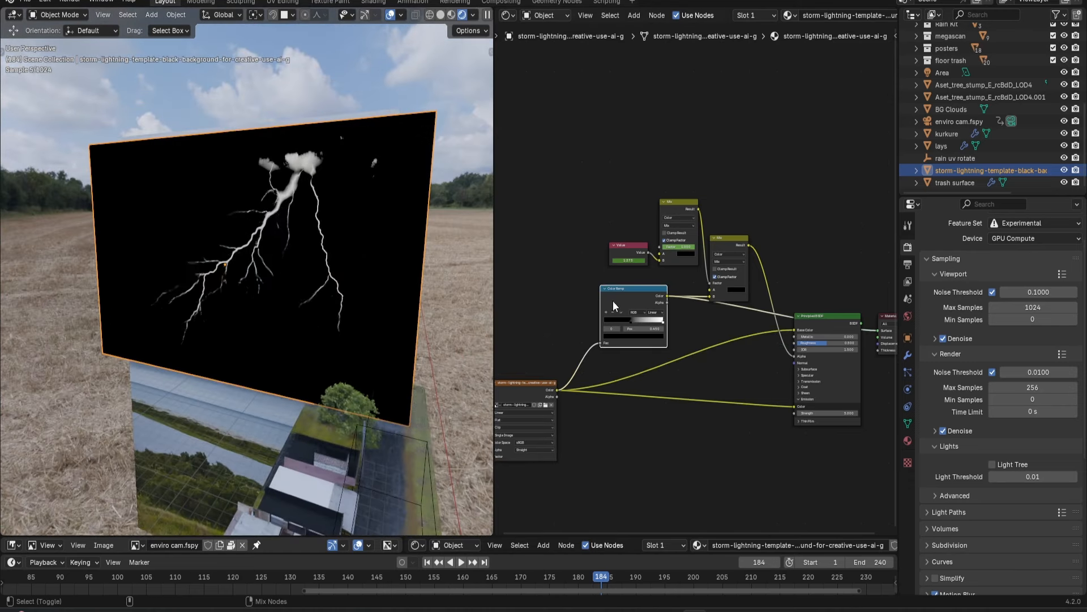
ctrl+shift+click(811, 319)
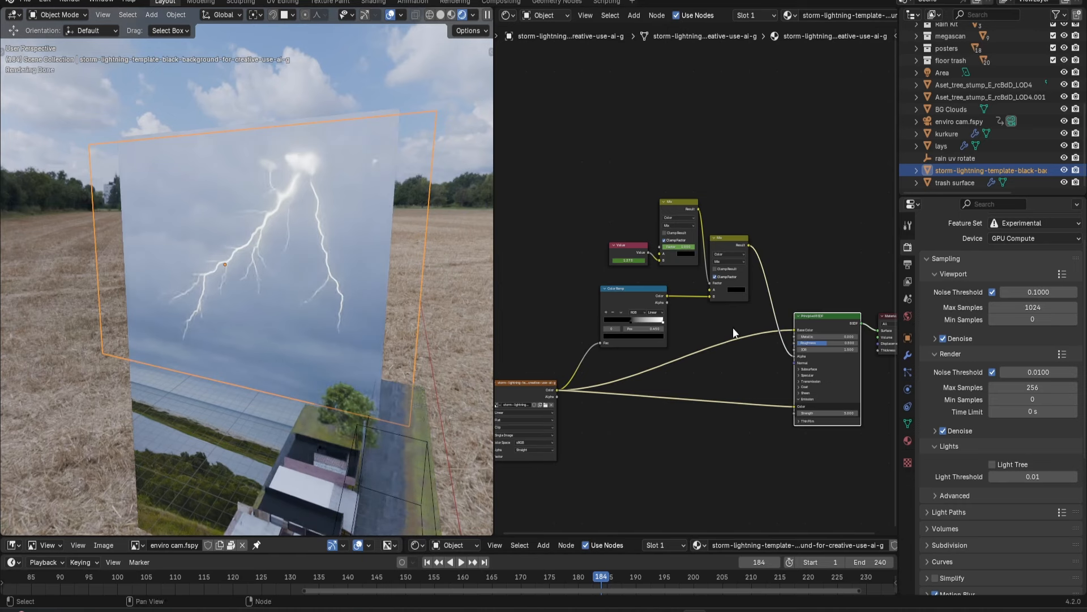
Enable the Noise and Limits modifiers on the lightning plane's F-curve and scrub around frame 186 to check the flicker.
scroll(631, 266, up, 2)
key(space)
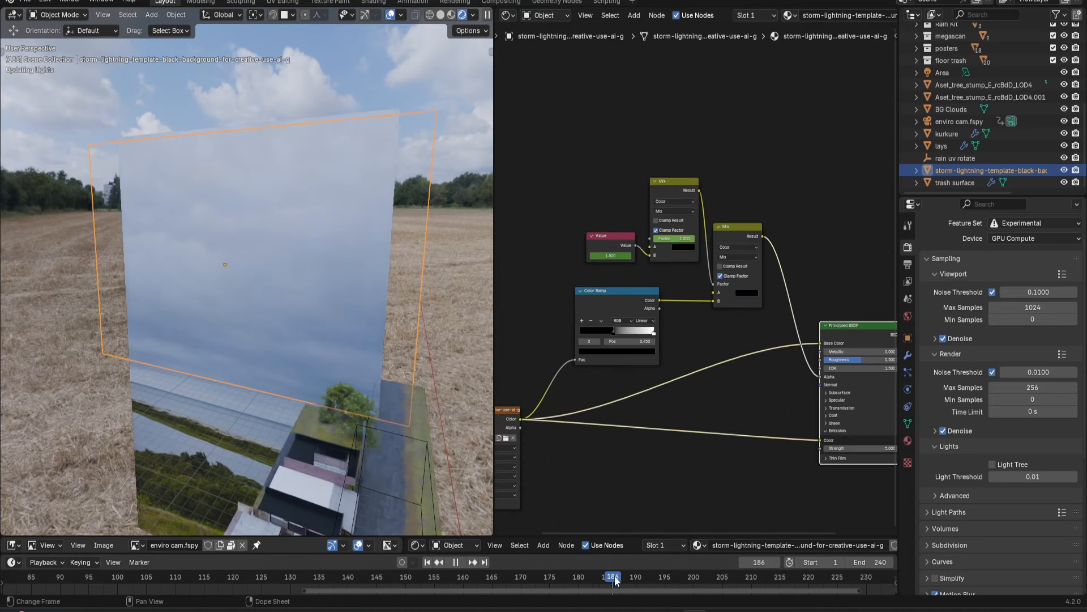
click(646, 74)
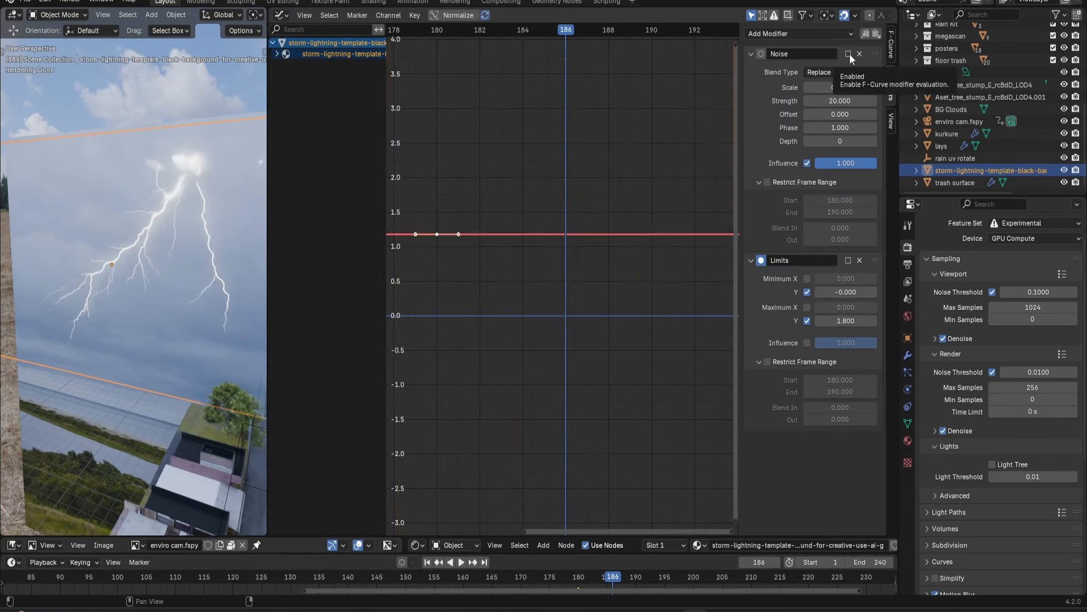
click(848, 54)
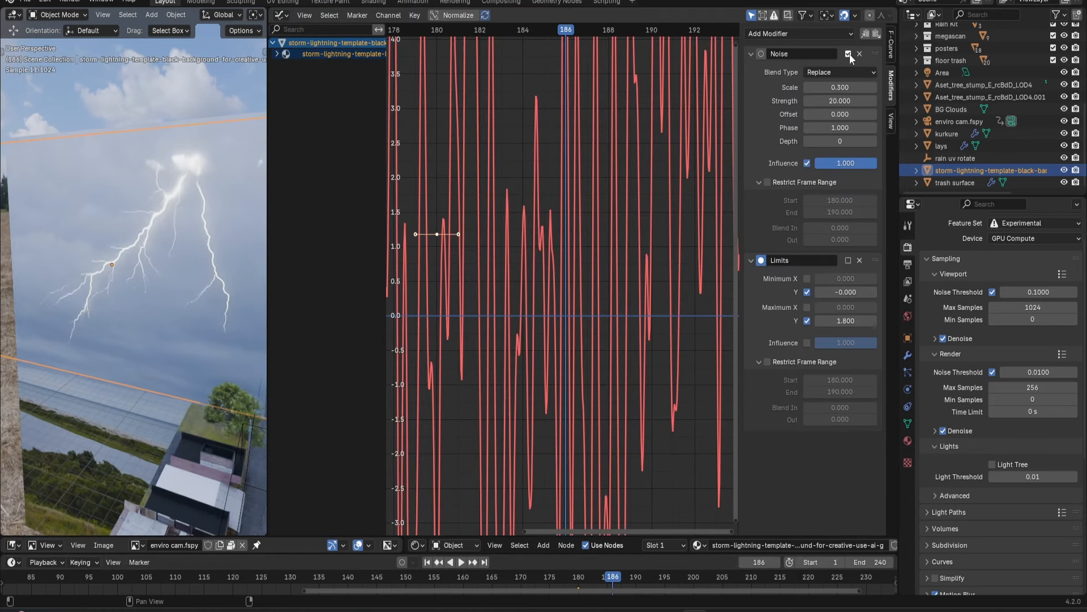
click(848, 260)
mouse_move(616, 582)
mouse_down()
mouse_move(601, 581)
mouse_move(633, 577)
mouse_move(620, 578)
mouse_up()
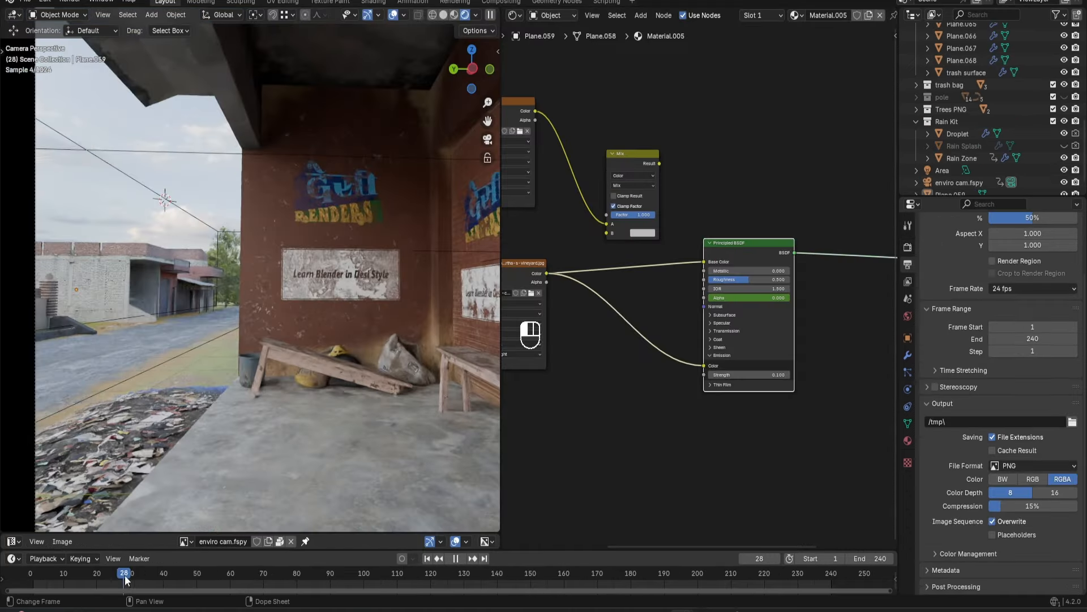
Scrub the timeline from about frame 28 to 135 to check the change from clear to cloudy sky.
drag(122, 575, 480, 575)
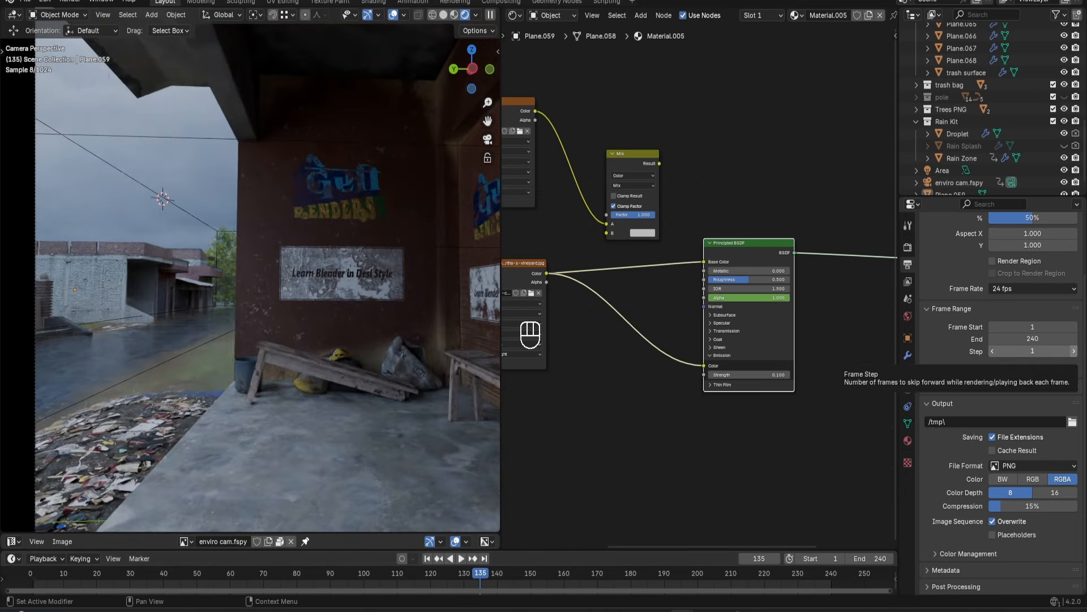
Add a Noise Texture with Texture Coordinate and Mapping nodes to the floor material and set its scale to 50.
key(shift+a)
text(noi)
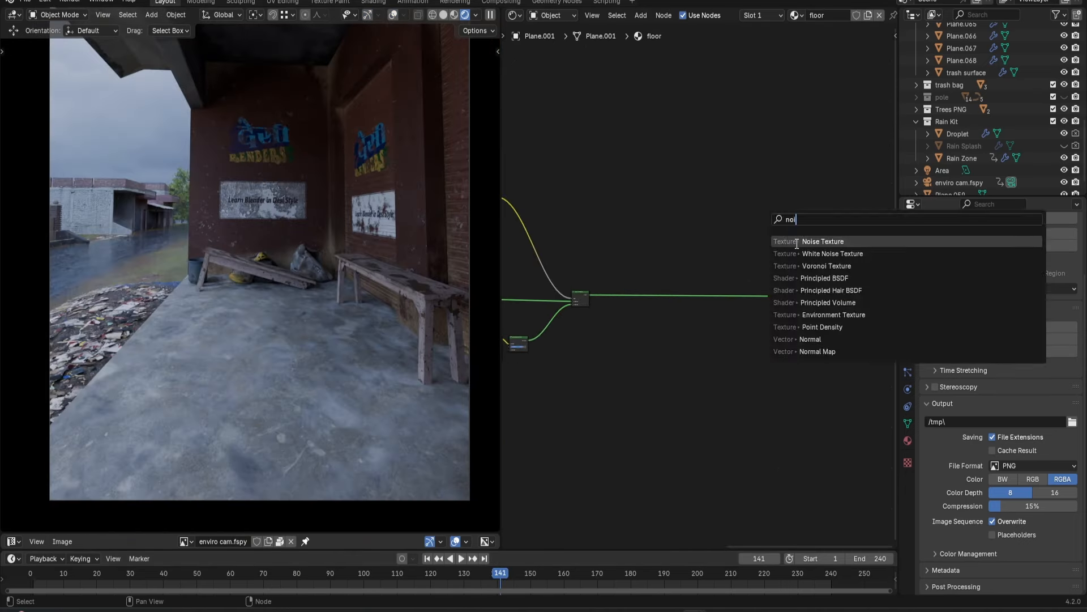
click(794, 239)
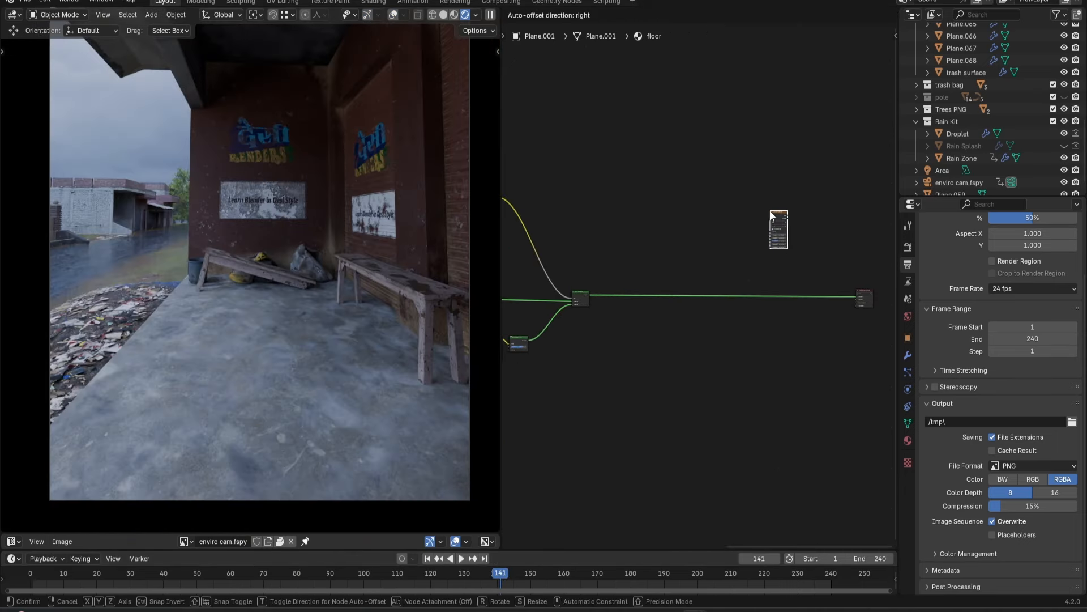
click(769, 210)
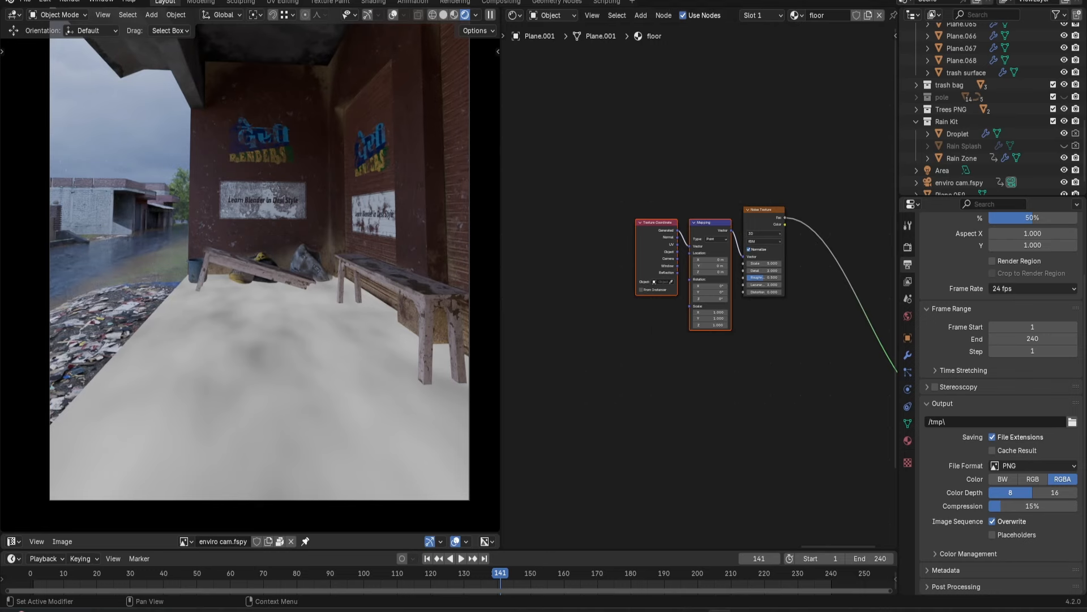
middle_drag(736, 255, 701, 263)
scroll(741, 266, up, 2)
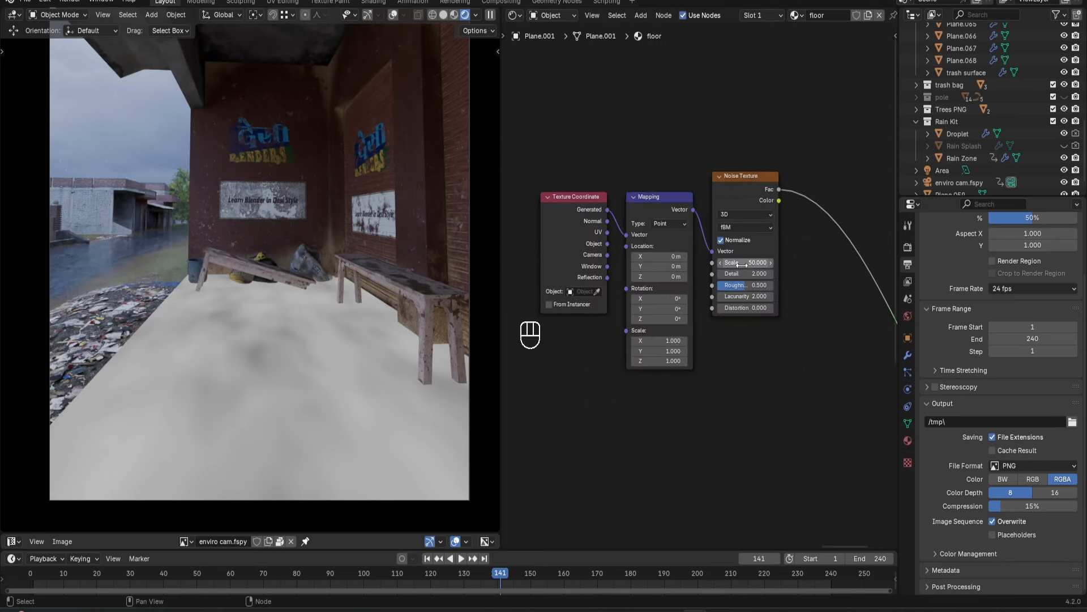
Insert a Color Ramp after the floor's Noise Texture and raise its contrast with the white stop at about 0.636.
key(shift+a)
click(848, 193)
click(786, 173)
middle_drag(787, 184, 718, 184)
drag(747, 235, 794, 236)
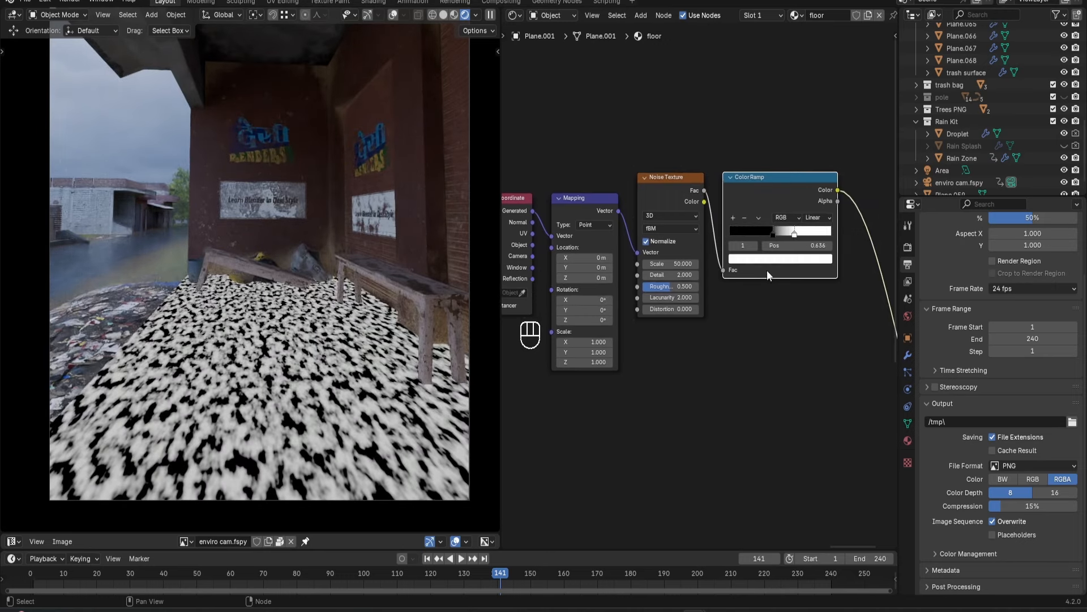
Set the floor Noise Texture's detail to 8, roughness to 0.6 and distortion to 0.1.
middle_drag(676, 272, 762, 271)
scroll(762, 272, up, 1)
double_click(763, 272)
text(8)
double_click(767, 287)
text(.6)
double_click(764, 315)
text(.1)
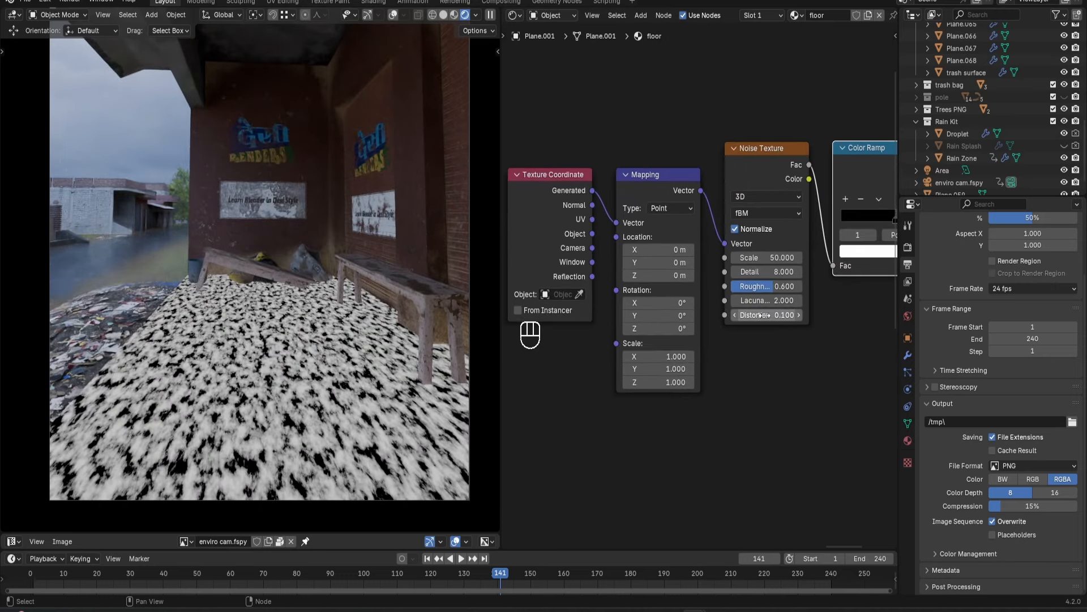
Set the Mapping node's Y scale to 0.1 and feed it with Object coordinates.
middle_drag(675, 358, 701, 365)
click(690, 377)
text(.1)
key(Return)
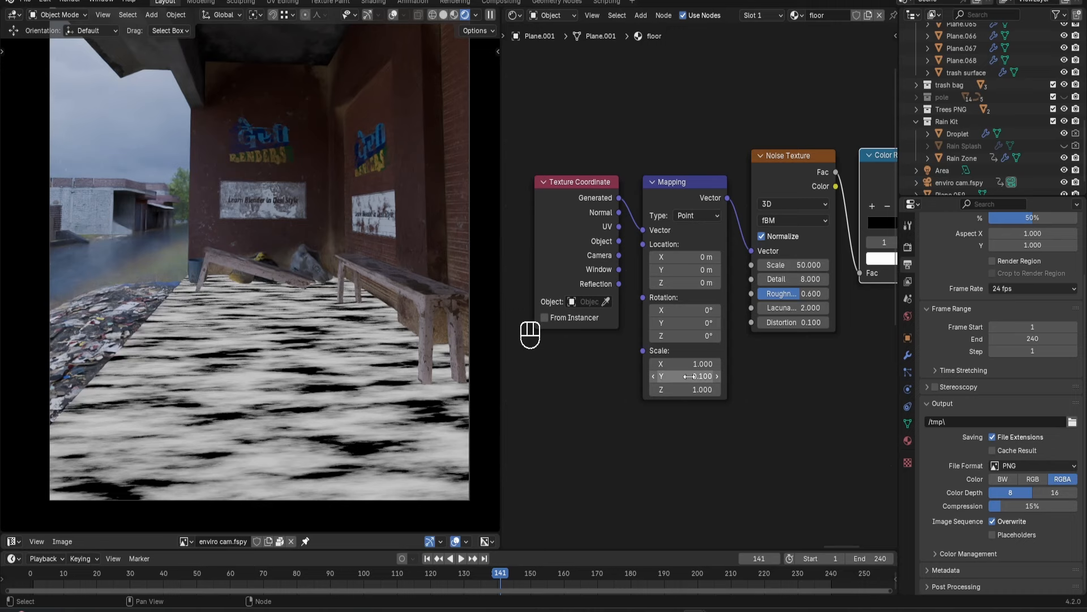
drag(638, 231, 641, 231)
scroll(570, 236, down, 1)
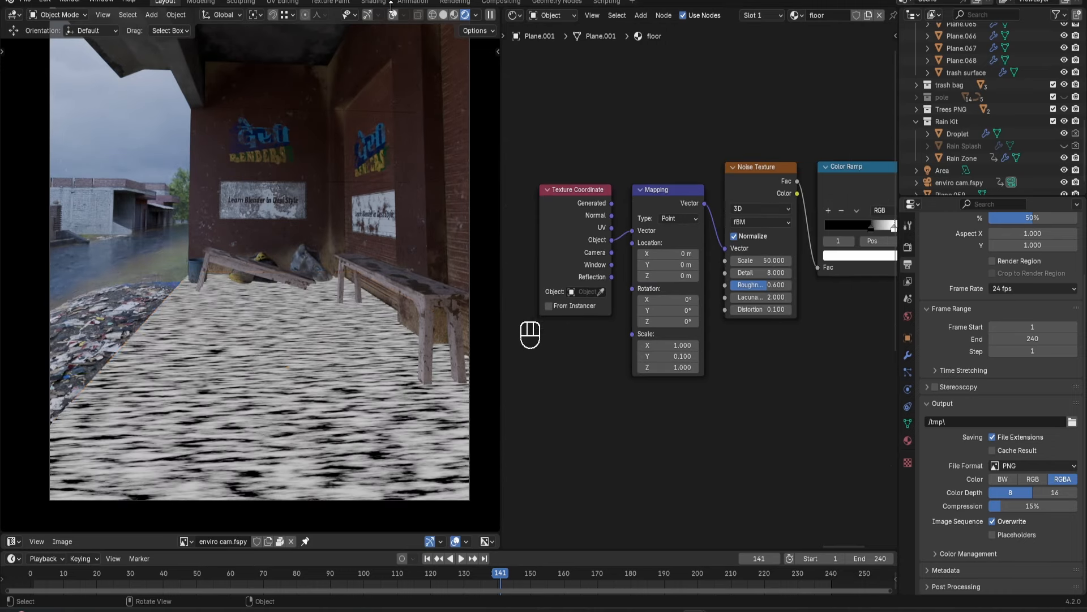
Add an empty on the floor and pick it as the Texture Coordinate node's object.
click(393, 14)
key(shift+a)
click(311, 485)
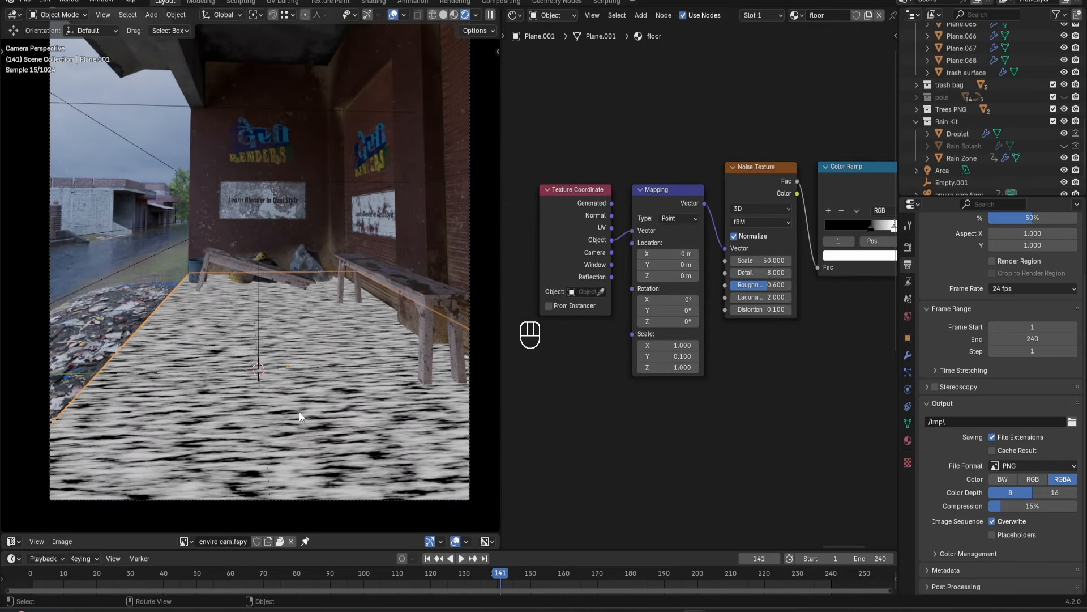
click(259, 241)
click(260, 250)
Rotate the empty about the global Z axis to angle the streaks and return to the floor plane.
key(r)
key(z)
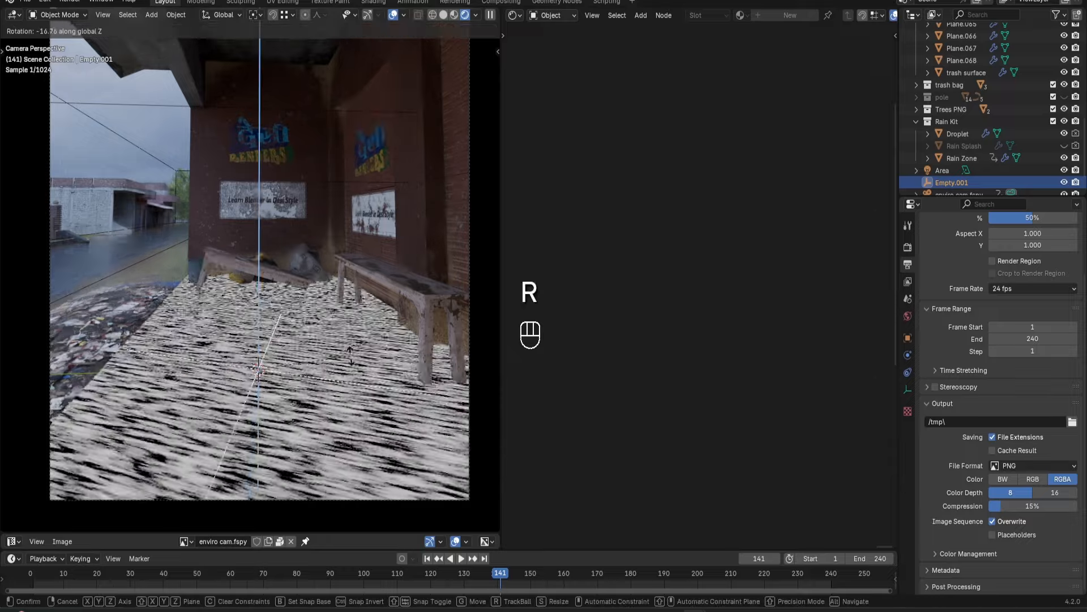
click(351, 350)
click(351, 350)
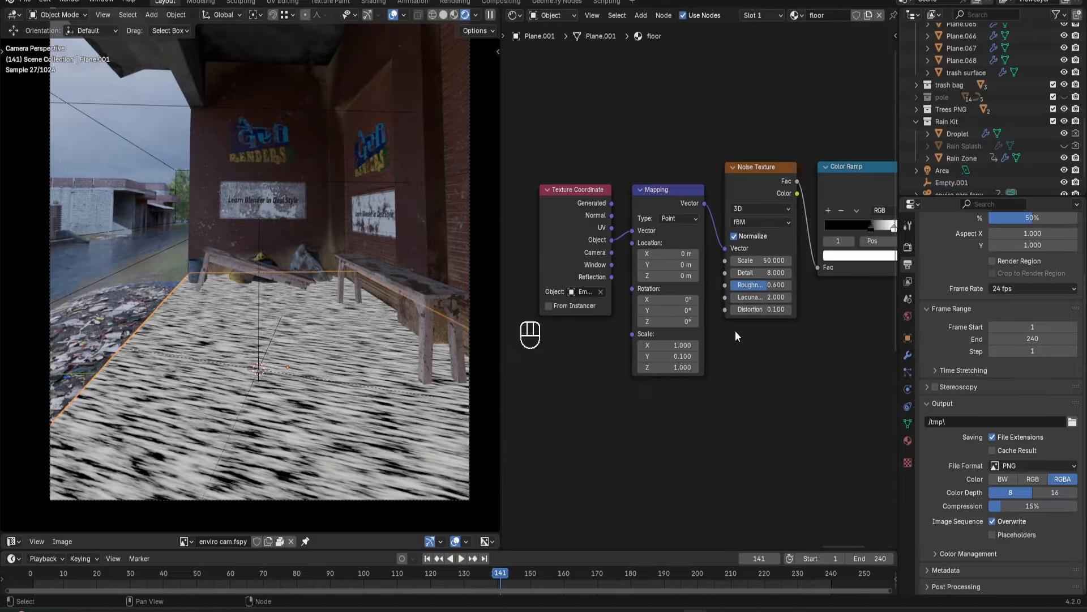
Tighten the floor noise's Color Ramp with the white stop at about 0.591.
drag(777, 318, 792, 318)
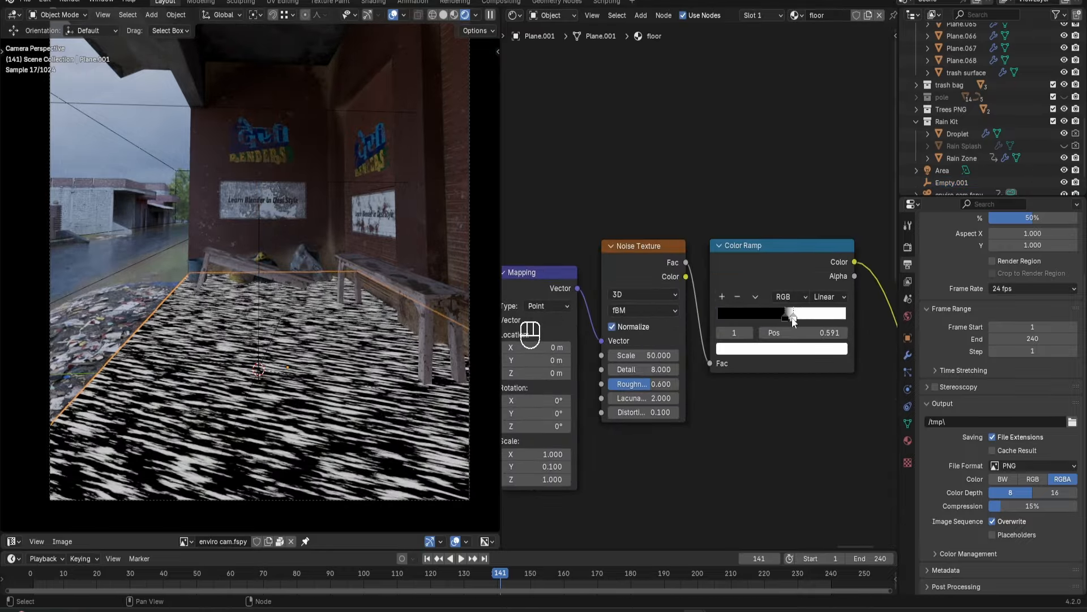
Add and preview a Wave Texture with mapping, with scale 0.1, distortion 4, detail 15, detail scale 3 and detail roughness 0.7.
key(shift+a)
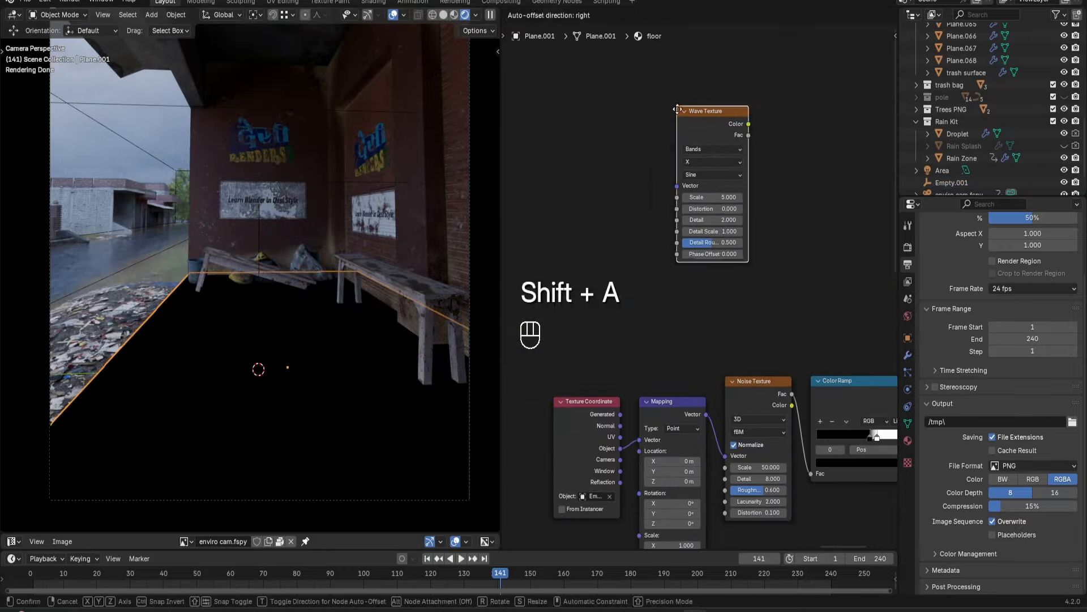
click(693, 105)
key(ctrl+t)
ctrl+shift+click(731, 125)
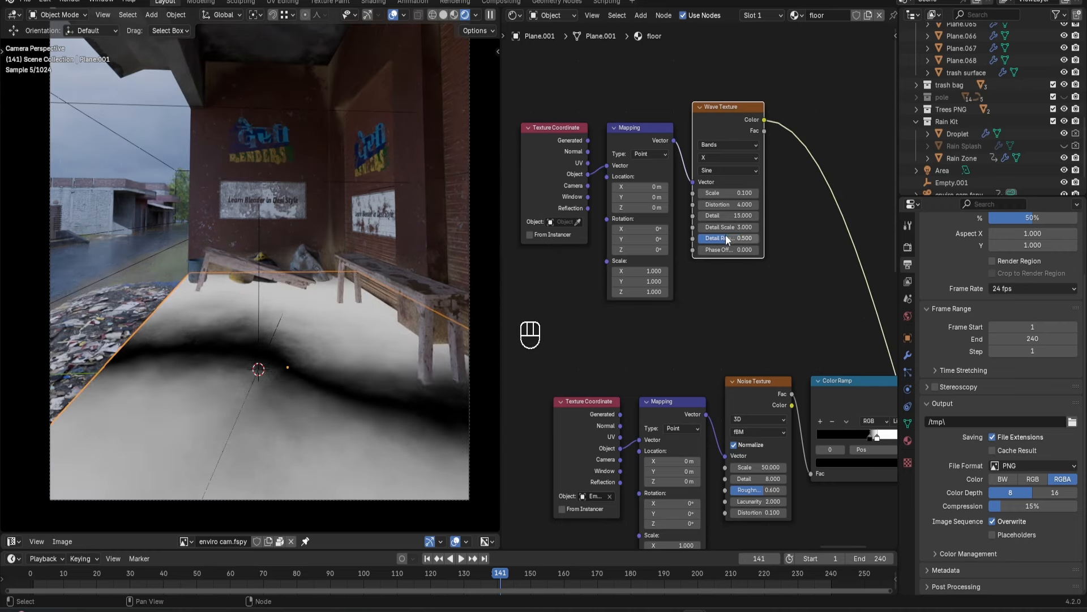
drag(727, 240, 740, 238)
Rotate the wave mapping 90° about Z and add a Color Ramp after the Wave Texture with its stops pulled together.
double_click(640, 250)
text(90)
middle_drag(867, 150, 810, 164)
key(shift+a)
drag(749, 207, 763, 208)
drag(849, 208, 831, 209)
click(764, 207)
Shift the wave mapping's X location so the white mask covers the floor's open side.
middle_drag(664, 241, 738, 261)
shift+drag(658, 221, 682, 221)
scroll(762, 286, down, 2)
scroll(789, 350, down, 1)
middle_drag(789, 349, 694, 306)
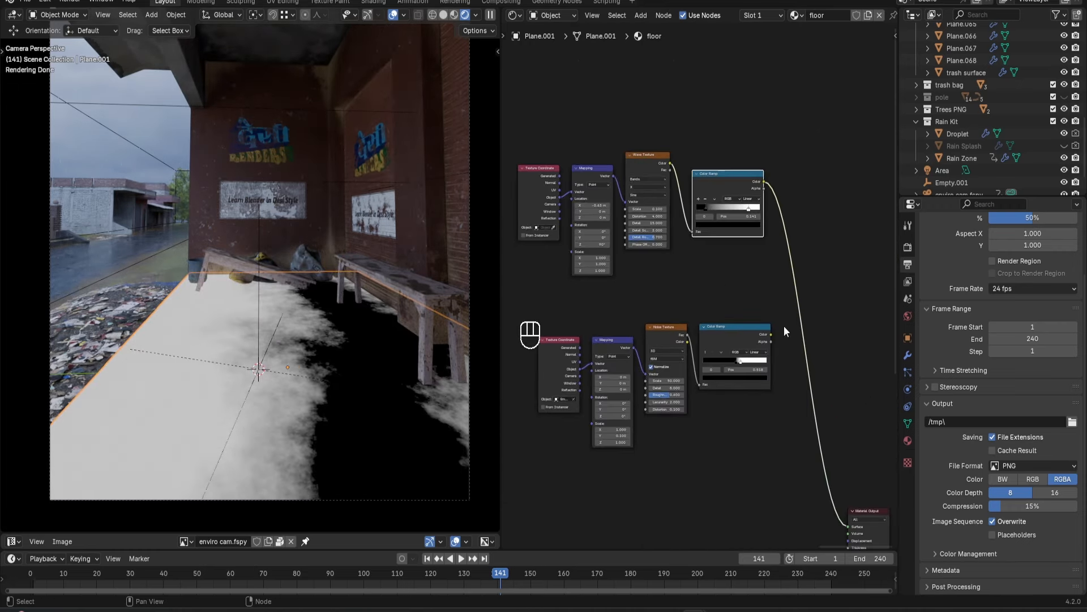
Combine both ramps in a Mix Color node, with the wave mask as Factor, the noise streaks as A and black as B.
ctrl+shift+right_drag(756, 334, 746, 198)
scroll(794, 338, up, 4)
middle_drag(821, 297, 757, 298)
mouse_move(766, 297)
mouse_down()
mouse_move(766, 286)
mouse_move(767, 298)
mouse_up()
click(816, 309)
drag(891, 196, 892, 235)
middle_drag(701, 240, 874, 256)
Fine-tune the wave mask by setting its Mapping X location to -2.27 m and adjusting its Color Ramp.
shift+drag(606, 146, 573, 146)
middle_drag(684, 164, 736, 224)
drag(736, 269, 702, 269)
scroll(737, 269, down, 8)
Add another Color Ramp with Texture Coordinate and Mapping nodes, dissolving the Image Texture between them.
key(shift+a)
text(co)
click(732, 383)
click(732, 379)
key(ctrl+t)
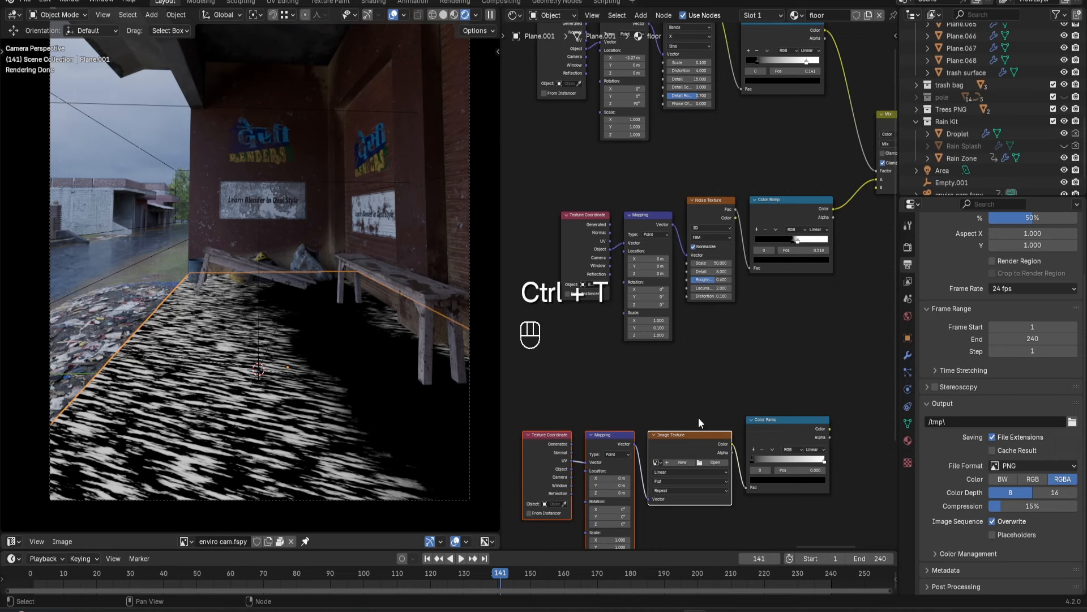
click(674, 385)
key(ctrl+x)
drag(594, 400, 595, 401)
Shape the gradient into a band along the floor's outer edge with Object coordinates, a 138° Z rotation and close ramp stops.
scroll(623, 426, up, 3)
ctrl+shift+drag(809, 368, 775, 371)
drag(617, 471, 709, 471)
drag(598, 415, 666, 415)
mouse_move(615, 475)
mouse_down()
mouse_move(598, 475)
mouse_move(618, 471)
mouse_up()
key(KP_3)
drag(853, 397, 756, 399)
Combine the edge gradient with the streak mask in a Mix Color node set to Screen with a factor of 1.
scroll(825, 333, down, 4)
drag(824, 333, 992, 372)
scroll(679, 344, down, 15)
scroll(679, 344, up, 12)
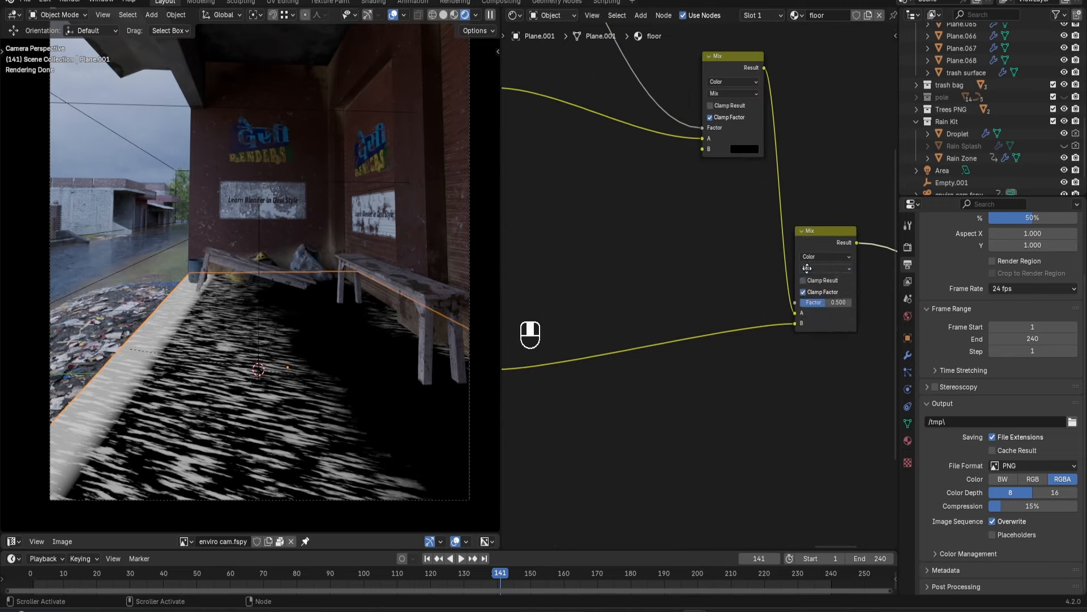
Add a Principled BSDF and feed its Base Color from the floor's color texture through an RGB Curves node.
key(shift+a)
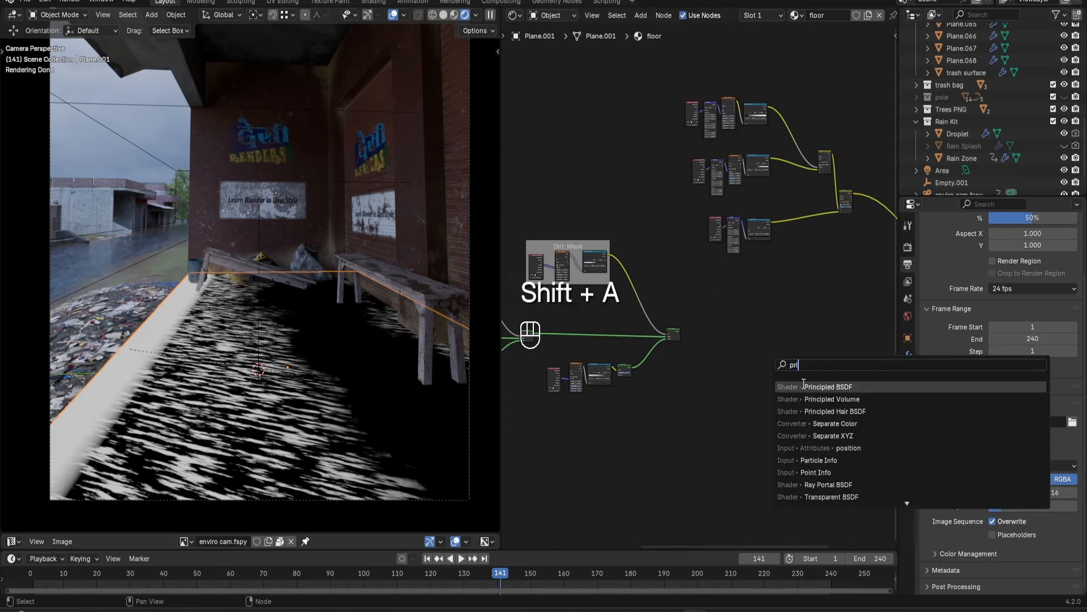
click(783, 381)
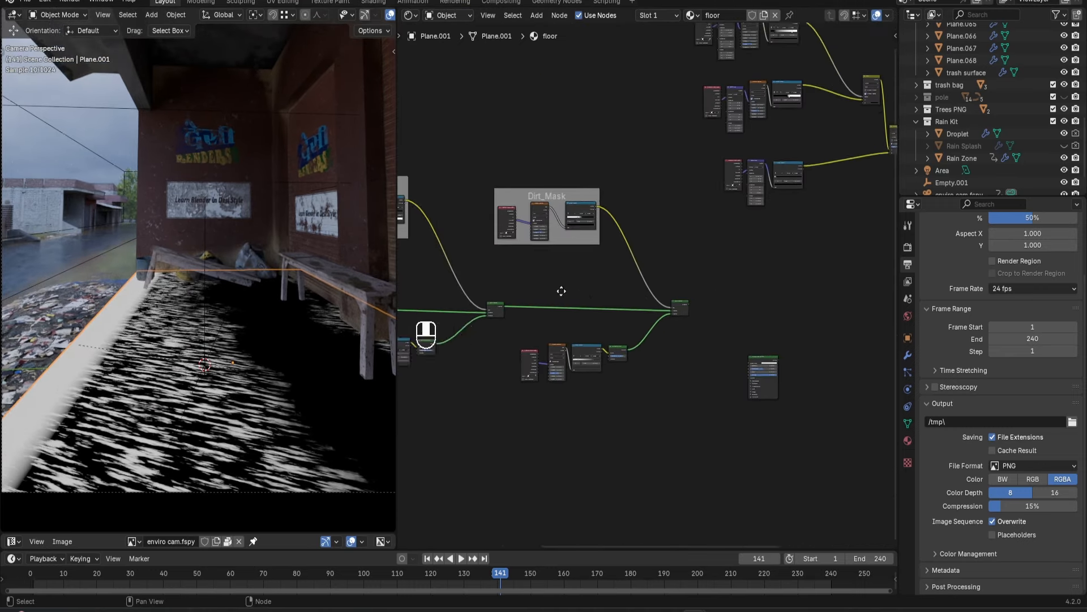
scroll(648, 254, up, 5)
scroll(510, 243, down, 5)
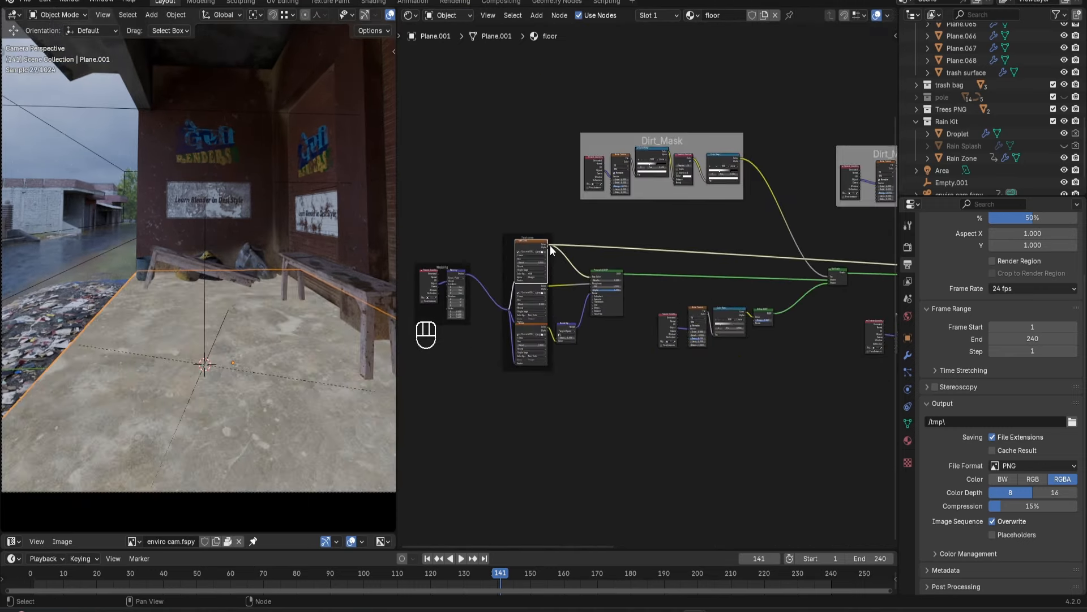
drag(548, 245, 859, 408)
click(905, 456)
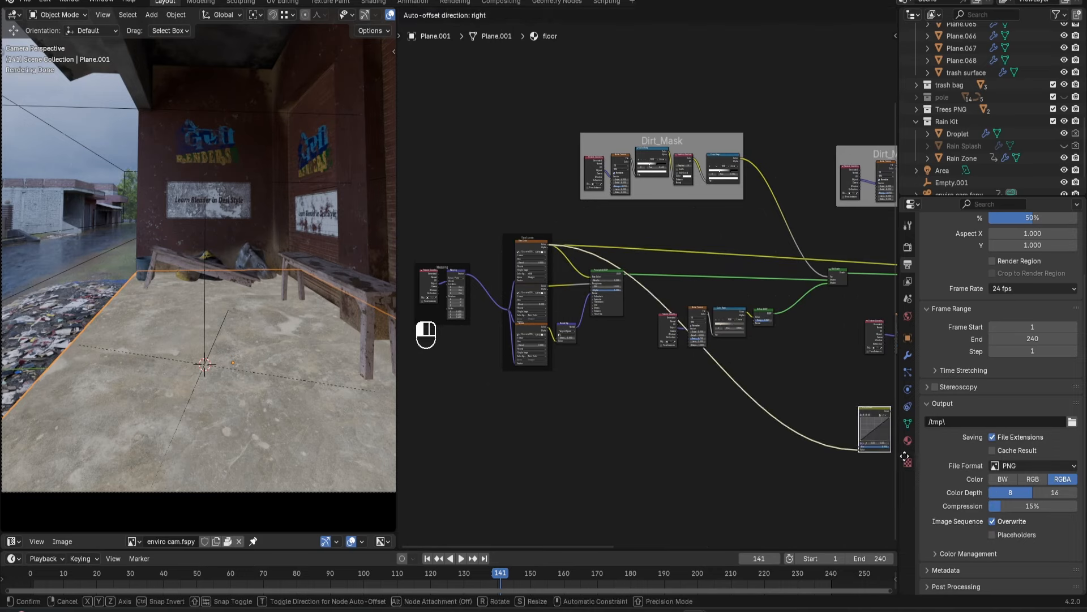
click(859, 435)
middle_drag(844, 397, 600, 375)
drag(598, 371, 828, 301)
Darken the new floor shader by lowering the RGB Curves white point to about 0.456.
scroll(833, 300, up, 6)
middle_drag(838, 299, 665, 387)
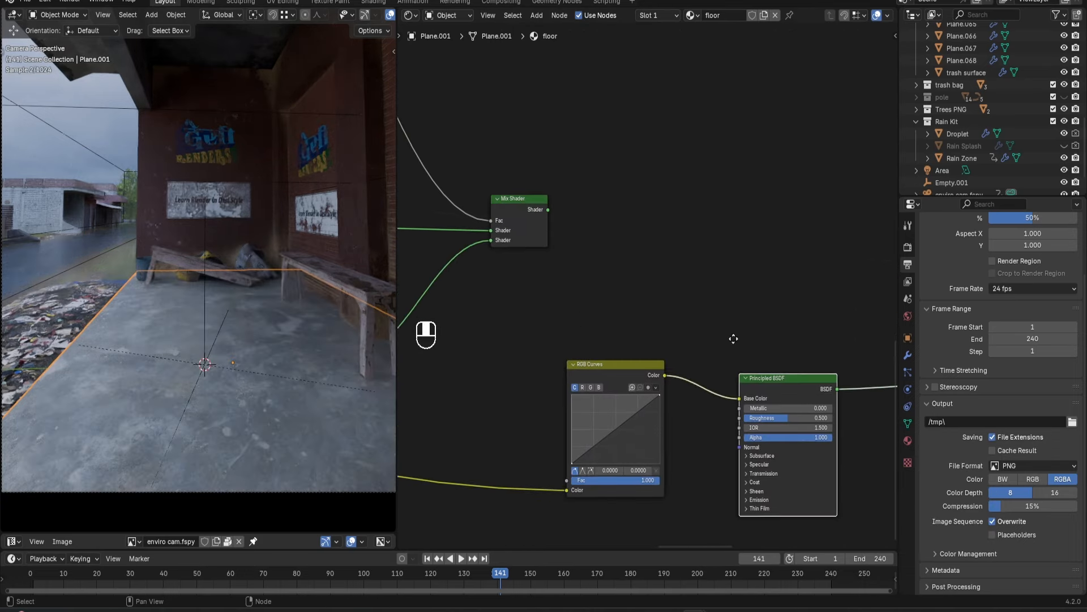
scroll(680, 387, up, 2)
drag(690, 415, 691, 427)
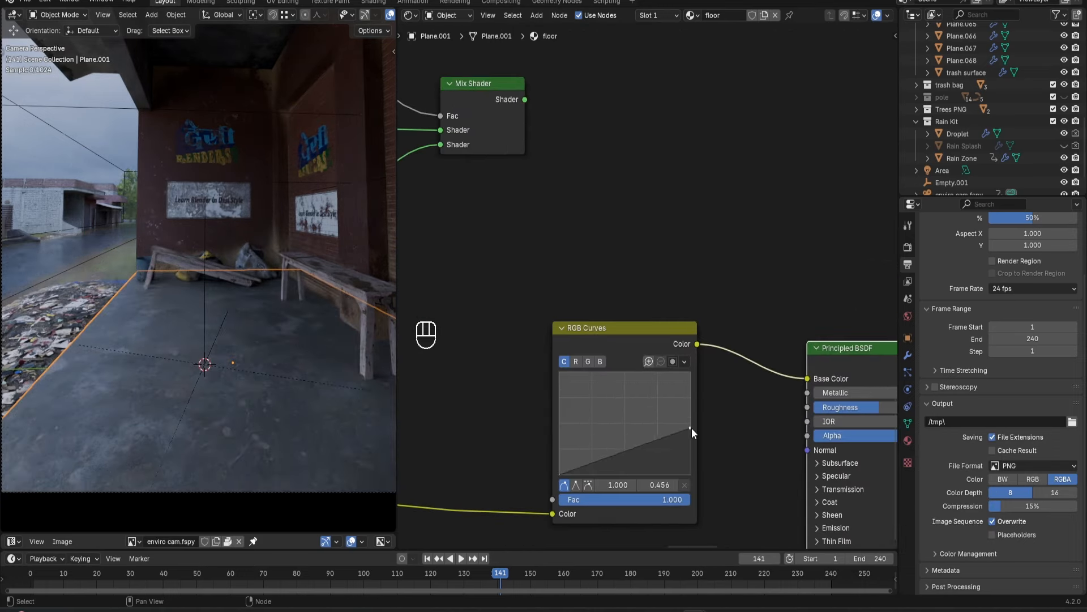
scroll(725, 380, down, 2)
Duplicate the Mix Shader and feed it with the existing floor shader and the new wet Principled BSDF.
scroll(707, 268, down, 10)
middle_drag(707, 267, 671, 310)
click(561, 288)
key(shift+d)
click(750, 276)
alt+right_drag(566, 286, 747, 277)
scroll(753, 276, up, 4)
drag(799, 269, 799, 285)
drag(657, 359, 788, 298)
scroll(791, 295, down, 5)
middle_drag(790, 289, 744, 327)
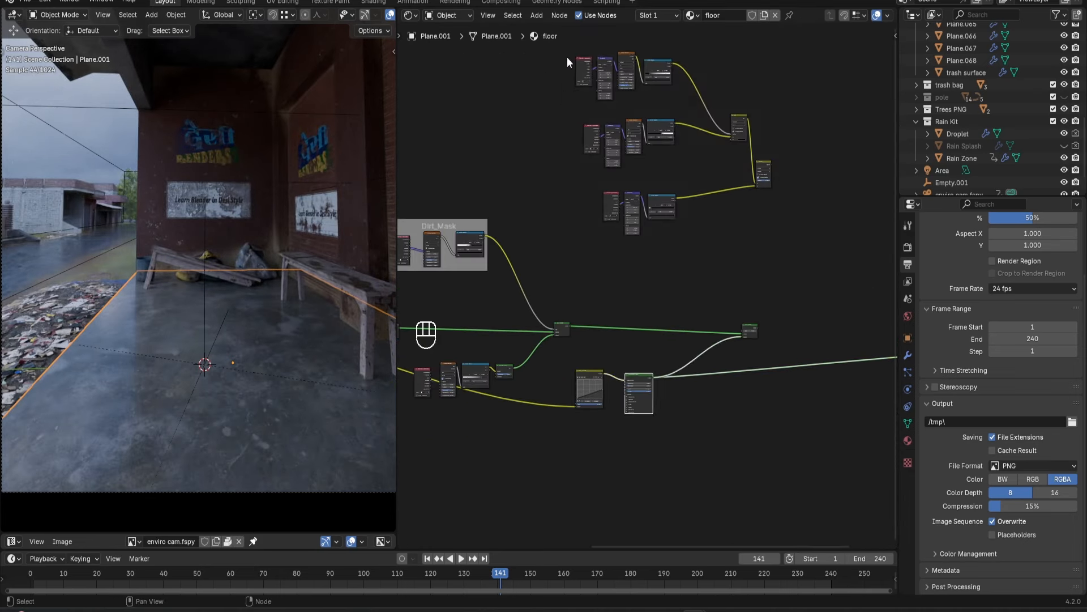
Move the mask nodes closer, connect their result to the new Mix Shader's factor and preview the floor material.
drag(568, 60, 791, 218)
key(g)
click(742, 211)
drag(748, 332, 745, 331)
scroll(754, 332, up, 6)
click(813, 355)
ctrl+shift+click(813, 356)
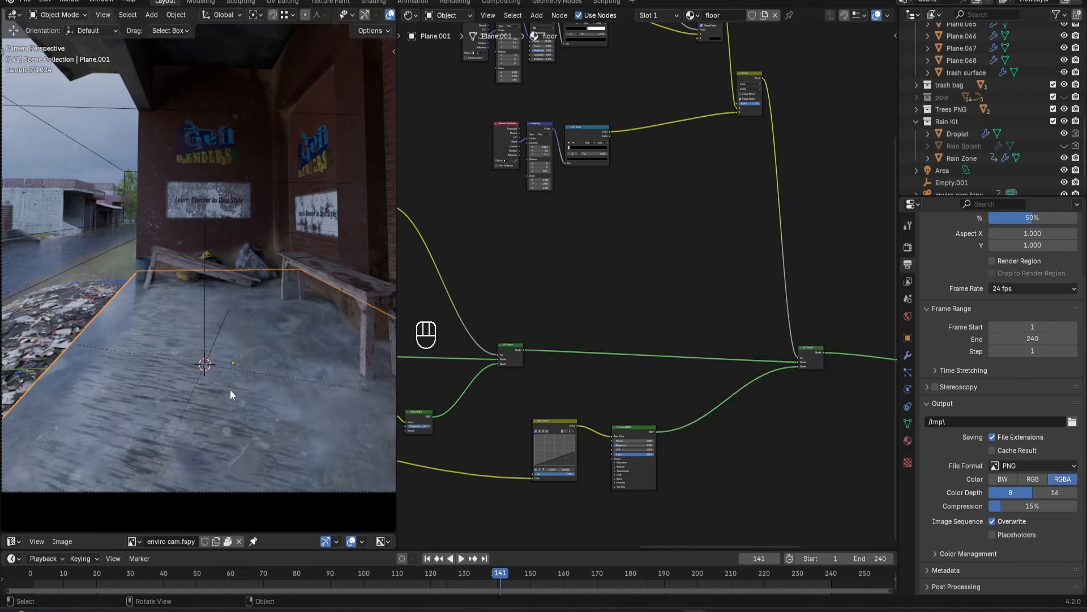
Retune the streak noise's Color Ramp with the white stop at about 0.56.
middle_drag(693, 220, 699, 308)
scroll(601, 153, up, 6)
middle_drag(601, 153, 673, 359)
scroll(657, 303, up, 6)
middle_drag(657, 303, 737, 294)
drag(737, 294, 744, 296)
click(736, 295)
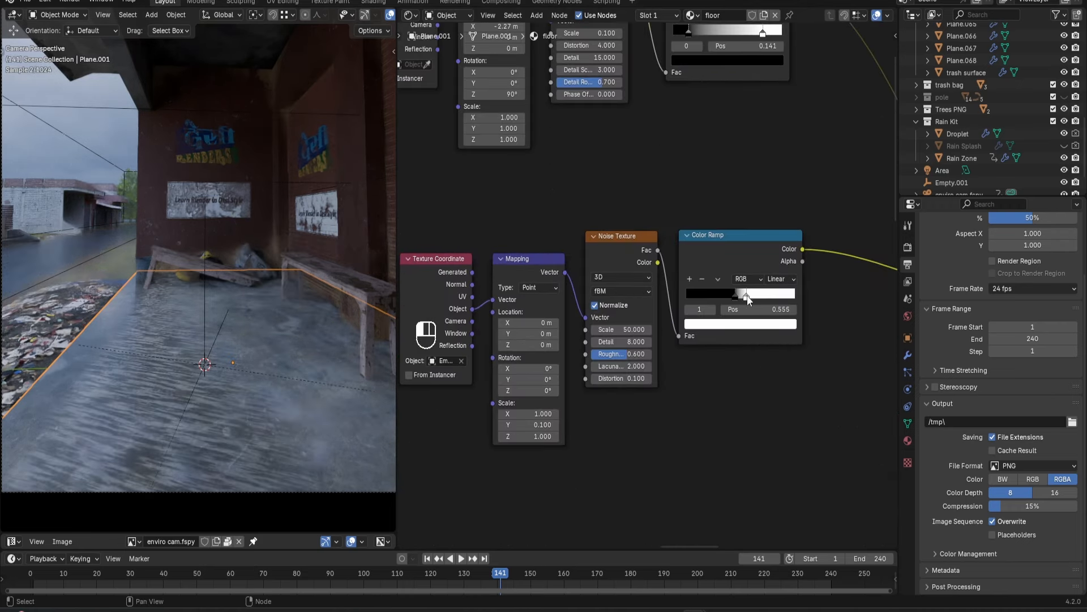
Fine-tune the wave mask's mapping, set the edge gradient's X location to 1.51 m and hide the viewport overlays.
scroll(697, 359, down, 10)
scroll(625, 266, up, 5)
middle_drag(617, 218, 665, 391)
scroll(666, 390, up, 8)
shift+drag(550, 332, 538, 332)
scroll(651, 285, down, 5)
middle_drag(589, 535, 583, 414)
scroll(584, 414, up, 7)
shift+drag(623, 412, 611, 416)
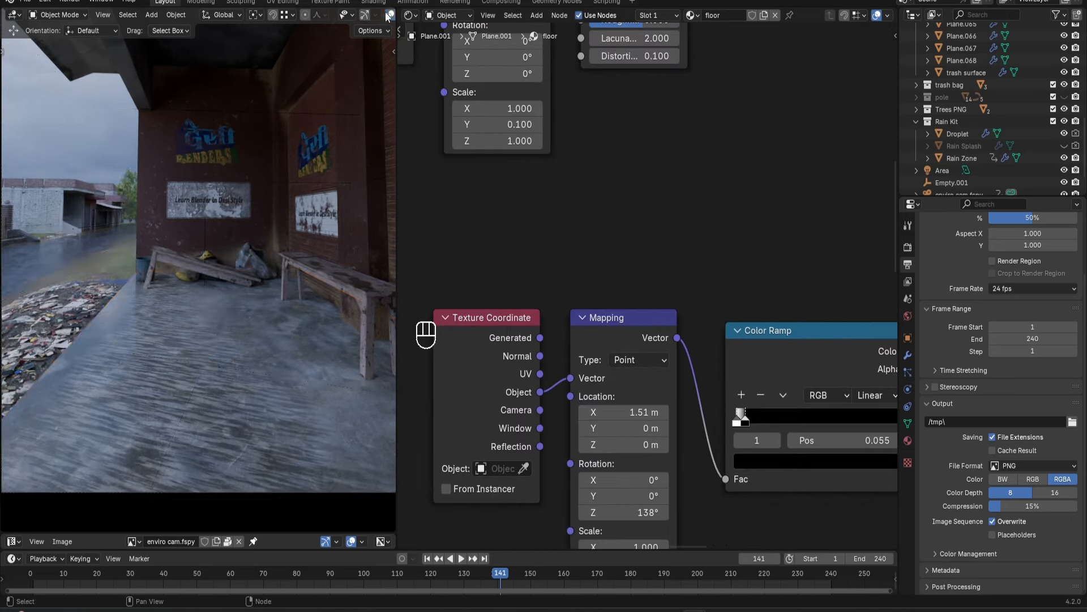
click(389, 14)
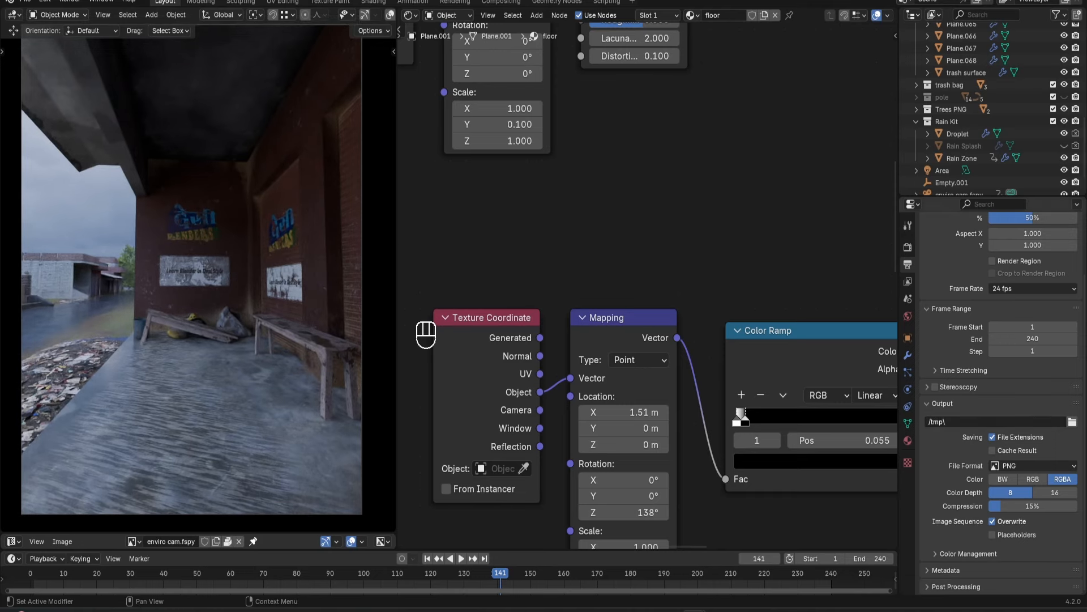
Insert a duplicate Screen node before the Mix Shader's factor, with A set to black and its Factor to 0.
scroll(631, 124, down, 6)
click(631, 124)
key(shift+d)
click(664, 273)
scroll(702, 355, up, 3)
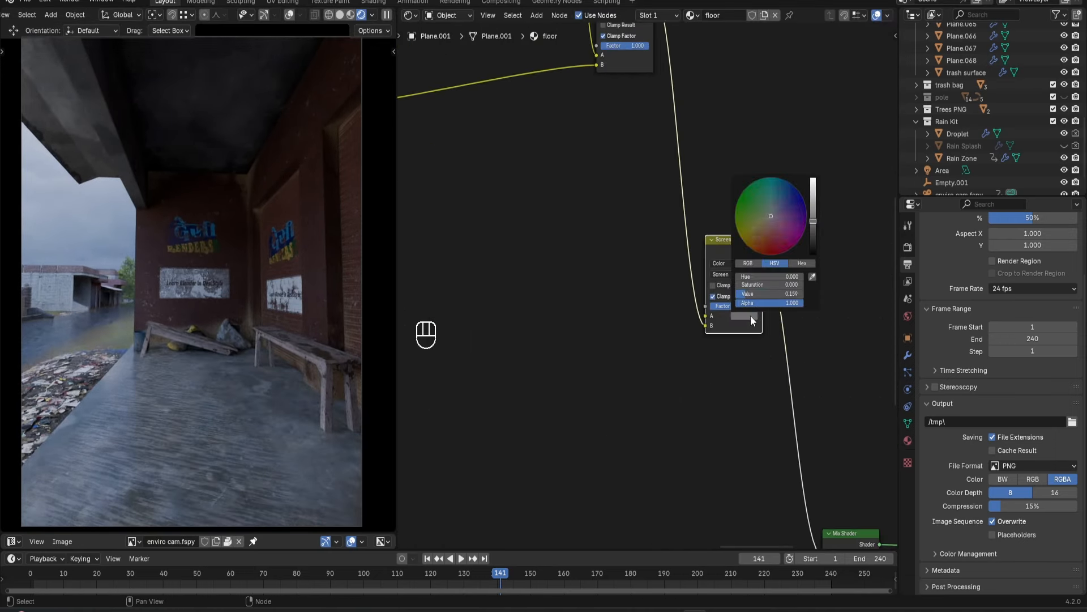
scroll(750, 315, down, 15)
click(781, 323)
drag(750, 308, 710, 308)
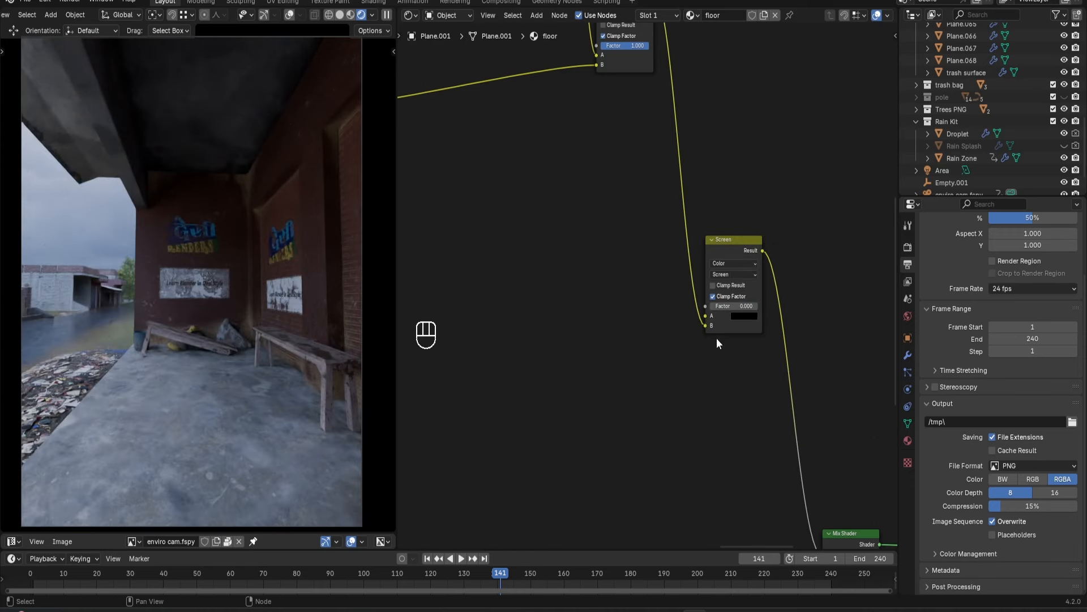
Keyframe the new Screen node's Factor at 0 on frame 71 and 1 on frame 120, and play back the wetting.
click(267, 574)
key(i)
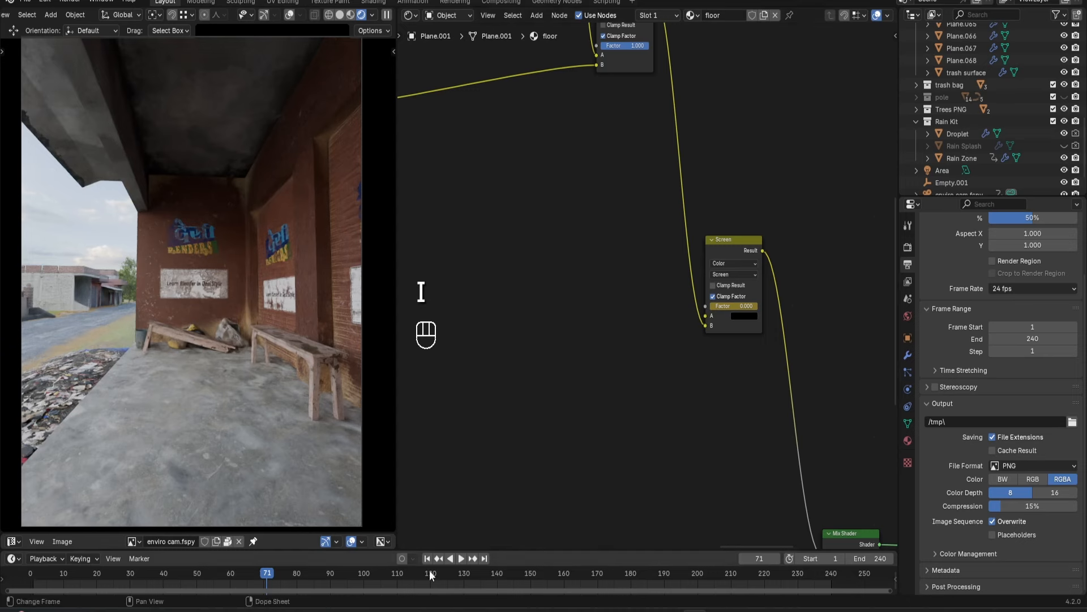
click(431, 574)
drag(736, 305, 752, 305)
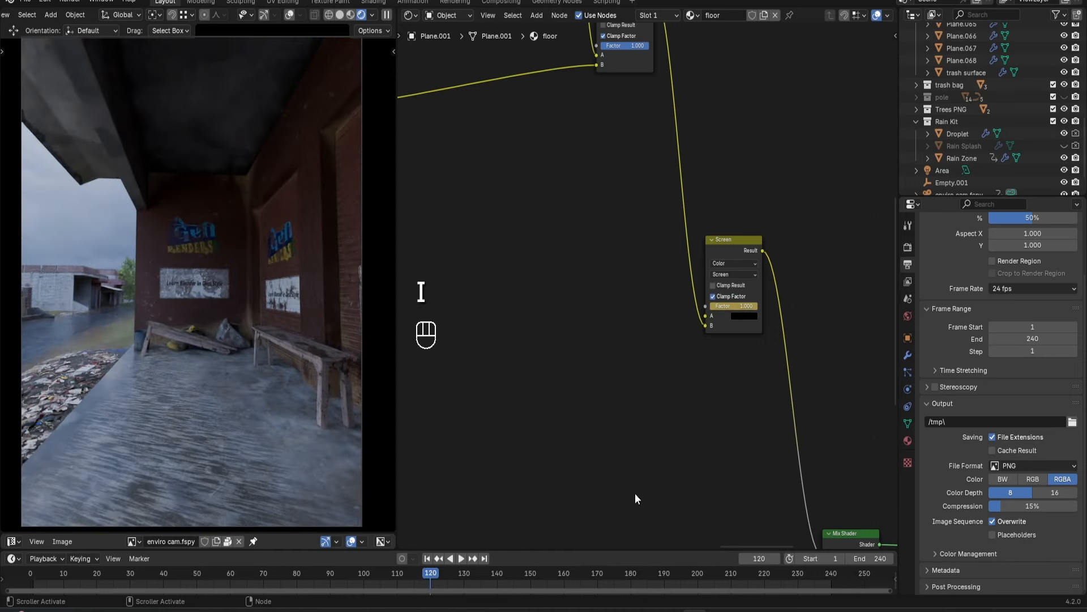
click(155, 574)
key(space)
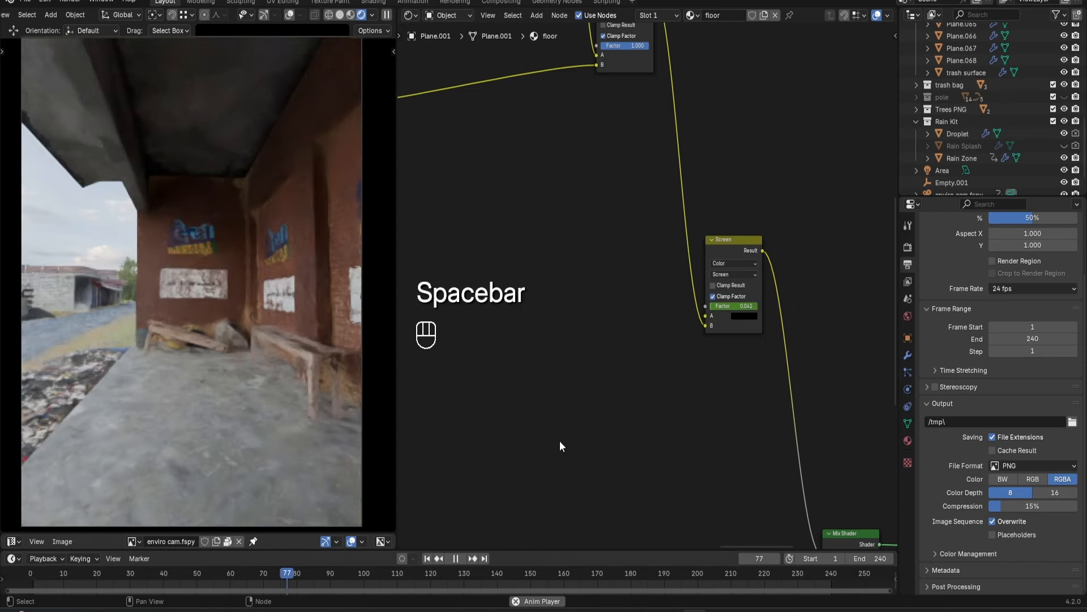
key(space)
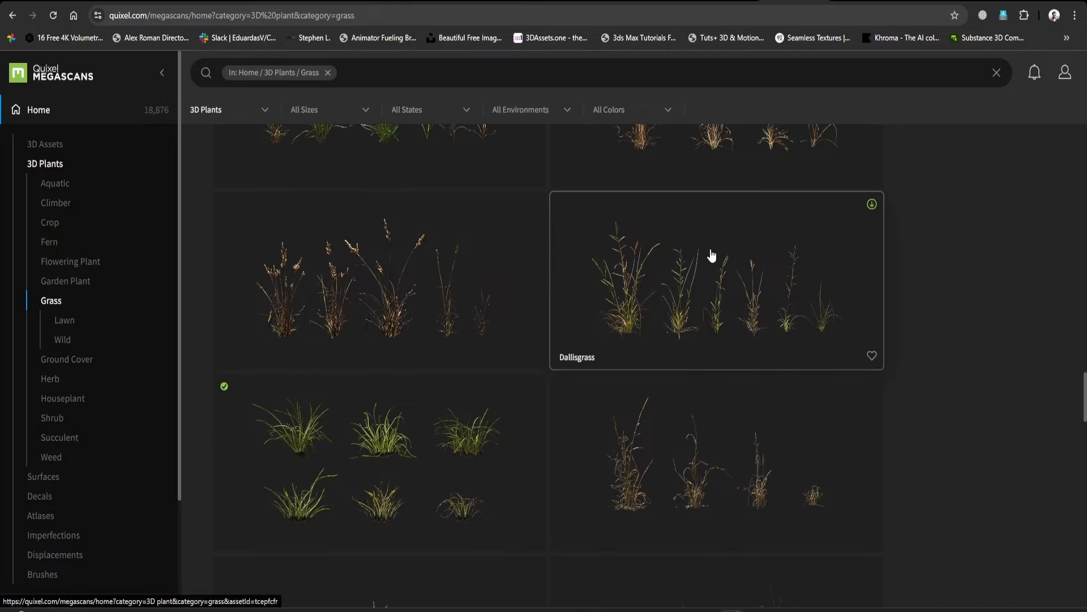
Switch to Quixel Megascans in the browser and open the Dallisgrass and Lichen Stump assets.
click(708, 253)
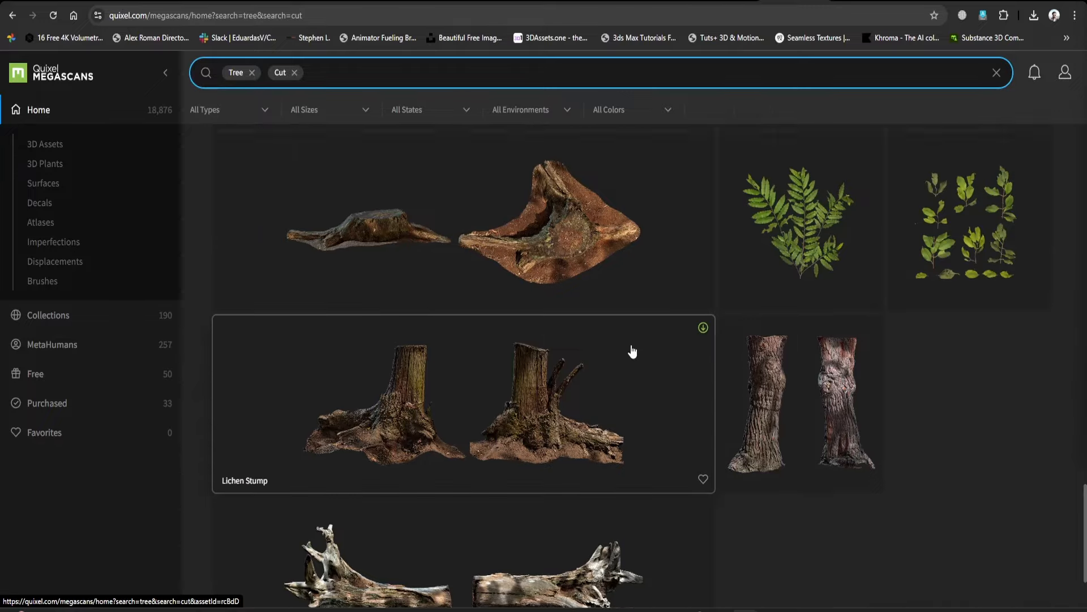
click(631, 352)
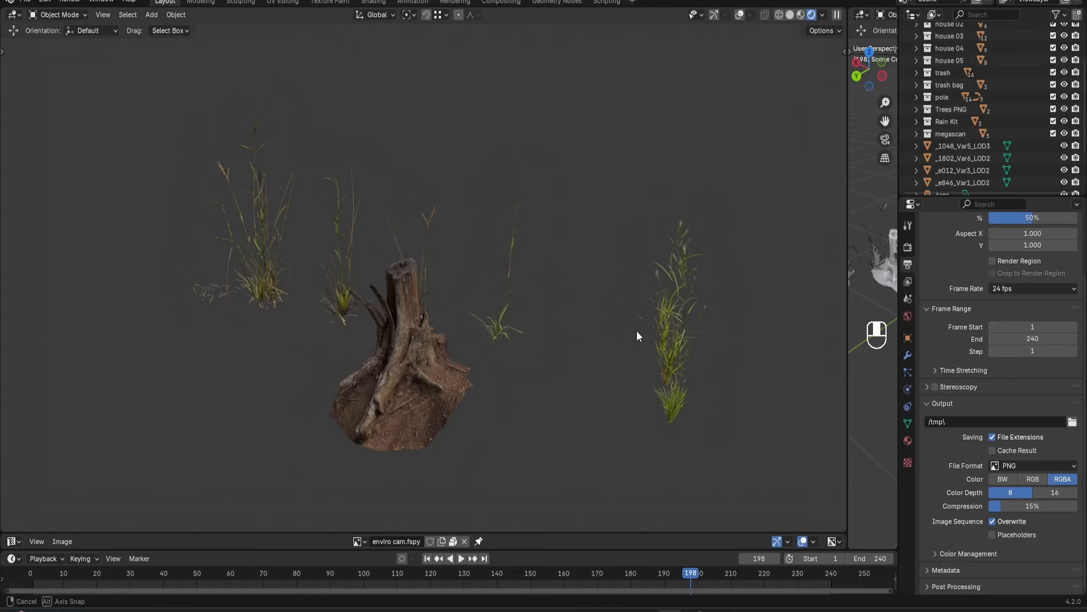
Return to Blender and rotate and position the imported tree stump on the trash-covered ground.
middle_drag(639, 330, 678, 330)
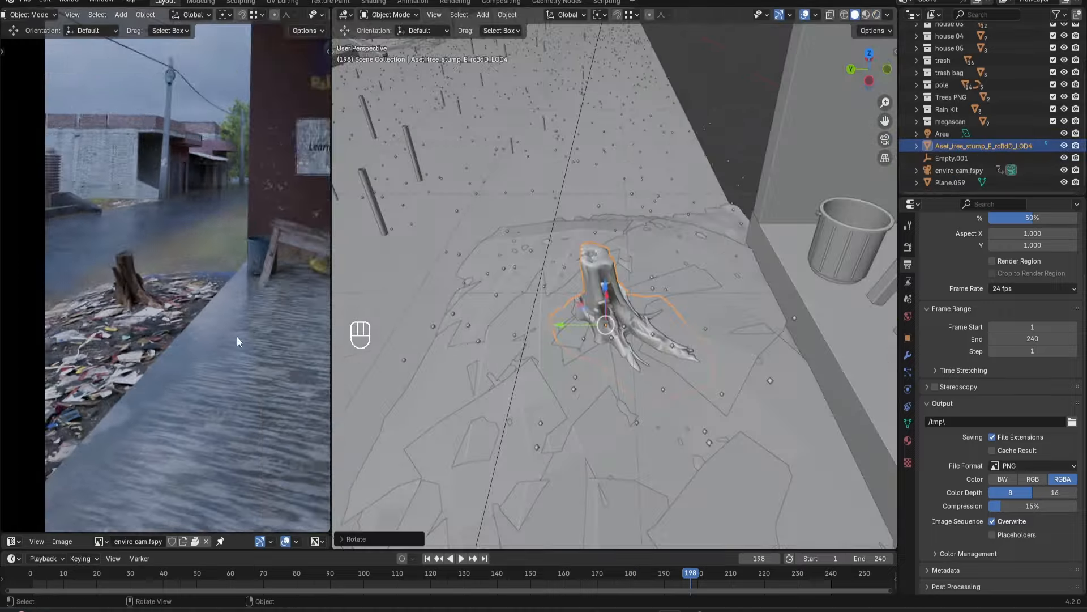
key(r)
key(g)
key(g)
click(717, 314)
Place a linked duplicate of the stump farther back, rotate it about Z and adjust its height.
scroll(676, 287, down, 4)
middle_drag(627, 300, 647, 309)
key(alt+d)
key(shift+z)
click(591, 247)
key(r)
key(z)
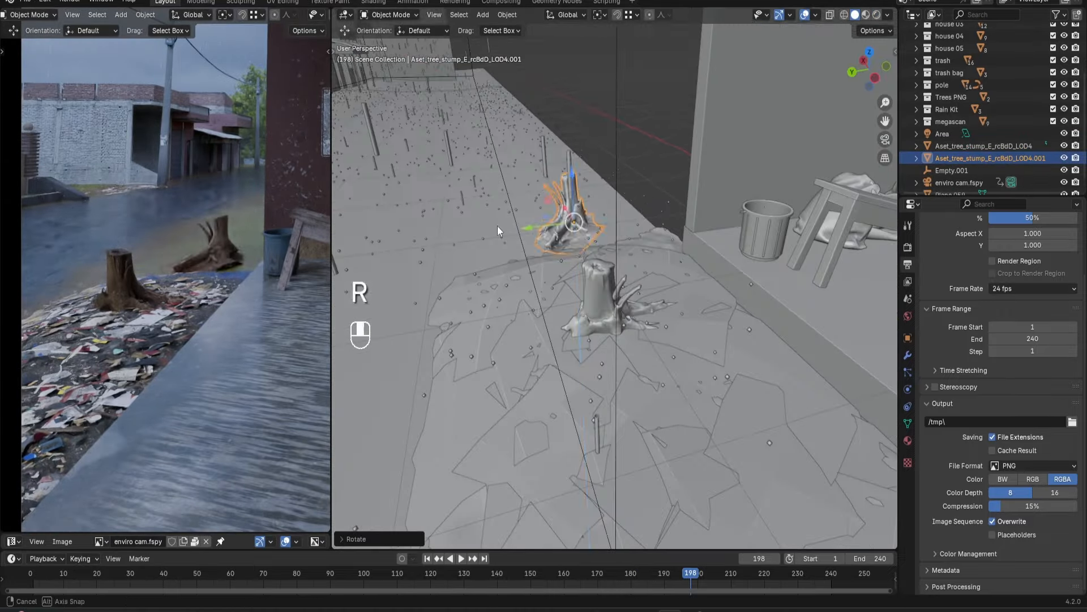
key(g)
key(z)
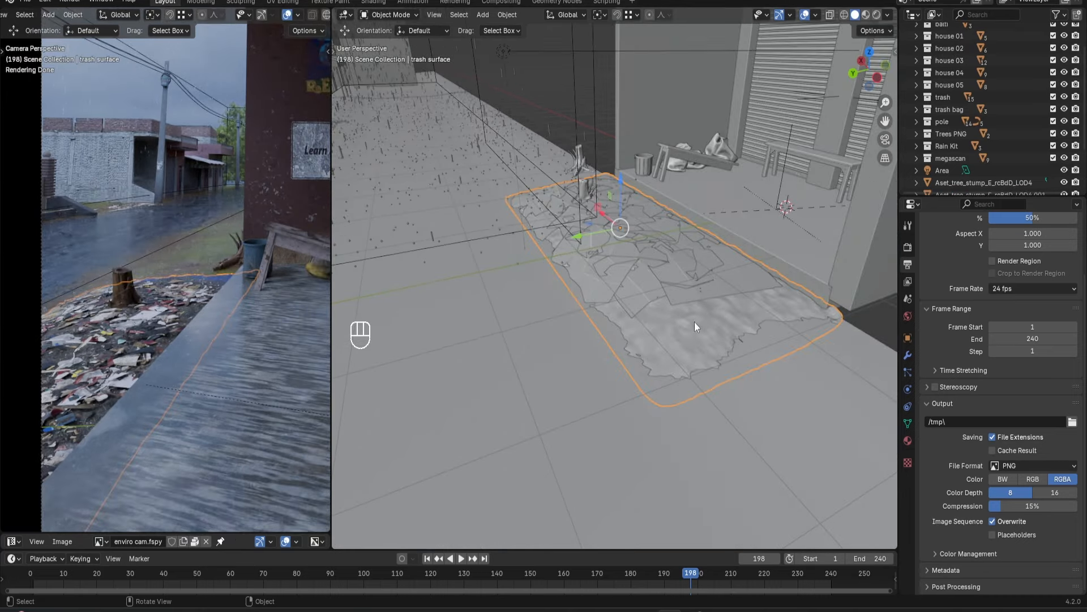
Create a geometry node tree on the trash surface and insert a Distribute Points on Faces node.
click(344, 15)
click(366, 118)
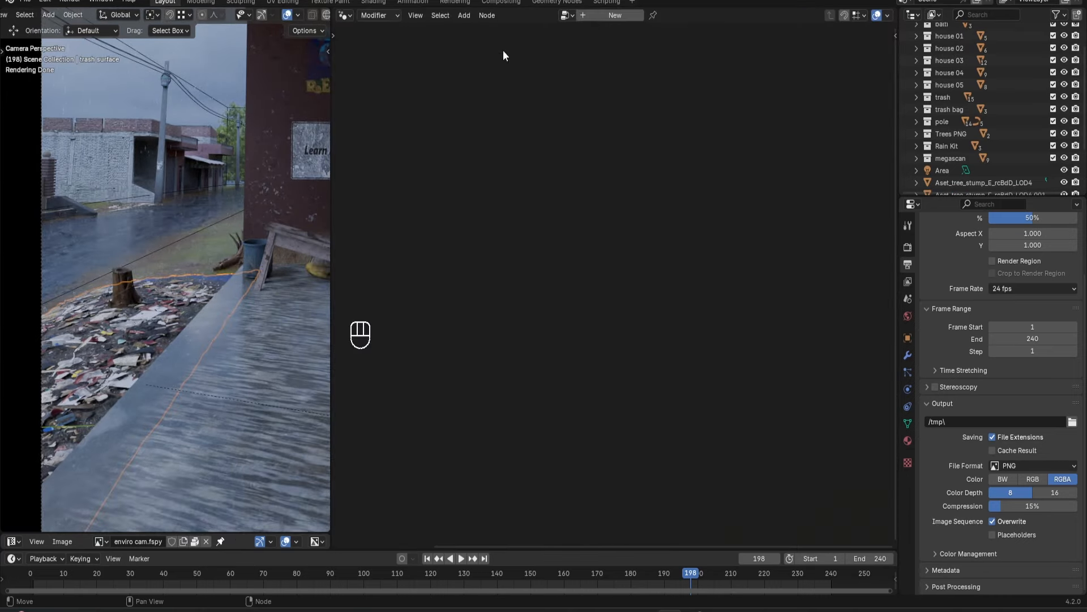
key(shift+a)
text(dis)
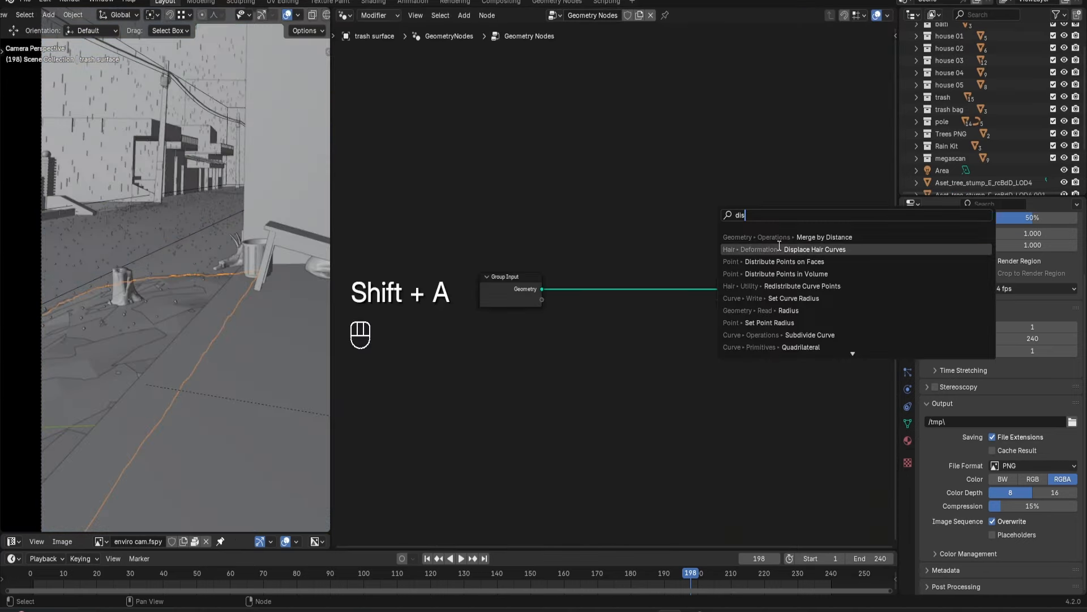
text(t)
key(Return)
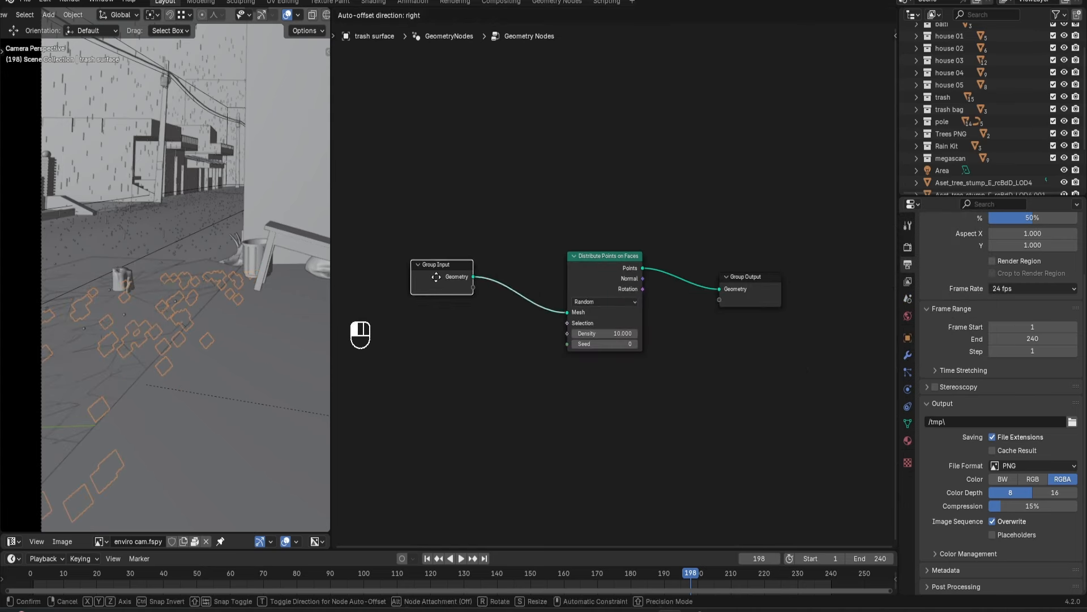
click(606, 266)
Insert an Instance on Points node and use the megascan collection as its instance.
key(shift+a)
text(insta)
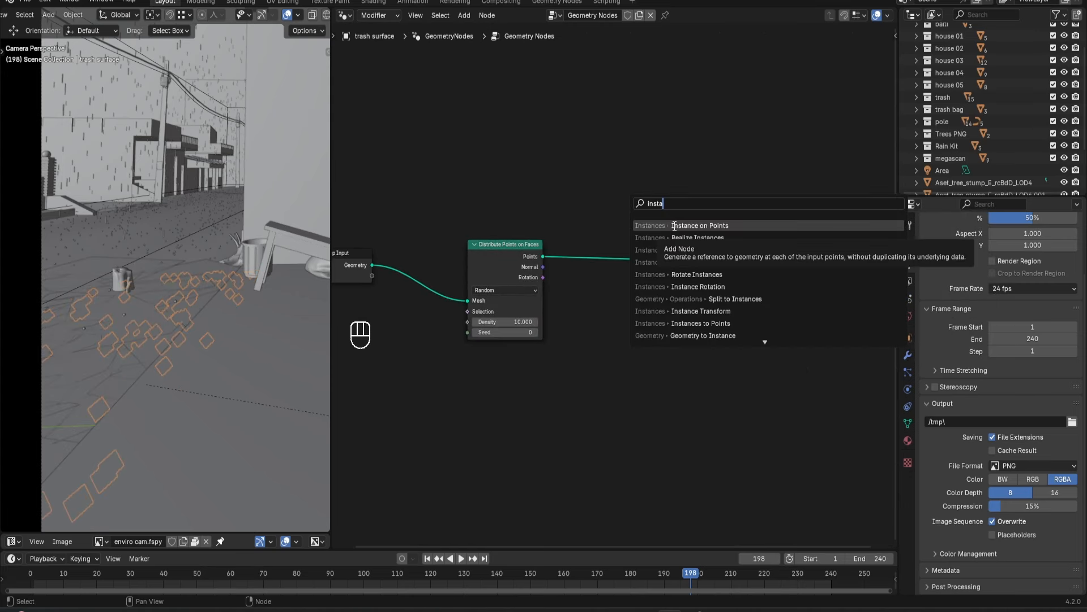
click(674, 225)
click(700, 232)
drag(948, 161, 483, 402)
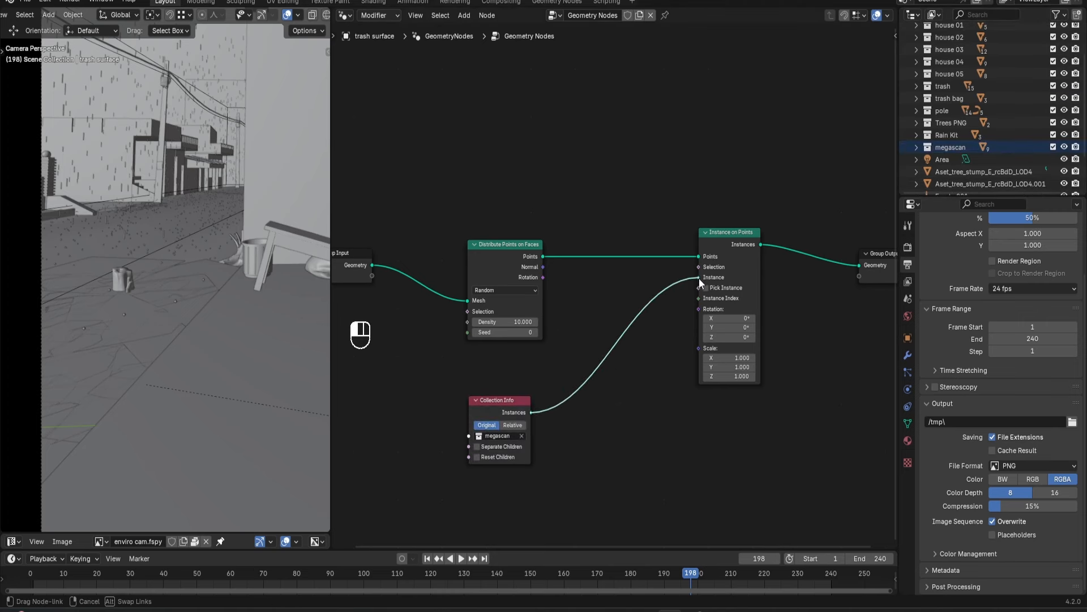
drag(698, 278, 700, 278)
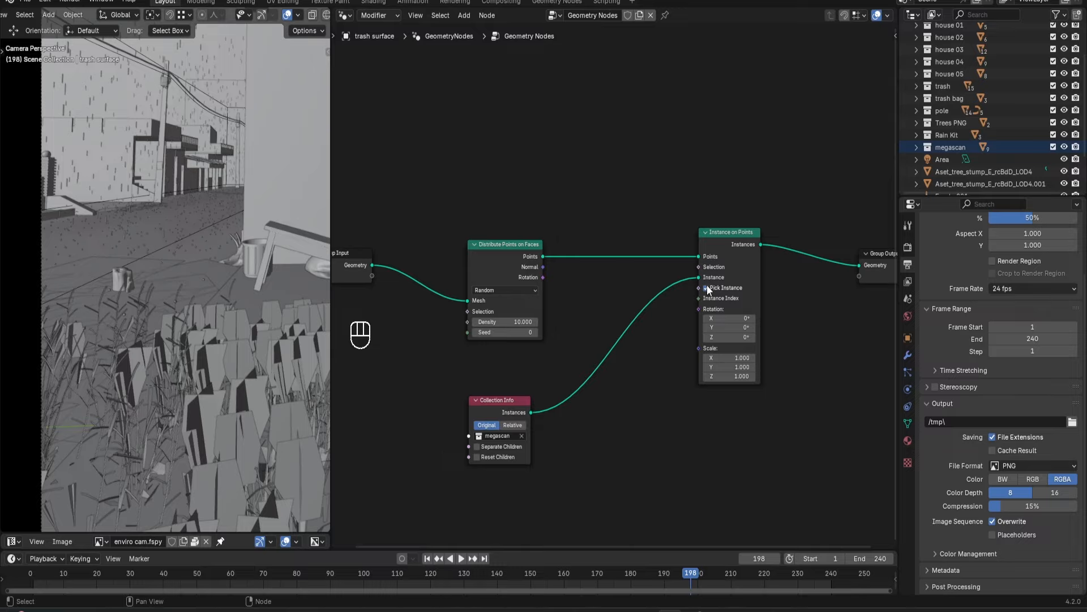
Enable Pick Instance on the instancing node, and Separate Children and Reset Children for the megascan collection.
middle_drag(150, 342, 205, 213)
scroll(240, 226, down, 4)
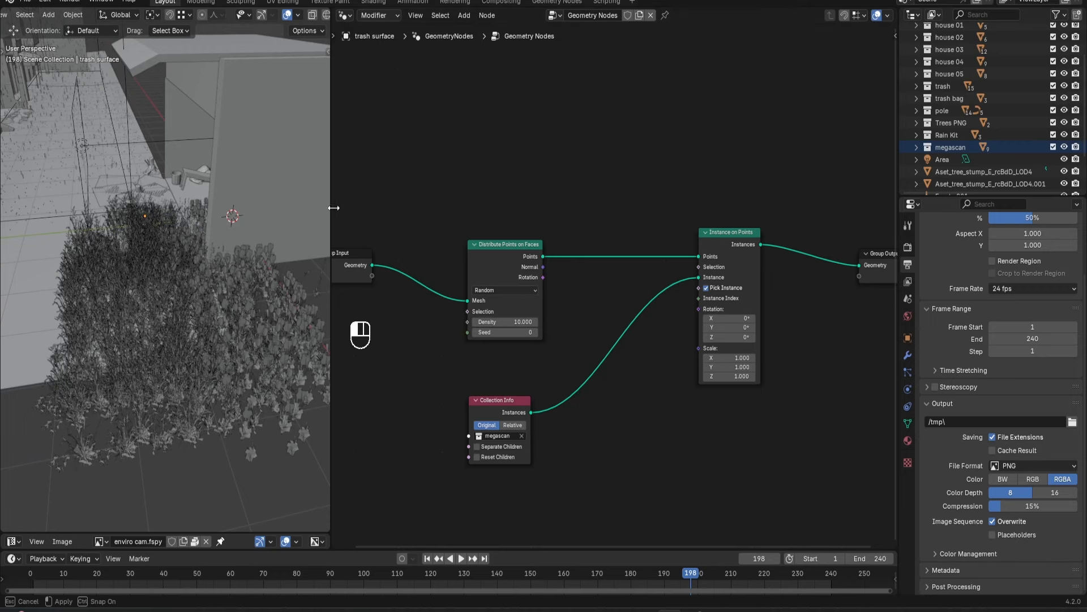
drag(334, 208, 465, 209)
click(631, 407)
click(632, 402)
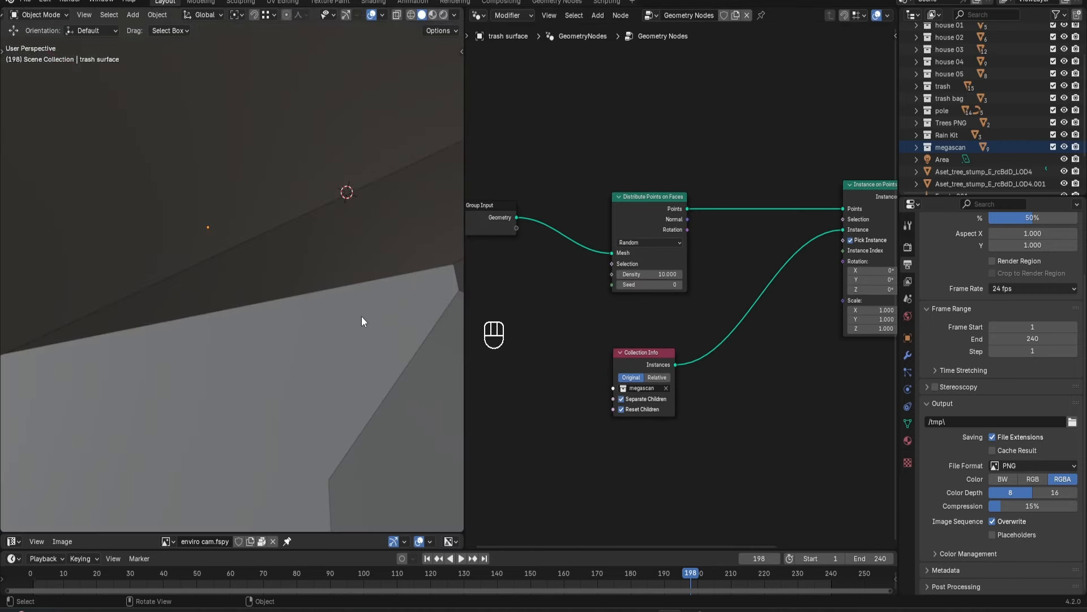
Apply rotation and scale to all plant objects in the megascan collection.
middle_drag(308, 289, 345, 259)
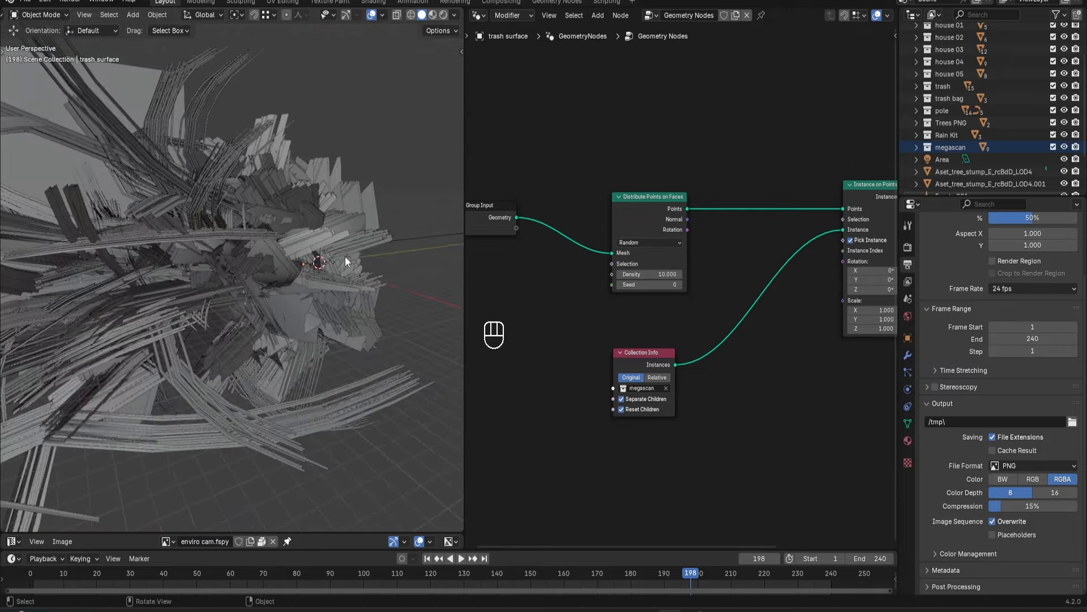
click(918, 150)
scroll(981, 155, down, 2)
click(981, 88)
scroll(977, 106, down, 3)
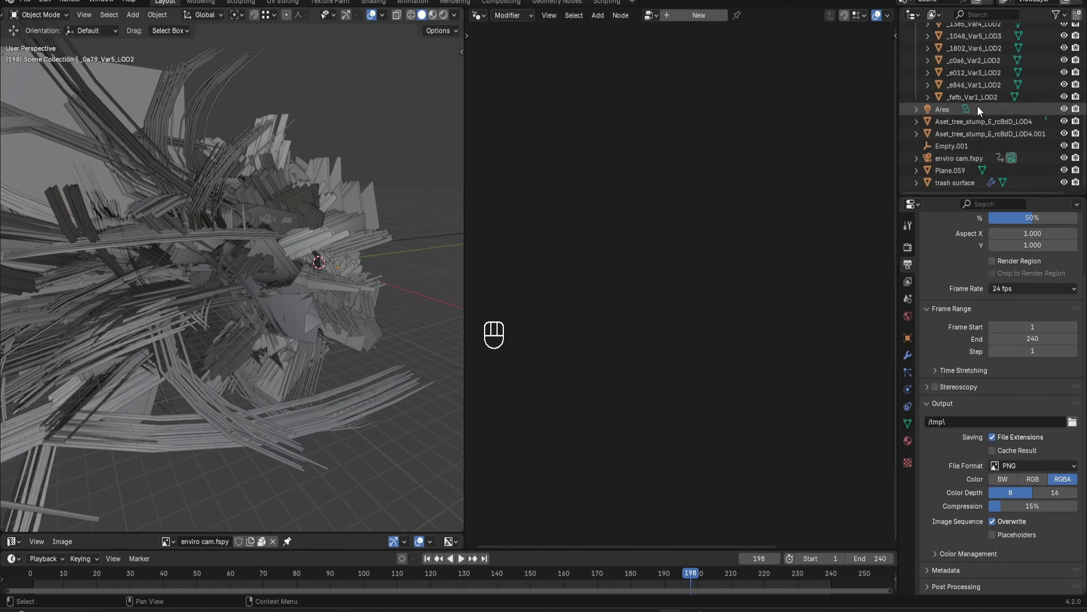
shift+click(977, 97)
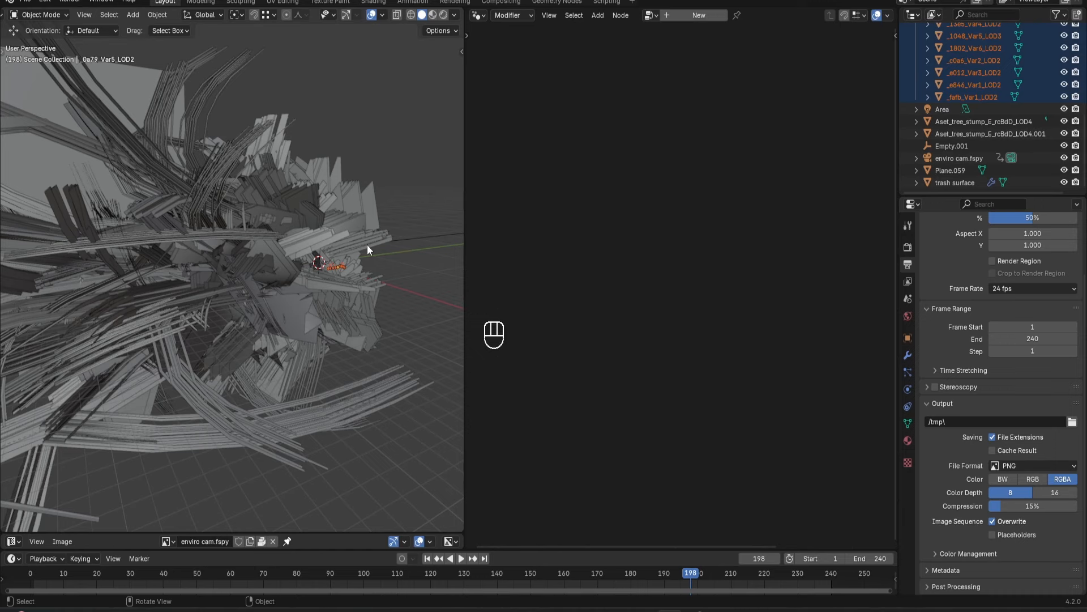
key(ctrl+a)
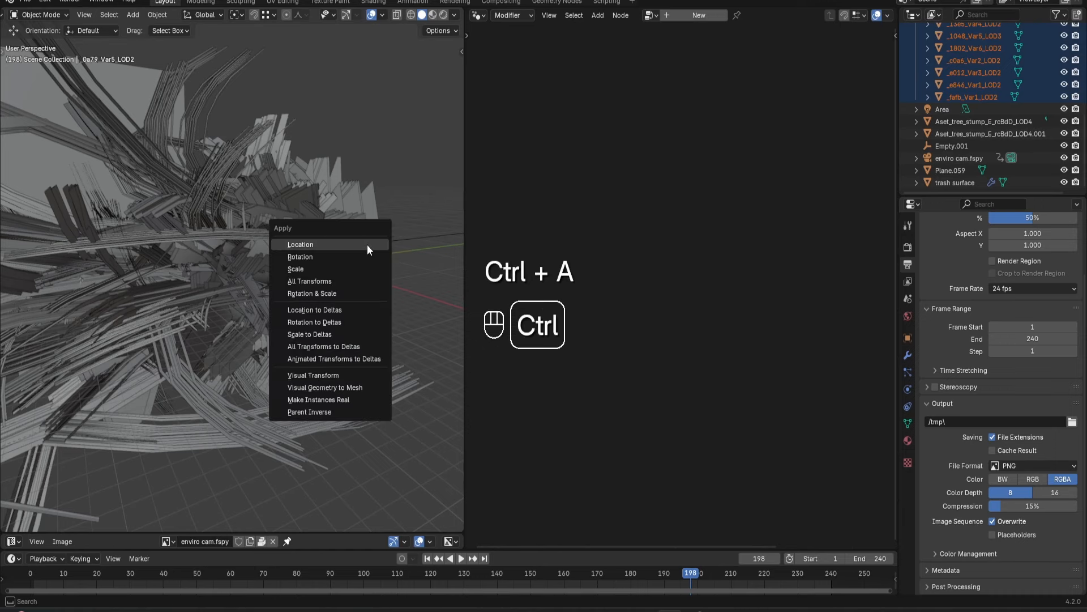
click(316, 294)
middle_drag(320, 275, 340, 308)
key(grave)
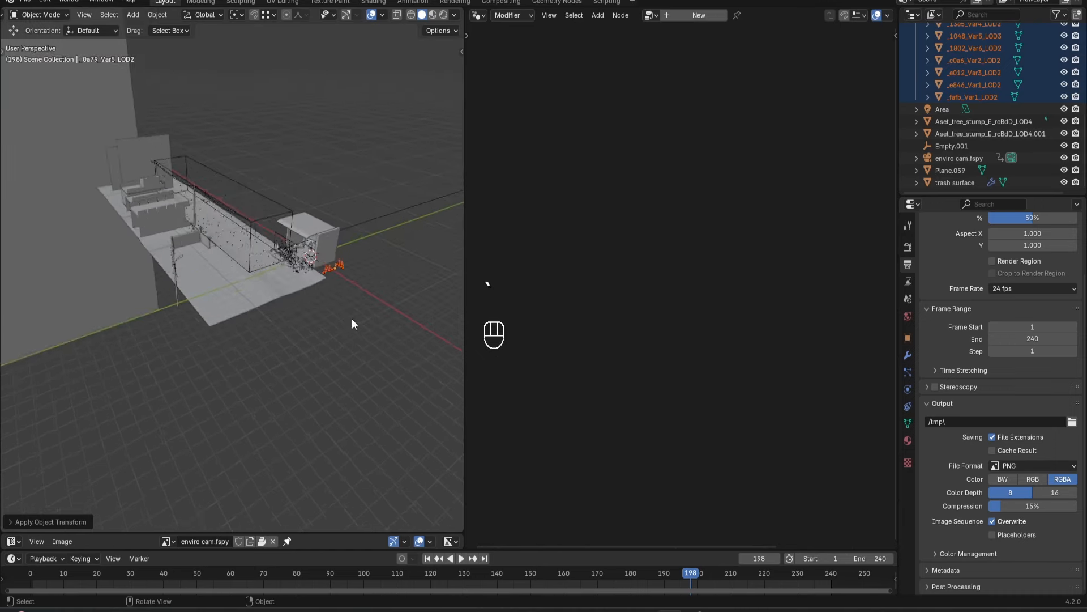
Insert a Join Geometry node that combines the original trash surface with the scattered instances.
shift+middle_drag(156, 269, 253, 280)
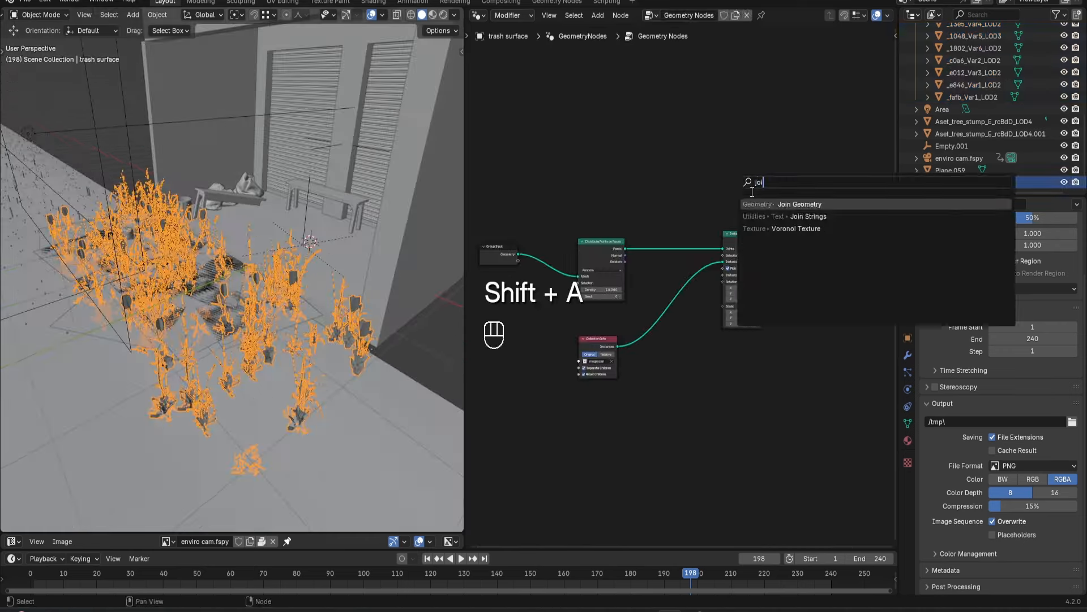
click(801, 209)
drag(778, 224, 776, 234)
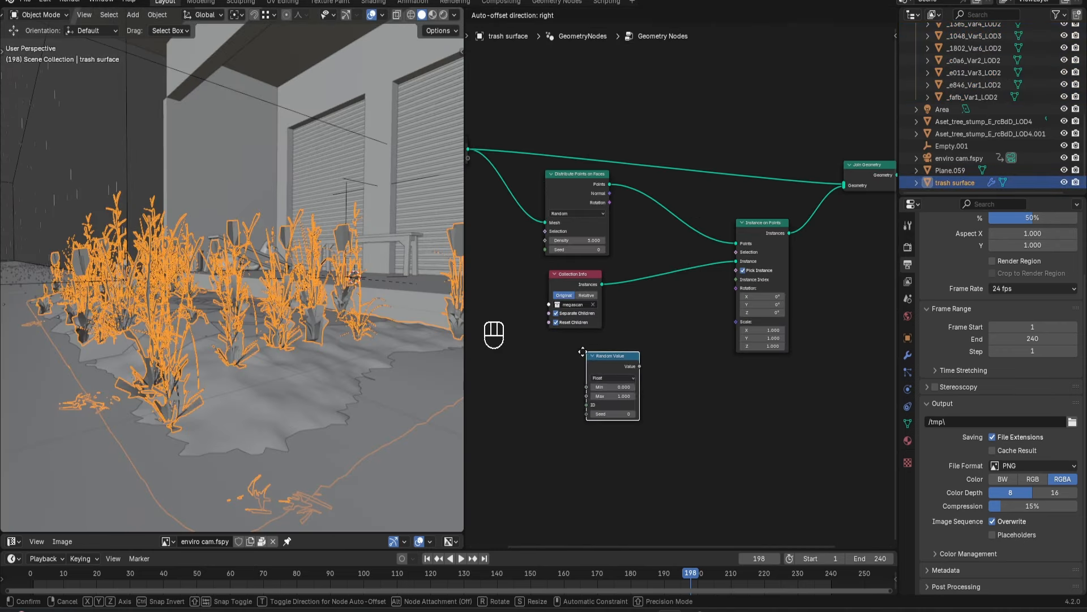
Drive the instance scale with a Float Random Value node, with its Min set to 0.5.
click(610, 354)
drag(729, 319, 733, 321)
scroll(621, 395, up, 4)
middle_drag(621, 396, 681, 379)
scroll(682, 378, down, 1)
click(640, 377)
text(.5)
key(Return)
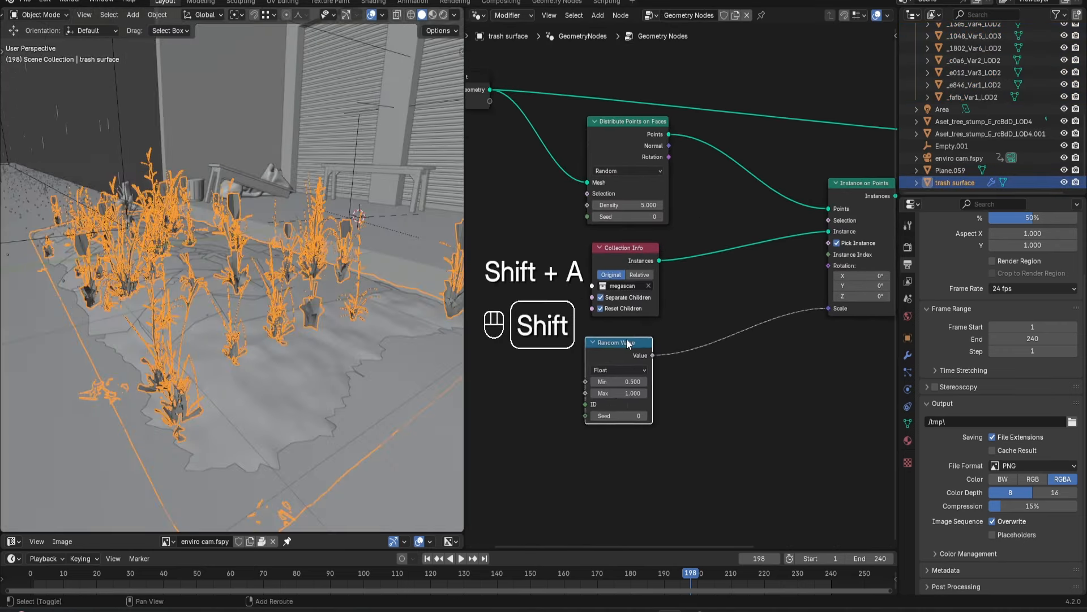
Duplicate the Random Value node as a Vector type, connect it to the instance rotation and enter 0.1 for its Max.
key(shift+d)
click(617, 476)
click(620, 492)
click(618, 510)
middle_drag(613, 447, 604, 353)
drag(637, 273, 616, 477)
drag(617, 379, 608, 265)
drag(636, 269, 820, 172)
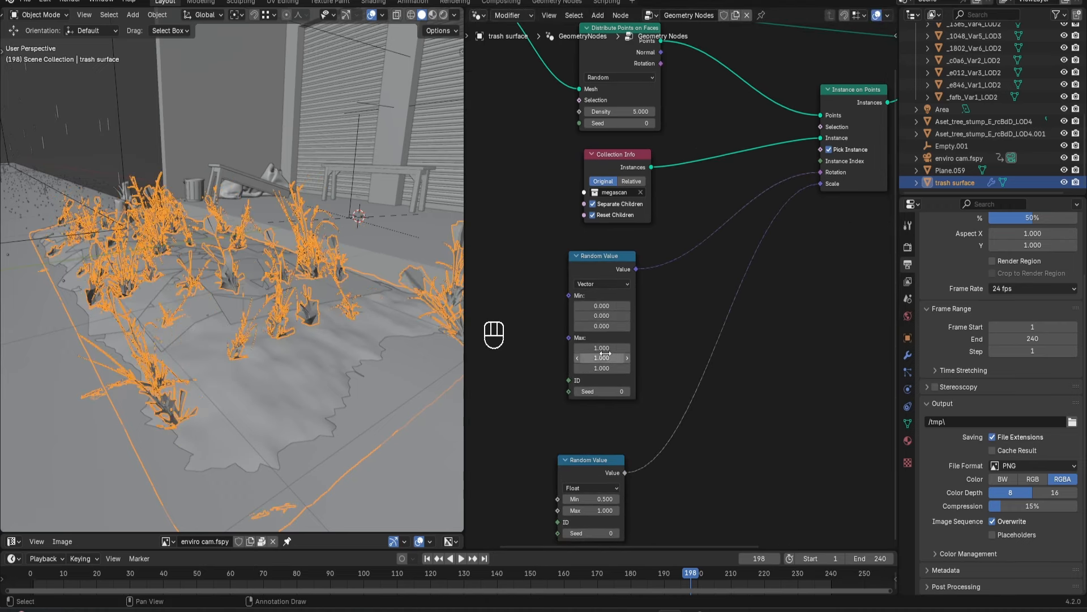
text(.1)
key(Return)
drag(602, 368, 571, 353)
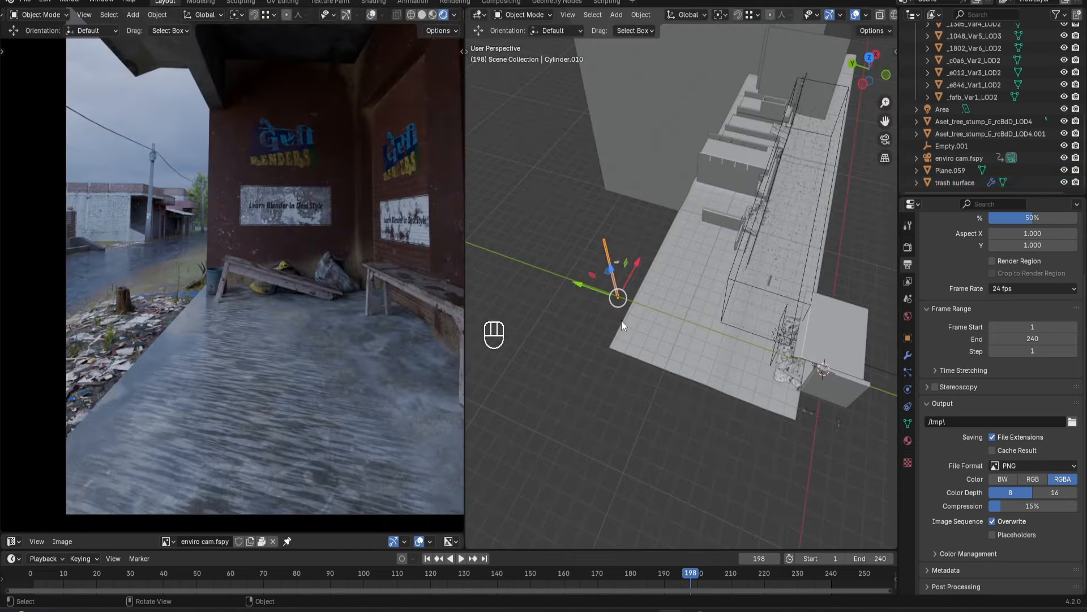
Move the street lamp pole assembly horizontally to the roadside near the shelter and rotate it about Z.
middle_drag(621, 320, 561, 351)
drag(529, 151, 599, 275)
key(f)
key(shift+z)
middle_drag(601, 278, 628, 286)
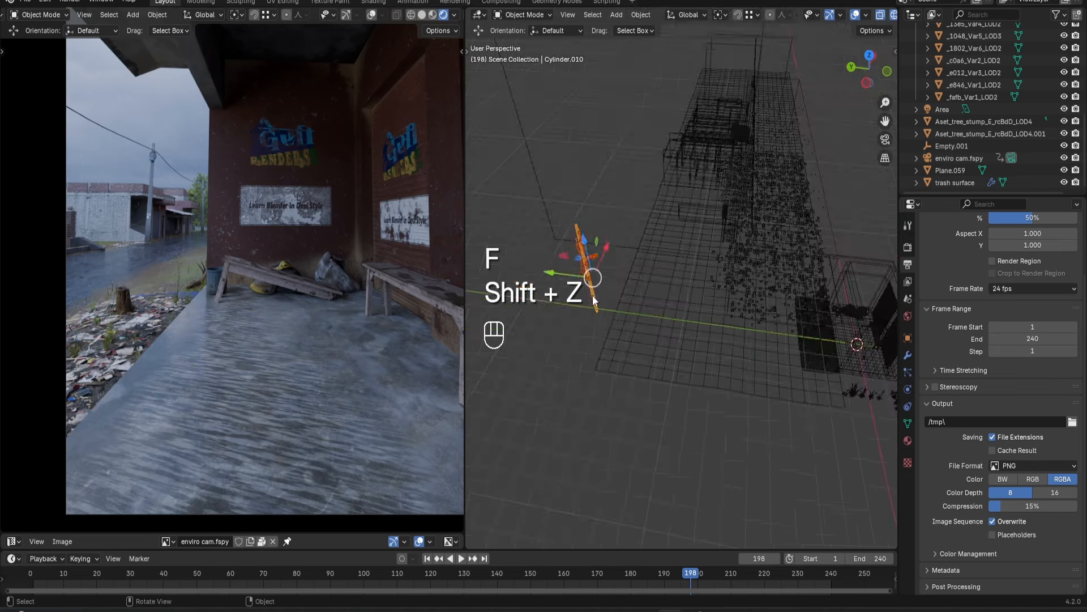
key(g)
key(shift+z)
click(859, 342)
shift+middle_drag(859, 342, 750, 343)
scroll(750, 343, up, 6)
key(r)
key(z)
click(750, 343)
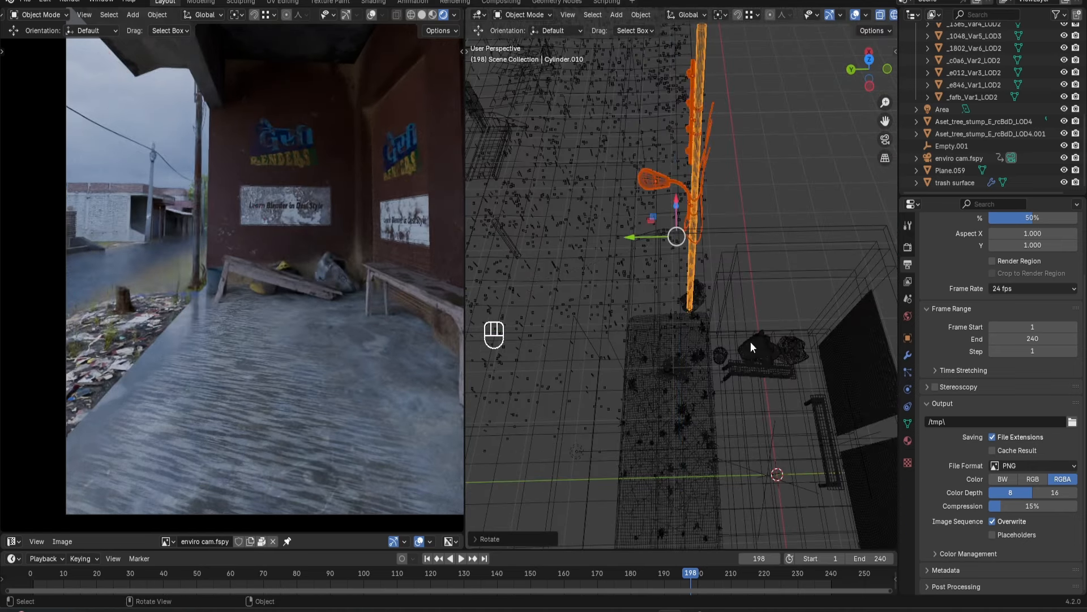
Refine the lamp pole's horizontal position at the far end of the trash strip.
key(g)
key(shift+z)
click(735, 334)
click(740, 252)
key(ctrl+z)
key(g)
key(shift+z)
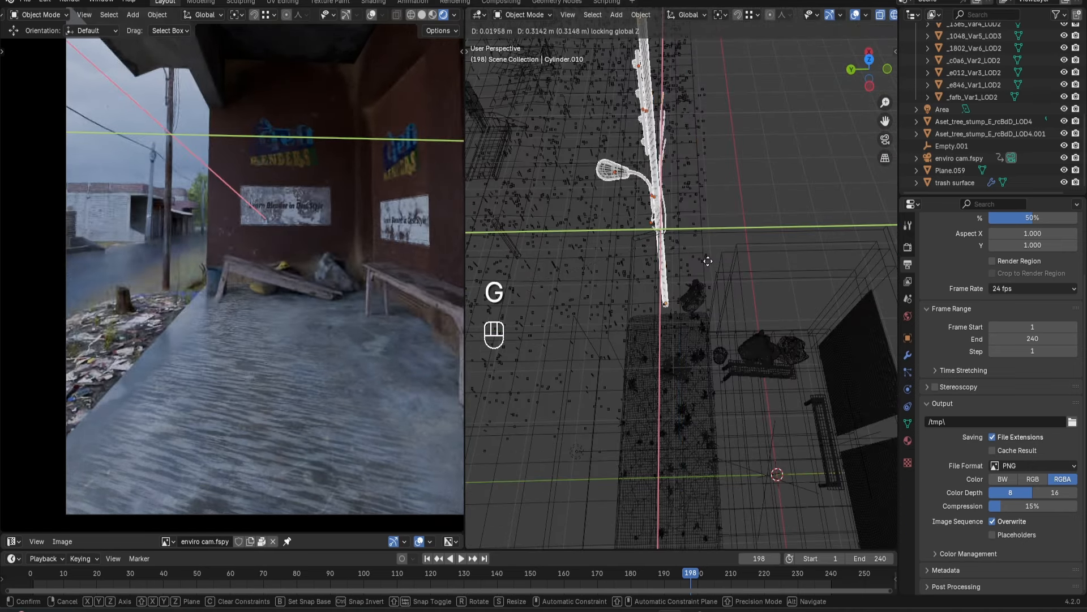
click(709, 260)
click(705, 261)
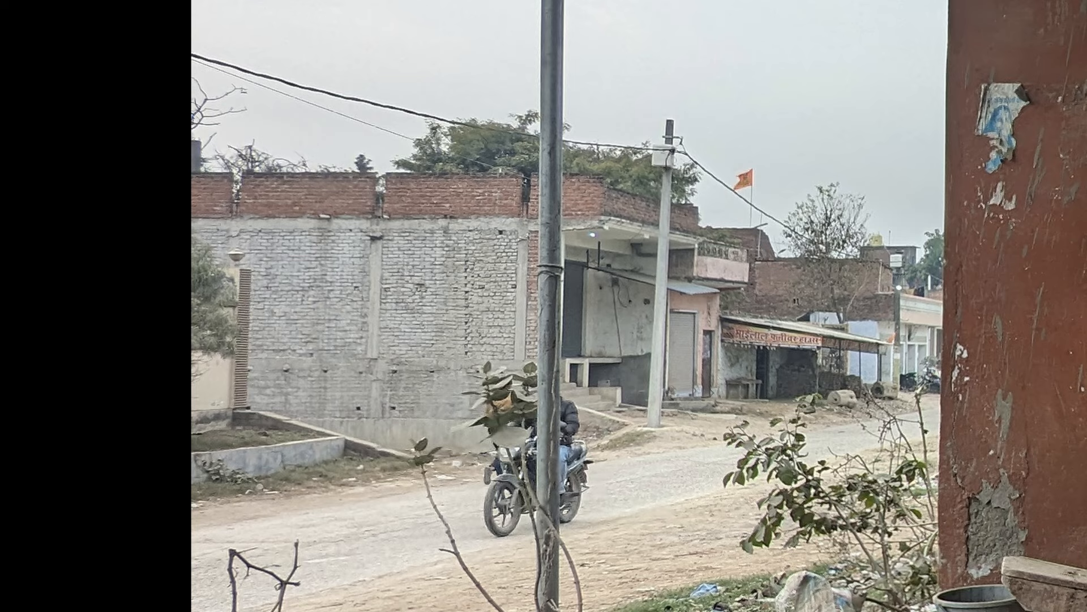
Place a linked duplicate of the flat plane on the roadside near the lamp pole and resize it.
key(alt+d)
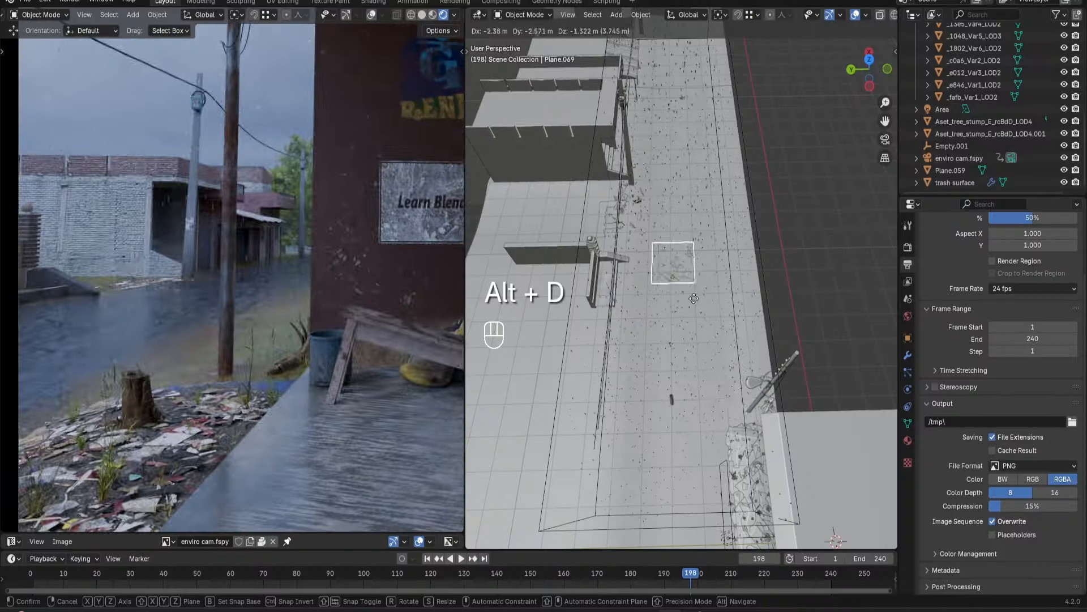
click(740, 400)
scroll(740, 400, up, 4)
key(s)
click(790, 389)
Make another linked duplicate of the plane, rotate it about Z, move it horizontally beside the pole and resize it.
key(alt+d)
click(669, 383)
key(r)
key(z)
click(636, 416)
key(g)
key(shift+z)
click(766, 407)
key(s)
click(751, 392)
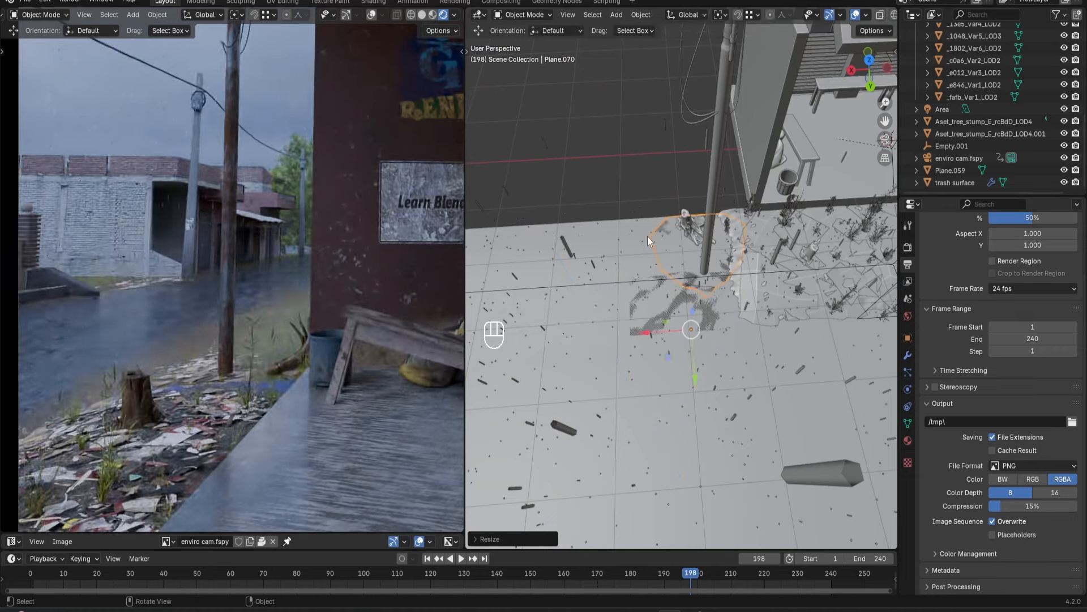
Place one more linked duplicate of the plane on the ground farther along the roadside.
click(647, 236)
scroll(130, 317, down, 7)
shift+middle_drag(647, 236, 723, 268)
click(730, 334)
click(736, 340)
key(alt+d)
key(shift+z)
click(640, 343)
scroll(136, 320, up, 8)
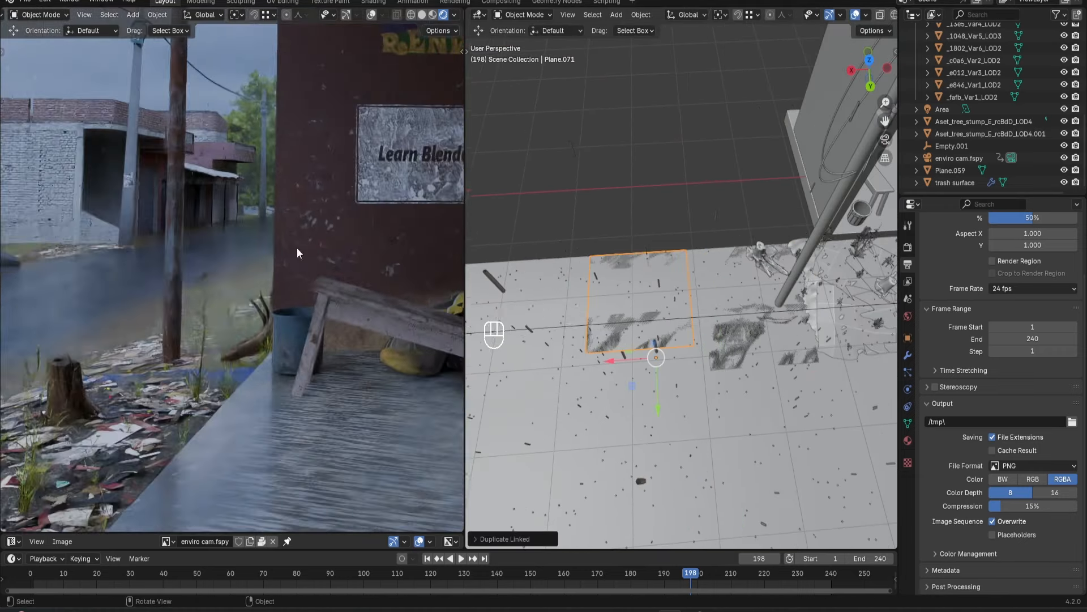
Reposition the newest plane duplicate horizontally and rotate it about Z.
key(g)
key(shift+z)
click(655, 306)
key(r)
key(z)
click(668, 295)
key(g)
key(shift+z)
click(651, 238)
click(626, 202)
scroll(390, 241, down, 4)
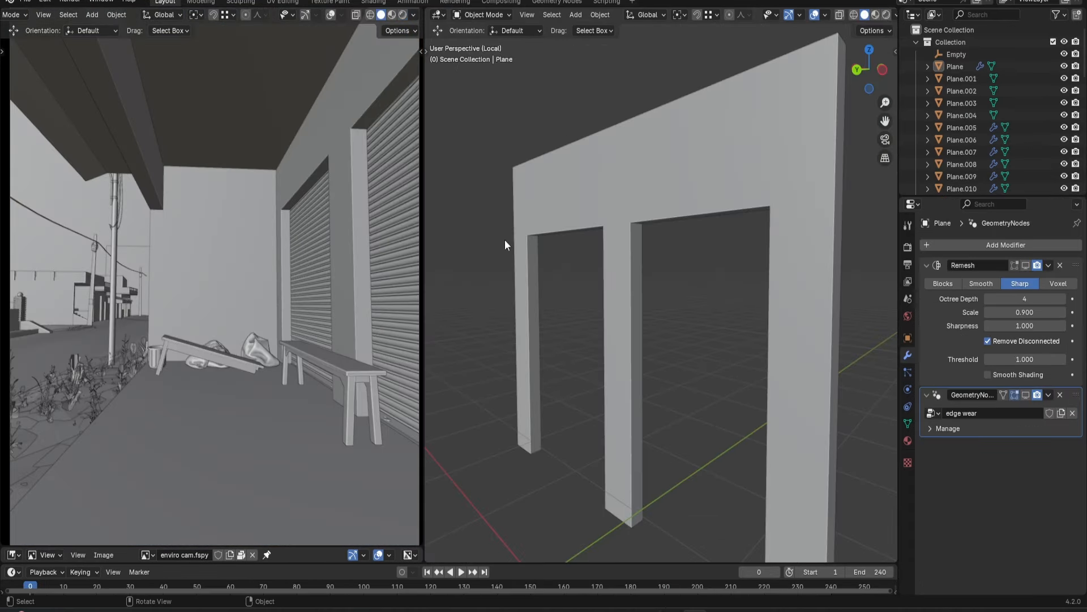
Show the wireframe overlay on the isolated wall frame and enable its Remesh and edge wear modifiers in the viewport.
middle_drag(611, 276, 608, 290)
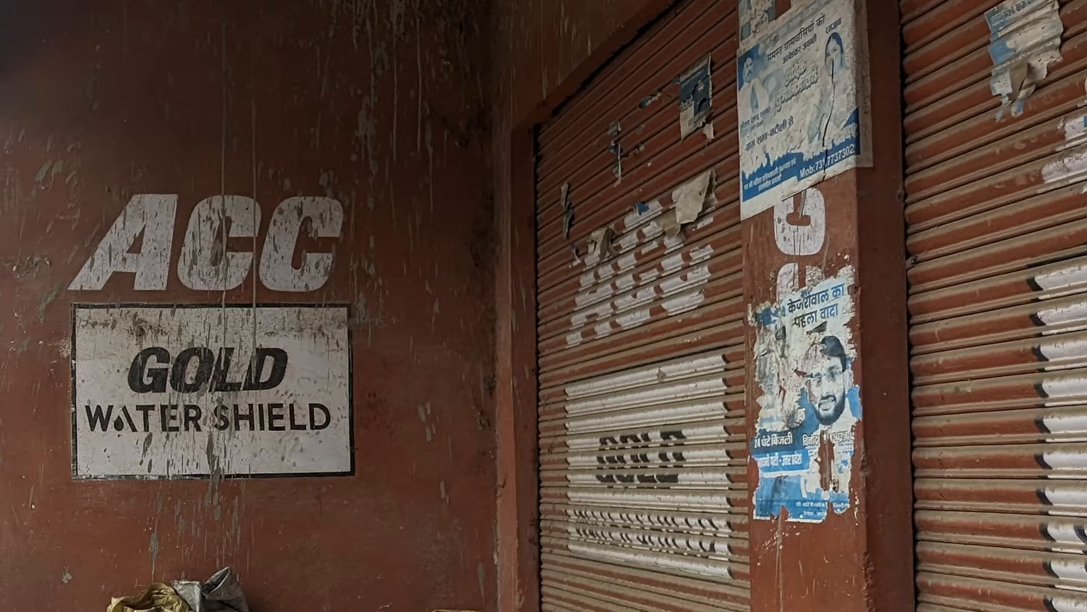
key(q)
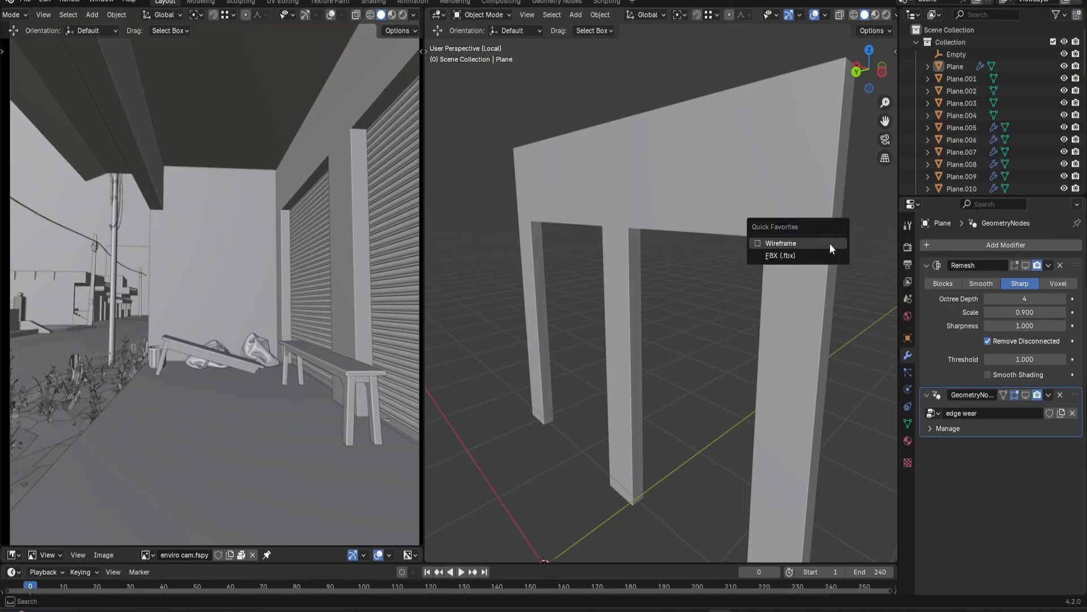
click(830, 243)
click(1025, 265)
middle_drag(675, 260, 638, 202)
scroll(689, 205, up, 2)
Open the edge wear geometry node tree and examine its Mesh Boolean and Noise Texture nodes.
click(438, 14)
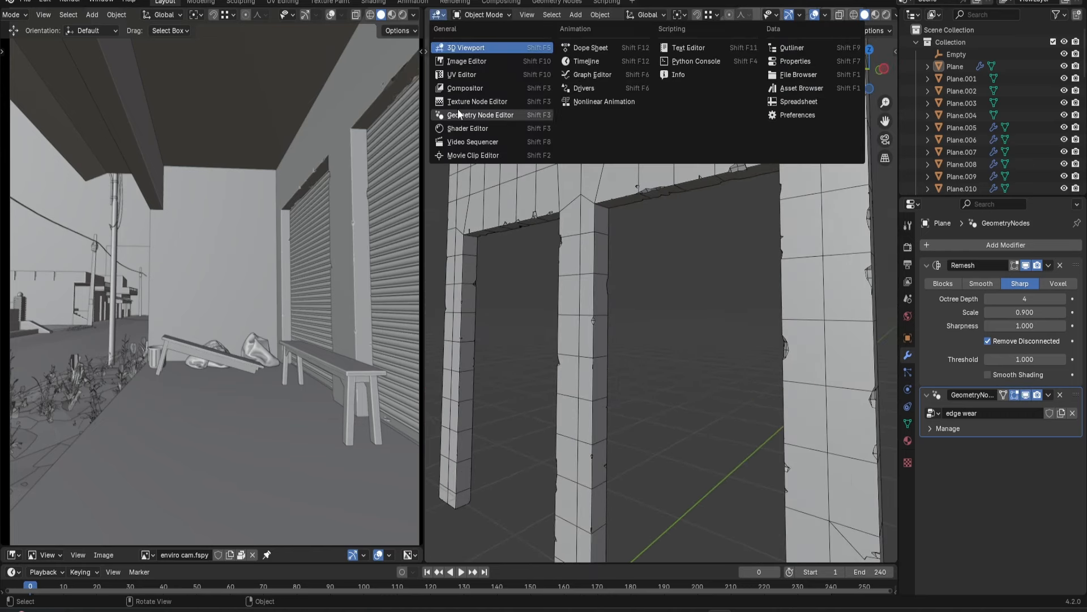
click(458, 115)
scroll(506, 279, up, 3)
scroll(602, 278, down, 3)
middle_drag(603, 278, 582, 278)
click(821, 191)
click(534, 328)
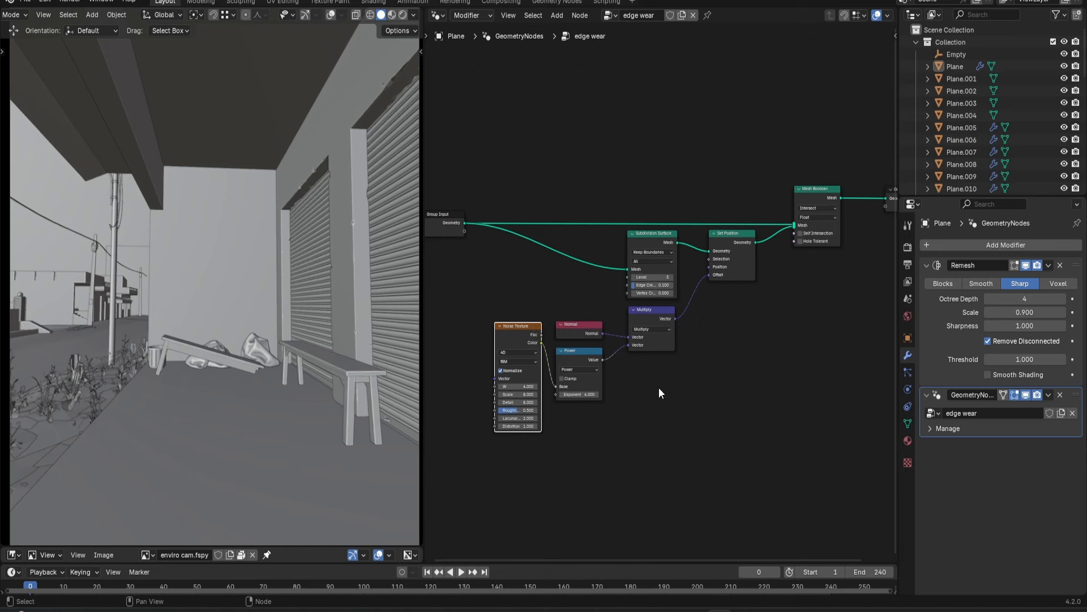
scroll(308, 156, up, 4)
Examine the worn wall edges, floor and trash area closely in the rendered camera view.
shift+middle_drag(362, 226, 297, 377)
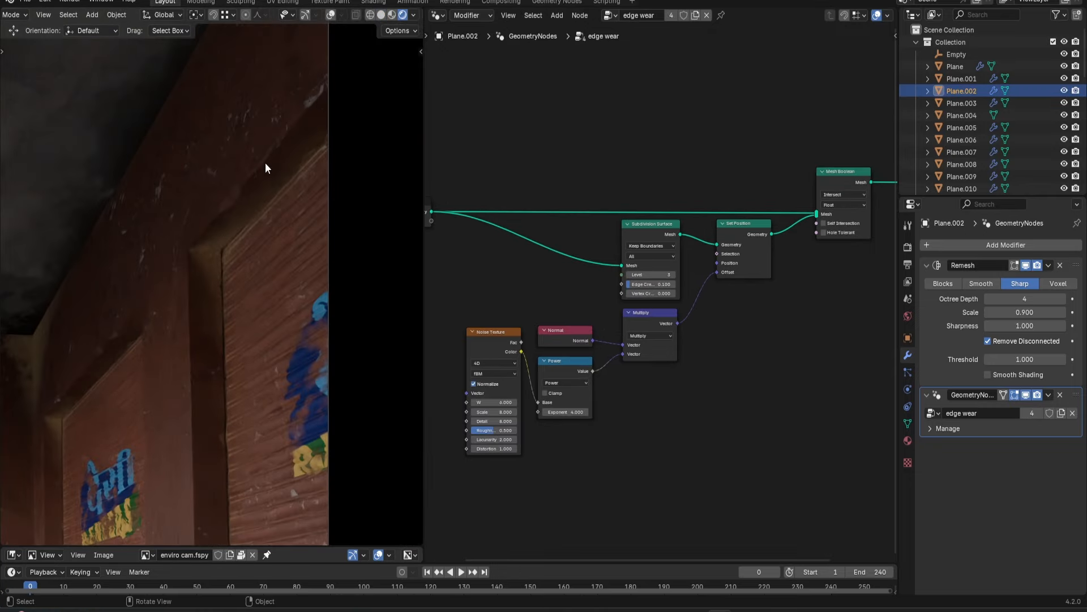
middle_drag(265, 162, 260, 275)
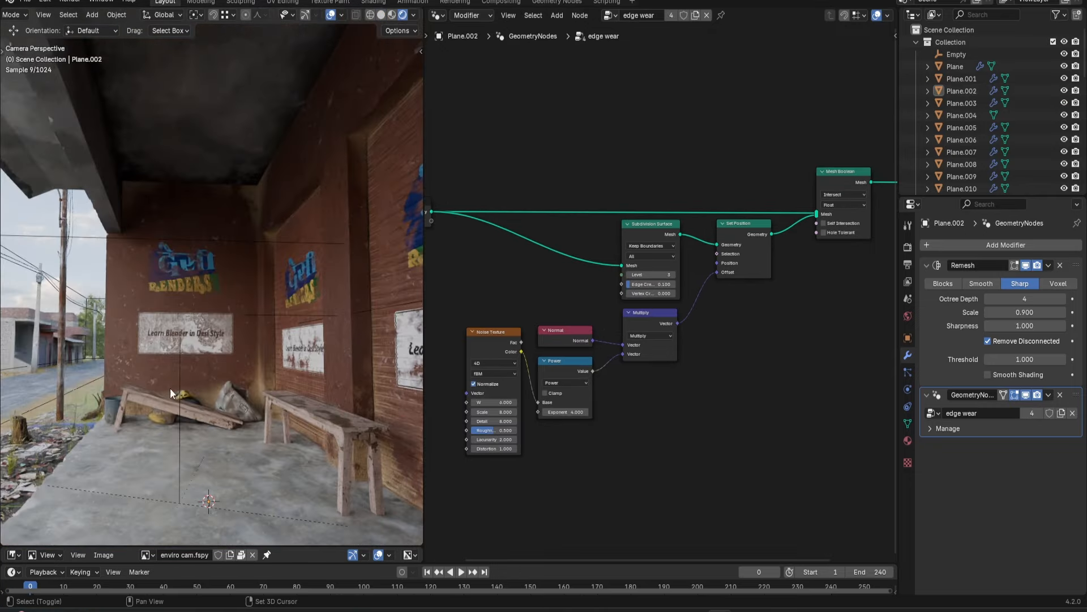
shift+middle_drag(170, 388, 227, 278)
scroll(70, 434, up, 4)
shift+middle_drag(69, 434, 205, 326)
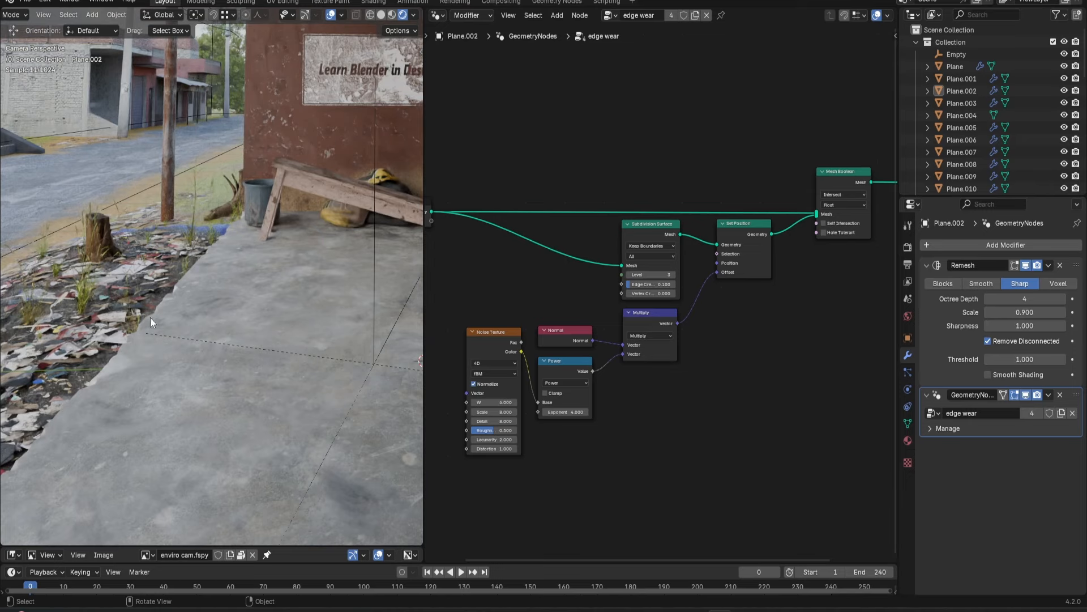
scroll(204, 288, down, 3)
shift+middle_drag(204, 288, 195, 271)
scroll(192, 272, down, 2)
shift+middle_drag(271, 227, 217, 312)
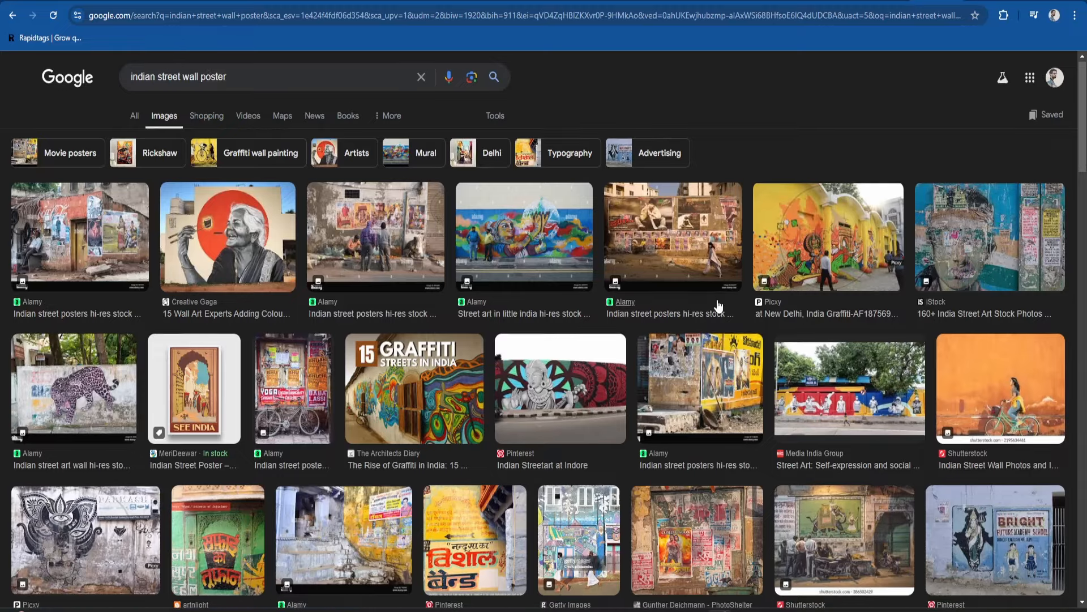
Capture a movie poster wall image from the web results for Indian street wall posters.
scroll(699, 298, down, 3)
drag(385, 248, 705, 521)
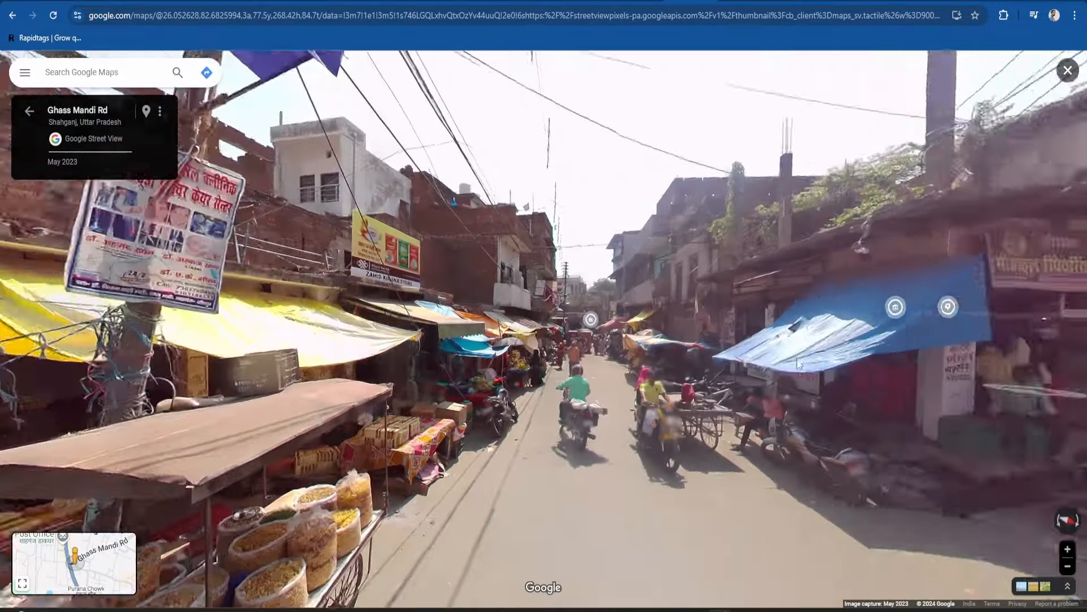
Capture the clinic sign on the pole in Google Street View and place it in the upper-left corner of the Photoshop collage.
drag(226, 317, 756, 295)
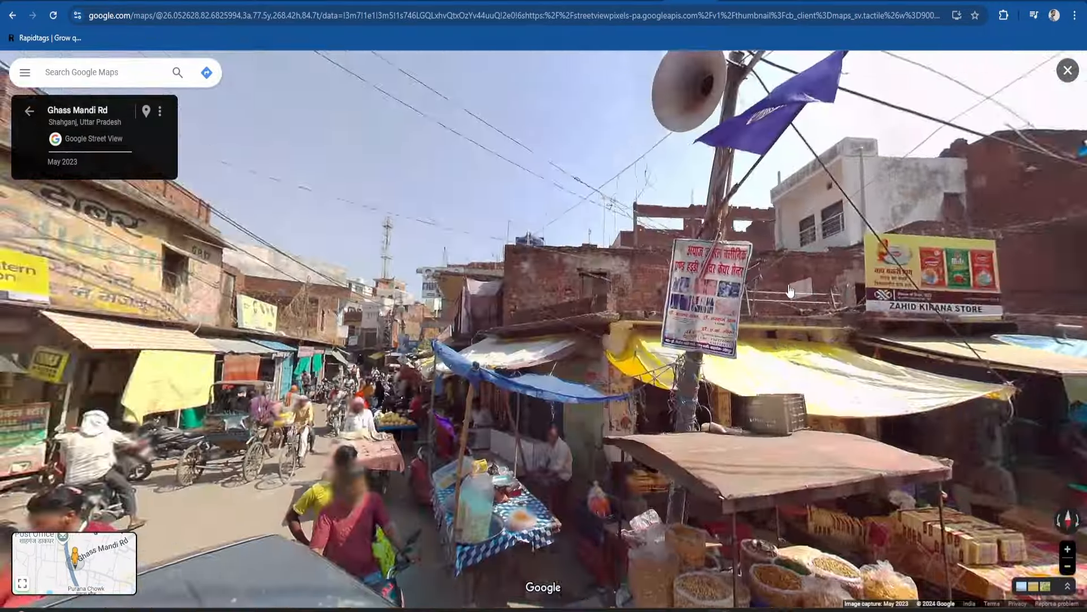
scroll(756, 282, up, 3)
scroll(761, 284, up, 3)
key(super+shift+s)
drag(433, 85, 793, 595)
scroll(780, 443, down, 2)
scroll(781, 443, down, 3)
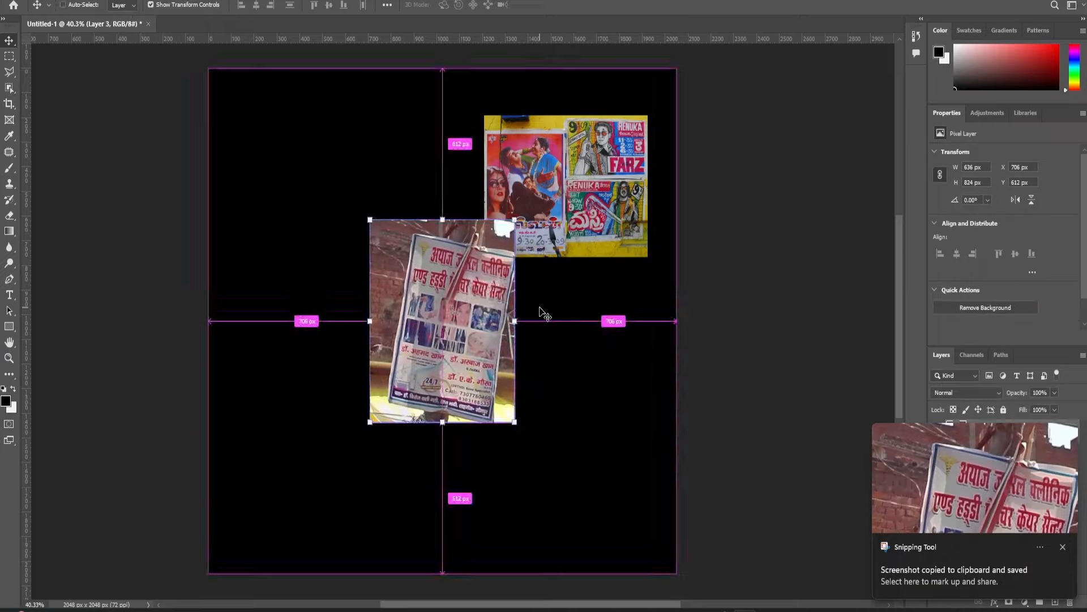
drag(442, 314, 308, 191)
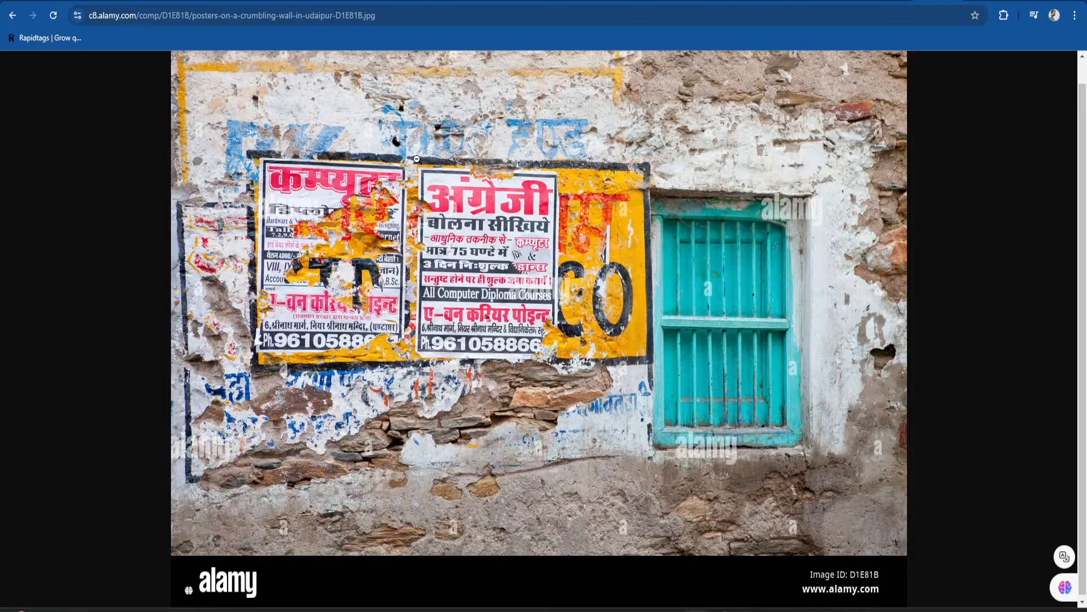
Capture the English-speaking course poster from the Alamy wall photo in the browser and paste the next poster into the Photoshop collage.
key(super+shift+s)
drag(411, 159, 559, 362)
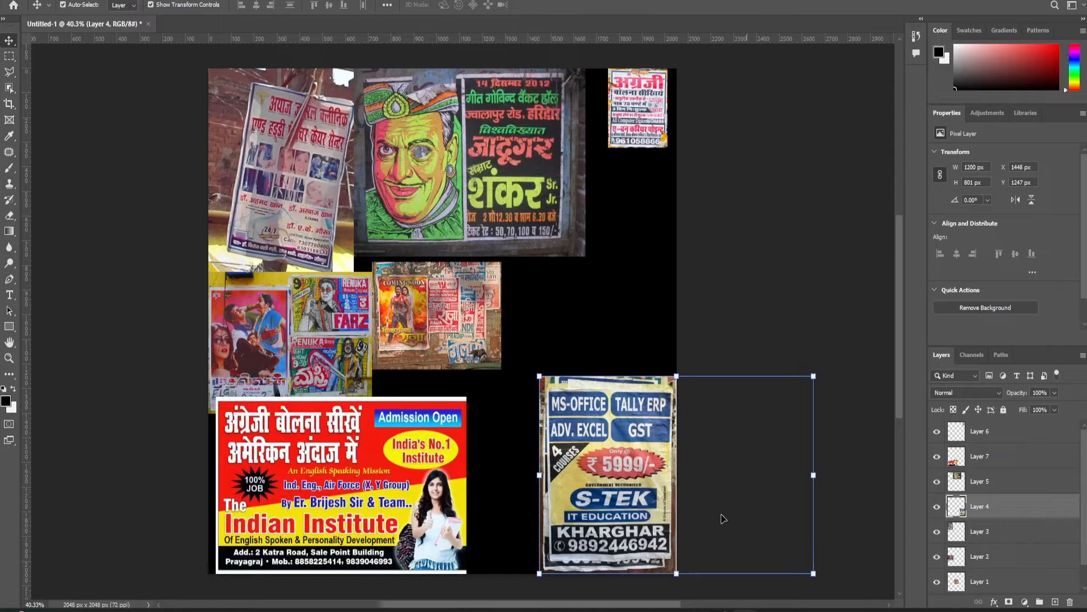
key(ctrl+v)
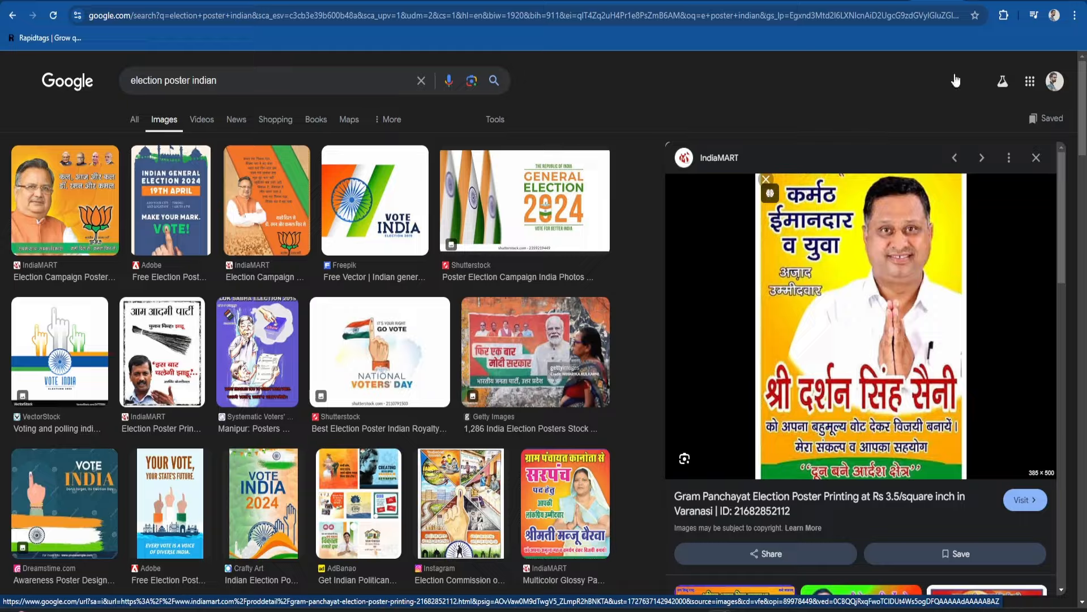
Open the yellow Gram Panchayat election poster image in a new browser tab and copy it.
key(ctrl+t)
text(5.imimg.com/data5/JV/ZT/IR/ANDROID-37418422/product-jpeg-500x500.png)
key(Return)
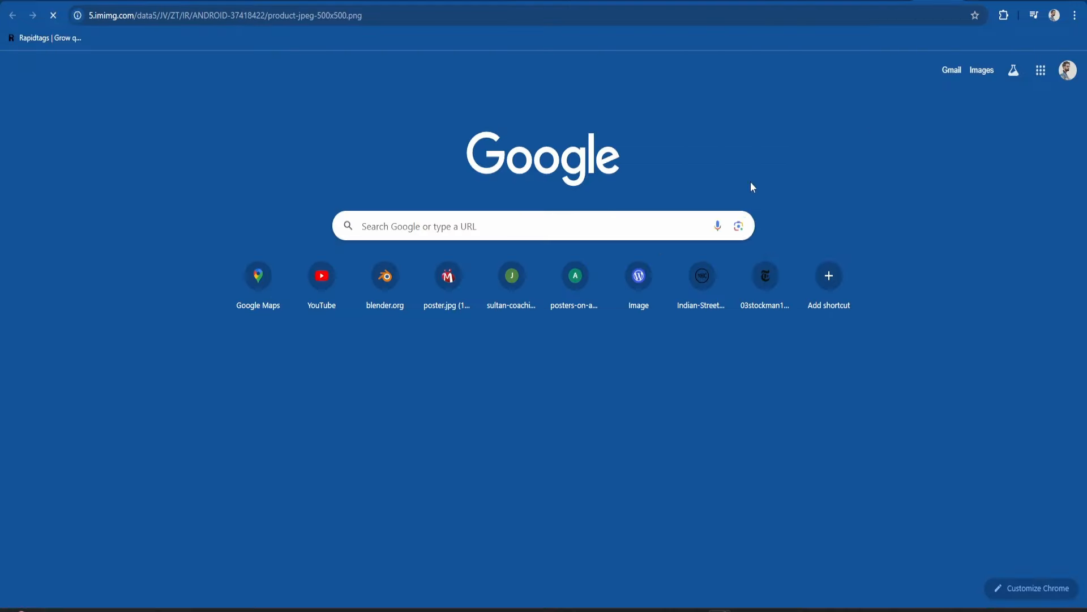
right_click(575, 263)
click(591, 310)
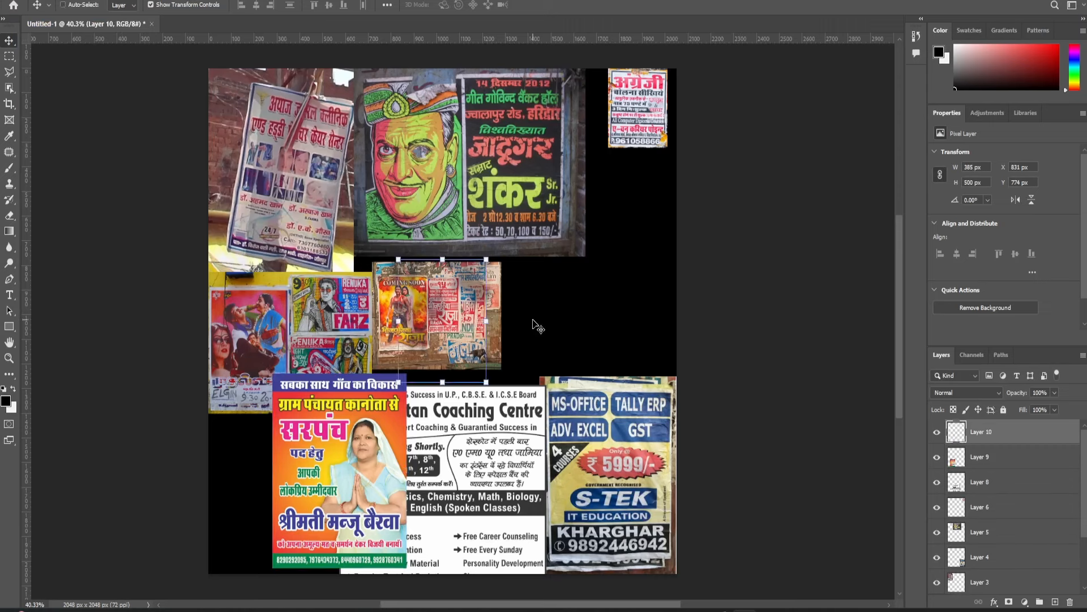
Paste two election posters into the Photoshop collage, fit them into the empty areas and shift the sarpanch poster to the left edge.
key(ctrl+v)
drag(472, 288, 671, 231)
key(ctrl+v)
drag(440, 335, 544, 332)
drag(318, 497, 260, 508)
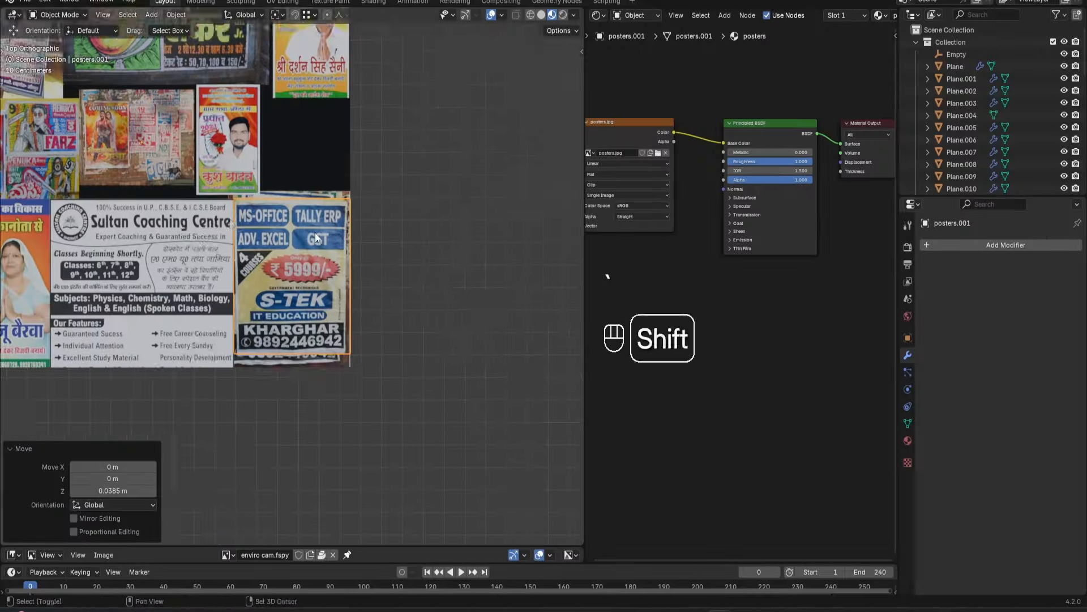
Duplicate the poster plane in top view and fit the copy over the sarpanch election poster in the collage's lower-left corner.
shift+middle_drag(299, 241, 445, 321)
scroll(445, 321, down, 1)
key(shift+d)
click(217, 315)
key(g)
shift+middle_drag(218, 315, 260, 318)
key(g)
key(s)
click(261, 334)
right_click(261, 334)
click(318, 372)
Duplicate the poster plane over the Sultan Coaching Centre poster, widen it along X by 1.535 and fit it to the edges.
key(shift+d)
key(s)
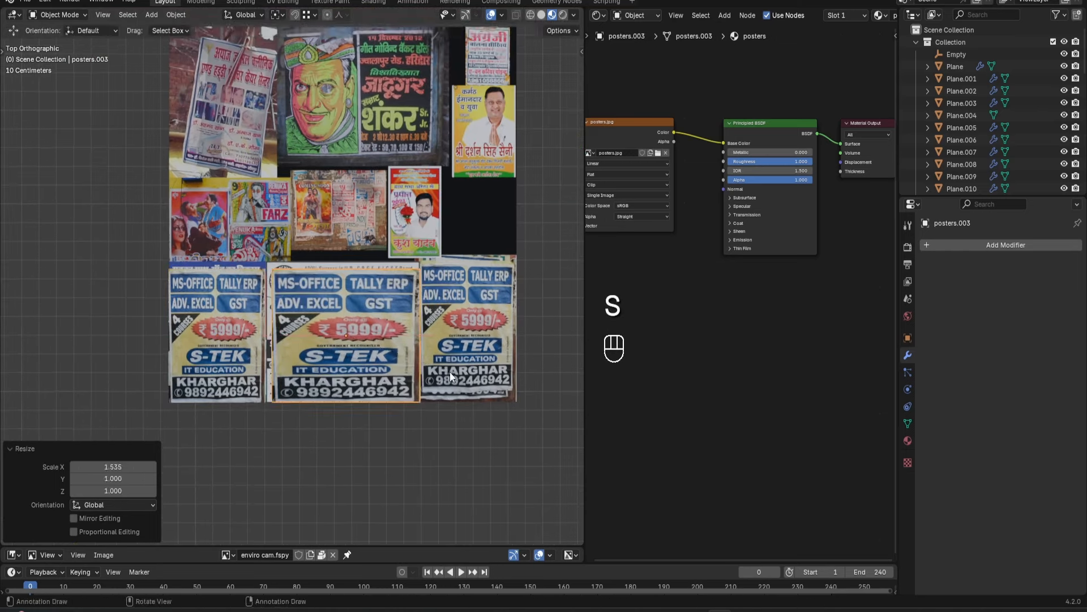
key(g)
key(g)
key(s)
key(g)
Duplicate poster planes onto the smaller posters in the collage's middle and upper rows and scale each copy to fit.
shift+middle_drag(437, 314, 266, 371)
key(shift+d)
key(s)
scroll(340, 276, up, 4)
key(g)
key(s)
key(g)
key(s)
key(g)
key(s)
key(z)
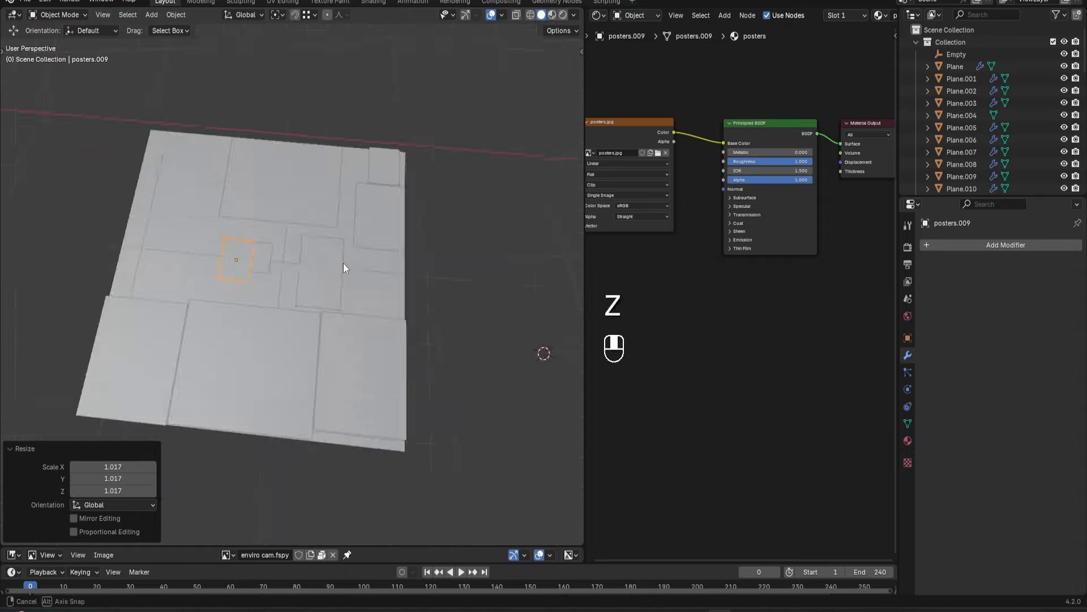
Fit one more plane copy over the tilted notice in the collage's upper-left corner.
key(z)
key(s)
key(r)
key(g)
key(ctrl+z)
key(s)
key(g)
click(424, 378)
Select all the individual poster planes and apply their transforms.
scroll(363, 283, down, 4)
key(z)
middle_drag(305, 265, 317, 181)
drag(108, 215, 409, 379)
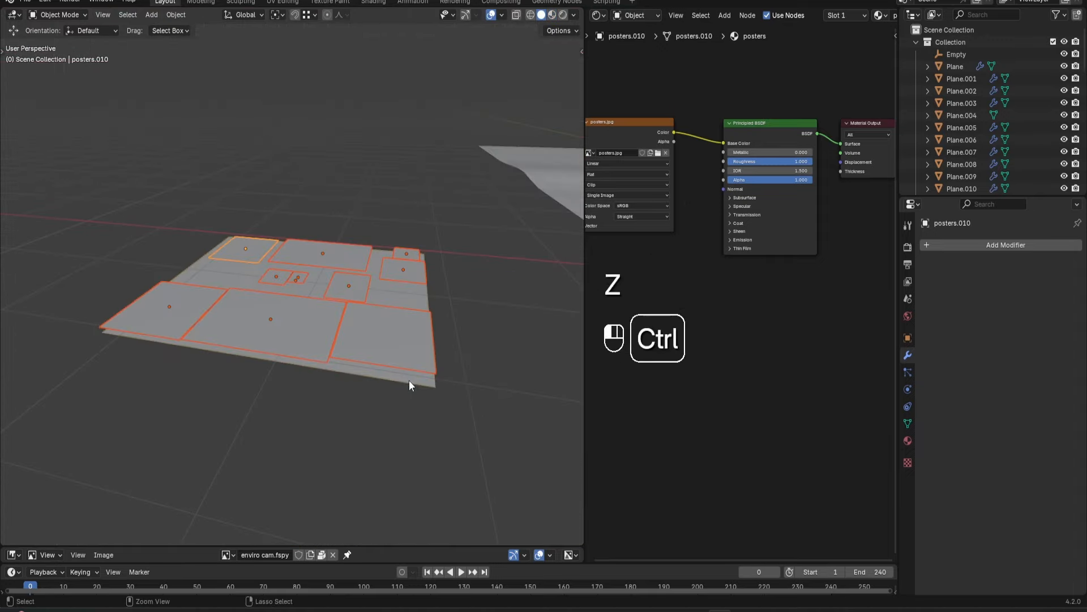
key(ctrl+a)
click(320, 302)
Unwrap all faces of the poster planes with Project from View in top view, with the UV Editor showing the collage.
key(grave)
key(grave)
key(Tab)
key(a)
click(598, 15)
click(622, 68)
key(u)
click(325, 351)
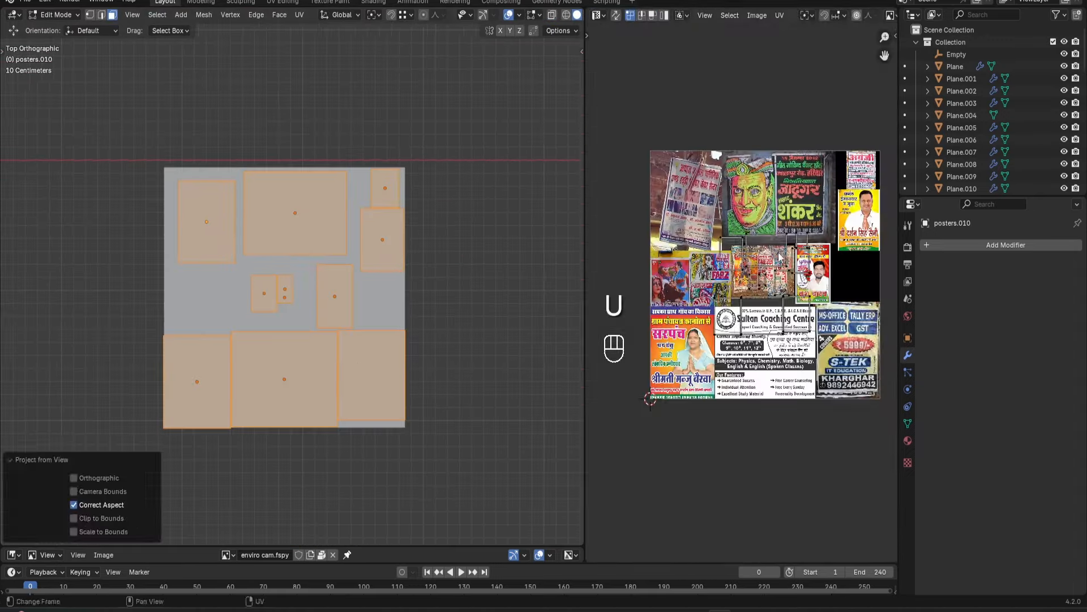
Scale and move the projected UVs so each island lines up with its poster in the collage image.
drag(584, 294, 390, 294)
key(z)
key(s)
click(816, 518)
key(g)
key(g)
click(800, 498)
key(s)
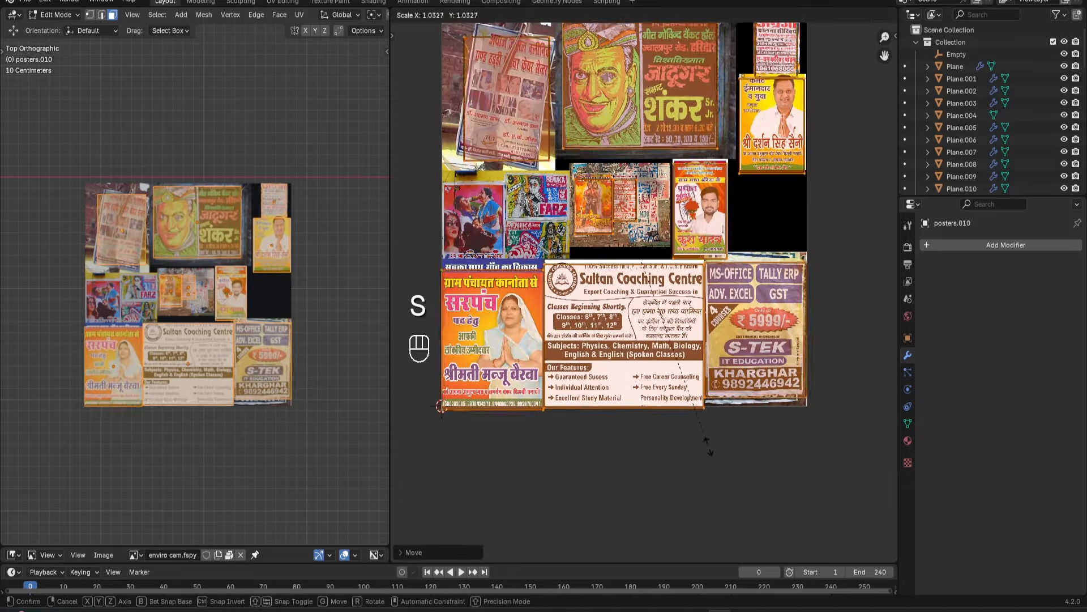
key(ctrl+z)
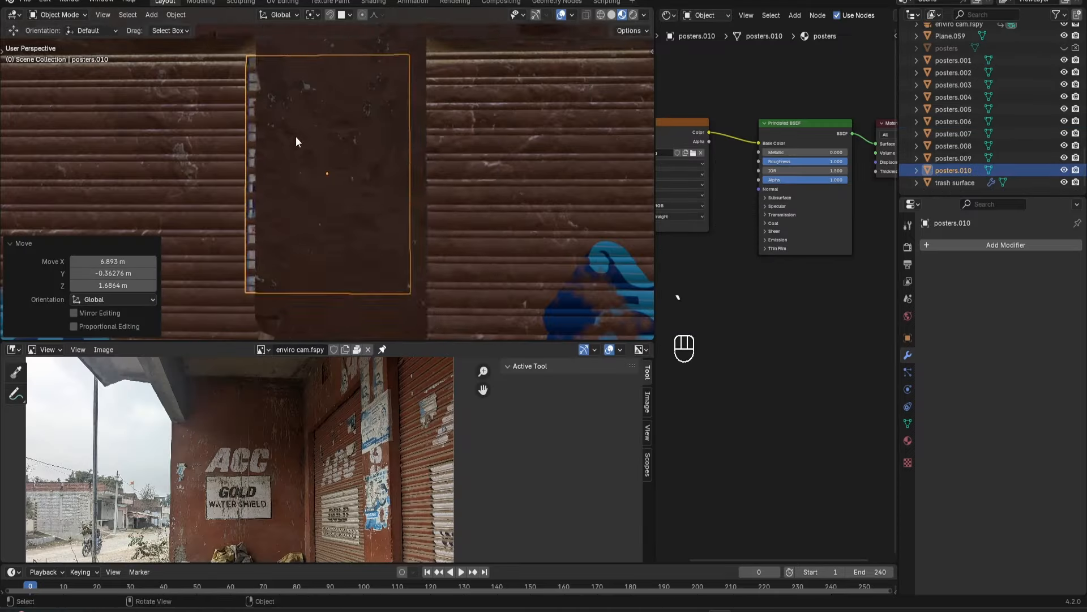
Position the tilted notice, magician and red election posters on the shelter's pillar and walls, turning the election poster flush with its wall.
key(g)
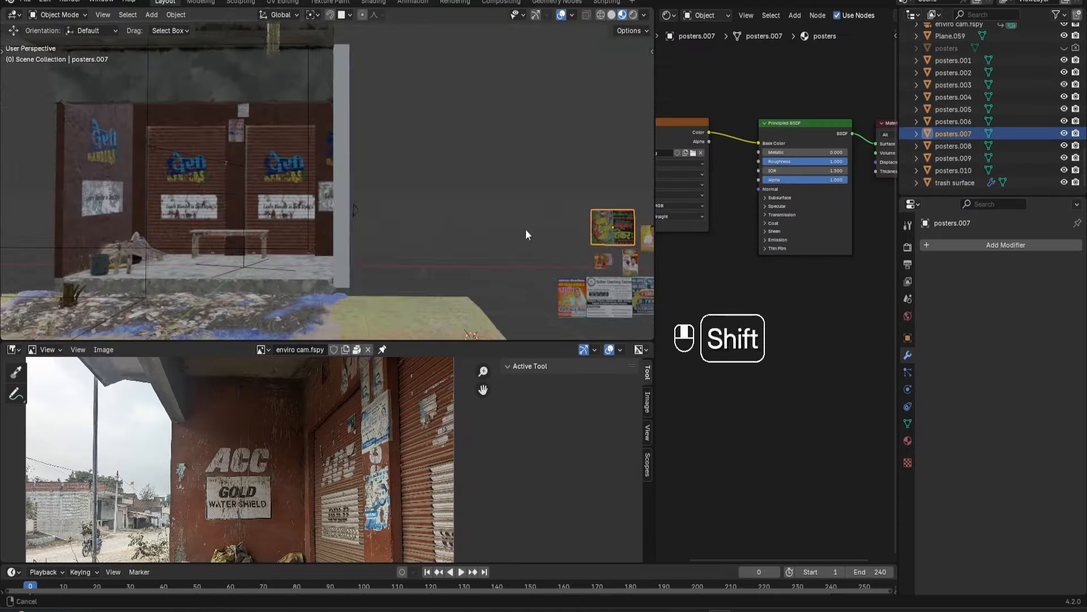
key(g)
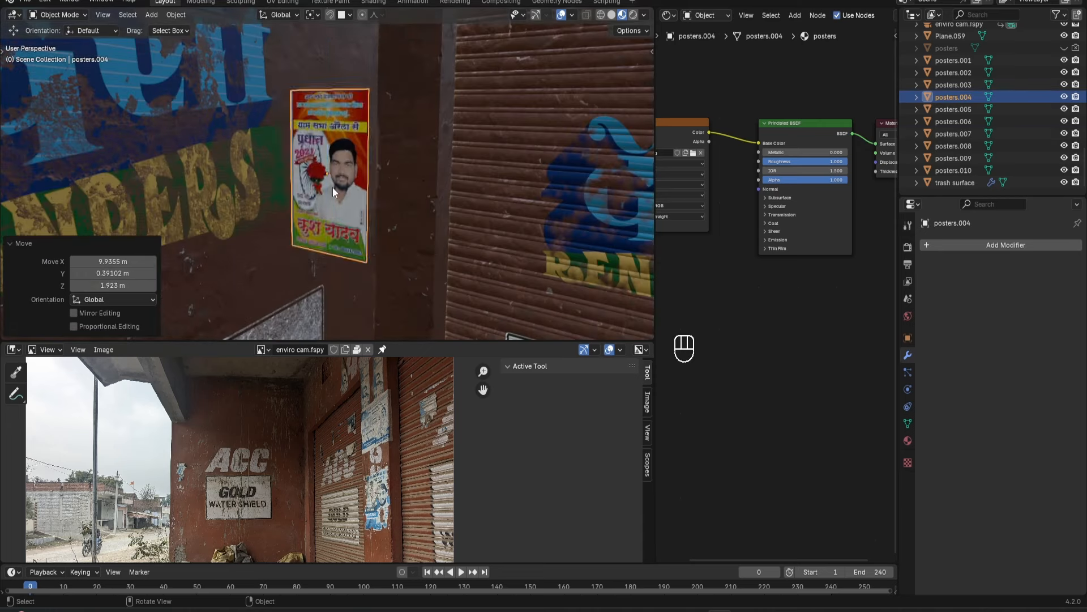
key(r)
click(155, 275)
key(g)
Rotate the Sultan Coaching Centre poster 90° about Z, then move and scale it on the Desi Renders wall.
key(r)
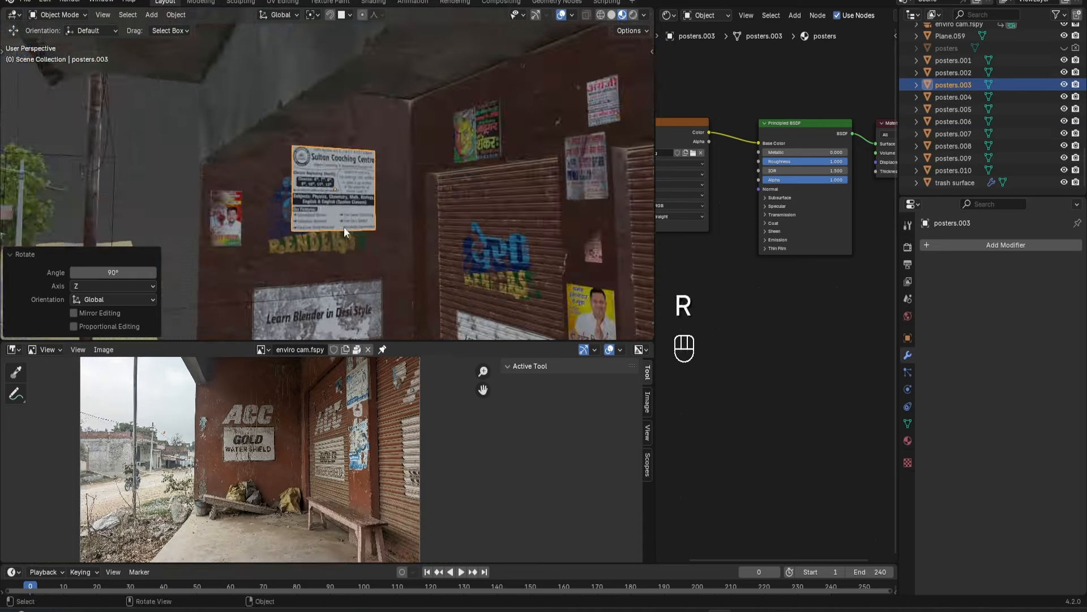
key(g)
key(s)
Move the S-TEK poster to the shelter wall above the bucket and rotate it to lie against the surface.
key(g)
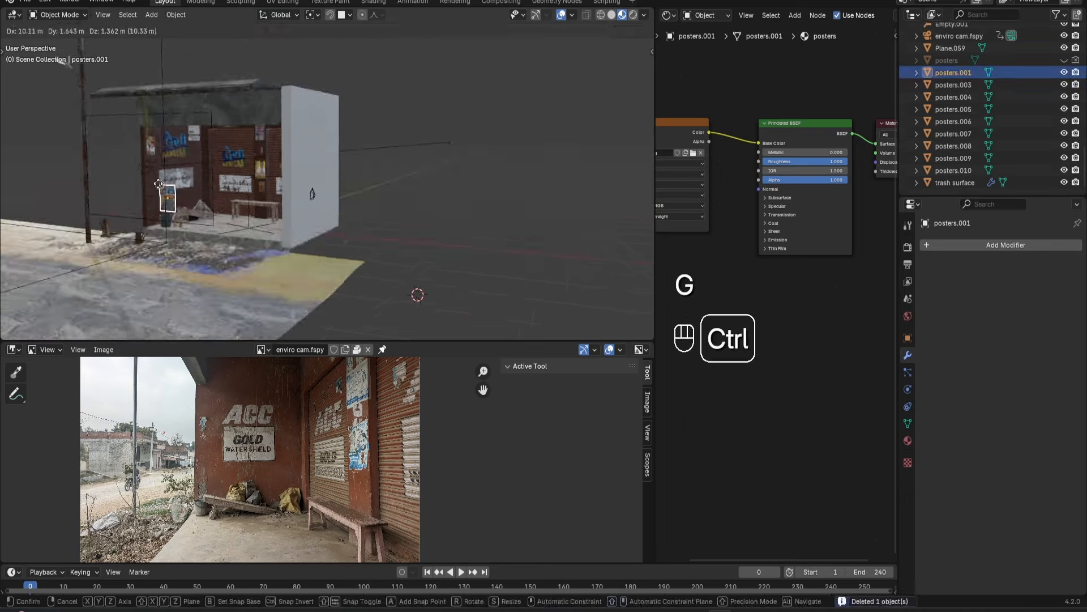
key(r)
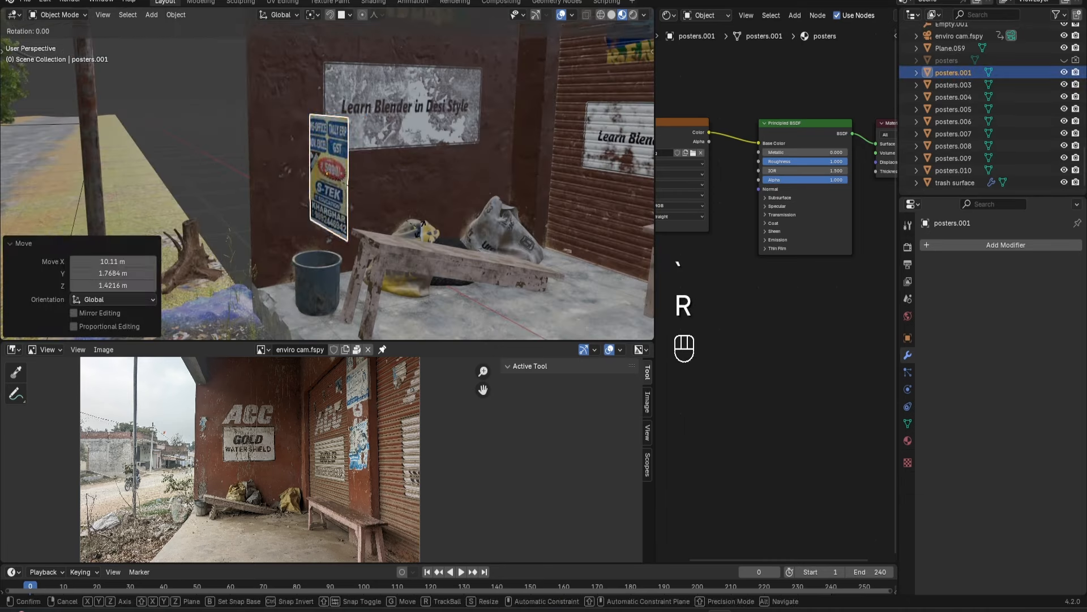
key(g)
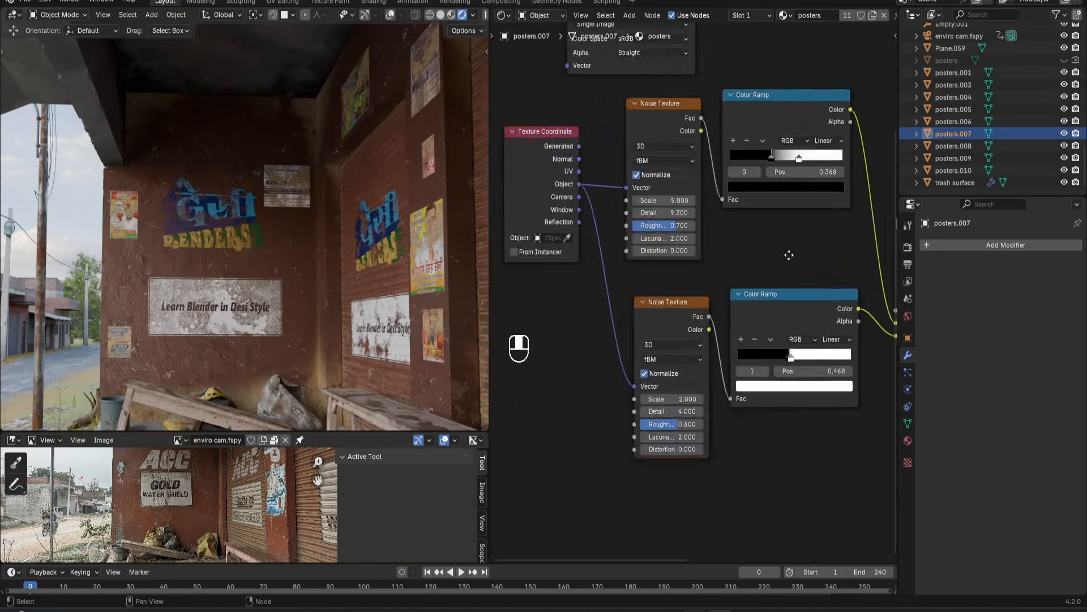
Tighten the Color Ramp of the scale 2 Noise Texture by bringing its black and white stops close together around 0.46.
scroll(706, 388, up, 5)
click(703, 384)
click(700, 385)
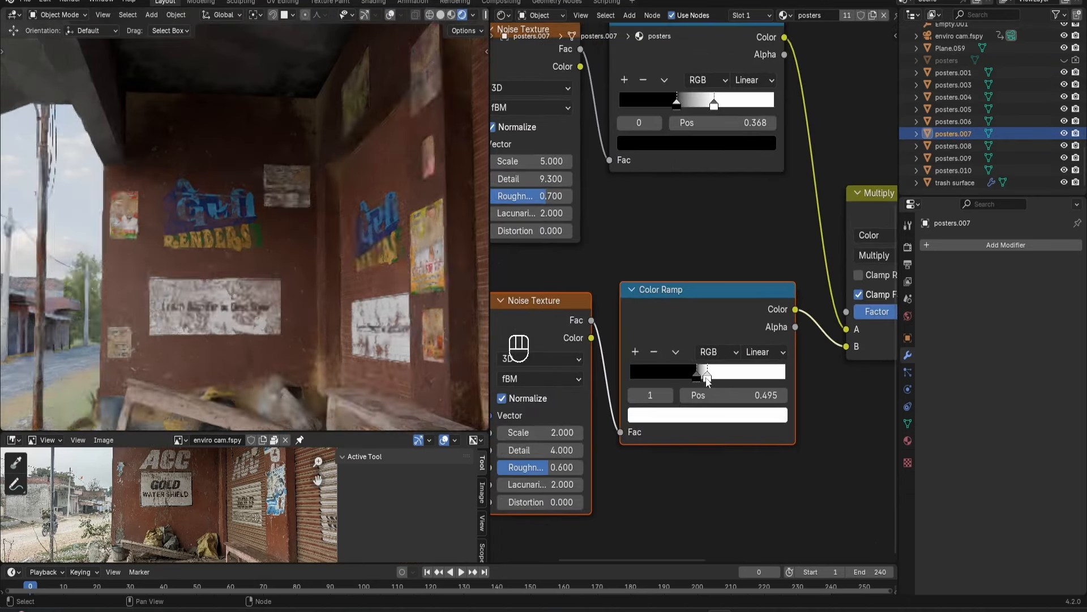
click(704, 375)
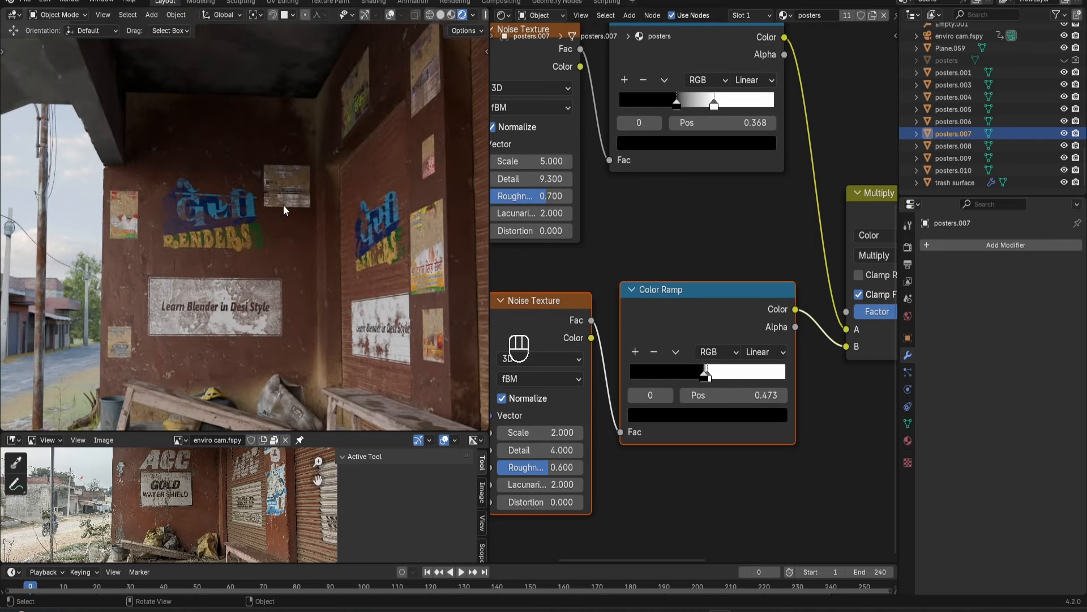
scroll(678, 436, up, 3)
drag(706, 397, 698, 397)
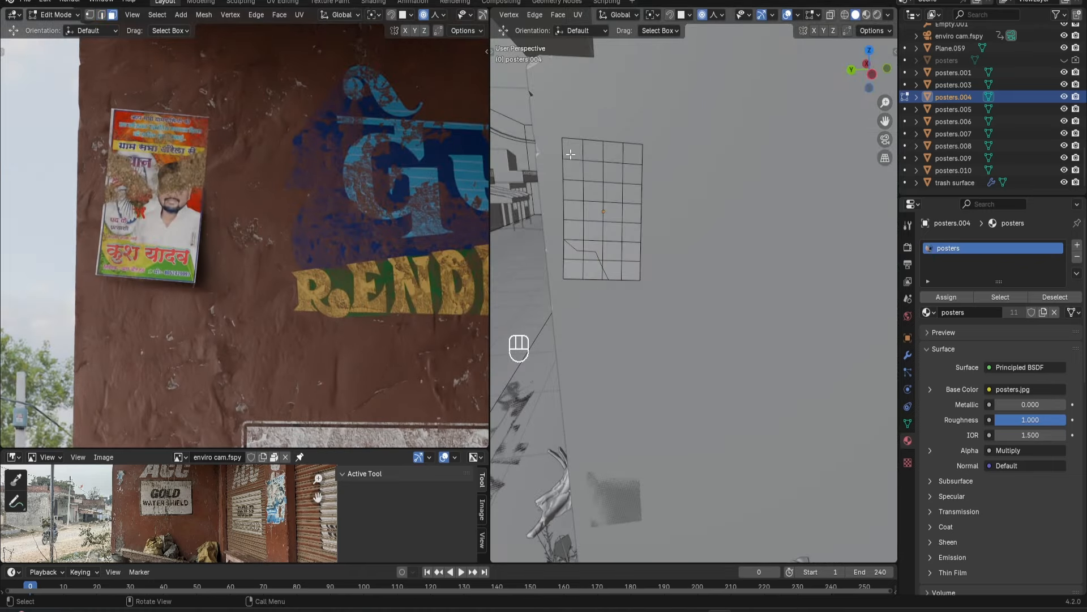
Delete the lower-left corner faces of the red election poster and shift the edge vertices to form an irregular tear.
drag(557, 274, 596, 255)
key(x)
click(597, 286)
key(x)
key(1)
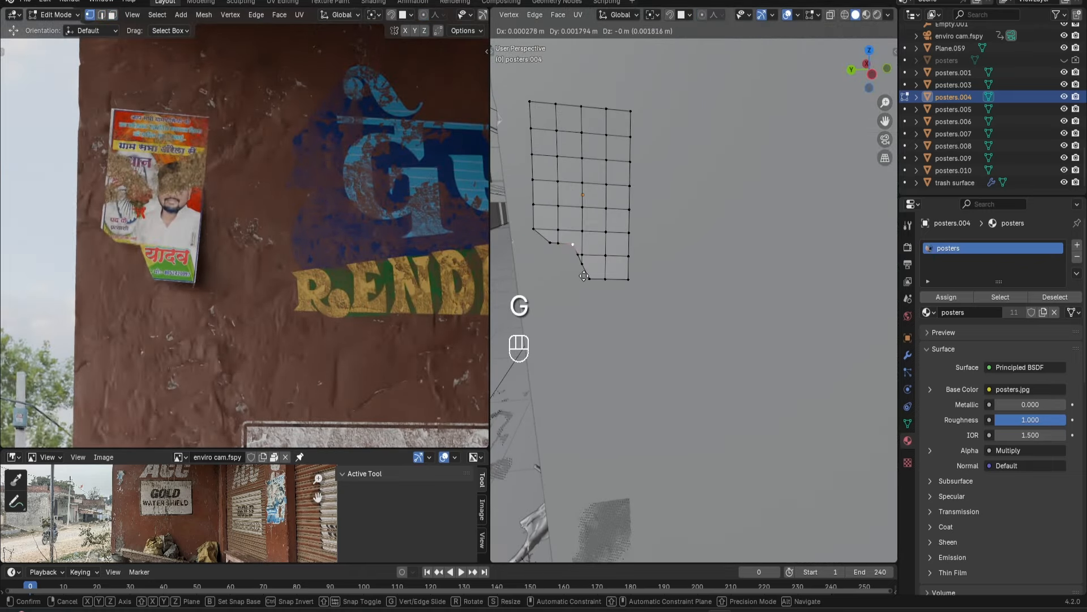
key(g)
key(Tab)
scroll(359, 288, down, 4)
scroll(351, 278, down, 5)
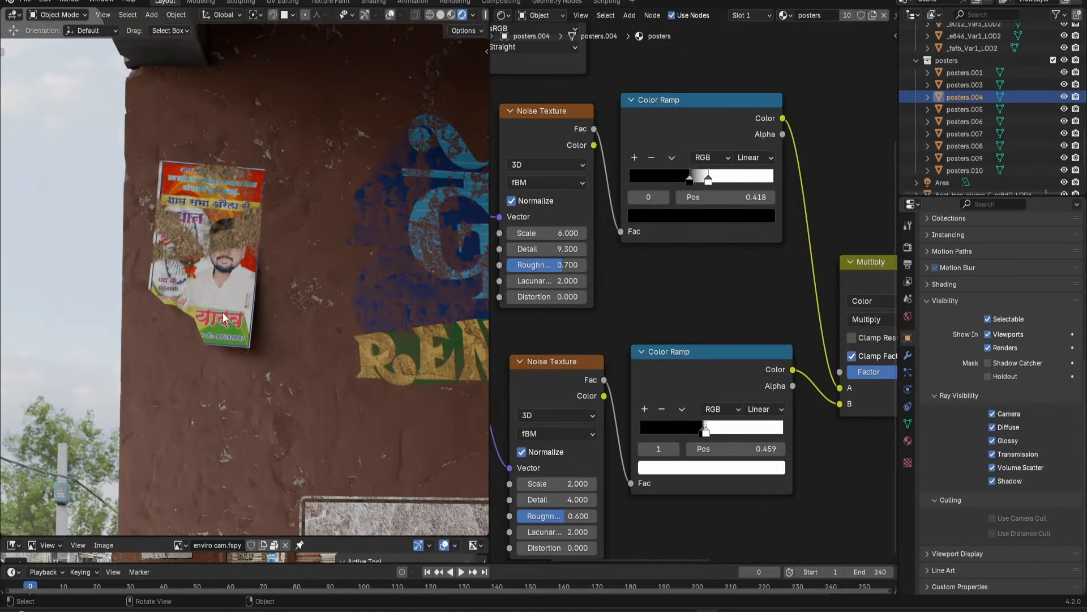
Try moving the red and yellow election posters along their walls to compare how the worn texture looks.
key(g)
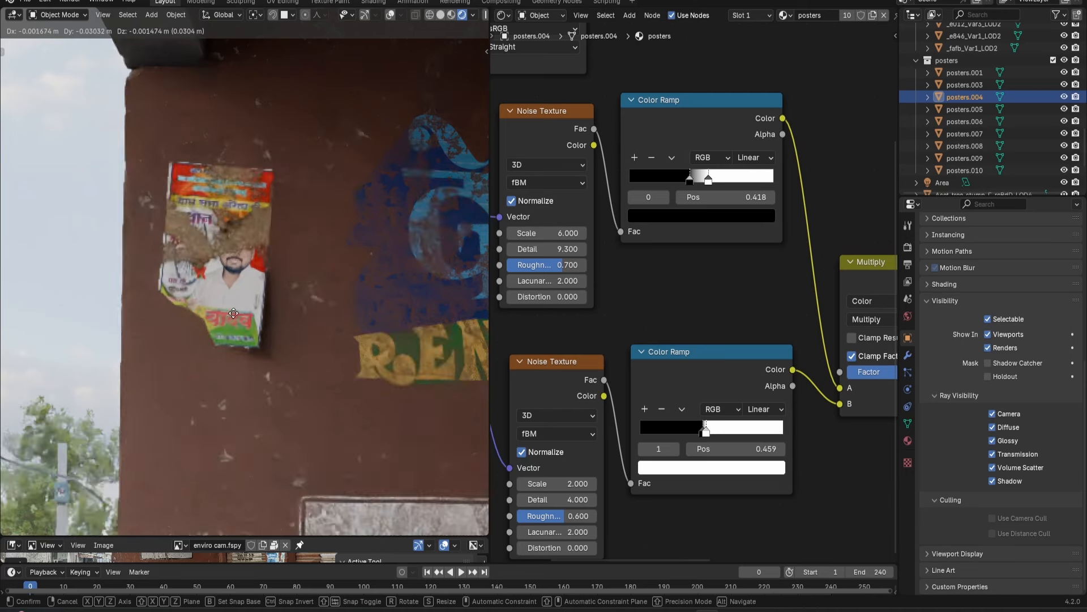
click(234, 318)
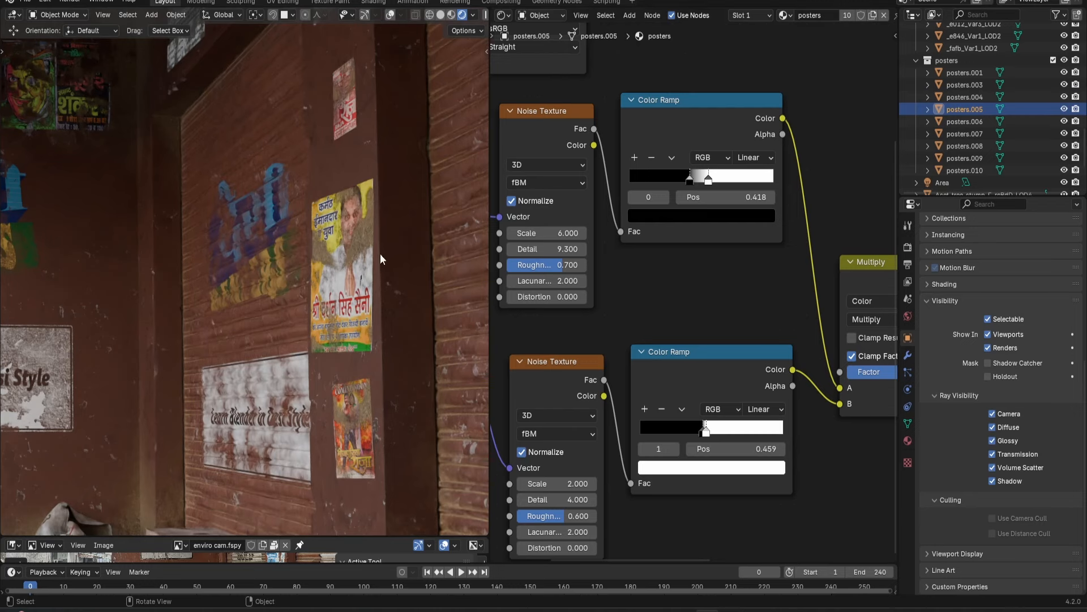
key(g)
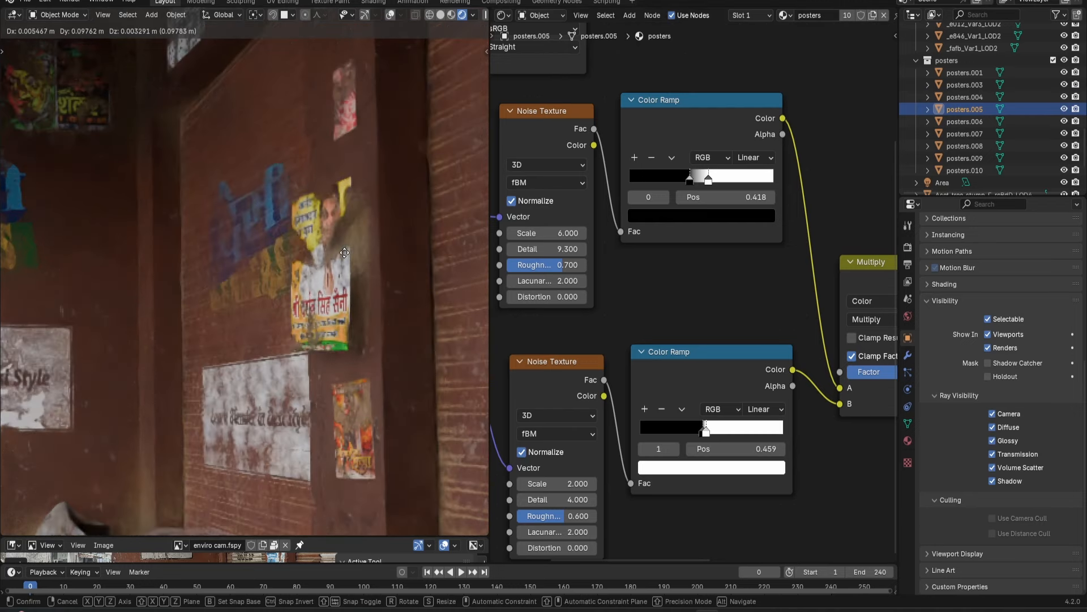
click(348, 262)
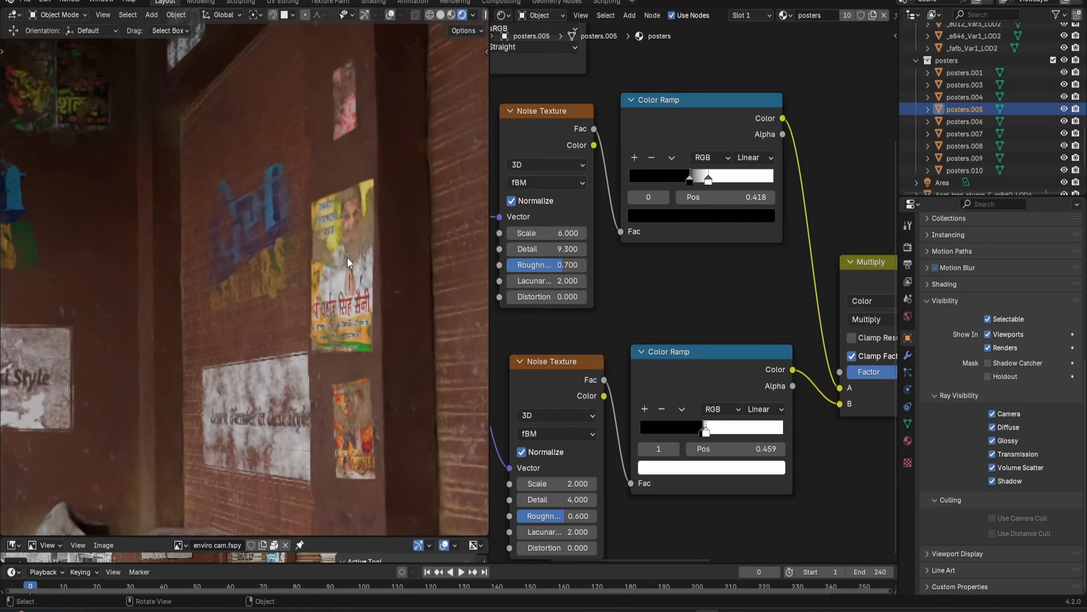
Turn off Shadow in the ray visibility settings of the red election poster and the yellow pillar poster.
middle_drag(308, 320, 266, 364)
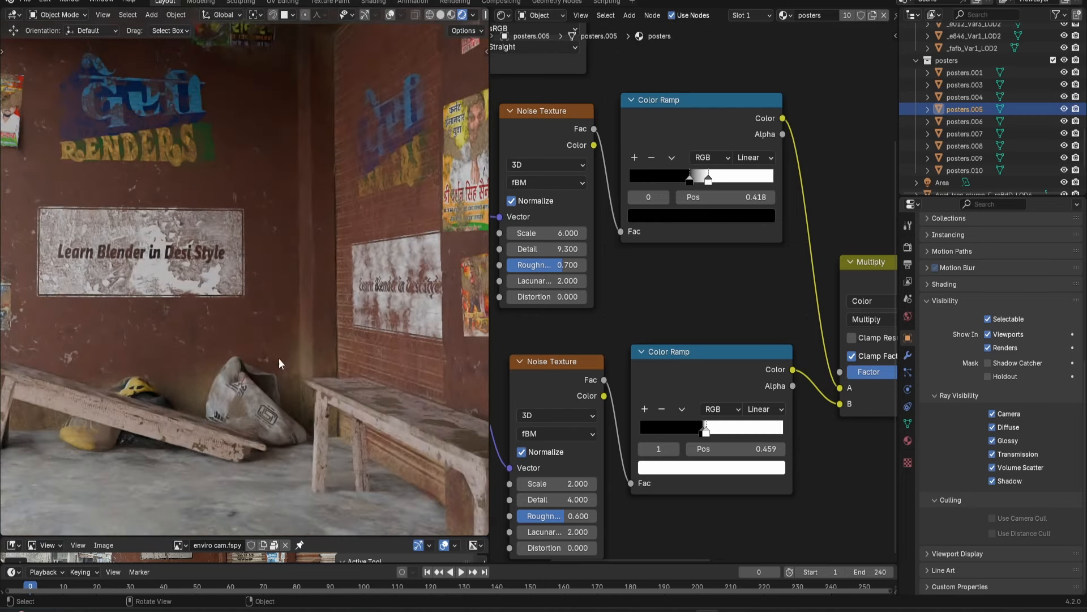
scroll(198, 352, down, 2)
shift+middle_drag(211, 250, 253, 362)
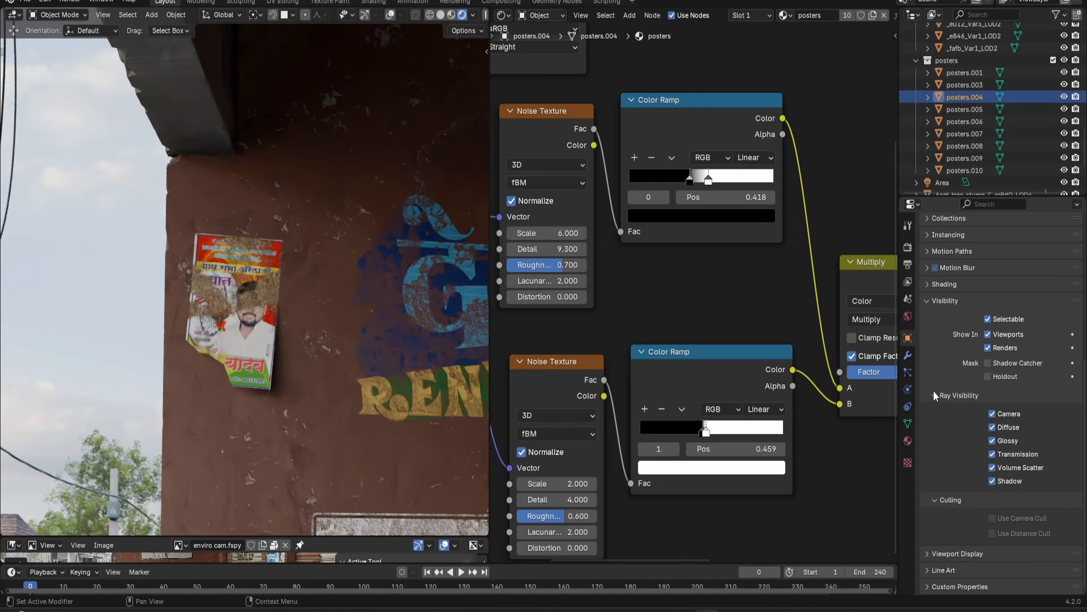
click(992, 481)
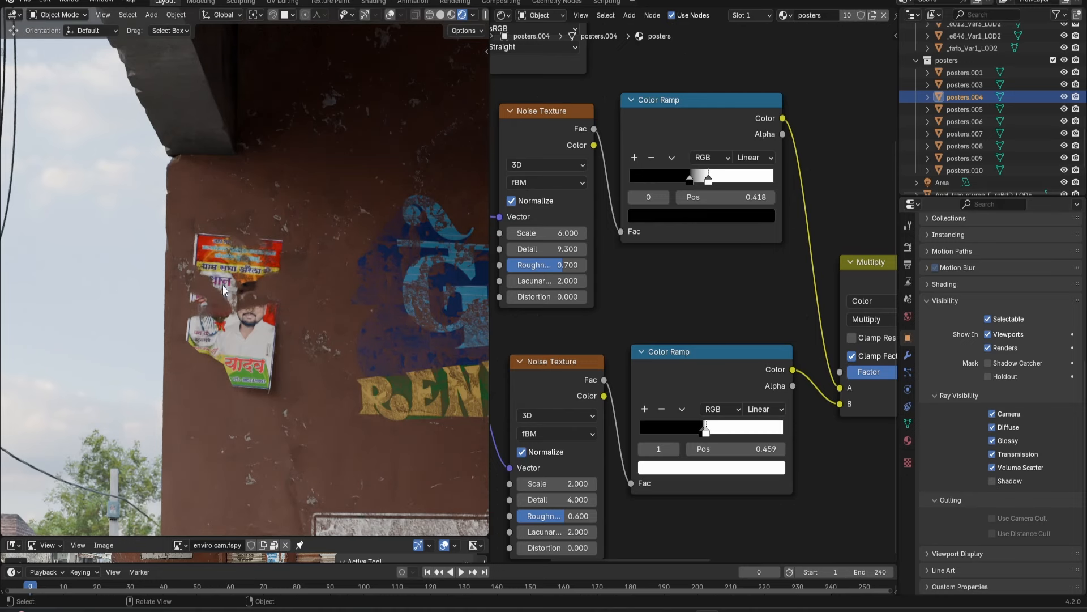
scroll(234, 306, down, 4)
middle_drag(284, 335, 221, 321)
scroll(221, 321, down, 3)
click(443, 320)
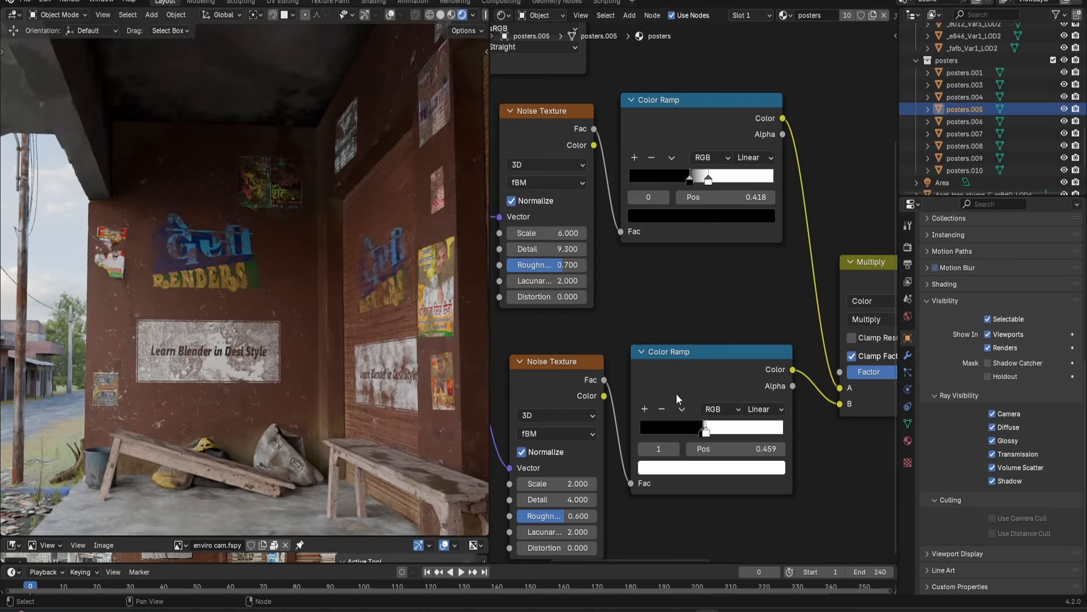
click(993, 482)
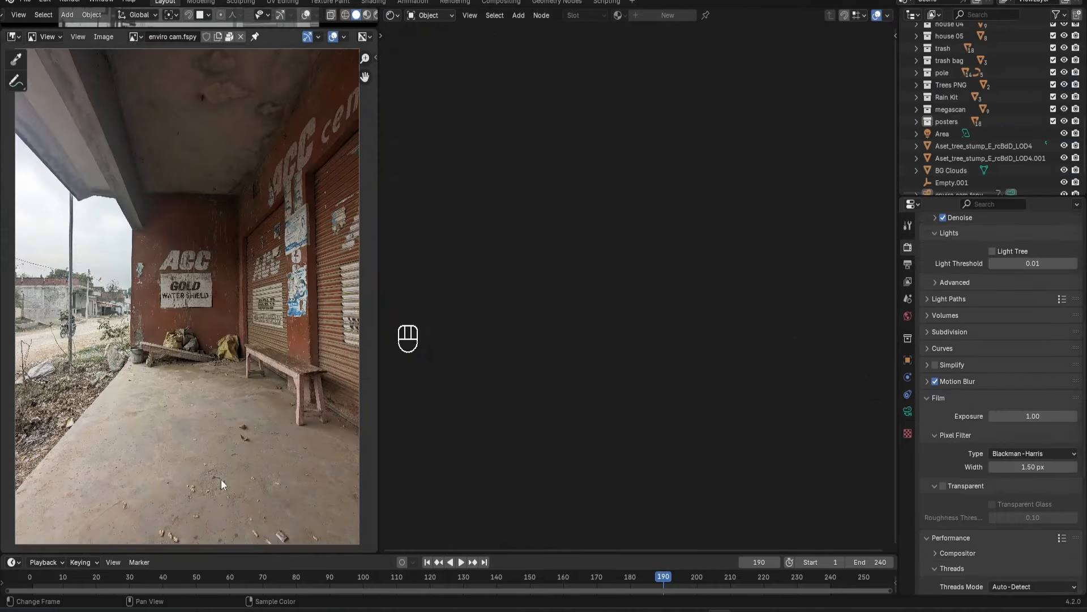
Examine the floor litter in the reference photo and play the Desi Renders chai cup video on YouTube.
scroll(220, 480, up, 5)
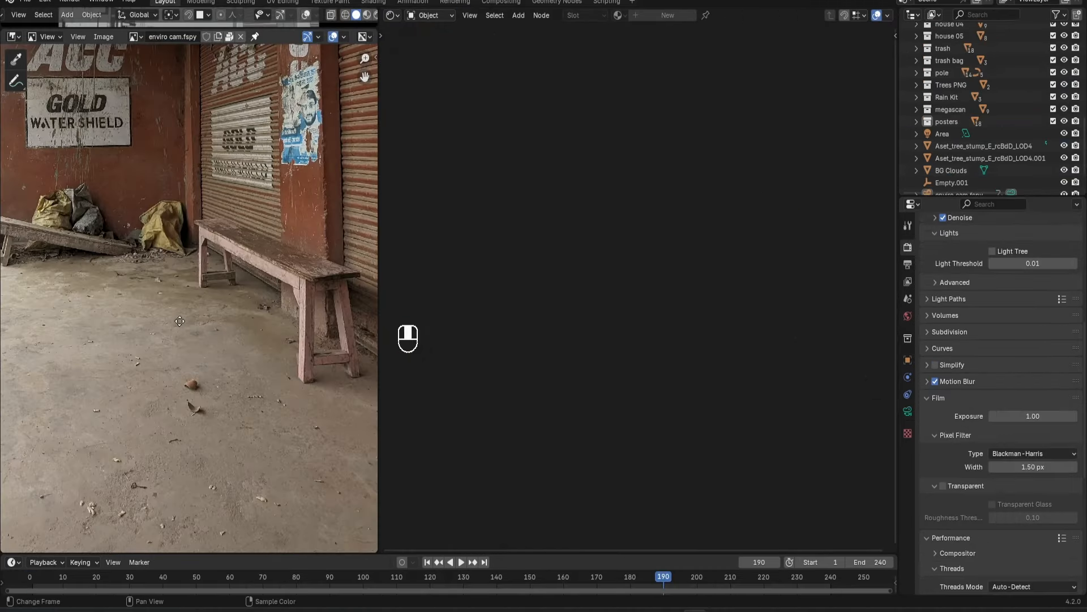
middle_drag(190, 130, 270, 270)
scroll(270, 265, down, 4)
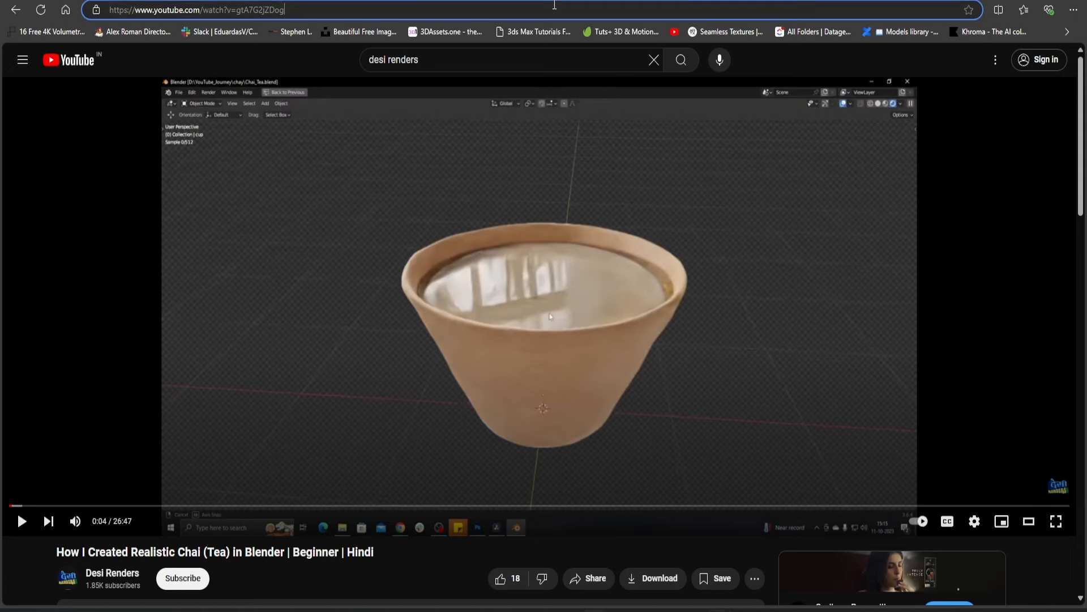
key(space)
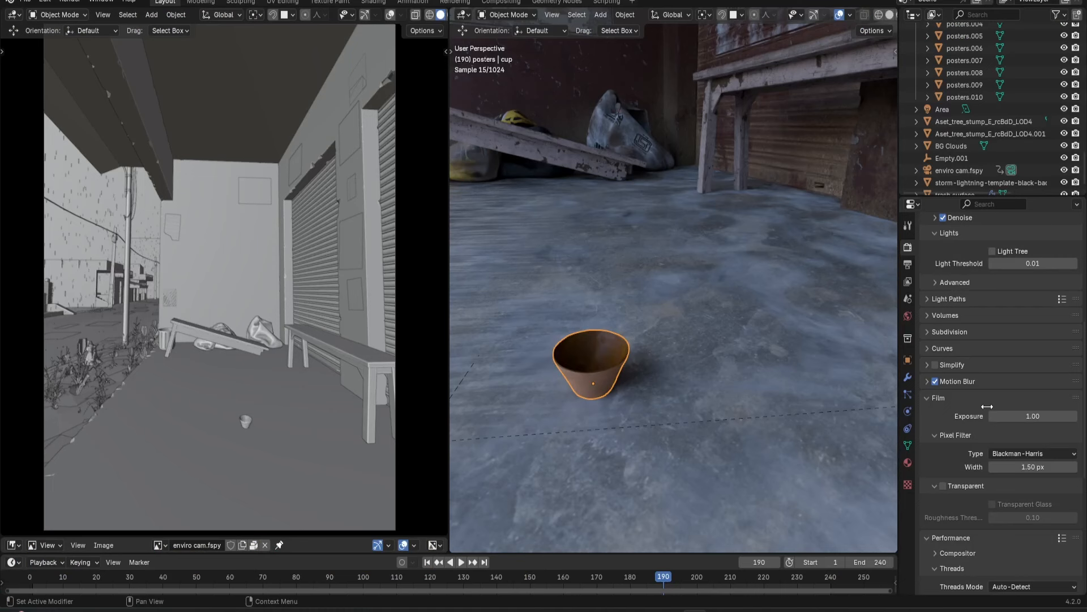
Paste the chips packets, cigarette butts and plastic cutlery into the scene and place them on the floor beside the clay cup.
middle_drag(680, 412, 691, 367)
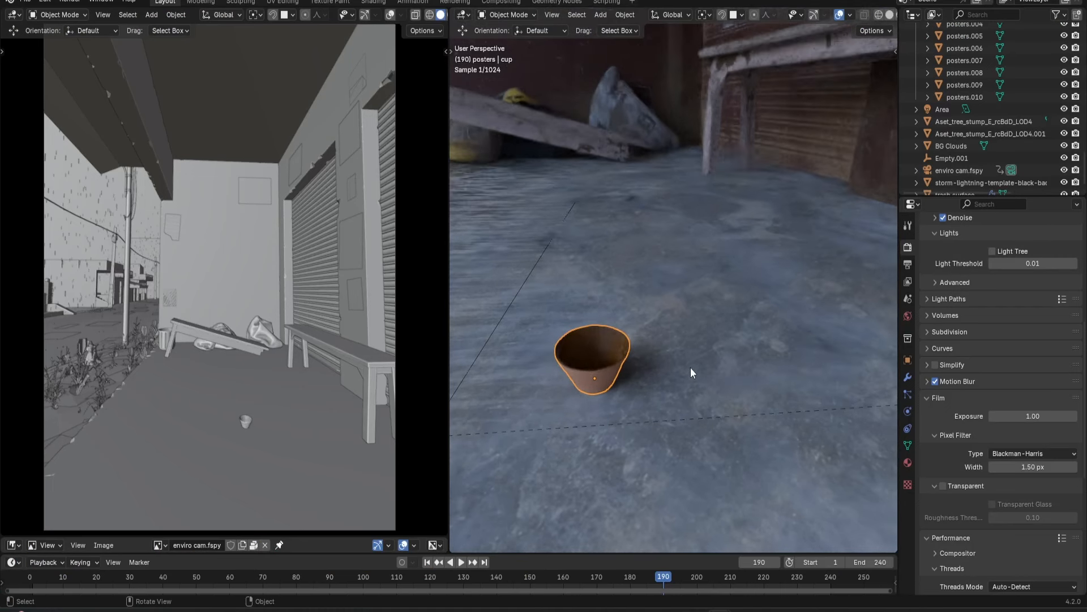
key(ctrl+v)
scroll(718, 320, up, 4)
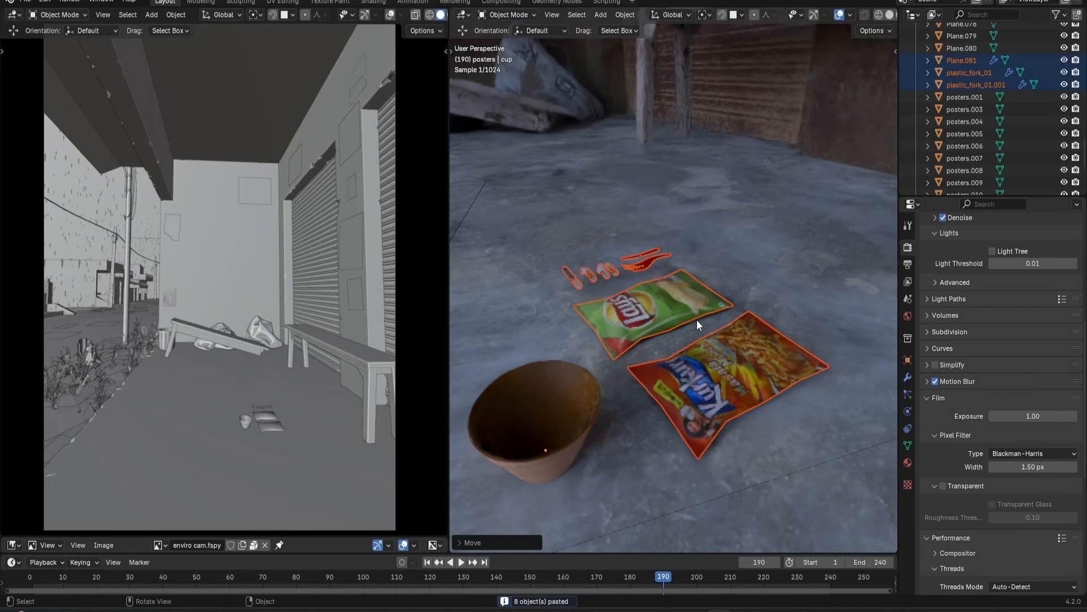
click(673, 309)
middle_drag(609, 290, 744, 331)
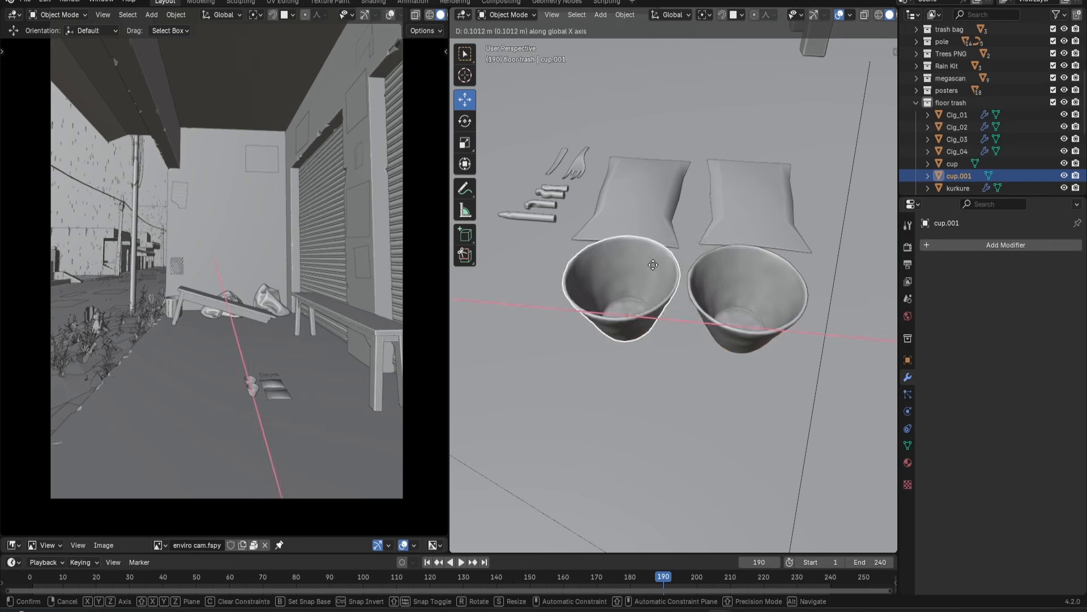
Place the cup copy about 0.1 m along X from the original, bisect its mesh diagonally and open the cut's options.
click(730, 284)
key(Tab)
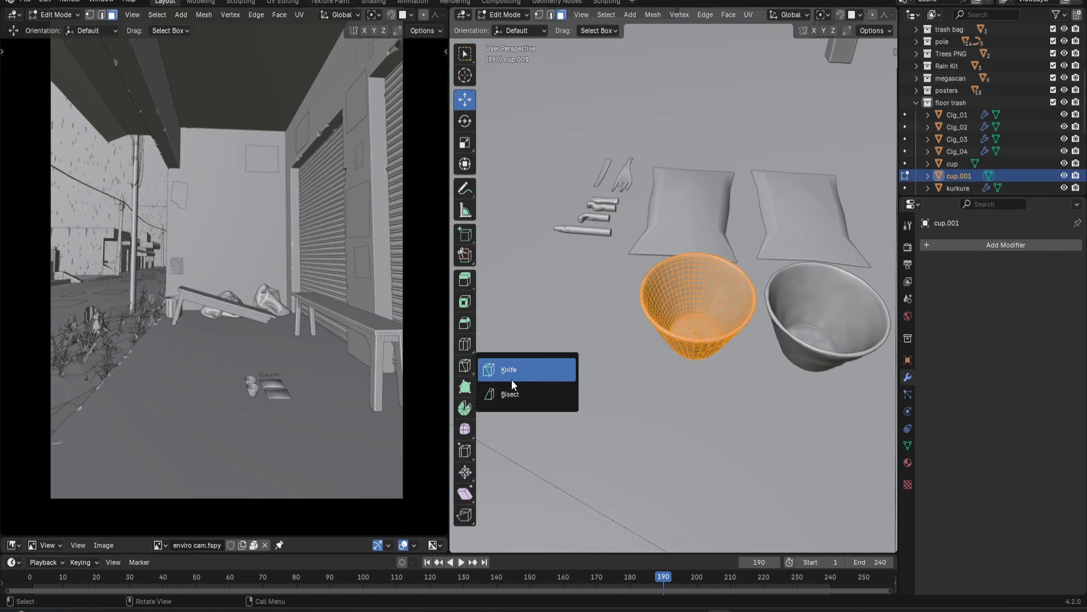
click(510, 394)
middle_drag(648, 364, 655, 334)
drag(722, 236, 663, 392)
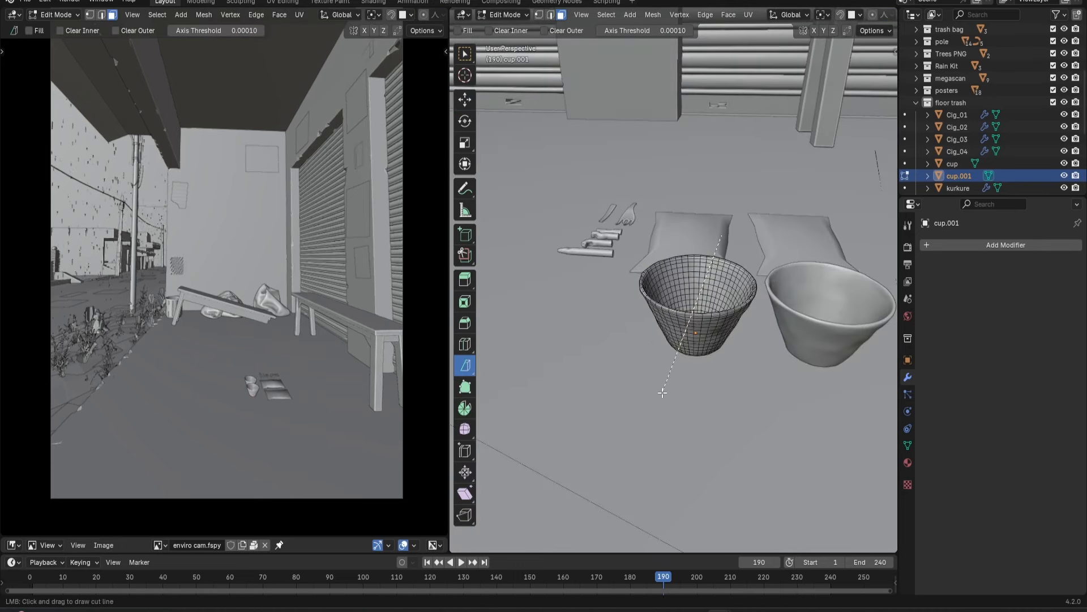
click(516, 541)
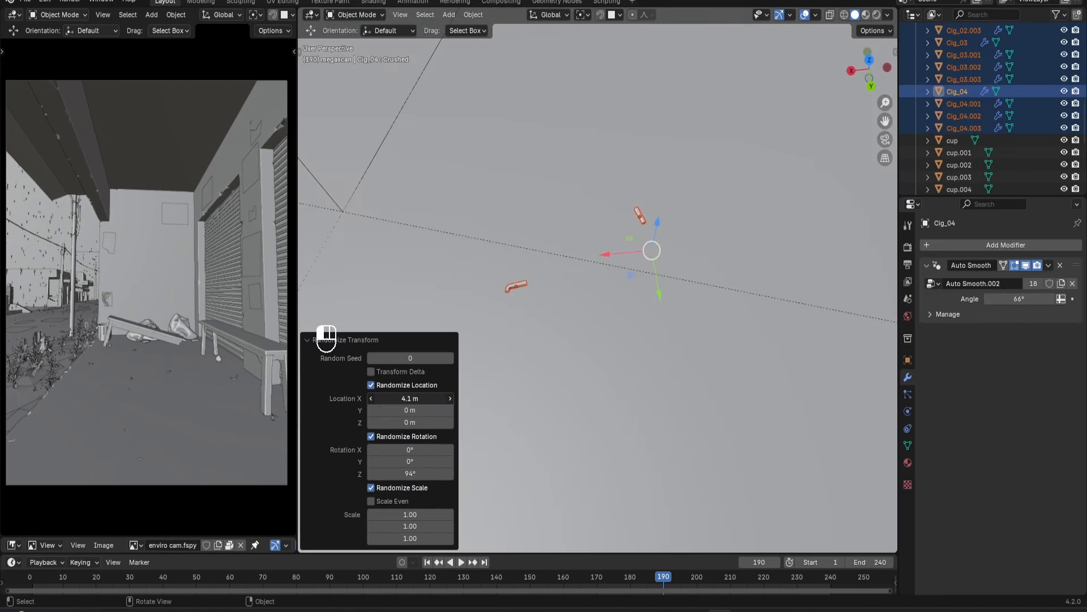
Scatter the selected cigarette butts over the shelter floor with Randomize Transform: location X 0.56 m, Y 0.65 m and rotation Z about 113°.
scroll(686, 319, down, 4)
middle_drag(680, 317, 604, 330)
scroll(647, 314, down, 3)
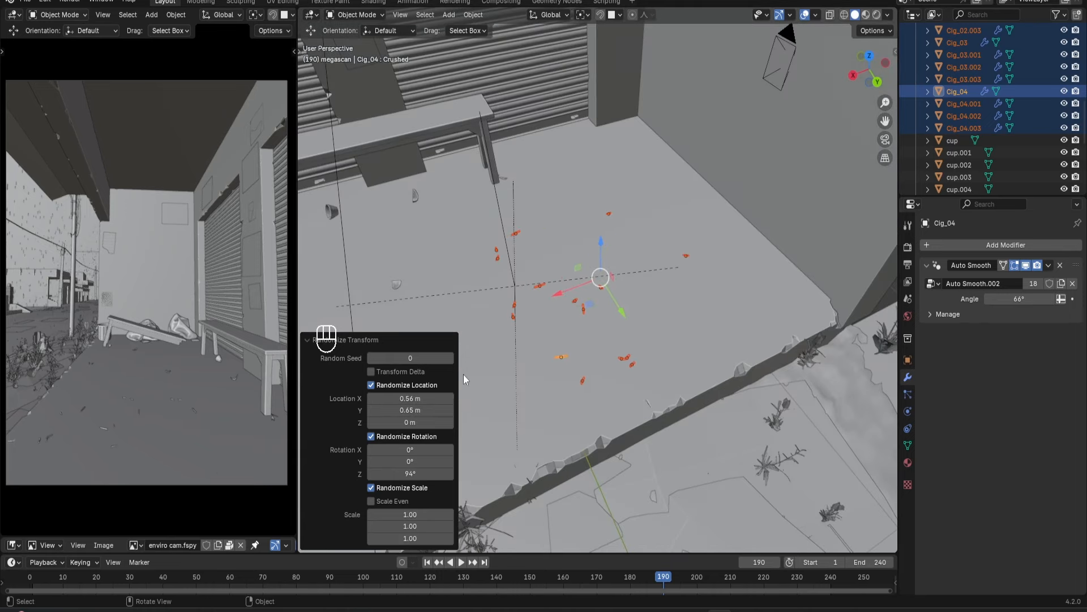
shift+middle_drag(463, 375, 602, 311)
scroll(531, 378, up, 2)
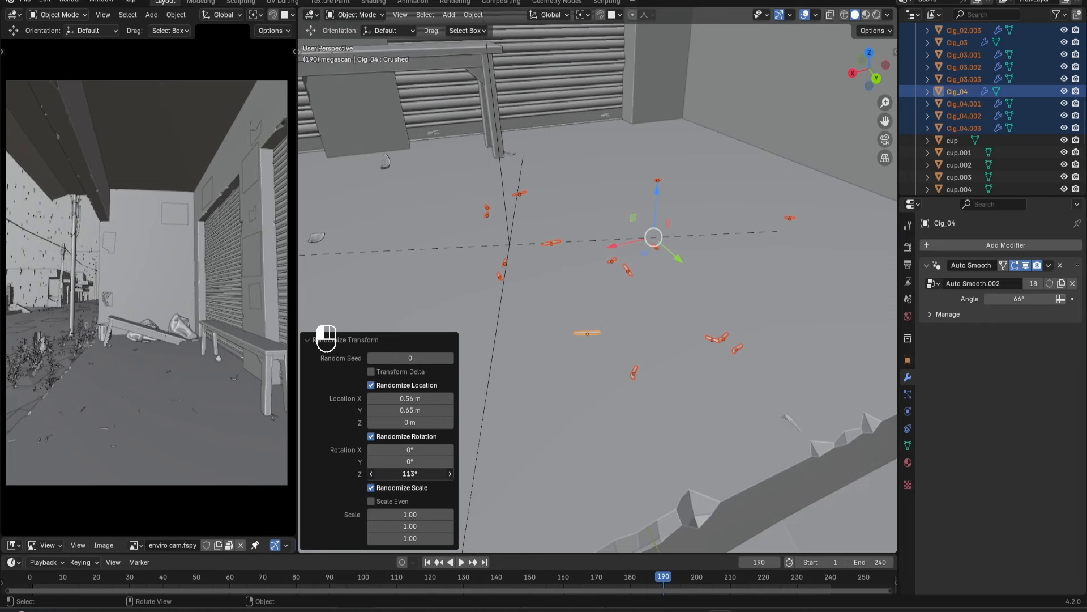
middle_drag(695, 289, 671, 332)
scroll(671, 331, up, 1)
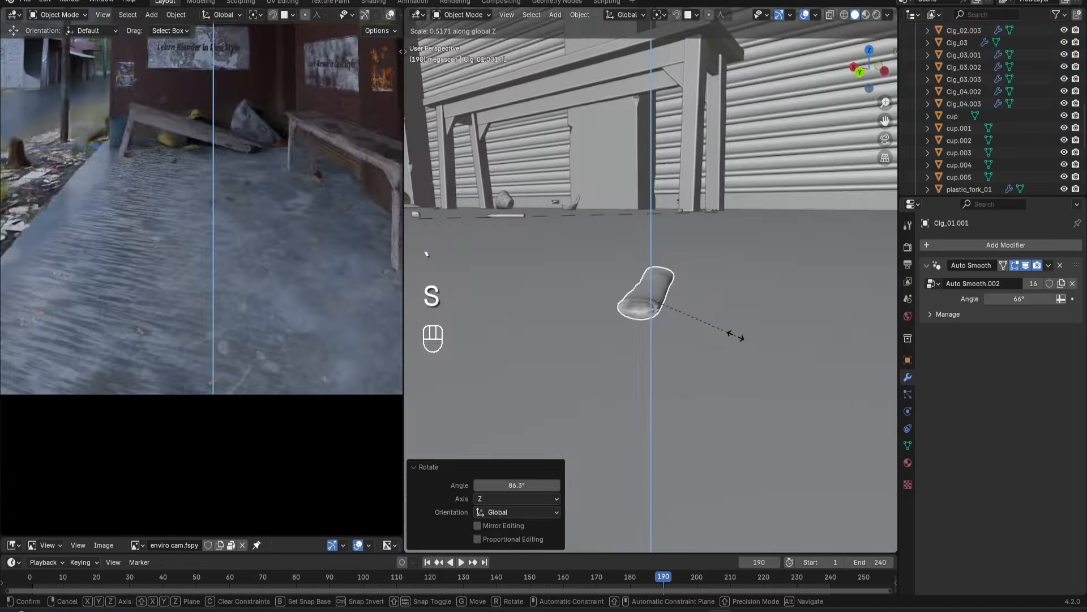
Flatten two cigarette butts along global Z, scaling one to about 0.52 and the other to about 0.32.
click(735, 336)
key(s)
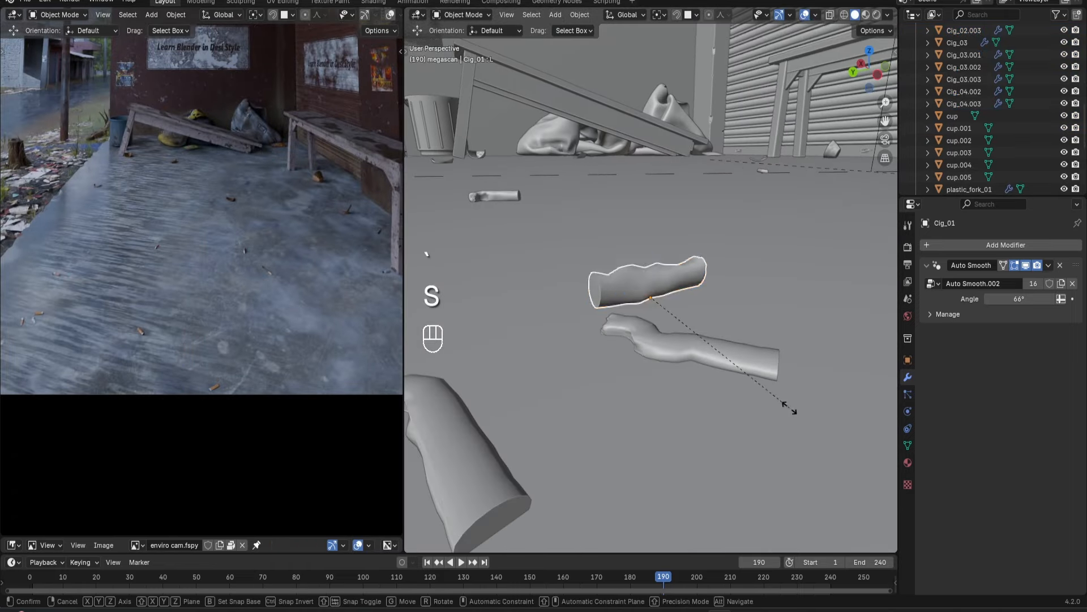
key(z)
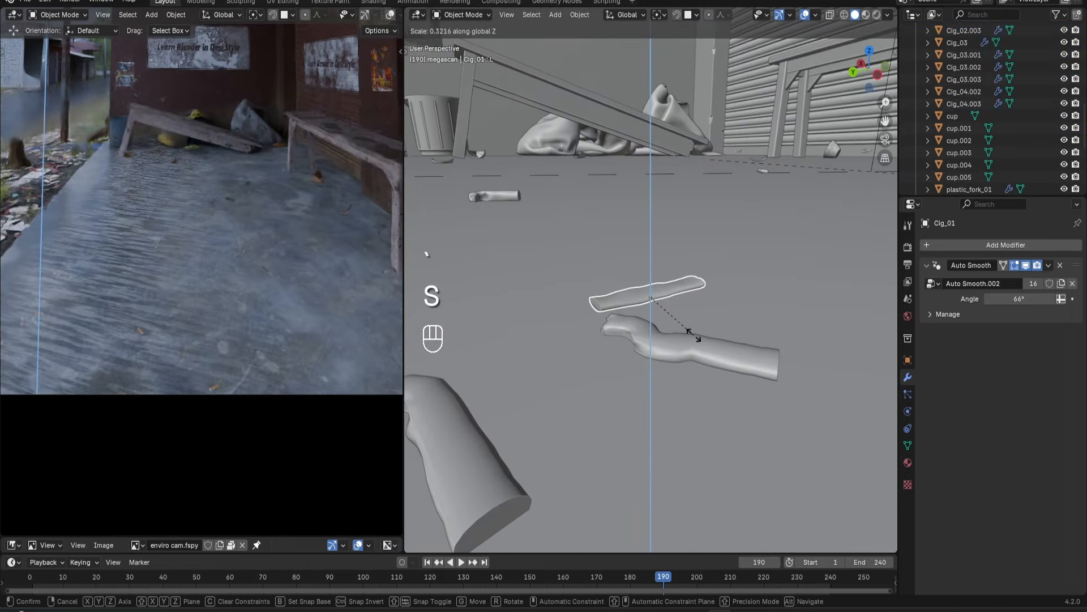
click(693, 340)
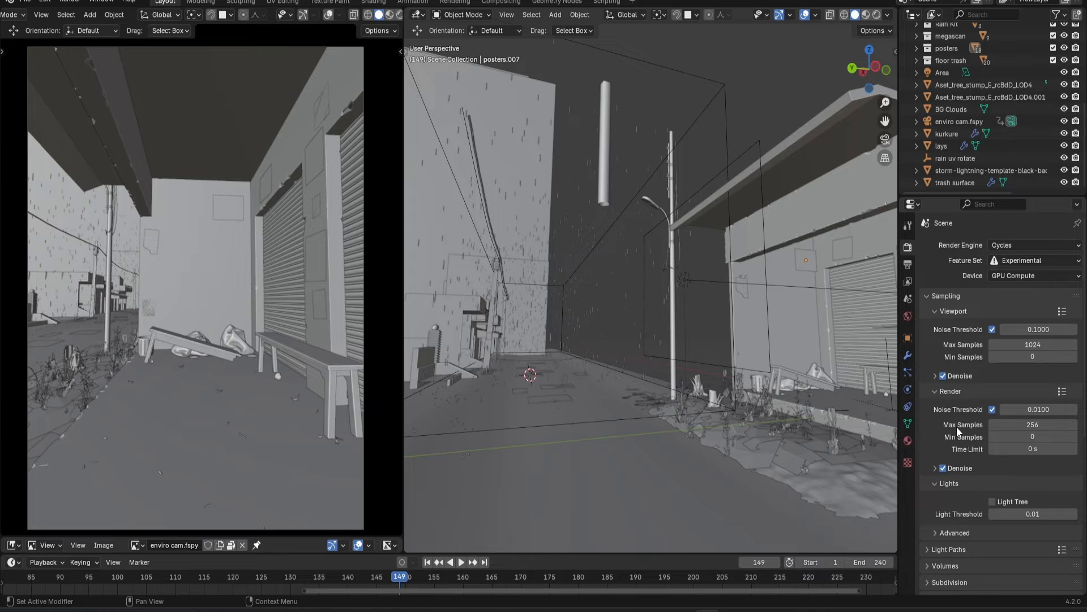
Review the Cycles sampling, light path, caustics and motion blur settings, and start rendering the animation.
scroll(947, 422, down, 4)
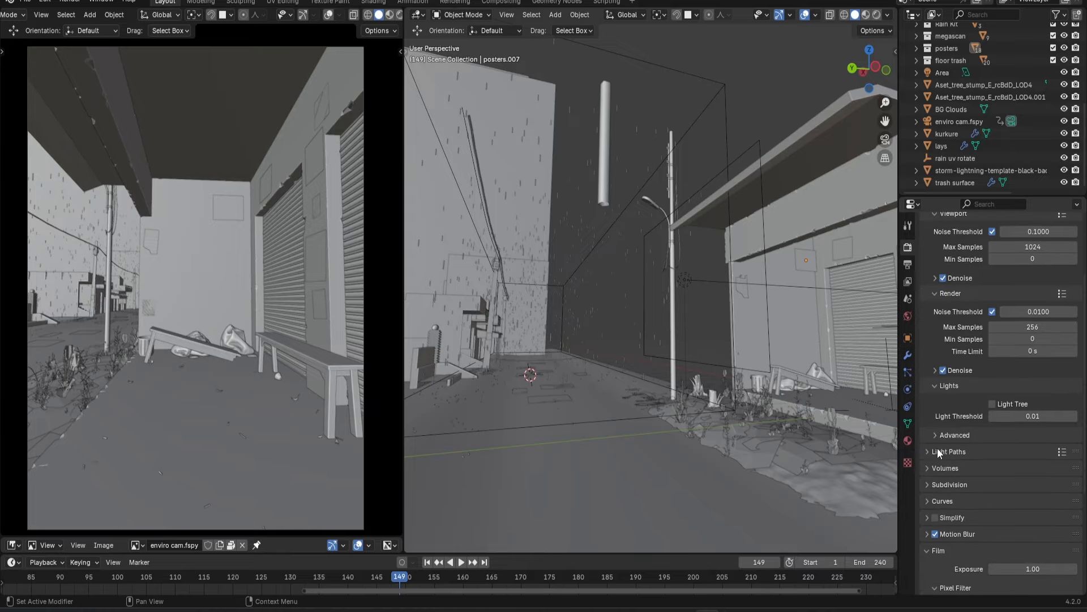
click(946, 450)
scroll(941, 436, down, 5)
scroll(941, 438, down, 2)
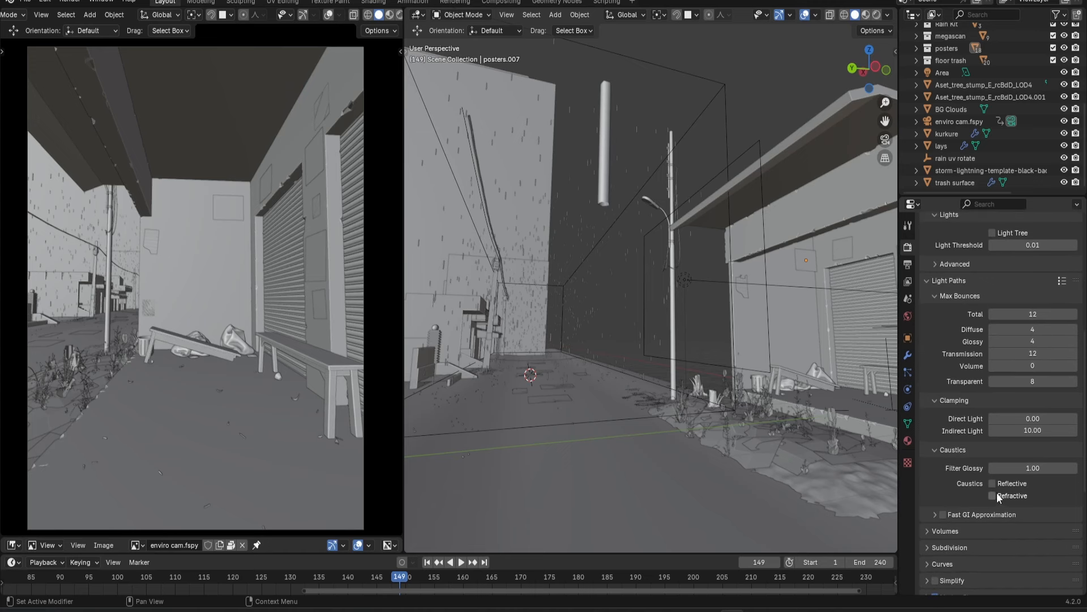
scroll(948, 445, down, 1)
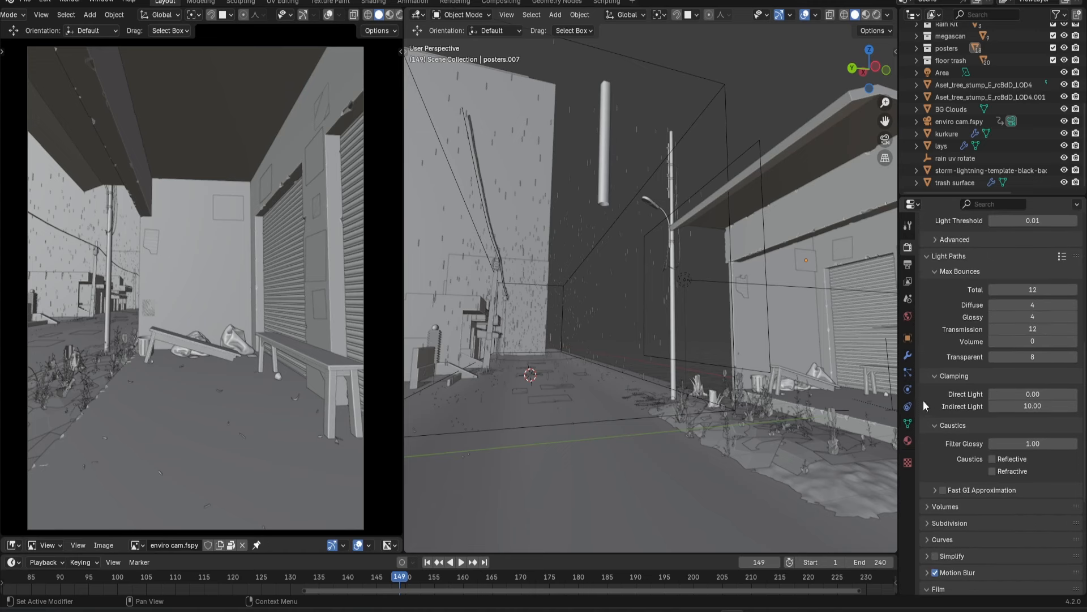
scroll(927, 407, down, 5)
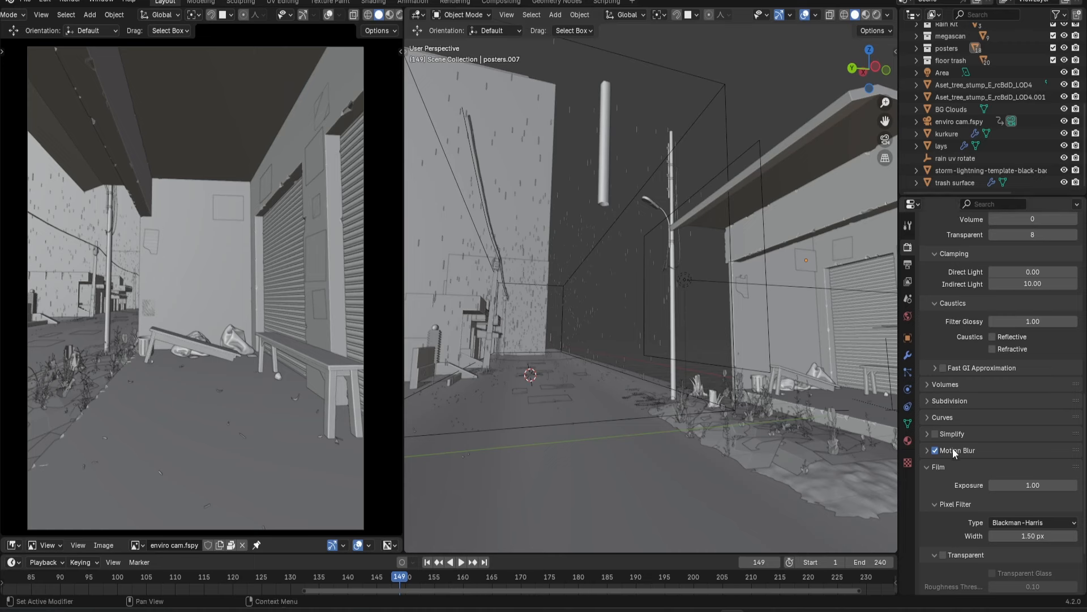
click(72, 1)
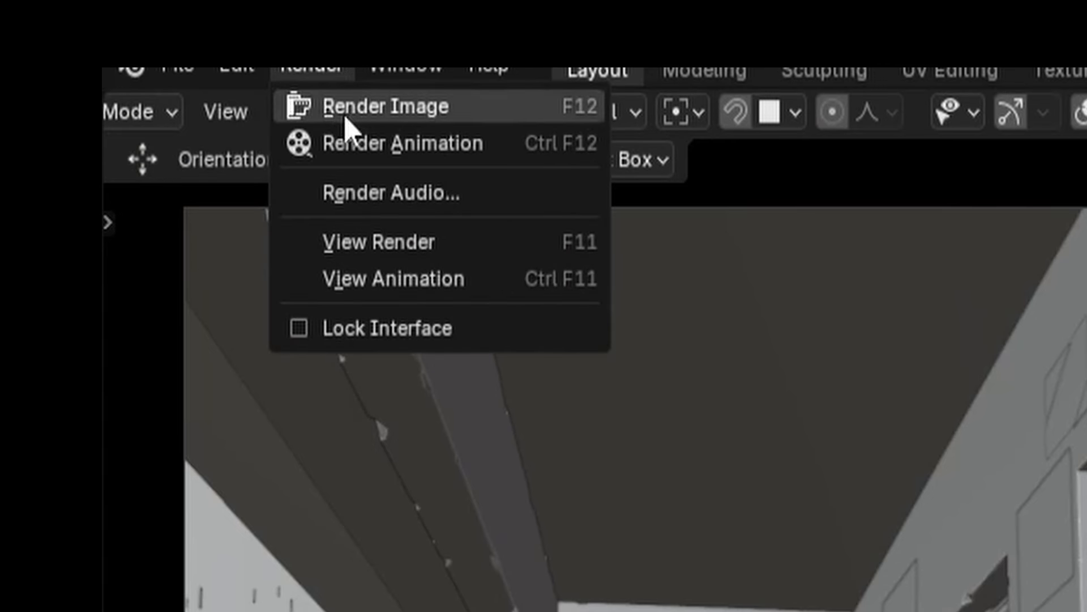
click(354, 144)
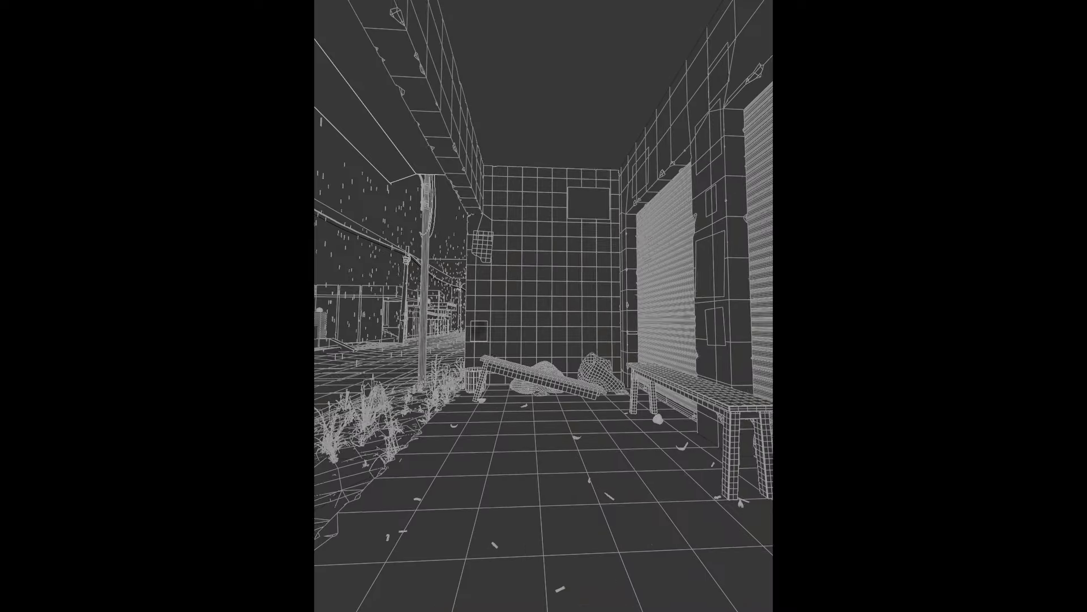